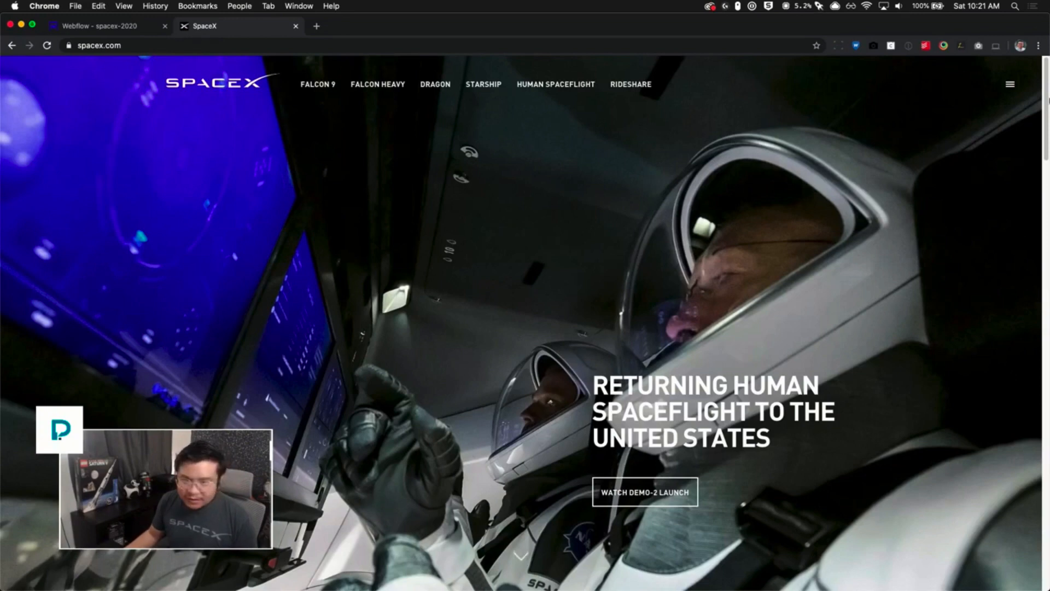
# - Open and close the site's hamburger menu several times to study its slide-out navigation
pyautogui.click(1009, 88)
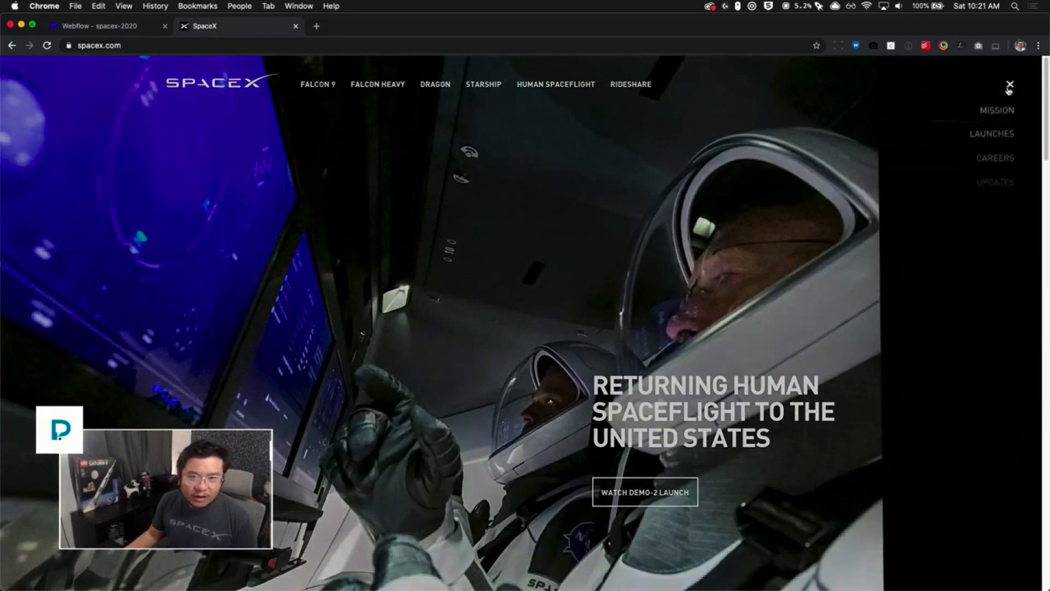
pyautogui.click(1010, 87)
pyautogui.click(1009, 86)
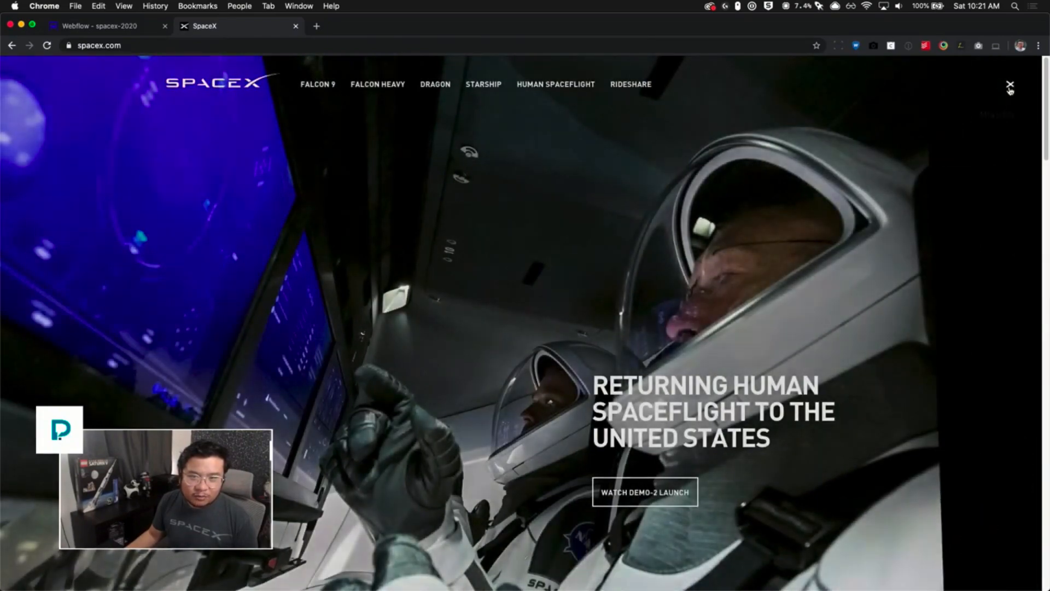
pyautogui.click(1009, 87)
pyautogui.click(1009, 88)
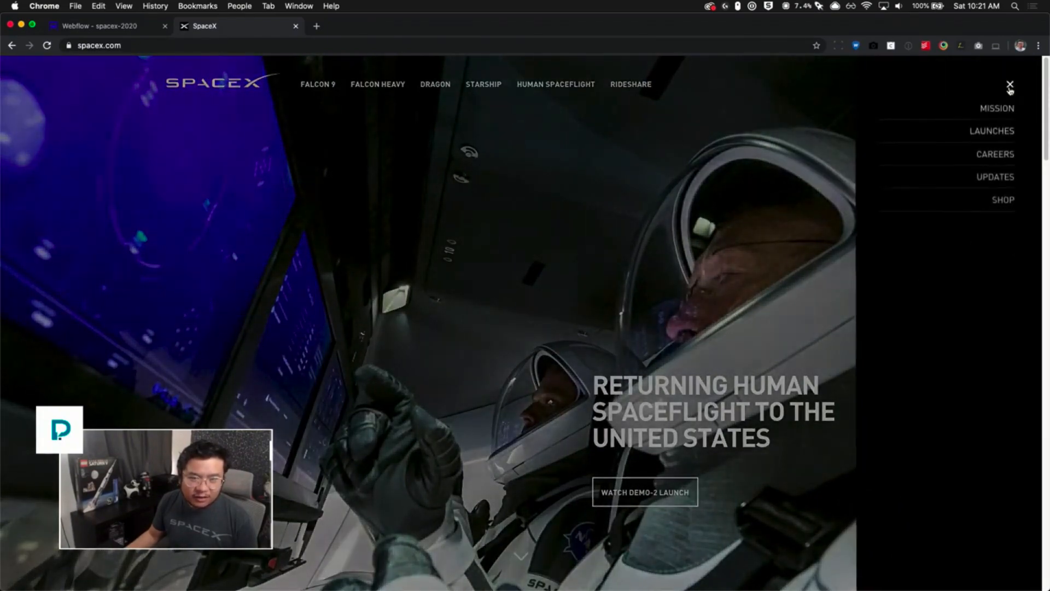
pyautogui.click(1010, 87)
pyautogui.click(1009, 87)
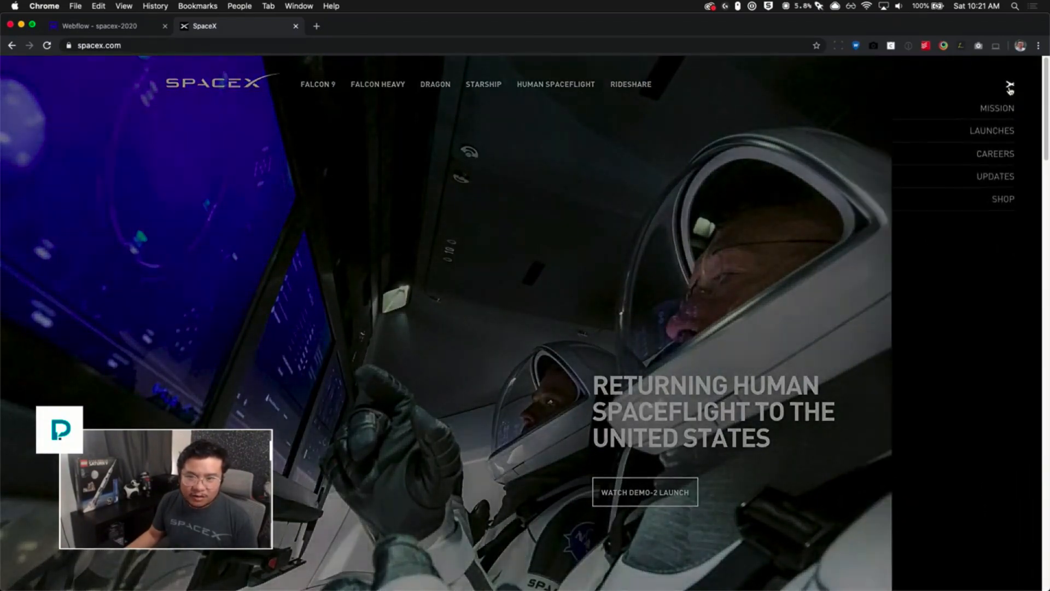
pyautogui.click(1010, 87)
pyautogui.click(1010, 87)
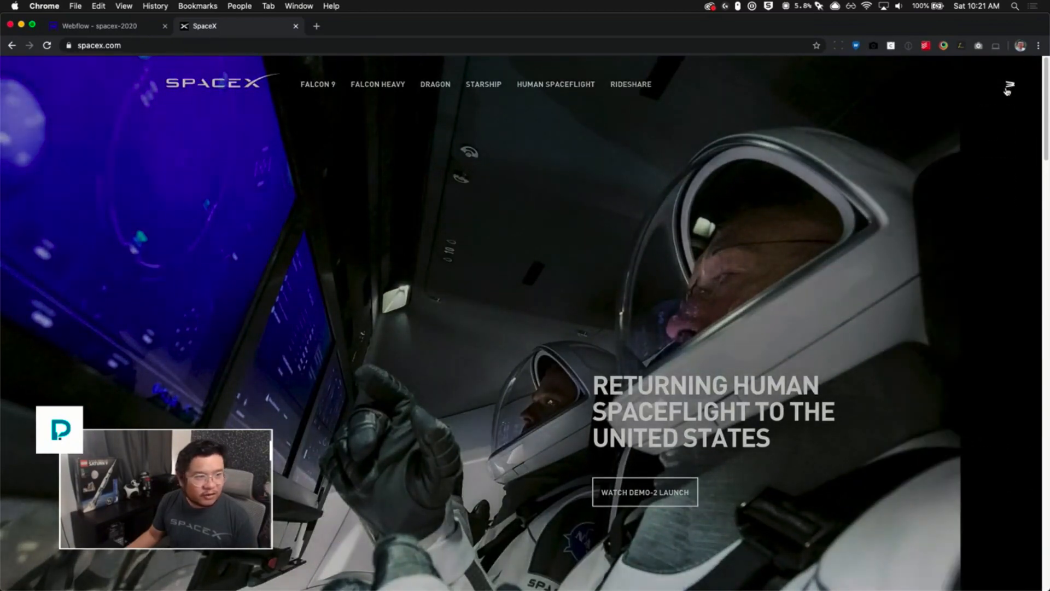
pyautogui.click(1009, 88)
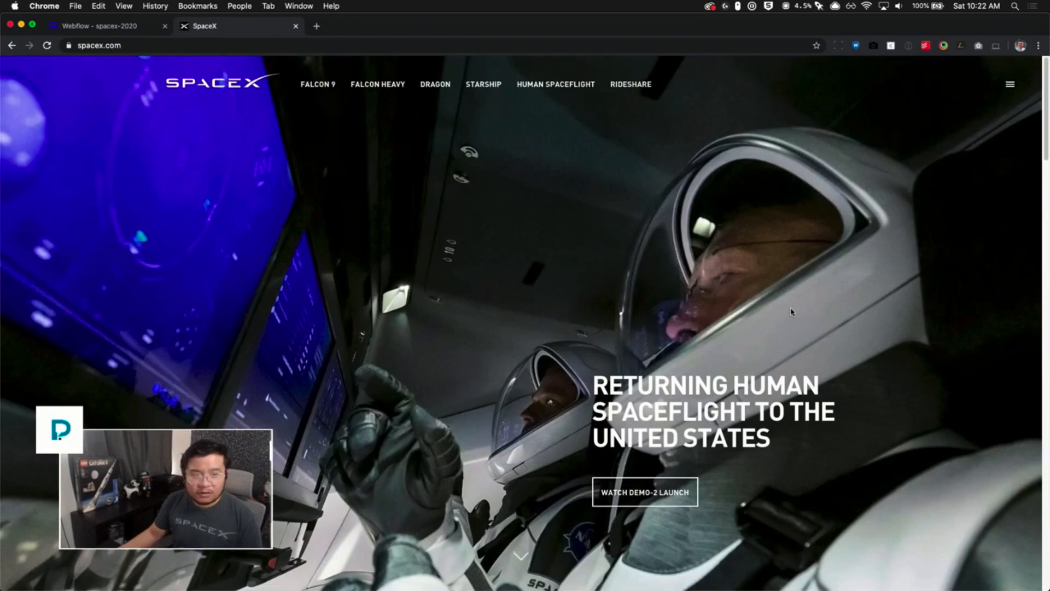
# - Scroll the homepage hero down and up to observe its parallax scrolling effect
pyautogui.scroll(-1, 792, 284)
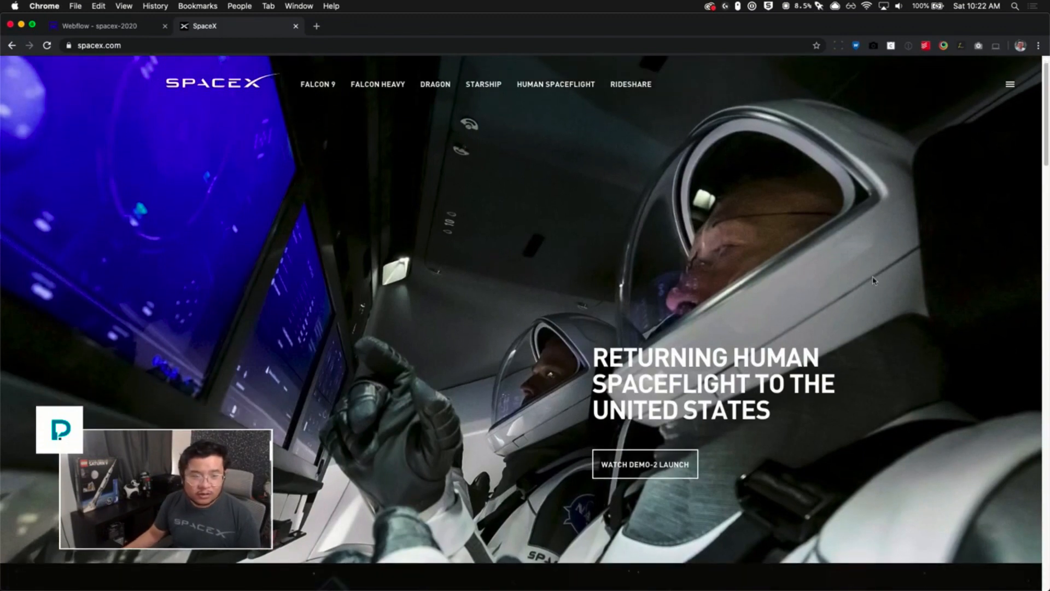
pyautogui.scroll(1, 453, 299)
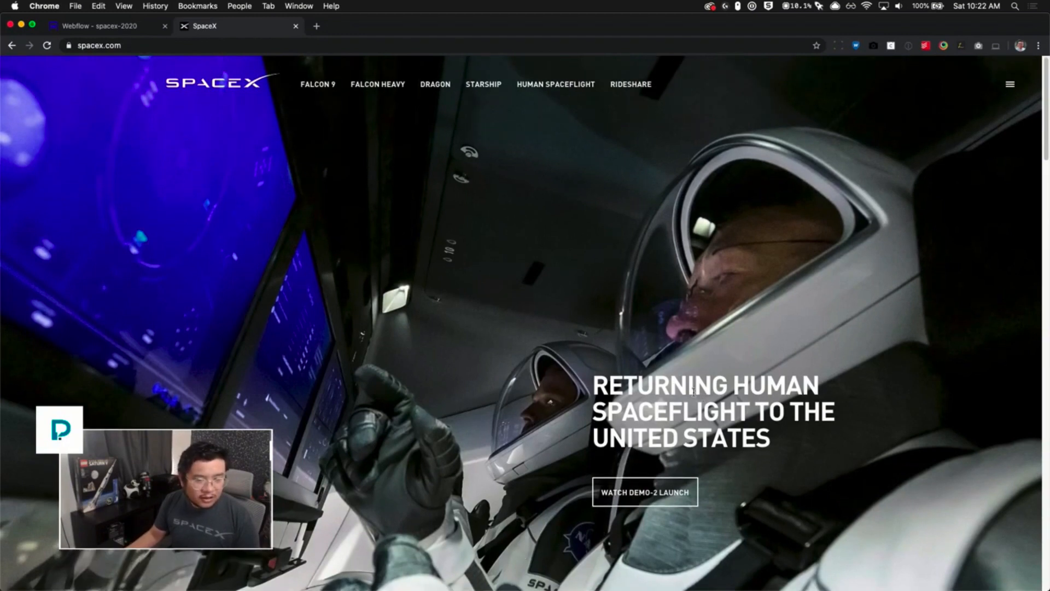
pyautogui.scroll(-10, 680, 377)
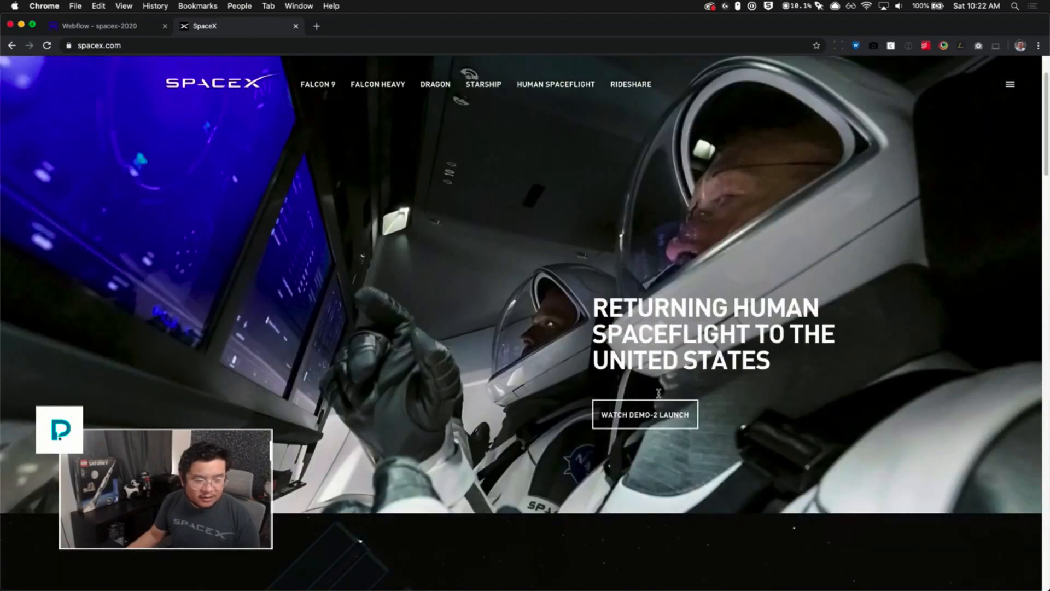
pyautogui.scroll(10, 714, 317)
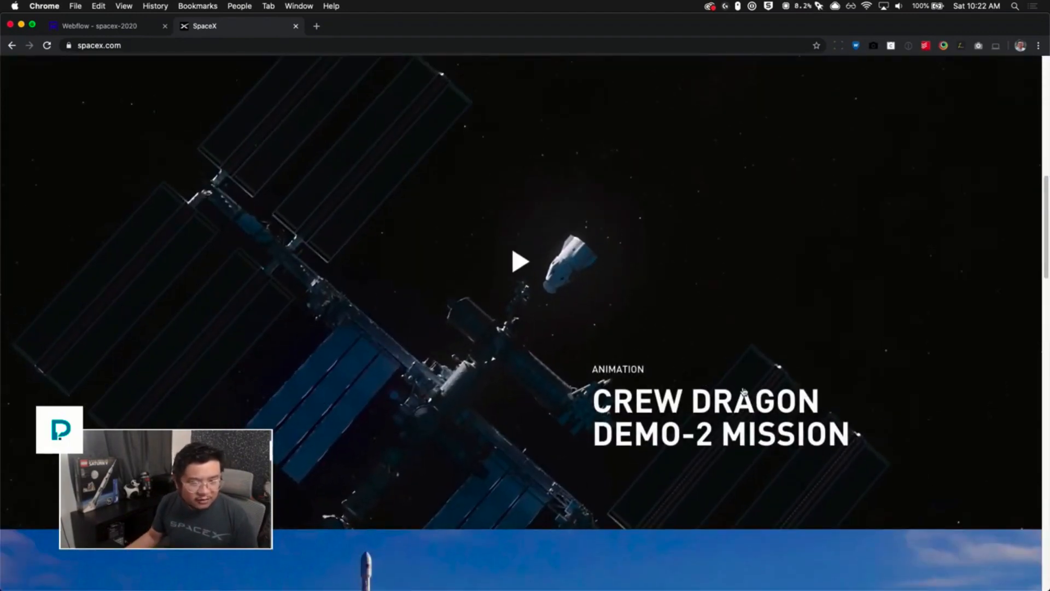
# - Inspect the hero heading in developer tools and examine its wrapper and parallax background elements
pyautogui.rightClick(674, 167)
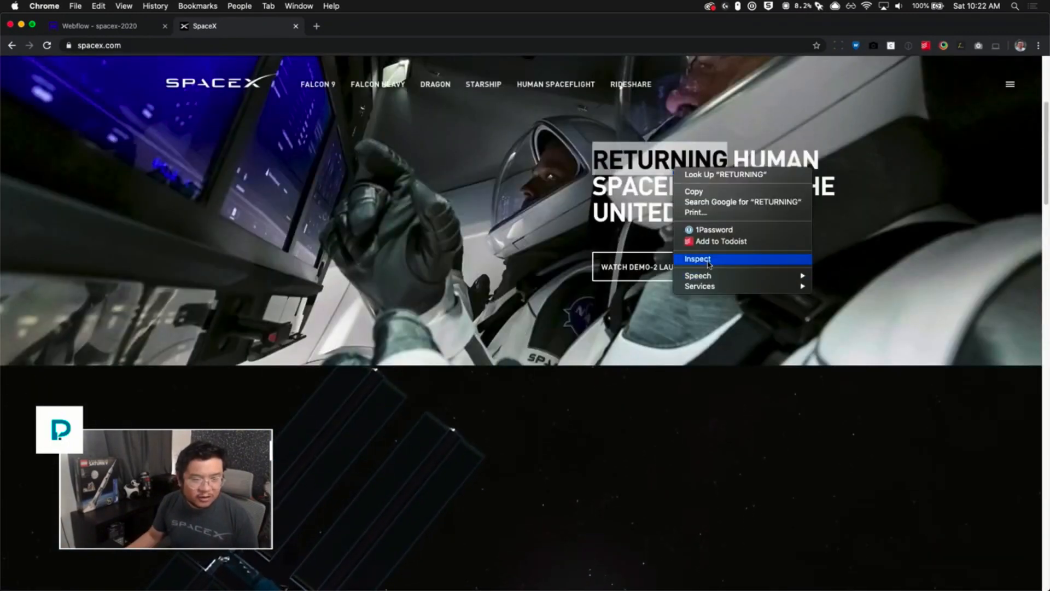
pyautogui.click(695, 259)
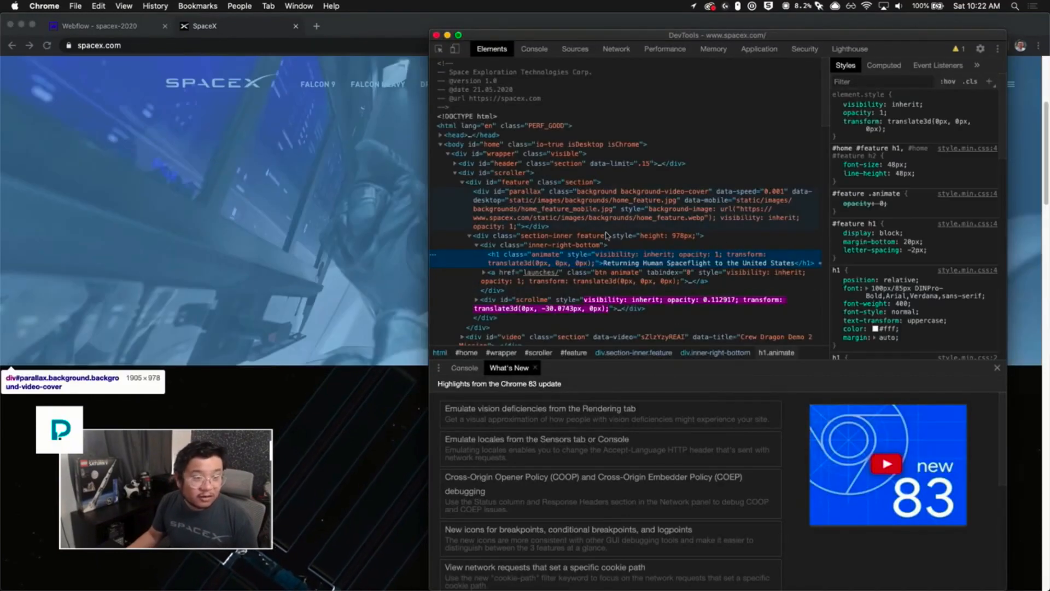
pyautogui.click(498, 158)
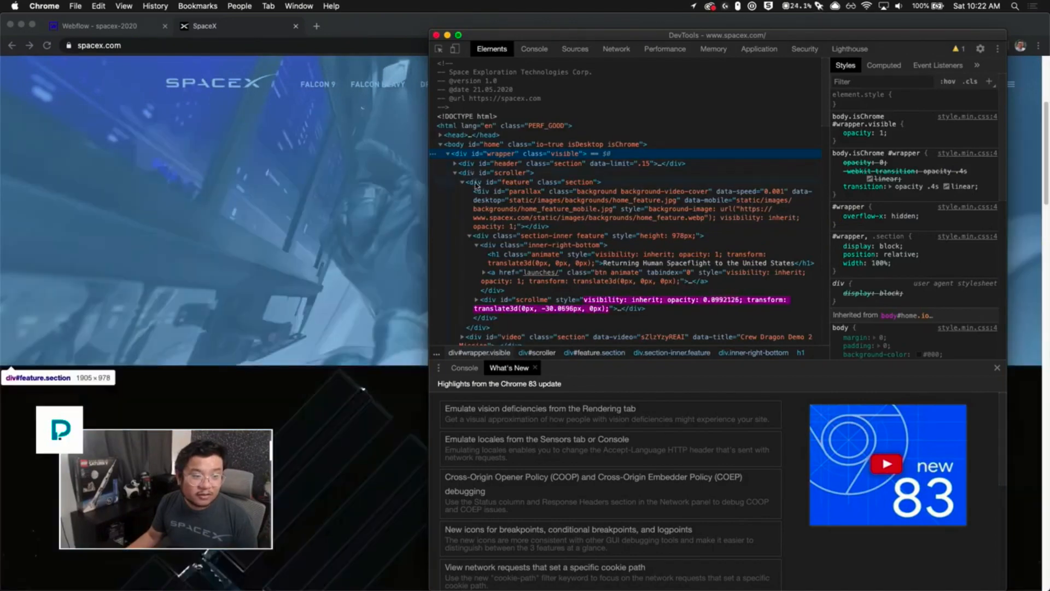
pyautogui.click(524, 208)
# - Dock the developer tools to the bottom of the browser window and close the console drawer
pyautogui.moveTo(577, 37); pyautogui.dragTo(893, 37)
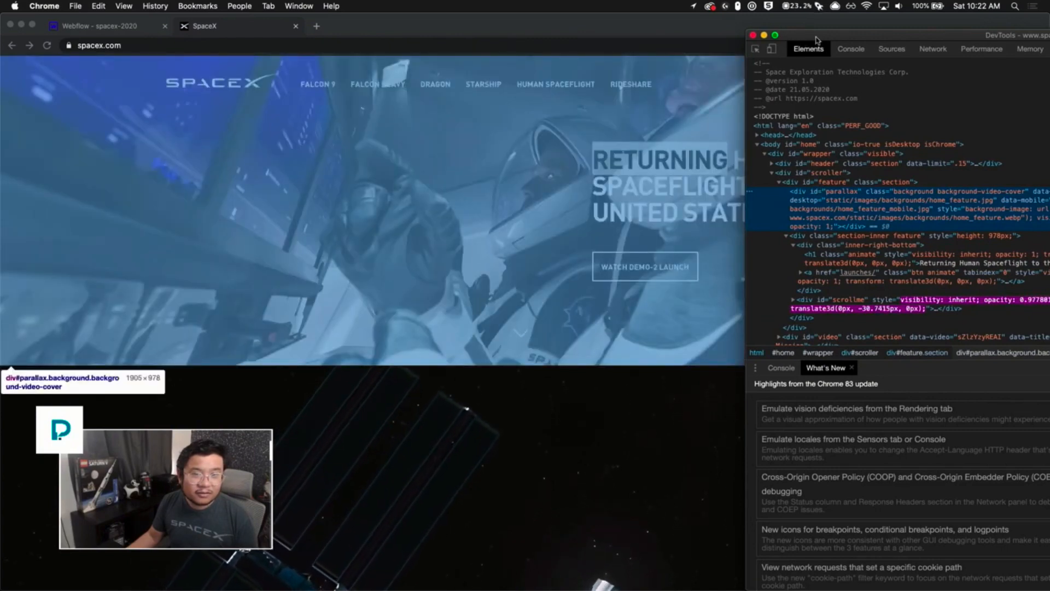
pyautogui.moveTo(804, 37); pyautogui.dragTo(359, 86)
pyautogui.click(870, 98)
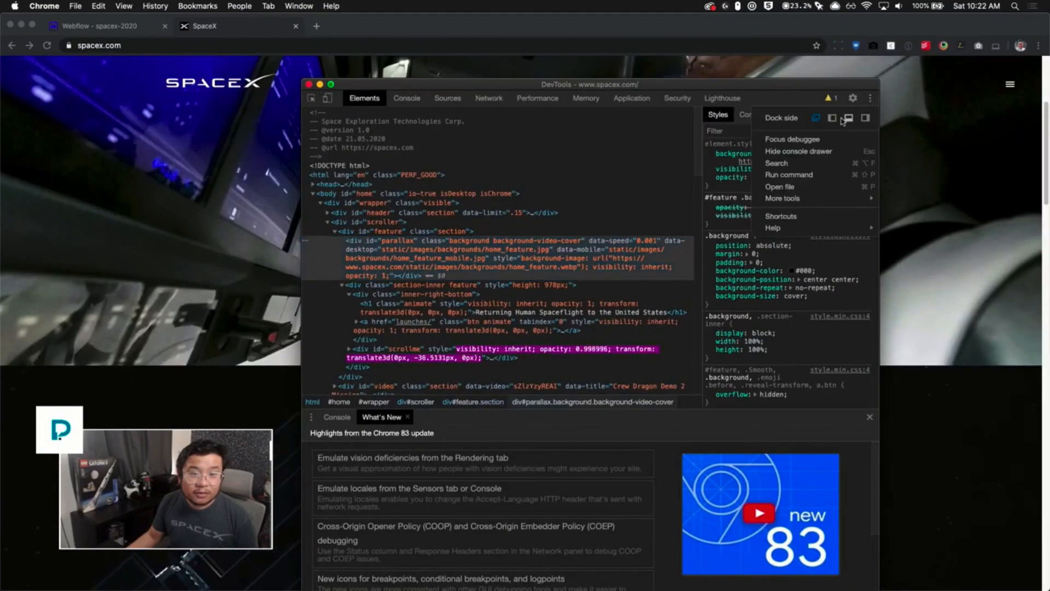
pyautogui.click(846, 118)
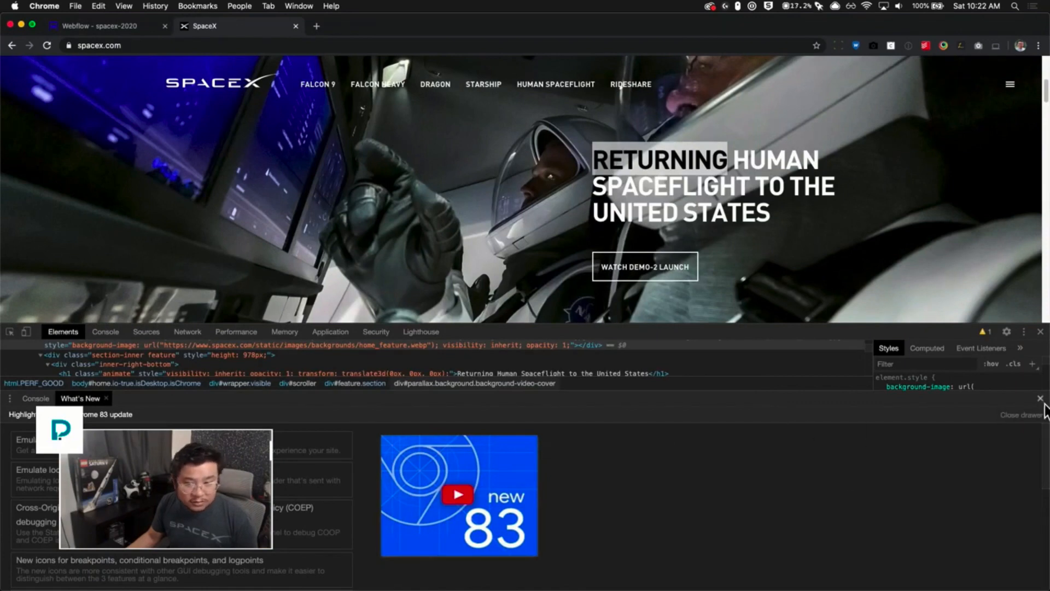
pyautogui.click(1040, 399)
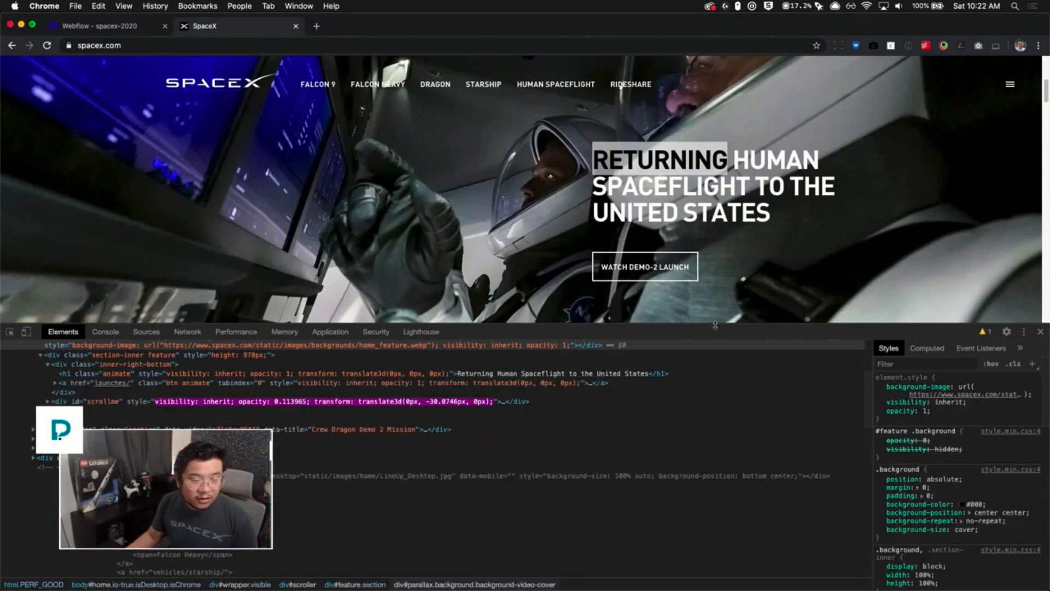
# - Enlarge the elements panel and inspect the styles of the section-inner feature and inner-right-bottom containers
pyautogui.moveTo(738, 323); pyautogui.dragTo(738, 410)
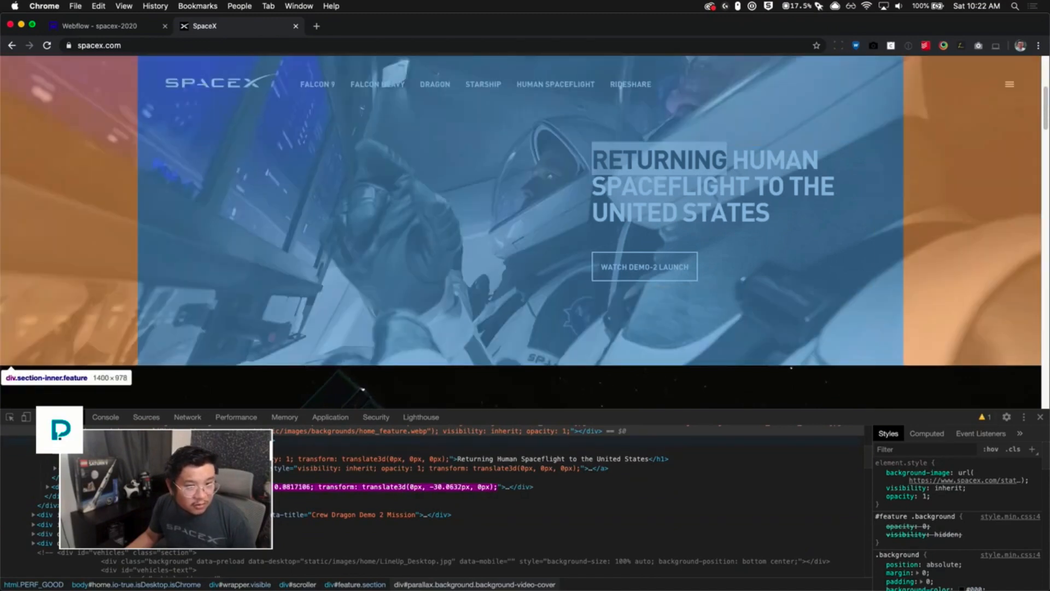
pyautogui.click(364, 387)
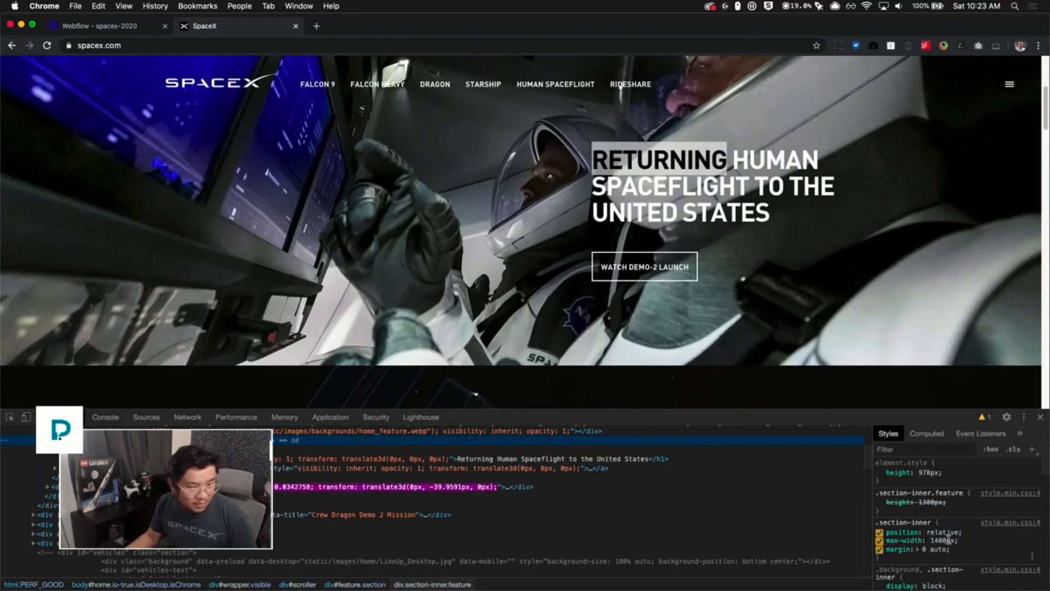
pyautogui.click(164, 449)
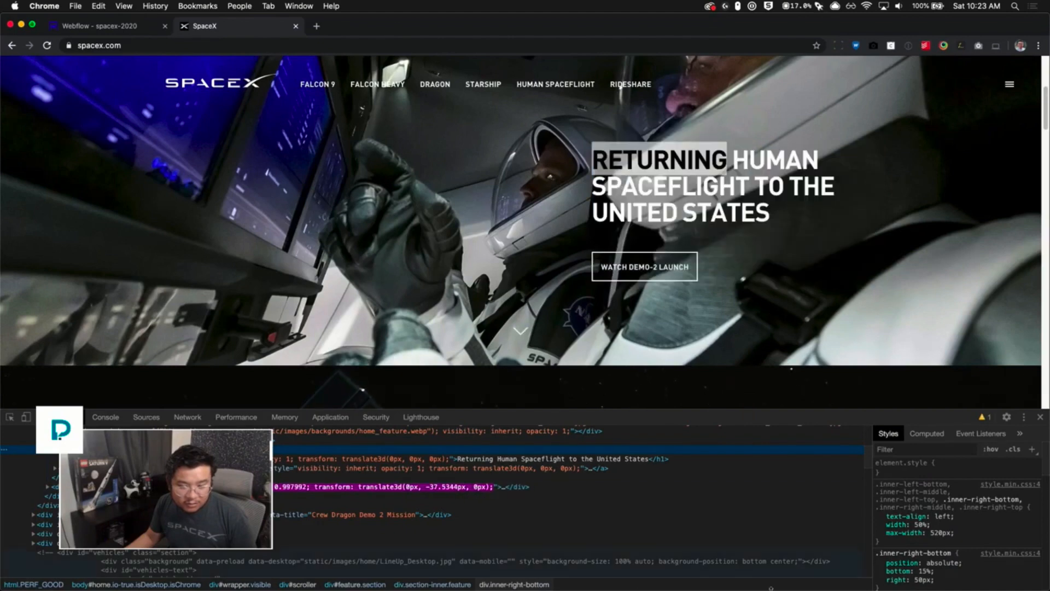
pyautogui.scroll(-1, 971, 584)
pyautogui.click(432, 584)
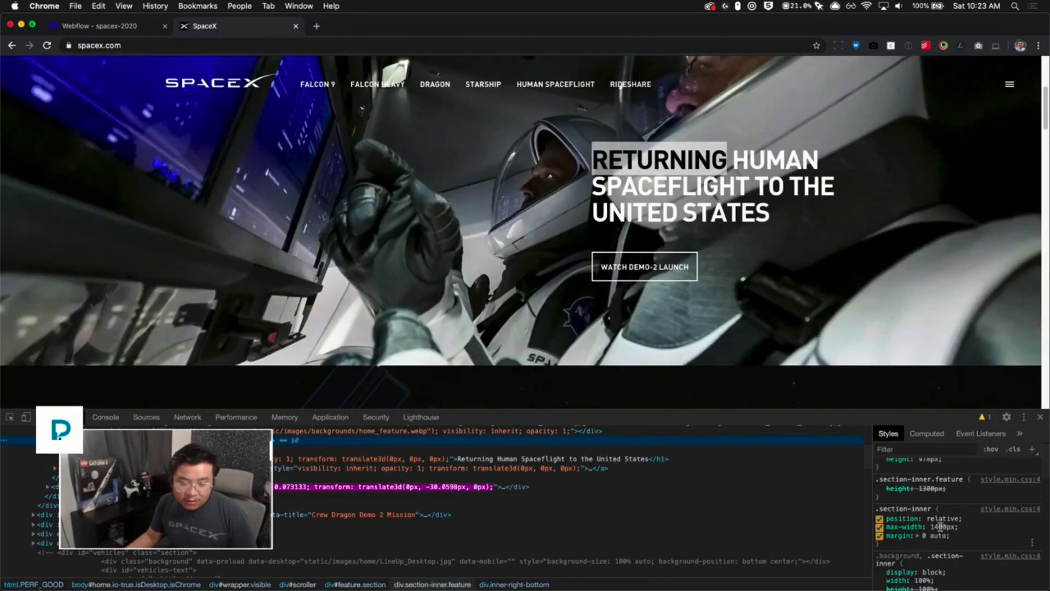
# - Close the developer tools and scroll over the hero section again to study its layout
pyautogui.click(1039, 418)
pyautogui.scroll(-3, 807, 295)
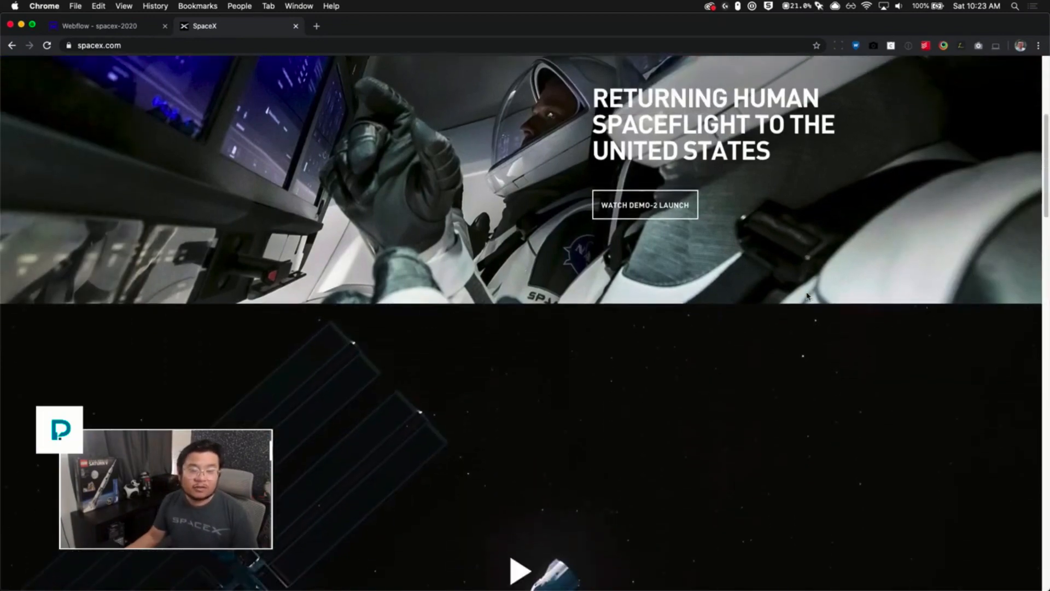
pyautogui.scroll(5, 807, 295)
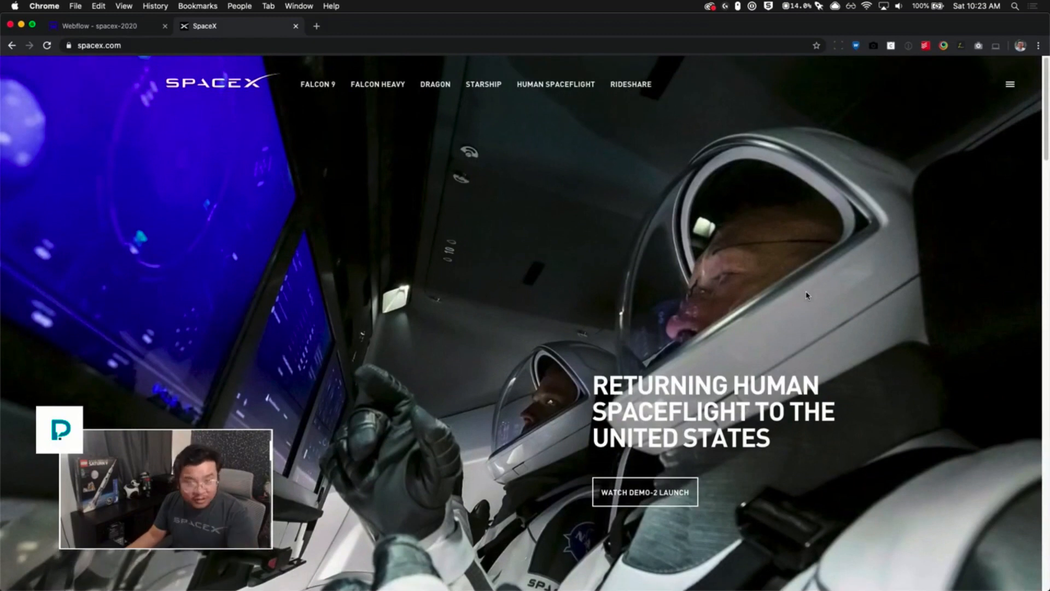
pyautogui.scroll(-1, 807, 296)
pyautogui.scroll(-5, 807, 296)
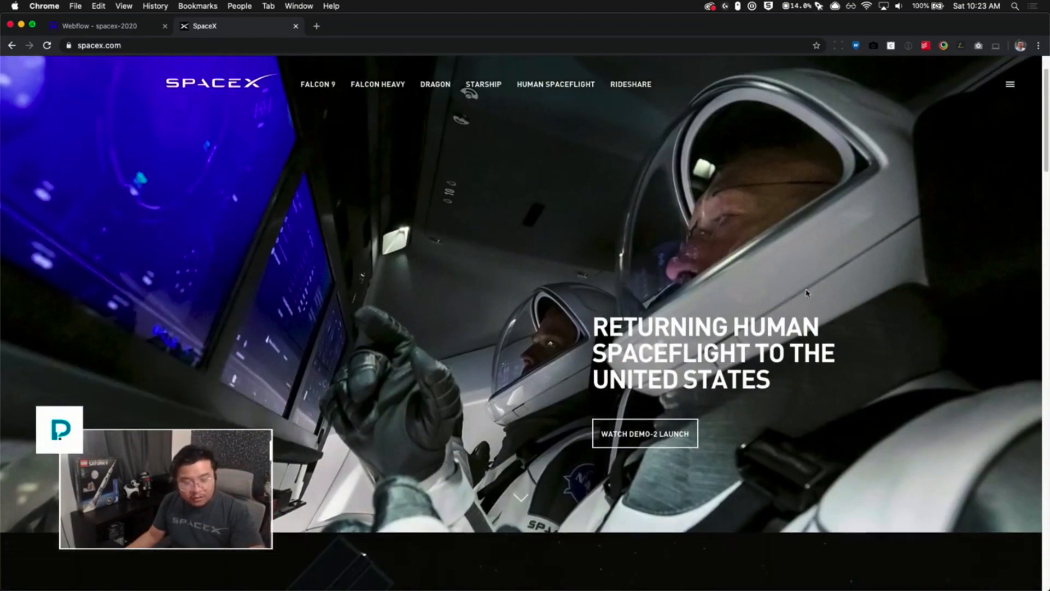
pyautogui.scroll(-5, 806, 290)
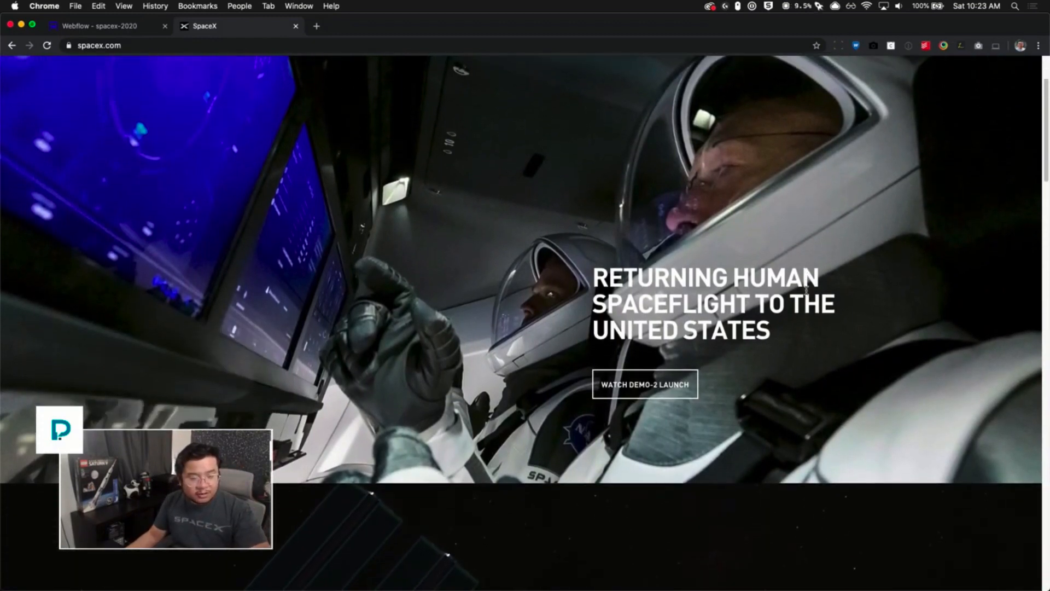
pyautogui.scroll(-2, 807, 295)
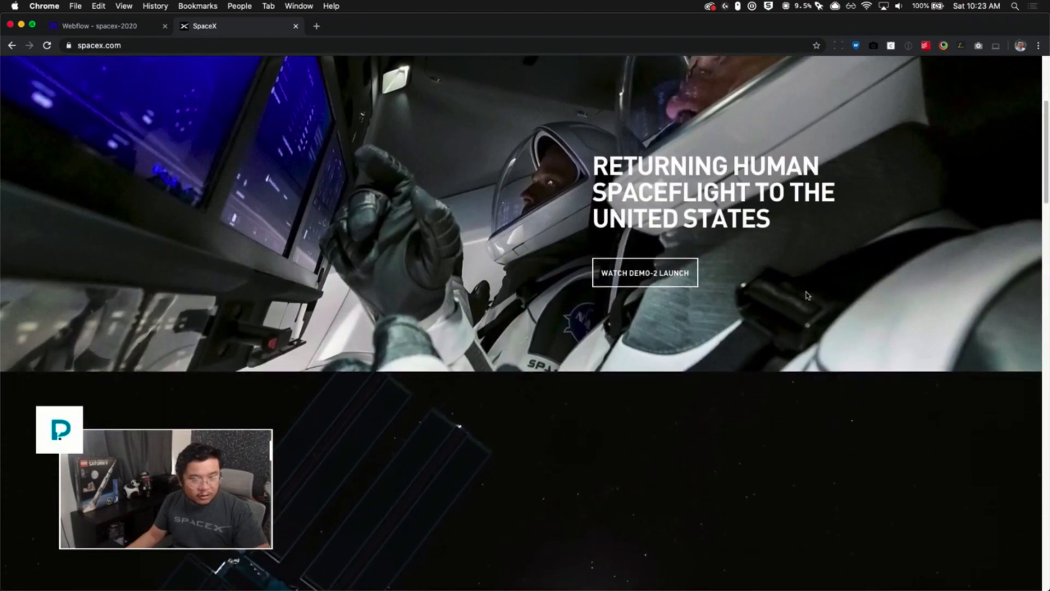
pyautogui.scroll(10, 773, 280)
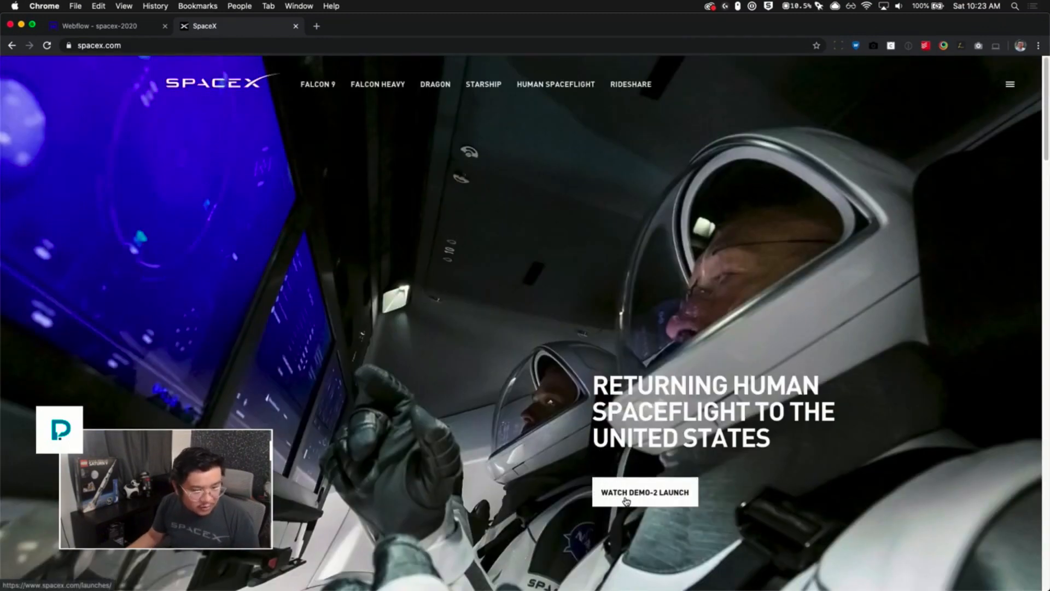
# - Scroll to the Crew Dragon Demo-2 Mission section and open its animation video lightbox to play it
pyautogui.scroll(-1, 626, 500)
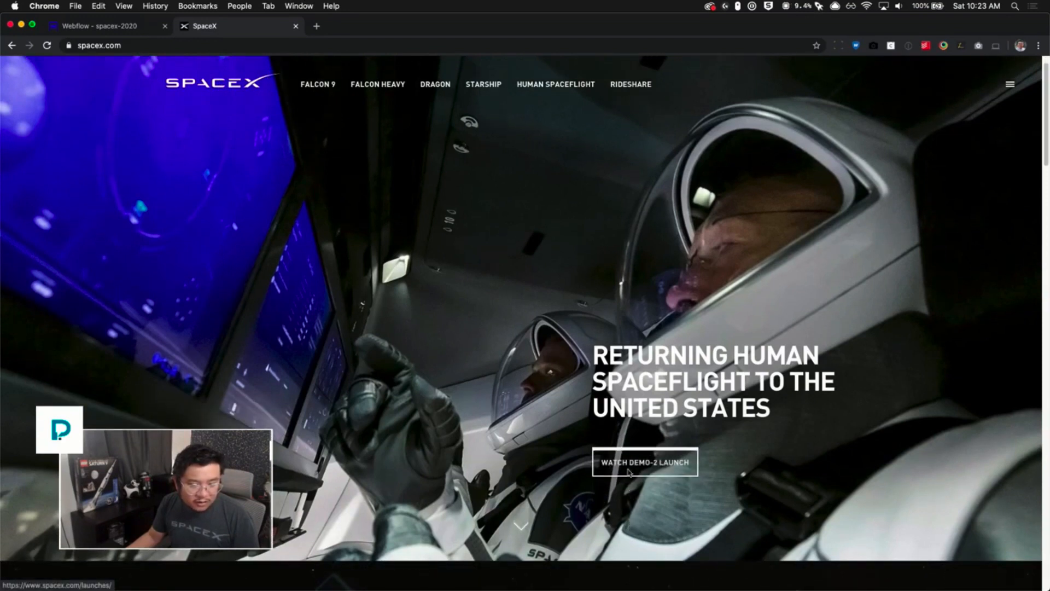
pyautogui.scroll(-5, 618, 484)
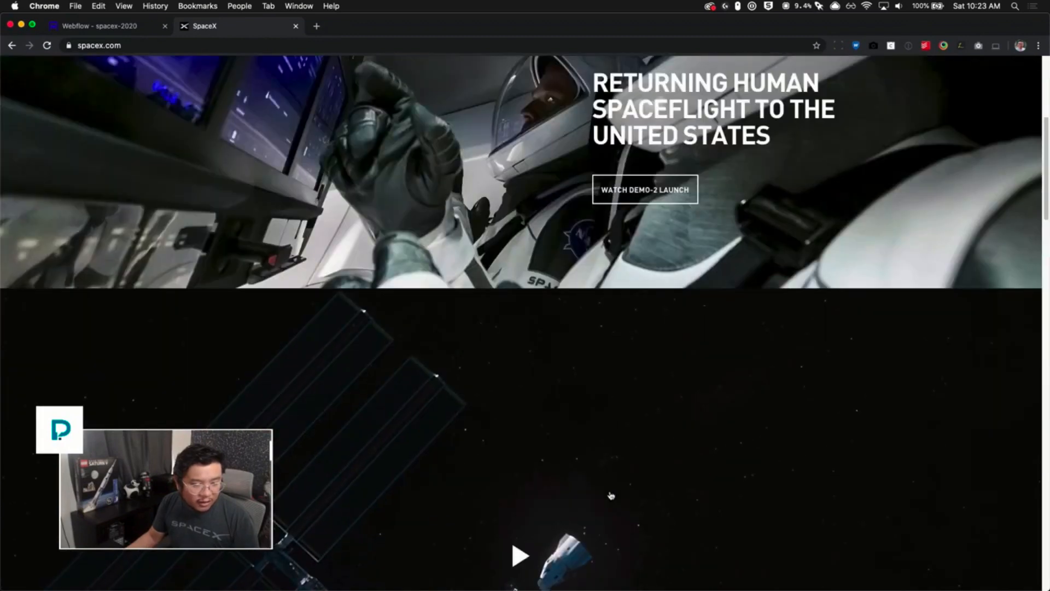
pyautogui.scroll(-4, 611, 495)
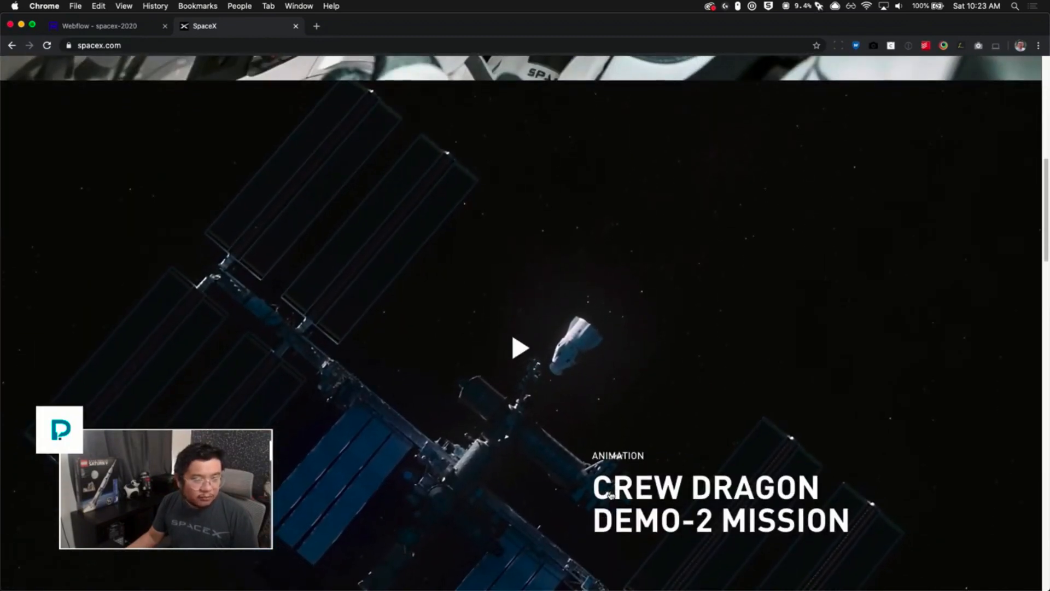
pyautogui.scroll(-1, 611, 495)
pyautogui.rightClick(607, 492)
pyautogui.click(511, 476)
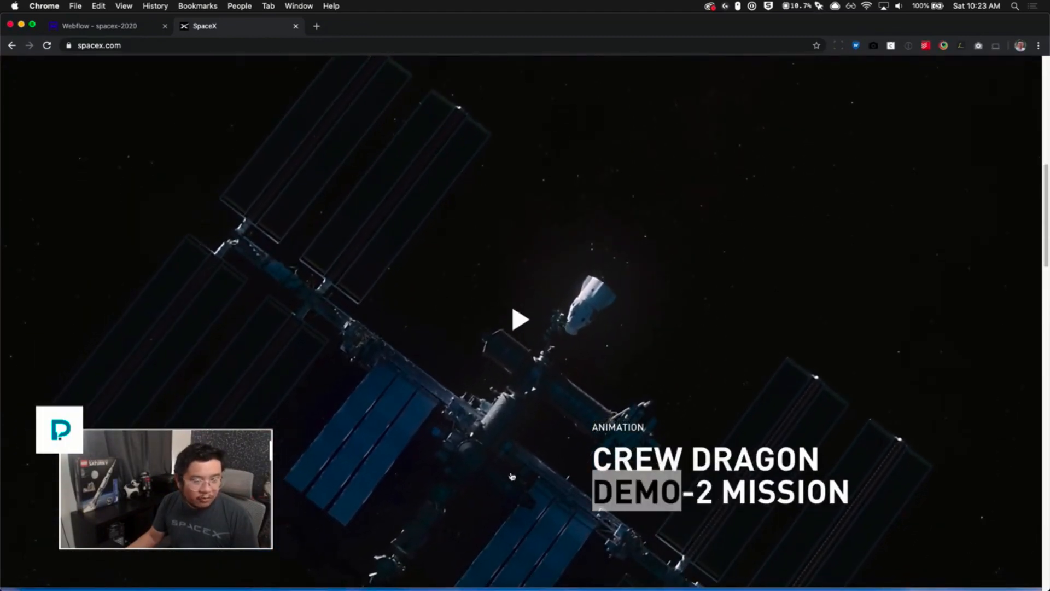
pyautogui.click(511, 476)
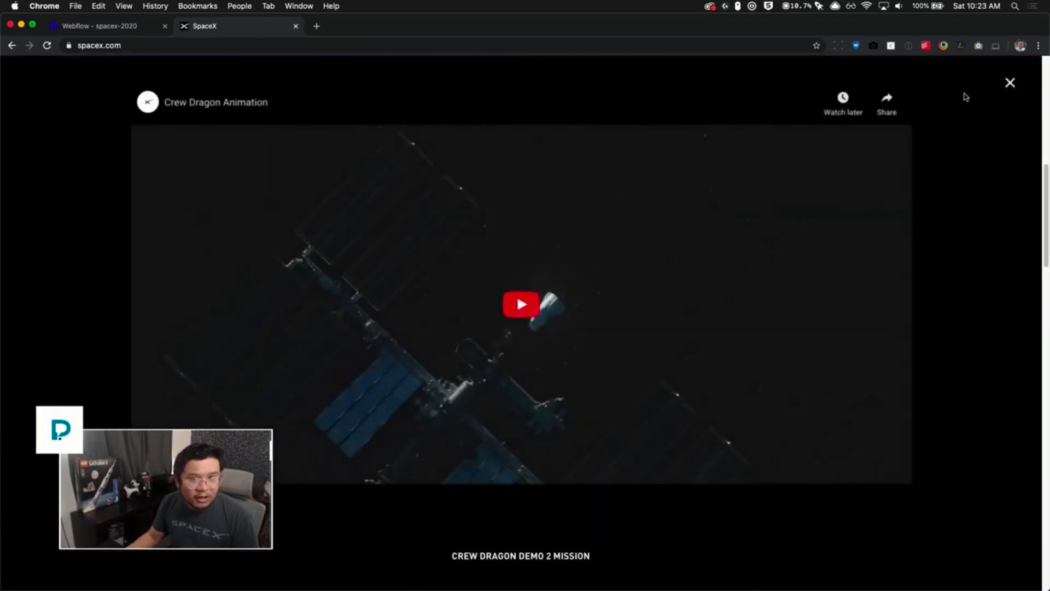
pyautogui.click(1010, 82)
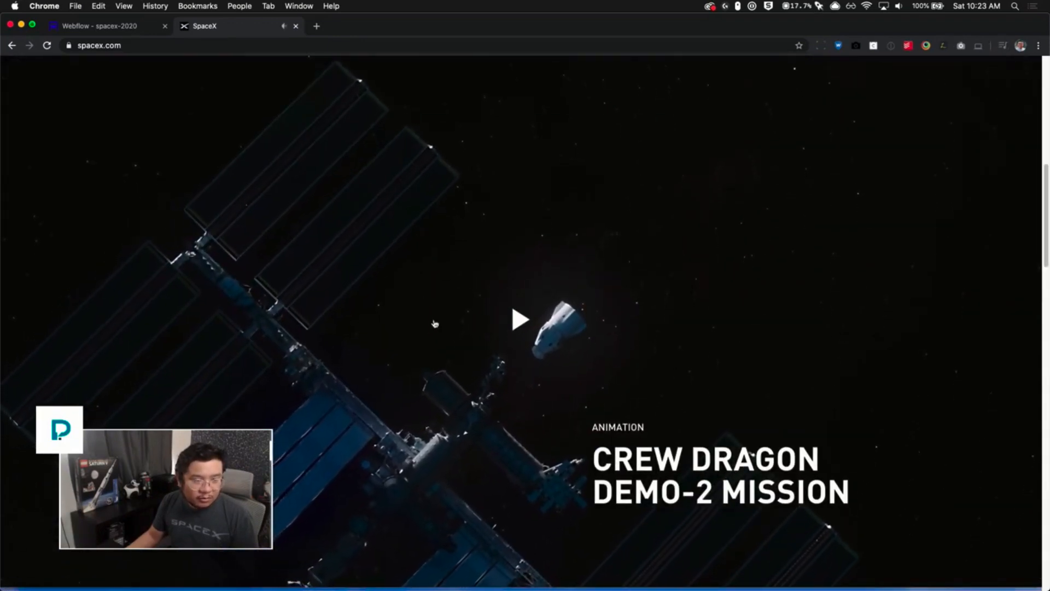
pyautogui.click(520, 329)
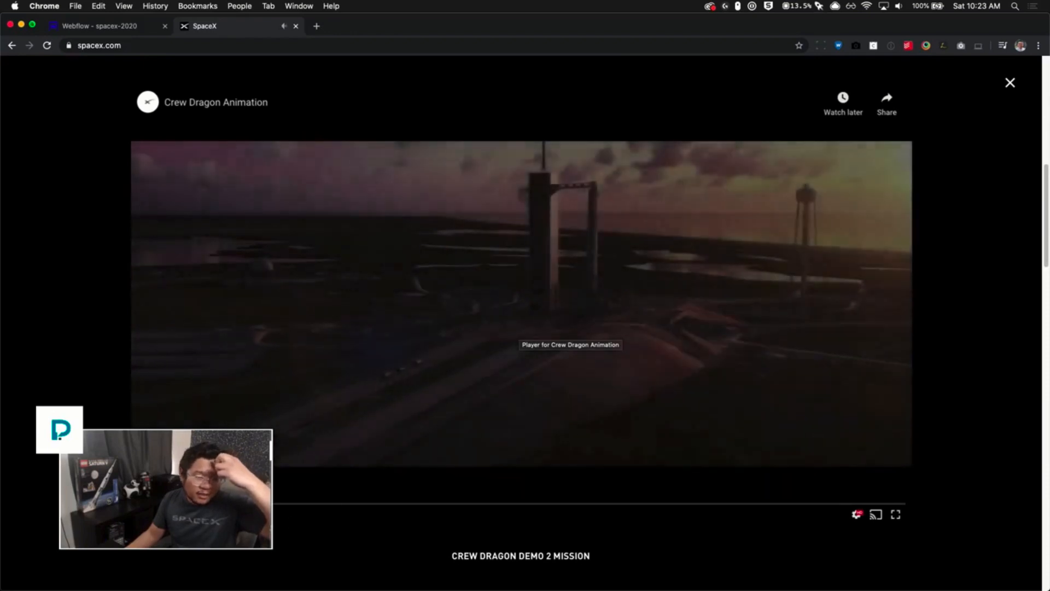
pyautogui.click(519, 329)
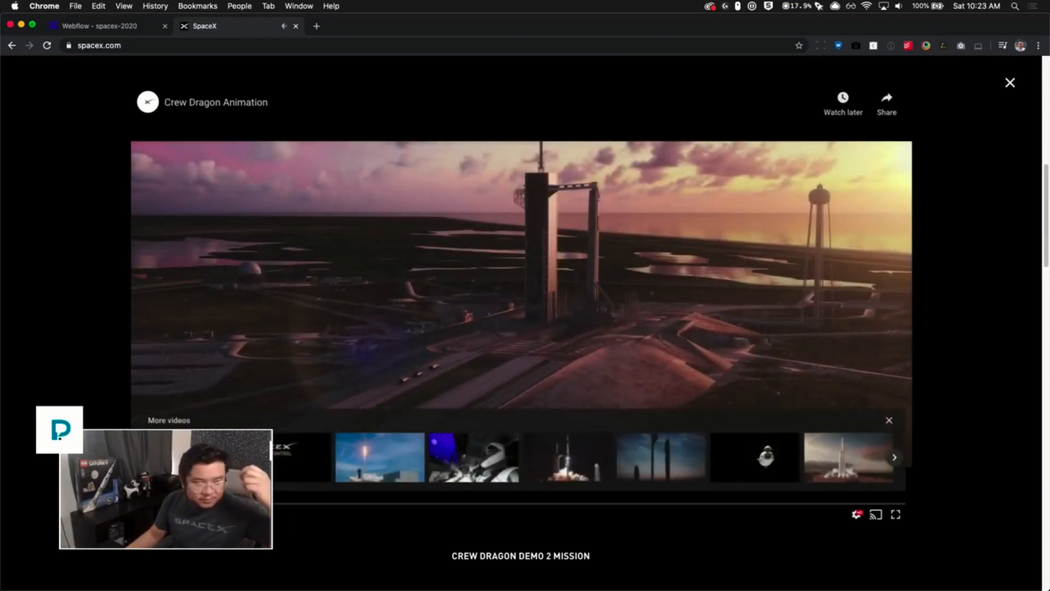
# - Close the animation lightbox, scroll down to the Starlink Mission section and preview its Watch Replay video lightbox
pyautogui.click(1010, 84)
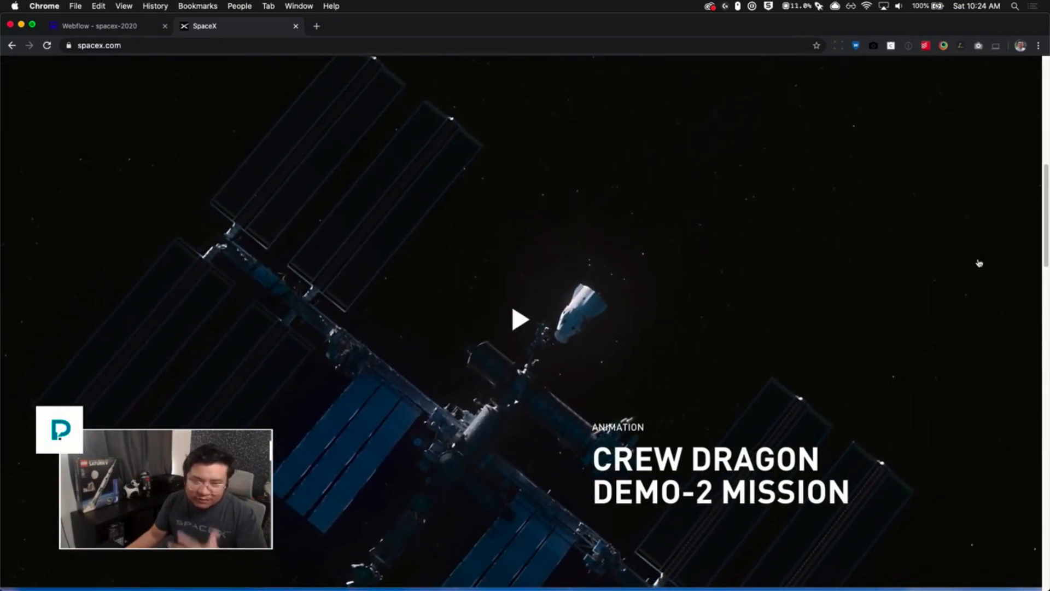
pyautogui.scroll(-2, 979, 263)
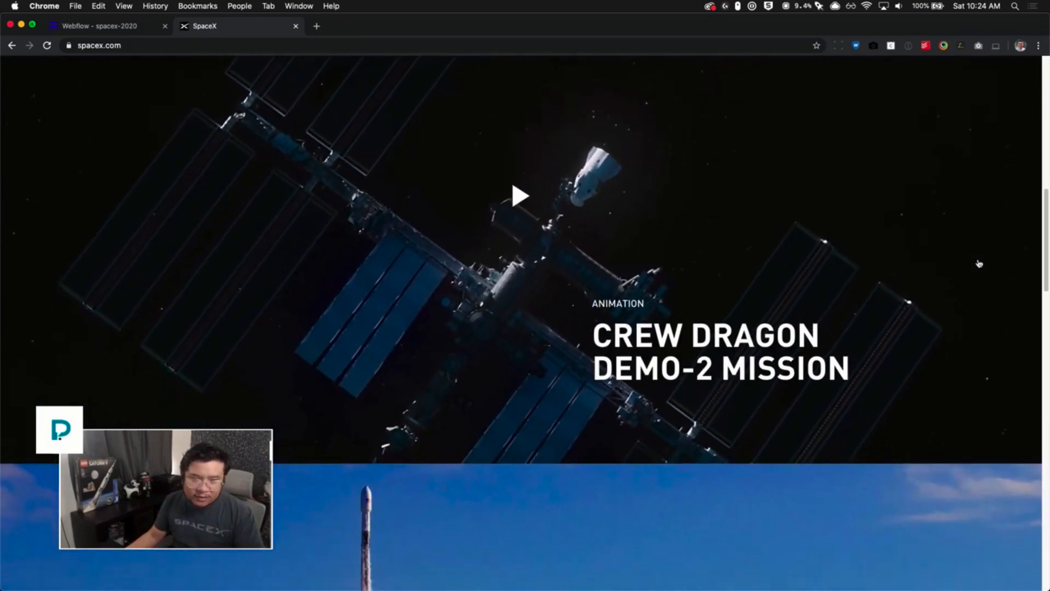
pyautogui.scroll(-1, 978, 263)
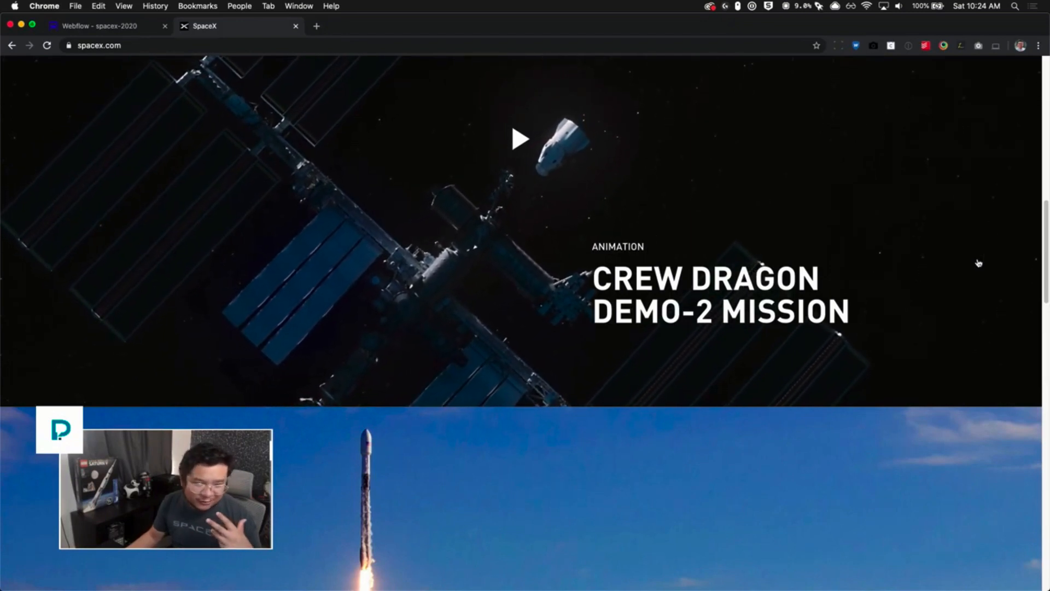
pyautogui.scroll(-4, 979, 263)
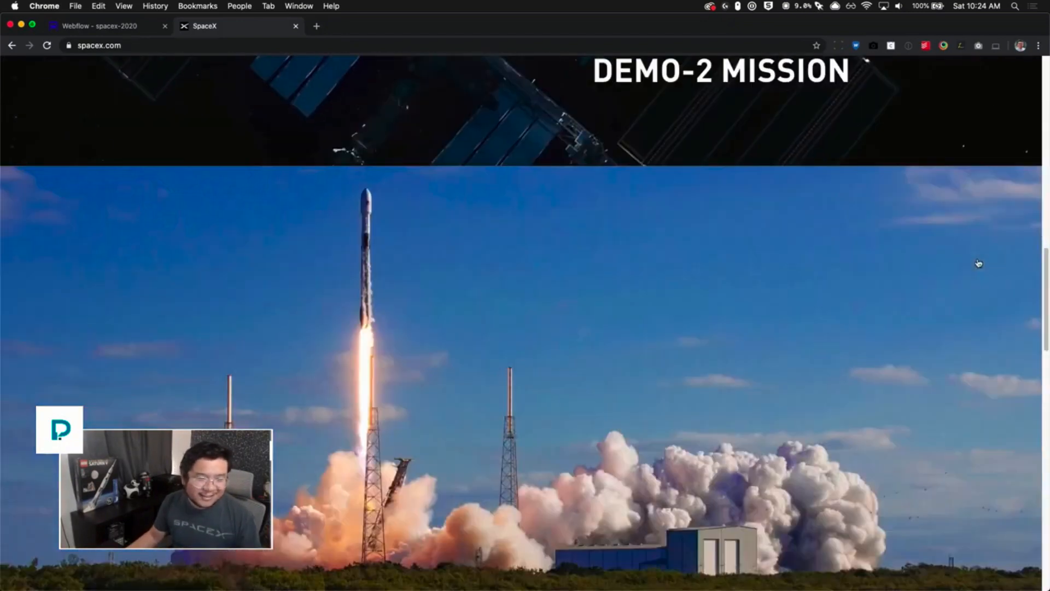
pyautogui.scroll(-2, 979, 263)
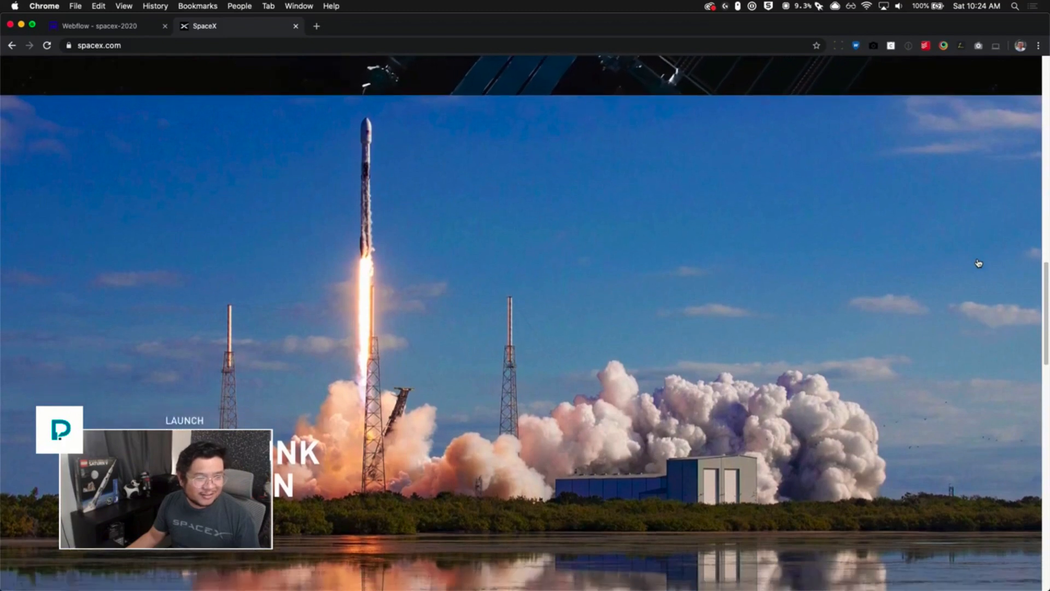
pyautogui.scroll(-1, 979, 263)
pyautogui.scroll(1, 978, 261)
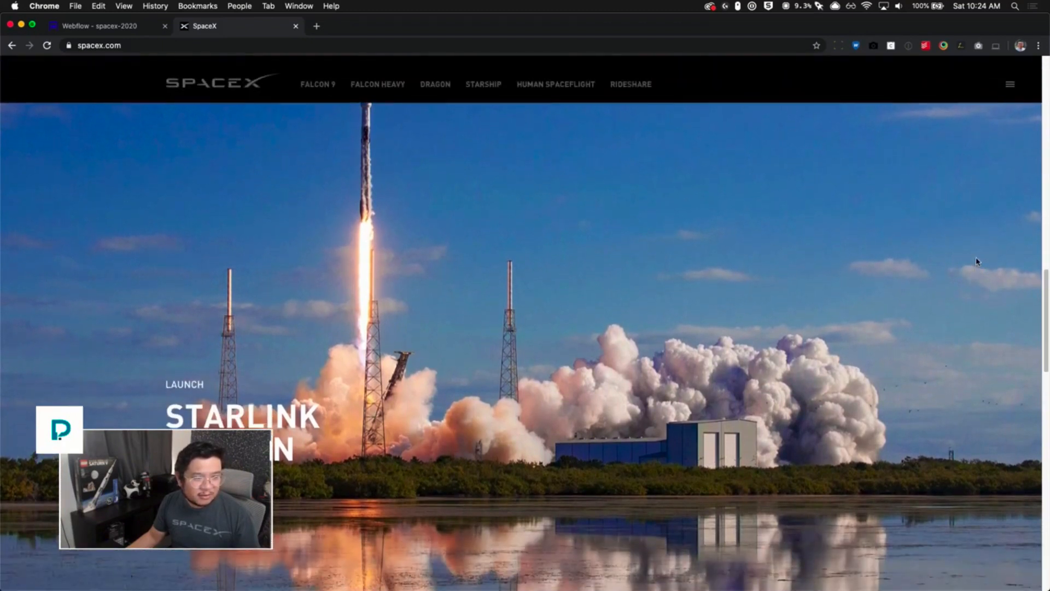
pyautogui.scroll(-2, 645, 286)
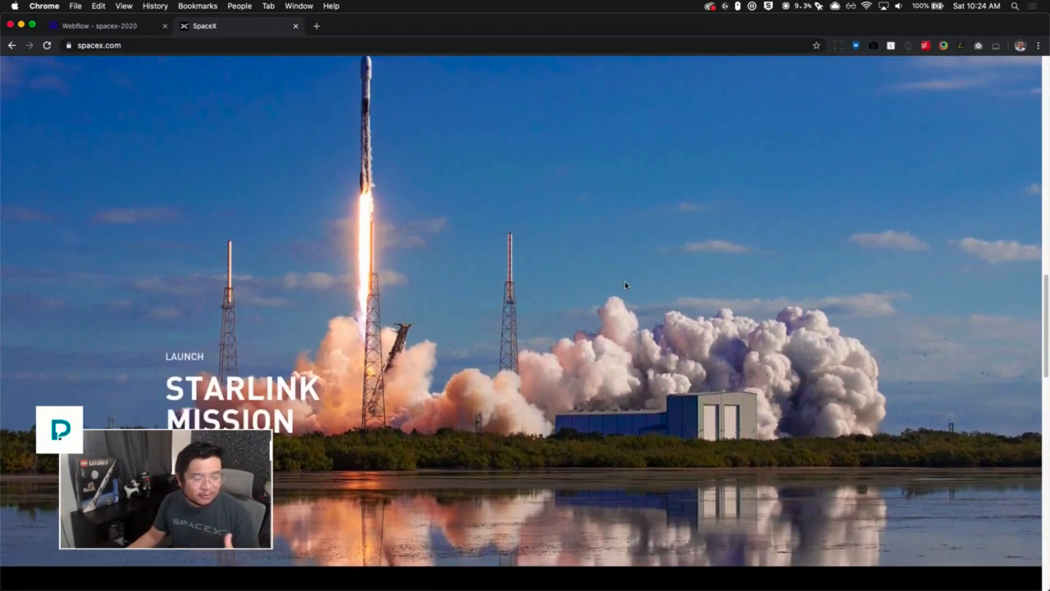
pyautogui.scroll(-3, 625, 284)
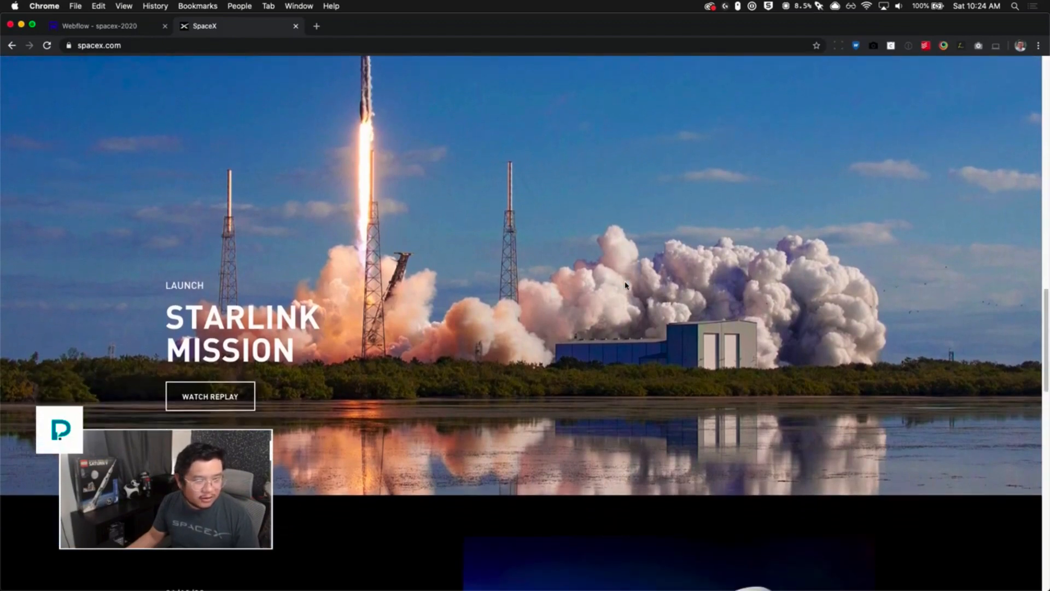
pyautogui.scroll(-1, 625, 285)
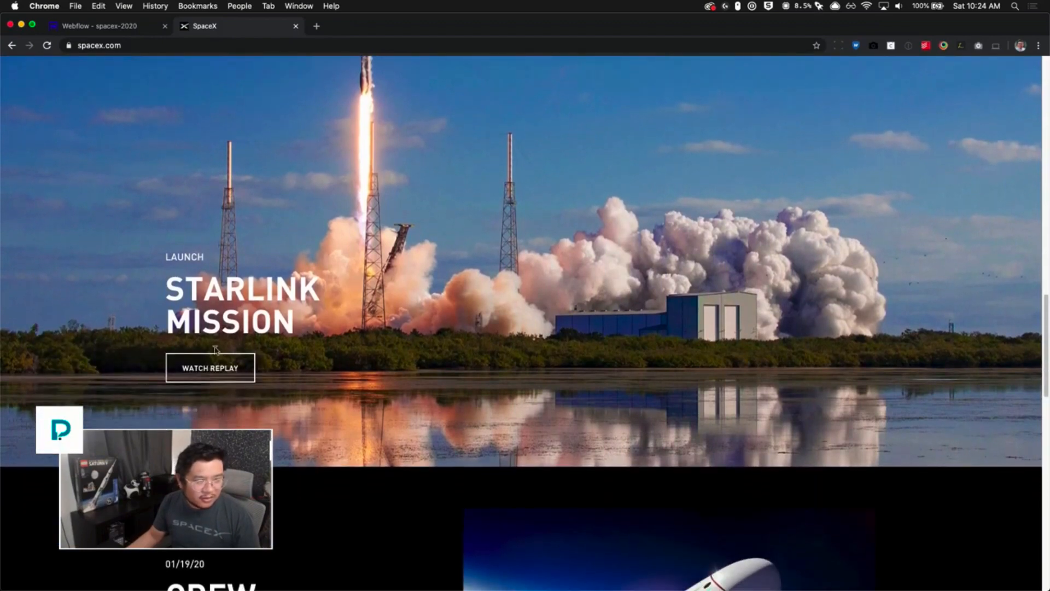
pyautogui.scroll(-5, 215, 364)
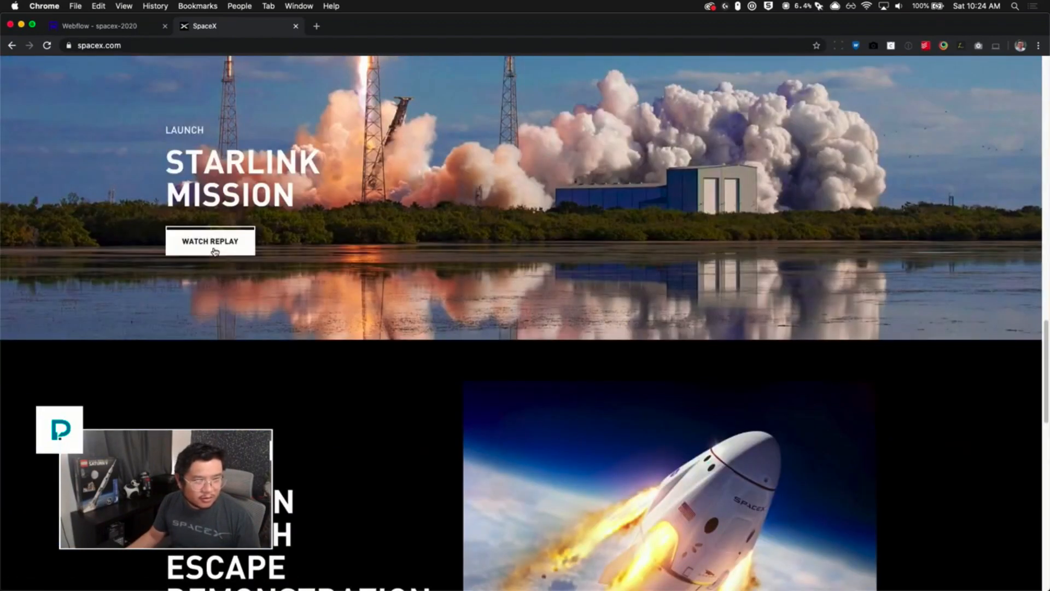
pyautogui.click(215, 251)
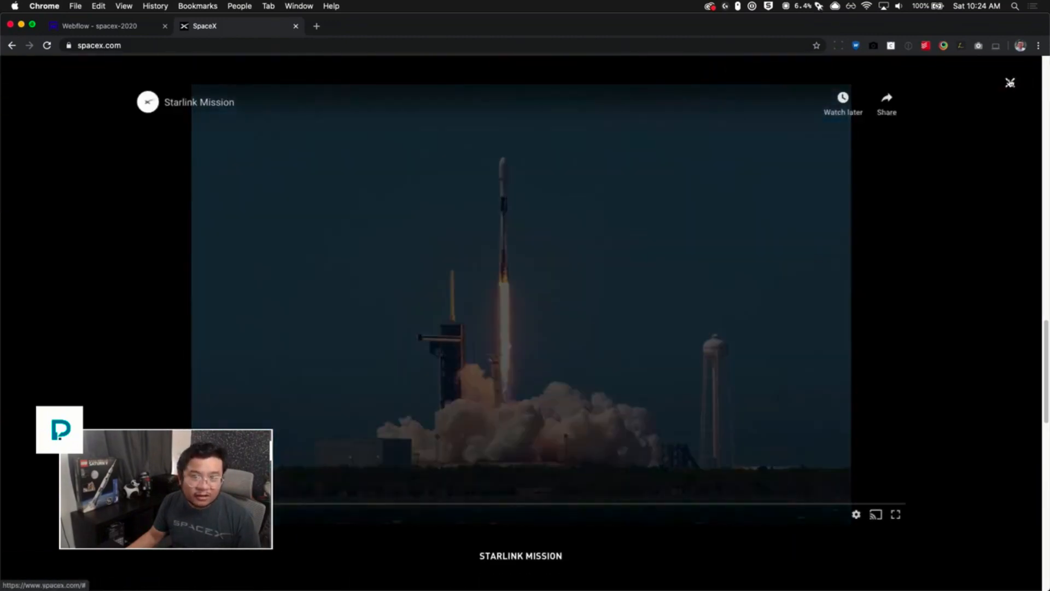
pyautogui.click(1010, 83)
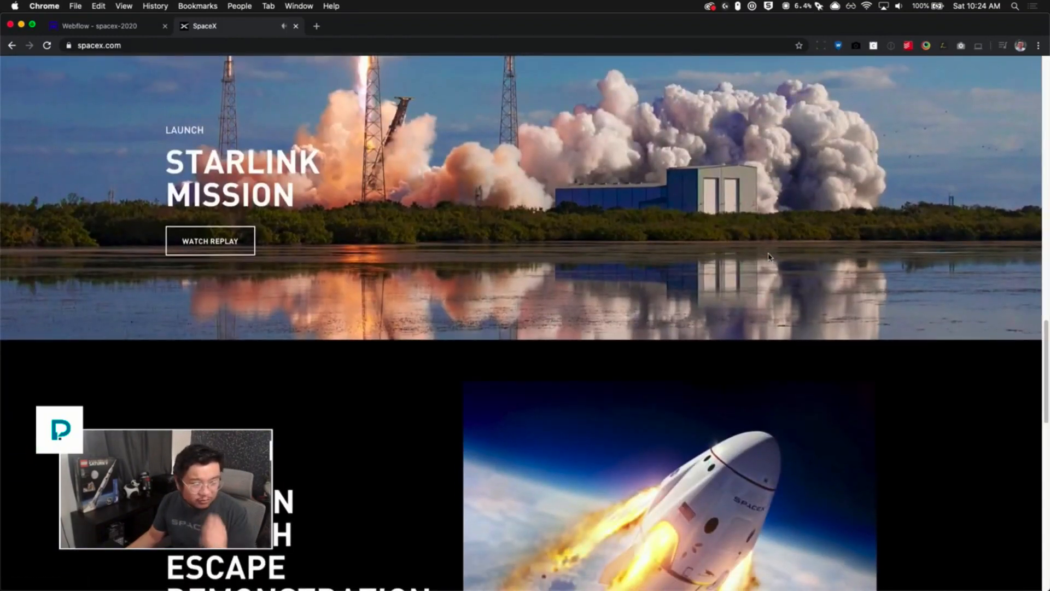
# - Scroll through the remaining news sections down to the footer and back up to the hero to study their layout
pyautogui.scroll(-8, 768, 257)
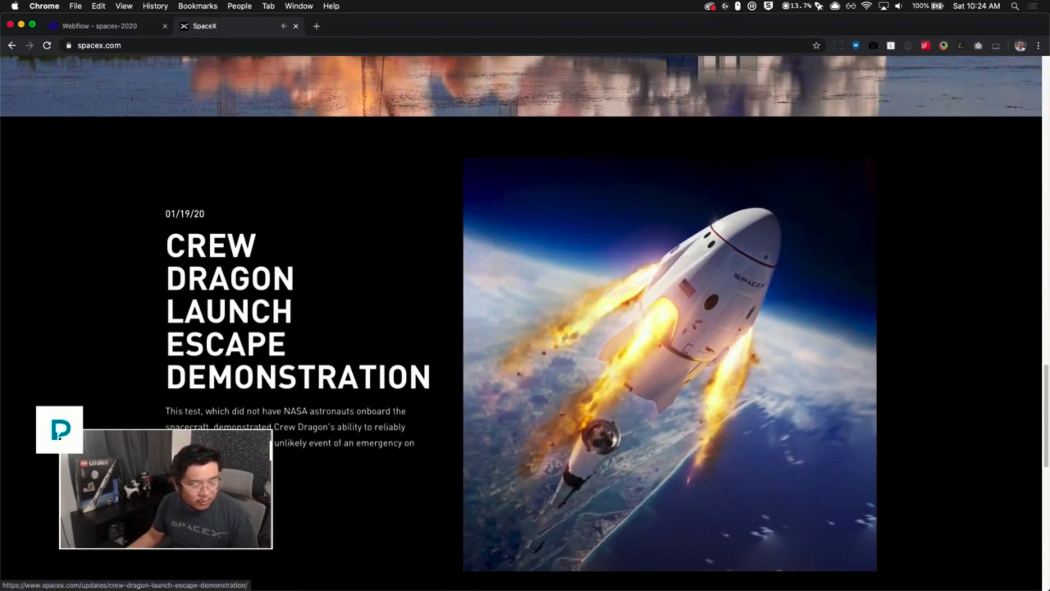
pyautogui.scroll(-3, 610, 337)
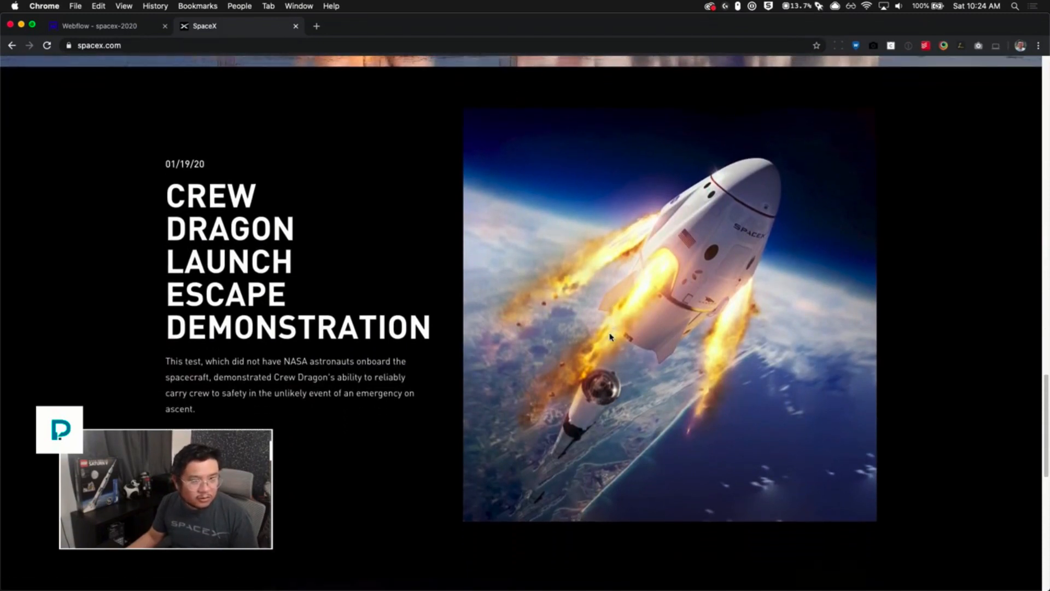
pyautogui.scroll(1, 609, 337)
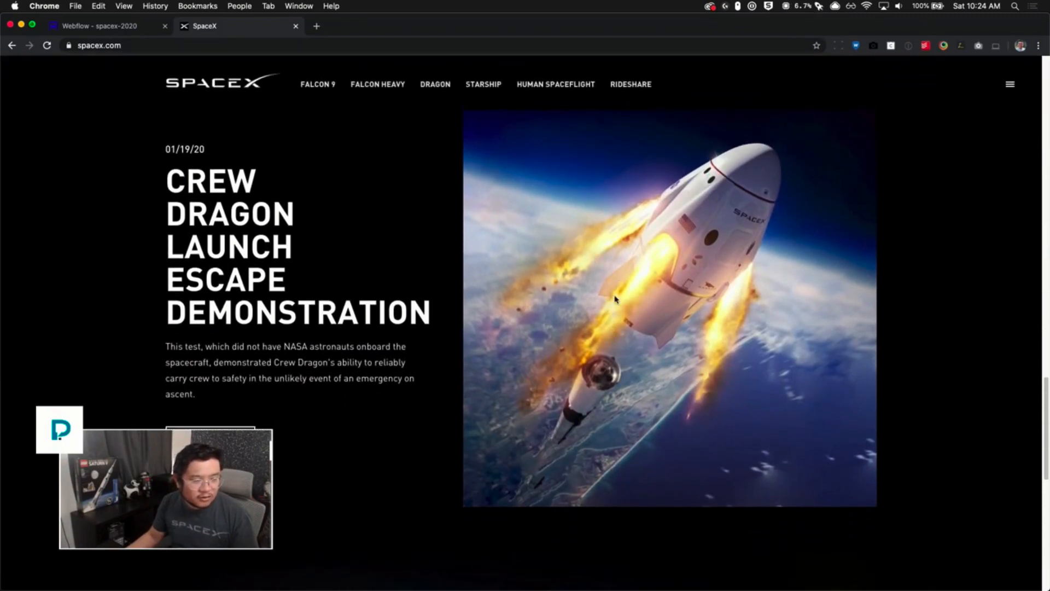
pyautogui.scroll(-5, 637, 304)
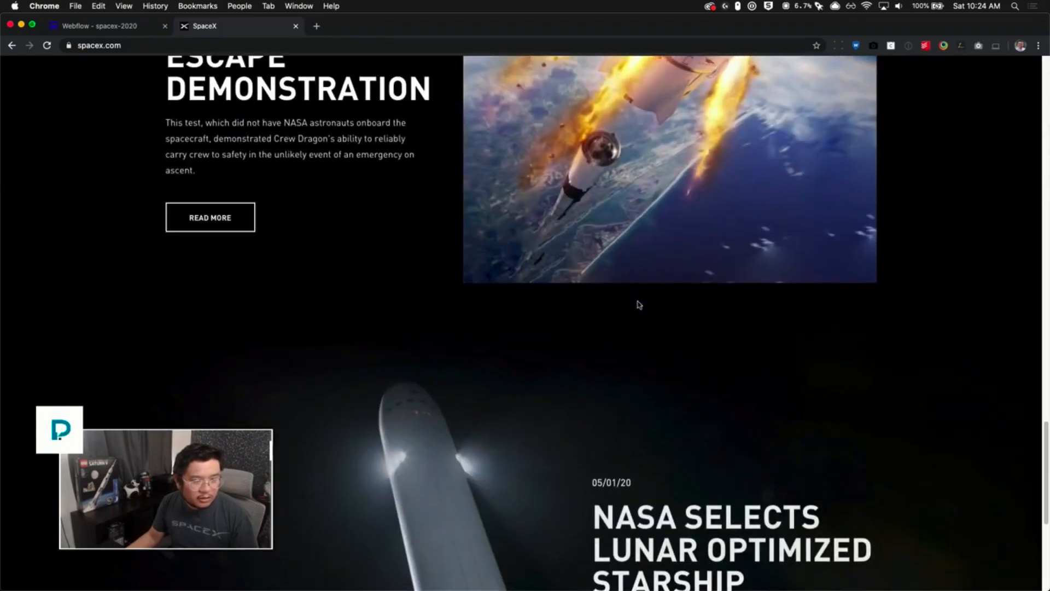
pyautogui.scroll(-3, 638, 304)
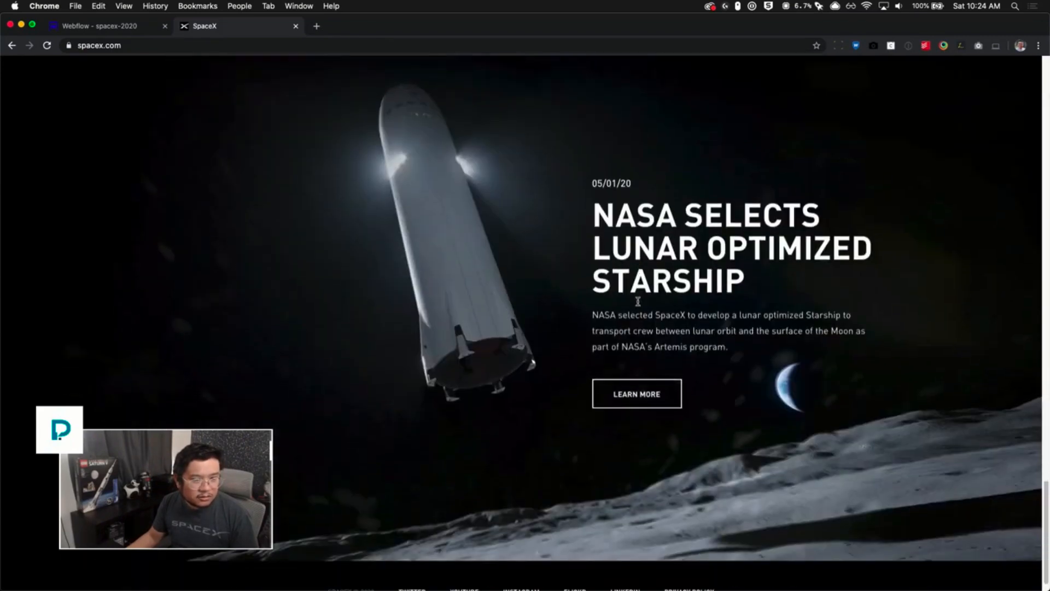
pyautogui.scroll(5, 638, 302)
pyautogui.scroll(-5, 638, 301)
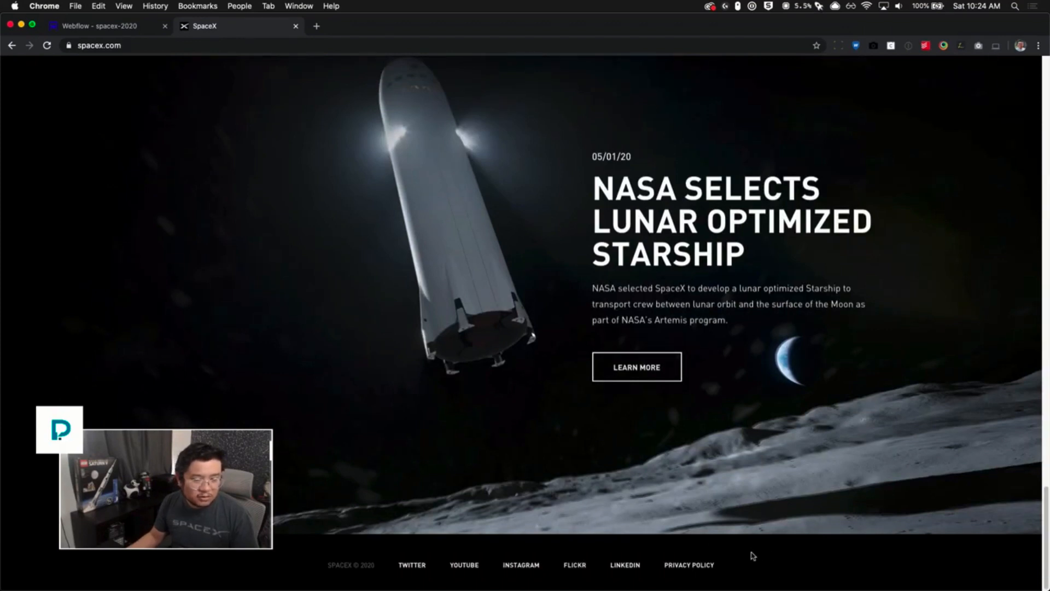
pyautogui.scroll(5, 543, 480)
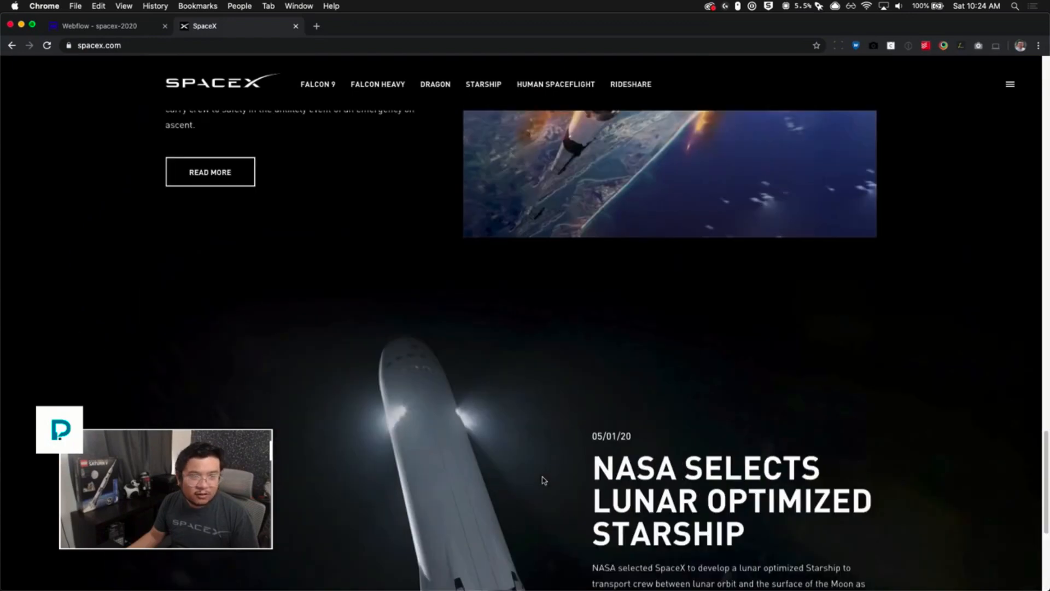
pyautogui.scroll(15, 544, 480)
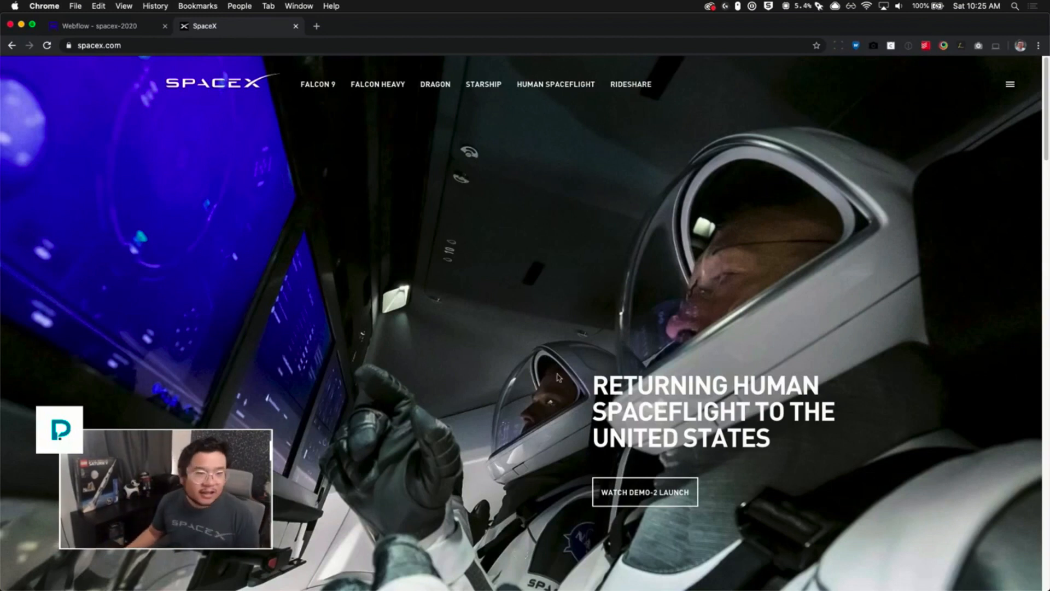
# - Switch to the Webflow project and select the Video, HTML Embed and Background Video elements in the Navigator
pyautogui.click(132, 26)
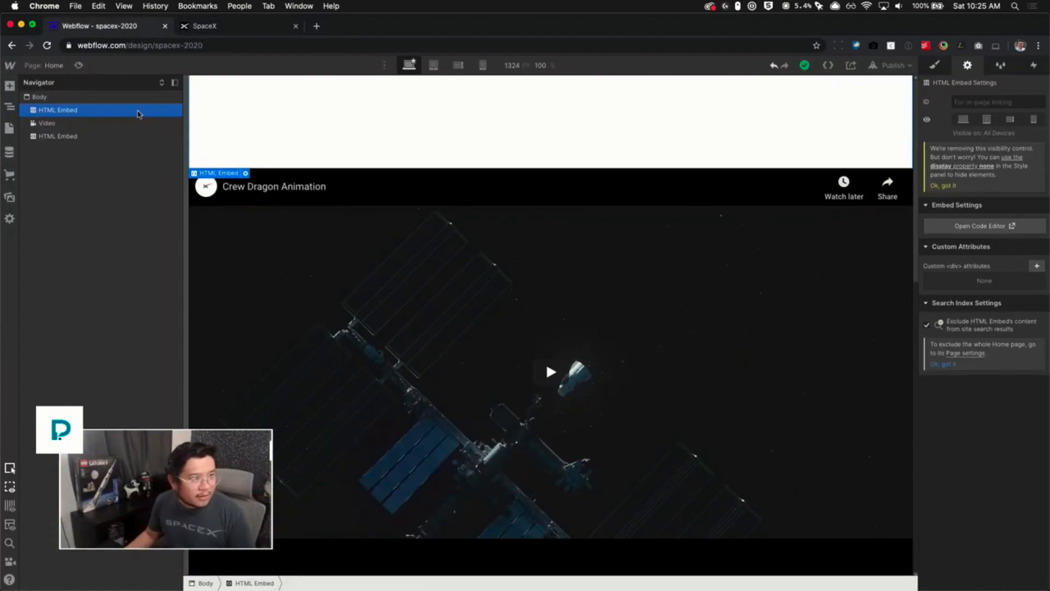
pyautogui.click(131, 123)
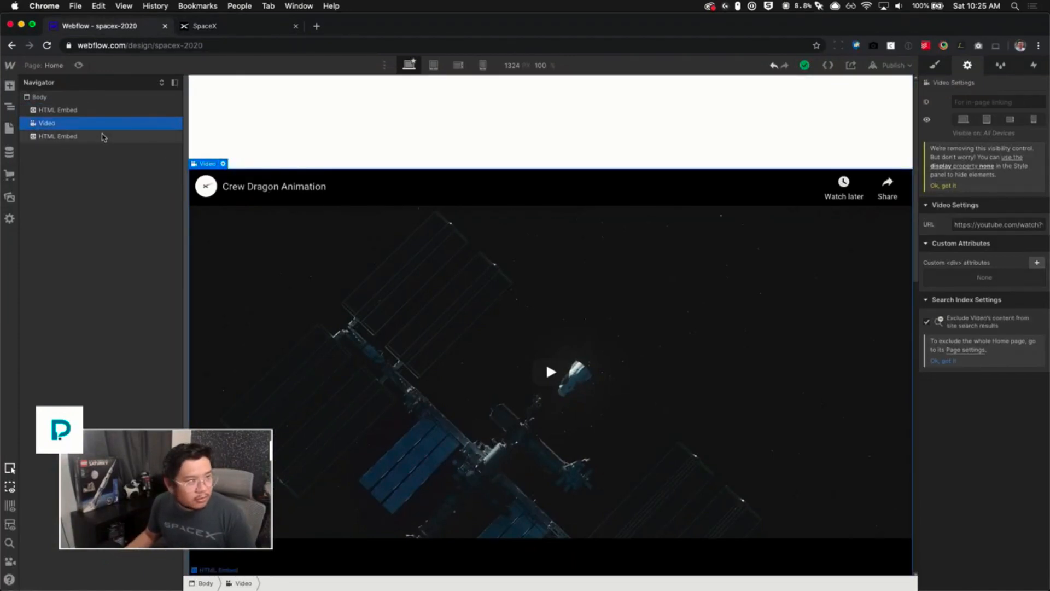
pyautogui.click(96, 136)
pyautogui.click(95, 122)
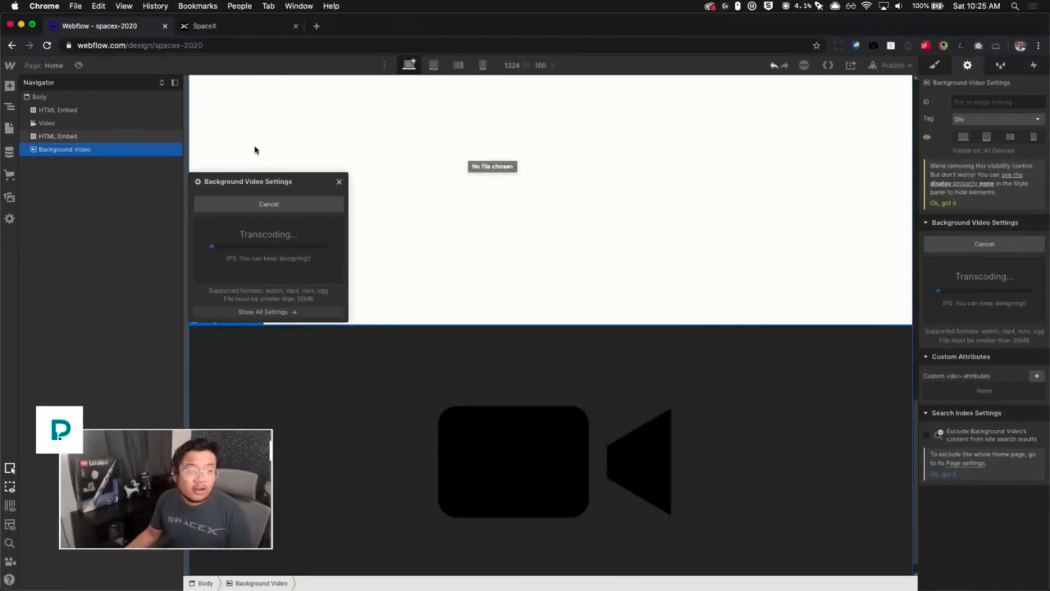
pyautogui.click(339, 182)
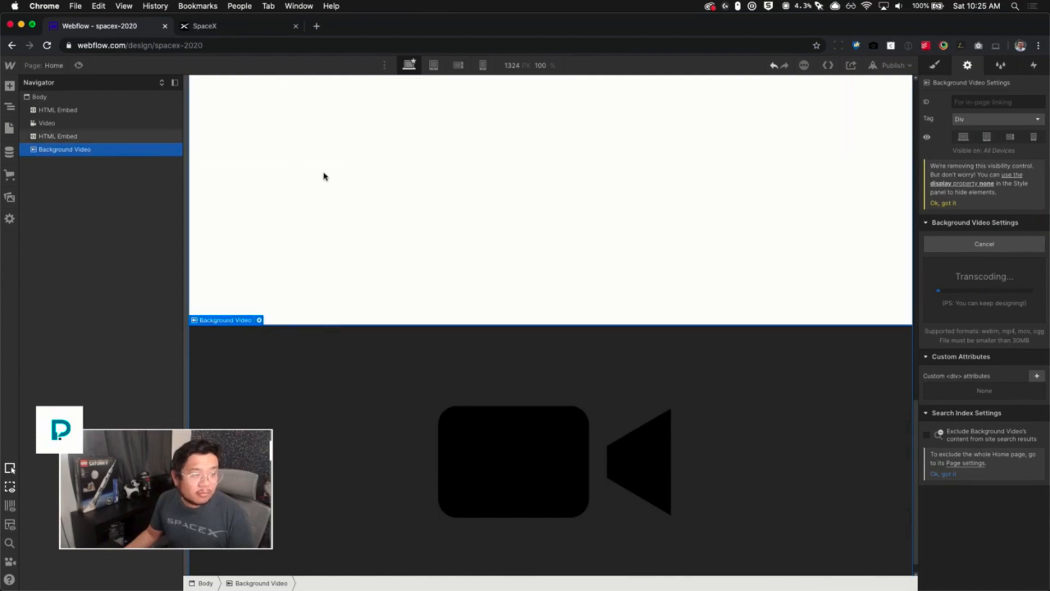
# - Open the first HTML Embed's code editor to examine its SpaceX logo SVG code, then close it
pyautogui.scroll(12, 324, 177)
pyautogui.scroll(5, 323, 183)
pyautogui.click(324, 174)
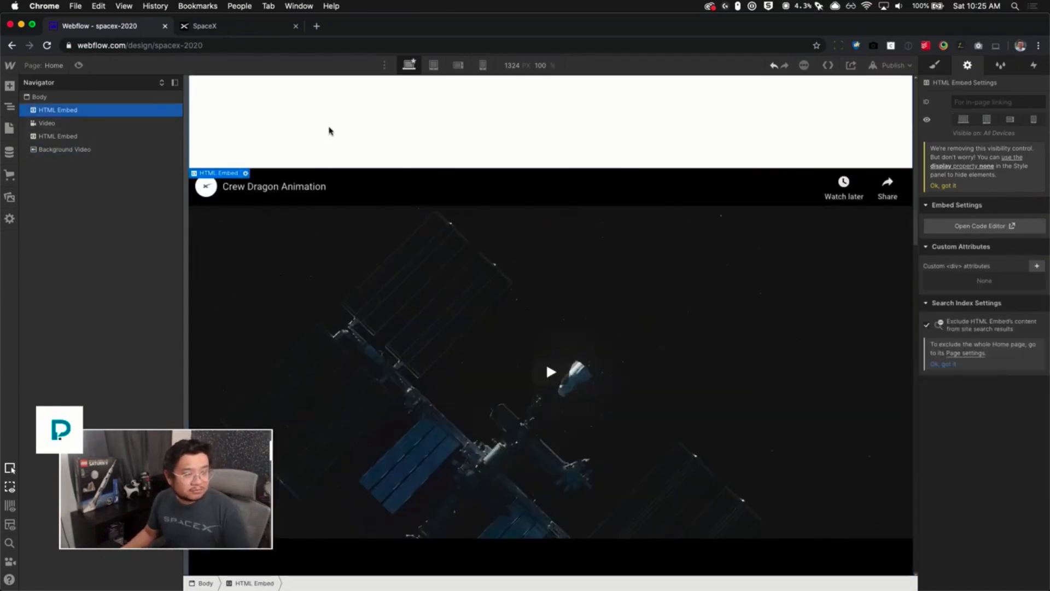
pyautogui.doubleClick(241, 180)
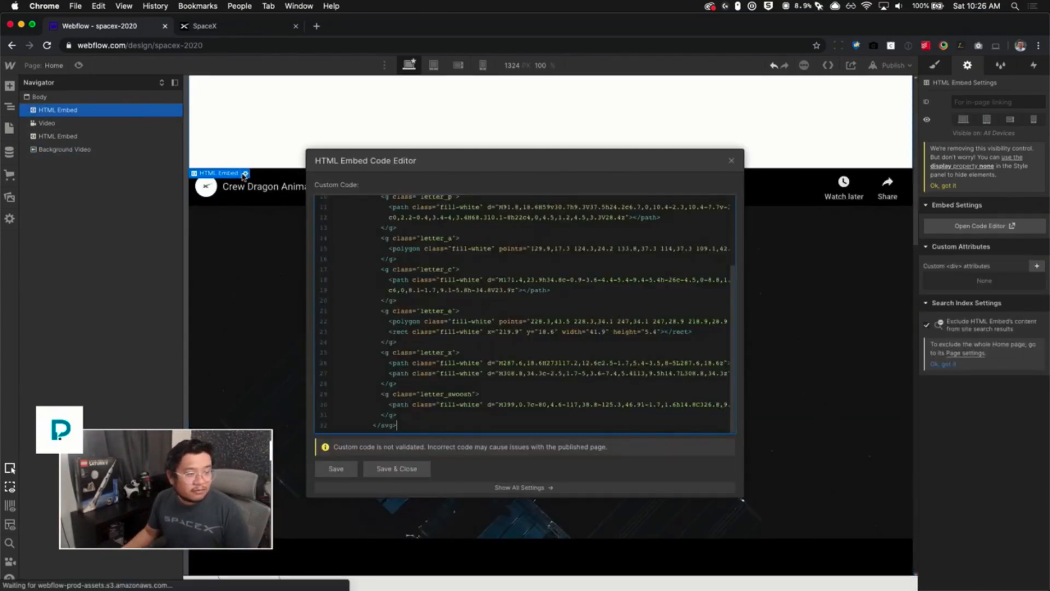
pyautogui.scroll(3, 481, 307)
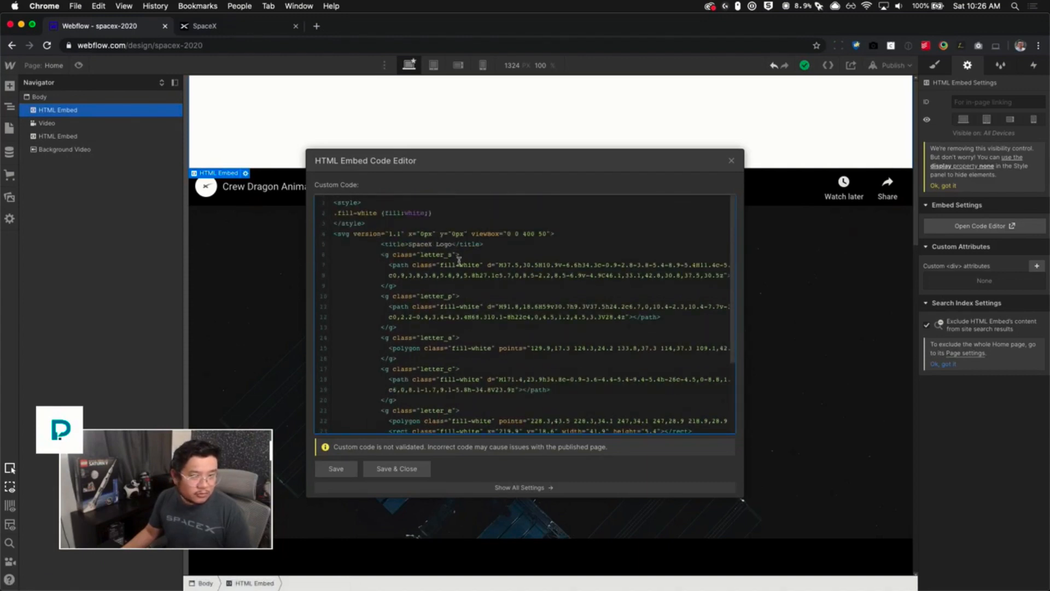
pyautogui.scroll(-5, 480, 341)
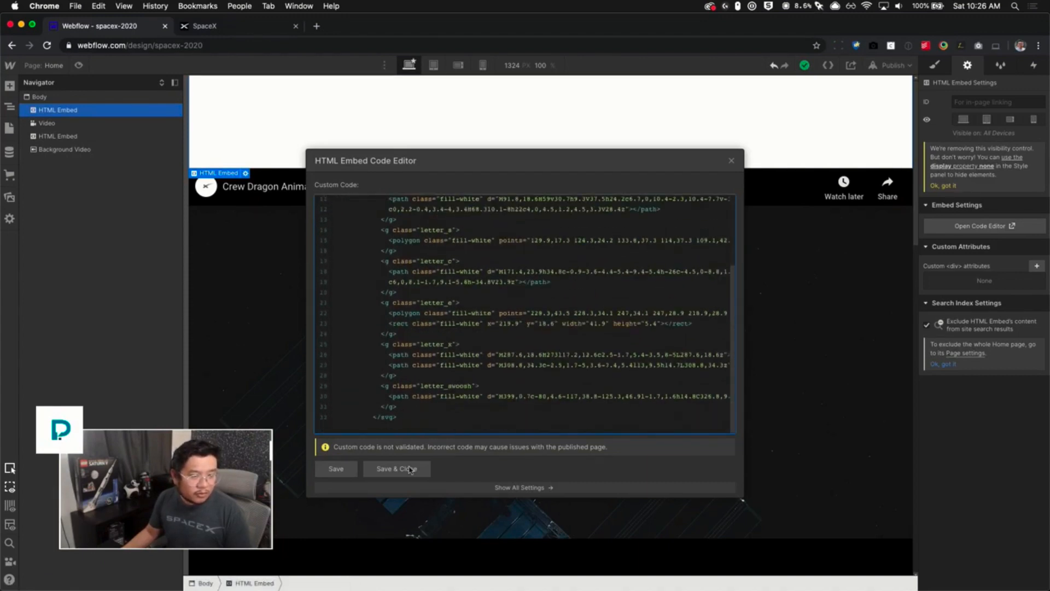
pyautogui.click(732, 161)
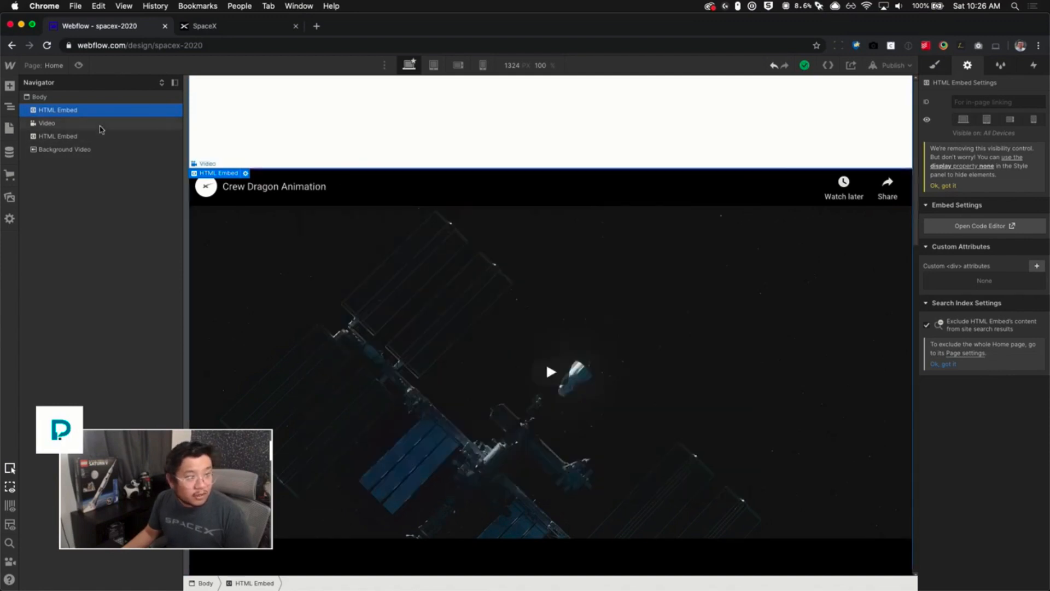
# - Open the Video element's settings, then examine the second HTML Embed's SVG line code in its code editor
pyautogui.click(101, 124)
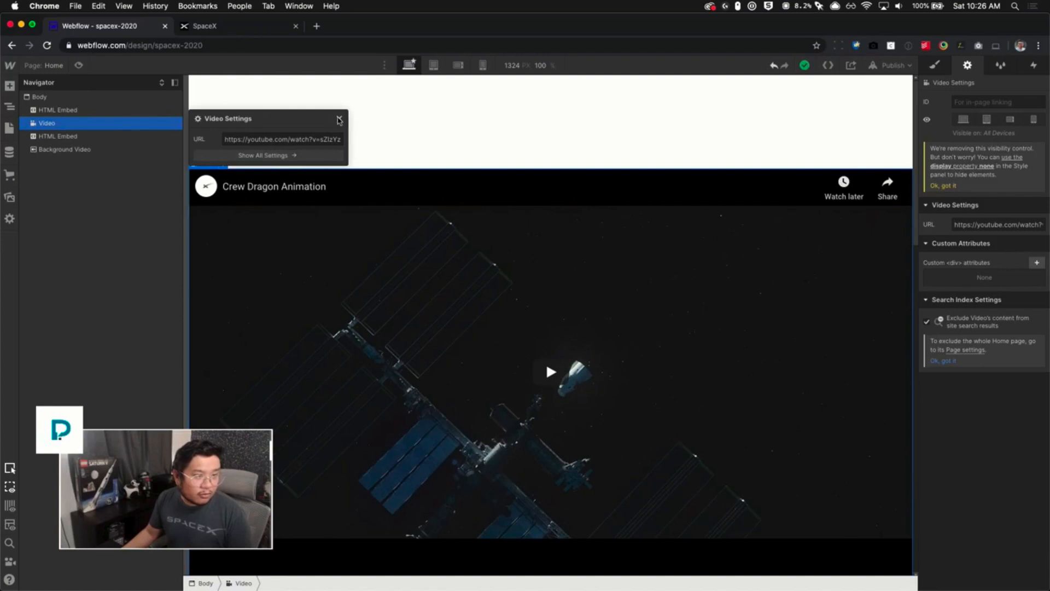
pyautogui.click(339, 119)
pyautogui.click(58, 136)
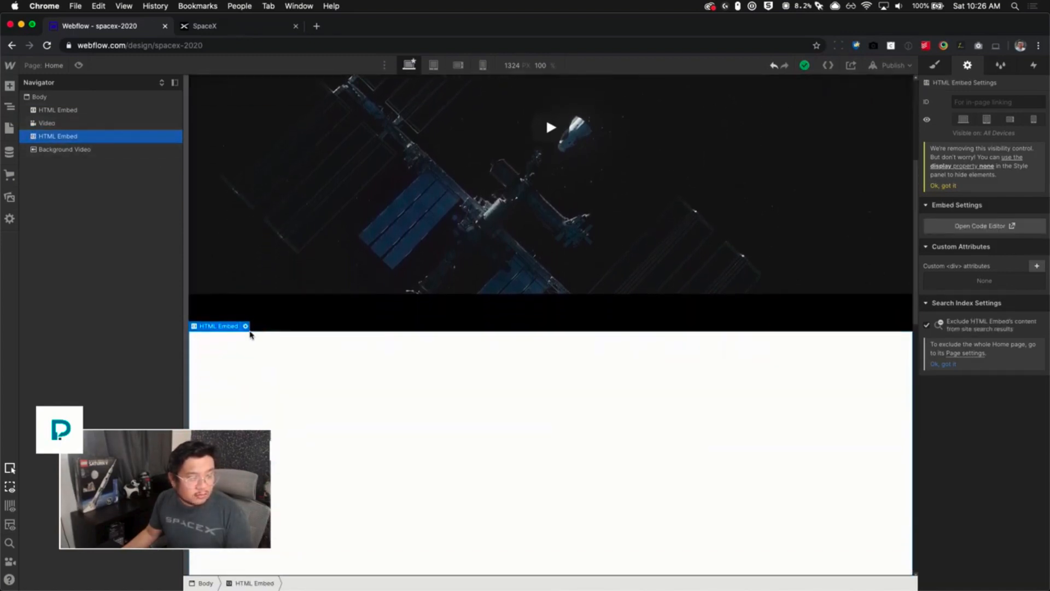
pyautogui.click(246, 322)
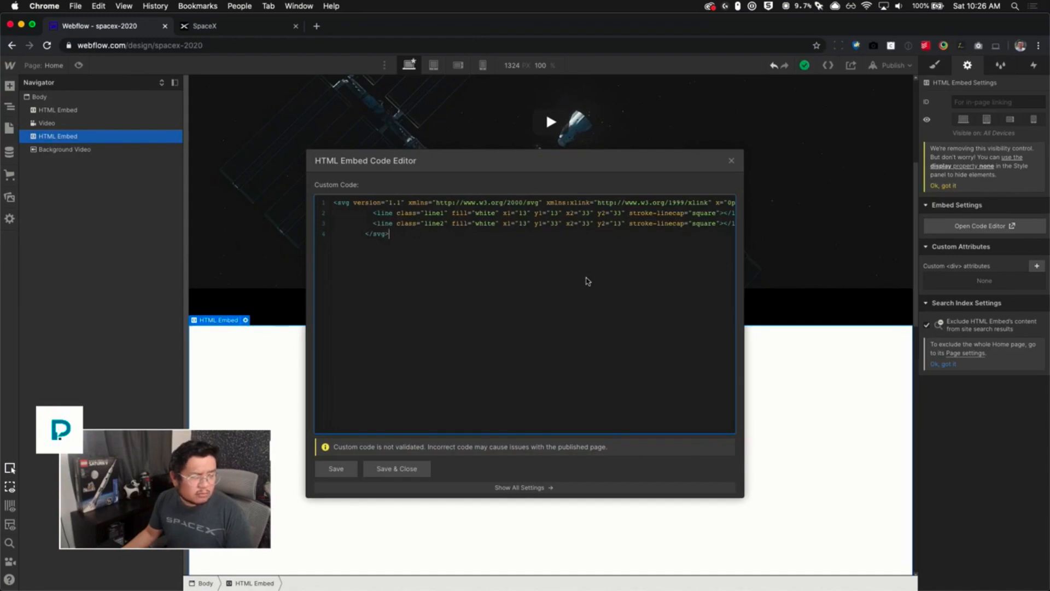
pyautogui.hscroll(3, 587, 281)
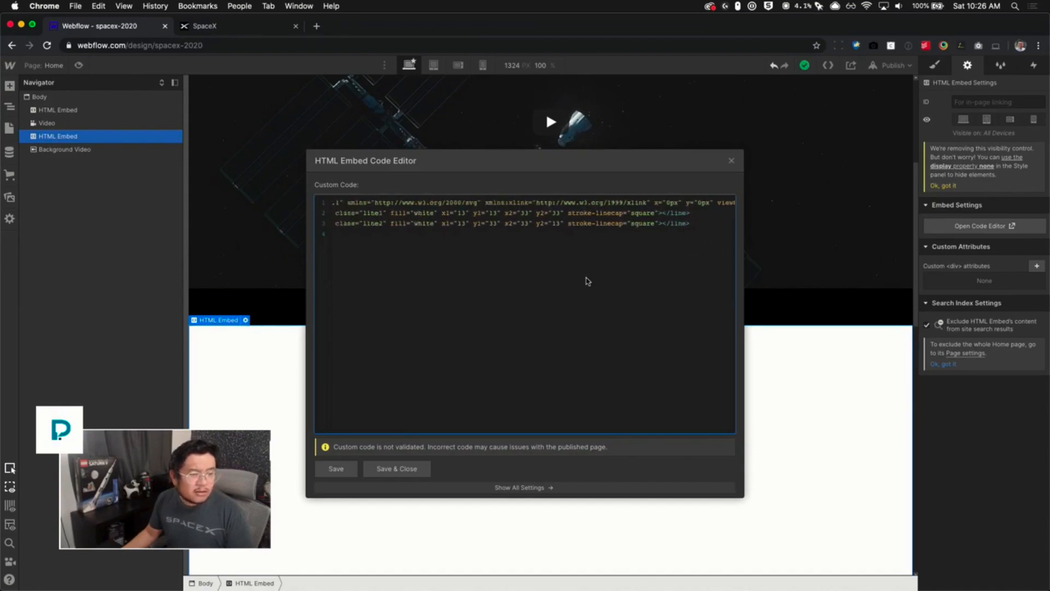
pyautogui.hscroll(-3, 587, 281)
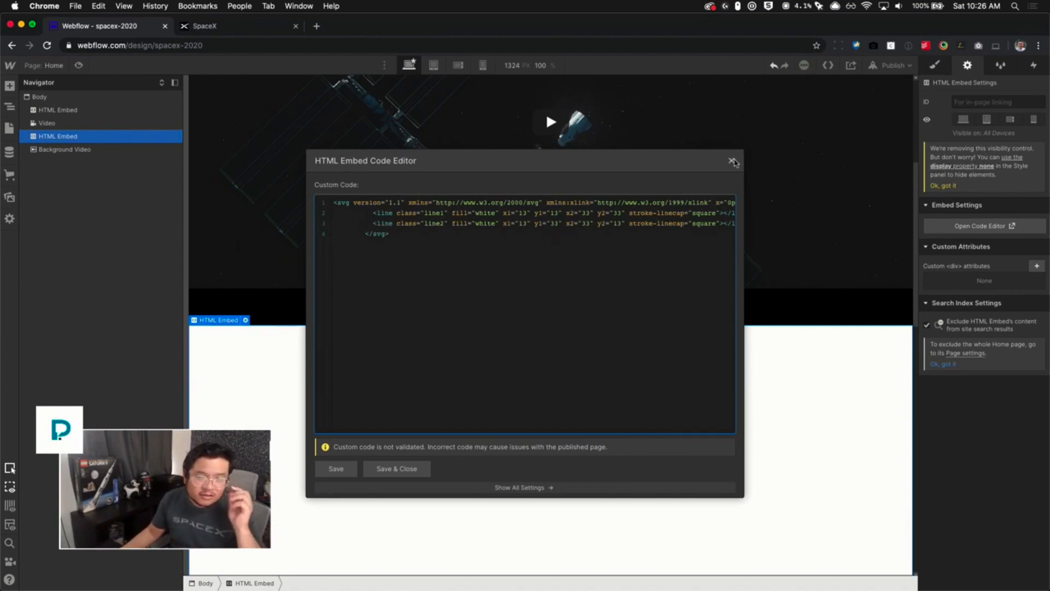
pyautogui.click(732, 160)
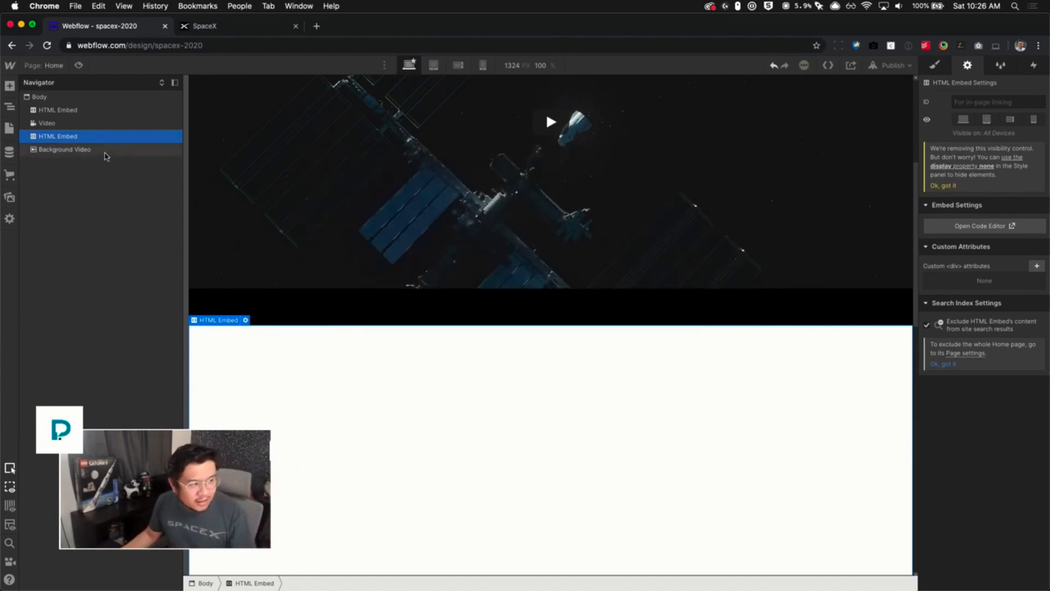
# - Select the Background Video element and toggle the page preview on and off to view it
pyautogui.click(105, 152)
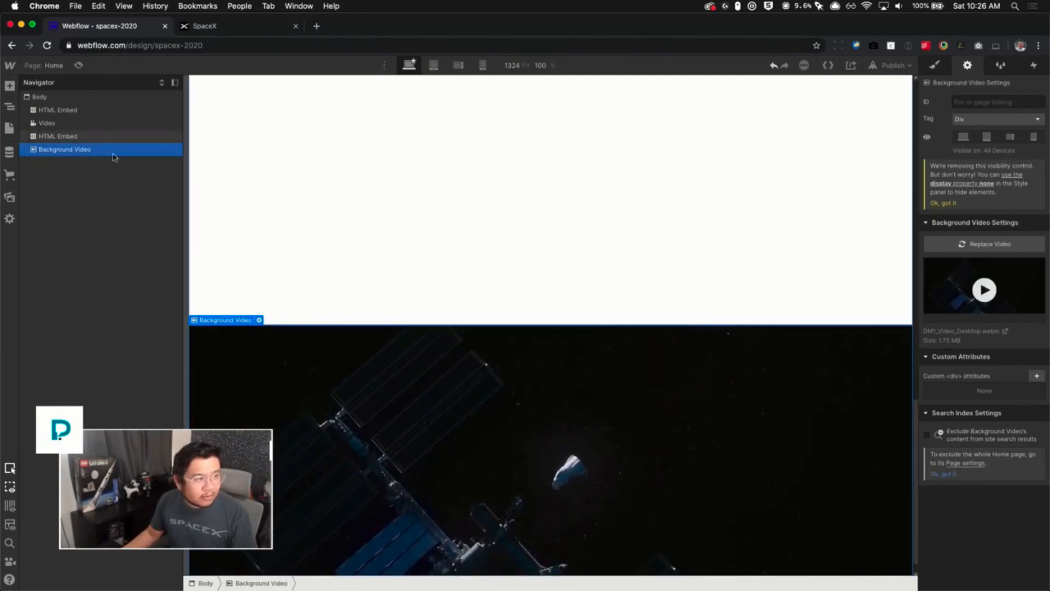
pyautogui.click(78, 65)
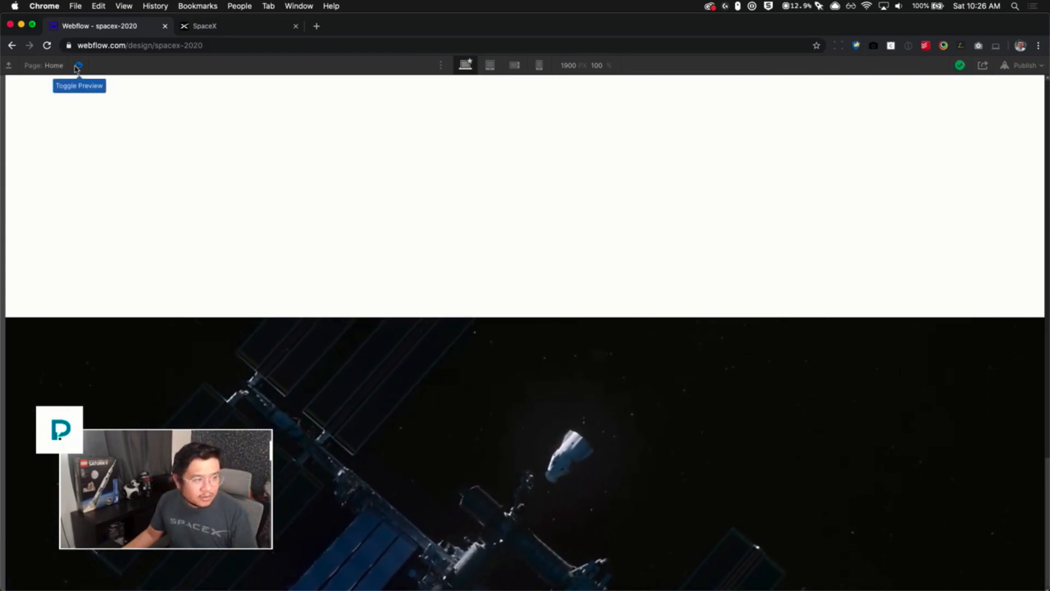
pyautogui.click(78, 65)
pyautogui.click(9, 197)
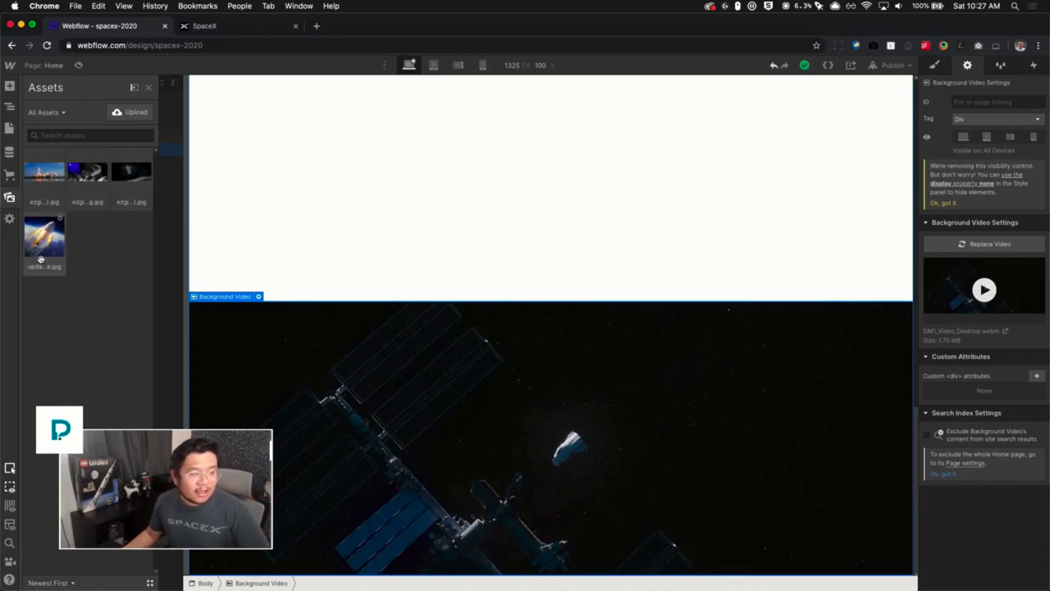
# - Wrap the HTML Embed, Video, HTML Embed and Background Video elements inside a new Div Block
pyautogui.click(249, 202)
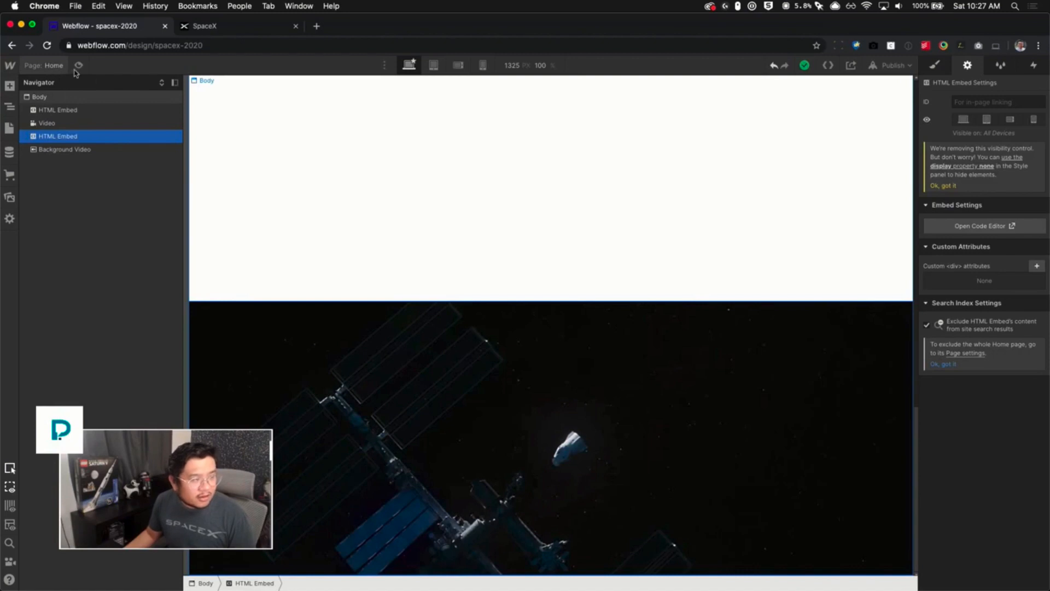
pyautogui.press('p')
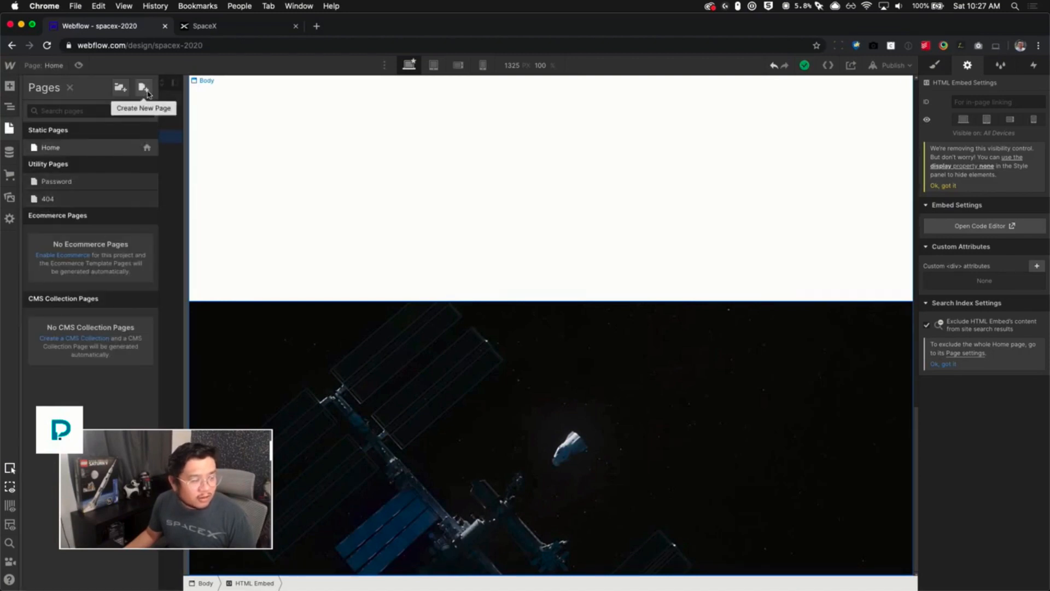
pyautogui.click(290, 174)
pyautogui.click(91, 111)
pyautogui.press('a')
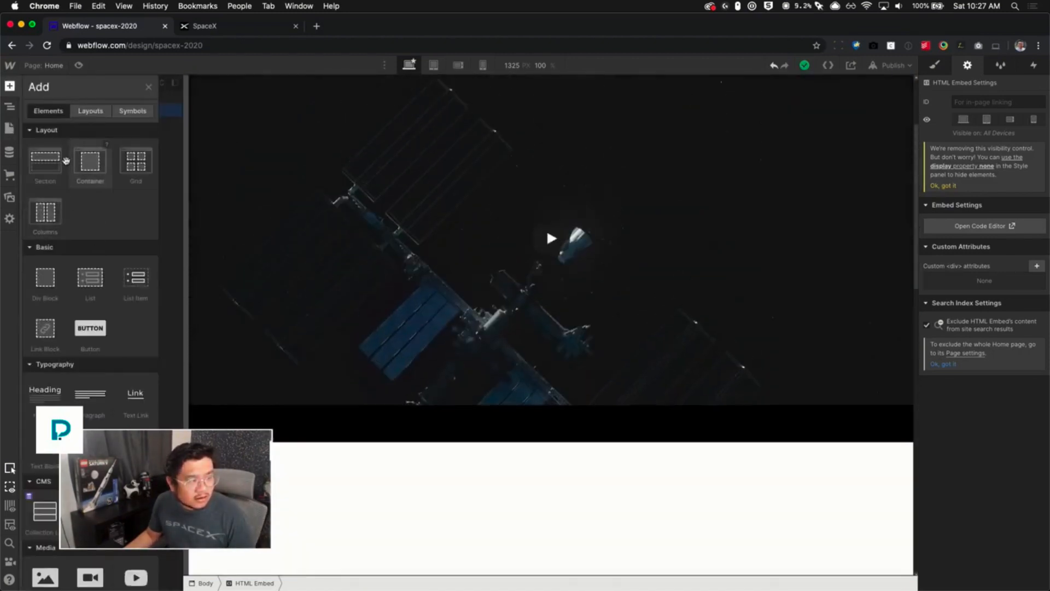
pyautogui.moveTo(46, 278); pyautogui.dragTo(120, 138)
pyautogui.click(68, 163)
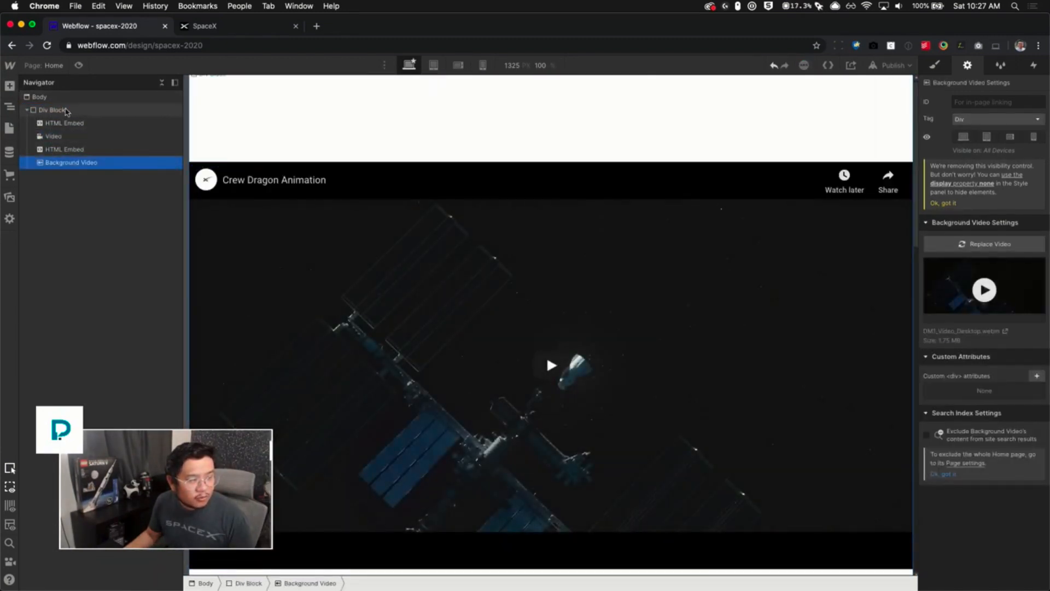
# - Move the Div Block off the Home page onto a newly created page named stuff
pyautogui.click(65, 110)
pyautogui.press('Delete')
pyautogui.press('p')
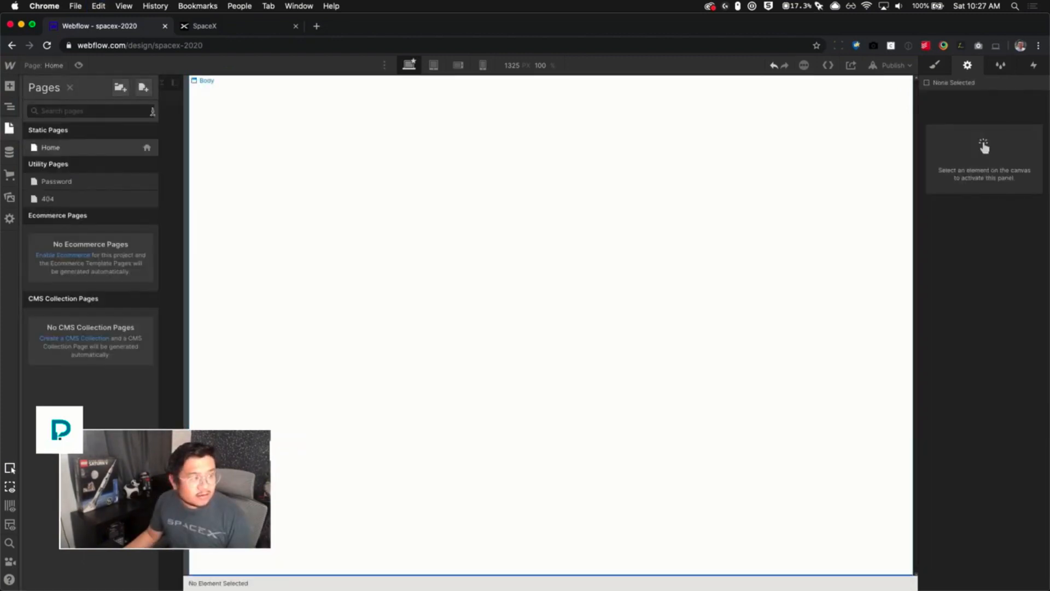
pyautogui.click(143, 88)
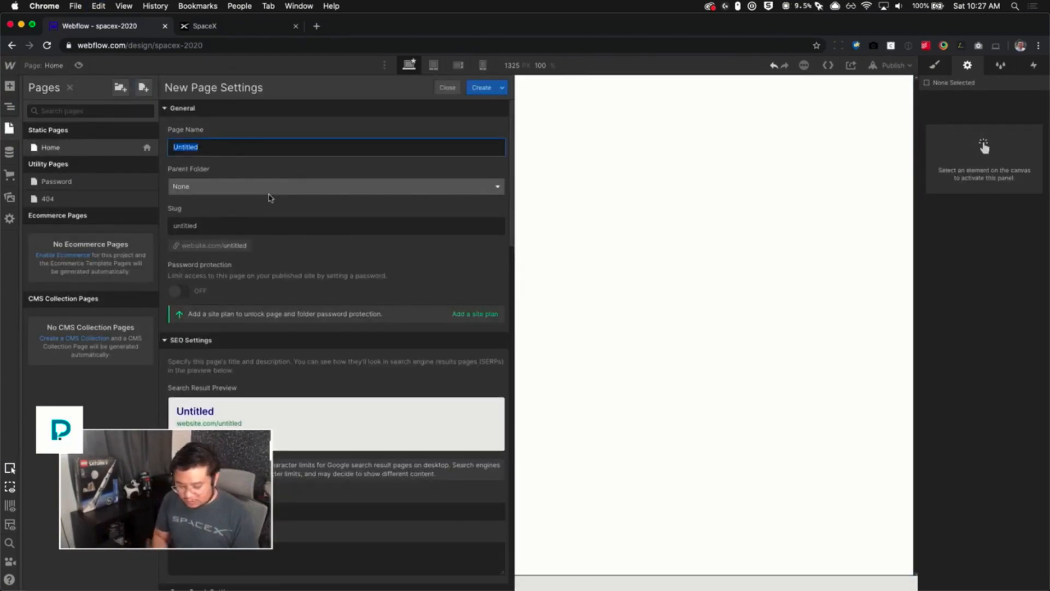
pyautogui.write('stuff')
pyautogui.press('Return')
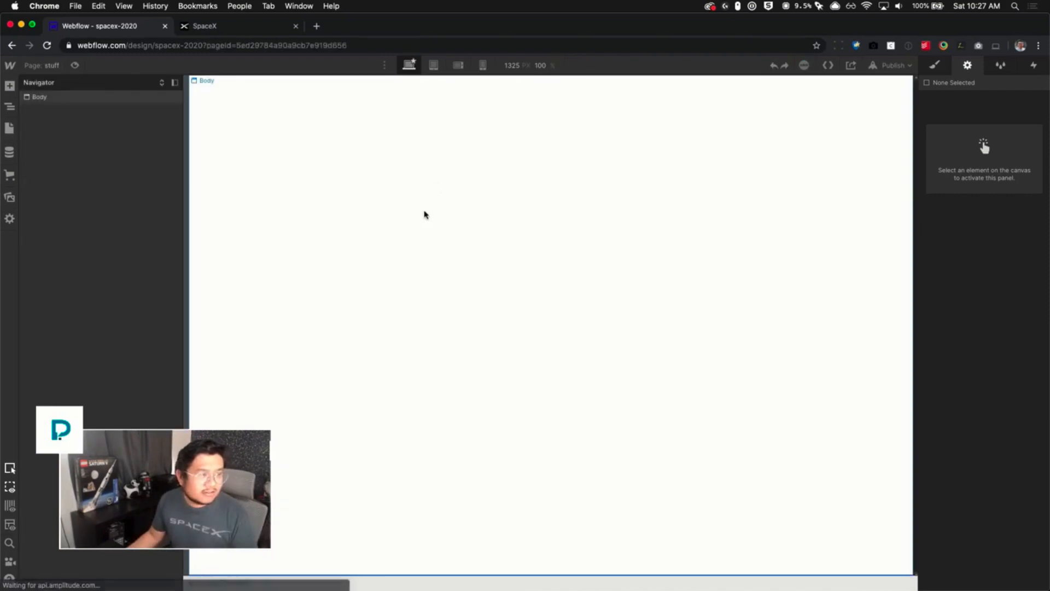
pyautogui.click(424, 214)
pyautogui.hotkey('ctrl', 'v')
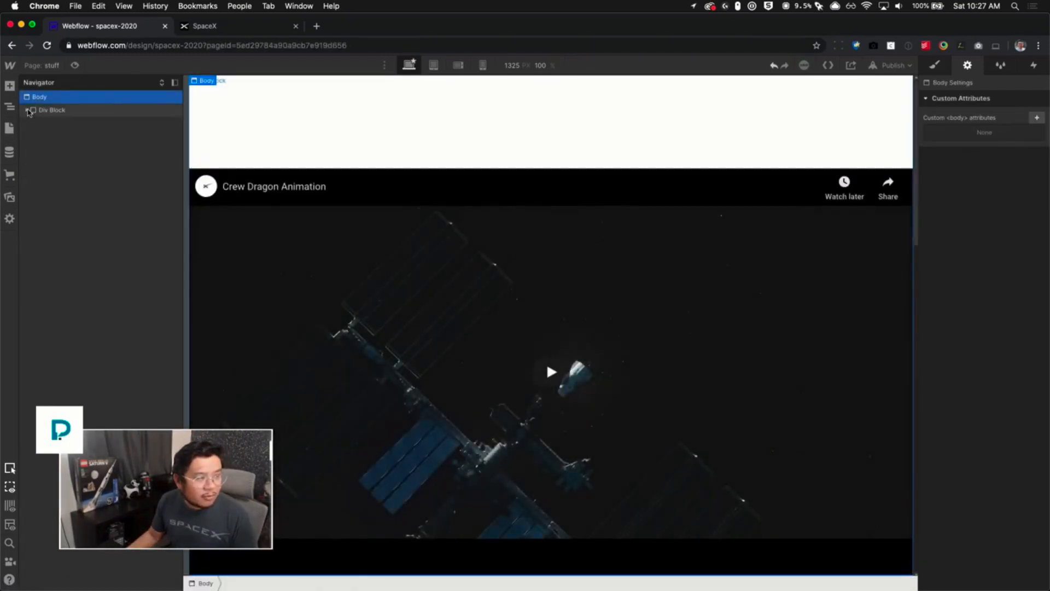
pyautogui.click(27, 110)
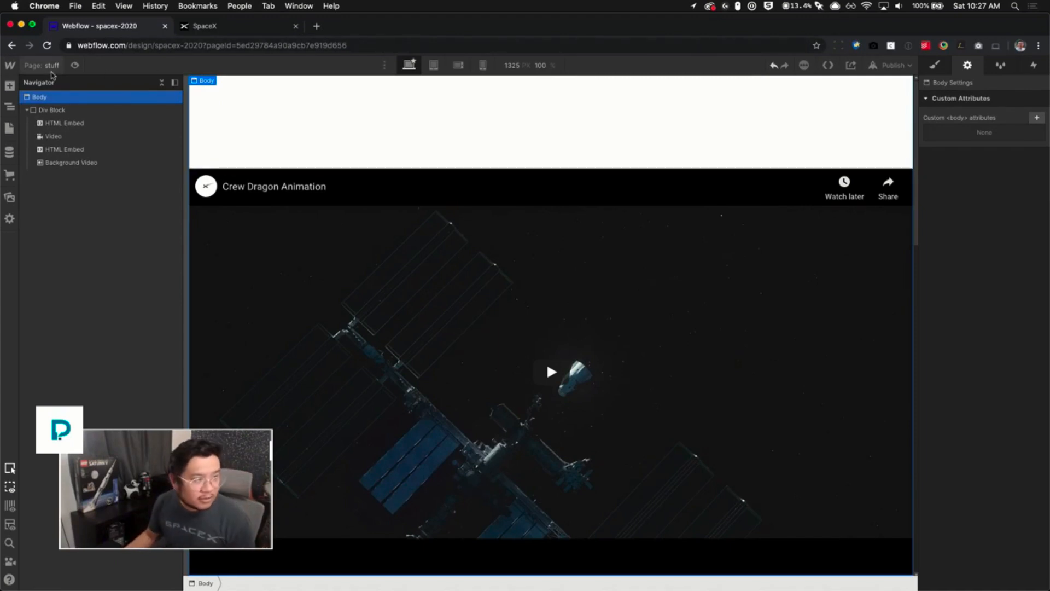
# - Switch back to the Home page of the Webflow project
pyautogui.click(49, 65)
pyautogui.click(91, 151)
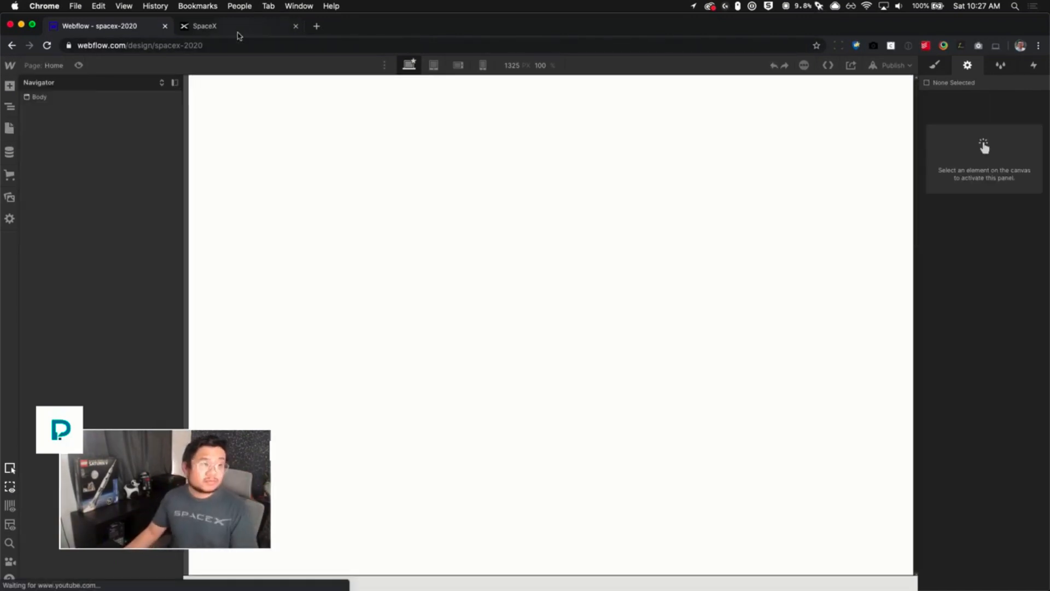
pyautogui.click(237, 32)
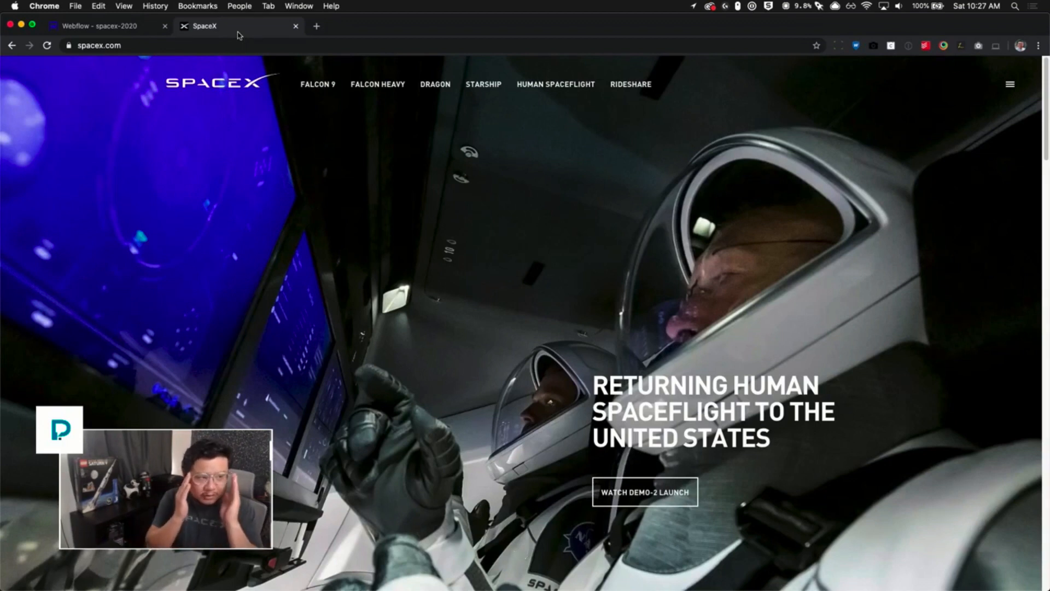
pyautogui.click(149, 29)
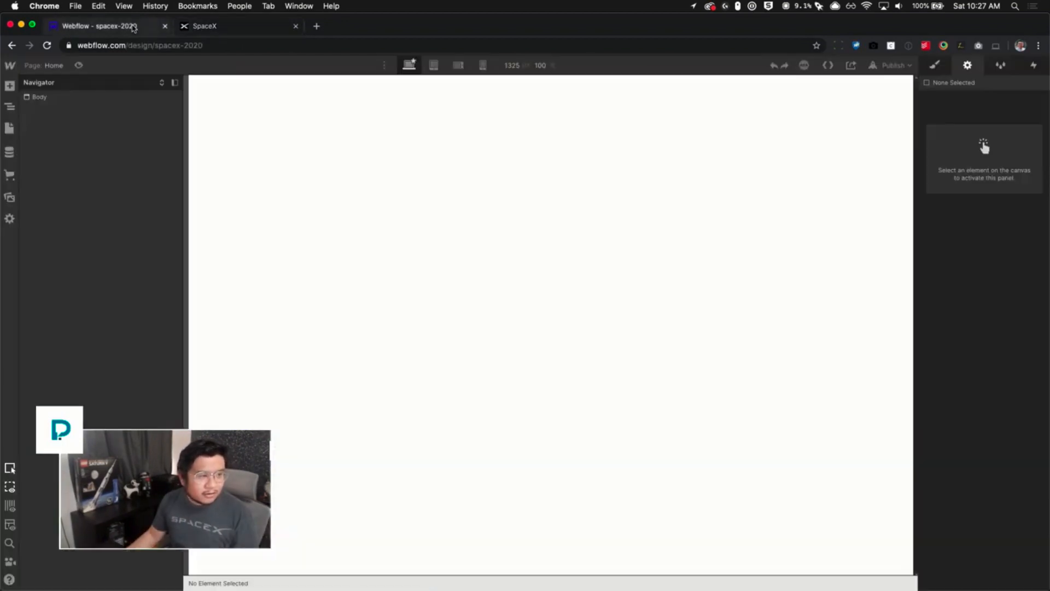
pyautogui.click(465, 211)
pyautogui.press('a')
# - Scroll through the spacex.com hero and video sections to study the header layout
pyautogui.click(229, 28)
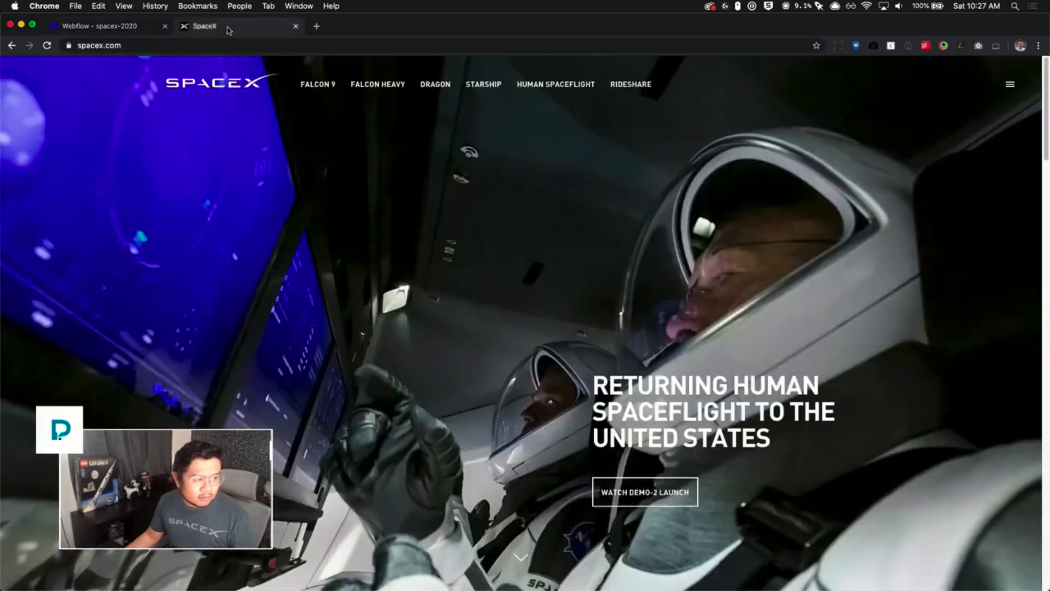
pyautogui.scroll(1, 535, 281)
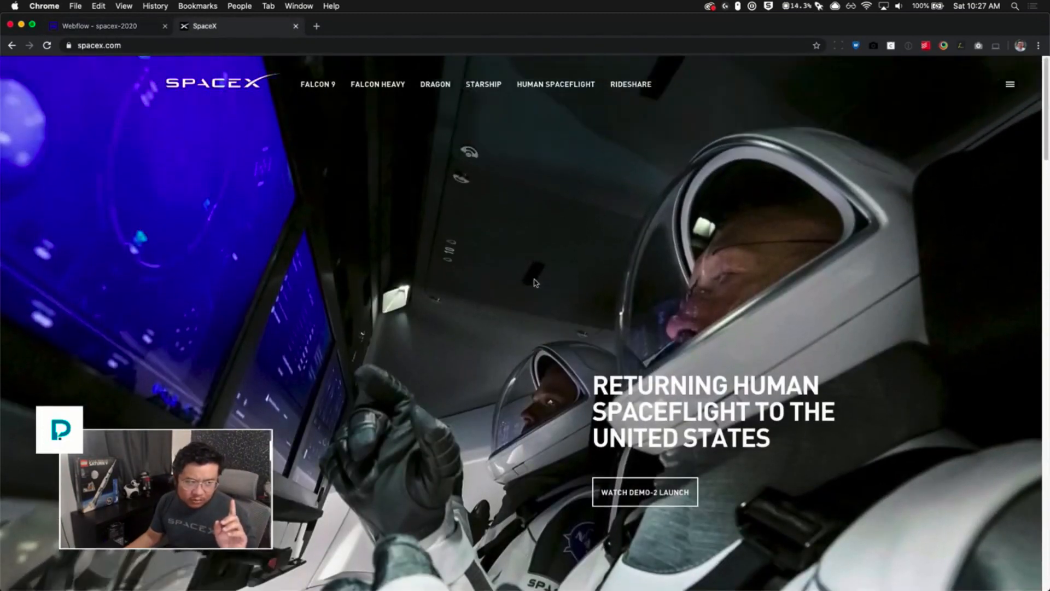
pyautogui.scroll(-3, 535, 282)
pyautogui.scroll(4, 535, 281)
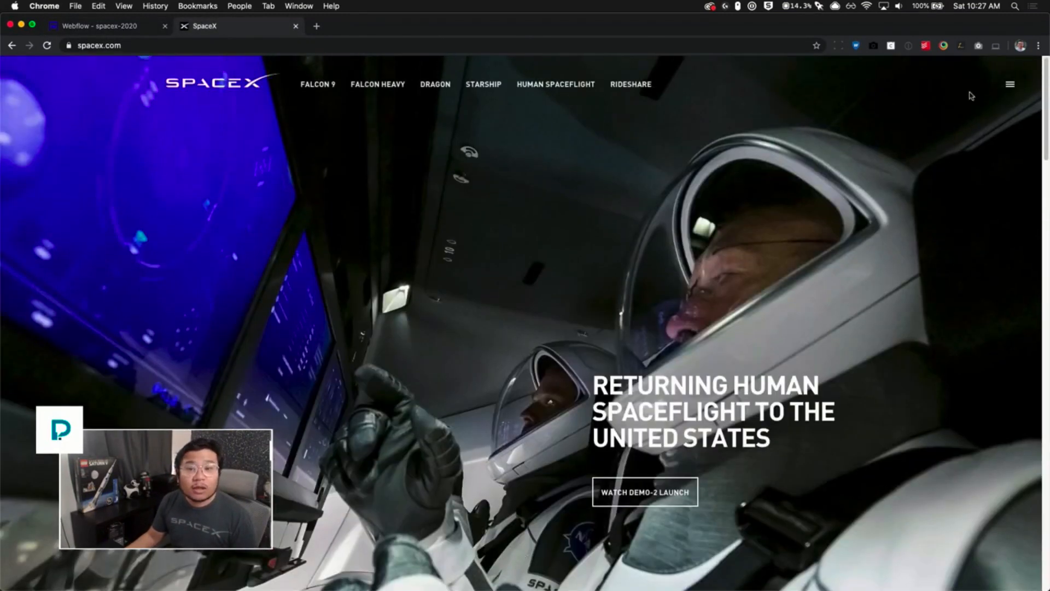
pyautogui.moveTo(1046, 67); pyautogui.dragTo(1047, 339)
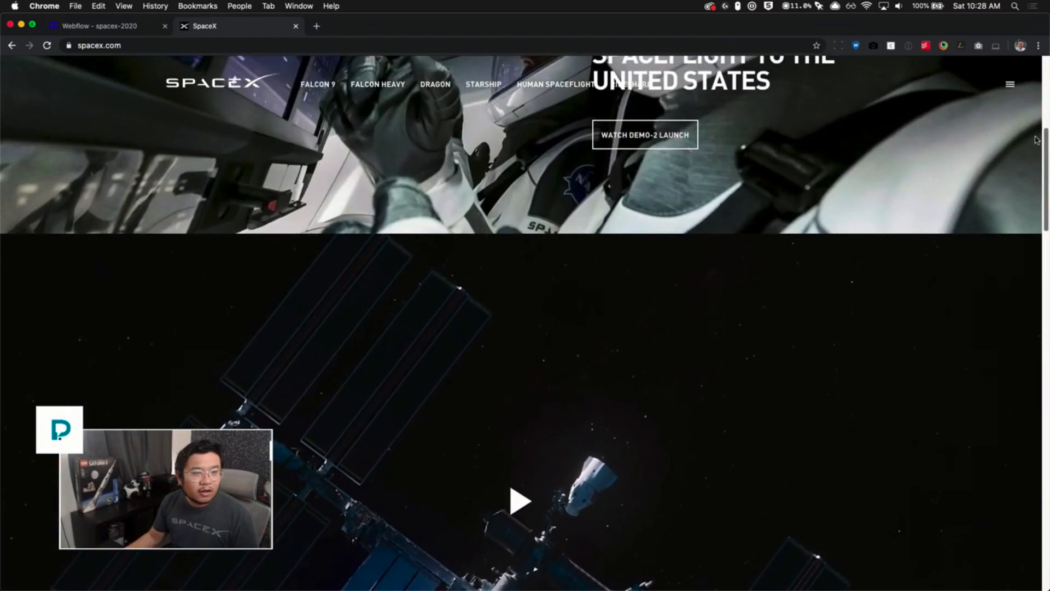
pyautogui.scroll(1, 1036, 140)
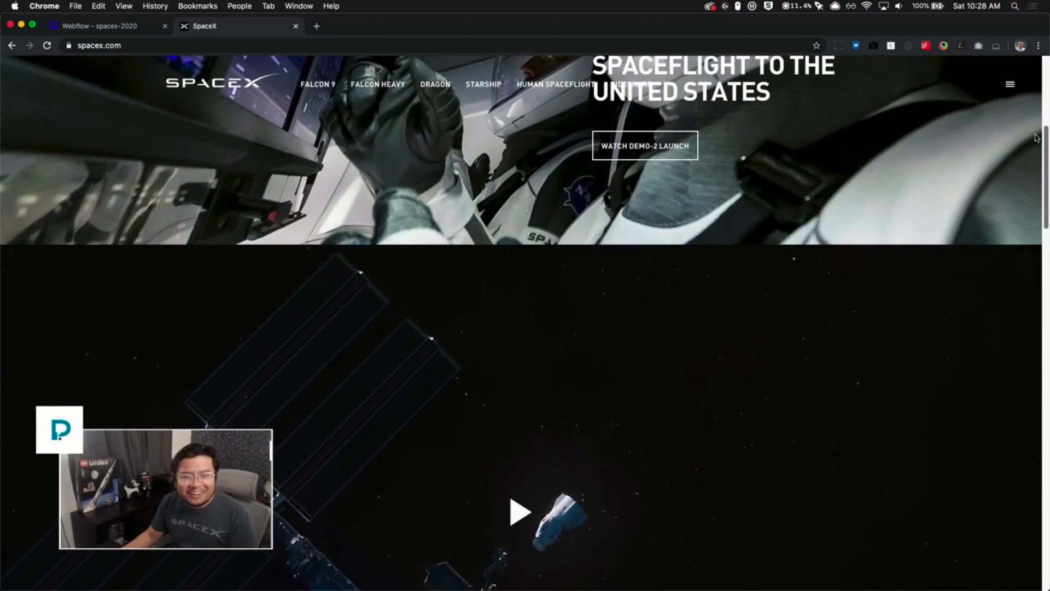
pyautogui.scroll(10, 1036, 134)
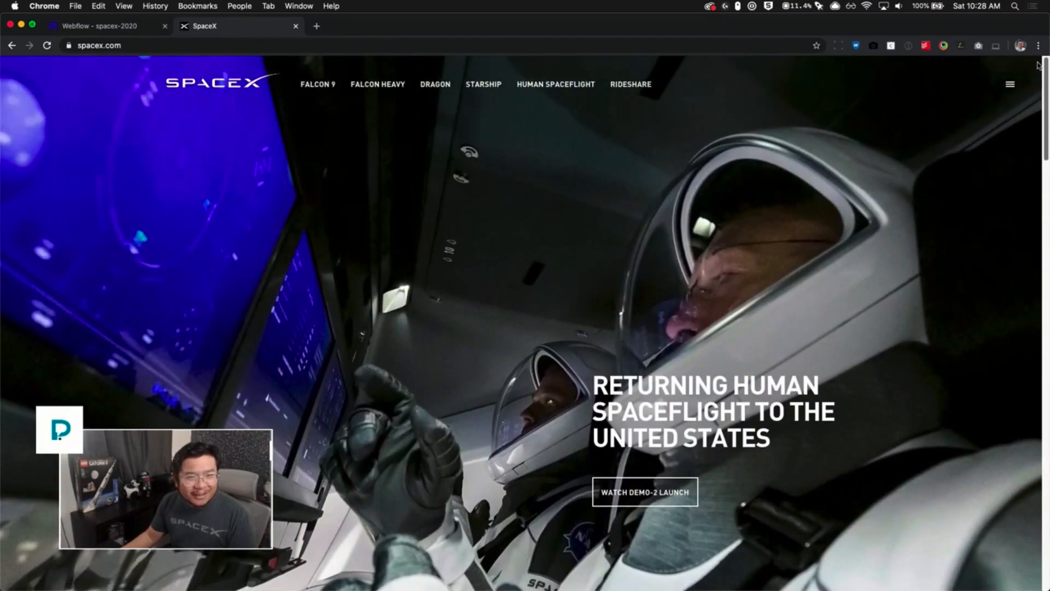
pyautogui.moveTo(1037, 65)
pyautogui.mouseDown()
pyautogui.moveTo(1045, 401)
pyautogui.moveTo(1041, 67)
pyautogui.mouseUp()
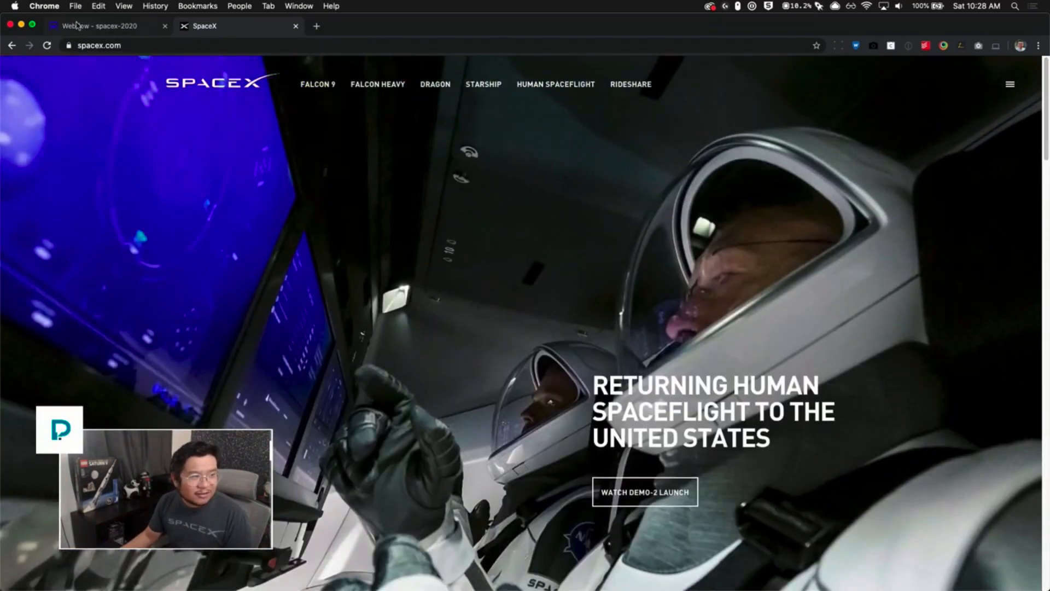
# - Add a Navbar element to the top of the Home page body
pyautogui.click(74, 24)
pyautogui.press('z')
pyautogui.press('a')
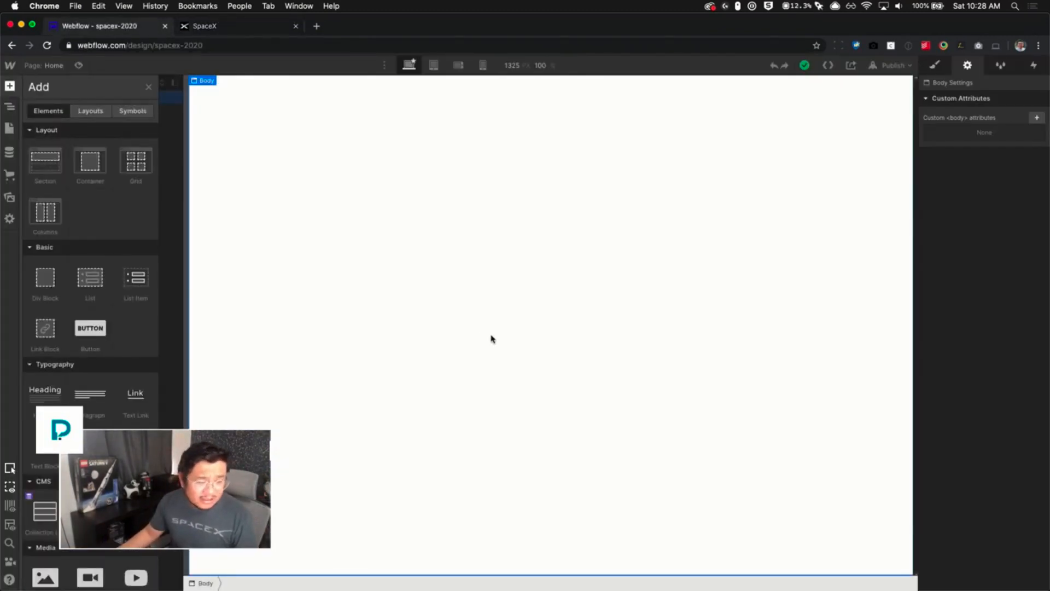
pyautogui.scroll(-10, 120, 421)
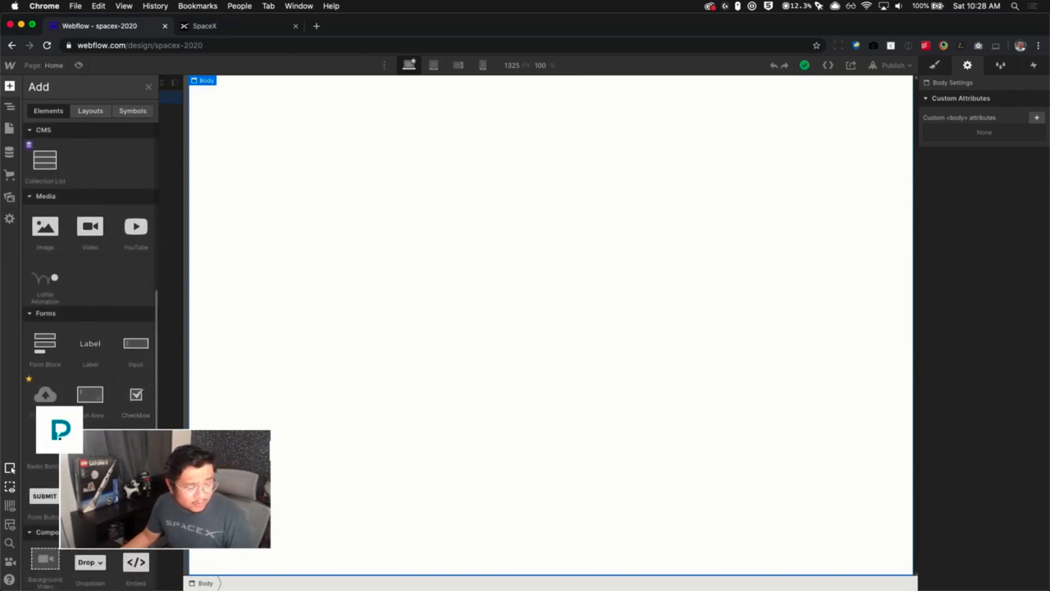
pyautogui.scroll(-5, 120, 421)
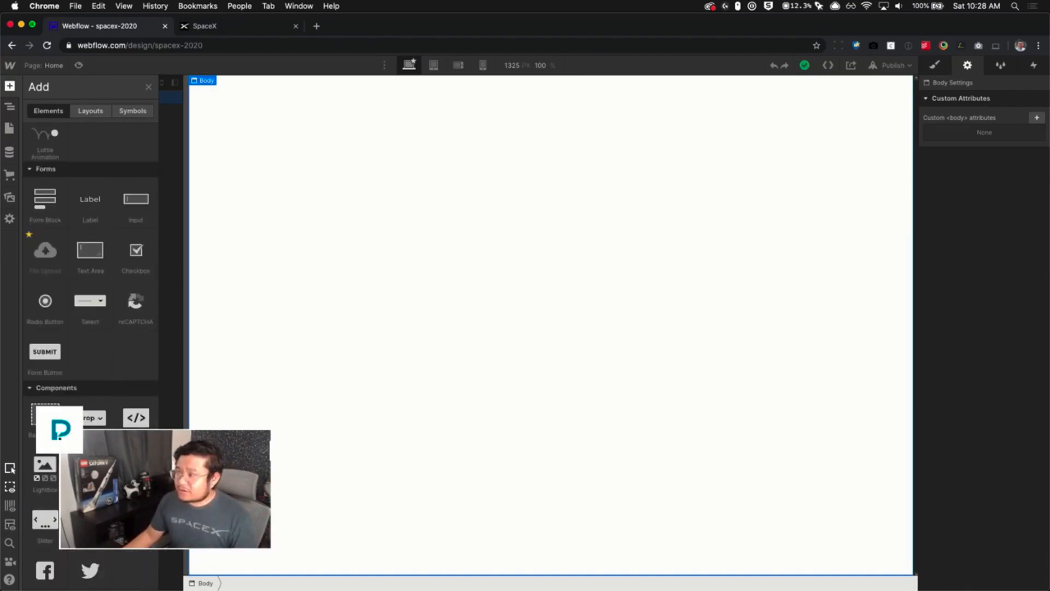
pyautogui.scroll(-1, 90, 353)
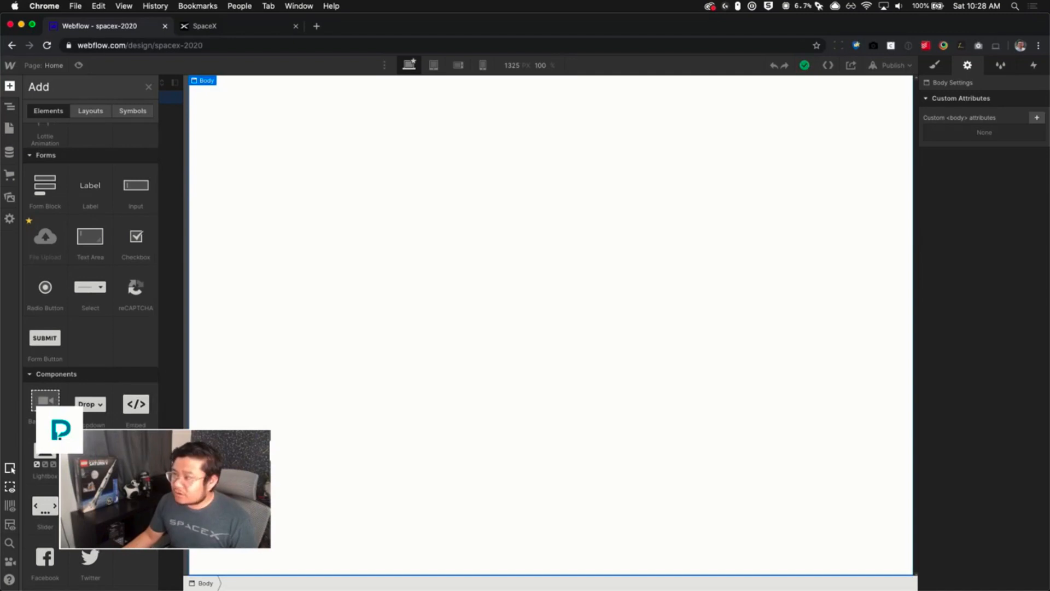
pyautogui.moveTo(231, 312); pyautogui.dragTo(284, 110)
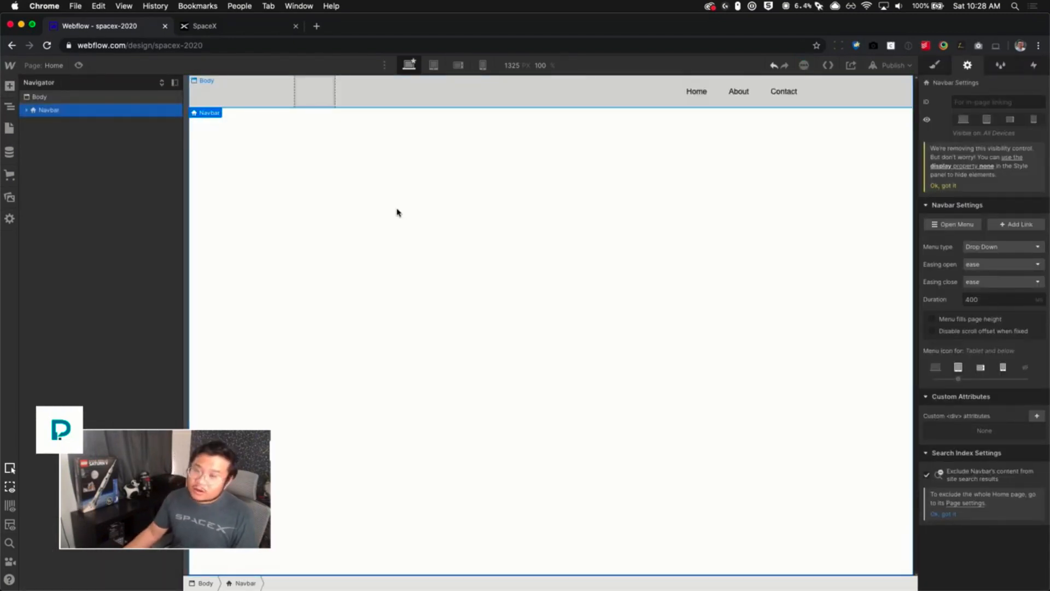
pyautogui.press('super+e')
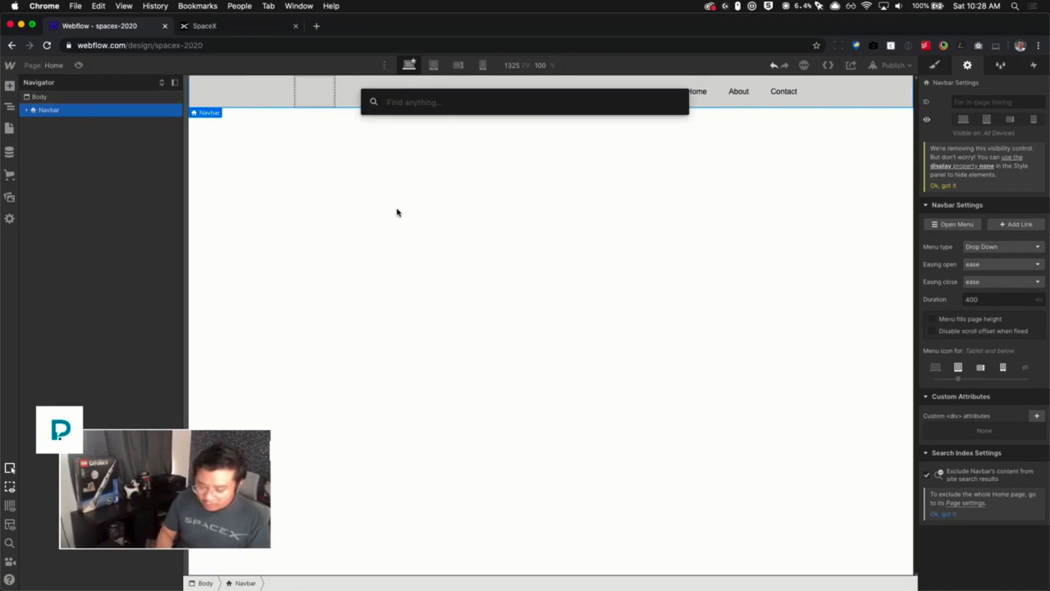
pyautogui.write('navb')
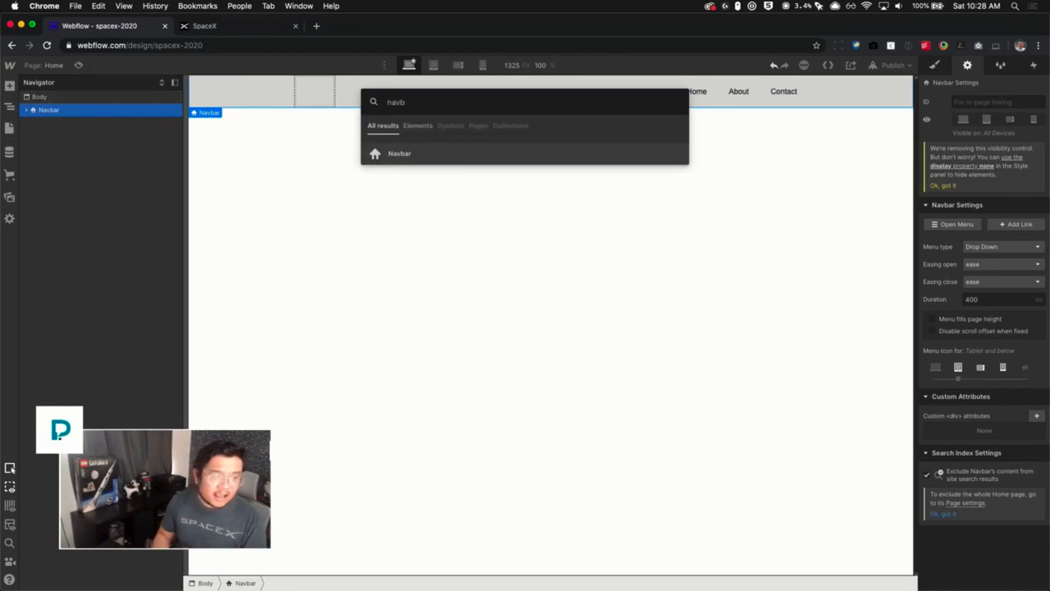
pyautogui.press('BackSpace')
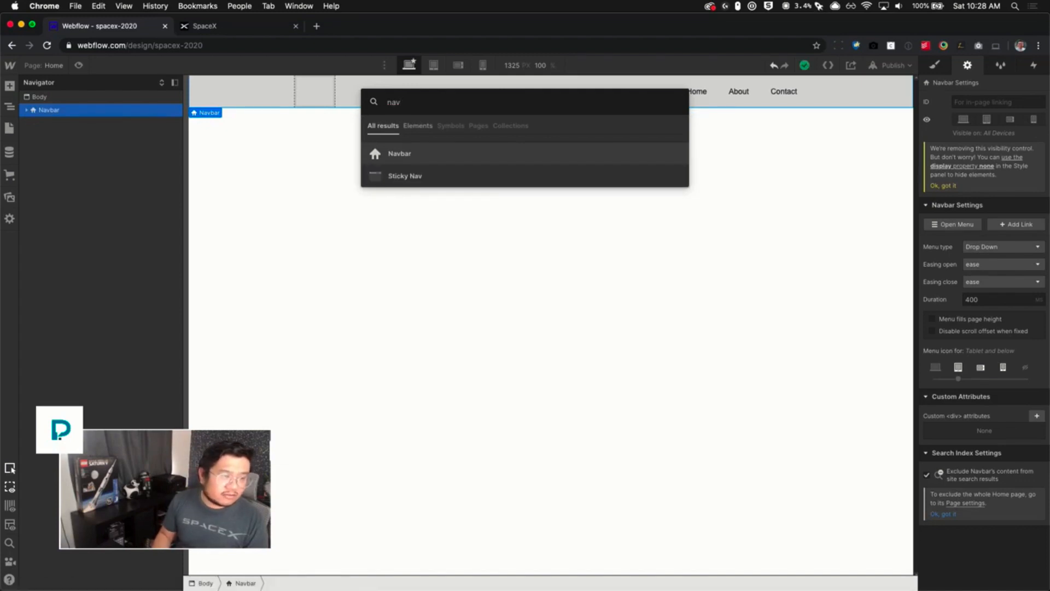
pyautogui.press('Return')
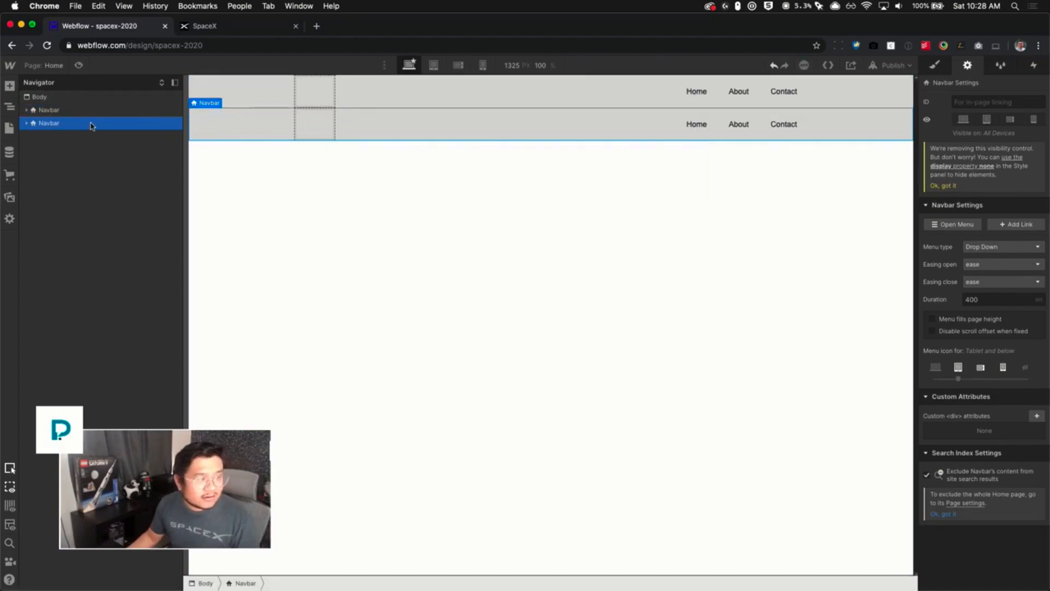
pyautogui.press('Delete')
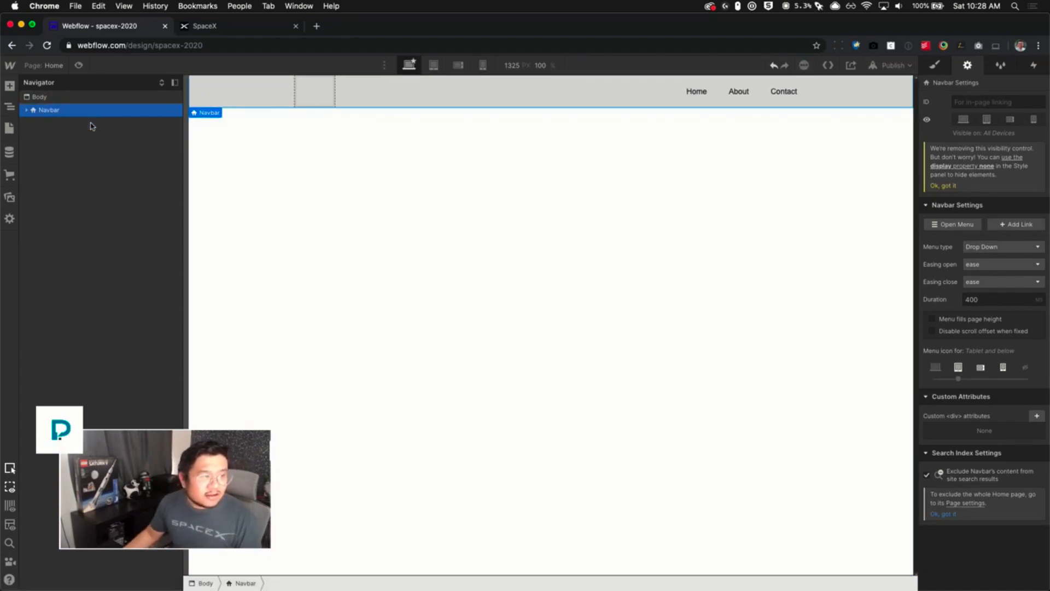
# - Replace the Navbar's default Container with a new Div Block that holds the Brand, Nav Menu and Menu Button
pyautogui.click(25, 111)
pyautogui.click(35, 124)
pyautogui.click(61, 124)
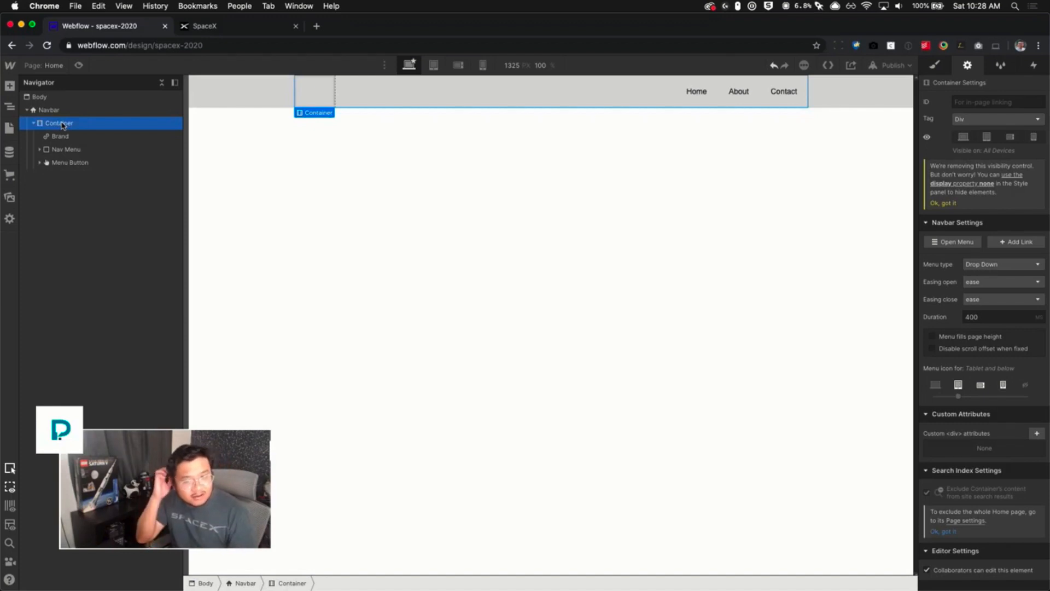
pyautogui.click(936, 70)
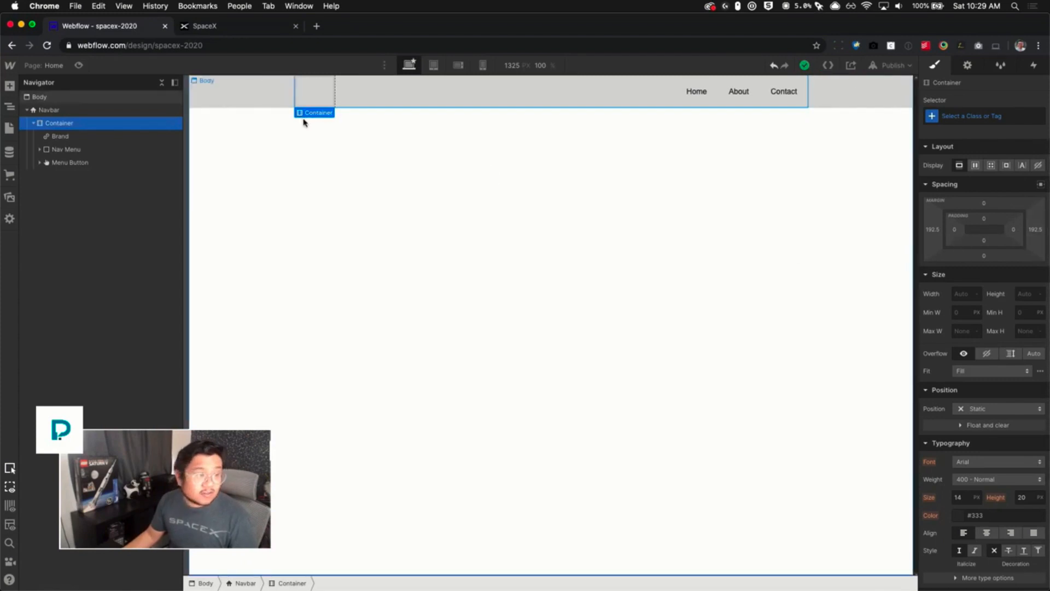
pyautogui.press('a')
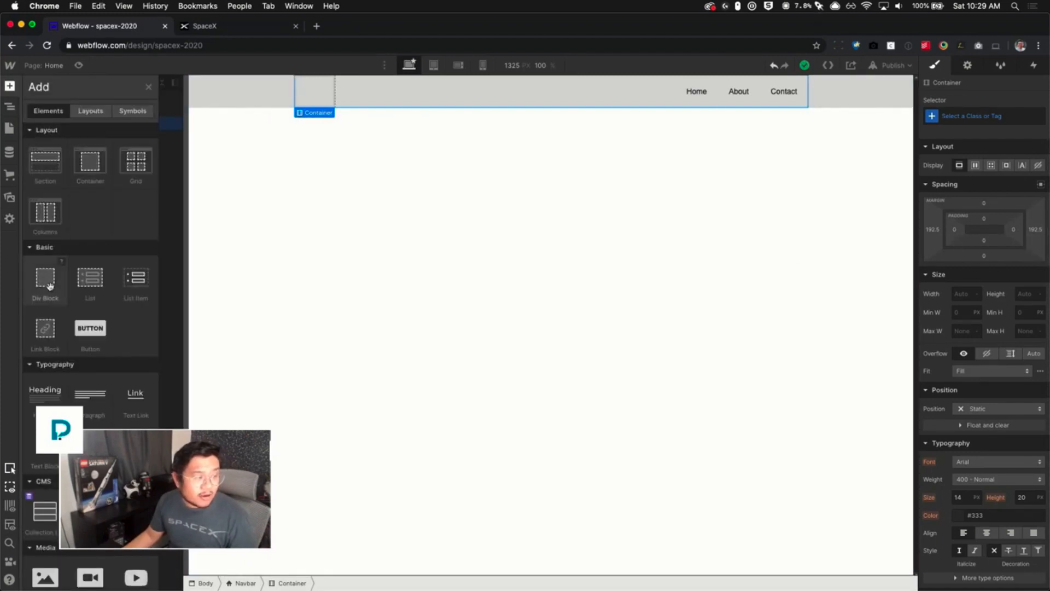
pyautogui.moveTo(49, 289); pyautogui.dragTo(61, 127)
pyautogui.moveTo(54, 166)
pyautogui.mouseDown()
pyautogui.moveTo(99, 146)
pyautogui.moveTo(61, 155)
pyautogui.mouseUp()
pyautogui.click(77, 177)
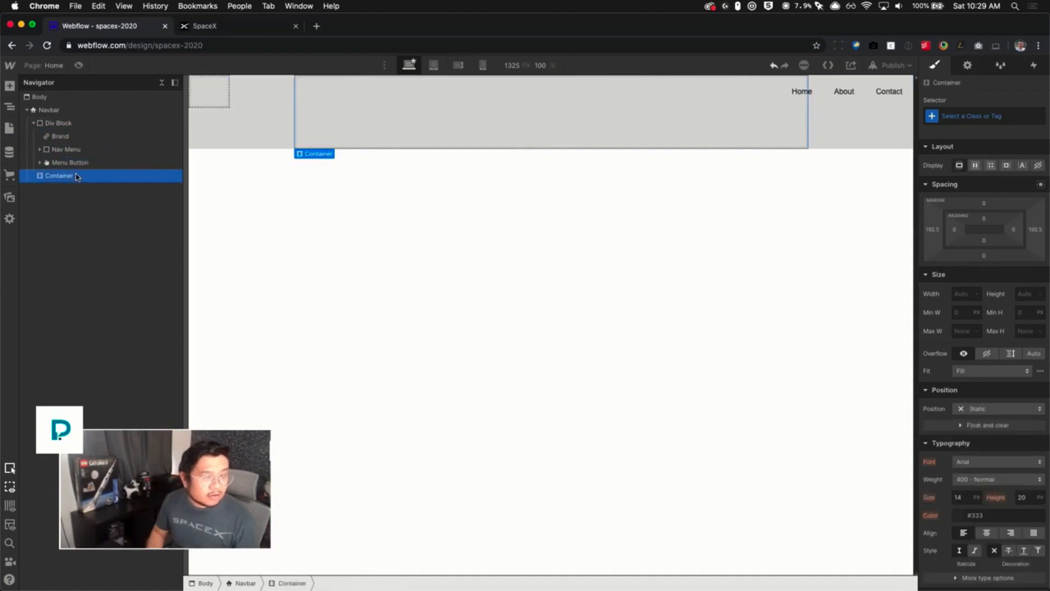
pyautogui.press('Delete')
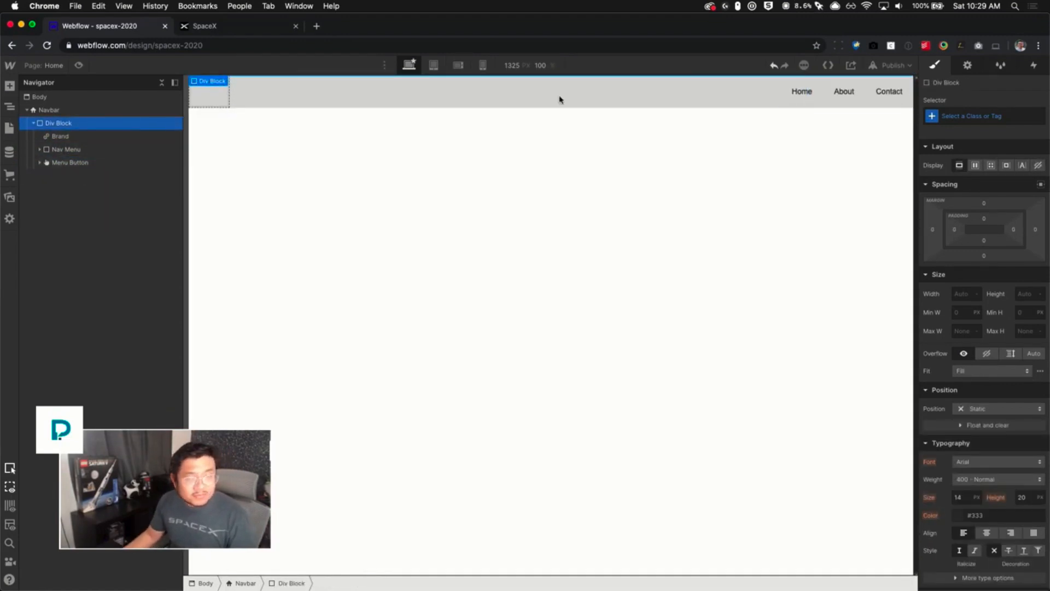
# - Give the new Div Block the class container
pyautogui.click(958, 115)
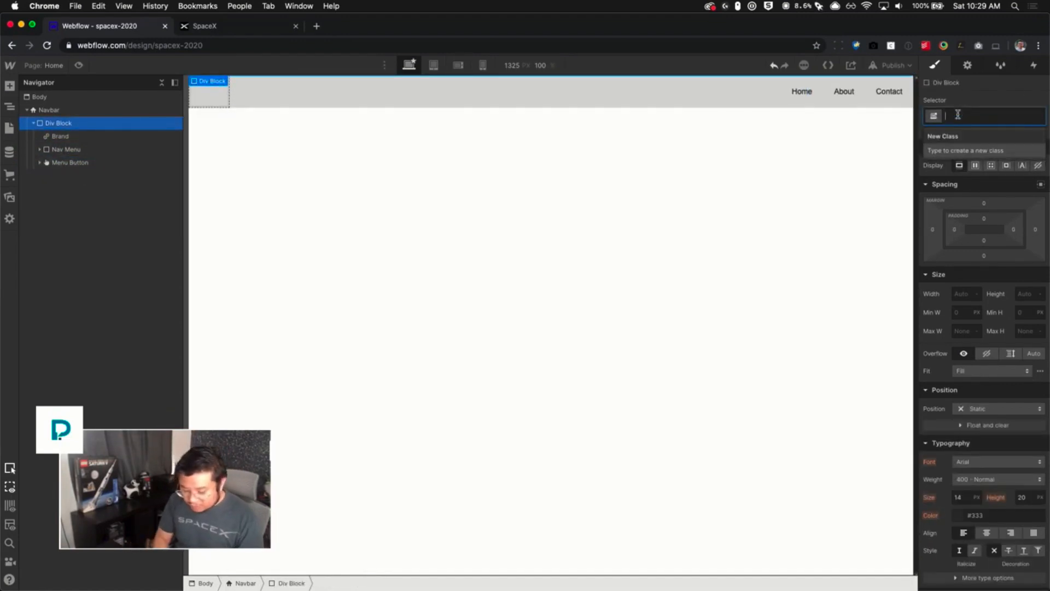
pyautogui.write('container')
pyautogui.press('Return')
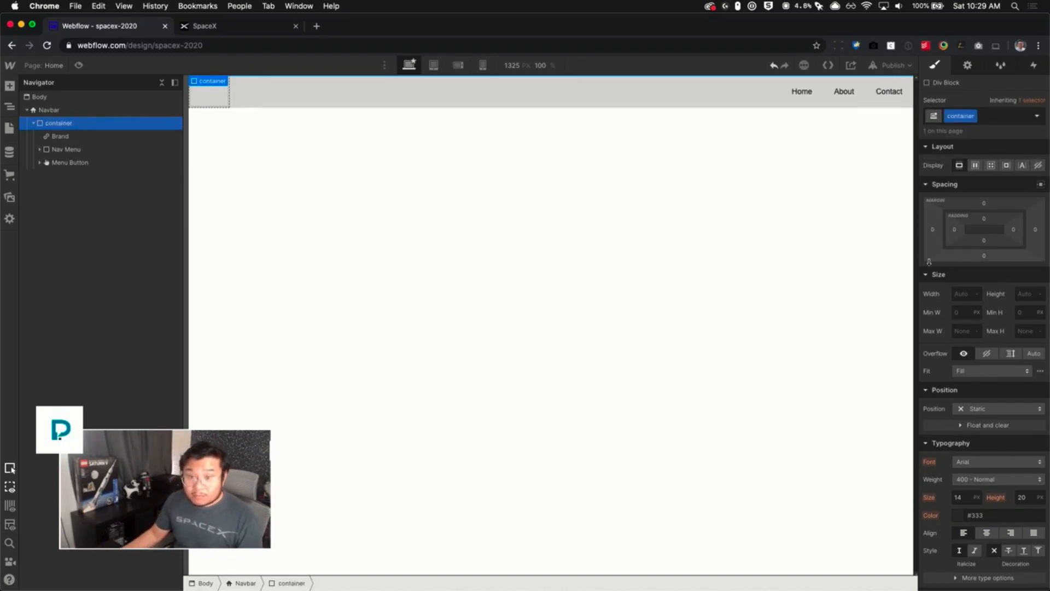
# - Set the container's max width to 1400 px and center it with auto left and right margins
pyautogui.click(956, 294)
pyautogui.click(962, 332)
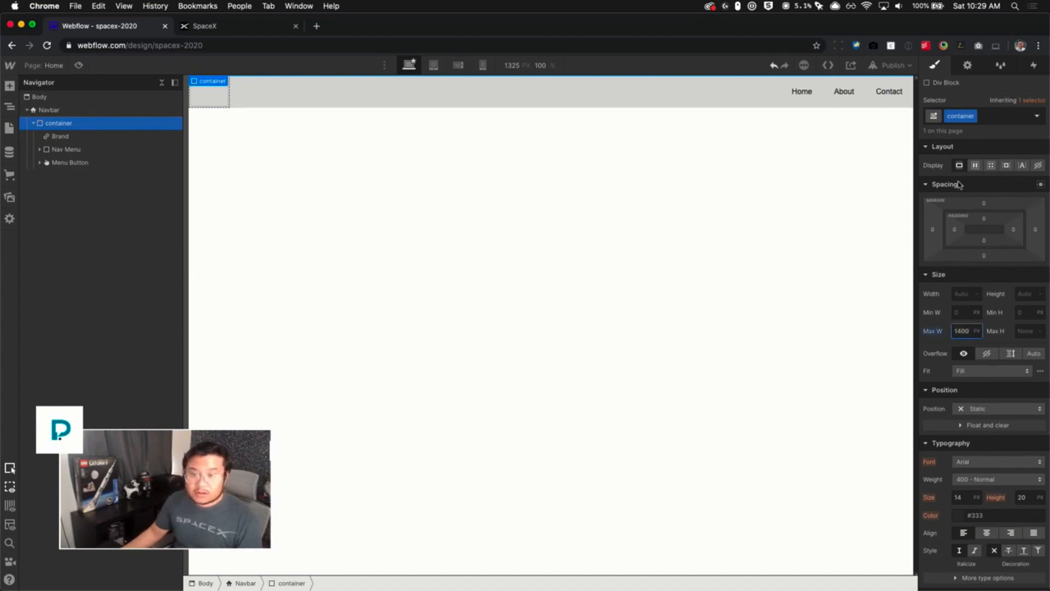
pyautogui.click(1041, 186)
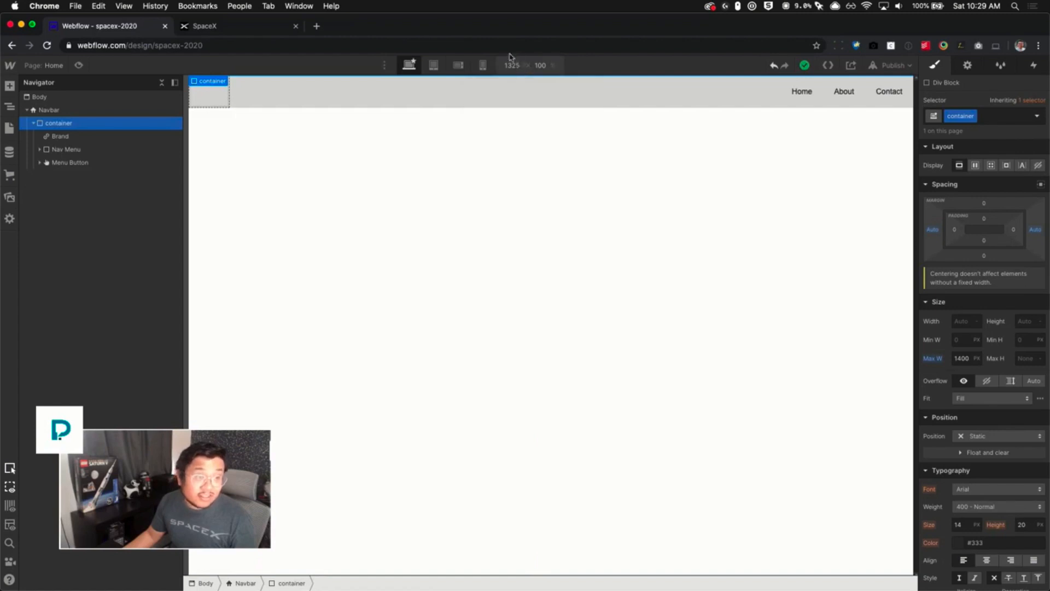
# - Zoom the canvas to 80% scale to check the container, then return it to 100%
pyautogui.moveTo(514, 71)
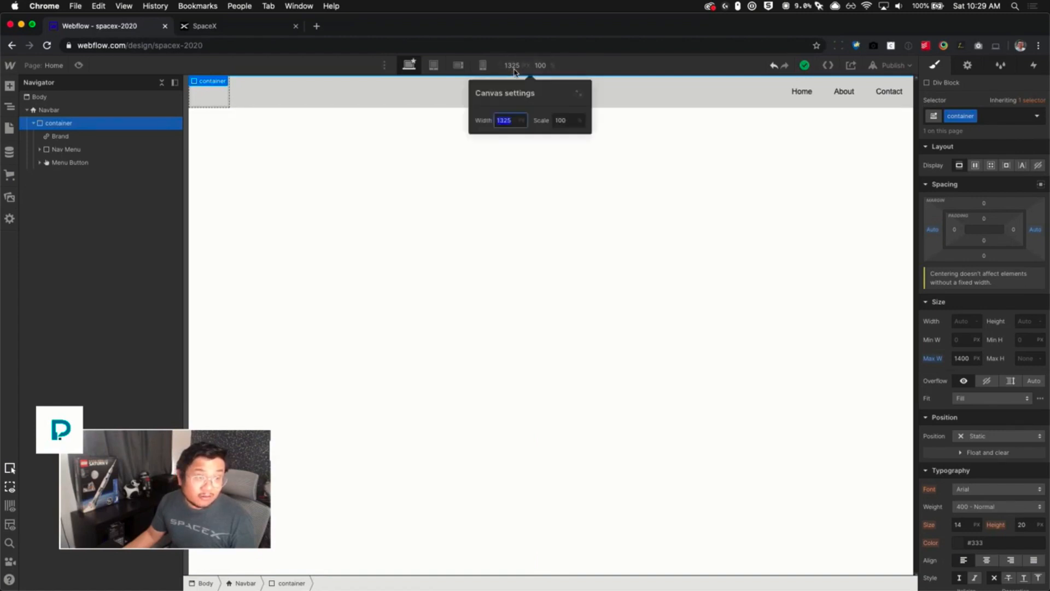
pyautogui.click(560, 122)
pyautogui.write('80')
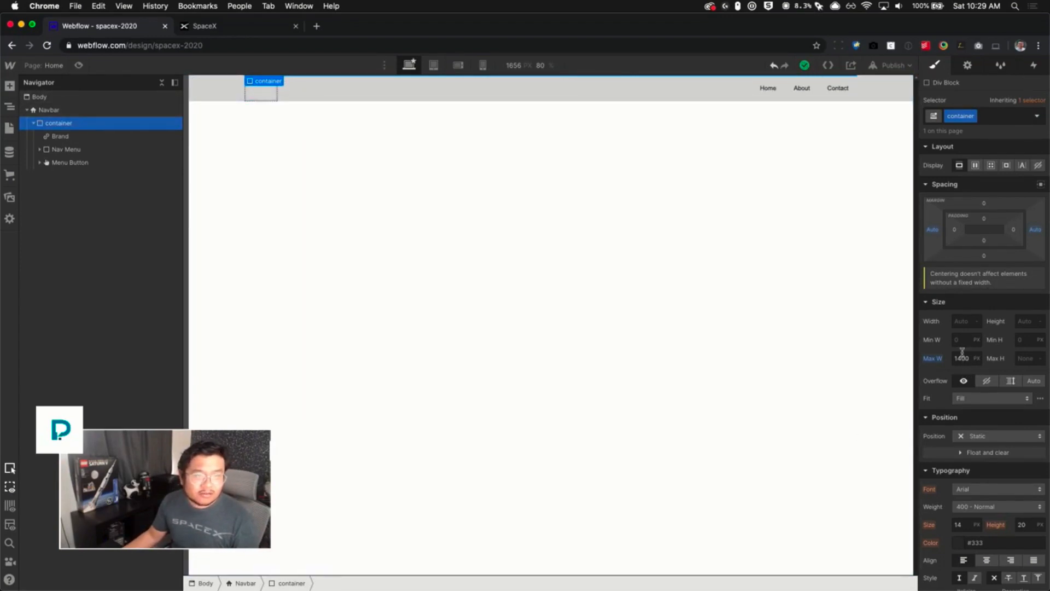
pyautogui.click(539, 66)
pyautogui.click(562, 121)
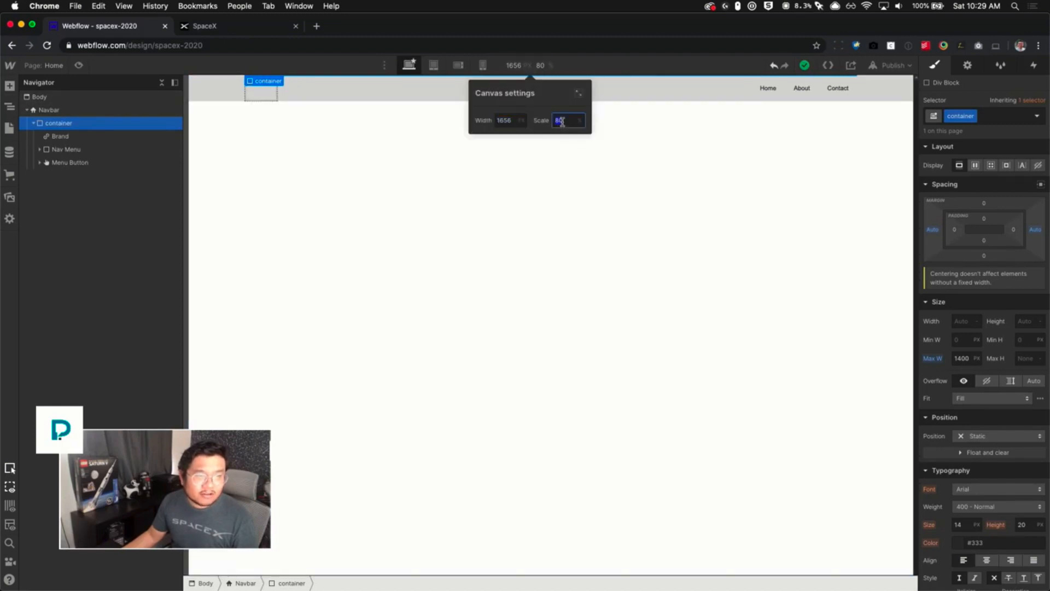
pyautogui.write('100')
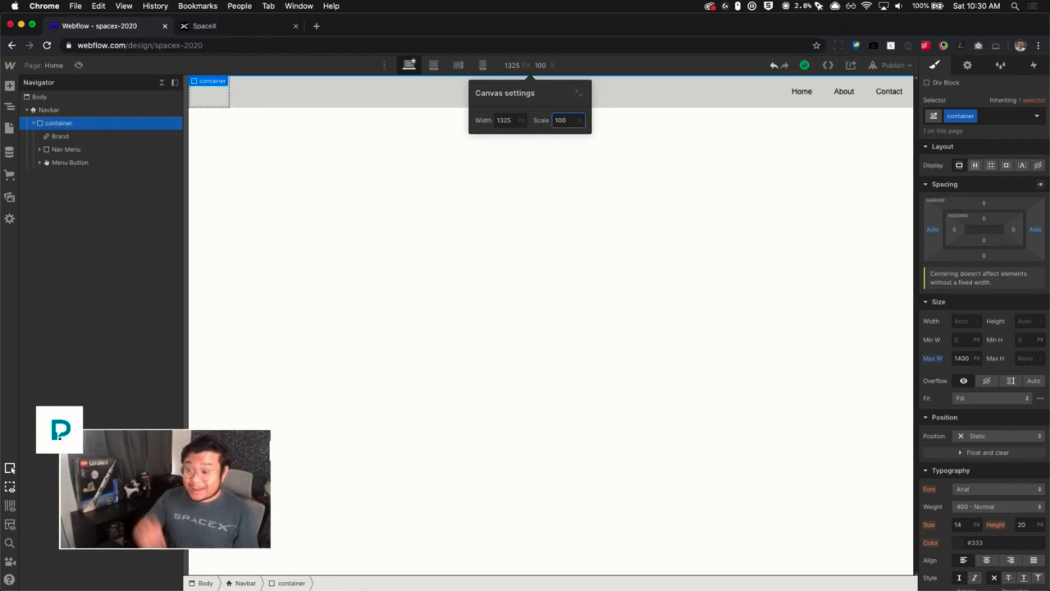
# - Bring the SpaceX logo HTML Embed from the stuff page into the Navbar's Brand link on the Home page
pyautogui.click(513, 281)
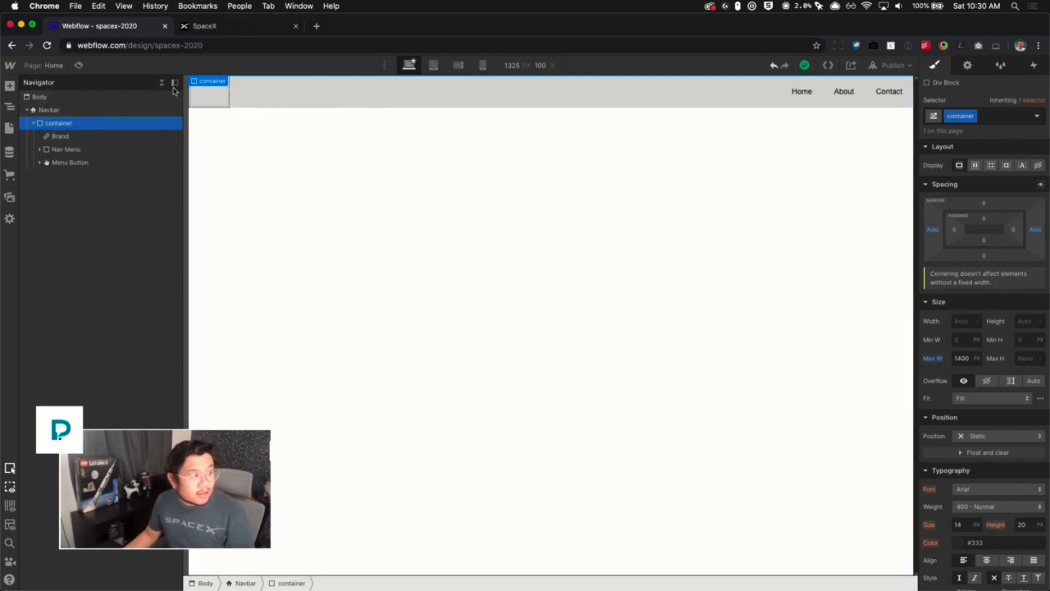
pyautogui.press('a')
pyautogui.click(149, 87)
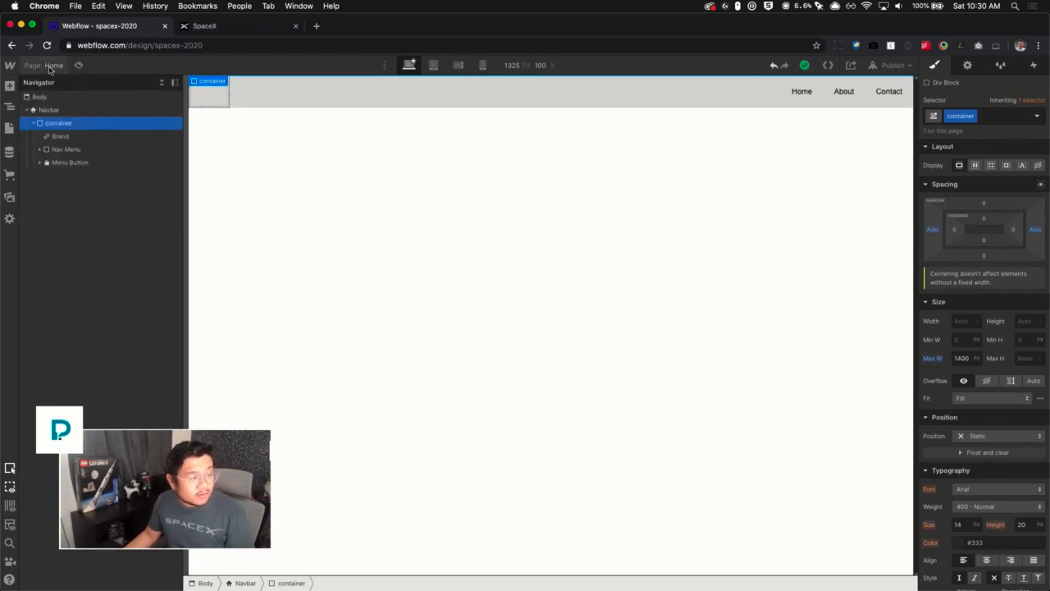
pyautogui.click(53, 66)
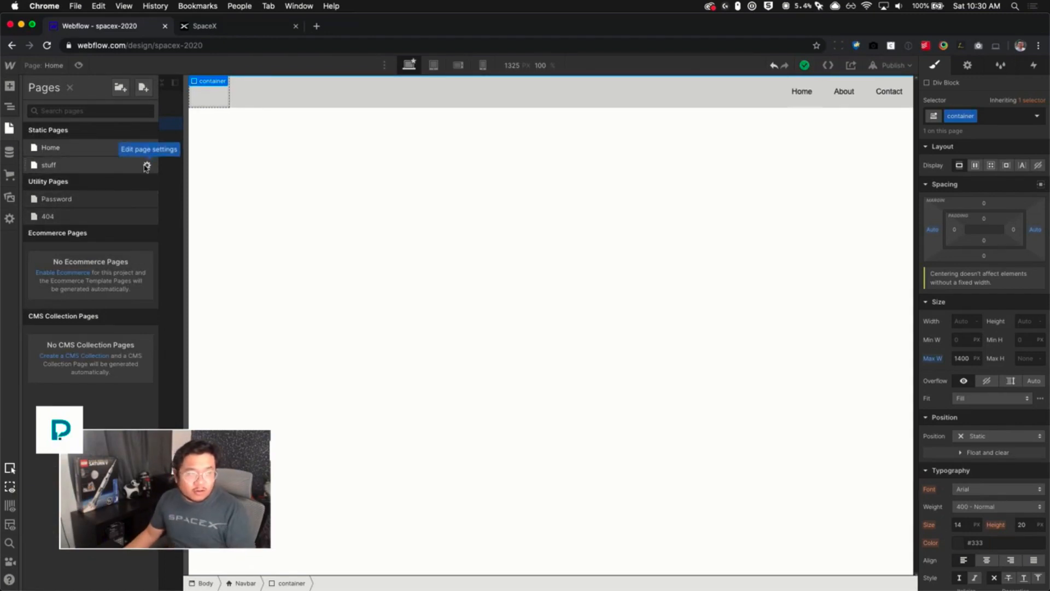
pyautogui.click(66, 164)
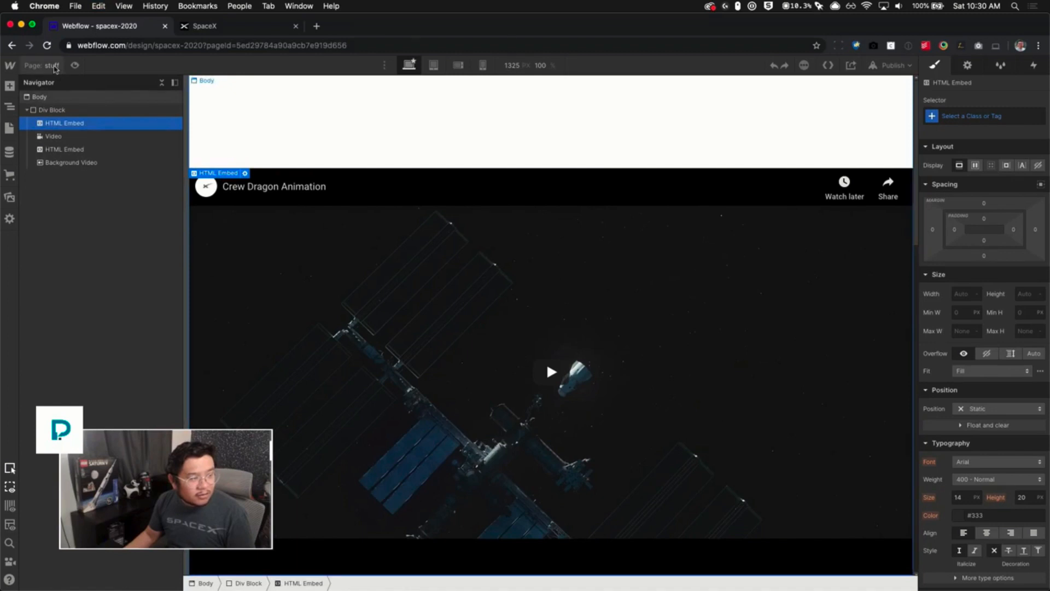
pyautogui.click(54, 65)
pyautogui.click(73, 151)
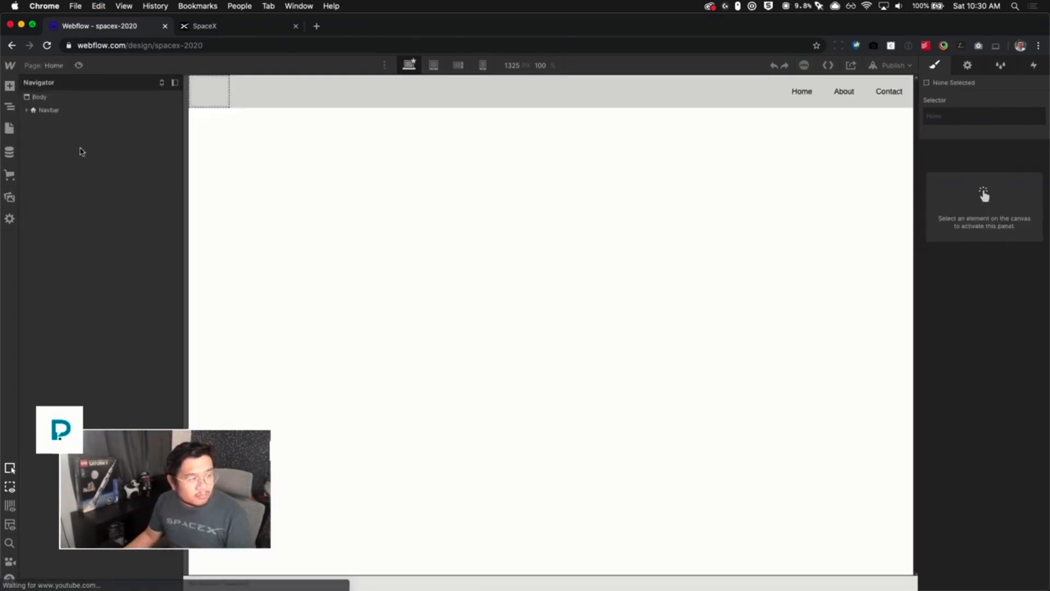
pyautogui.click(216, 95)
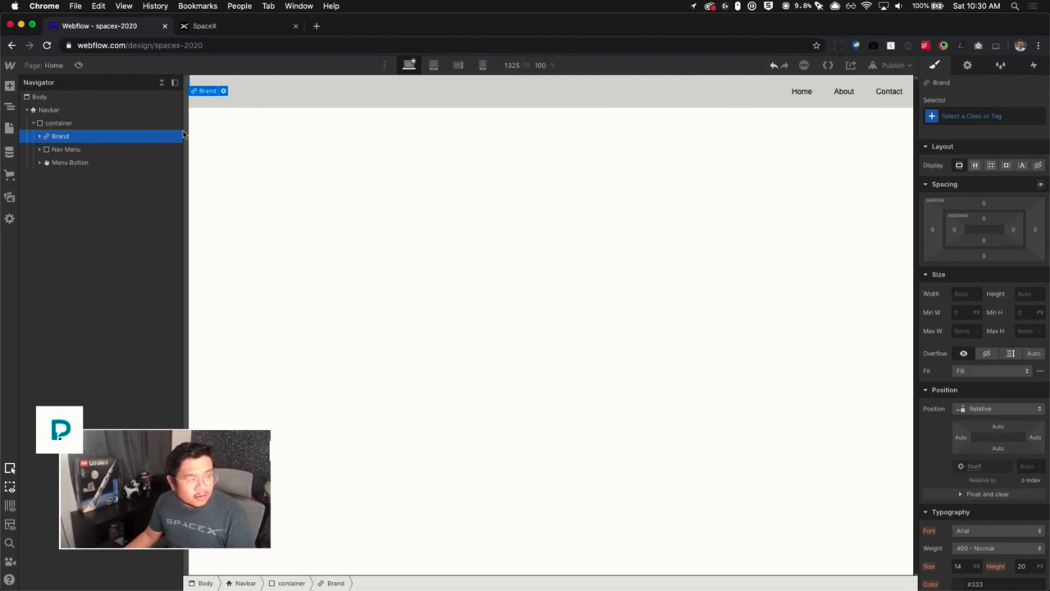
pyautogui.click(39, 136)
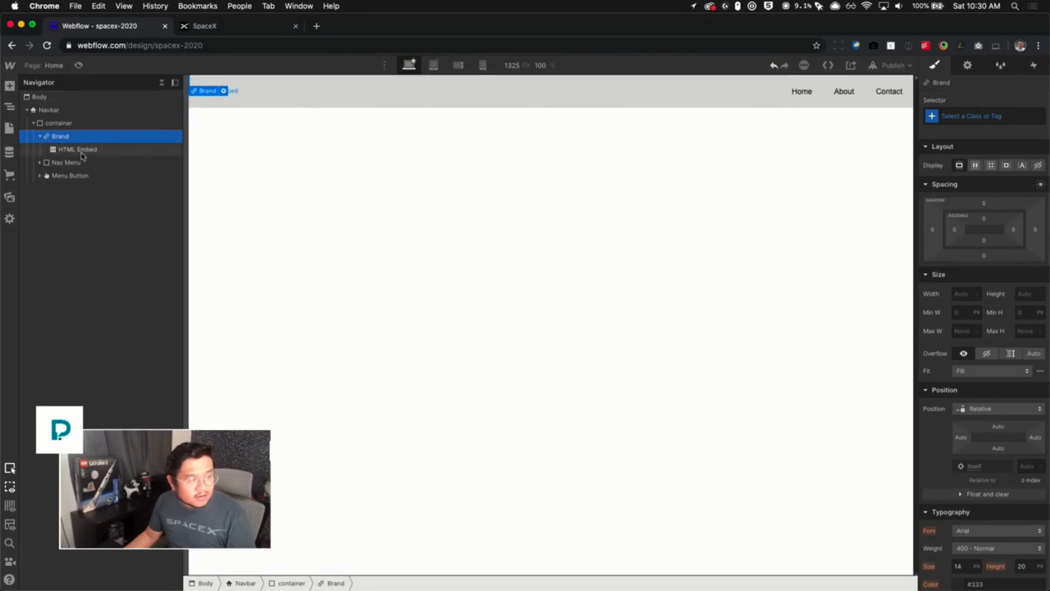
# - Set the logo HTML Embed's width to 150 px
pyautogui.click(77, 149)
pyautogui.click(965, 295)
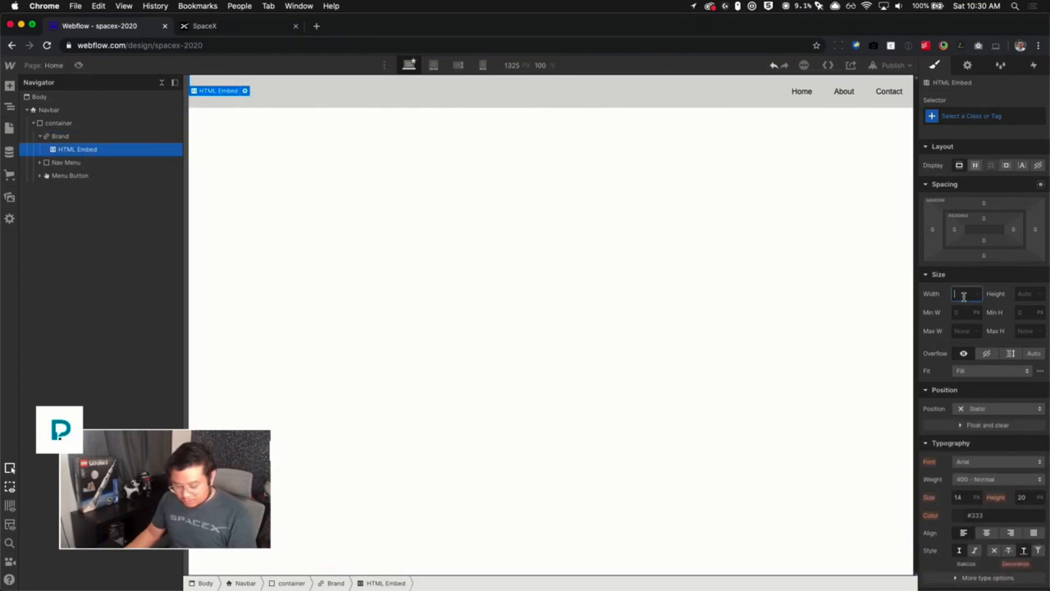
pyautogui.write('150')
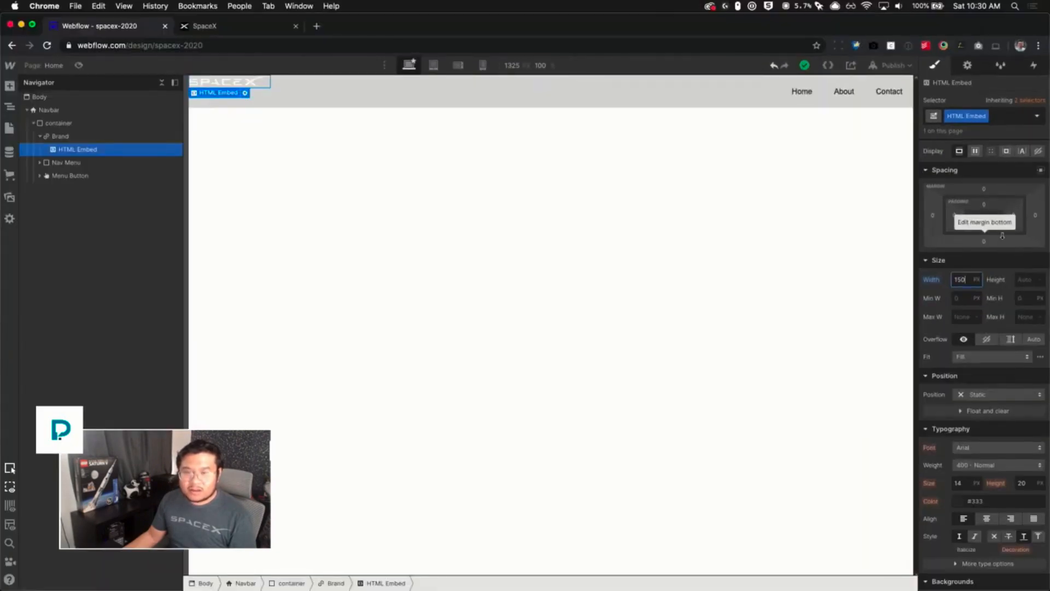
# - Give the logo HTML Embed the class logo
pyautogui.doubleClick(908, 77)
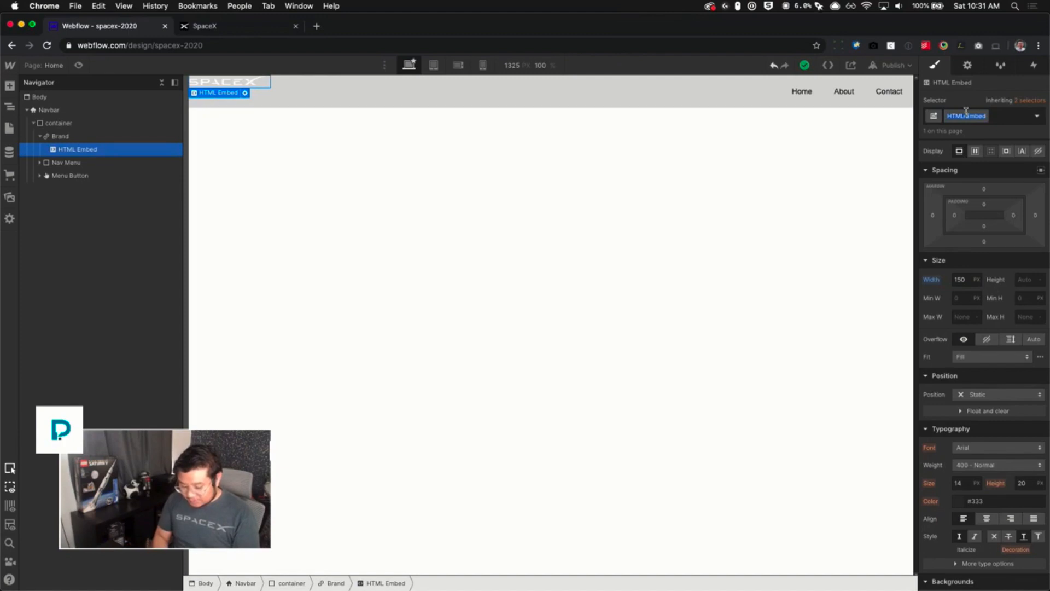
pyautogui.write('logo')
pyautogui.press('Return')
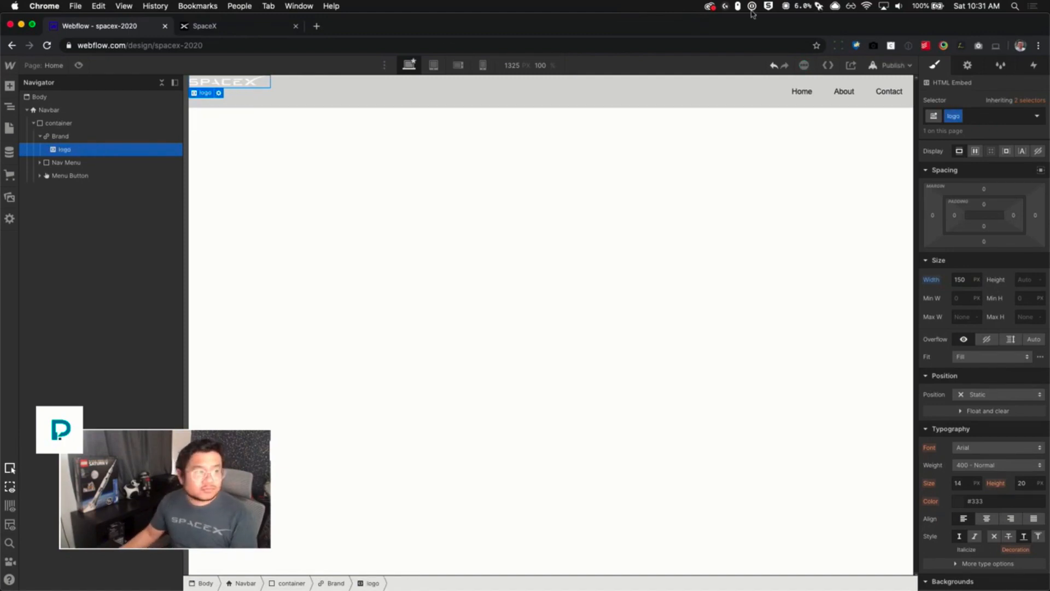
# - Set the container to flex display with its children vertically centered
pyautogui.click(110, 135)
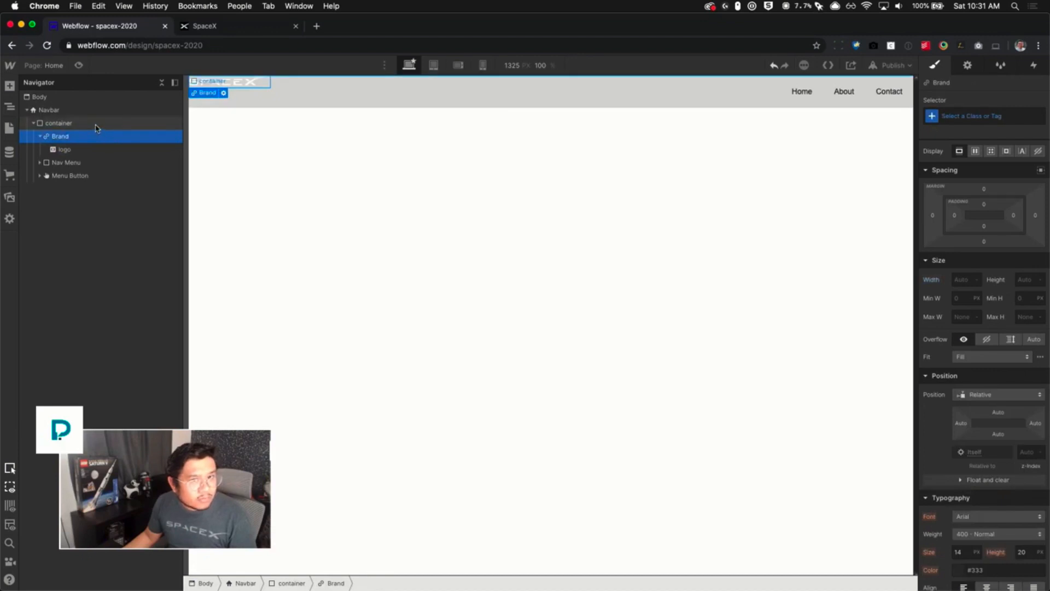
pyautogui.click(96, 125)
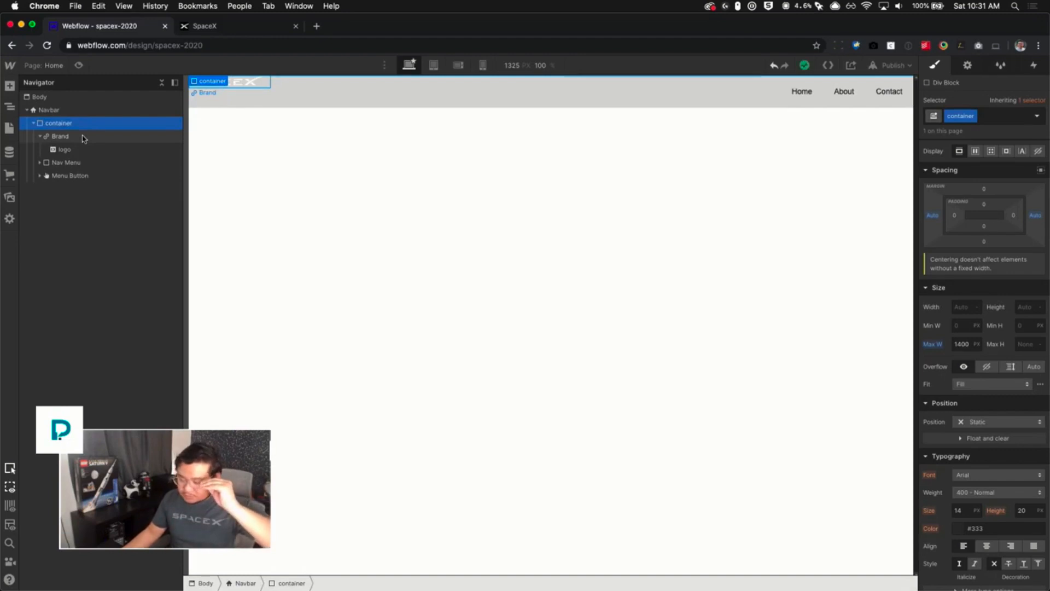
pyautogui.click(975, 153)
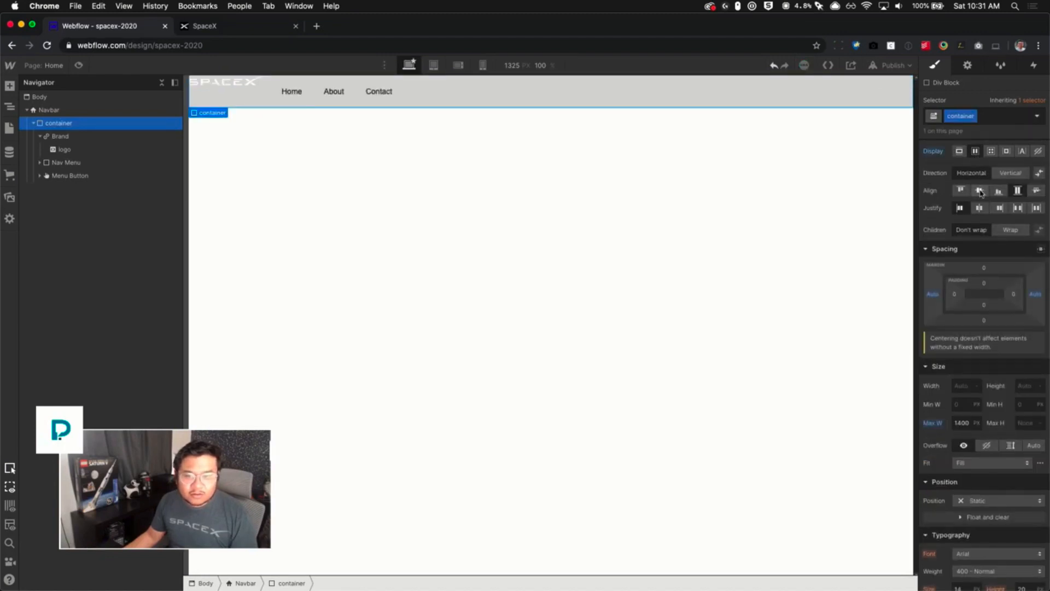
pyautogui.click(979, 191)
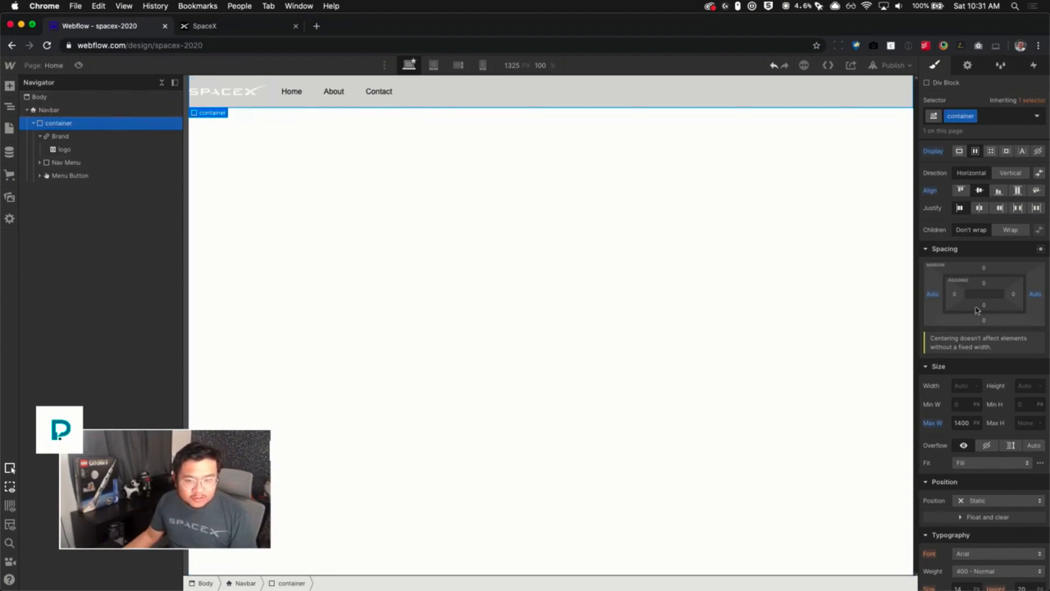
# - Give the Navbar 20 px of left and right padding
pyautogui.click(58, 111)
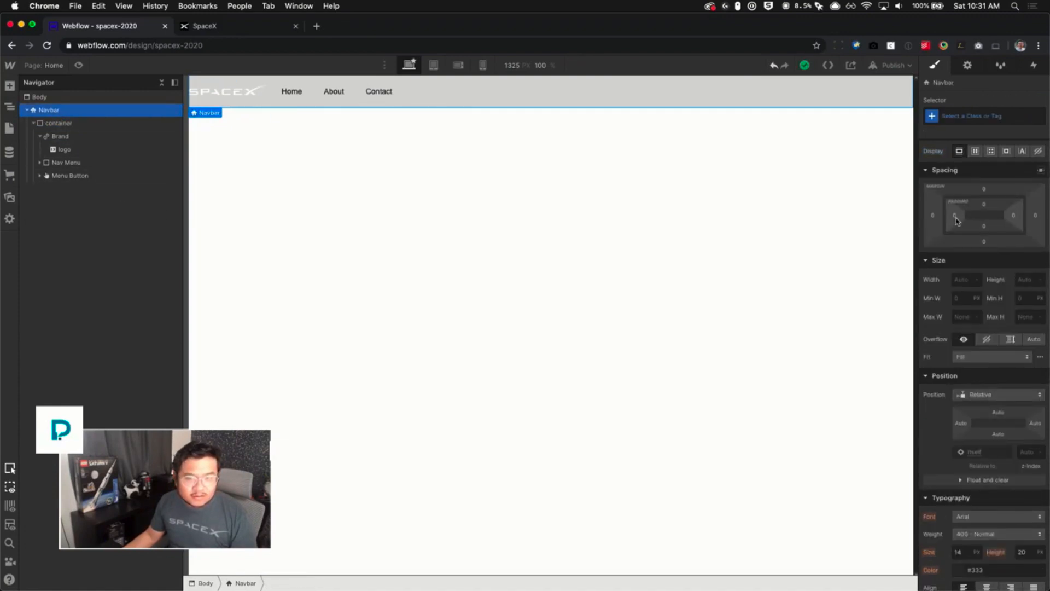
pyautogui.moveTo(956, 220); pyautogui.dragTo(969, 220)
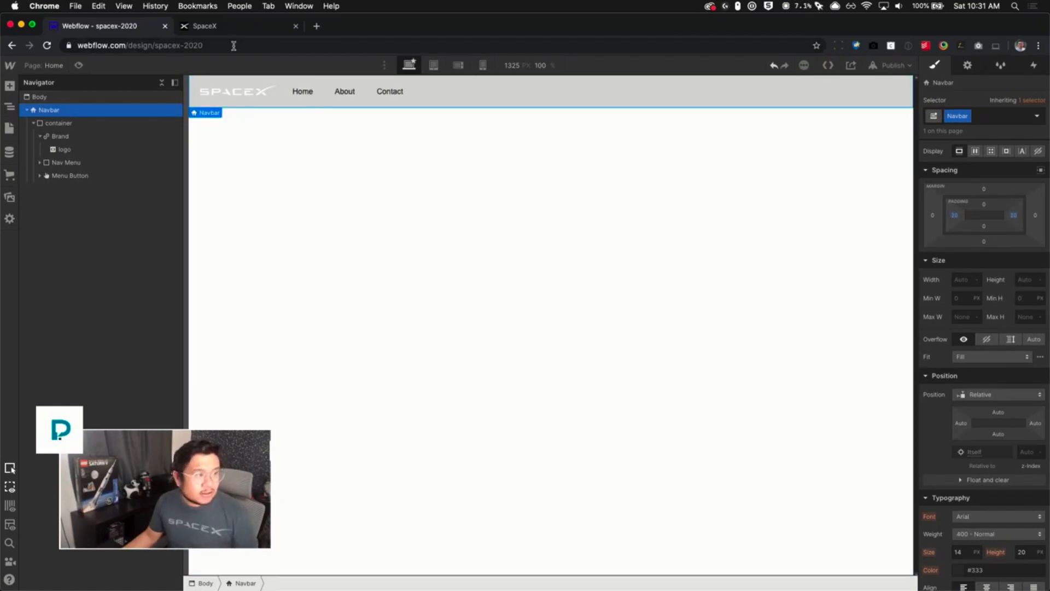
# - Inspect the logo's code and styles on the live spacex.com page
pyautogui.click(228, 30)
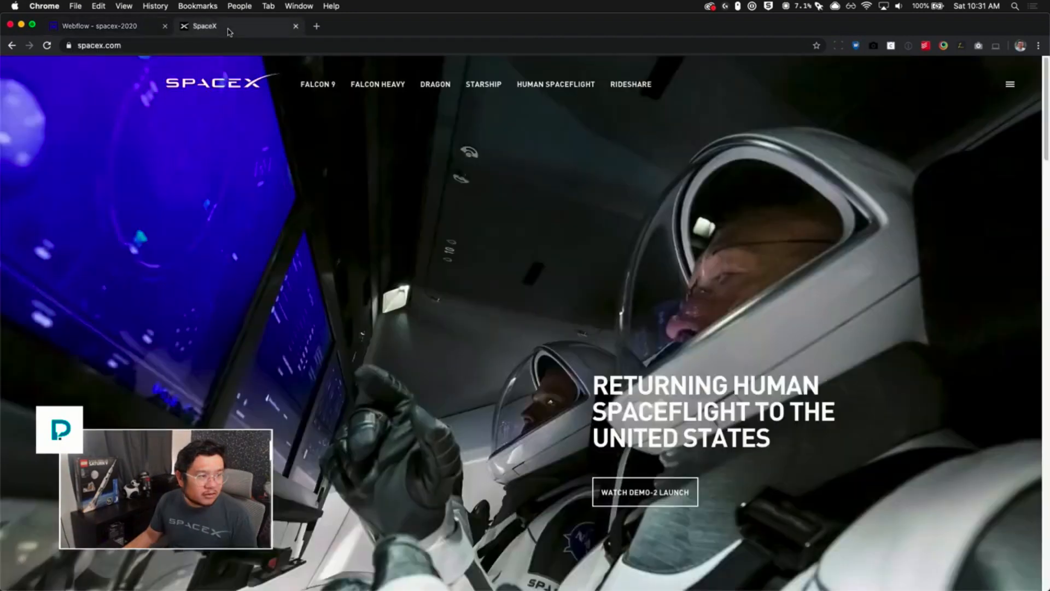
pyautogui.rightClick(230, 85)
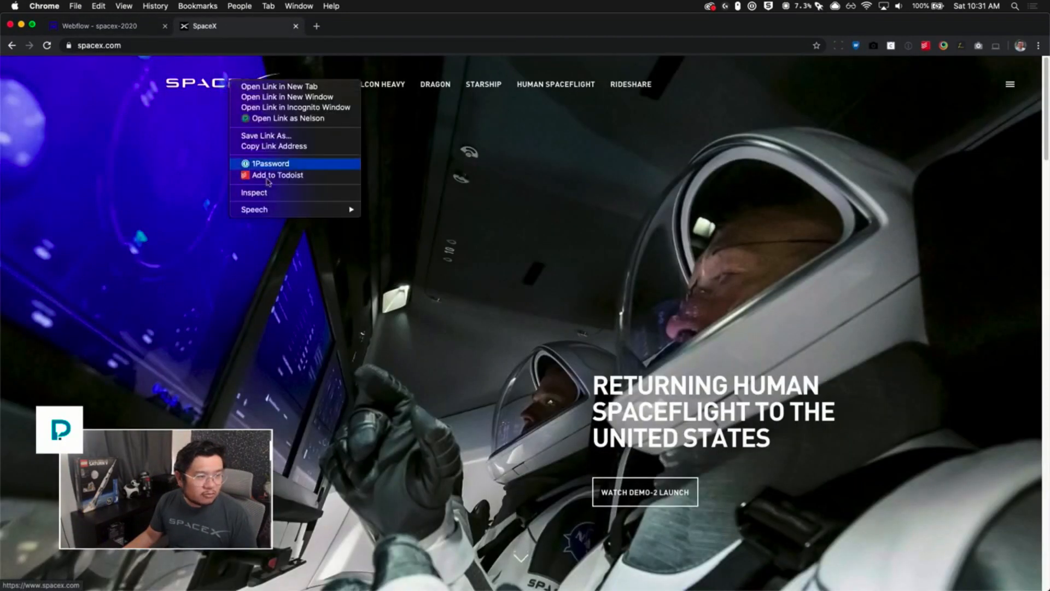
pyautogui.click(276, 194)
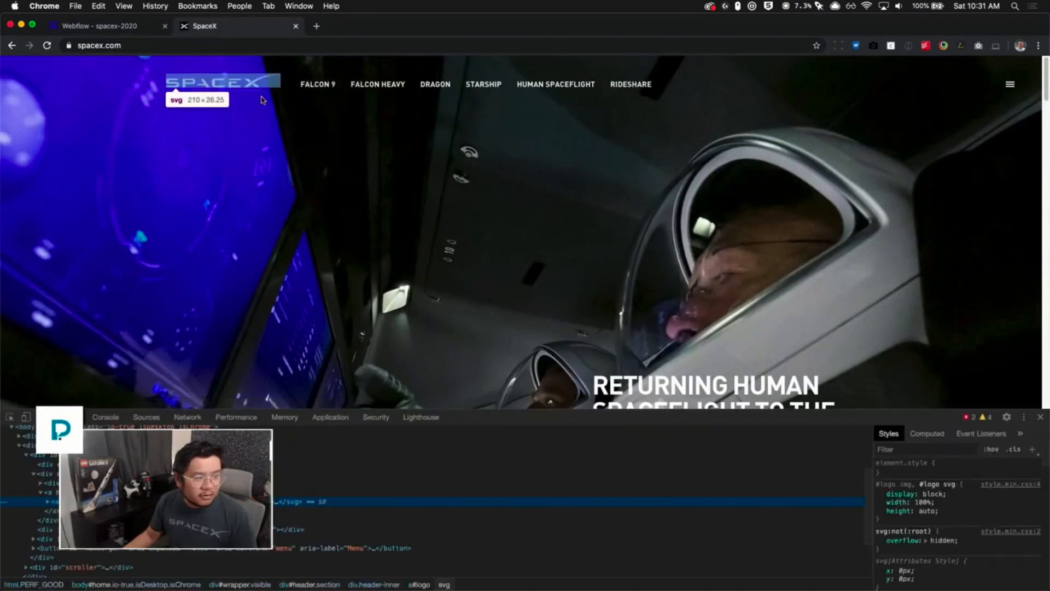
# - Return to the Webflow project and set the logo embed's width to 210 px
pyautogui.click(125, 27)
pyautogui.click(262, 89)
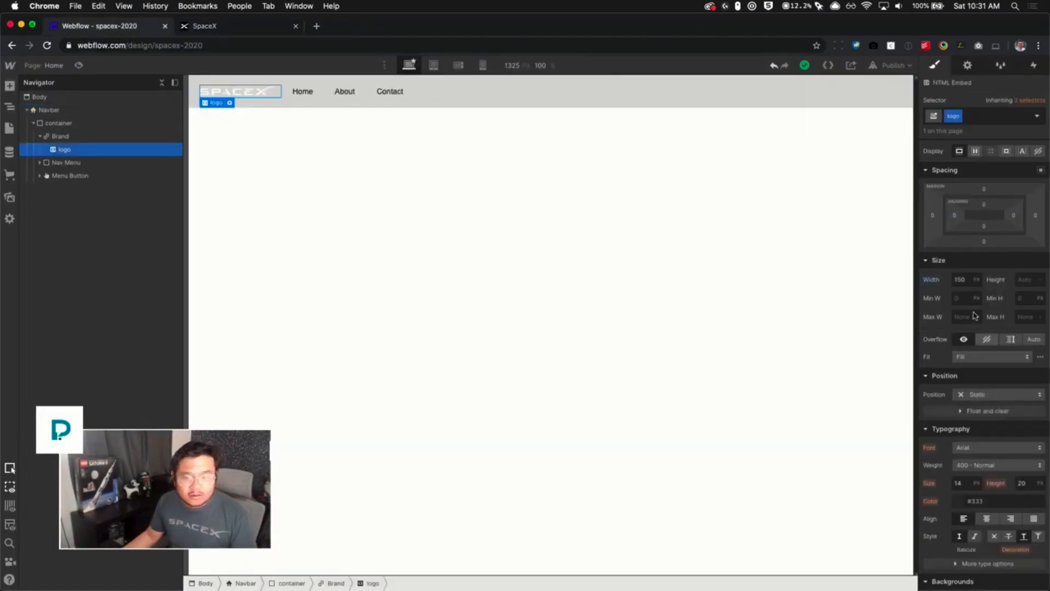
pyautogui.click(960, 280)
pyautogui.write('210')
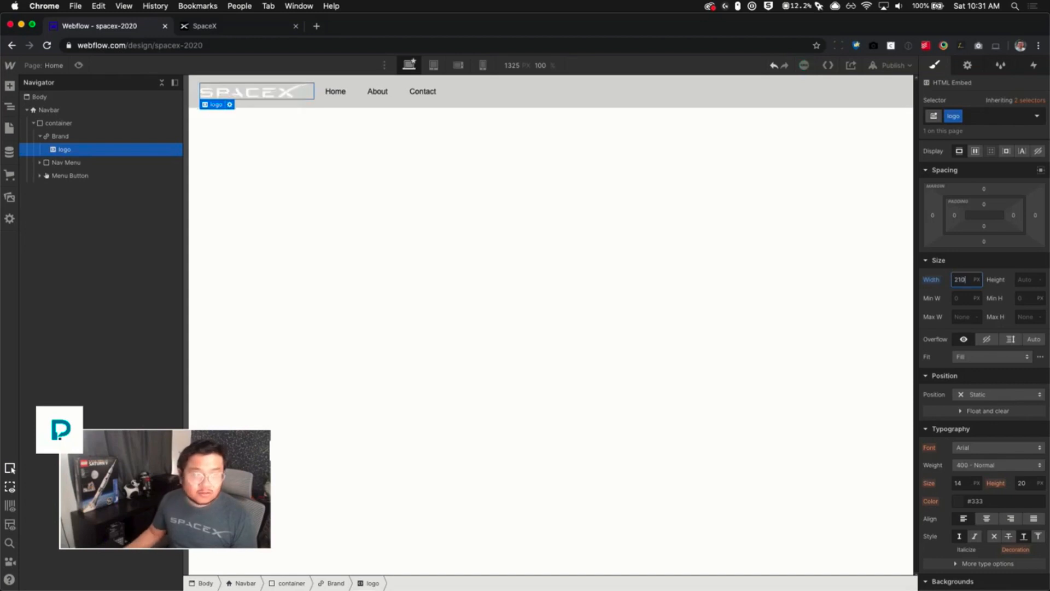
# - Inspect the navigation block's positioning styles on the live spacex.com page, toggling its left and top offsets
pyautogui.click(223, 33)
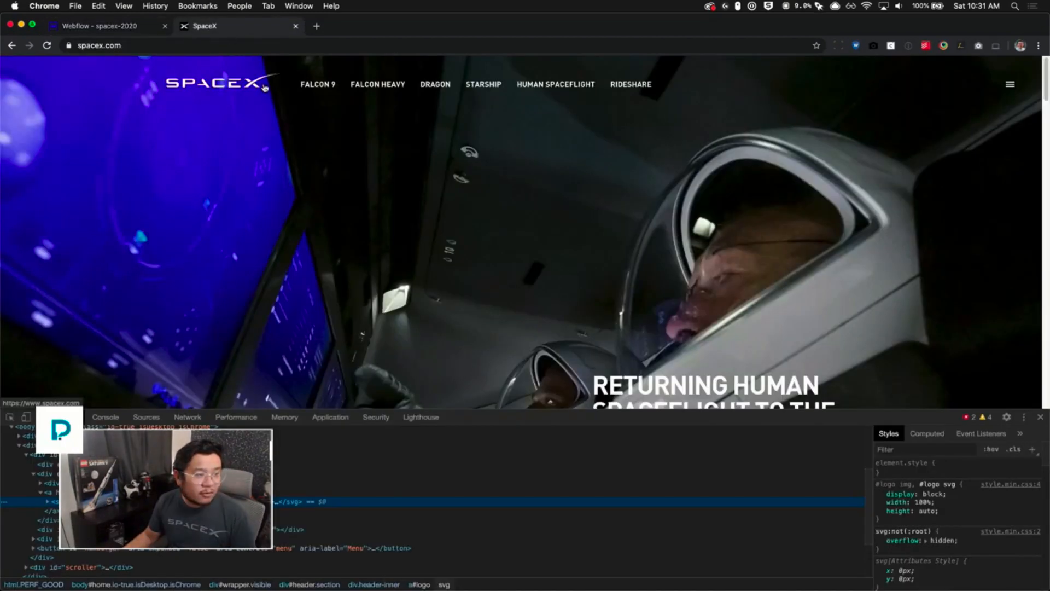
pyautogui.rightClick(306, 84)
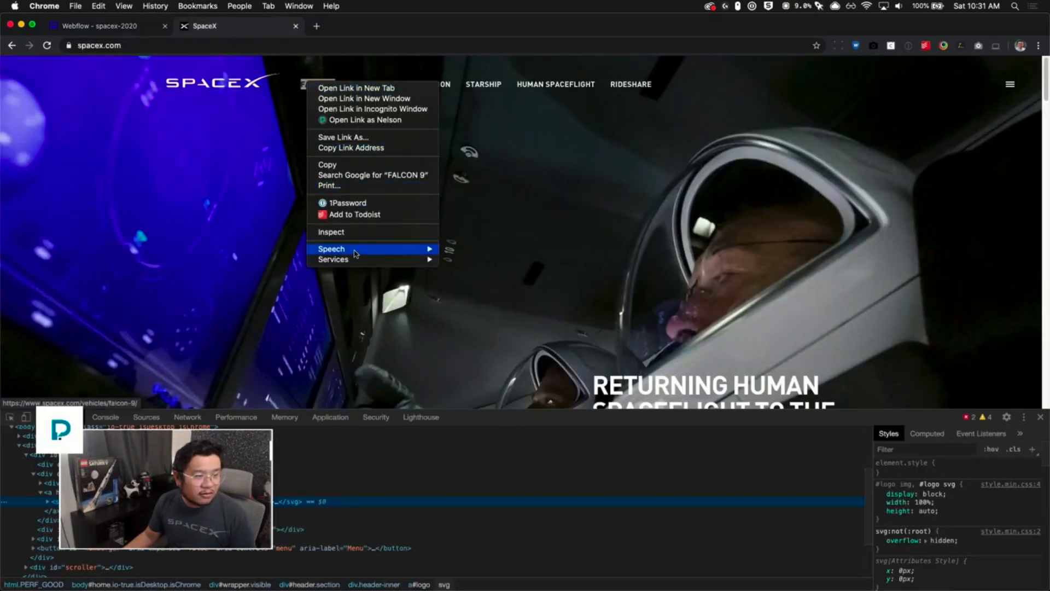
pyautogui.click(353, 232)
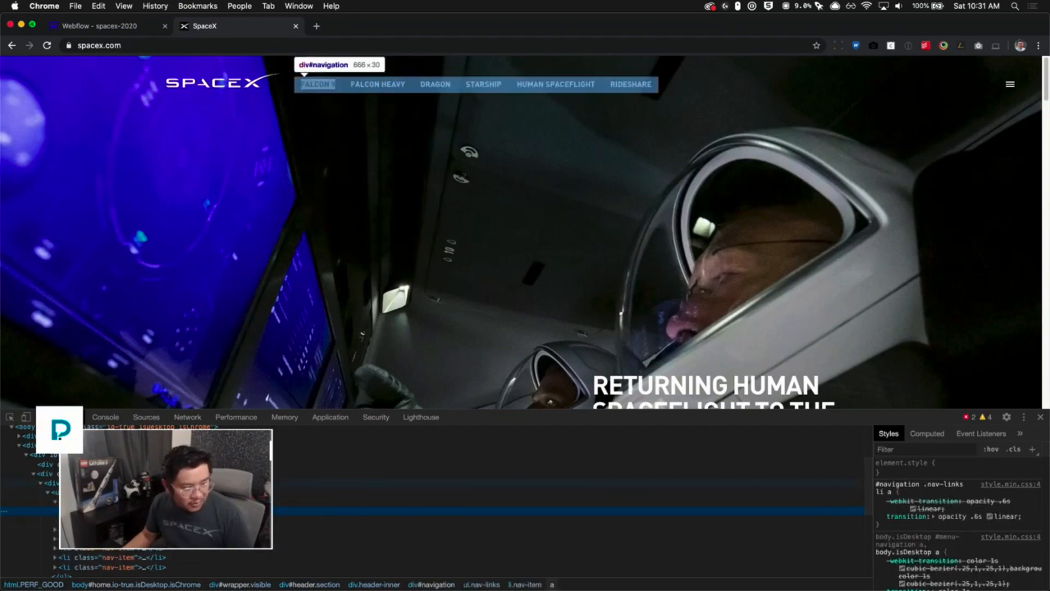
pyautogui.click(164, 482)
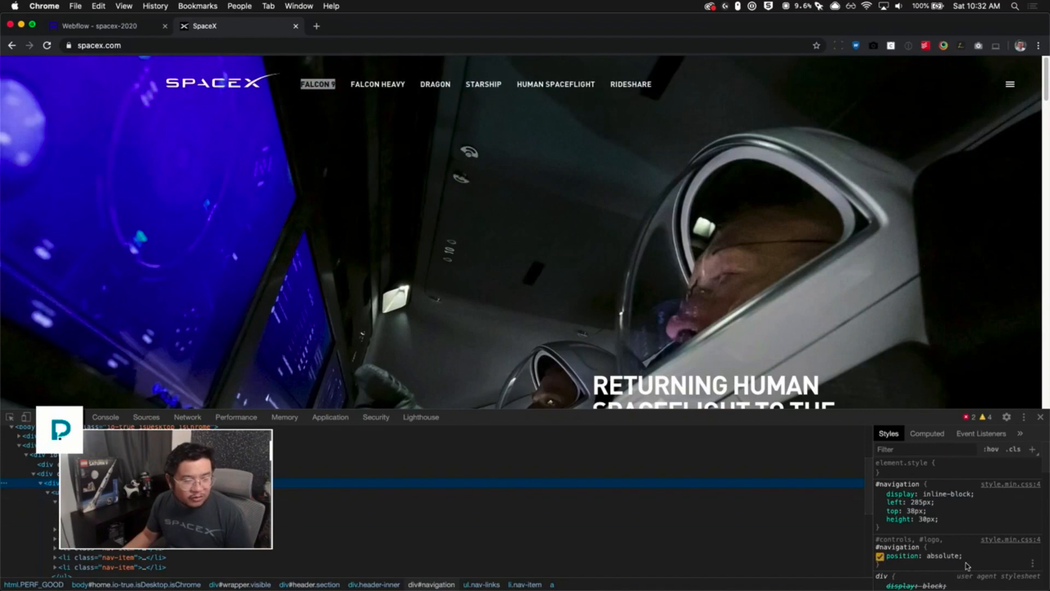
pyautogui.click(880, 510)
pyautogui.click(880, 511)
pyautogui.click(879, 503)
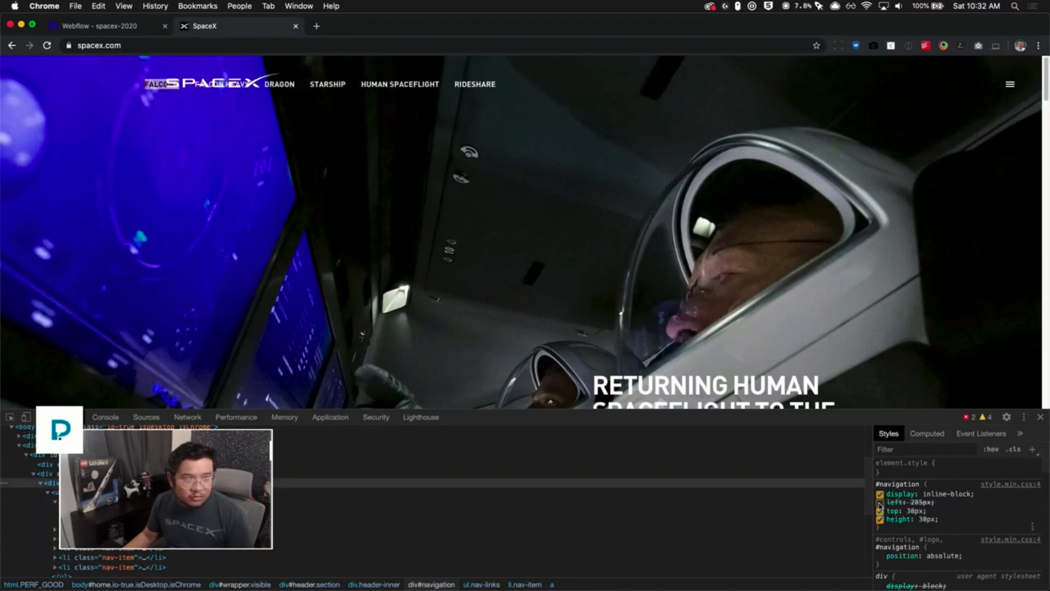
pyautogui.click(879, 503)
pyautogui.click(879, 503)
pyautogui.click(879, 503)
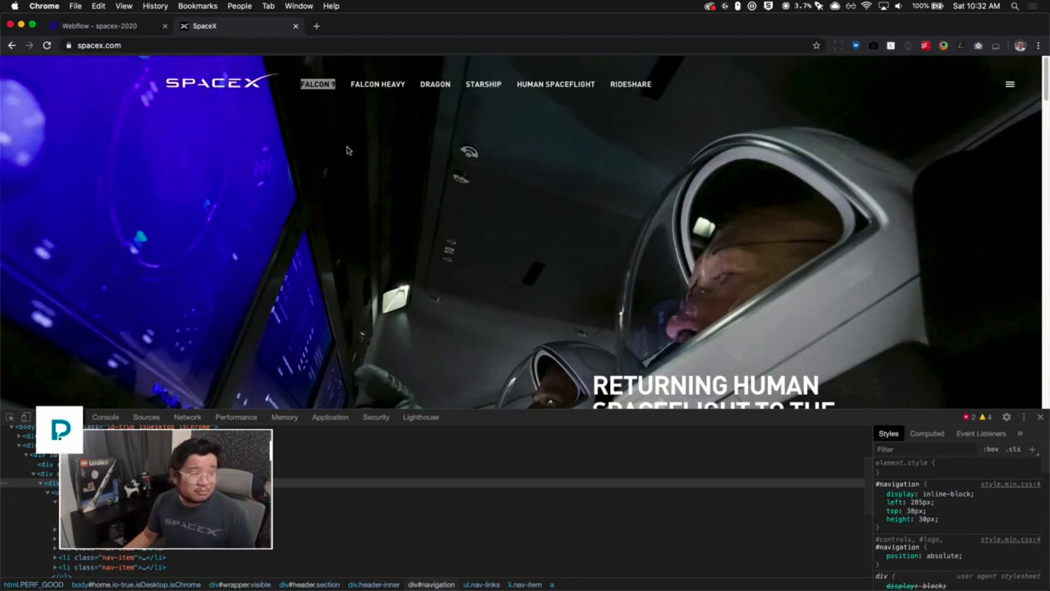
pyautogui.click(131, 31)
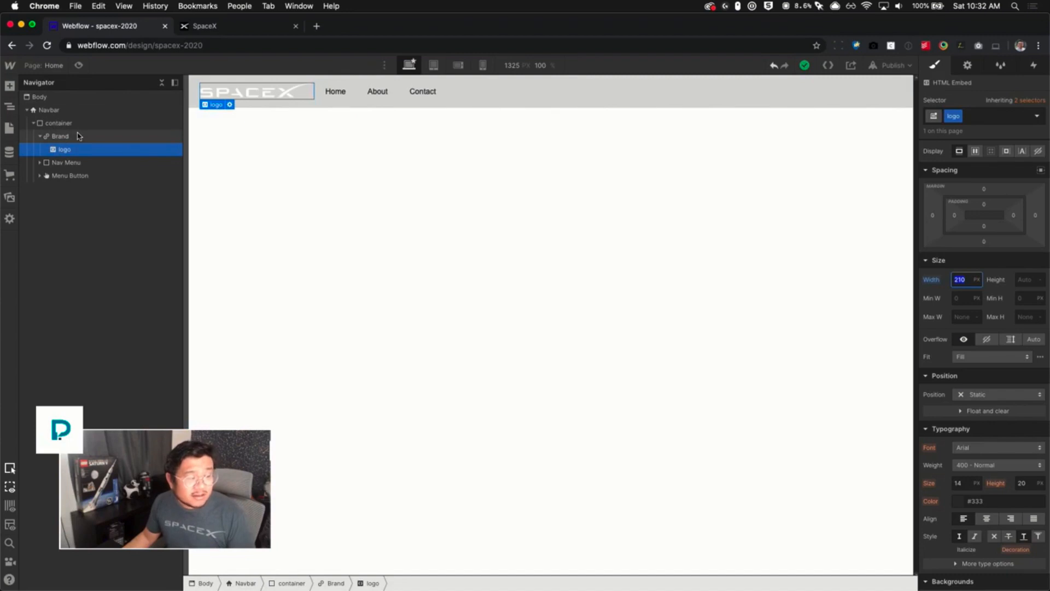
# - Give the Nav Menu a left margin of 64 px
pyautogui.click(70, 162)
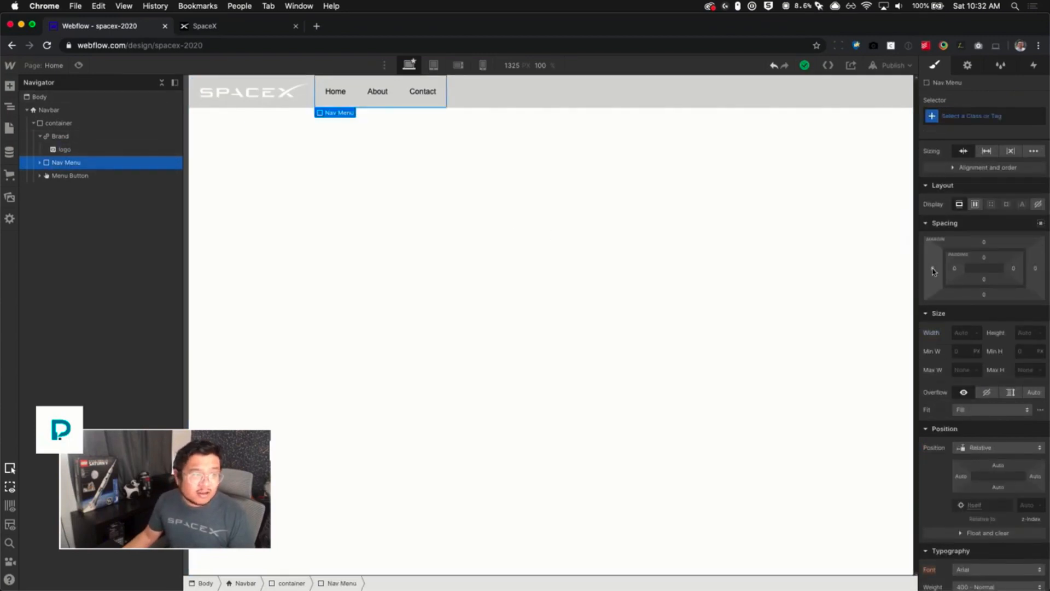
pyautogui.moveTo(933, 271); pyautogui.dragTo(897, 266)
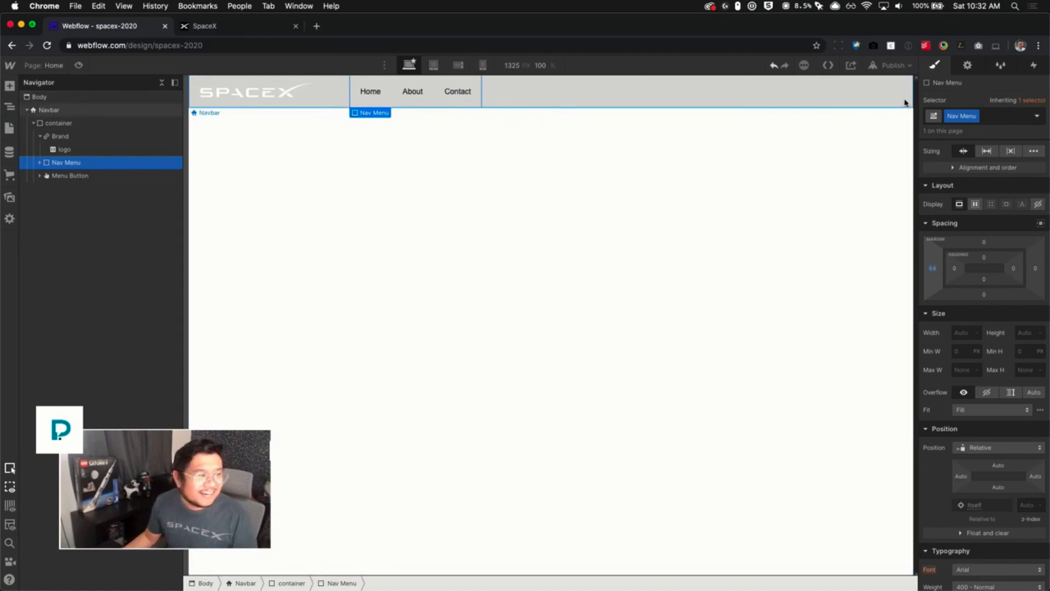
# - Inspect the nav link typography styles on the live spacex.com page
pyautogui.click(197, 27)
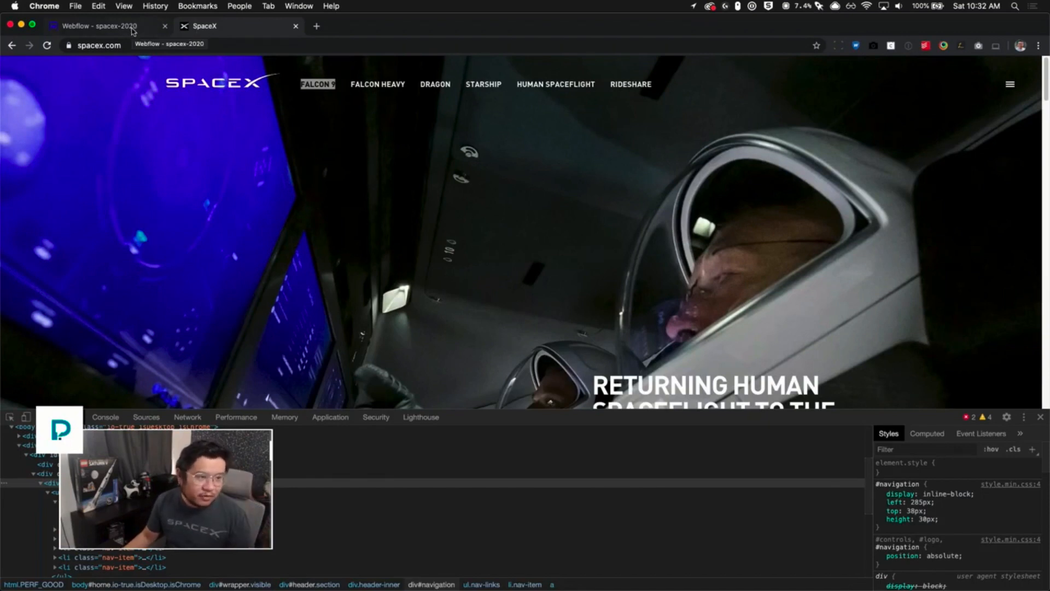
pyautogui.rightClick(314, 91)
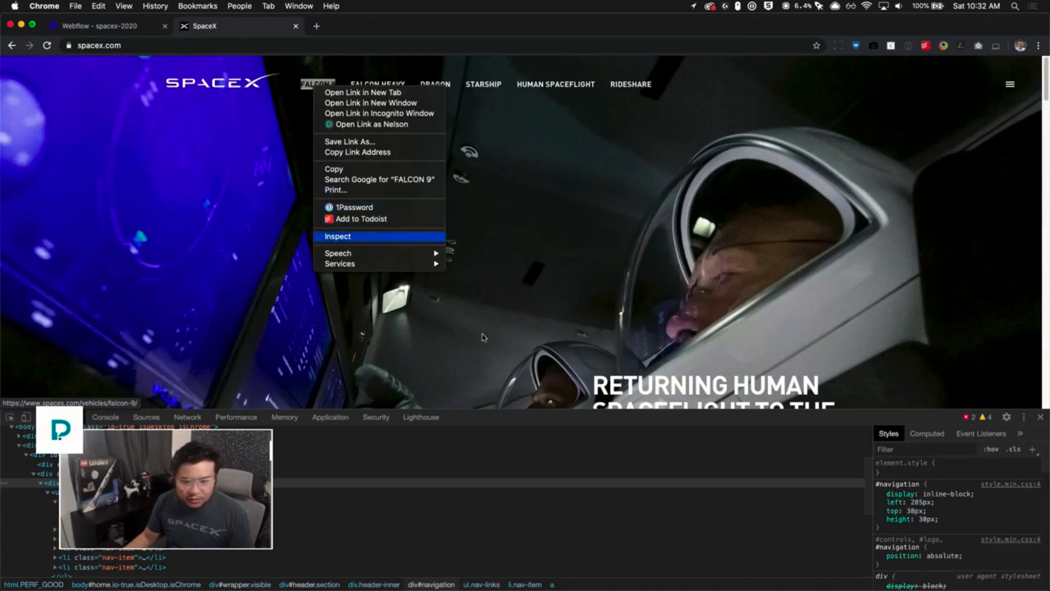
pyautogui.click(350, 236)
pyautogui.scroll(-4, 961, 545)
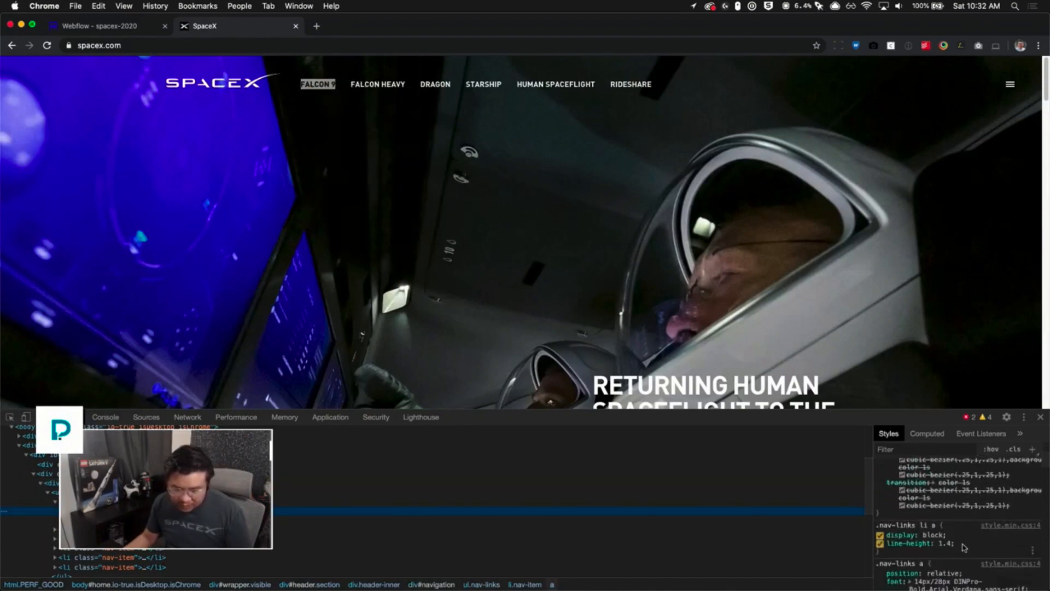
pyautogui.scroll(-4, 964, 547)
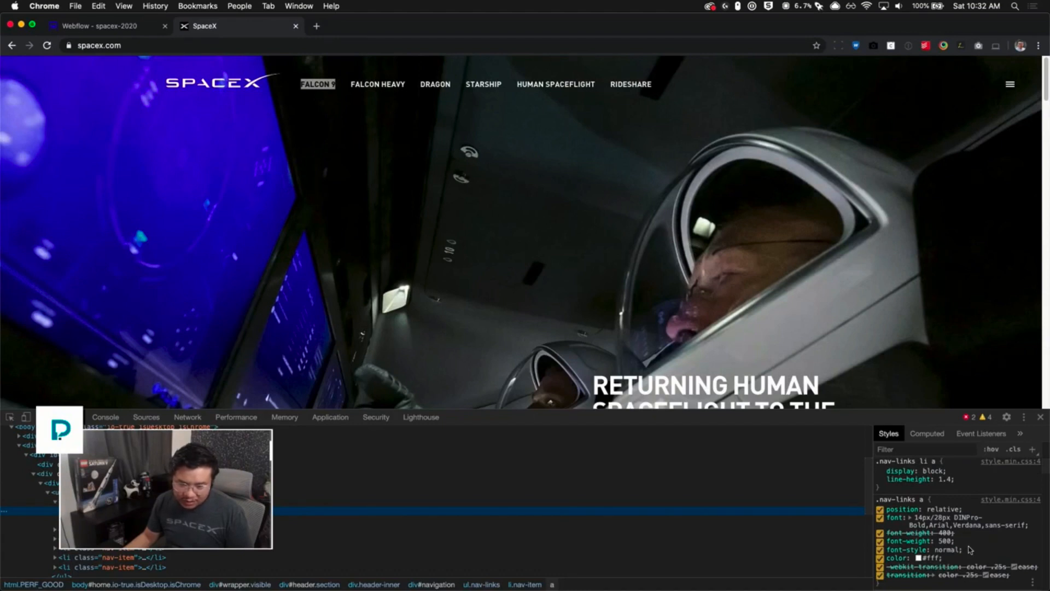
pyautogui.scroll(-2, 968, 551)
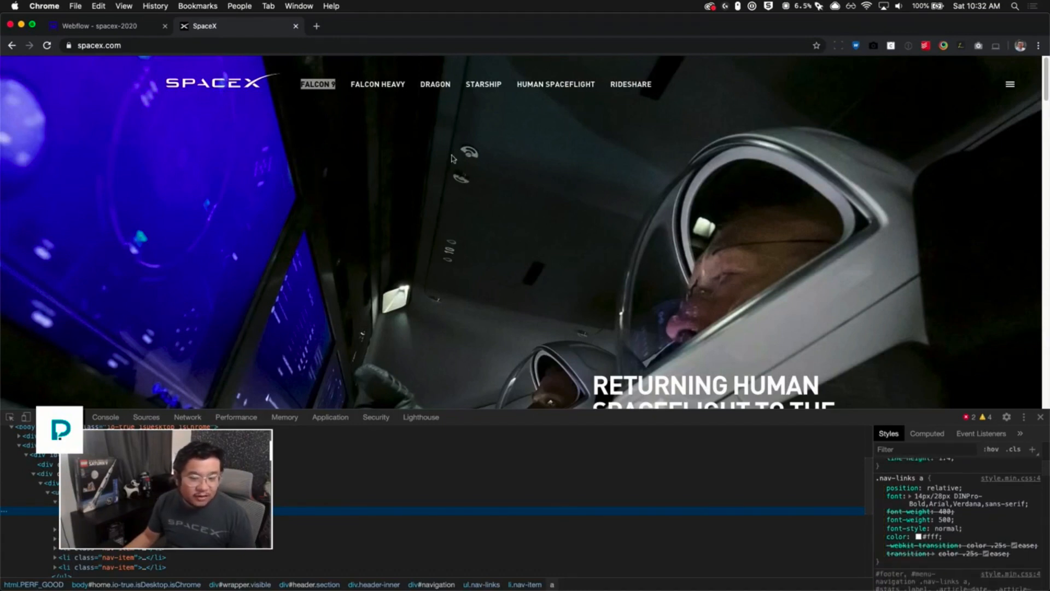
pyautogui.click(132, 29)
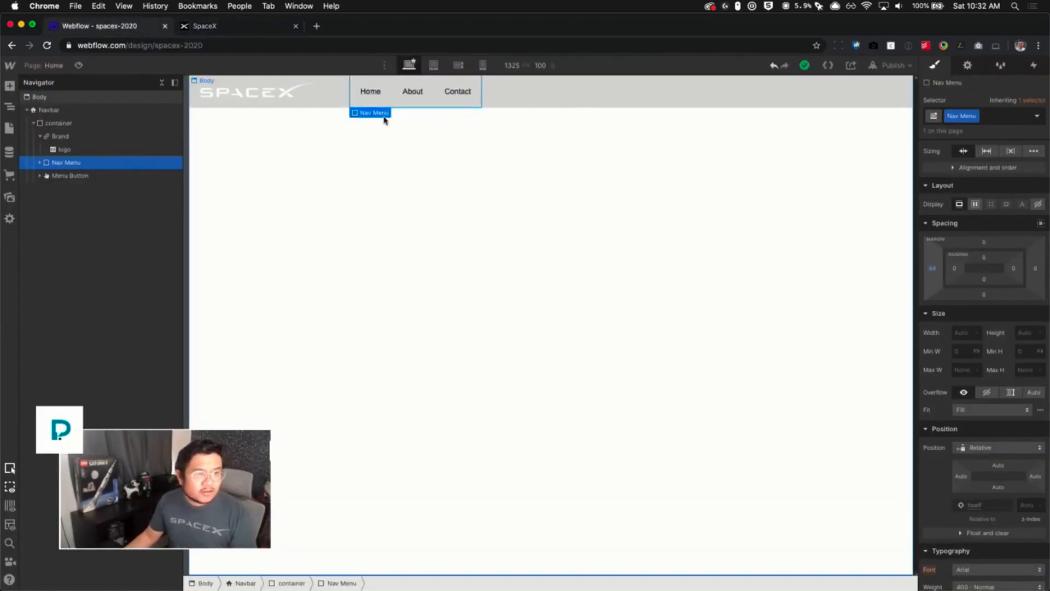
# - Style the Nav Link class with all-caps capitalization and a white text color
pyautogui.click(368, 101)
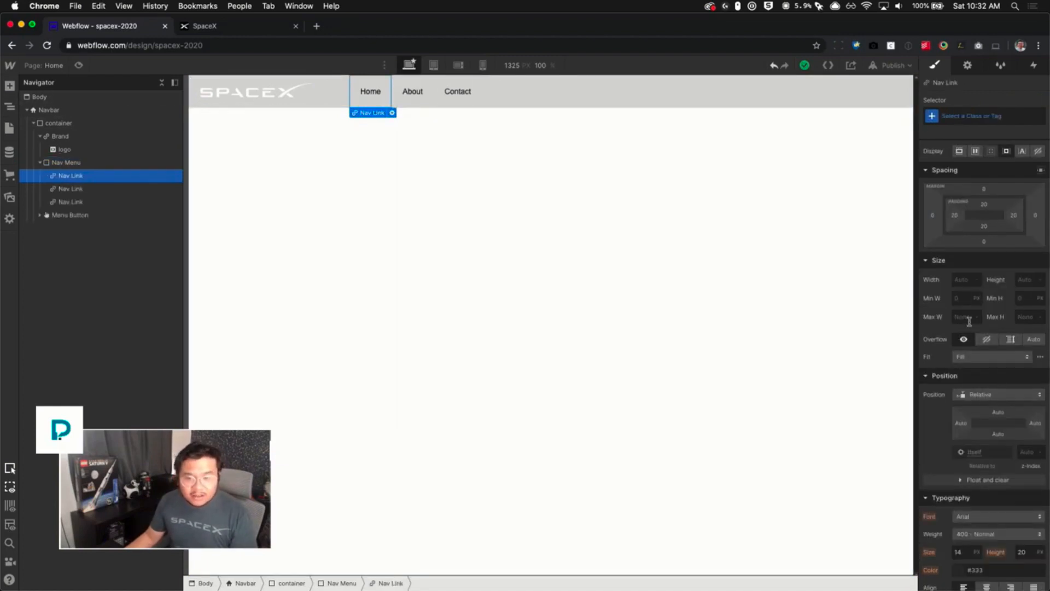
pyautogui.scroll(-2, 990, 526)
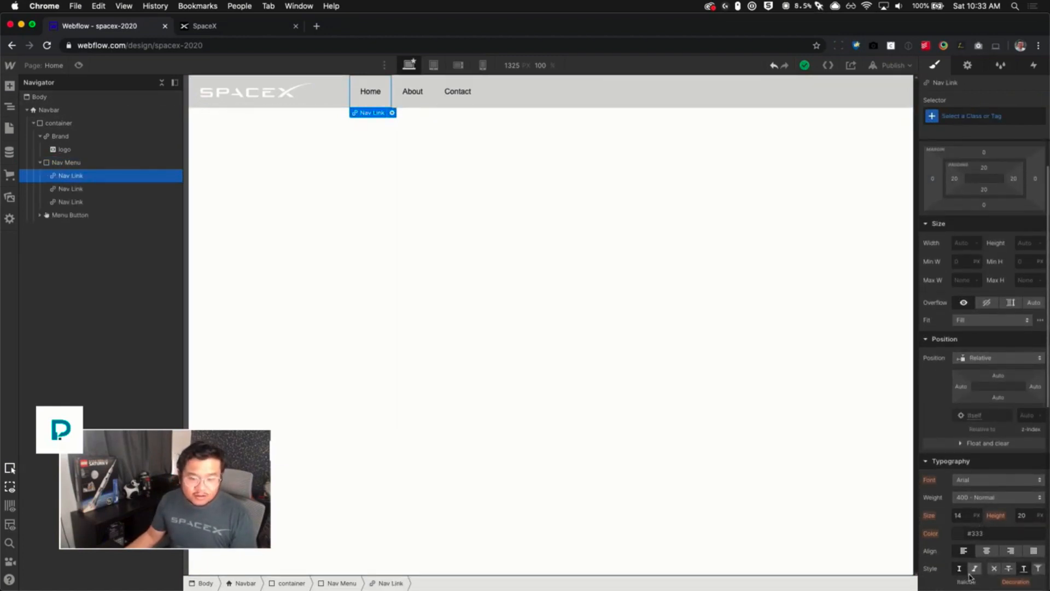
pyautogui.scroll(-2, 978, 546)
pyautogui.scroll(-4, 980, 554)
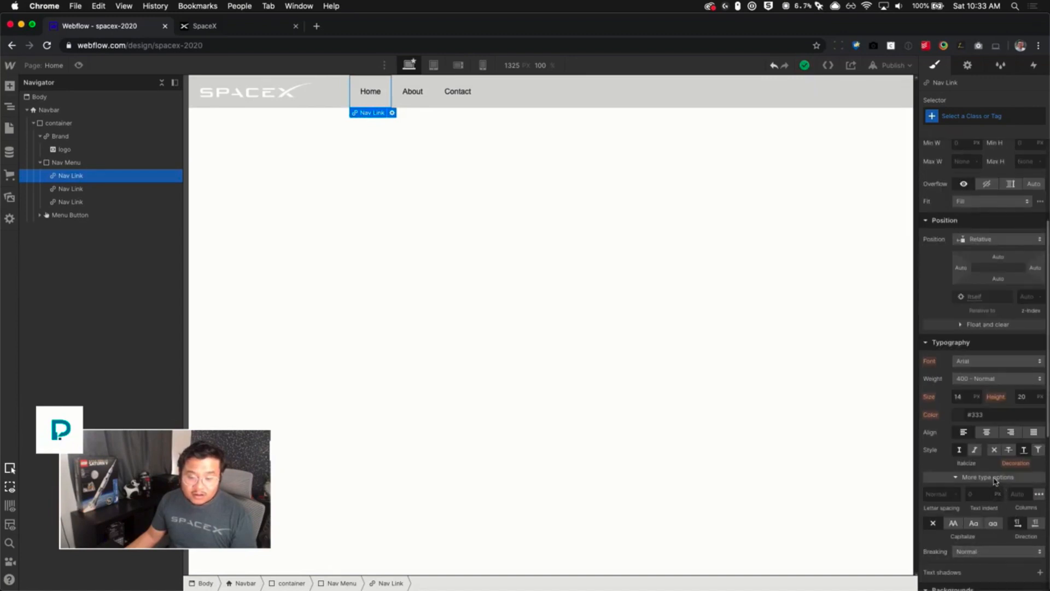
pyautogui.click(995, 477)
pyautogui.scroll(3, 1016, 492)
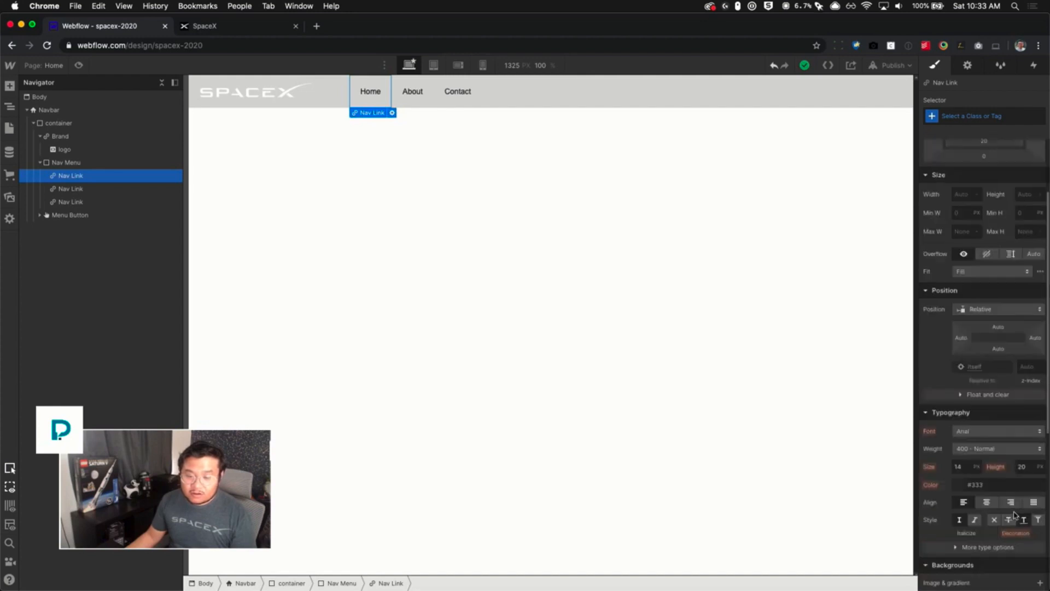
pyautogui.scroll(-8, 1014, 514)
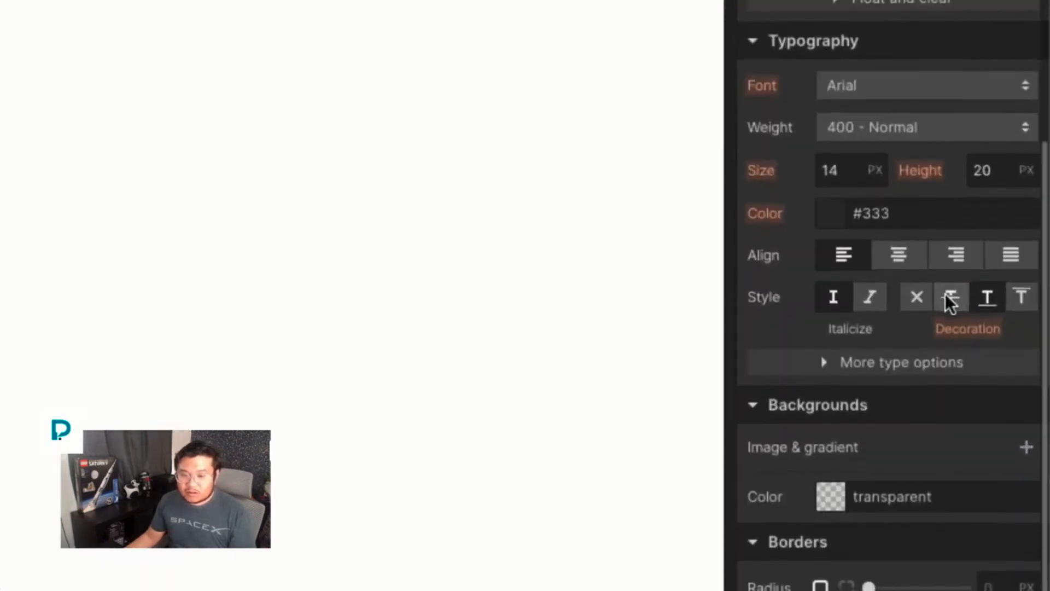
pyautogui.scroll(-2, 907, 298)
pyautogui.click(901, 293)
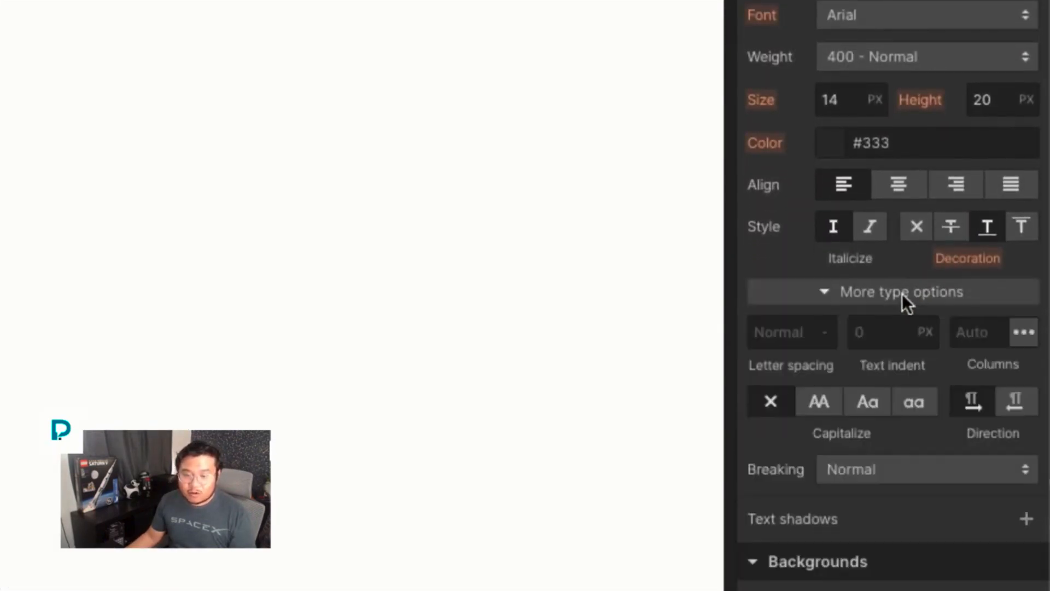
pyautogui.scroll(-3, 824, 298)
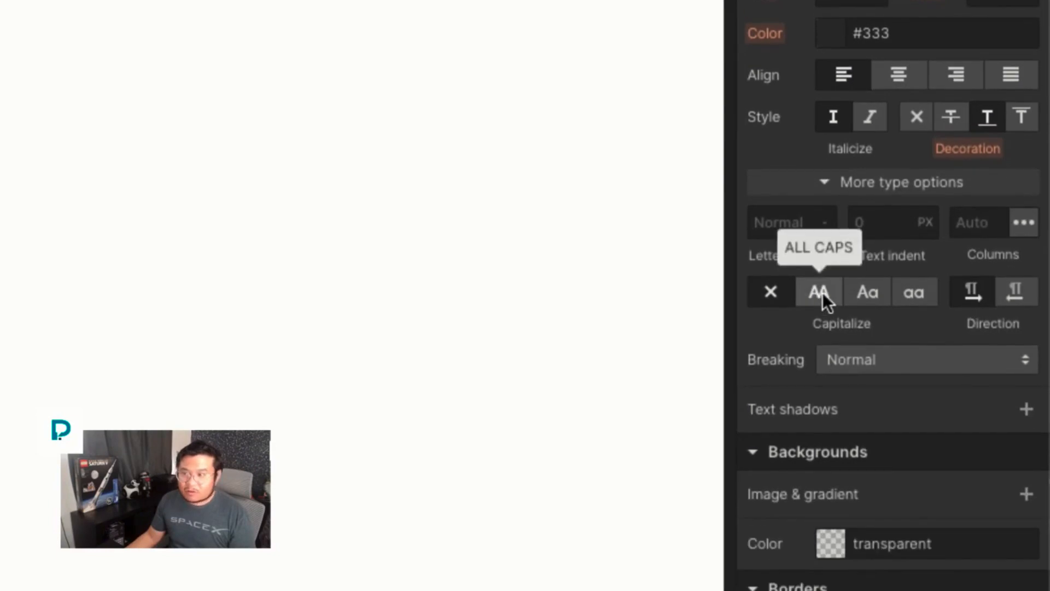
pyautogui.click(817, 292)
pyautogui.scroll(1, 818, 295)
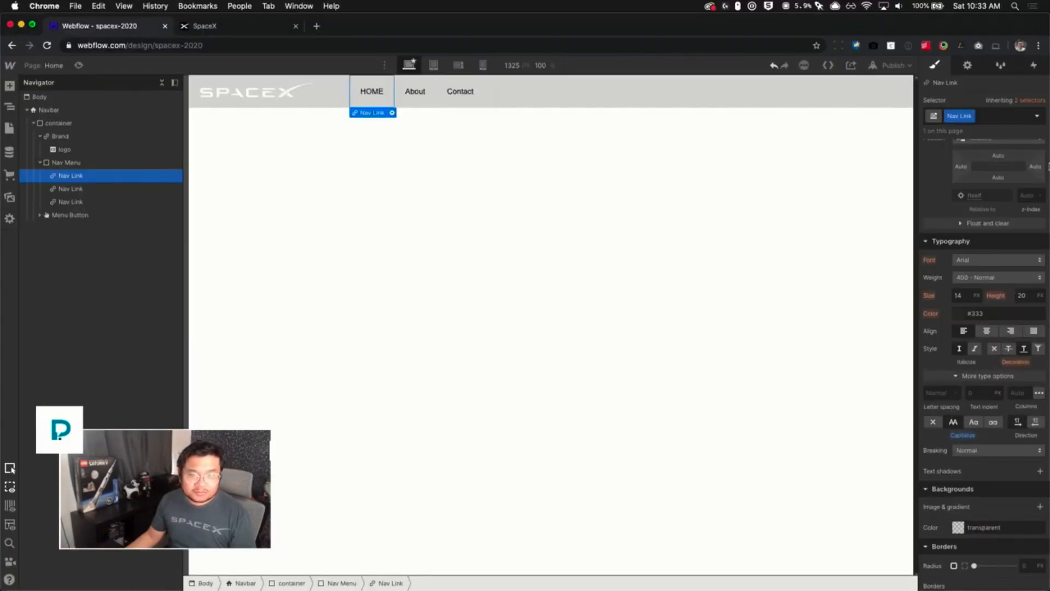
pyautogui.click(989, 314)
pyautogui.press('super+a')
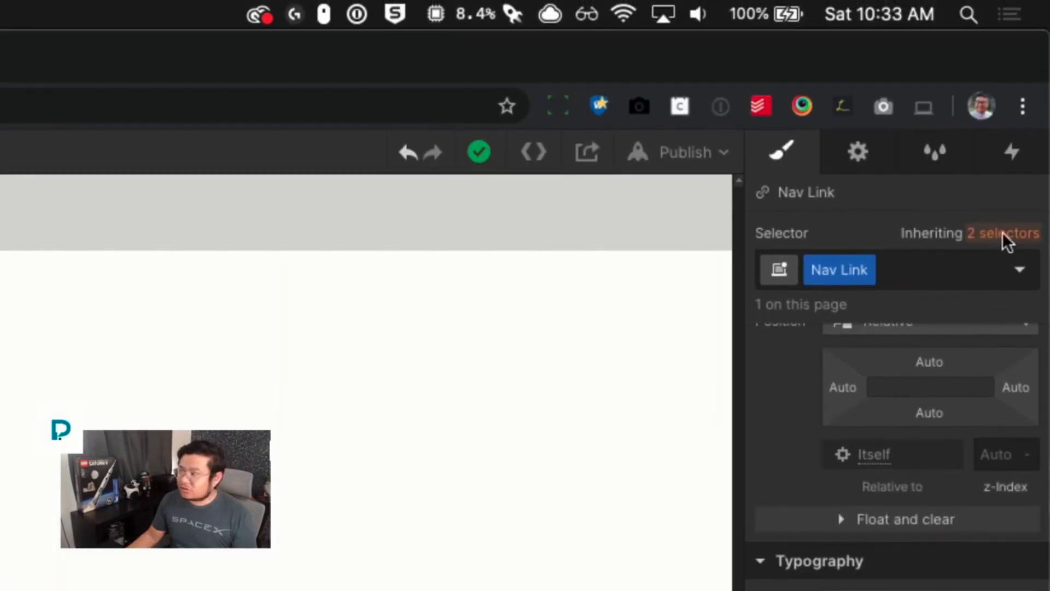
# - Set the inherited Body (All Pages) font to Open Sans, then return to the Nav Link selector
pyautogui.click(1002, 232)
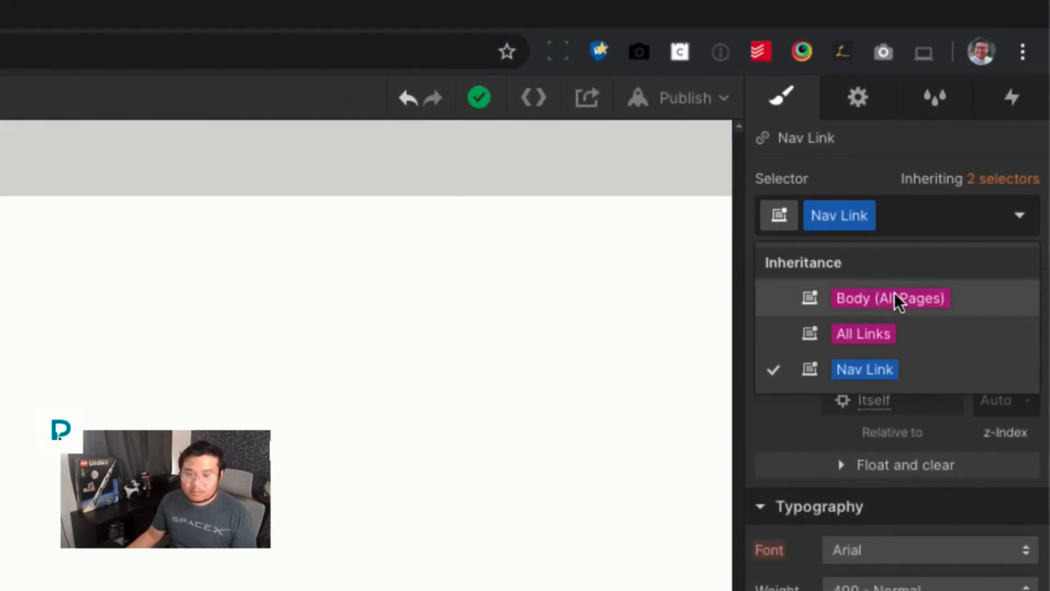
pyautogui.click(897, 300)
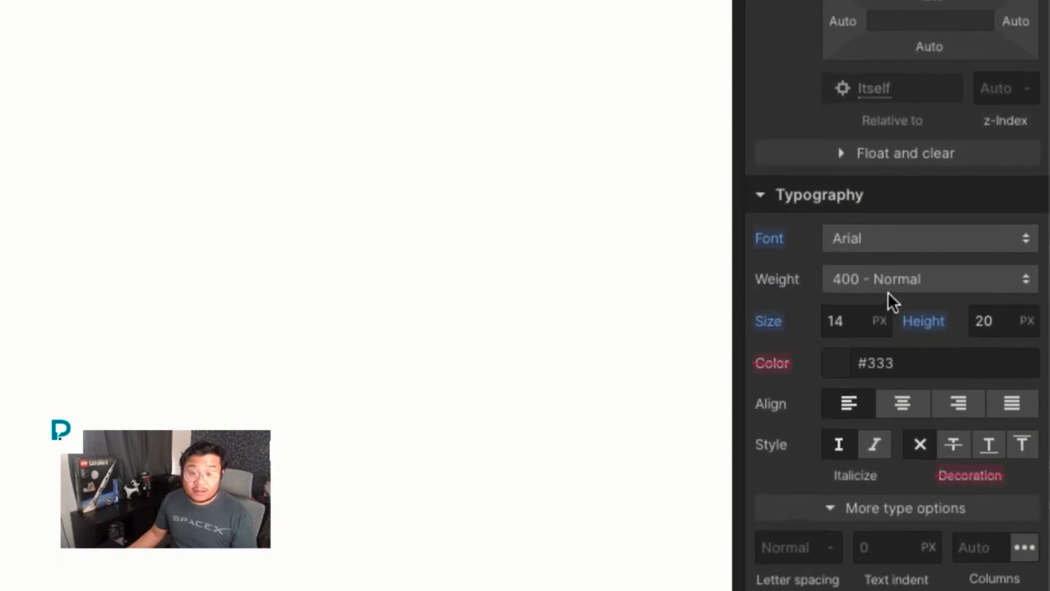
pyautogui.click(862, 248)
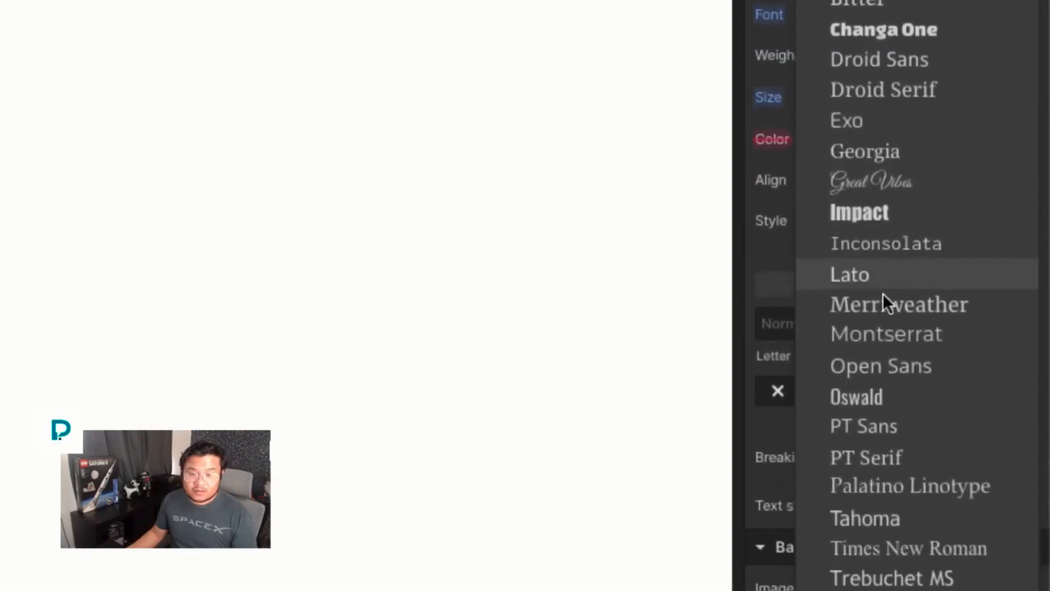
pyautogui.scroll(-2, 882, 300)
pyautogui.click(872, 294)
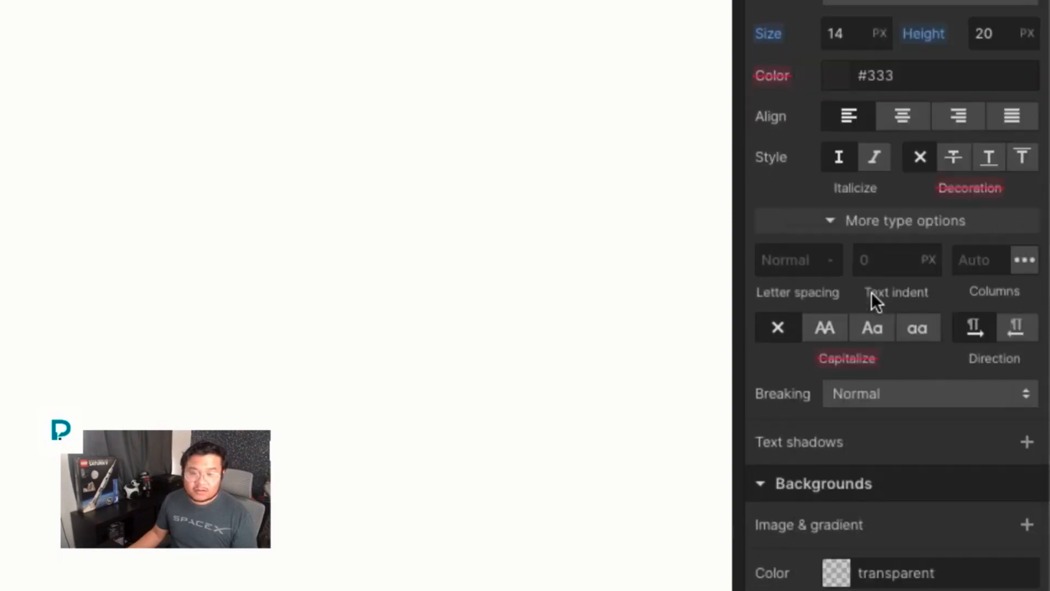
pyautogui.scroll(3, 873, 295)
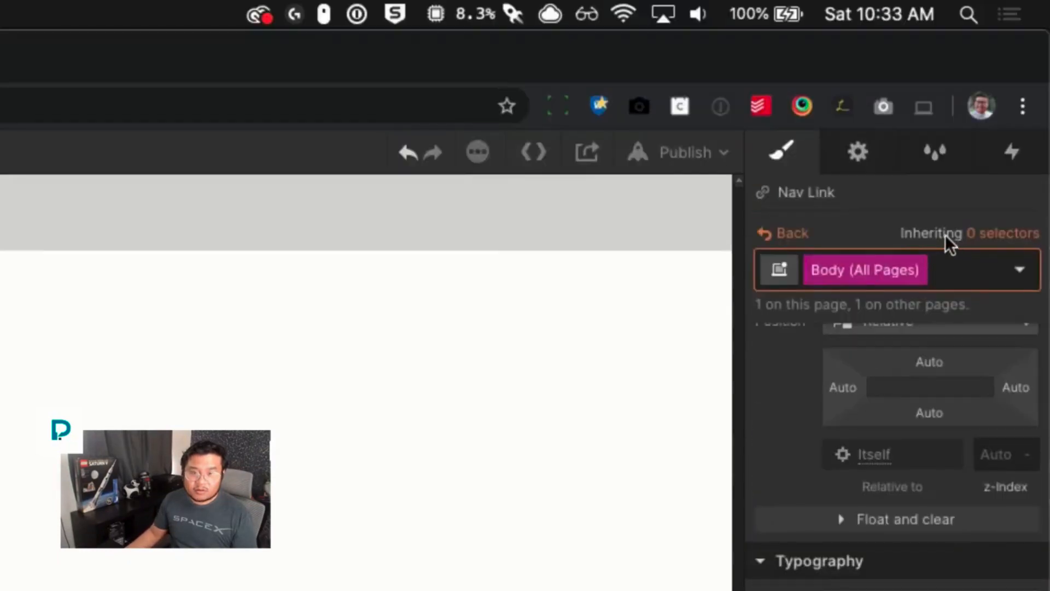
pyautogui.click(793, 235)
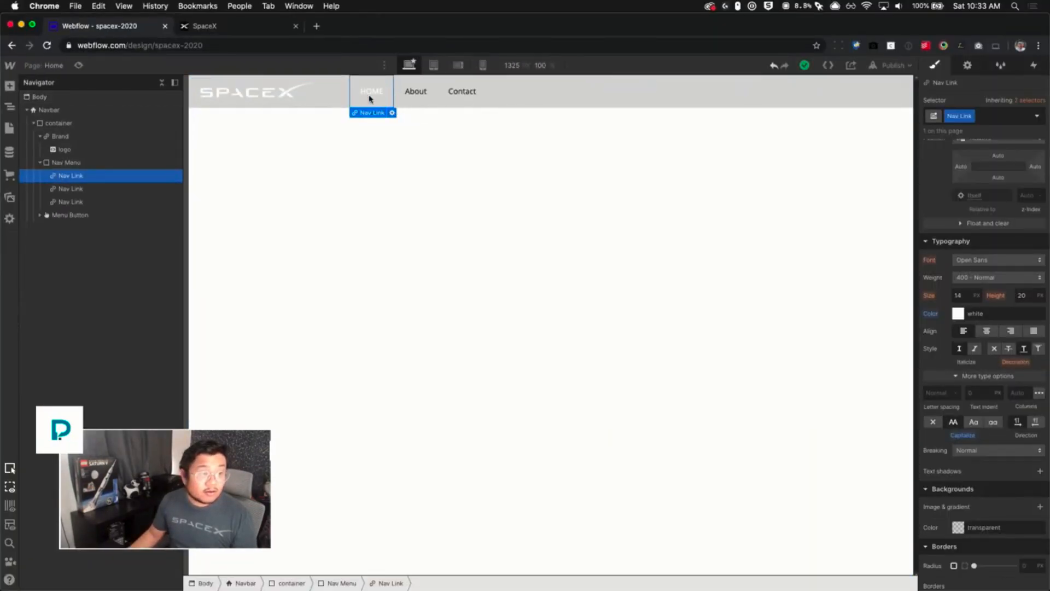
# - Set the Nav Link font size to 12 px
pyautogui.click(466, 96)
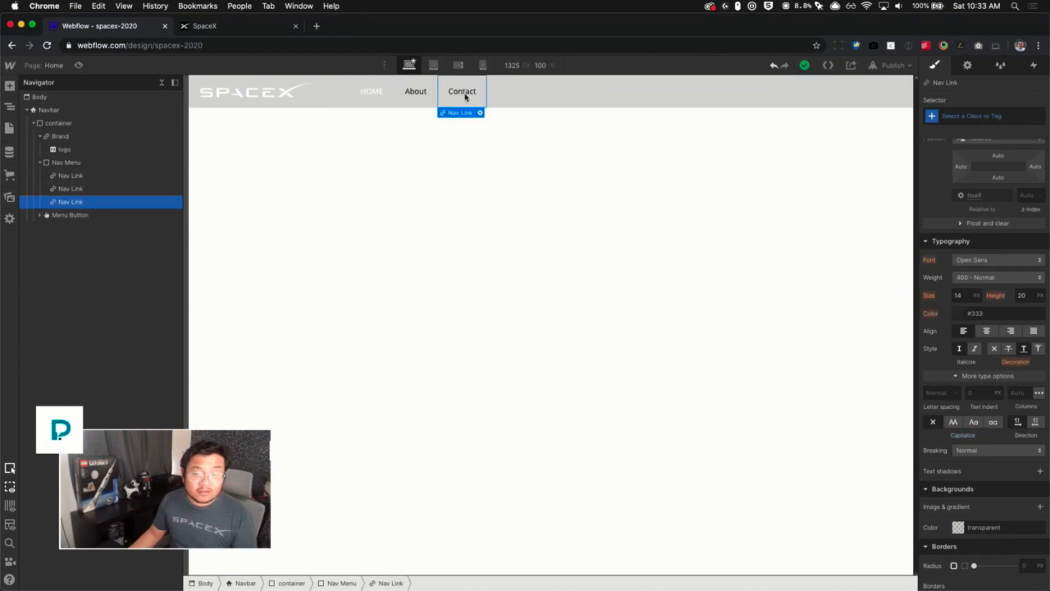
pyautogui.click(420, 93)
pyautogui.click(379, 96)
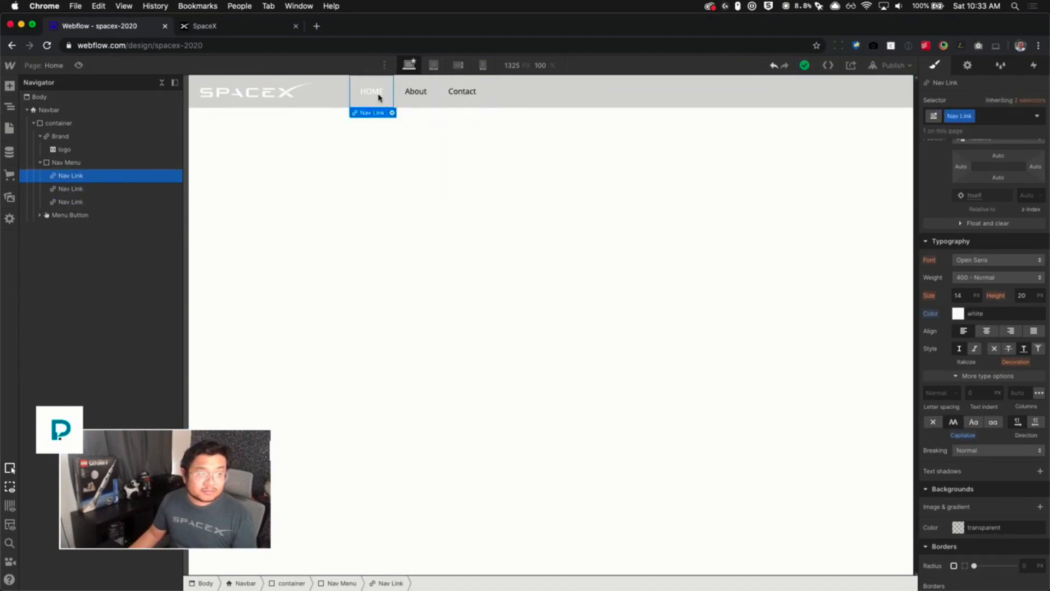
pyautogui.click(958, 295)
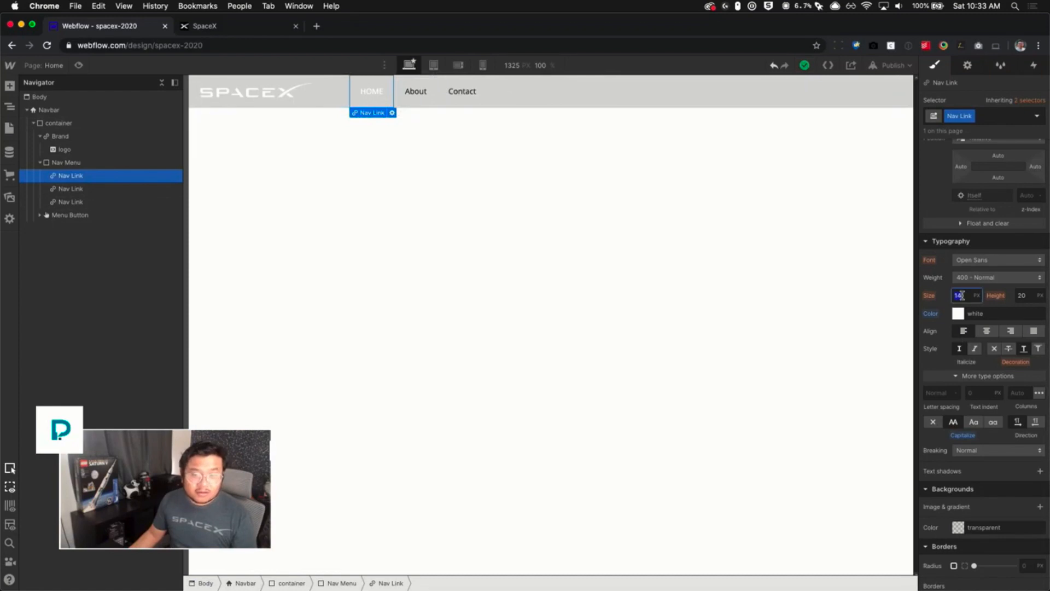
pyautogui.press('Down')
pyautogui.press('Down')
pyautogui.press('Down')
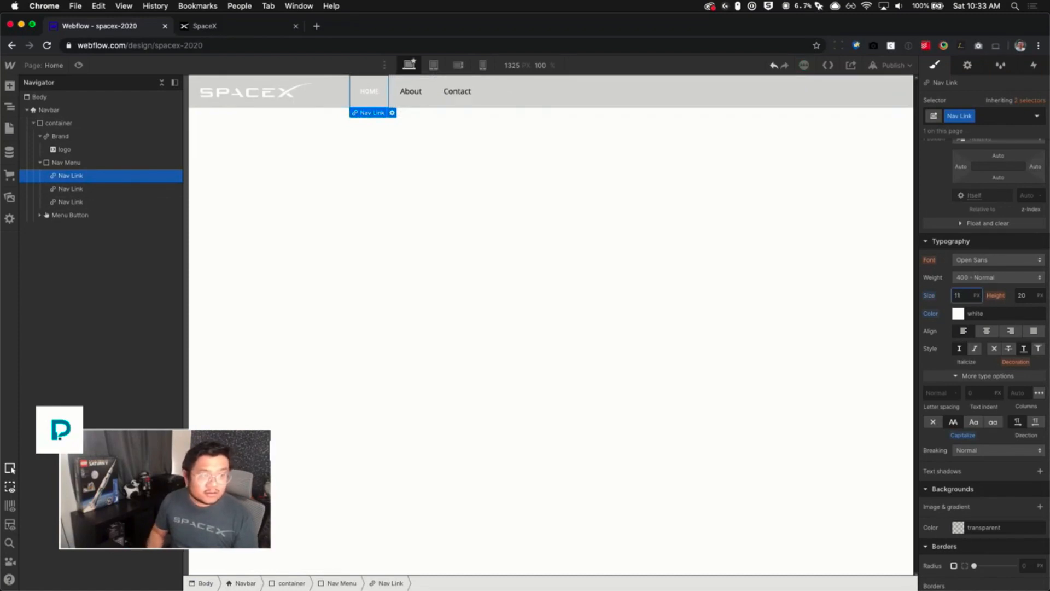
pyautogui.press('Up')
pyautogui.press('Tab')
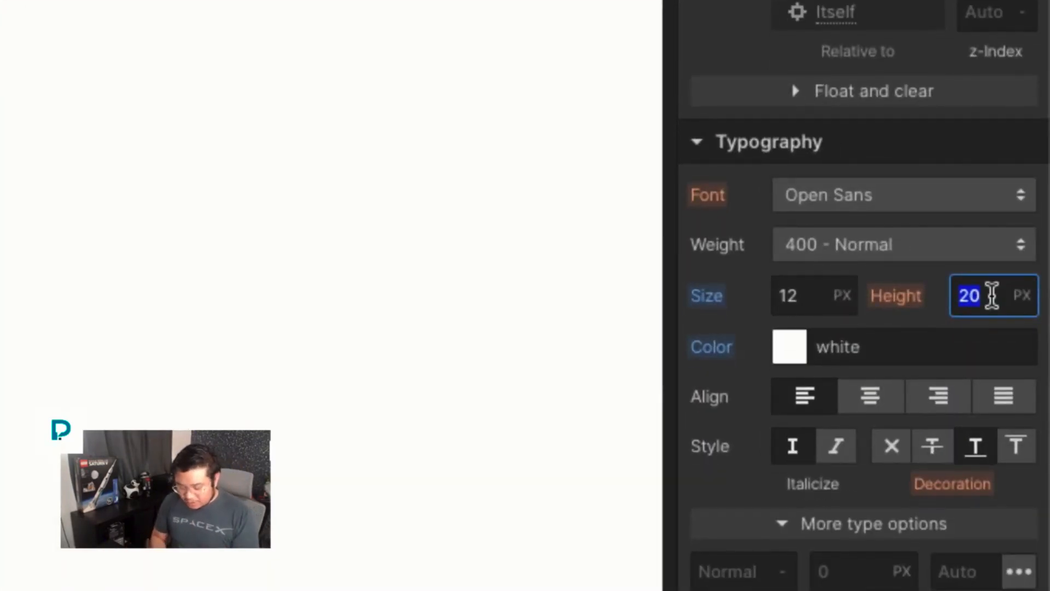
# - Set the Nav Link line height to 1.3
pyautogui.write('1.3-')
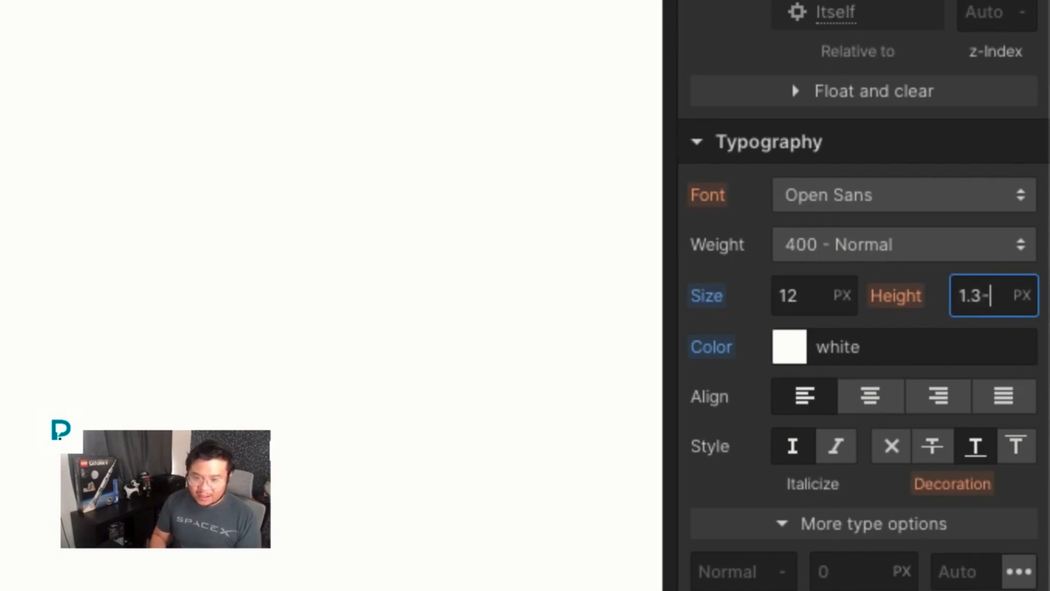
pyautogui.press('BackSpace')
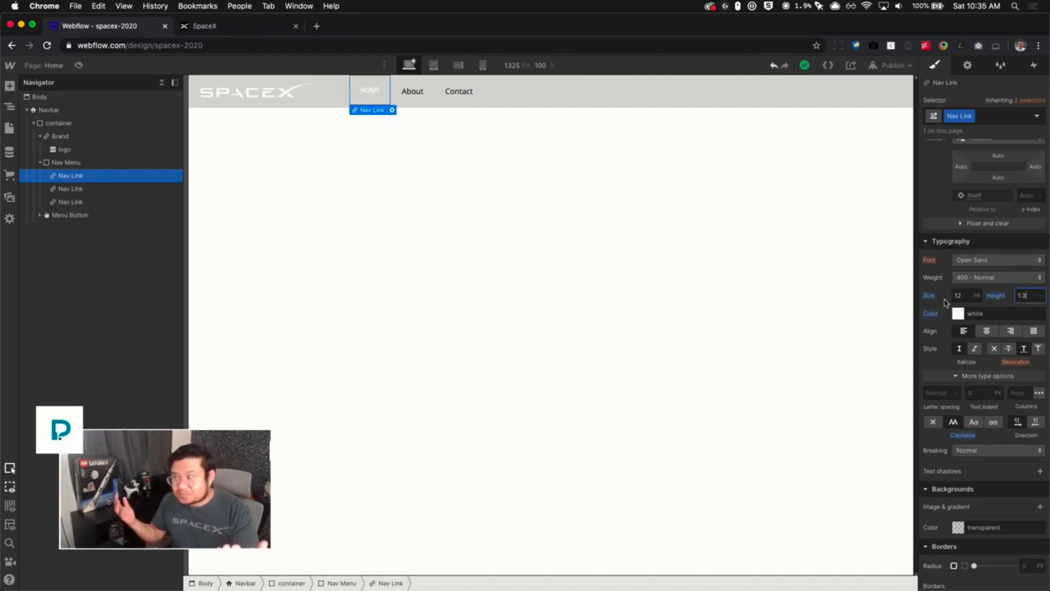
pyautogui.scroll(10, 962, 339)
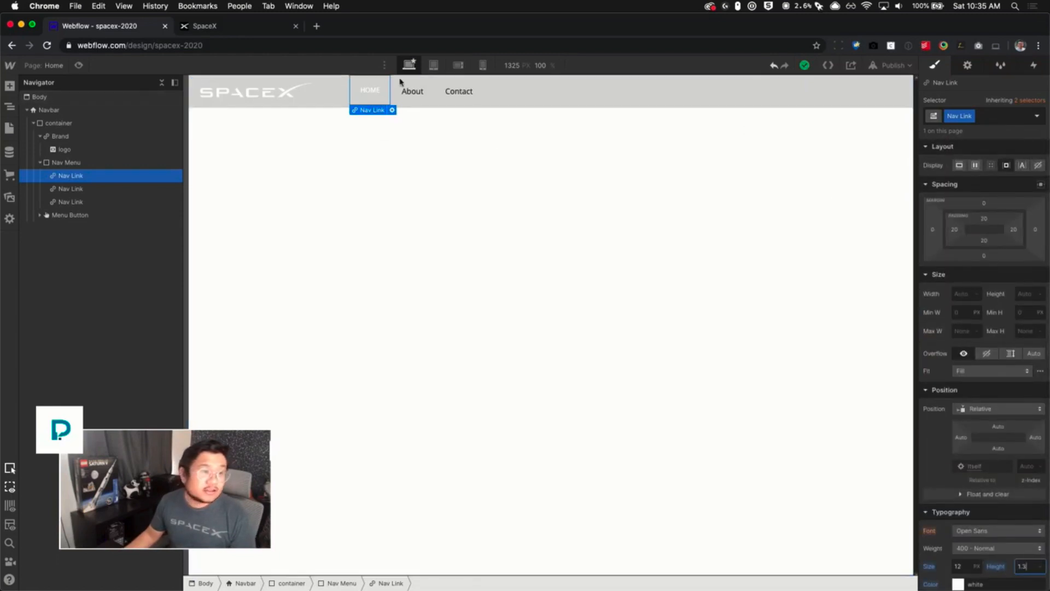
pyautogui.click(749, 151)
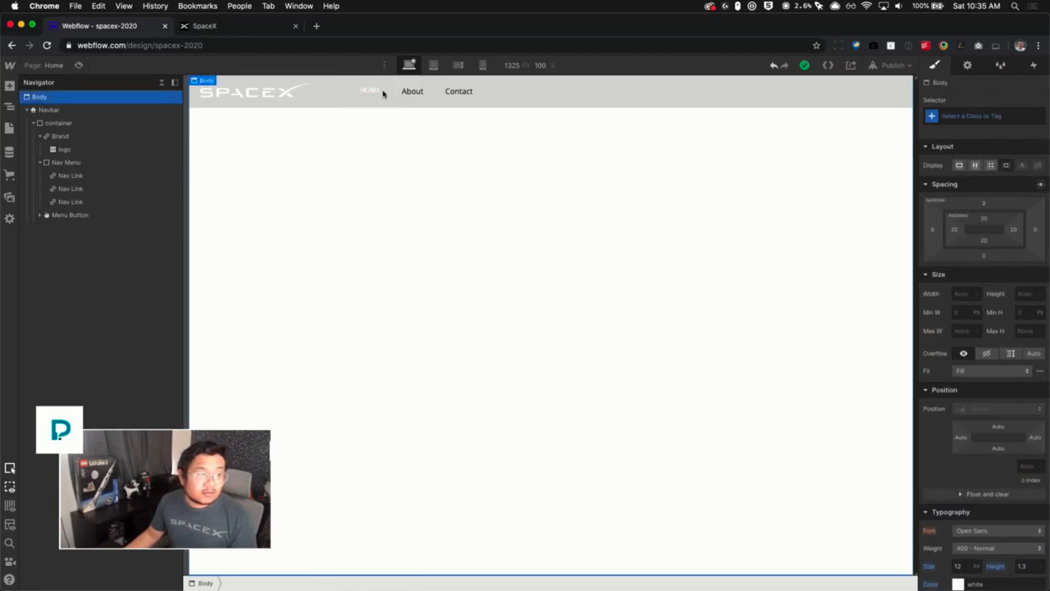
# - Apply the Nav Link class to the About and Contact links
pyautogui.click(378, 95)
pyautogui.click(328, 98)
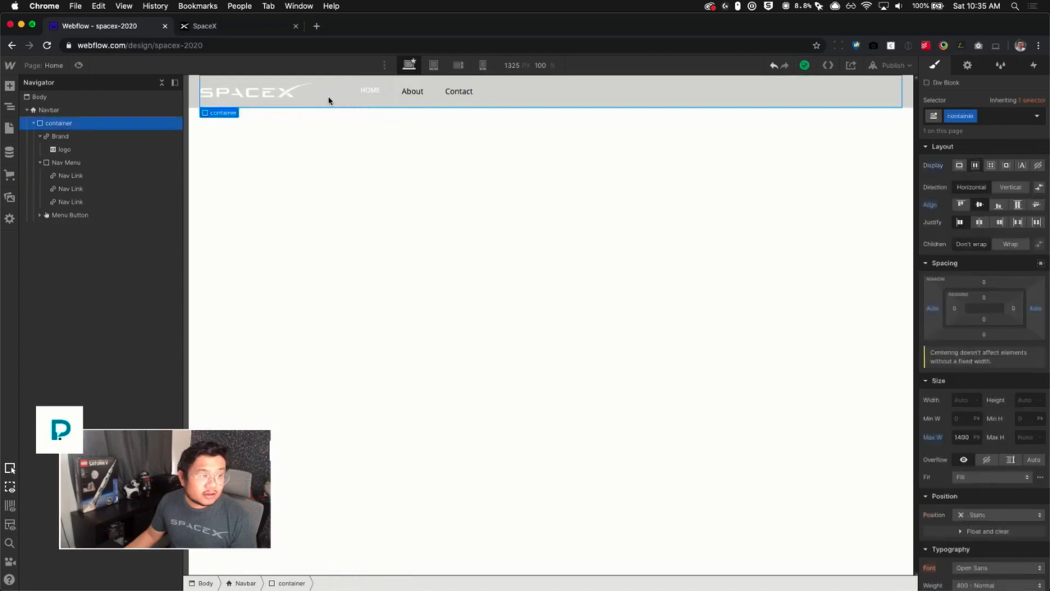
pyautogui.click(407, 96)
pyautogui.doubleClick(406, 97)
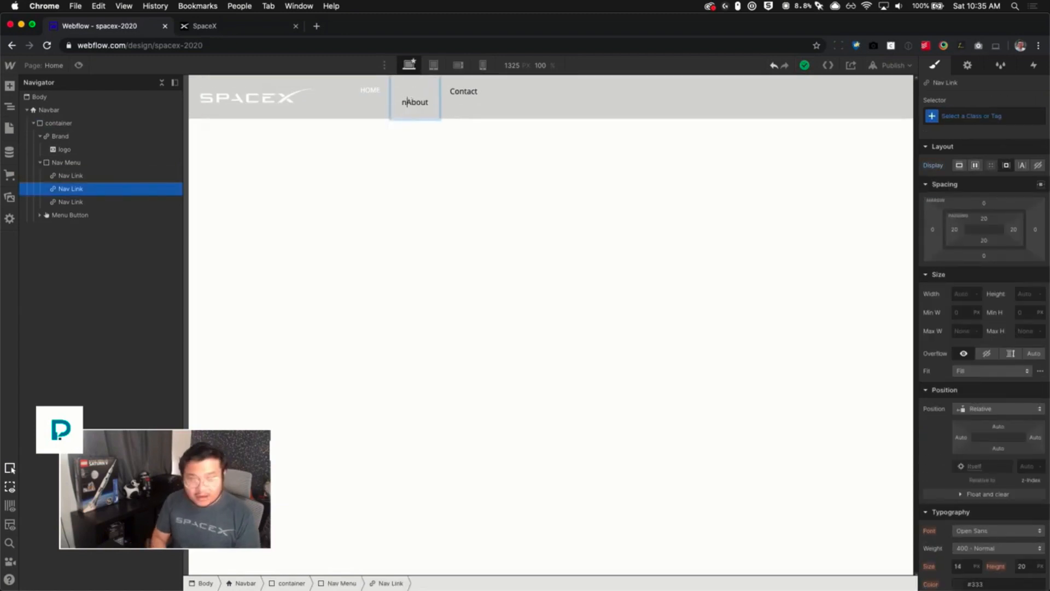
pyautogui.write('nav')
pyautogui.press('Escape')
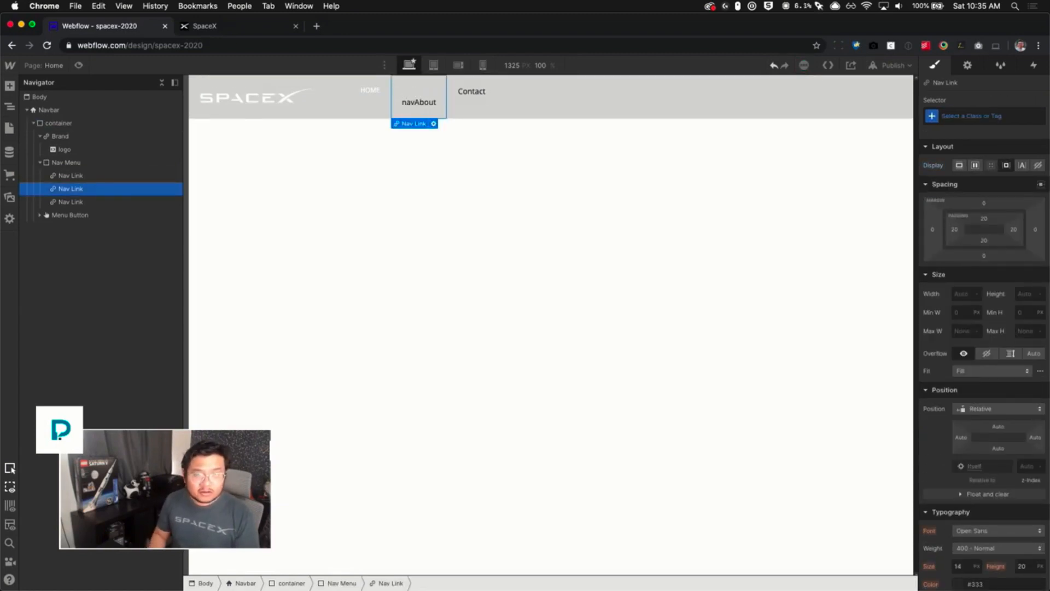
pyautogui.press('super+Return')
pyautogui.write('nav')
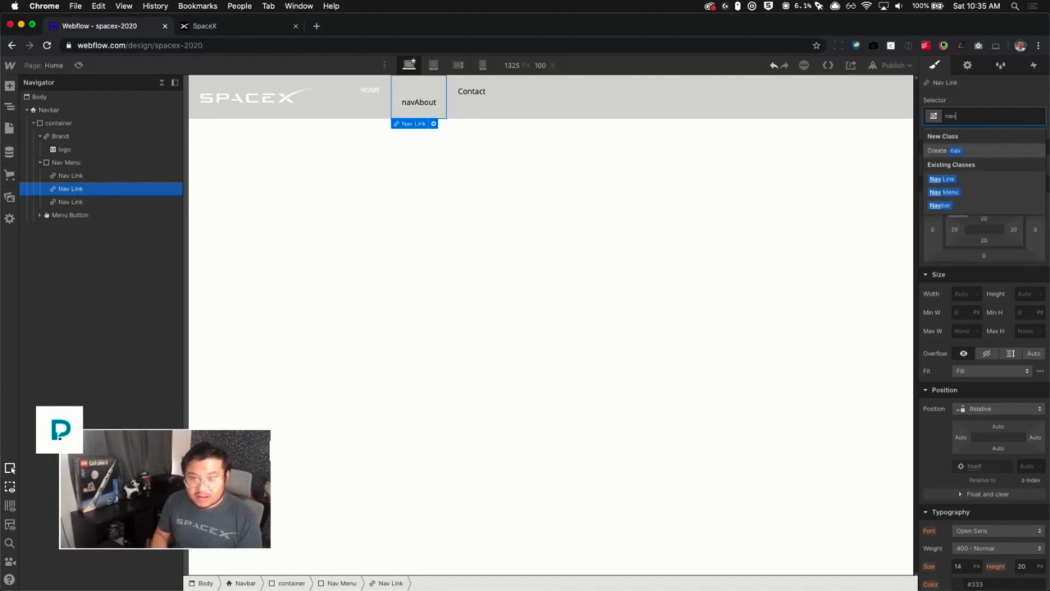
pyautogui.press('Down')
pyautogui.press('Return')
pyautogui.press('Right')
pyautogui.press('super+Return')
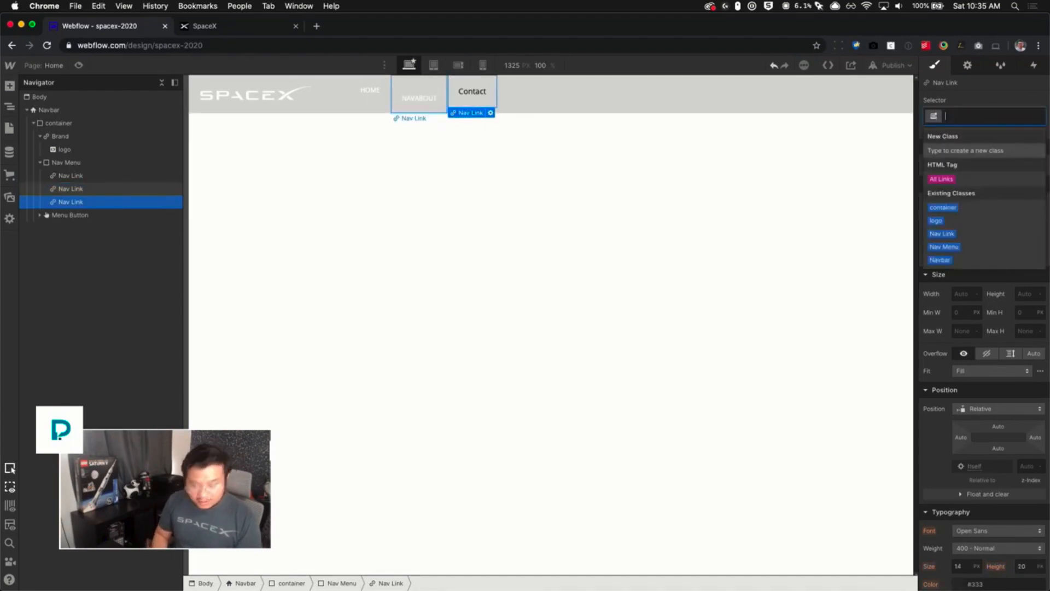
pyautogui.write('nav')
pyautogui.press('Down')
pyautogui.press('Return')
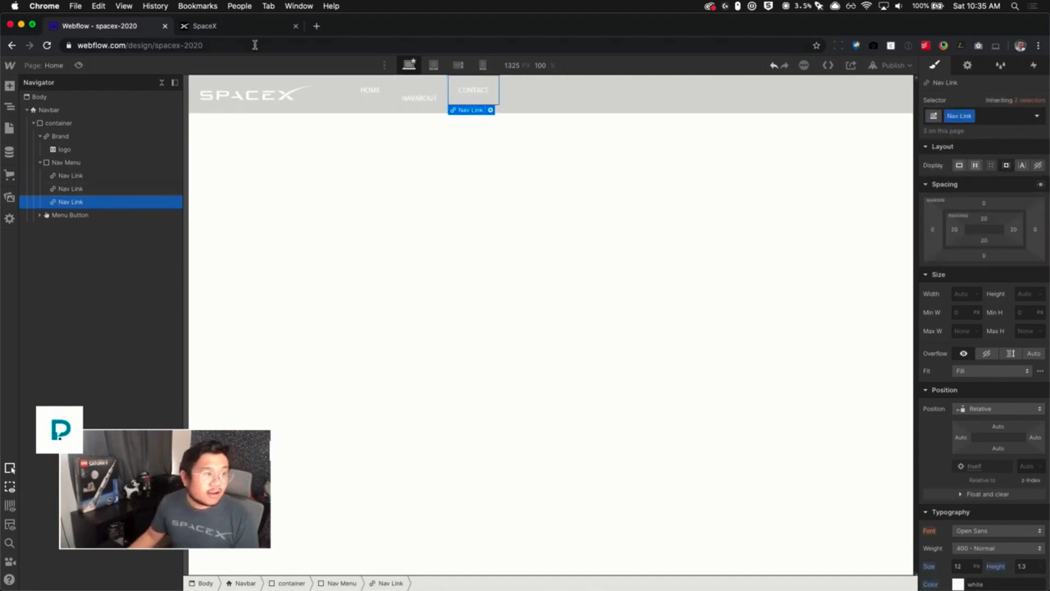
# - Rename the first navigation link to FALCON 9, matching the live SpaceX menu
pyautogui.click(223, 26)
pyautogui.click(268, 138)
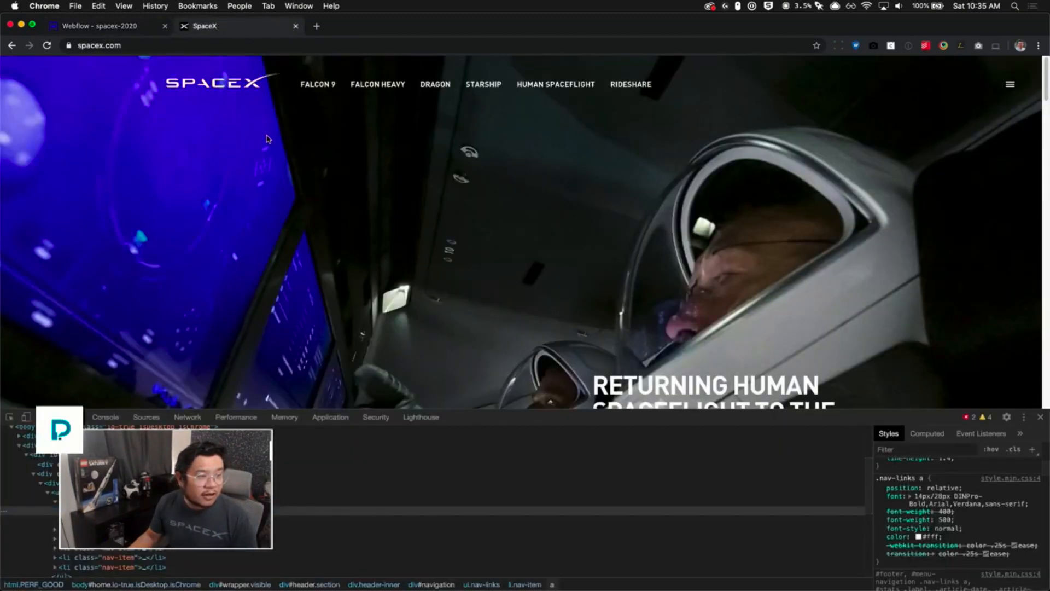
pyautogui.click(94, 26)
pyautogui.click(369, 90)
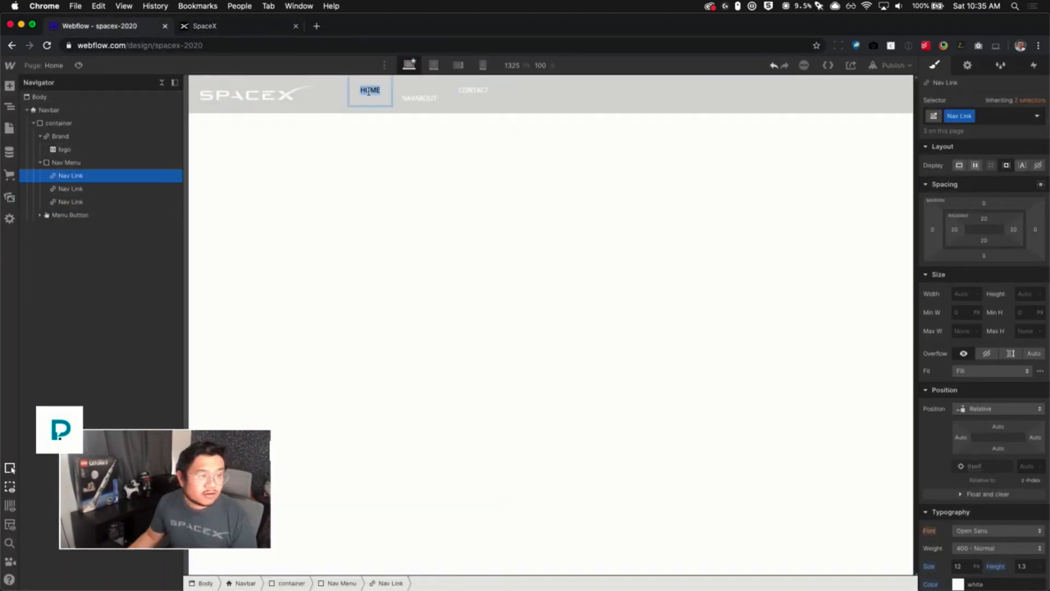
pyautogui.doubleClick(369, 90)
pyautogui.write('FALC')
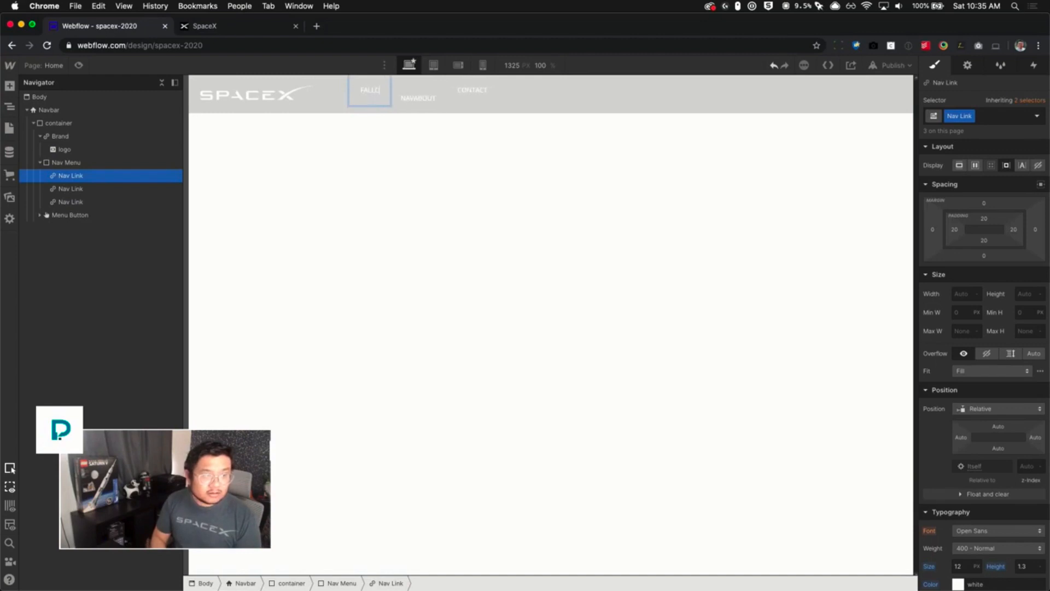
pyautogui.write('ON 9')
pyautogui.press('Escape')
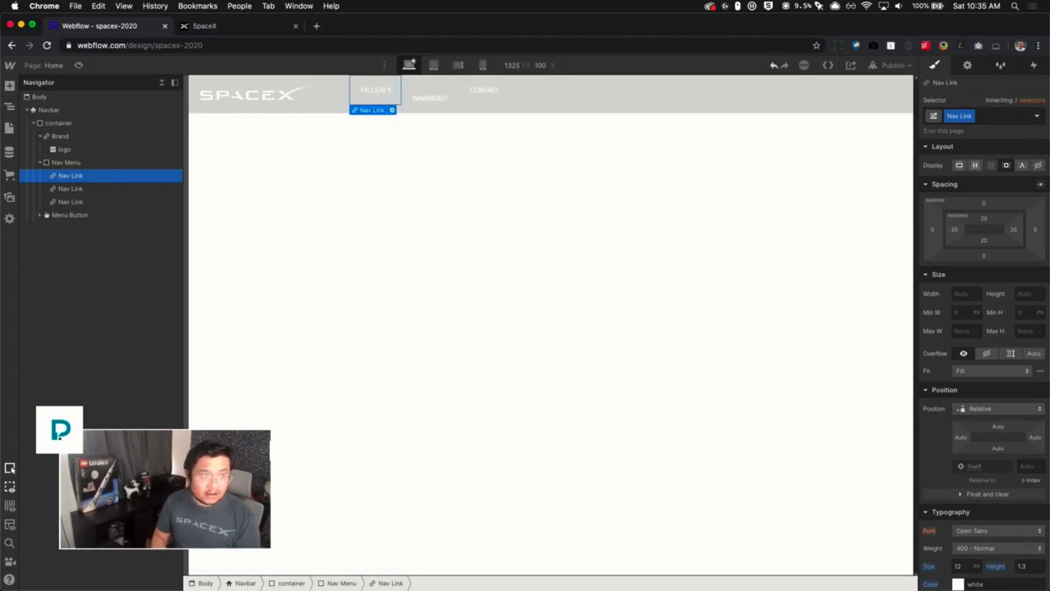
# - Rename the second and third navigation links to FALCON HEAVY and DRAGON
pyautogui.press('Right')
pyautogui.press('Return')
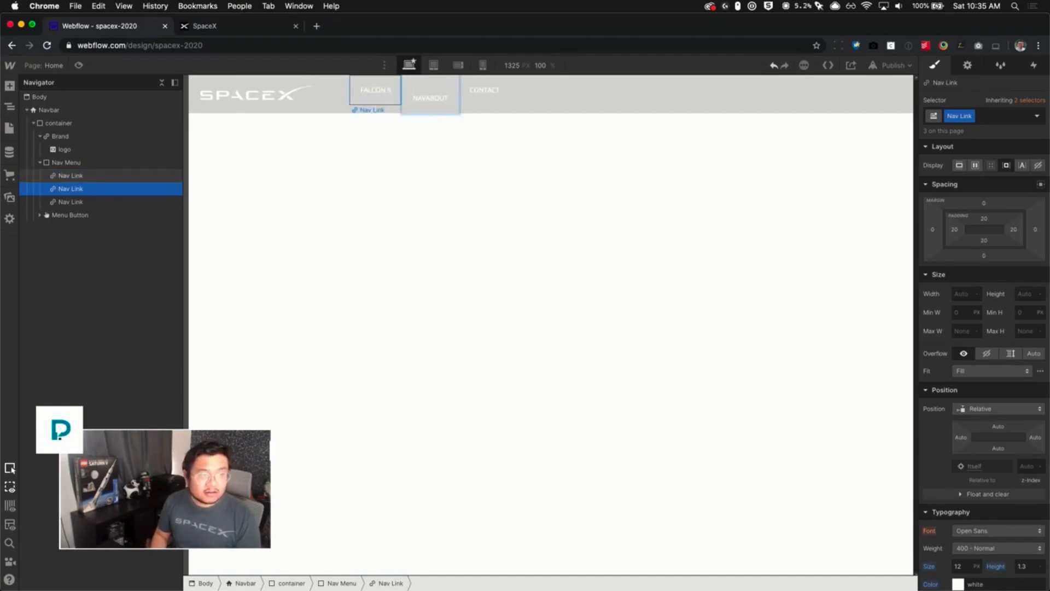
pyautogui.press('super+a')
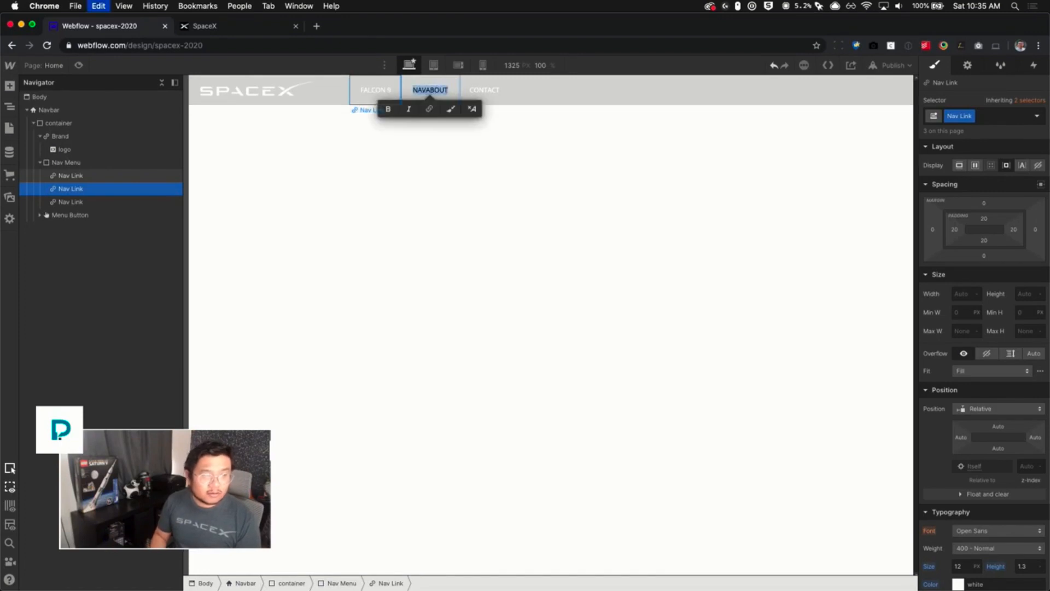
pyautogui.press('BackSpace')
pyautogui.write('FALCON HEAVY')
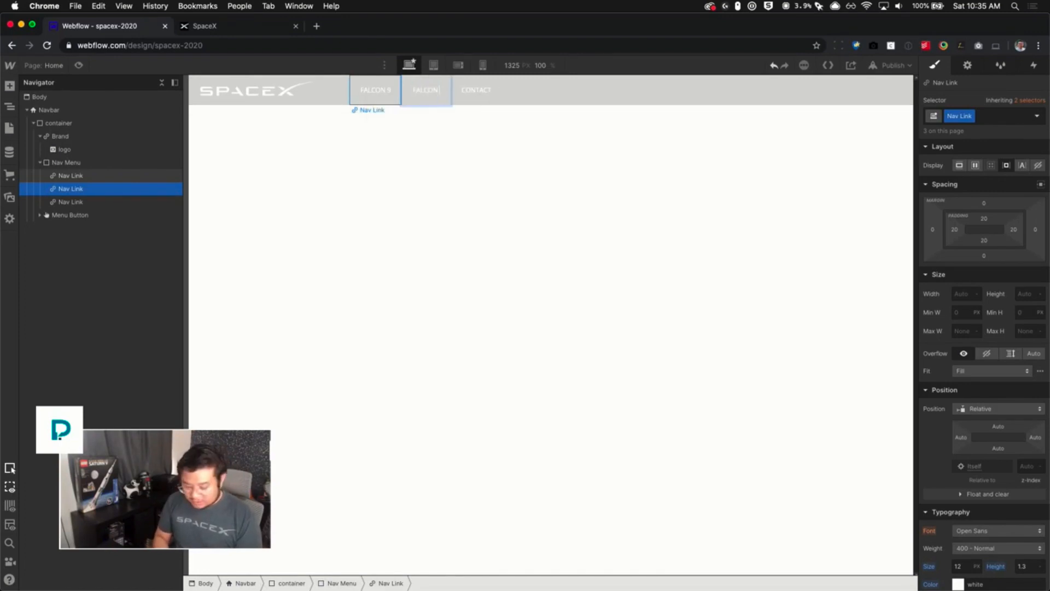
pyautogui.press('Escape')
pyautogui.press('Down')
pyautogui.press('super+Return')
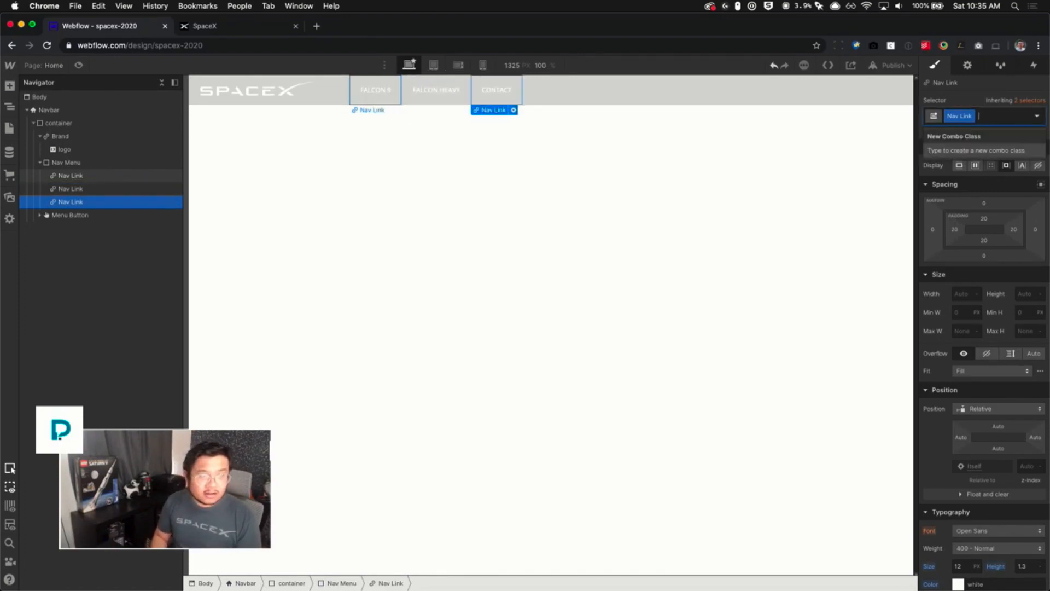
pyautogui.press('super+a')
pyautogui.press('Escape')
pyautogui.press('Return')
pyautogui.press('super+a')
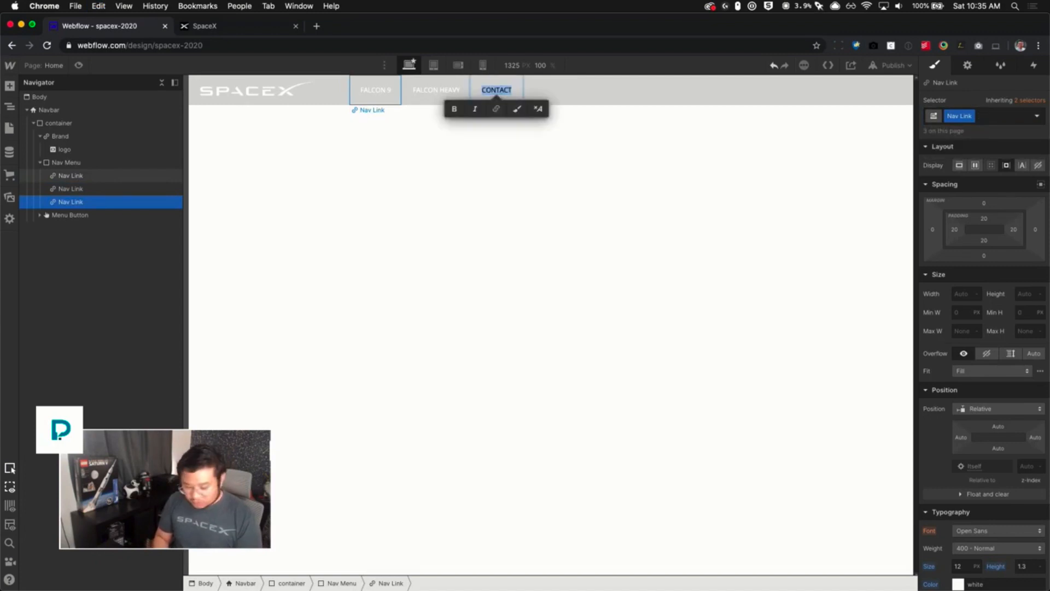
pyautogui.write('DRAGON')
pyautogui.press('Escape')
# - Copy the DRAGON link and paste three more copies of it into the nav menu
pyautogui.press('super+c')
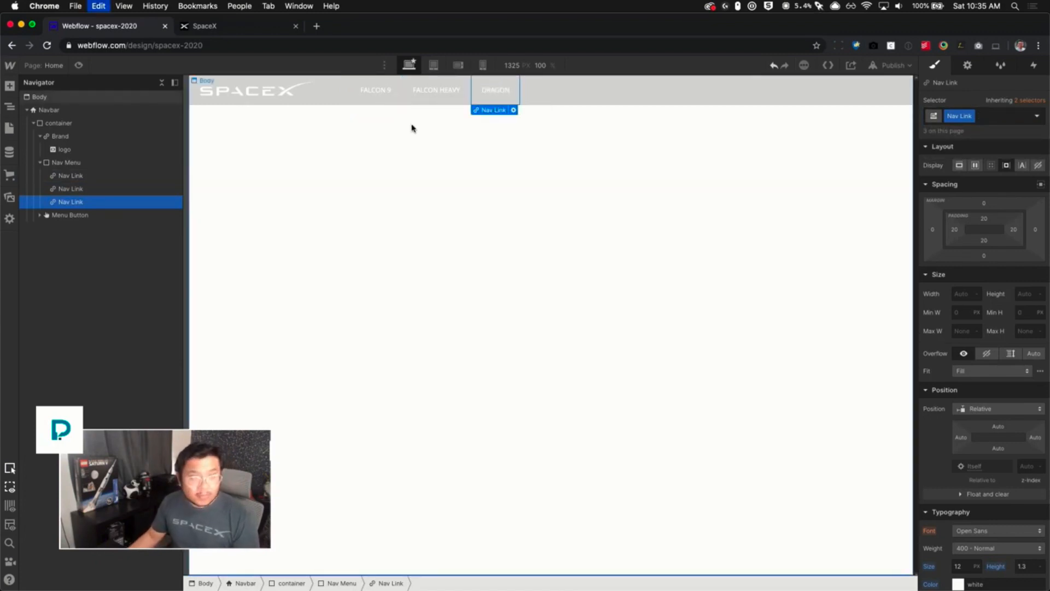
pyautogui.press('super+v')
pyautogui.press('super+v')
pyautogui.press('super+v')
pyautogui.press('super+v')
# - Rename the fourth navigation link to STARSHIP after checking the live site's menu
pyautogui.click(232, 30)
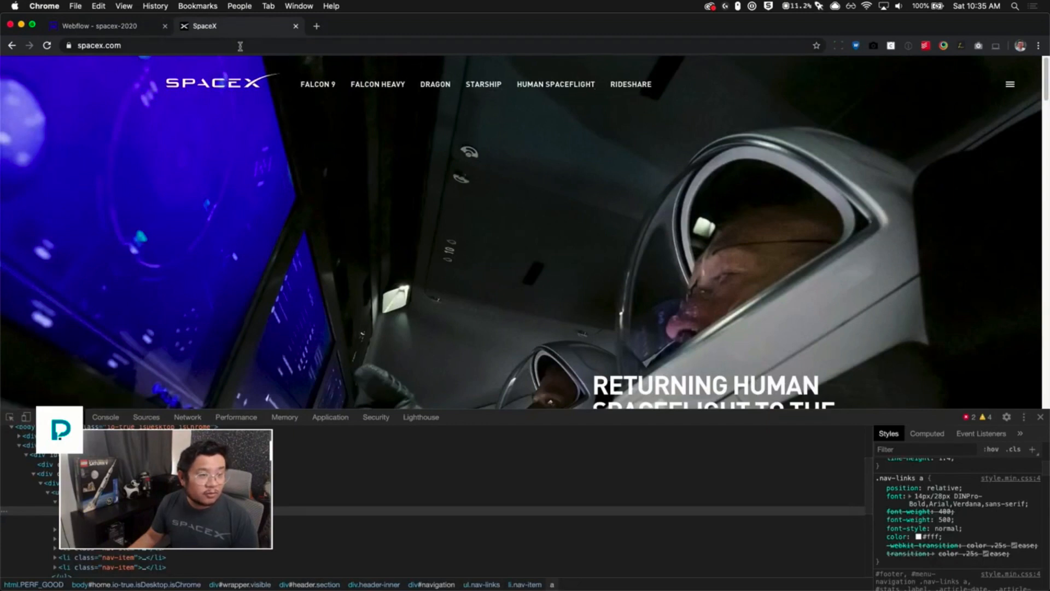
pyautogui.click(145, 31)
pyautogui.click(539, 97)
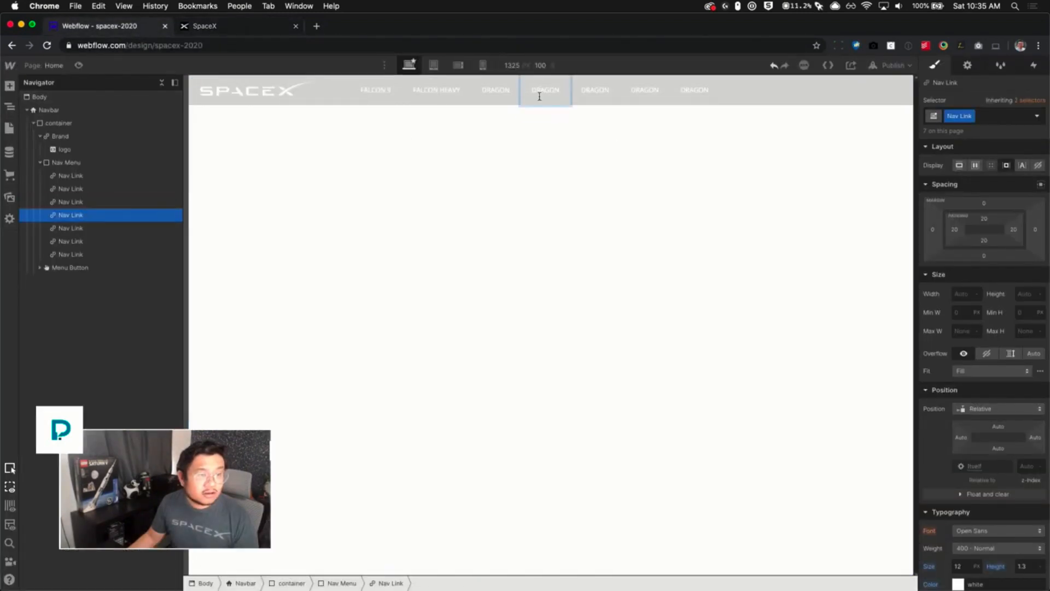
pyautogui.doubleClick(539, 96)
pyautogui.write('STAR')
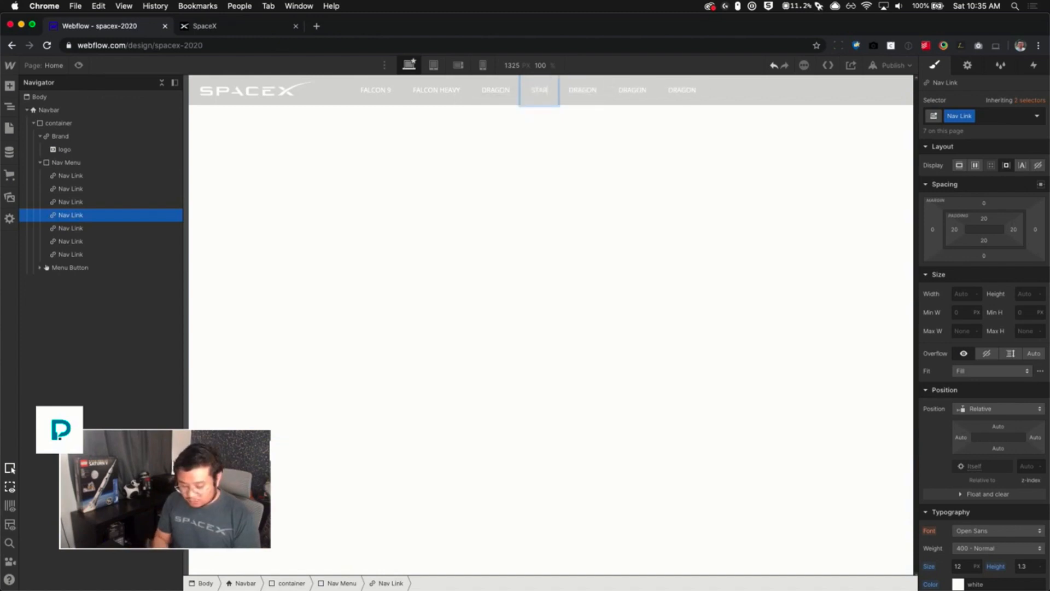
pyautogui.write('SHIP')
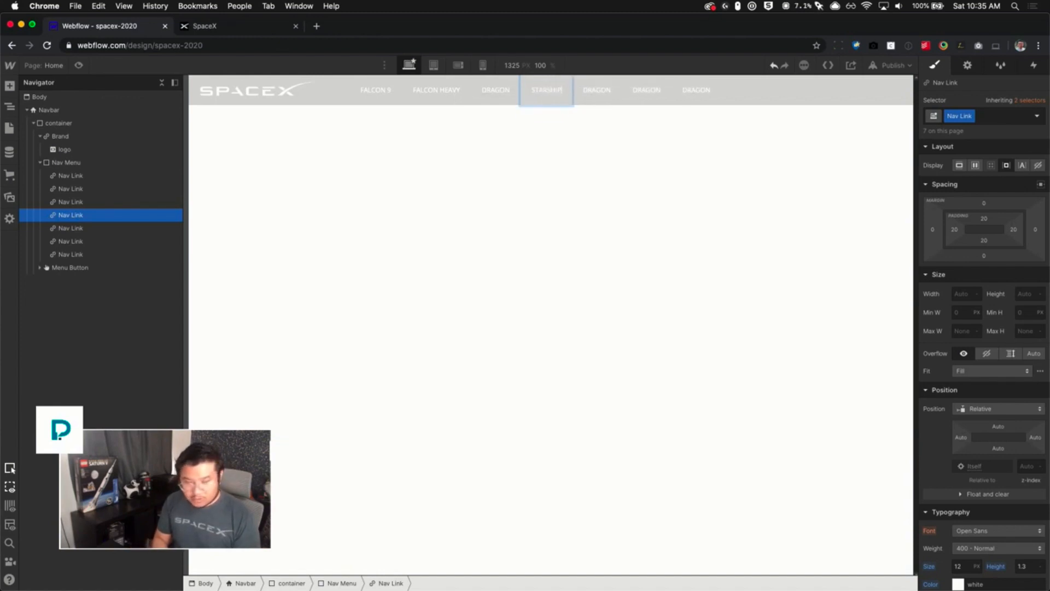
pyautogui.press('Escape')
# - Rename the fifth navigation link to HUMAN SPACEFLIGHT
pyautogui.press('Right')
pyautogui.press('Return')
pyautogui.press('cmd+a')
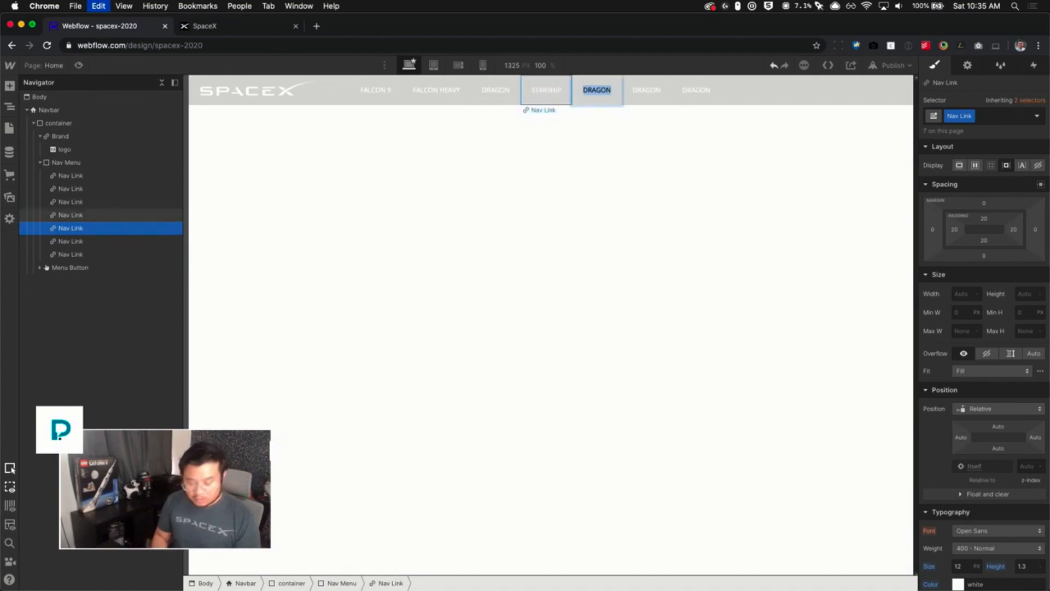
pyautogui.write('HUMAN SPAC')
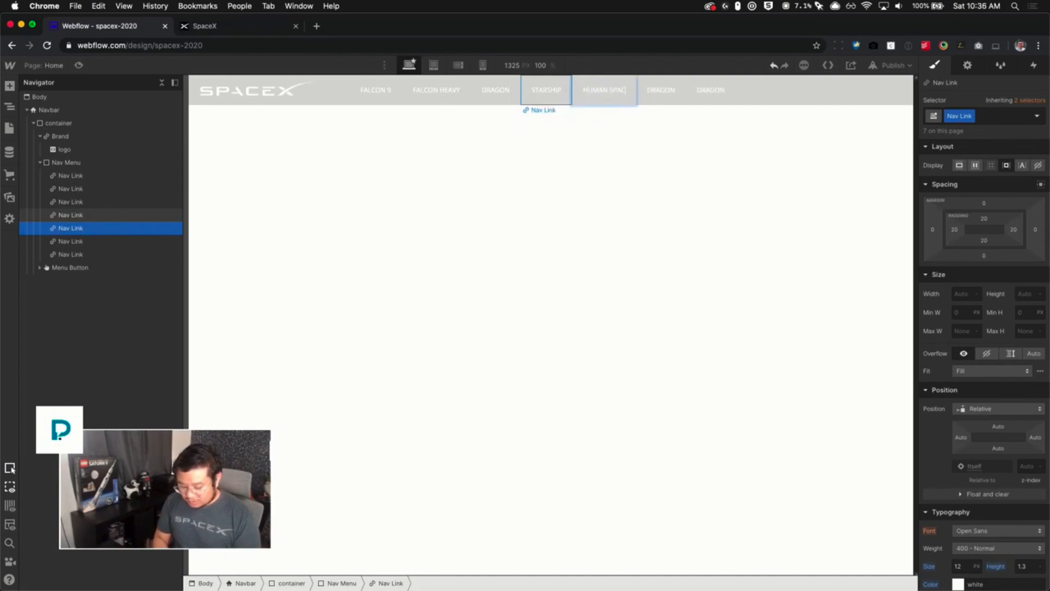
pyautogui.write('EFLIGHT')
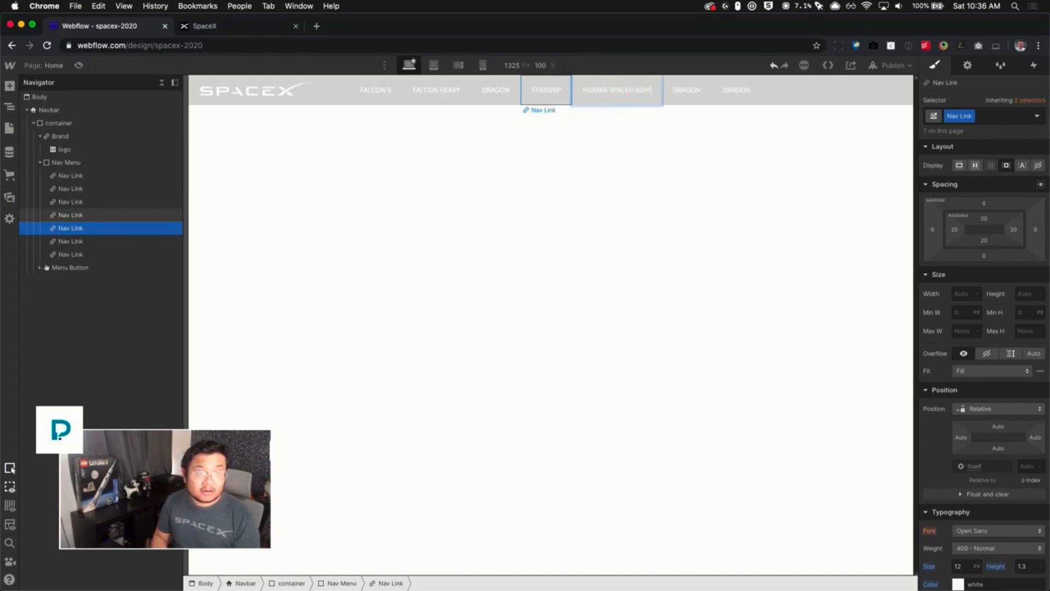
pyautogui.press('Escape')
# - Rename the sixth navigation link to RIDESHARE and delete the leftover seventh link
pyautogui.press('Right')
pyautogui.press('Return')
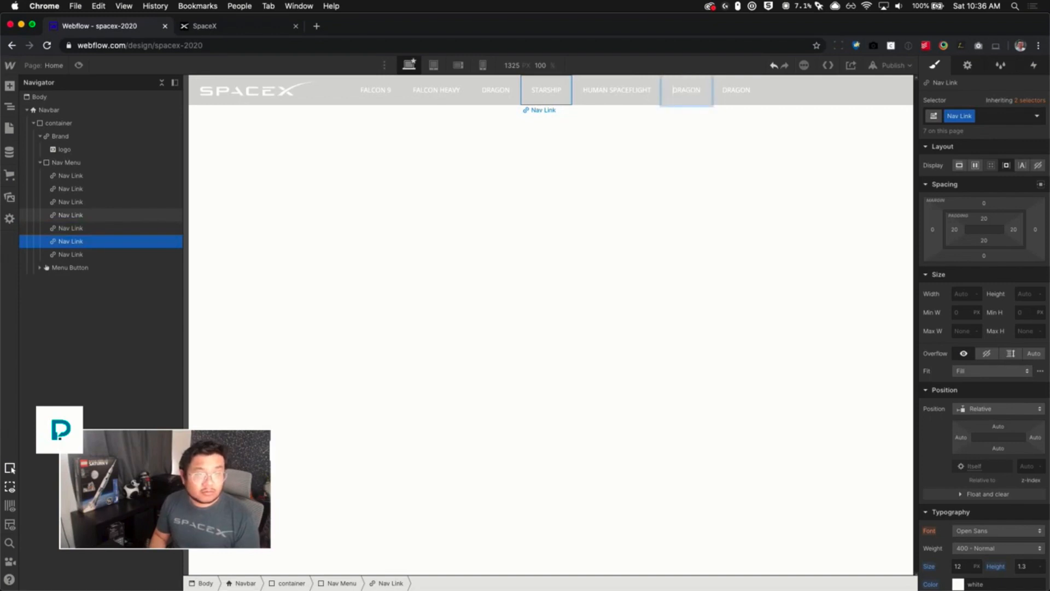
pyautogui.press('super+a')
pyautogui.write('RIDESHARE')
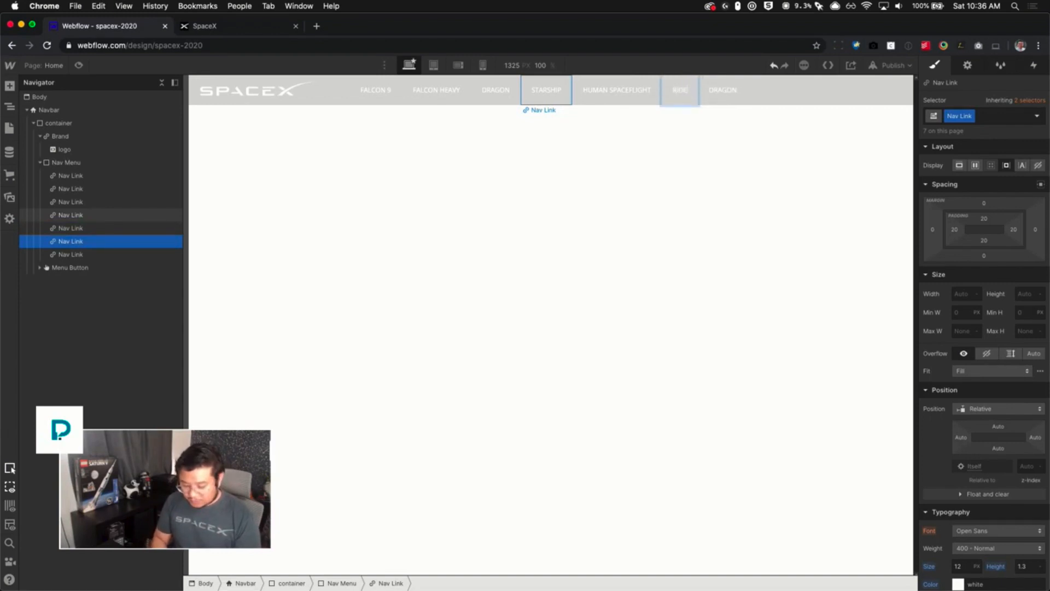
pyautogui.press('Escape')
pyautogui.press('Right')
pyautogui.press('Delete')
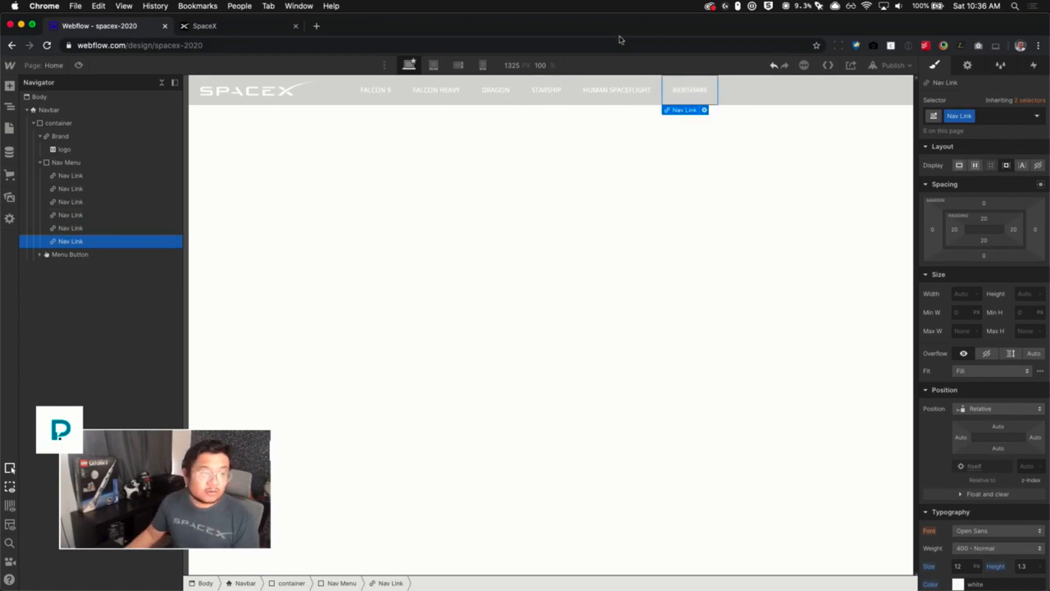
# - Set the Nav Link left and right padding to 10 px
pyautogui.click(596, 180)
pyautogui.click(243, 27)
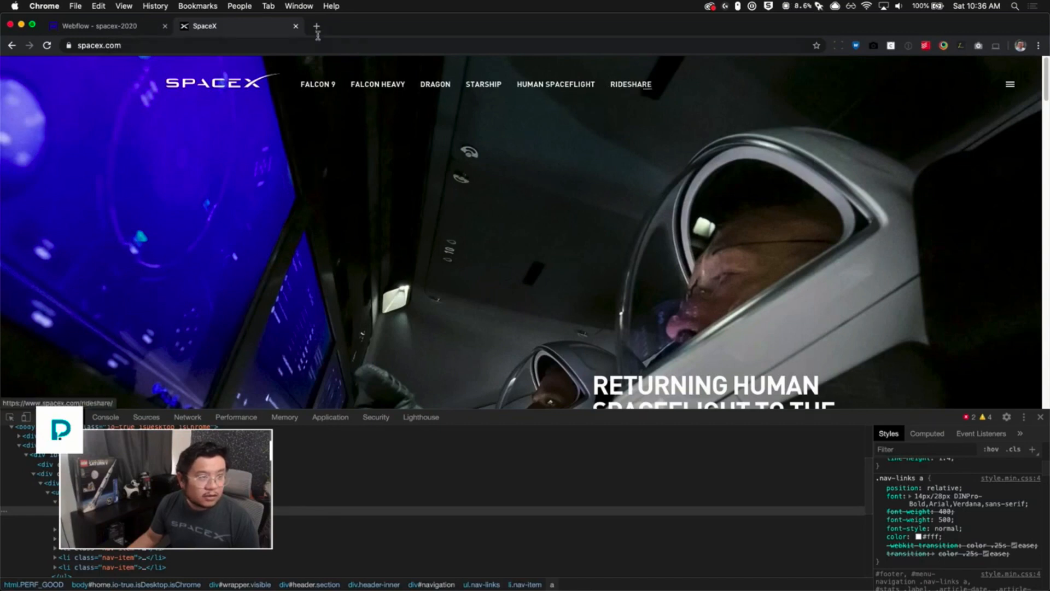
pyautogui.click(118, 27)
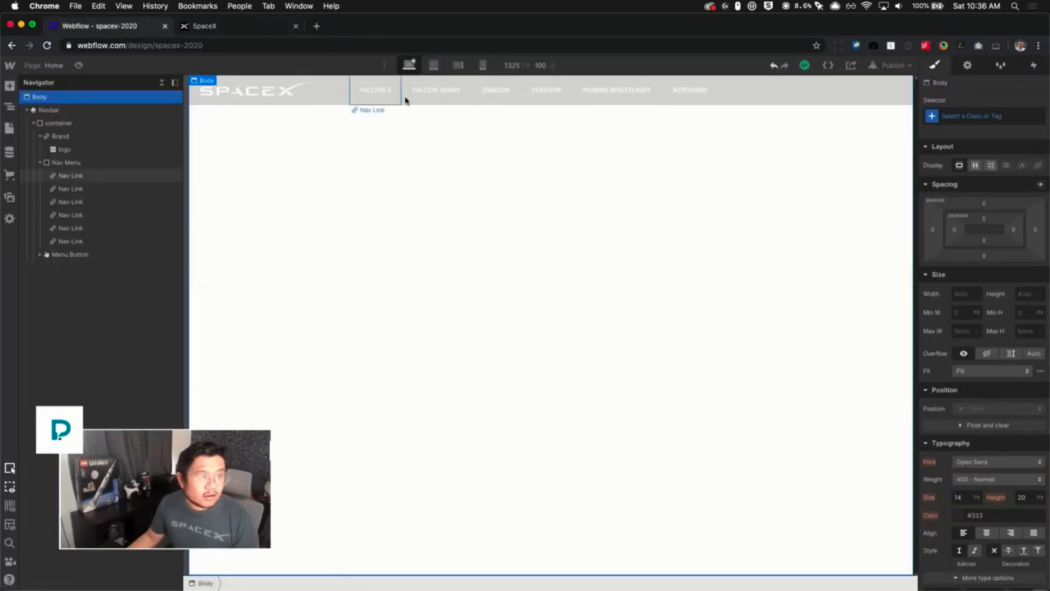
pyautogui.click(379, 98)
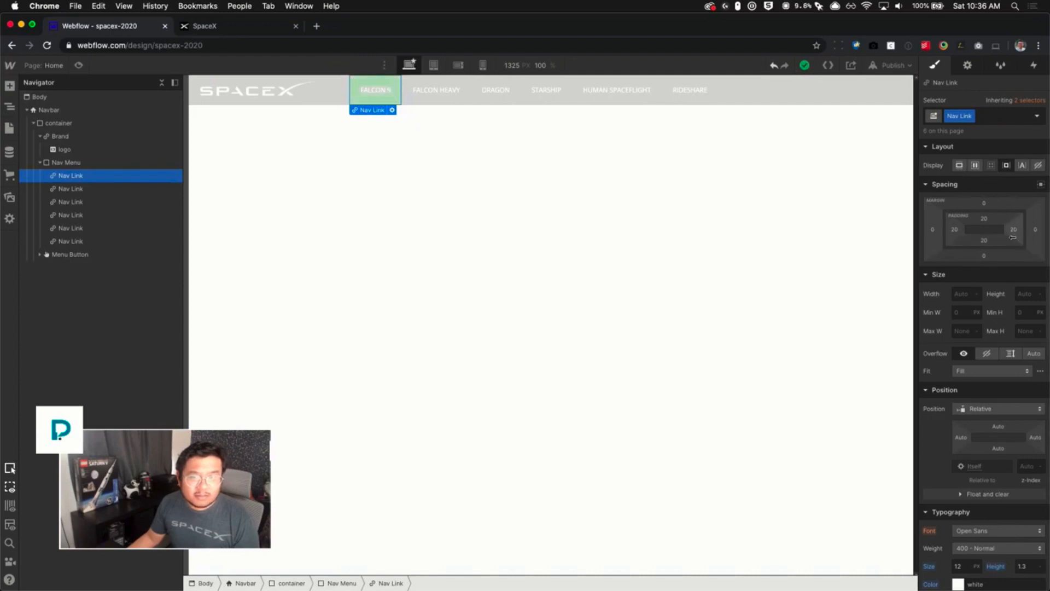
pyautogui.moveTo(1013, 234); pyautogui.dragTo(955, 233)
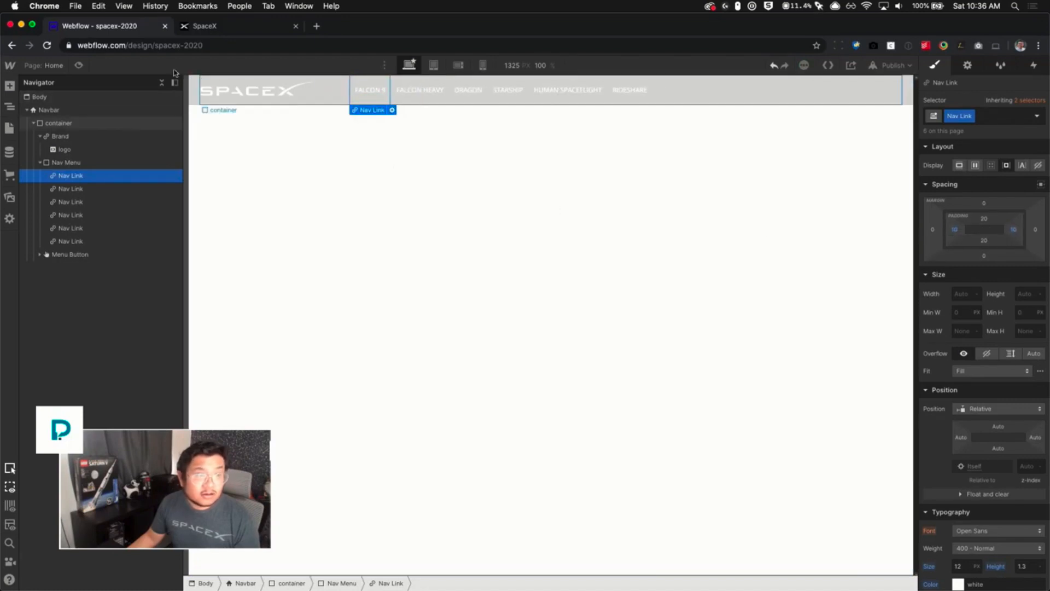
pyautogui.click(223, 30)
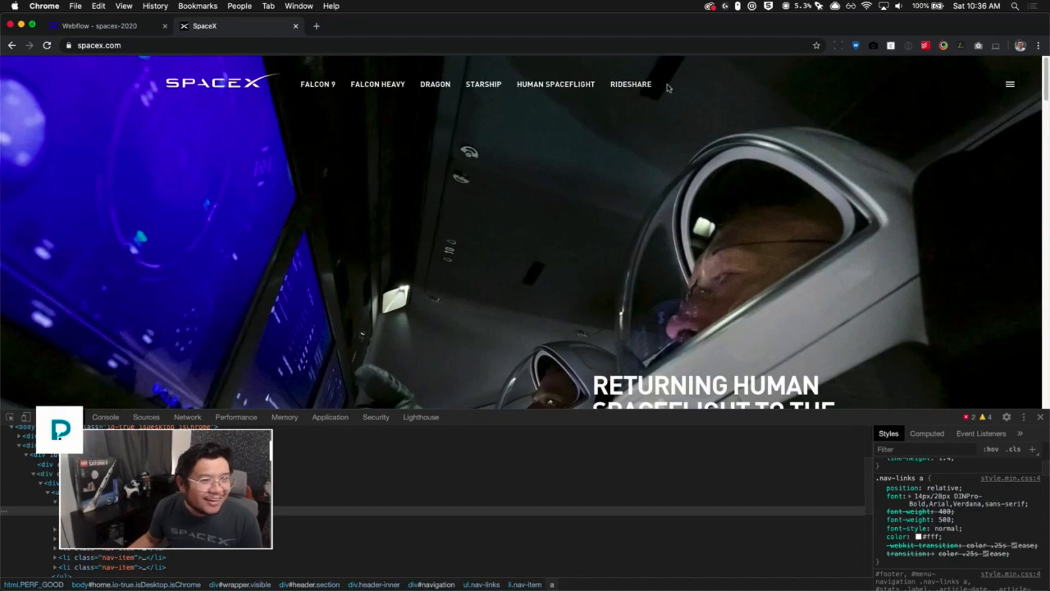
# - Return to the Webflow project and set the Navbar's background color to transparent
pyautogui.click(88, 30)
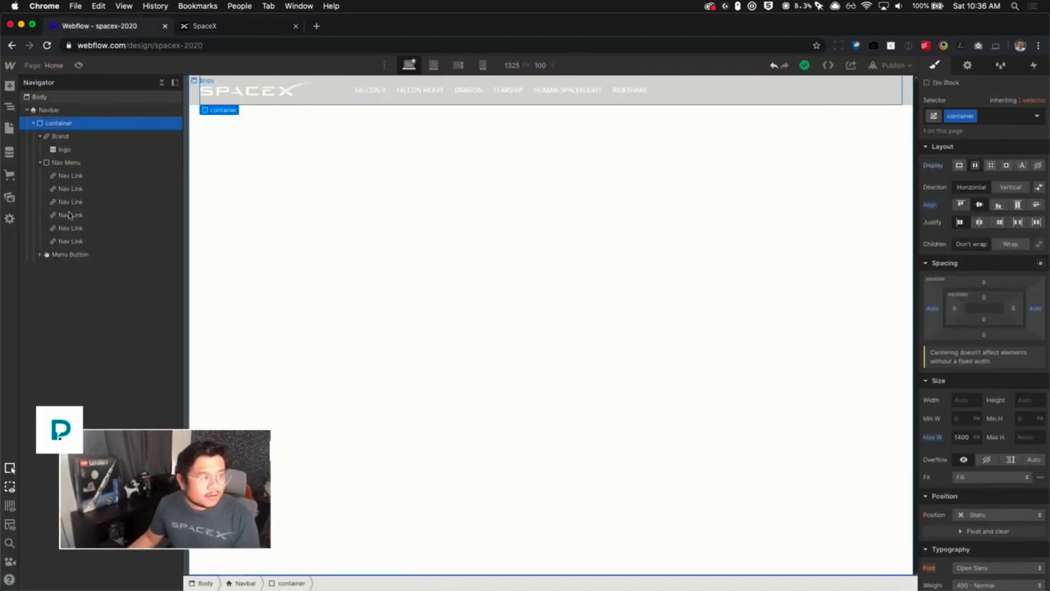
pyautogui.click(77, 110)
pyautogui.scroll(-1, 988, 439)
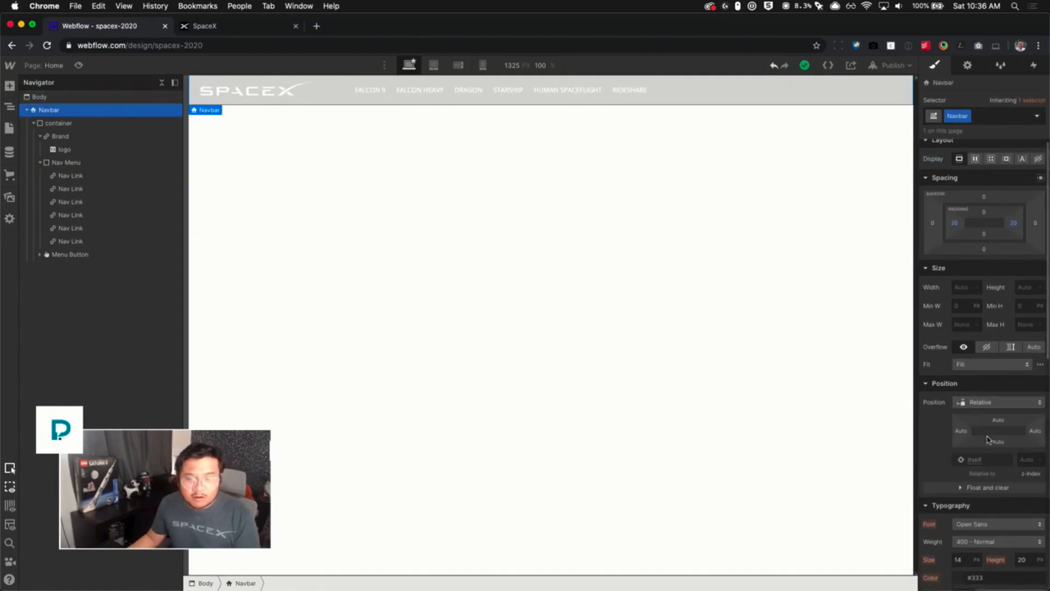
pyautogui.scroll(-5, 987, 439)
pyautogui.click(958, 534)
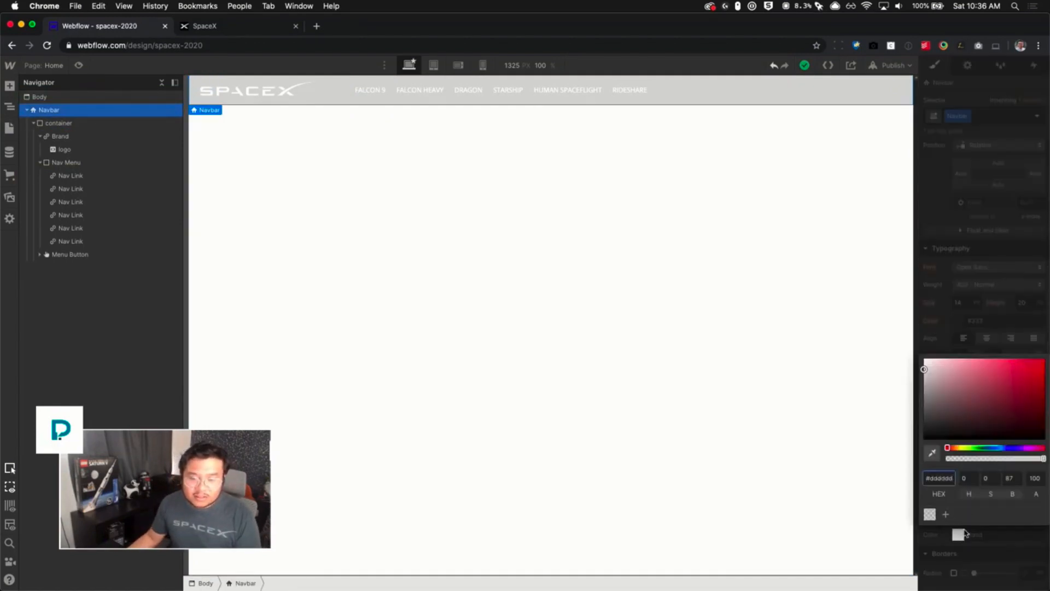
pyautogui.click(929, 514)
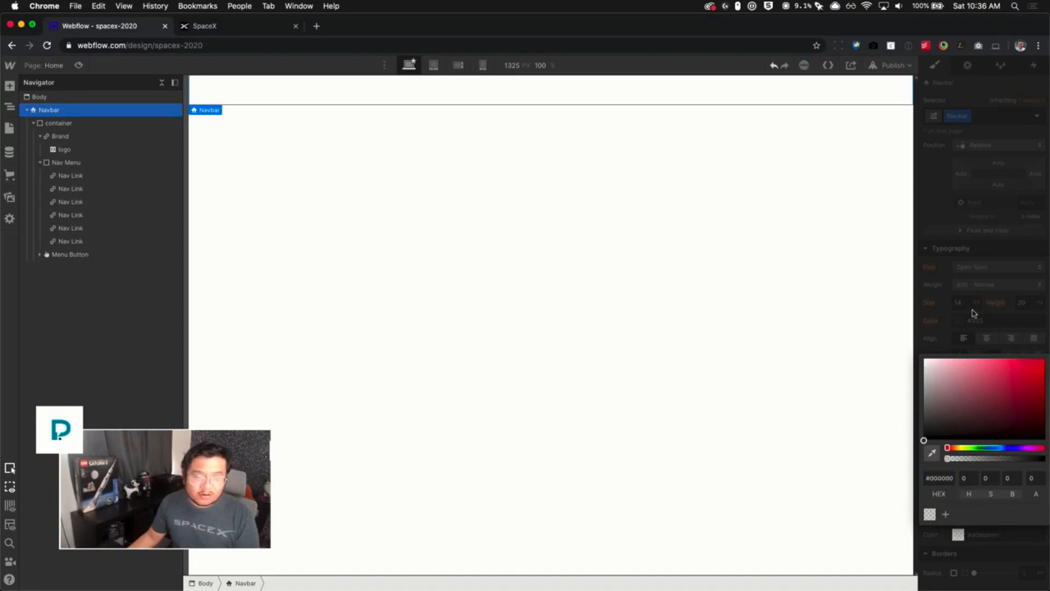
# - Open buymeacoffee.com/pixelgeek in a new browser tab, scroll through it, and return to Webflow
pyautogui.click(725, 286)
pyautogui.click(725, 287)
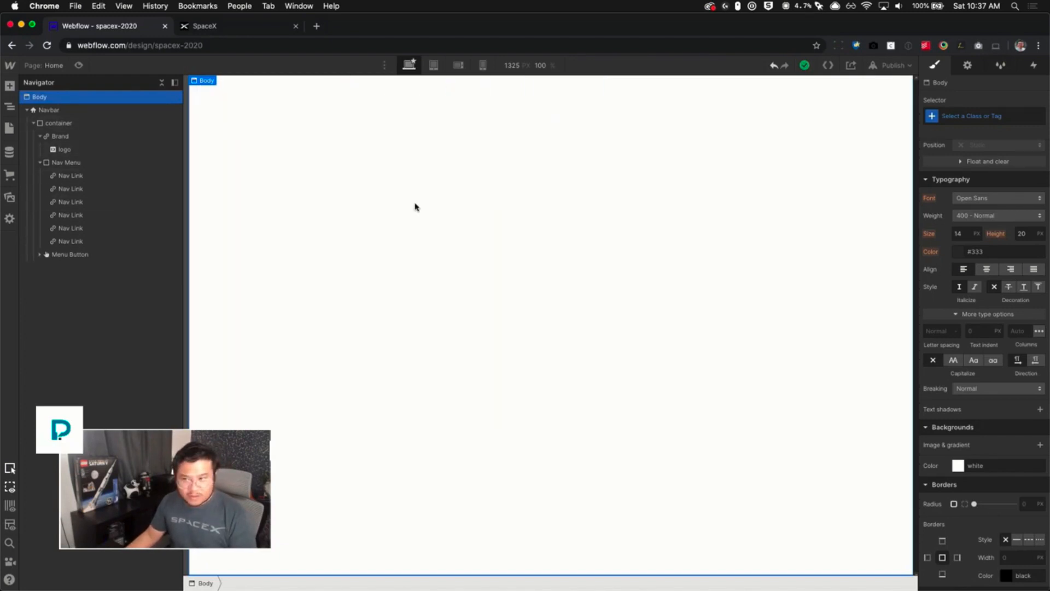
pyautogui.press('super+t')
pyautogui.write('buyme')
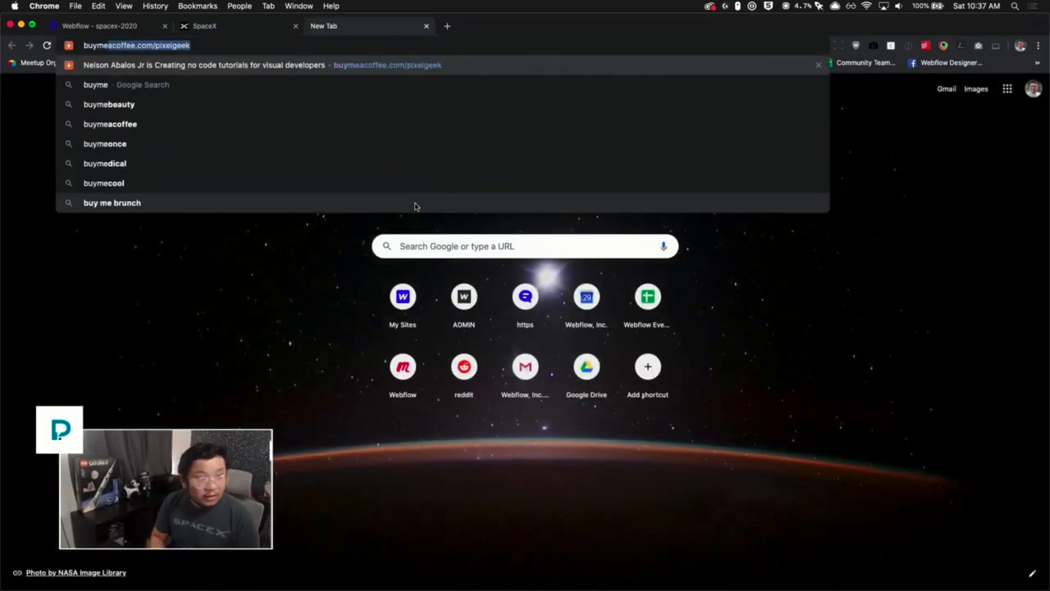
pyautogui.press('Return')
pyautogui.scroll(-8, 375, 419)
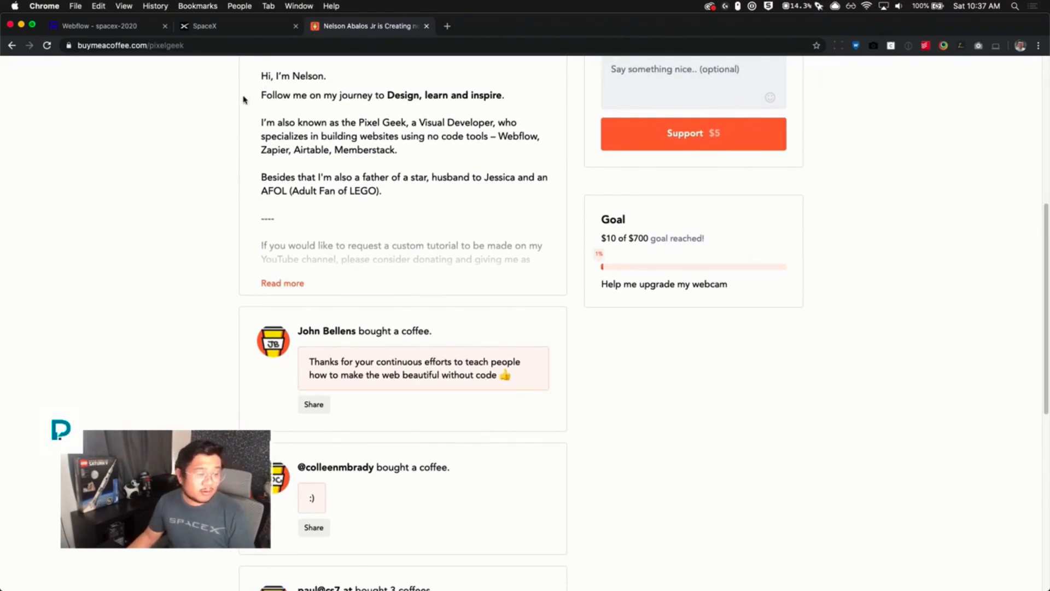
pyautogui.click(144, 26)
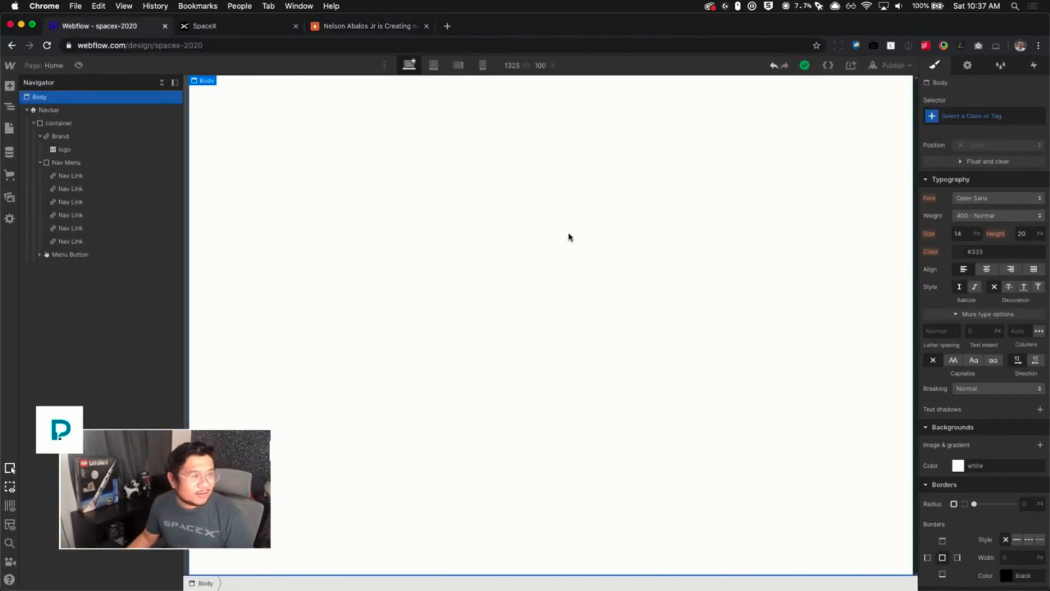
# - Add a Section element to the page directly below the Navbar
pyautogui.click(9, 86)
pyautogui.click(366, 191)
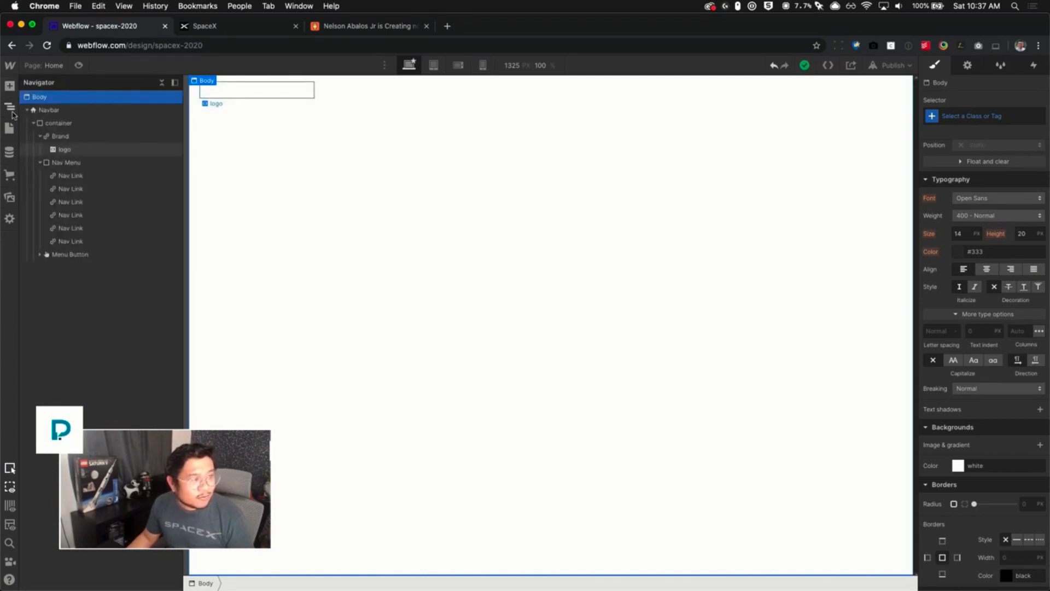
pyautogui.click(27, 110)
pyautogui.click(9, 86)
pyautogui.moveTo(46, 163); pyautogui.dragTo(136, 125)
pyautogui.press('Escape')
pyautogui.press('a')
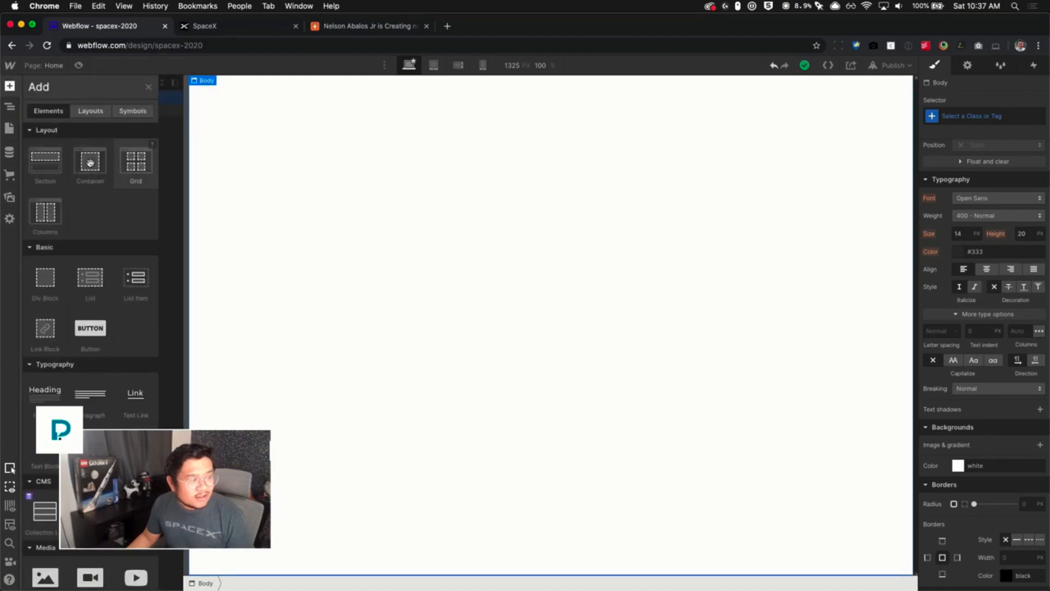
pyautogui.moveTo(54, 153); pyautogui.dragTo(129, 155)
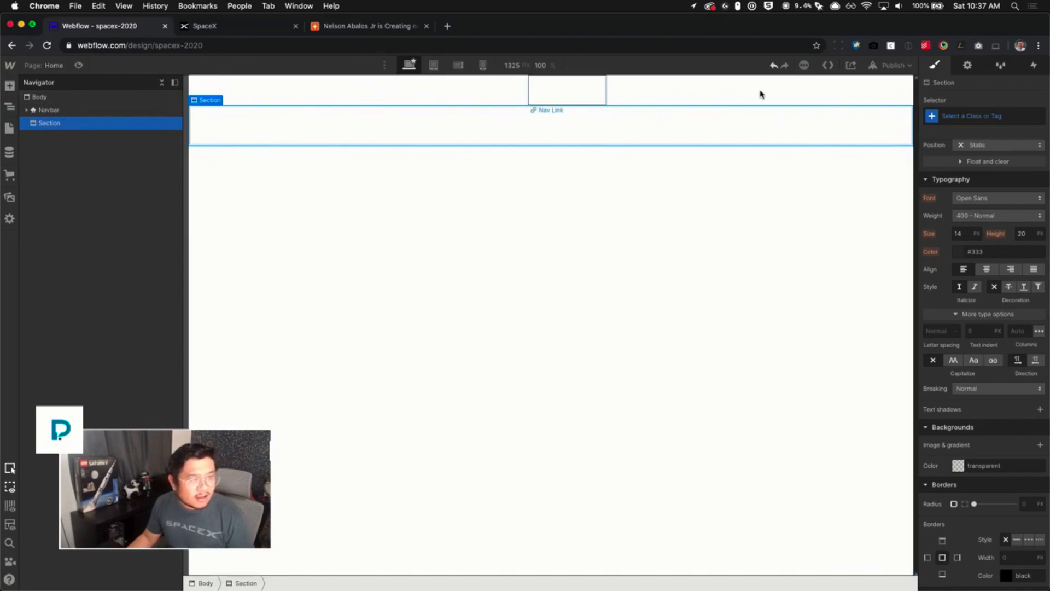
# - Set the Navbar position to Fixed, pinned full-width to the top, with a z-index of 9999
pyautogui.click(86, 112)
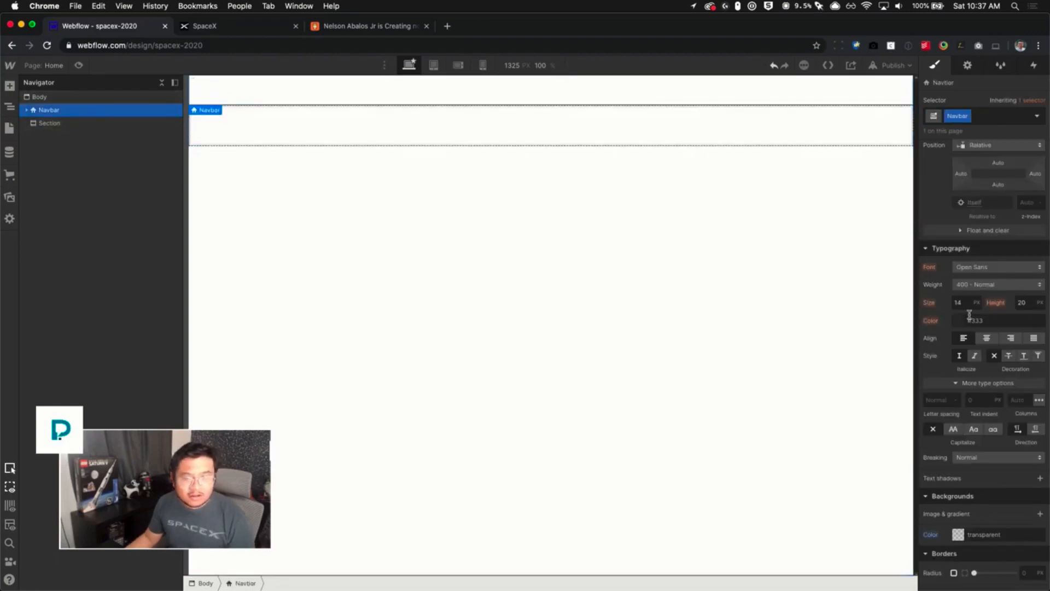
pyautogui.scroll(5, 987, 410)
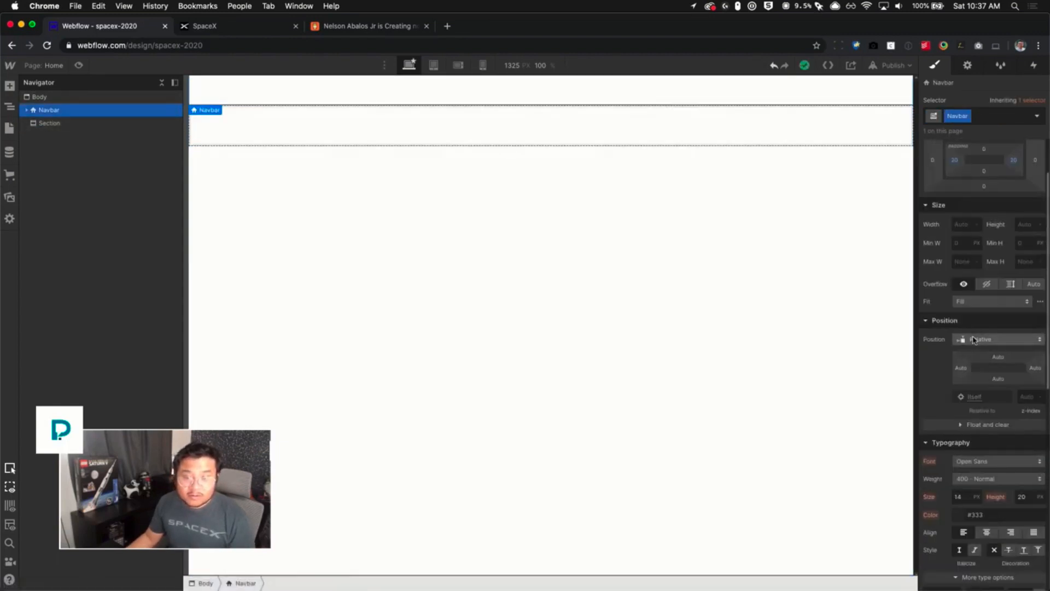
pyautogui.click(982, 340)
pyautogui.click(976, 365)
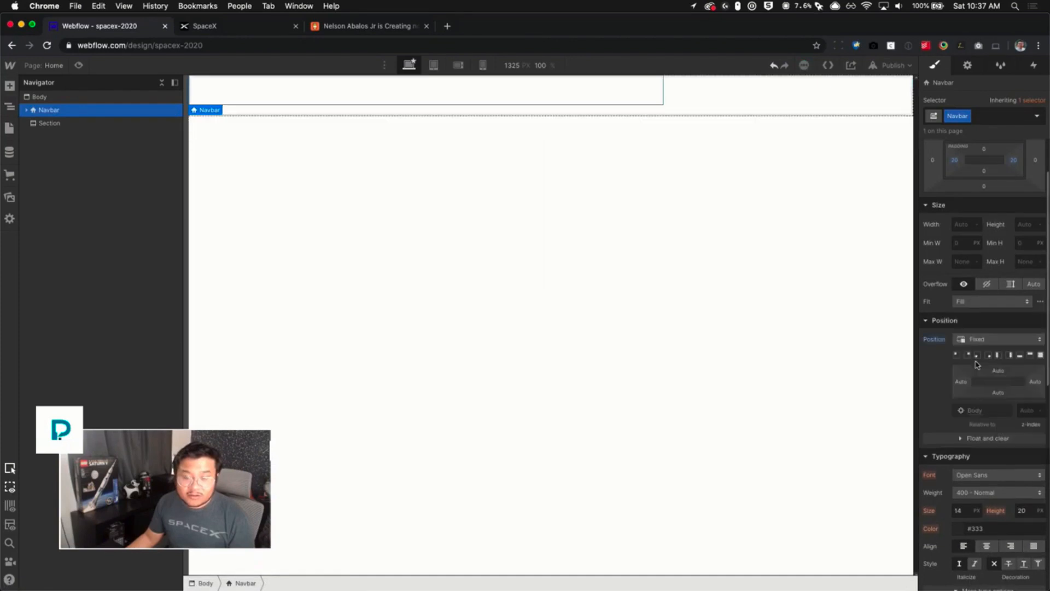
pyautogui.click(1031, 356)
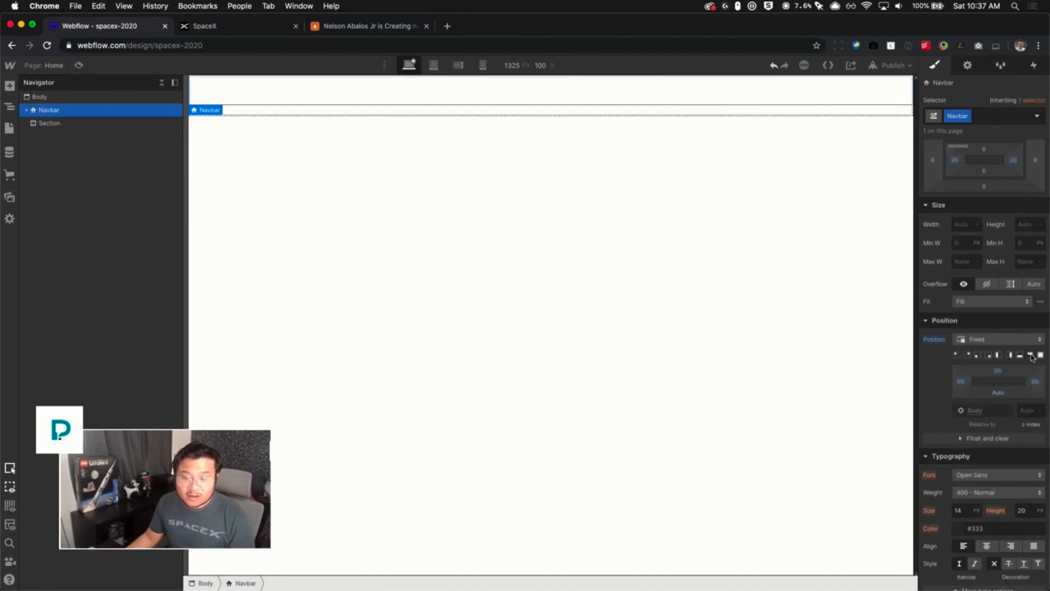
pyautogui.click(1023, 411)
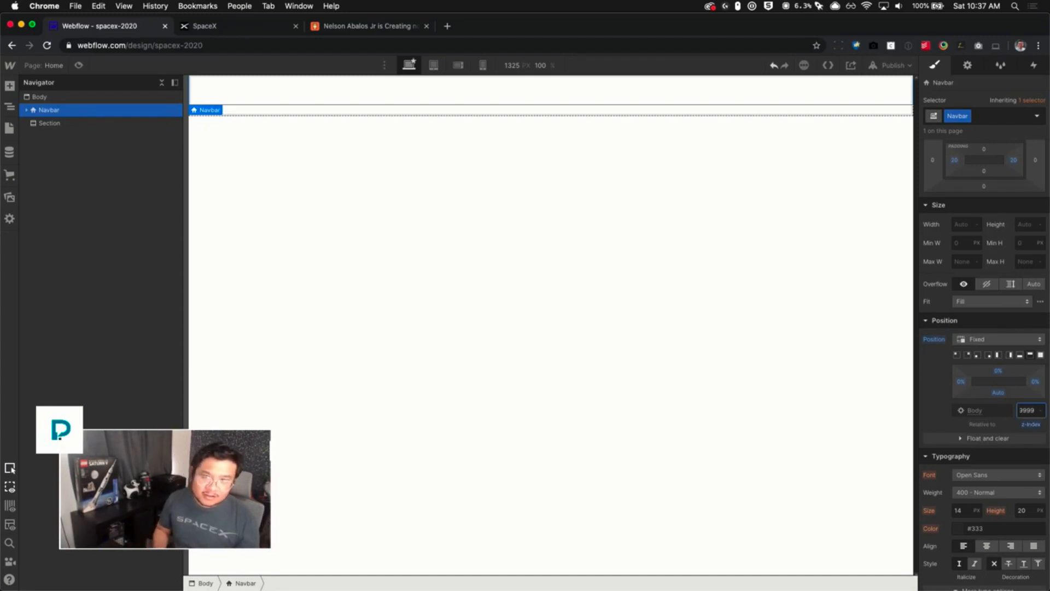
# - Give the new section the class Section and set its minimum height to 100 VH
pyautogui.click(50, 123)
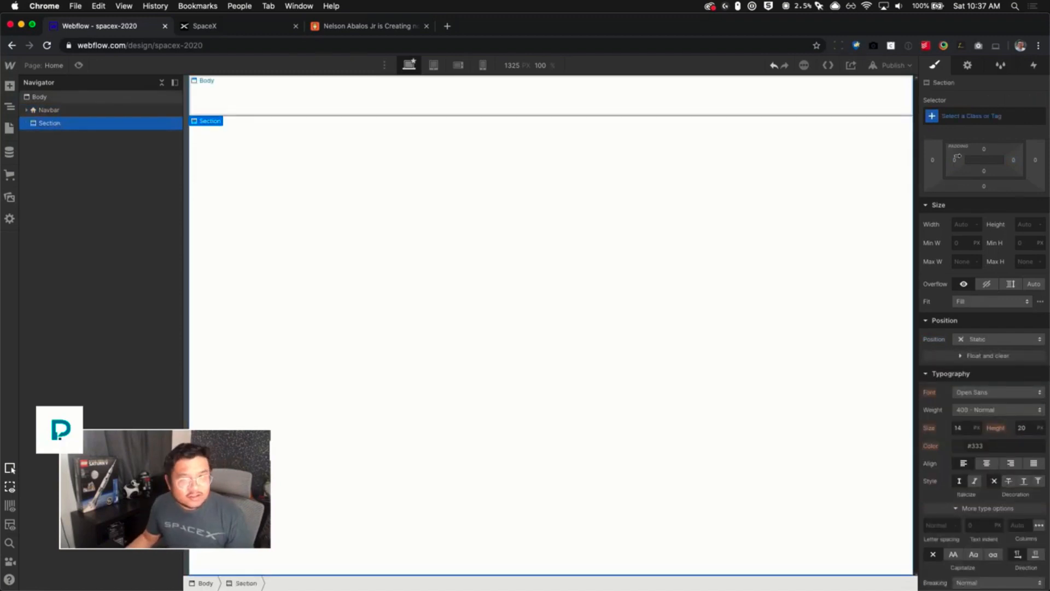
pyautogui.click(960, 118)
pyautogui.write('Section')
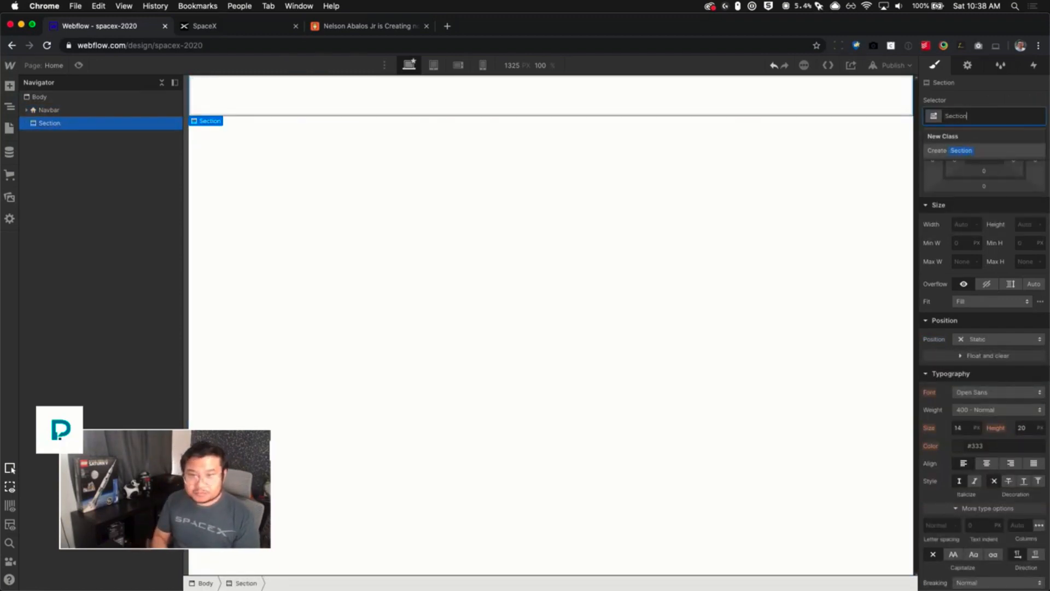
pyautogui.press('Return')
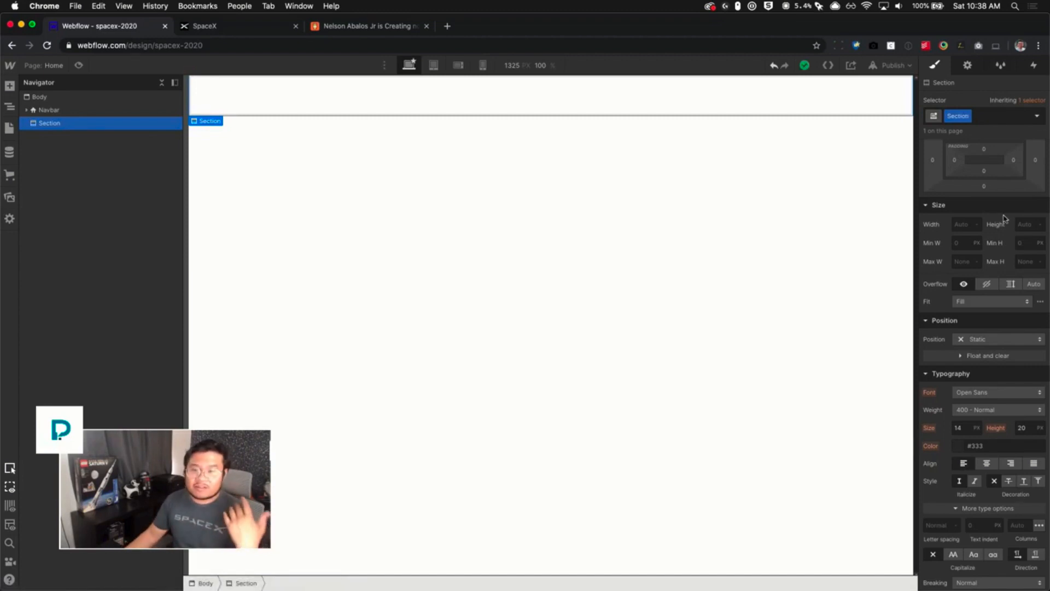
pyautogui.click(1027, 245)
pyautogui.write('100vh')
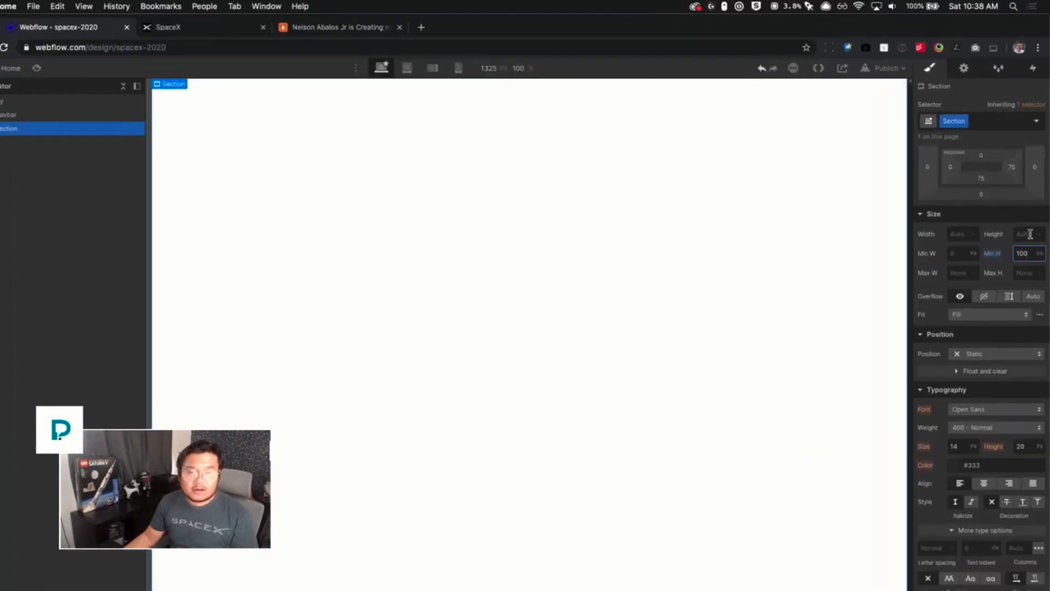
# - Add a Hero combo class to the Section
pyautogui.click(977, 125)
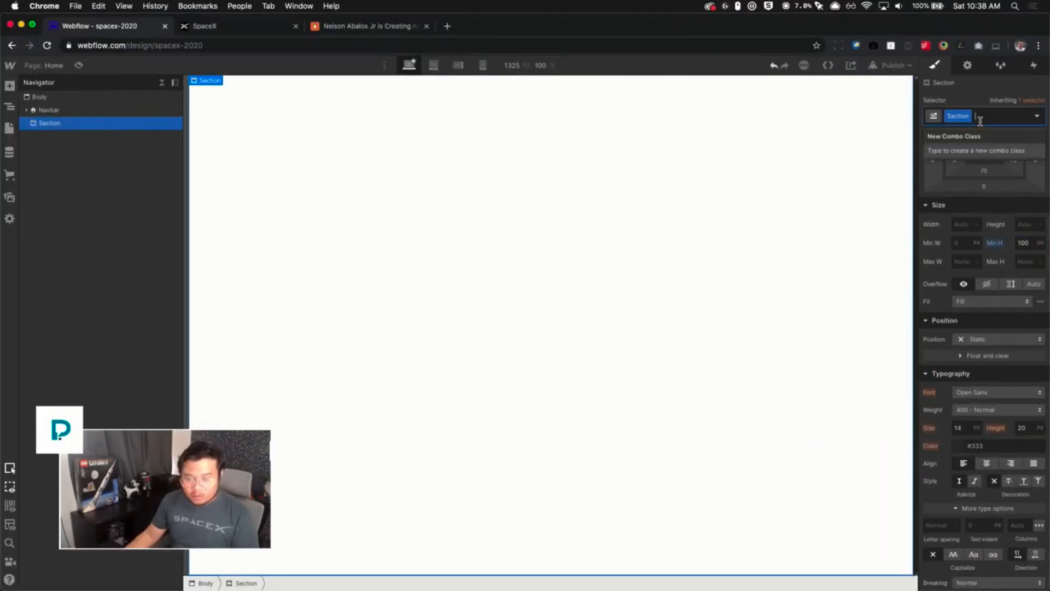
pyautogui.write('Hero')
pyautogui.press('Return')
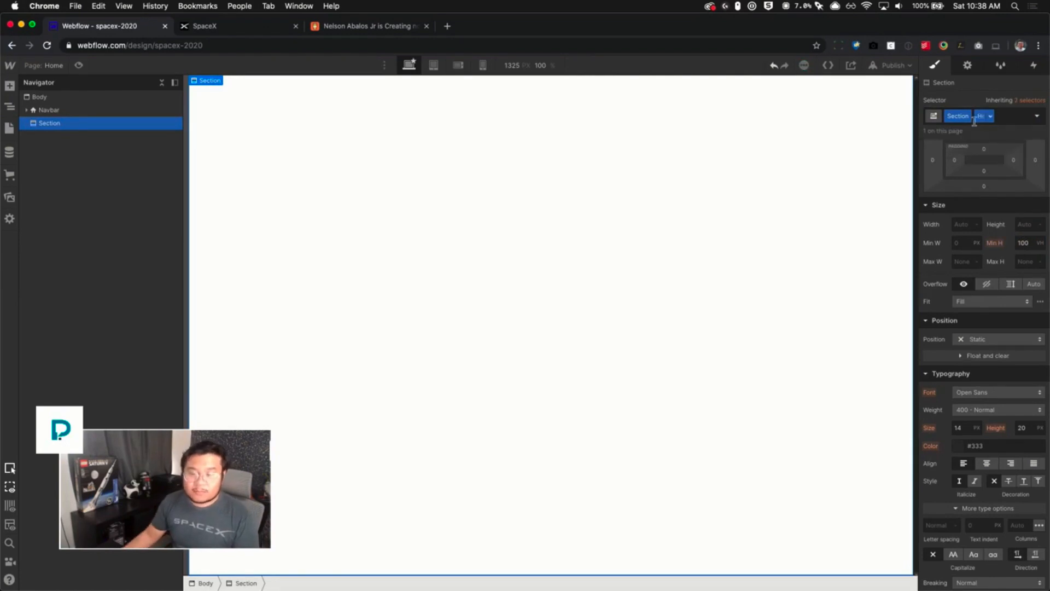
# - Add the ezgif-com-webp-to-jpg.jpg background image to the hero, sized to Cover, centred, with no tiling
pyautogui.scroll(-5, 994, 385)
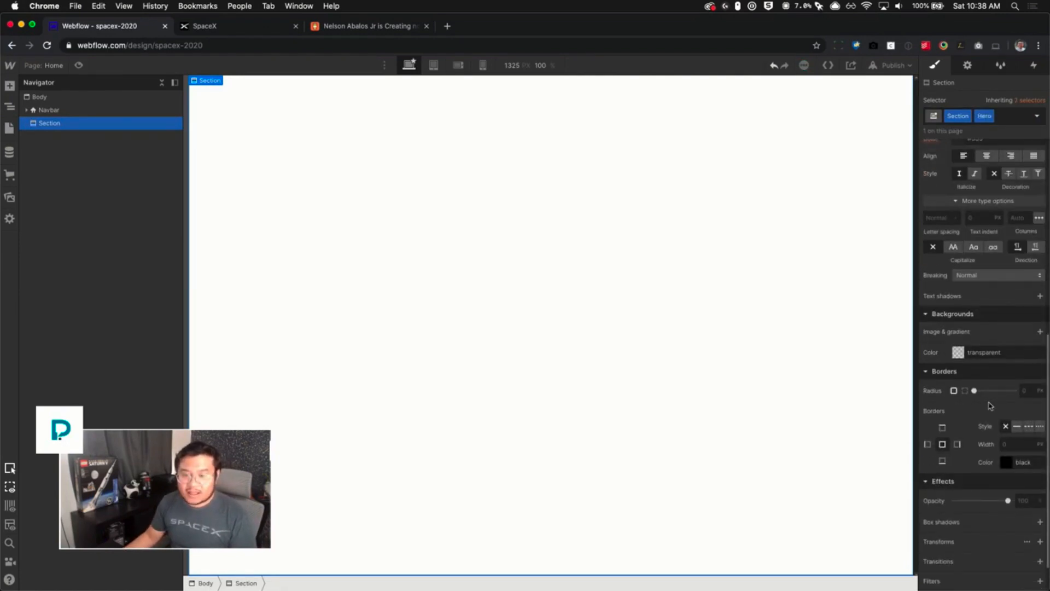
pyautogui.click(1039, 332)
pyautogui.click(999, 430)
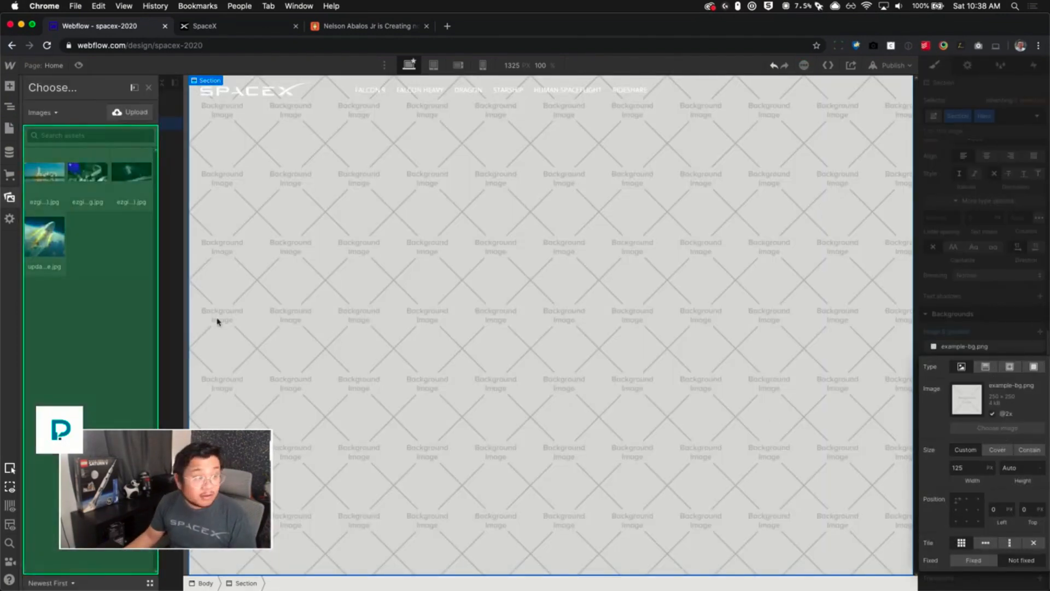
pyautogui.click(88, 181)
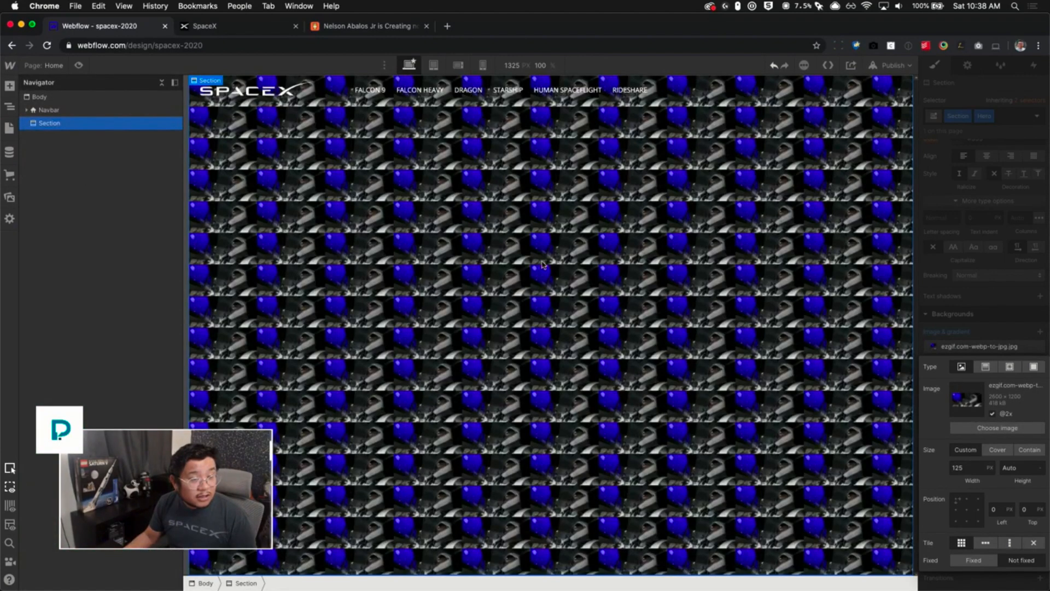
pyautogui.click(997, 450)
pyautogui.click(967, 510)
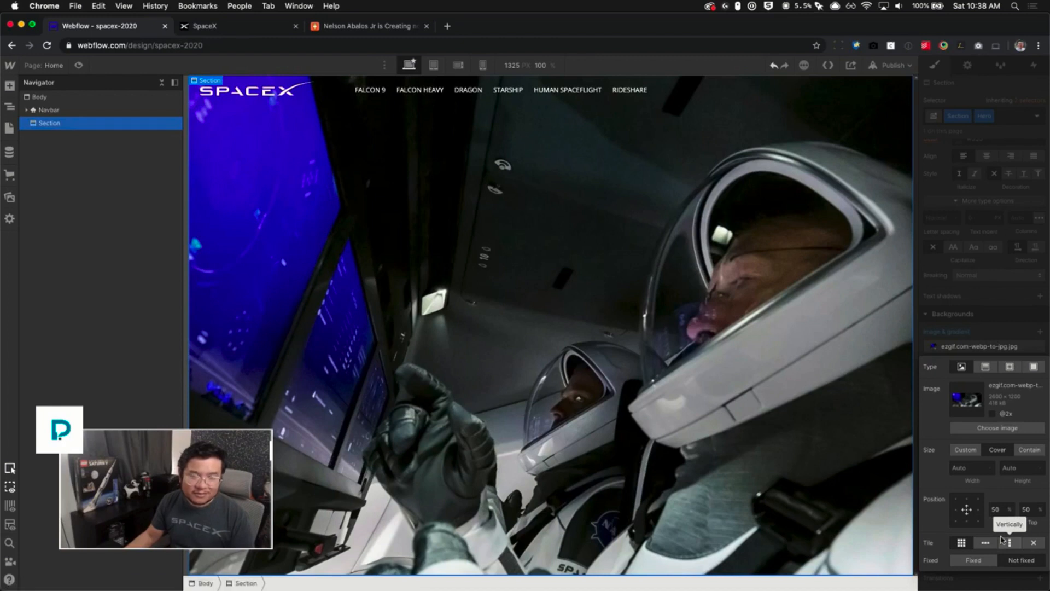
pyautogui.click(1034, 544)
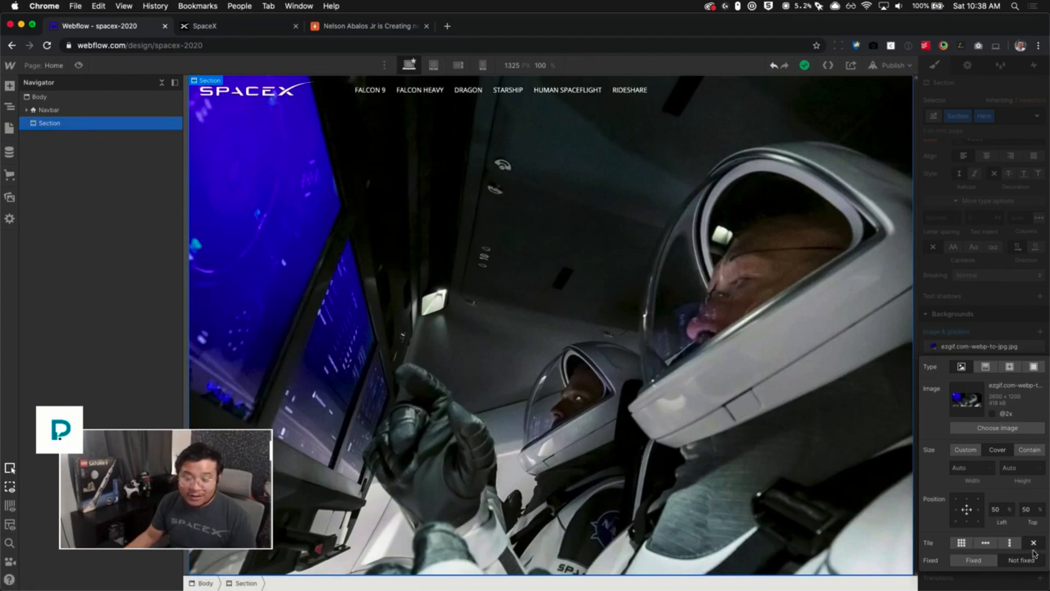
pyautogui.click(1008, 311)
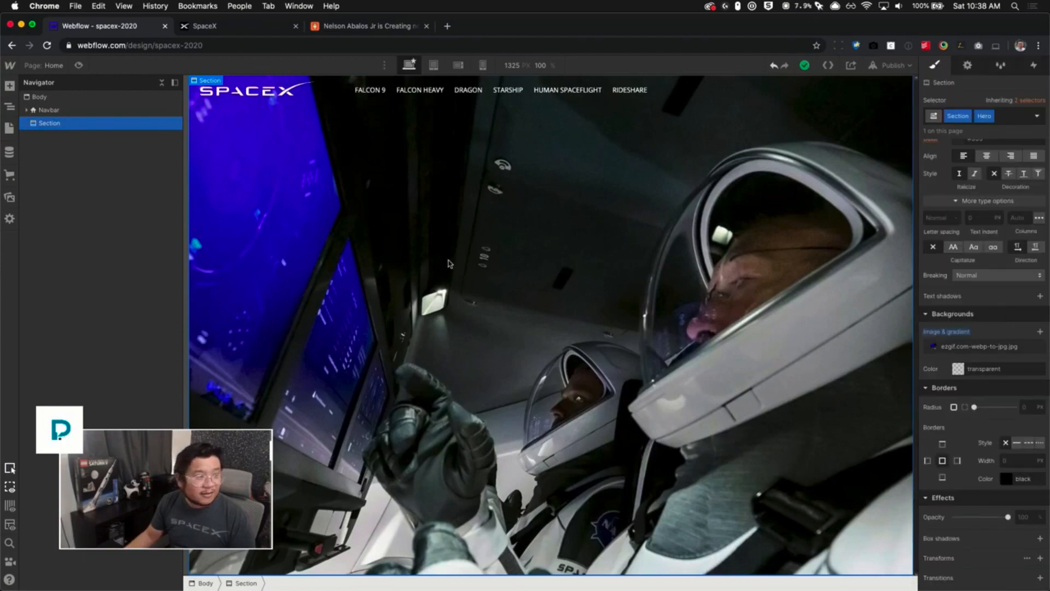
# - Add a Div Block inside the hero section and give it the container class
pyautogui.press('a')
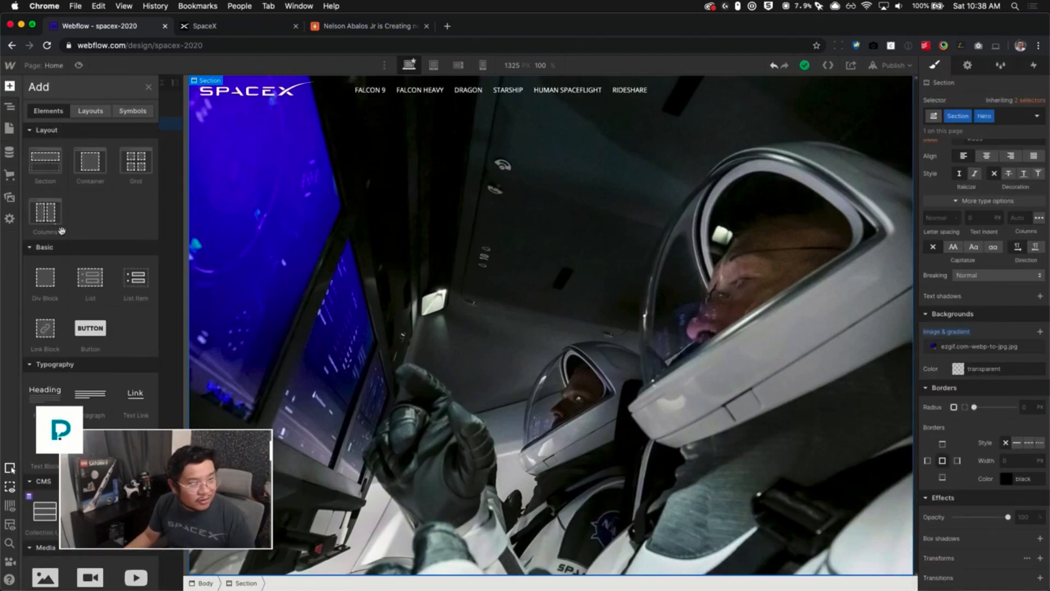
pyautogui.click(44, 282)
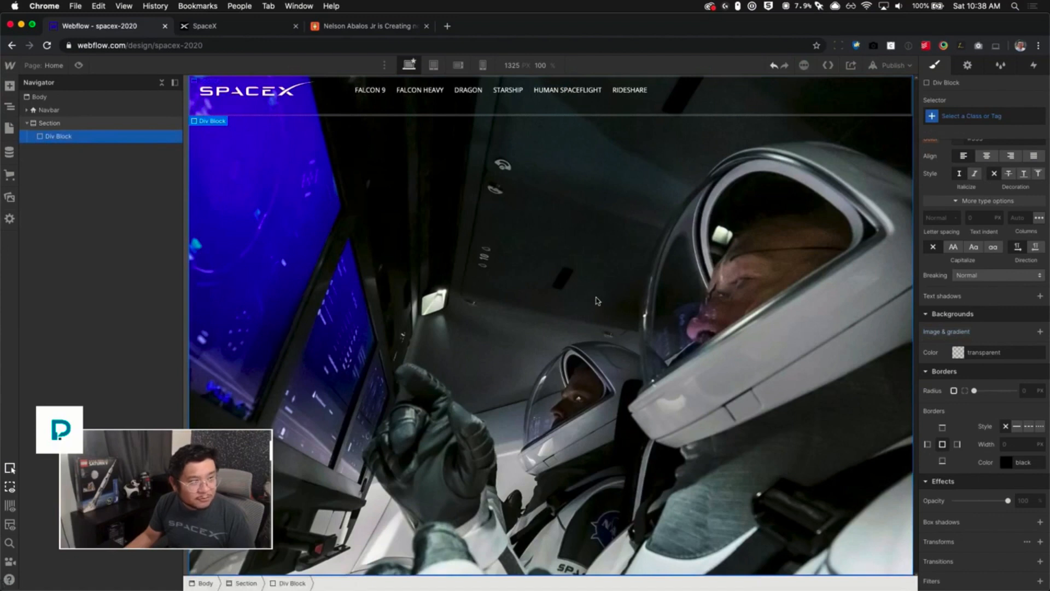
pyautogui.scroll(10, 943, 300)
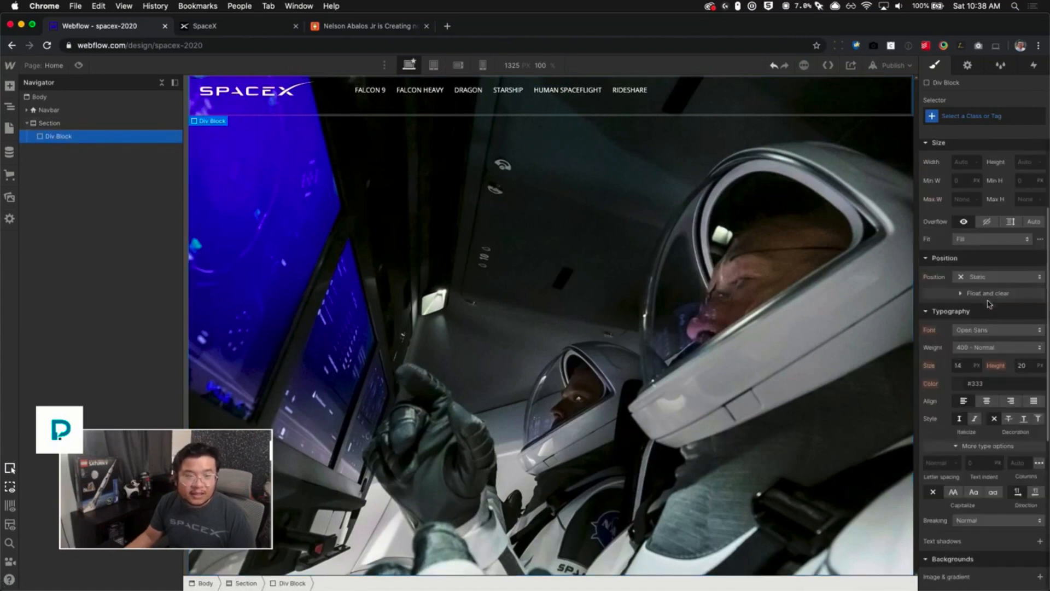
pyautogui.click(963, 116)
pyautogui.write('contain')
pyautogui.press('Return')
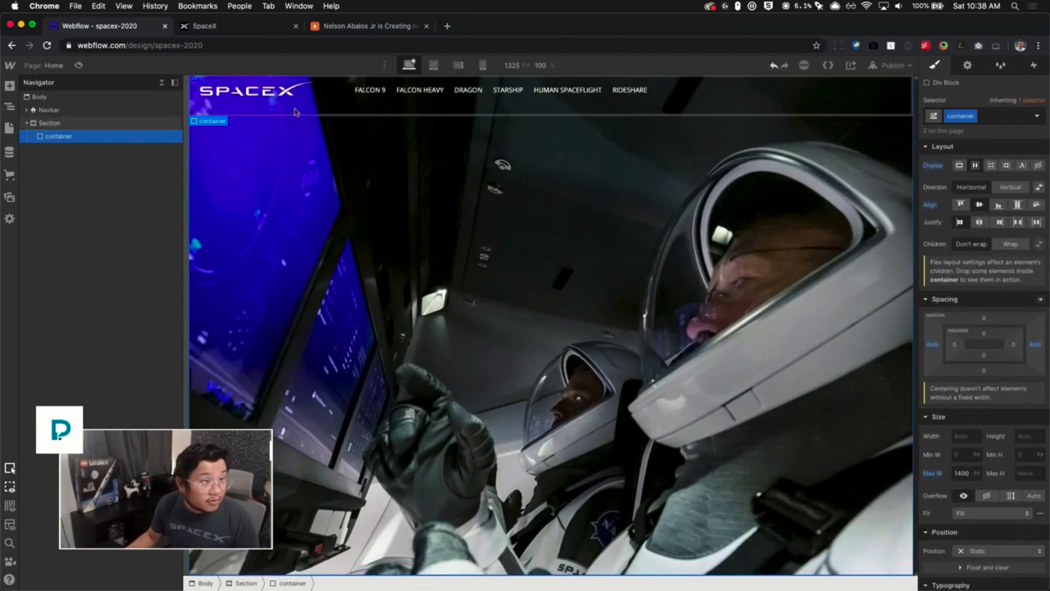
# - Compare the hero with the live SpaceX site, then return to Webflow and select the Section
pyautogui.click(260, 34)
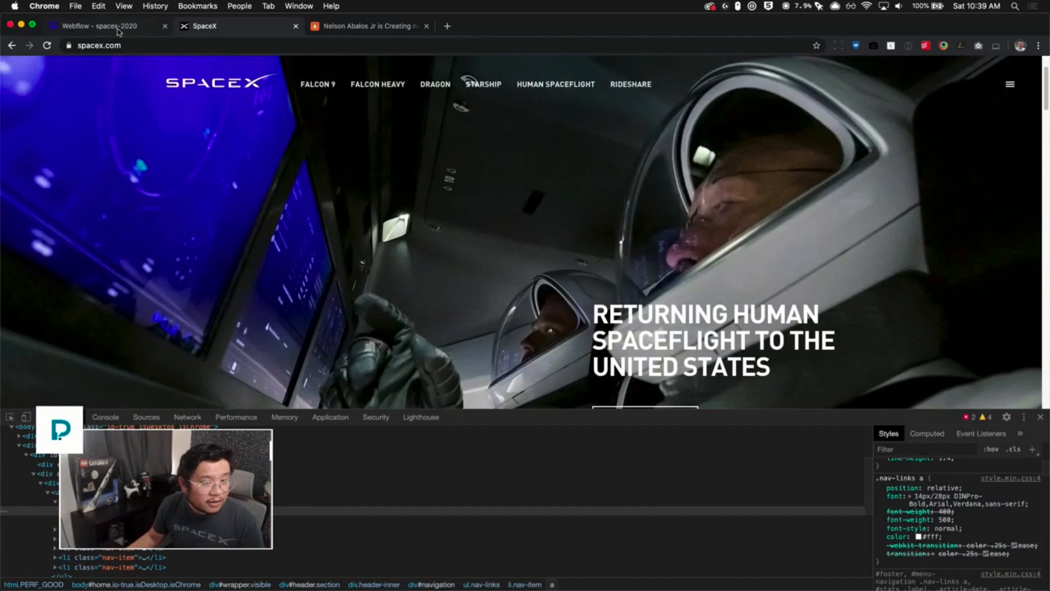
pyautogui.click(118, 31)
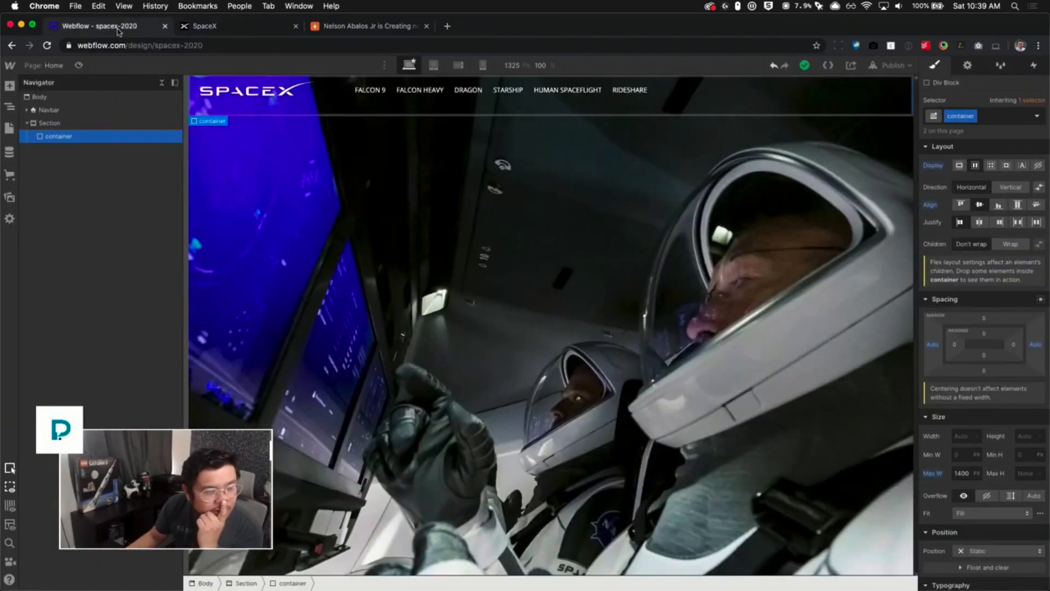
pyautogui.click(77, 124)
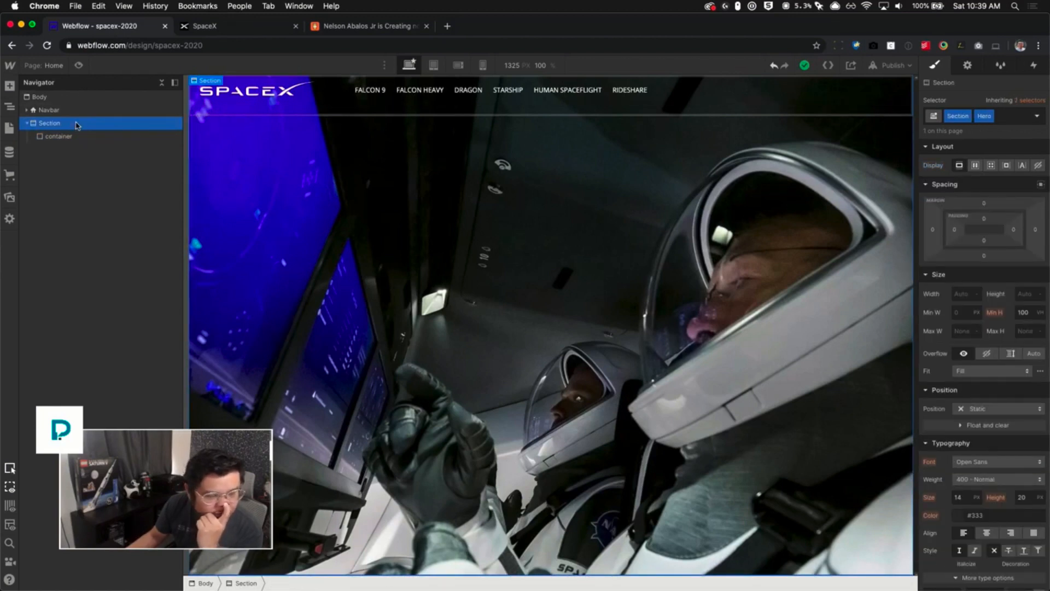
pyautogui.click(1033, 101)
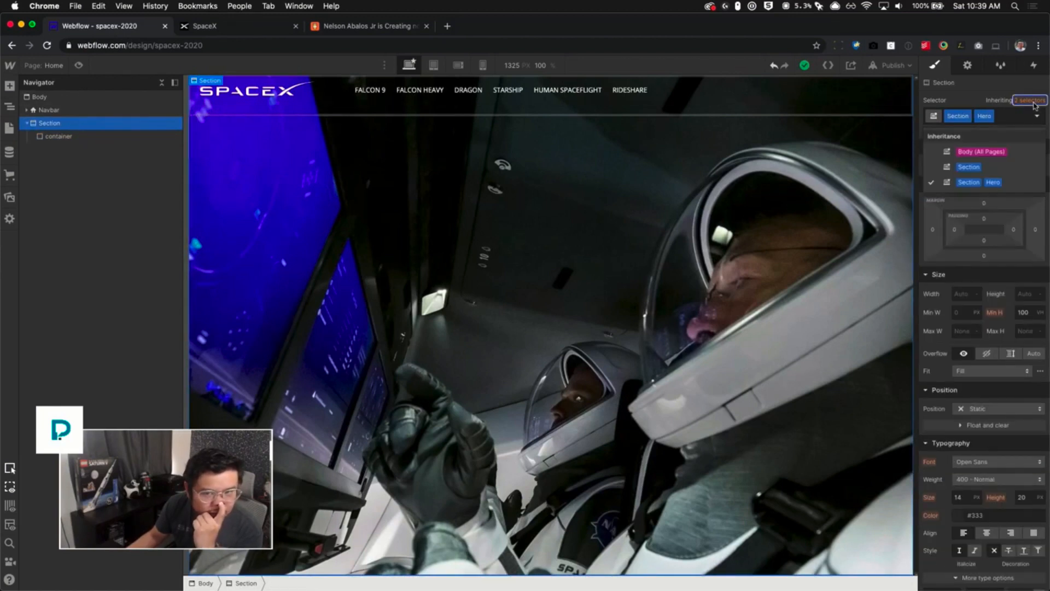
pyautogui.click(979, 167)
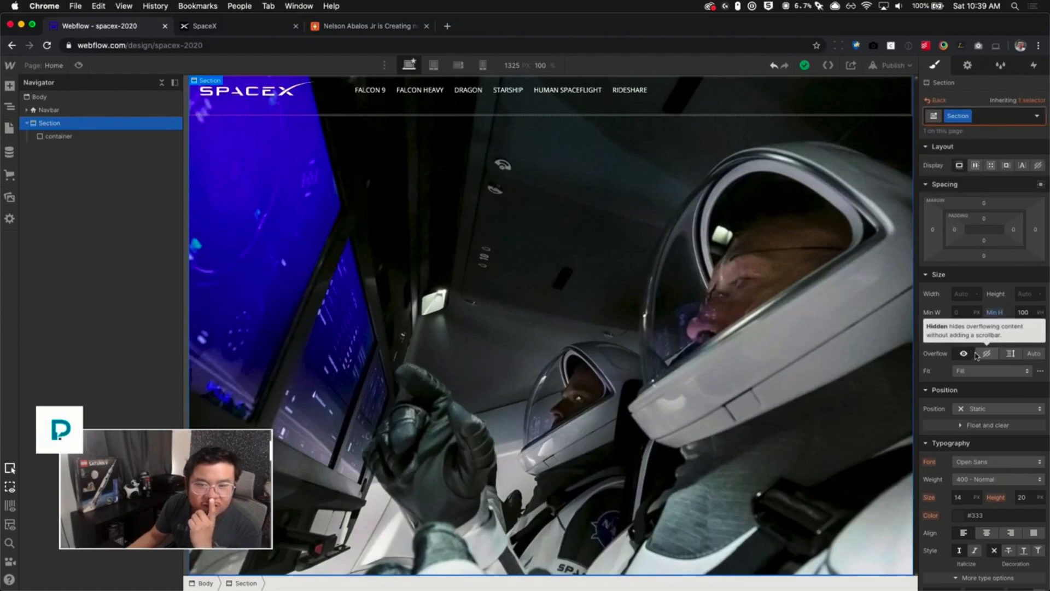
pyautogui.click(976, 166)
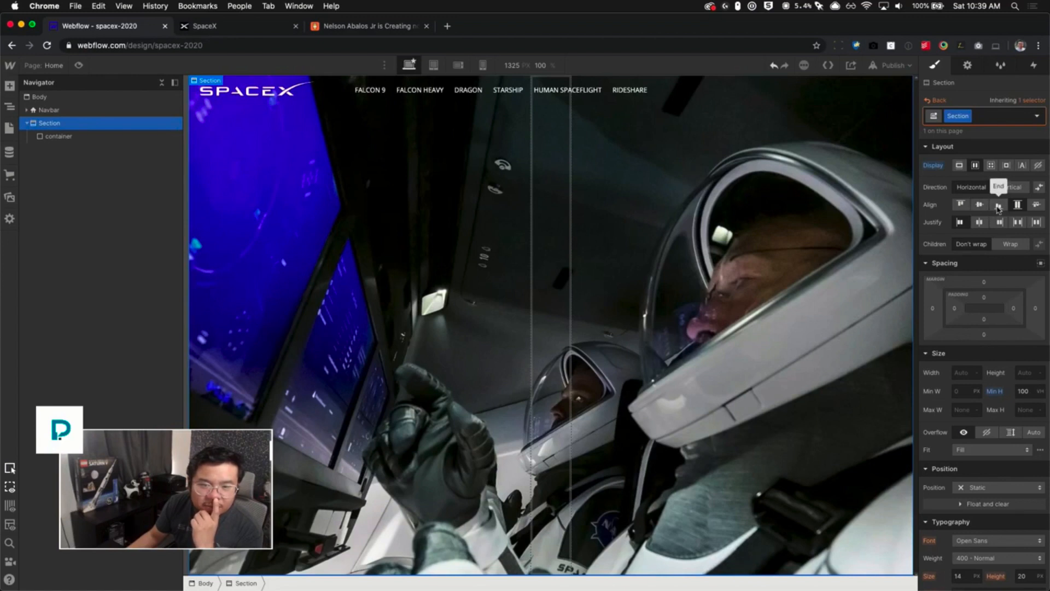
pyautogui.click(998, 206)
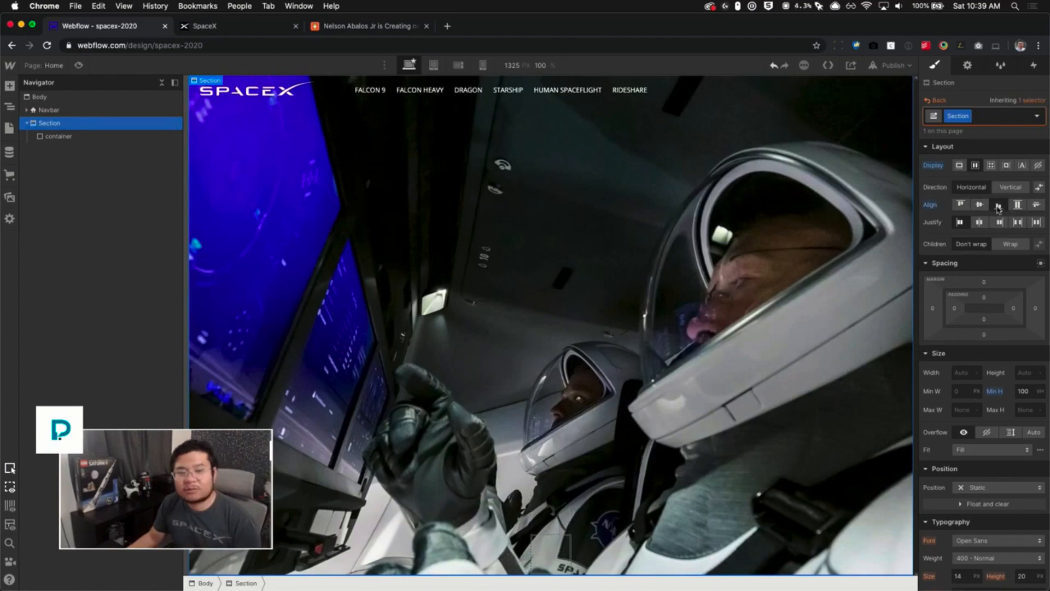
pyautogui.keyDown('alt'); pyautogui.click(935, 166); pyautogui.keyUp('alt')
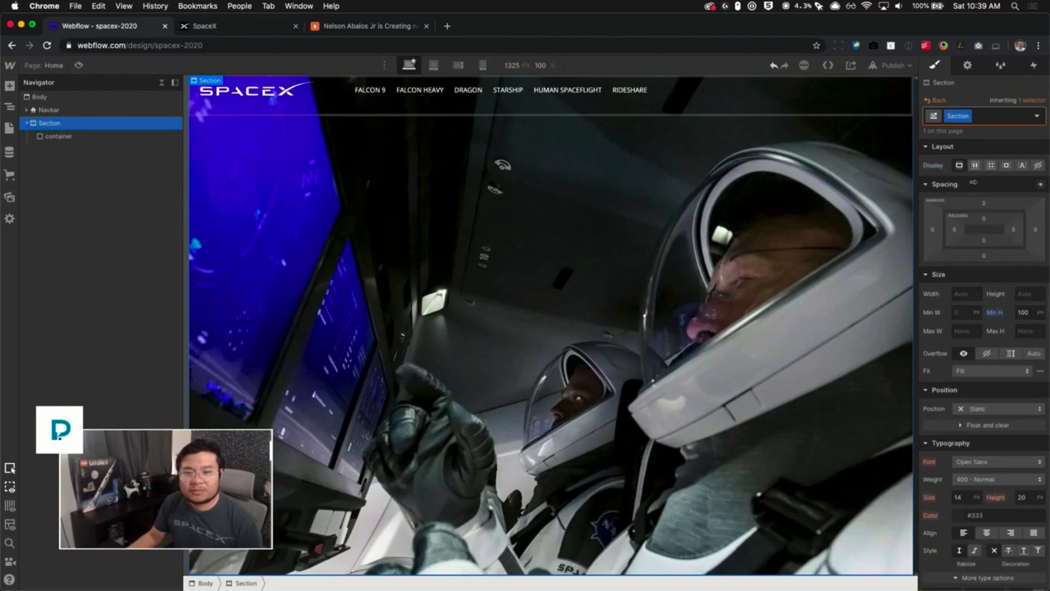
pyautogui.click(936, 100)
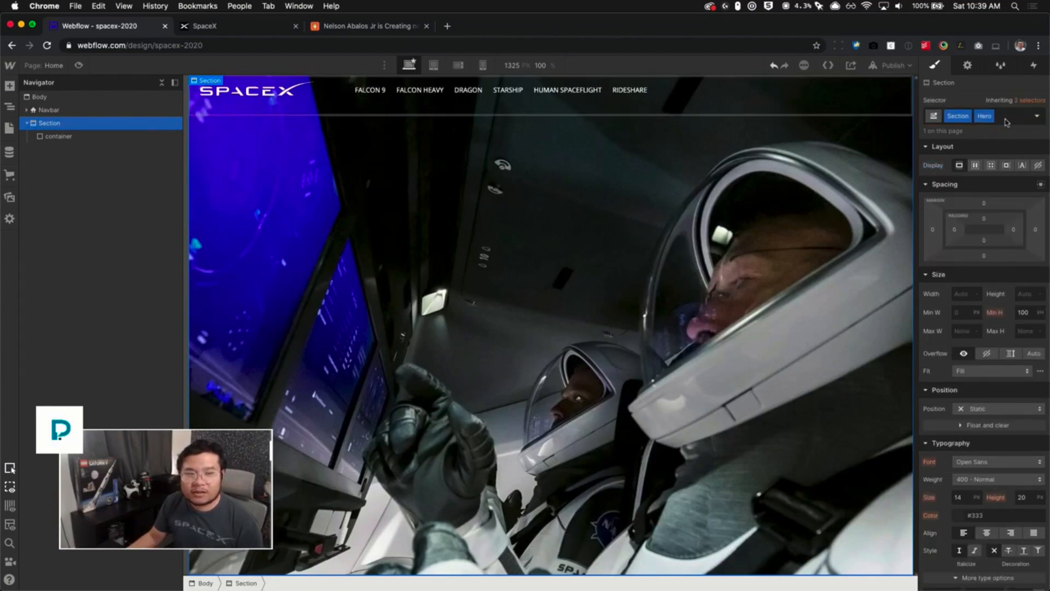
pyautogui.click(58, 136)
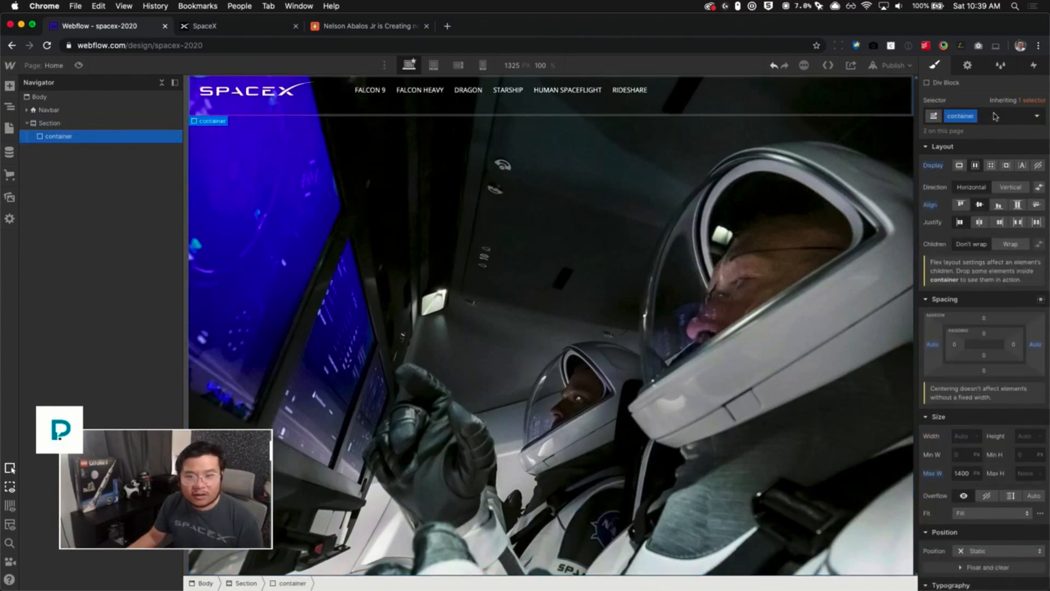
pyautogui.click(993, 114)
pyautogui.write('flex')
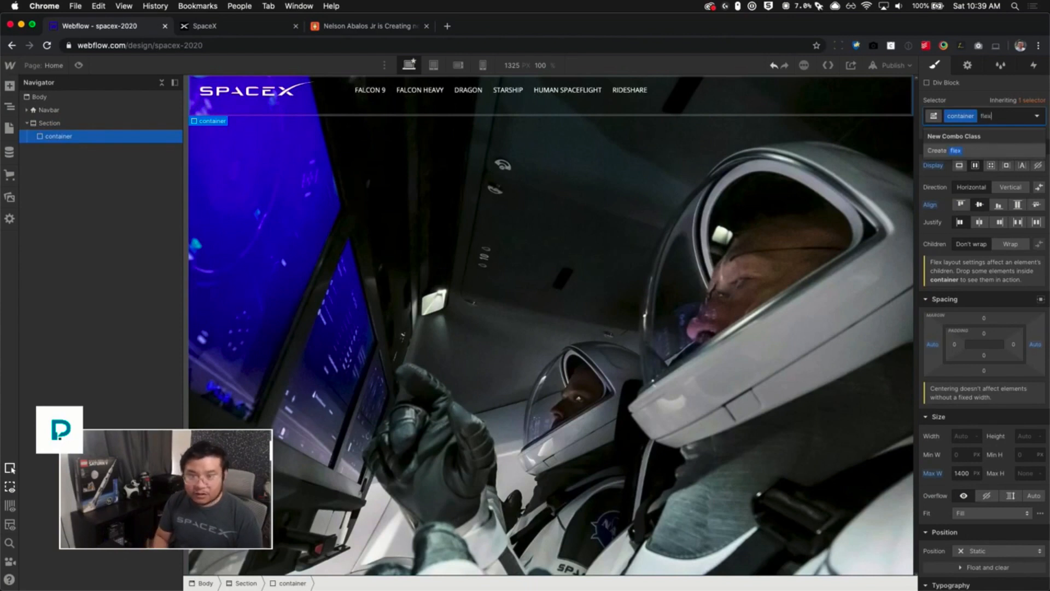
pyautogui.press('Escape')
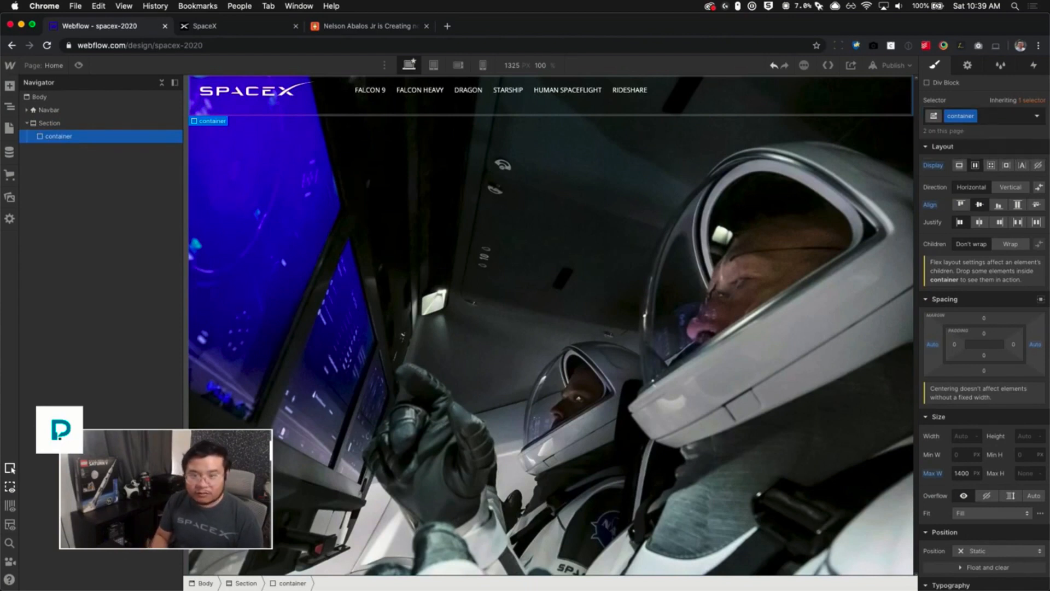
# - Duplicate the container class on the hero's Div Block and name the copy section container
pyautogui.click(971, 118)
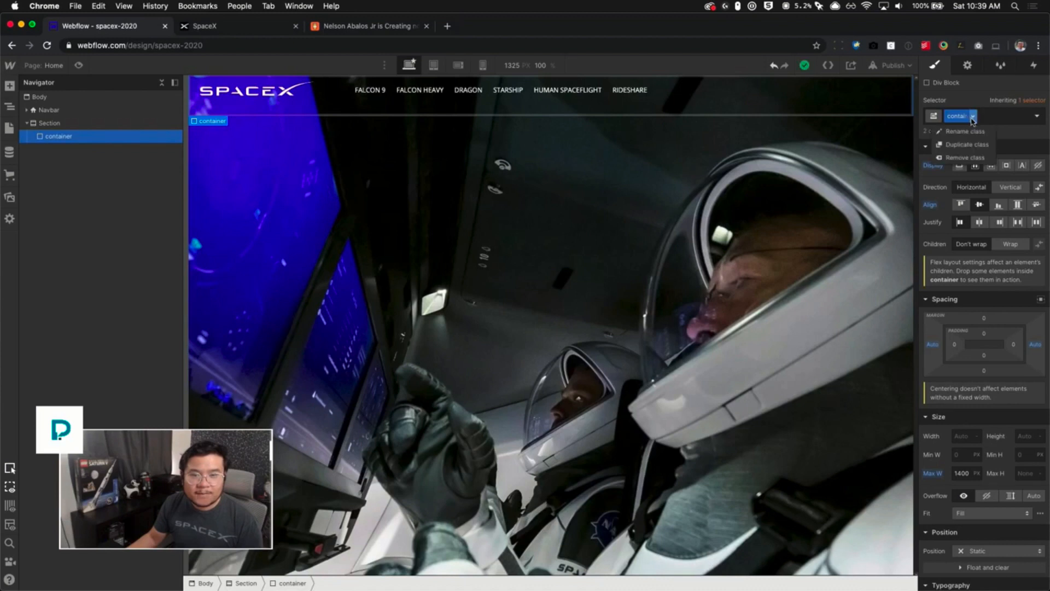
pyautogui.click(987, 151)
pyautogui.write('section container')
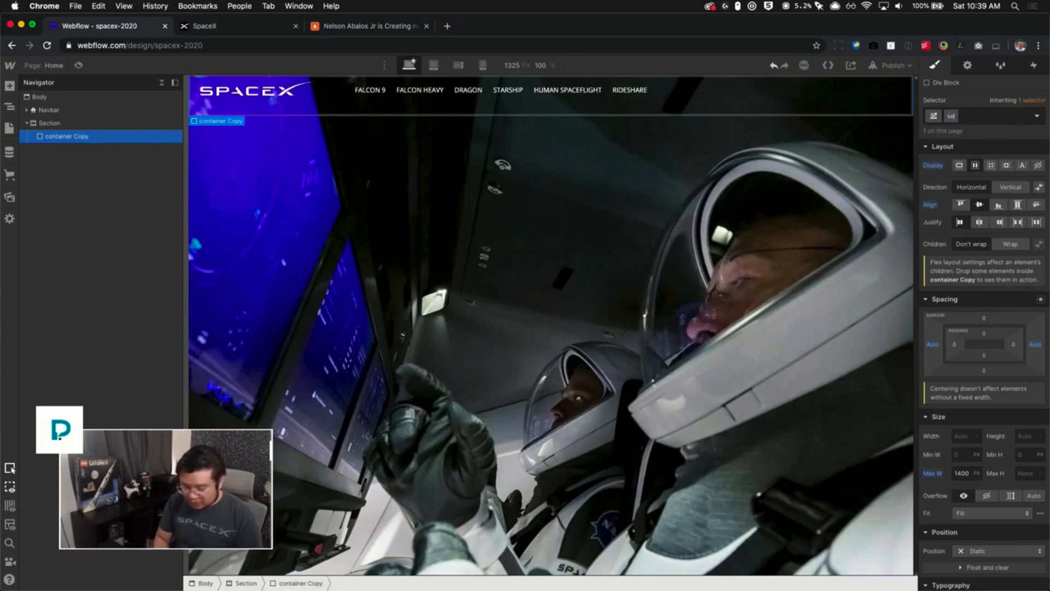
pyautogui.press('Return')
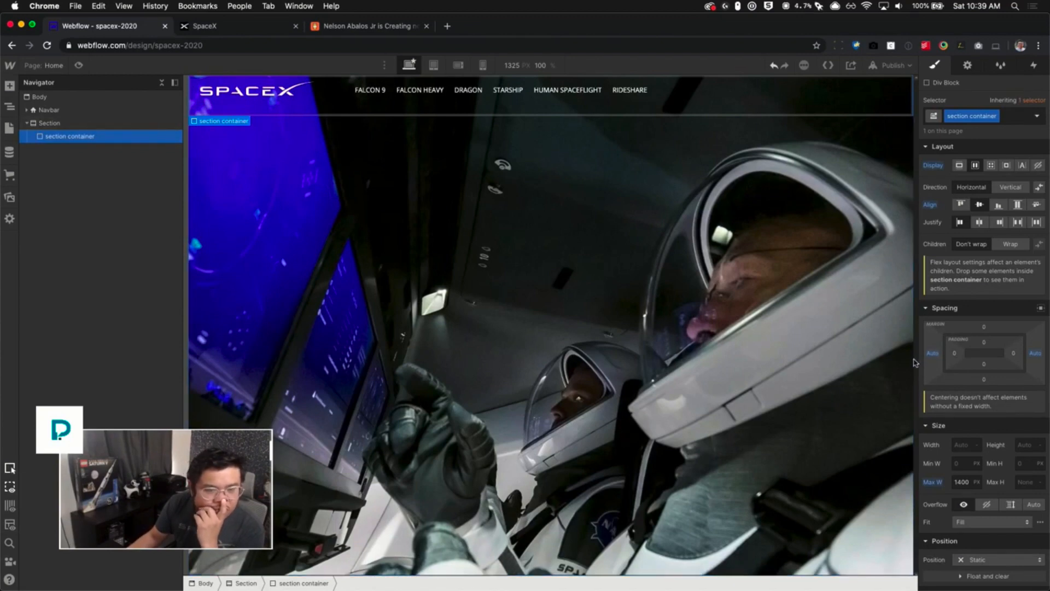
# - Compare the hero with the live SpaceX site, then return to Webflow and reselect the section container
pyautogui.click(250, 27)
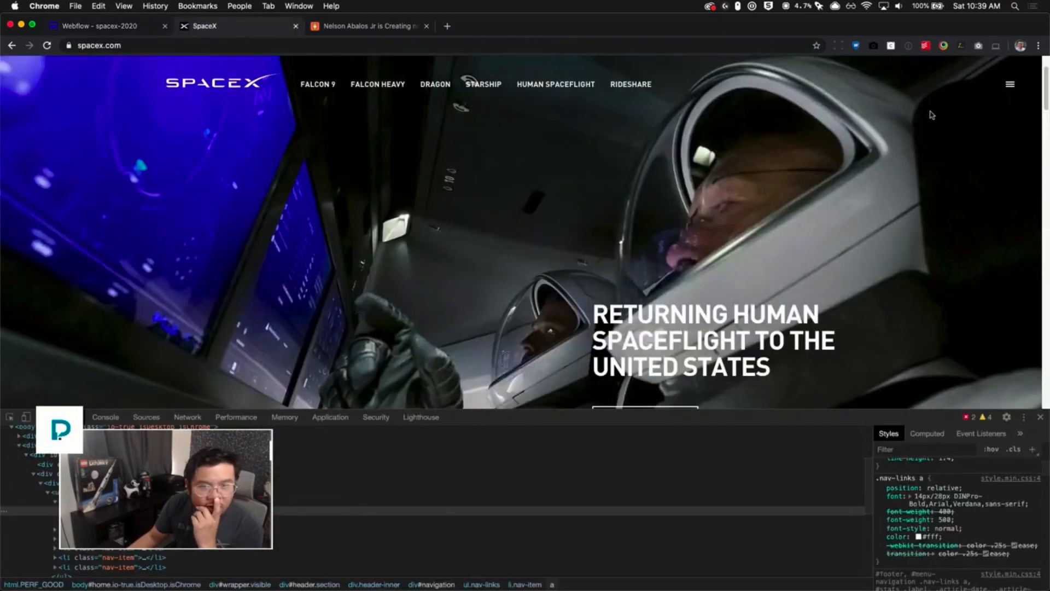
pyautogui.moveTo(1044, 96)
pyautogui.mouseDown()
pyautogui.moveTo(1046, 385)
pyautogui.moveTo(1046, 82)
pyautogui.mouseUp()
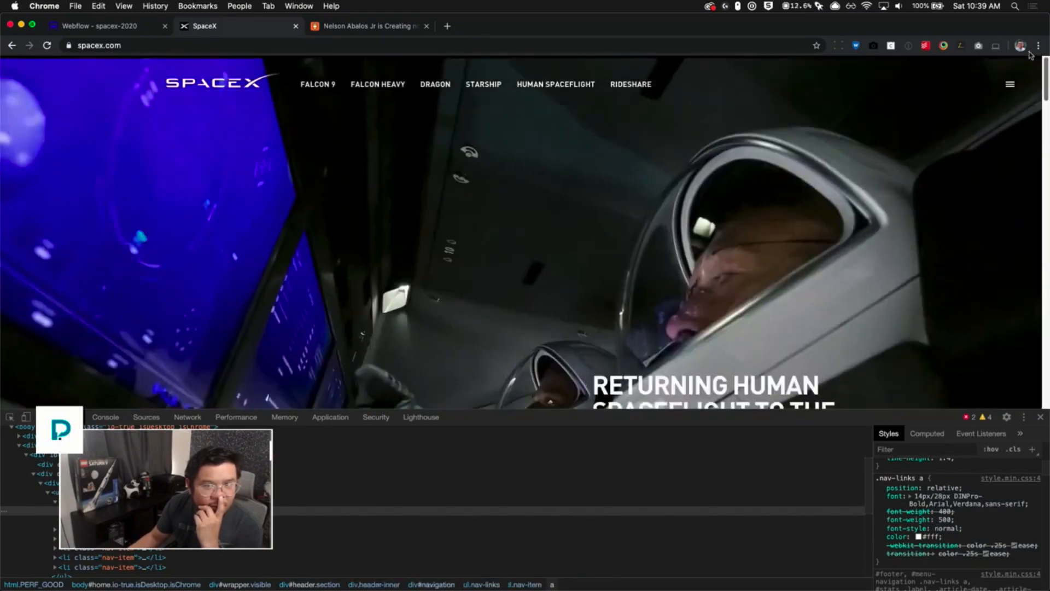
pyautogui.click(128, 28)
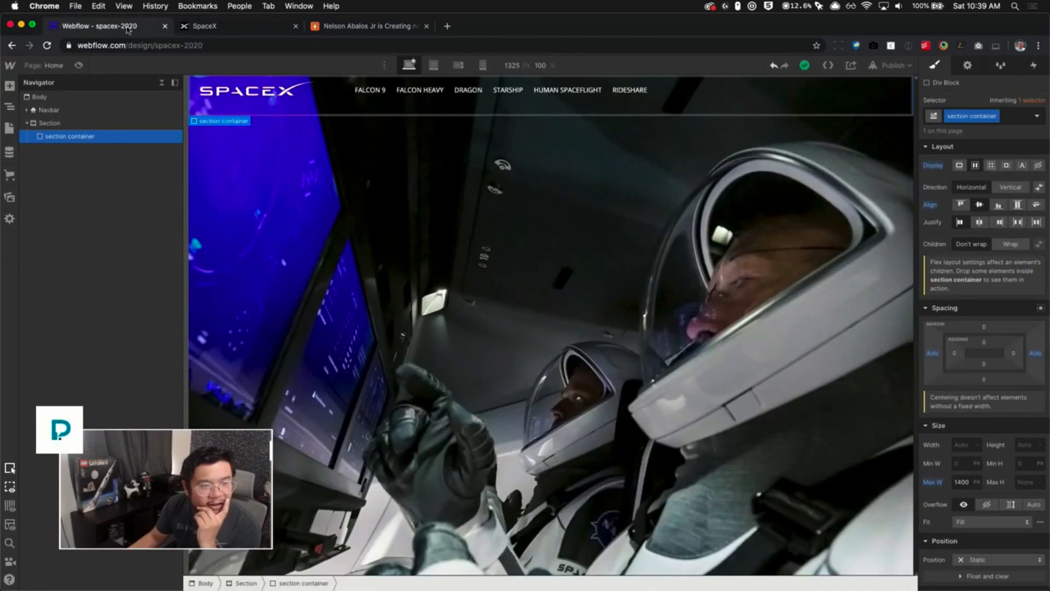
pyautogui.click(87, 124)
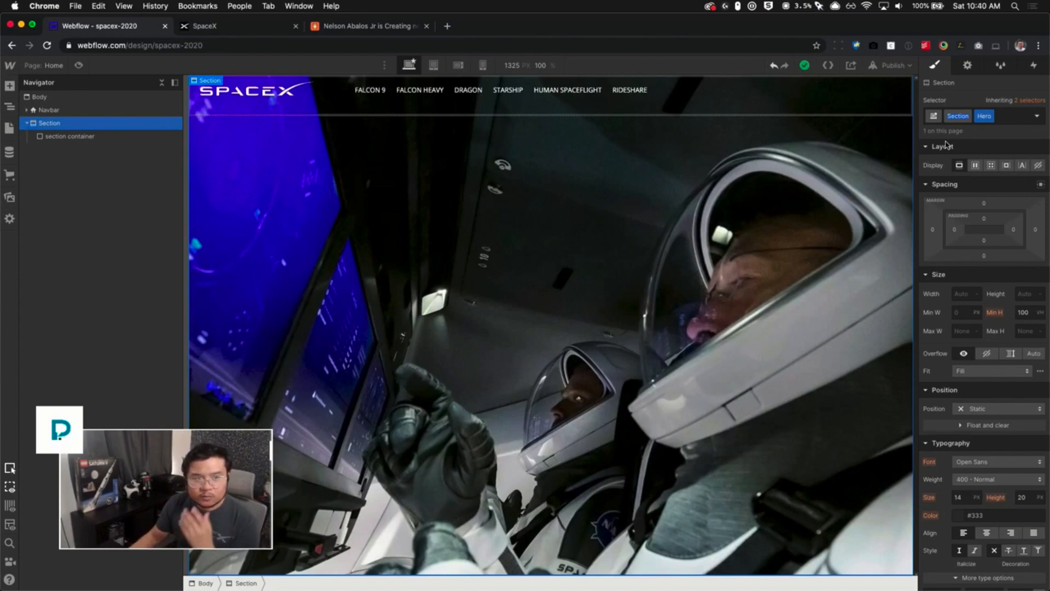
pyautogui.click(93, 137)
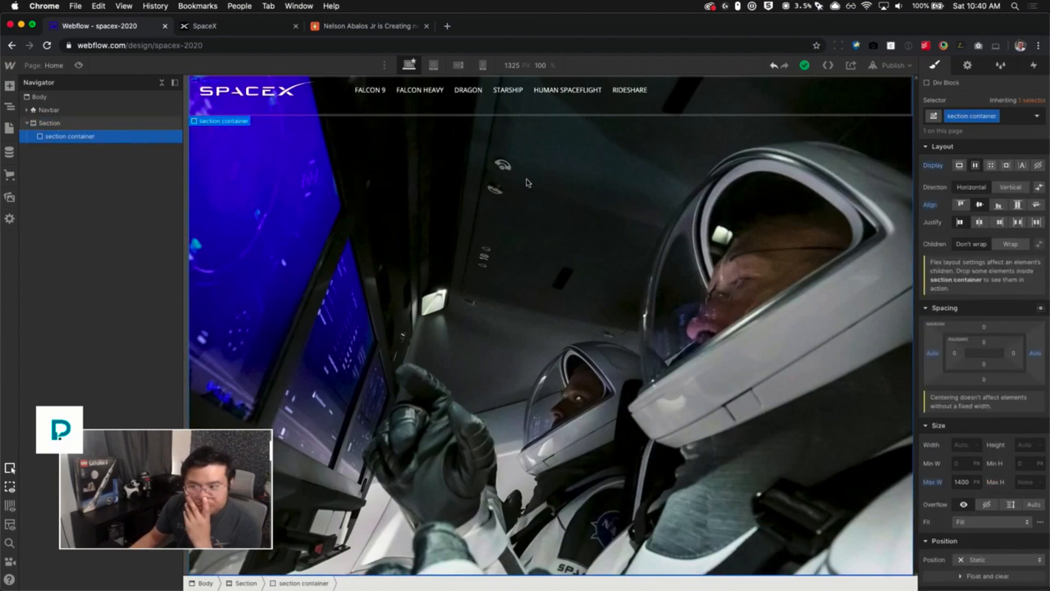
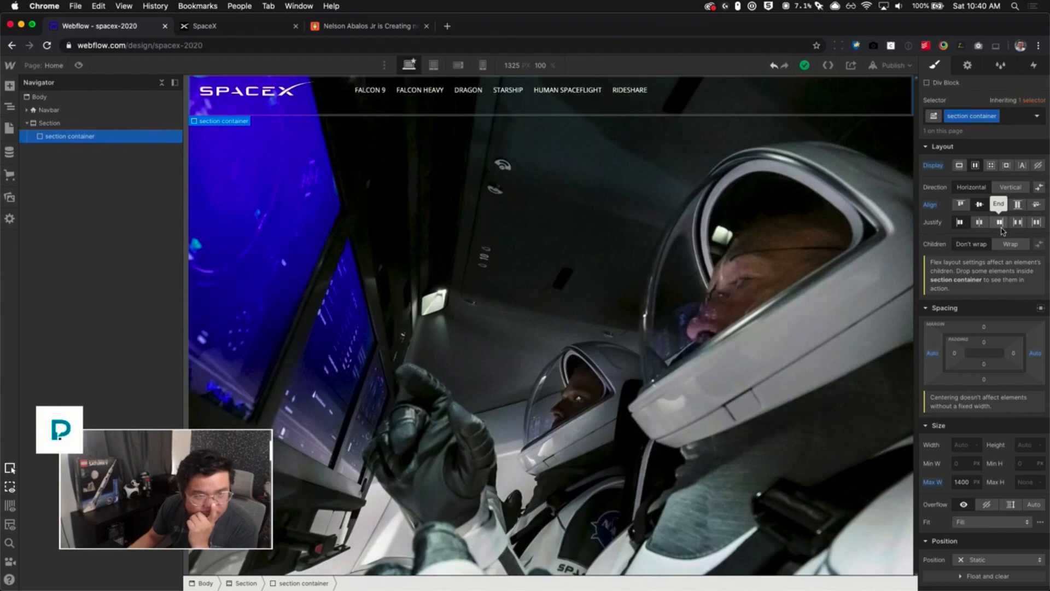
# - Make the hero Section a flex container, aligning and justifying its children to the end
pyautogui.click(885, 221)
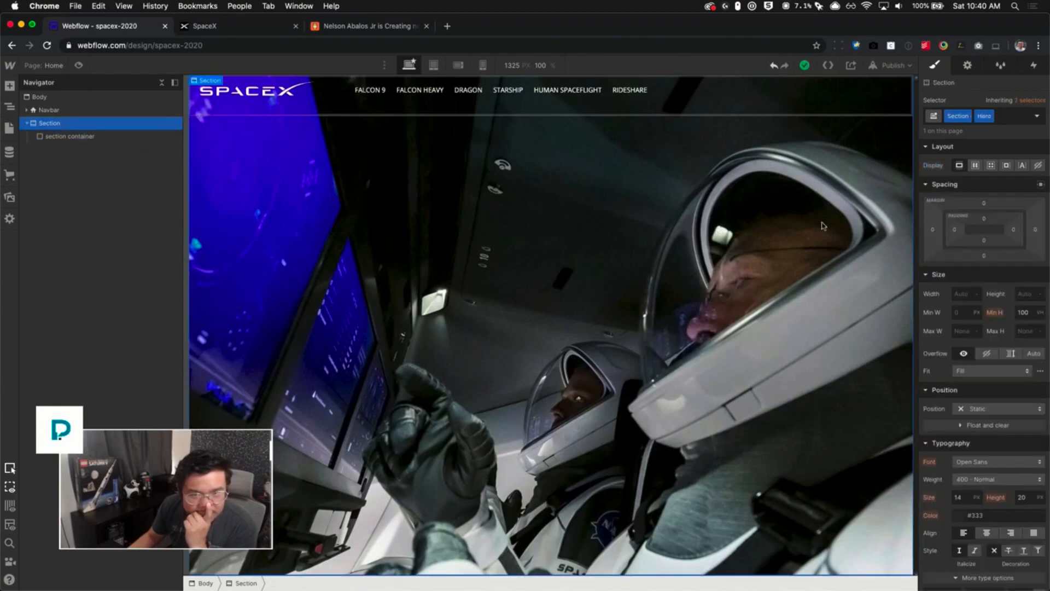
pyautogui.click(976, 165)
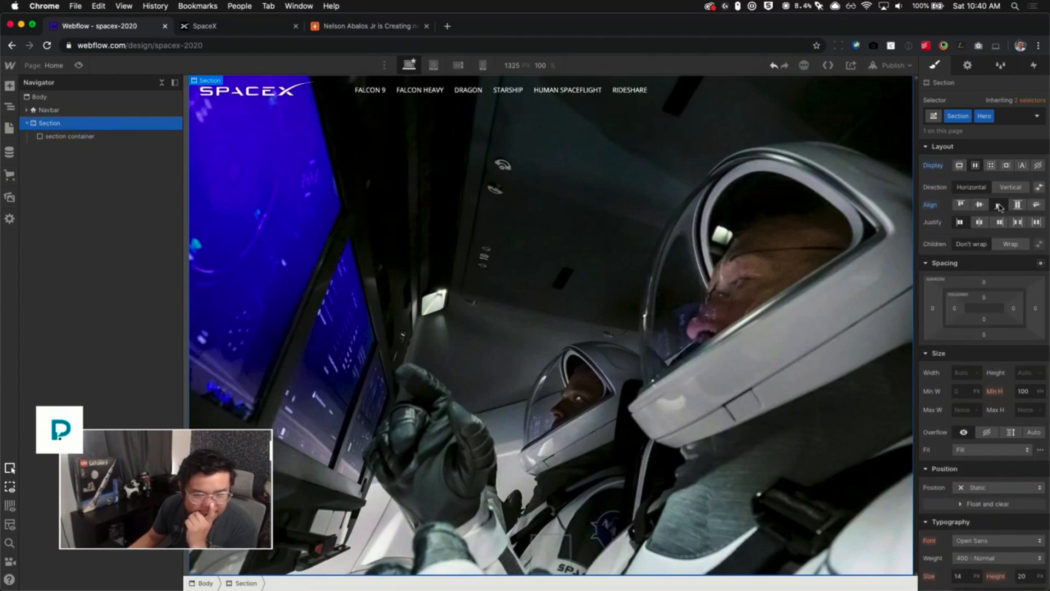
pyautogui.click(998, 206)
pyautogui.click(1000, 223)
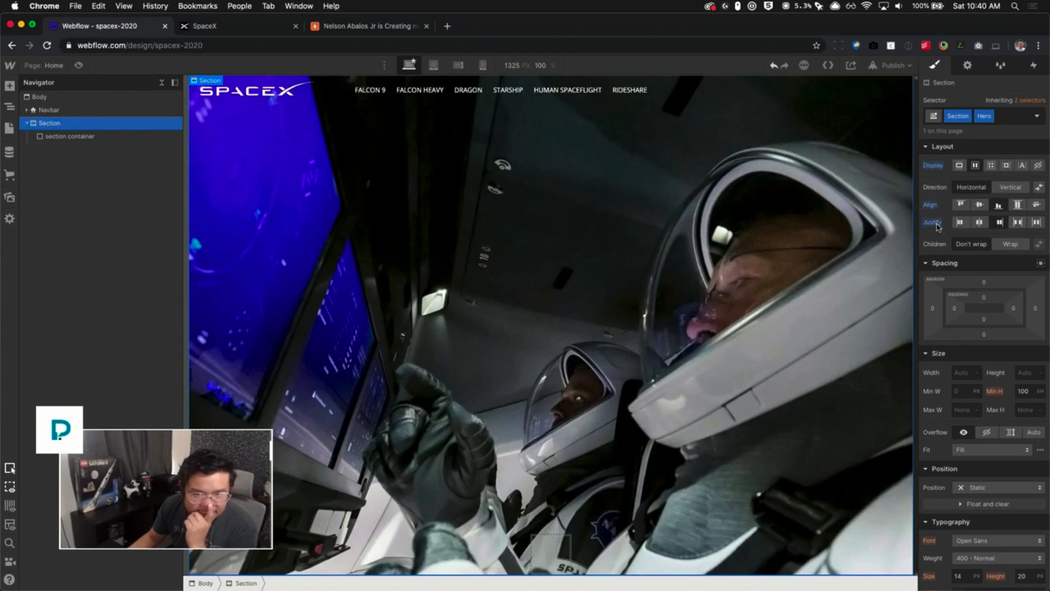
# - Set the section container to grow if possible and align and justify its children to the end
pyautogui.click(550, 549)
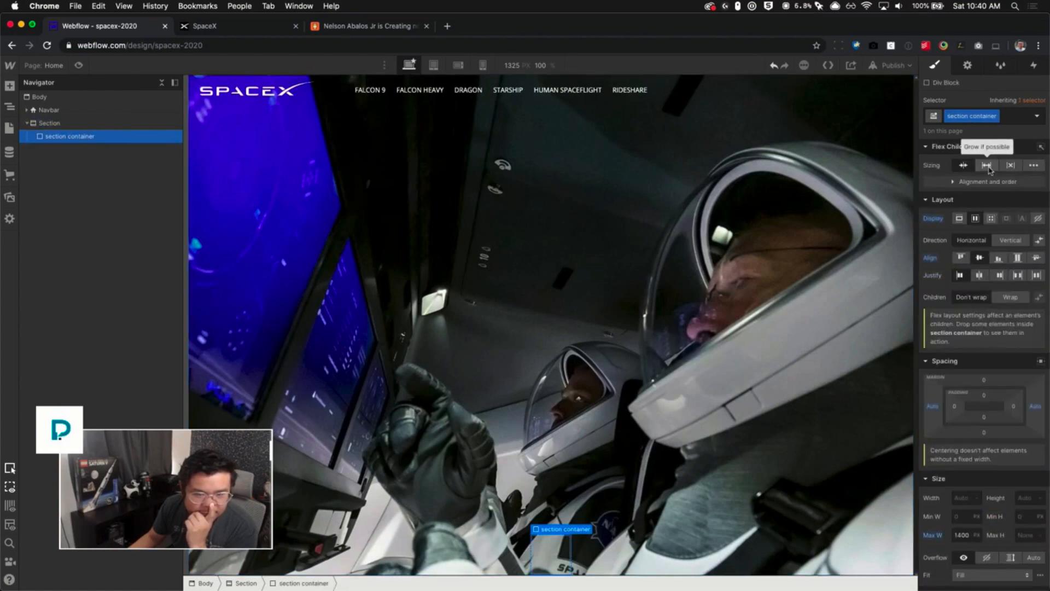
pyautogui.click(986, 165)
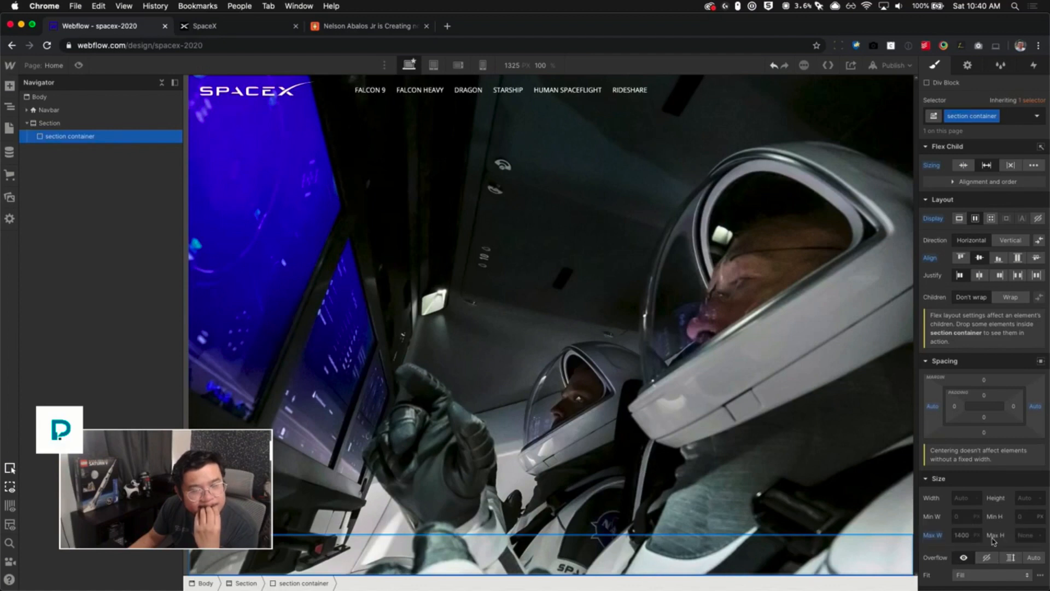
pyautogui.click(998, 258)
pyautogui.click(999, 276)
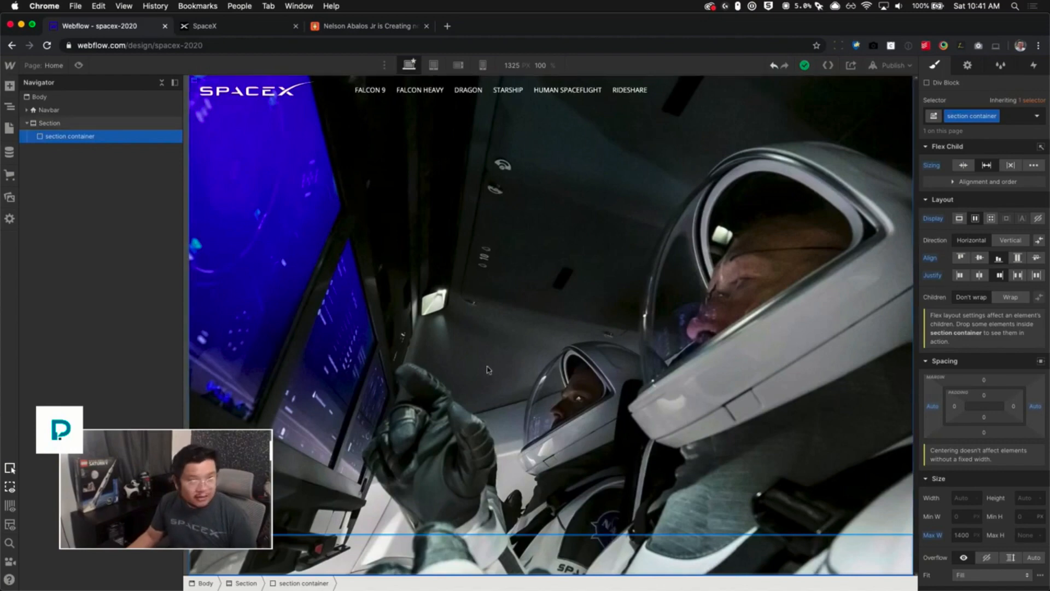
# - Add a Div Block inside the section container
pyautogui.click(199, 31)
pyautogui.click(141, 30)
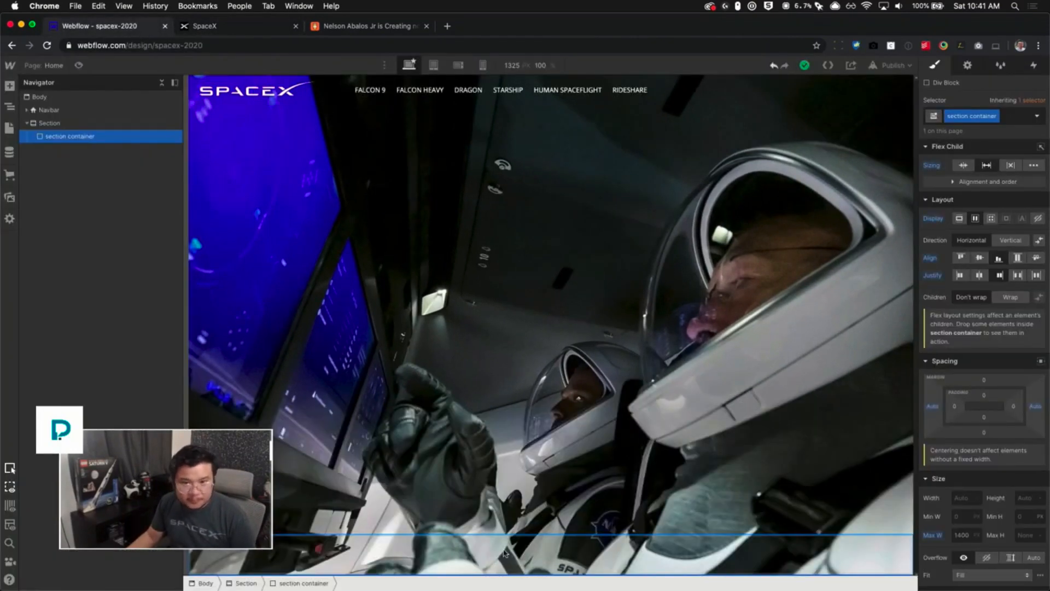
pyautogui.press('super+e')
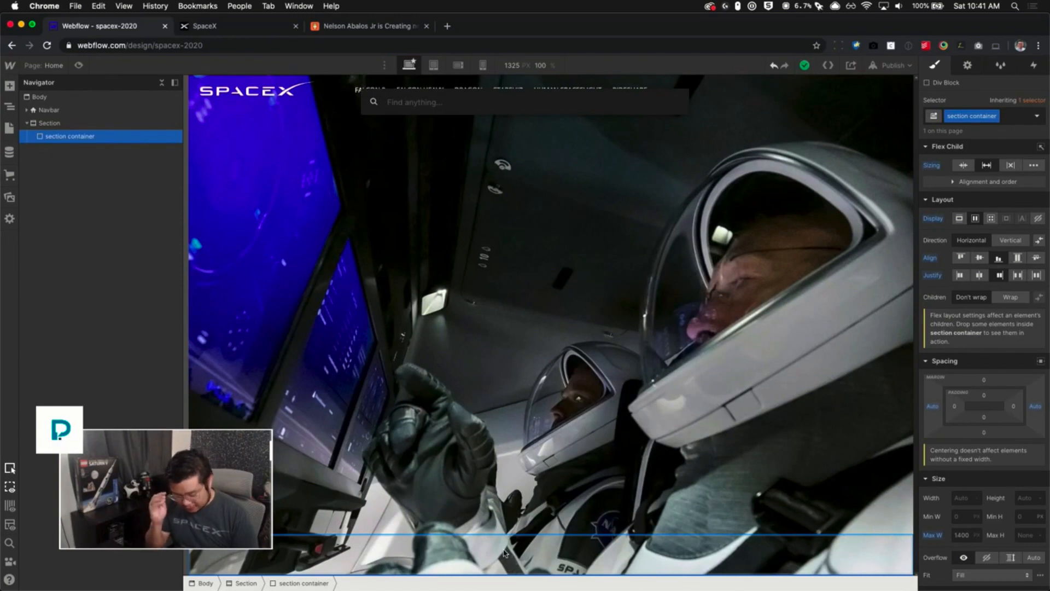
pyautogui.write('div')
pyautogui.press('Return')
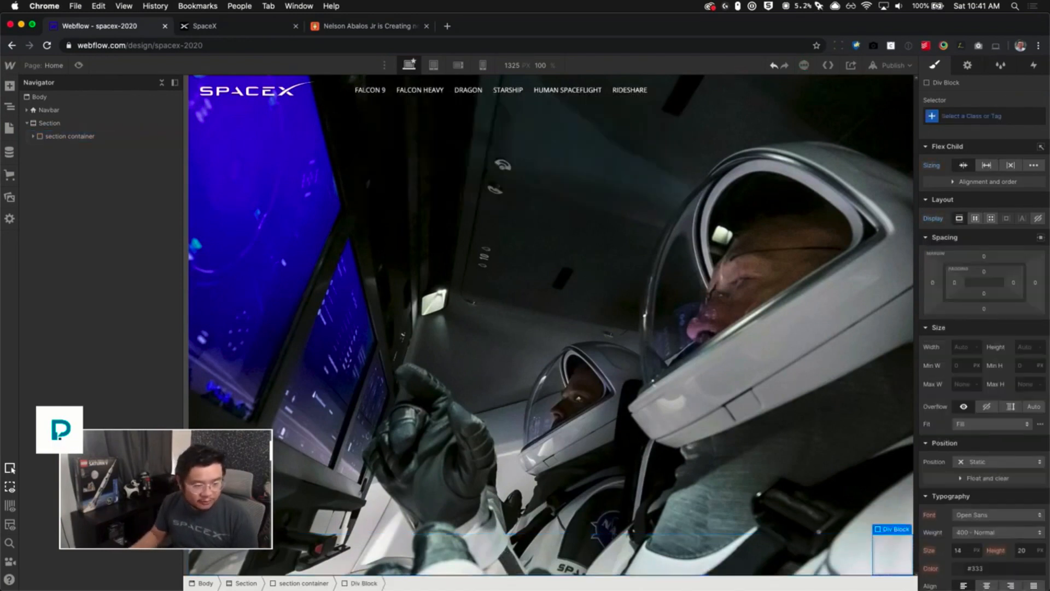
# - Add a Heading inside the new Div Block, checking the live SpaceX hero for reference
pyautogui.press('super+e')
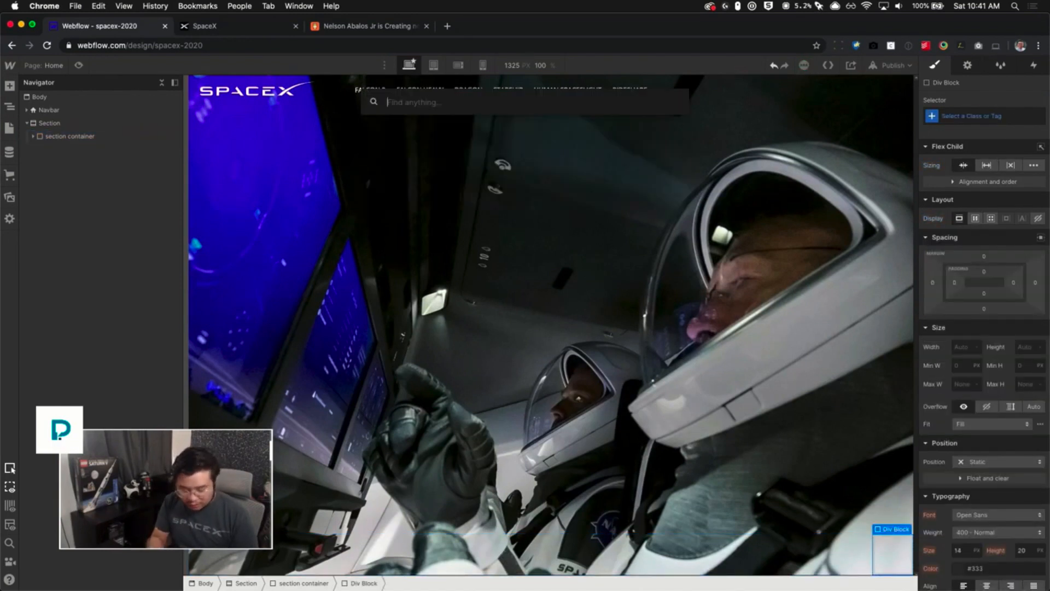
pyautogui.write('head')
pyautogui.press('Return')
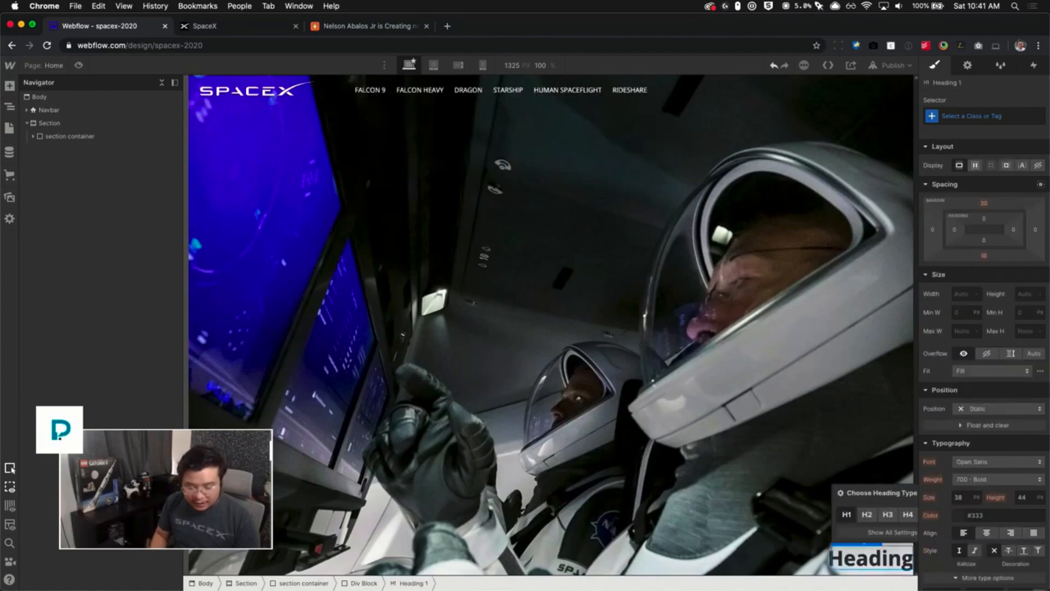
pyautogui.click(203, 26)
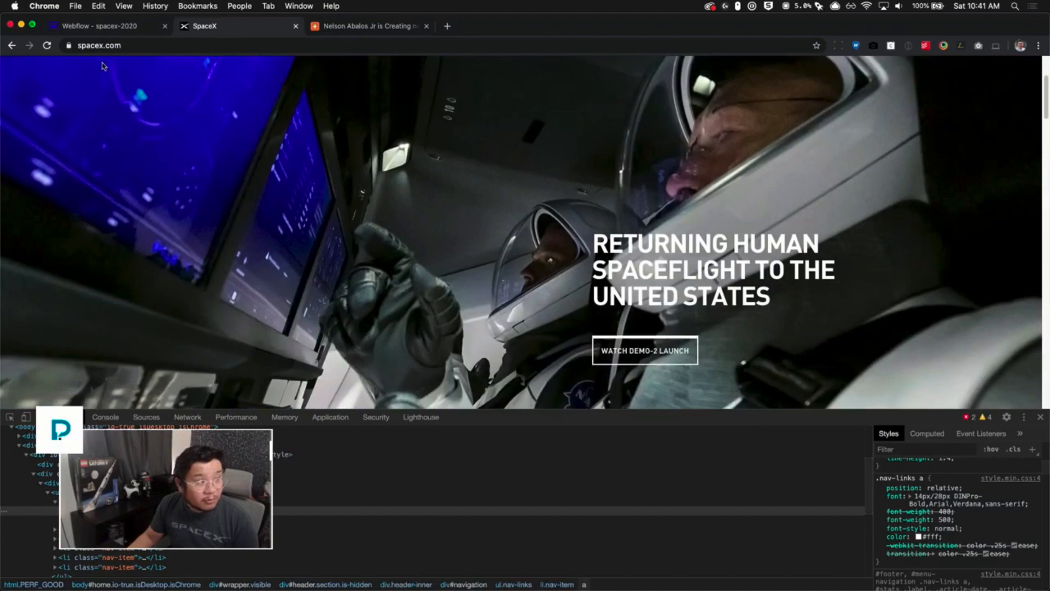
pyautogui.click(97, 26)
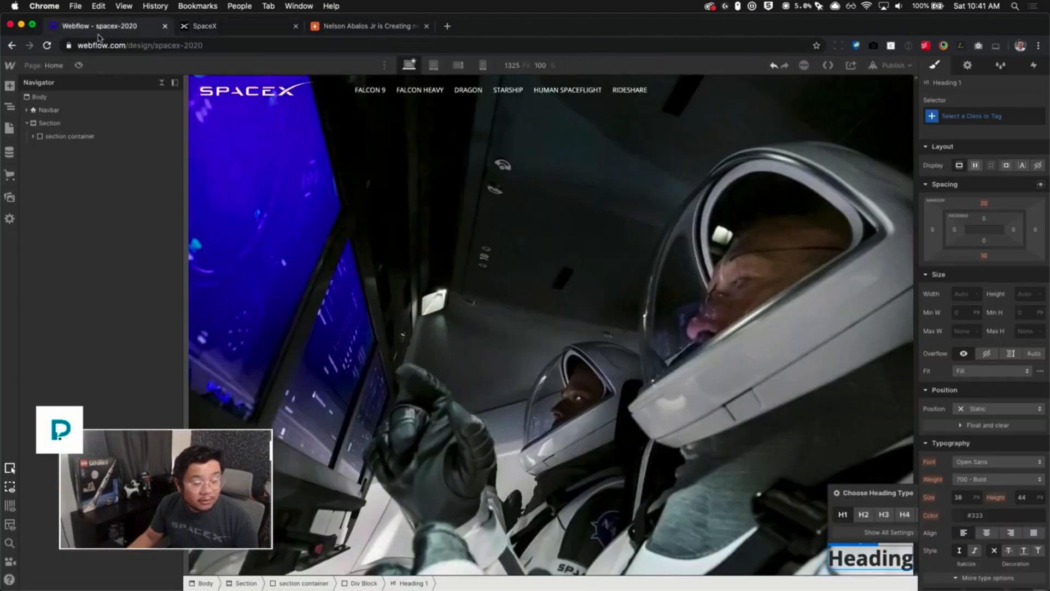
# - Add a Button below the heading inside the Div Block
pyautogui.press('super+k')
pyautogui.write('button')
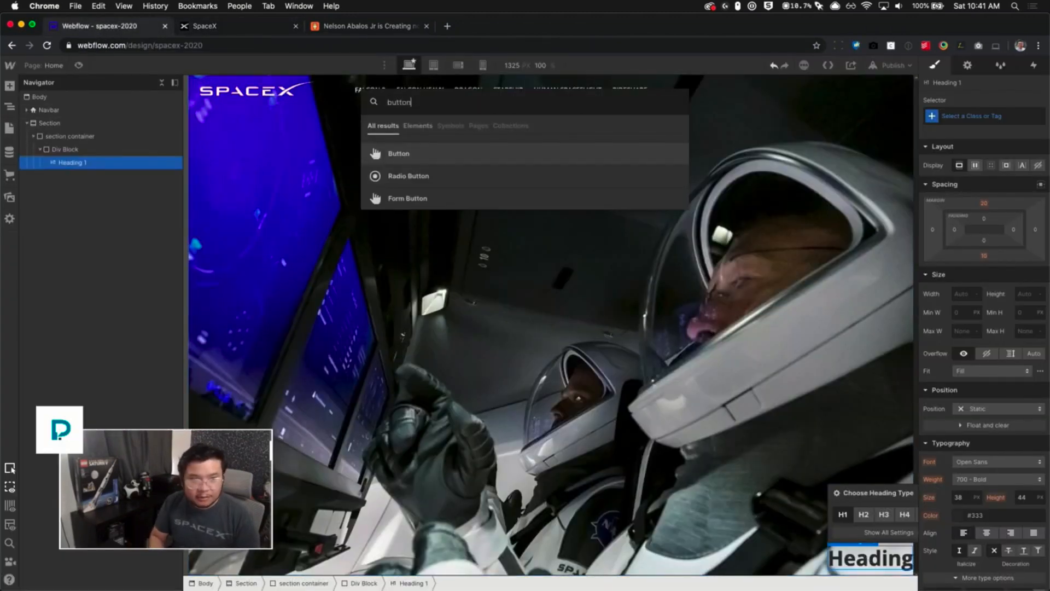
pyautogui.press('Return')
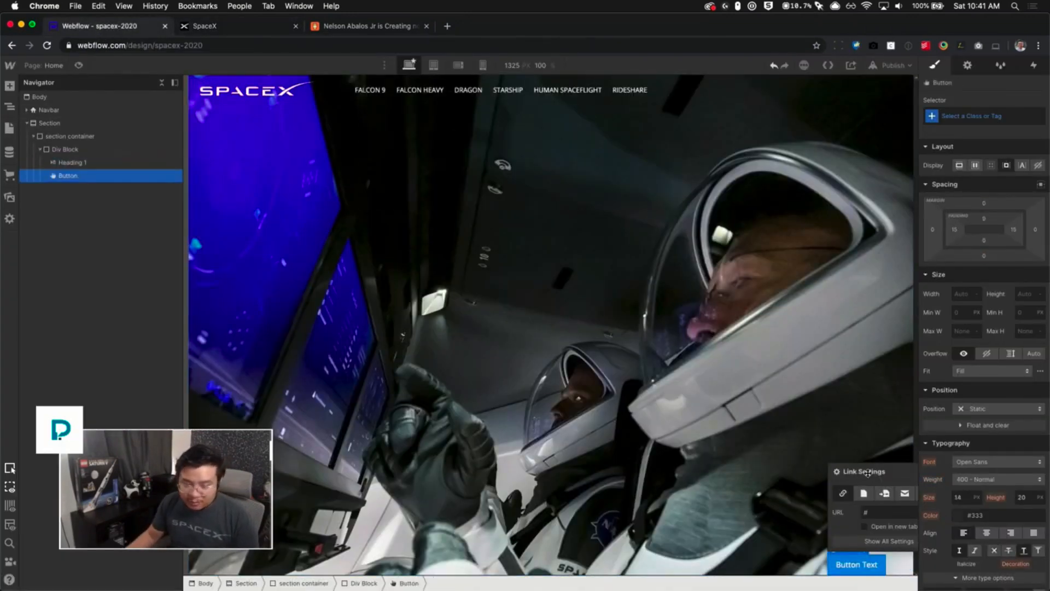
pyautogui.moveTo(884, 493); pyautogui.dragTo(586, 423)
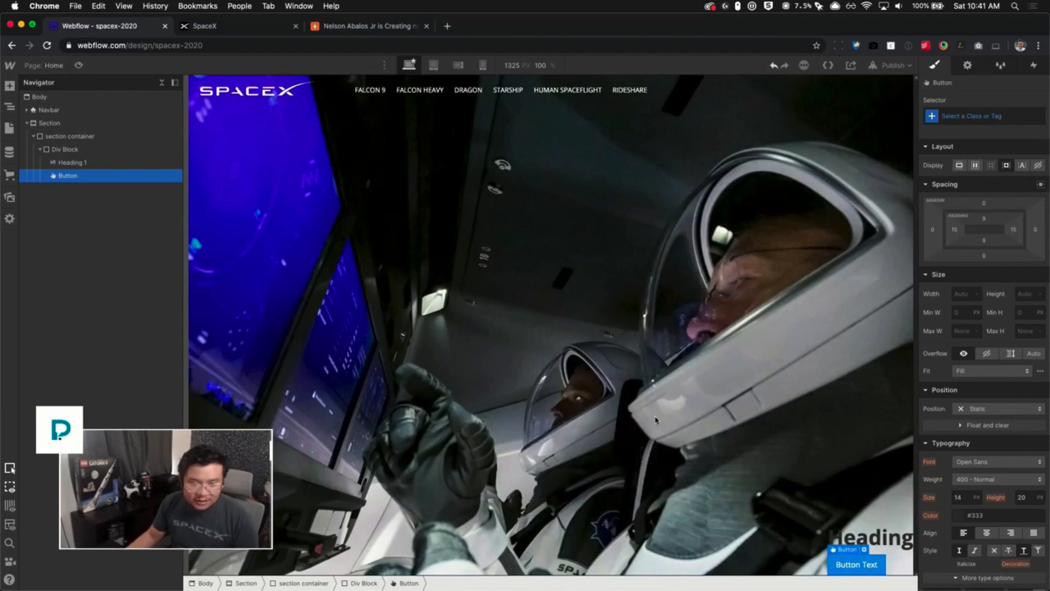
pyautogui.click(654, 419)
# - Give the Div Block a new class named content right and right-align its text
pyautogui.click(112, 149)
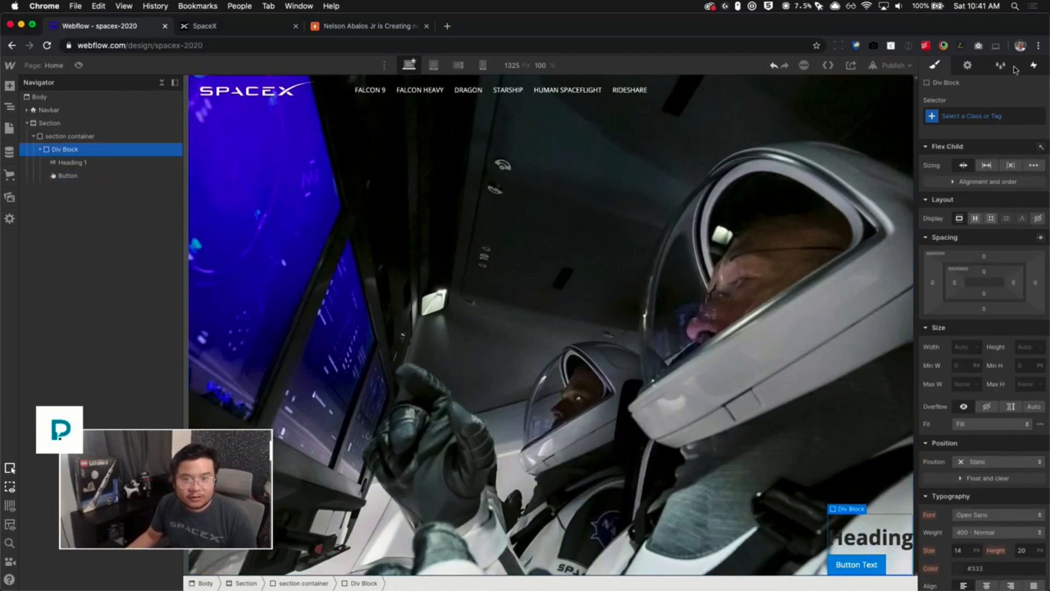
pyautogui.click(978, 115)
pyautogui.write('content right')
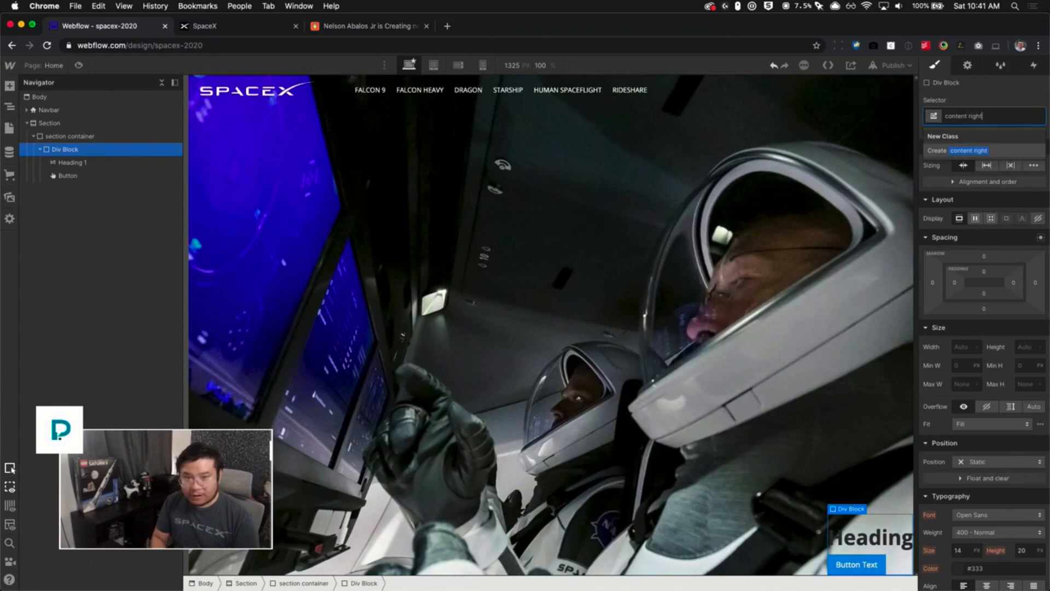
pyautogui.press('Return')
pyautogui.scroll(-5, 1002, 420)
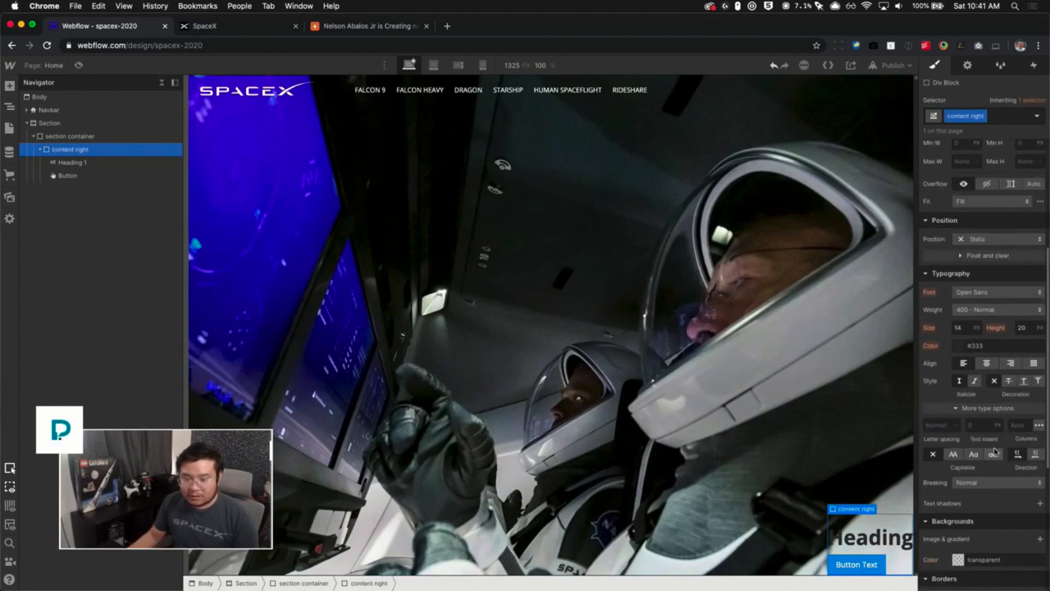
pyautogui.click(1011, 365)
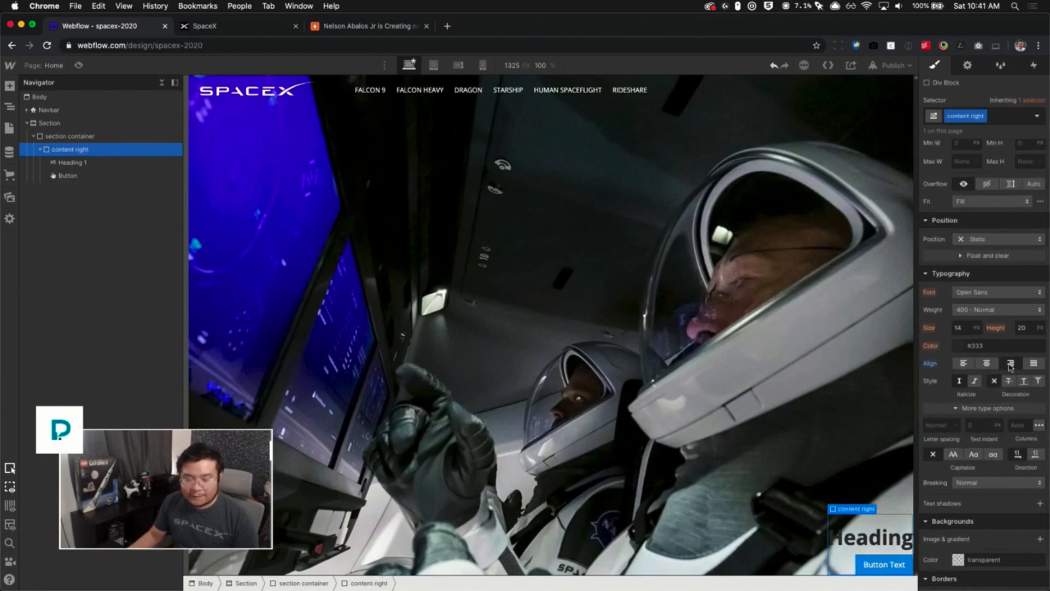
# - Remove the content right class from the Div Block after comparing with the live SpaceX site
pyautogui.click(229, 28)
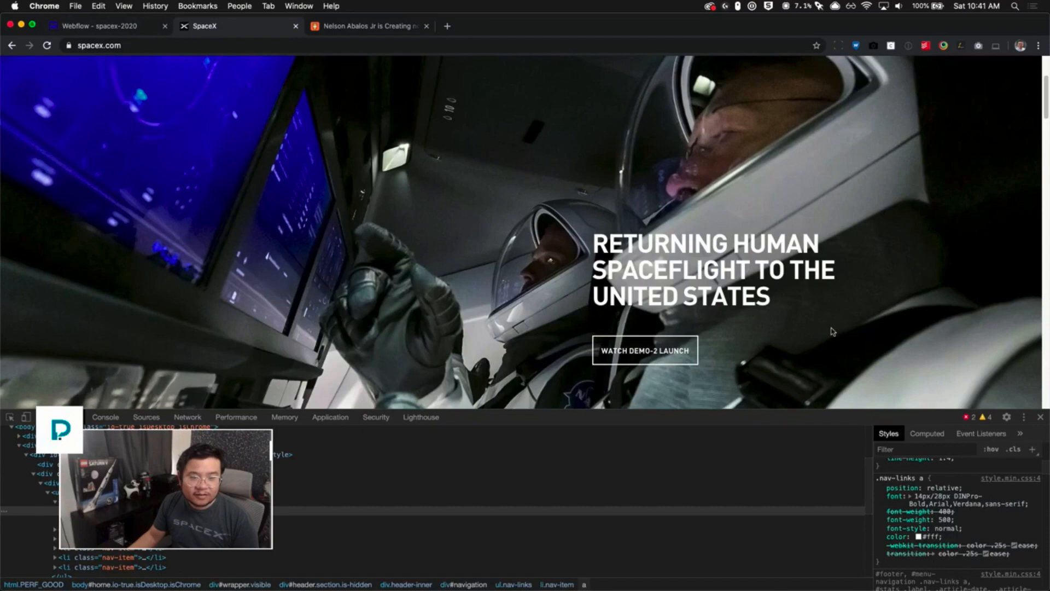
pyautogui.click(122, 27)
pyautogui.scroll(5, 985, 434)
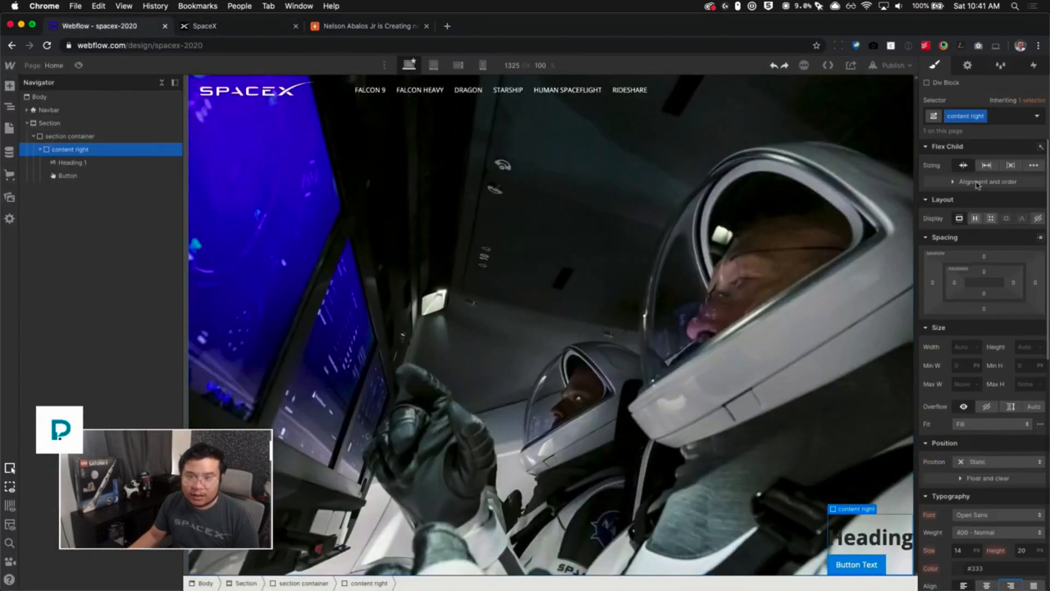
pyautogui.click(982, 116)
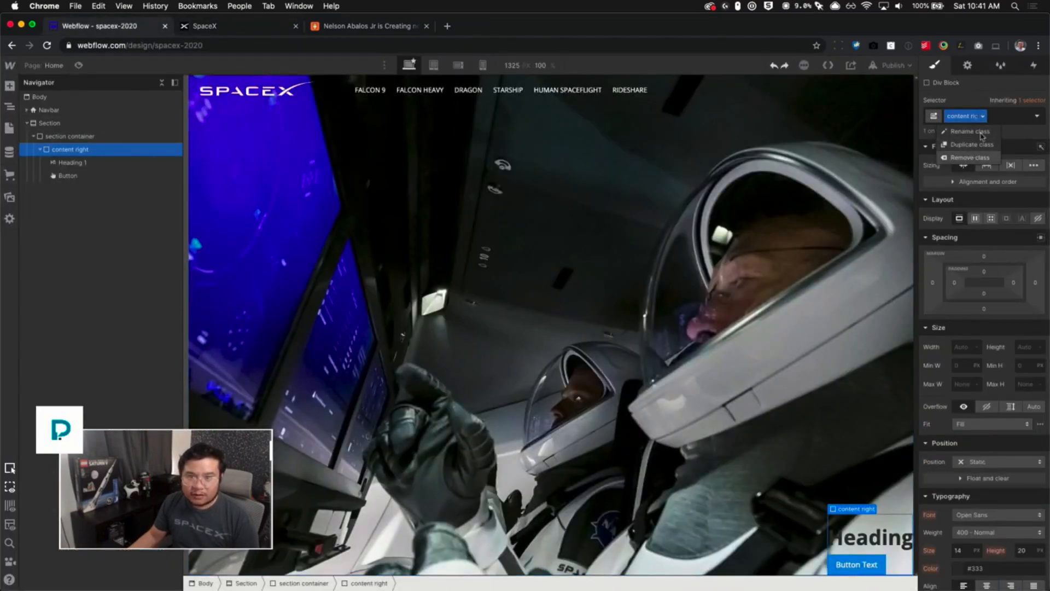
pyautogui.click(971, 157)
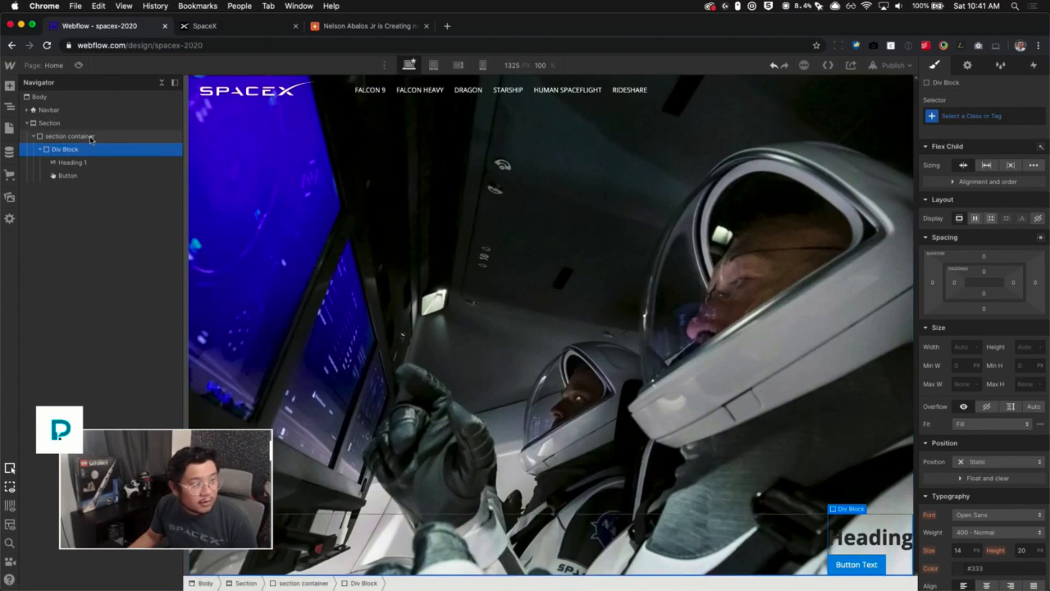
# - Set the section container's text color to white
pyautogui.click(70, 136)
pyautogui.scroll(-3, 1002, 512)
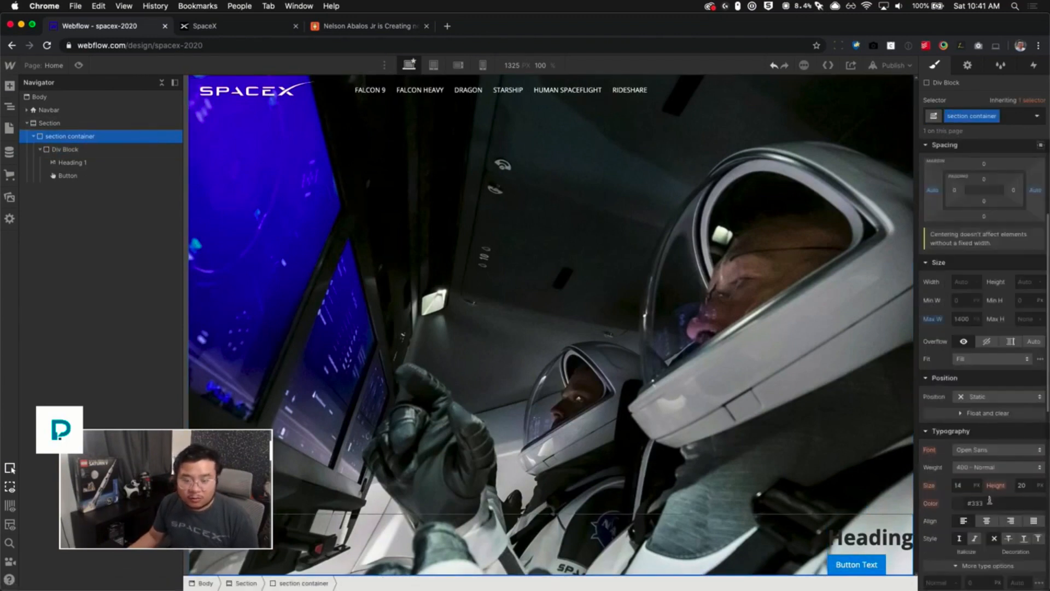
pyautogui.click(989, 502)
pyautogui.write('white')
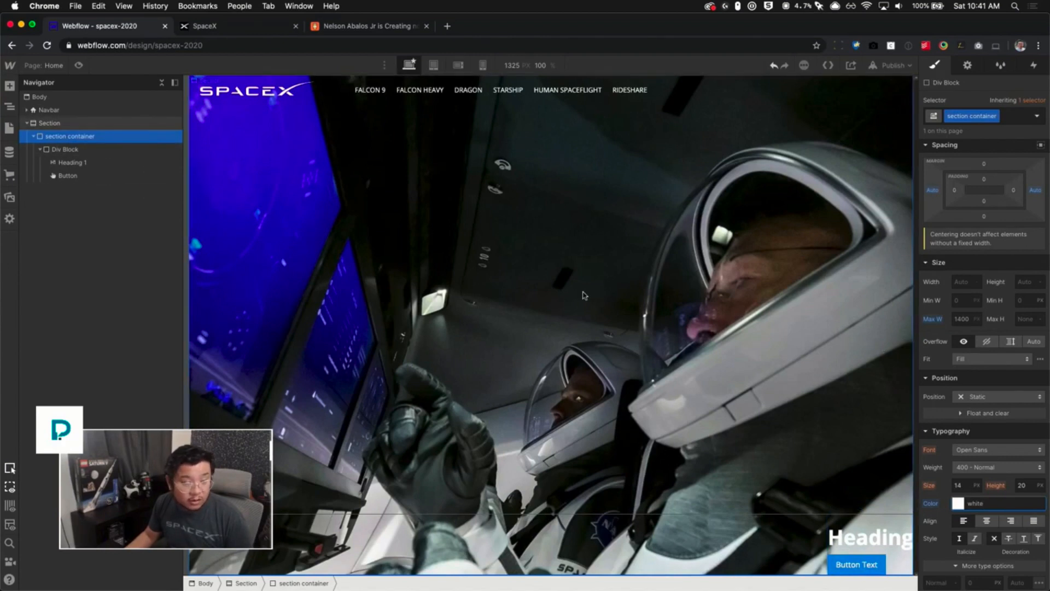
# - Give the Div Block inside the section container a new class named section content
pyautogui.click(539, 66)
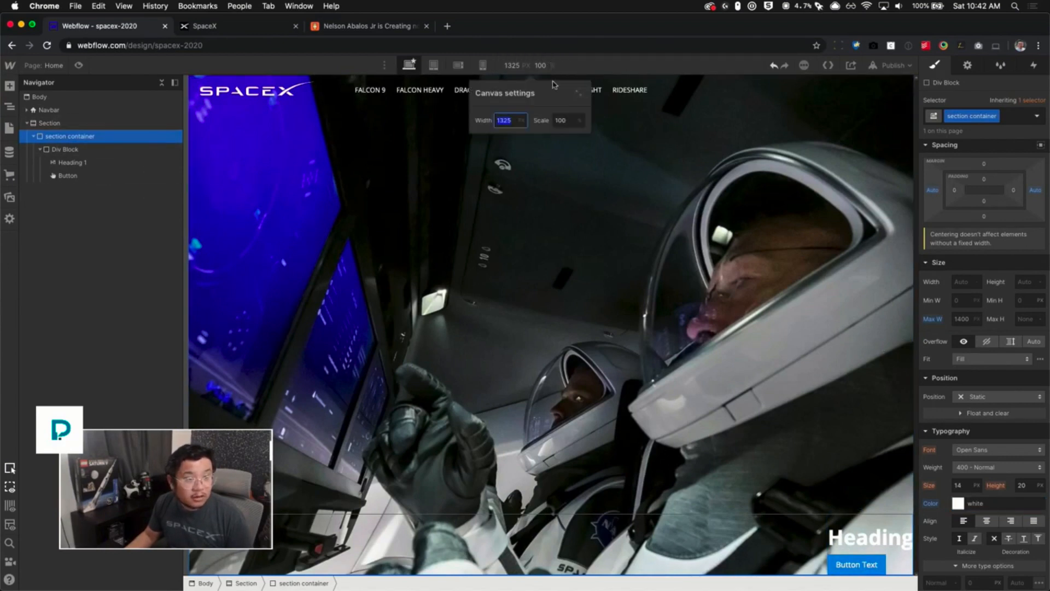
pyautogui.click(557, 118)
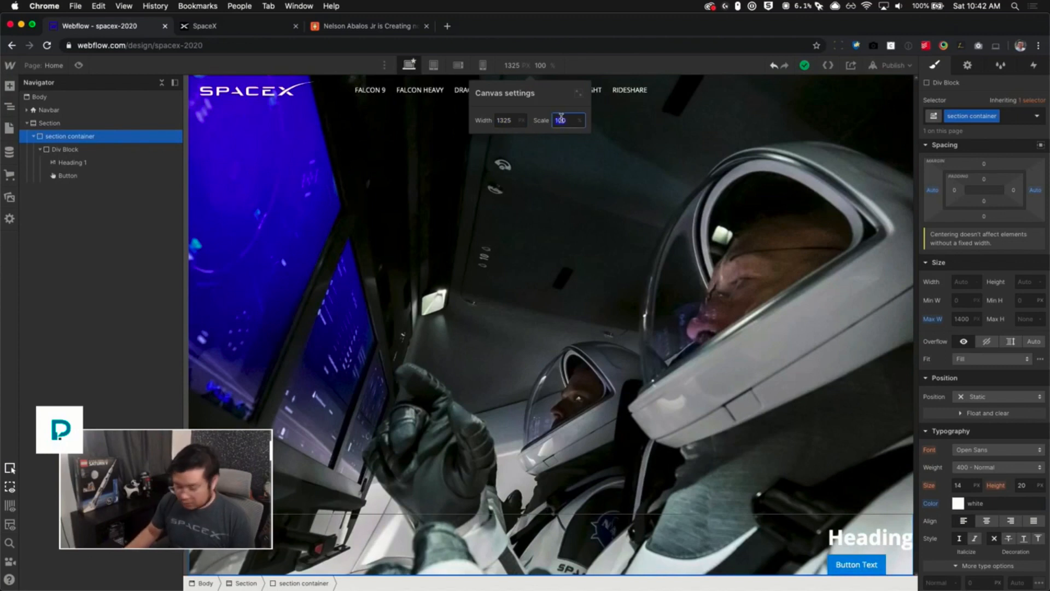
pyautogui.write('80')
pyautogui.press('Return')
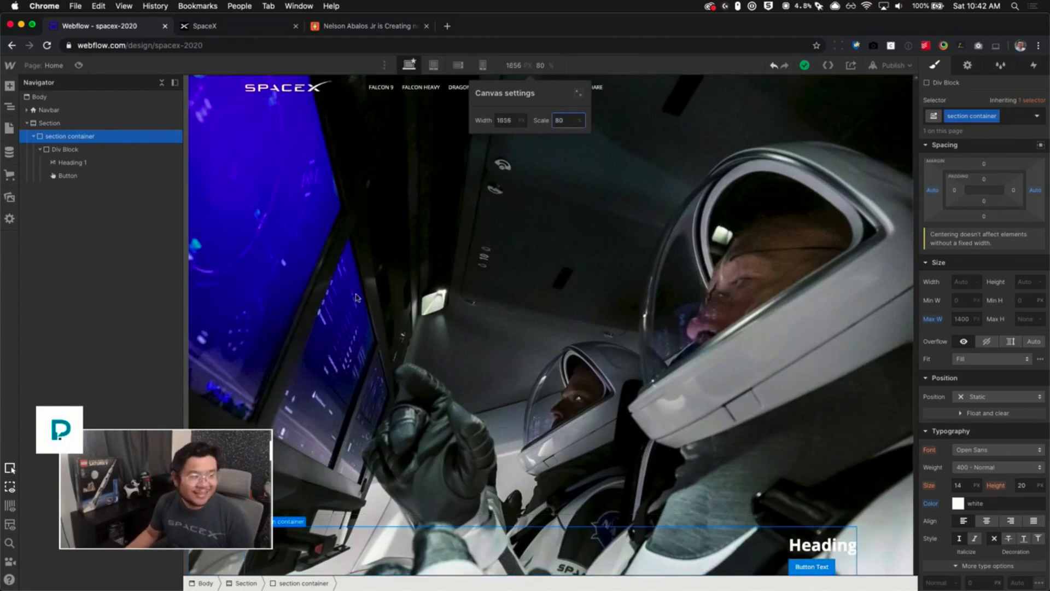
pyautogui.click(70, 153)
pyautogui.click(964, 112)
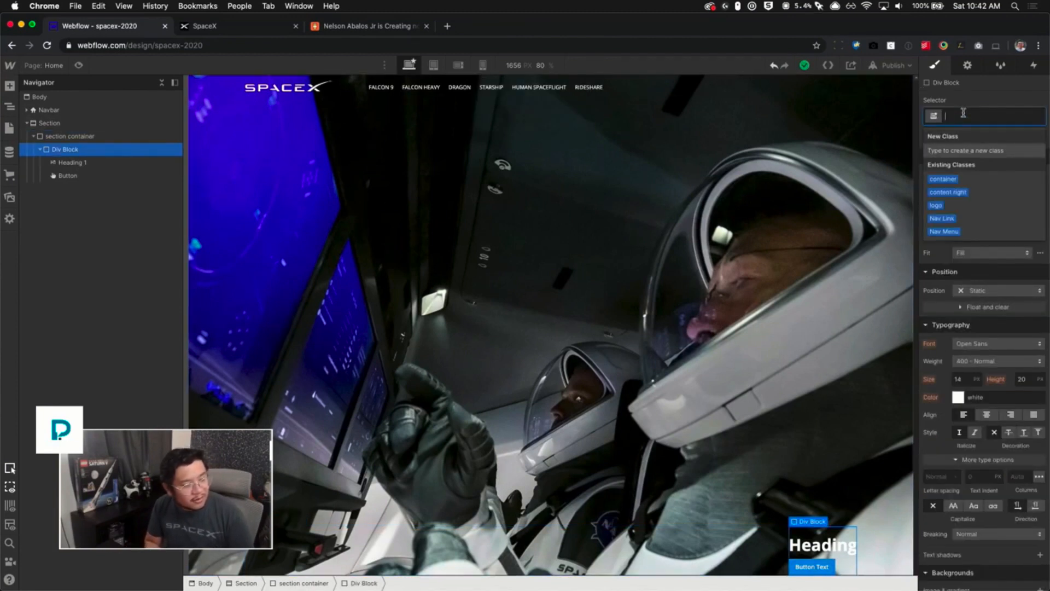
pyautogui.write('section content')
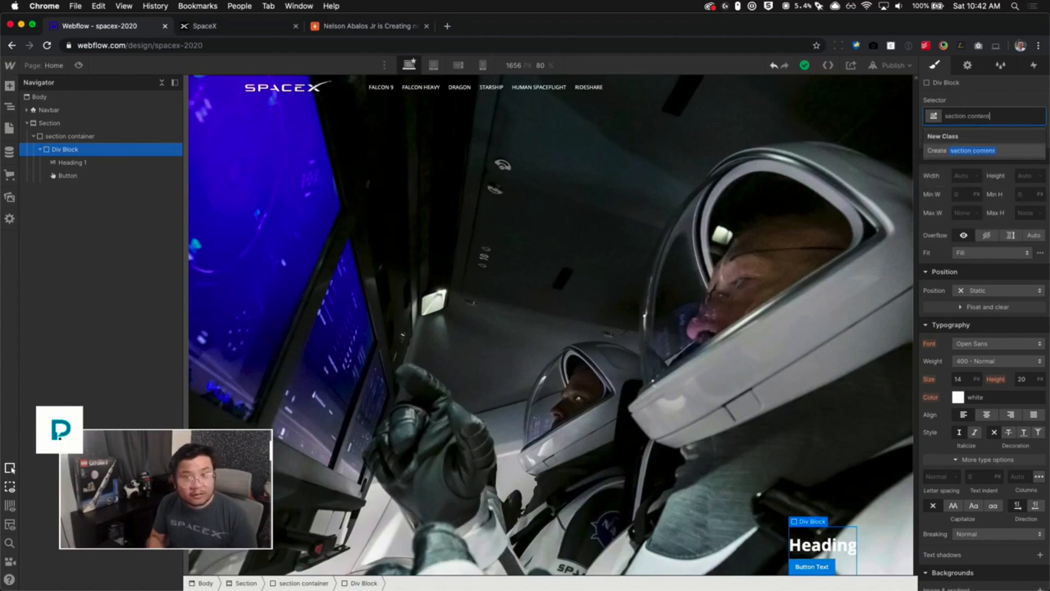
pyautogui.press('Return')
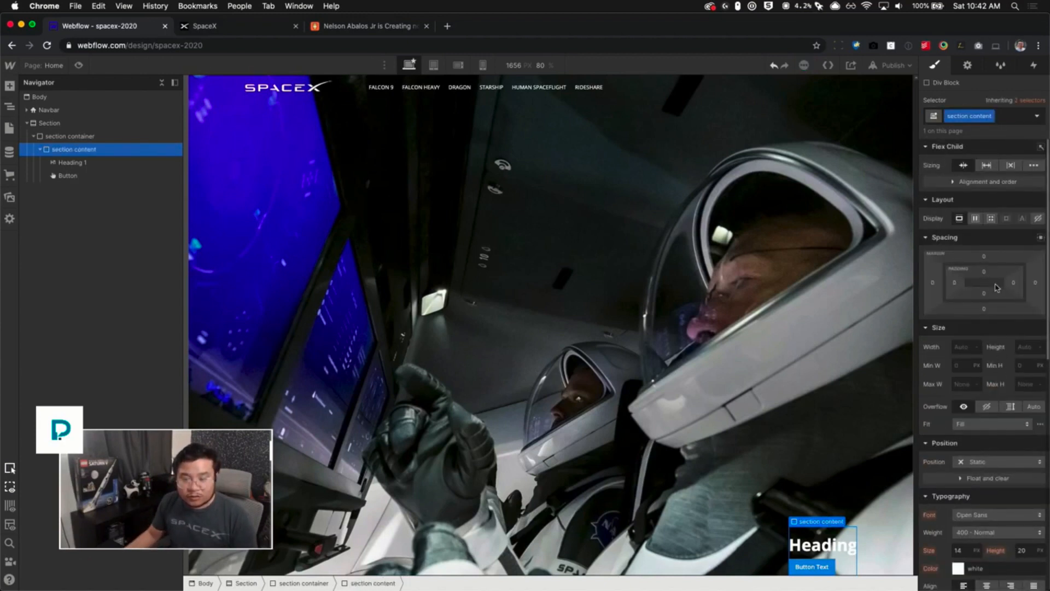
# - Set the section content block's right margin to 40 px and its bottom margin to 80 px
pyautogui.moveTo(1034, 285); pyautogui.dragTo(1049, 283)
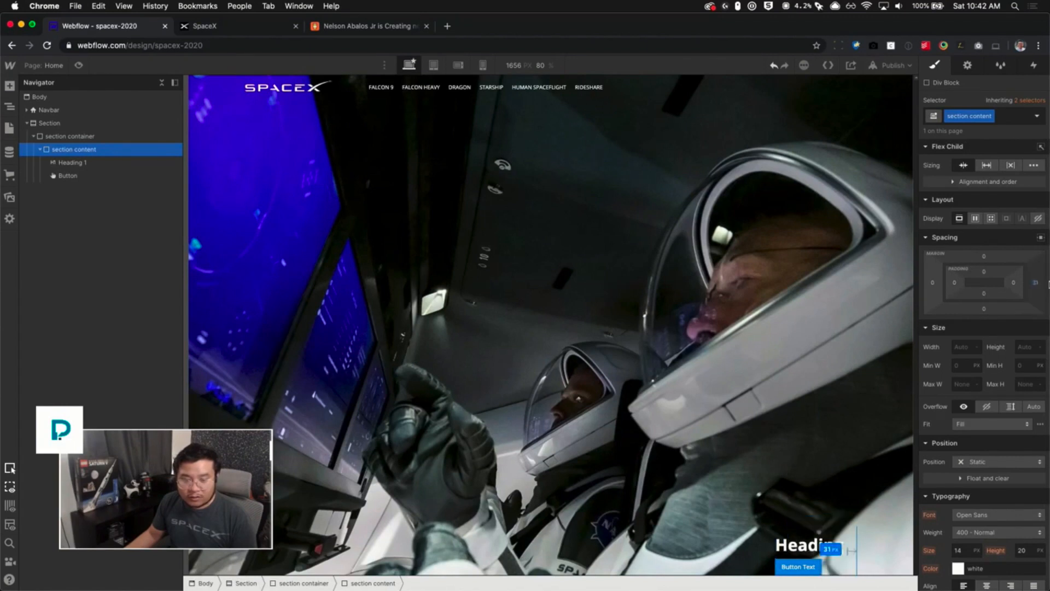
pyautogui.click(1034, 283)
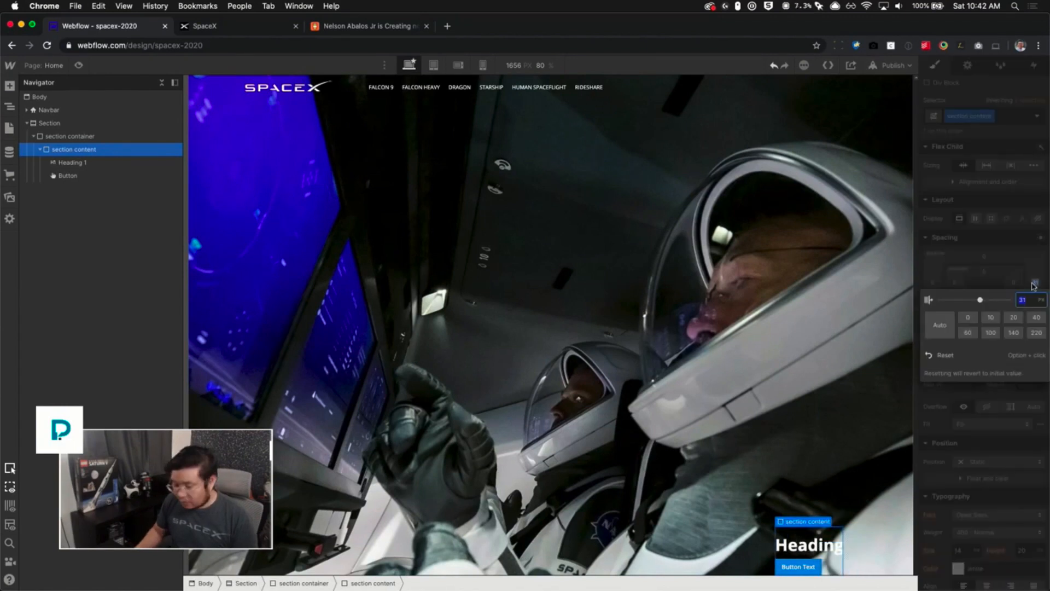
pyautogui.write('40')
pyautogui.press('Return')
pyautogui.click(985, 310)
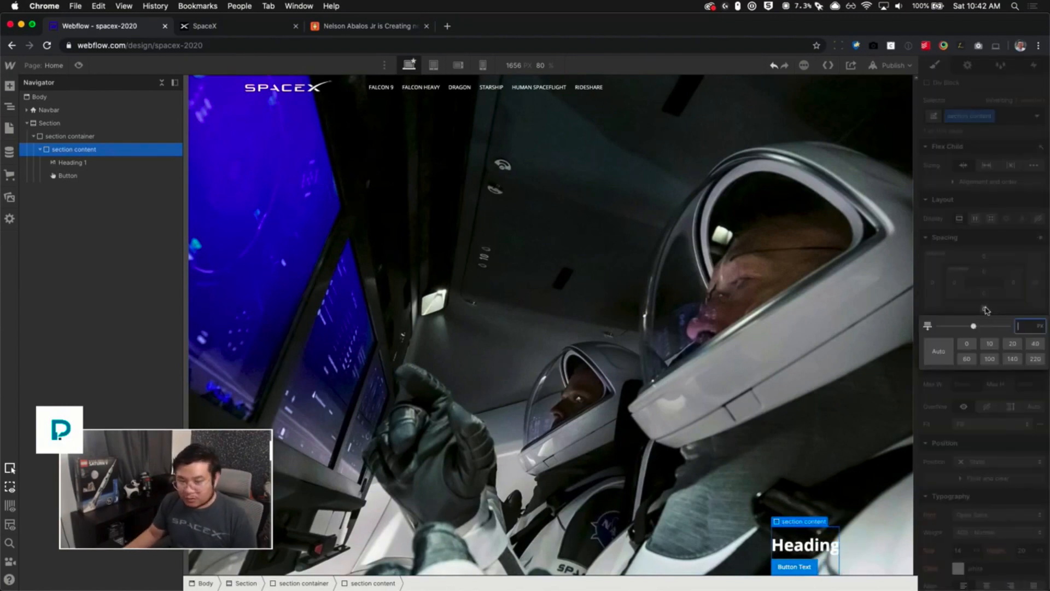
pyautogui.write('40')
pyautogui.press('Return')
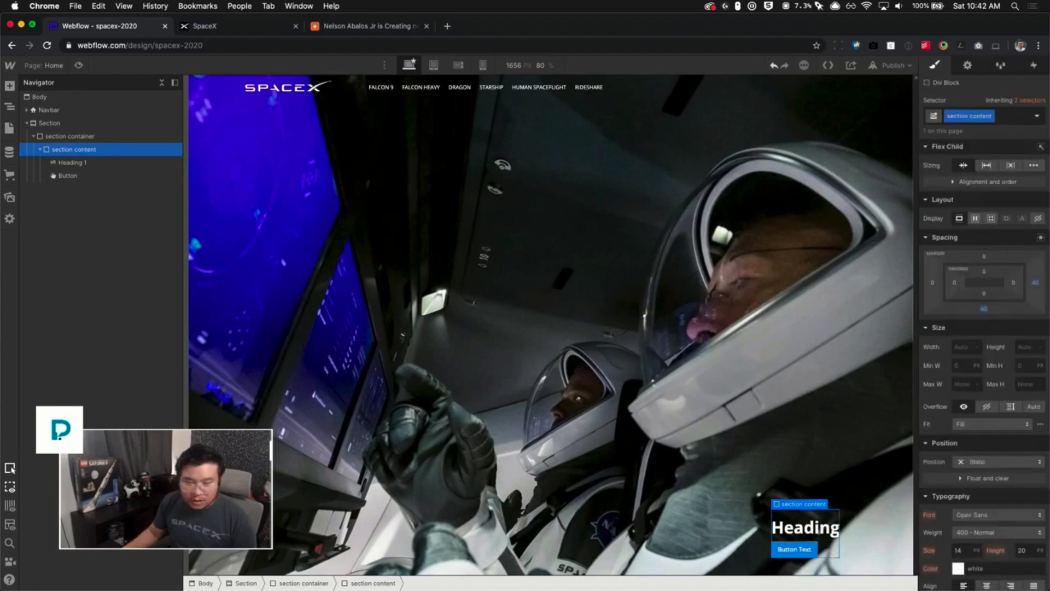
pyautogui.click(982, 309)
pyautogui.write('80')
pyautogui.press('Return')
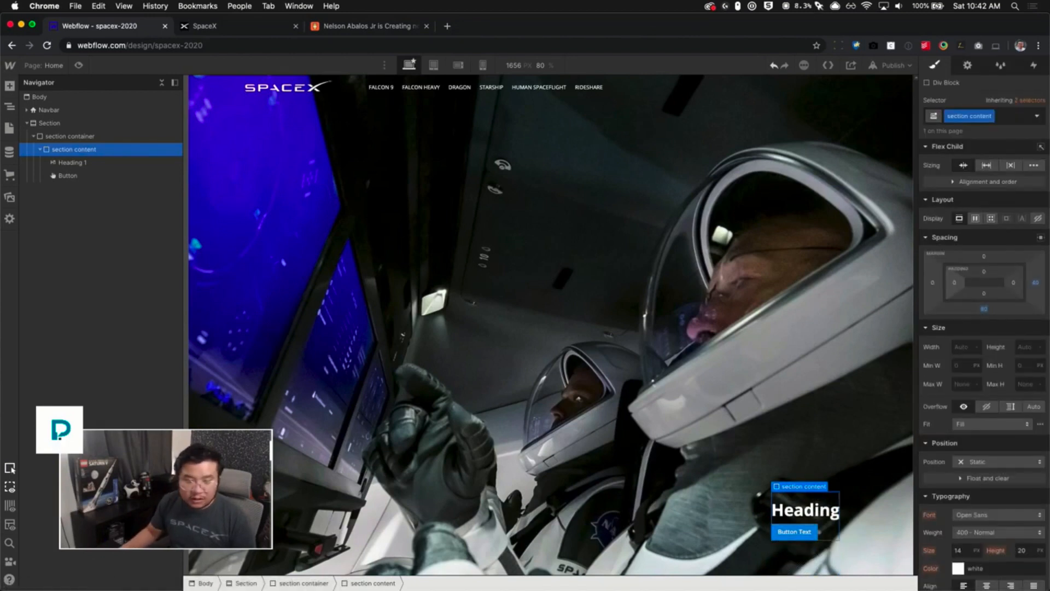
# - Compare the hero layout with the live SpaceX homepage and select the Section in the navigator
pyautogui.click(188, 30)
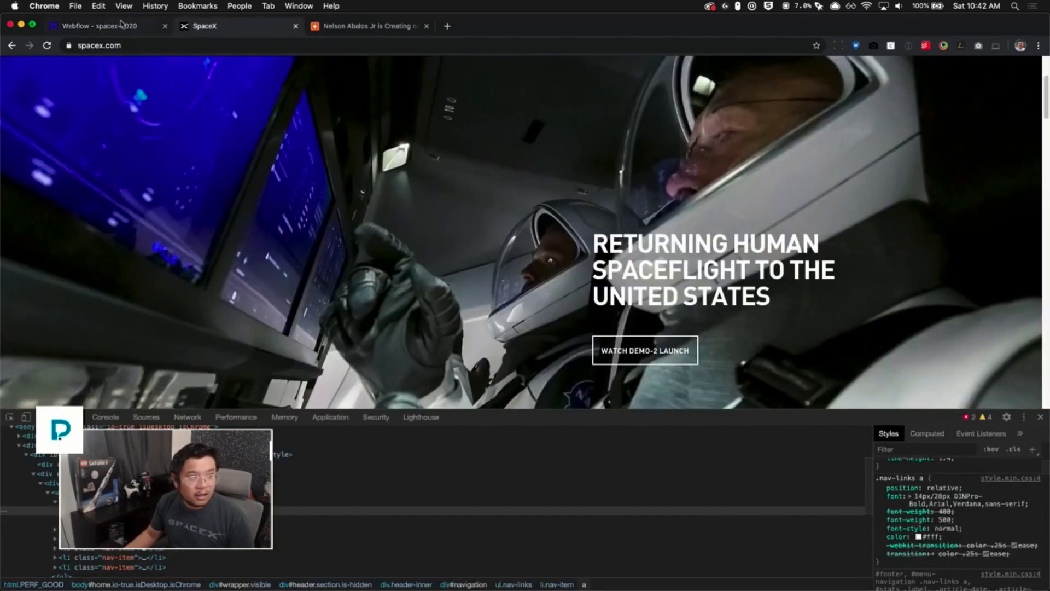
pyautogui.click(122, 26)
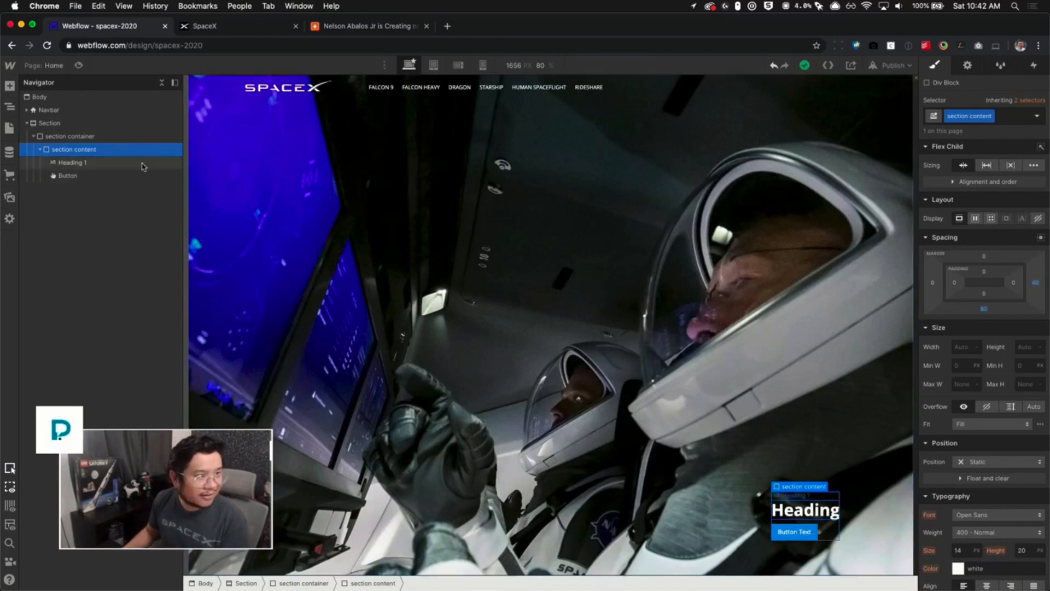
pyautogui.click(87, 136)
pyautogui.click(40, 149)
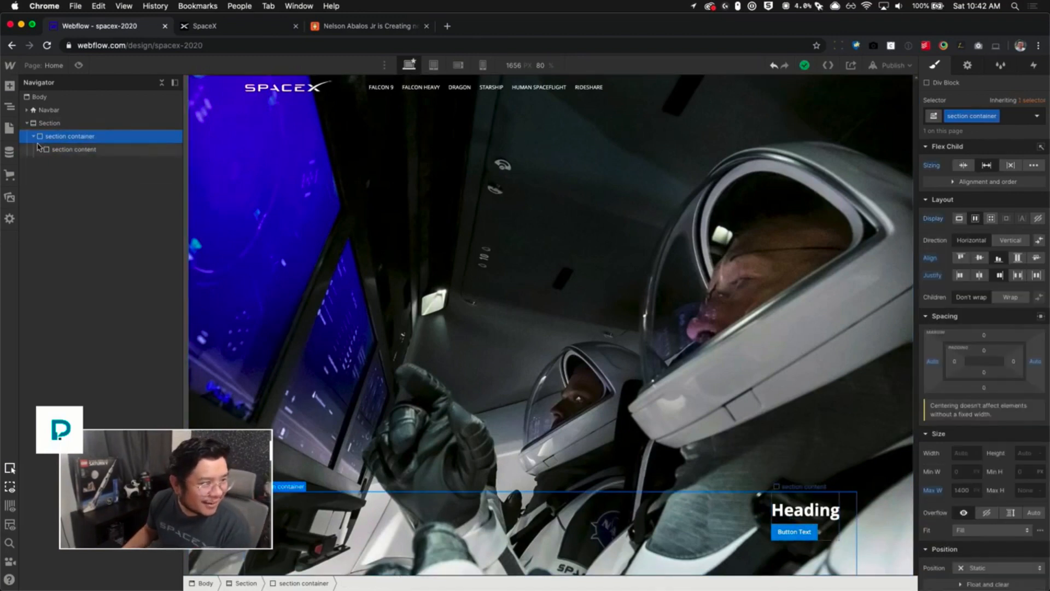
pyautogui.click(33, 137)
pyautogui.click(49, 123)
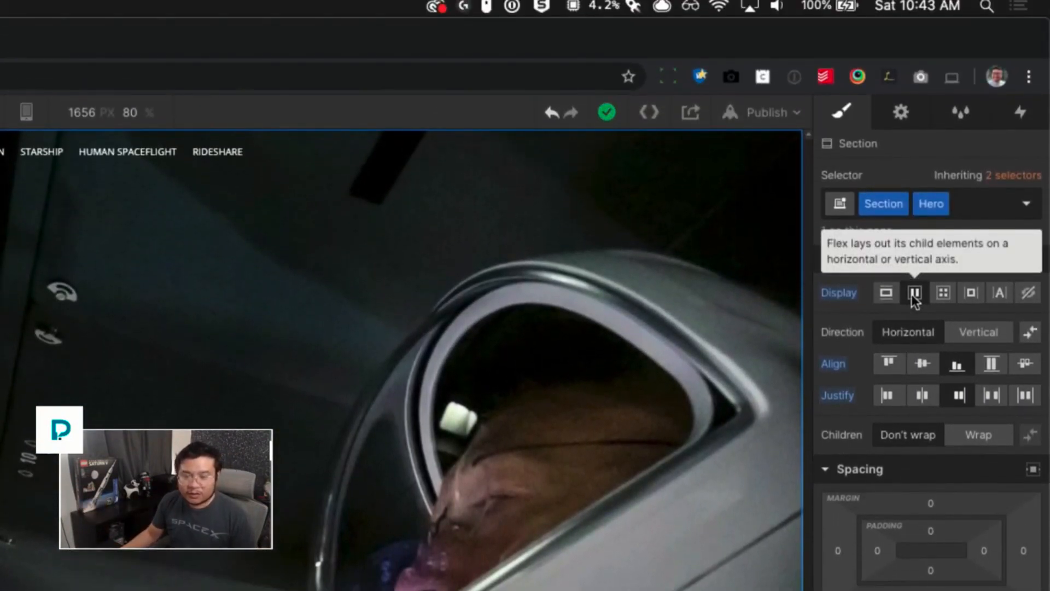
# - Try renaming the Section's Hero class to Content Right
pyautogui.doubleClick(923, 203)
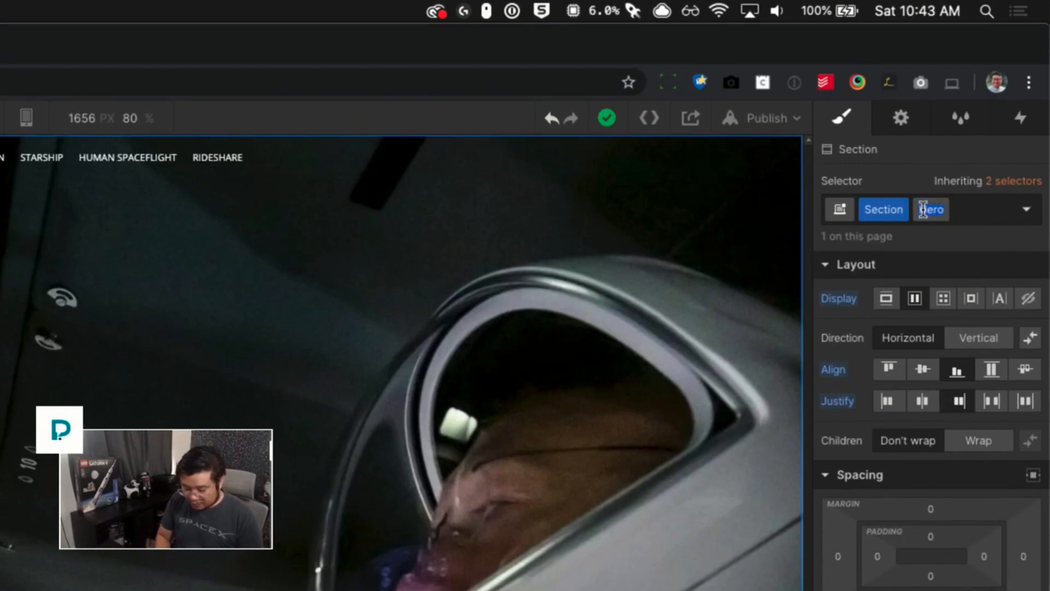
pyautogui.write('Content Right')
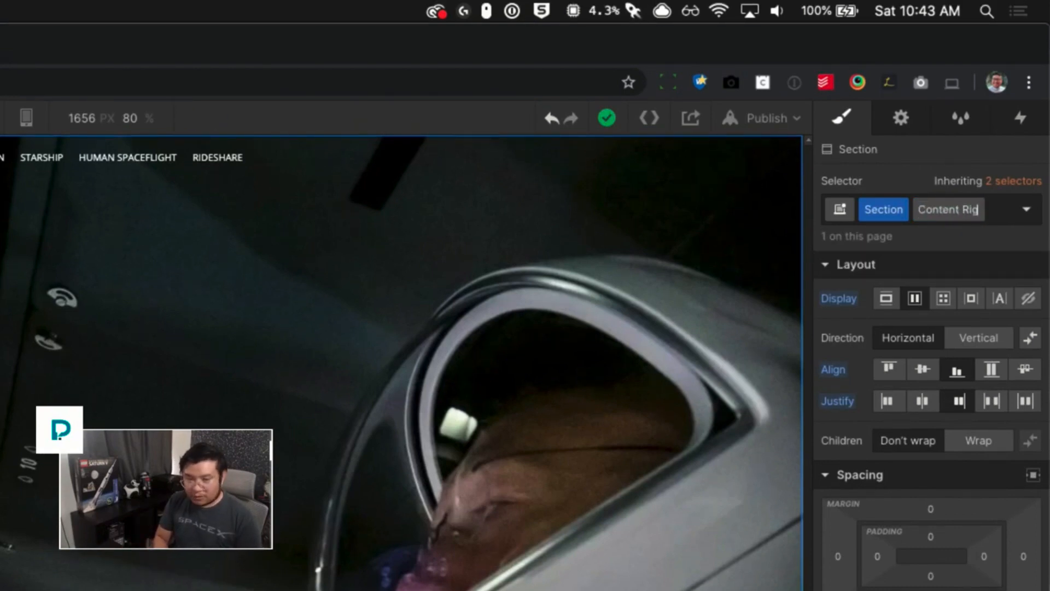
pyautogui.press('Return')
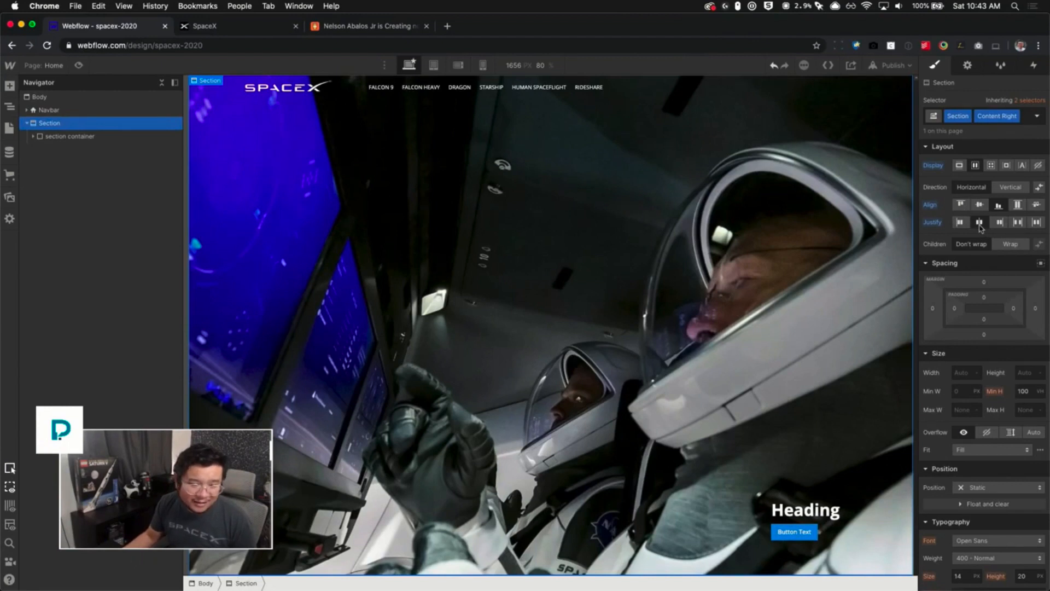
pyautogui.keyDown('alt'); pyautogui.click(933, 167); pyautogui.keyUp('alt')
pyautogui.press('super+z')
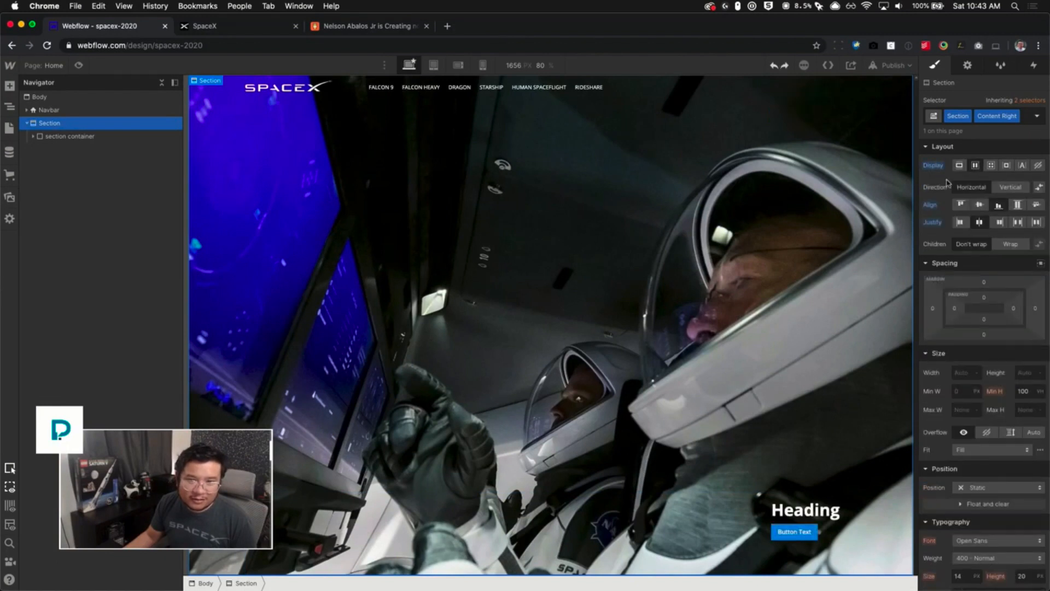
# - Rename the Section's second class to Section Content Wrapper
pyautogui.doubleClick(995, 115)
pyautogui.write('Secti')
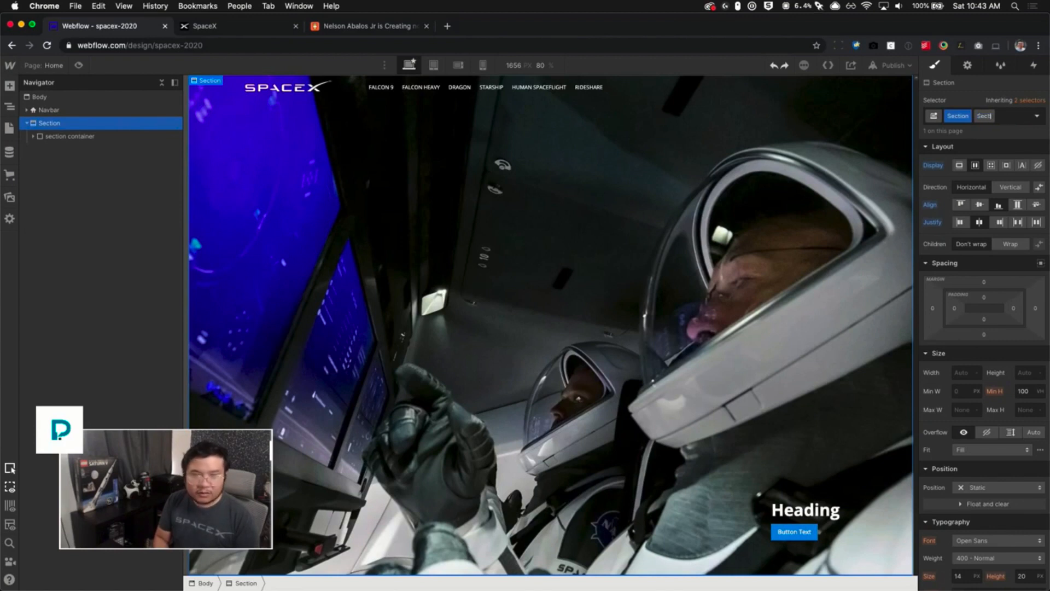
pyautogui.write('on Content Wrapper')
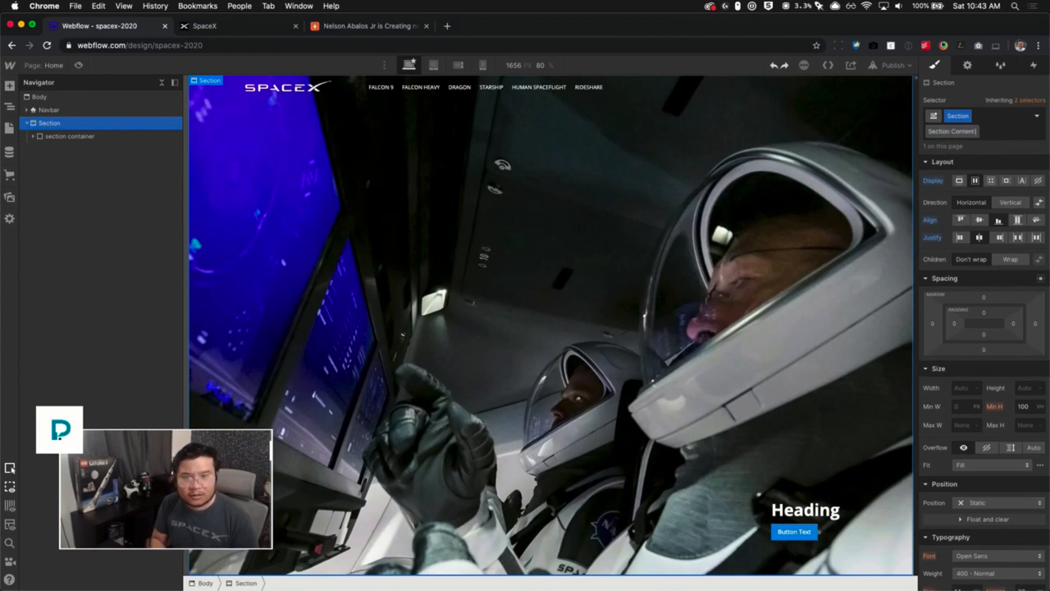
pyautogui.press('Return')
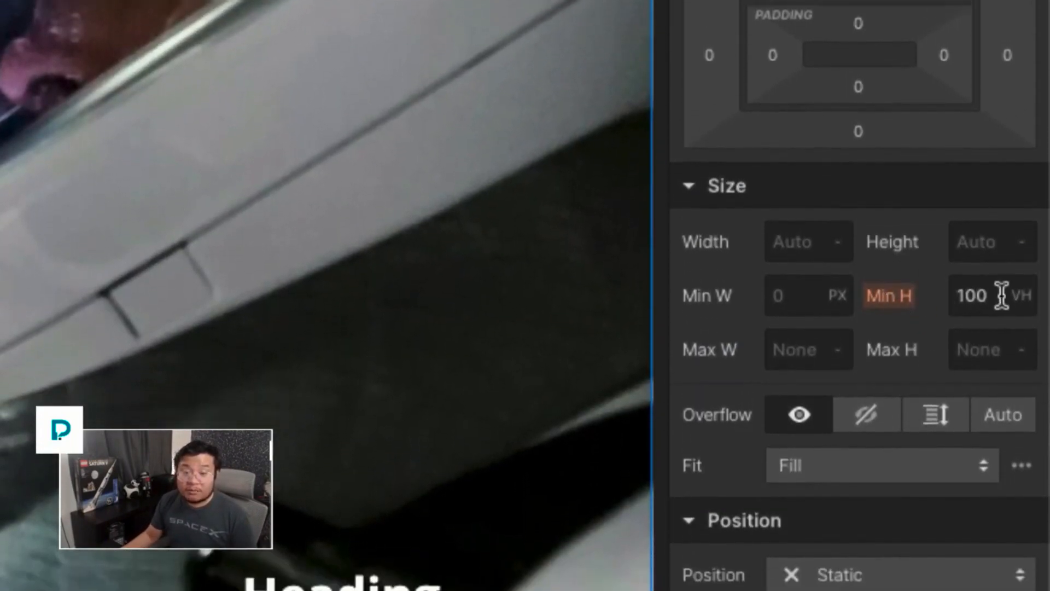
# - Review the layout settings of the Section and the section container
pyautogui.scroll(8, 1004, 295)
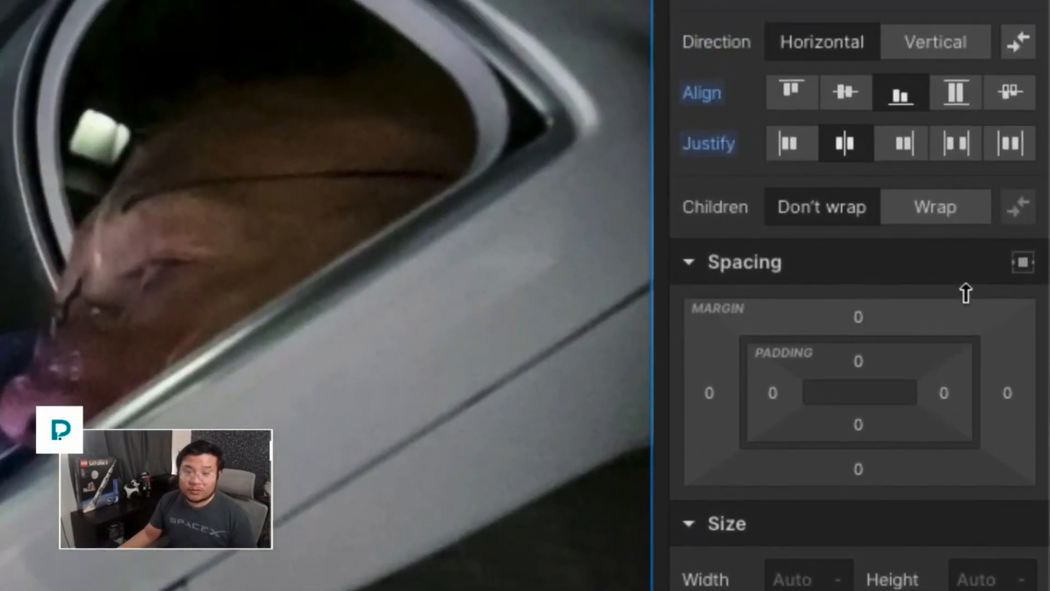
pyautogui.scroll(4, 945, 294)
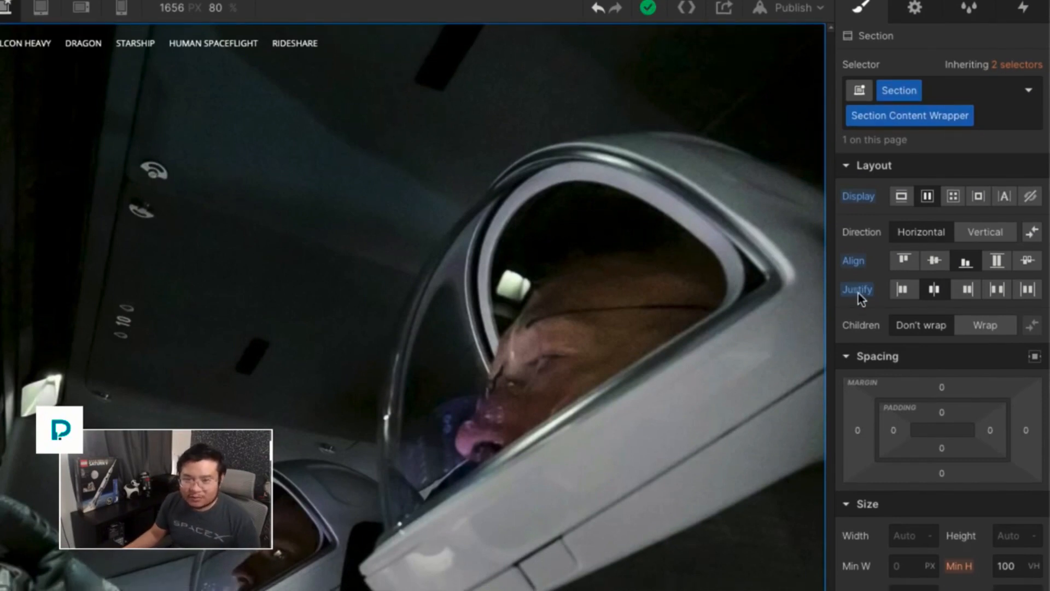
pyautogui.scroll(-1, 858, 295)
pyautogui.scroll(1, 859, 295)
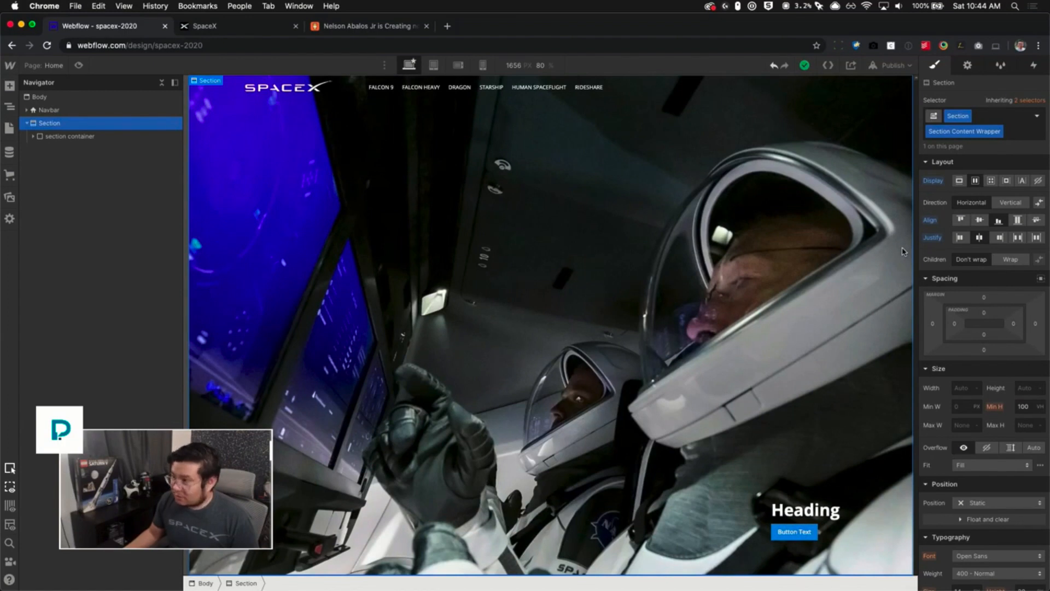
pyautogui.click(88, 137)
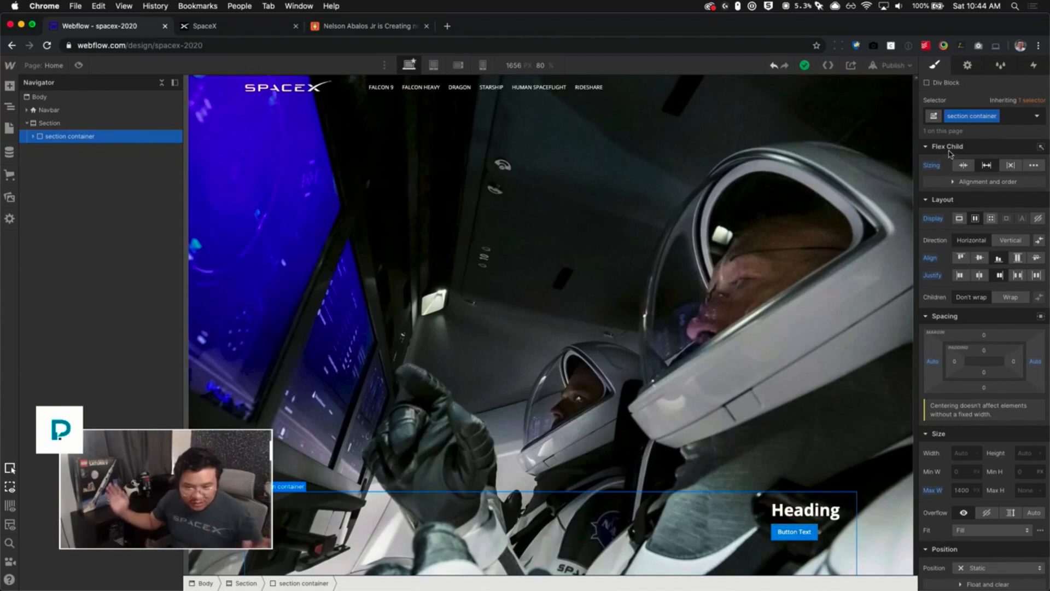
pyautogui.moveTo(966, 495)
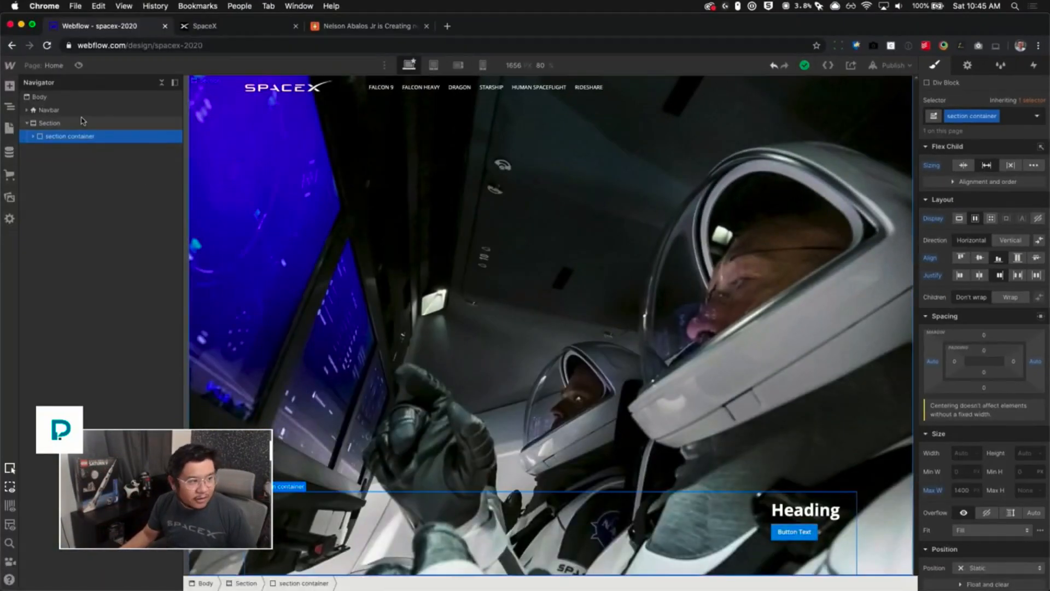
pyautogui.click(82, 121)
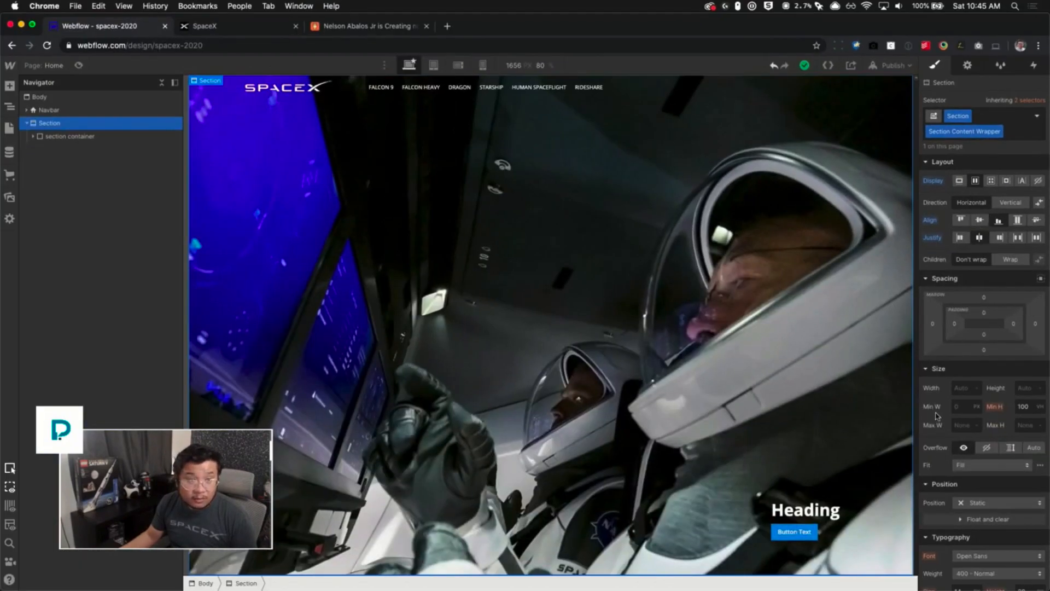
pyautogui.click(95, 138)
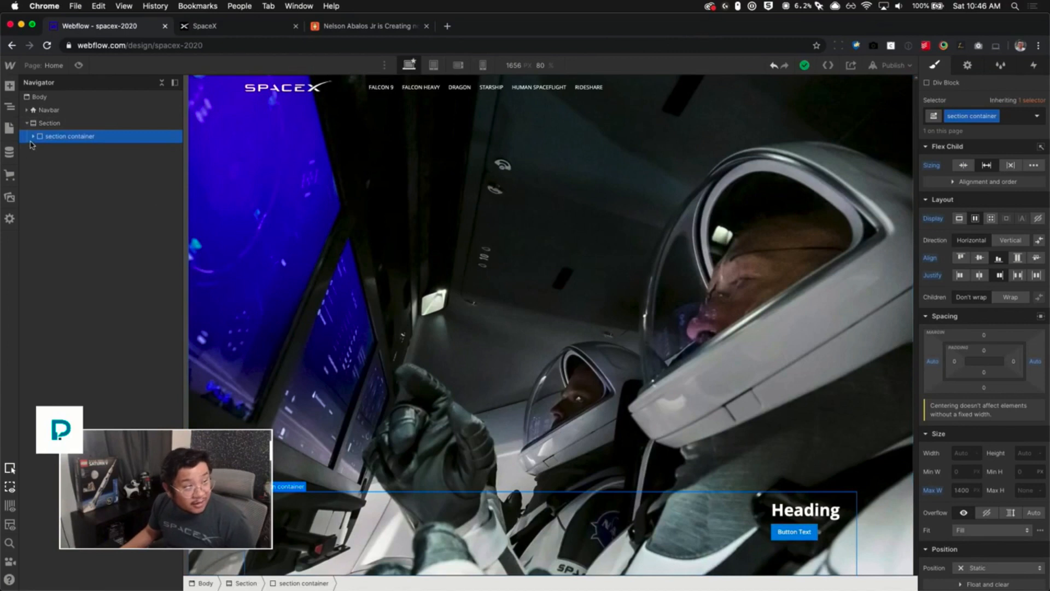
# - Rename the inner div's section content class to section content (right)
pyautogui.click(88, 153)
pyautogui.click(40, 149)
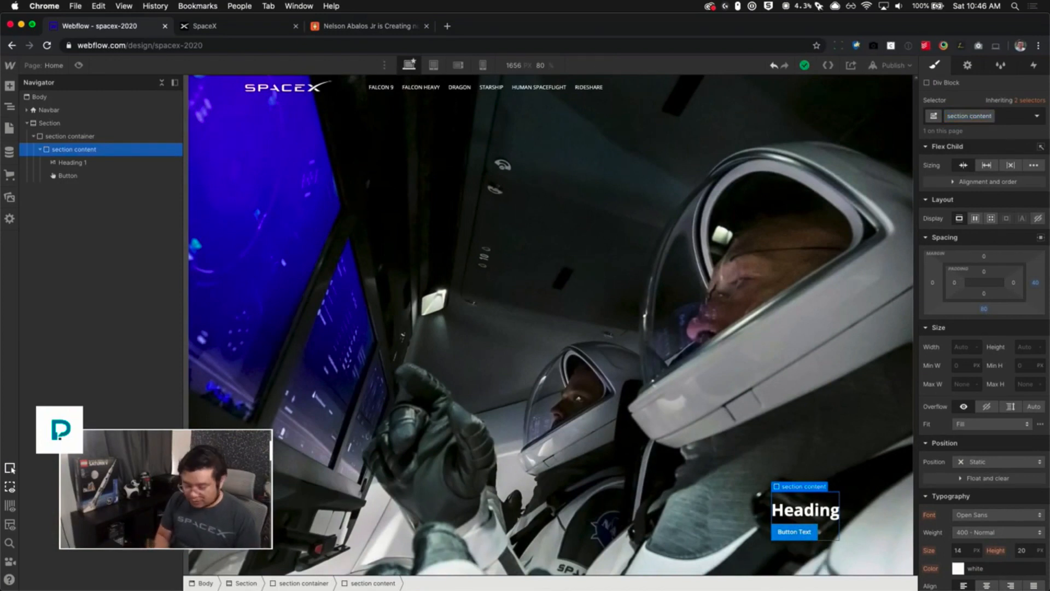
pyautogui.write('rioght')
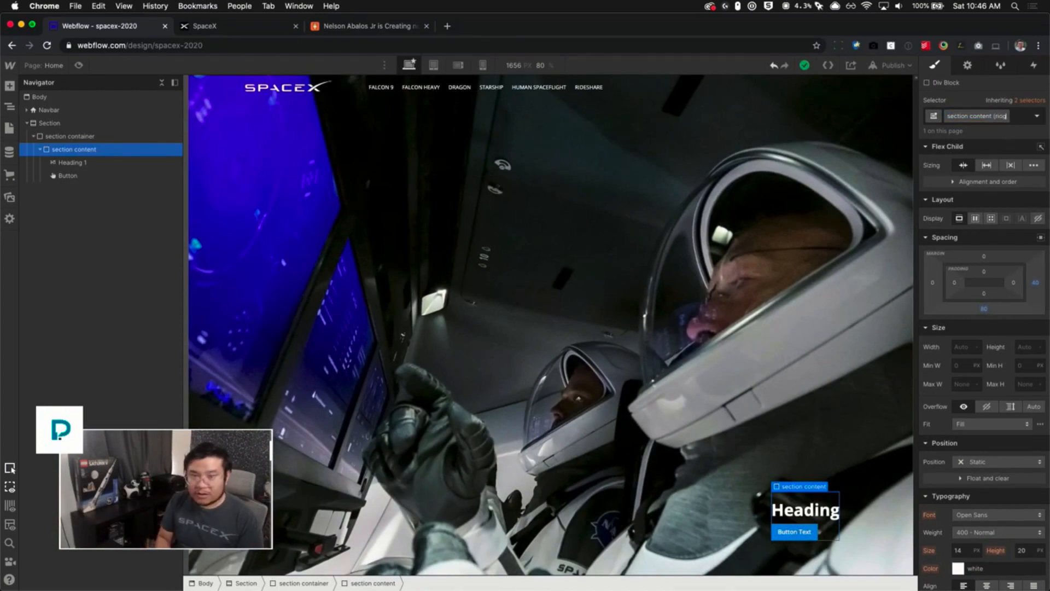
pyautogui.press('BackSpace')
pyautogui.press('BackSpace')
pyautogui.write('ght)')
pyautogui.press('Return')
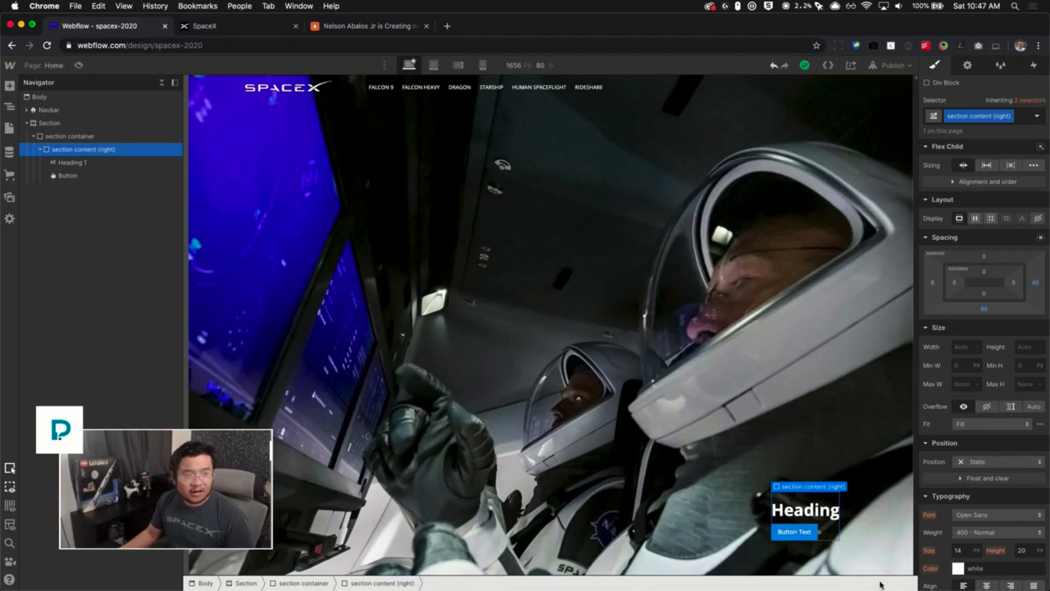
# - Replace the Heading 1 text with RETURNING HUMAN SPACEFLIGHT TO THE UNITED STATES
pyautogui.click(259, 35)
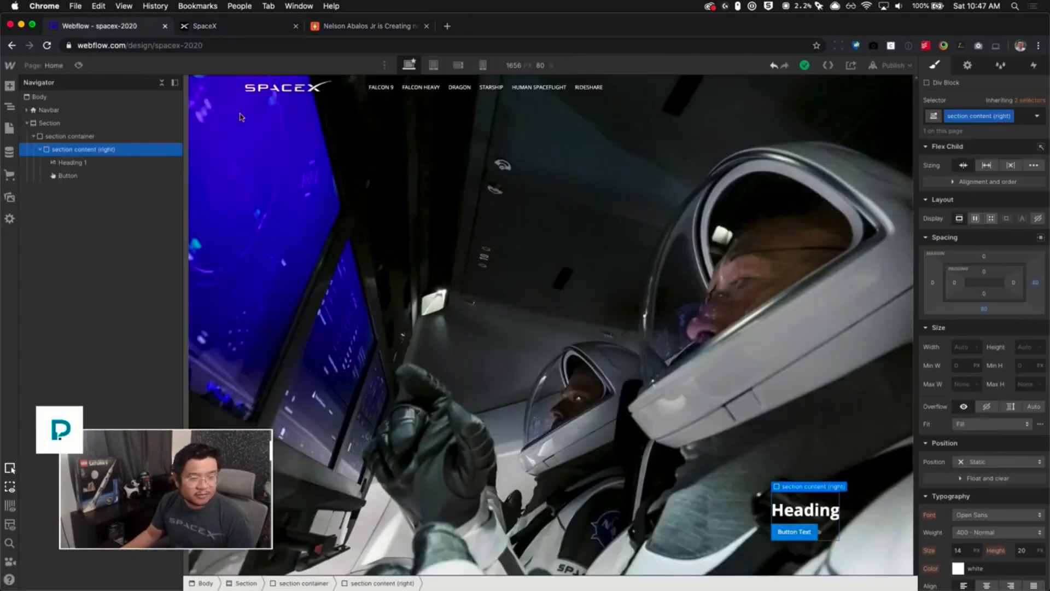
pyautogui.click(113, 27)
pyautogui.click(791, 510)
pyautogui.doubleClick(790, 510)
pyautogui.write('RETURNING HUMAN SPACEFLIGHT TO THE UNITED STATES')
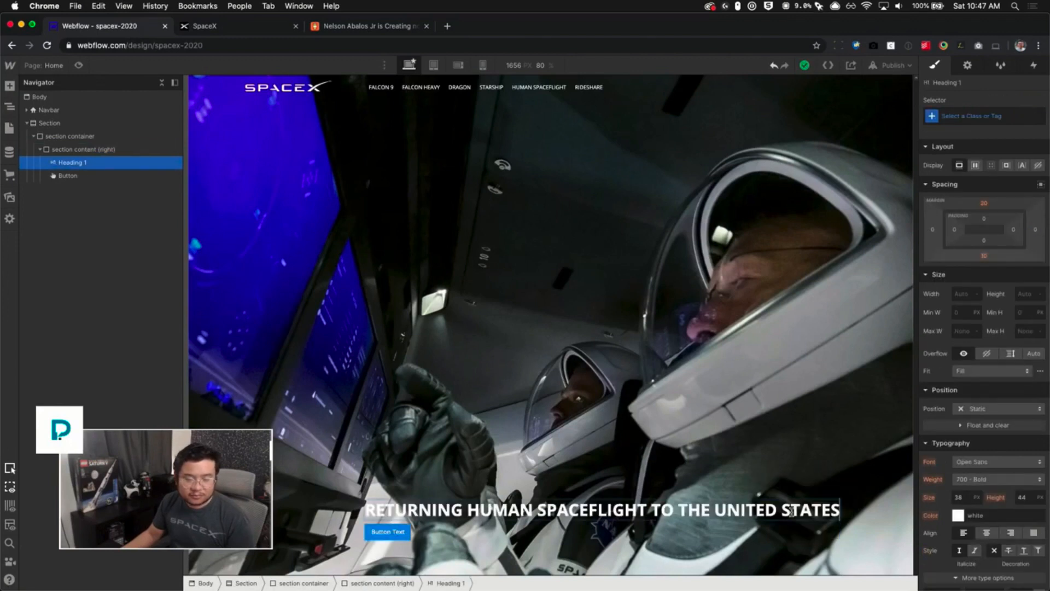
# - Inspect the live site's hero text block and set the section content (right) block's max width to 520 px
pyautogui.click(547, 534)
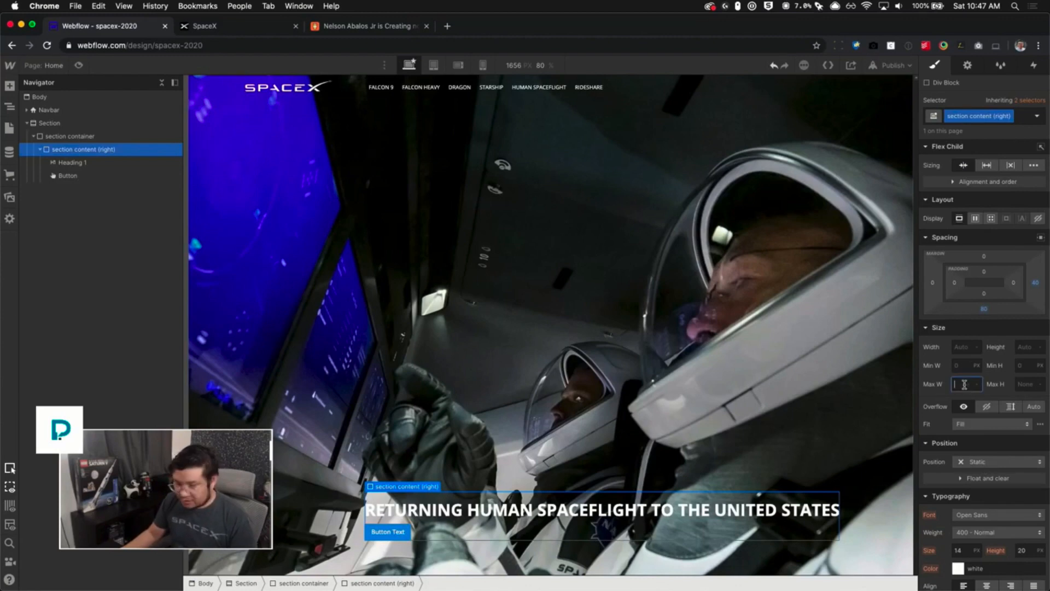
pyautogui.hotkey('ctrl', 'Tab')
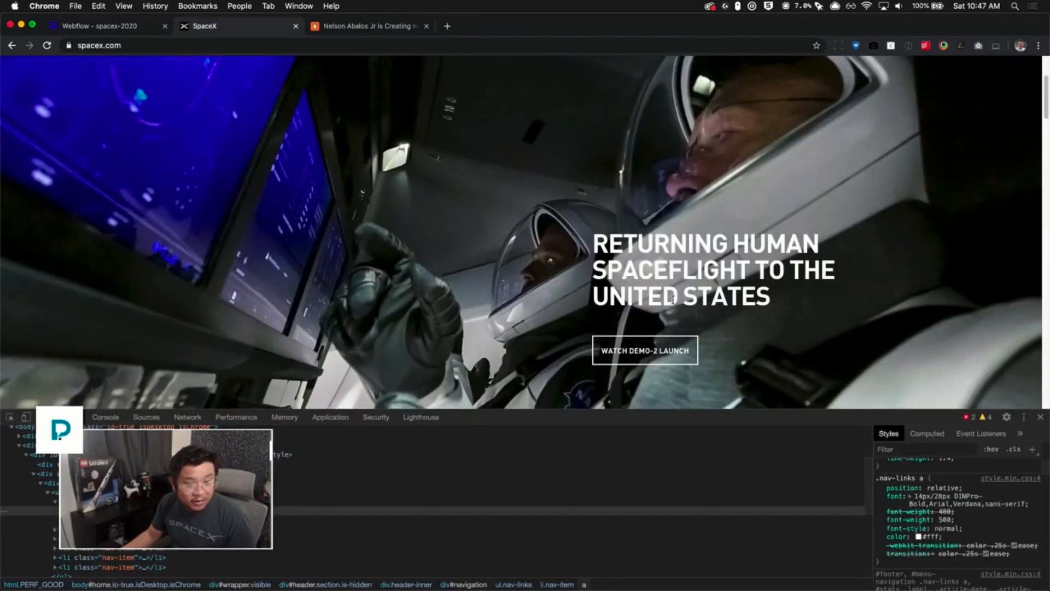
pyautogui.doubleClick(690, 243)
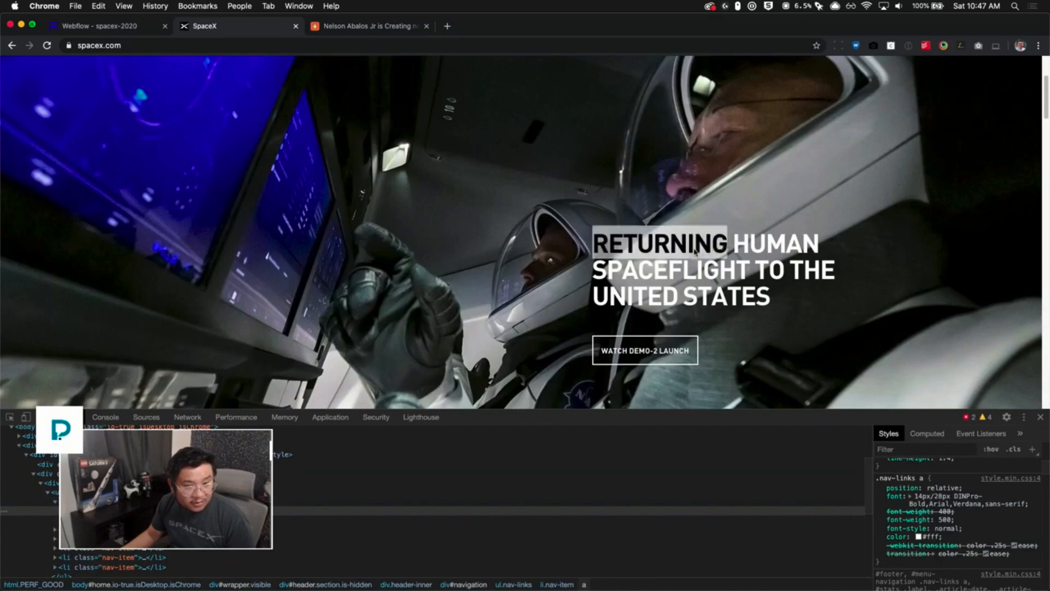
pyautogui.rightClick(691, 245)
pyautogui.click(708, 339)
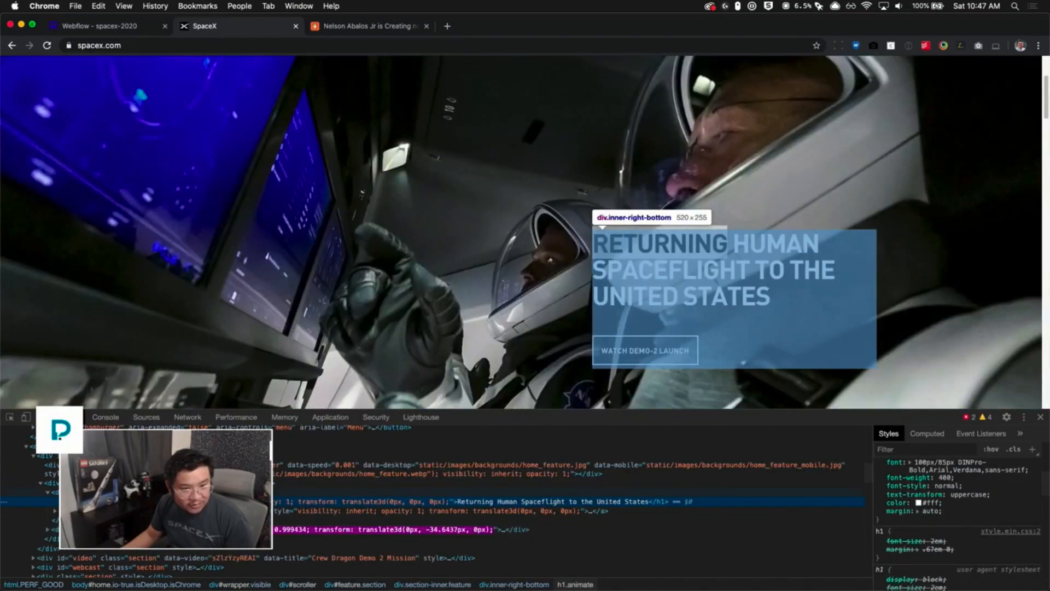
pyautogui.click(104, 492)
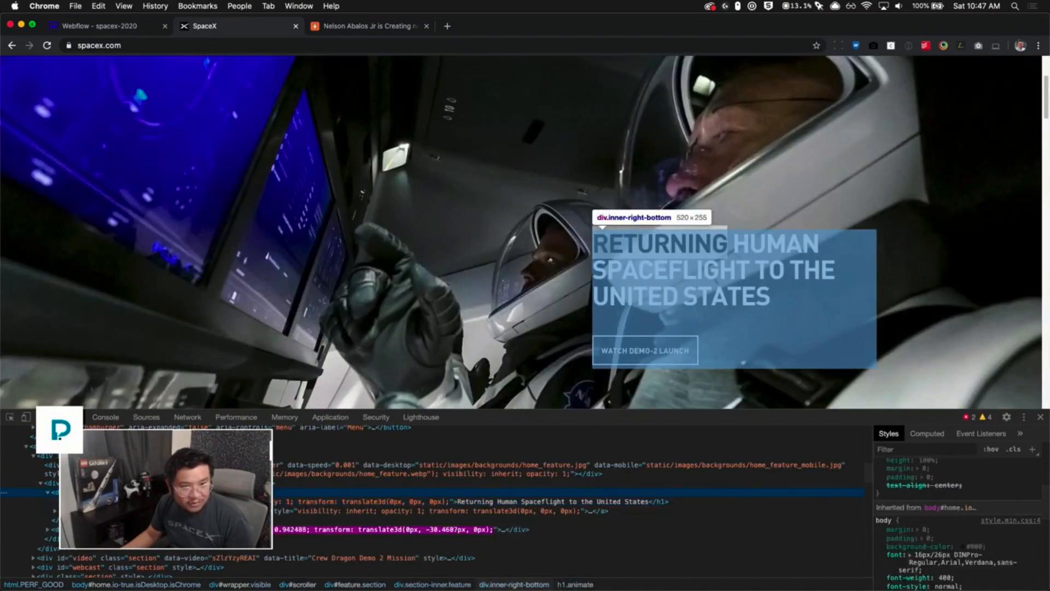
pyautogui.click(99, 26)
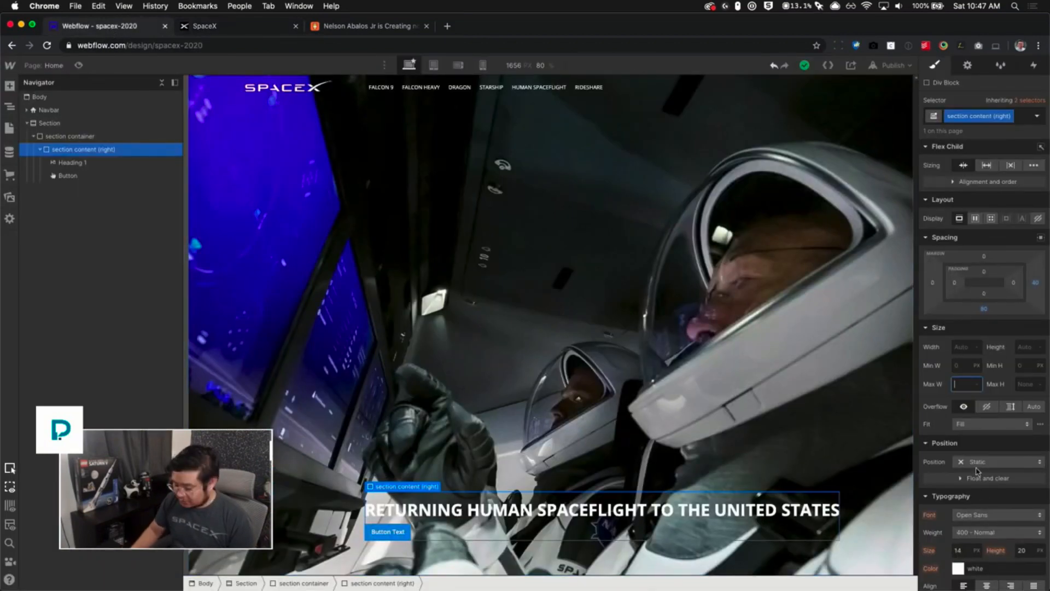
pyautogui.write('520')
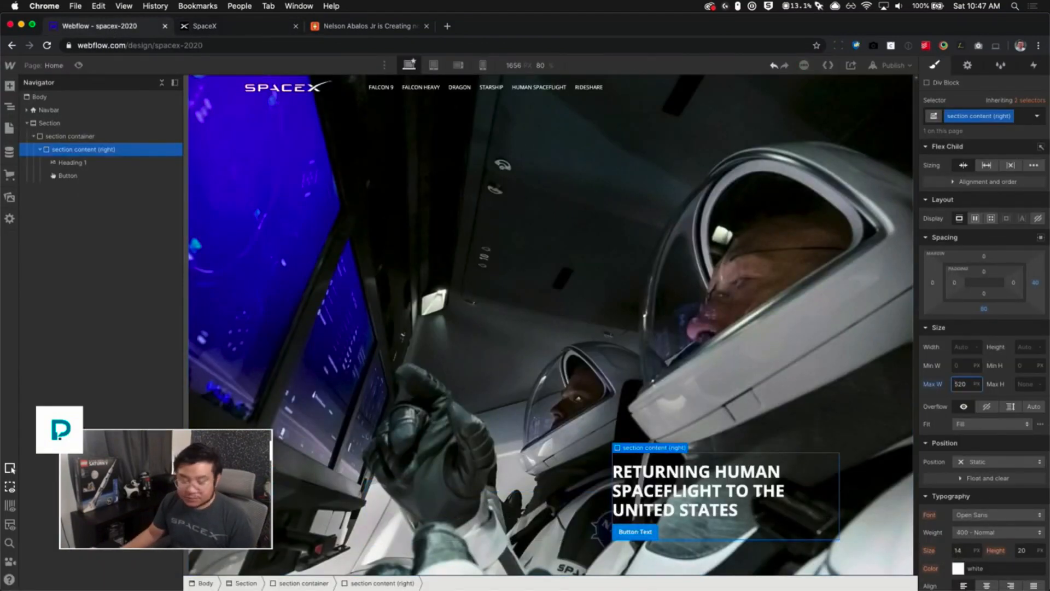
# - Style All H1 Headings with a top margin of 0 and a bottom margin of 20 px
pyautogui.click(755, 503)
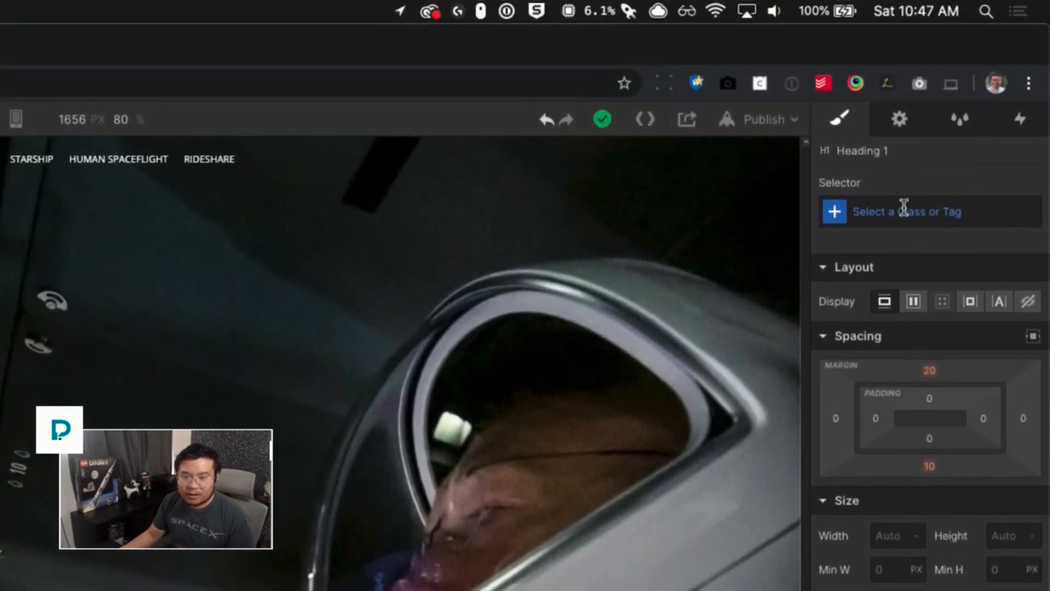
pyautogui.click(904, 211)
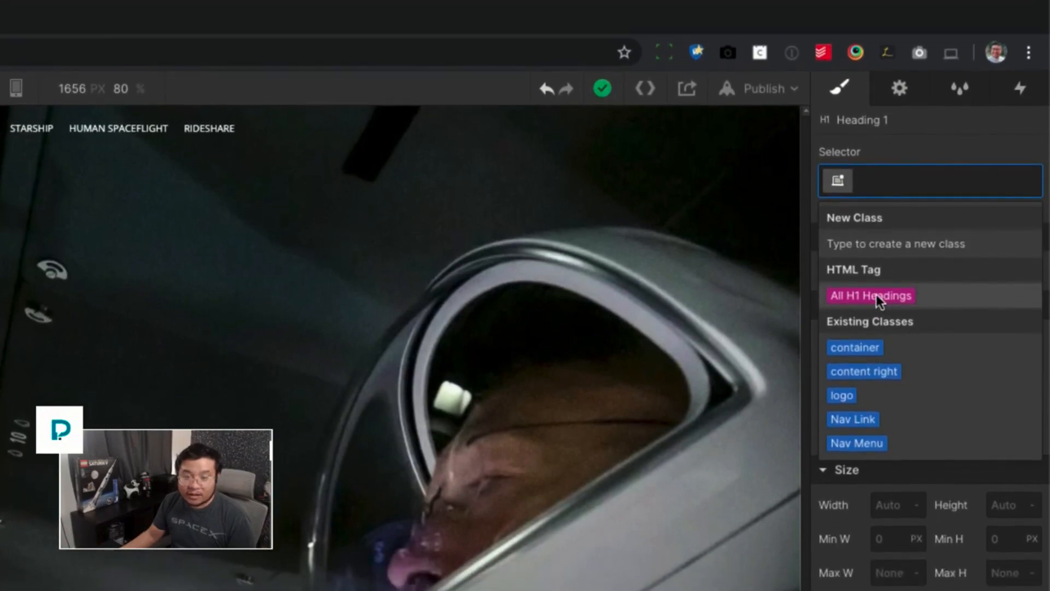
pyautogui.click(876, 295)
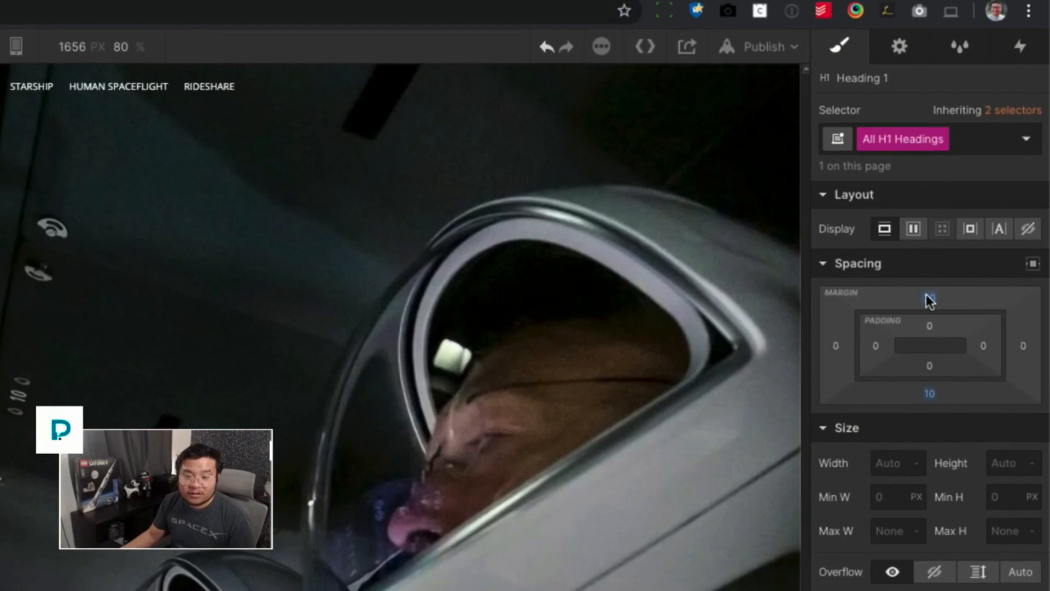
pyautogui.click(928, 369)
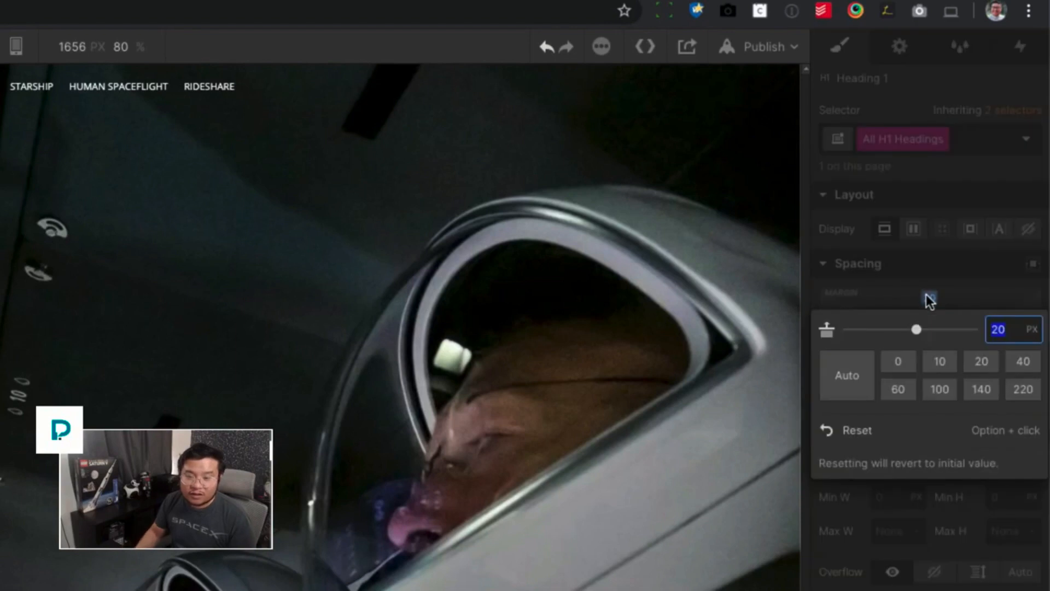
pyautogui.write('0')
pyautogui.press('Return')
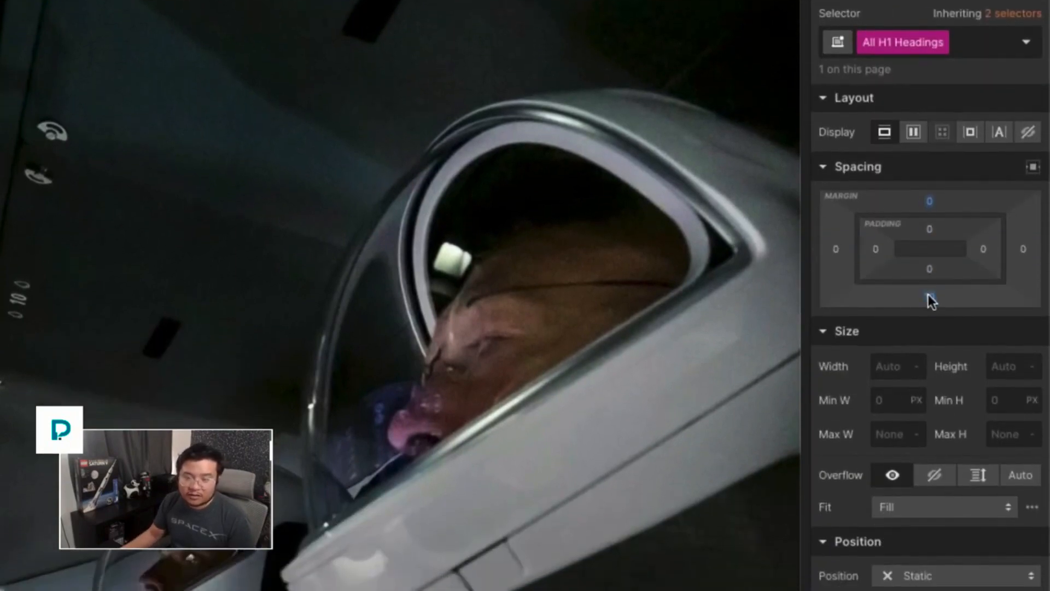
pyautogui.click(928, 298)
pyautogui.write('20')
pyautogui.press('Return')
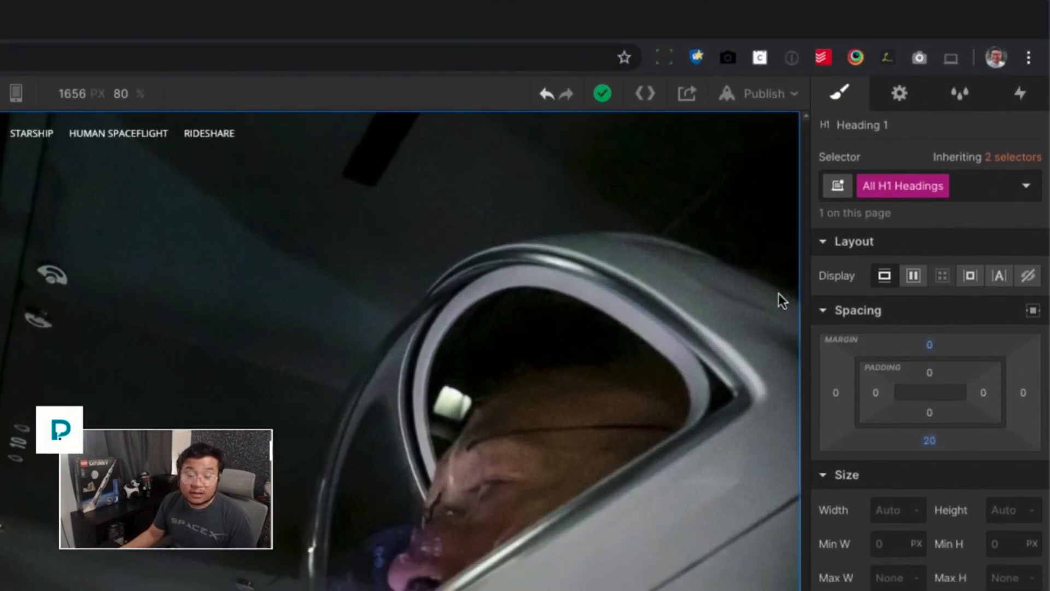
# - Replace the button's text with watch demo-2 launch
pyautogui.click(703, 498)
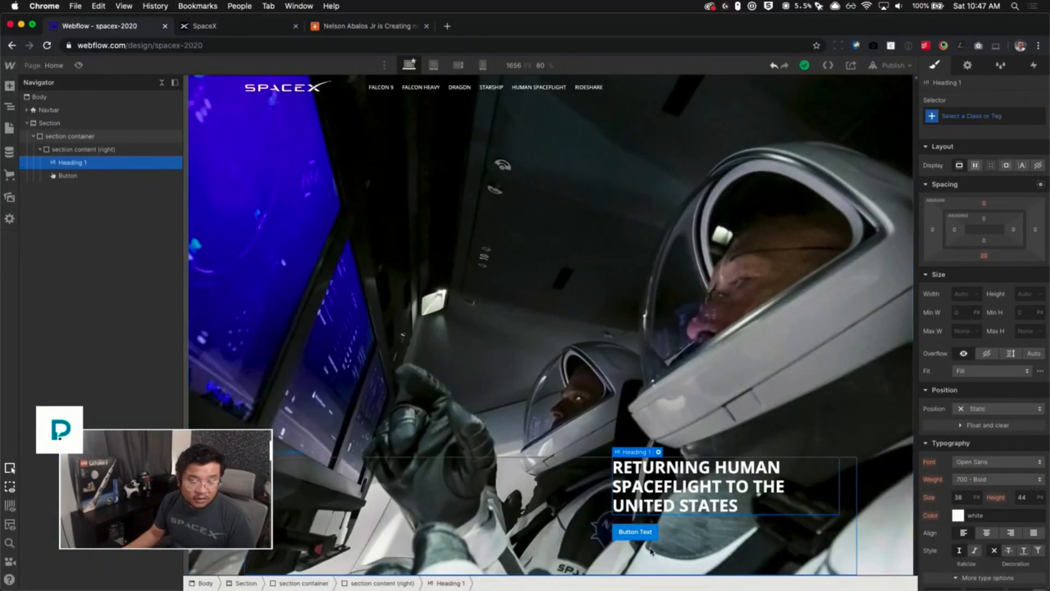
pyautogui.click(643, 535)
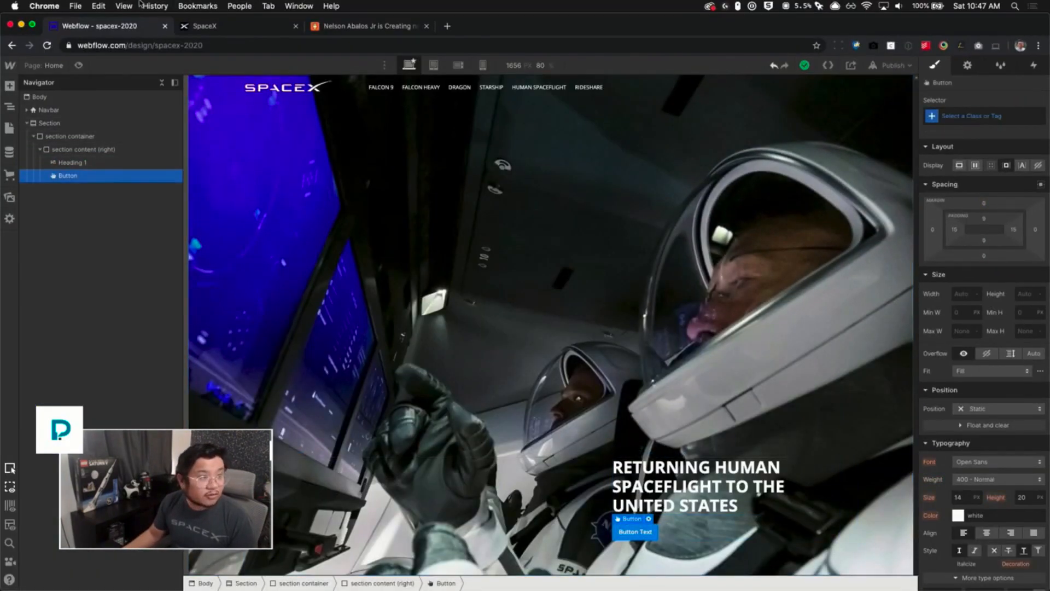
pyautogui.click(232, 25)
pyautogui.click(98, 26)
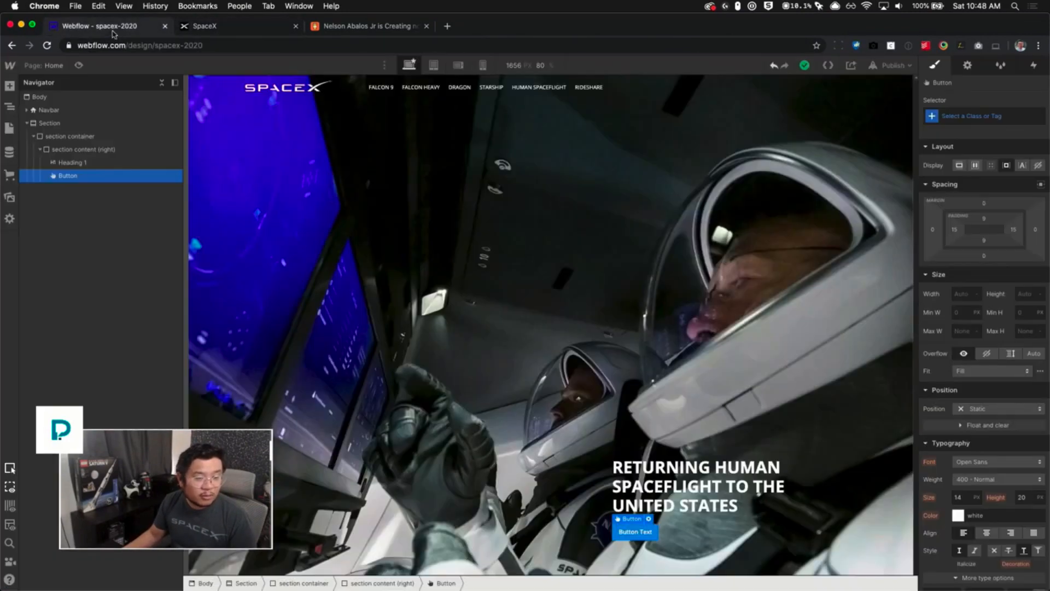
pyautogui.doubleClick(634, 532)
pyautogui.click(634, 531)
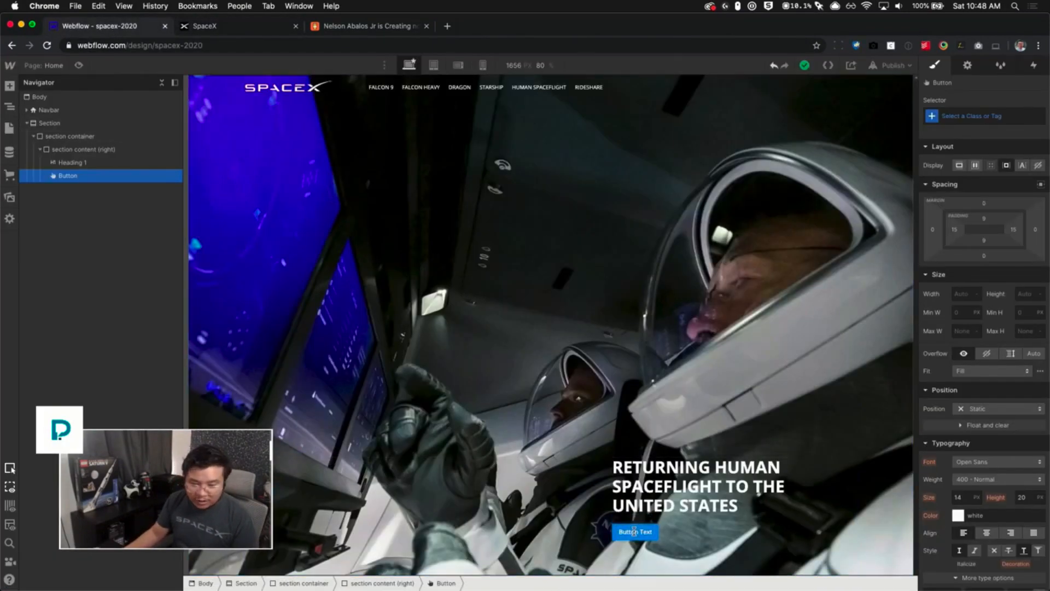
pyautogui.press('super+a')
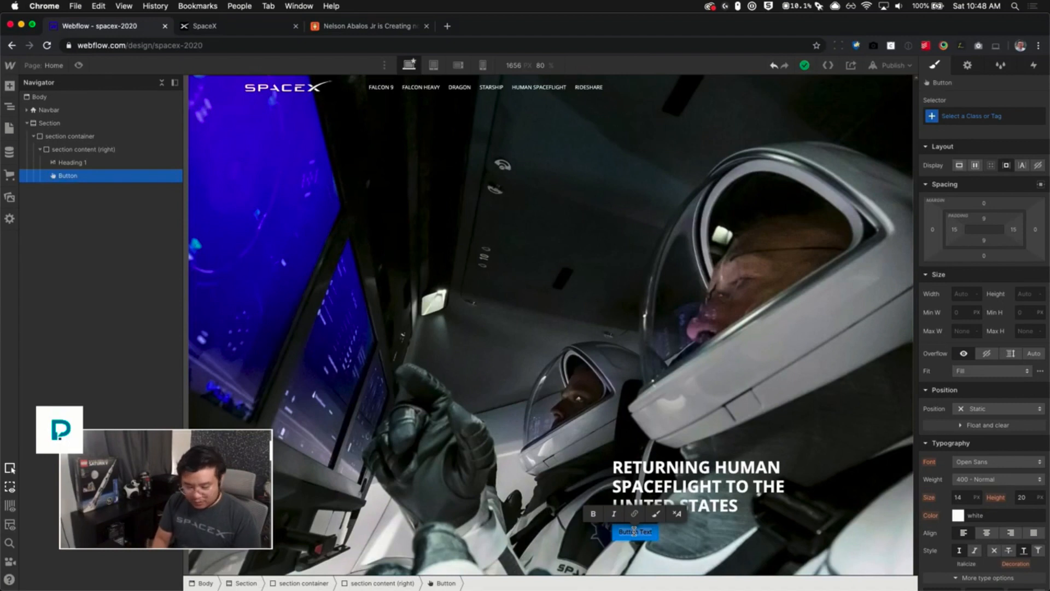
pyautogui.write('watch demo-2')
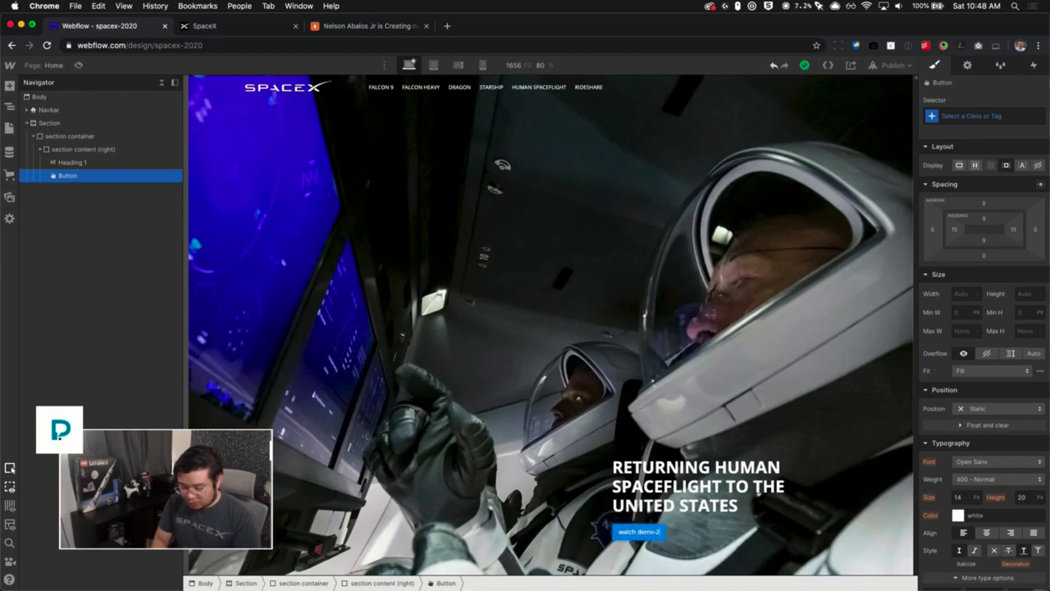
pyautogui.write(' launch')
pyautogui.press('Escape')
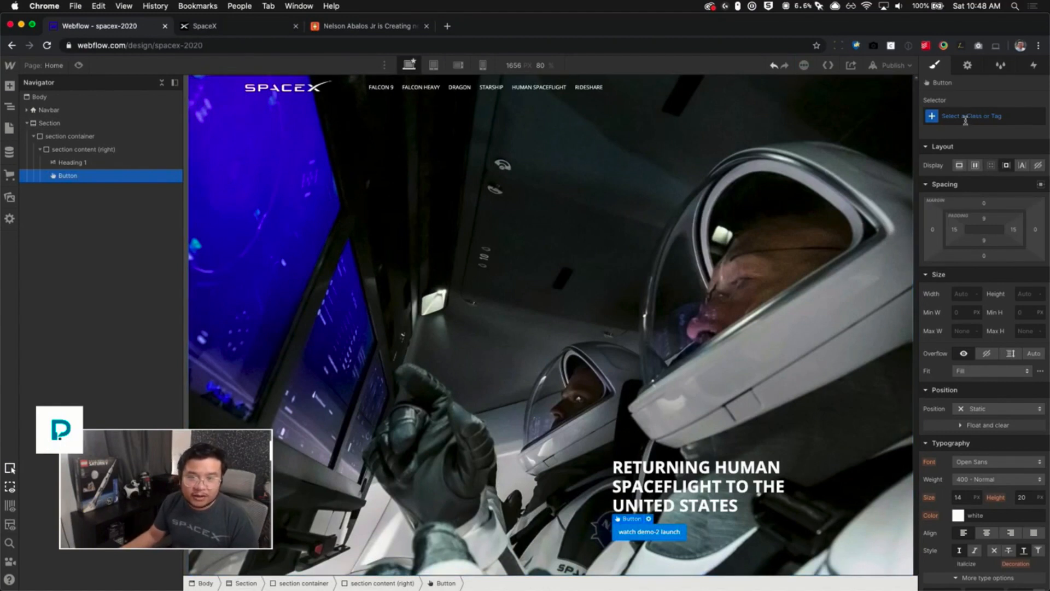
# - Set the button's background color to transparent
pyautogui.scroll(-8, 986, 498)
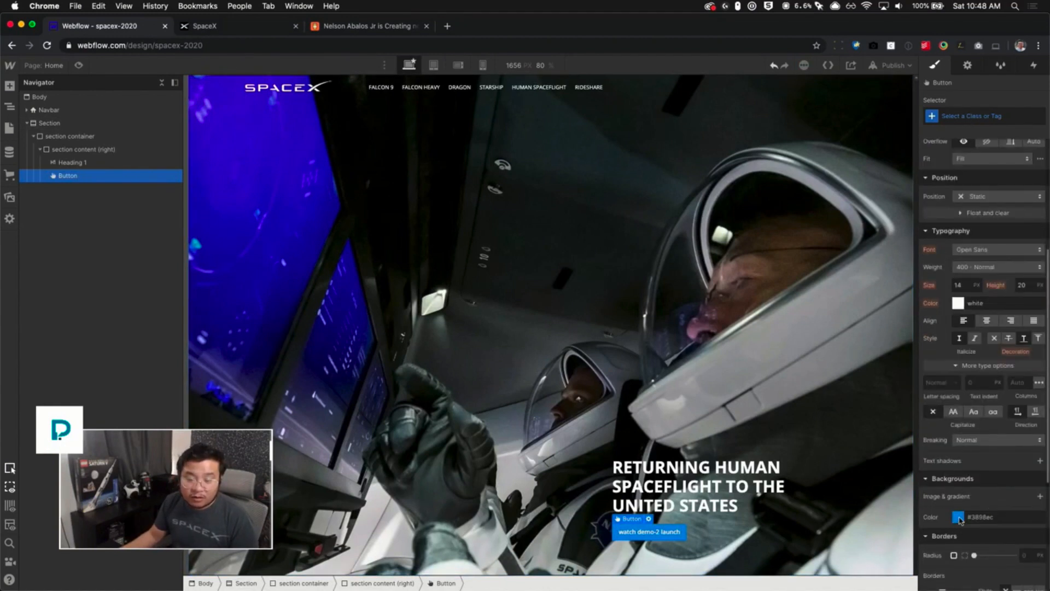
pyautogui.click(957, 518)
pyautogui.click(928, 497)
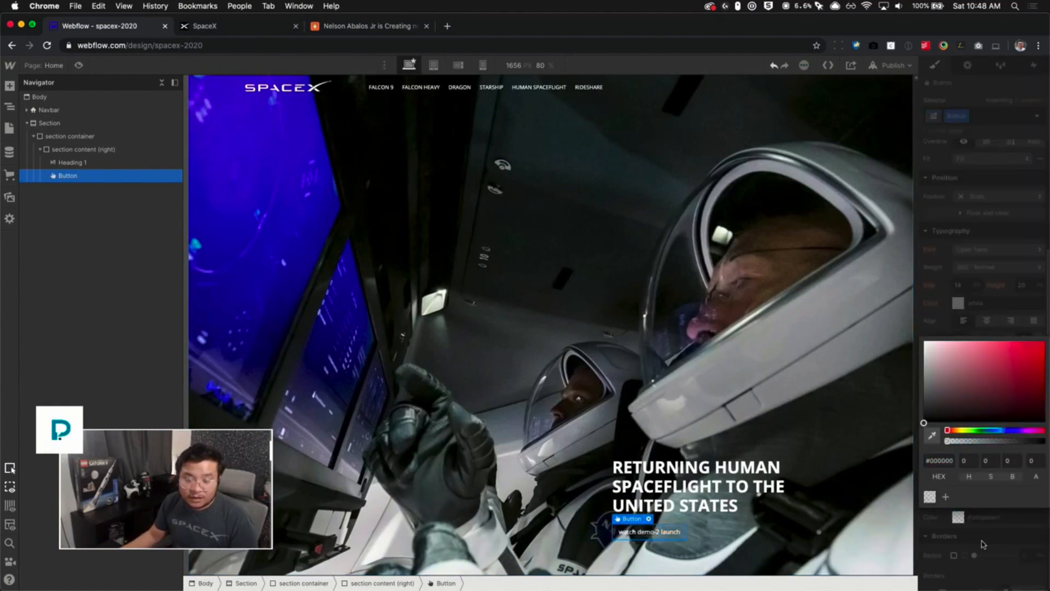
# - Compare with the live site and give the button a 2 px white border
pyautogui.click(199, 27)
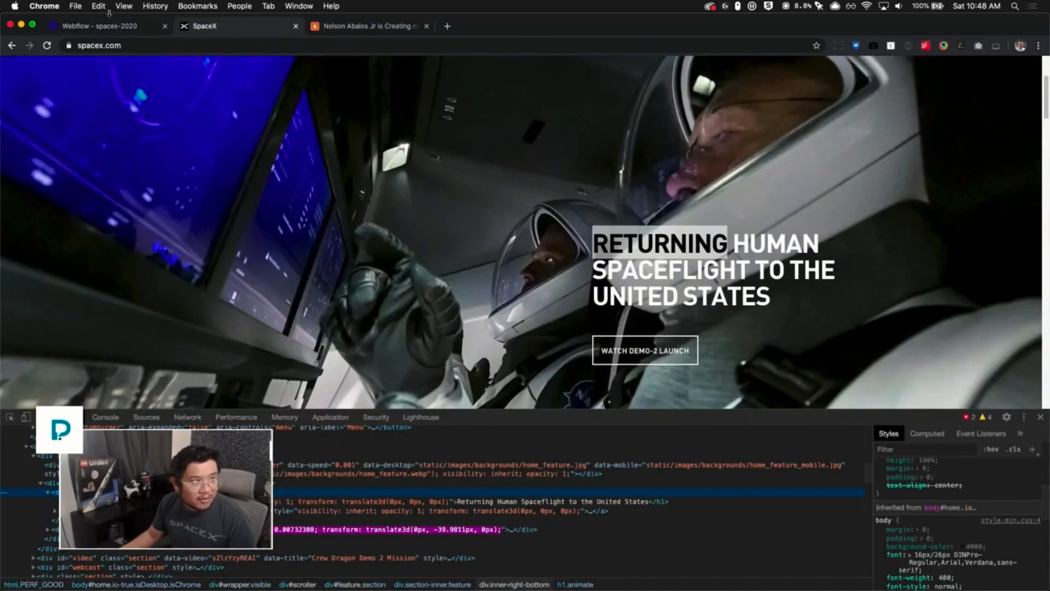
pyautogui.click(127, 26)
pyautogui.scroll(-2, 1000, 511)
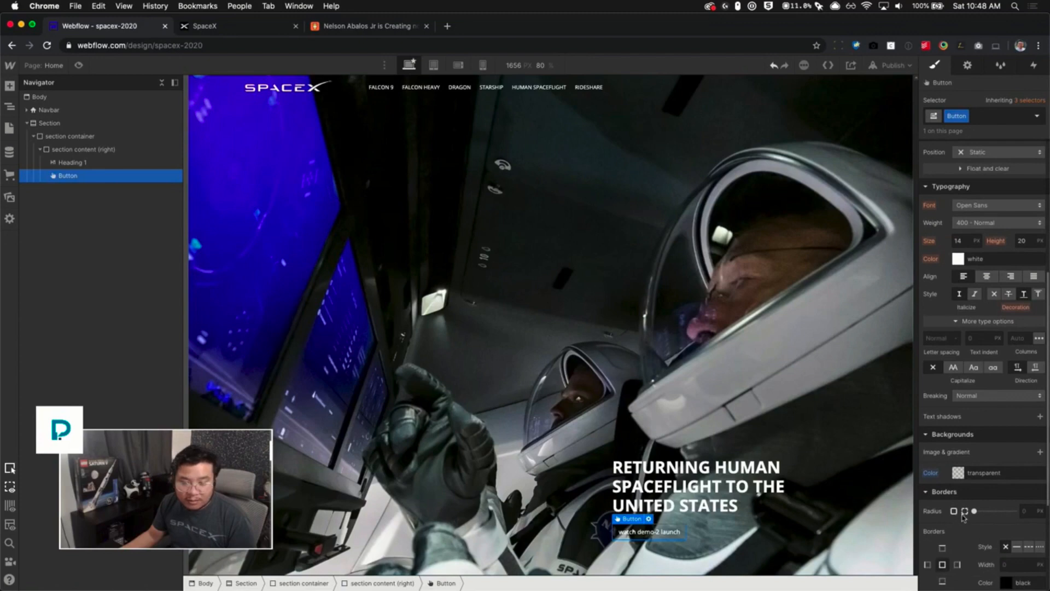
pyautogui.scroll(-2, 1006, 531)
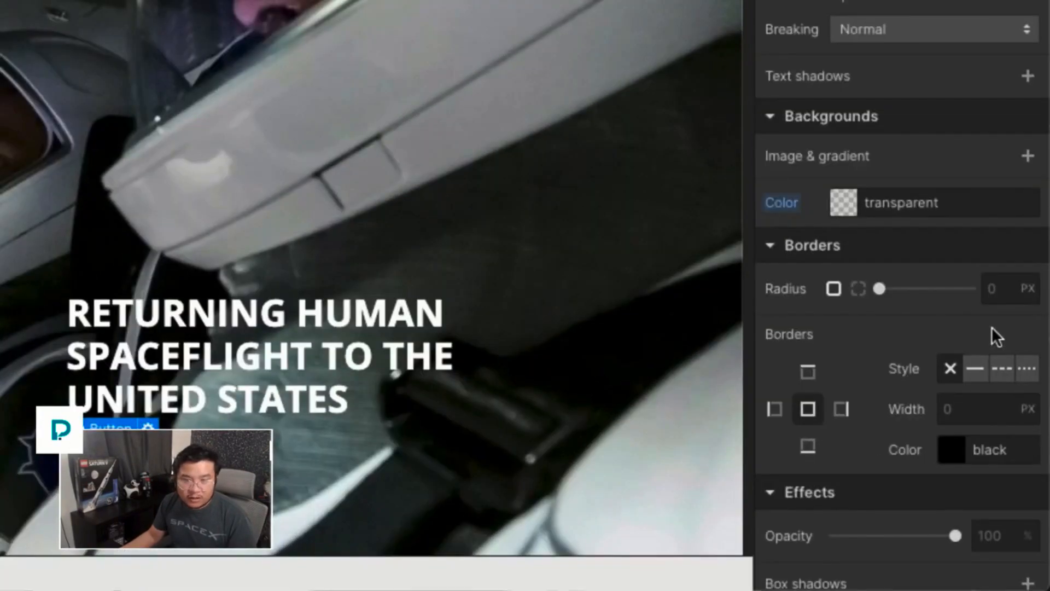
pyautogui.click(999, 293)
pyautogui.click(970, 415)
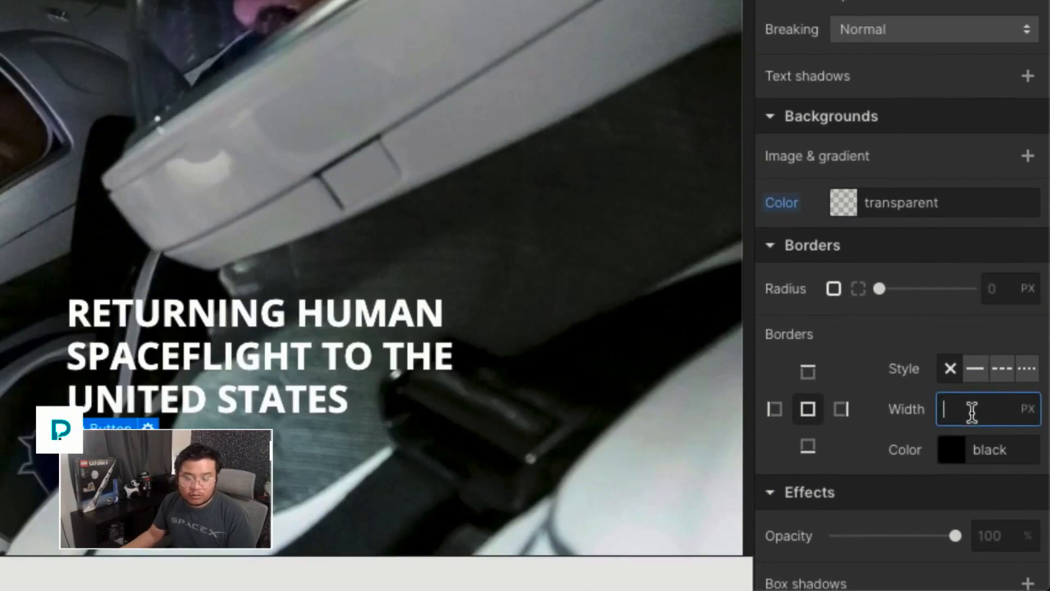
pyautogui.write('2')
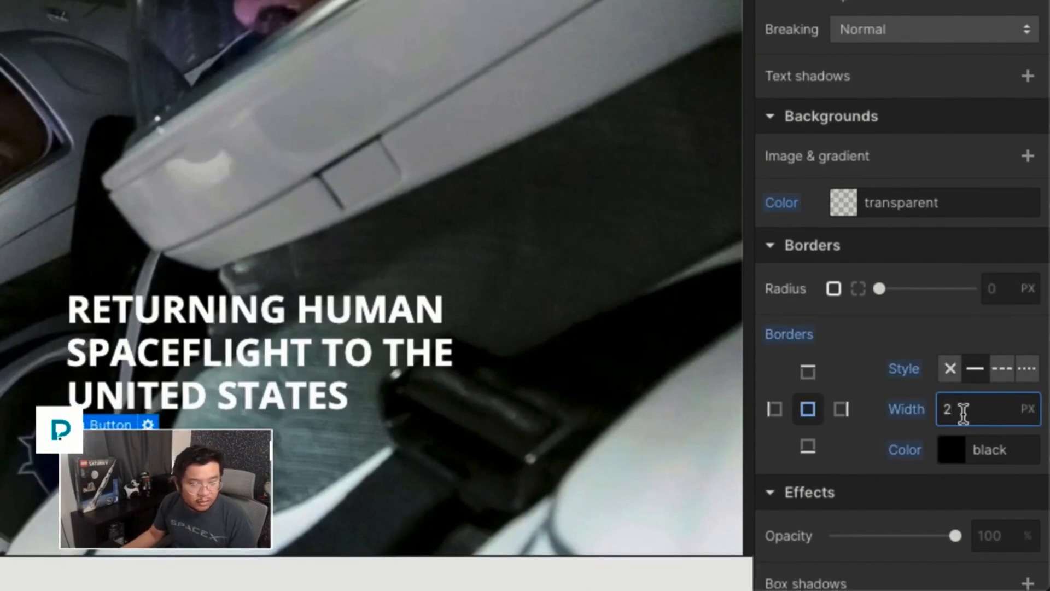
pyautogui.click(944, 443)
pyautogui.click(783, 253)
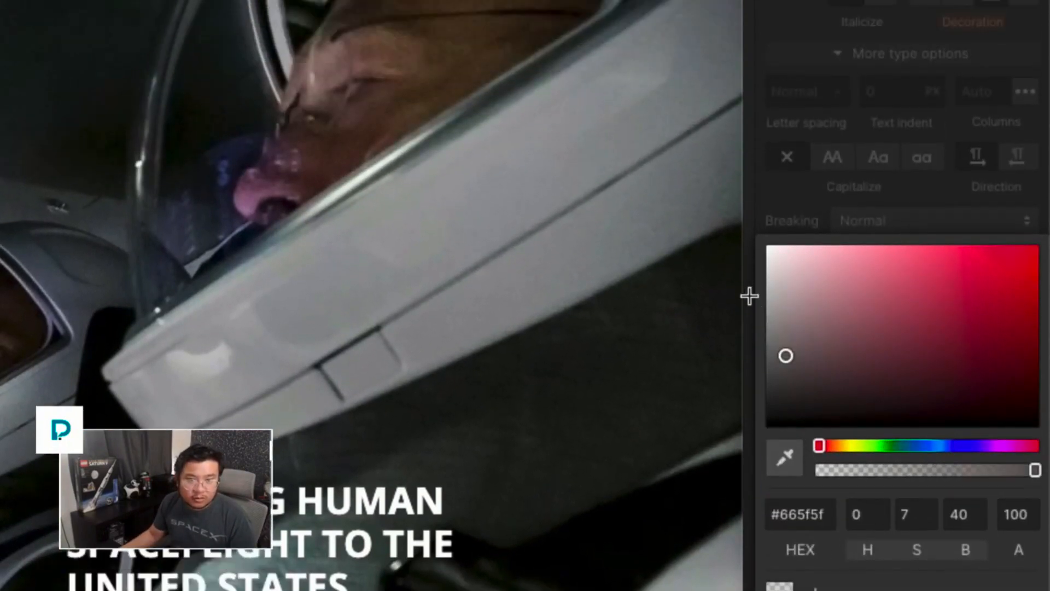
pyautogui.moveTo(749, 296); pyautogui.dragTo(710, 221)
pyautogui.click(724, 293)
pyautogui.scroll(-2, 725, 293)
pyautogui.click(727, 292)
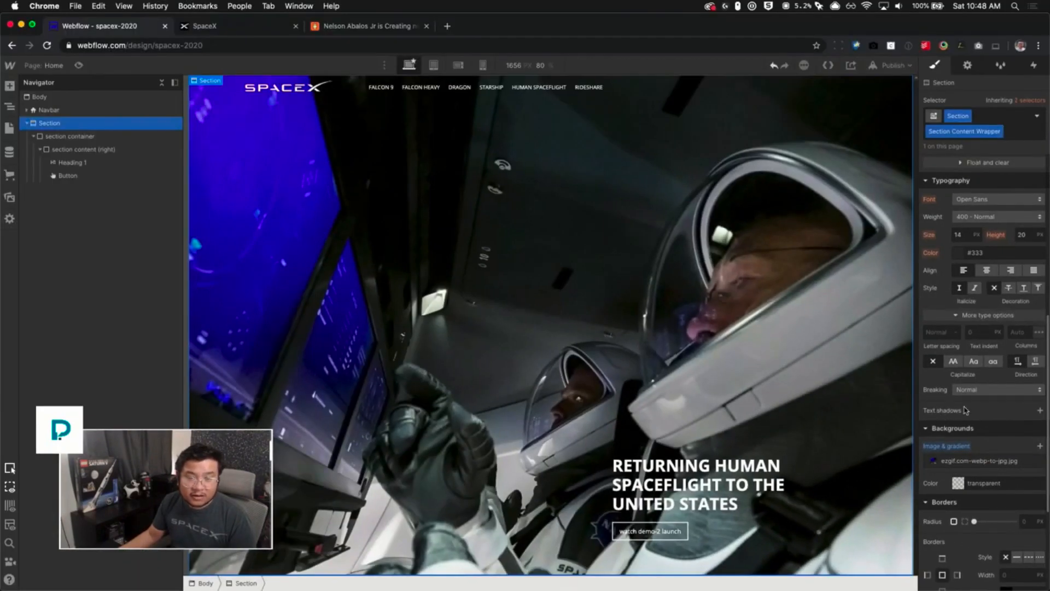
# - Set the Section's font size to 18 px and transform its text to uppercase
pyautogui.scroll(5, 966, 410)
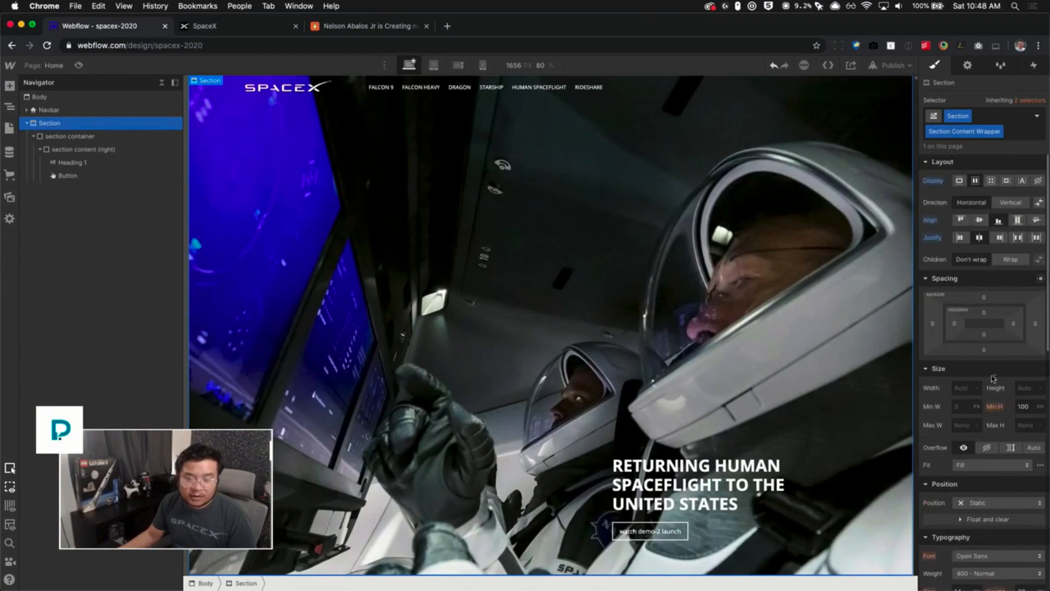
pyautogui.scroll(-3, 981, 481)
pyautogui.click(958, 437)
pyautogui.write('17')
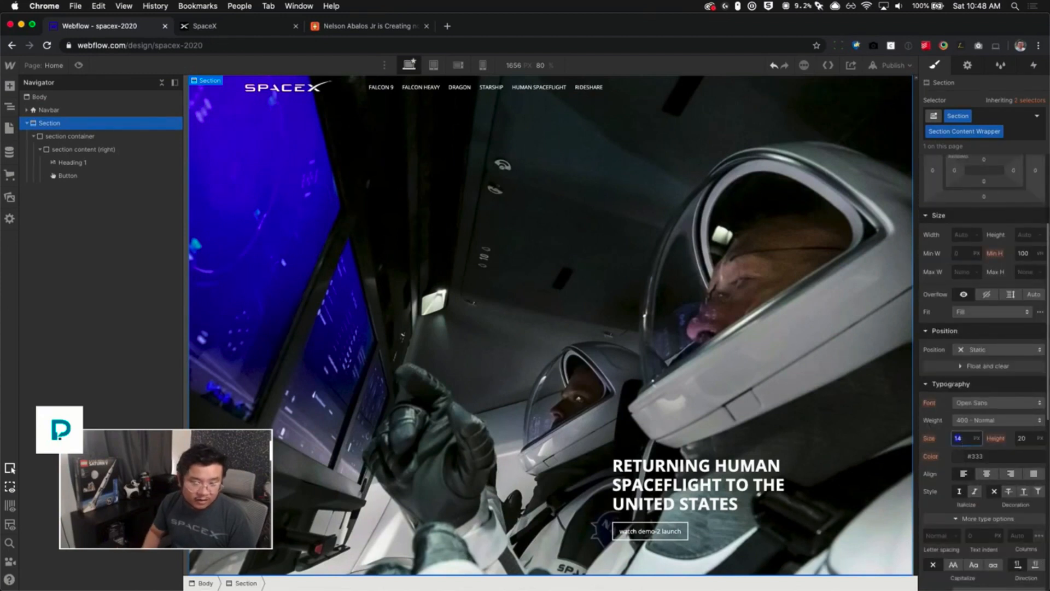
pyautogui.press('Up')
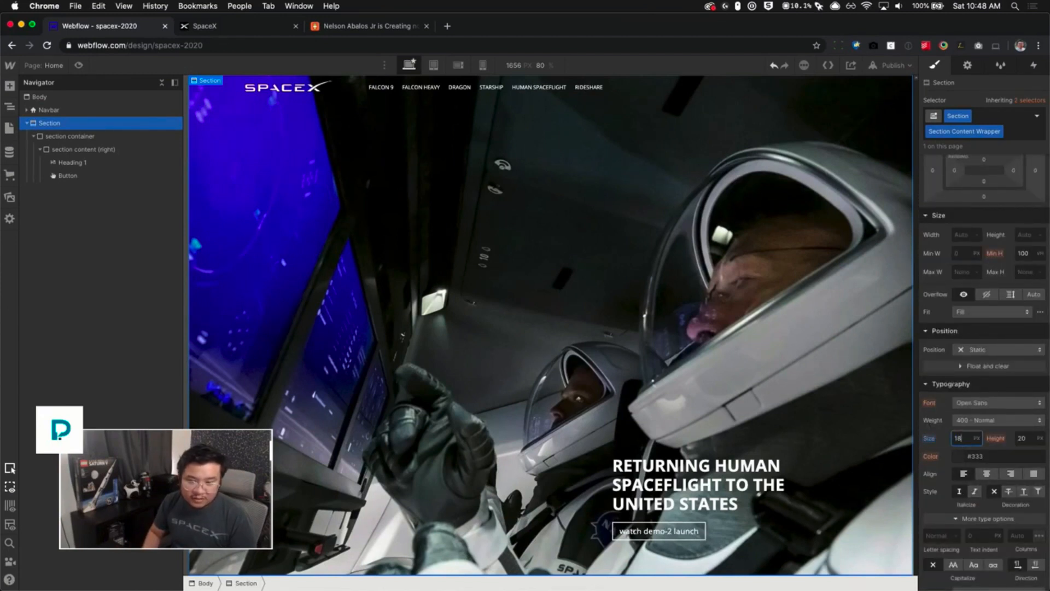
pyautogui.click(954, 564)
# - Reset the Section's font size and line height to their inherited values
pyautogui.scroll(2, 1032, 461)
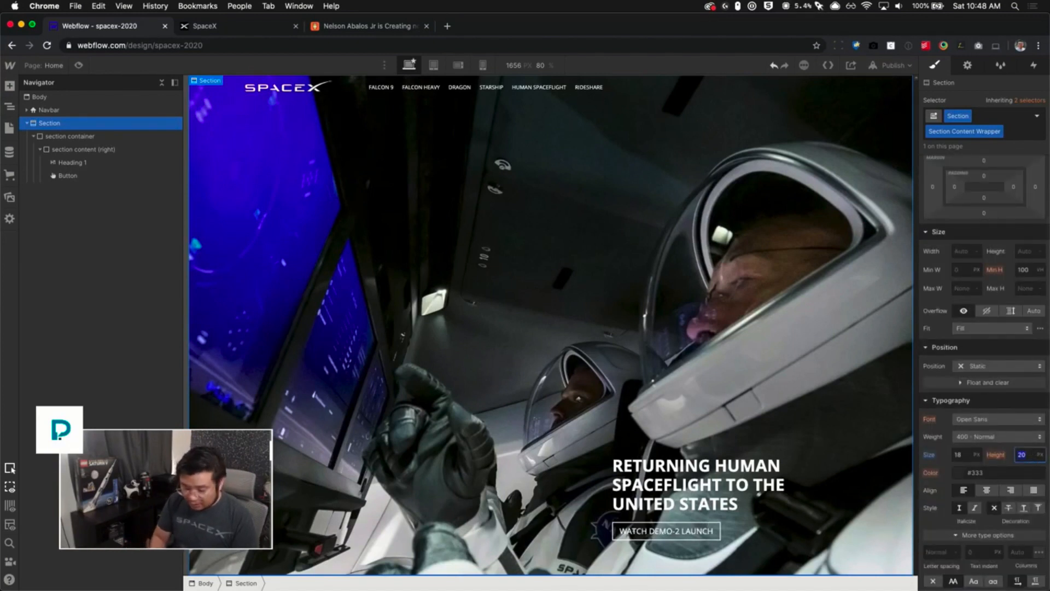
pyautogui.scroll(2, 965, 219)
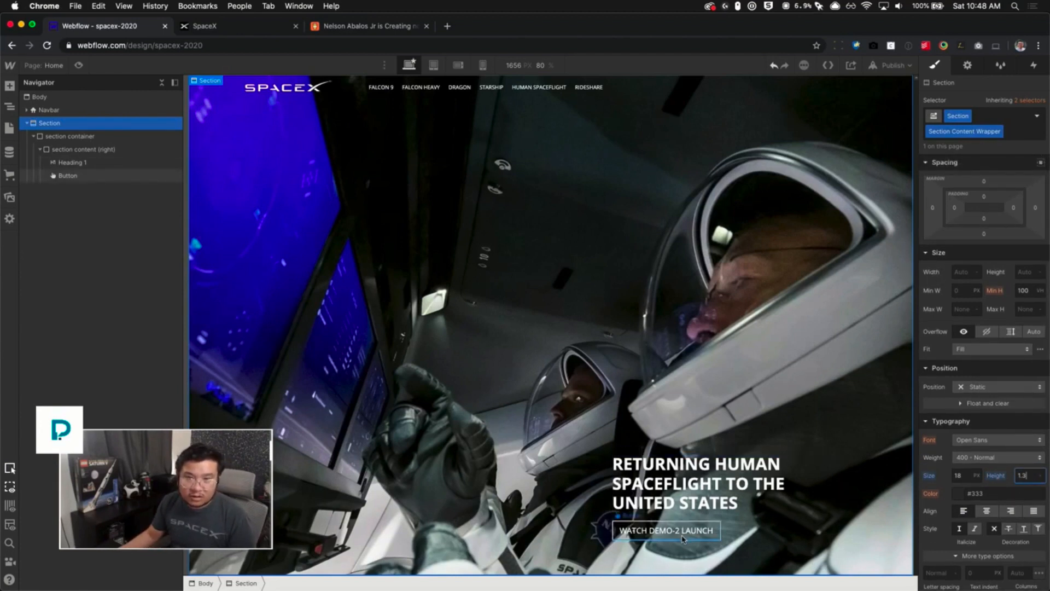
pyautogui.keyDown('alt'); pyautogui.click(929, 477); pyautogui.keyUp('alt')
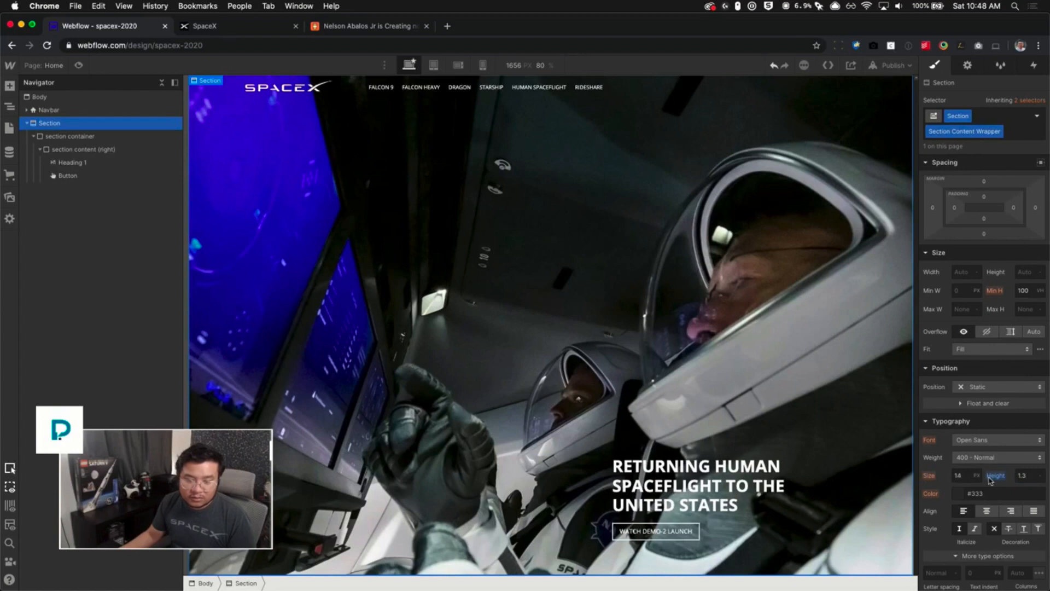
pyautogui.keyDown('alt'); pyautogui.click(995, 477); pyautogui.keyUp('alt')
# - Set the button's font size to 18 px and line height to 1.3
pyautogui.scroll(-5, 1010, 483)
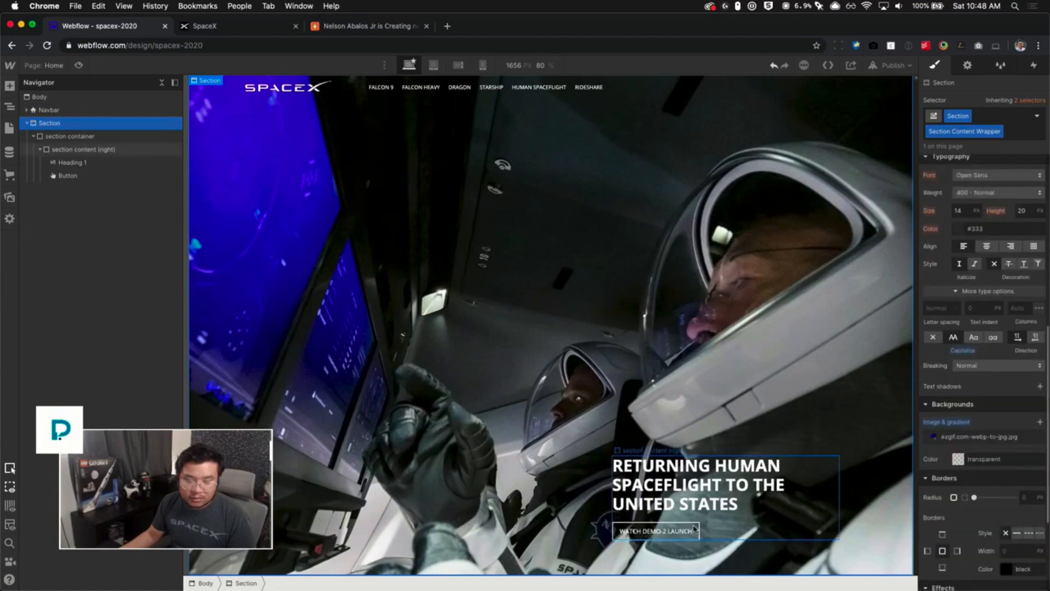
pyautogui.click(656, 530)
pyautogui.scroll(3, 995, 315)
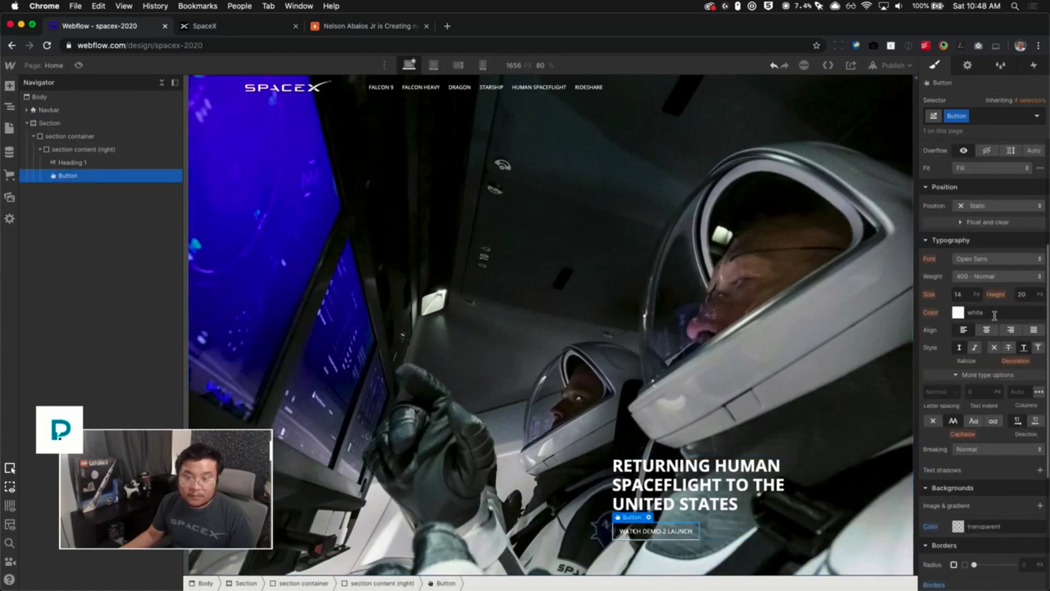
pyautogui.write('18')
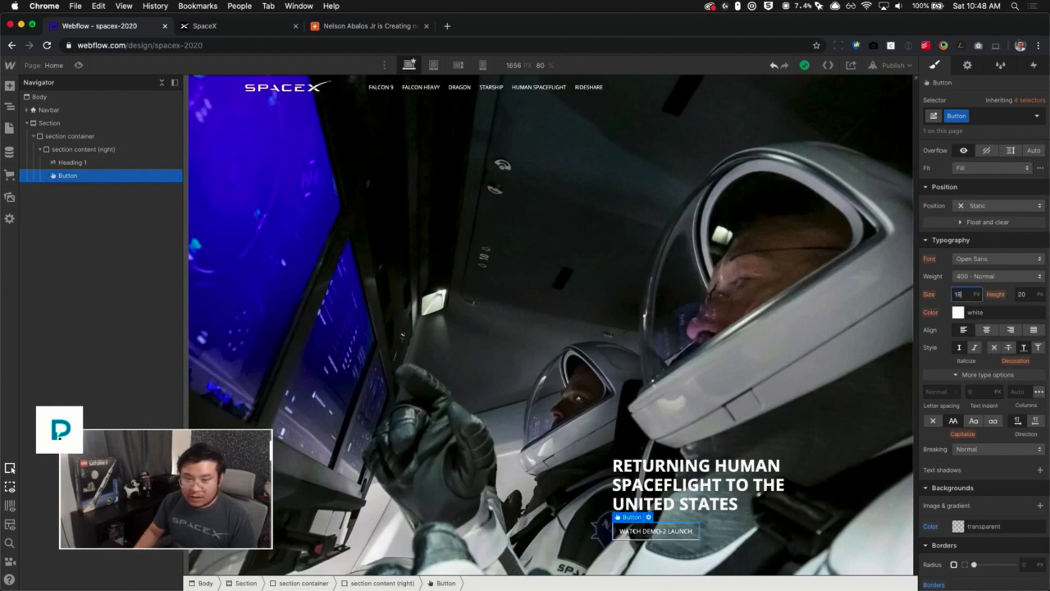
pyautogui.press('Tab')
pyautogui.press('Return')
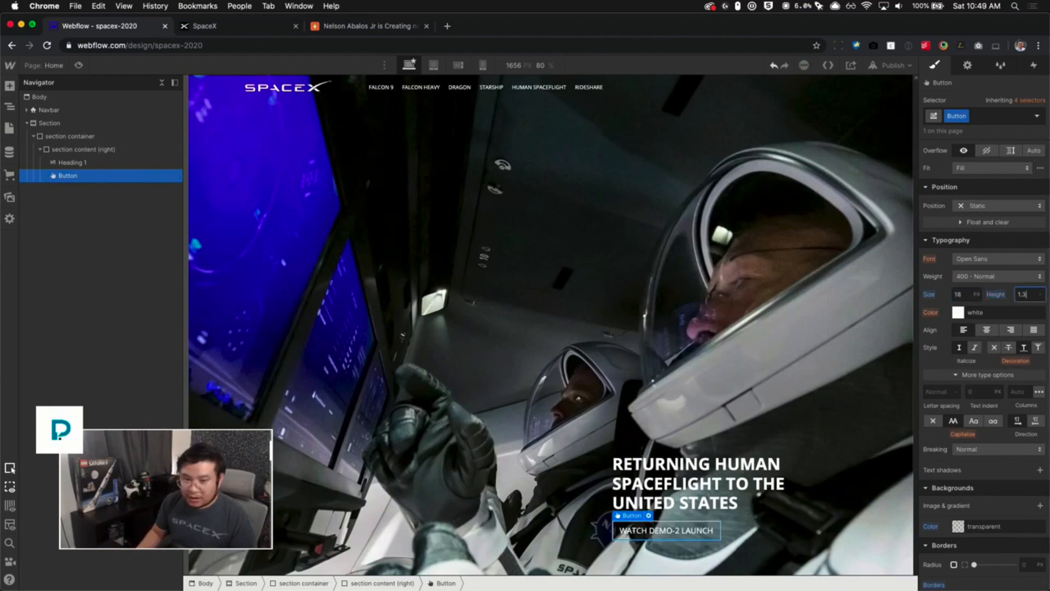
# - Set the button's padding to about 16 px vertically and 24 px horizontally, and its top margin to 40 px
pyautogui.scroll(5, 994, 213)
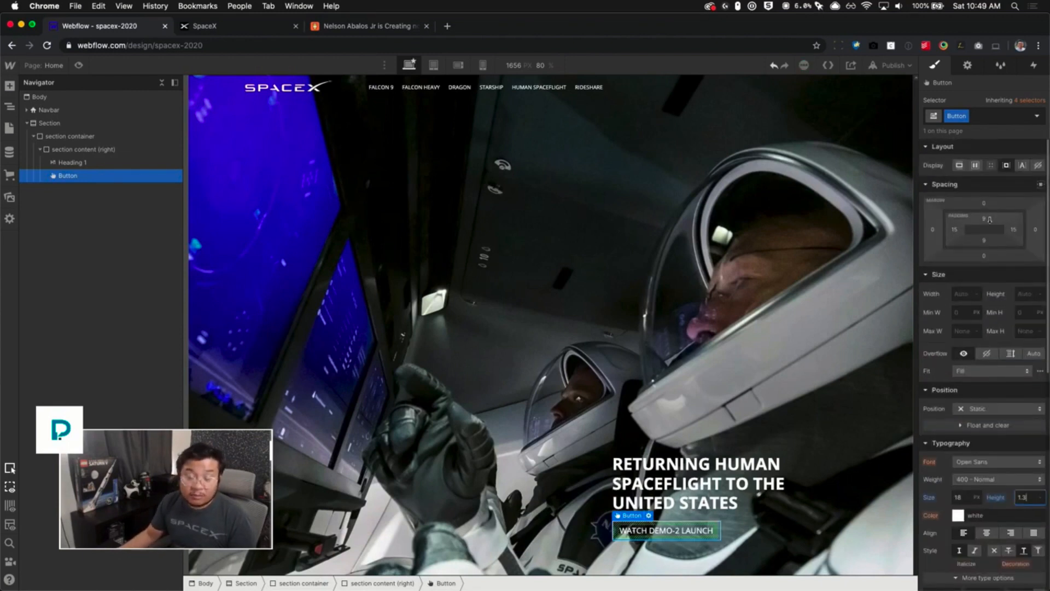
pyautogui.moveTo(989, 217); pyautogui.dragTo(985, 195)
pyautogui.click(984, 204)
pyautogui.write('40')
pyautogui.press('Return')
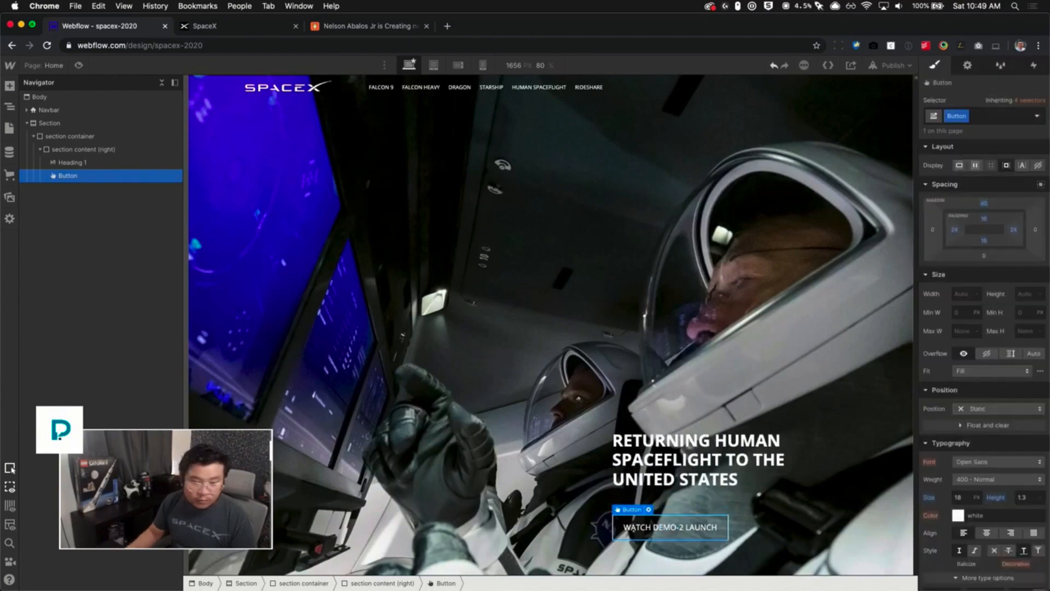
# - Switch to the live SpaceX site to compare the hero button
pyautogui.click(250, 19)
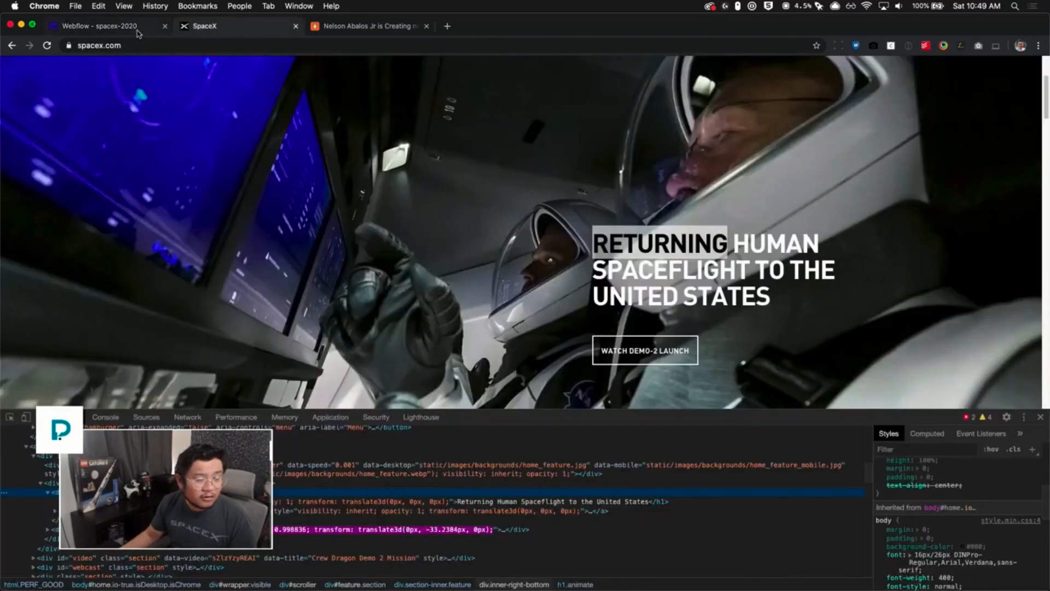
# - Set the hero button's top margin to 60 px
pyautogui.click(137, 31)
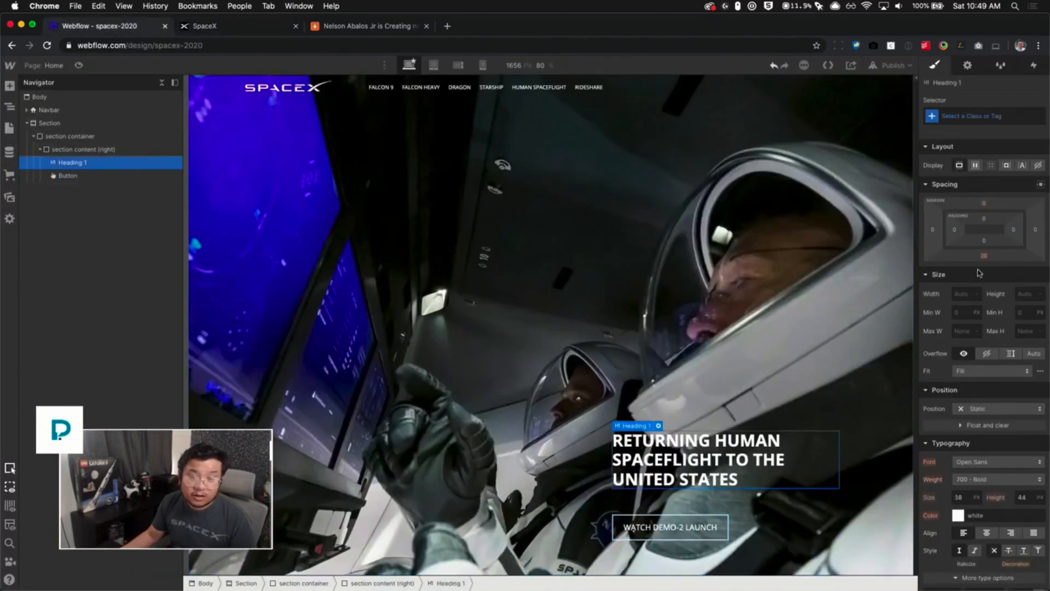
pyautogui.click(68, 176)
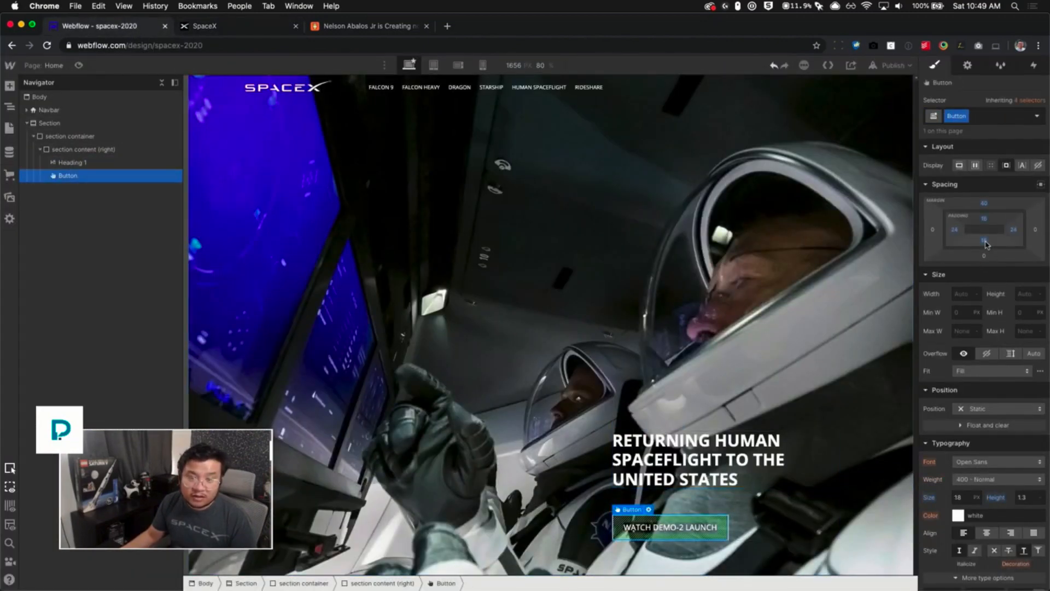
pyautogui.click(983, 205)
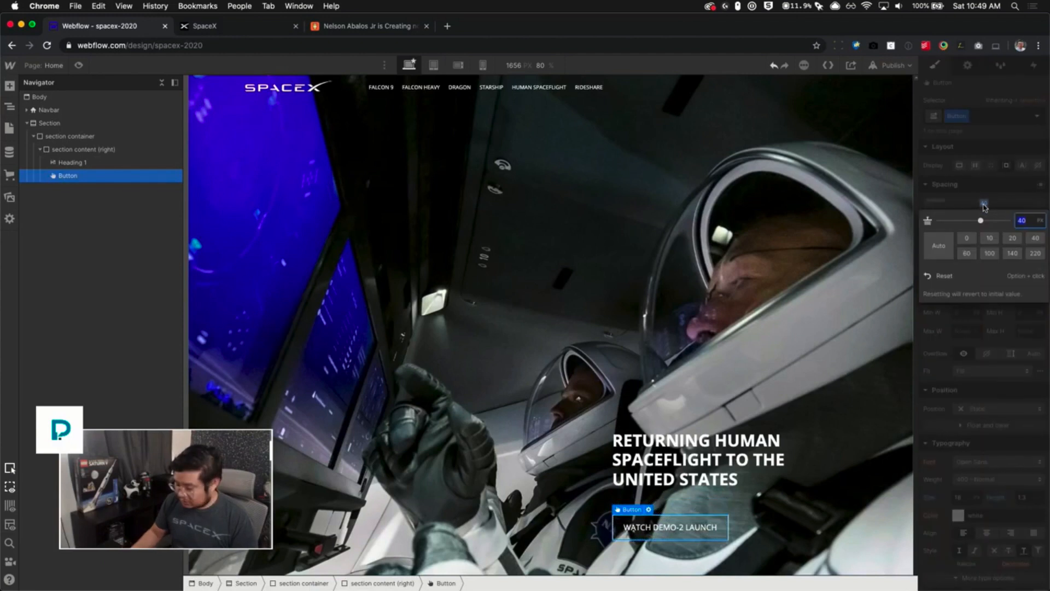
pyautogui.write('60')
pyautogui.press('Return')
pyautogui.press('Up')
# - Set the hero heading's bottom margin to 0
pyautogui.click(677, 471)
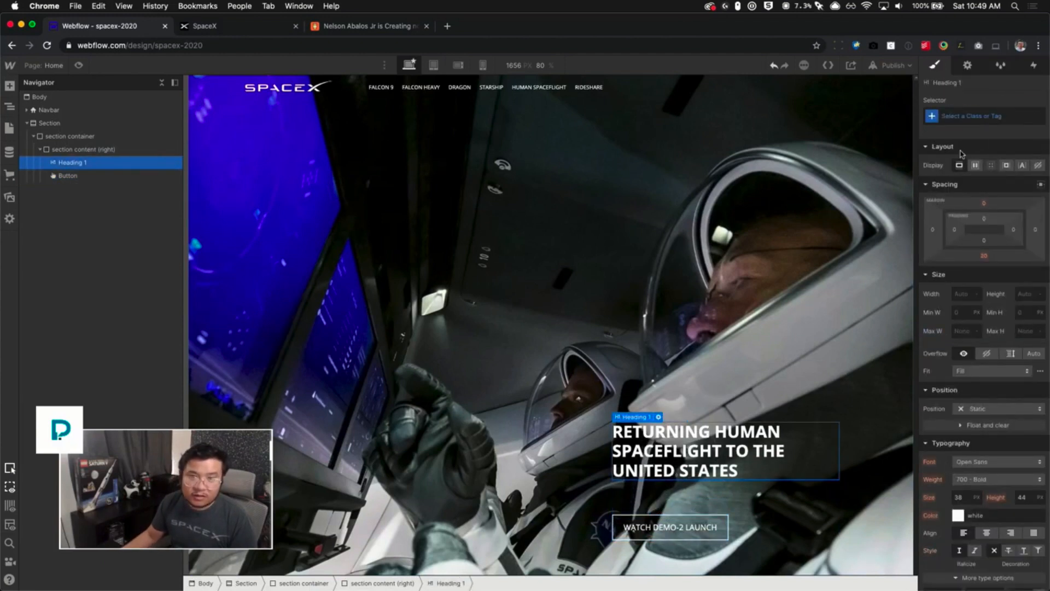
pyautogui.click(984, 256)
pyautogui.write('0')
pyautogui.press('Return')
pyautogui.click(796, 384)
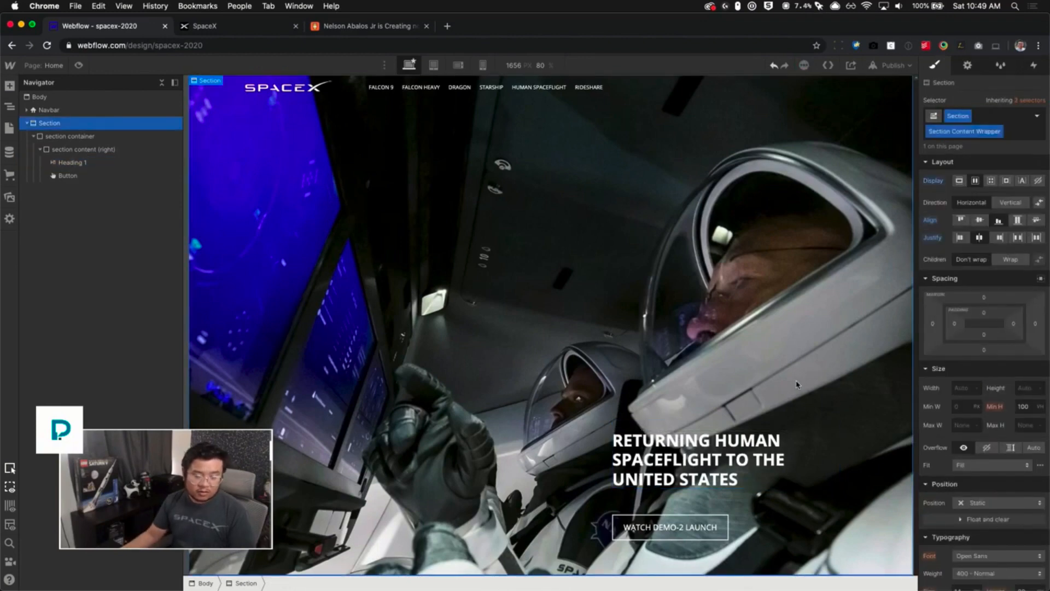
pyautogui.click(766, 462)
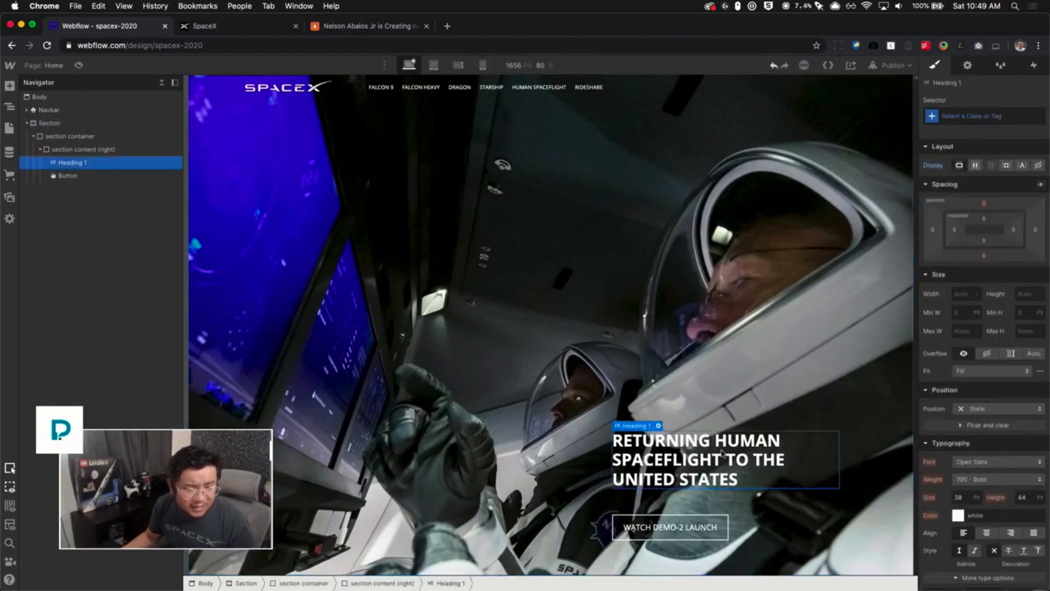
# - Switch to the live SpaceX site to compare the hero layout, then return to the designer
pyautogui.click(211, 27)
pyautogui.click(130, 28)
pyautogui.click(199, 30)
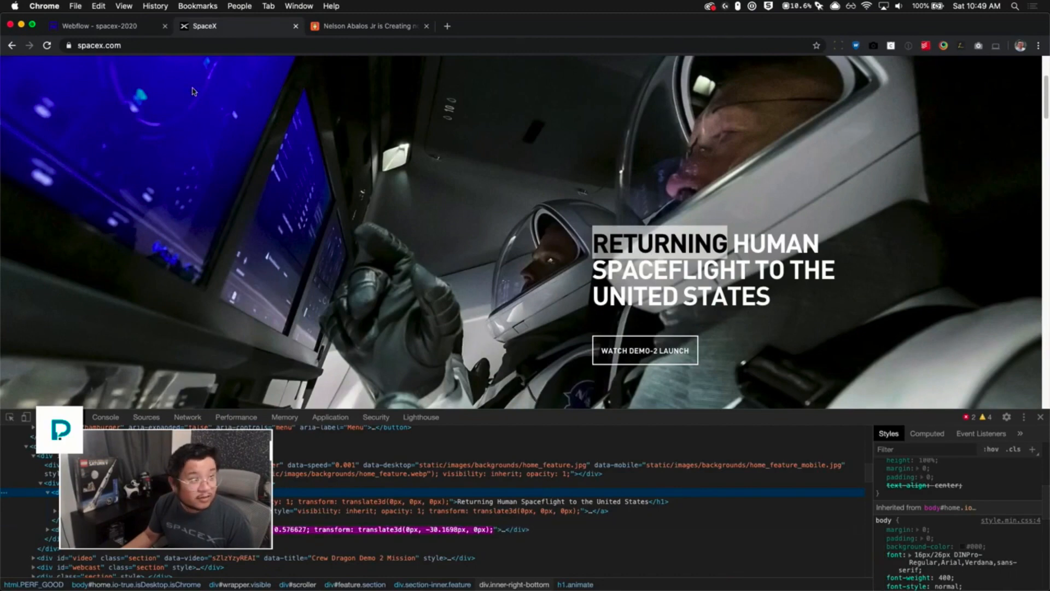
pyautogui.press('super+1')
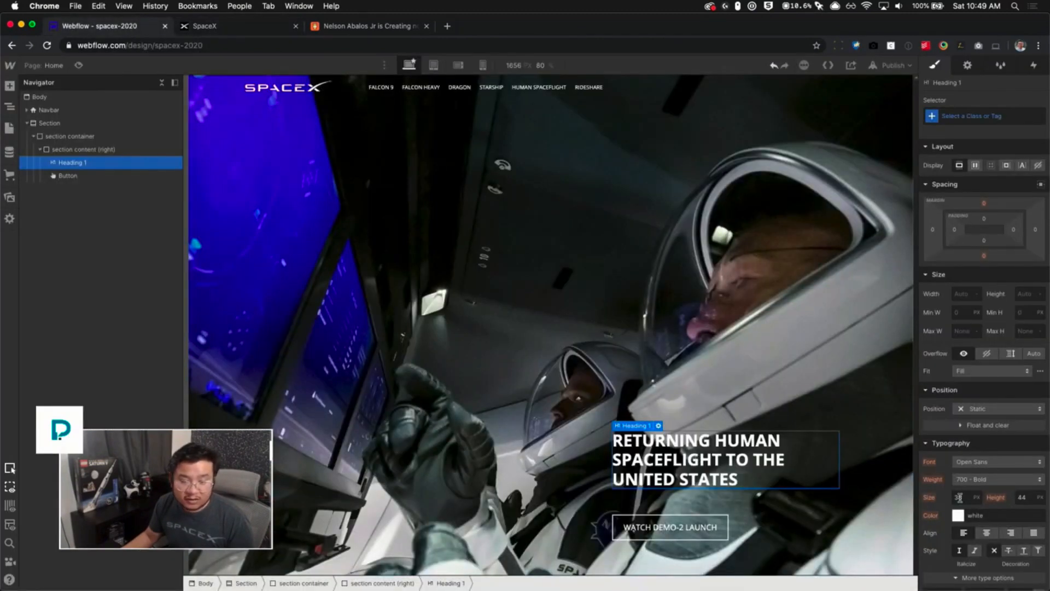
# - Set the canvas scale to 100%
pyautogui.click(546, 66)
pyautogui.click(567, 122)
pyautogui.write('10')
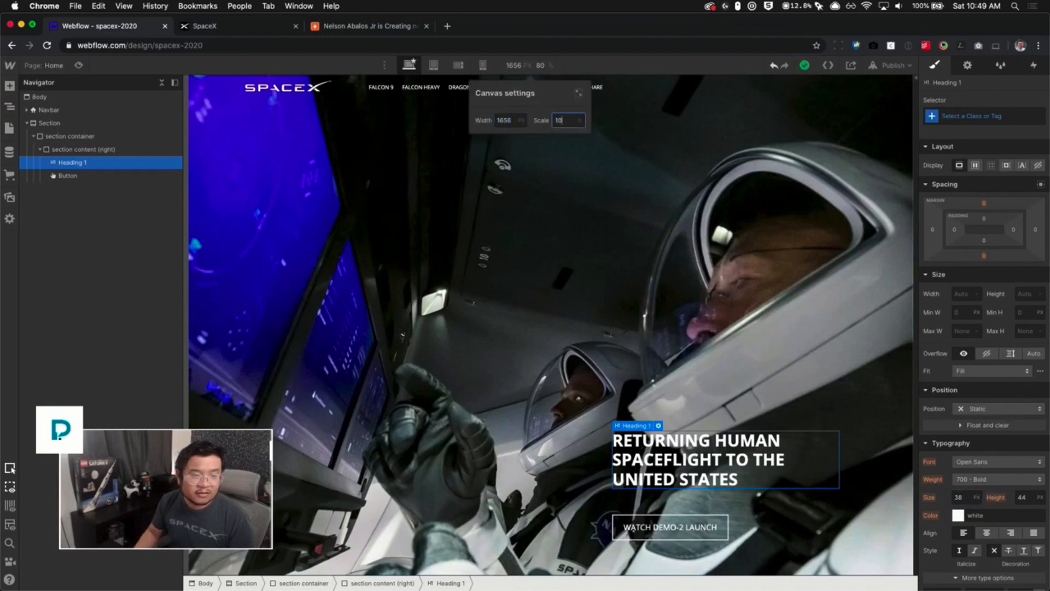
pyautogui.write('0')
pyautogui.press('Return')
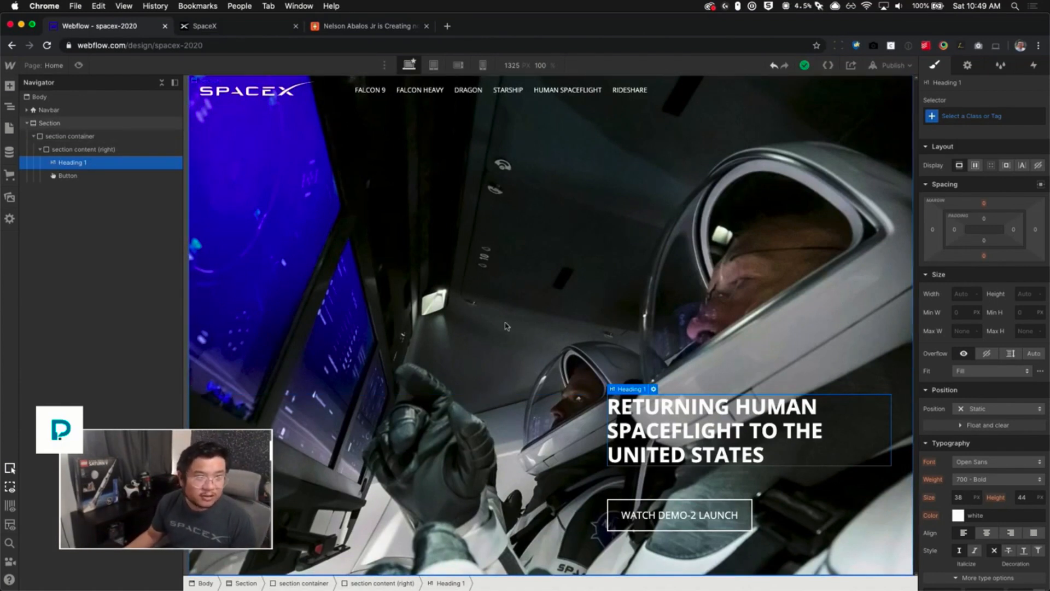
# - Increase the nav links' top padding slightly and collapse the Navbar and Section in the navigator
pyautogui.click(435, 257)
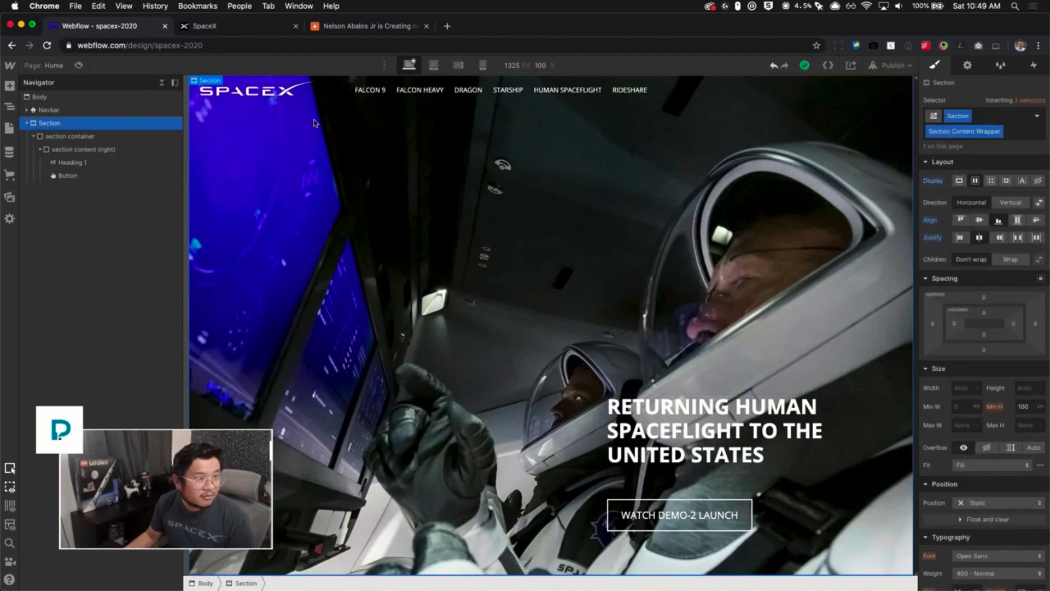
pyautogui.click(373, 102)
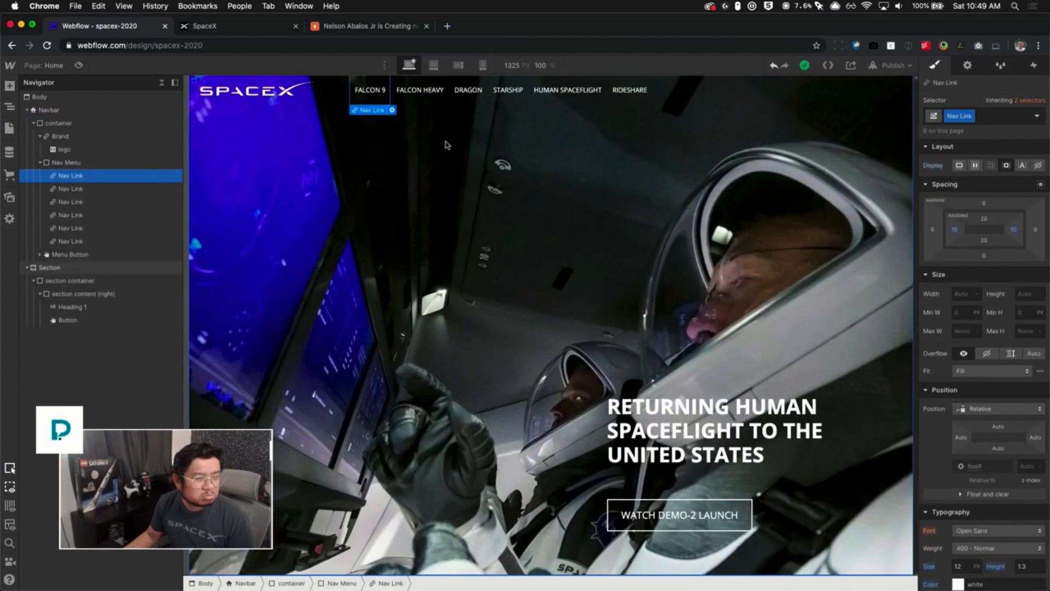
pyautogui.moveTo(994, 206)
pyautogui.mouseDown()
pyautogui.moveTo(996, 229)
pyautogui.moveTo(992, 219)
pyautogui.mouseUp()
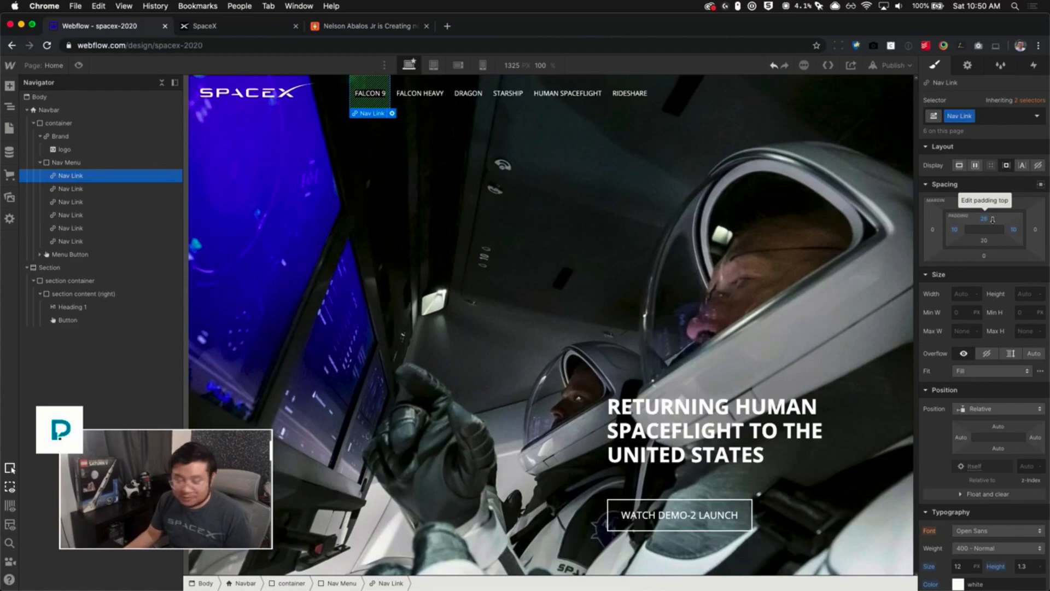
pyautogui.click(676, 240)
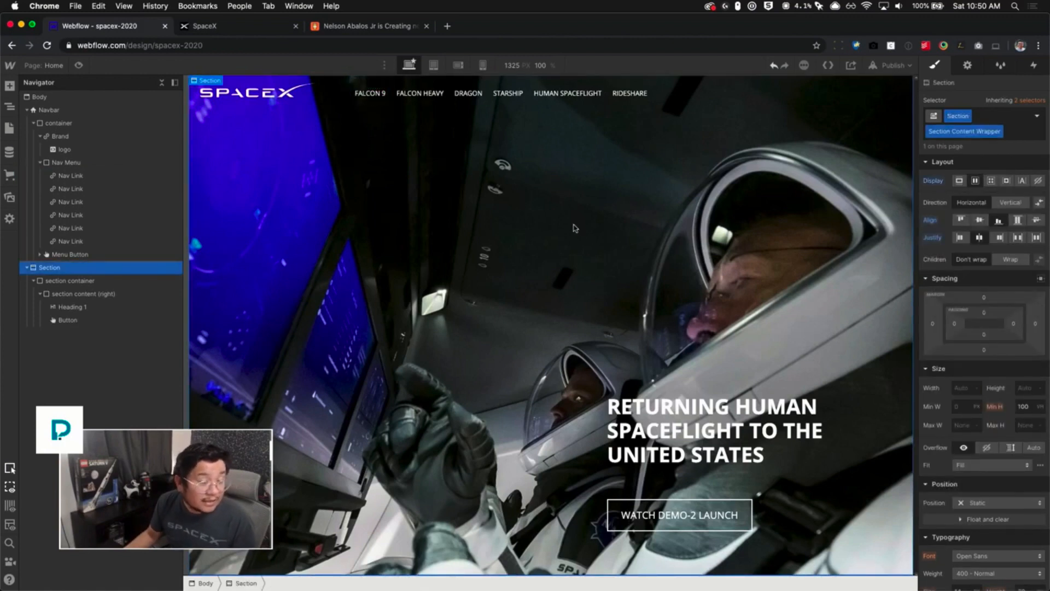
pyautogui.click(27, 111)
pyautogui.click(26, 123)
# - Scroll the live SpaceX site to examine the Crew Dragon Demo-2 Mission section below the hero
pyautogui.click(204, 27)
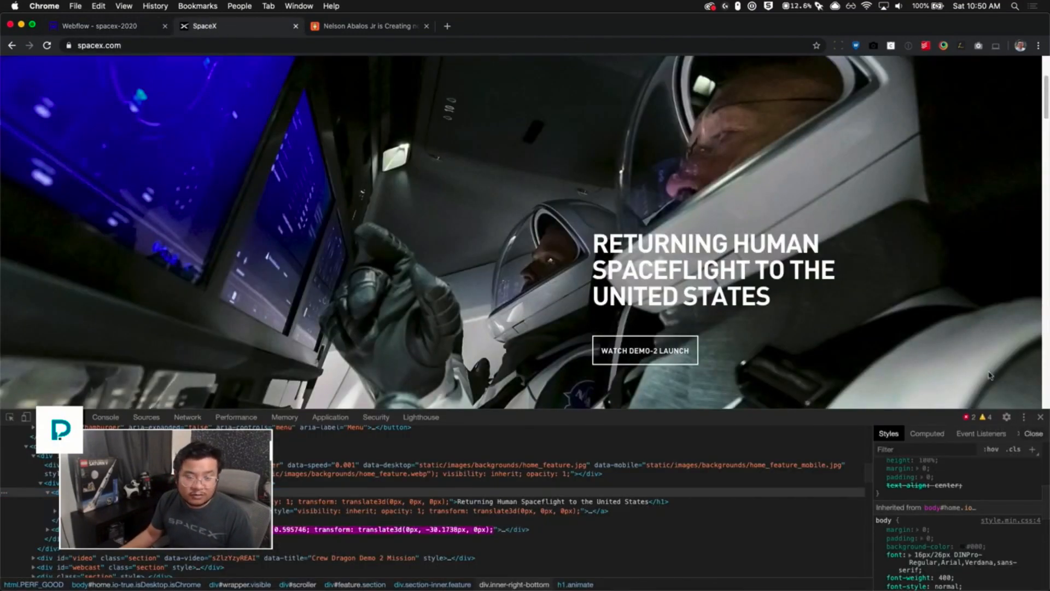
pyautogui.moveTo(1046, 97); pyautogui.dragTo(1046, 168)
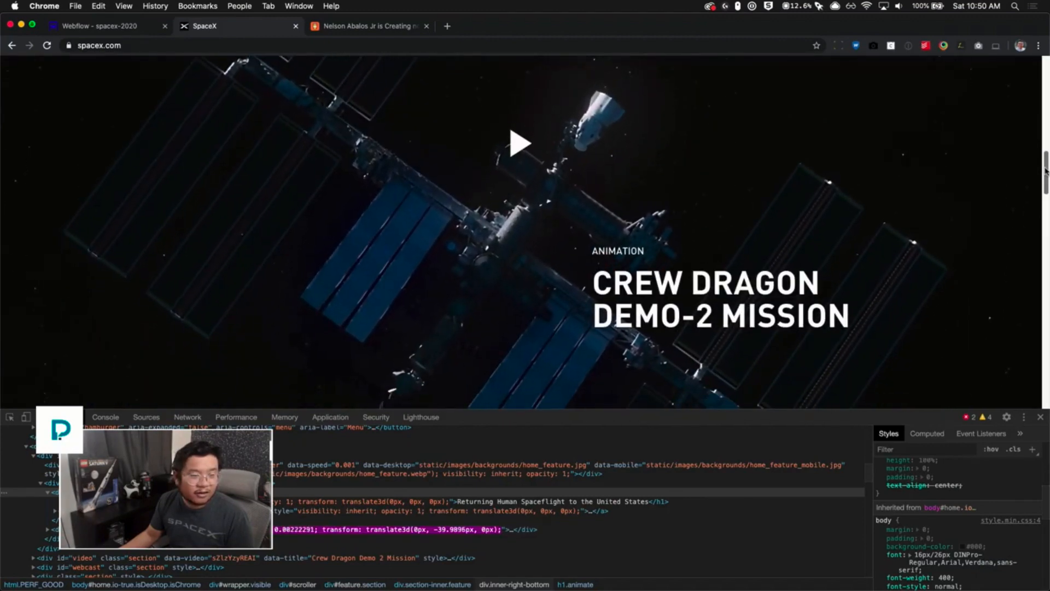
pyautogui.scroll(3, 673, 303)
pyautogui.scroll(-3, 673, 303)
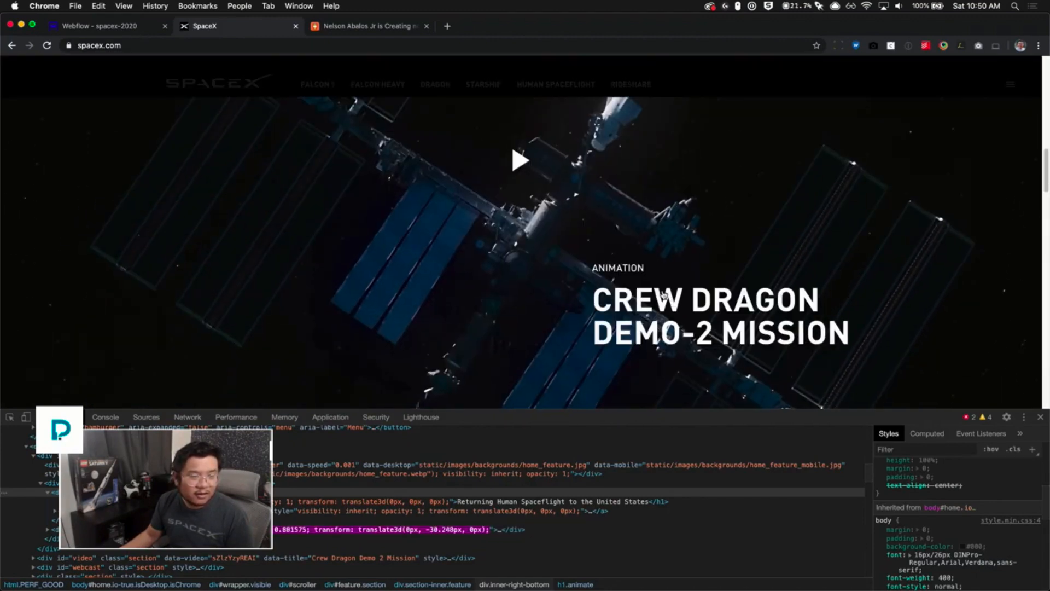
# - Copy the Background Video element from the stuff page into the Home page below the hero Section
pyautogui.click(96, 26)
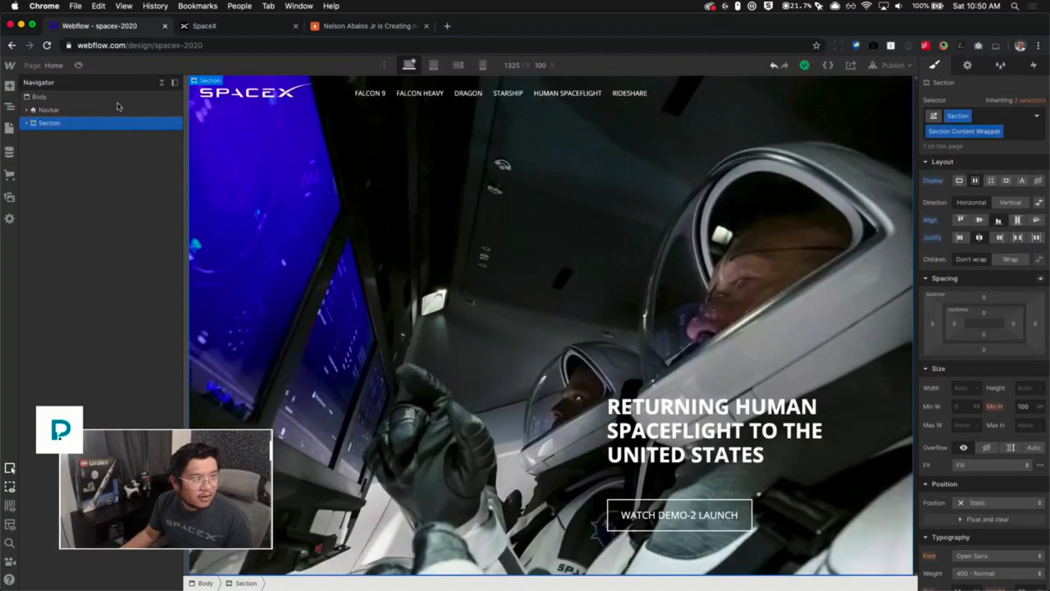
pyautogui.click(45, 66)
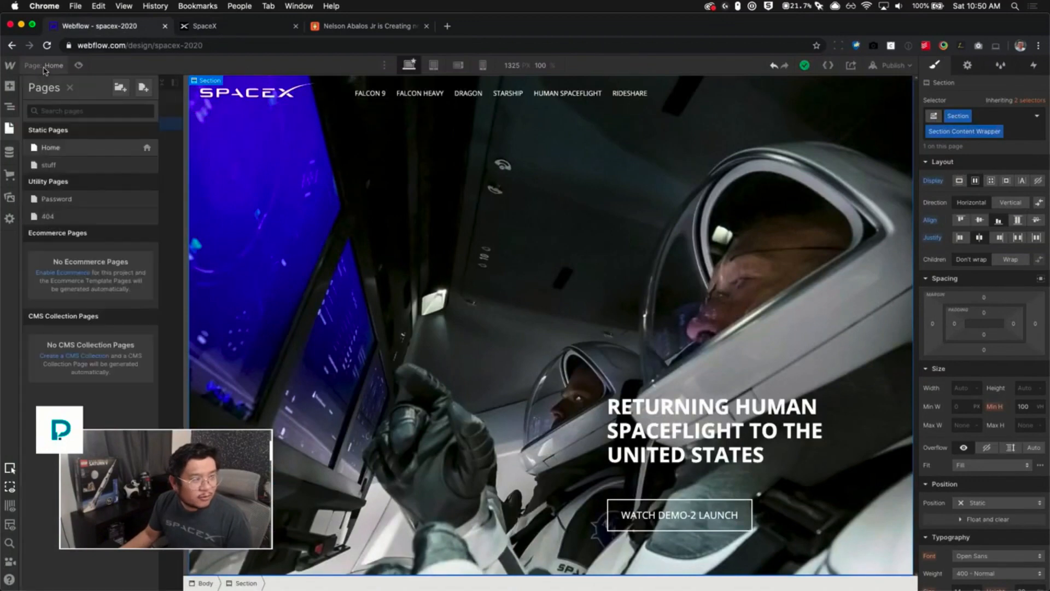
pyautogui.click(44, 167)
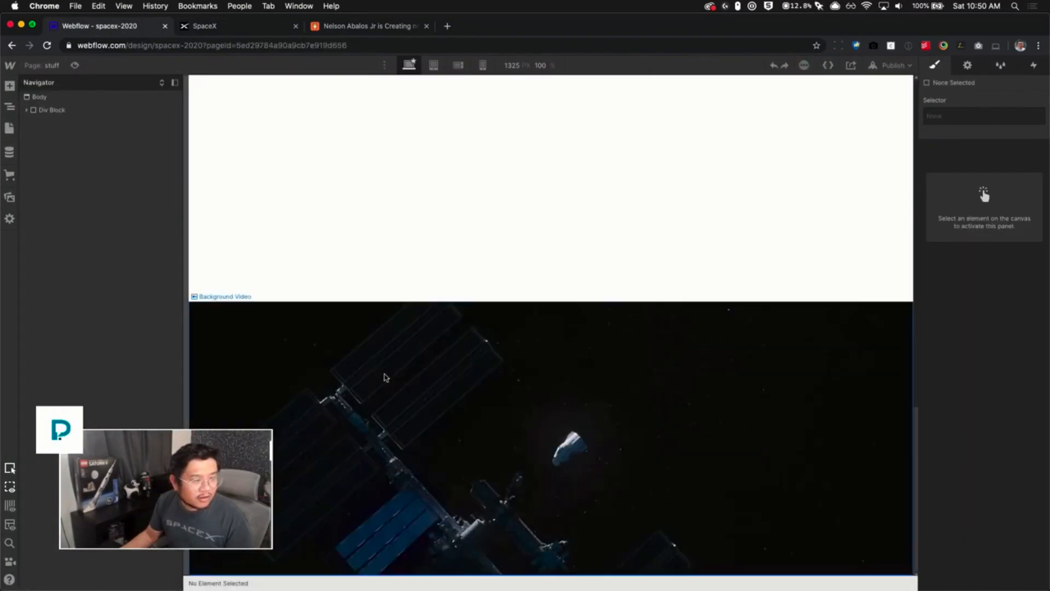
pyautogui.click(385, 377)
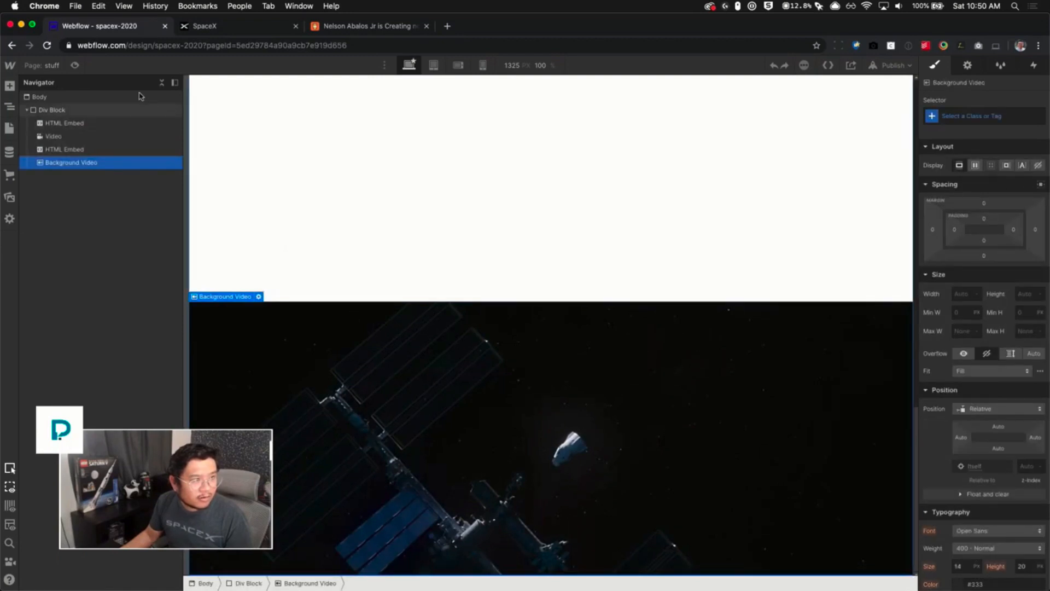
pyautogui.click(52, 67)
pyautogui.click(49, 146)
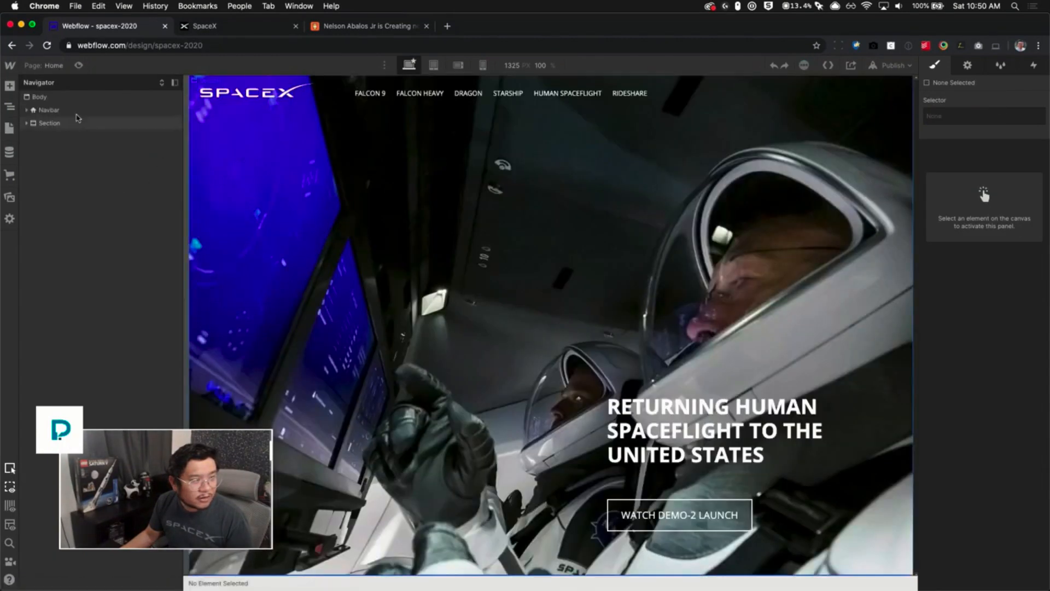
pyautogui.click(44, 97)
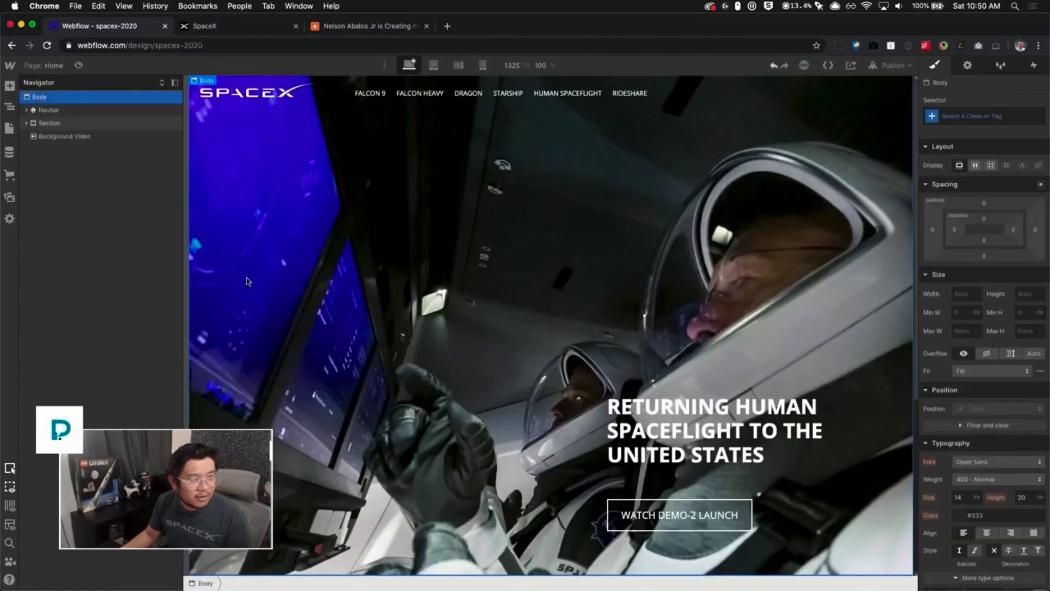
# - Give the background video the existing Section class
pyautogui.scroll(-5, 541, 329)
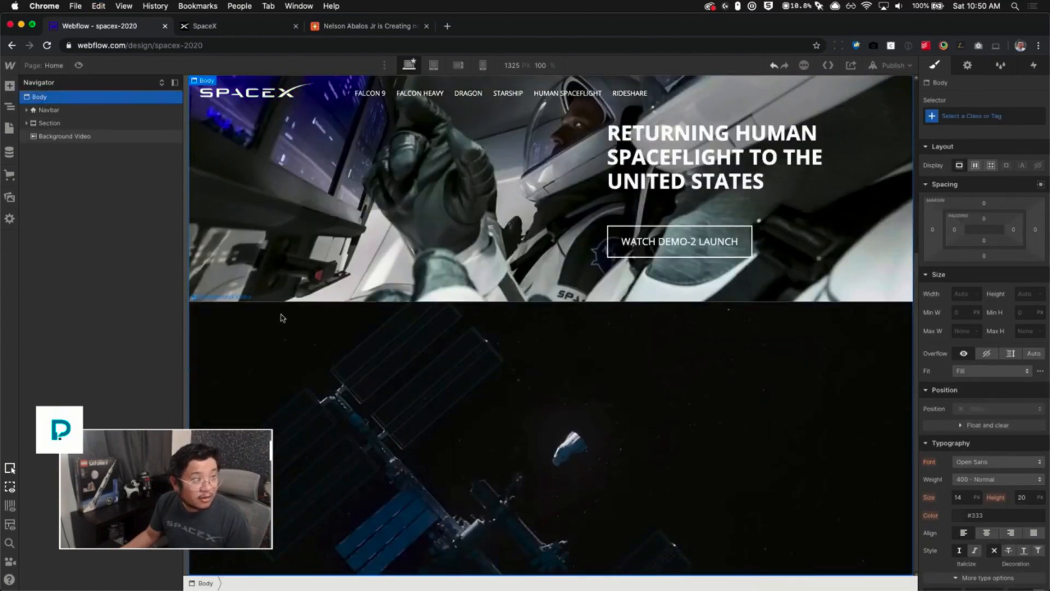
pyautogui.click(550, 457)
pyautogui.click(963, 116)
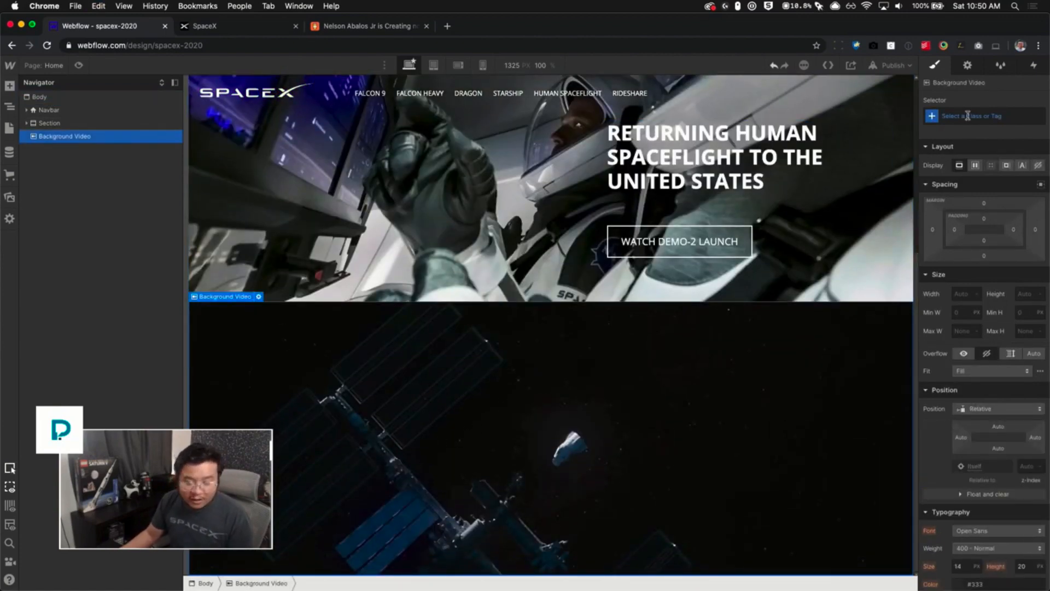
pyautogui.write('Se')
pyautogui.press('Down')
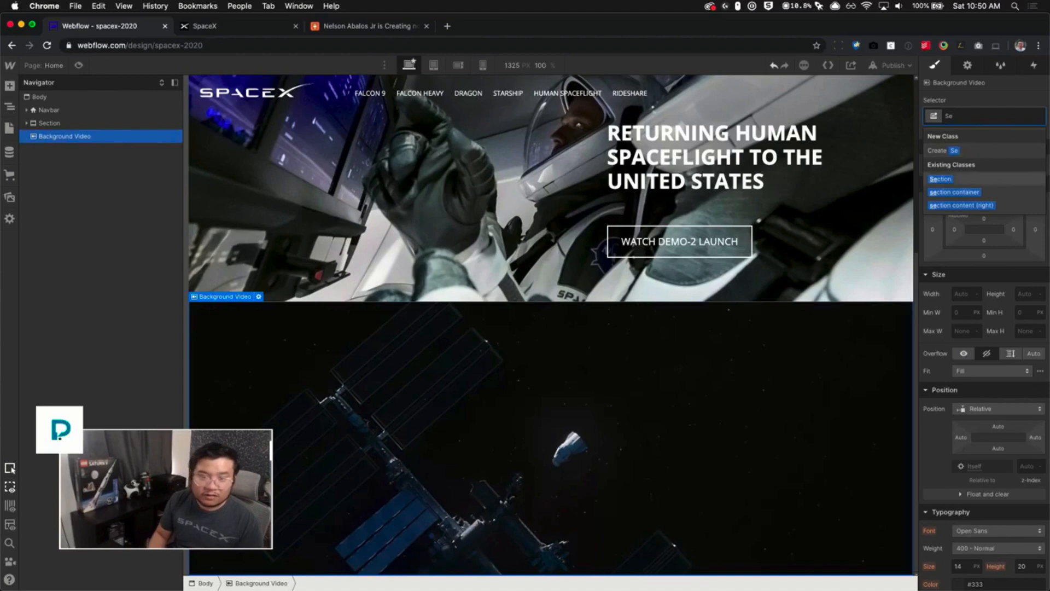
pyautogui.press('Return')
pyautogui.scroll(-5, 745, 411)
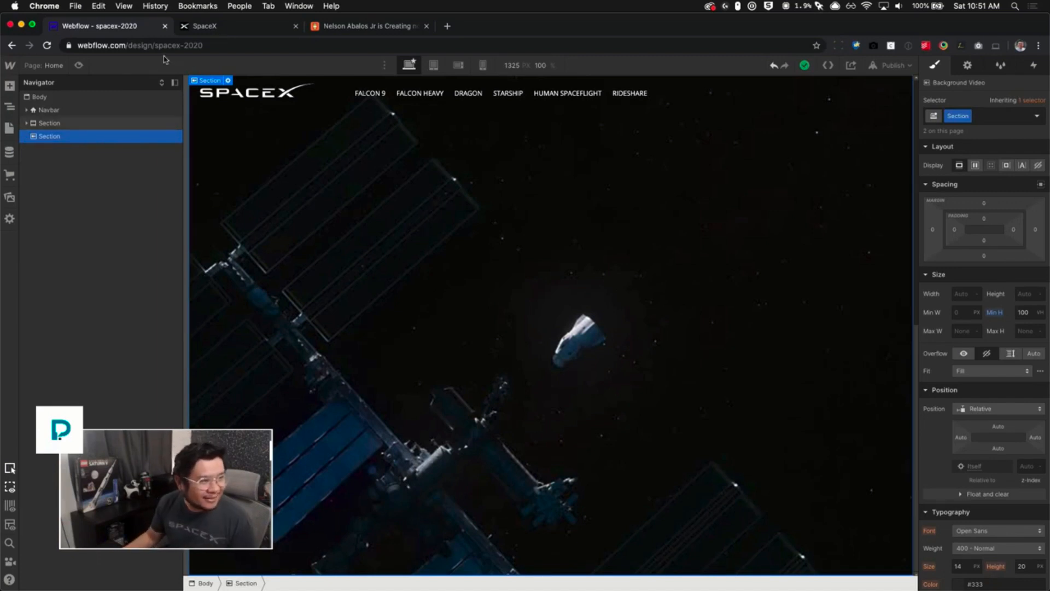
# - Add a Div Block inside the new video Section and give it the section container class
pyautogui.click(26, 123)
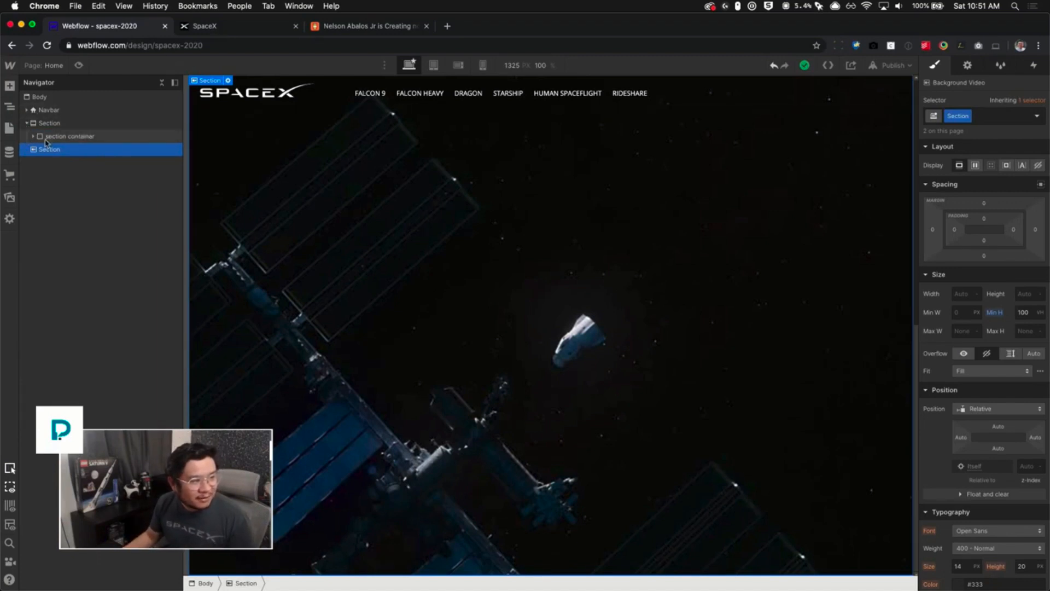
pyautogui.press('super+e')
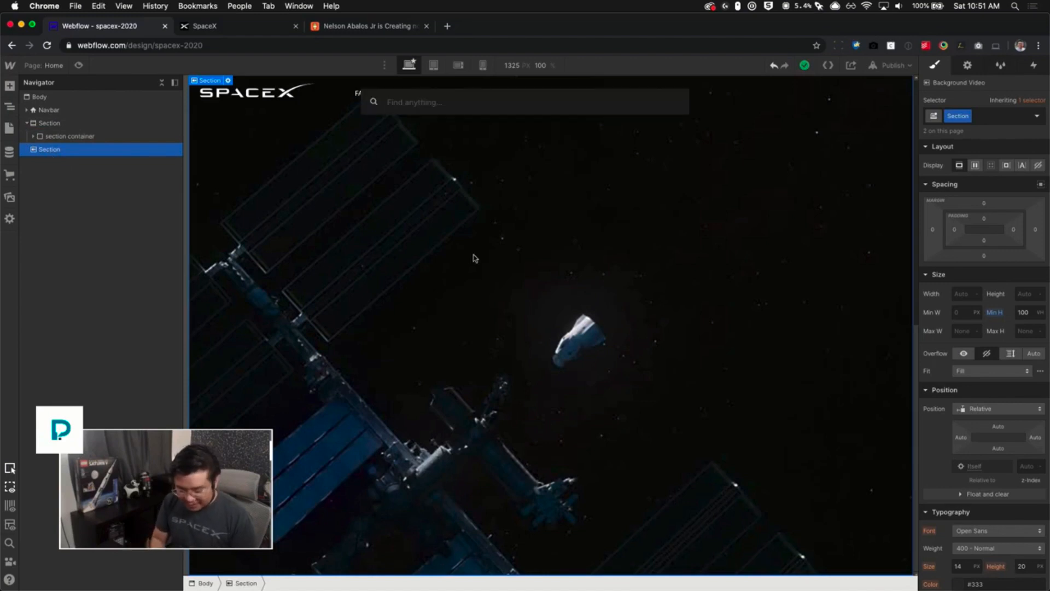
pyautogui.write('div')
pyautogui.press('Return')
pyautogui.press('super+Return')
pyautogui.write('sec')
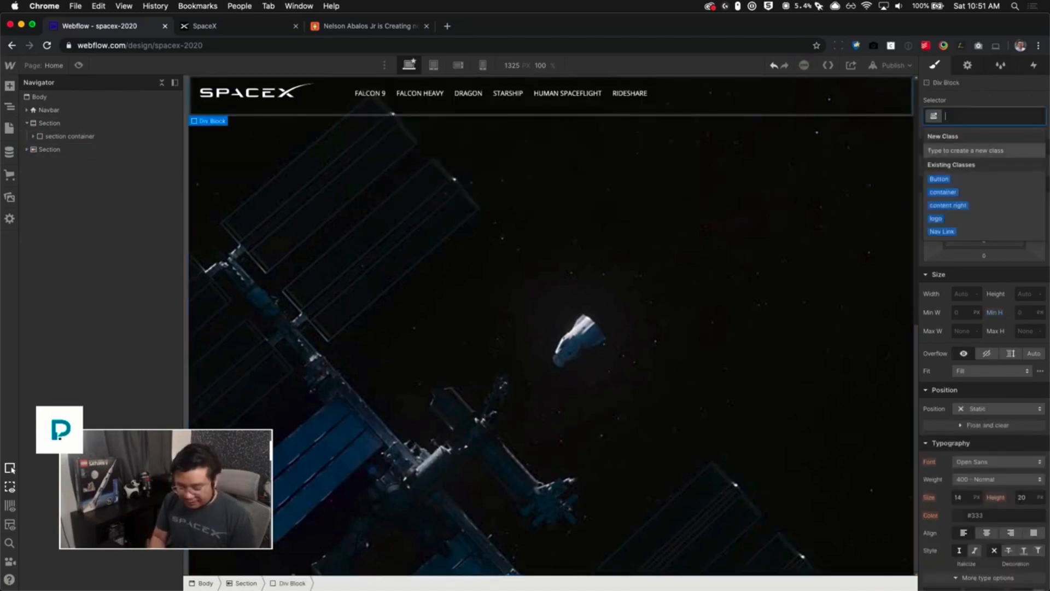
pyautogui.press('Down')
pyautogui.press('Down')
pyautogui.press('Return')
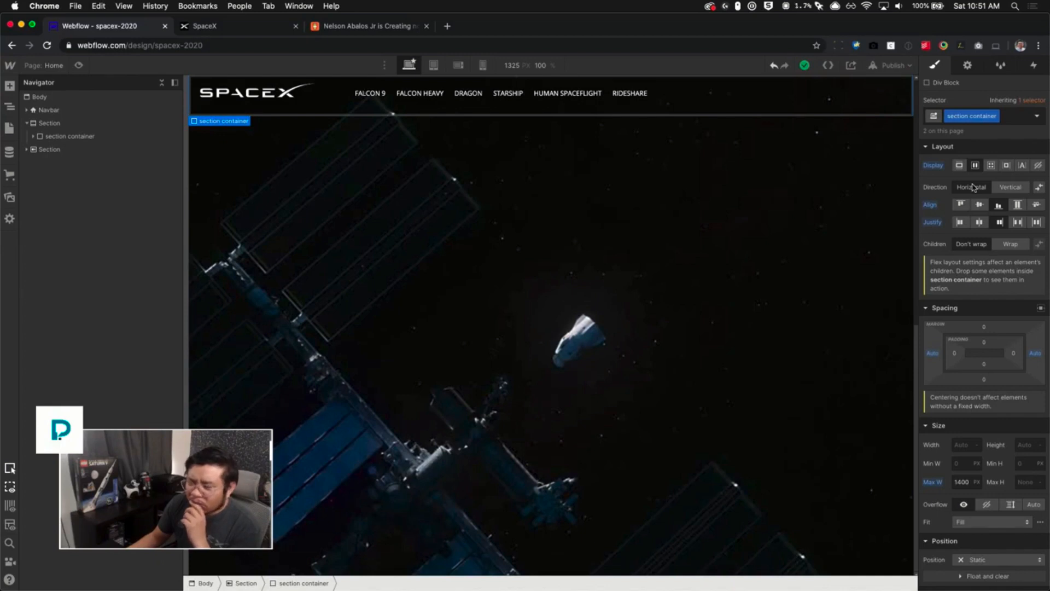
pyautogui.rightClick(973, 187)
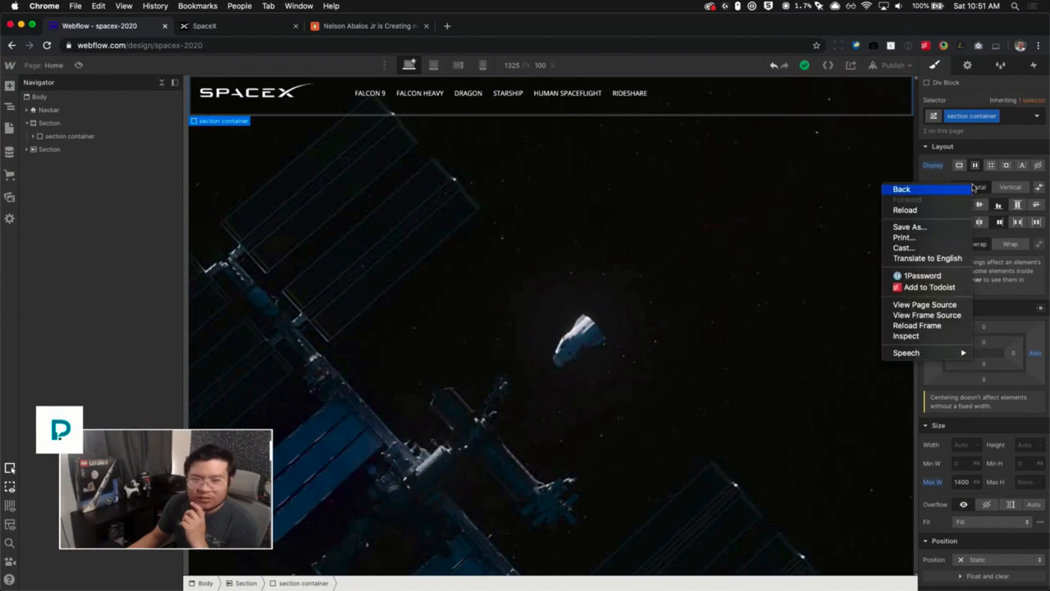
pyautogui.click(771, 223)
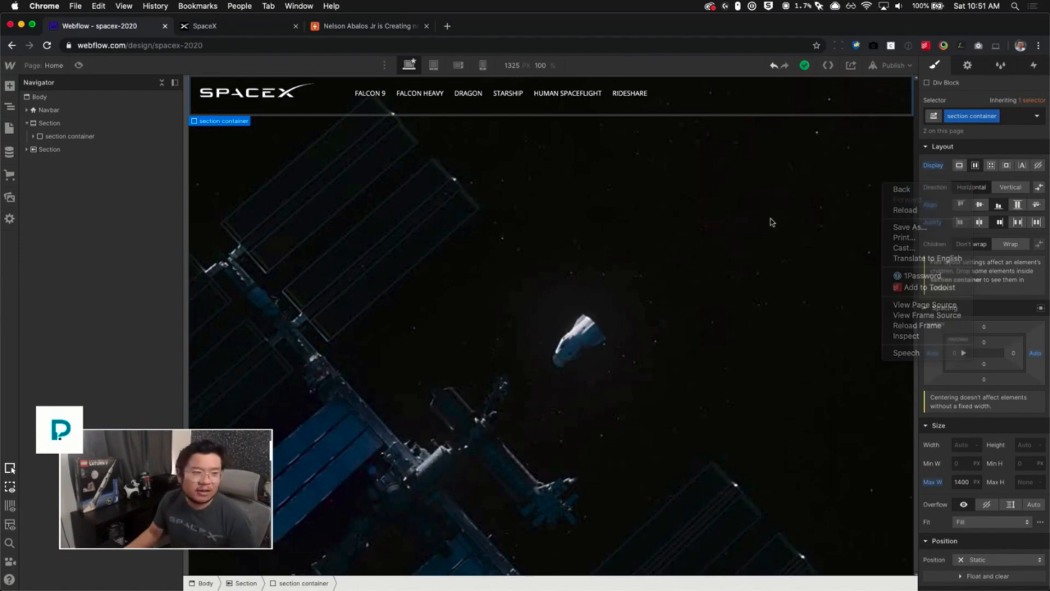
# - Examine the element structure of the hero section and the new background video section
pyautogui.click(27, 149)
pyautogui.click(76, 162)
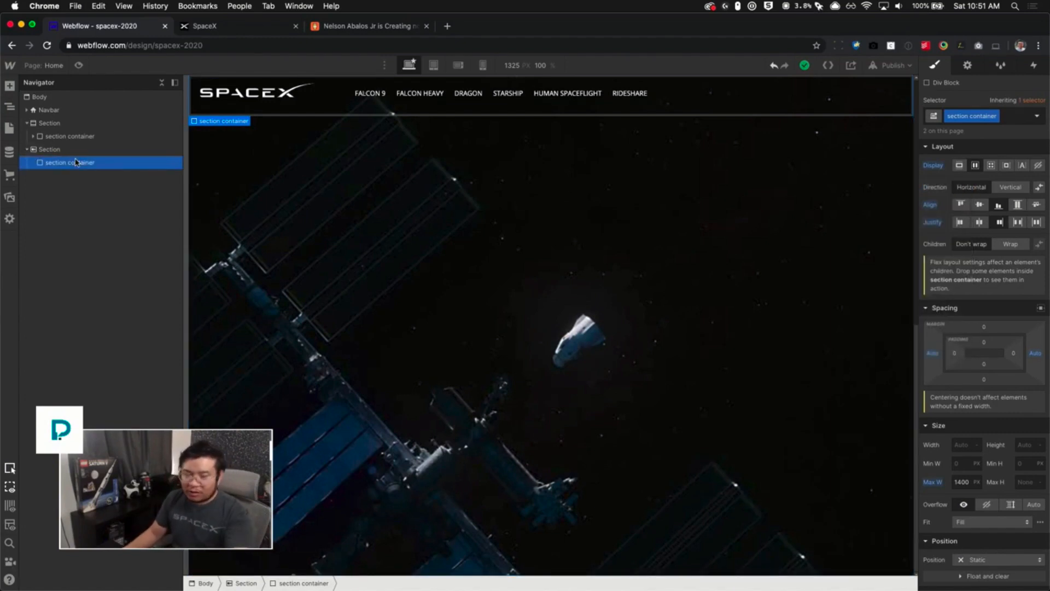
pyautogui.click(34, 136)
pyautogui.click(80, 138)
pyautogui.click(71, 149)
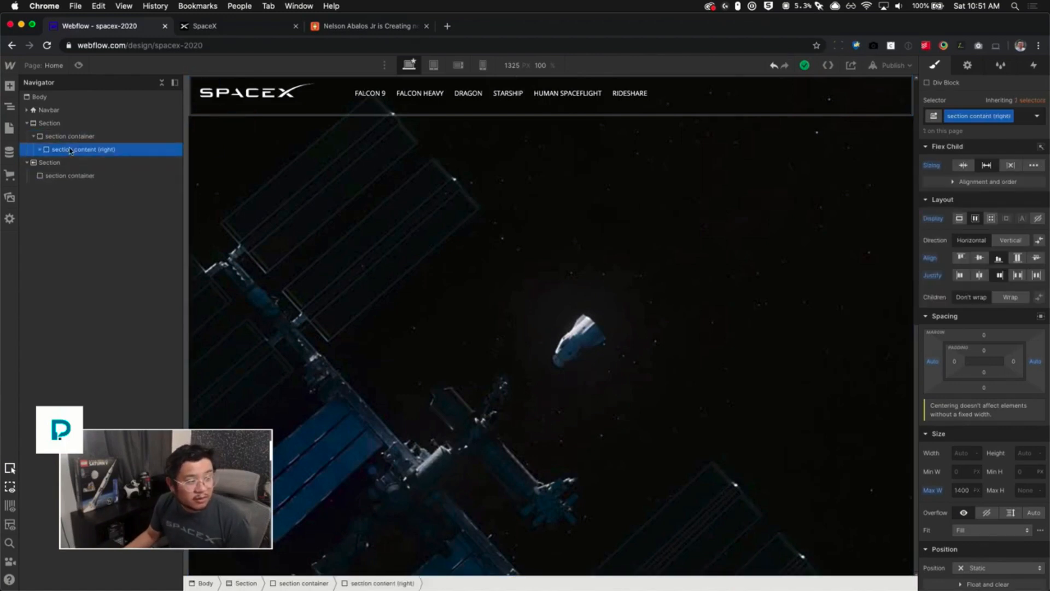
pyautogui.click(86, 137)
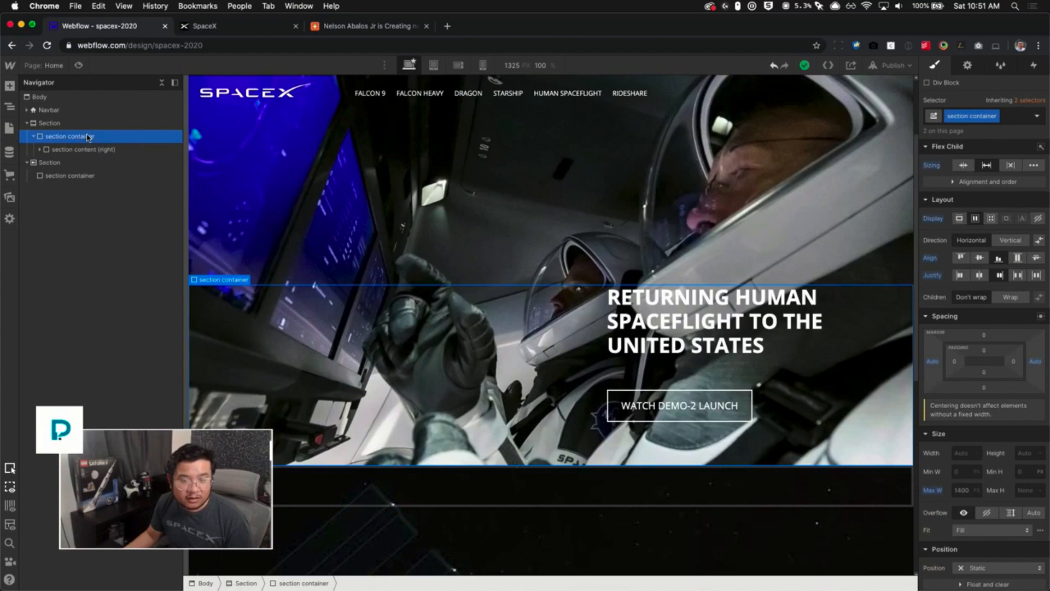
pyautogui.click(65, 162)
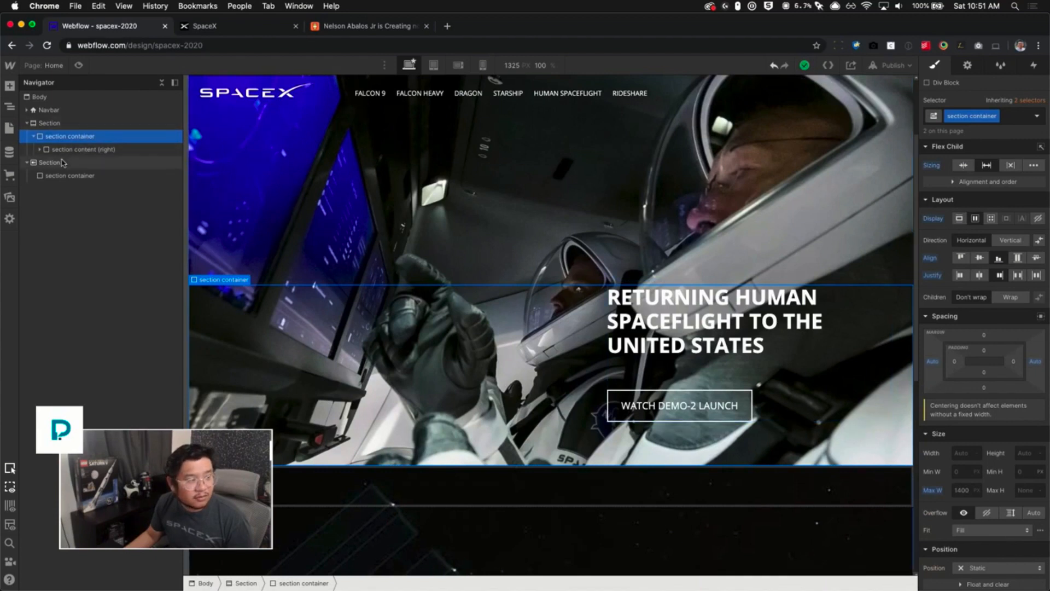
pyautogui.click(51, 123)
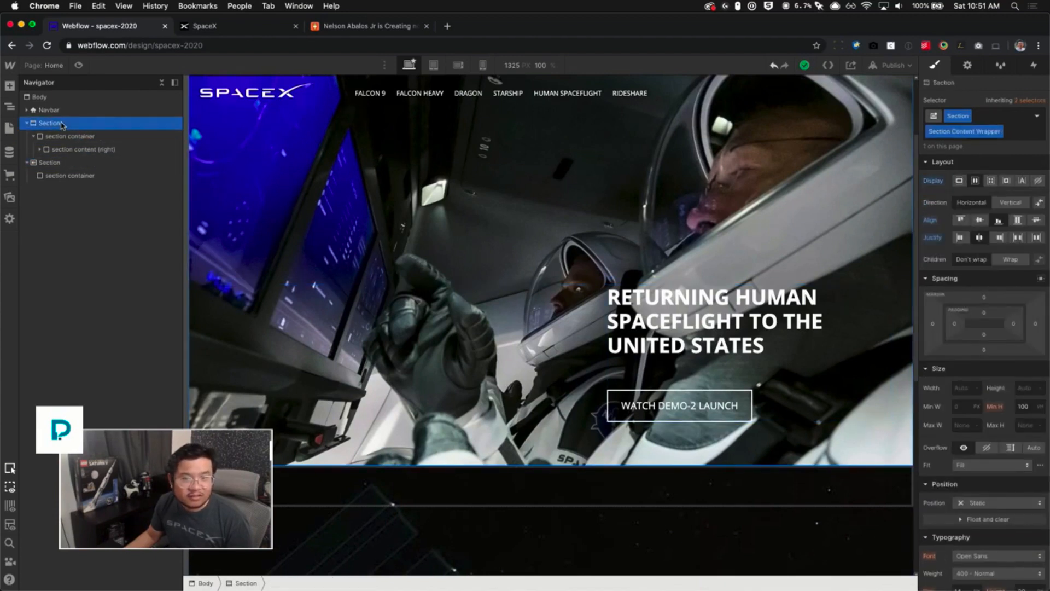
# - Give the background video section the Section Content Wrapper combo class and duplicate that combo class as a copy
pyautogui.click(52, 163)
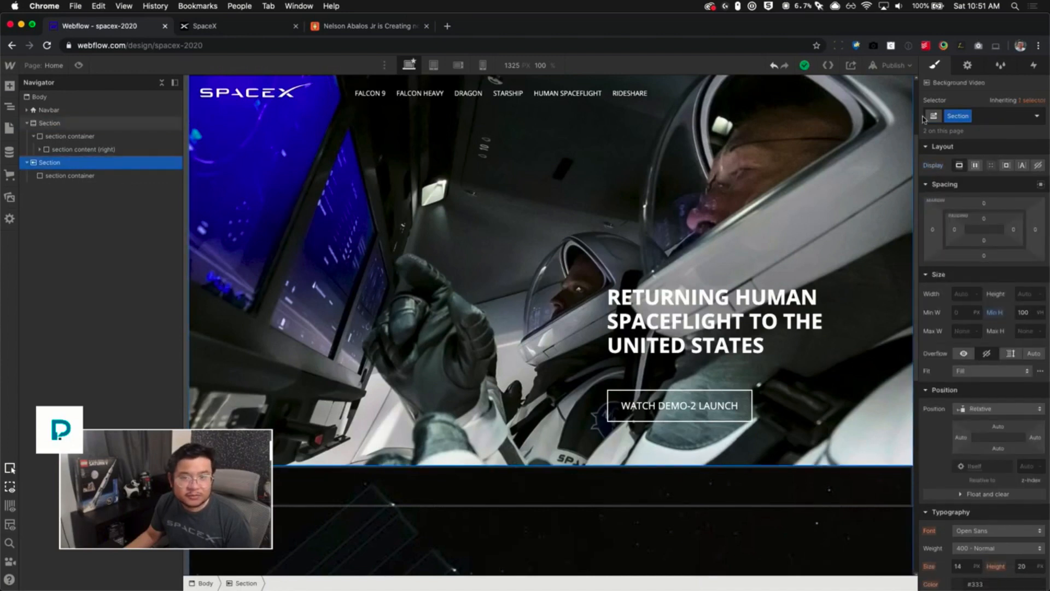
pyautogui.click(976, 180)
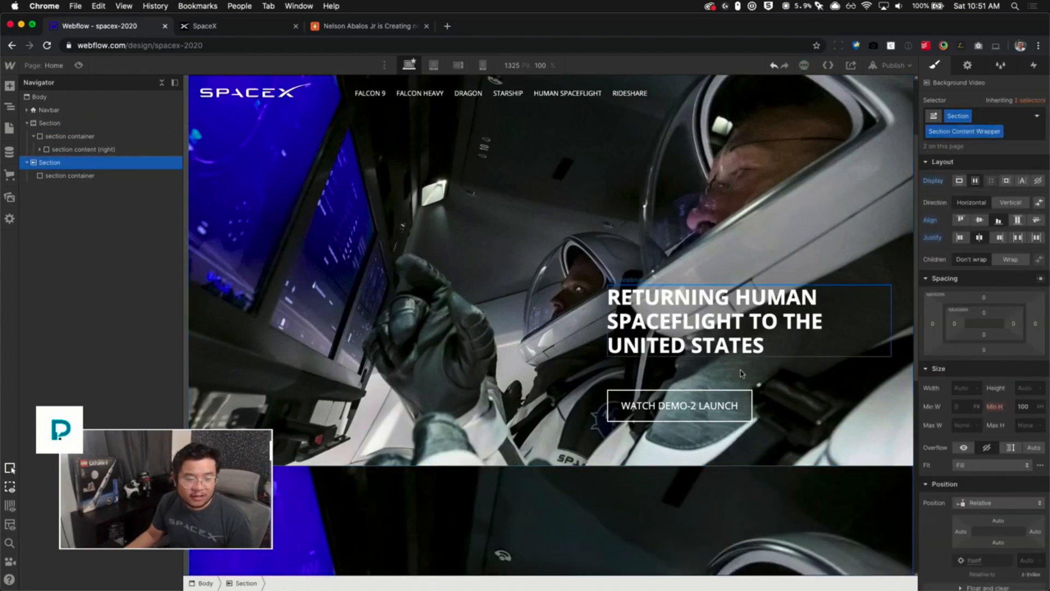
pyautogui.scroll(-10, 941, 322)
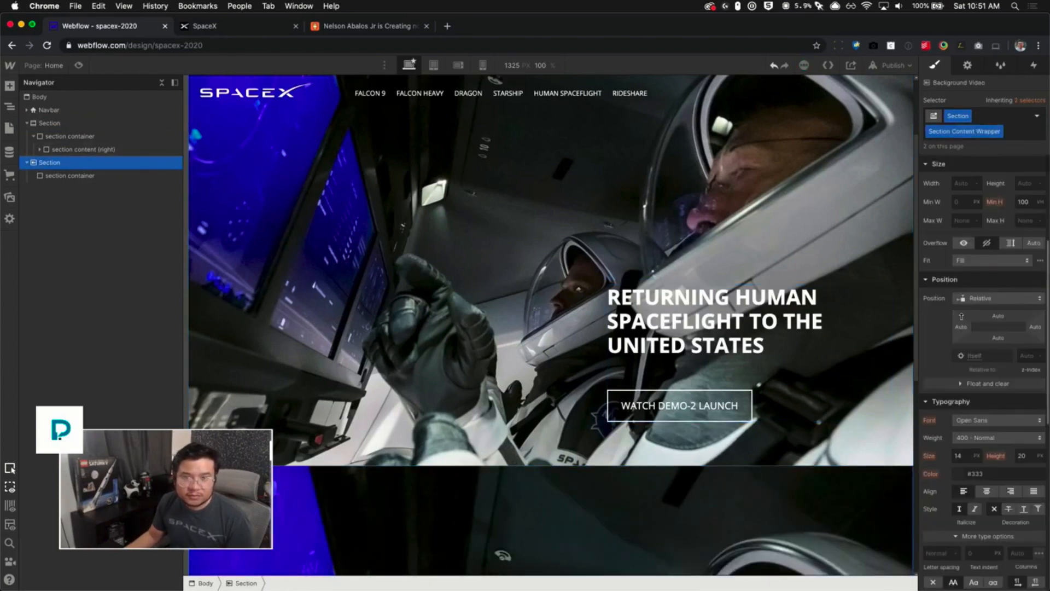
pyautogui.scroll(-5, 633, 491)
pyautogui.scroll(5, 979, 273)
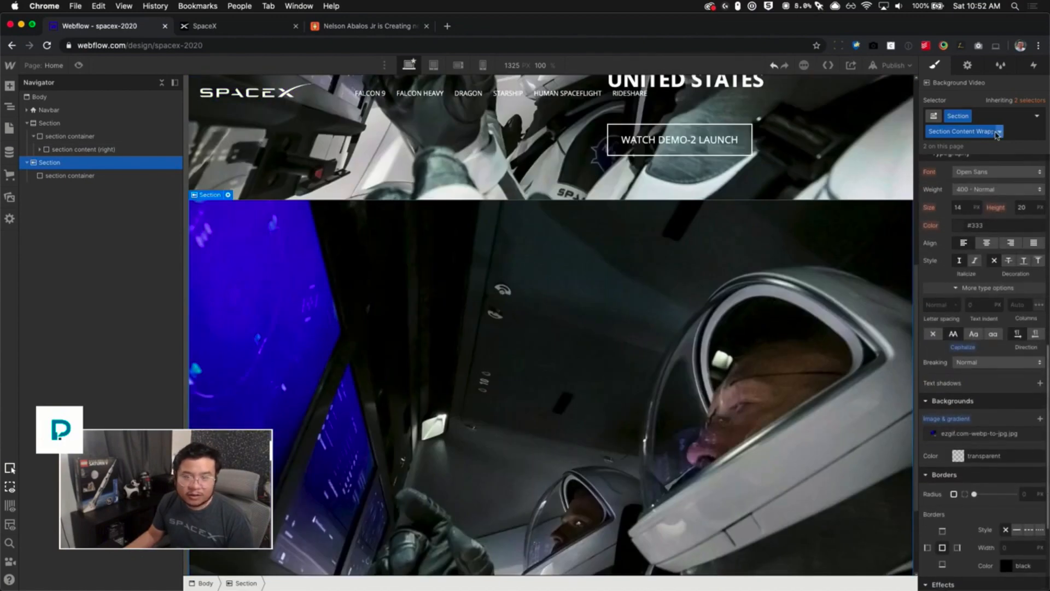
pyautogui.click(999, 131)
pyautogui.click(968, 159)
pyautogui.scroll(5, 970, 273)
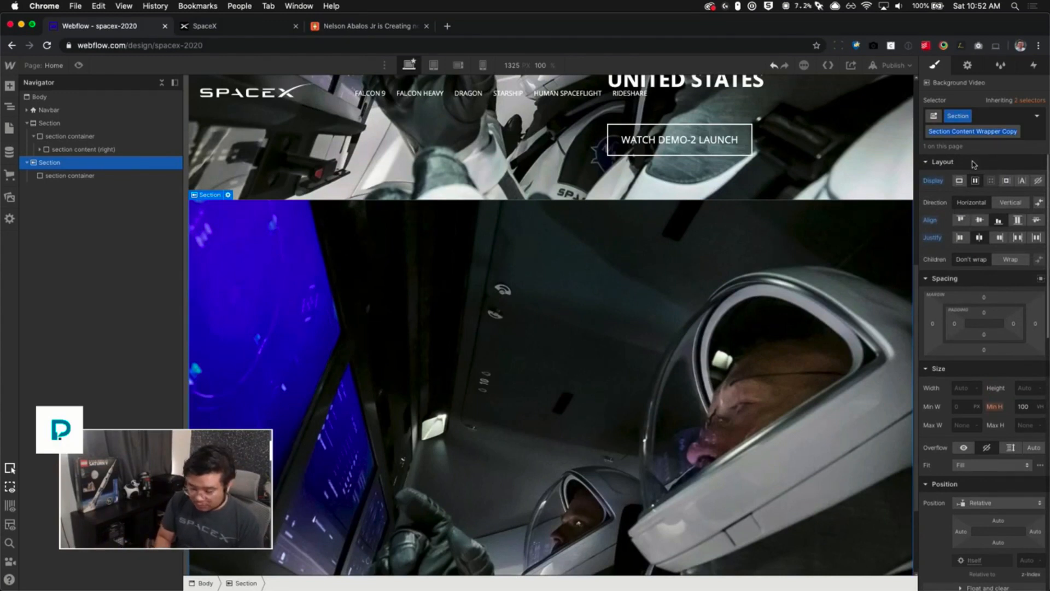
# - Rename the hero section's combo class to Hero
pyautogui.click(907, 186)
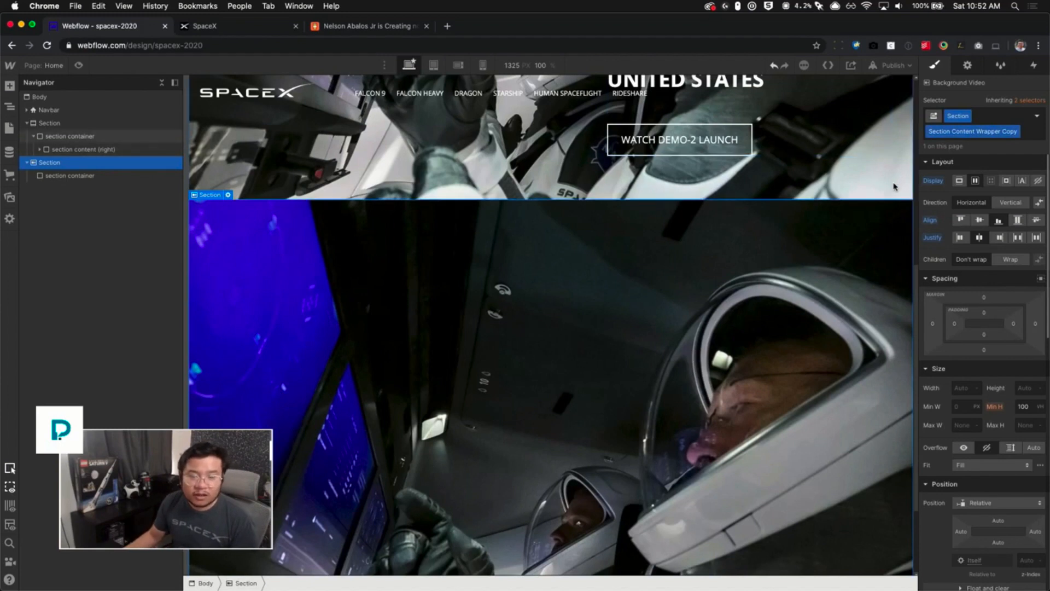
pyautogui.click(52, 123)
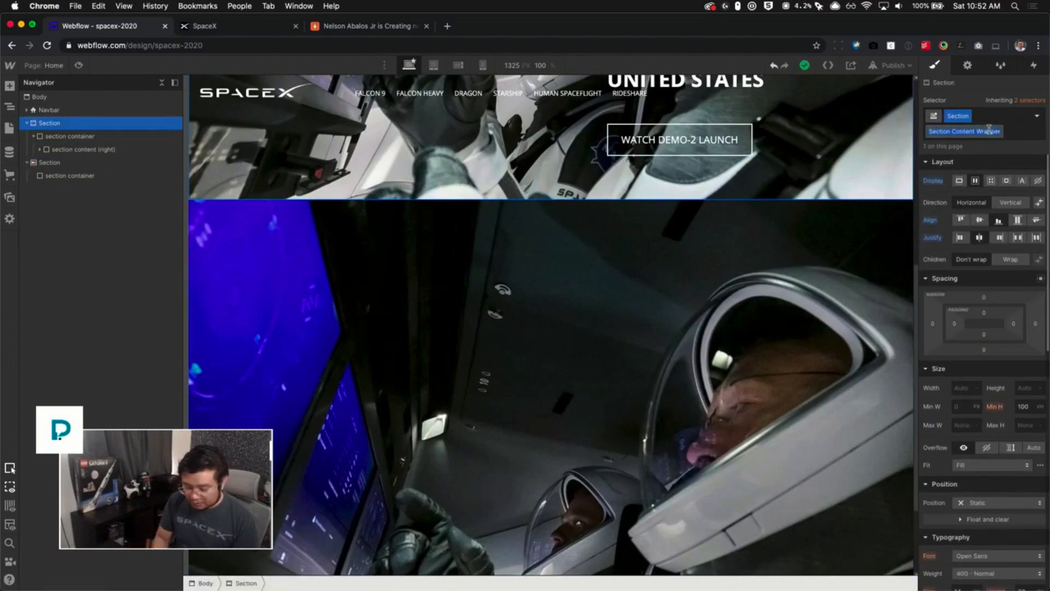
pyautogui.write('Hel')
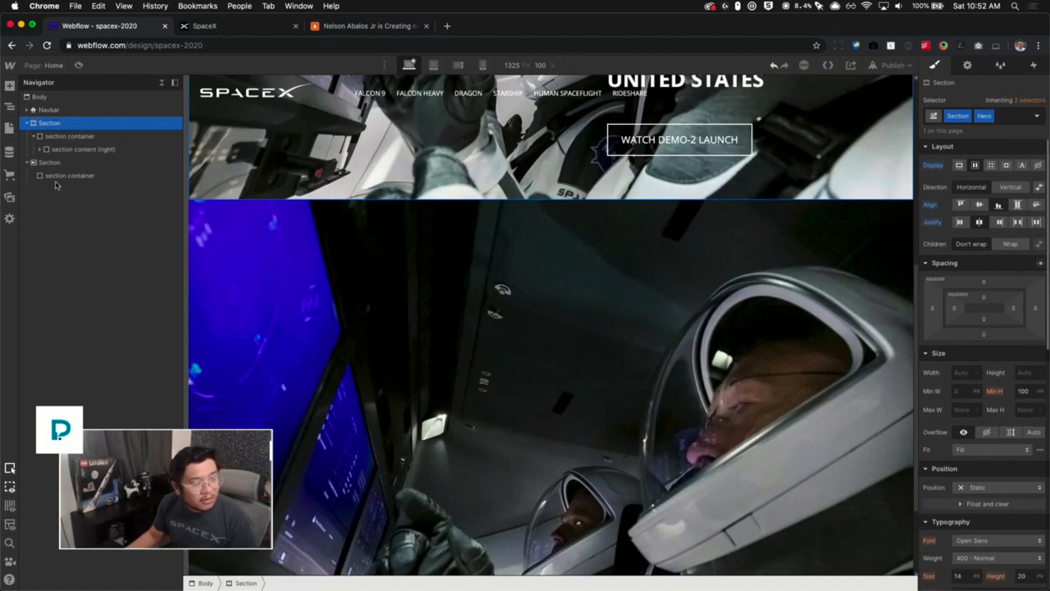
# - Rename the video section's copied combo class to Row 2
pyautogui.click(63, 163)
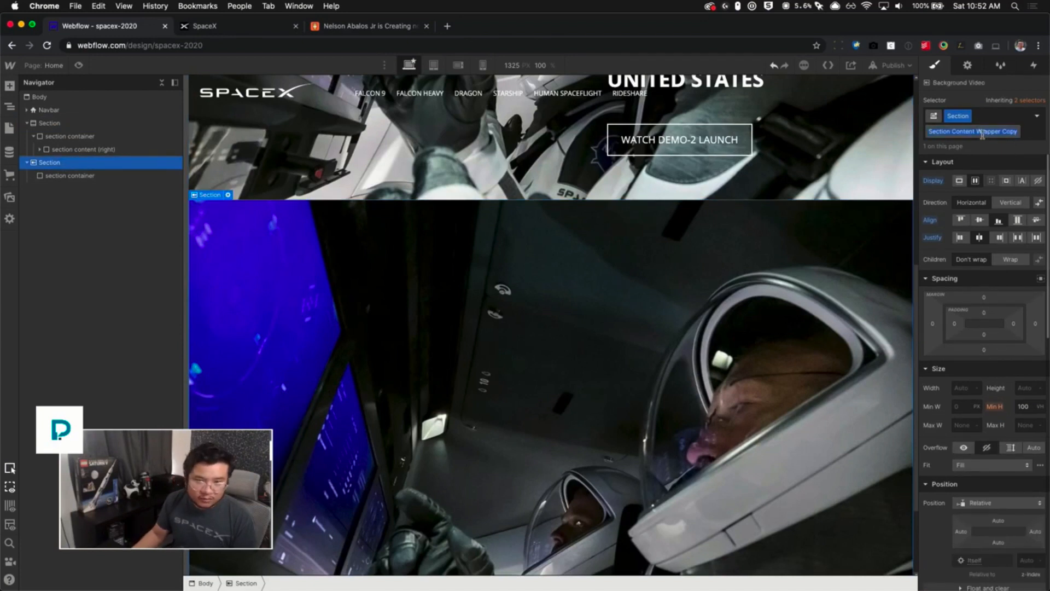
pyautogui.press('BackSpace')
pyautogui.write('Row 2')
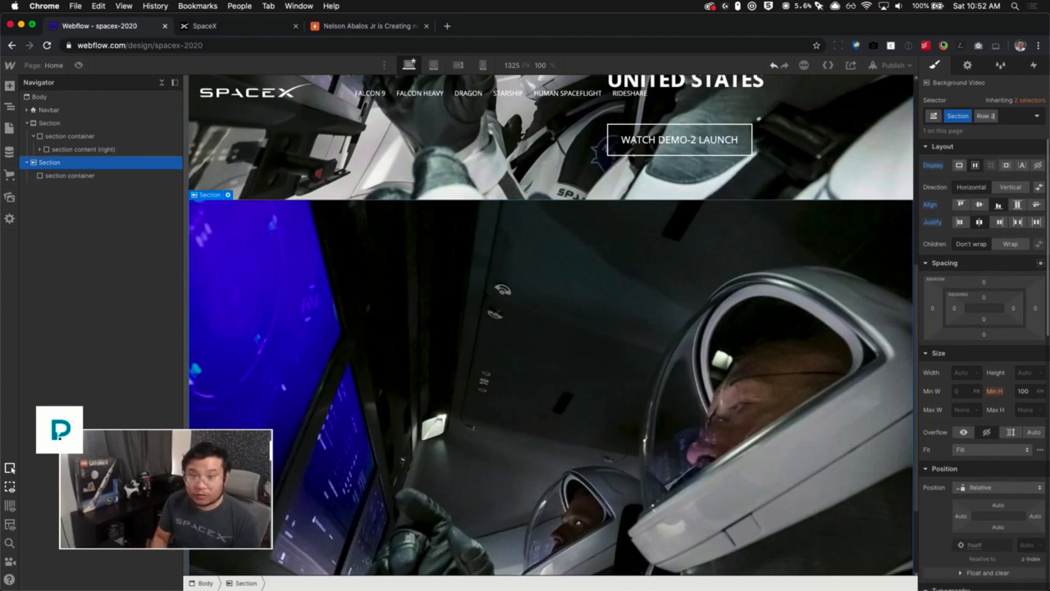
# - Remove the background image from the Row 2 combo class
pyautogui.scroll(-7, 967, 437)
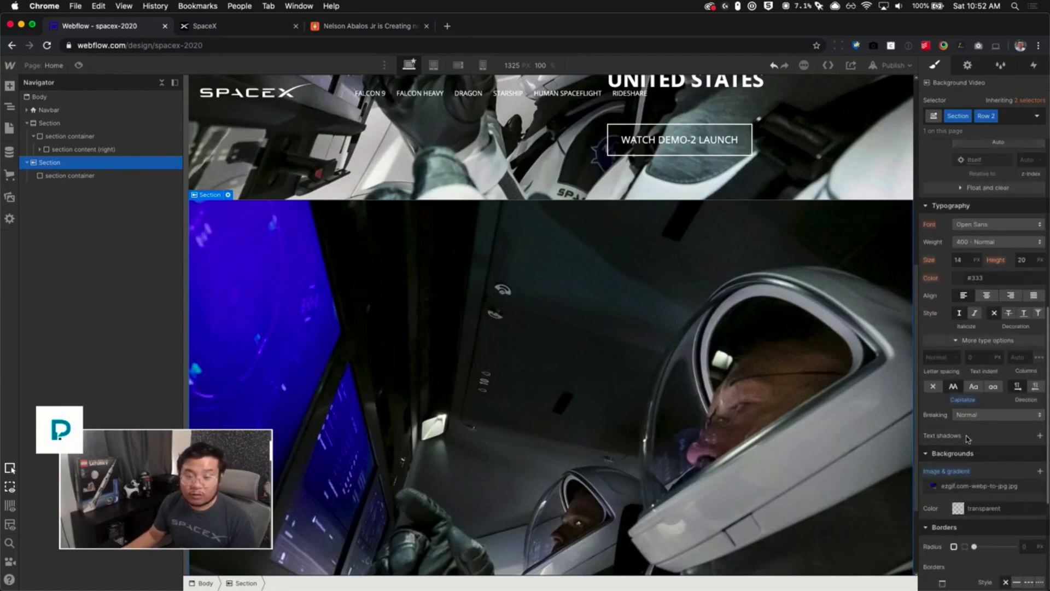
pyautogui.click(959, 471)
pyautogui.click(999, 477)
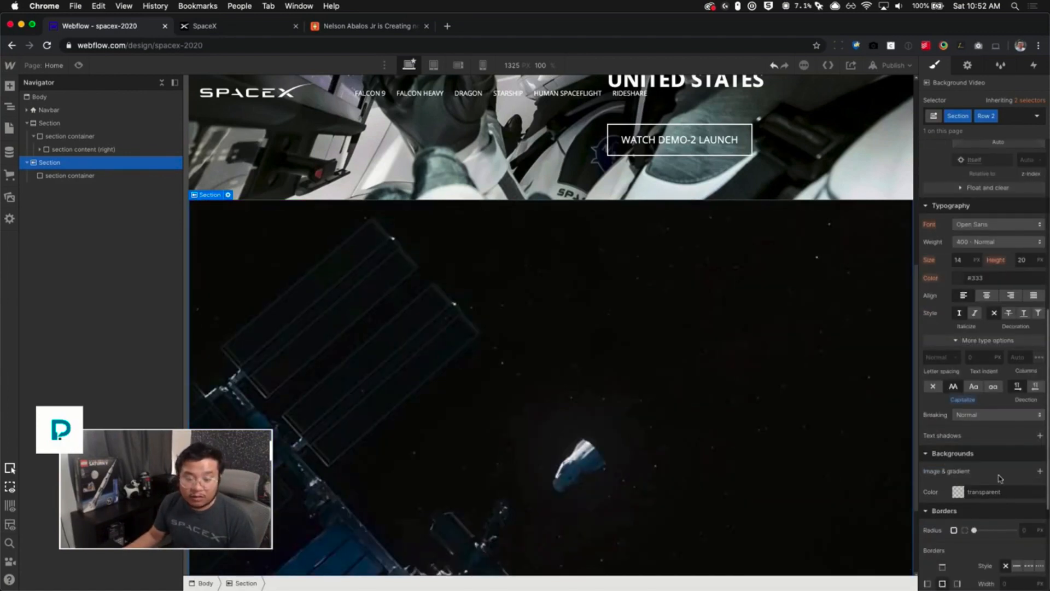
pyautogui.scroll(-3, 1016, 469)
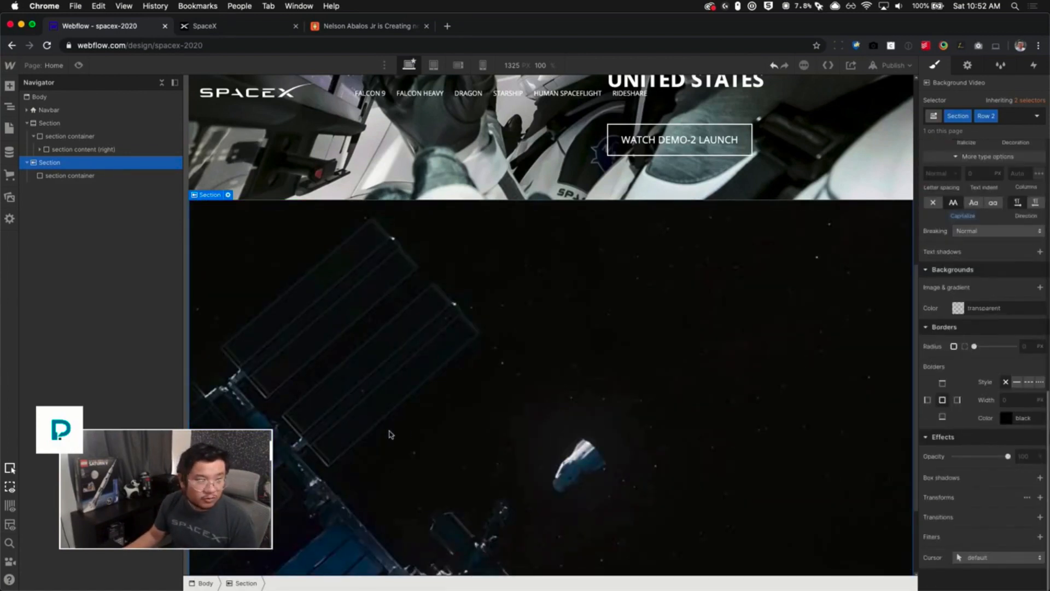
pyautogui.scroll(-3, 390, 434)
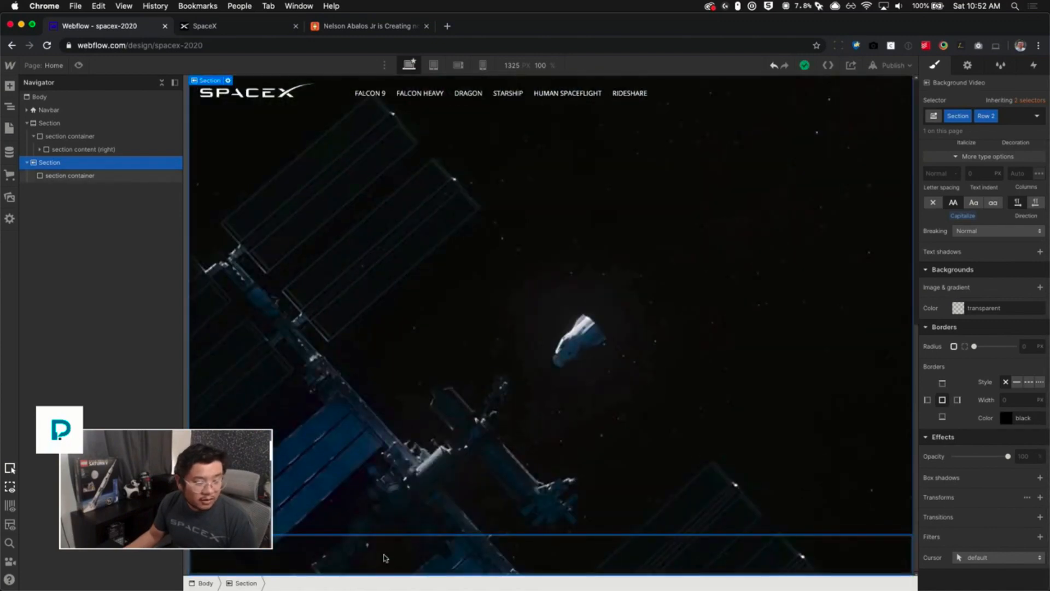
# - Copy the hero's section content (right) block into the video section's container
pyautogui.click(483, 544)
pyautogui.click(85, 149)
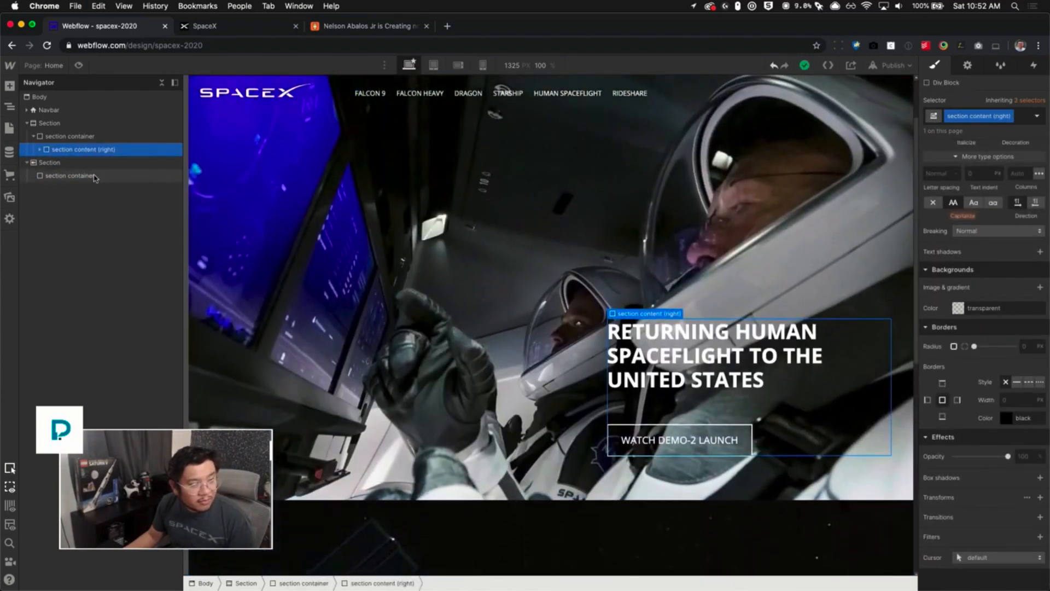
pyautogui.click(95, 177)
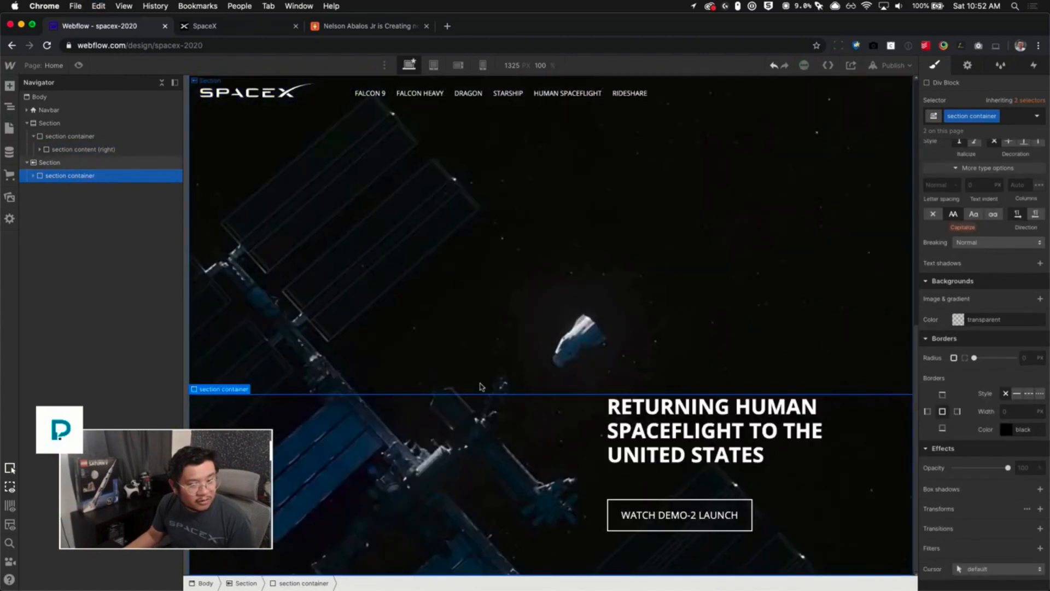
# - Copy the Crew Dragon Demo-2 Mission title from the live site and paste it over the copied heading's text
pyautogui.hotkey('ctrl', 'Tab')
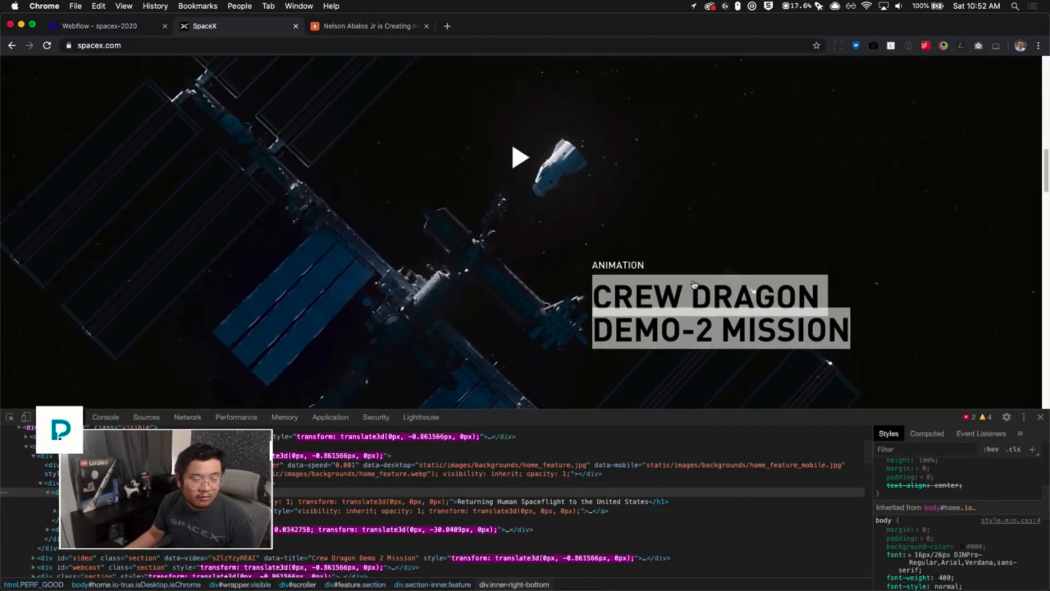
pyautogui.click(567, 300)
pyautogui.click(1010, 82)
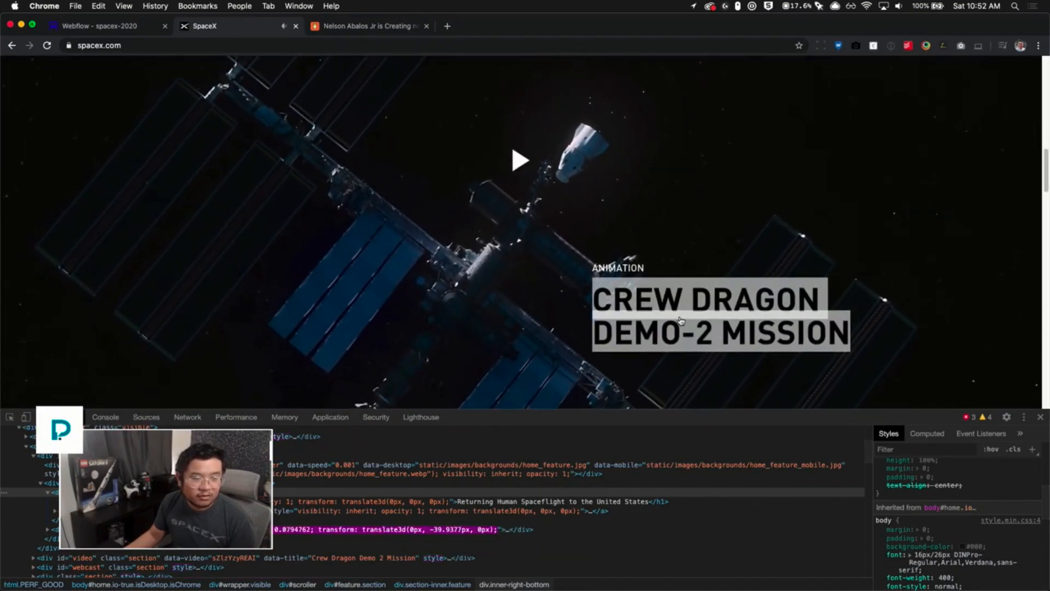
pyautogui.click(130, 27)
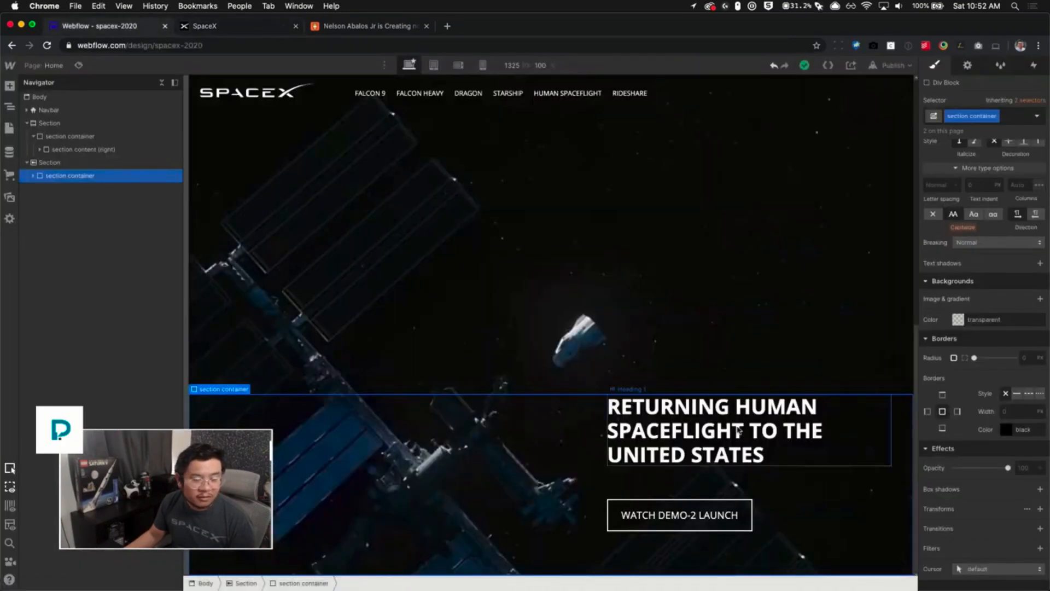
pyautogui.doubleClick(738, 432)
pyautogui.write('CREW DRAGON DEMO-2 MISSION')
pyautogui.press('Escape')
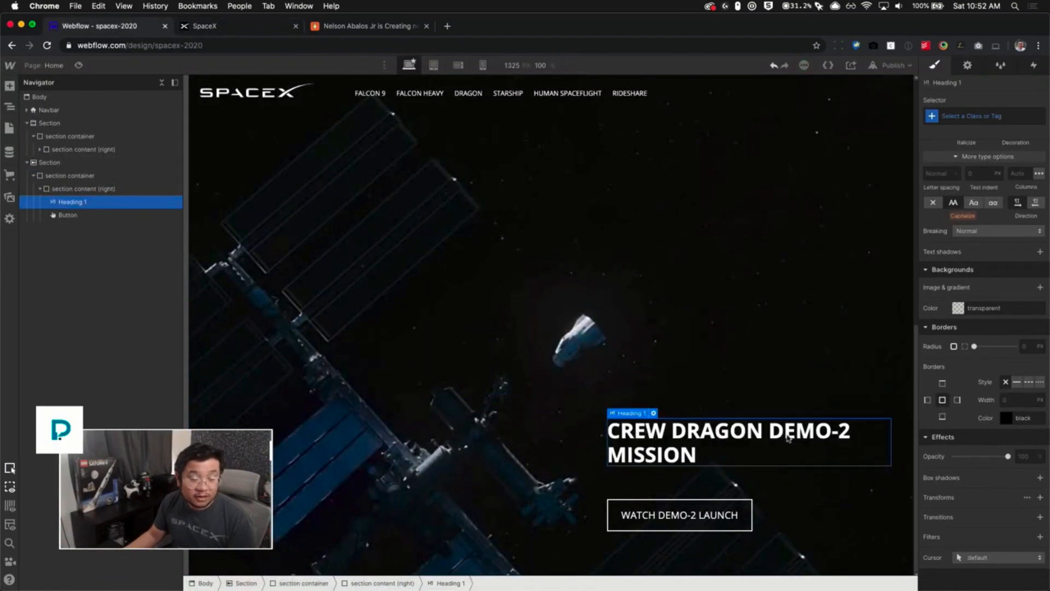
# - Insert a new heading after the main heading and set its type to H4
pyautogui.press('super+e')
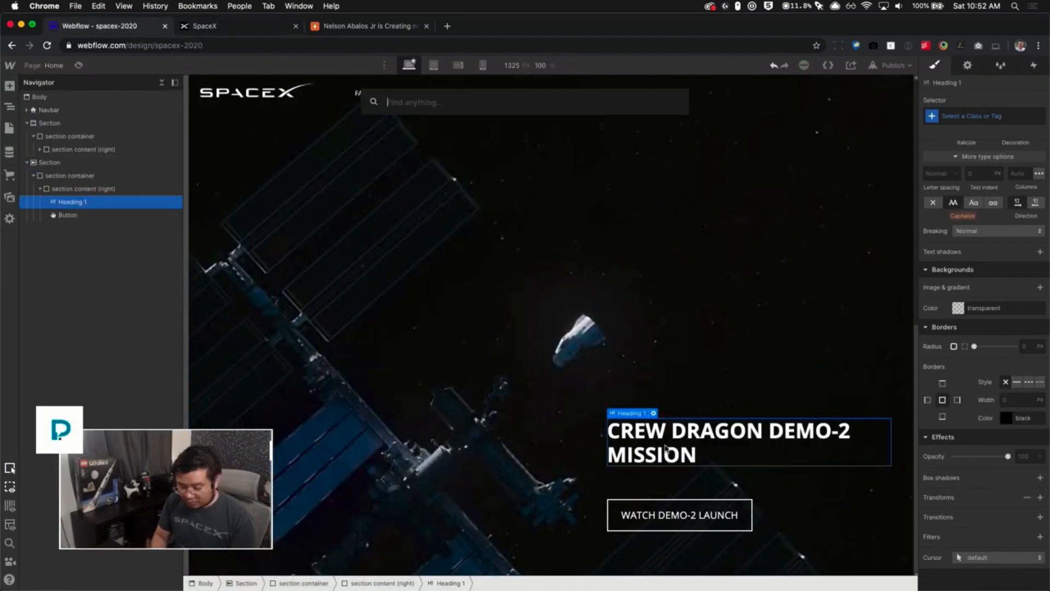
pyautogui.write('te')
pyautogui.press('BackSpace')
pyautogui.press('BackSpace')
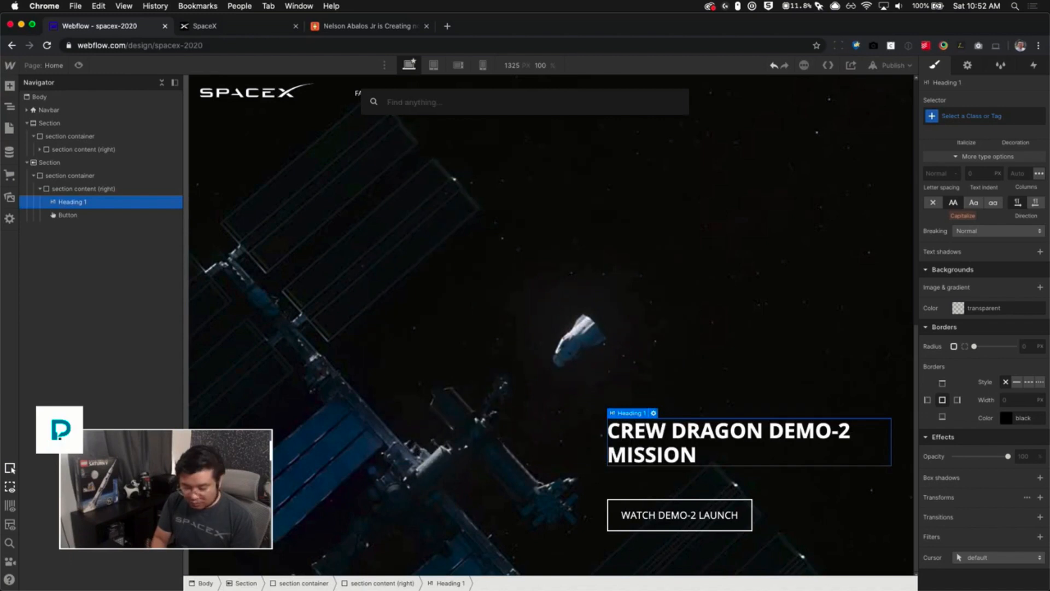
pyautogui.write('head')
pyautogui.press('Return')
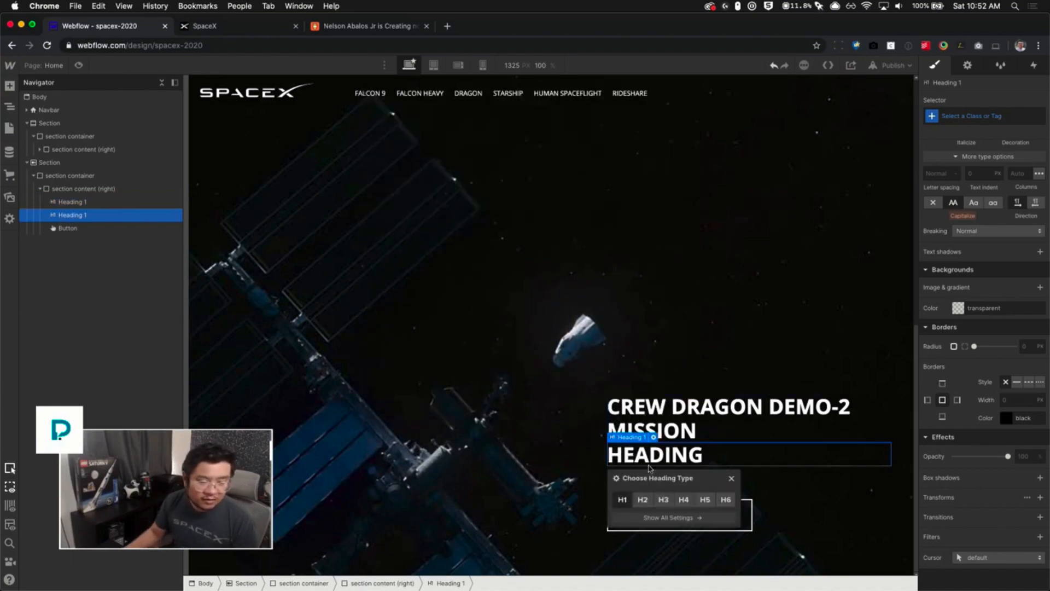
pyautogui.click(663, 494)
pyautogui.click(732, 474)
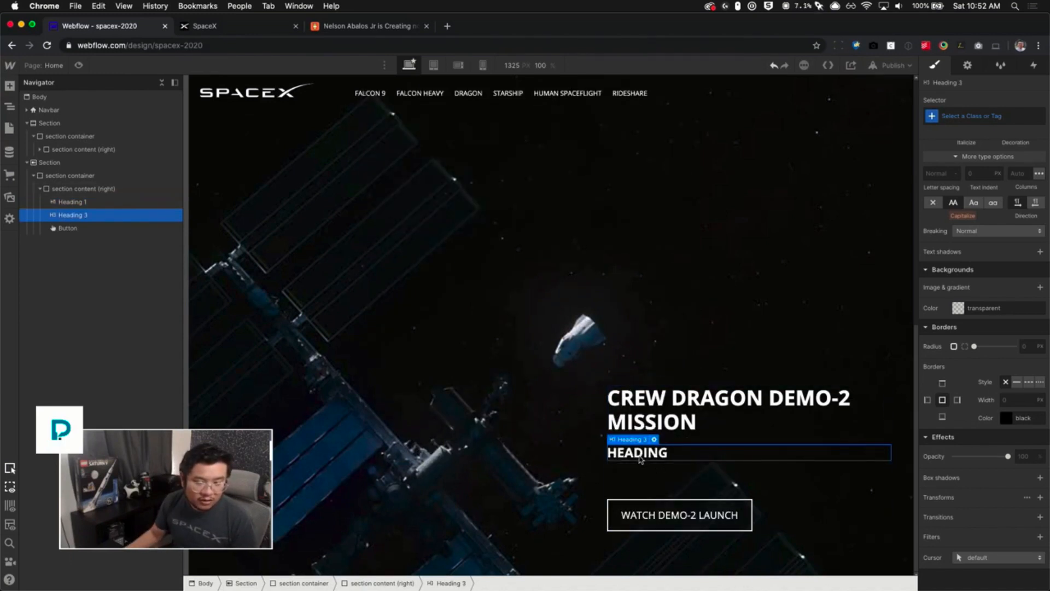
pyautogui.click(656, 440)
pyautogui.click(687, 494)
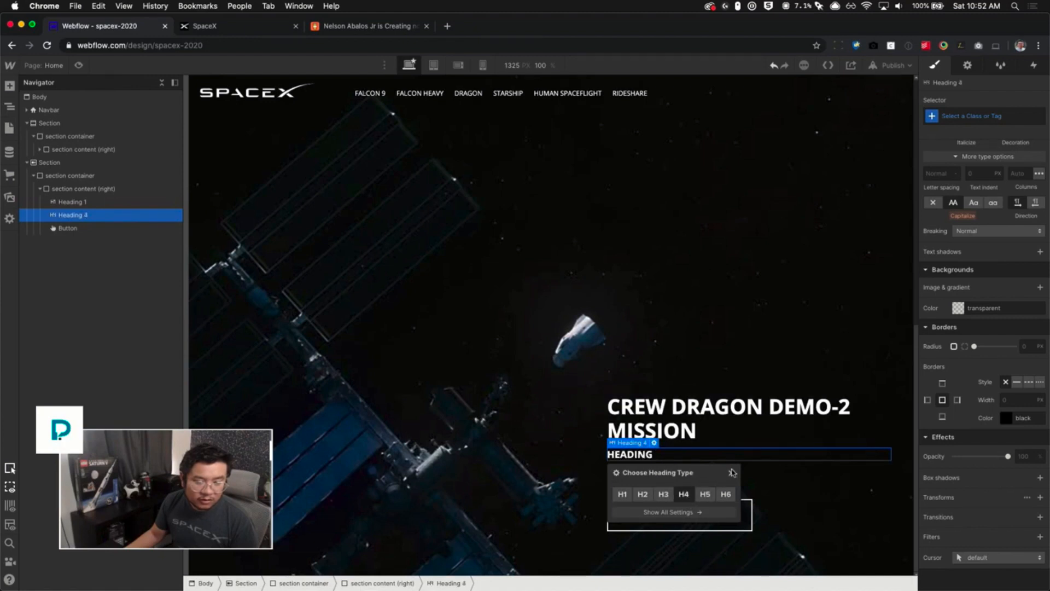
pyautogui.click(734, 473)
# - Move the H4 heading above the main heading and change its text to Animation
pyautogui.moveTo(641, 459); pyautogui.dragTo(635, 421)
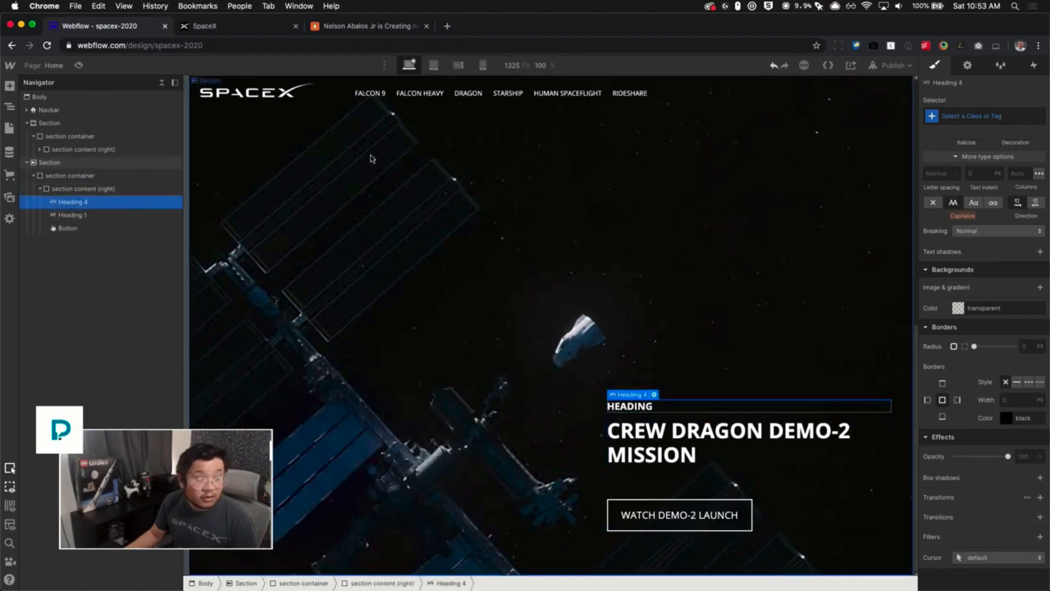
pyautogui.click(193, 25)
pyautogui.click(136, 28)
pyautogui.doubleClick(629, 406)
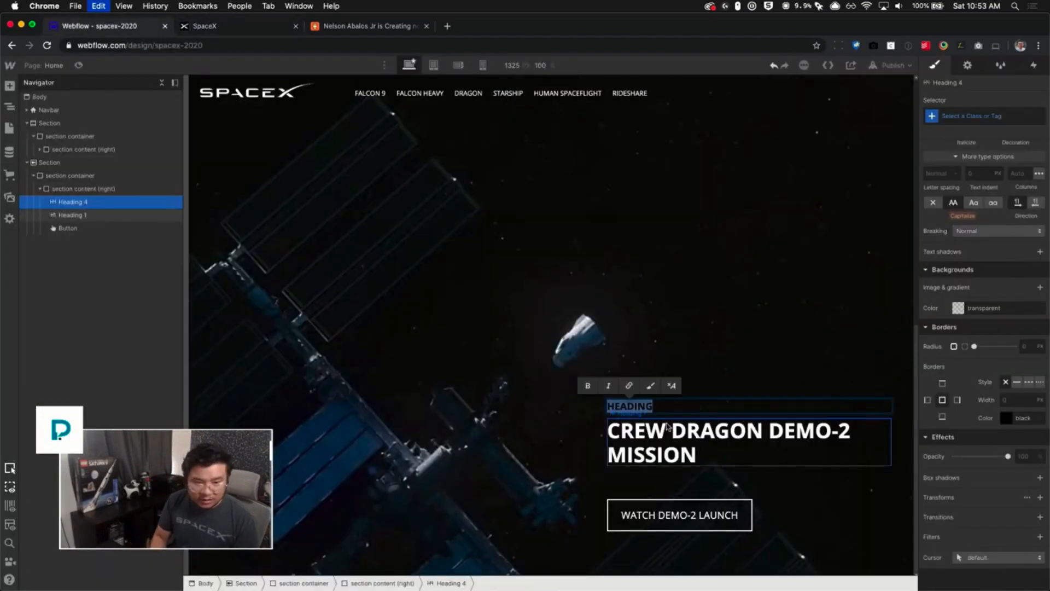
pyautogui.write('Animation')
pyautogui.press('Escape')
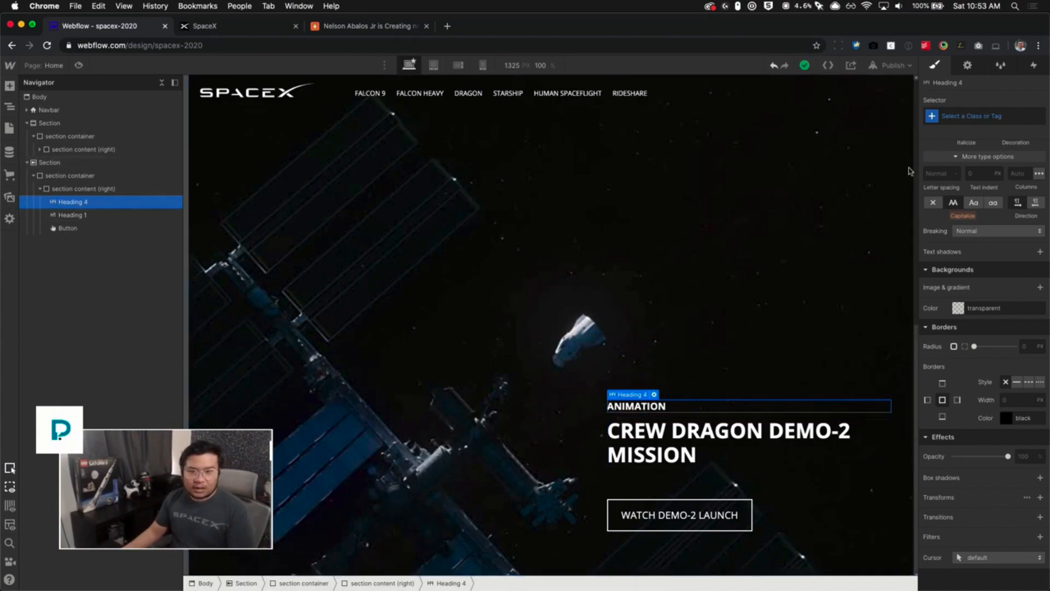
# - Style all H4 headings with 400 - Normal weight, 14 px font size and 1.3 line height
pyautogui.click(983, 115)
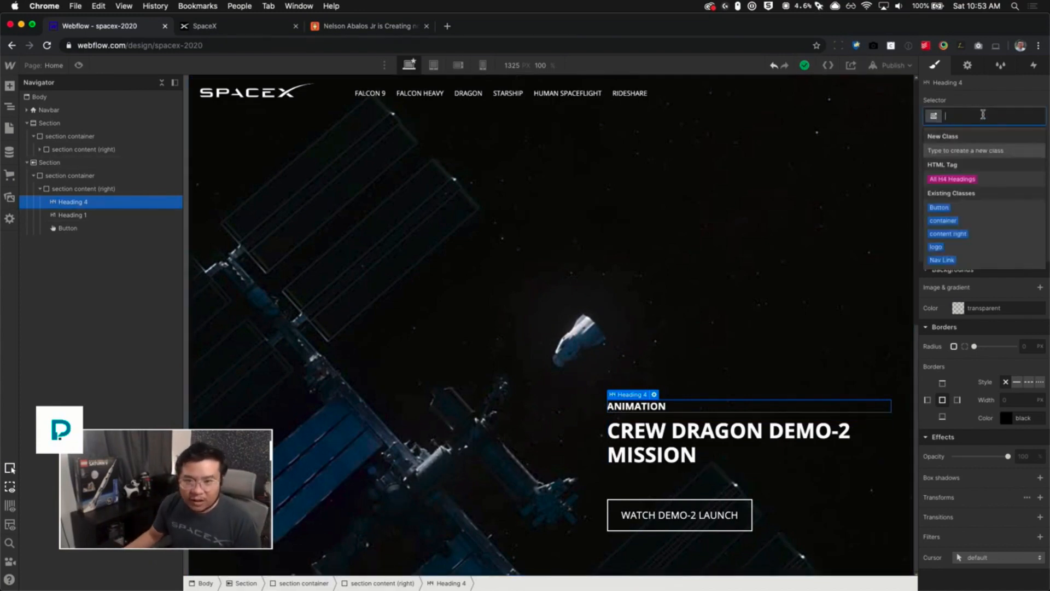
pyautogui.click(953, 181)
pyautogui.scroll(-5, 987, 271)
pyautogui.click(986, 276)
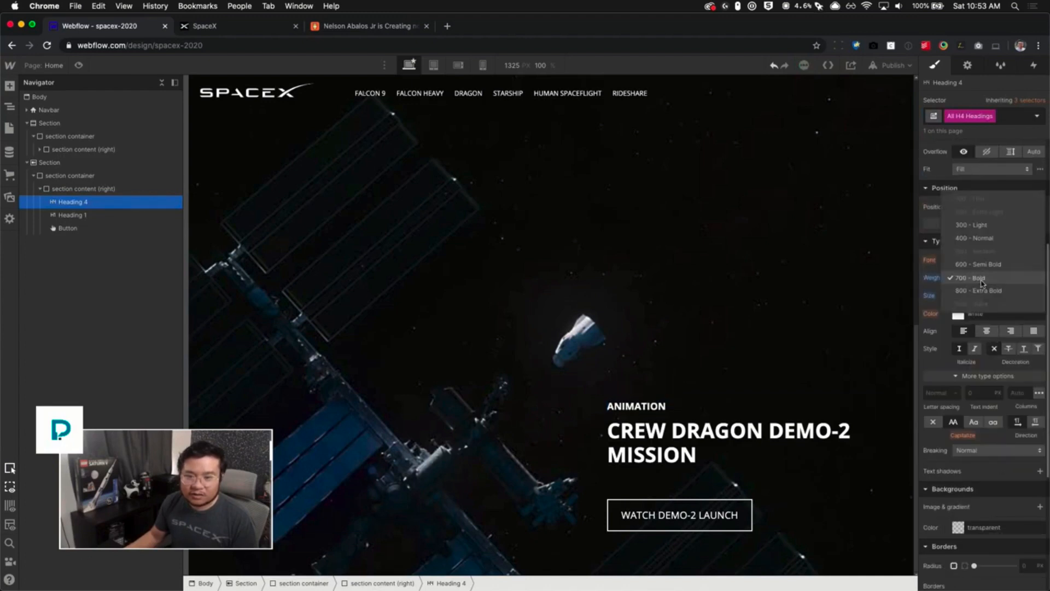
pyautogui.click(983, 237)
pyautogui.click(961, 295)
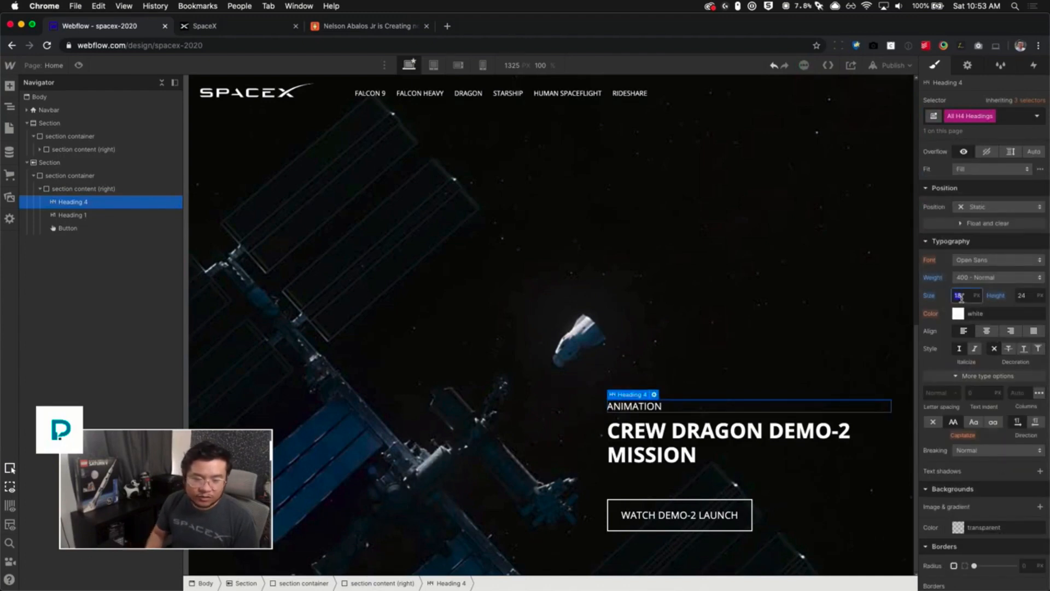
pyautogui.write('14')
pyautogui.press('Tab')
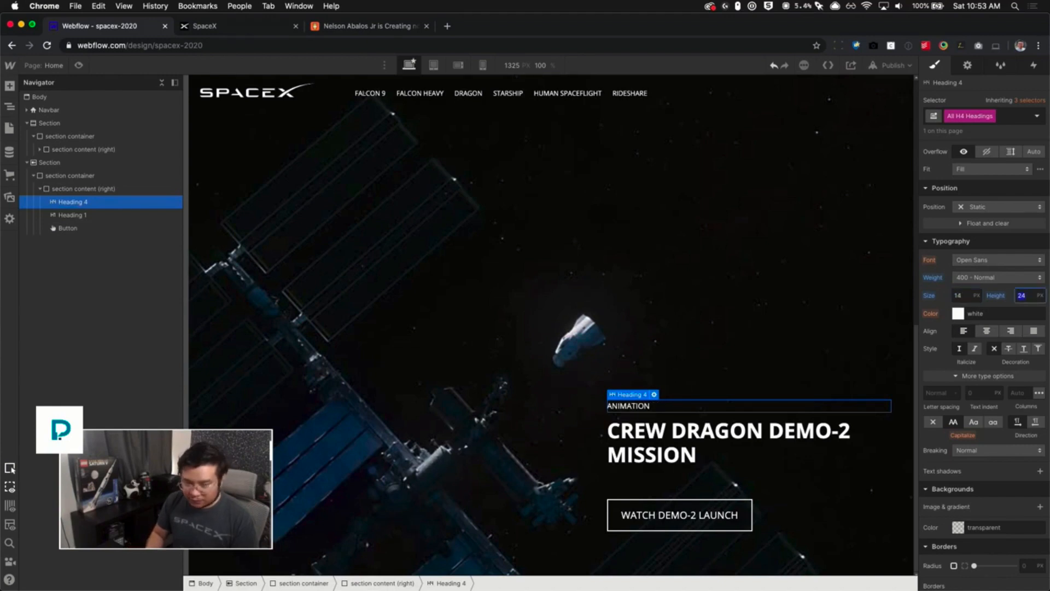
pyautogui.write('1.3')
pyautogui.press('Return')
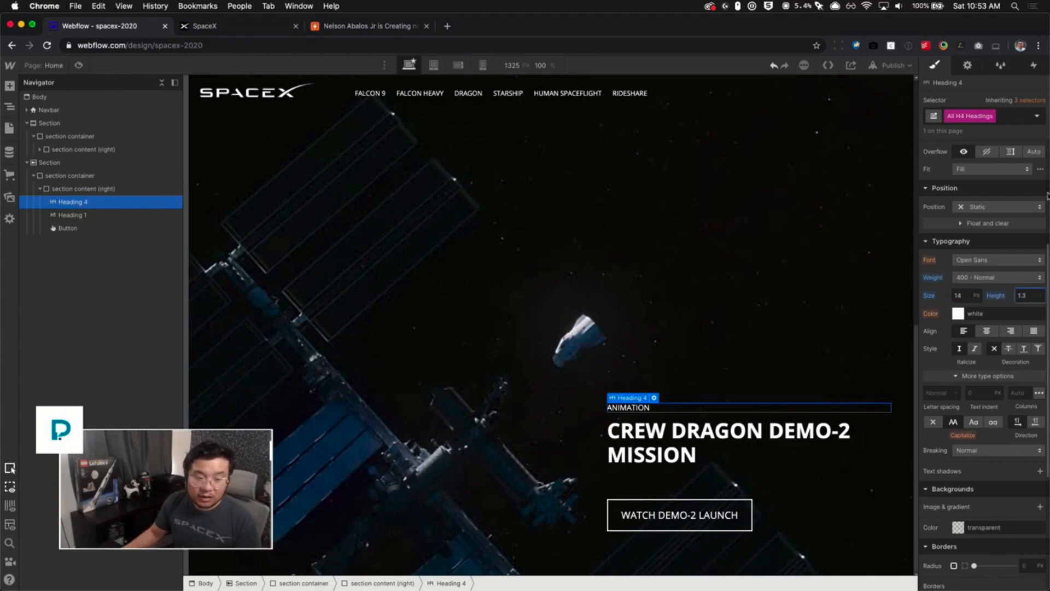
# - Style all H1 headings with a 56 px font size and a line height of 1
pyautogui.scroll(5, 984, 348)
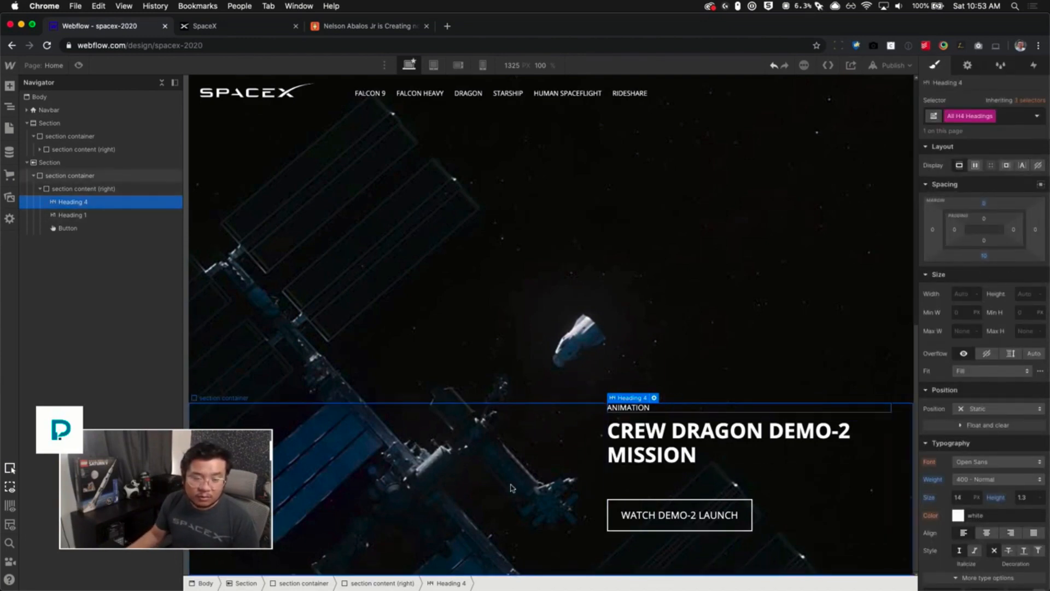
pyautogui.click(549, 486)
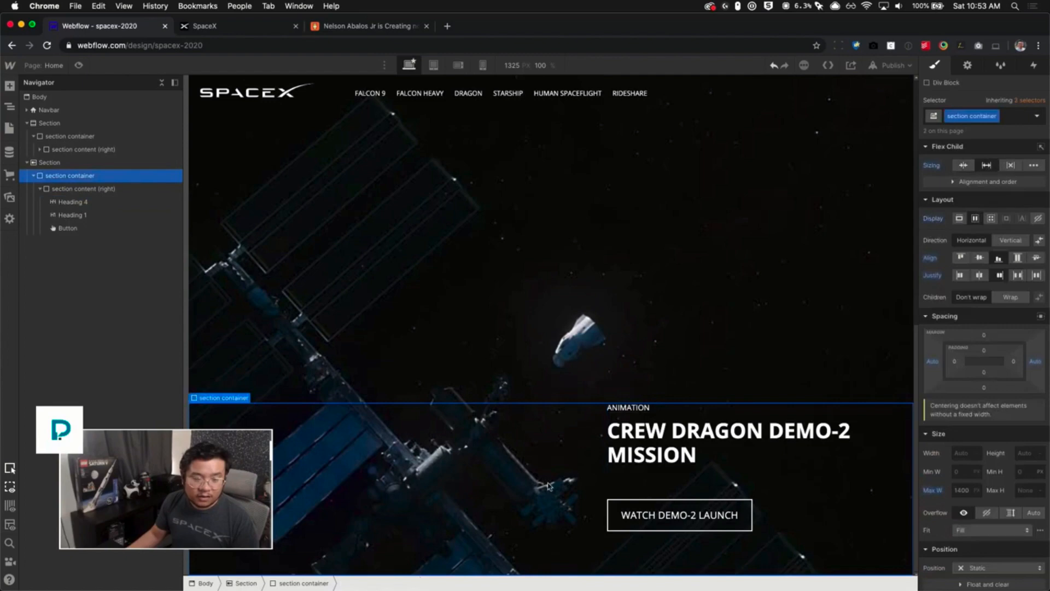
pyautogui.click(243, 30)
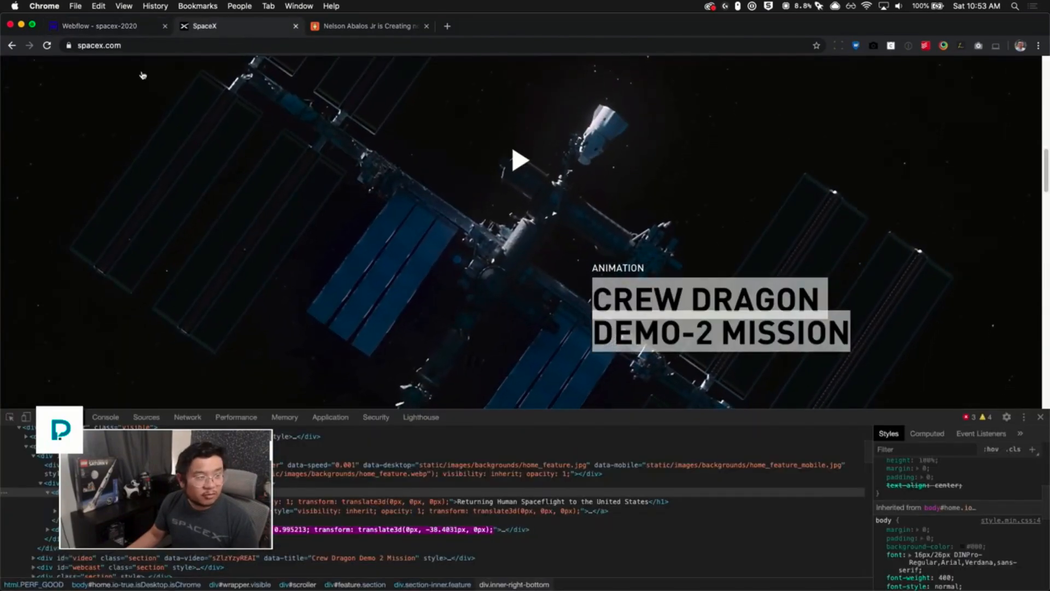
pyautogui.click(98, 26)
pyautogui.click(749, 442)
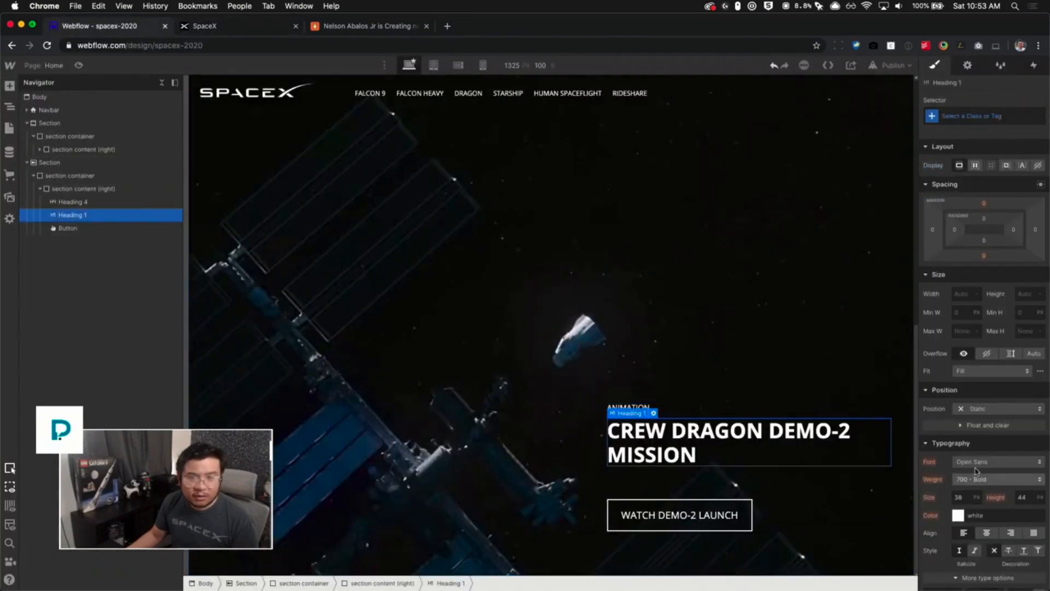
pyautogui.click(967, 114)
pyautogui.click(961, 180)
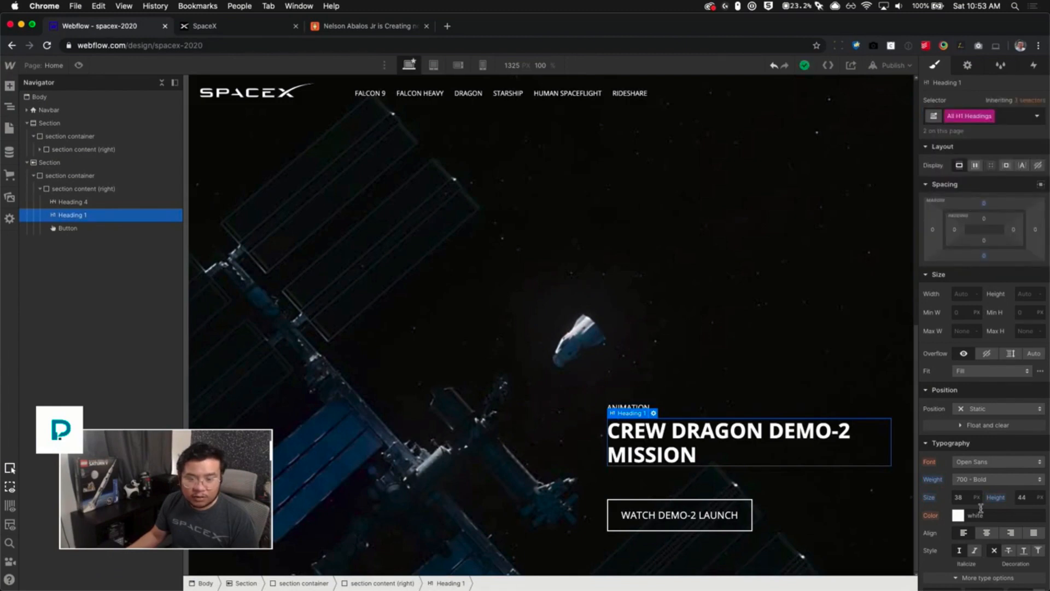
pyautogui.click(958, 496)
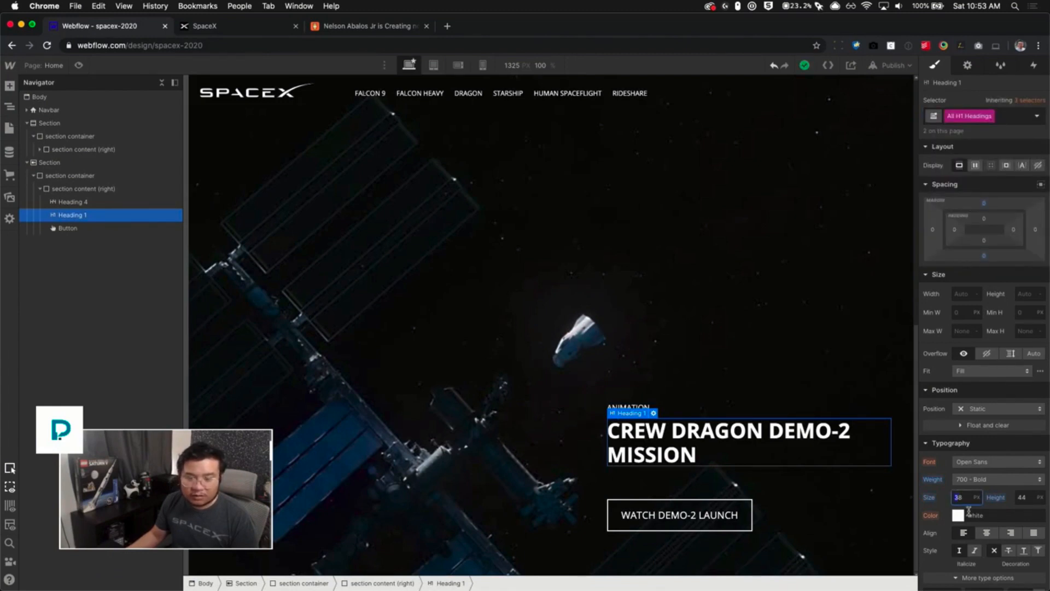
pyautogui.press('super+a')
pyautogui.write('56')
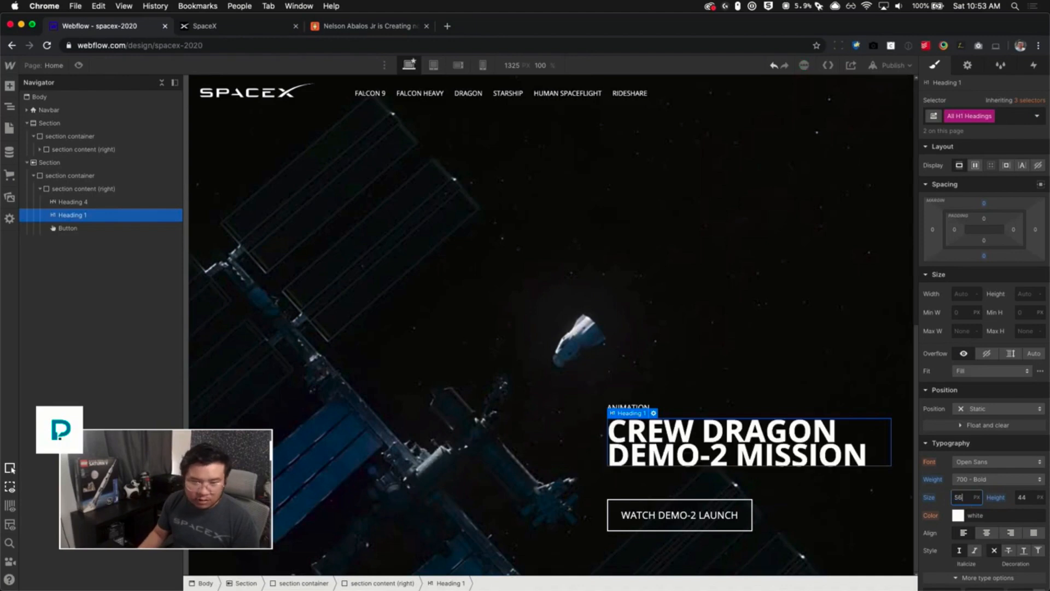
pyautogui.press('Tab')
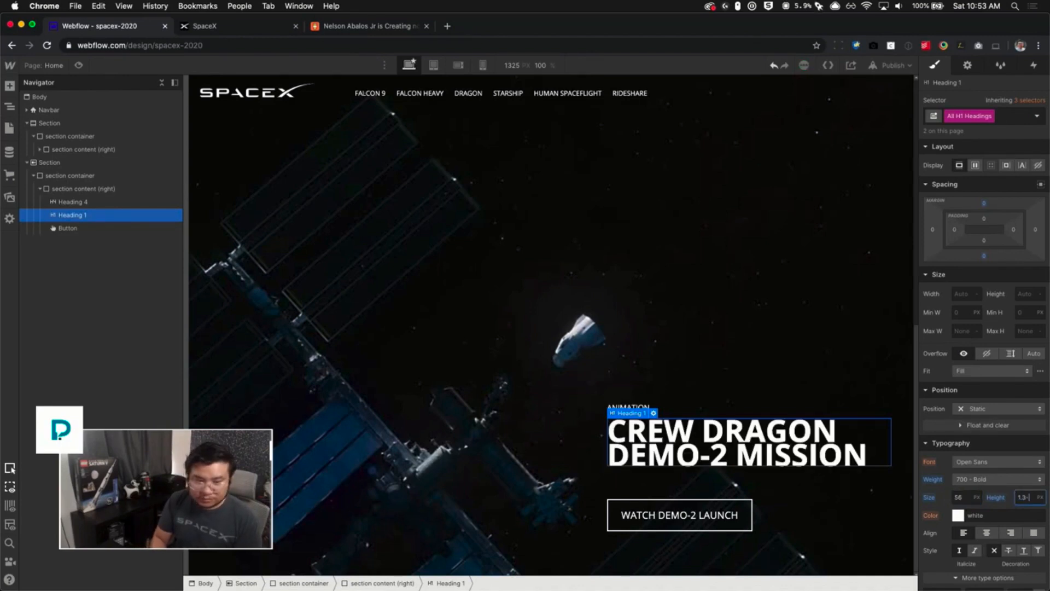
pyautogui.press('BackSpace')
pyautogui.press('BackSpace')
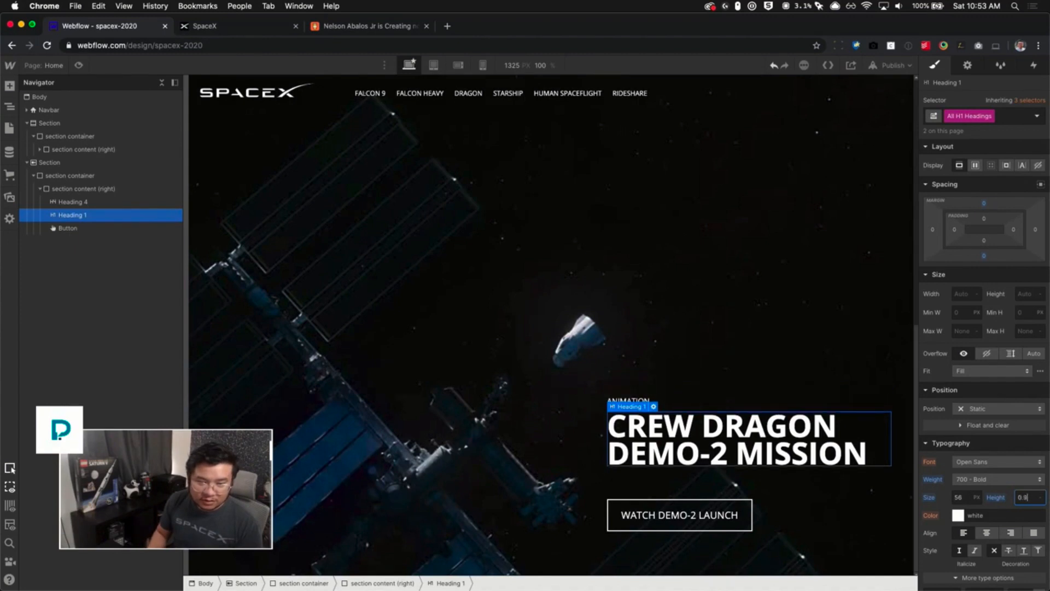
pyautogui.click(733, 322)
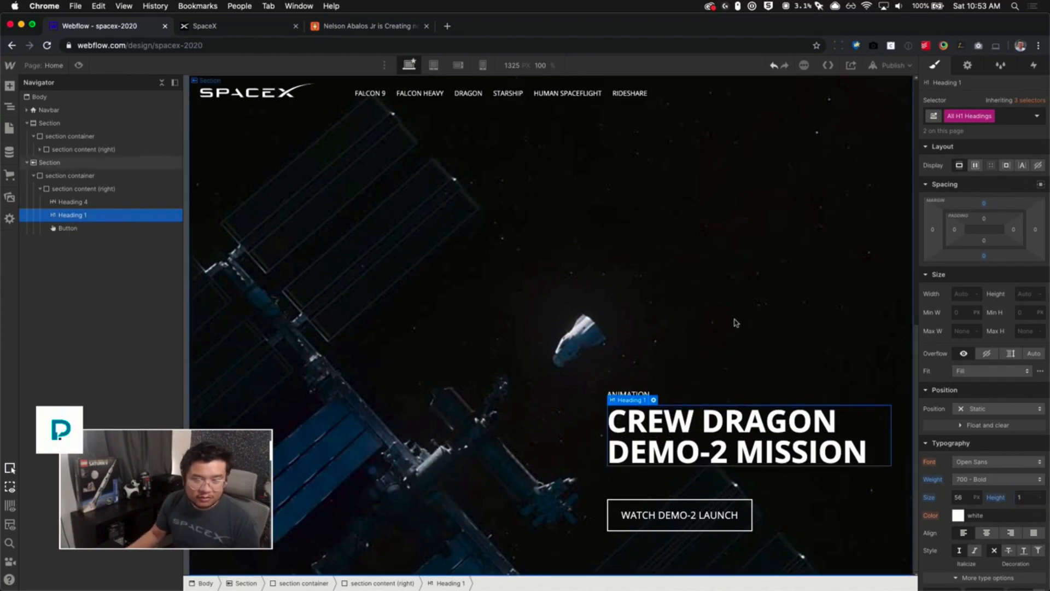
# - Increase the font size of all H4 headings to 16 px
pyautogui.click(645, 395)
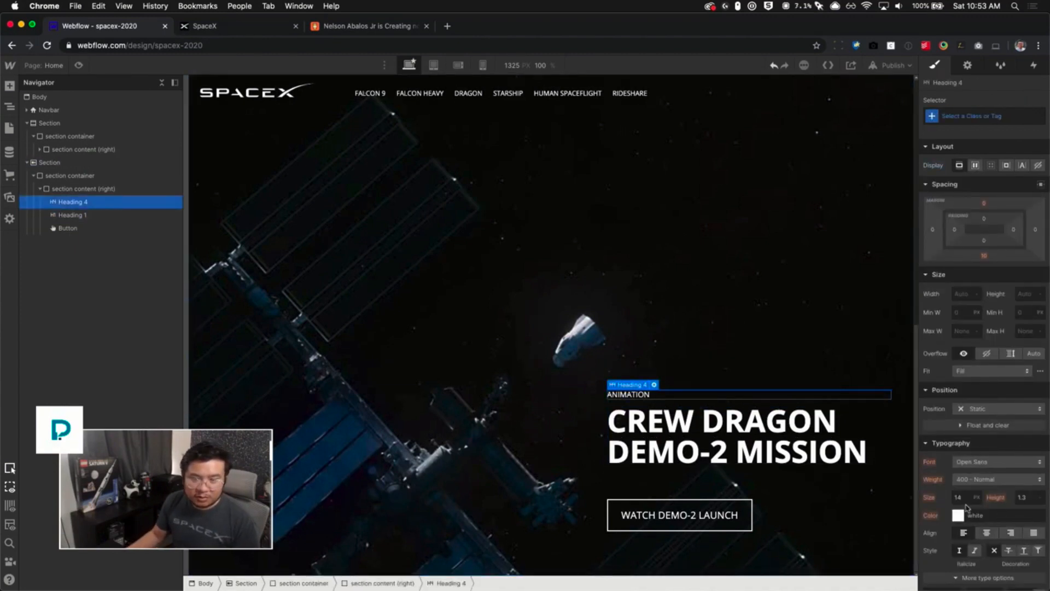
pyautogui.click(958, 119)
pyautogui.click(971, 177)
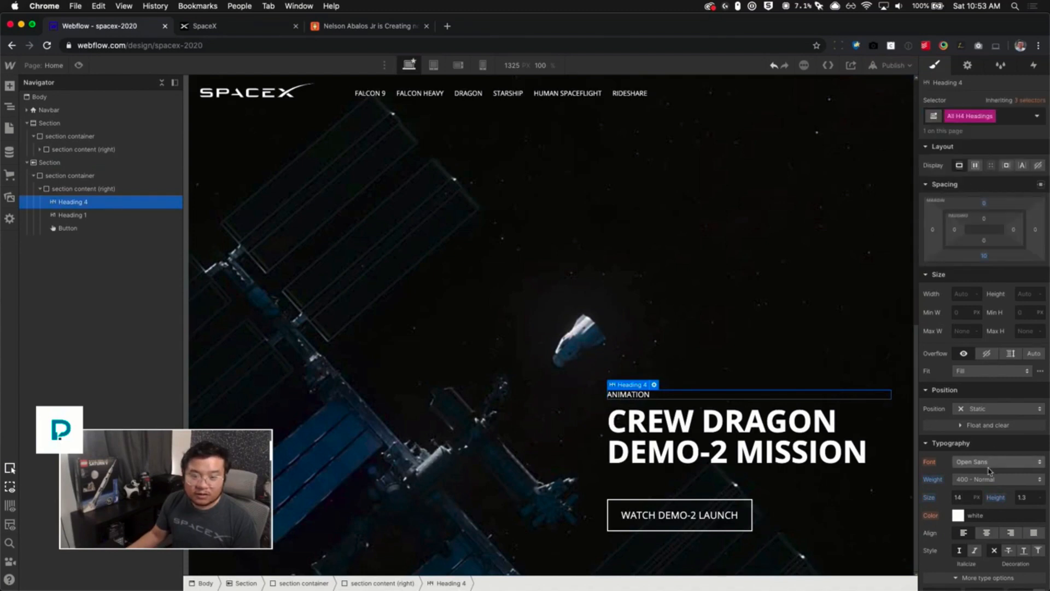
pyautogui.click(961, 496)
pyautogui.write('15')
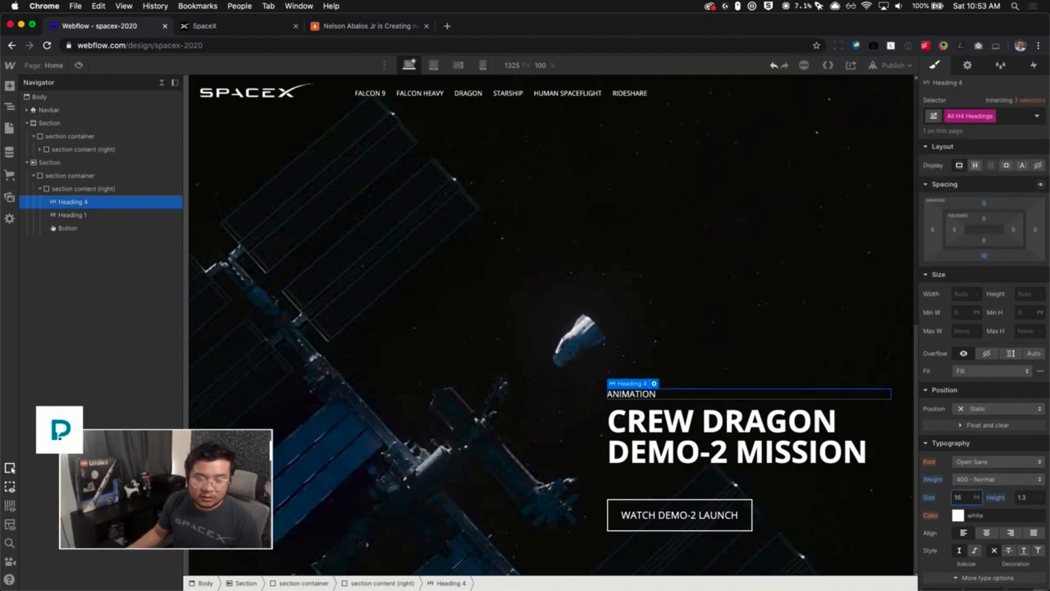
pyautogui.click(856, 372)
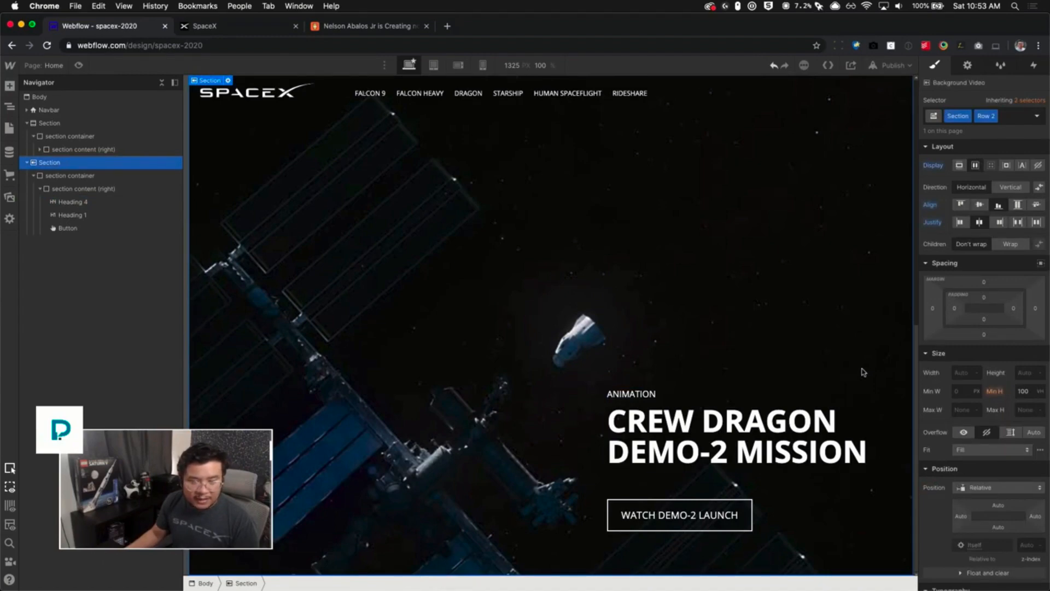
# - Reduce the font size of all H1 headings to 48 px
pyautogui.scroll(10, 831, 372)
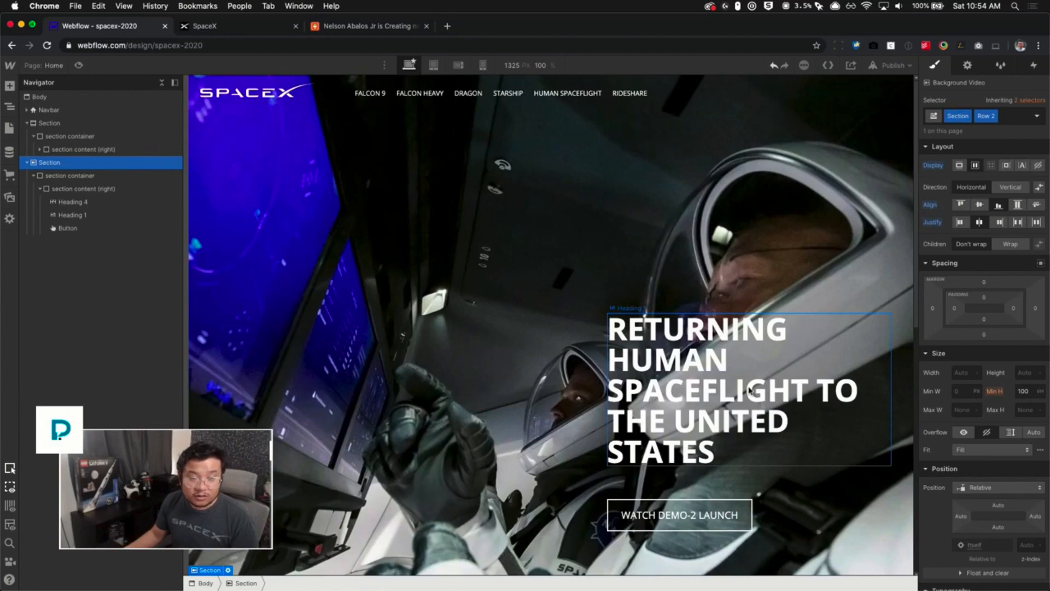
pyautogui.scroll(-10, 750, 390)
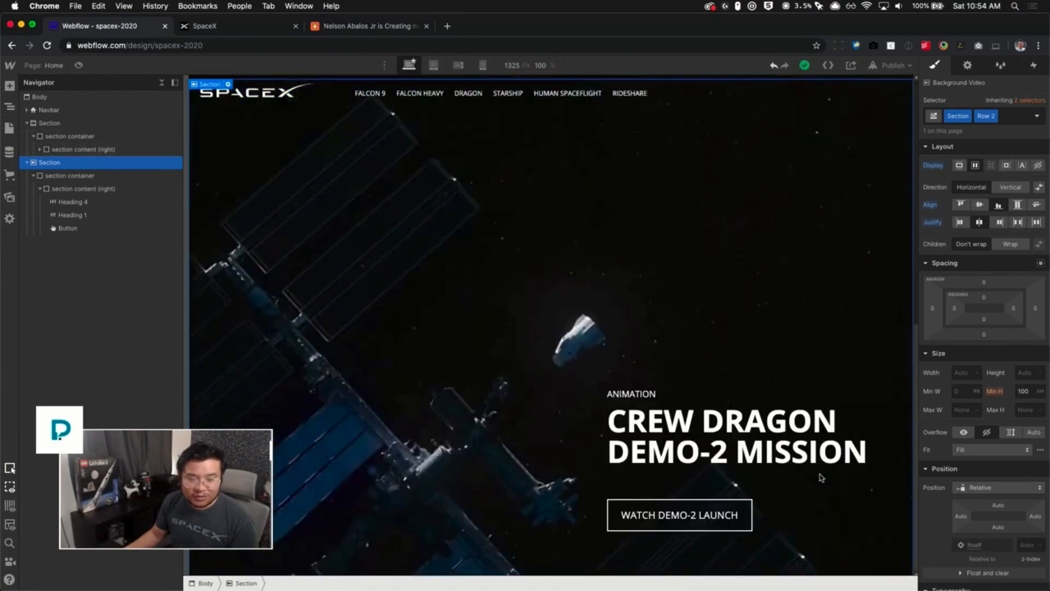
pyautogui.click(745, 455)
pyautogui.click(1000, 116)
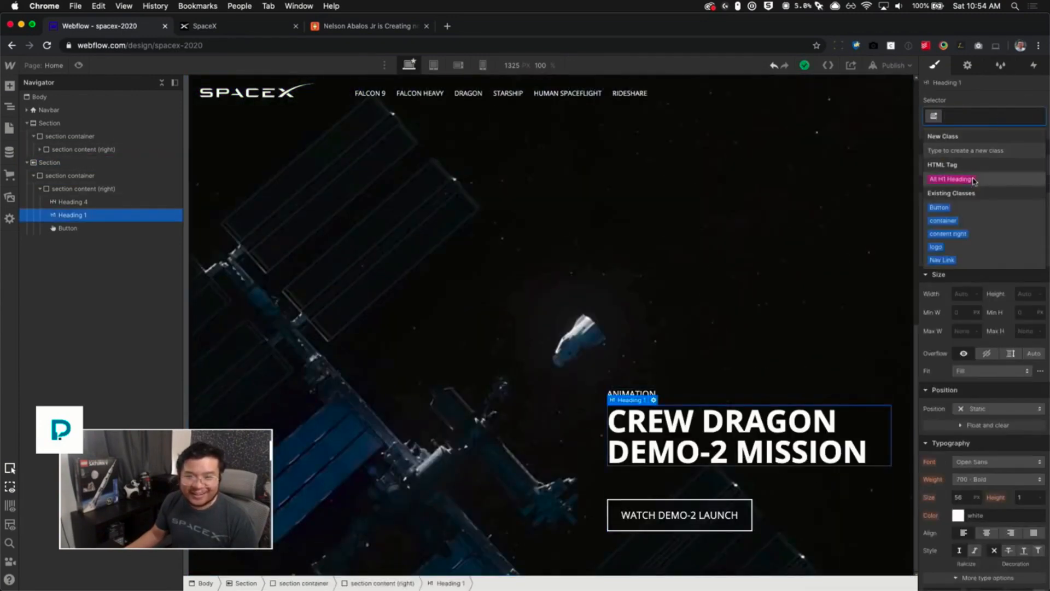
pyautogui.doubleClick(968, 501)
pyautogui.write('52')
pyautogui.press('Return')
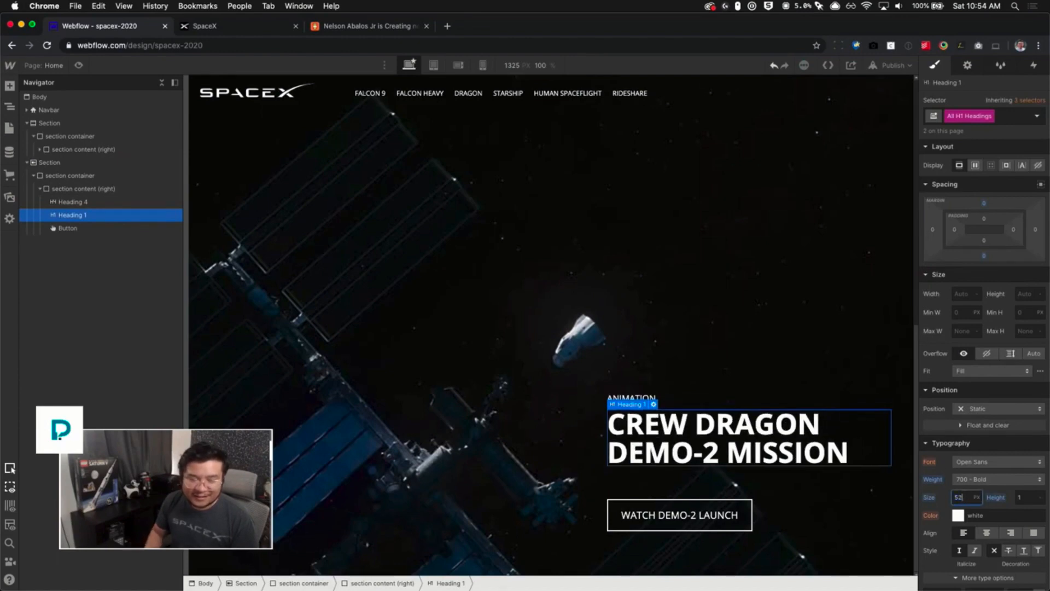
pyautogui.scroll(8, 777, 300)
pyautogui.press('Down')
pyautogui.press('Down')
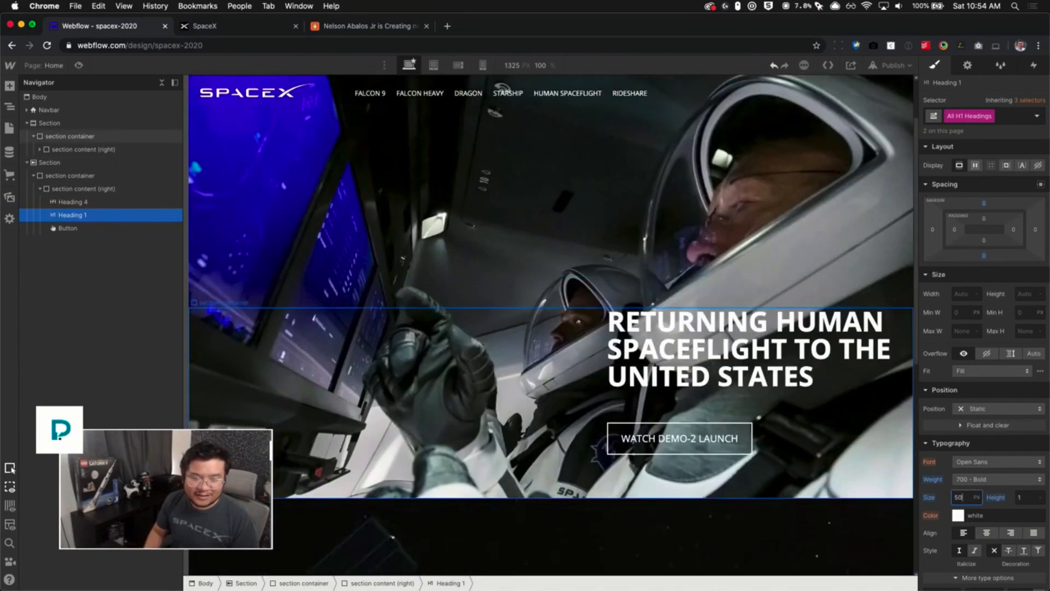
pyautogui.press('Up')
pyautogui.press('Down')
pyautogui.press('Down')
pyautogui.press('Down')
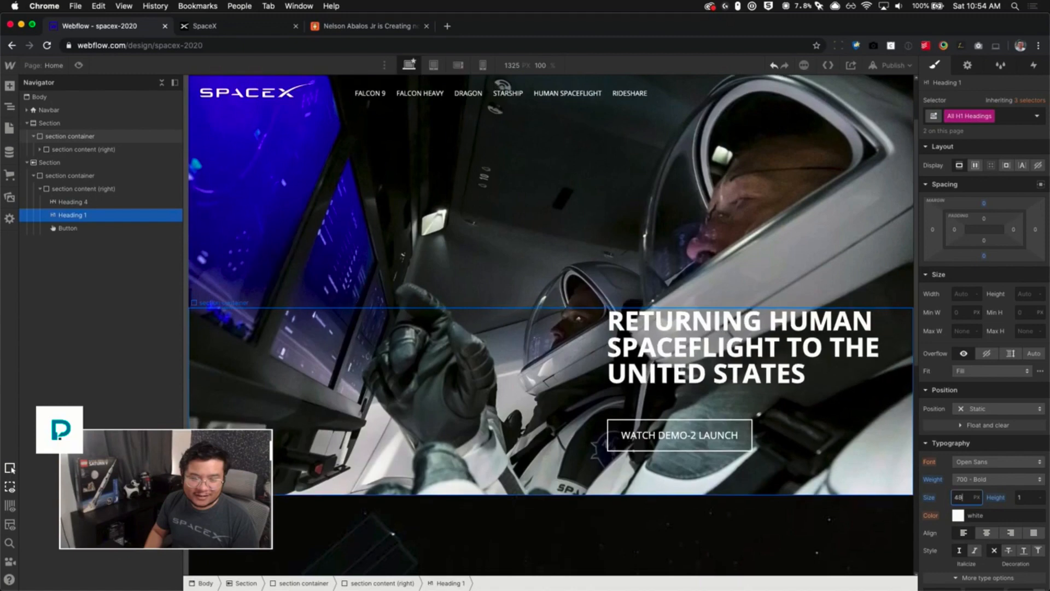
pyautogui.scroll(-7, 745, 398)
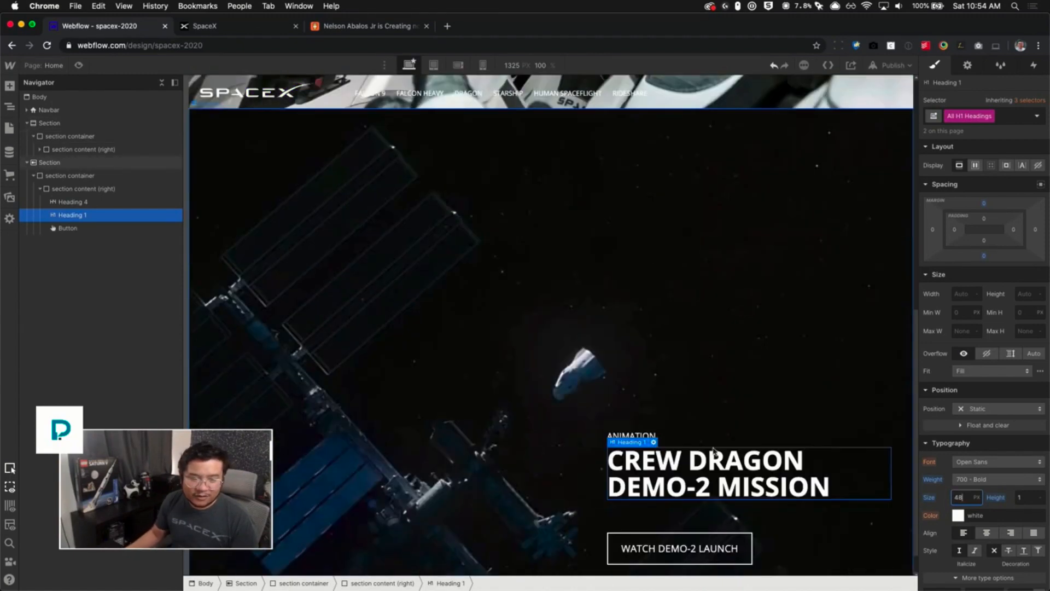
# - Examine the live spacex.com page below the Crew Dragon section to see the next section's layout
pyautogui.click(744, 398)
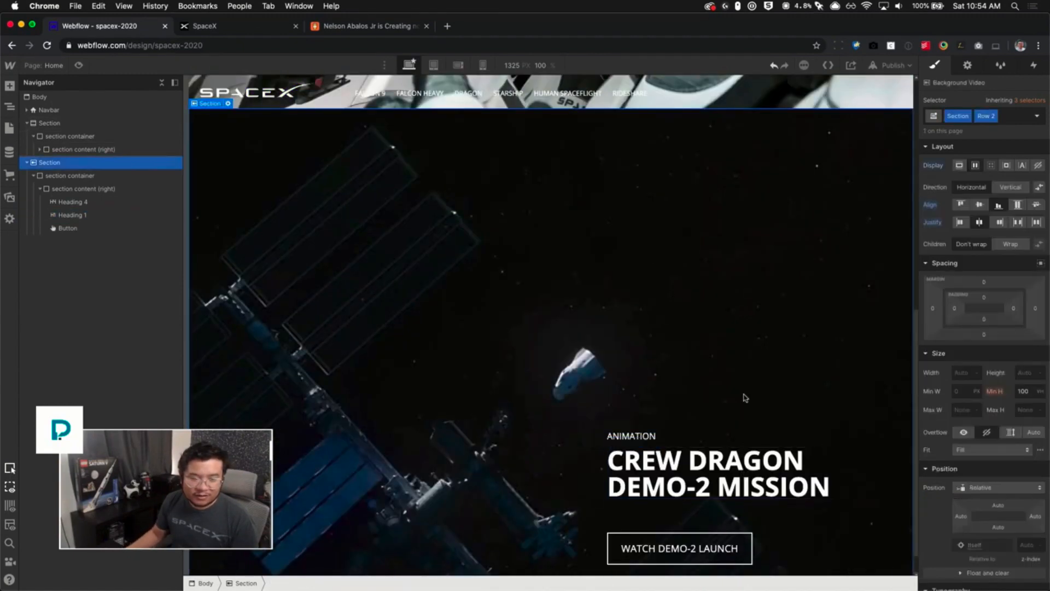
pyautogui.click(230, 17)
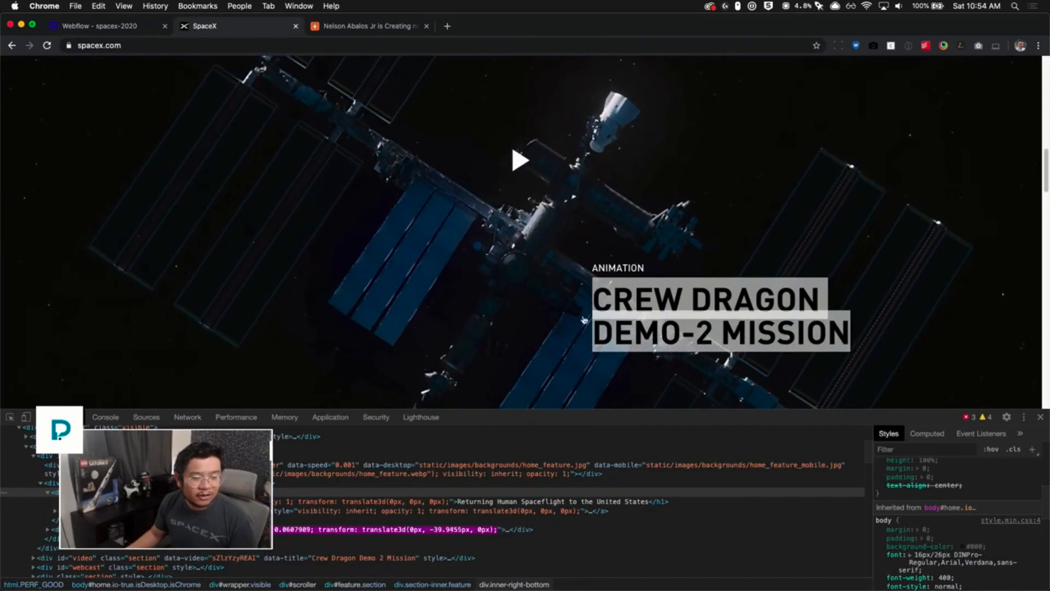
pyautogui.scroll(-2, 664, 290)
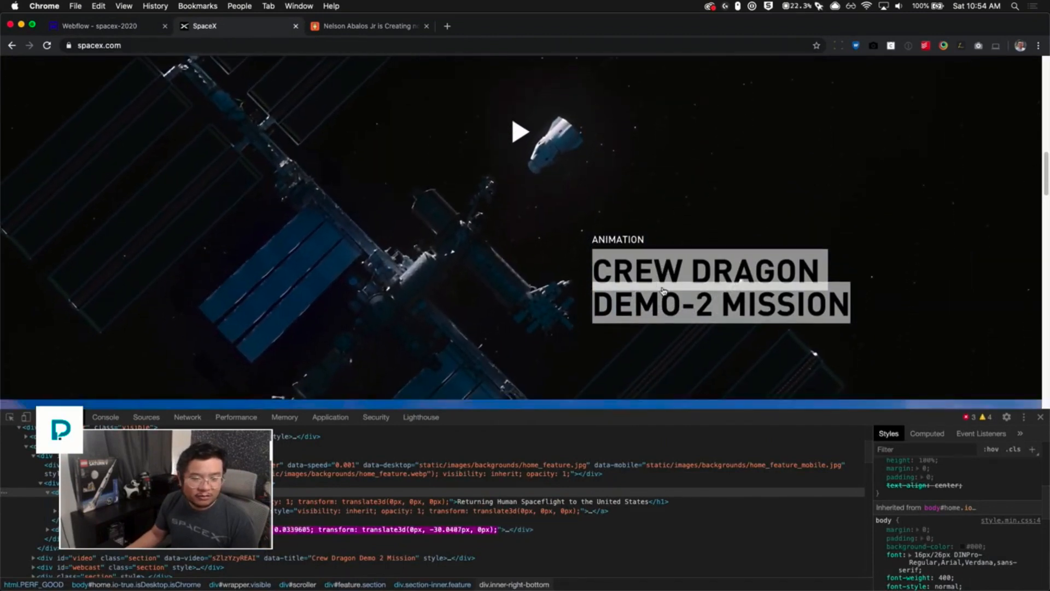
pyautogui.scroll(1, 663, 291)
pyautogui.scroll(-2, 663, 291)
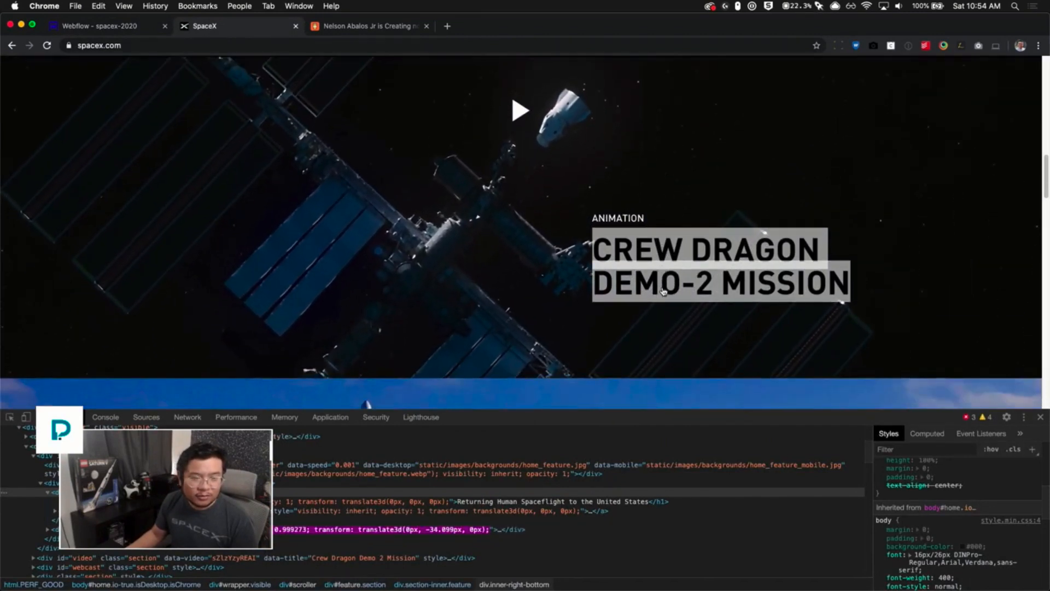
pyautogui.scroll(-3, 631, 295)
pyautogui.scroll(1, 631, 295)
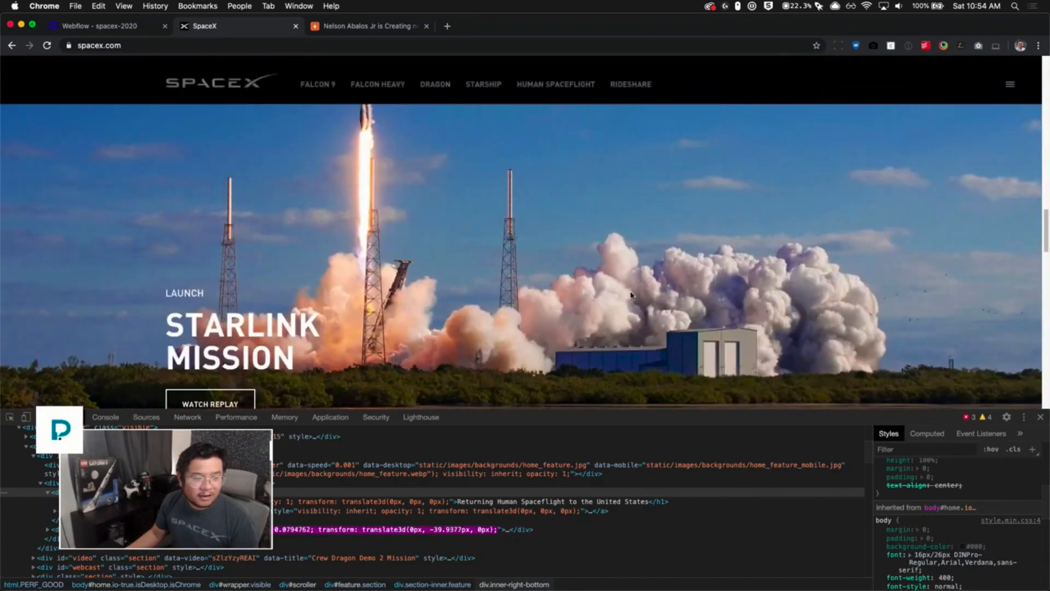
pyautogui.click(98, 26)
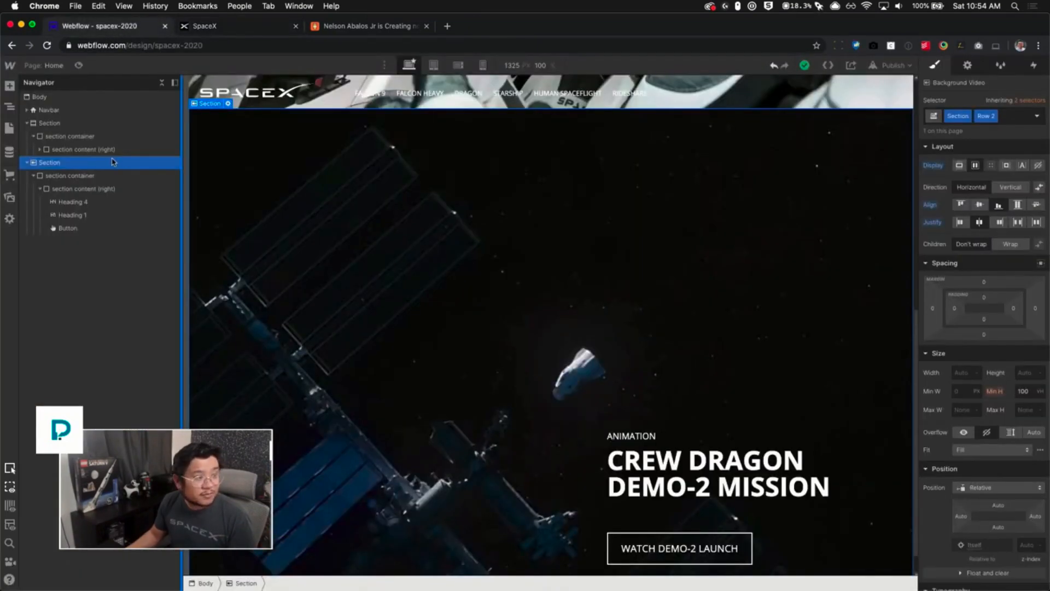
# - Copy the video section and paste it into the body as a new third section
pyautogui.click(26, 163)
pyautogui.click(26, 123)
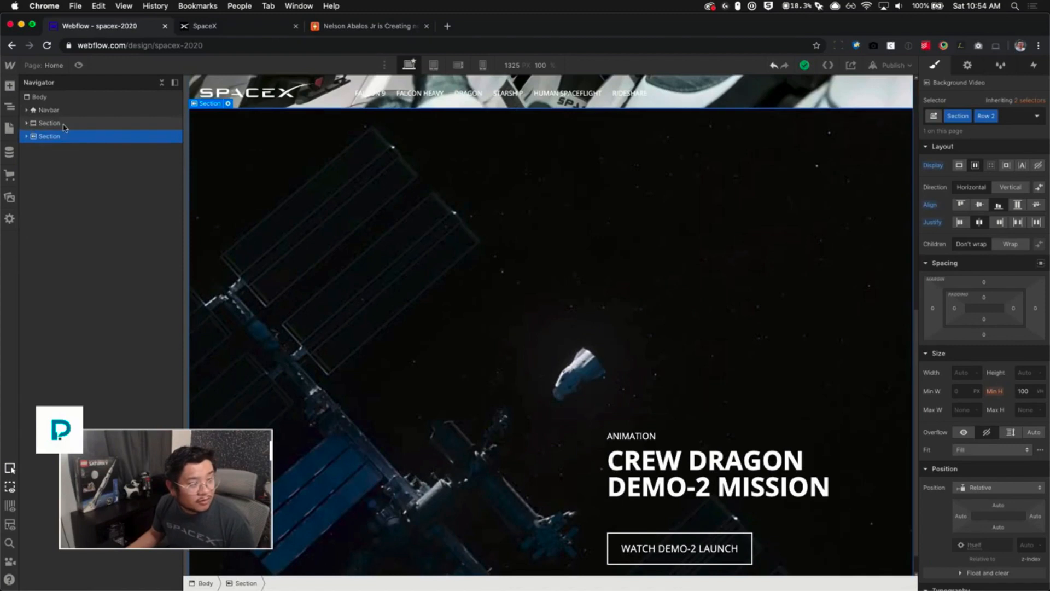
pyautogui.click(65, 126)
pyautogui.press('super+c')
pyautogui.click(61, 99)
pyautogui.press('super+v')
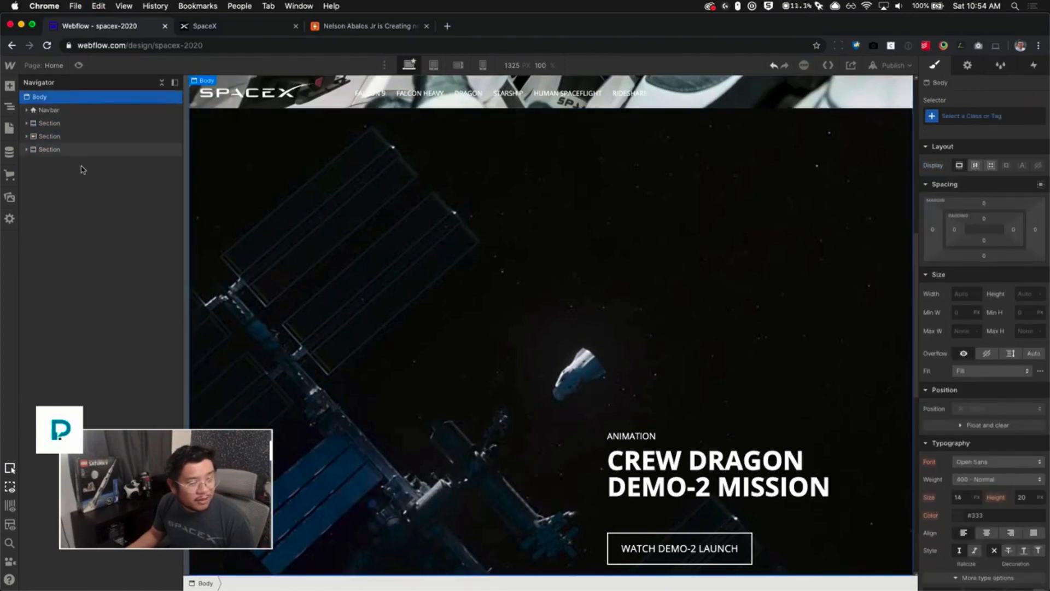
pyautogui.click(57, 149)
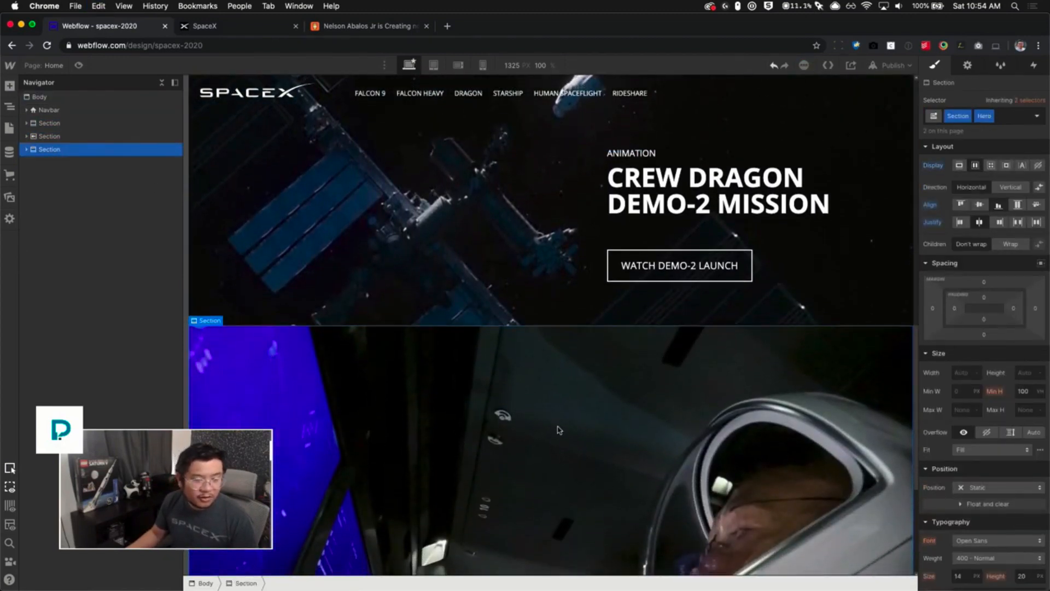
# - Give the new third section its own class by duplicating Hero and naming it Row 3
pyautogui.scroll(-3, 559, 429)
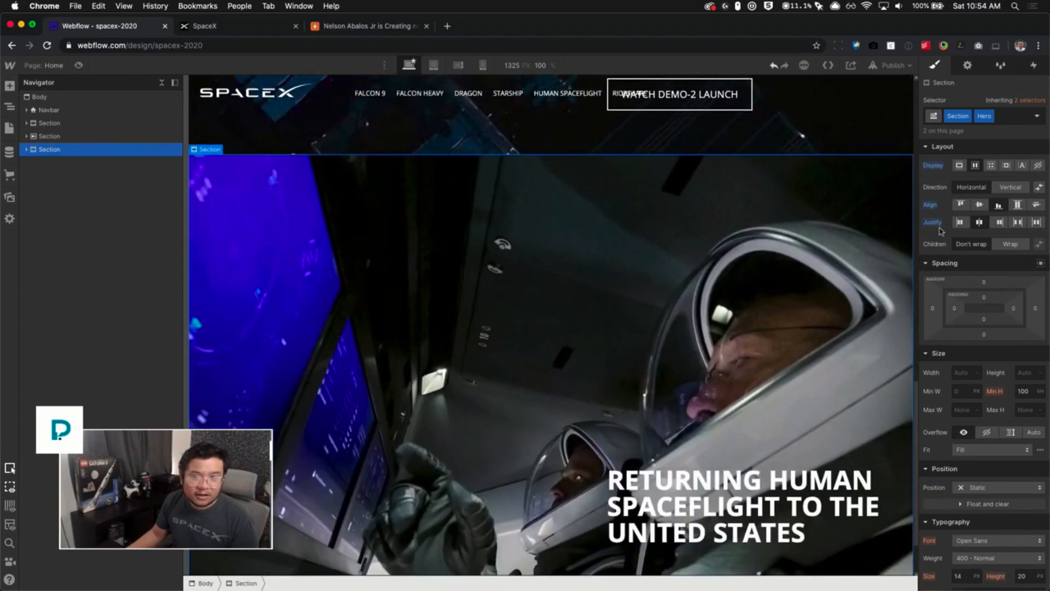
pyautogui.click(988, 116)
pyautogui.click(998, 137)
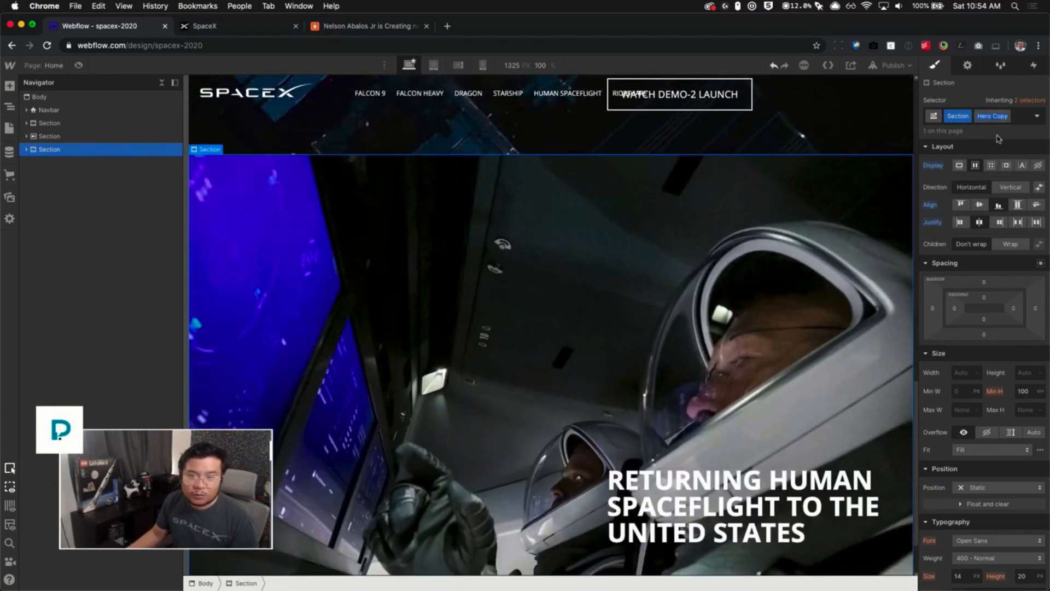
pyautogui.write('Row 2')
pyautogui.press('Return')
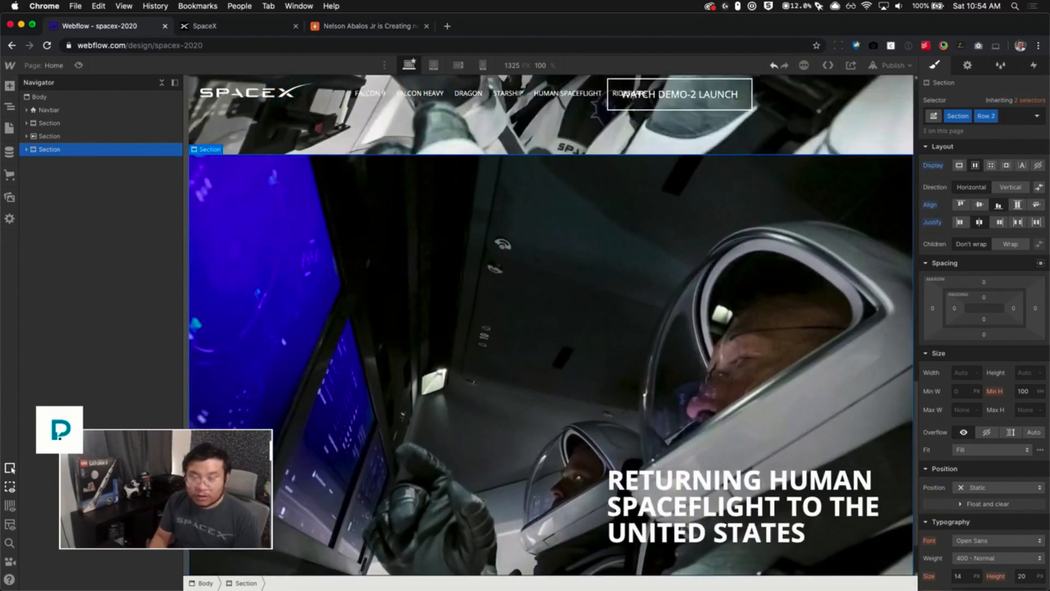
pyautogui.press('super+z')
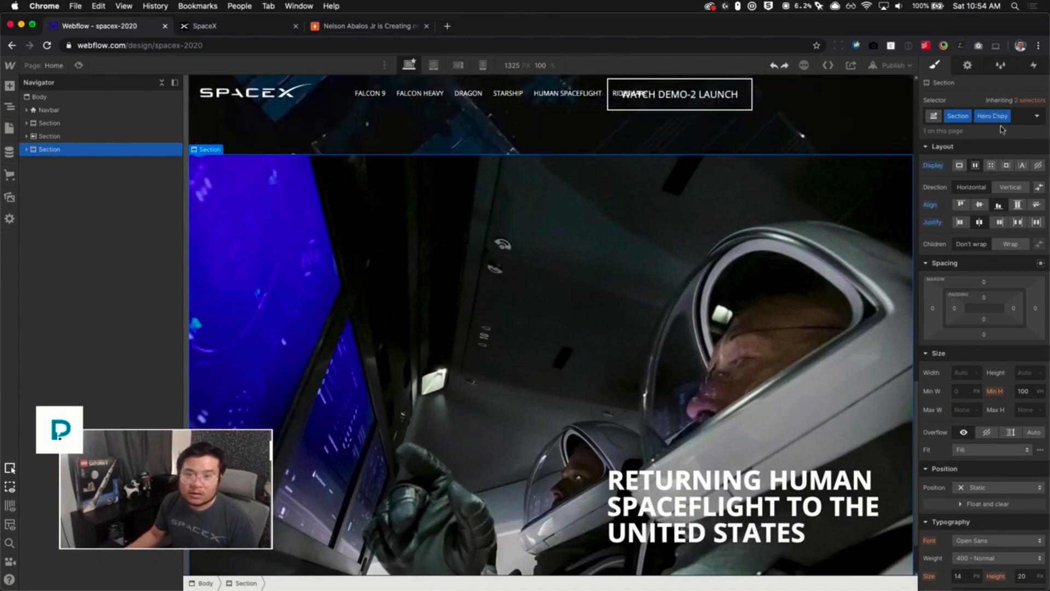
pyautogui.write('Row 2')
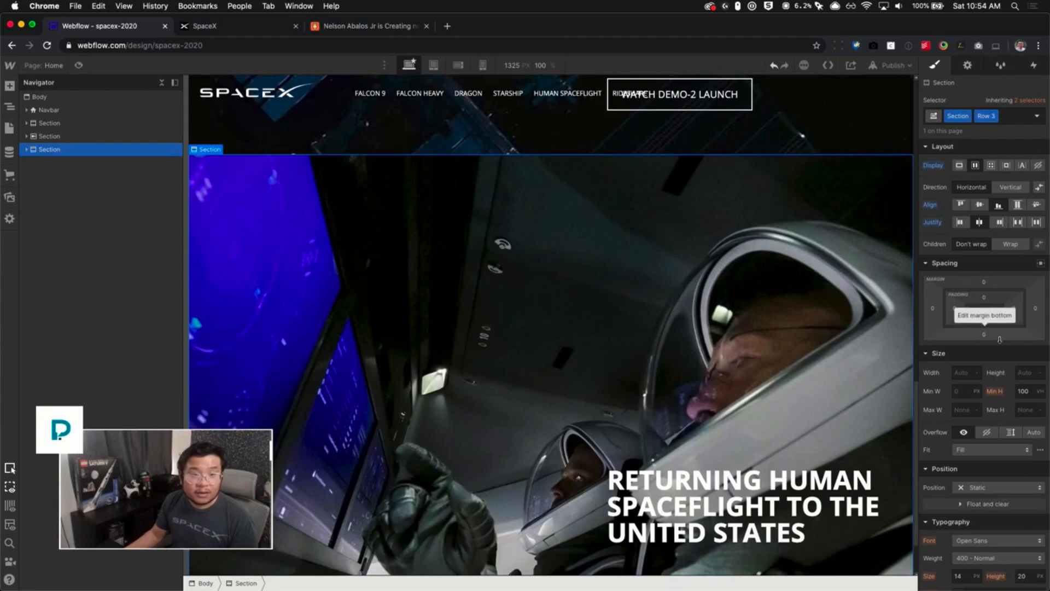
# - Replace the Row 3 section's background image with the rocket launch image
pyautogui.scroll(-10, 999, 339)
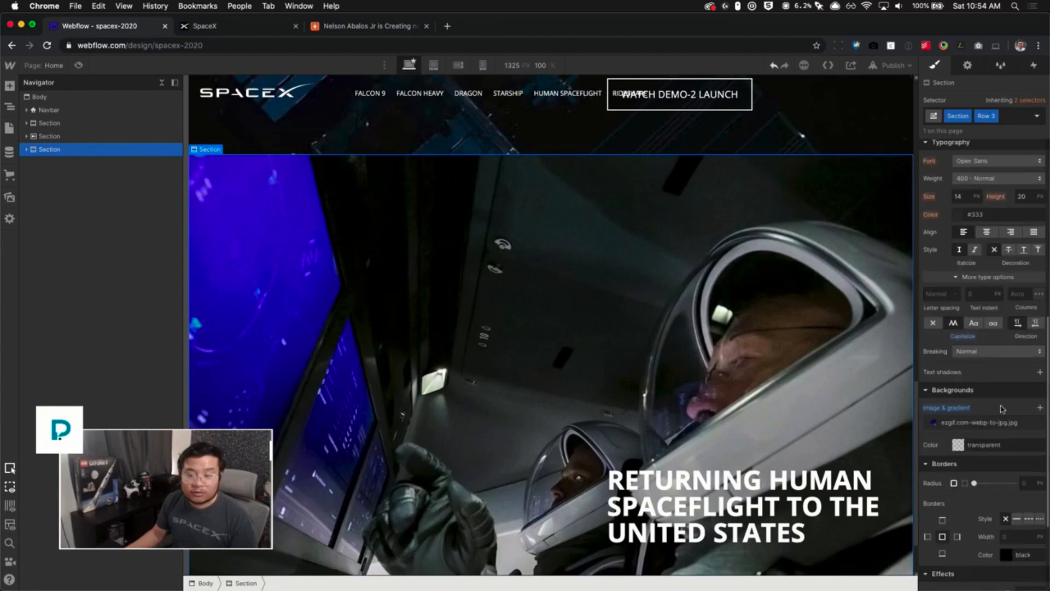
pyautogui.keyDown('alt'); pyautogui.click(963, 411); pyautogui.keyUp('alt')
pyautogui.press('super+z')
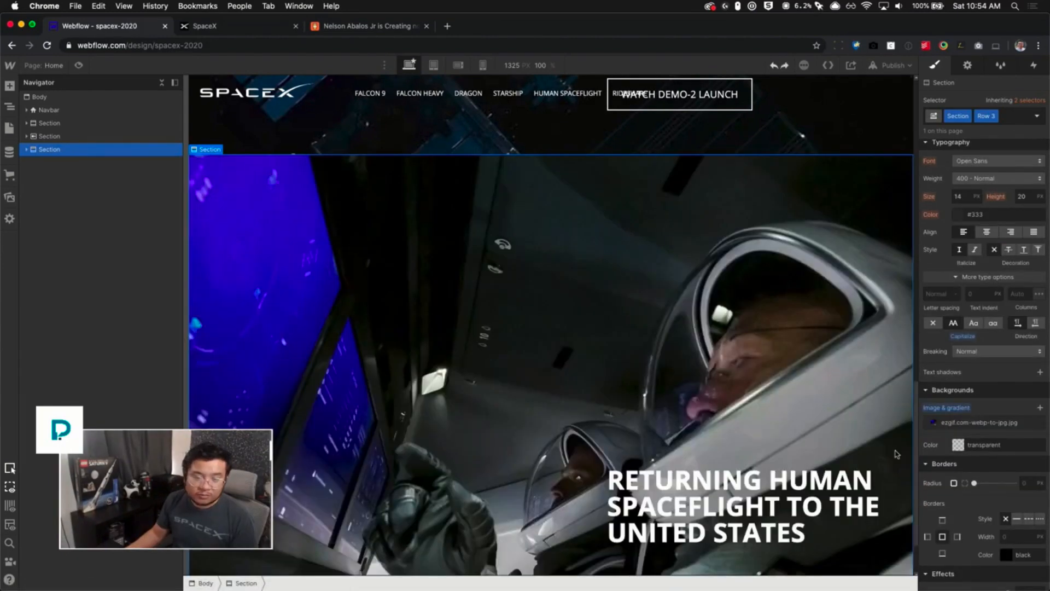
pyautogui.click(978, 426)
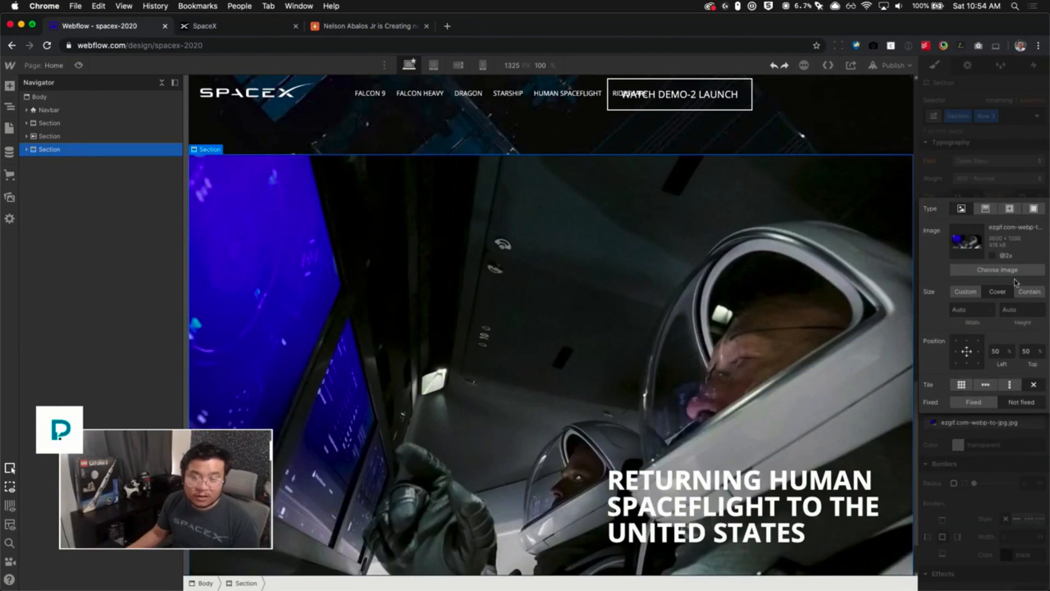
pyautogui.click(997, 270)
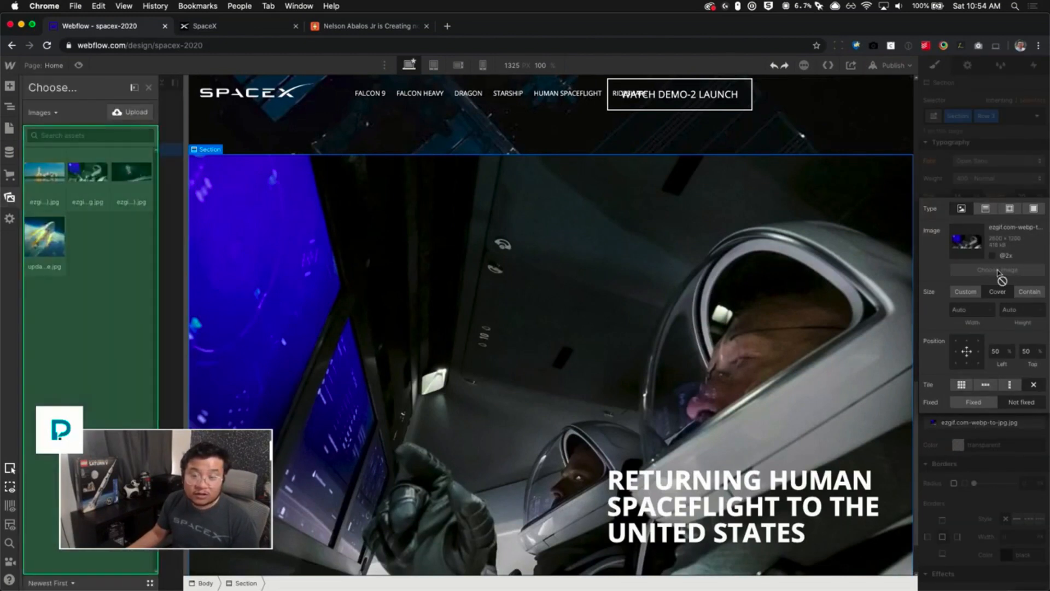
pyautogui.click(53, 194)
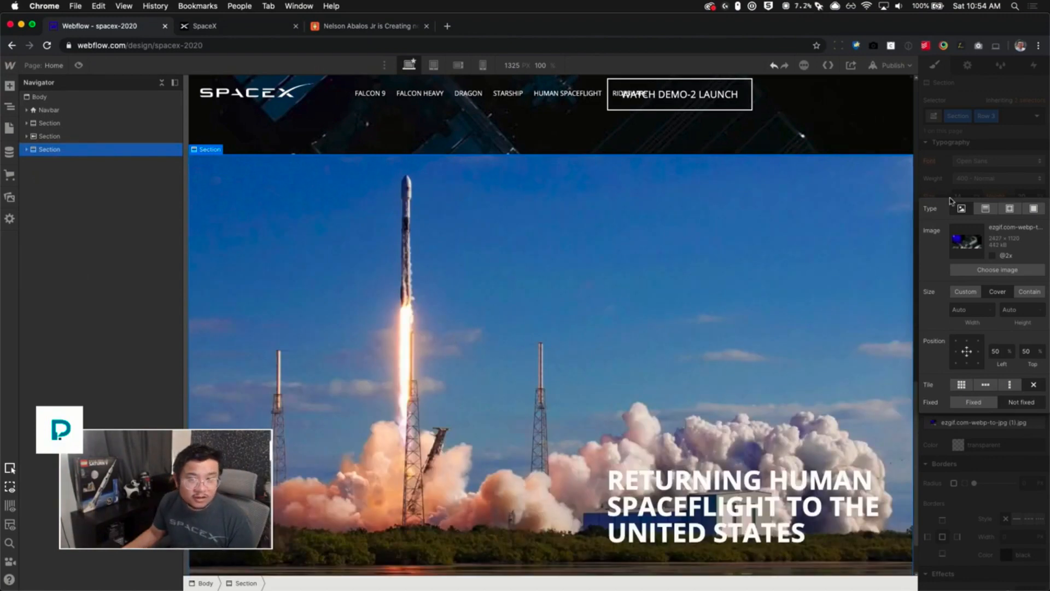
pyautogui.click(1003, 177)
pyautogui.scroll(-2, 496, 386)
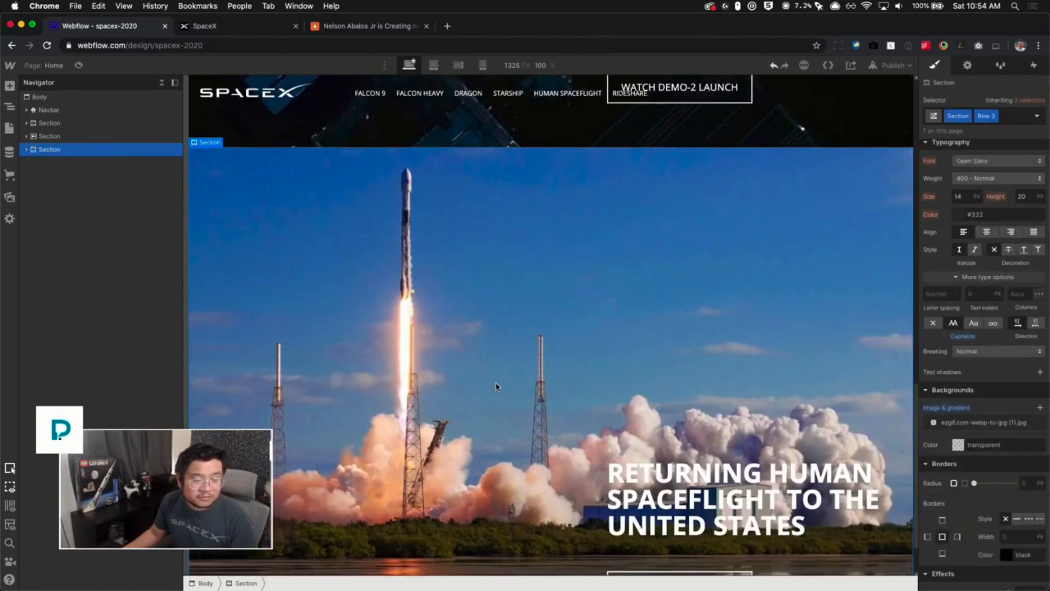
pyautogui.scroll(-3, 497, 383)
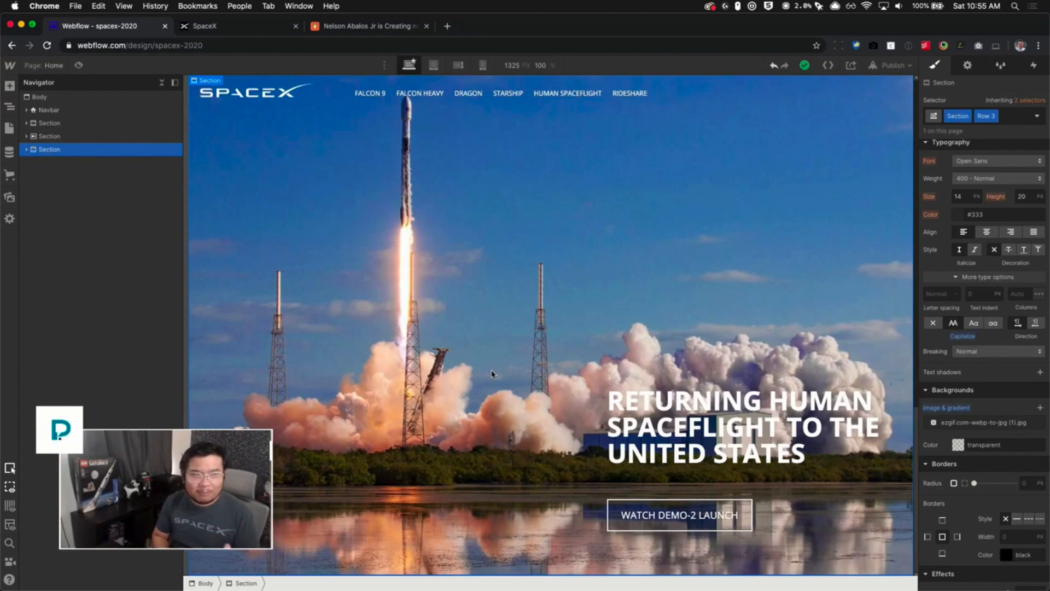
# - Copy the Starlink Mission heading text from the live spacex.com page
pyautogui.click(265, 32)
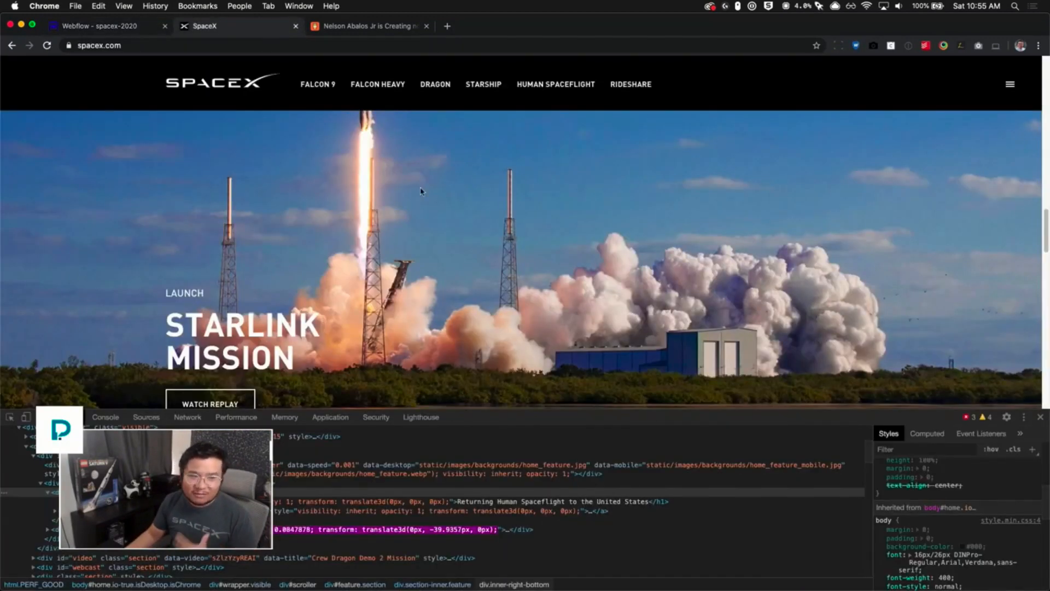
pyautogui.scroll(-1, 429, 300)
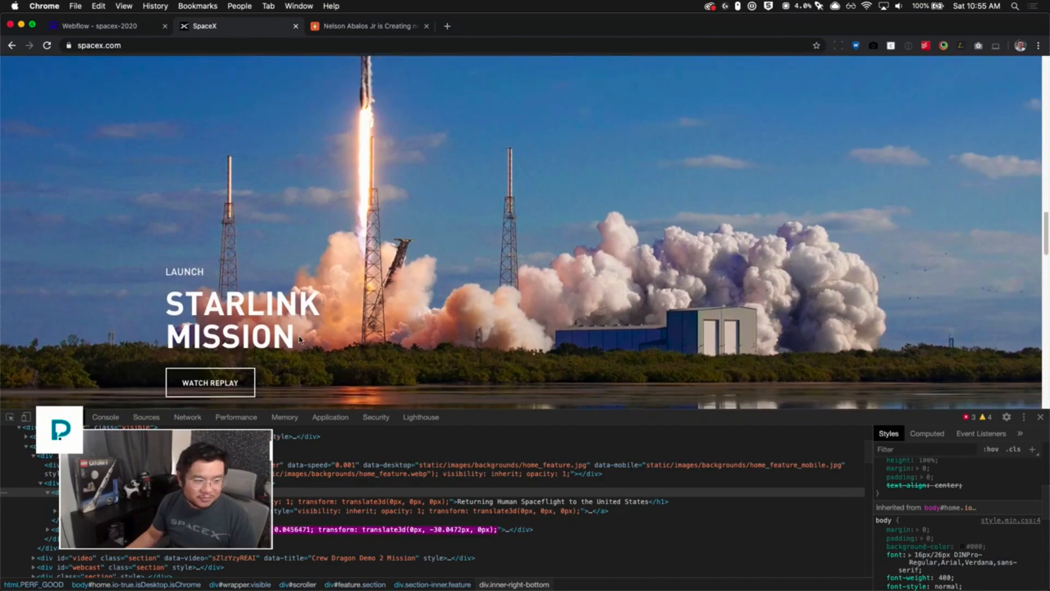
pyautogui.moveTo(297, 350); pyautogui.dragTo(164, 309)
pyautogui.press('super+c')
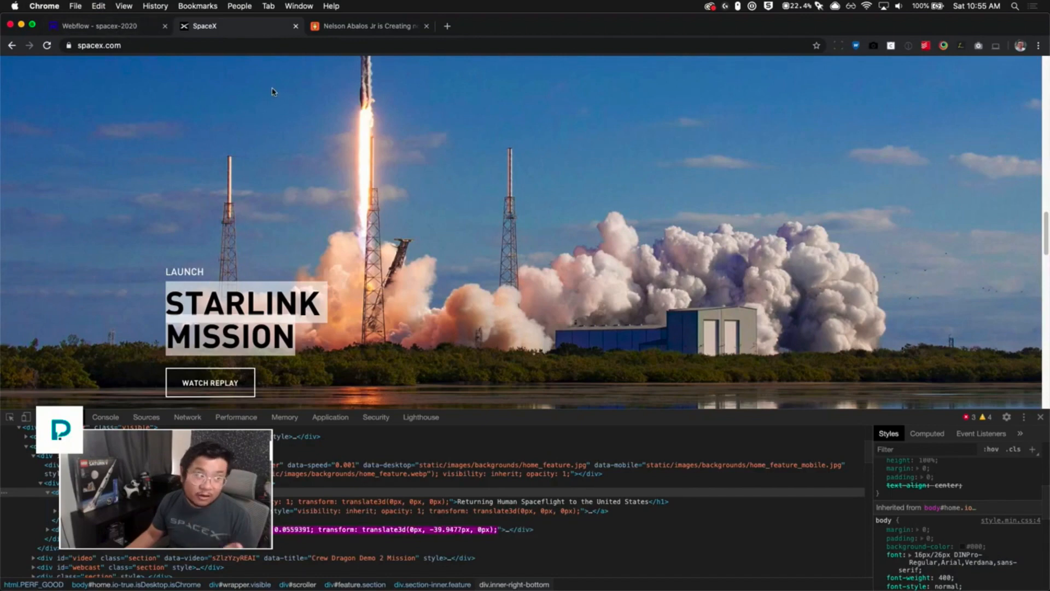
pyautogui.click(130, 27)
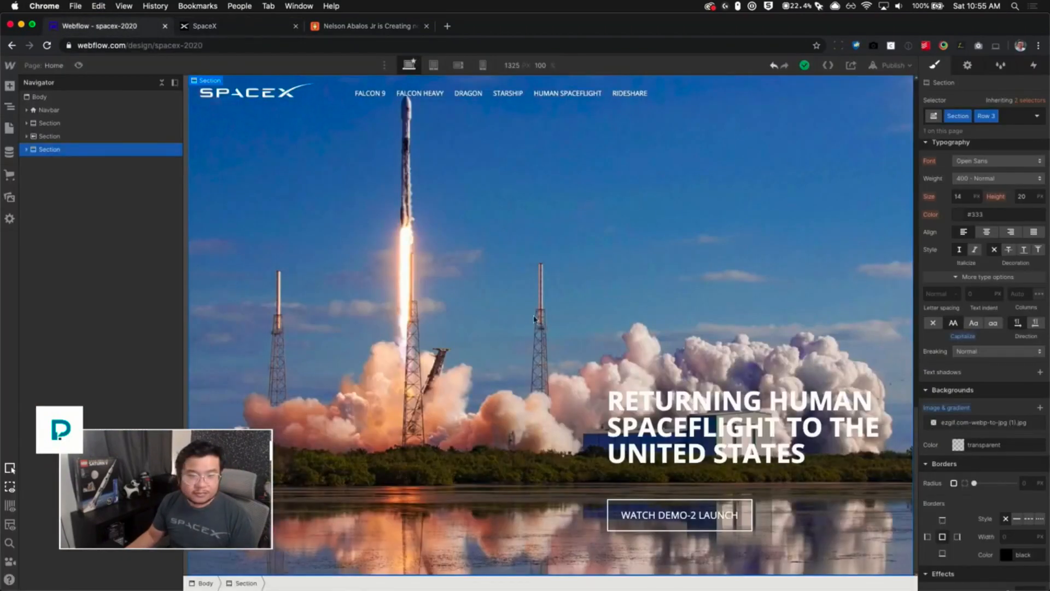
# - Add a left combo class to the third section's container and justify its content to the start
pyautogui.click(478, 454)
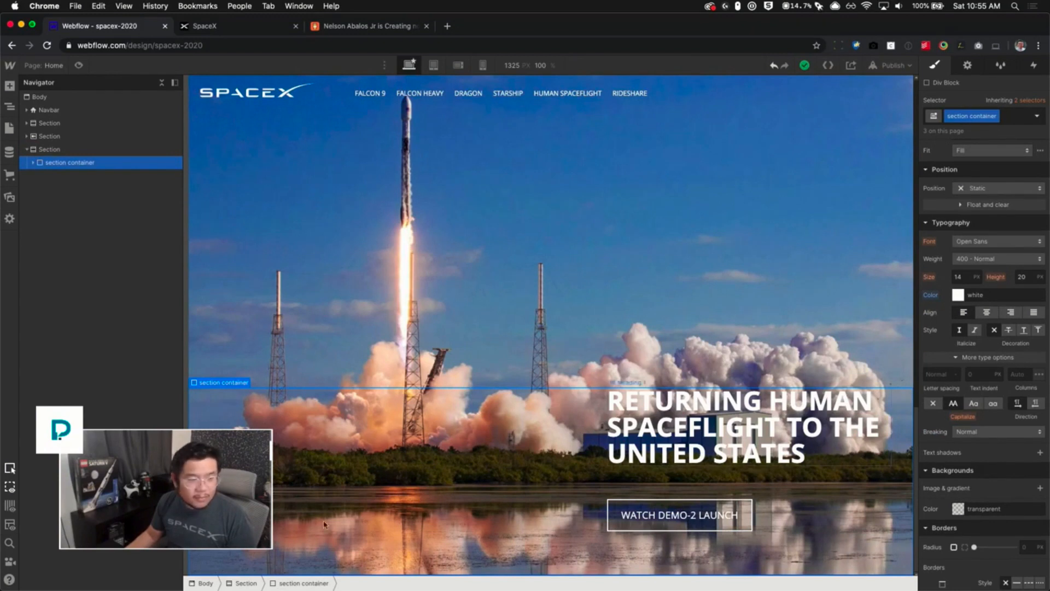
pyautogui.scroll(7, 990, 323)
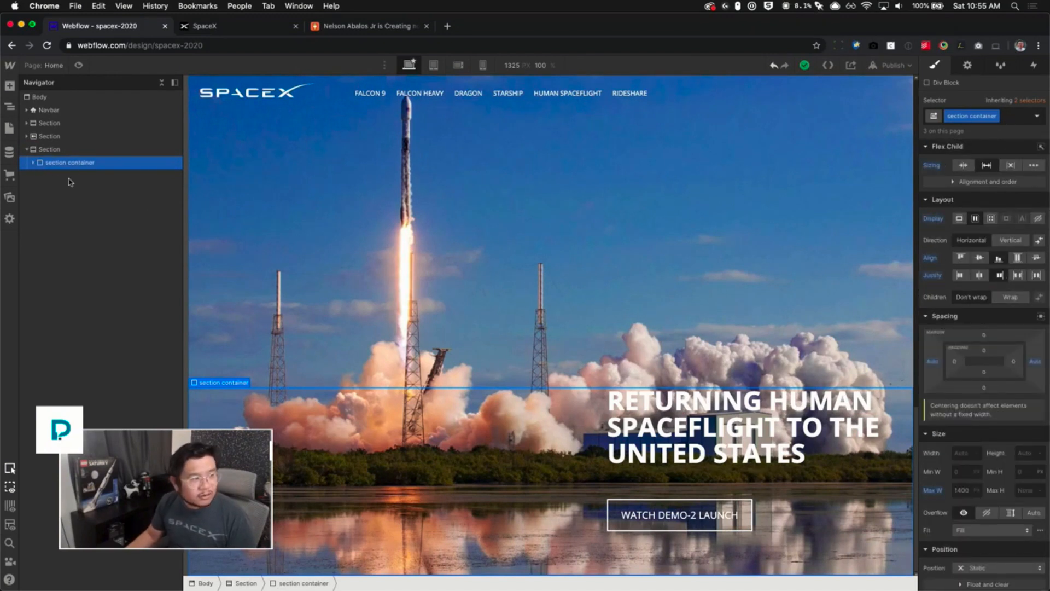
pyautogui.click(34, 163)
pyautogui.click(86, 176)
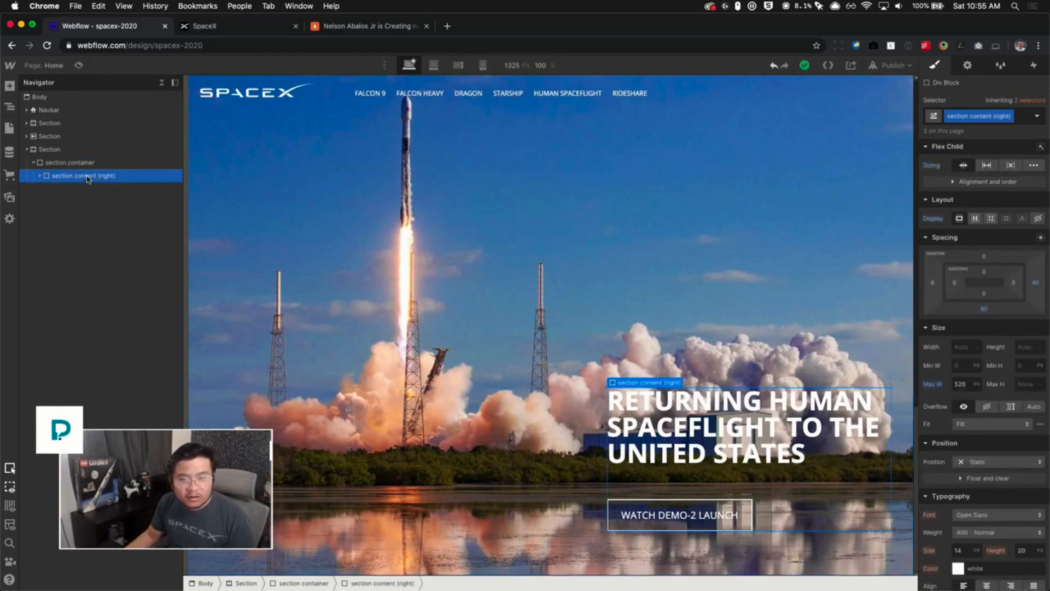
pyautogui.click(82, 163)
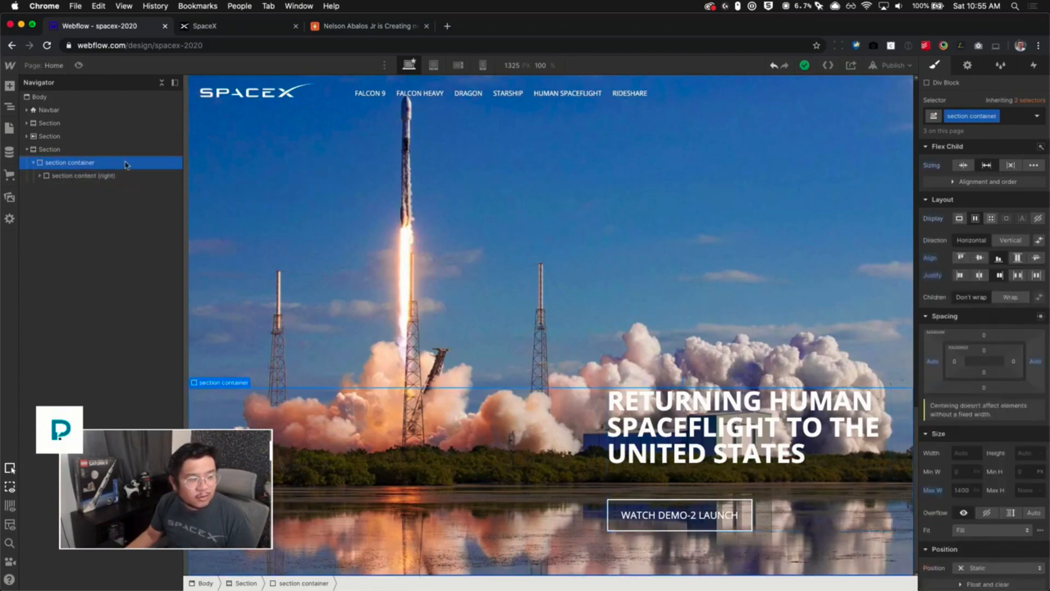
pyautogui.click(1017, 115)
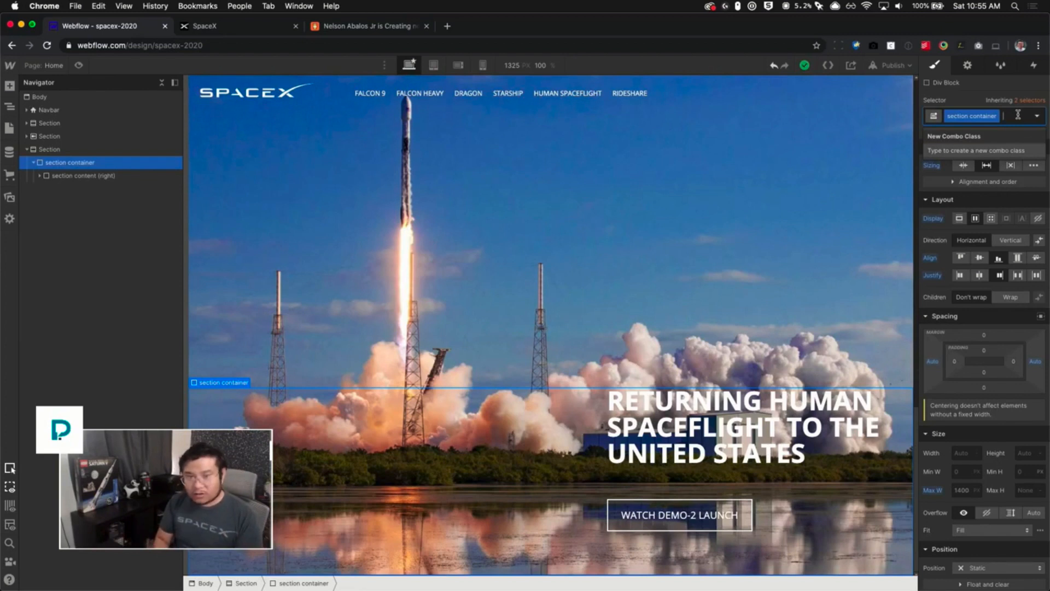
pyautogui.write('left')
pyautogui.press('Return')
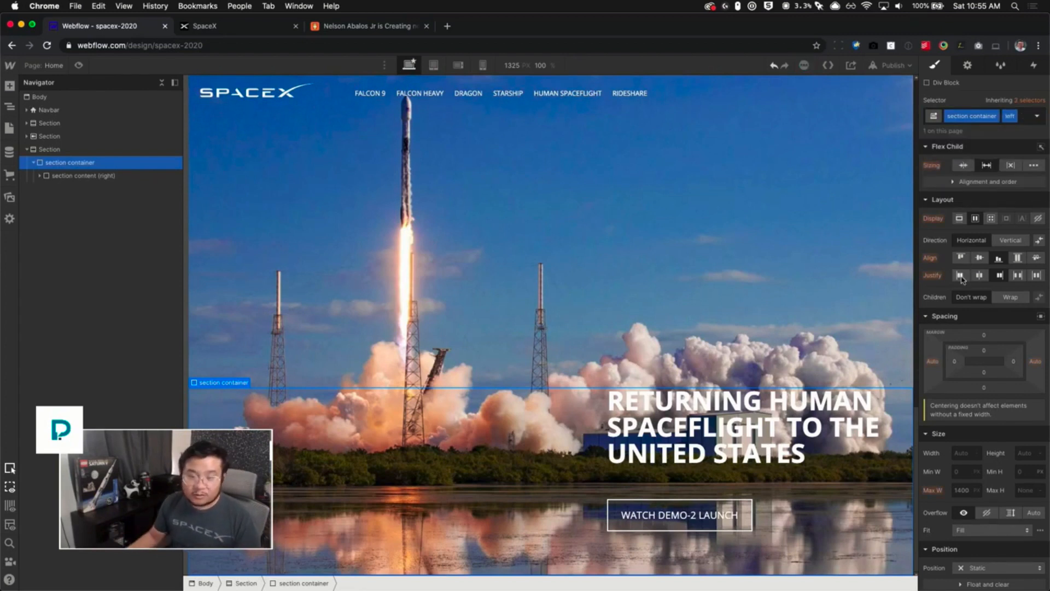
pyautogui.click(960, 276)
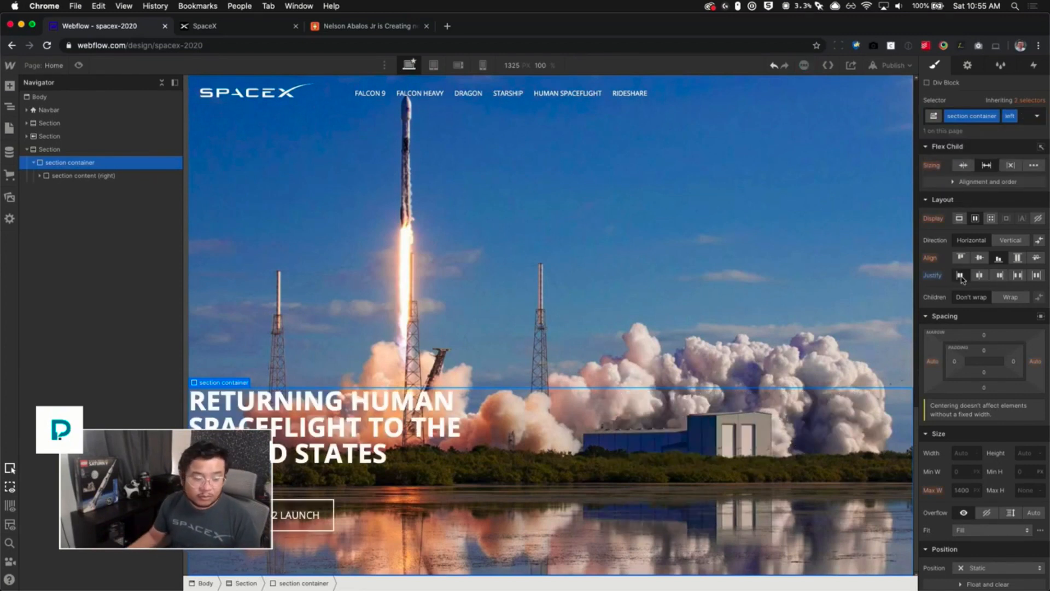
# - Duplicate the content block's class and name the copy section content (left)
pyautogui.click(107, 176)
pyautogui.click(1009, 116)
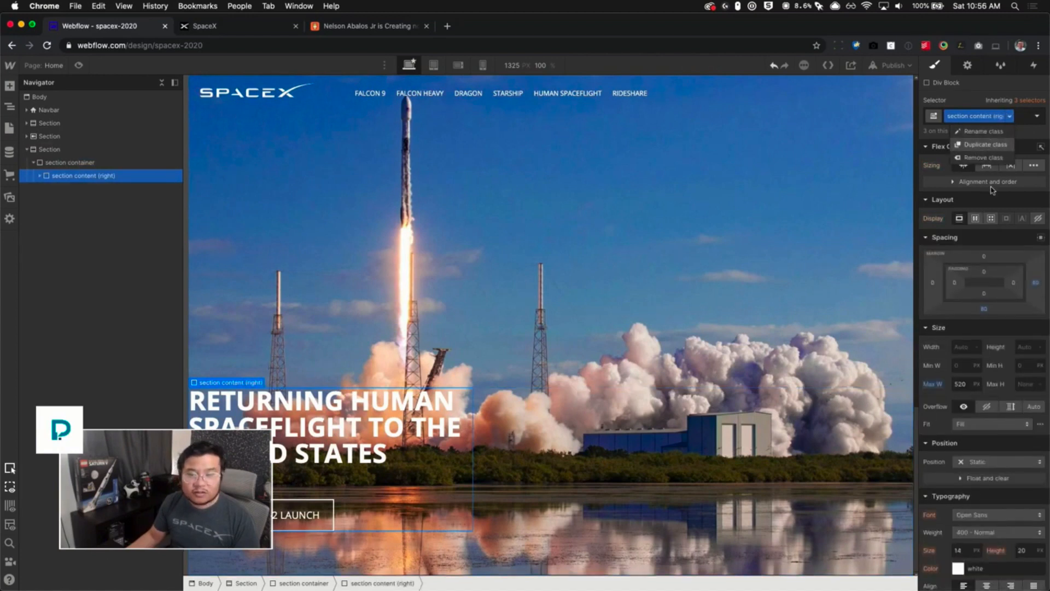
pyautogui.click(984, 145)
pyautogui.press('BackSpace')
pyautogui.press('BackSpace')
pyautogui.press('BackSpace')
pyautogui.press('BackSpace')
pyautogui.press('BackSpace')
pyautogui.press('BackSpace')
pyautogui.press('BackSpace')
pyautogui.press('BackSpace')
pyautogui.press('BackSpace')
pyautogui.press('BackSpace')
pyautogui.press('BackSpace')
pyautogui.write('lef')
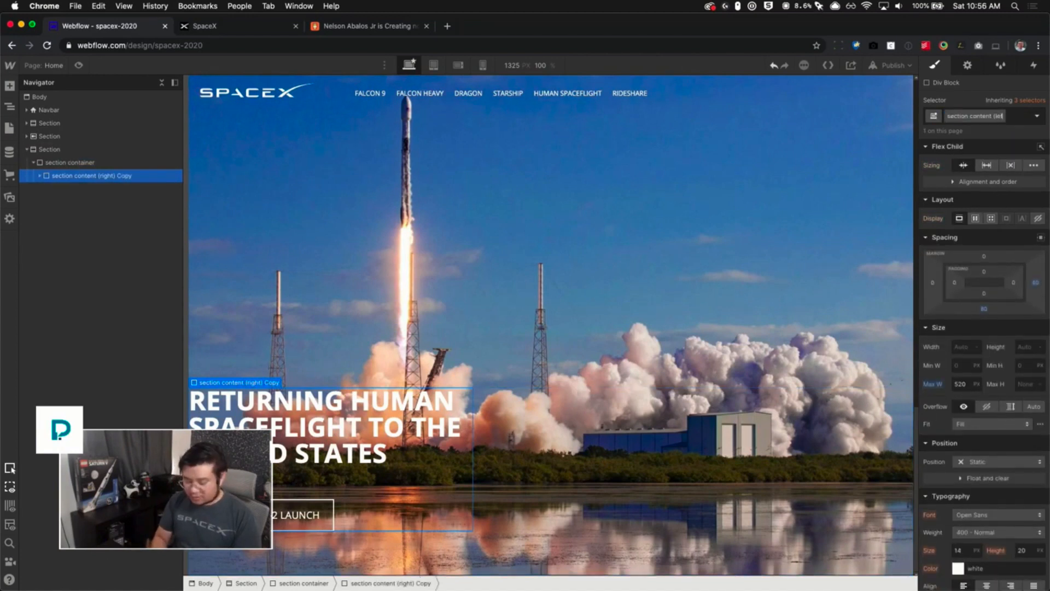
pyautogui.write('t)')
pyautogui.press('Return')
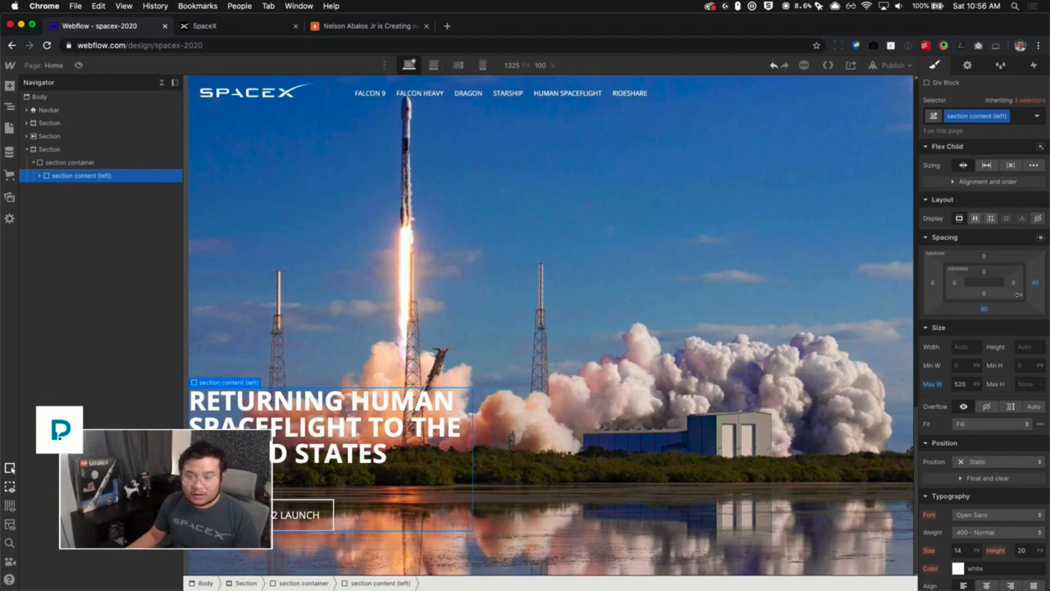
# - Set the left content block's left margin to 40 px
pyautogui.click(931, 283)
pyautogui.write('40')
pyautogui.press('Return')
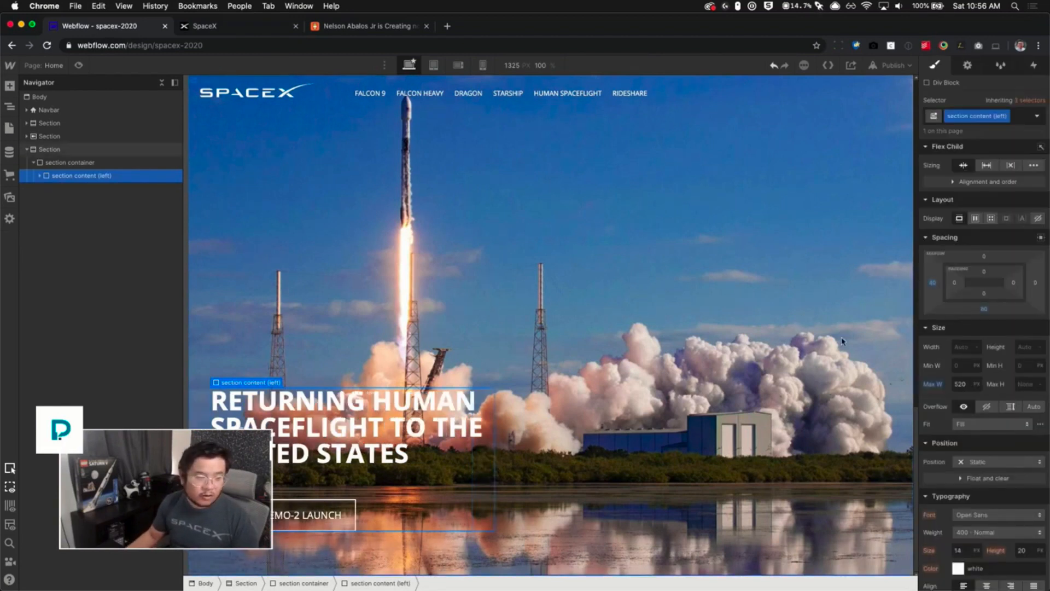
# - Replace the third section's H1 text with the copied Starlink Mission heading
pyautogui.click(332, 436)
pyautogui.doubleClick(332, 435)
pyautogui.press('super+v')
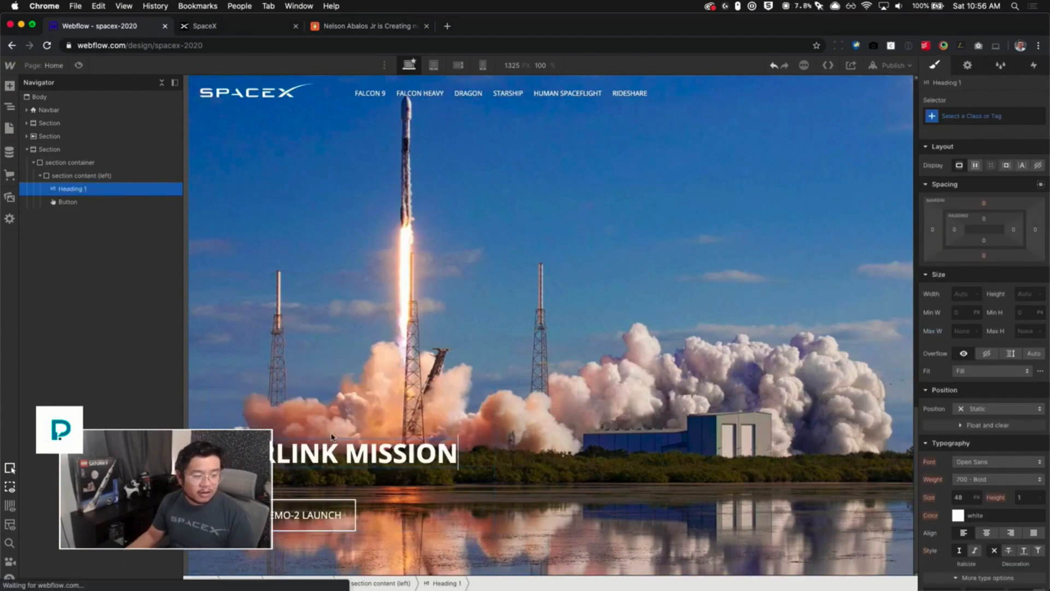
# - Copy the Animation H4 from the Crew Dragon section and place it above the Starlink Mission heading
pyautogui.scroll(2, 399, 393)
pyautogui.scroll(3, 398, 393)
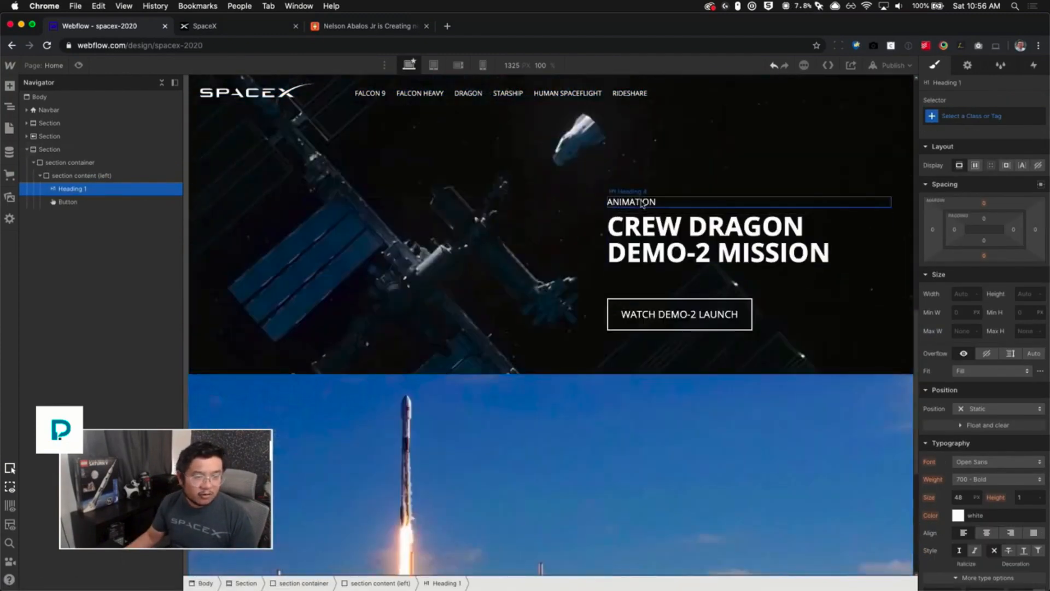
pyautogui.click(628, 192)
pyautogui.scroll(-5, 339, 419)
pyautogui.click(300, 462)
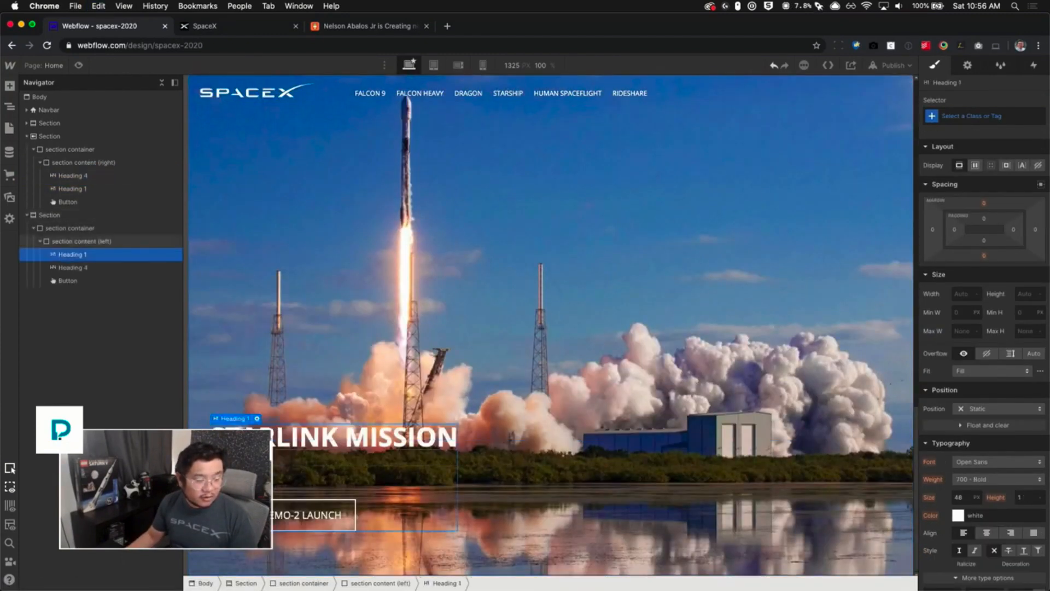
pyautogui.press('super+v')
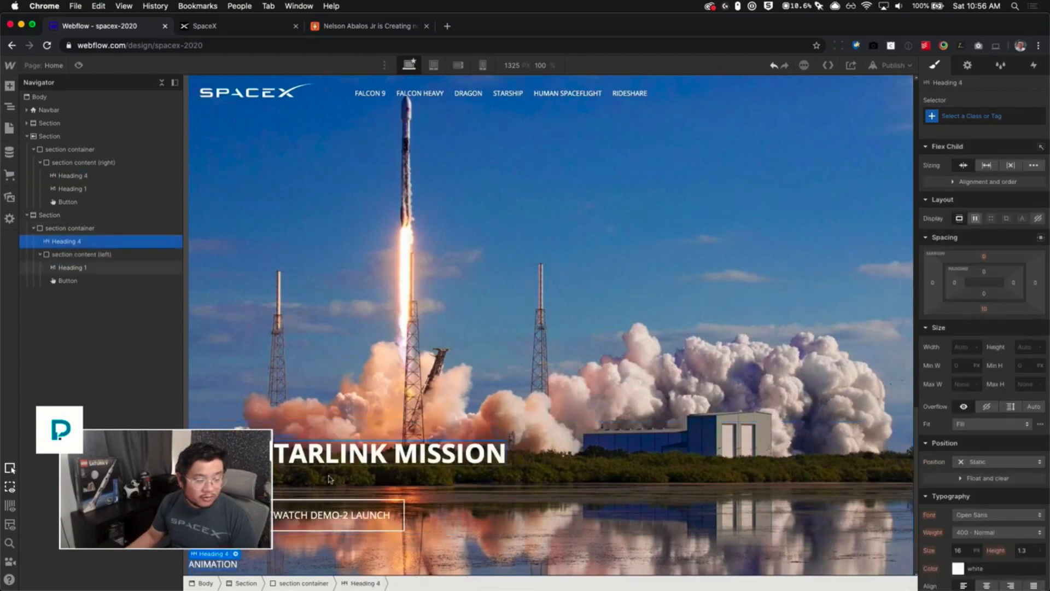
pyautogui.moveTo(66, 241); pyautogui.dragTo(72, 262)
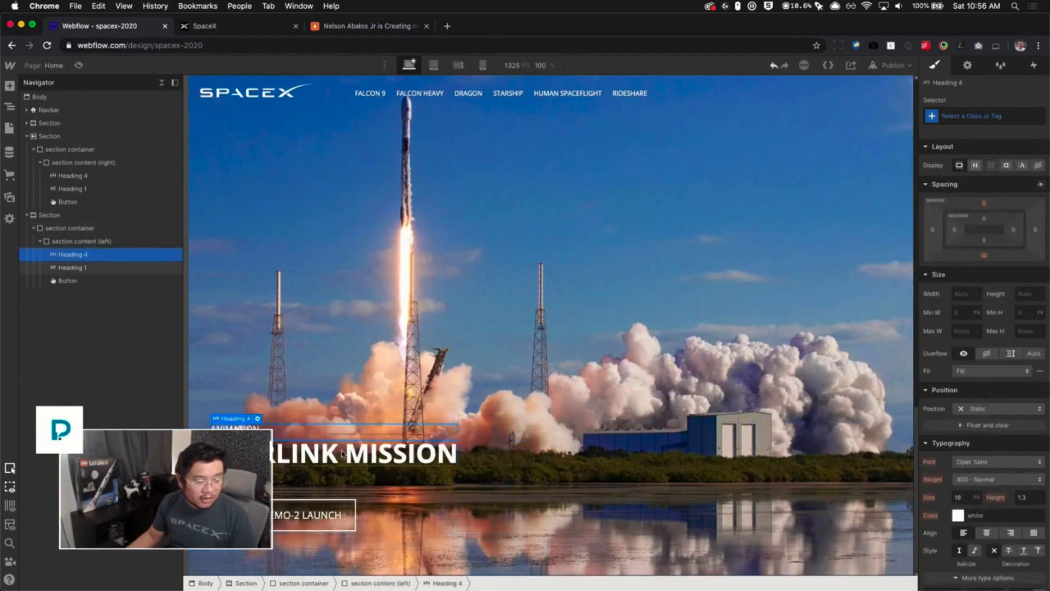
# - Compare the new section with the Starlink Mission section on the live spacex.com page
pyautogui.click(212, 27)
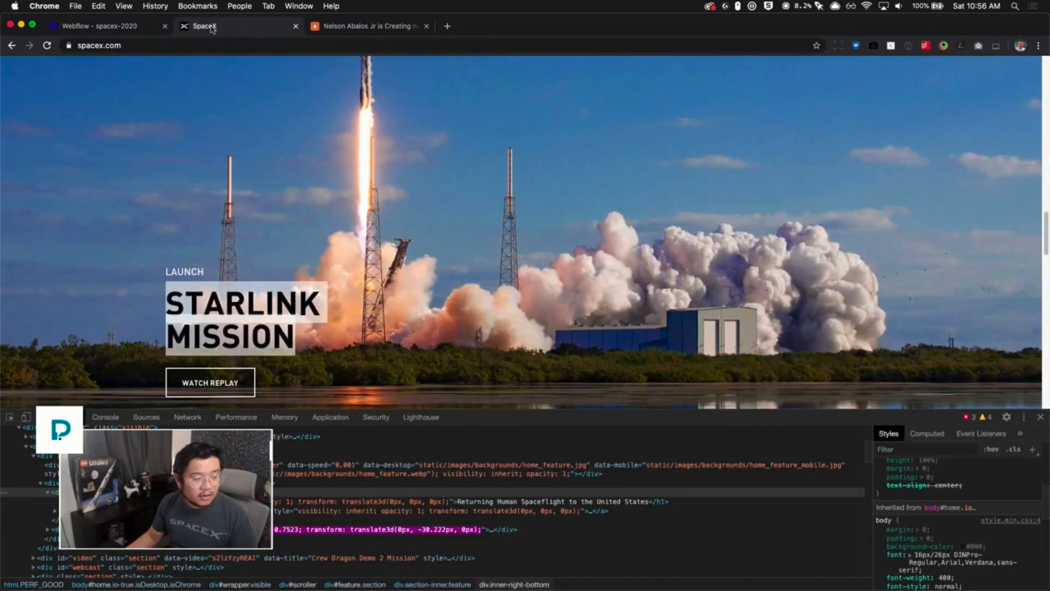
pyautogui.click(119, 27)
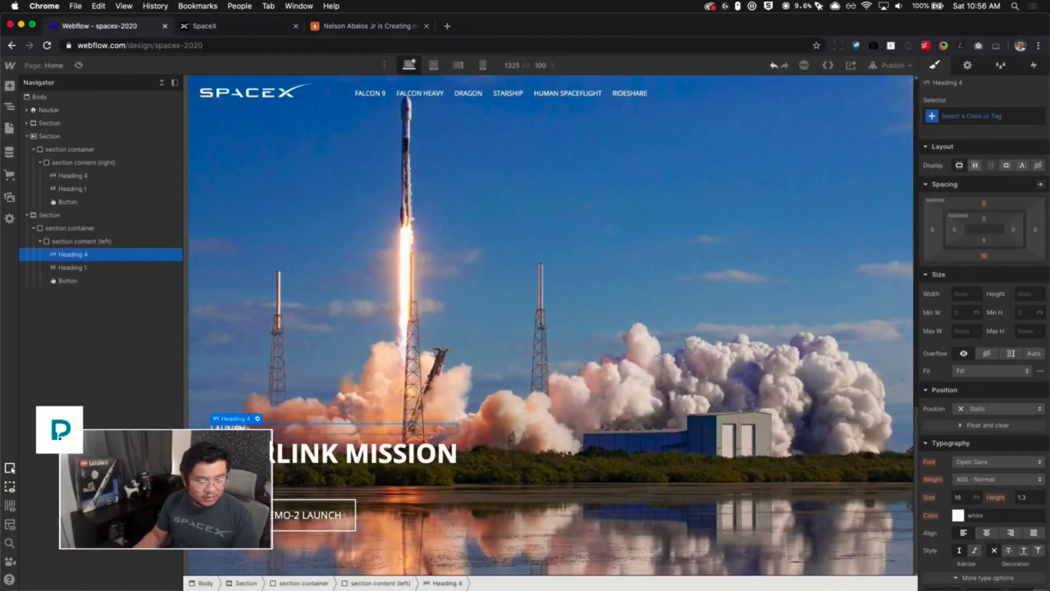
pyautogui.click(232, 33)
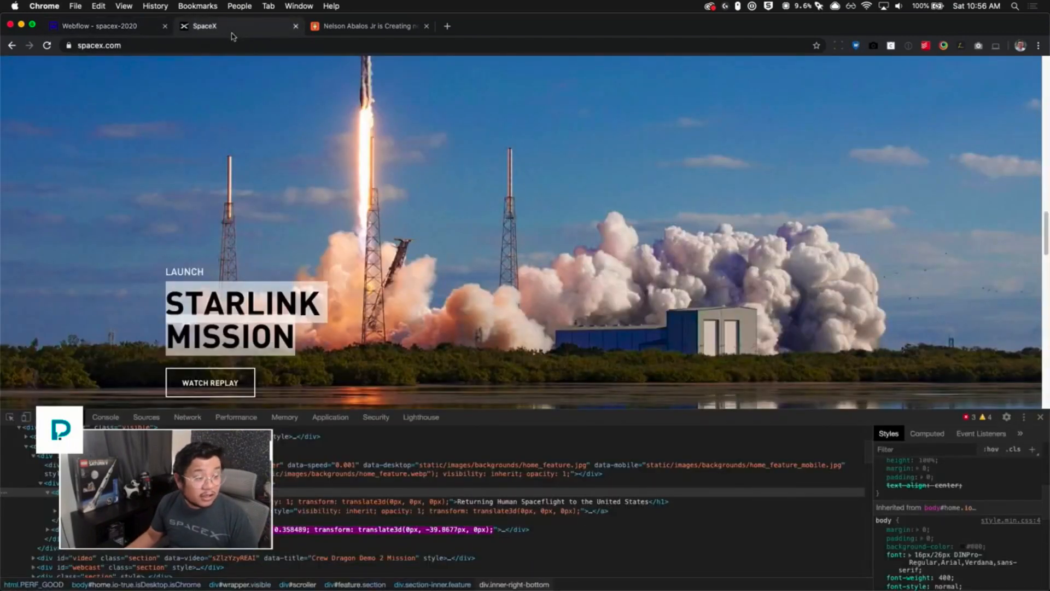
# - Scroll the live spacex.com page to review the Crew Dragon and Starlink Mission sections
pyautogui.click(115, 32)
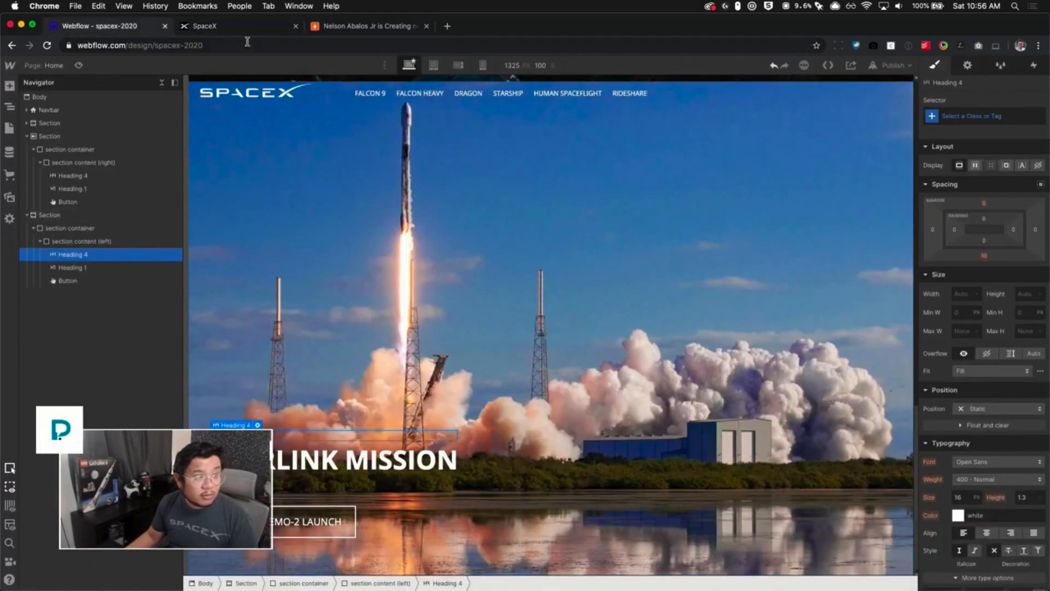
pyautogui.click(232, 28)
pyautogui.scroll(-3, 361, 325)
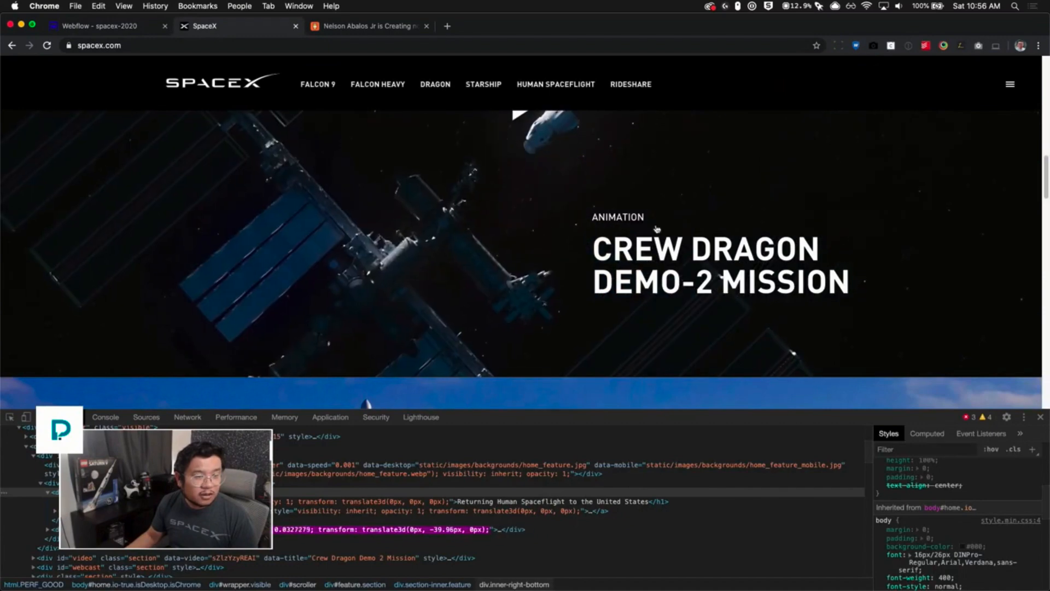
pyautogui.scroll(2, 511, 219)
pyautogui.scroll(-5, 539, 277)
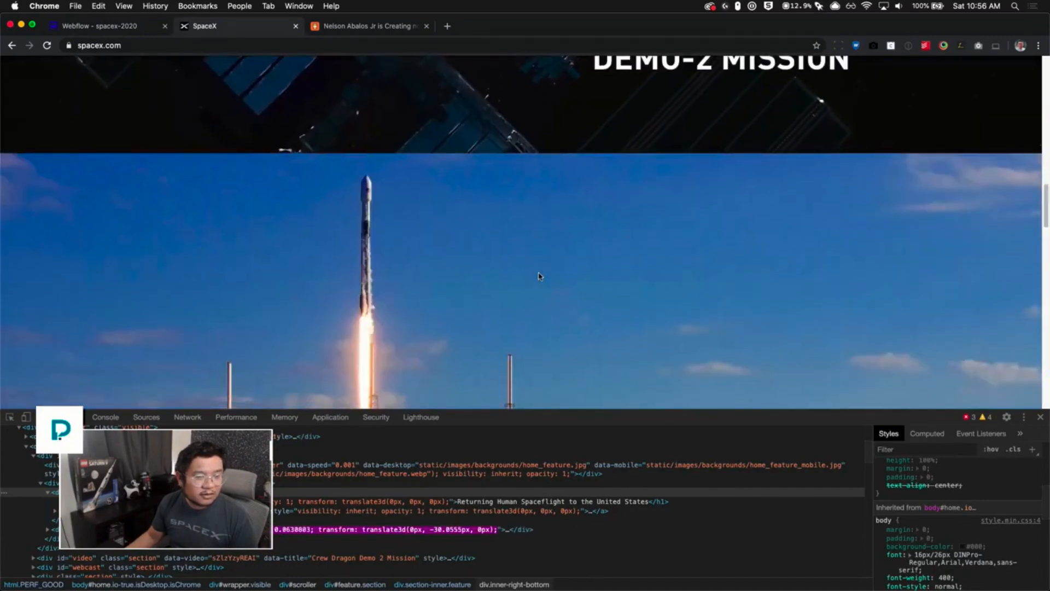
pyautogui.scroll(4, 539, 277)
pyautogui.scroll(2, 539, 276)
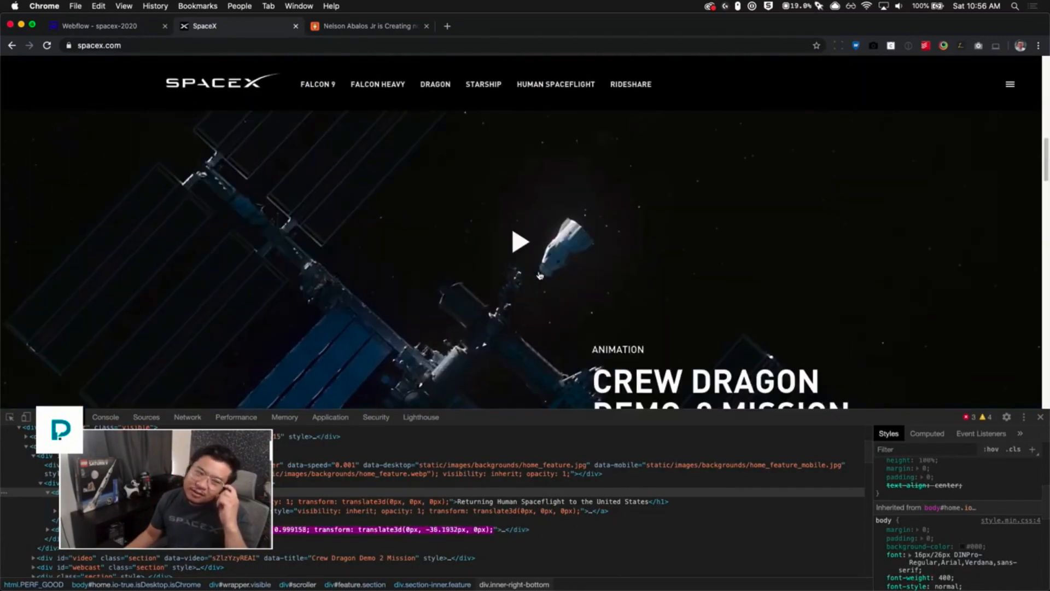
pyautogui.scroll(-2, 540, 275)
pyautogui.scroll(-3, 540, 275)
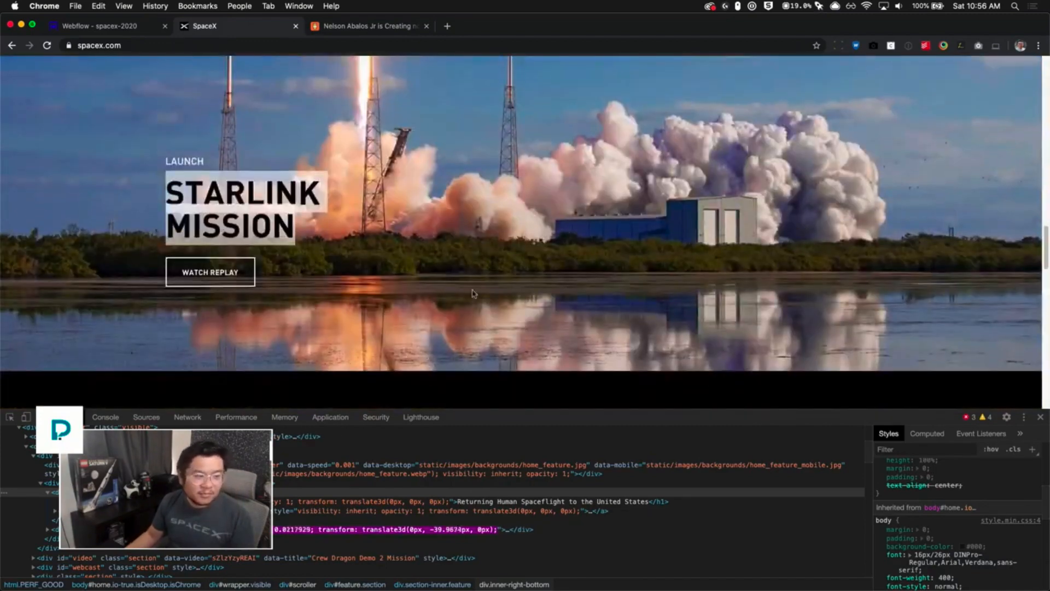
# - Change the Starlink Mission section's button text to WATCH REPLAY
pyautogui.click(117, 28)
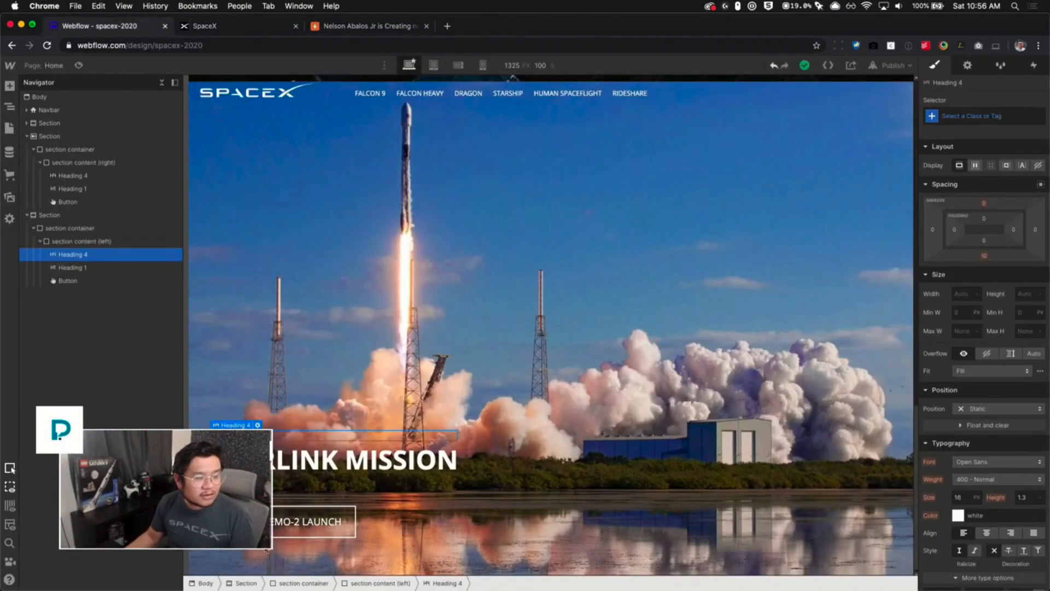
pyautogui.click(302, 531)
pyautogui.doubleClick(302, 527)
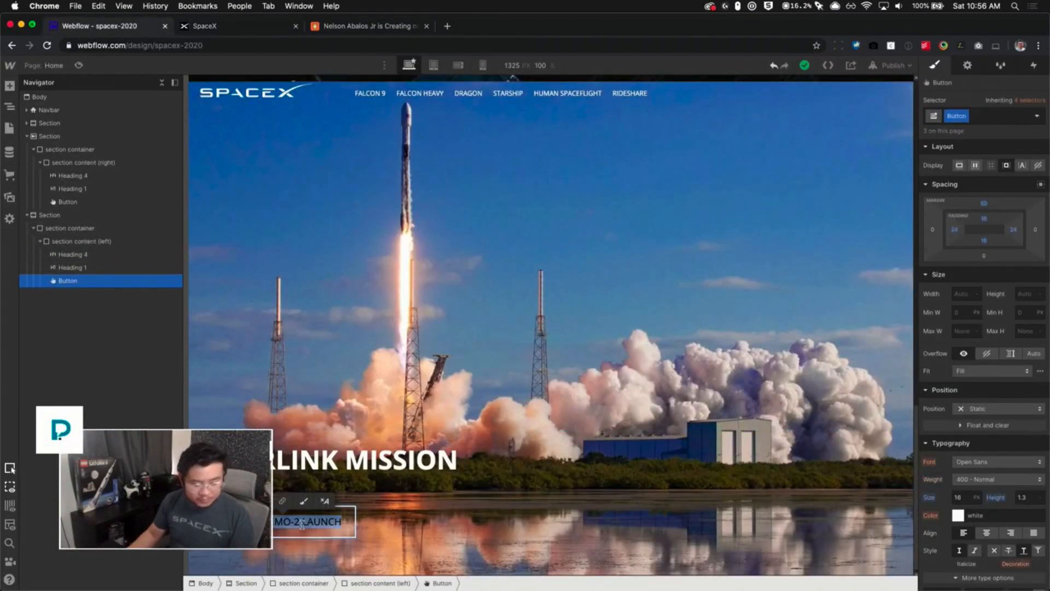
pyautogui.write('WATCH REPL')
pyautogui.write('AY')
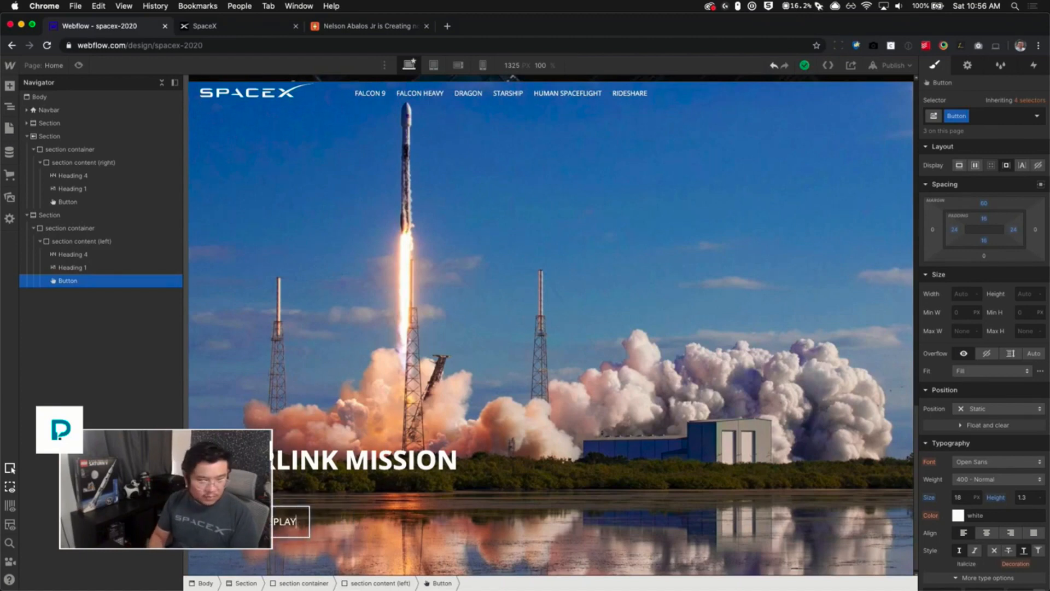
pyautogui.press('Escape')
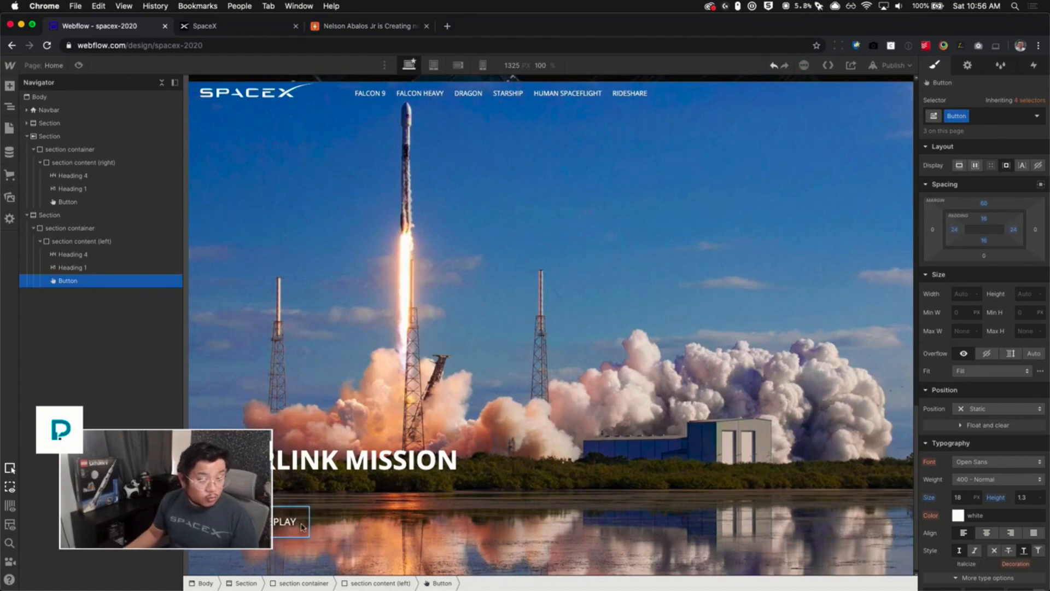
# - Check the section that follows Starlink Mission on the live spacex.com page
pyautogui.hotkey('ctrl', 'Tab')
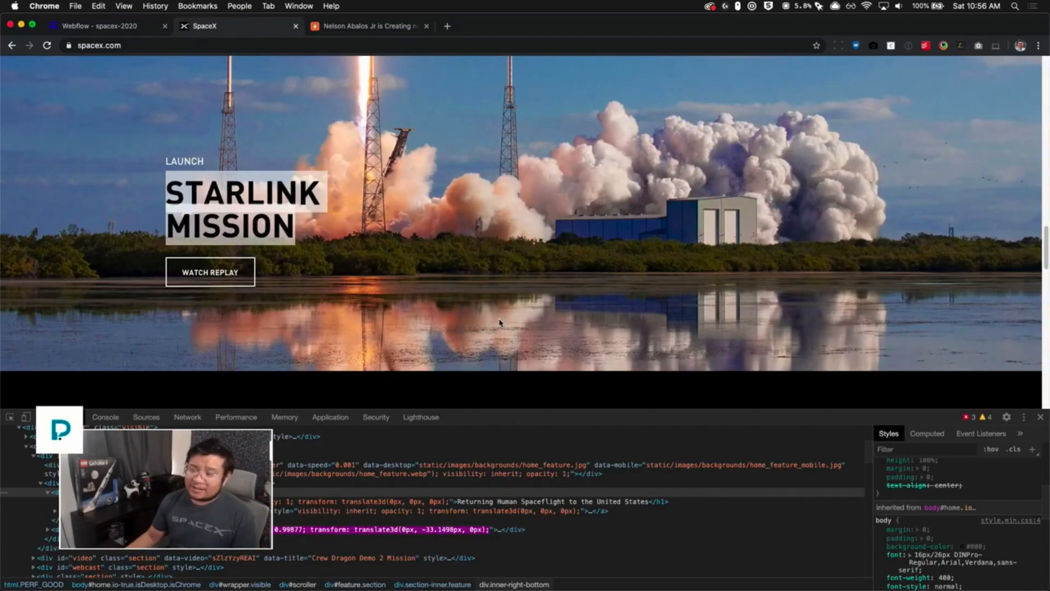
pyautogui.scroll(-5, 500, 323)
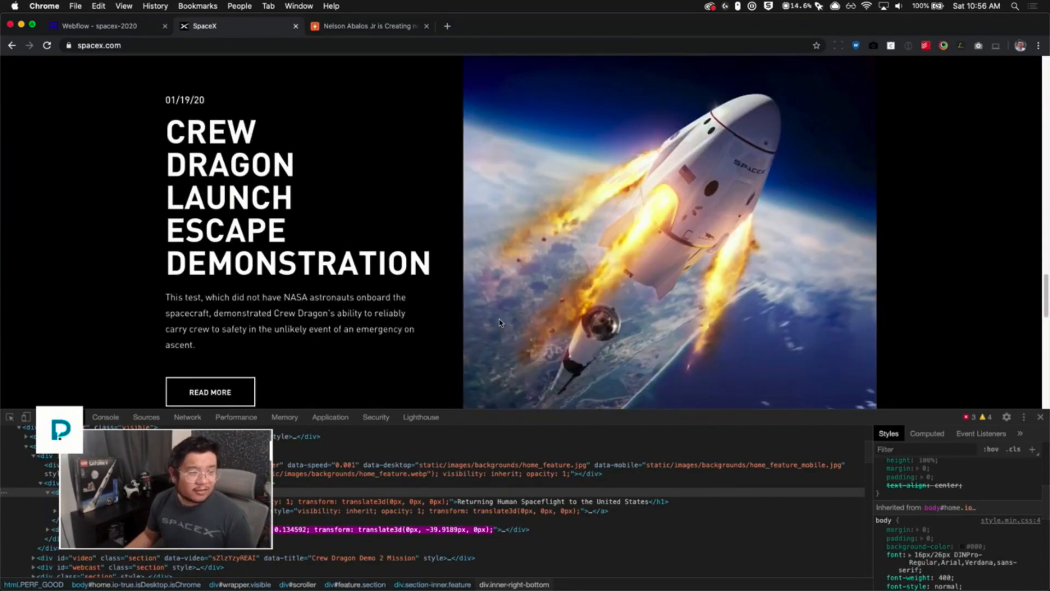
pyautogui.scroll(3, 499, 323)
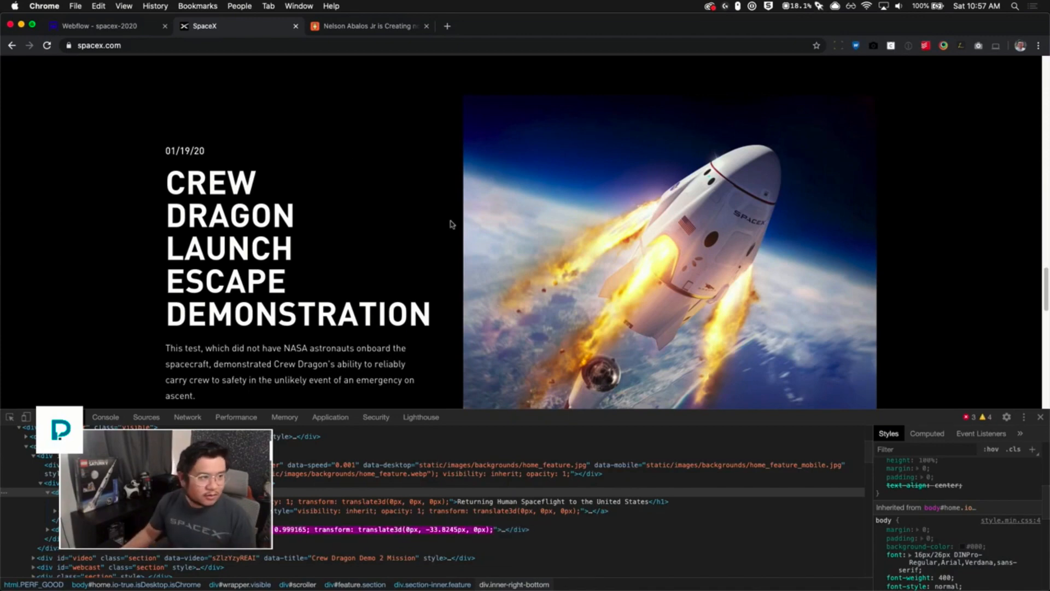
pyautogui.hotkey('ctrl', 'shift', 'Tab')
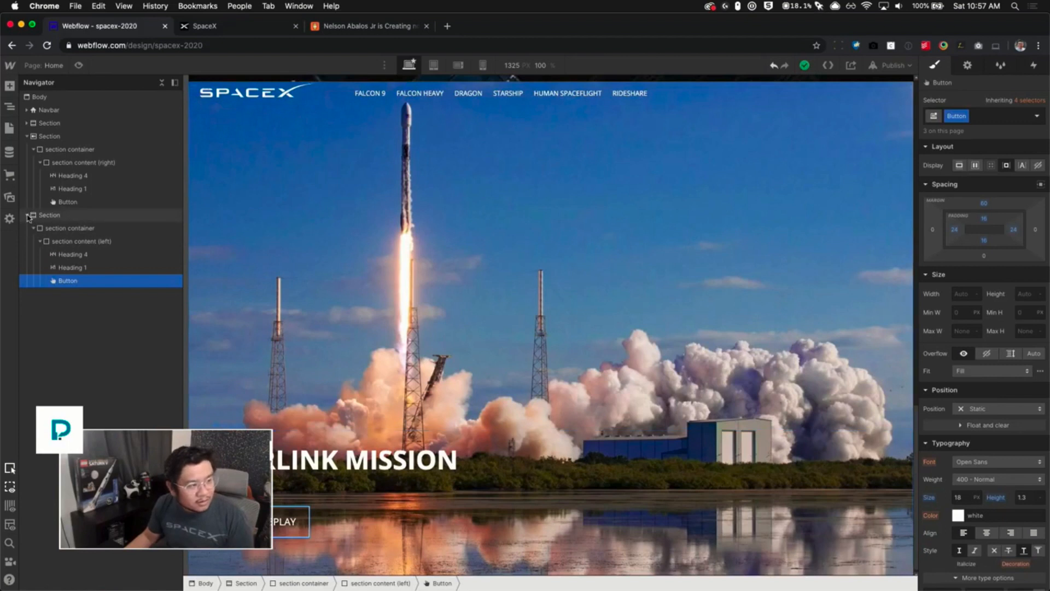
# - Collapse the navigator tree, select the Body and add a new Section element at the end of the page
pyautogui.click(27, 215)
pyautogui.click(27, 136)
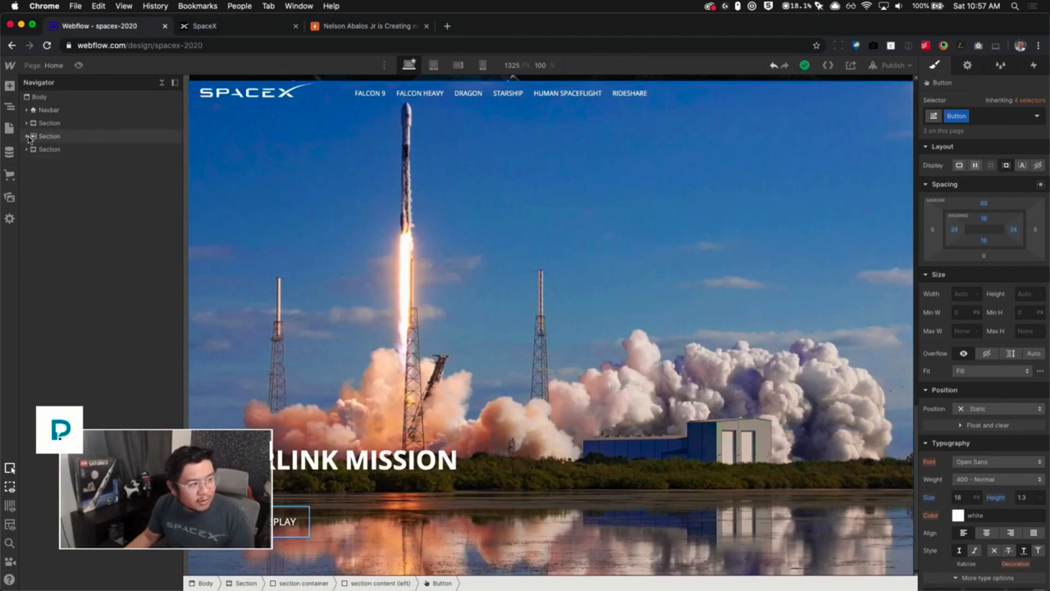
pyautogui.click(73, 98)
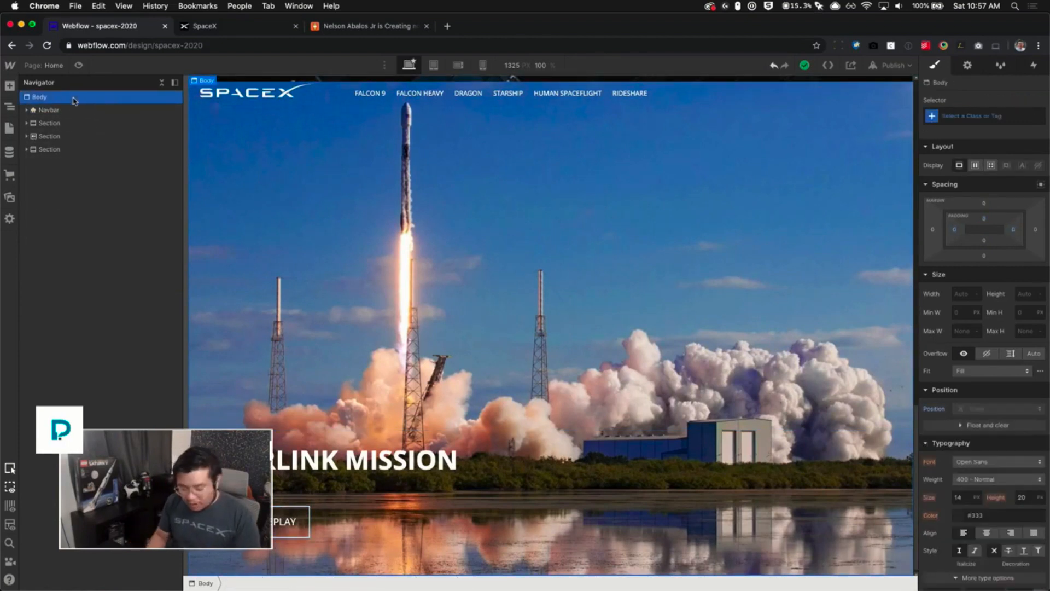
pyautogui.press('super+e')
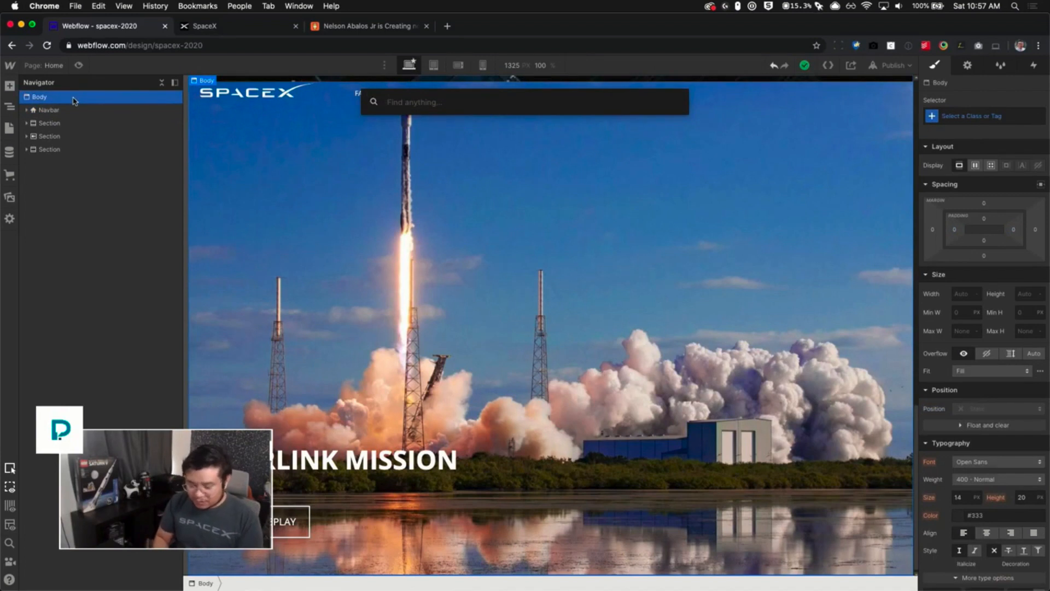
pyautogui.write('sec')
pyautogui.press('Return')
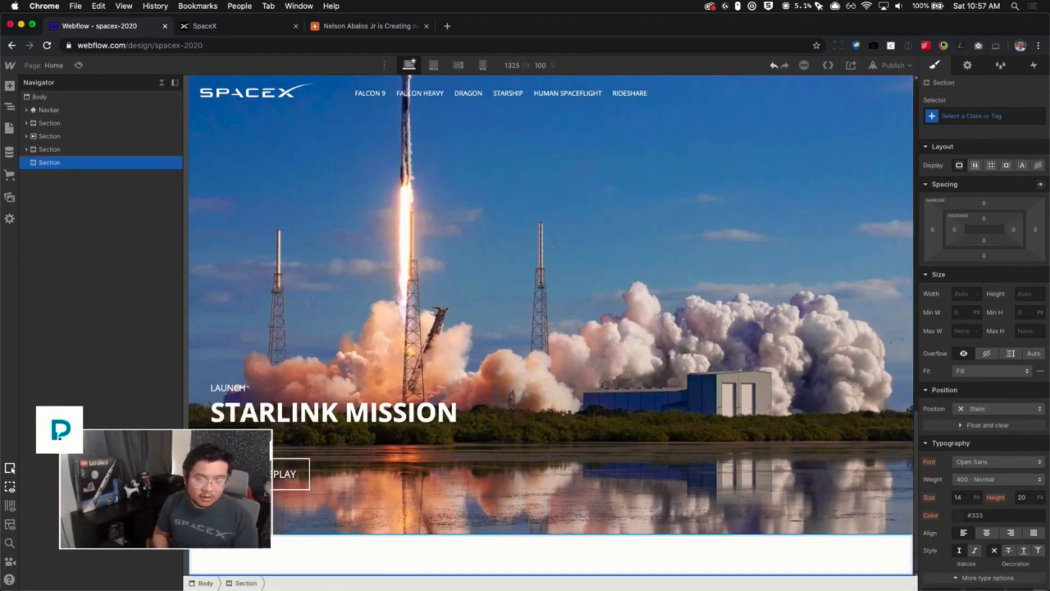
# - Apply the existing Section class to the new section
pyautogui.press('super+Return')
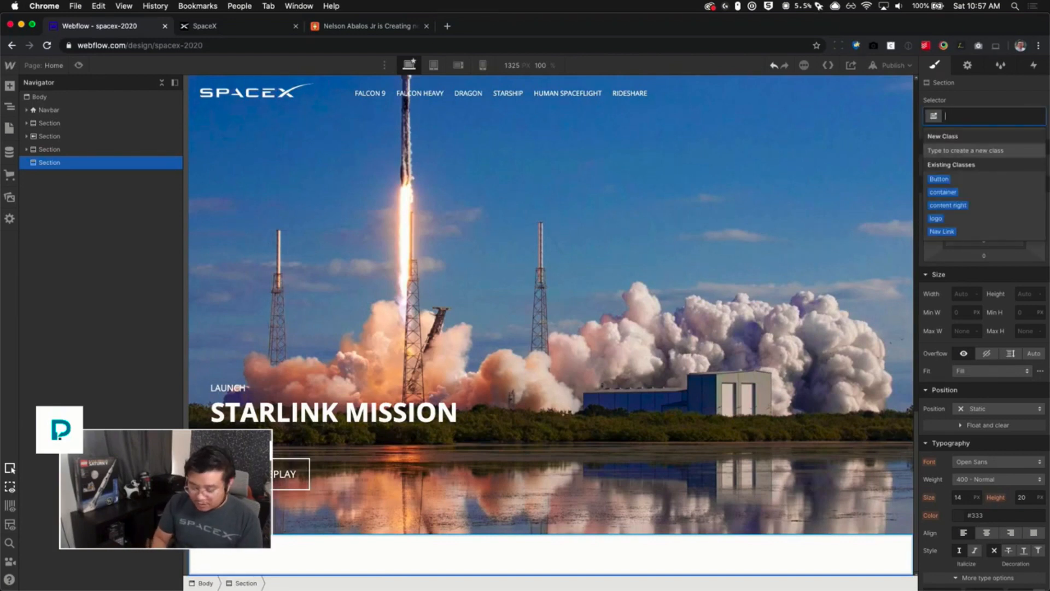
pyautogui.write('Section')
pyautogui.press('Return')
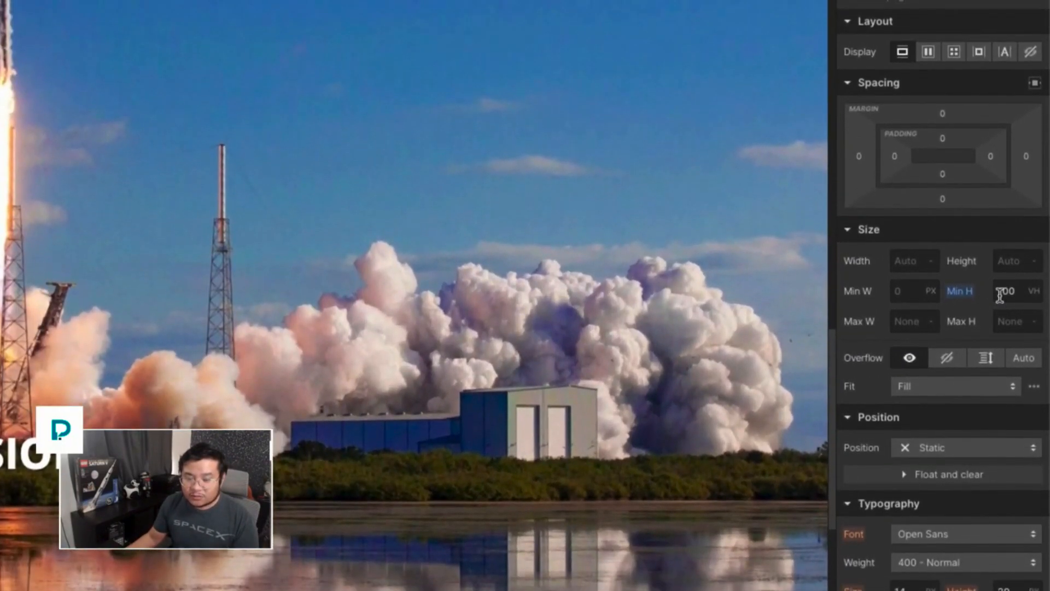
# - Inspect the new empty section and its available combo class options
pyautogui.scroll(-5, 76, 496)
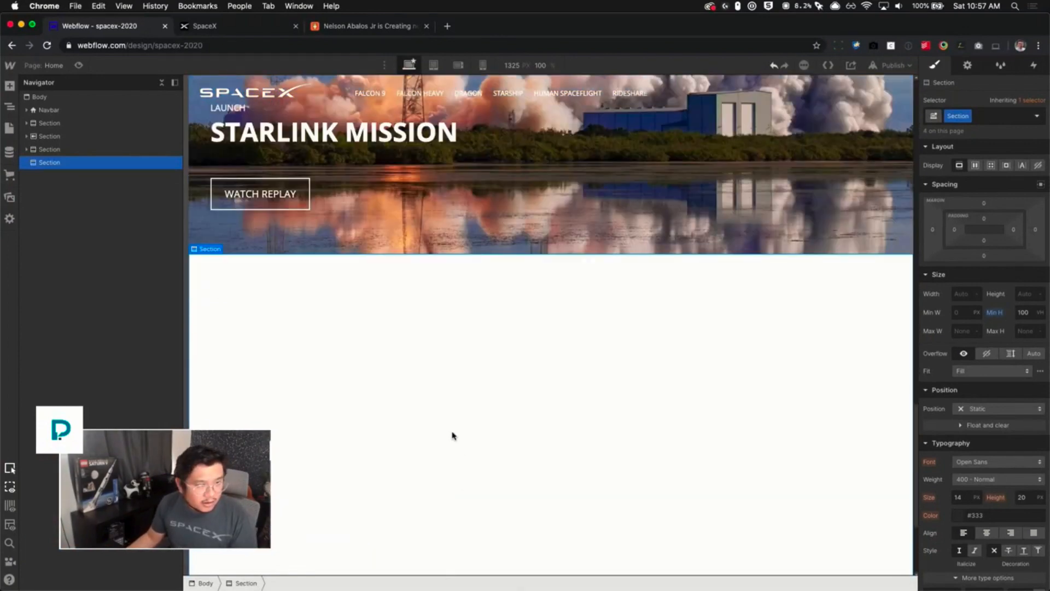
pyautogui.scroll(-3, 452, 435)
pyautogui.scroll(2, 454, 441)
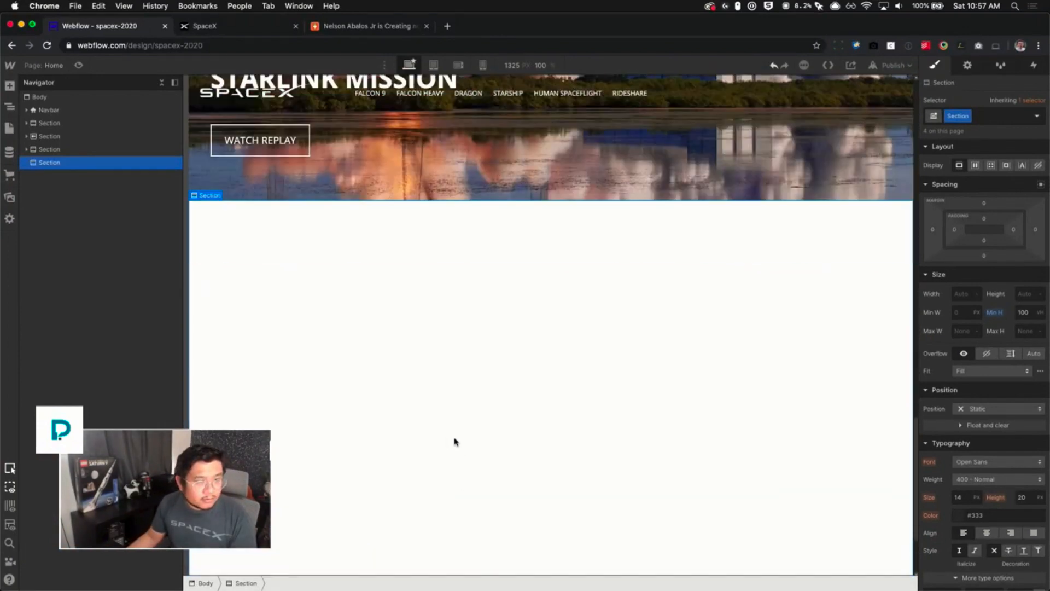
pyautogui.scroll(-2, 454, 442)
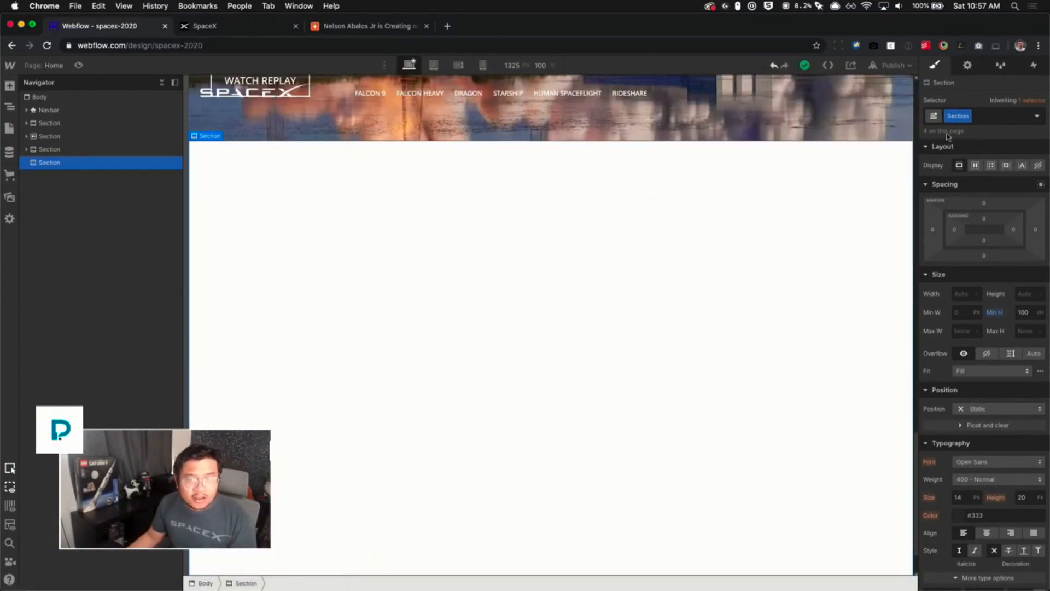
pyautogui.click(997, 118)
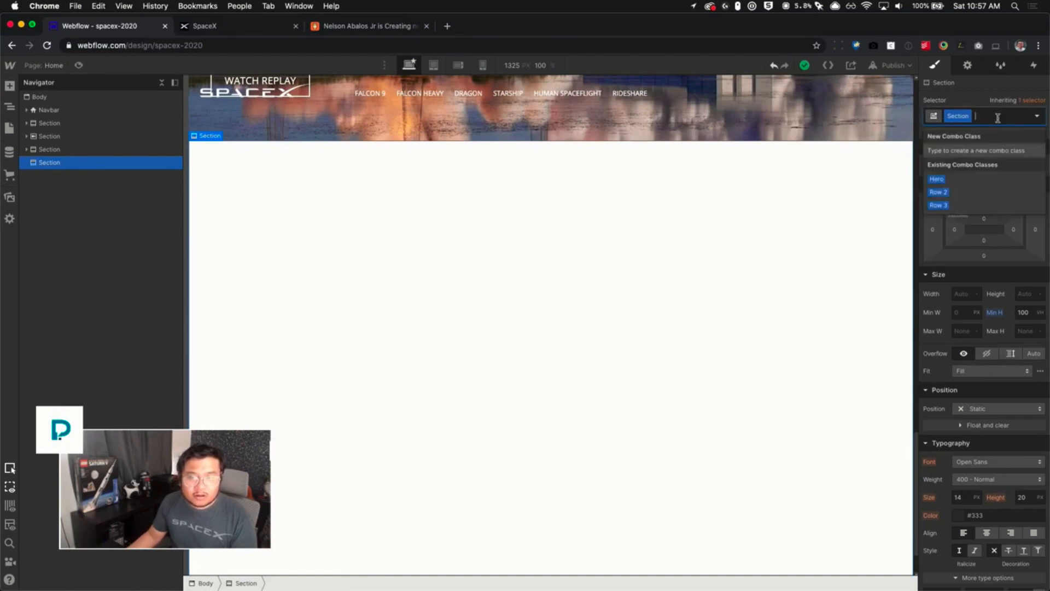
pyautogui.click(982, 100)
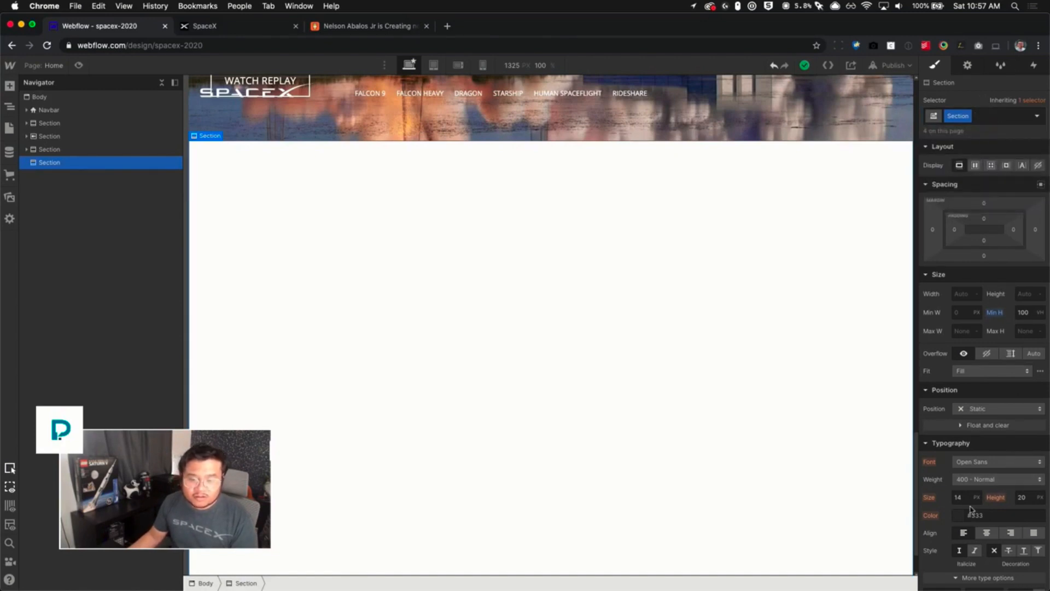
# - Inspect the body styles of the live spacex.com page in the developer tools
pyautogui.click(216, 26)
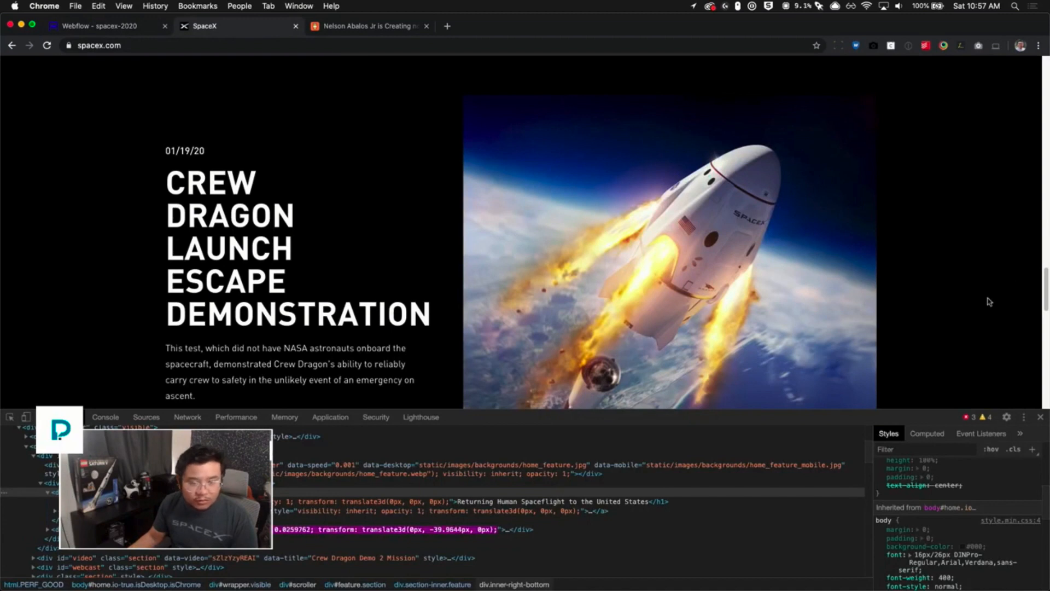
pyautogui.click(1036, 46)
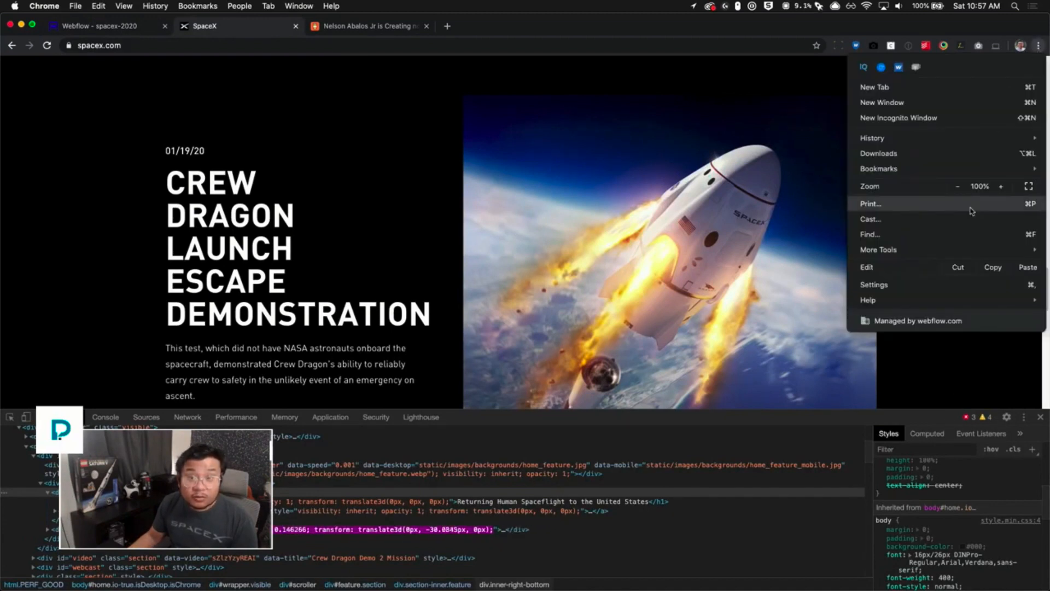
pyautogui.click(950, 356)
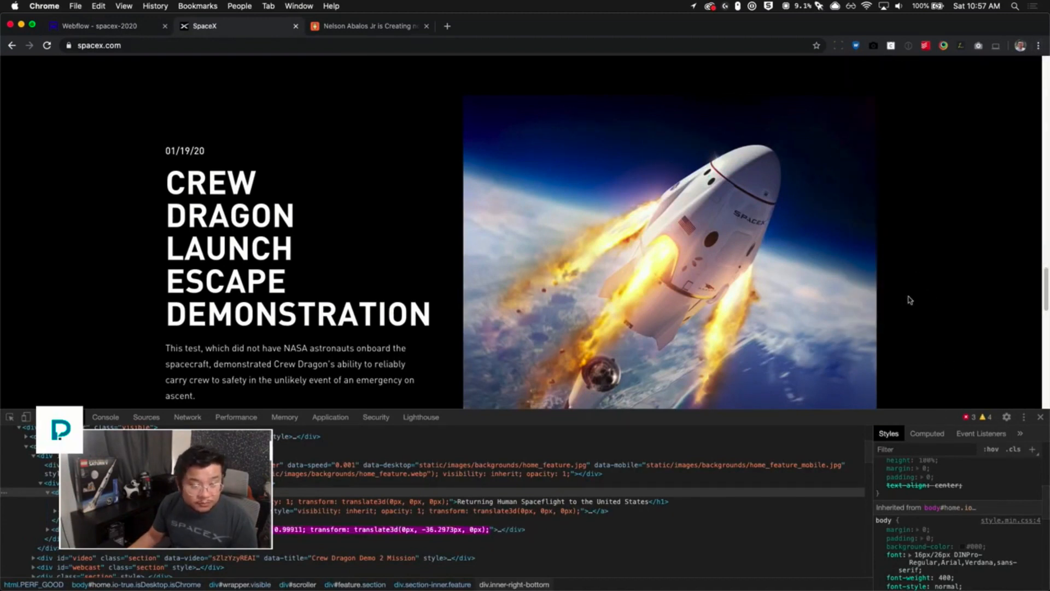
pyautogui.scroll(2, 432, 447)
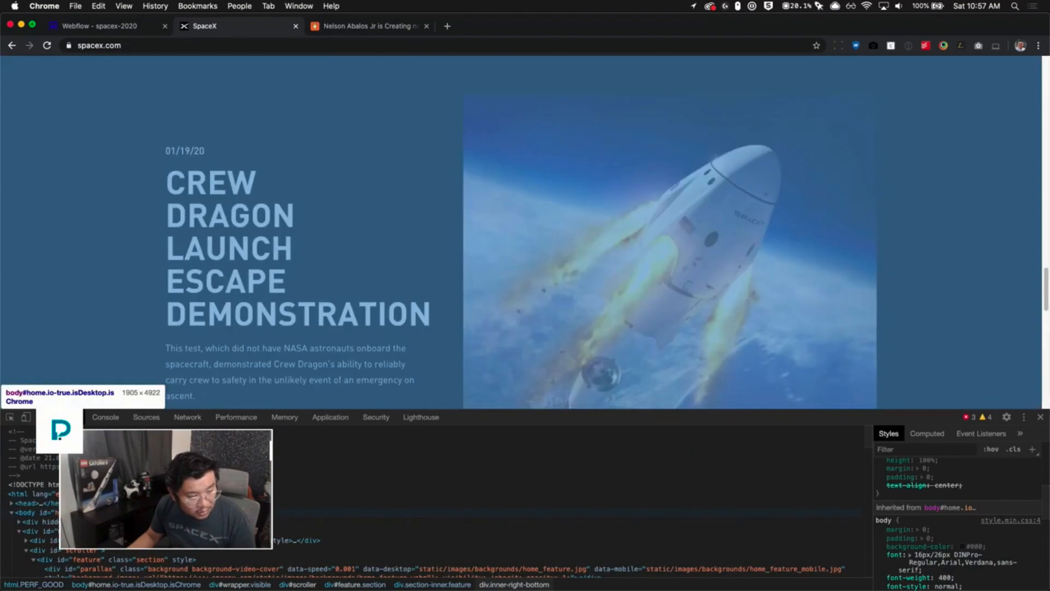
pyautogui.click(164, 512)
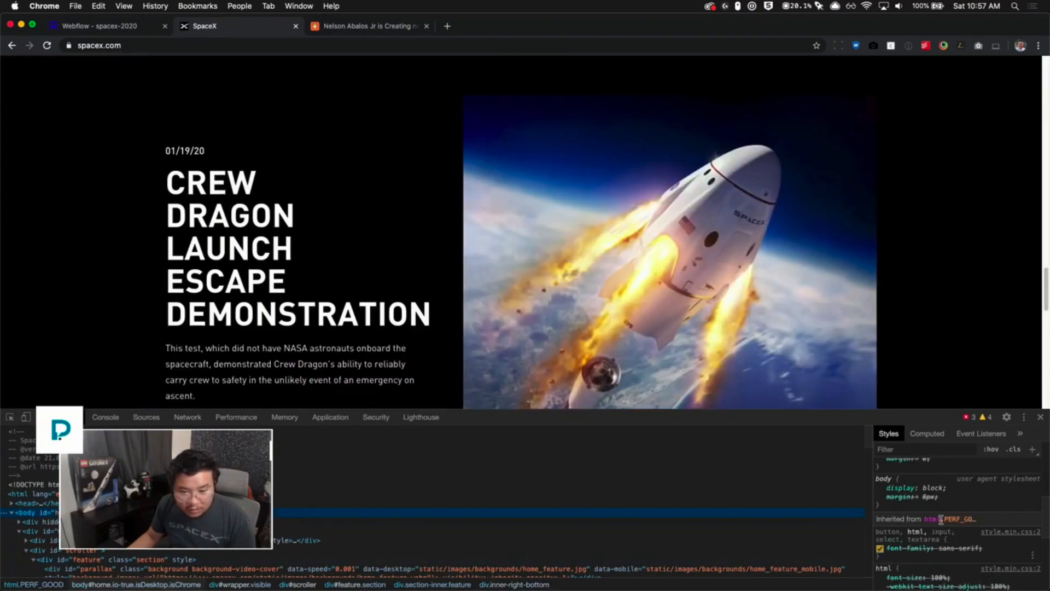
pyautogui.scroll(10, 993, 535)
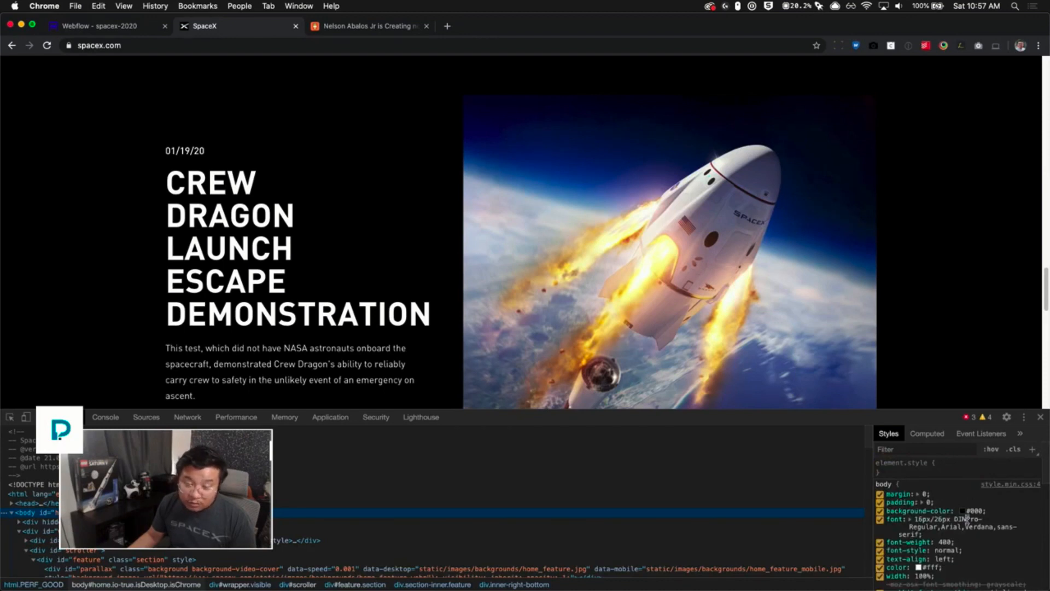
# - Switch the selector to the Body (All Pages) tag and set its background color to #000
pyautogui.click(124, 26)
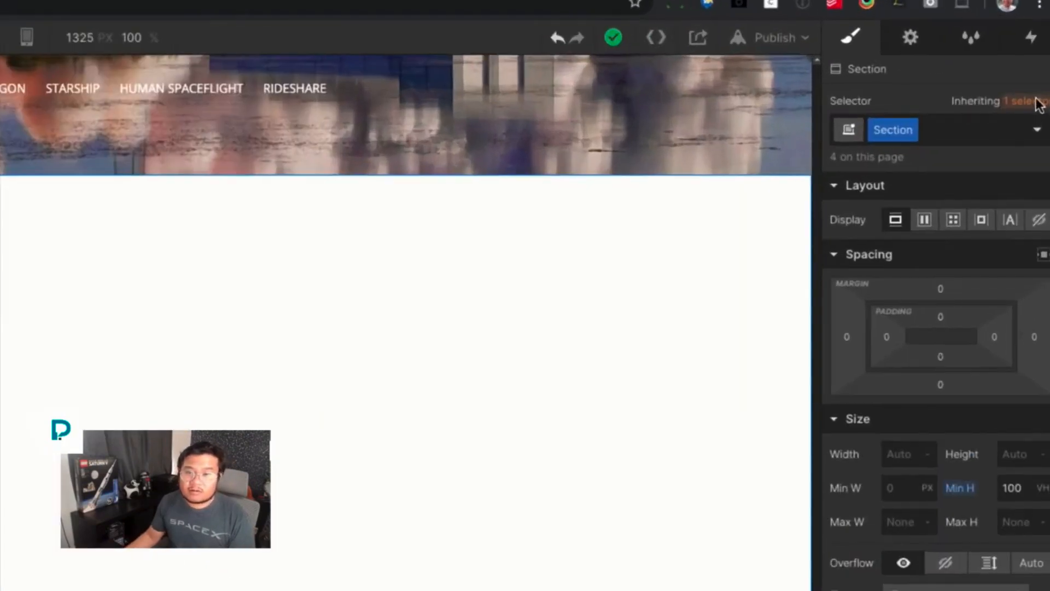
pyautogui.click(1038, 103)
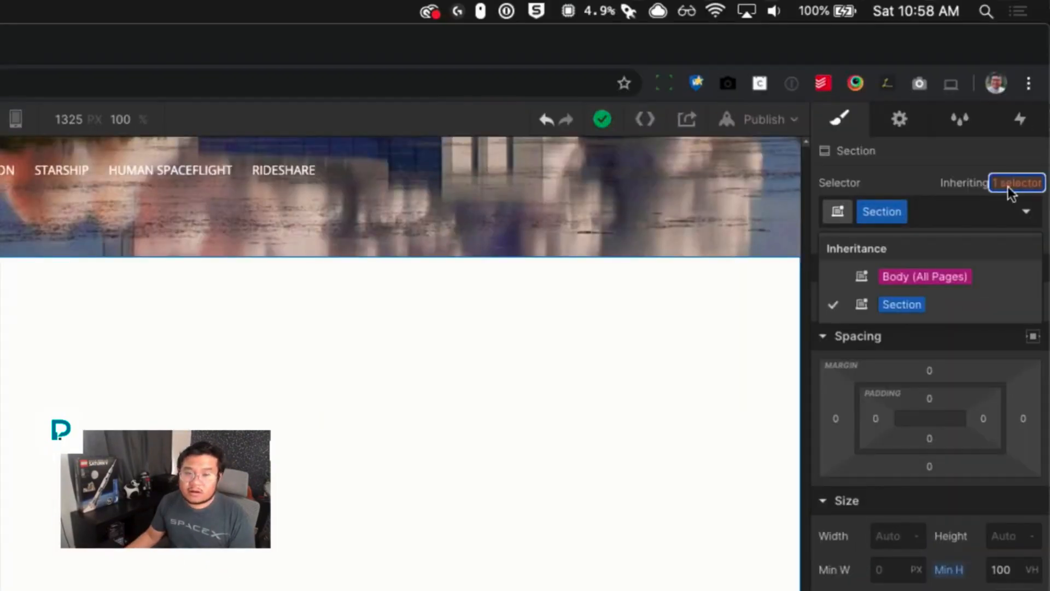
pyautogui.click(951, 275)
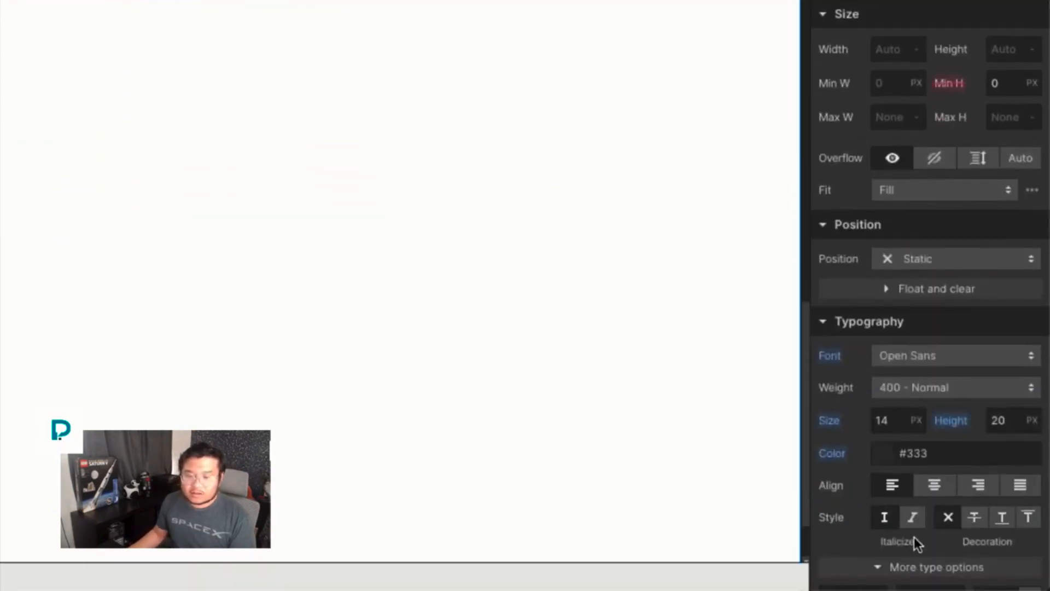
pyautogui.scroll(-8, 928, 481)
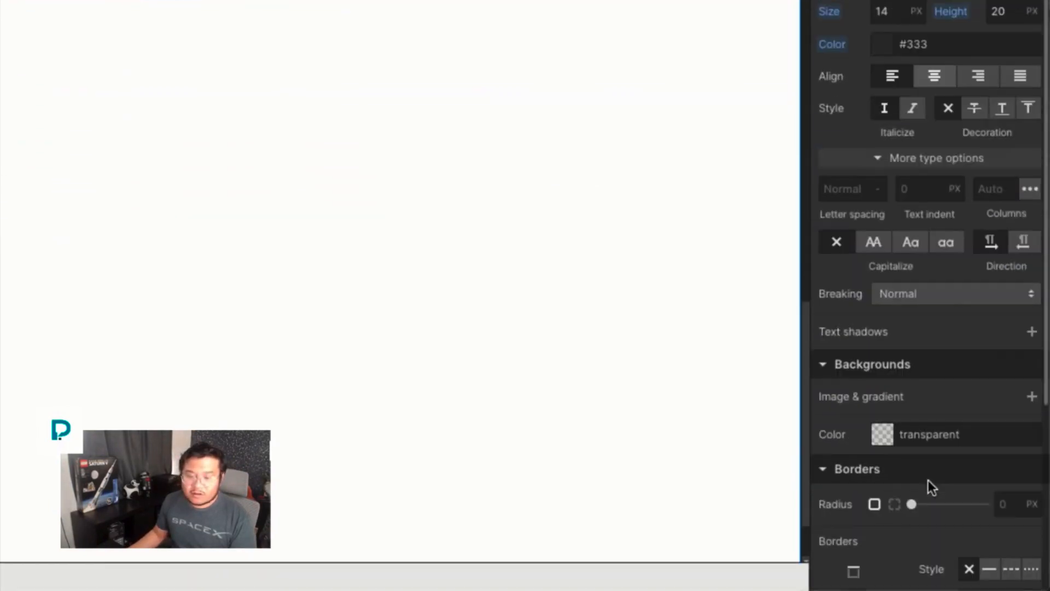
pyautogui.click(950, 380)
pyautogui.doubleClick(949, 379)
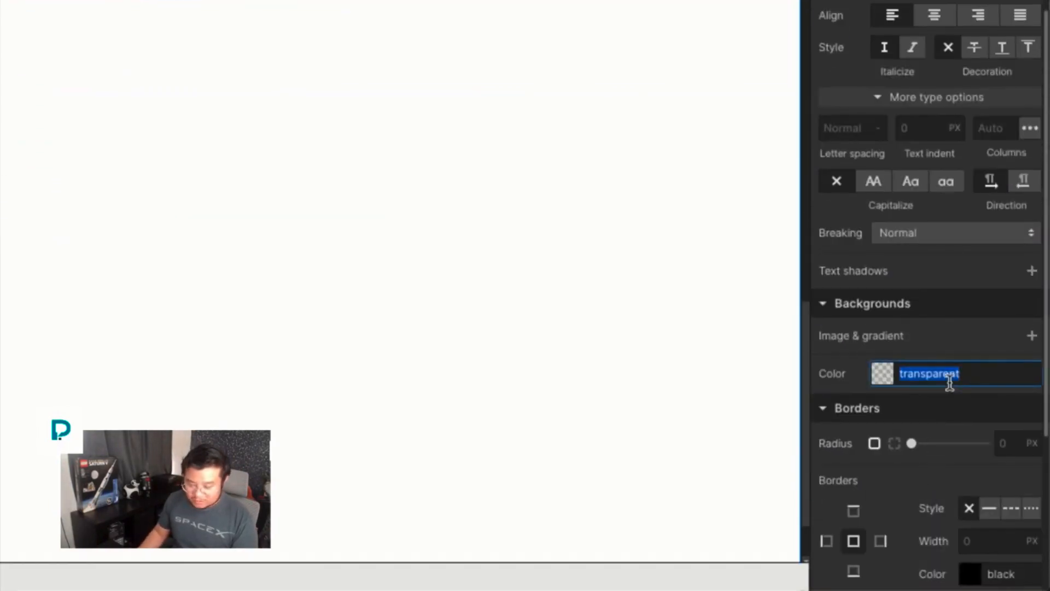
pyautogui.write('#000')
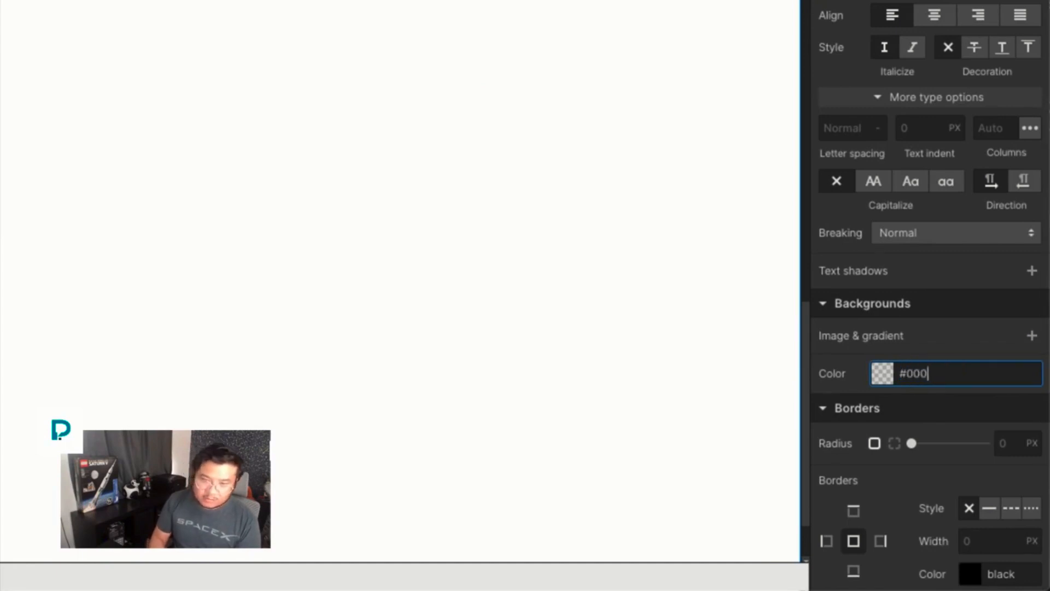
pyautogui.press('Return')
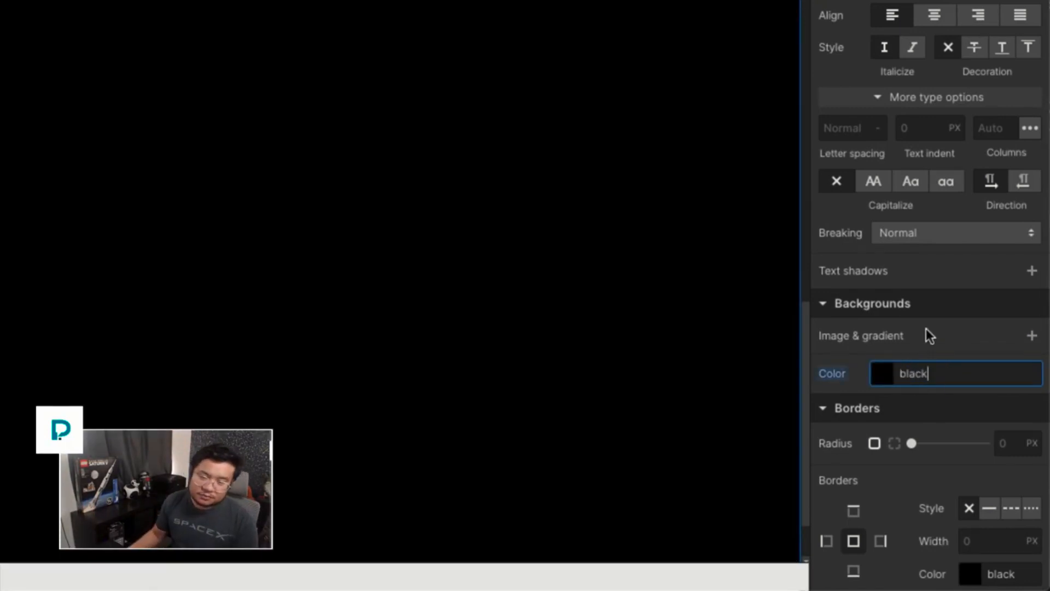
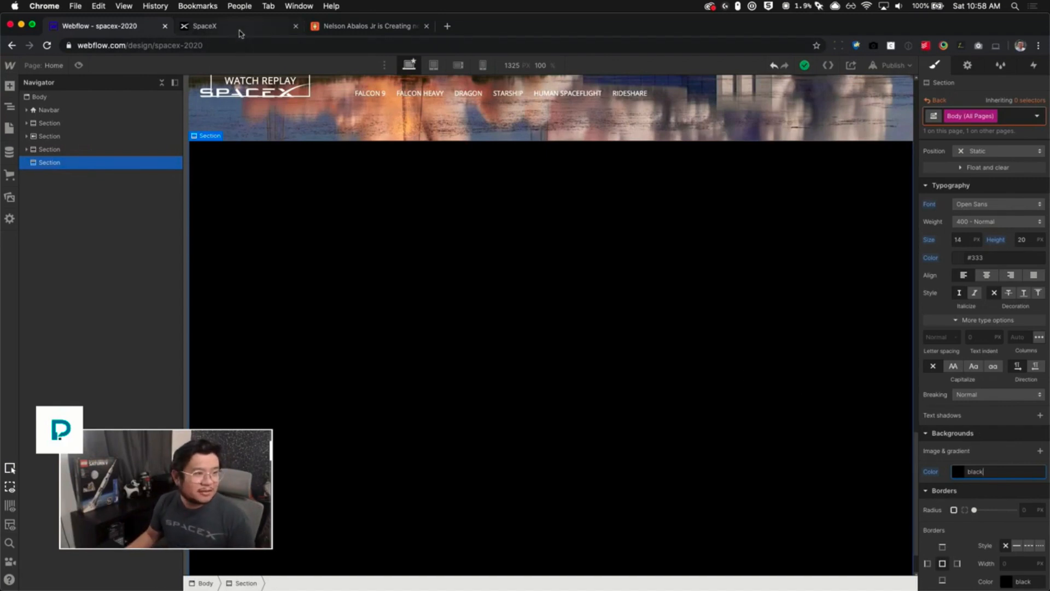
# - Examine the Crew Dragon feature section on the live spacex.com page
pyautogui.click(240, 31)
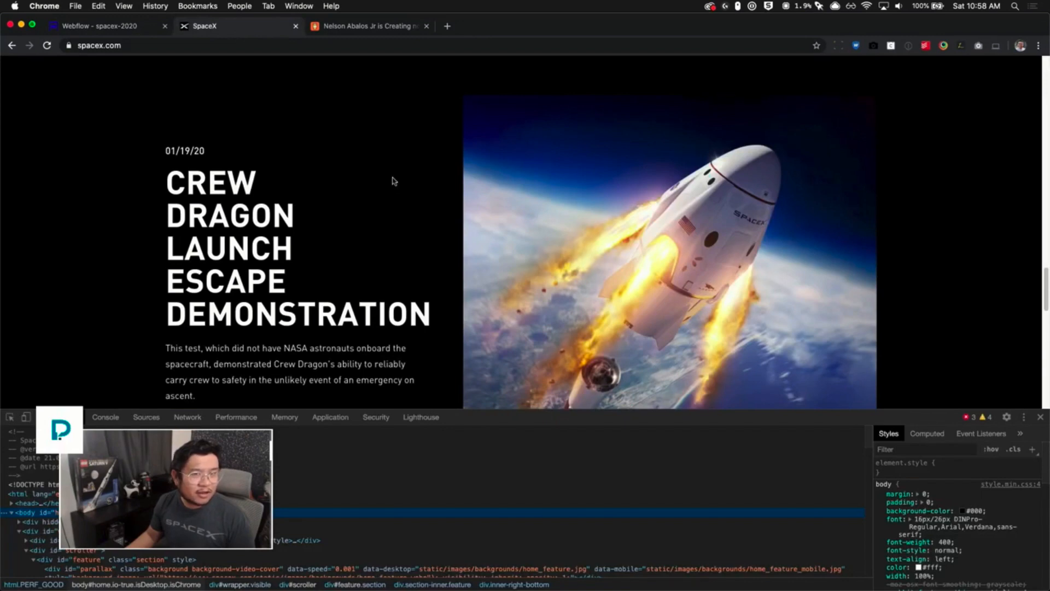
pyautogui.scroll(5, 393, 183)
pyautogui.scroll(-5, 394, 183)
pyautogui.scroll(-4, 397, 188)
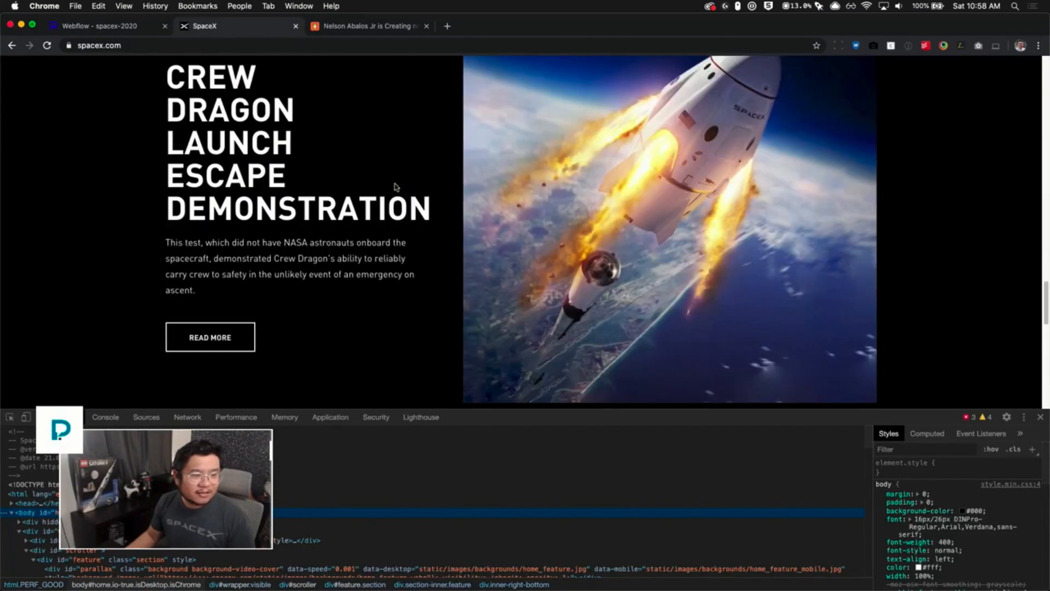
pyautogui.scroll(3, 729, 313)
pyautogui.scroll(2, 727, 312)
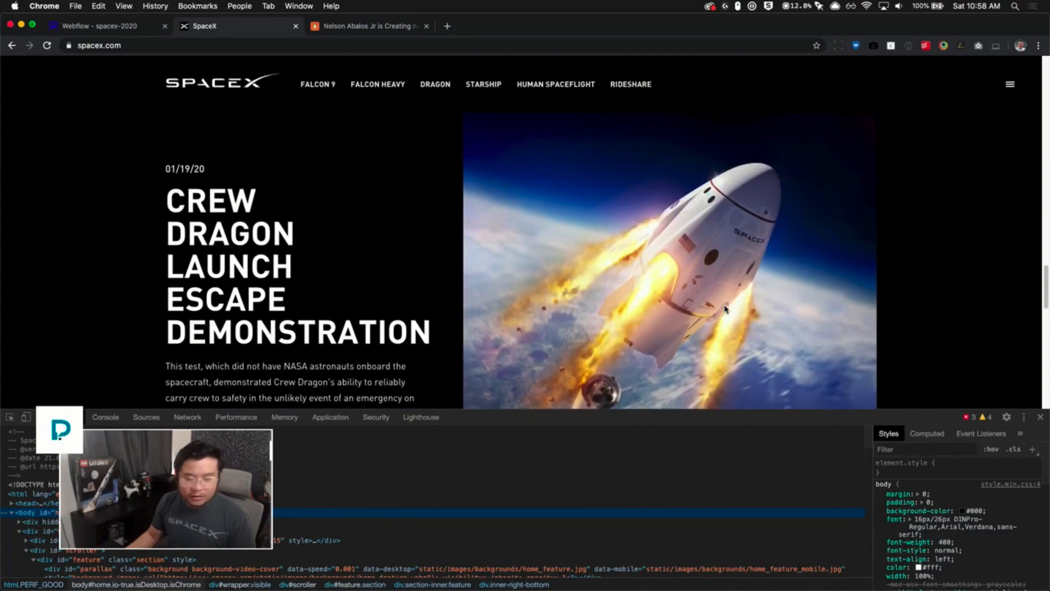
pyautogui.scroll(-5, 724, 309)
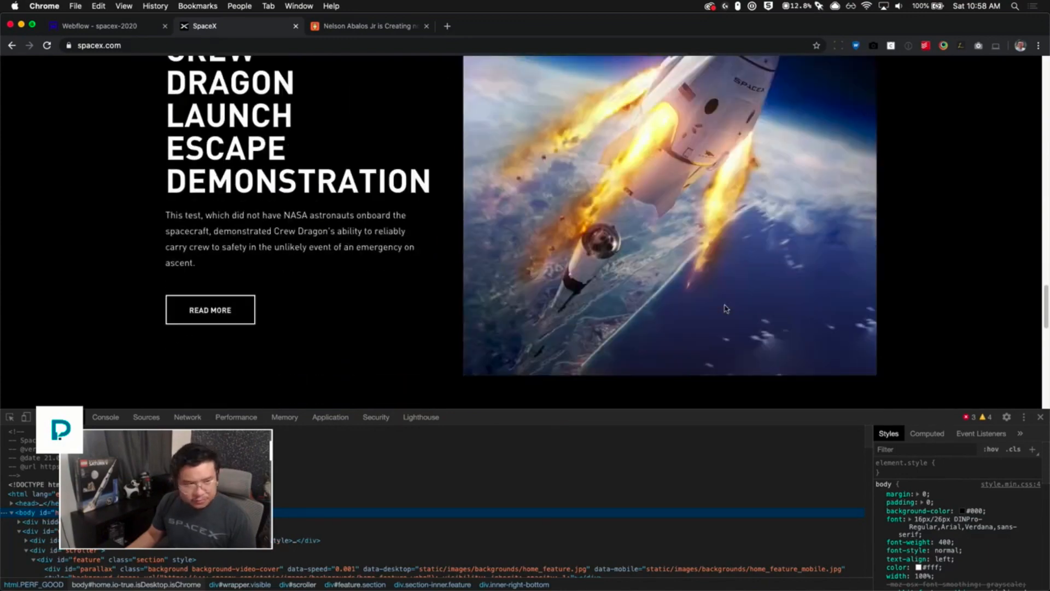
pyautogui.scroll(5, 656, 306)
pyautogui.scroll(-3, 580, 300)
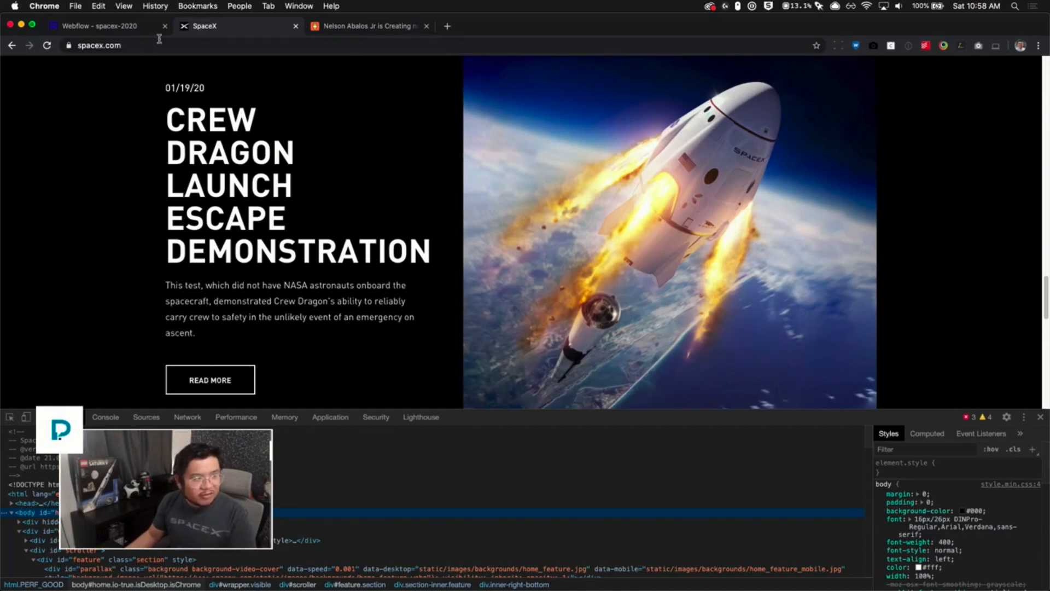
# - Back in the designer, add a Div Block inside the new section and give it the container class
pyautogui.click(126, 27)
pyautogui.click(559, 338)
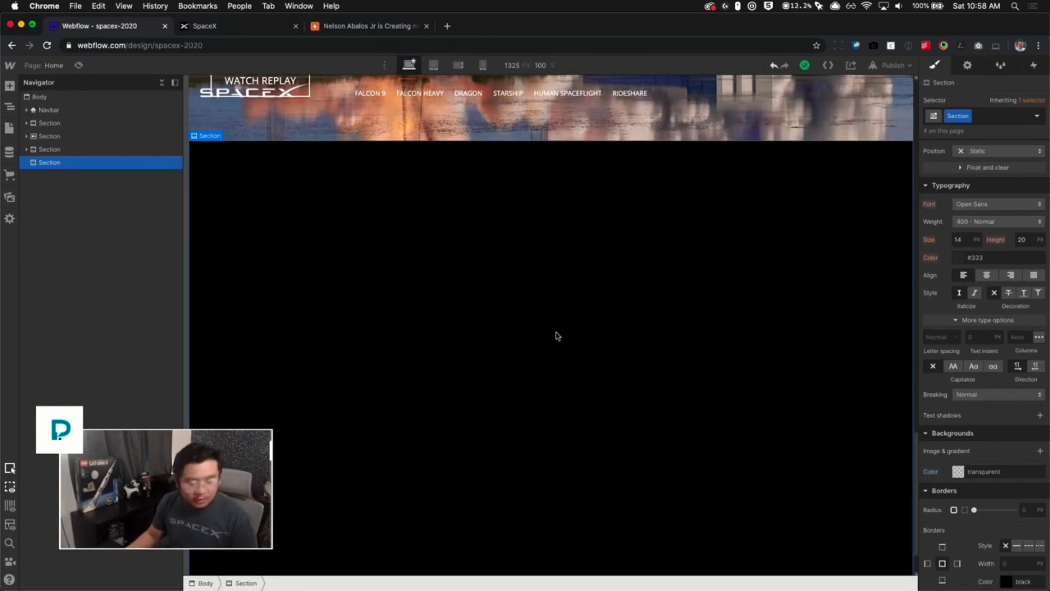
pyautogui.press('super+e')
pyautogui.write('div')
pyautogui.press('Return')
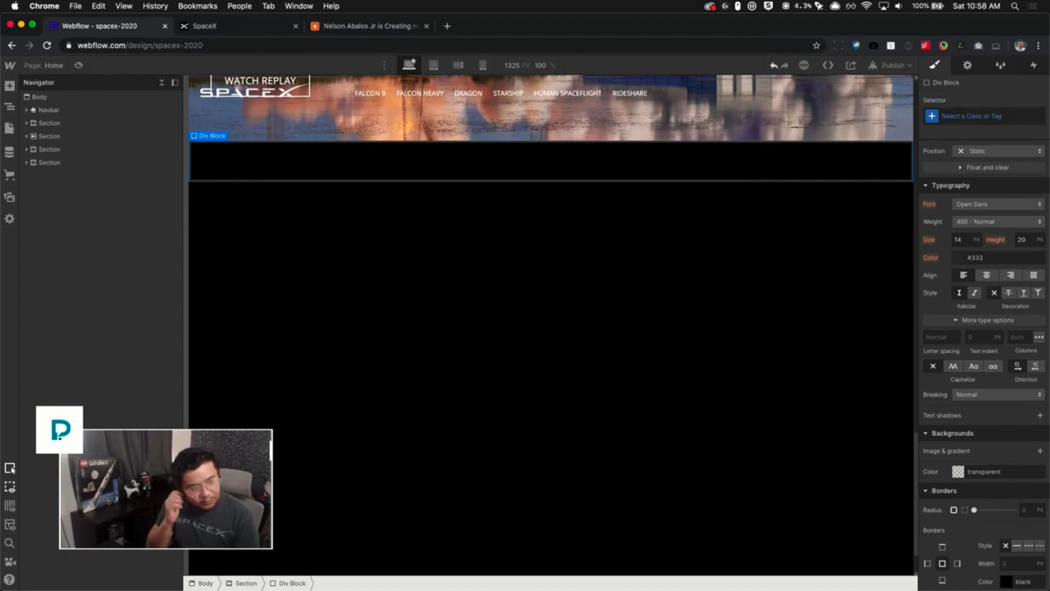
pyautogui.press('super+Return')
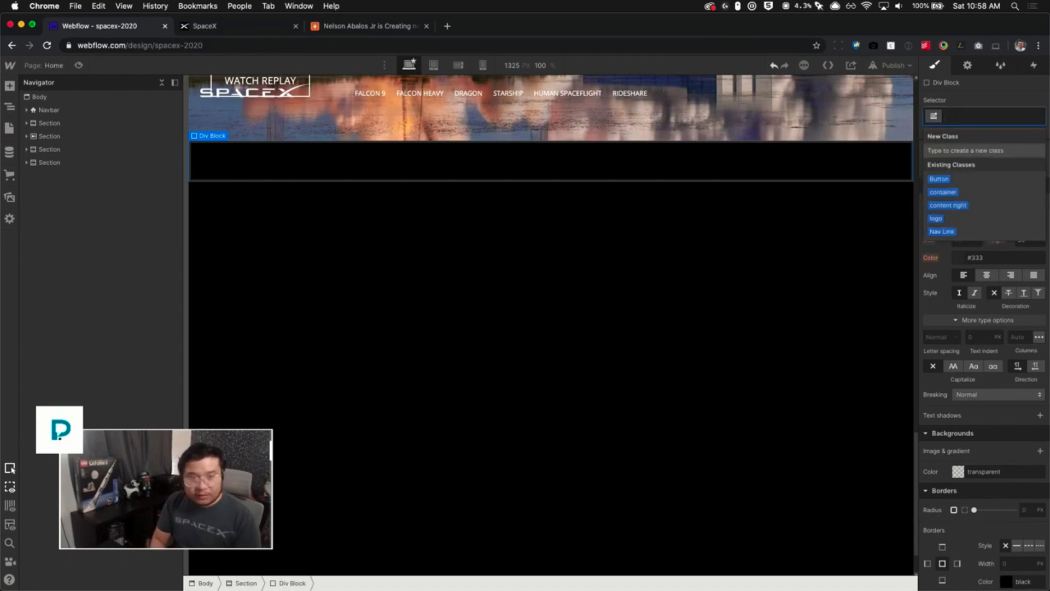
pyautogui.write('cont')
pyautogui.press('Return')
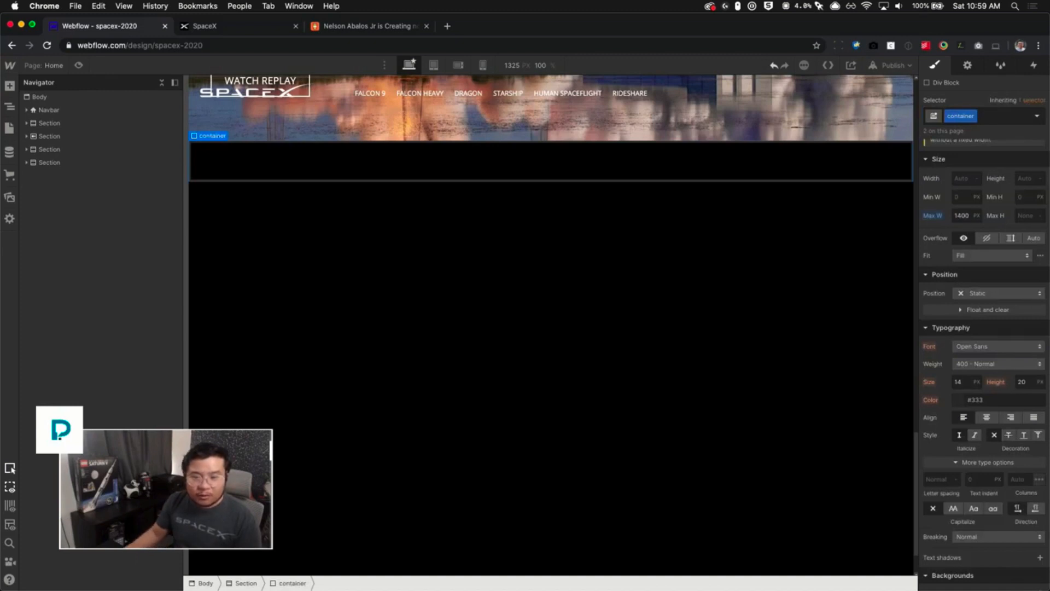
# - Set the container's left and right padding to 20 px
pyautogui.scroll(4, 971, 269)
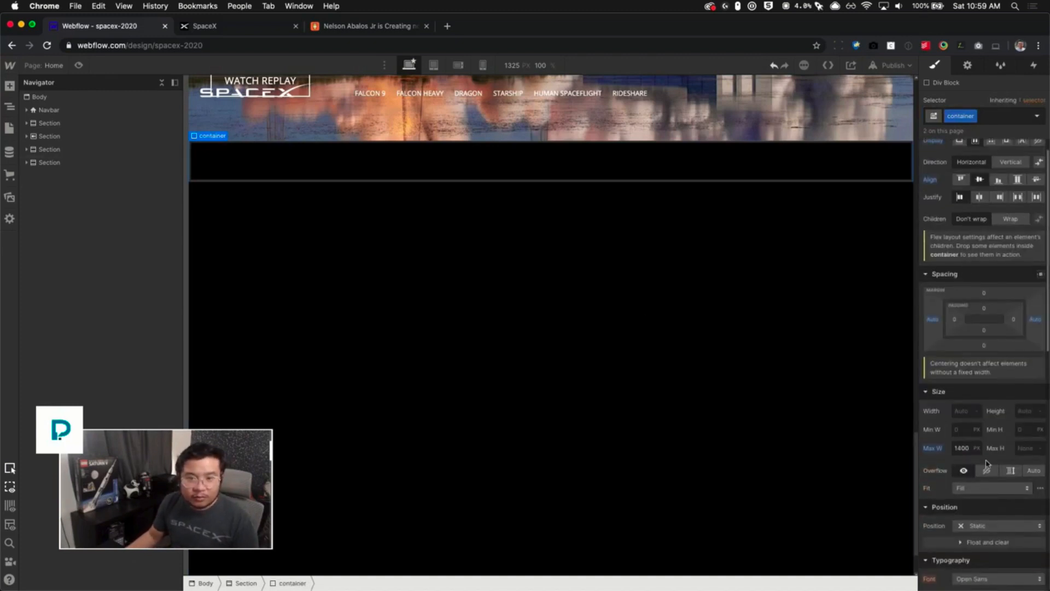
pyautogui.scroll(1, 1004, 393)
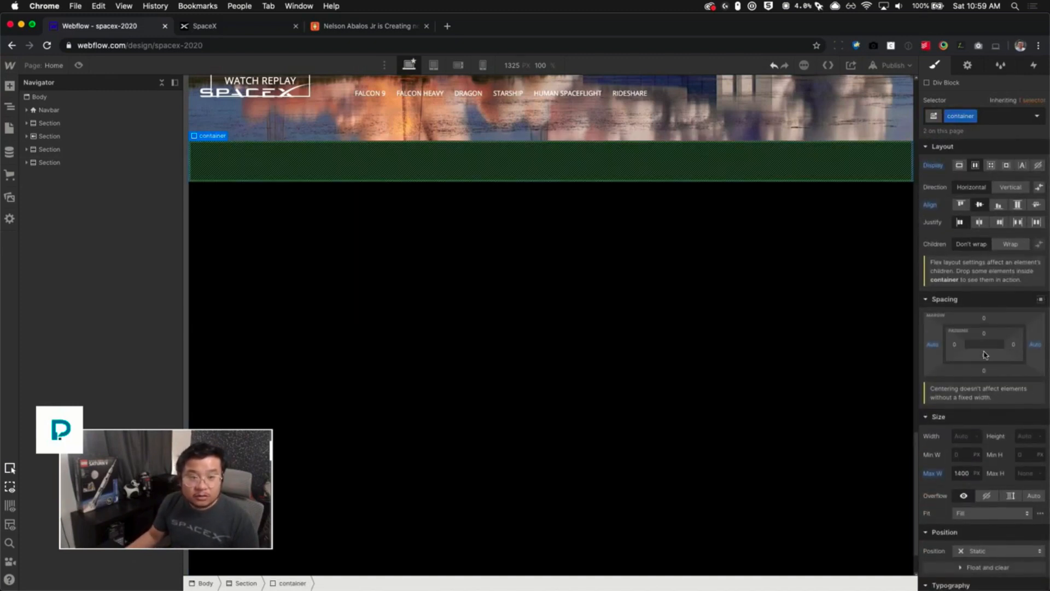
pyautogui.moveTo(957, 345); pyautogui.dragTo(967, 347)
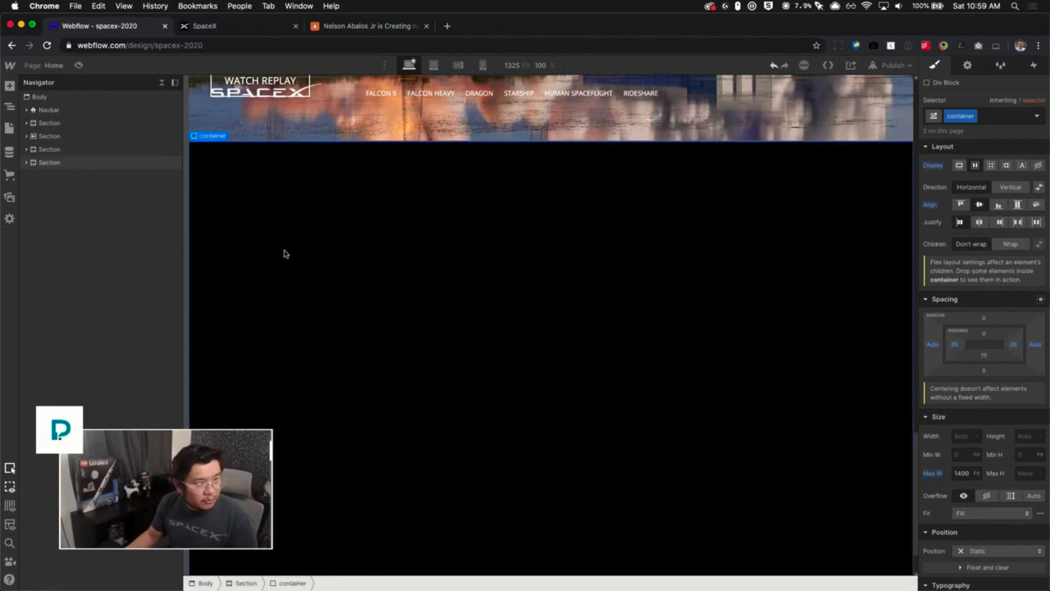
# - Select the new section and add a combo class named flex to it
pyautogui.click(429, 288)
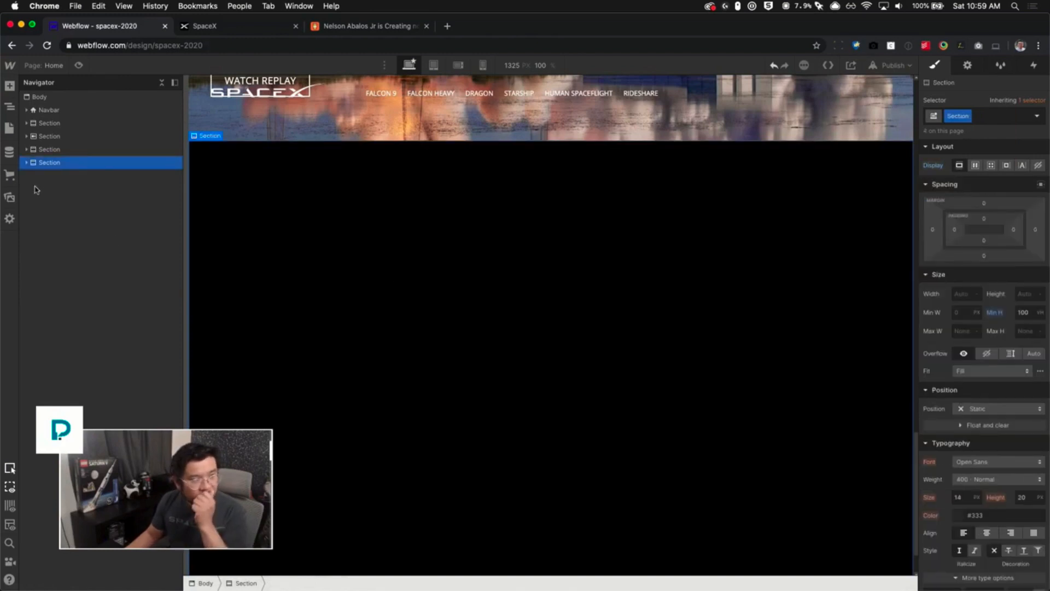
pyautogui.click(25, 163)
pyautogui.click(62, 175)
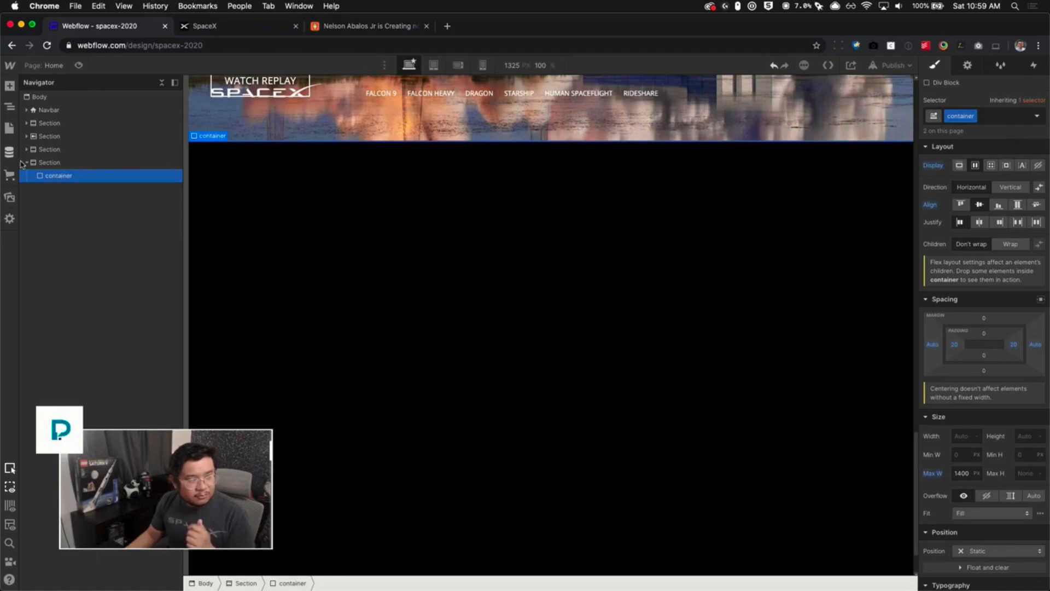
pyautogui.click(37, 163)
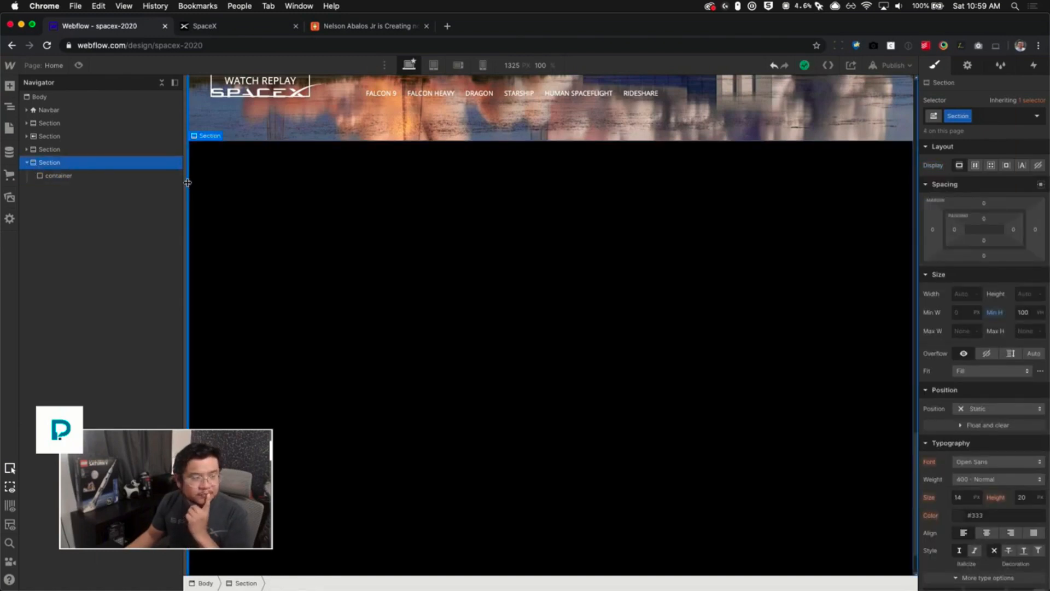
pyautogui.click(996, 119)
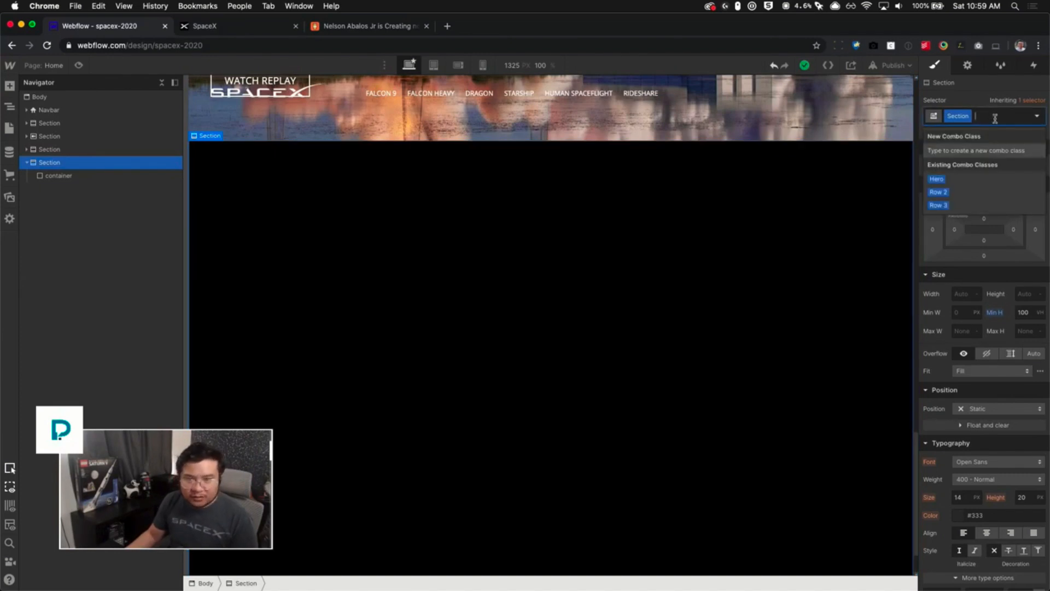
pyautogui.write('fl')
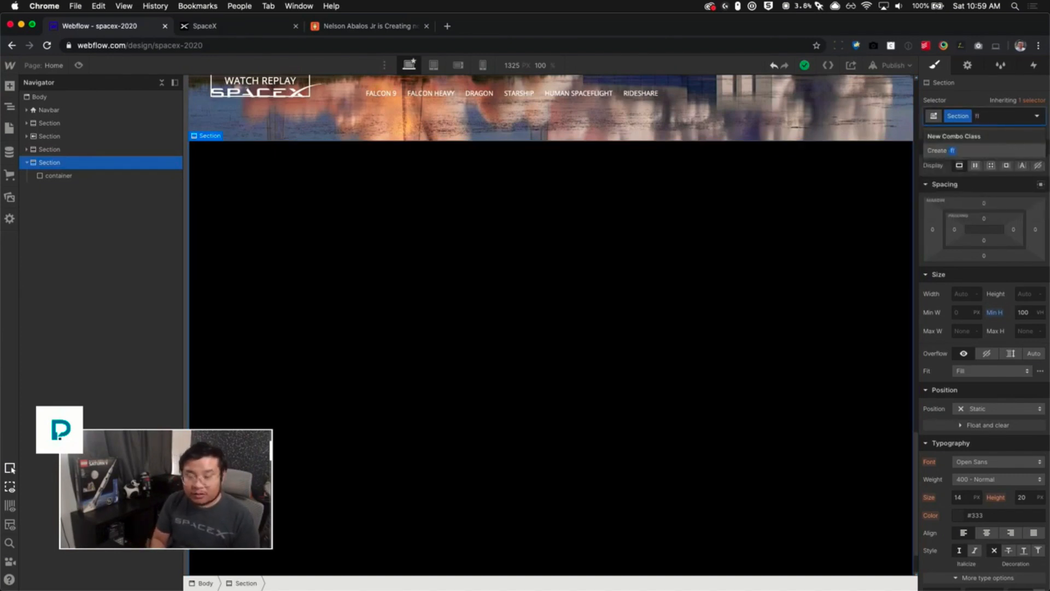
pyautogui.write('ex')
pyautogui.press('Return')
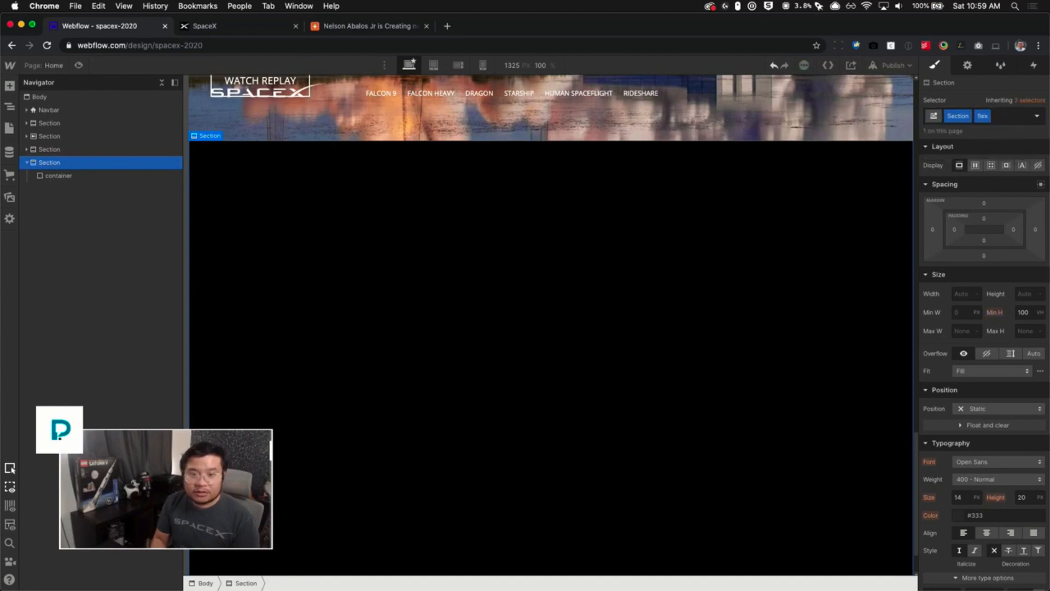
# - Set the flex section's display to flex with its children aligned center
pyautogui.click(977, 167)
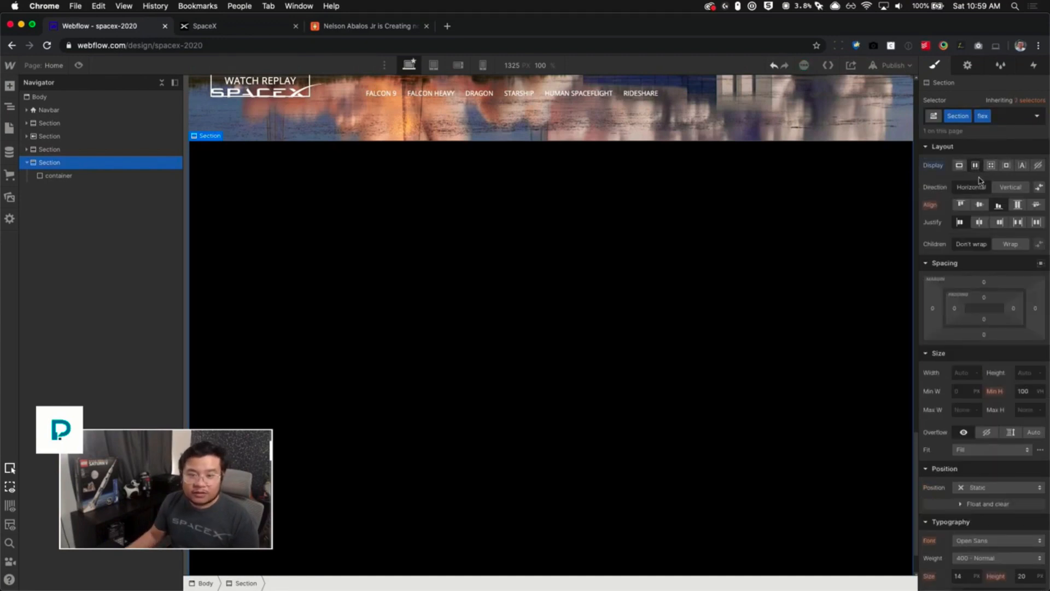
pyautogui.click(1018, 206)
pyautogui.click(979, 206)
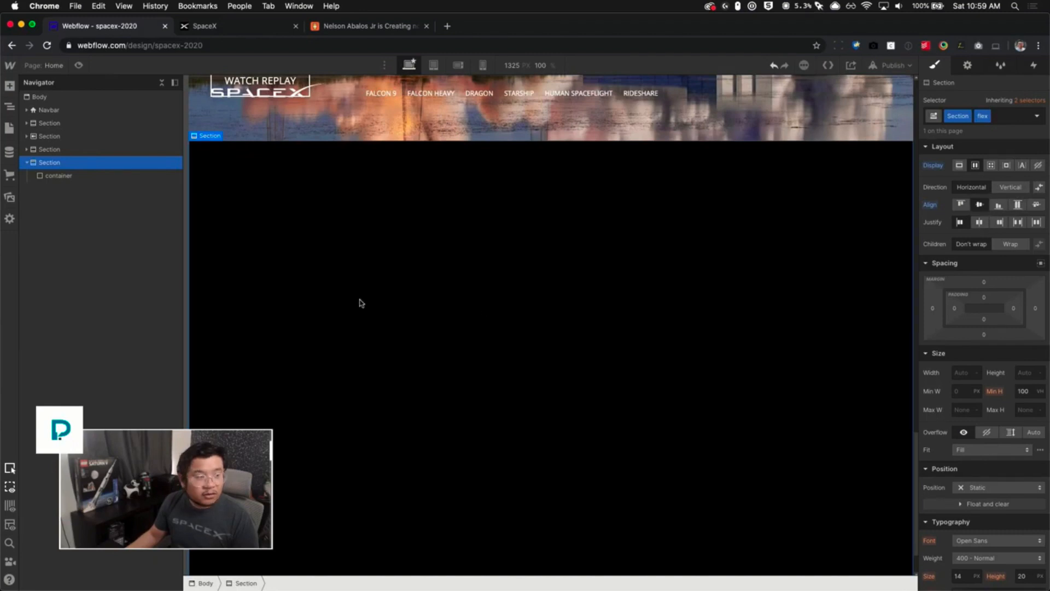
# - Set the canvas scale to 80%
pyautogui.click(538, 66)
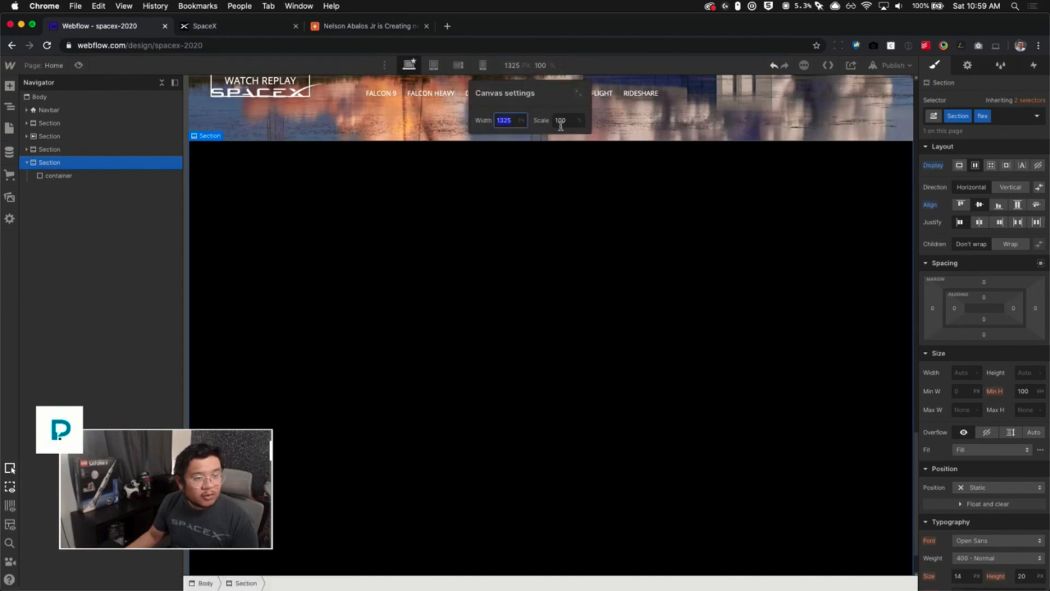
pyautogui.press('Tab')
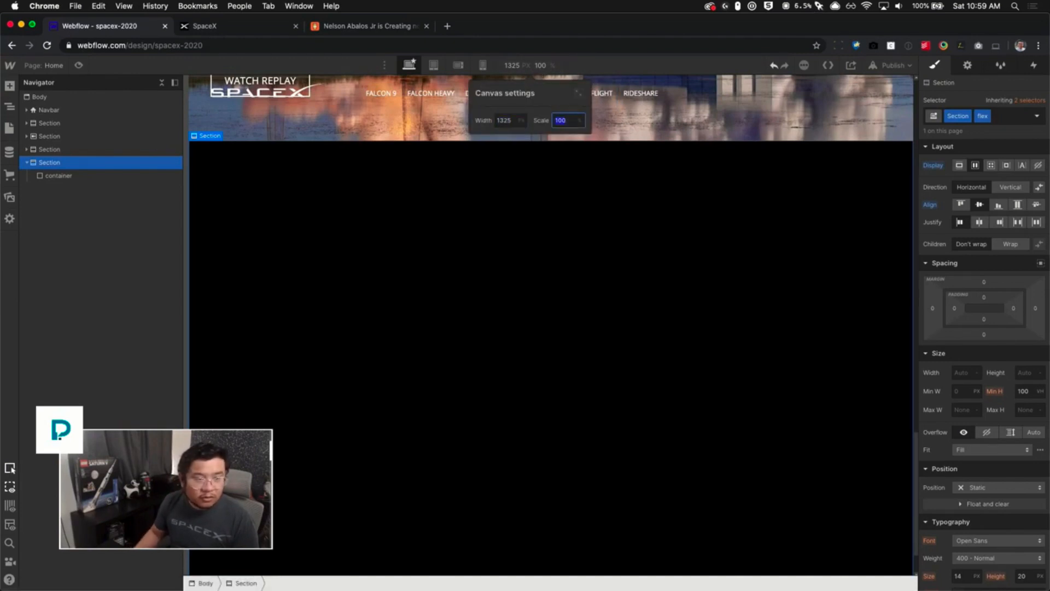
pyautogui.write('80')
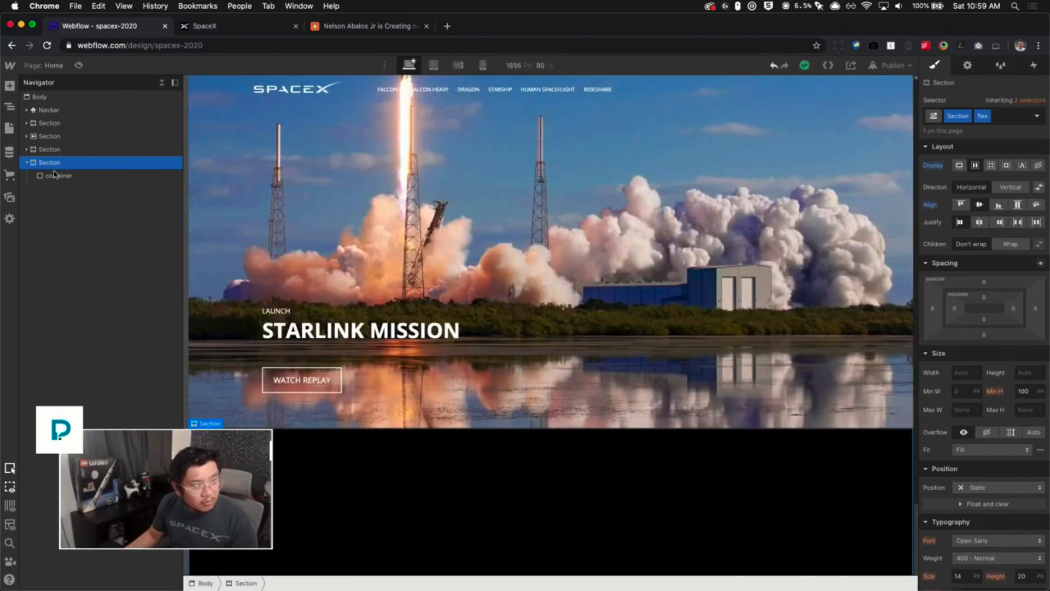
# - Set the container's flex-child sizing to grow if possible
pyautogui.click(57, 176)
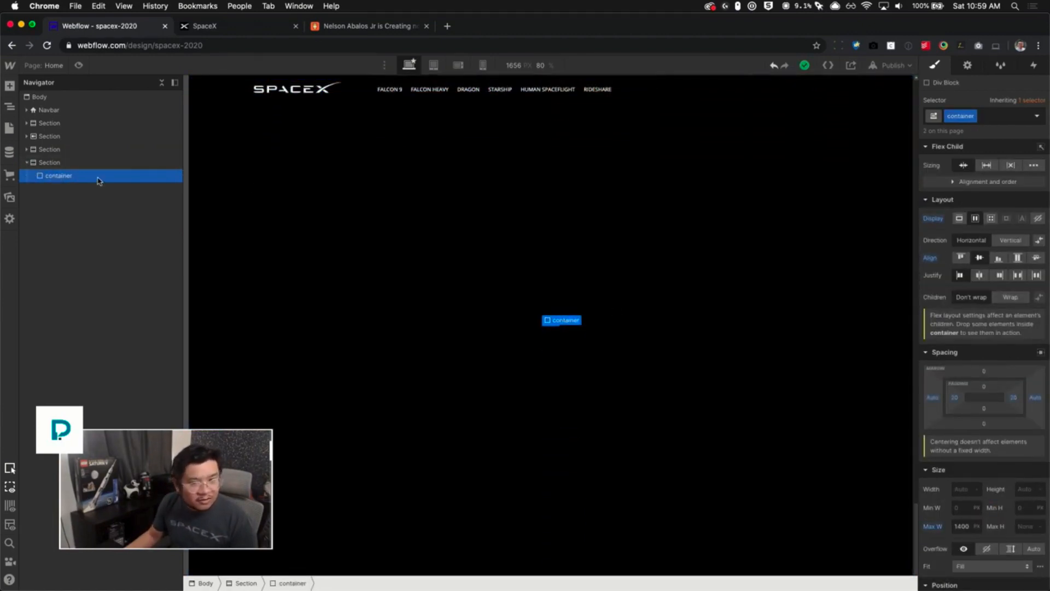
pyautogui.click(987, 165)
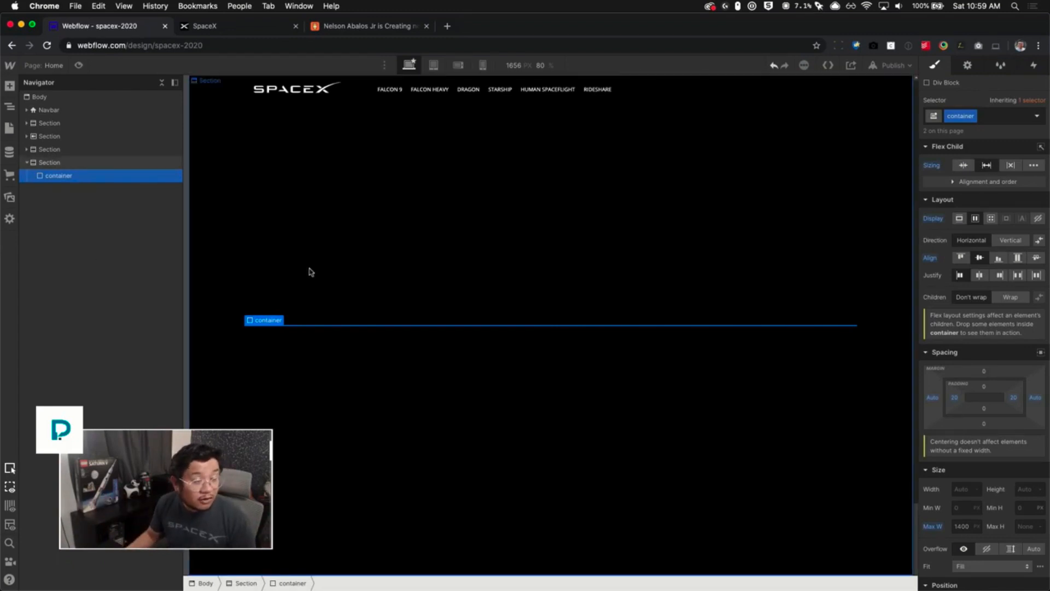
pyautogui.scroll(2, 312, 275)
pyautogui.scroll(-2, 402, 292)
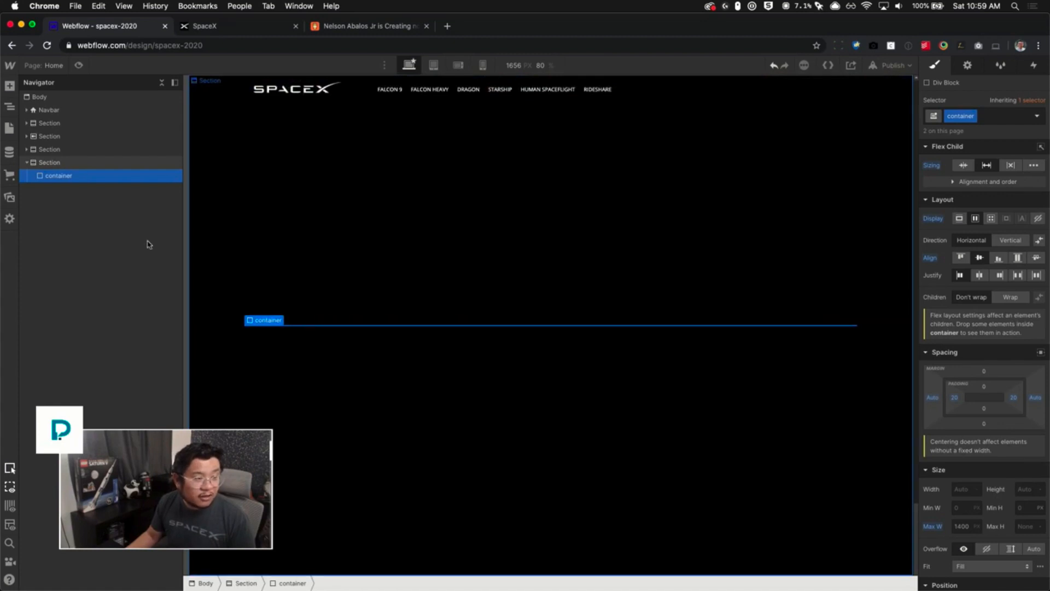
pyautogui.click(63, 164)
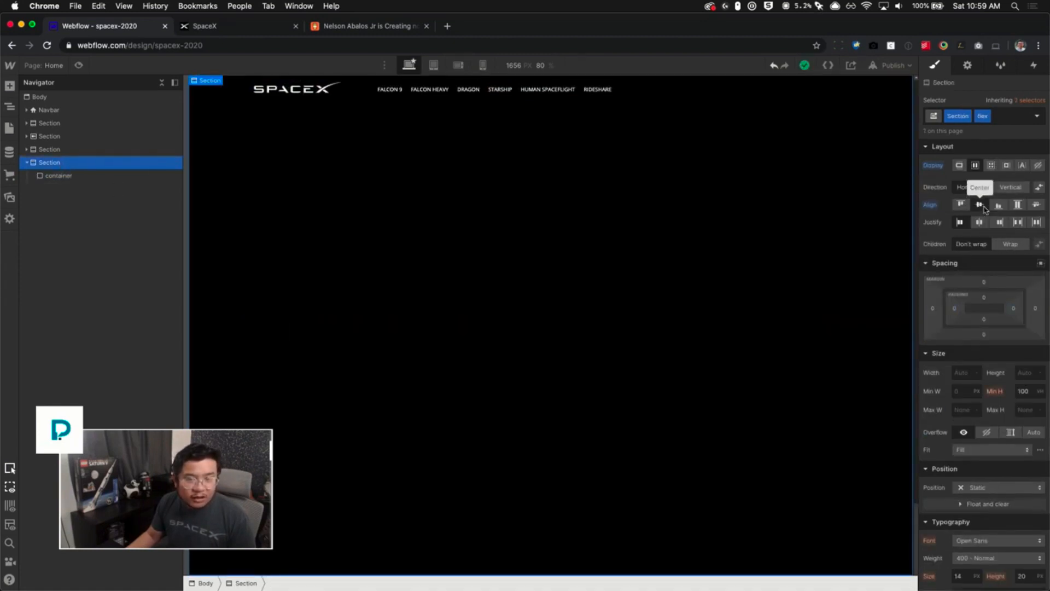
# - Add a Grid element inside the container and close the grid editor
pyautogui.click(104, 178)
pyautogui.press('super+e')
pyautogui.write('grid')
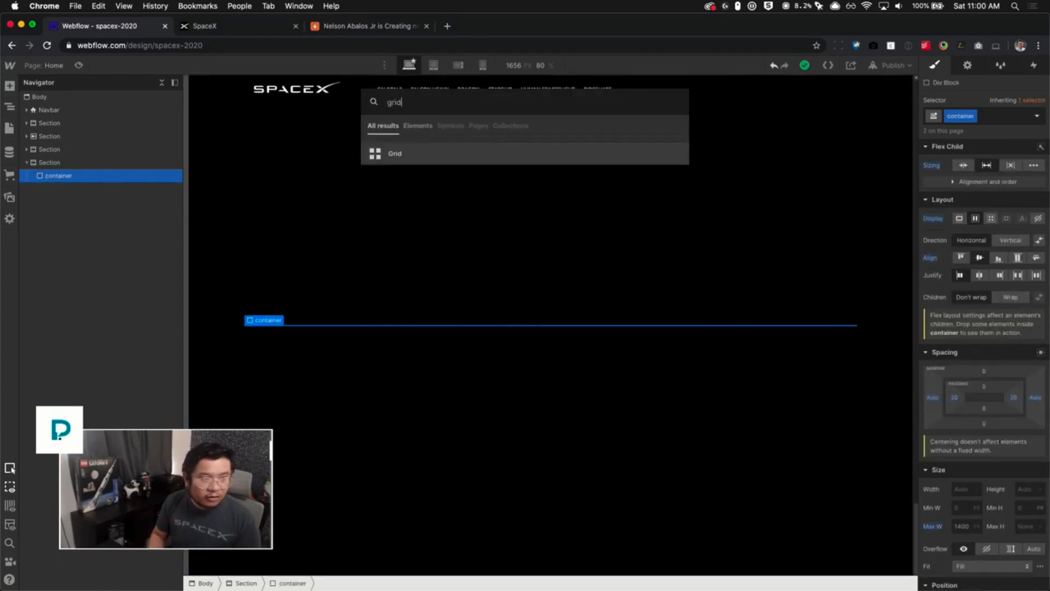
pyautogui.press('Return')
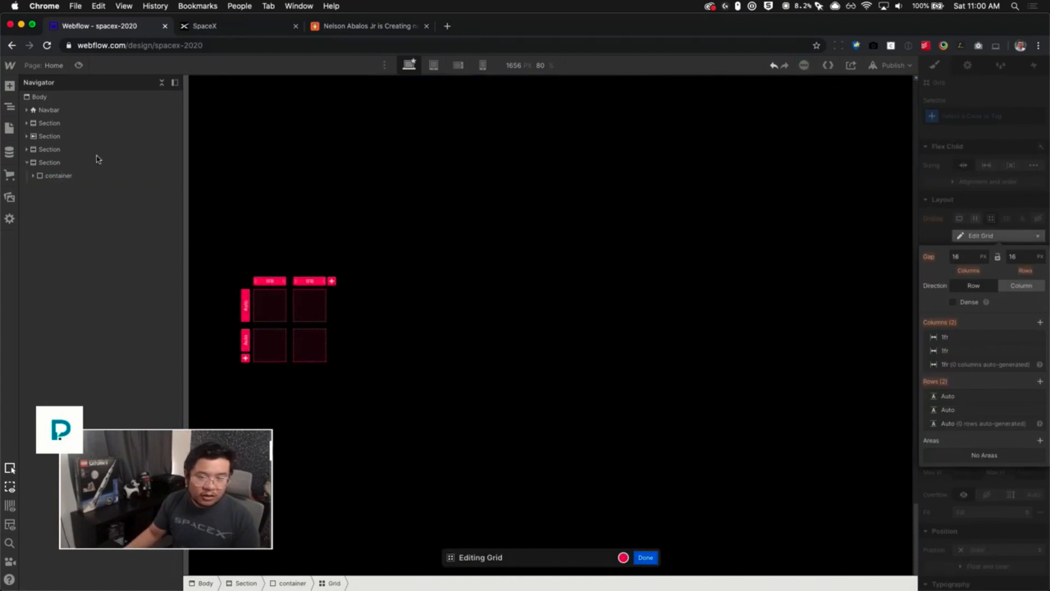
pyautogui.click(646, 557)
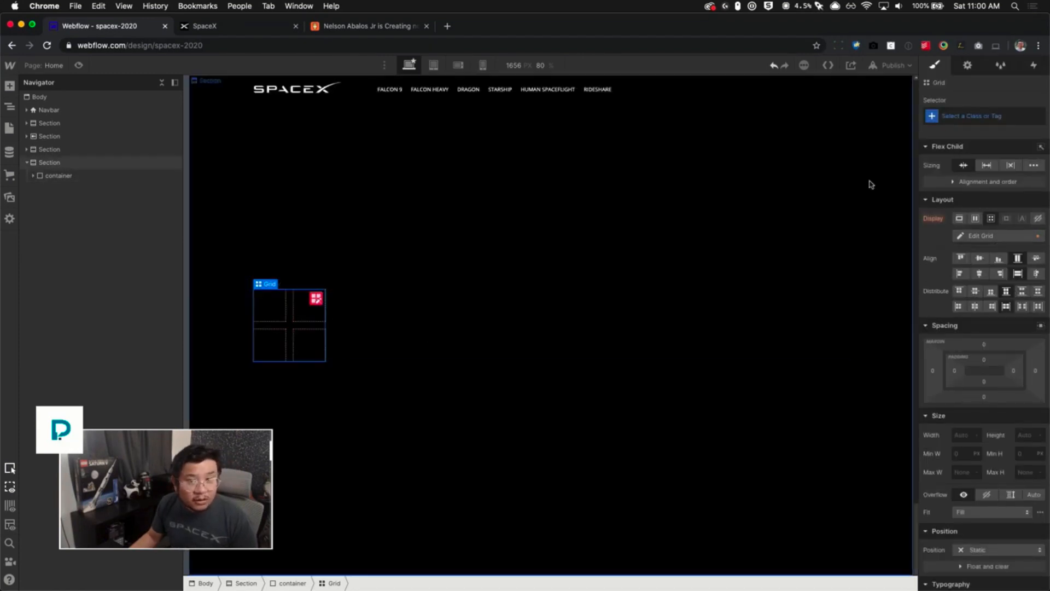
# - Set the grid's flex-child sizing to grow if possible and open its grid editor
pyautogui.click(985, 166)
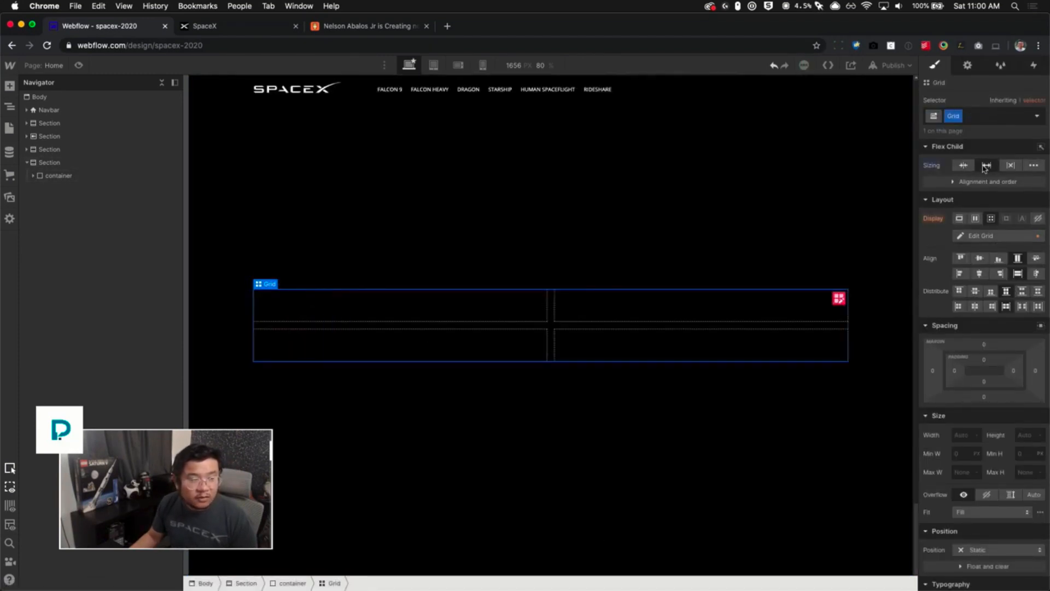
pyautogui.press('super+z')
pyautogui.click(94, 173)
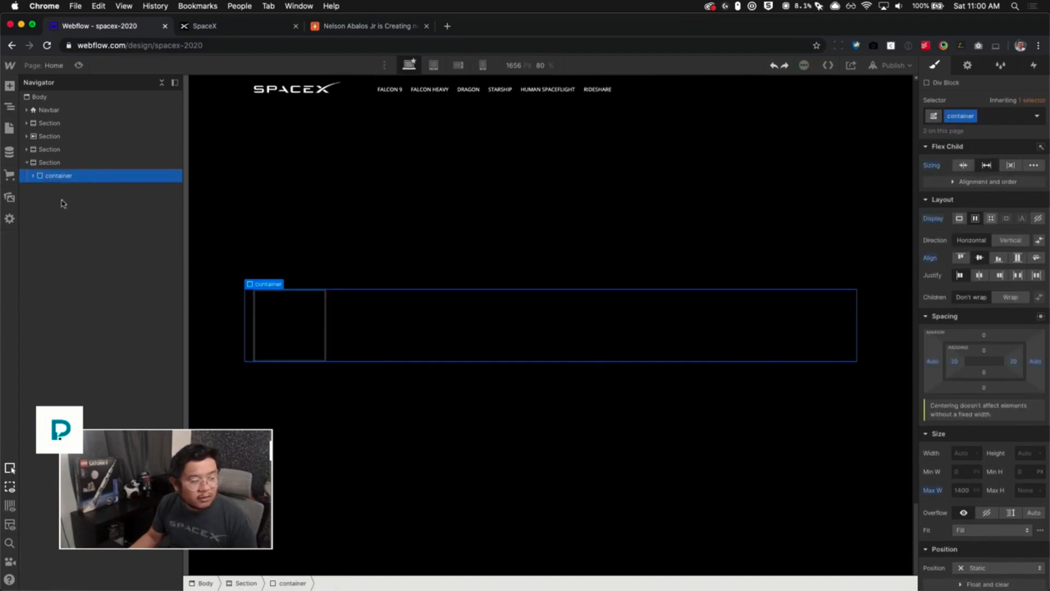
pyautogui.click(32, 177)
pyautogui.click(77, 189)
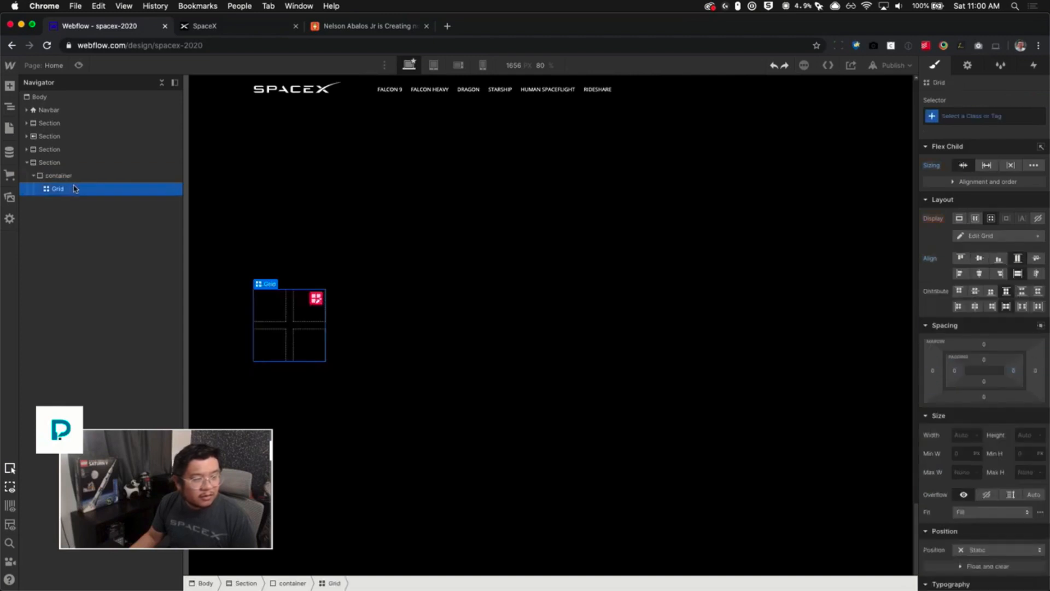
pyautogui.click(987, 166)
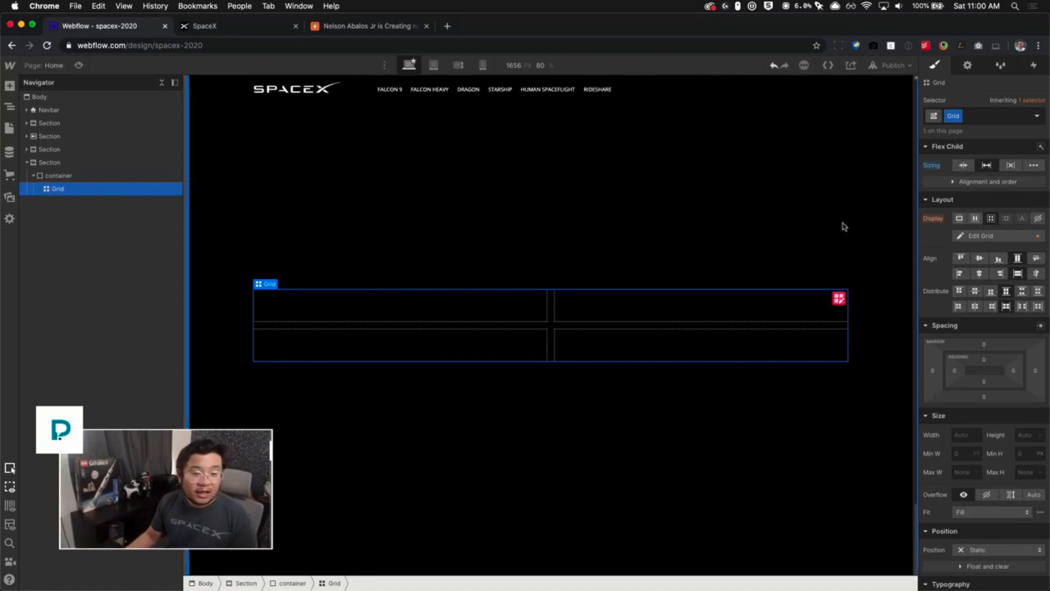
pyautogui.click(983, 237)
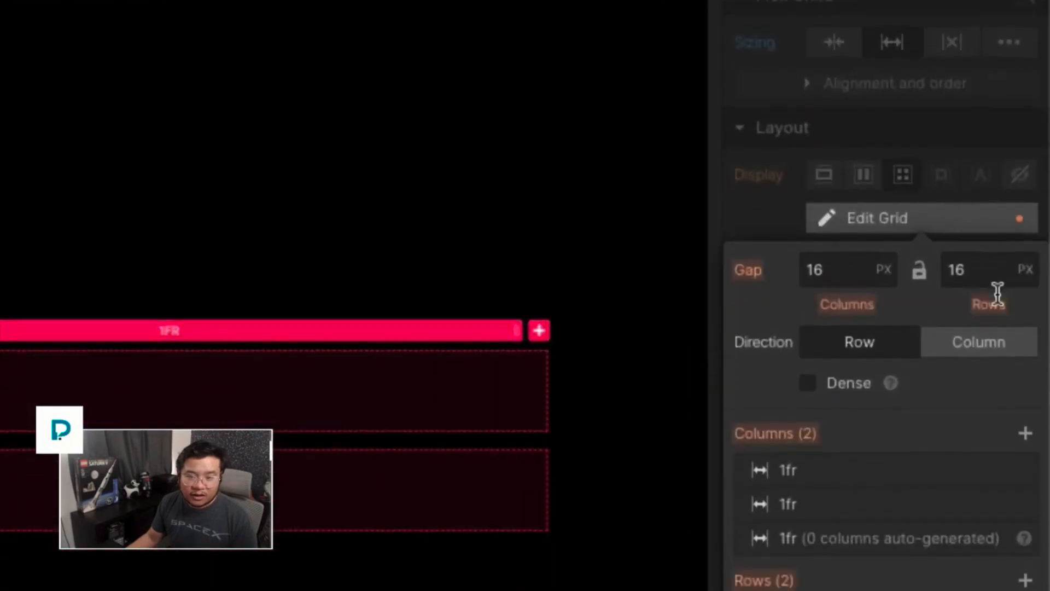
# - Delete the grid's second row and close the grid editor
pyautogui.moveTo(1040, 351)
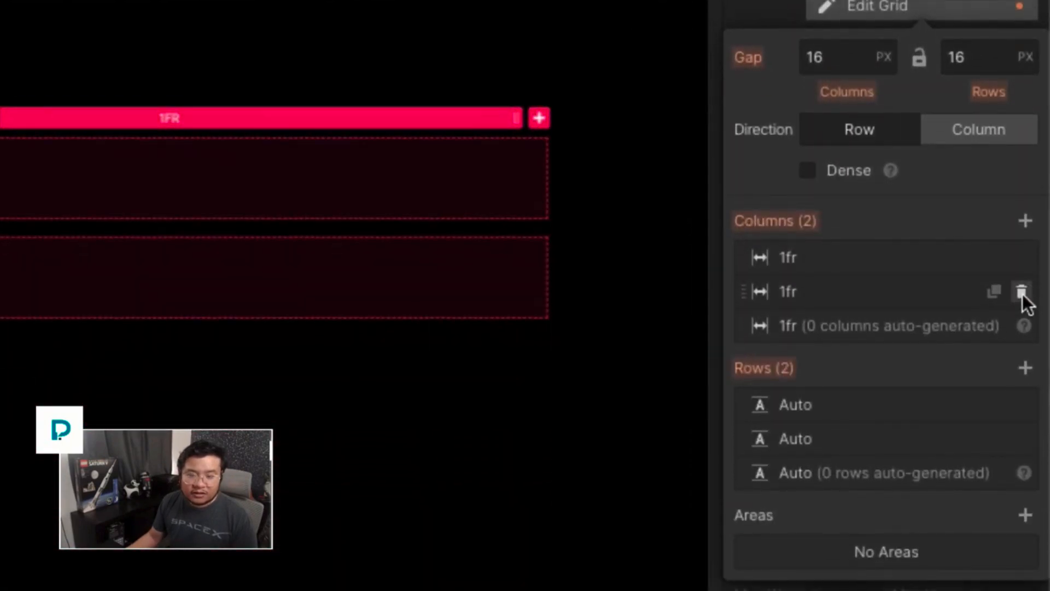
pyautogui.click(1021, 438)
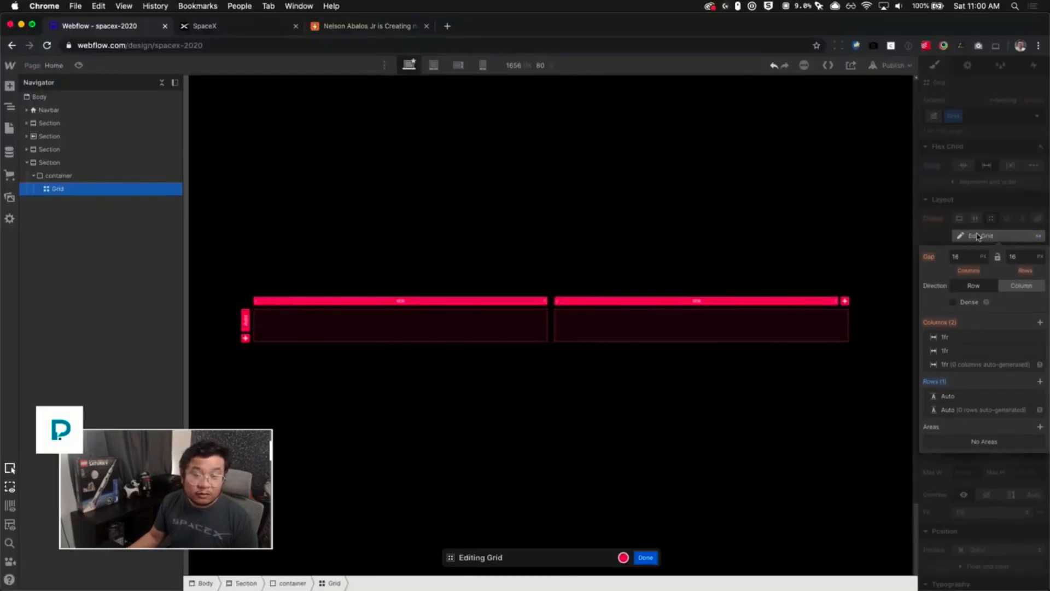
pyautogui.click(977, 236)
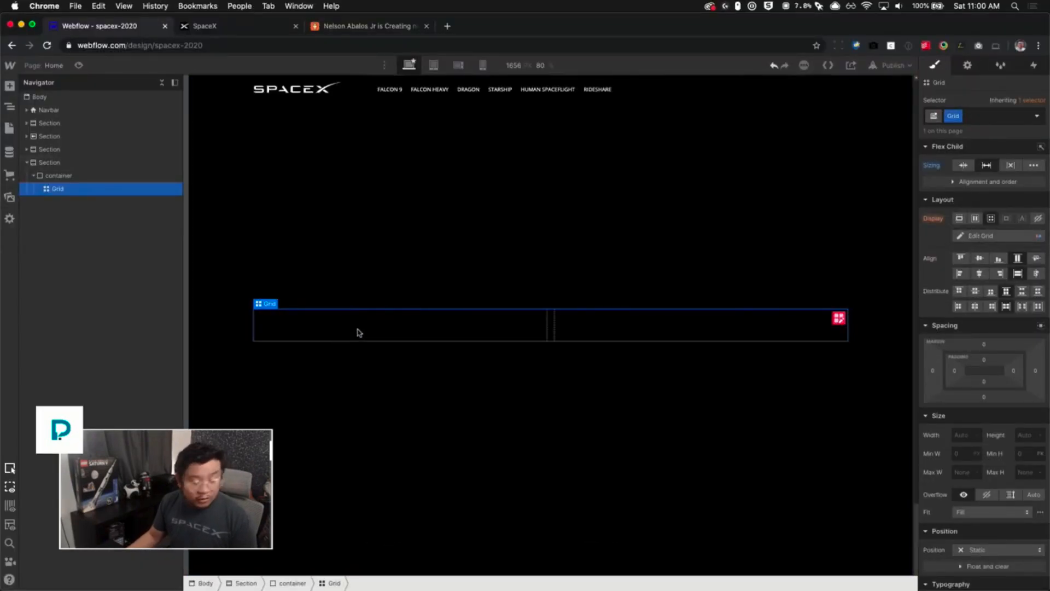
# - Add a Div Block inside the grid's first cell, comparing against the reference spacex.com section
pyautogui.press('super+e')
pyautogui.write('div')
pyautogui.press('Return')
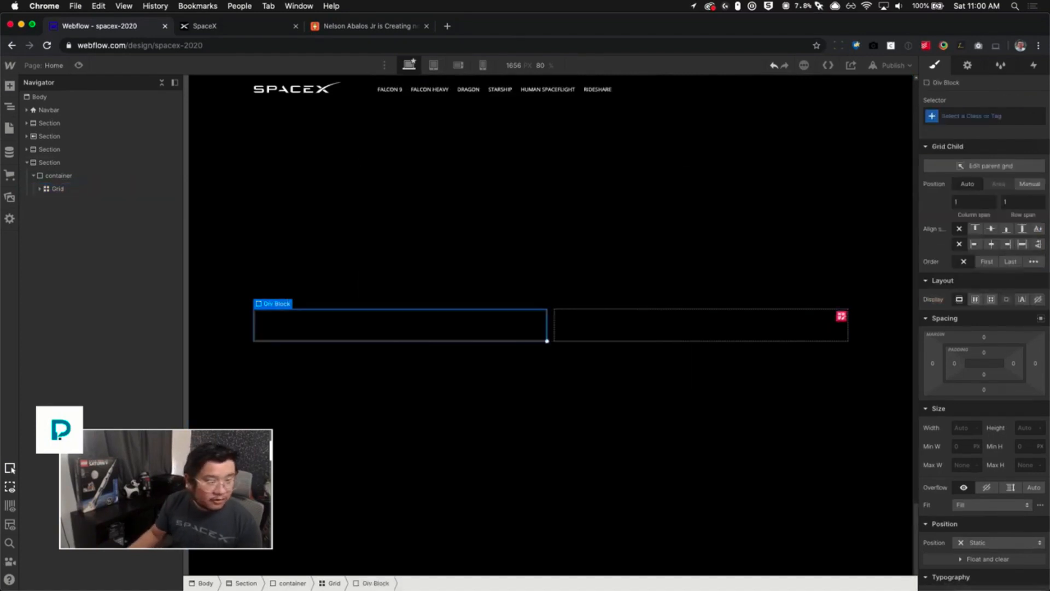
pyautogui.click(220, 30)
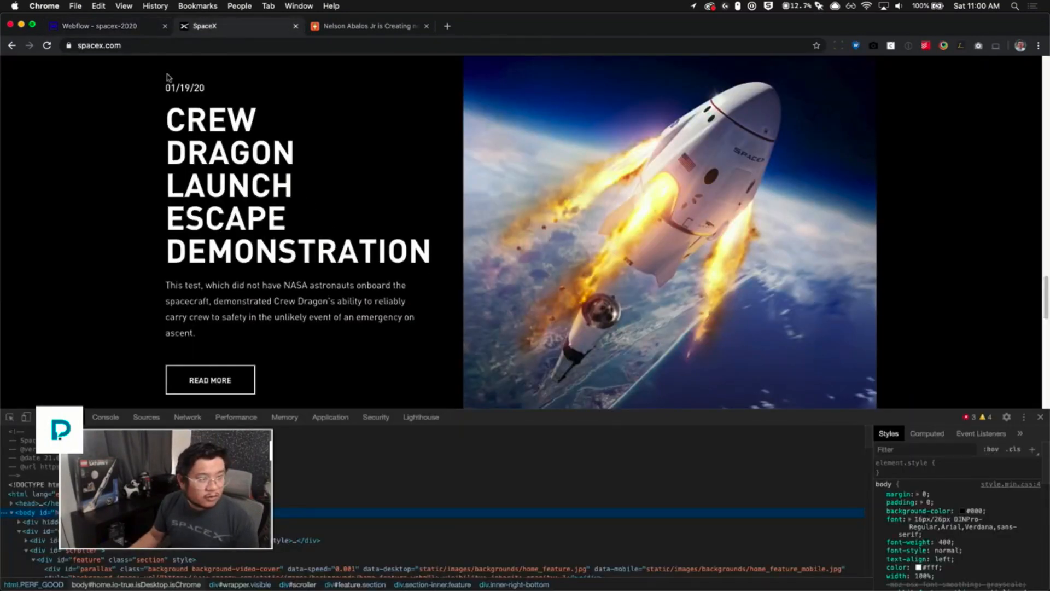
pyautogui.click(116, 30)
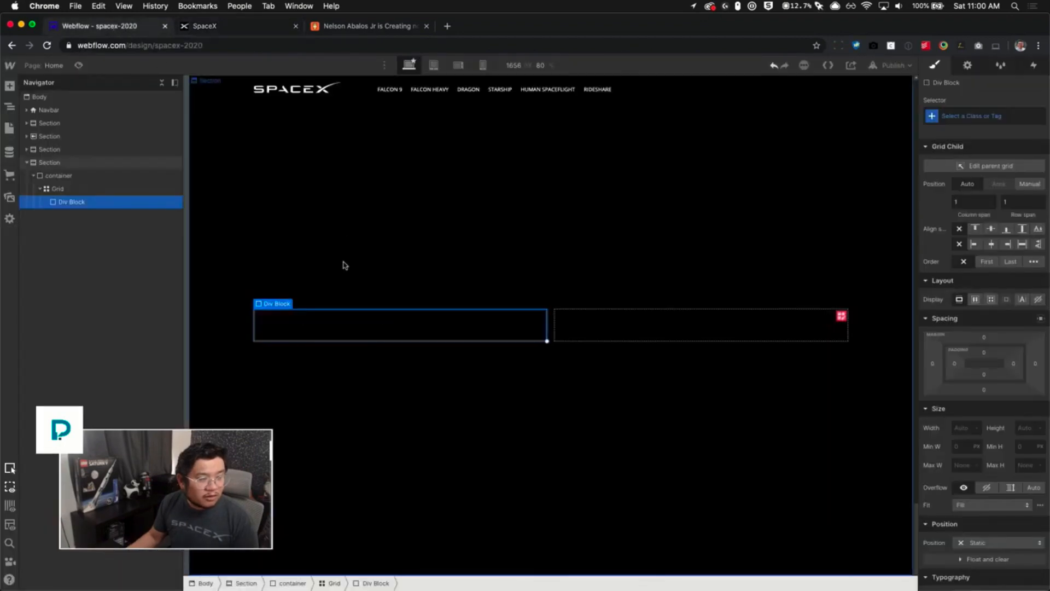
# - Copy the Starlink section's Heading 4 and Heading 1 into the new Div Block
pyautogui.click(276, 203)
pyautogui.scroll(-3, 319, 499)
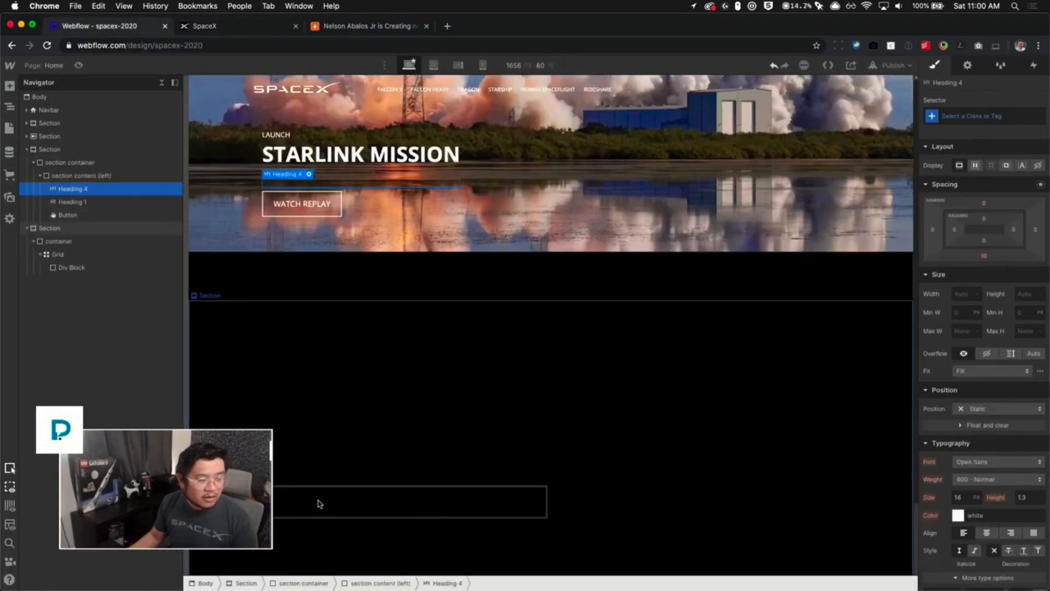
pyautogui.click(310, 462)
pyautogui.press('super+v')
pyautogui.click(356, 106)
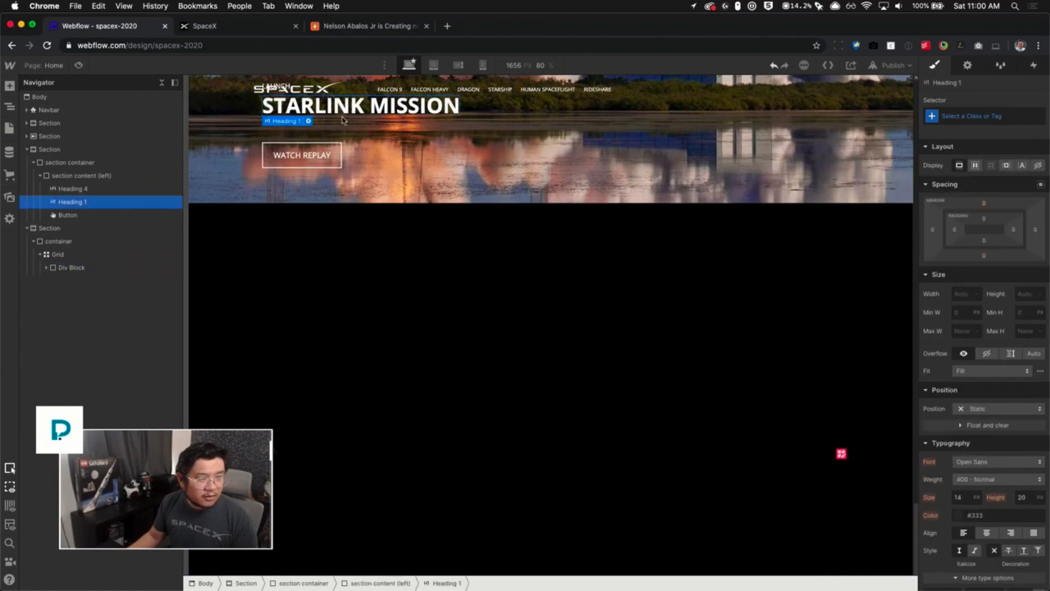
pyautogui.press('super+c')
pyautogui.click(290, 453)
pyautogui.press('super+v')
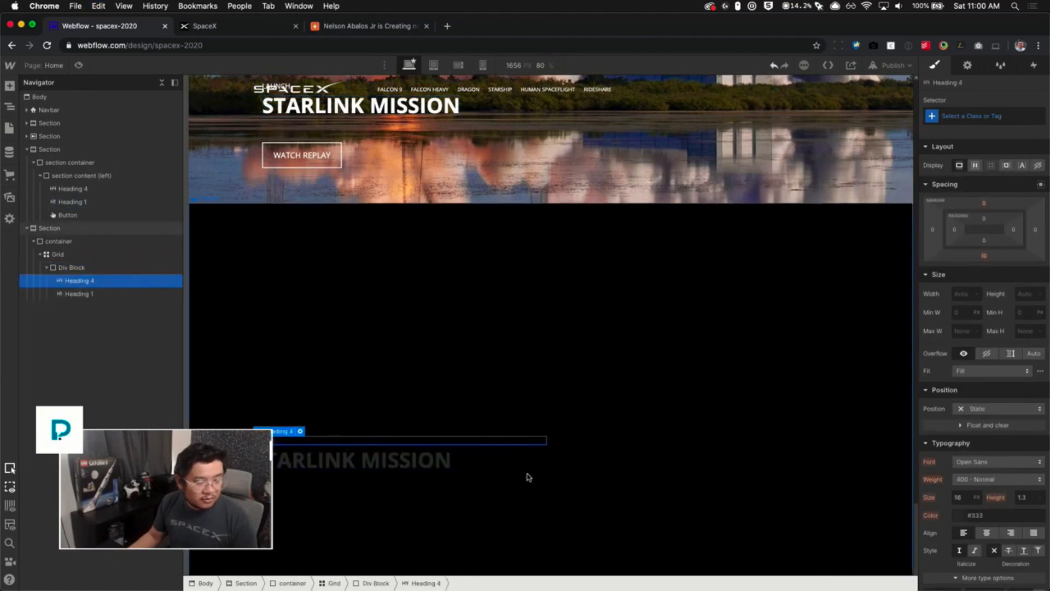
# - Set the grid's text color to white
pyautogui.click(611, 449)
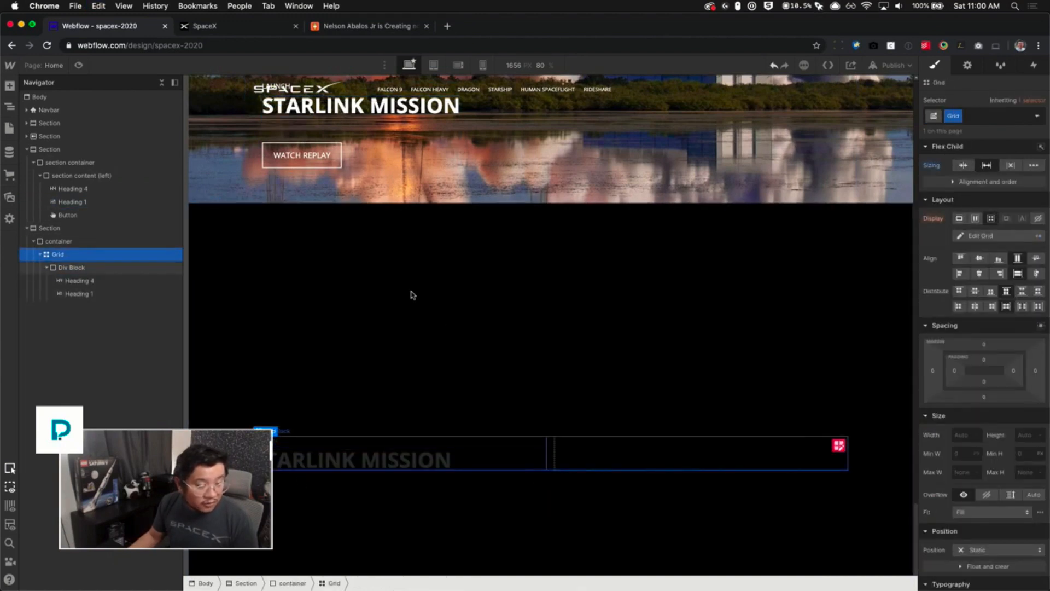
pyautogui.scroll(-1, 635, 398)
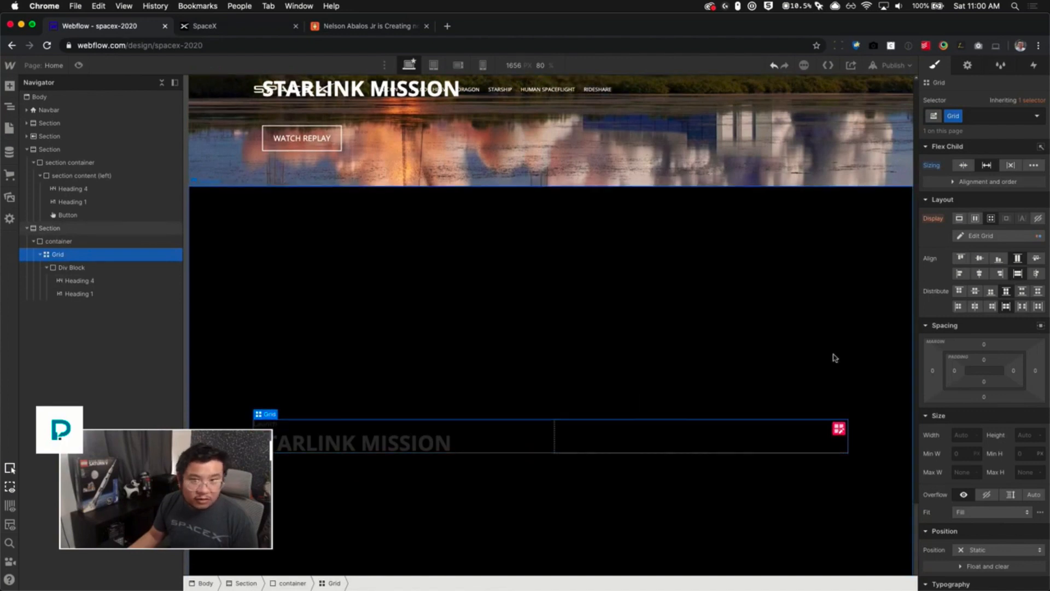
pyautogui.scroll(-5, 986, 469)
pyautogui.click(996, 429)
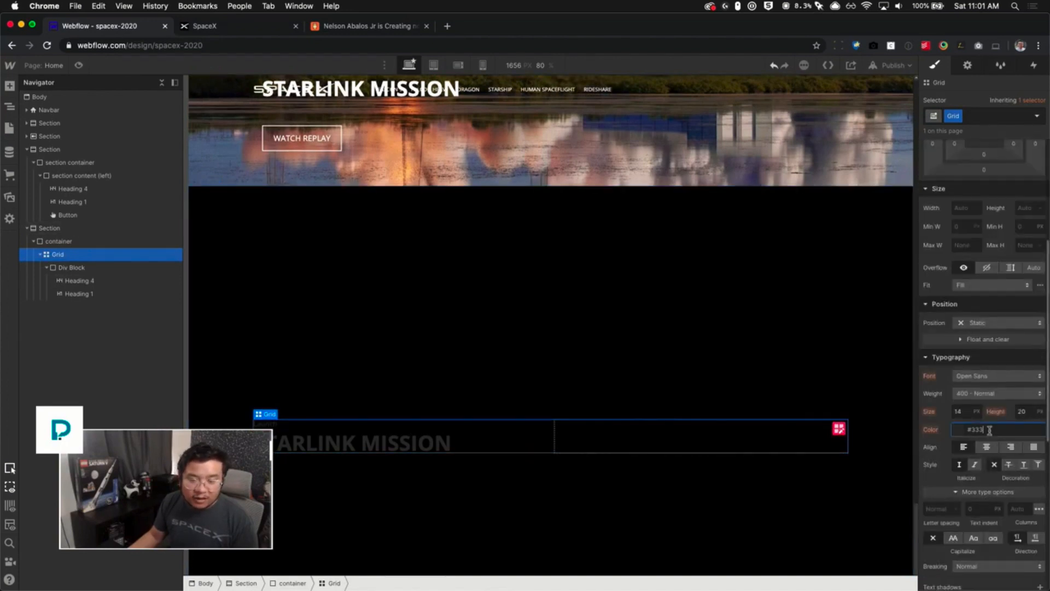
pyautogui.write('white')
pyautogui.press('Return')
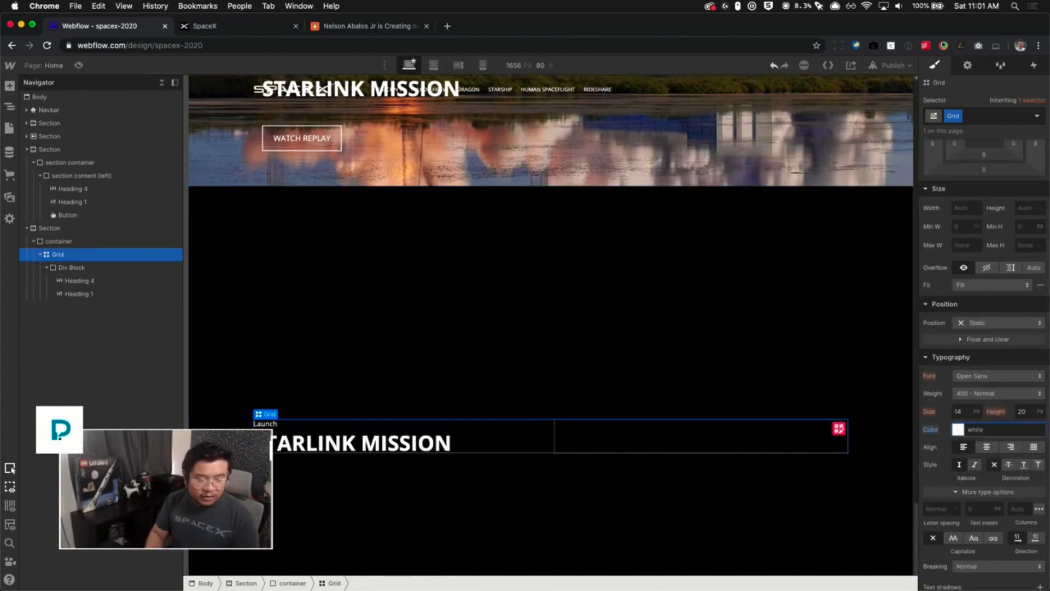
pyautogui.click(438, 447)
pyautogui.press('super+e')
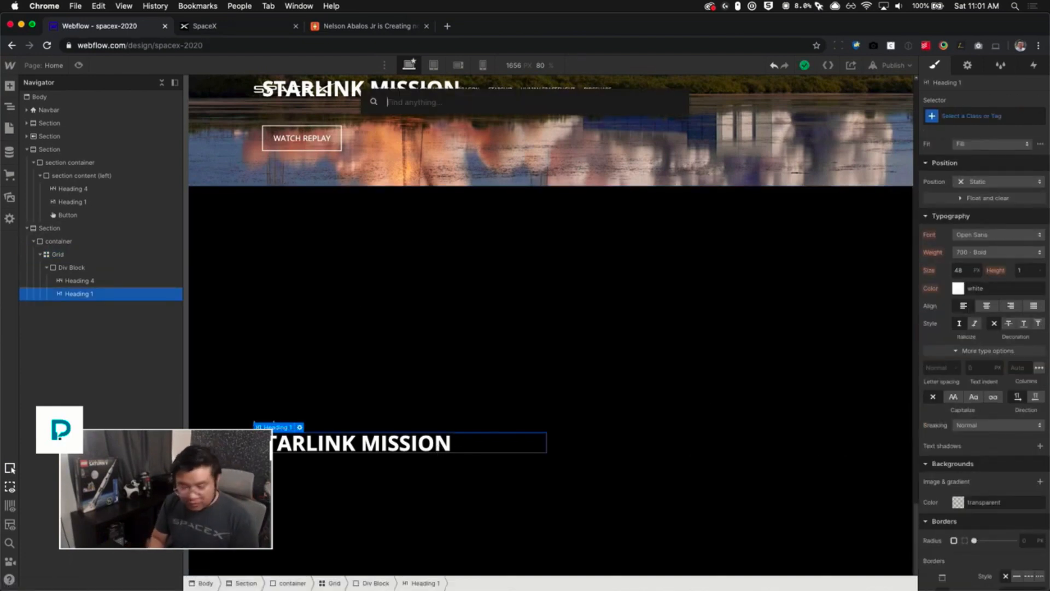
pyautogui.write('p')
pyautogui.press('Return')
pyautogui.press('Delete')
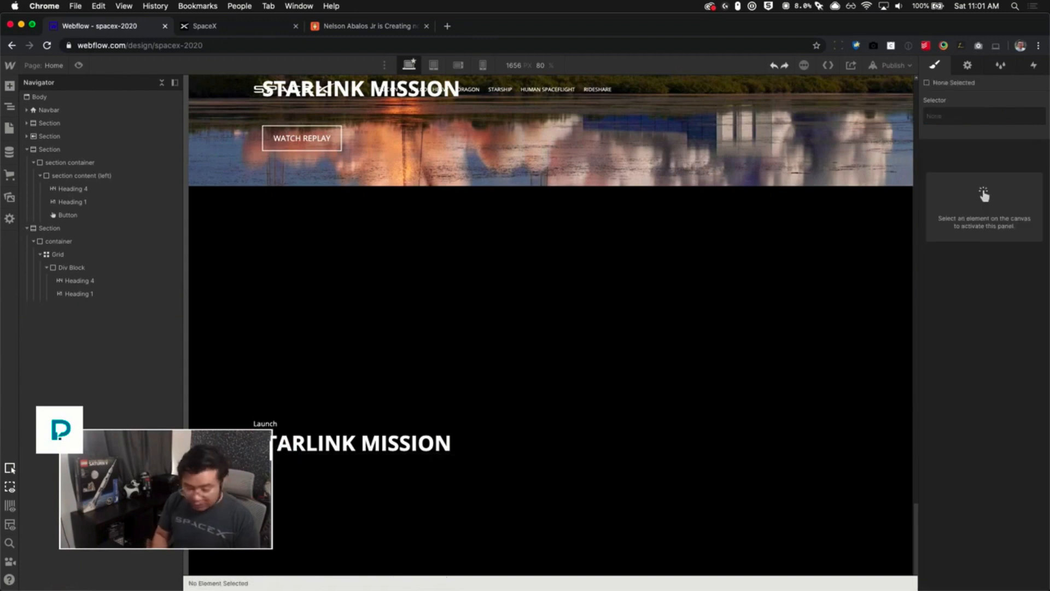
# - Add a Paragraph and move it into the Div Block below Heading 1
pyautogui.press('super+e')
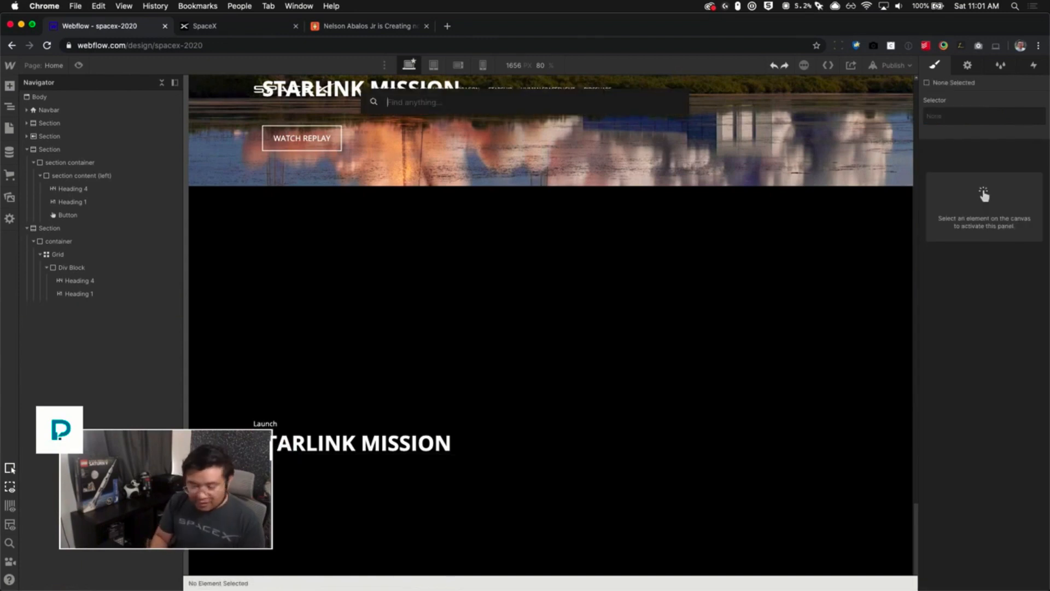
pyautogui.write('p')
pyautogui.press('Return')
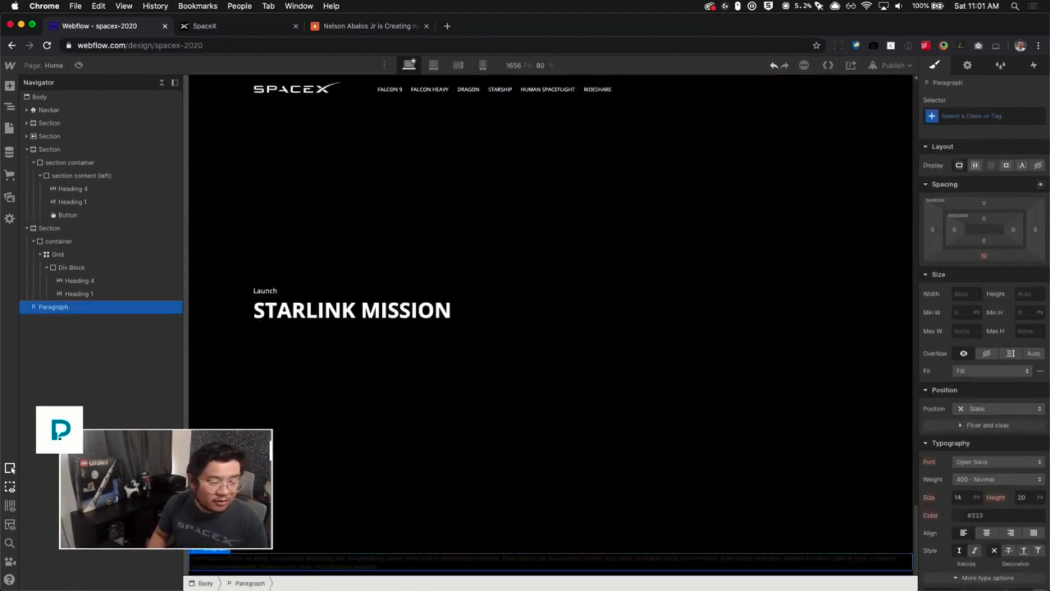
pyautogui.moveTo(60, 306); pyautogui.dragTo(159, 307)
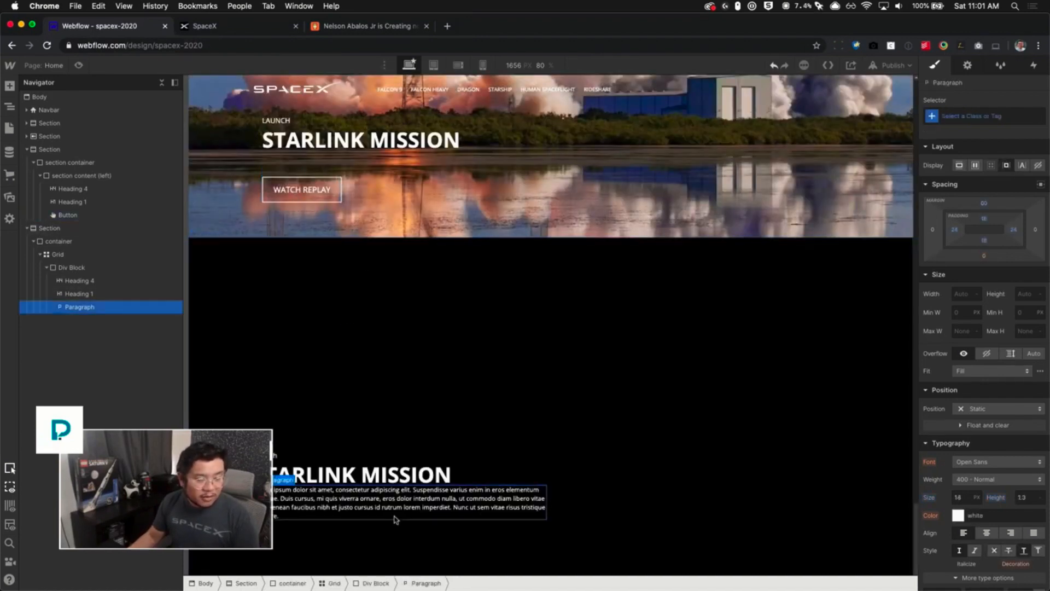
# - Change the button's text to Read More
pyautogui.click(207, 30)
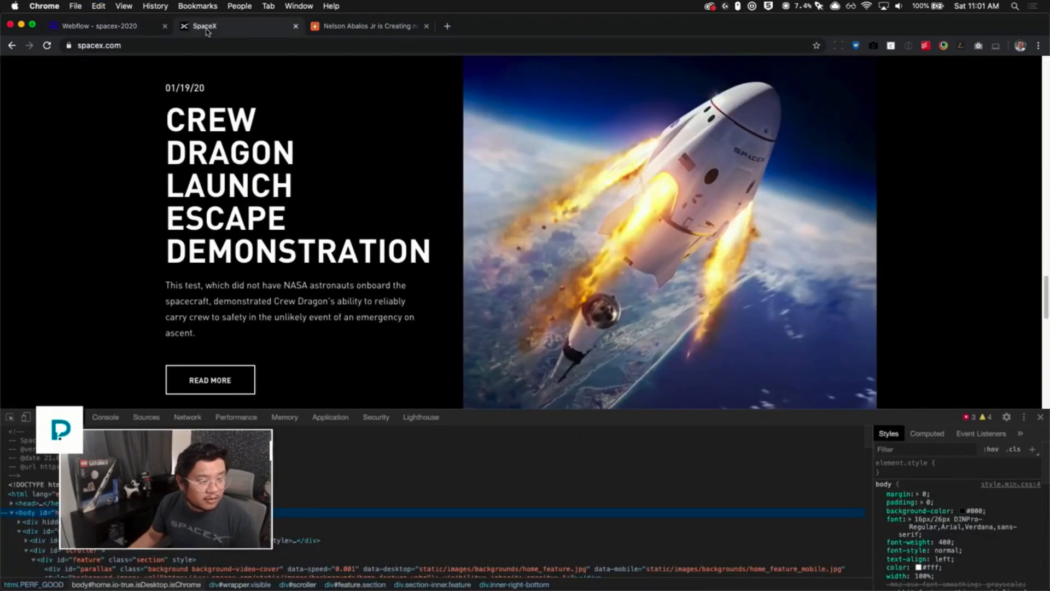
pyautogui.click(119, 27)
pyautogui.doubleClick(284, 537)
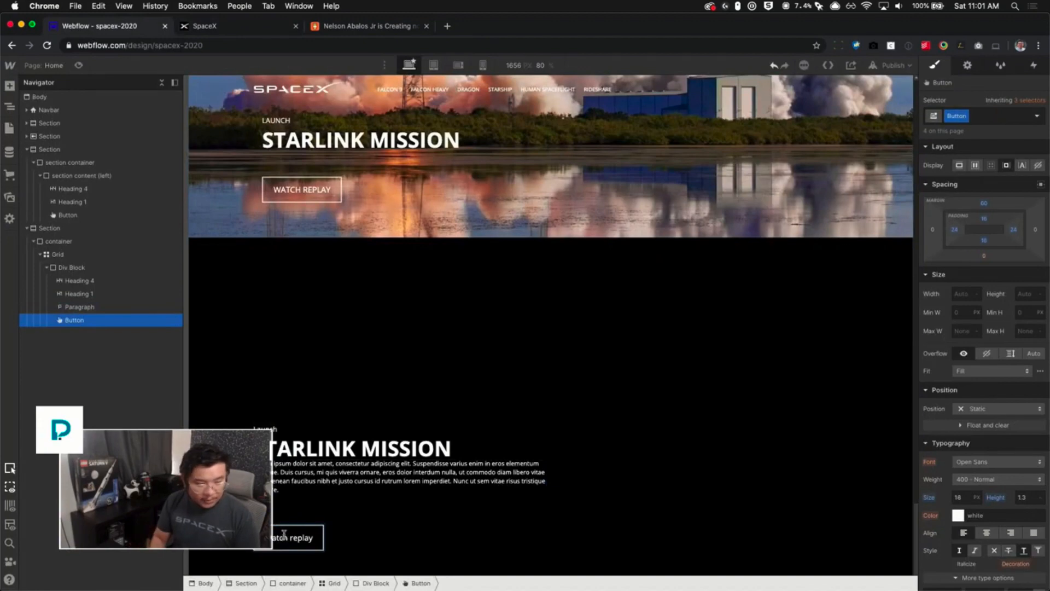
pyautogui.press('super+a')
pyautogui.write('Lead More')
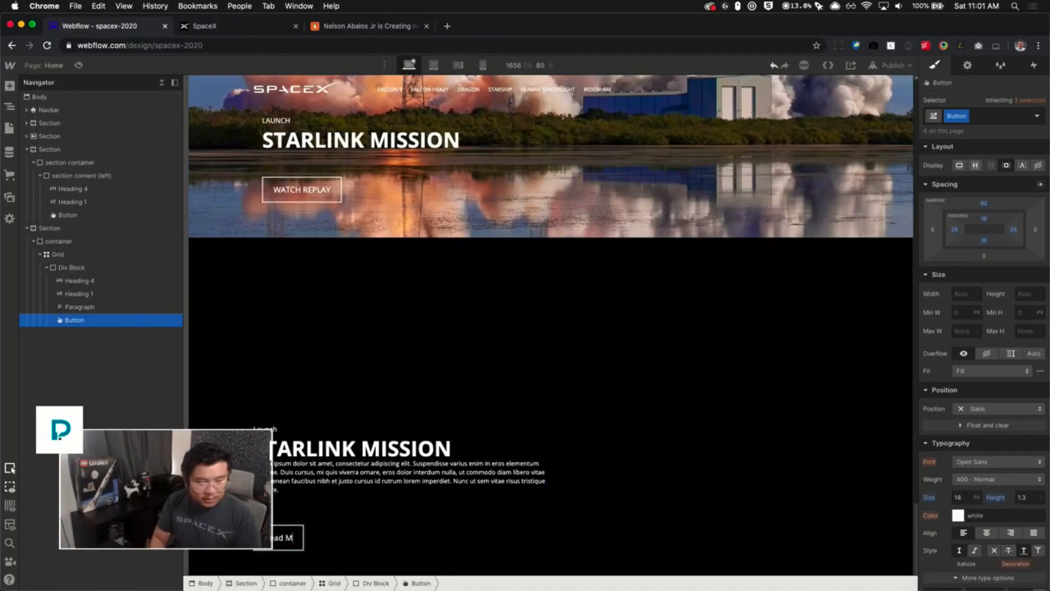
# - Set the button's text to all capitals
pyautogui.click(201, 27)
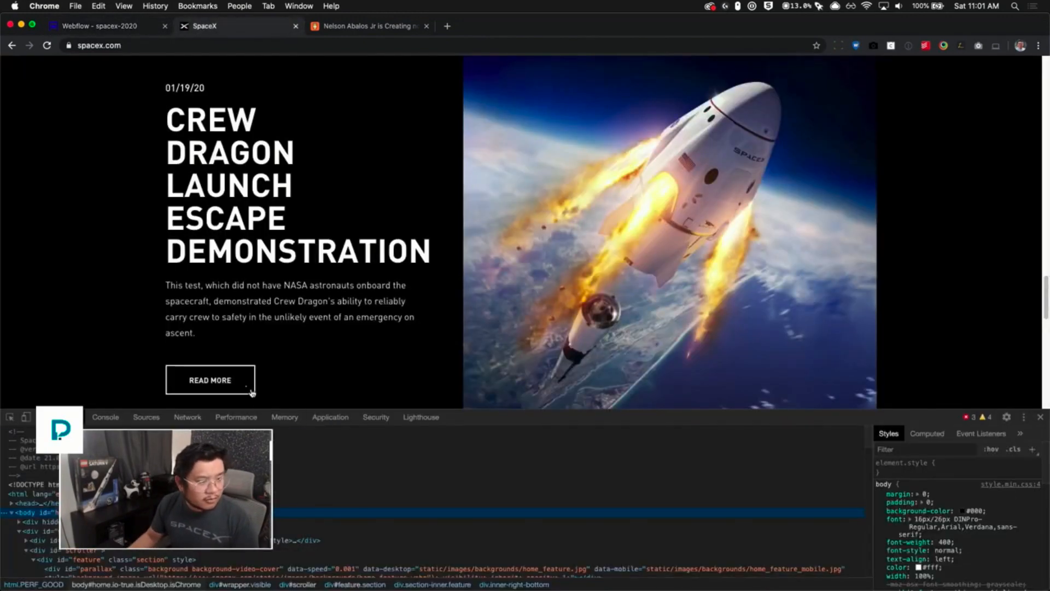
pyautogui.click(107, 28)
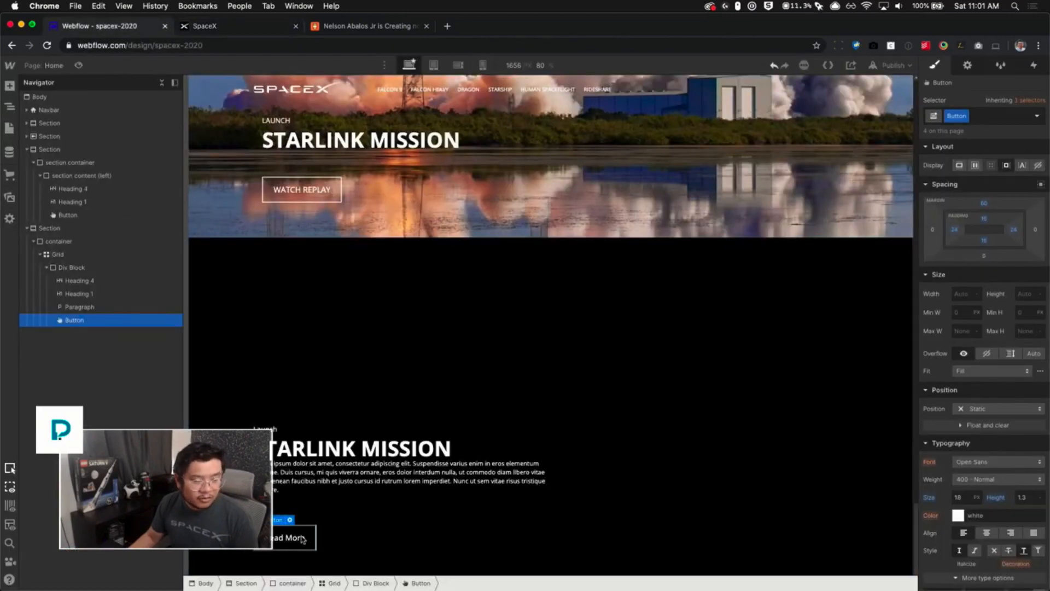
pyautogui.scroll(-5, 981, 454)
pyautogui.click(953, 390)
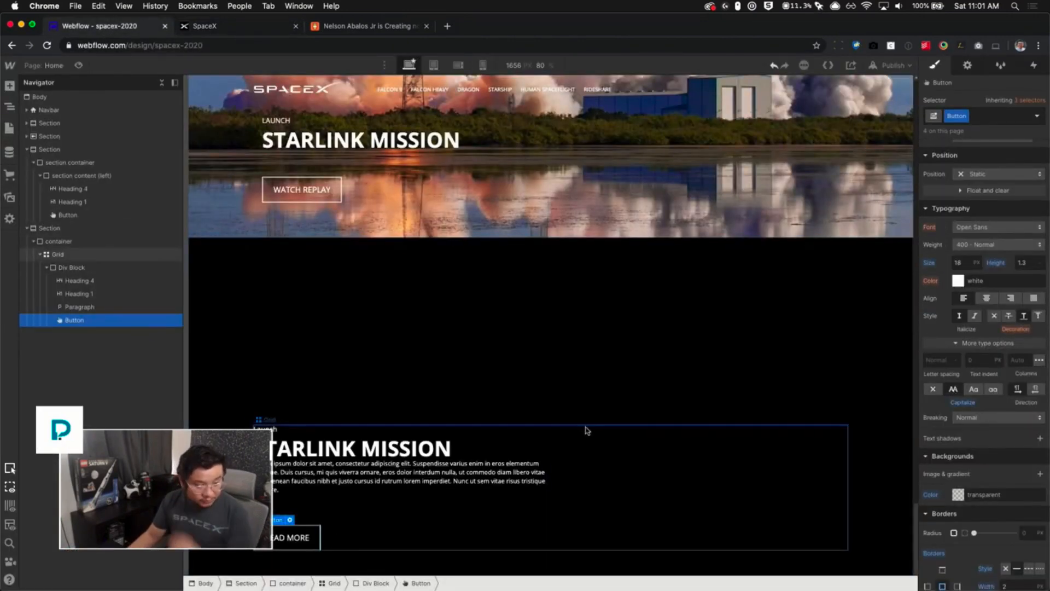
# - Set the paragraph's bottom margin to 0
pyautogui.click(492, 476)
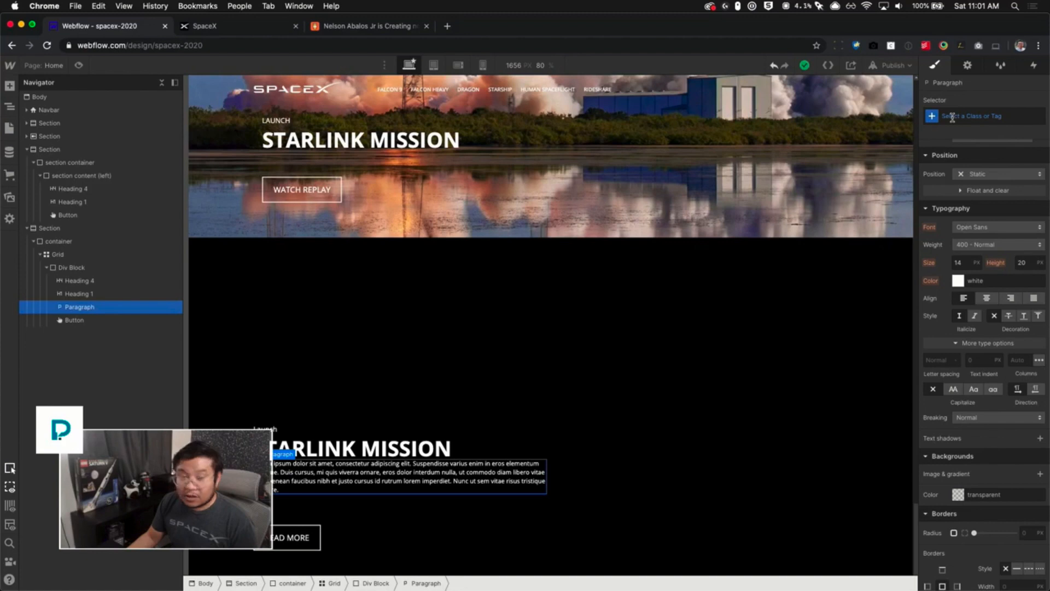
pyautogui.scroll(5, 979, 164)
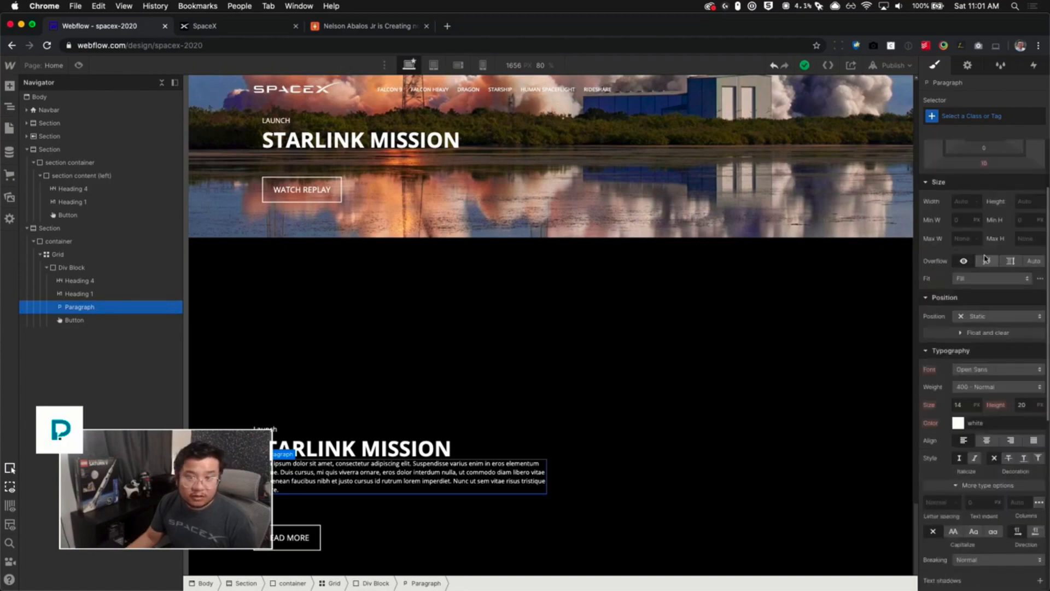
pyautogui.moveTo(984, 174); pyautogui.dragTo(979, 146)
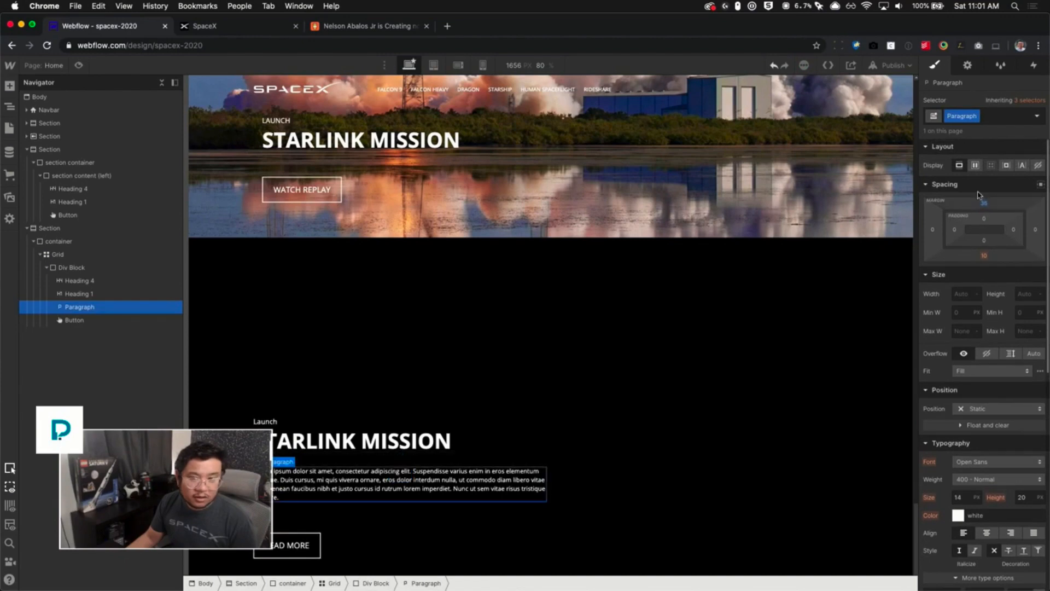
pyautogui.click(984, 256)
pyautogui.write('0')
pyautogui.press('Return')
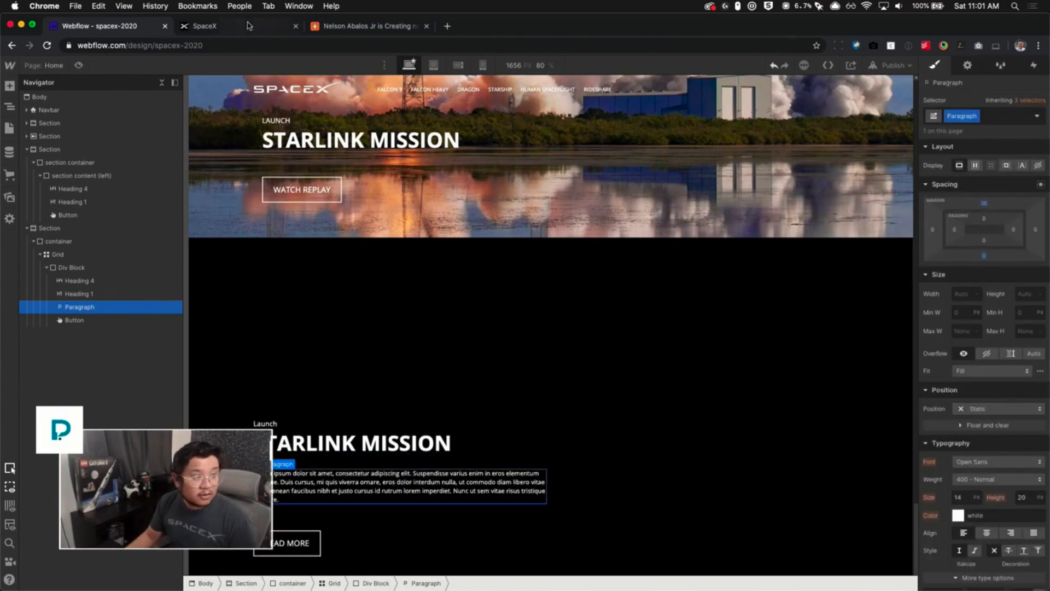
# - Replace the paragraph's text with the Crew Dragon description copied from spacex.com
pyautogui.click(208, 26)
pyautogui.moveTo(215, 334)
pyautogui.mouseDown()
pyautogui.moveTo(165, 287)
pyautogui.moveTo(213, 330)
pyautogui.mouseUp()
pyautogui.click(166, 286)
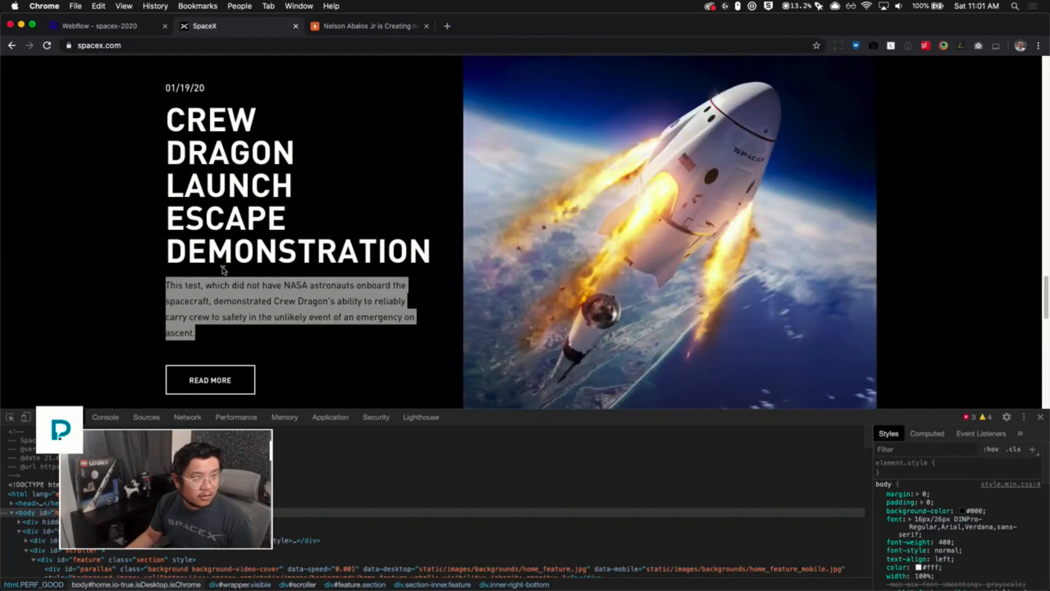
pyautogui.click(129, 28)
pyautogui.tripleClick(333, 486)
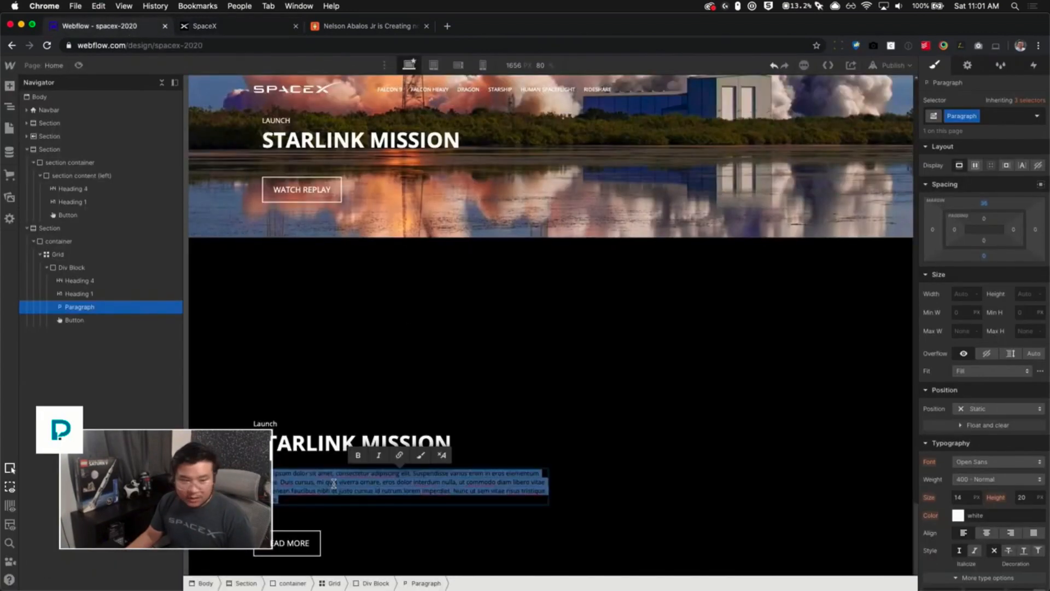
pyautogui.press('super+v')
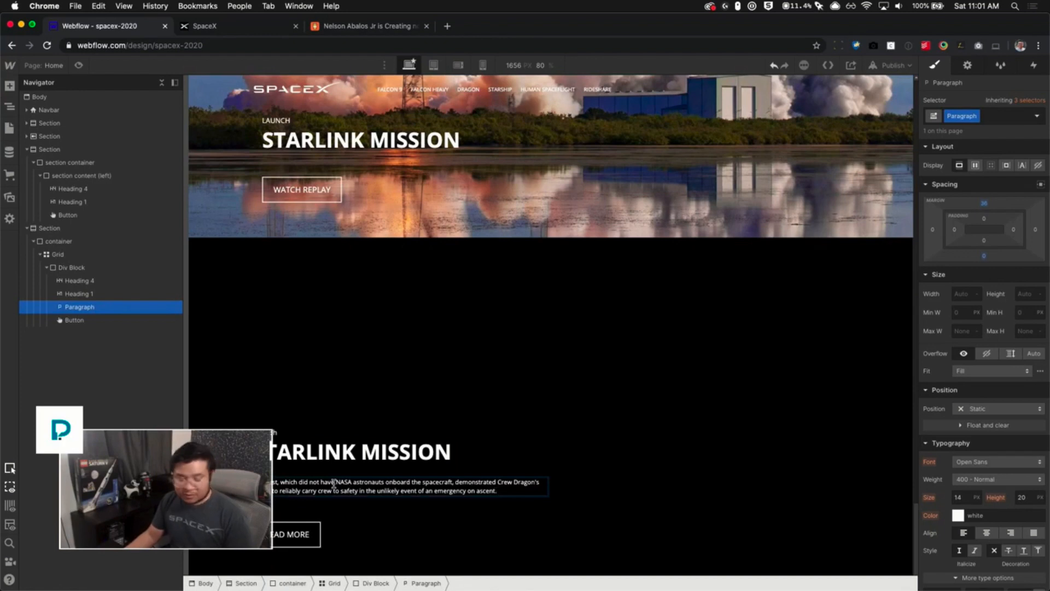
pyautogui.press('Escape')
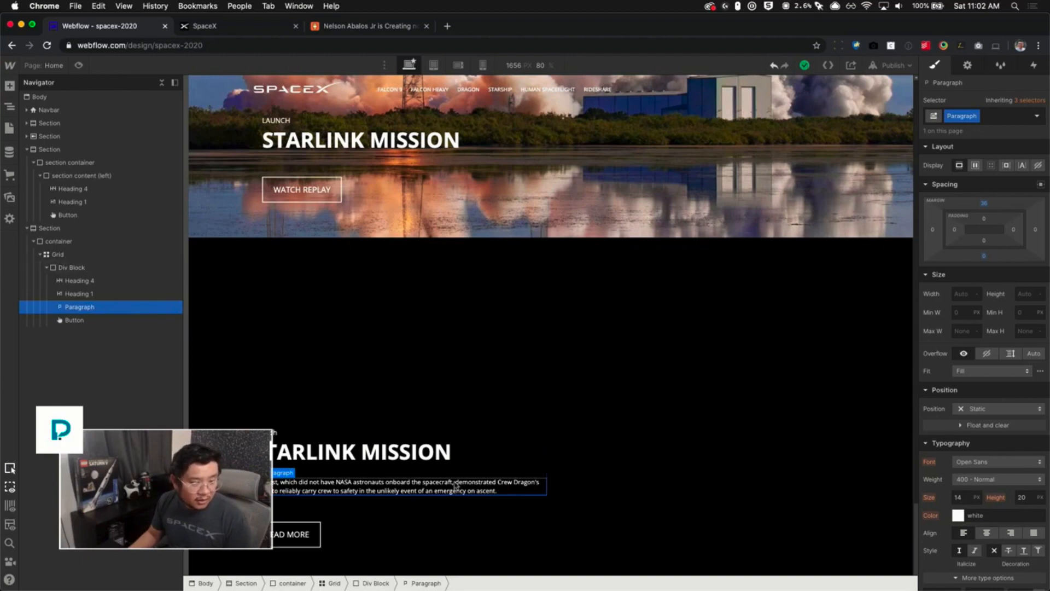
# - Set the paragraph's font size to 16 px and its line height to 1.8
pyautogui.scroll(-2, 963, 468)
pyautogui.click(967, 450)
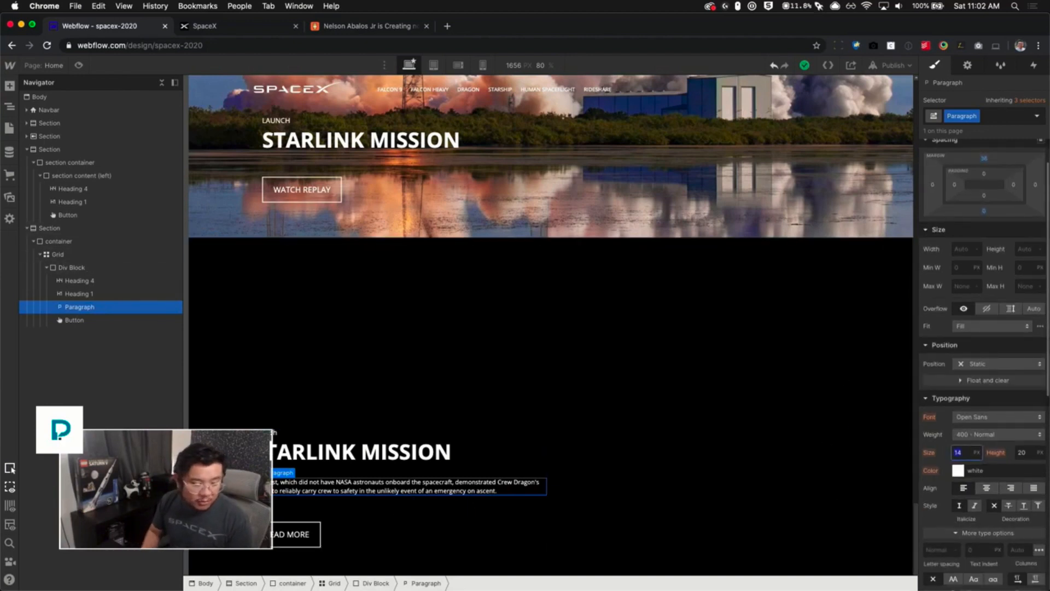
pyautogui.write('15')
pyautogui.press('Tab')
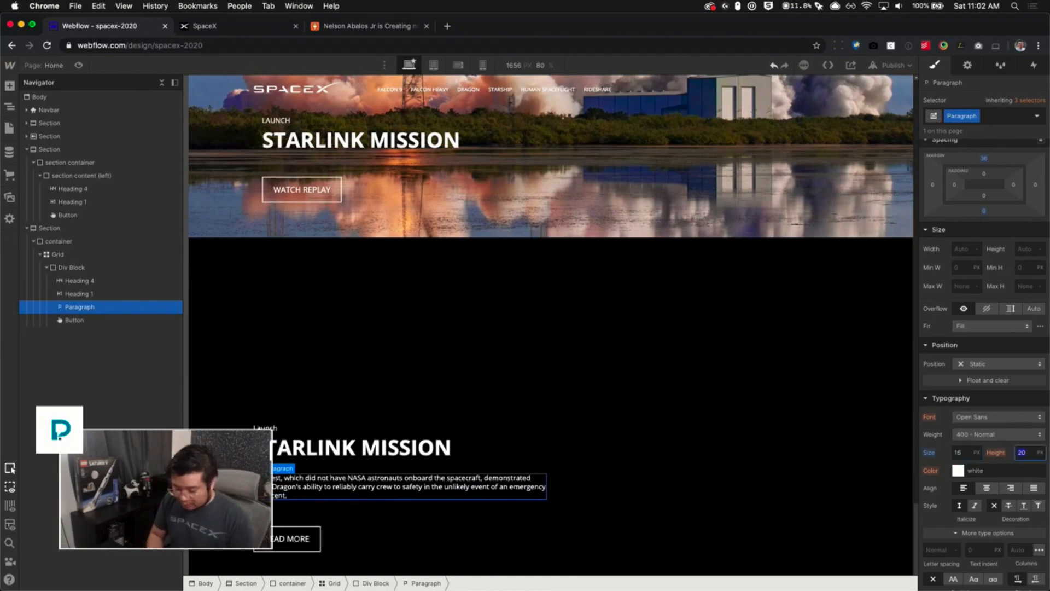
pyautogui.write('1.3')
pyautogui.press('BackSpace')
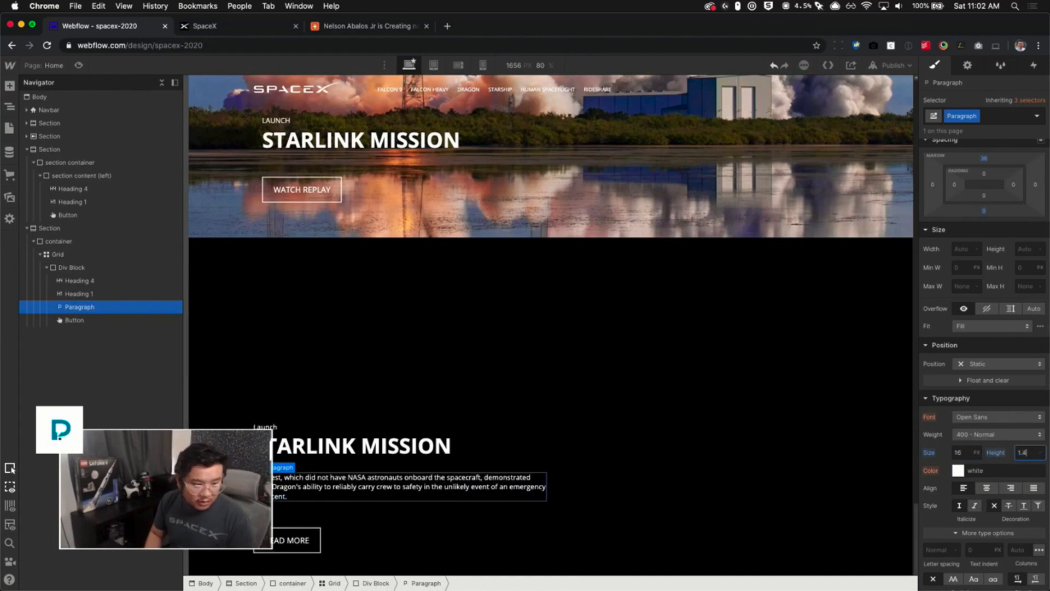
pyautogui.write('6')
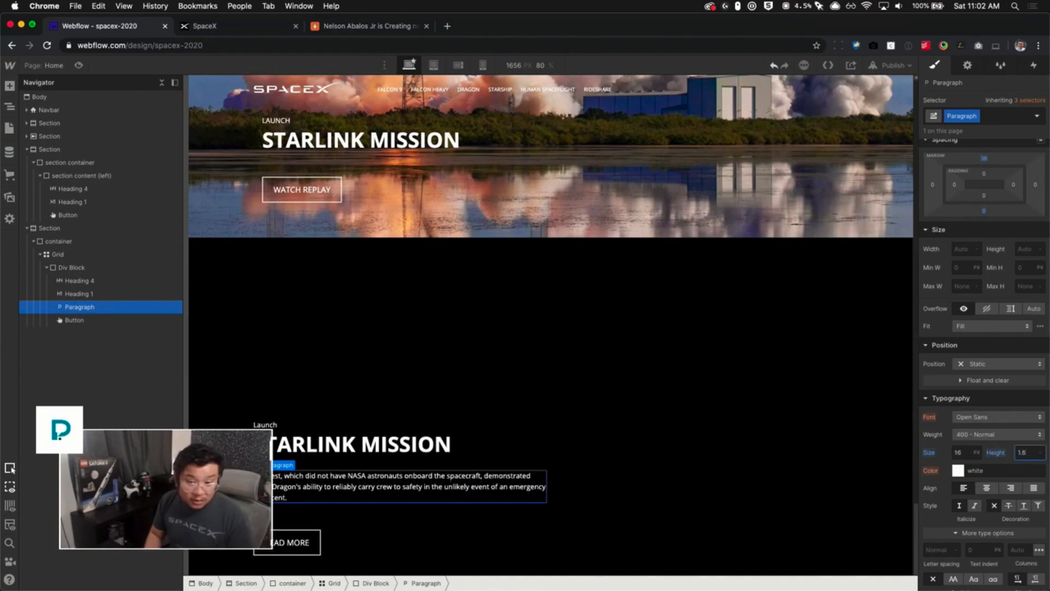
pyautogui.press('BackSpace')
pyautogui.write('8')
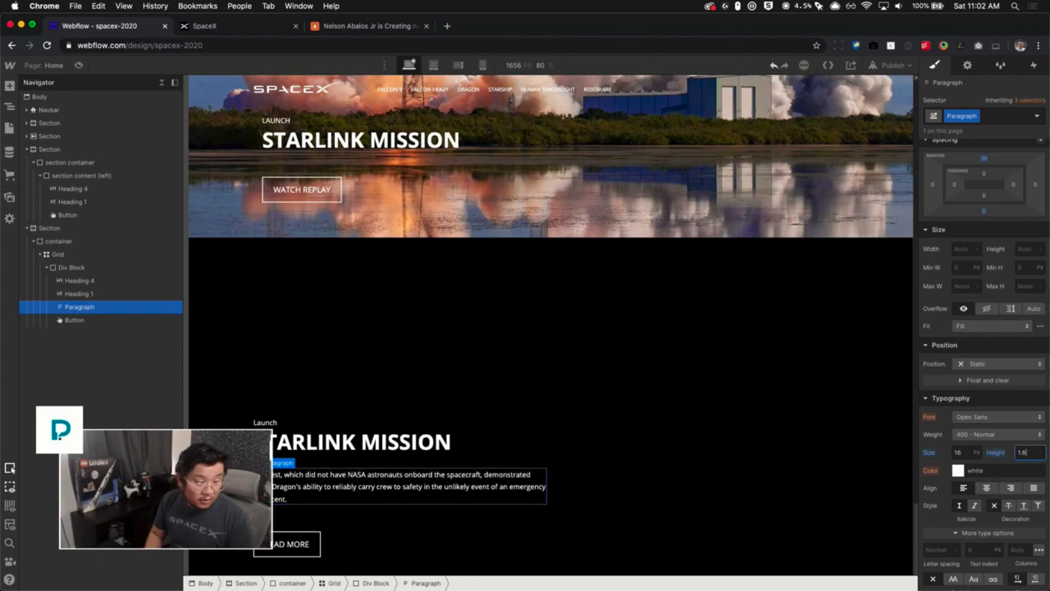
# - Insert an Image element into the feature grid's second cell
pyautogui.click(611, 357)
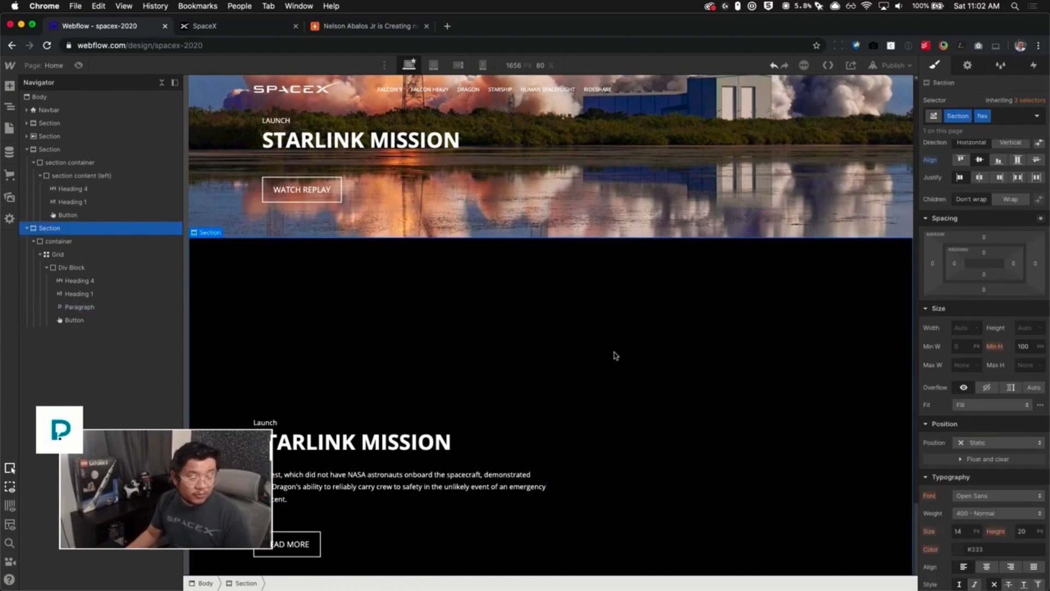
pyautogui.scroll(-4, 618, 377)
pyautogui.click(648, 395)
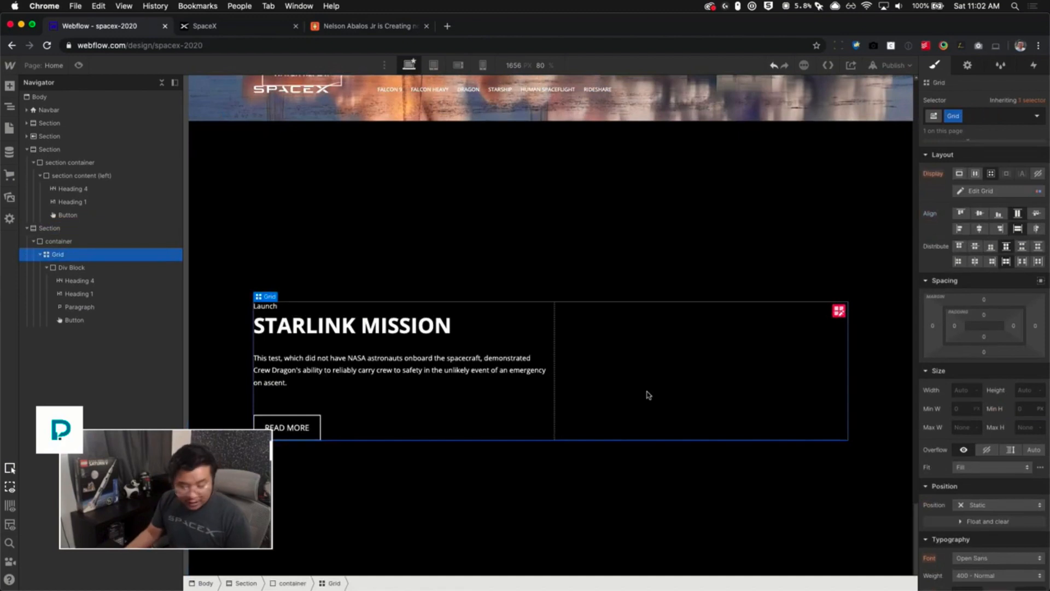
pyautogui.press('super+e')
pyautogui.write('image')
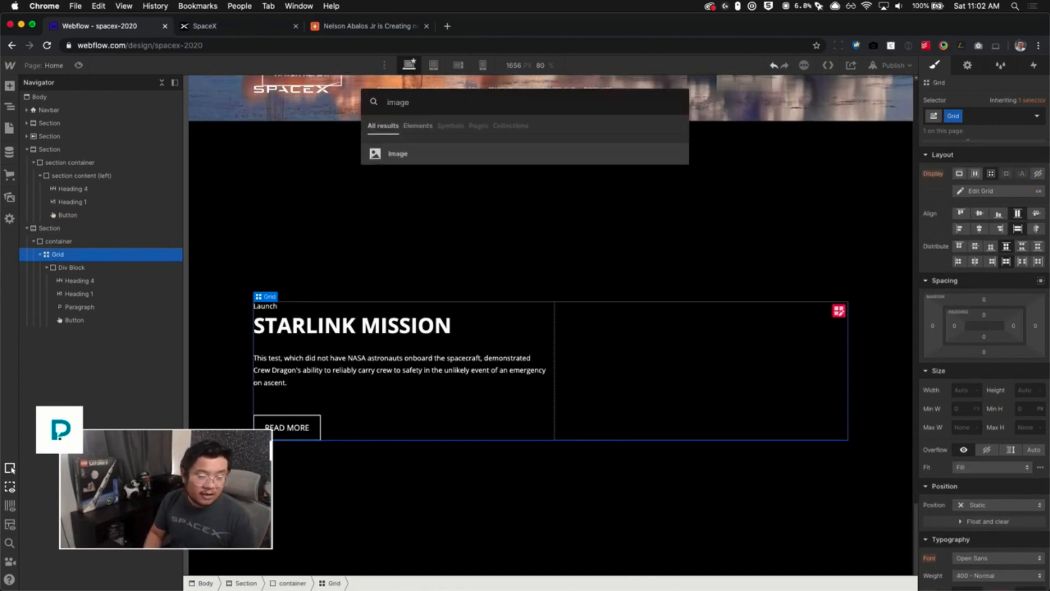
pyautogui.press('Return')
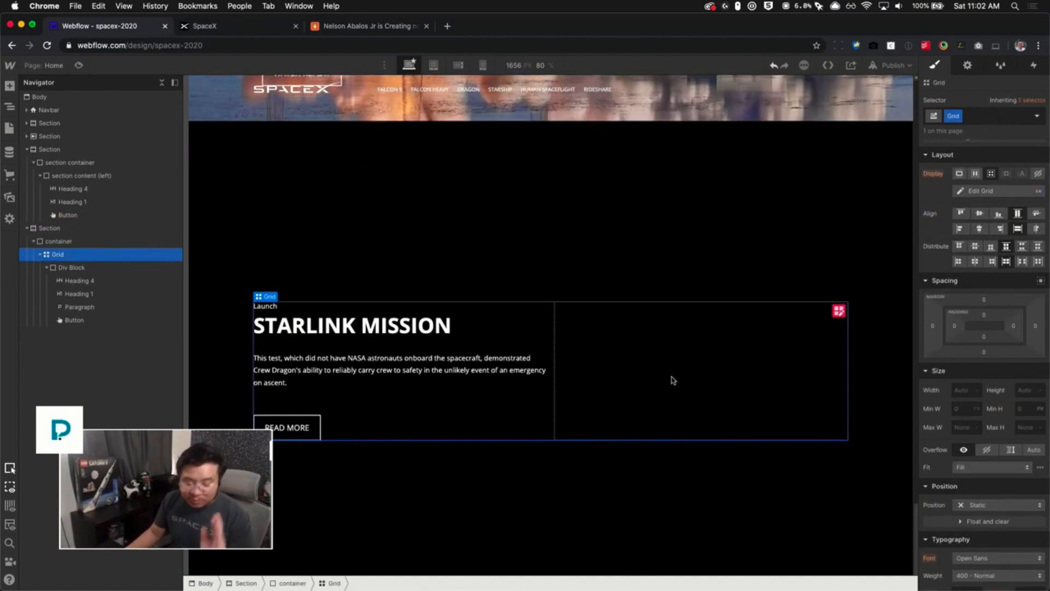
pyautogui.press('super+e')
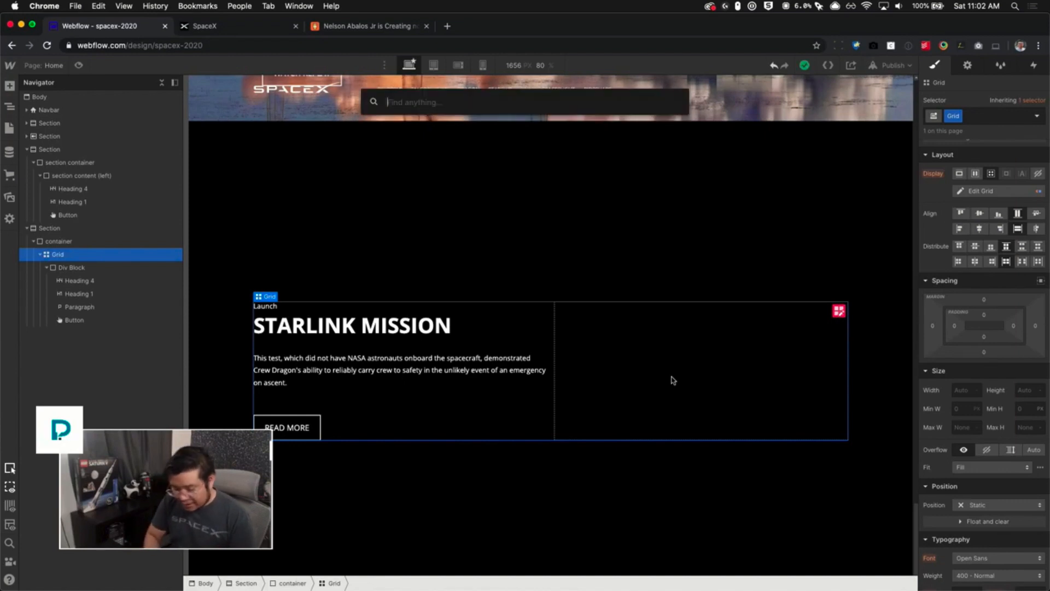
pyautogui.write('ima')
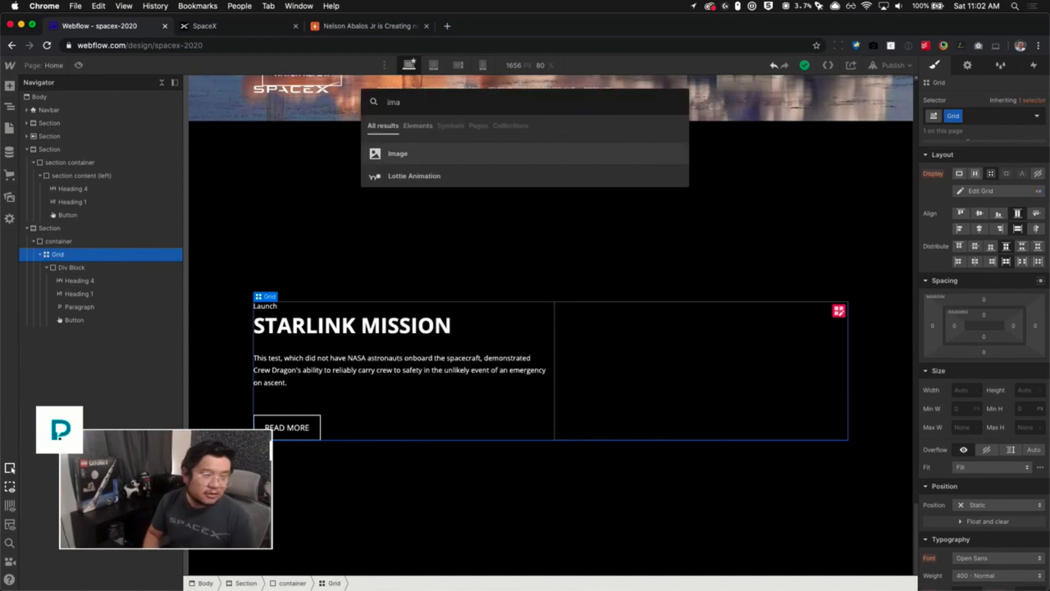
pyautogui.press('Return')
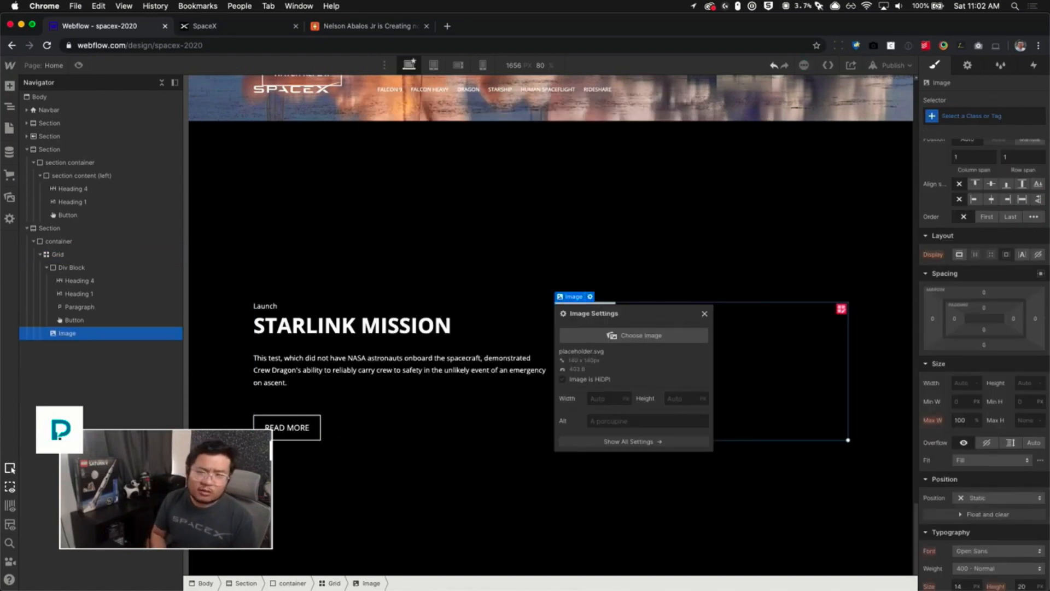
# - Choose the Crew Dragon launch picture update_acousic_fire.jpg from the assets as the image source
pyautogui.click(651, 335)
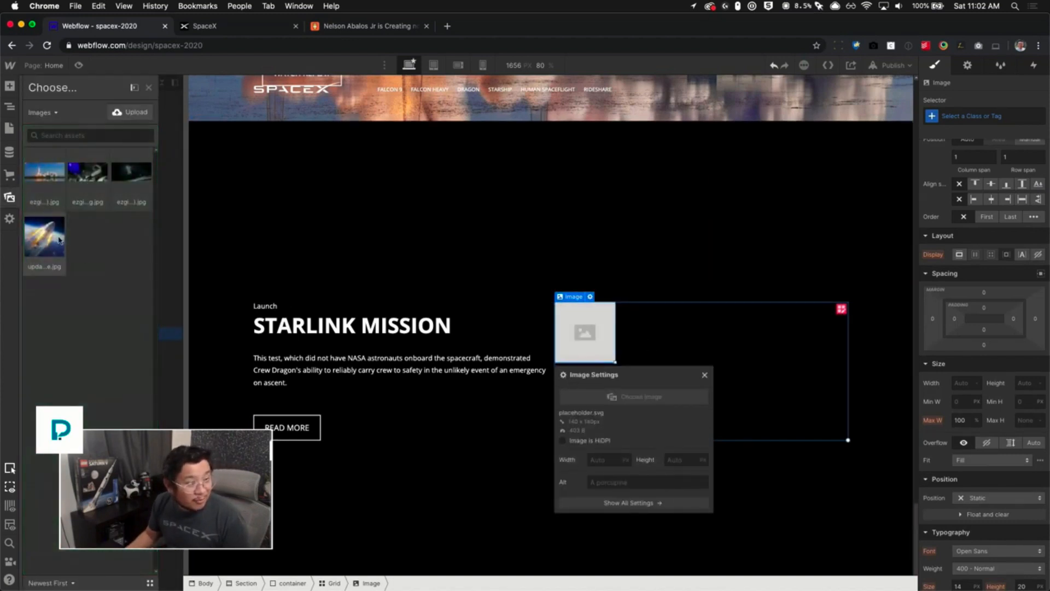
pyautogui.click(59, 236)
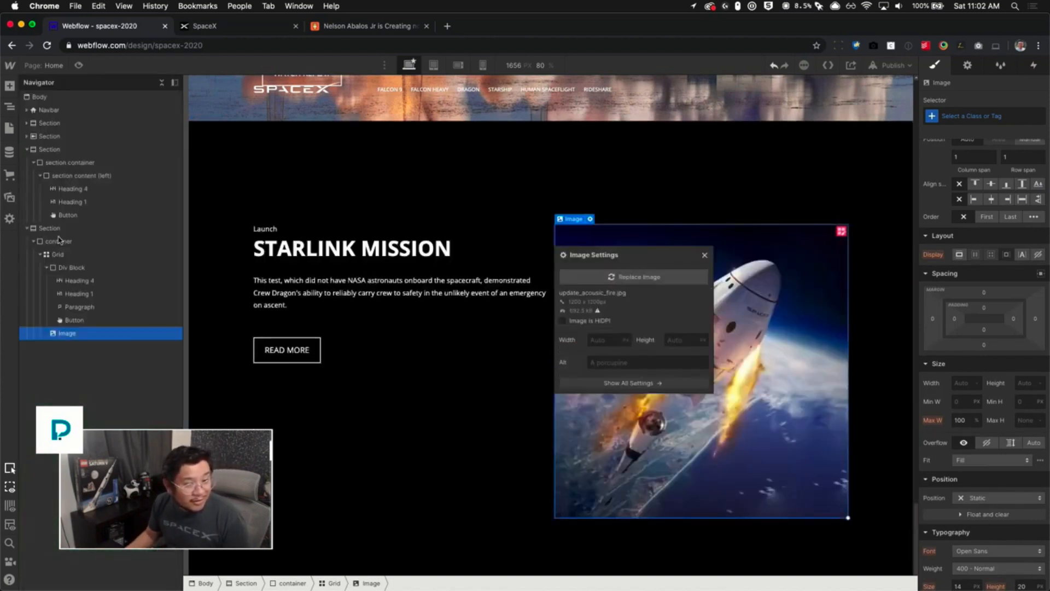
pyautogui.click(705, 255)
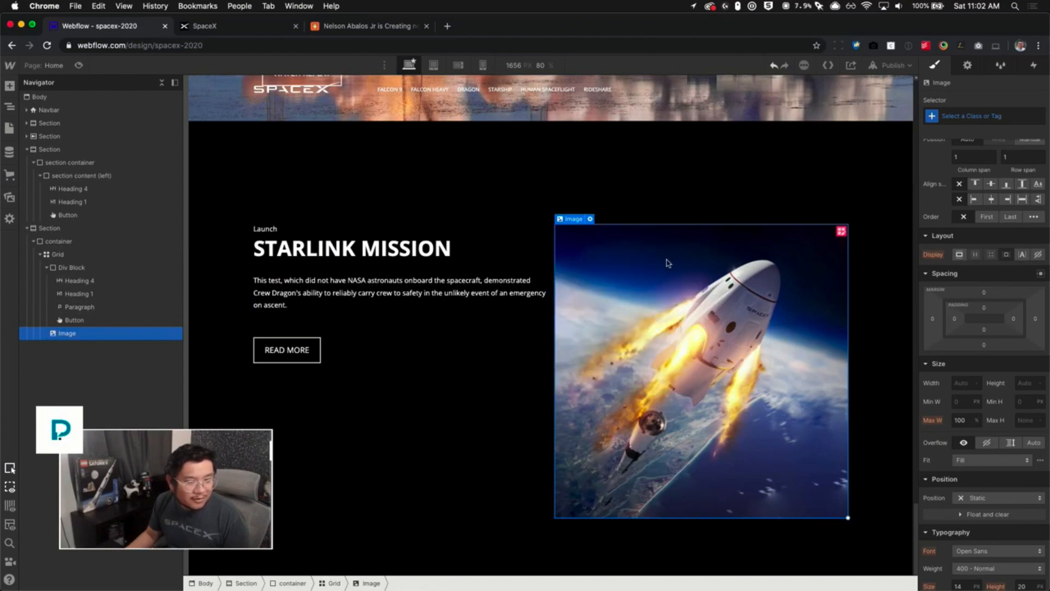
# - Center the text Div Block vertically within its grid cell
pyautogui.click(479, 328)
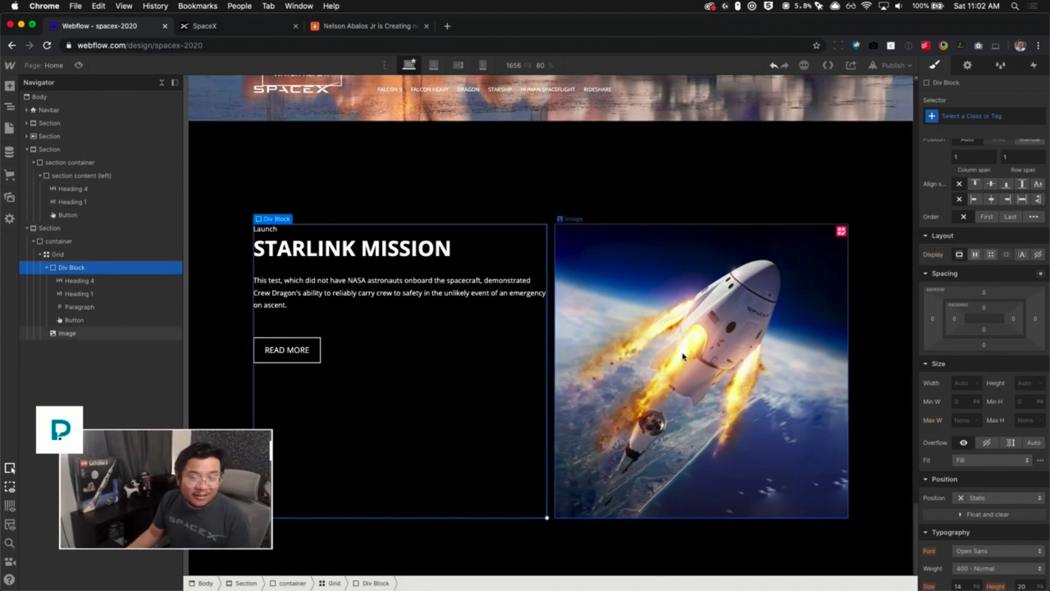
pyautogui.scroll(2, 979, 235)
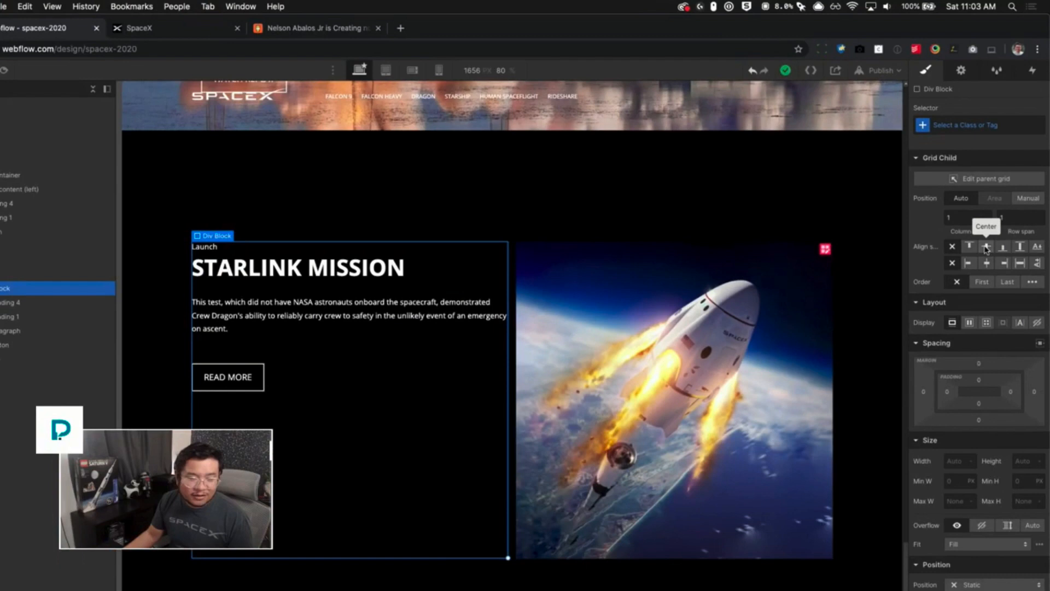
pyautogui.click(986, 248)
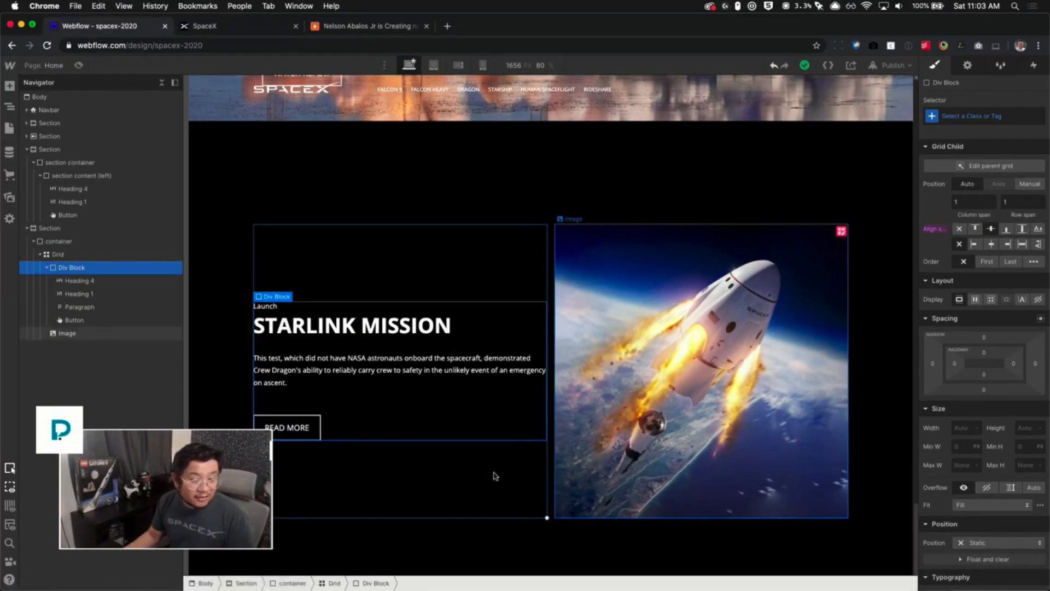
pyautogui.click(395, 466)
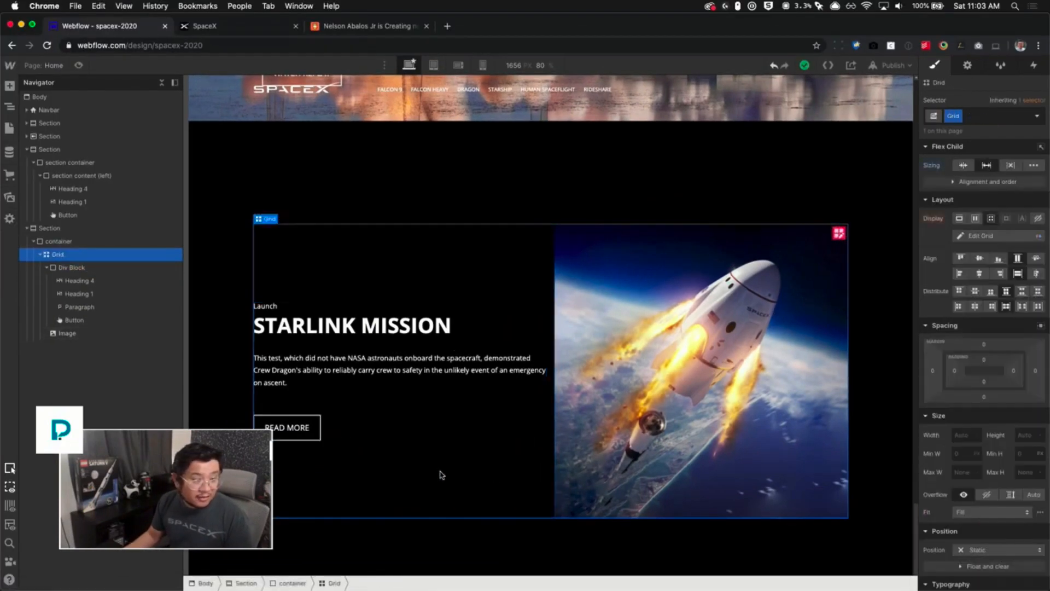
# - Copy the Crew Dragon Launch Escape Demonstration title from spacex.com and paste it as the Heading 1 text
pyautogui.click(218, 26)
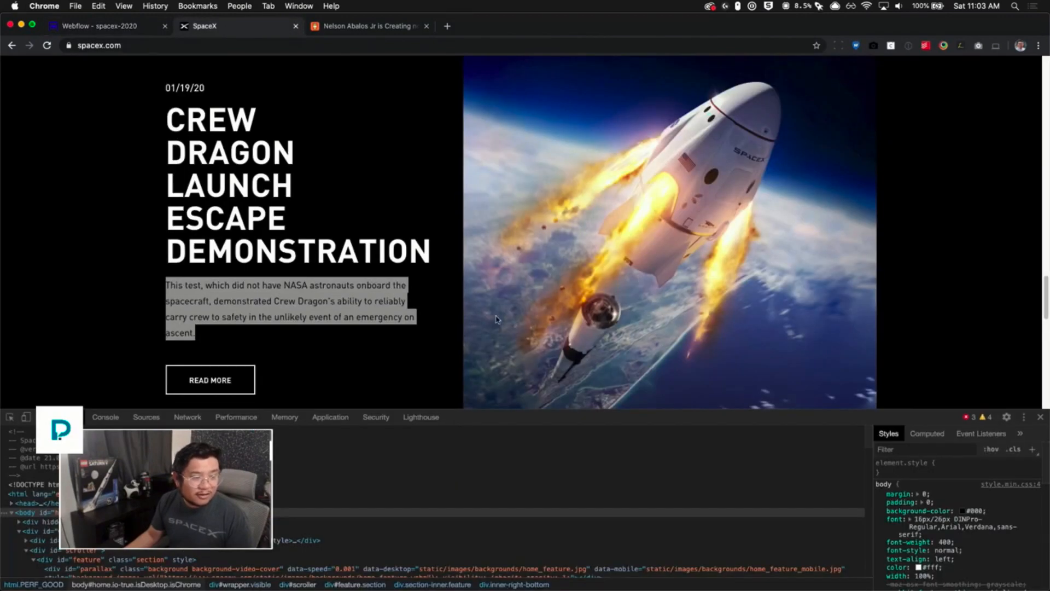
pyautogui.click(394, 357)
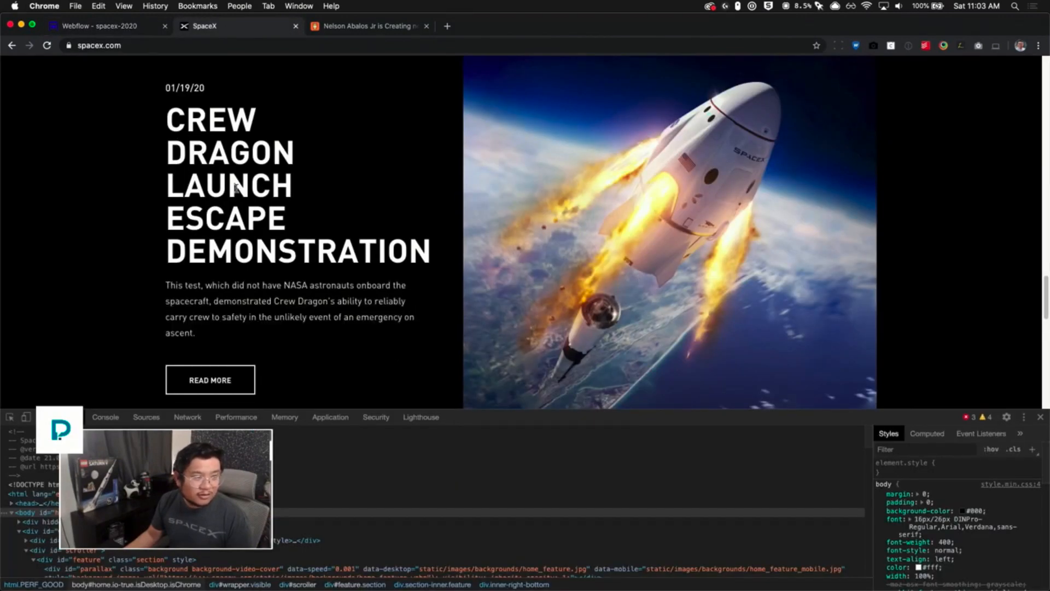
pyautogui.moveTo(207, 131); pyautogui.dragTo(261, 229)
pyautogui.click(122, 25)
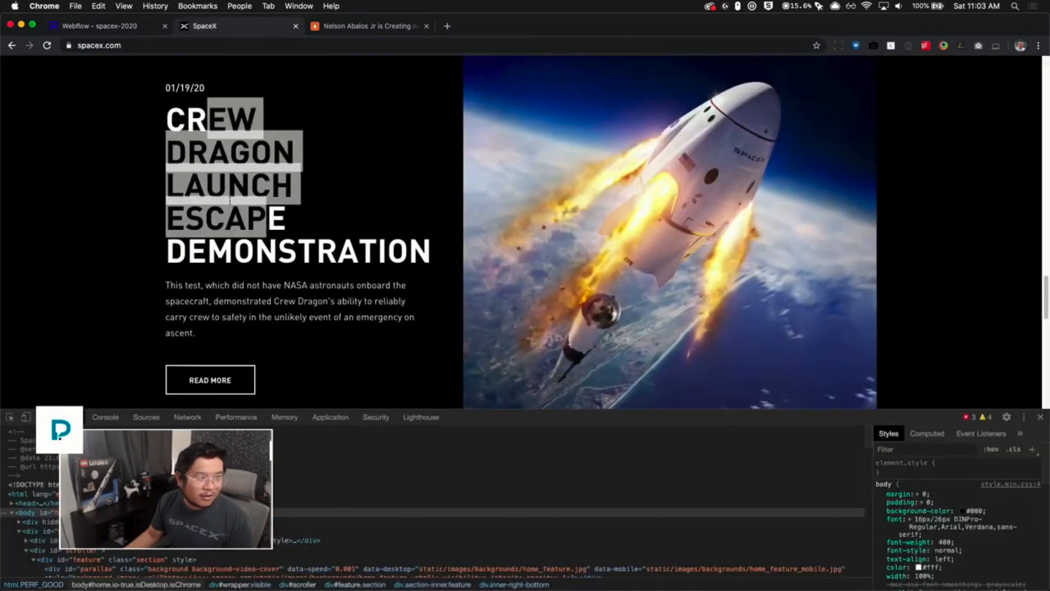
pyautogui.click(230, 27)
pyautogui.moveTo(430, 249); pyautogui.dragTo(169, 121)
pyautogui.hotkey('ctrl', 'c')
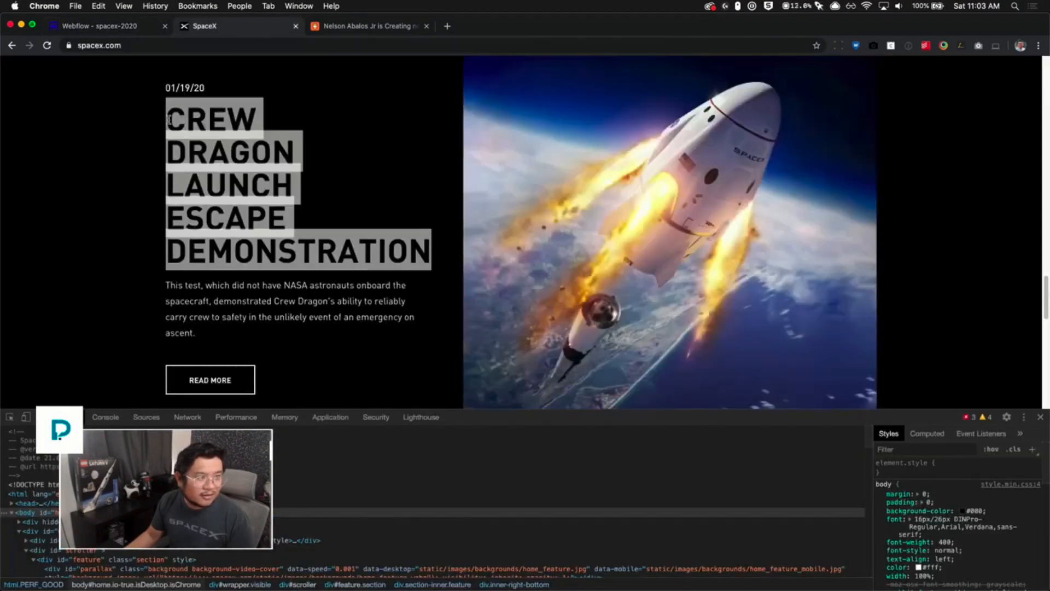
pyautogui.click(122, 25)
pyautogui.doubleClick(328, 321)
pyautogui.hotkey('ctrl', 'v')
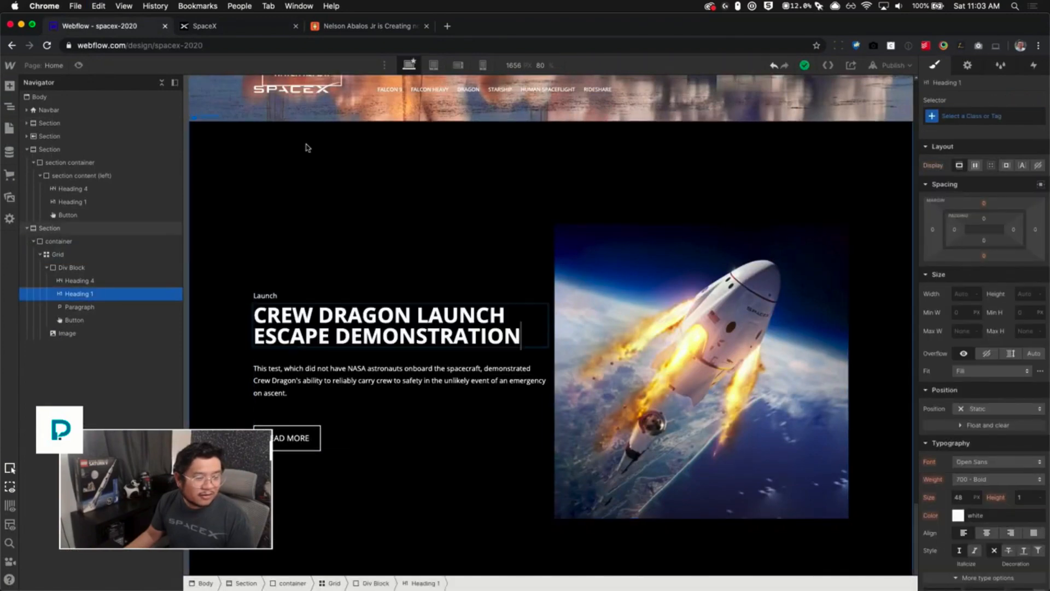
# - Copy the date 01/19/20 from spacex.com and paste it into the small Heading 4 above the title
pyautogui.click(223, 30)
pyautogui.moveTo(205, 89); pyautogui.dragTo(167, 84)
pyautogui.press('super+c')
pyautogui.click(180, 85)
pyautogui.click(151, 30)
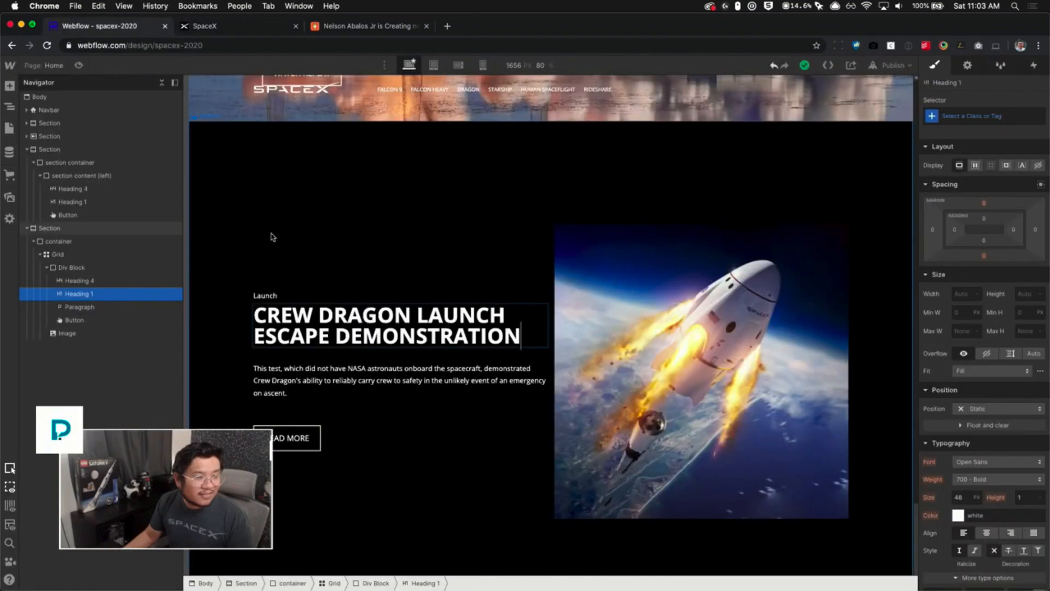
pyautogui.click(323, 294)
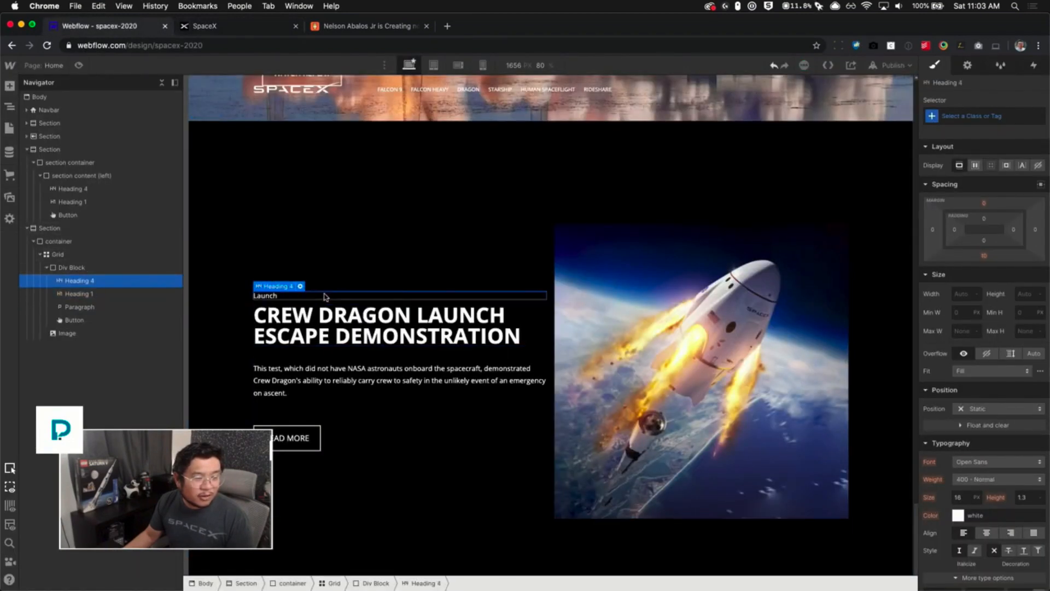
pyautogui.doubleClick(265, 296)
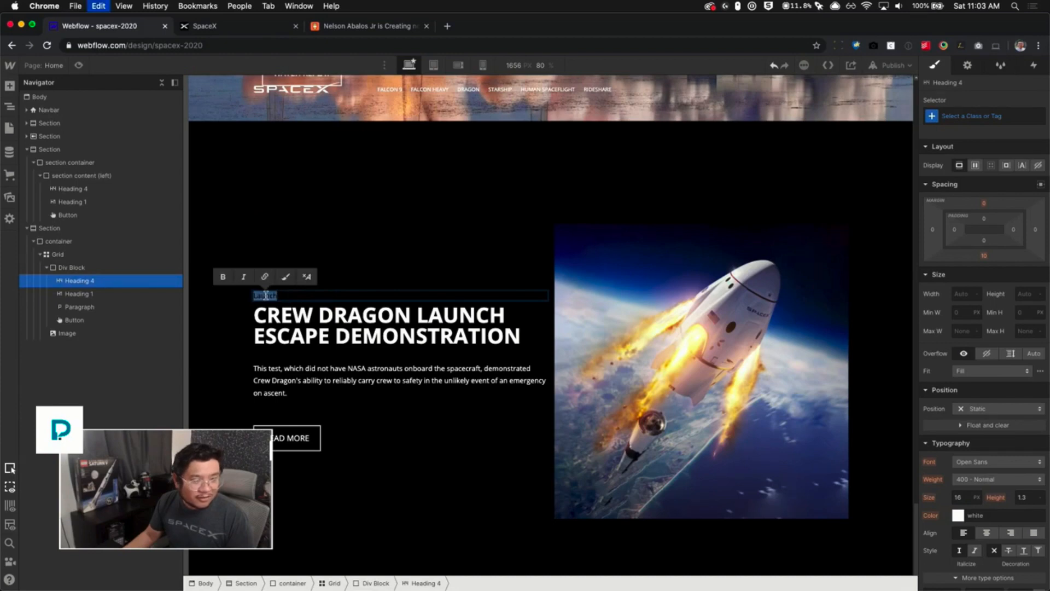
pyautogui.press('super+v')
pyautogui.click(379, 264)
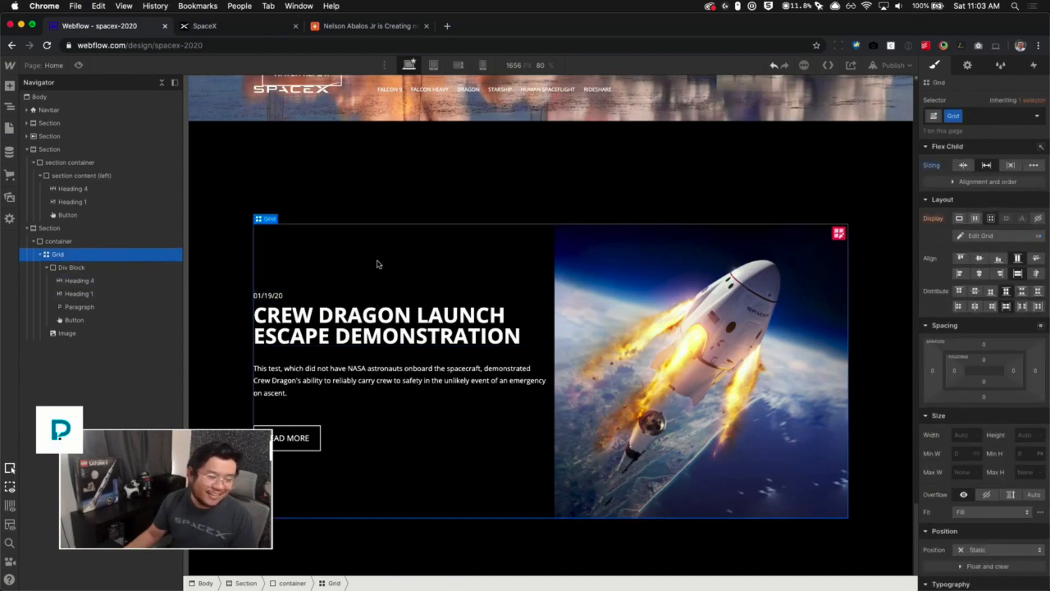
# - Copy the description again from spacex.com and paste it over the paragraph's text
pyautogui.click(223, 32)
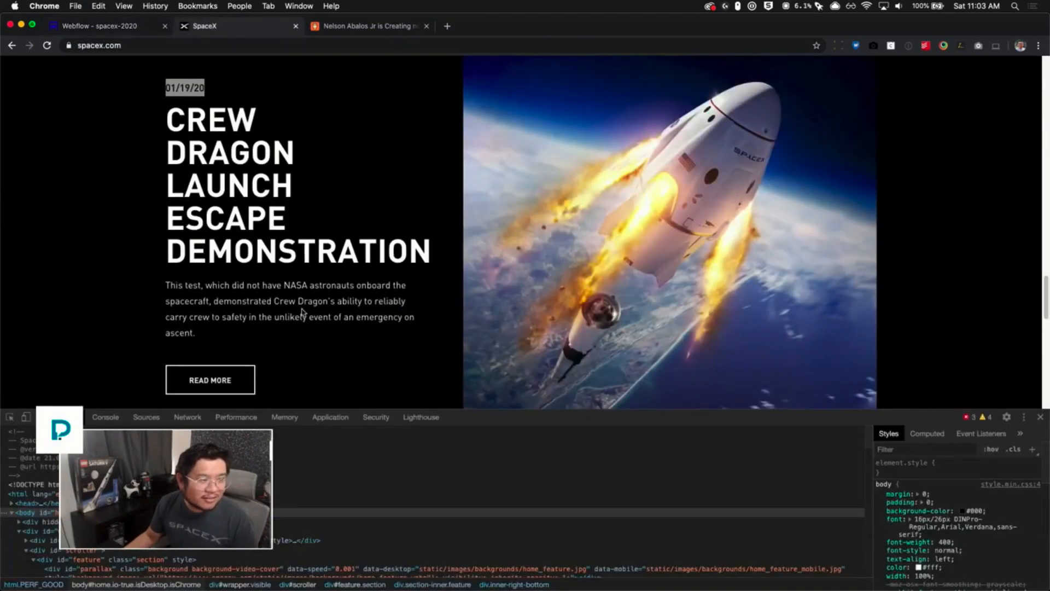
pyautogui.moveTo(224, 334); pyautogui.dragTo(167, 288)
pyautogui.press('super+c')
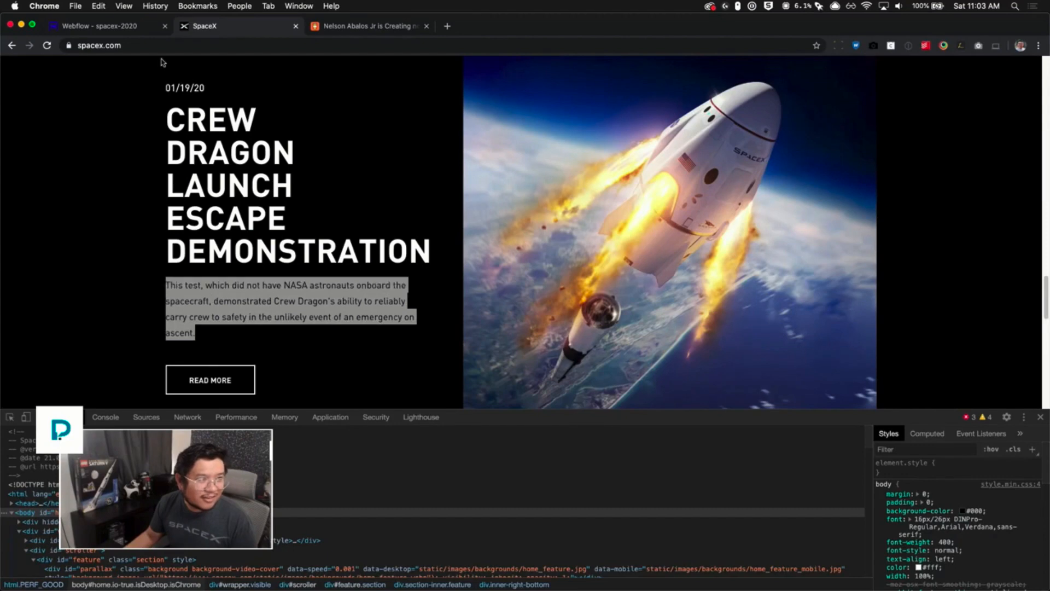
pyautogui.click(135, 27)
pyautogui.tripleClick(334, 375)
pyautogui.press('super+v')
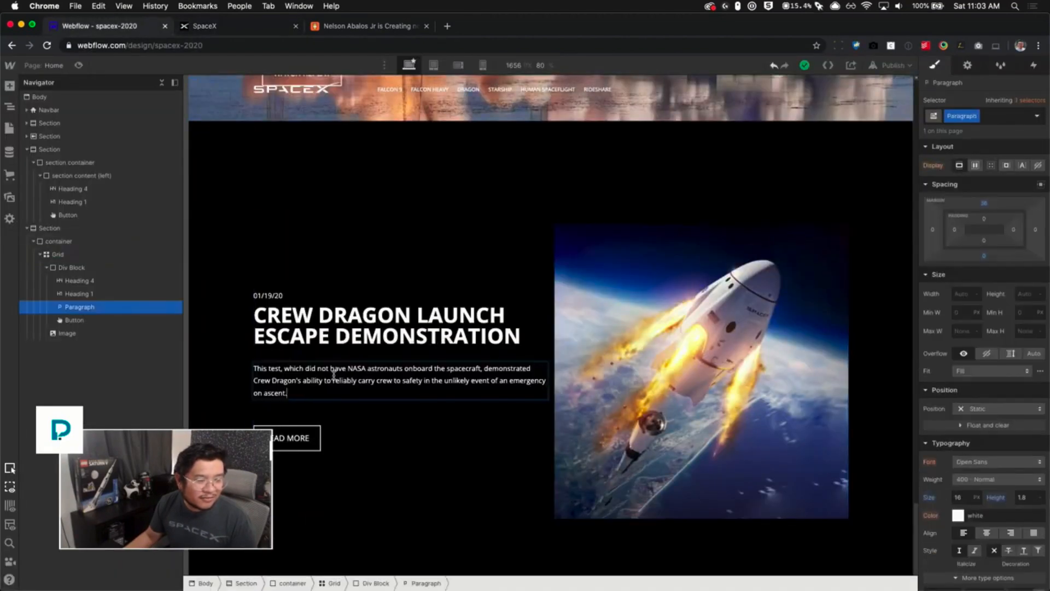
pyautogui.click(424, 422)
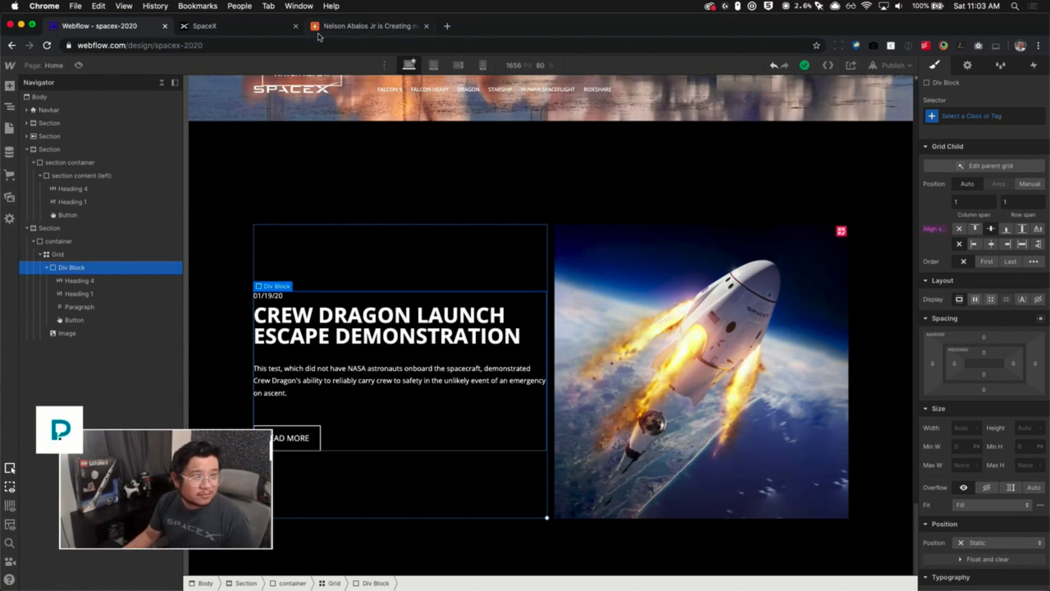
# - Compare the rebuilt feature section with the original on spacex.com
pyautogui.click(253, 27)
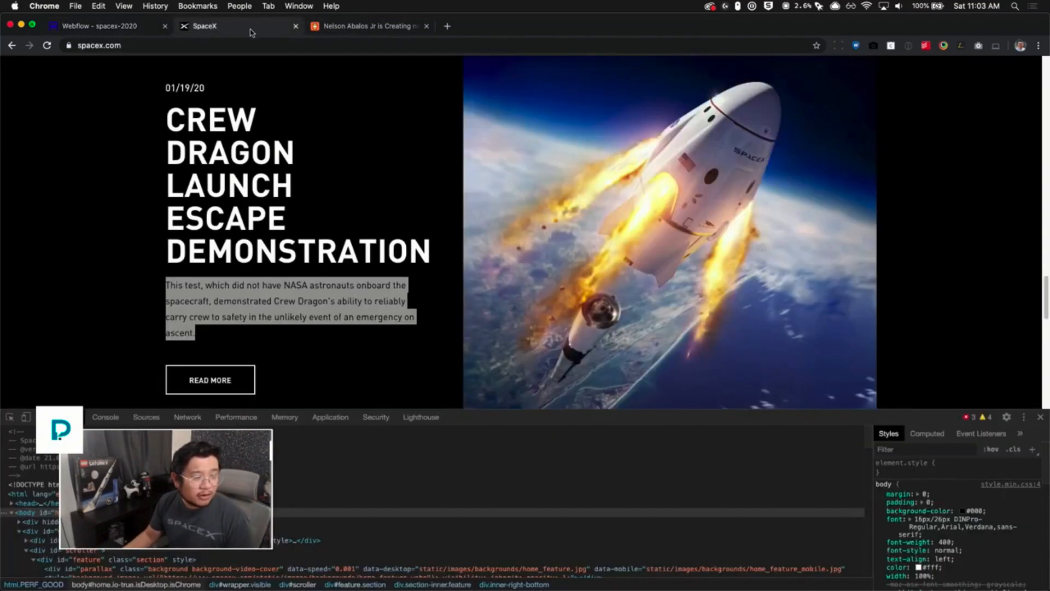
pyautogui.click(316, 325)
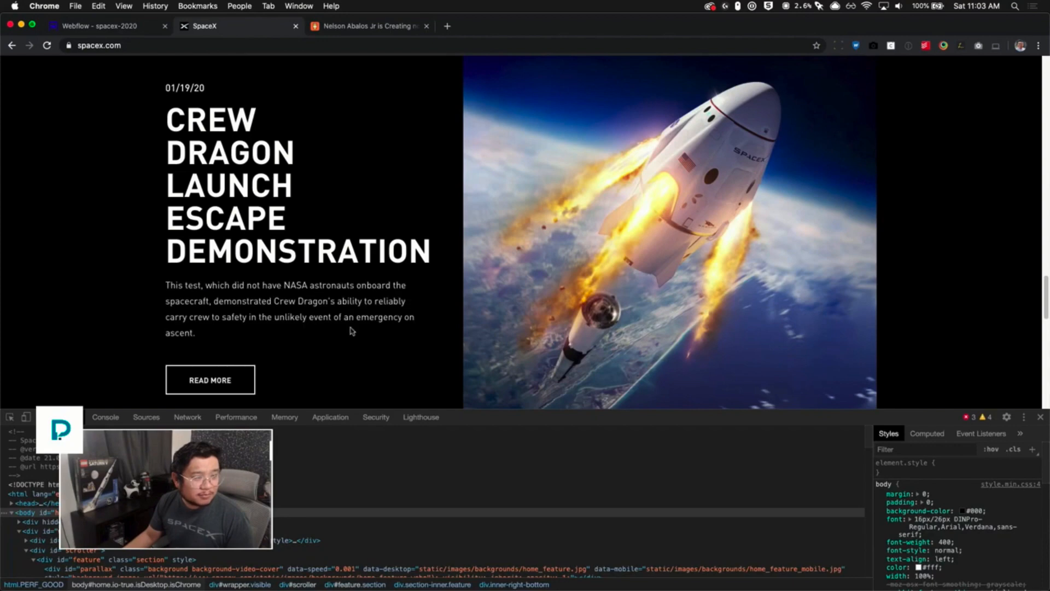
pyautogui.click(111, 30)
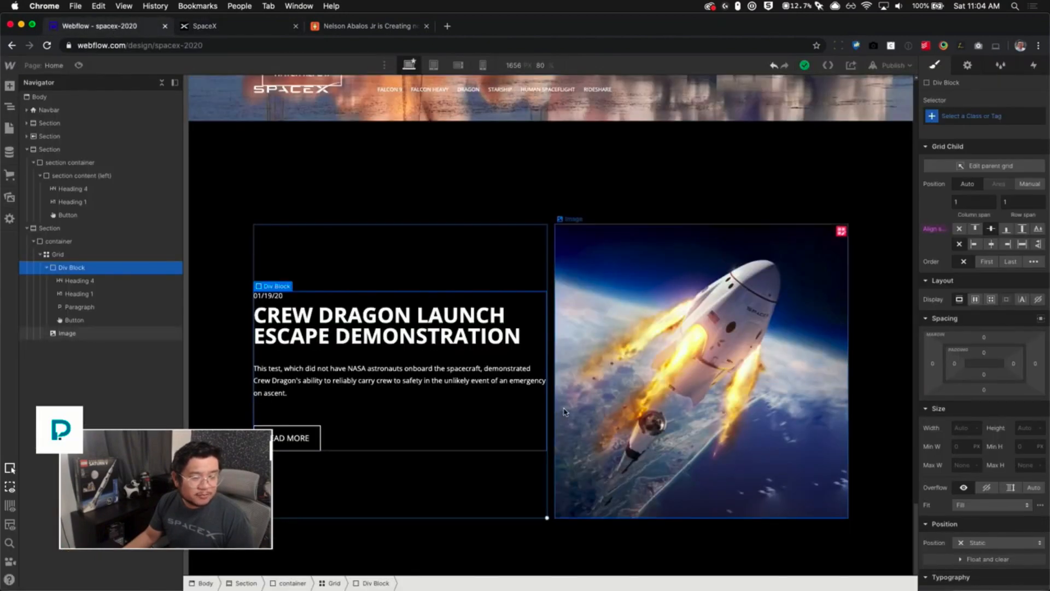
# - Widen the feature grid's column gap to about 63 px between the text block and the image
pyautogui.hotkey('ctrl', 'Tab')
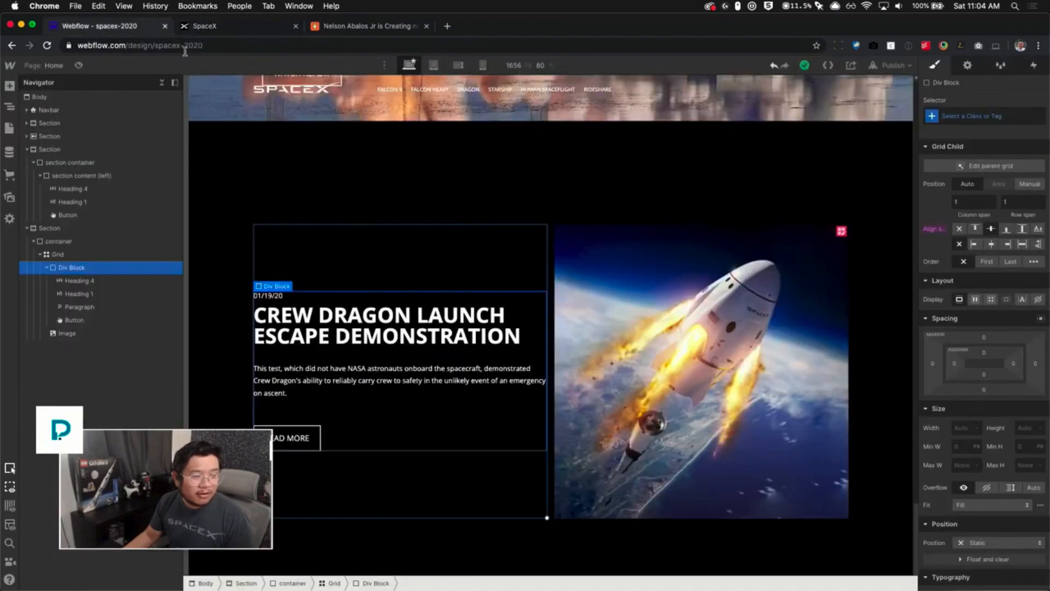
pyautogui.click(146, 29)
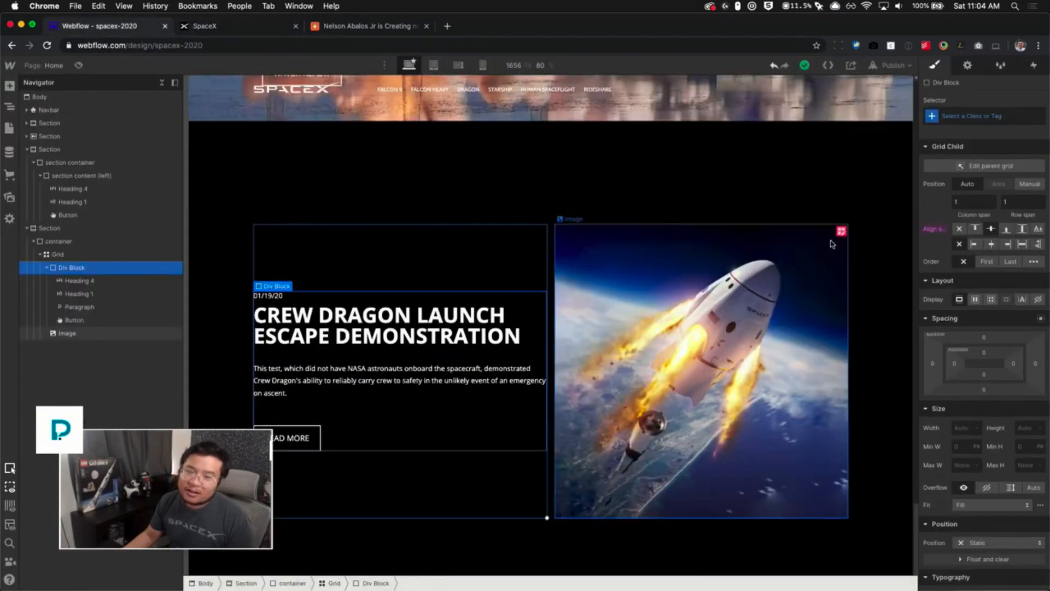
pyautogui.click(841, 232)
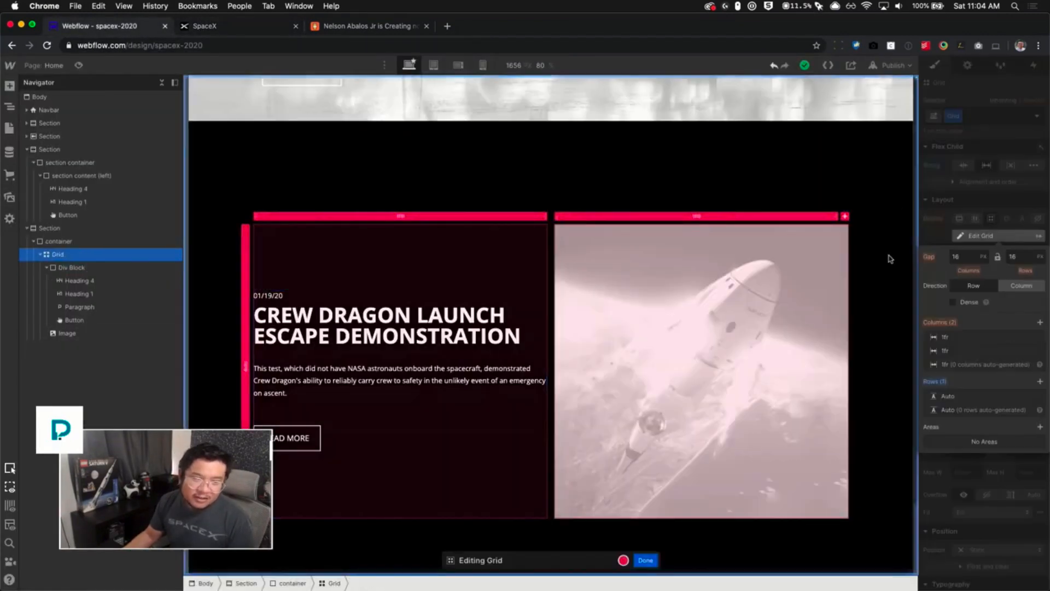
pyautogui.moveTo(549, 251); pyautogui.dragTo(574, 250)
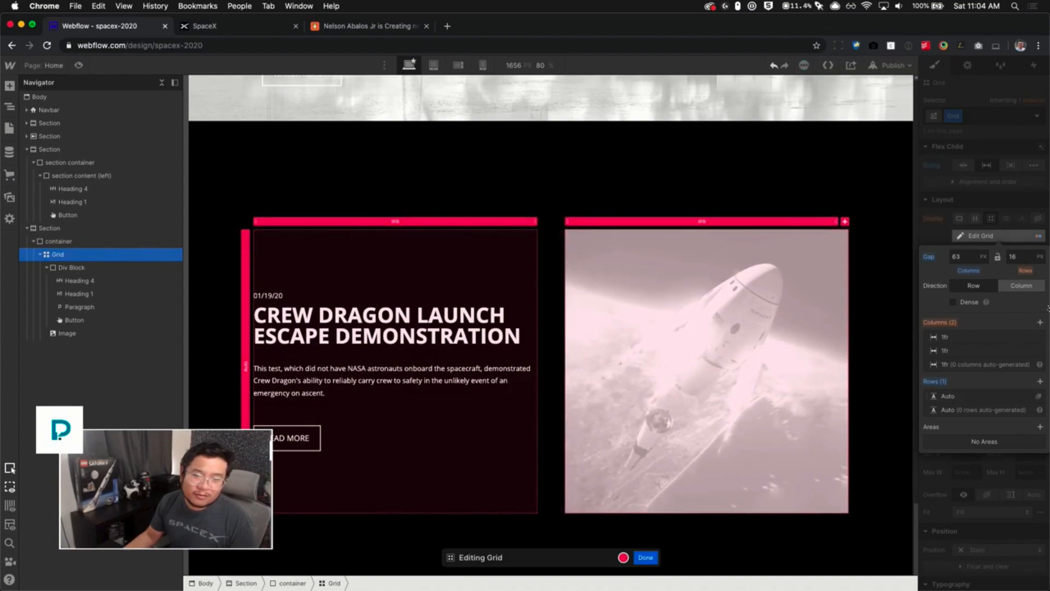
pyautogui.click(991, 234)
pyautogui.click(905, 362)
pyautogui.scroll(-1, 879, 449)
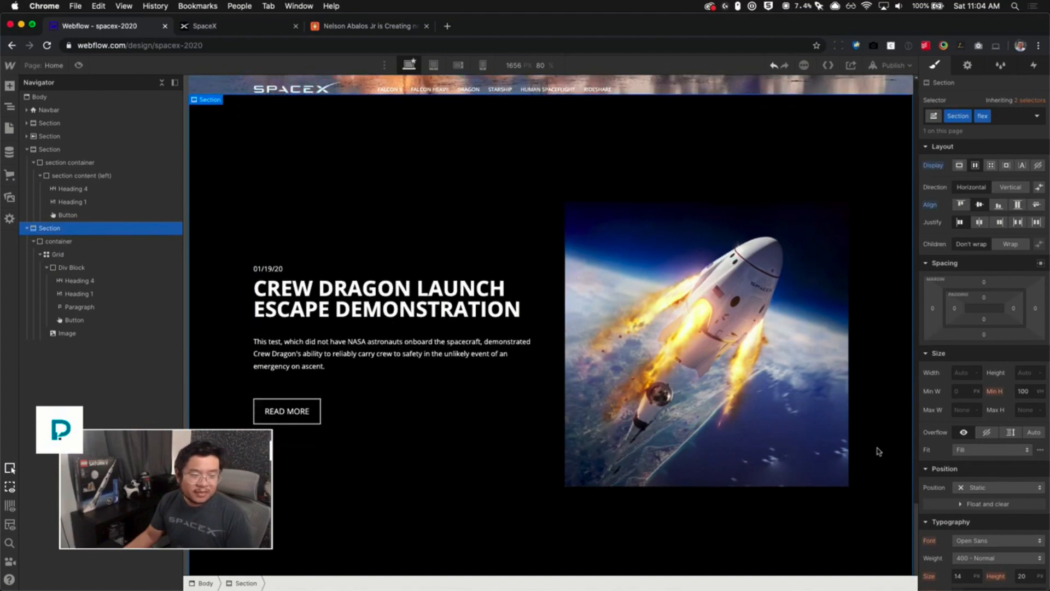
pyautogui.scroll(-1, 879, 451)
# - Close the developer tools on spacex.com and set the designer canvas to 1325 px wide at 100% scale
pyautogui.click(768, 409)
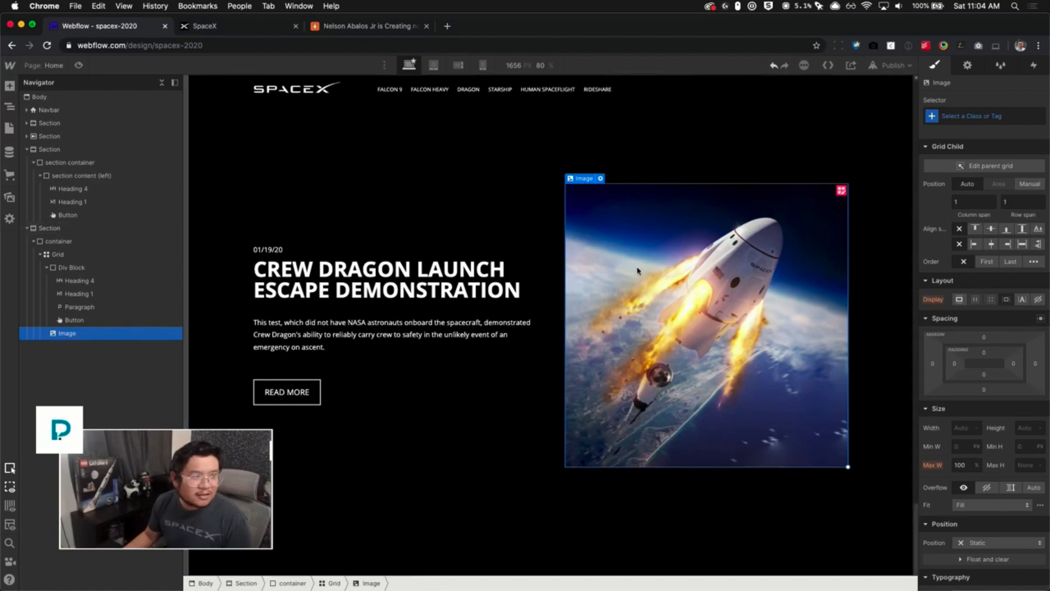
pyautogui.click(187, 26)
pyautogui.scroll(1, 254, 82)
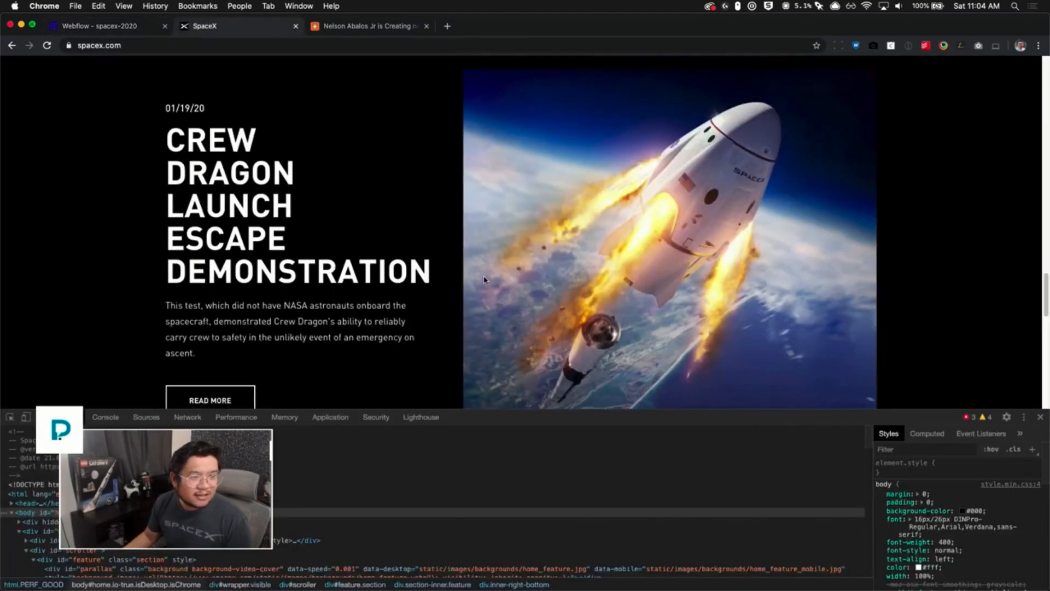
pyautogui.click(1040, 418)
pyautogui.click(106, 27)
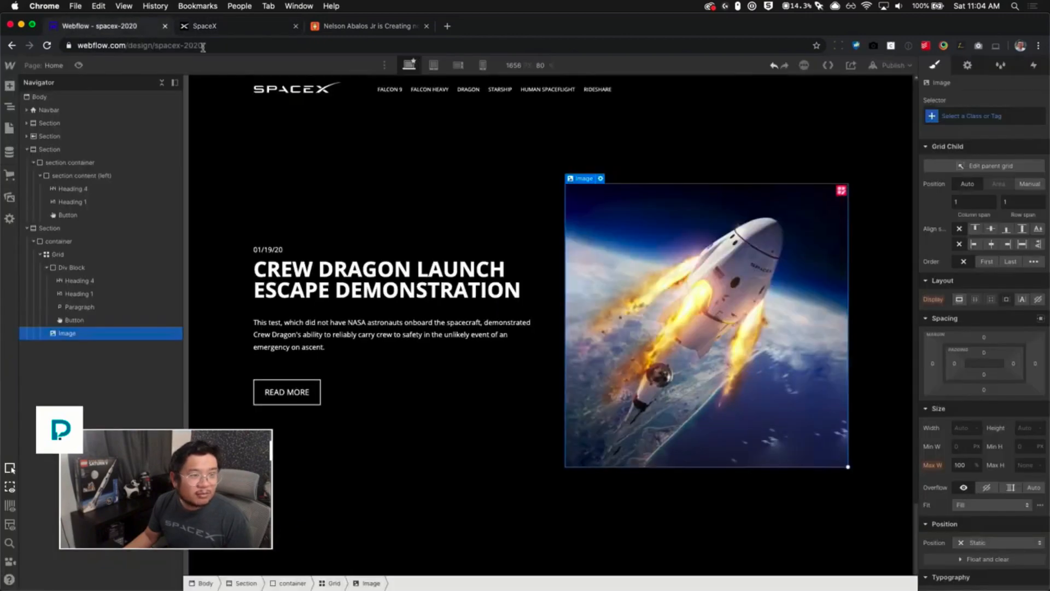
pyautogui.click(549, 66)
pyautogui.click(578, 94)
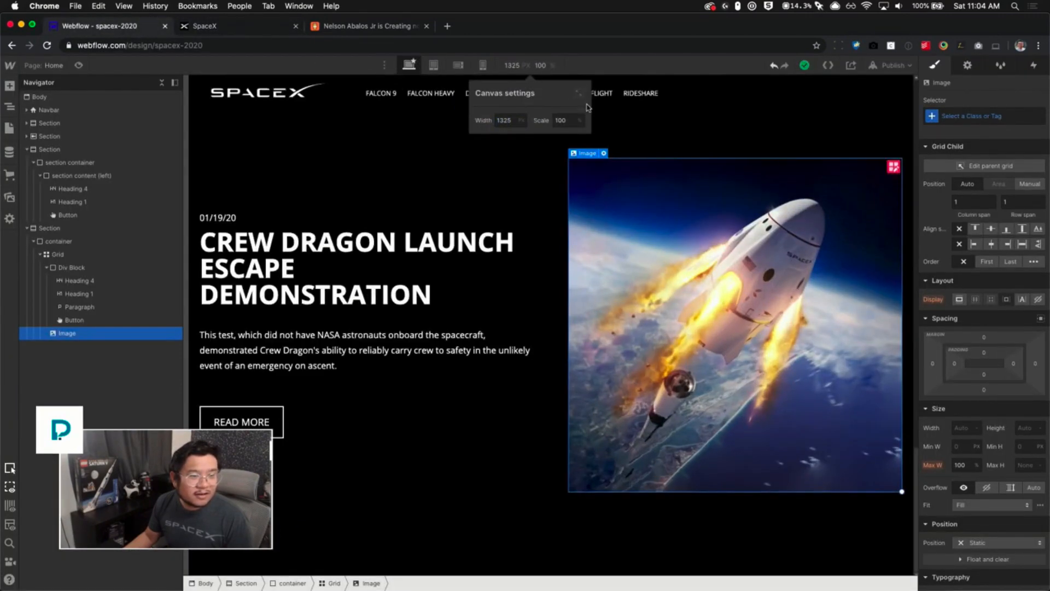
pyautogui.click(687, 402)
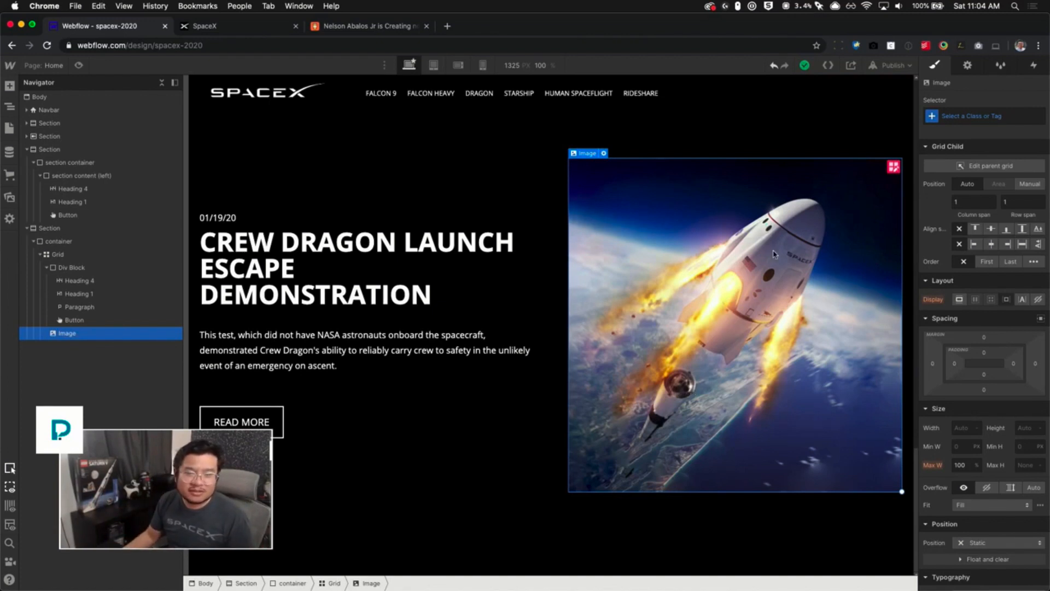
# - Set the launch image's height to 90 and its fit to Cover
pyautogui.click(1020, 426)
pyautogui.write('80')
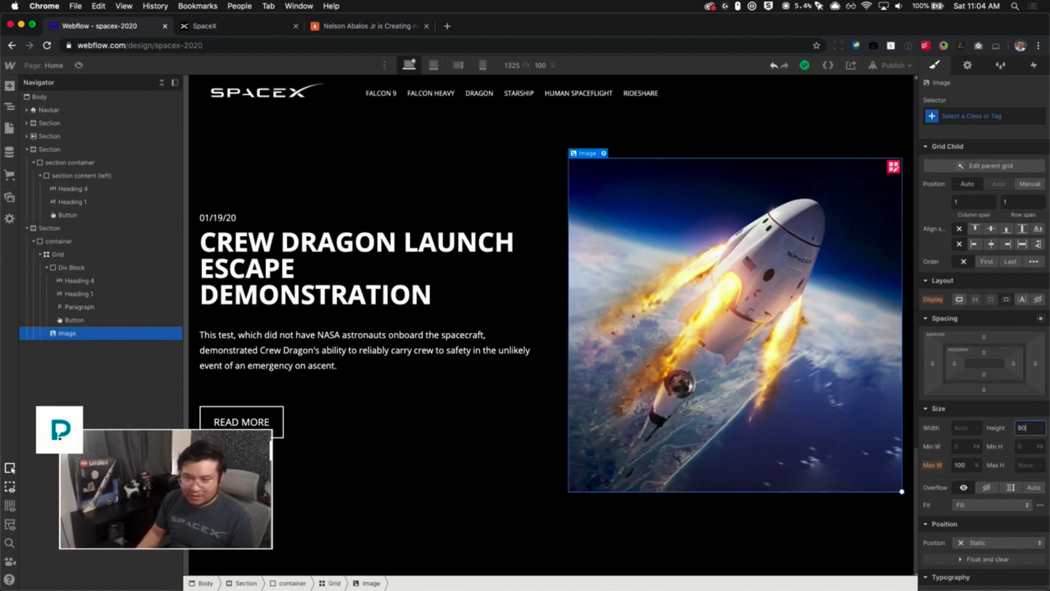
pyautogui.press('Return')
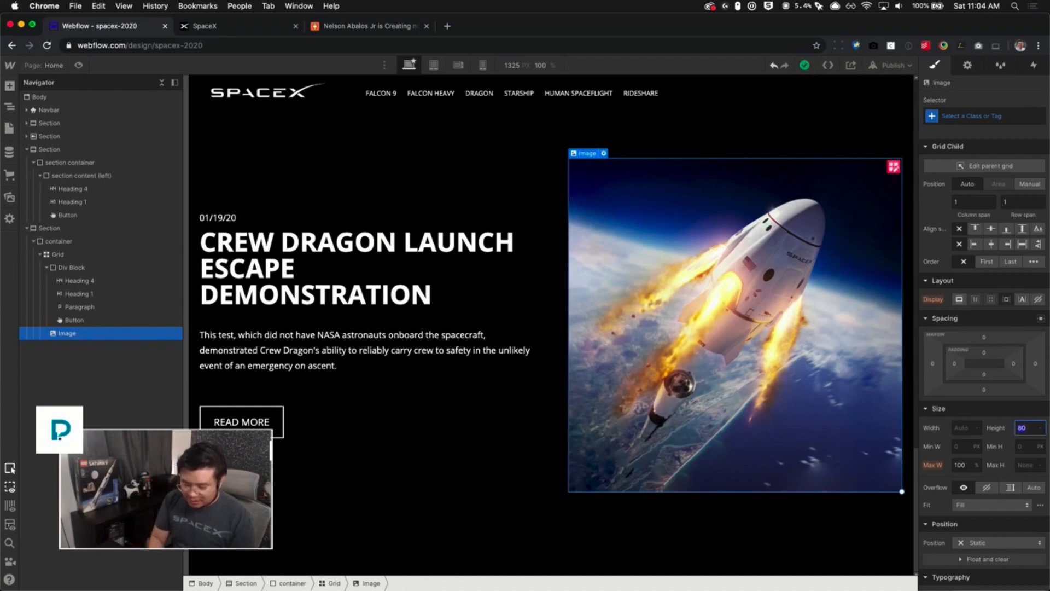
pyautogui.press('Return')
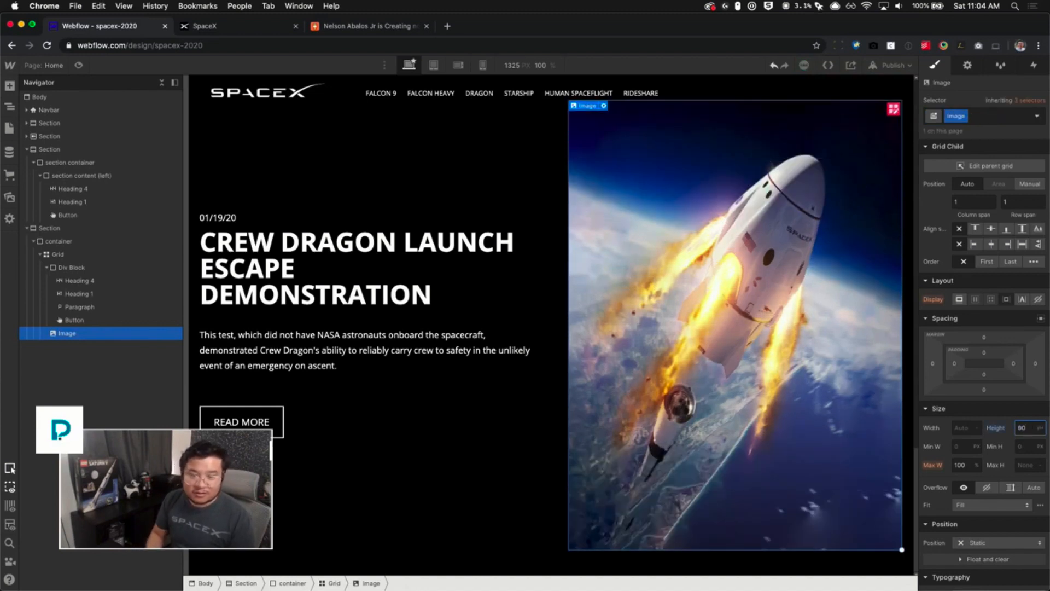
pyautogui.click(969, 505)
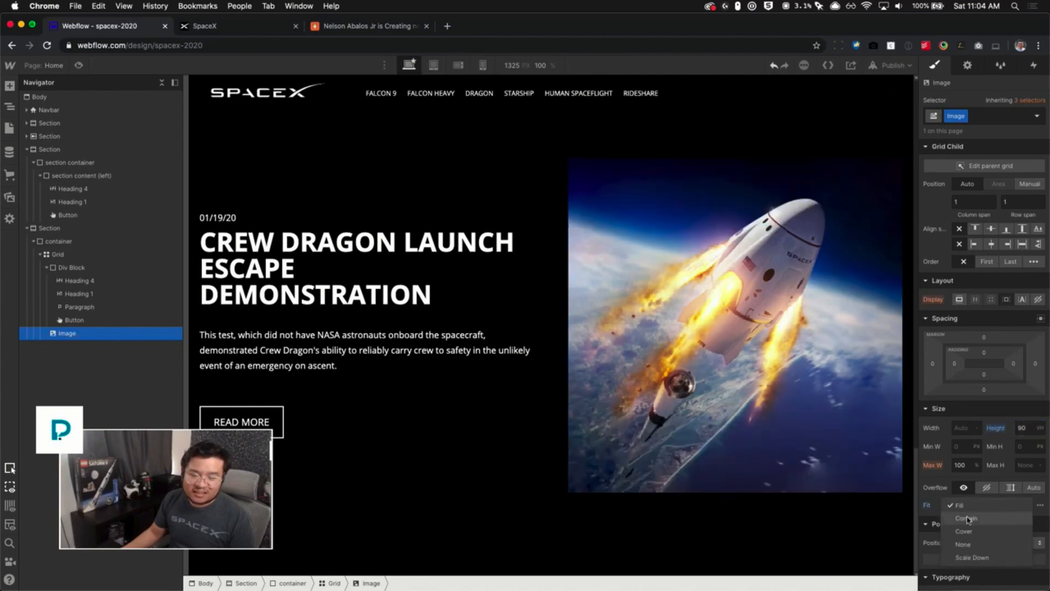
pyautogui.click(969, 532)
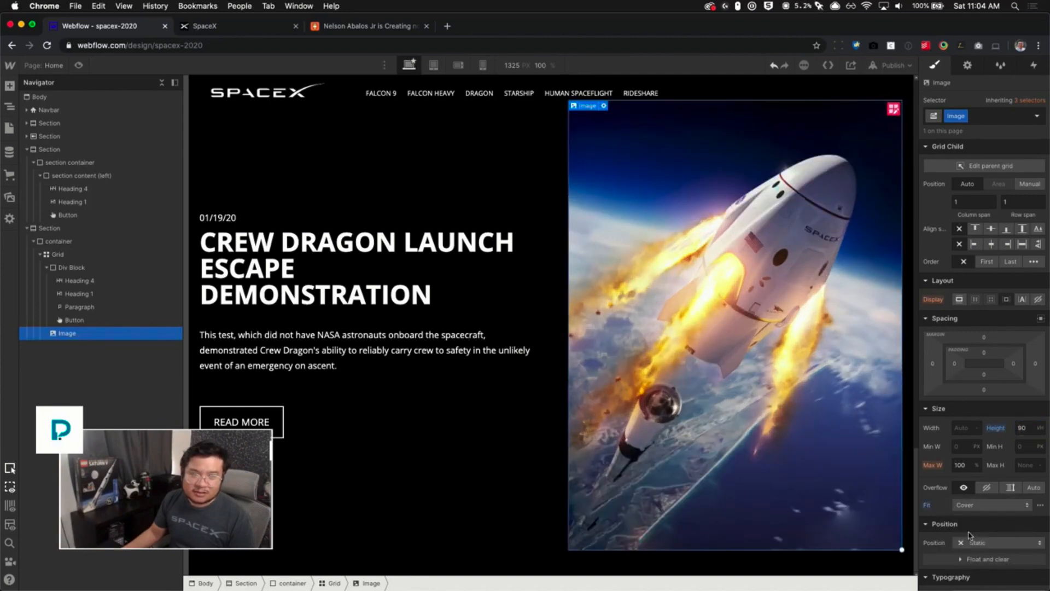
# - Compare the image's proportions with the original Crew Dragon section on spacex.com
pyautogui.scroll(5, 656, 274)
pyautogui.click(200, 27)
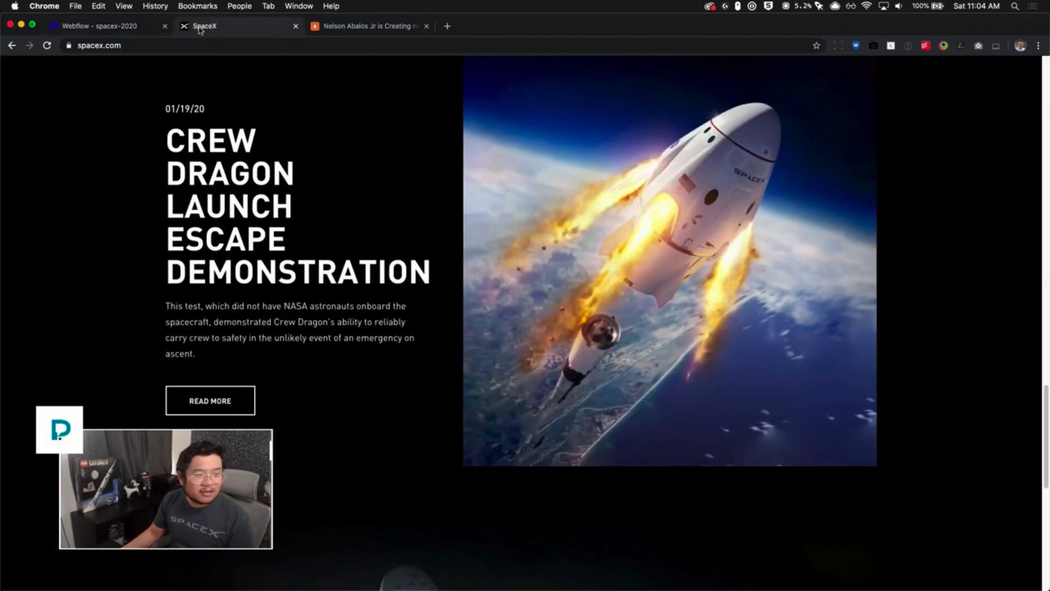
pyautogui.scroll(2, 383, 324)
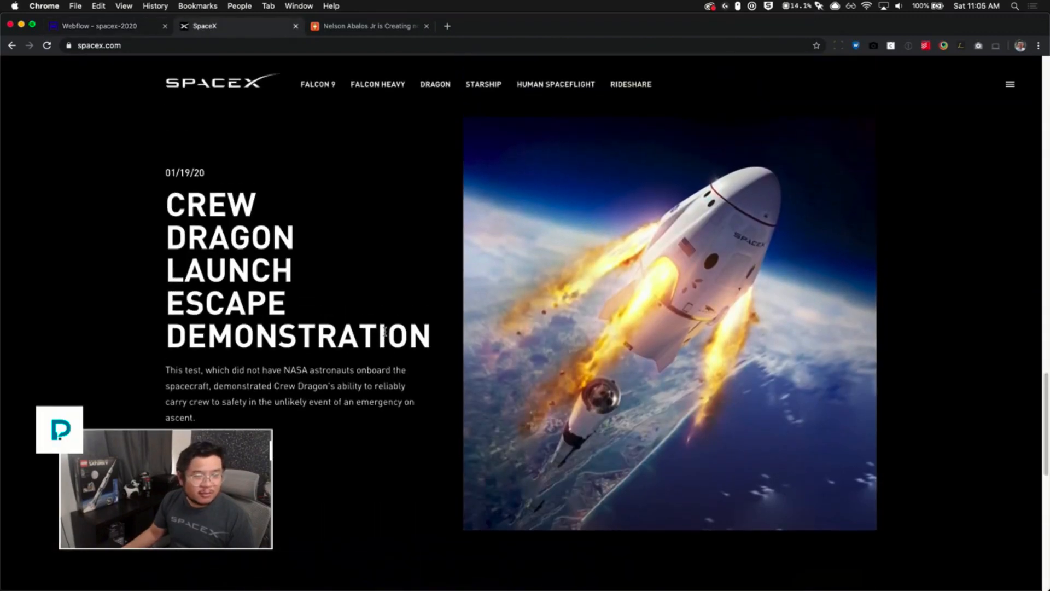
pyautogui.scroll(2, 384, 331)
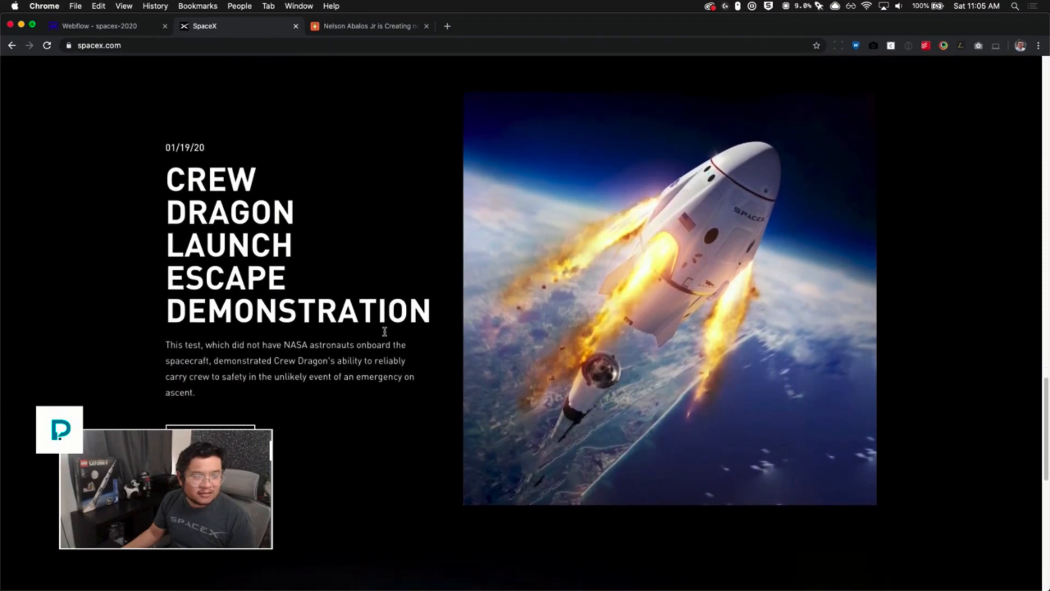
pyautogui.scroll(1, 385, 331)
pyautogui.scroll(-1, 385, 331)
pyautogui.scroll(1, 385, 332)
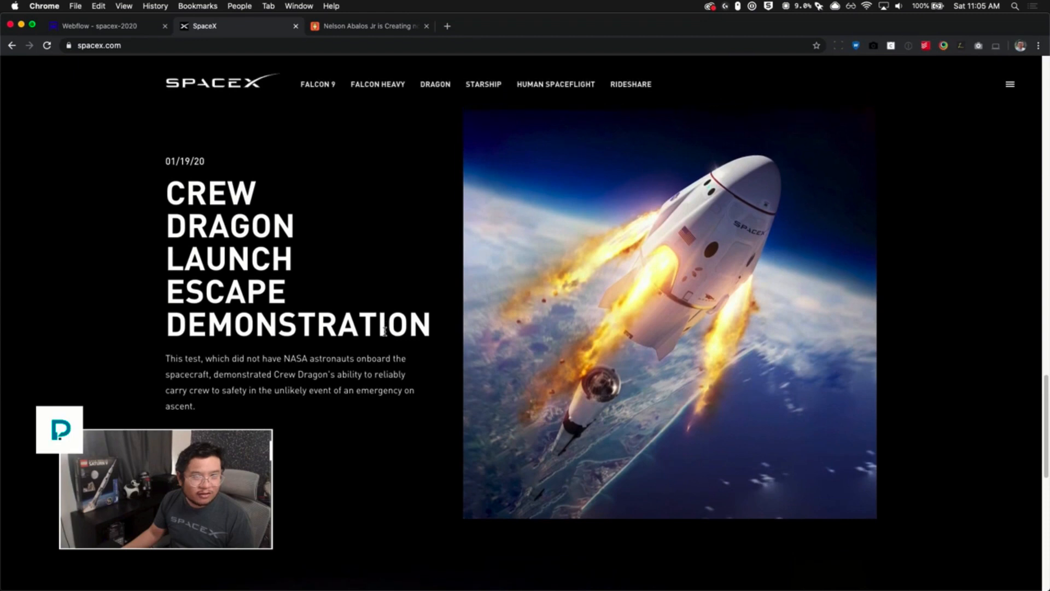
pyautogui.scroll(-1, 384, 331)
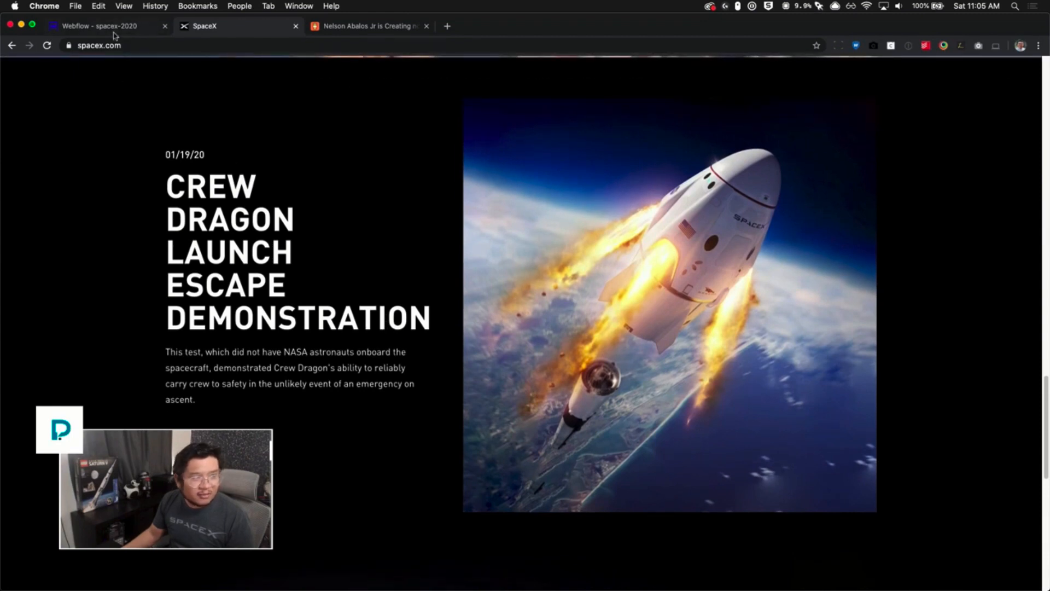
# - Set the launch image's height to 80
pyautogui.click(112, 27)
pyautogui.click(1021, 428)
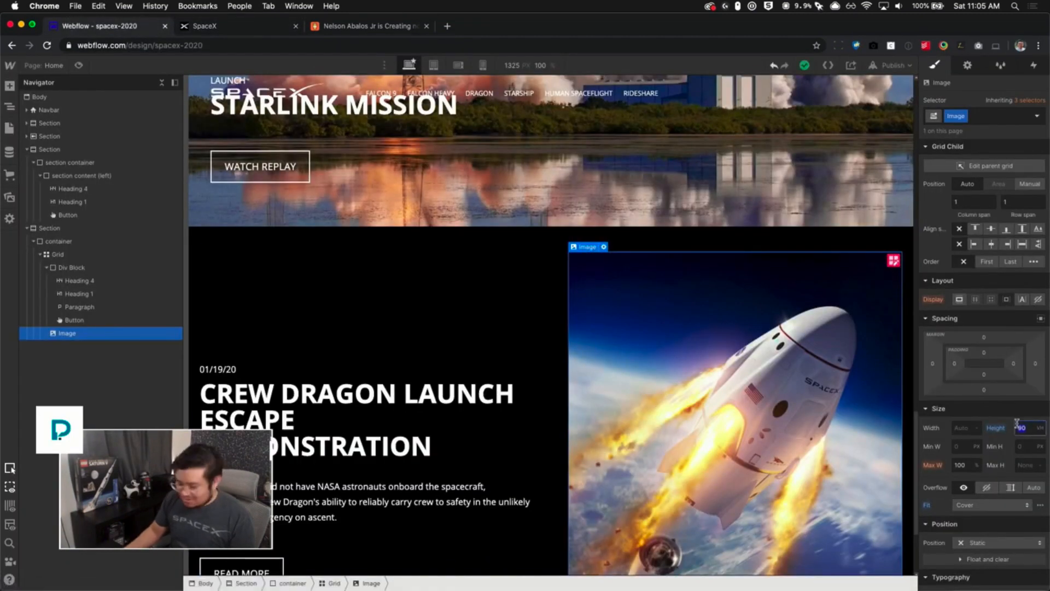
pyautogui.write('80')
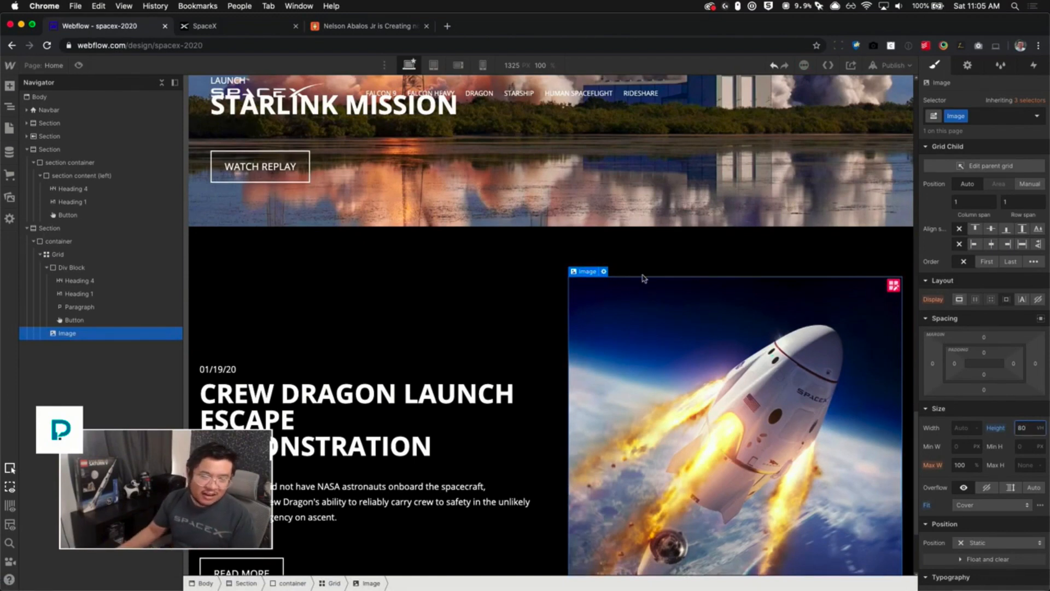
pyautogui.scroll(-3, 663, 305)
pyautogui.scroll(-1, 664, 304)
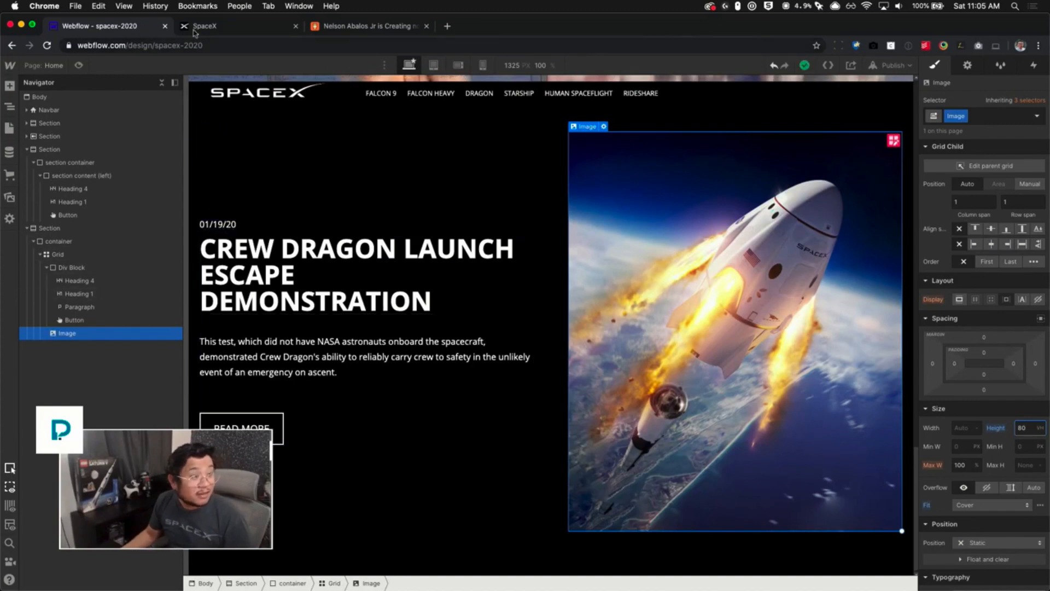
# - Review the following Starship section and its layout on spacex.com
pyautogui.click(229, 29)
pyautogui.scroll(-3, 343, 409)
pyautogui.scroll(-10, 343, 410)
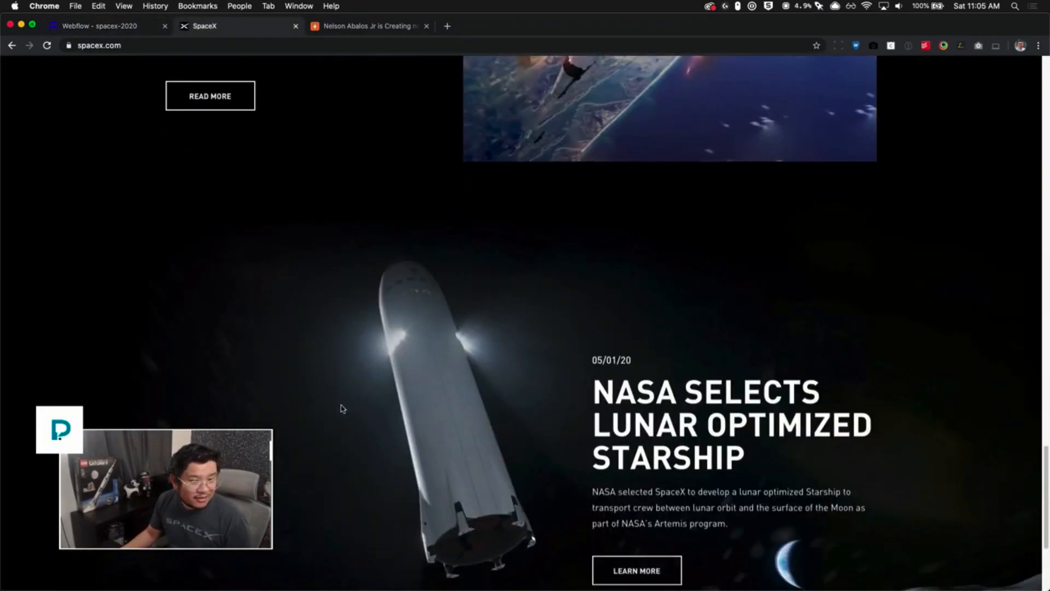
pyautogui.scroll(1, 343, 410)
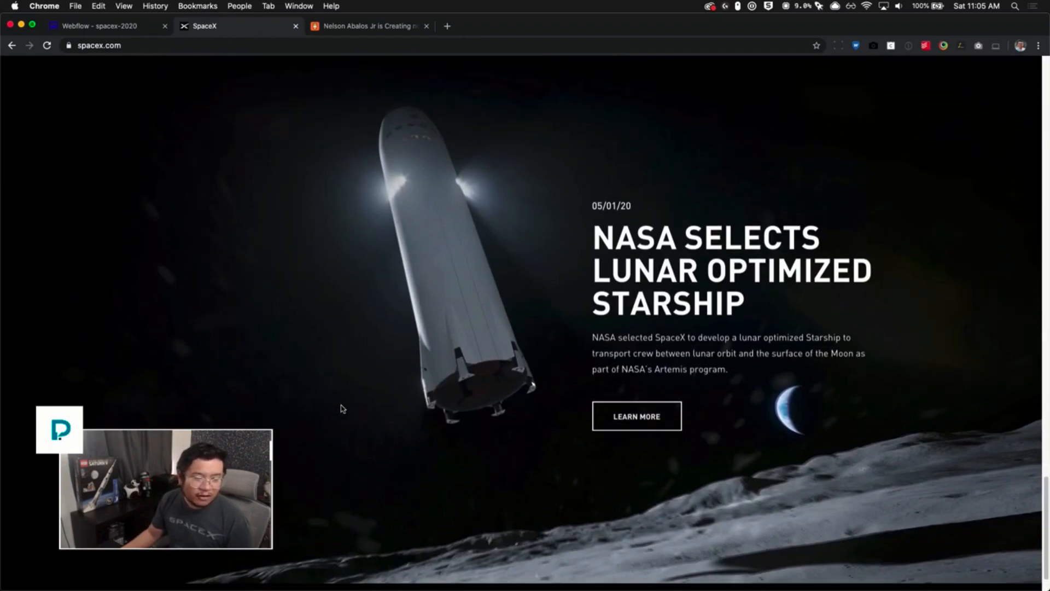
pyautogui.scroll(10, 343, 410)
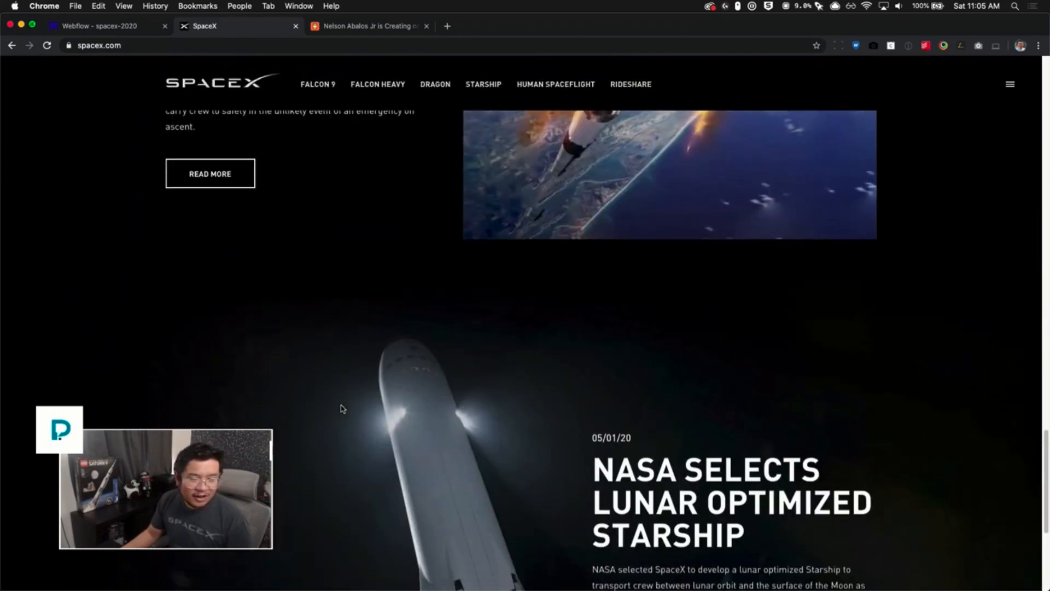
pyautogui.scroll(10, 343, 409)
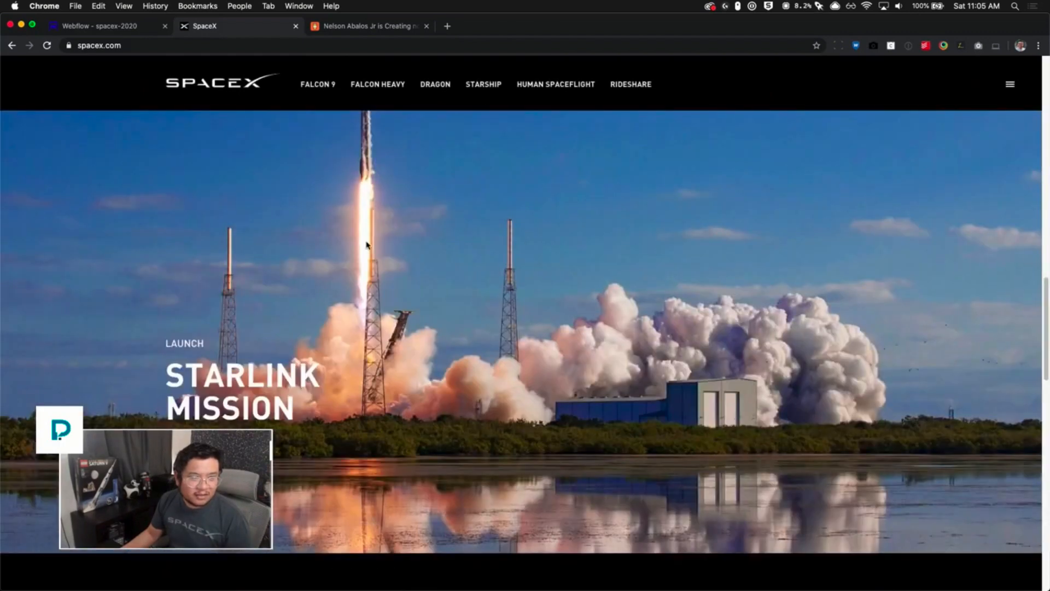
pyautogui.scroll(-15, 823, 389)
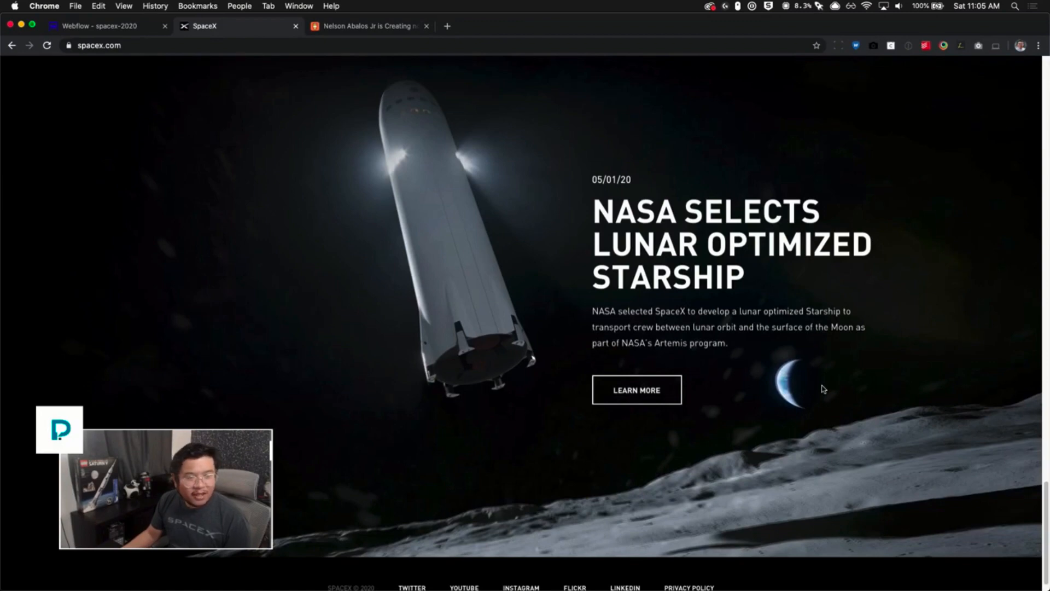
pyautogui.scroll(5, 823, 389)
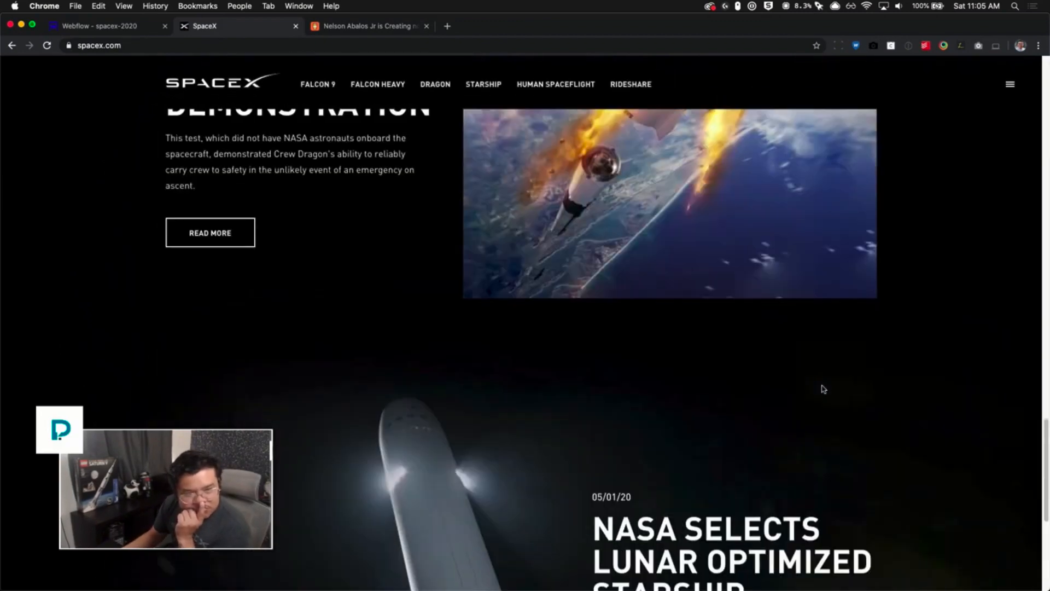
pyautogui.scroll(3, 823, 389)
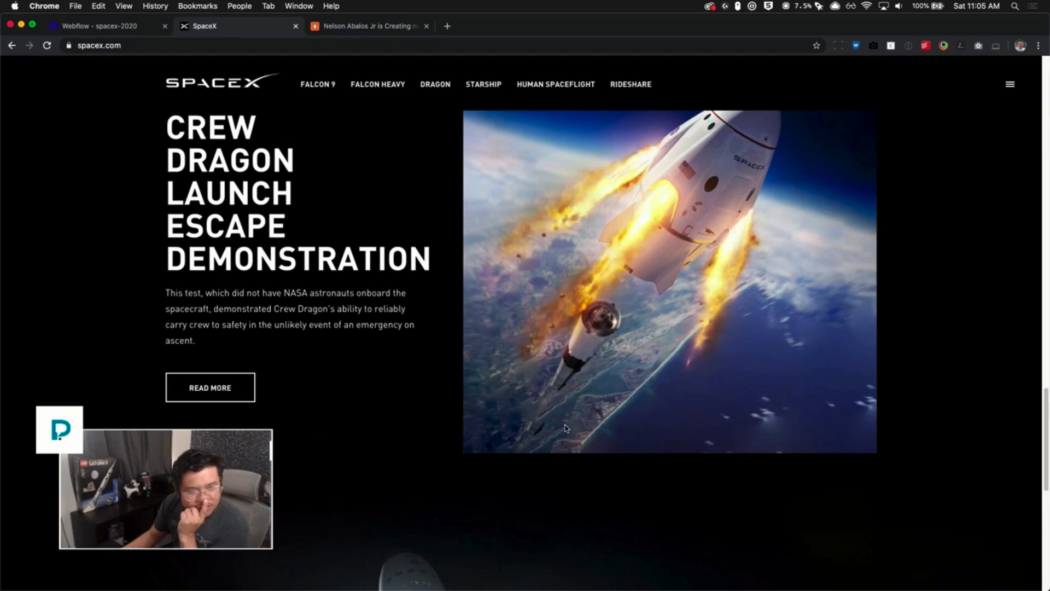
pyautogui.scroll(-5, 566, 428)
pyautogui.scroll(3, 566, 428)
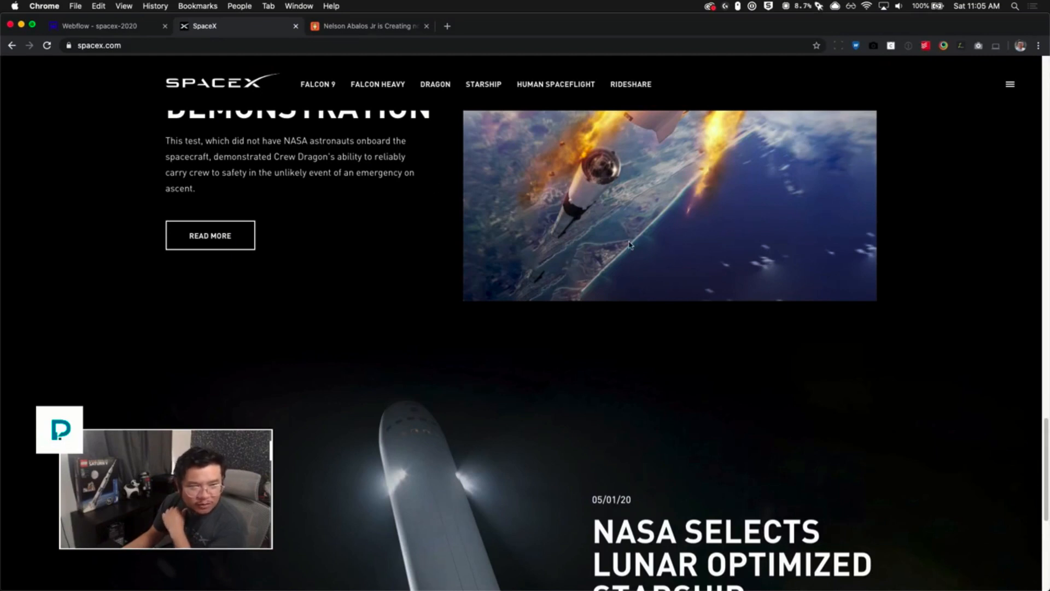
pyautogui.scroll(-5, 574, 323)
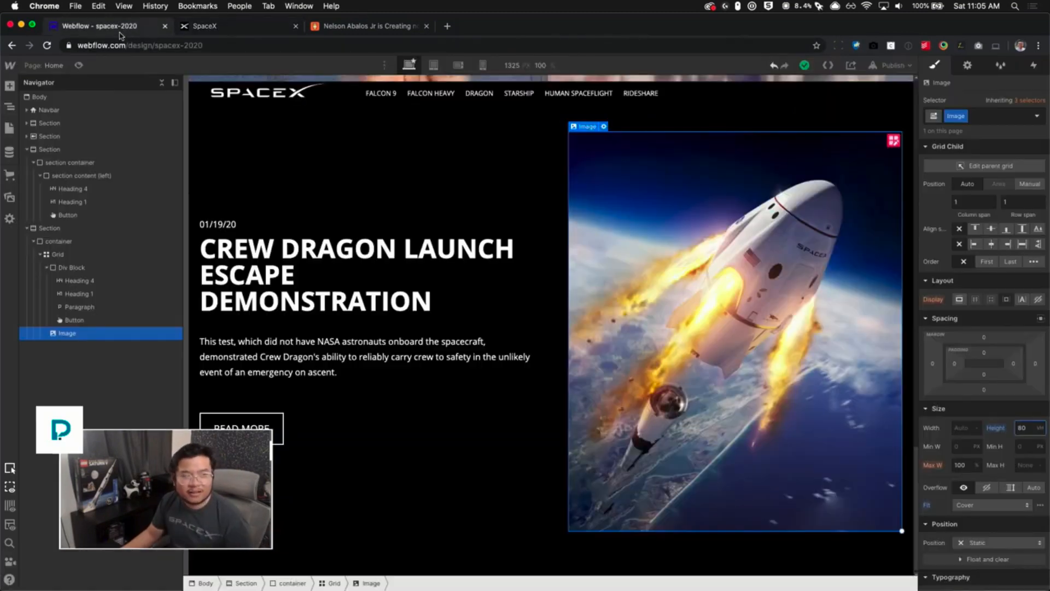
pyautogui.click(120, 29)
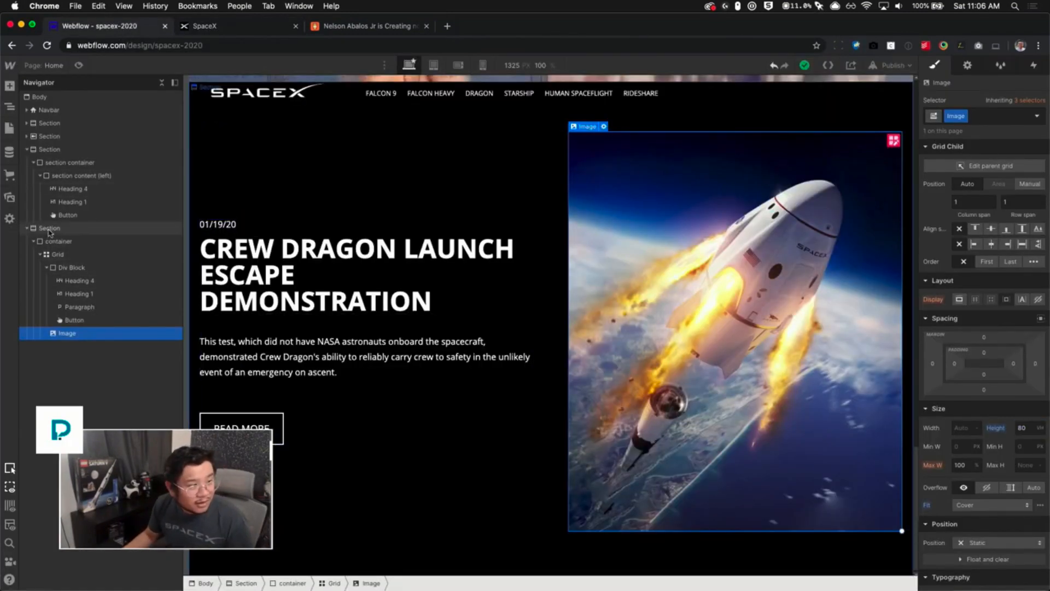
# - Duplicate the Crew Dragon feature section by copying and pasting it
pyautogui.click(49, 228)
pyautogui.click(26, 150)
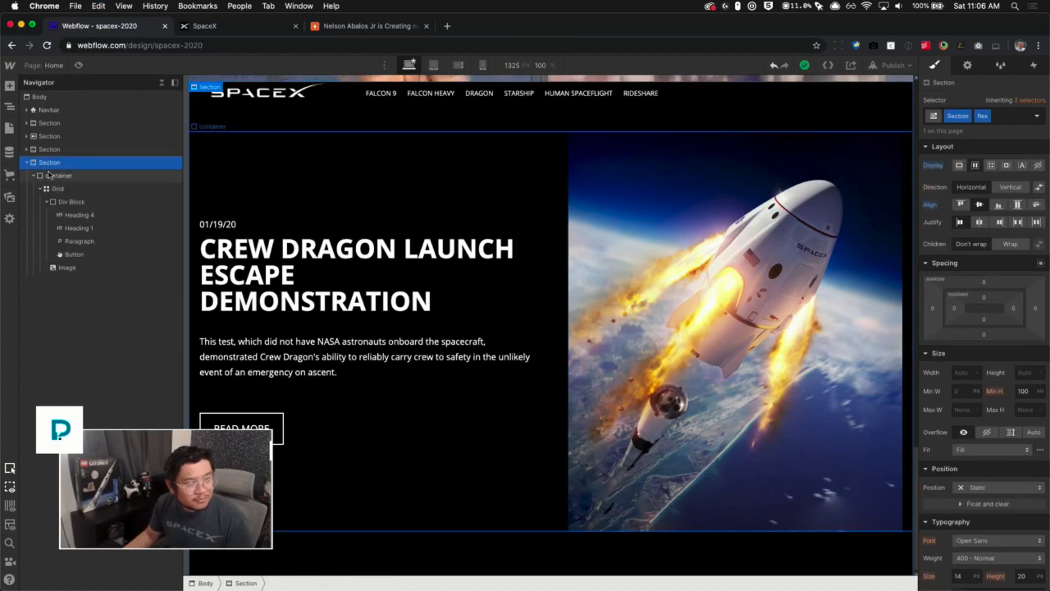
pyautogui.press('super+c')
pyautogui.press('super+v')
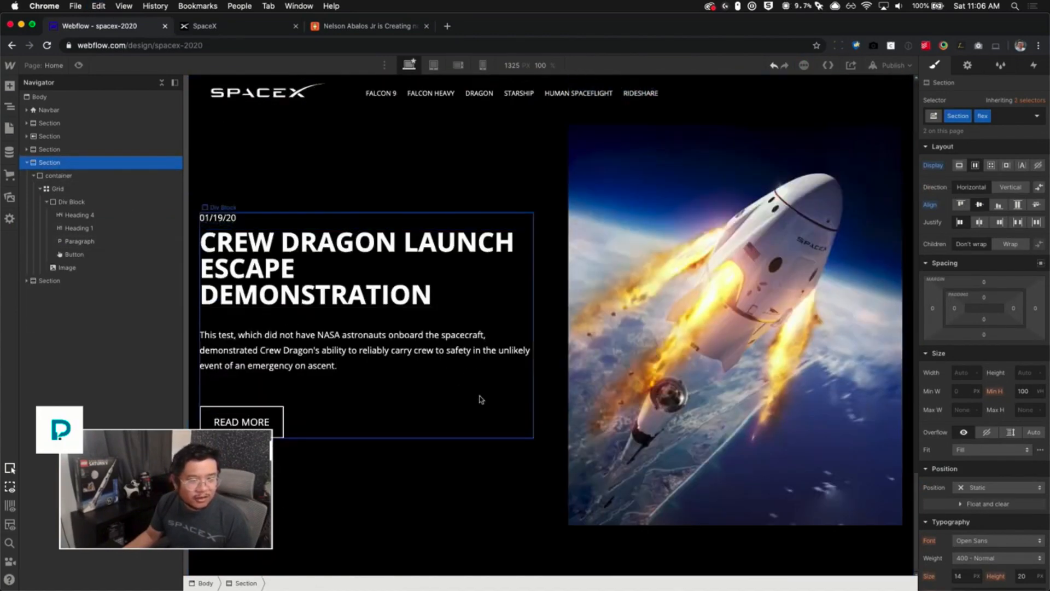
# - Replace the duplicated section's image with an empty Div Block and move it before the text block to swap the columns
pyautogui.click(717, 306)
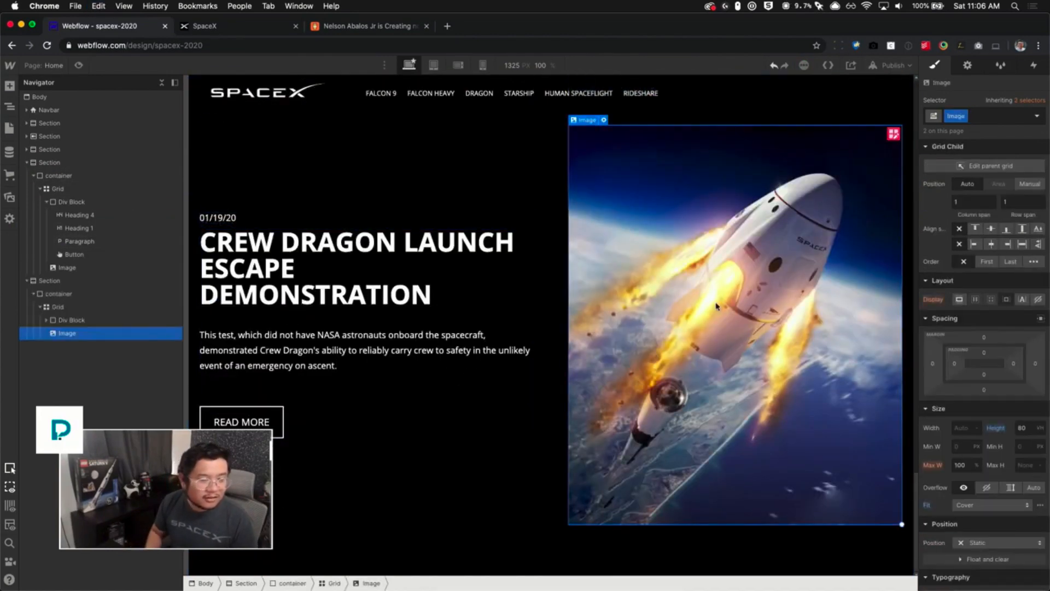
pyautogui.press('Delete')
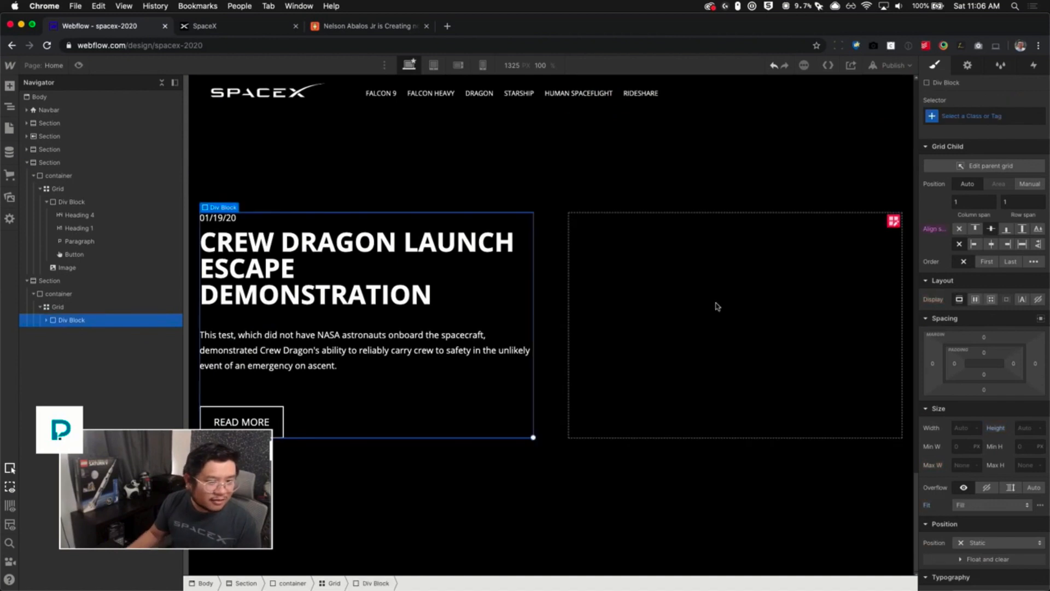
pyautogui.click(47, 320)
pyautogui.click(69, 309)
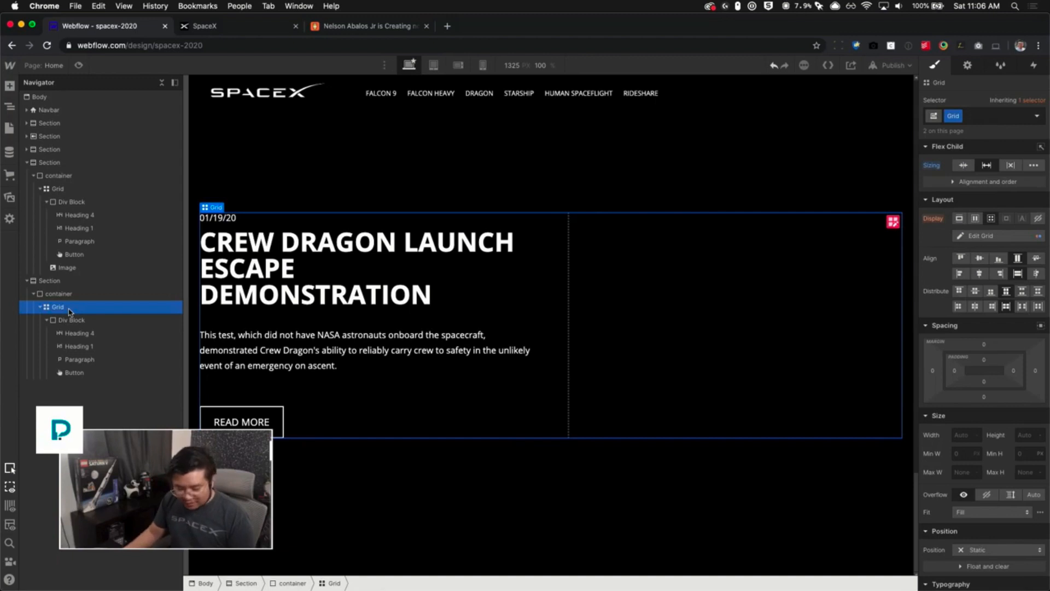
pyautogui.press('super+e')
pyautogui.write('div')
pyautogui.press('Return')
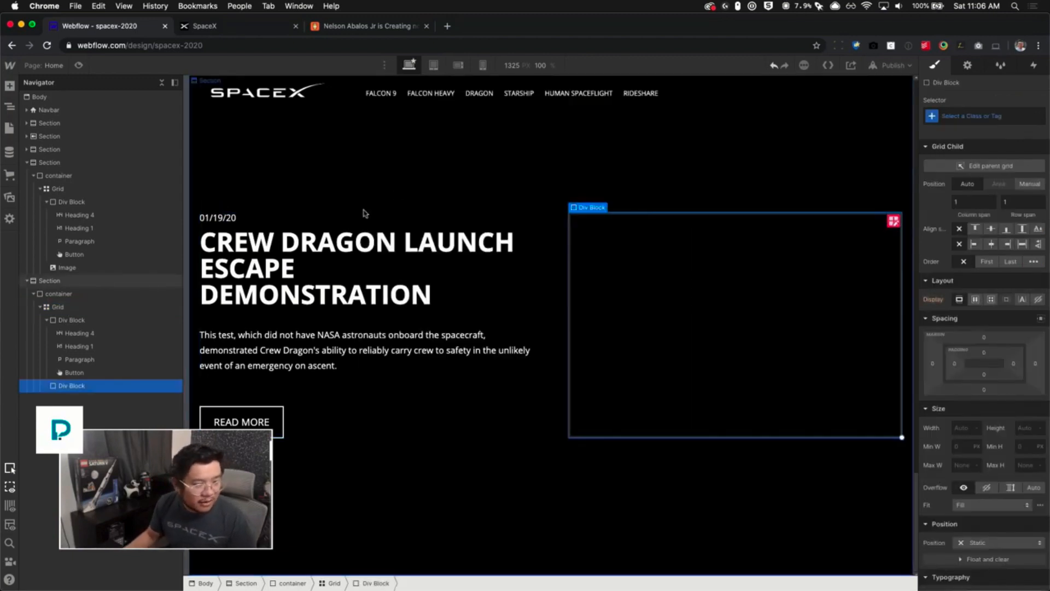
pyautogui.moveTo(65, 389); pyautogui.dragTo(66, 318)
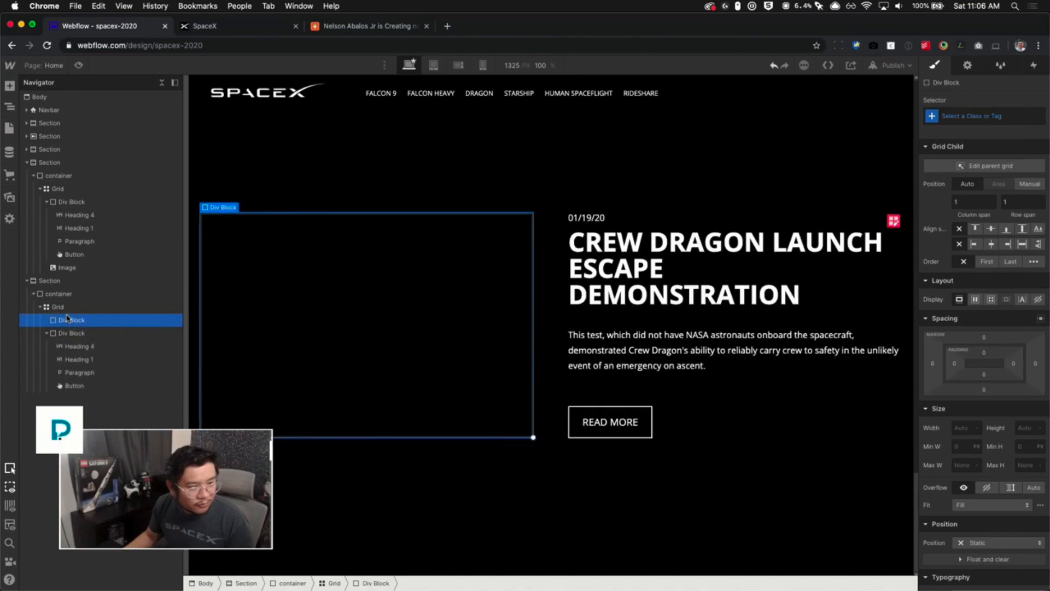
# - Duplicate the duplicated section's combo class as a new class named last row
pyautogui.click(569, 505)
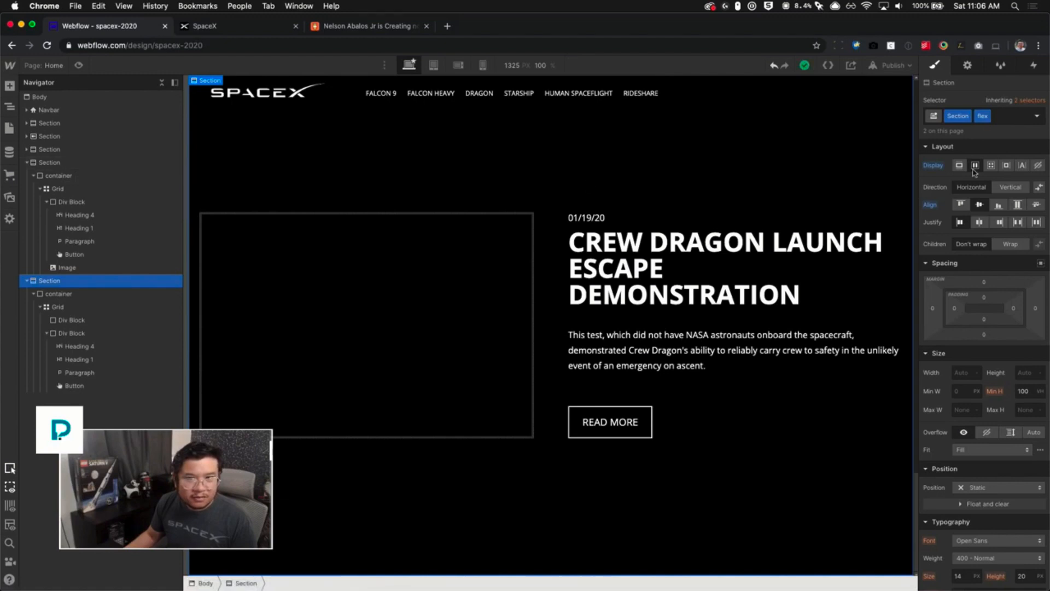
pyautogui.click(232, 30)
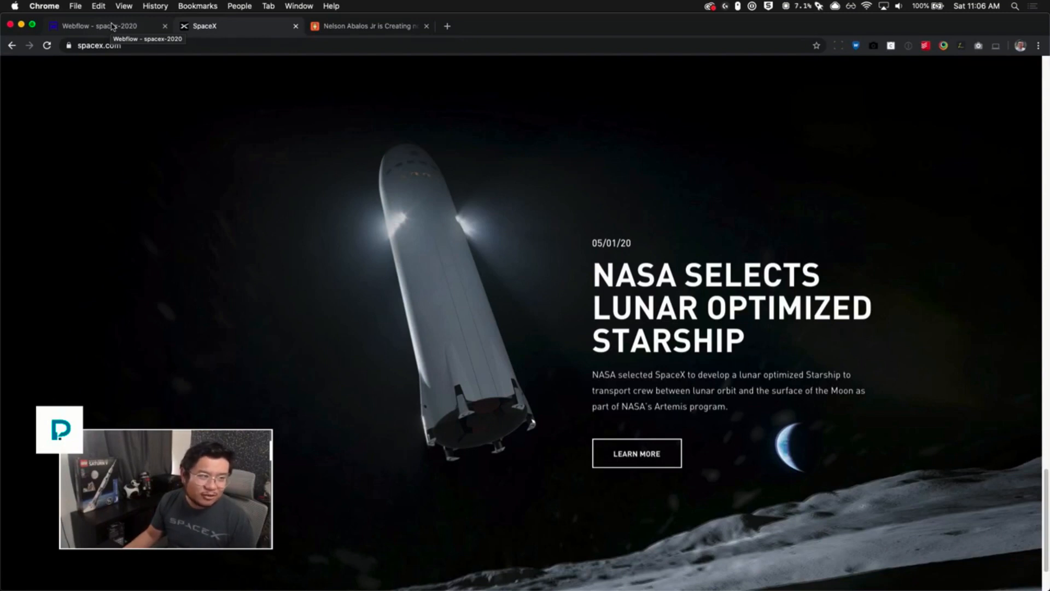
pyautogui.click(112, 26)
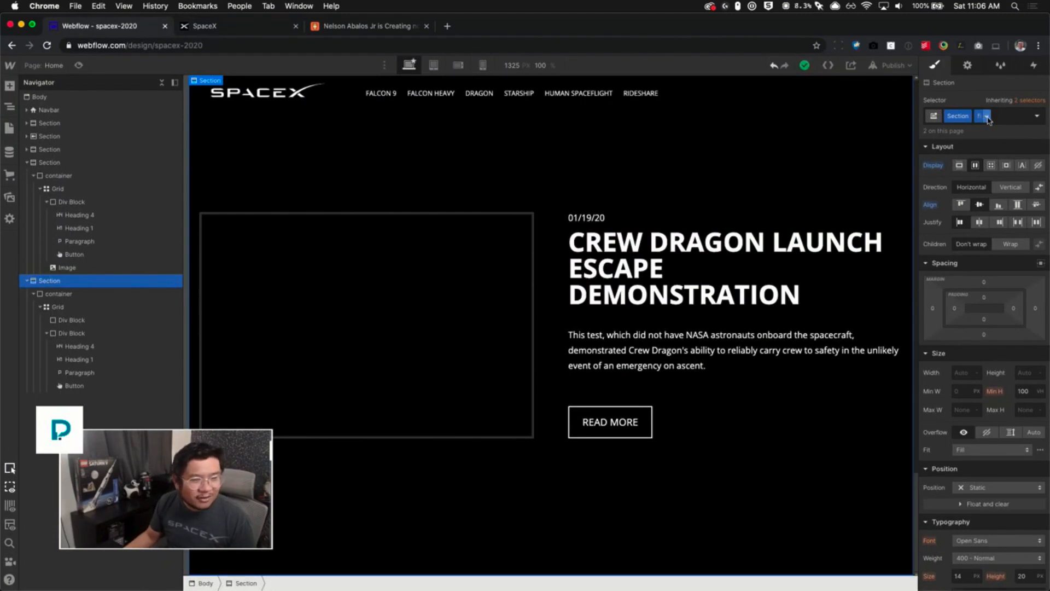
pyautogui.click(988, 117)
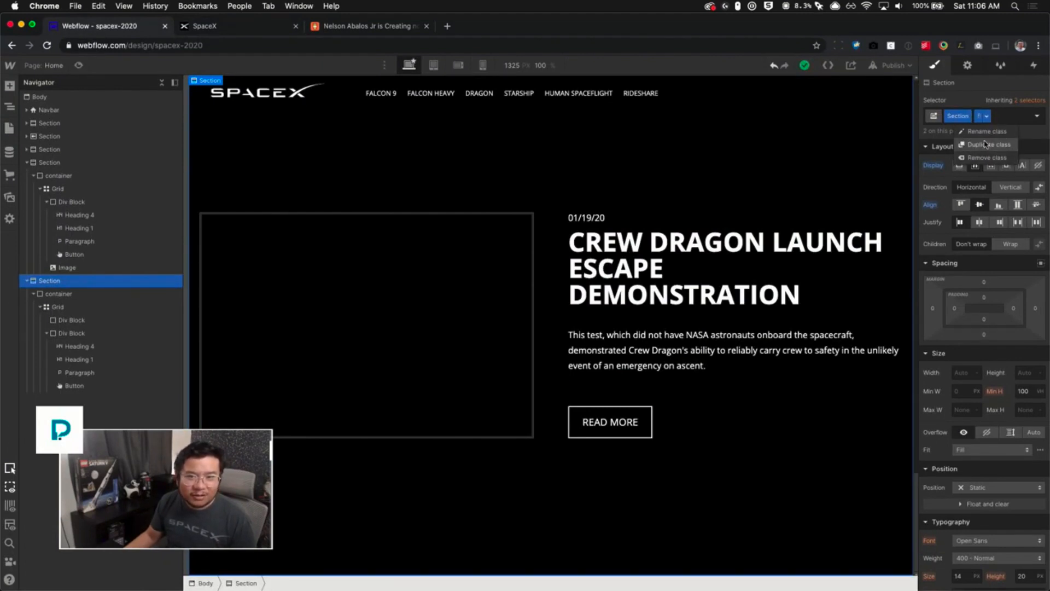
pyautogui.click(985, 144)
pyautogui.write('last row')
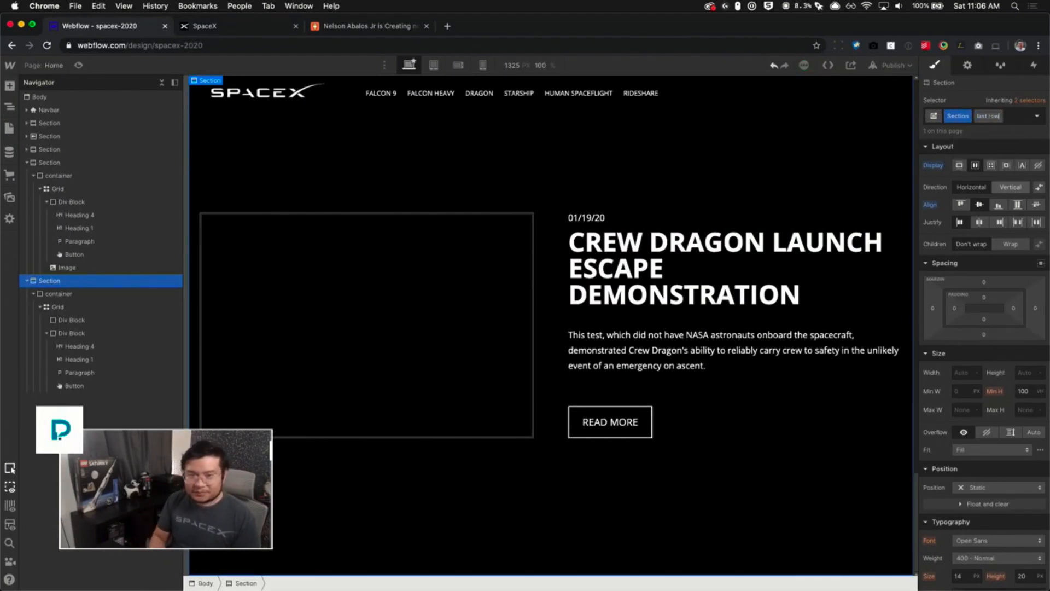
pyautogui.press('Return')
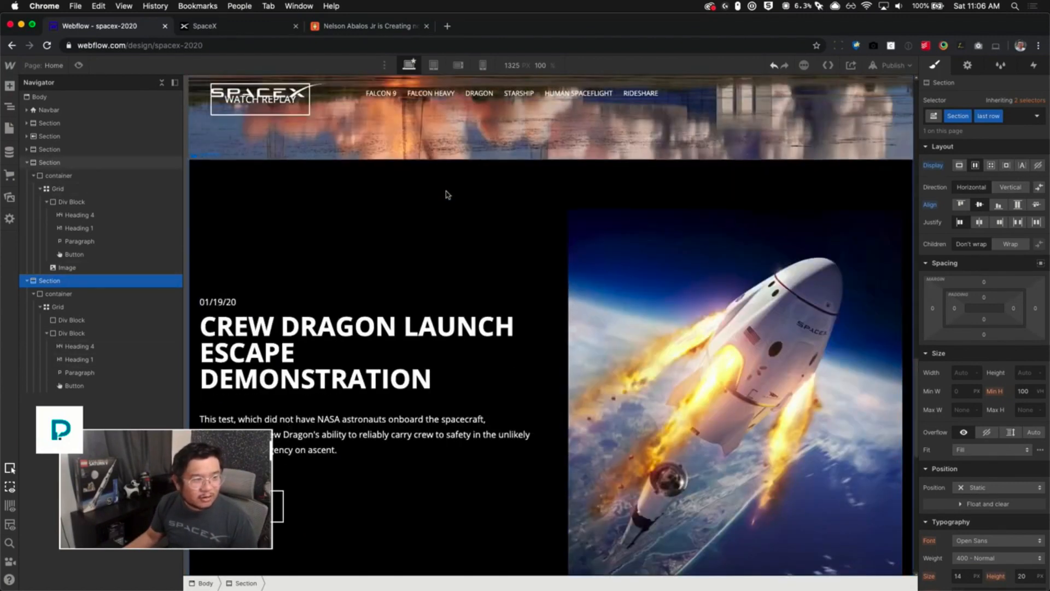
# - Add the Starship image as the section's background and size it to Cover
pyautogui.click(447, 194)
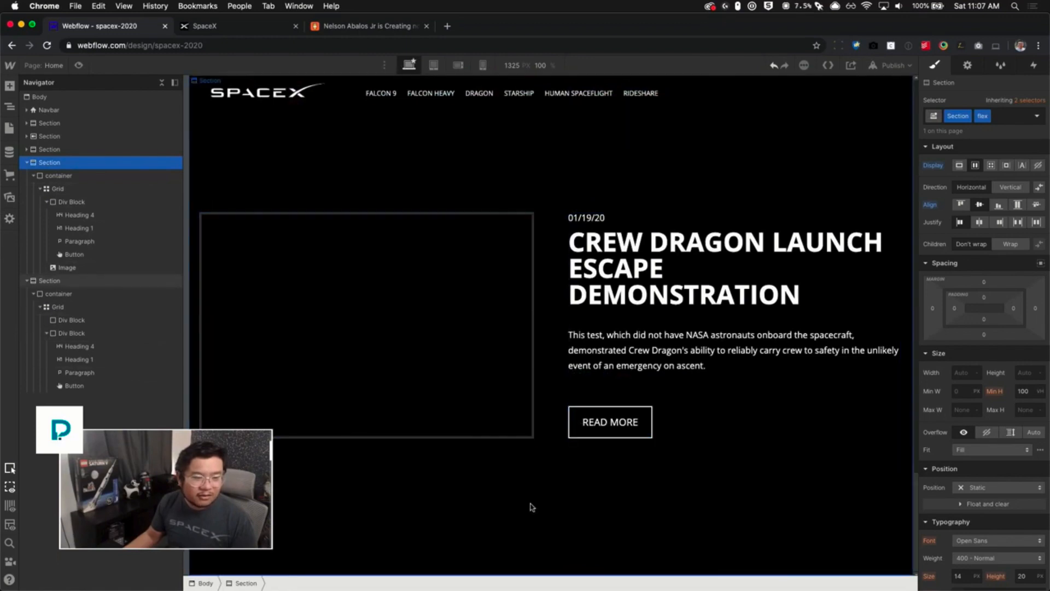
pyautogui.click(532, 503)
pyautogui.scroll(-6, 984, 488)
pyautogui.scroll(-3, 984, 489)
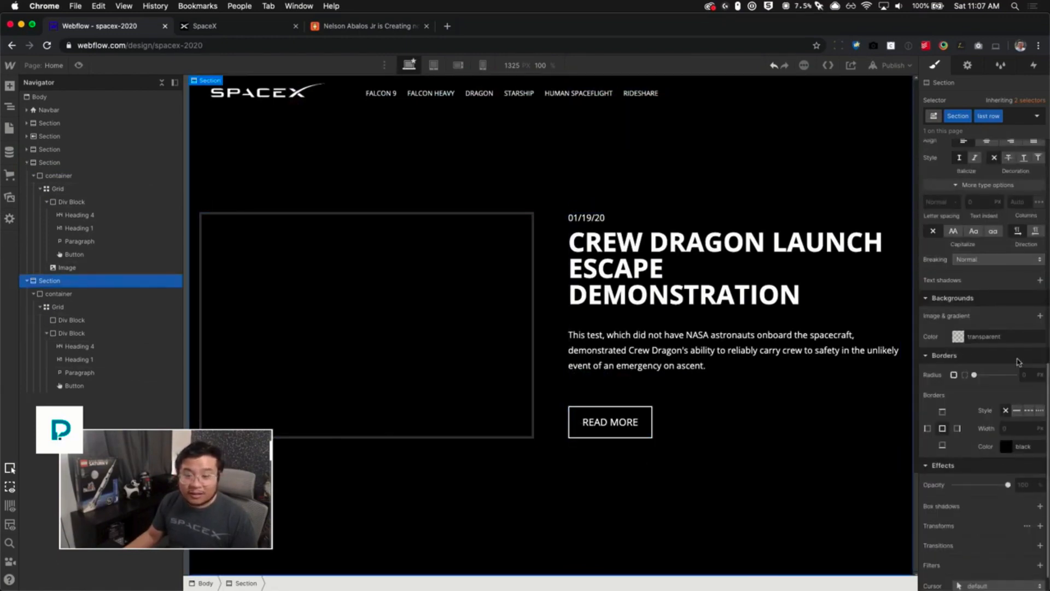
pyautogui.click(1039, 316)
pyautogui.click(997, 411)
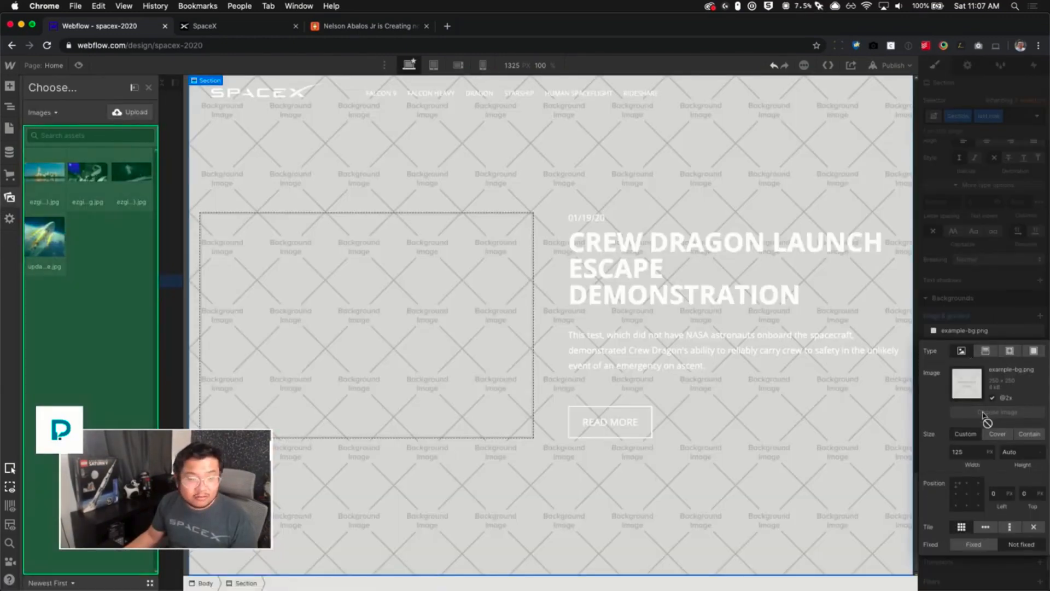
pyautogui.click(109, 170)
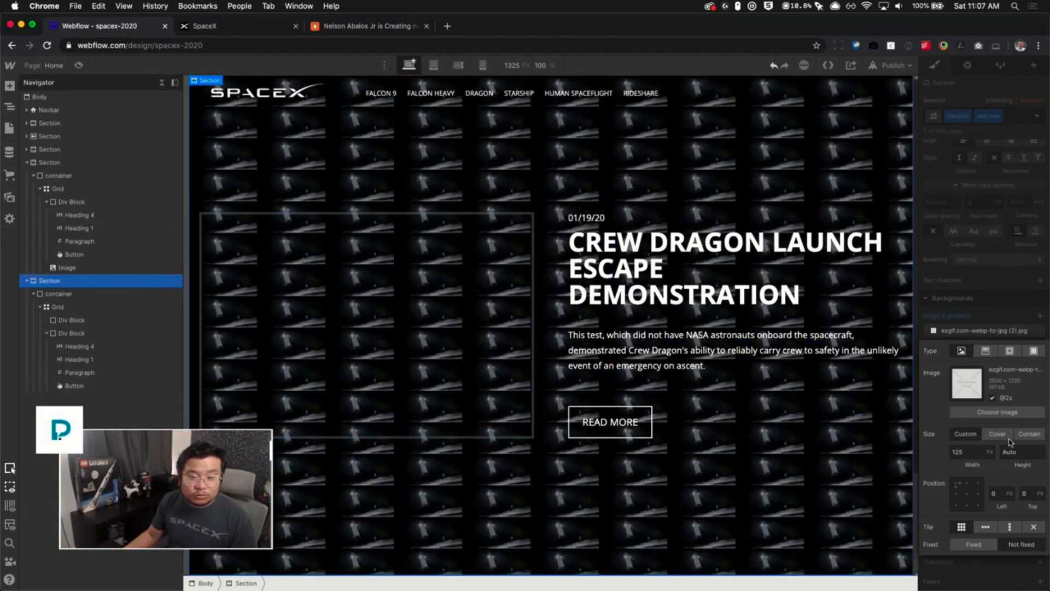
pyautogui.click(997, 434)
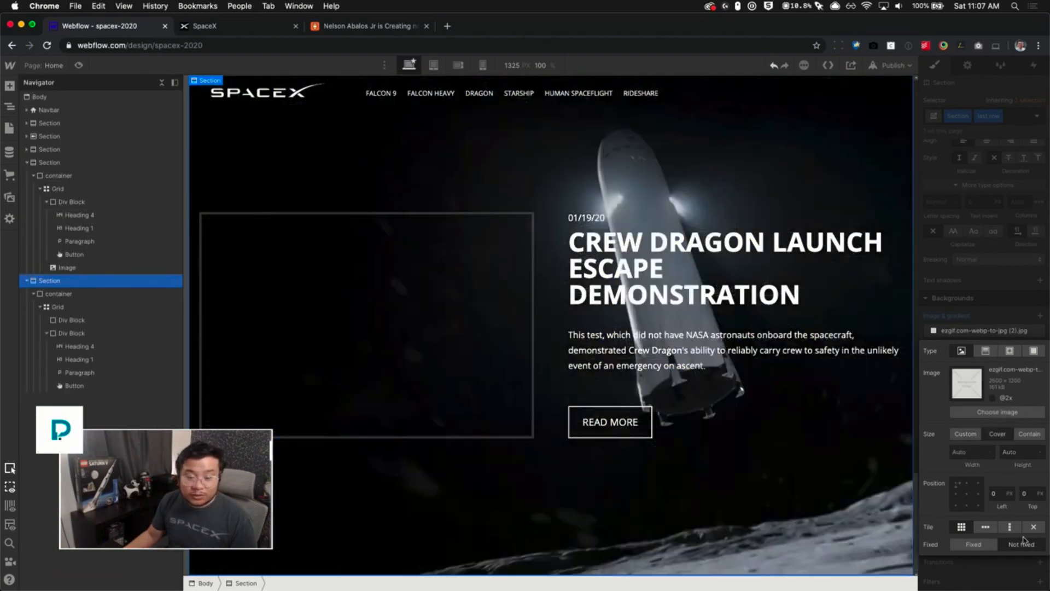
# - Adjust the background image position to 60% left and 50% top
pyautogui.click(966, 495)
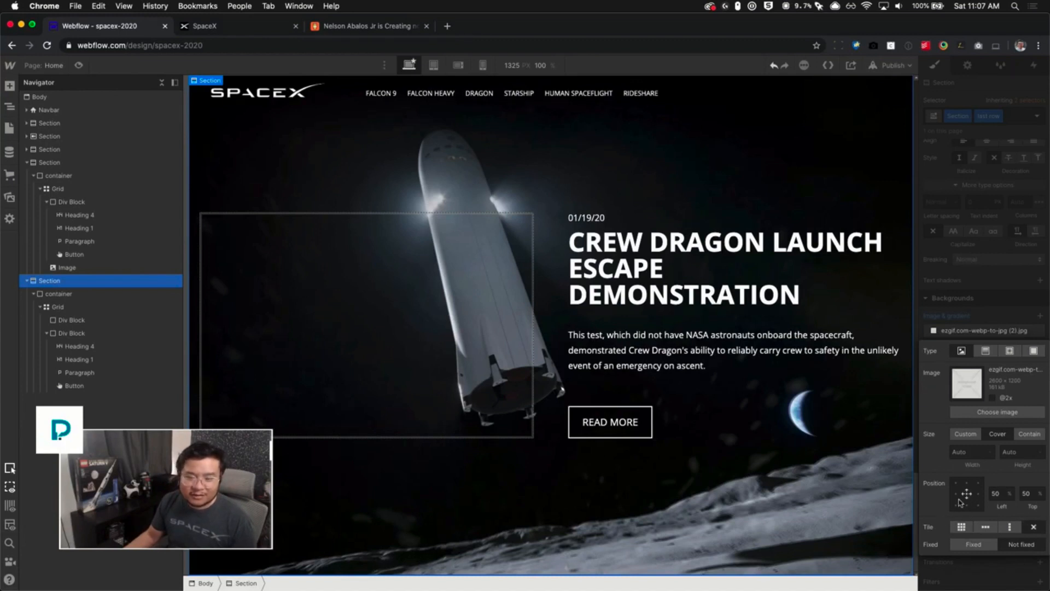
pyautogui.click(967, 484)
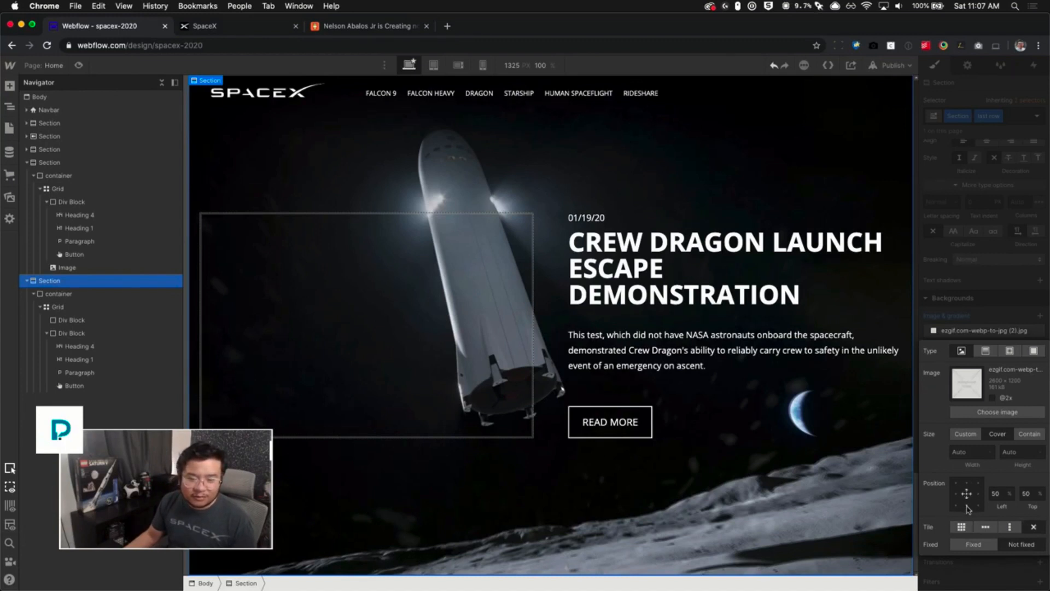
pyautogui.click(977, 503)
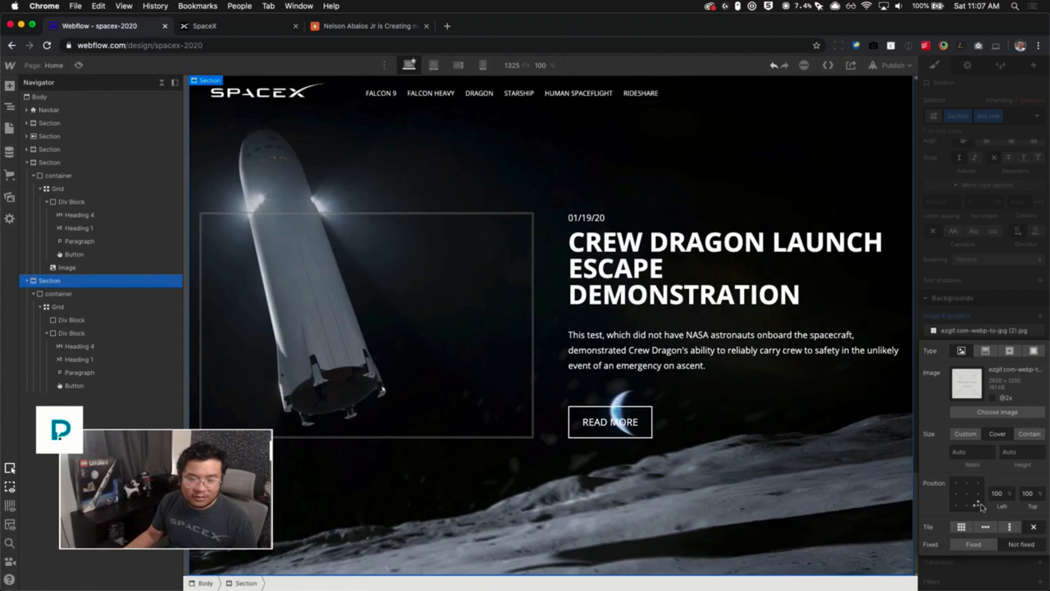
pyautogui.click(966, 494)
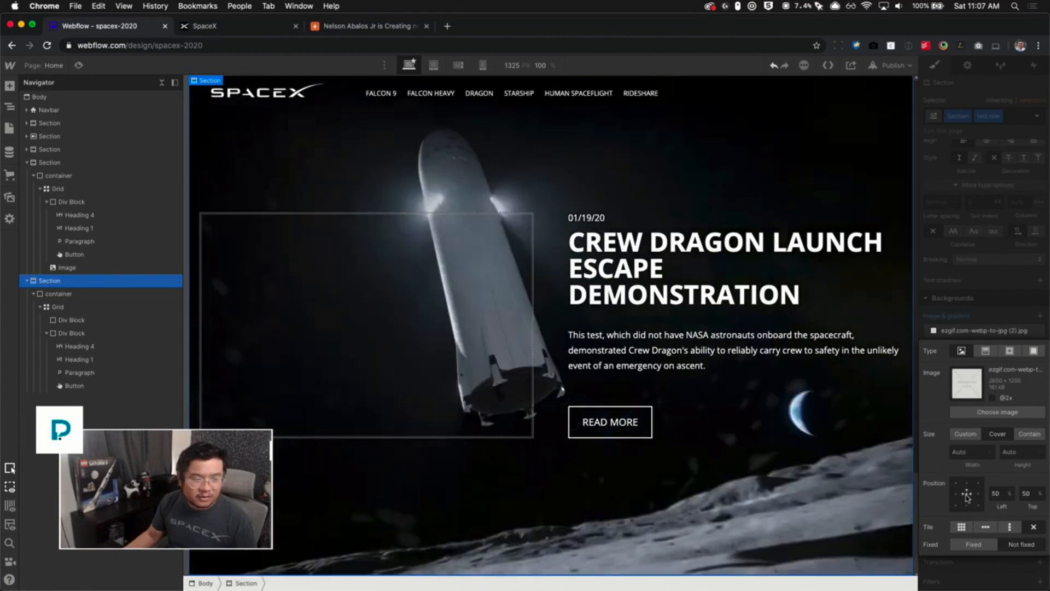
pyautogui.click(997, 493)
pyautogui.hotkey('shift', 'Up')
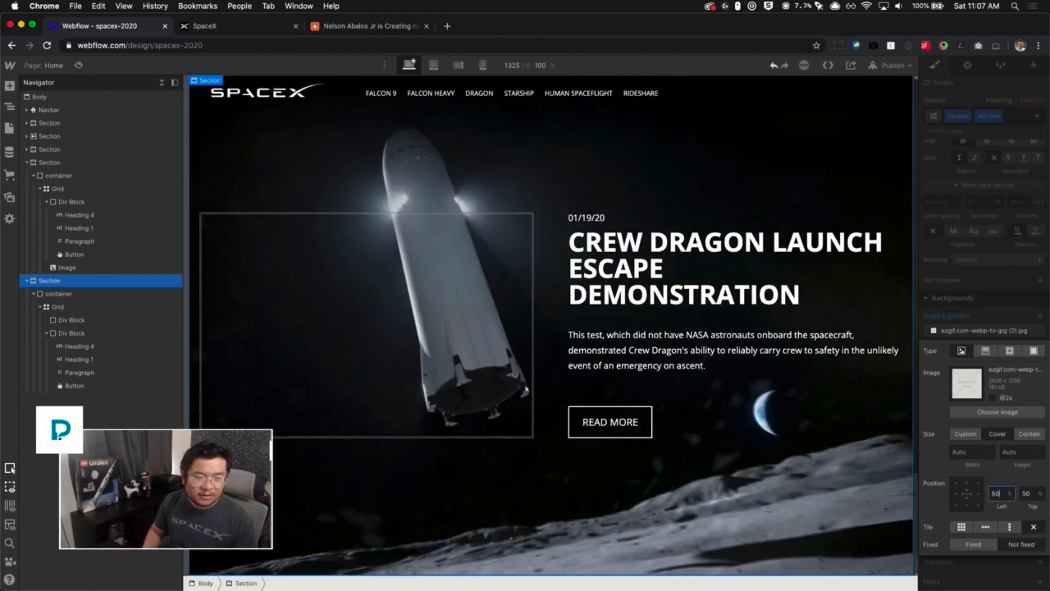
pyautogui.press('Up')
pyautogui.press('Up')
pyautogui.press('Up')
pyautogui.press('Up')
pyautogui.press('Up')
pyautogui.press('Up')
pyautogui.press('Up')
pyautogui.press('Up')
pyautogui.press('Up')
pyautogui.press('Up')
pyautogui.press('Up')
pyautogui.press('Up')
pyautogui.press('Up')
pyautogui.press('Up')
pyautogui.press('Up')
pyautogui.press('Up')
pyautogui.press('Up')
pyautogui.press('Up')
pyautogui.press('Up')
pyautogui.press('Up')
pyautogui.press('Up')
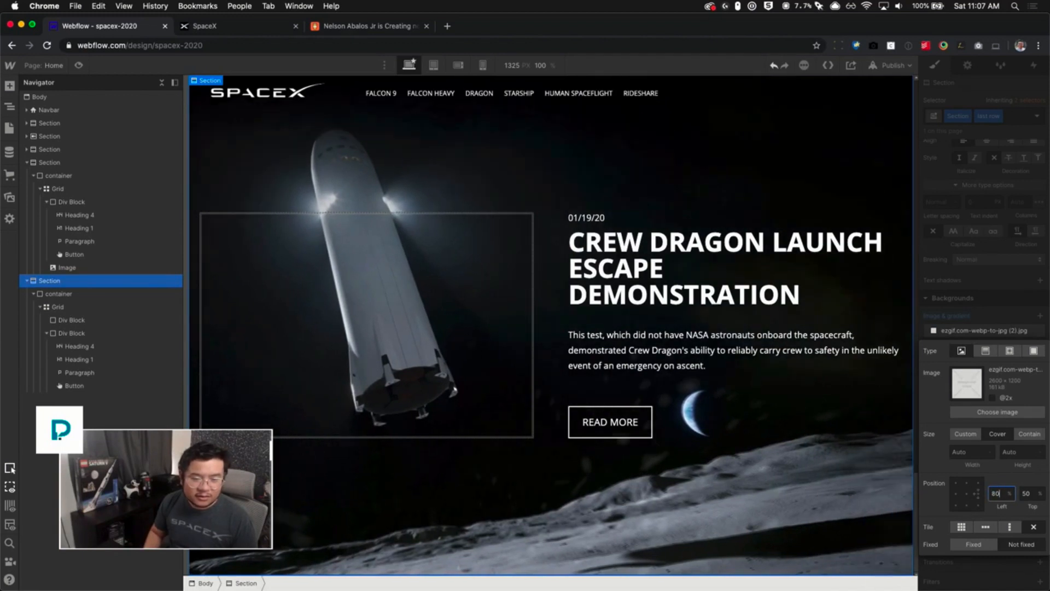
pyautogui.press('Down')
pyautogui.press('Down')
pyautogui.press('Down')
pyautogui.press('Down')
pyautogui.press('Down')
pyautogui.press('Down')
pyautogui.press('Down')
pyautogui.press('Down')
pyautogui.press('Down')
pyautogui.press('Down')
pyautogui.press('Down')
pyautogui.press('Down')
pyautogui.press('Down')
pyautogui.press('Down')
pyautogui.press('Down')
pyautogui.press('Down')
pyautogui.press('Down')
pyautogui.press('Down')
pyautogui.press('Down')
pyautogui.press('Down')
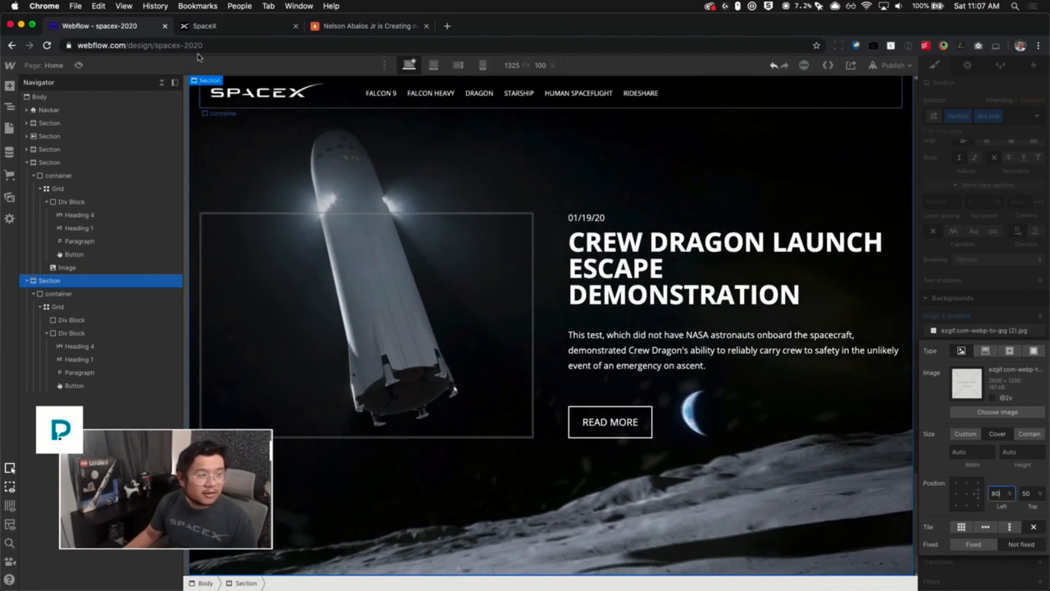
pyautogui.click(202, 32)
pyautogui.click(145, 34)
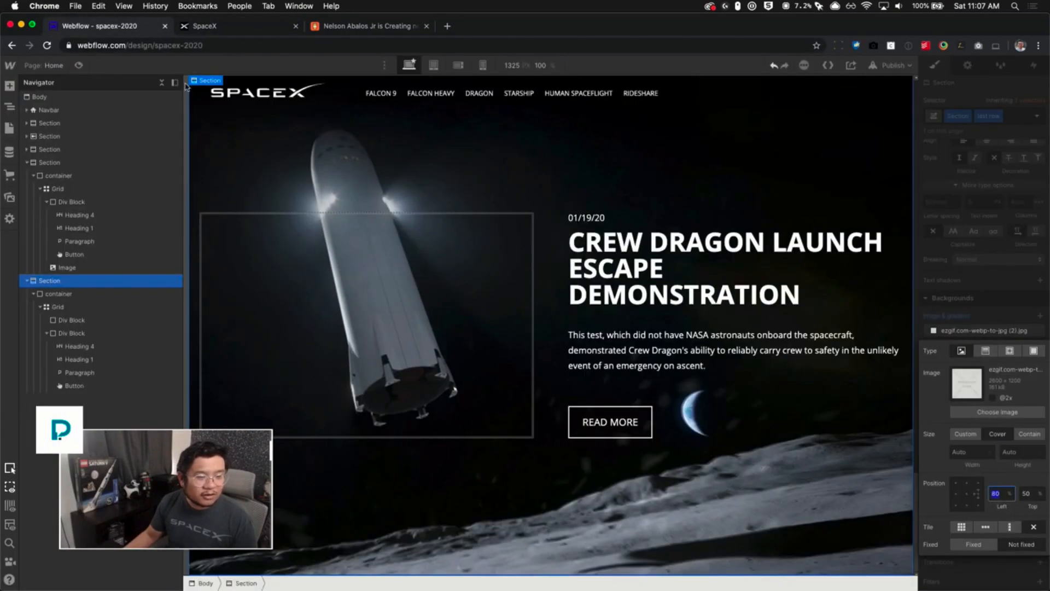
pyautogui.press('Down')
pyautogui.press('Down')
pyautogui.press('Down')
pyautogui.press('Down')
pyautogui.press('Down')
pyautogui.press('Down')
pyautogui.press('Down')
pyautogui.press('Down')
pyautogui.press('Down')
pyautogui.press('Down')
pyautogui.press('Down')
pyautogui.press('Down')
pyautogui.press('Down')
pyautogui.press('Down')
pyautogui.press('Down')
pyautogui.press('Down')
pyautogui.press('Down')
pyautogui.press('Down')
pyautogui.press('Down')
pyautogui.press('Down')
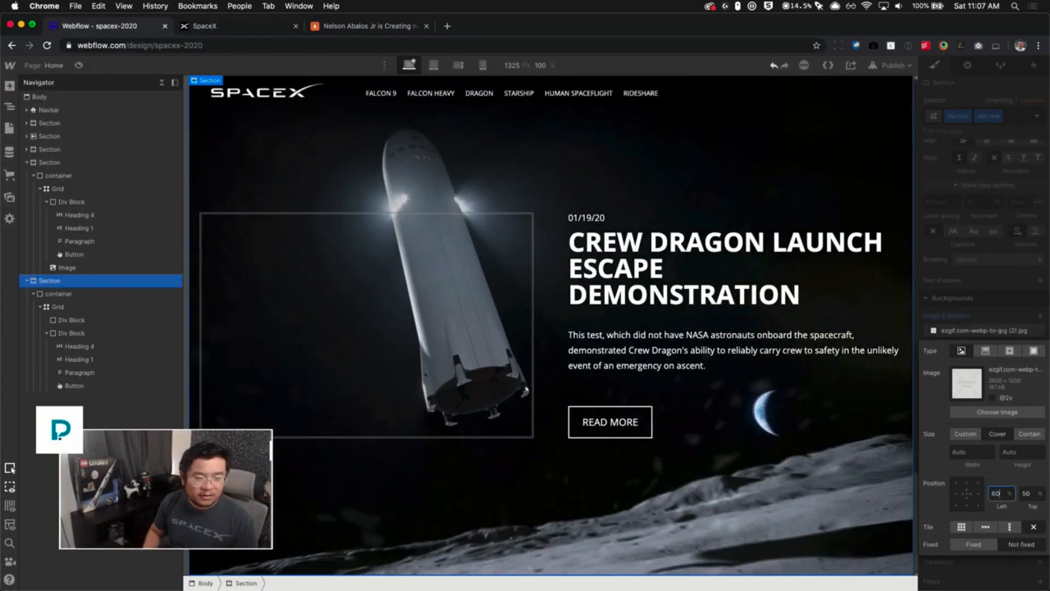
pyautogui.press('Down')
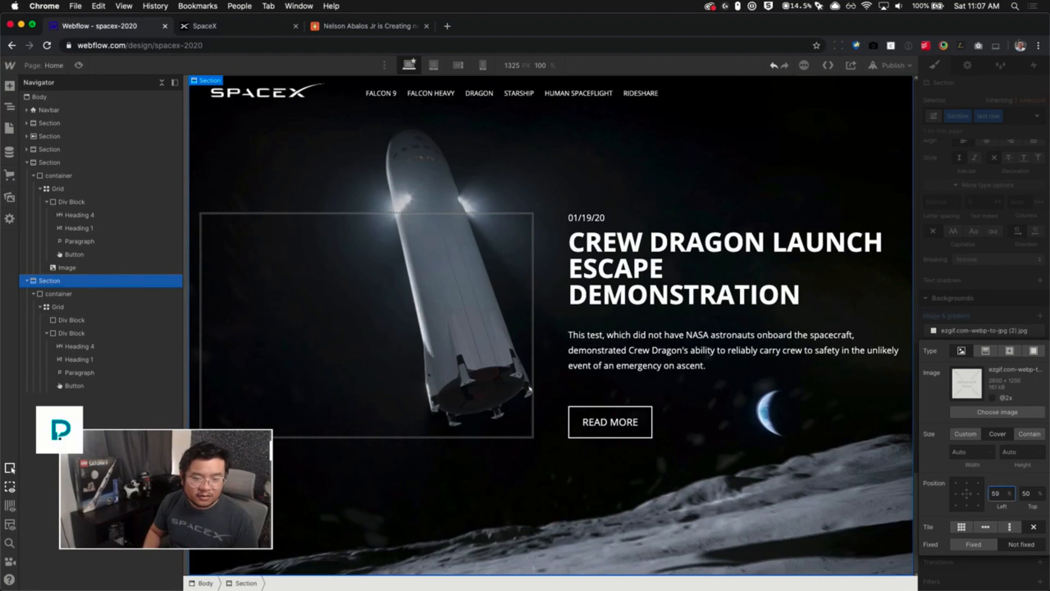
pyautogui.click(966, 497)
pyautogui.click(966, 496)
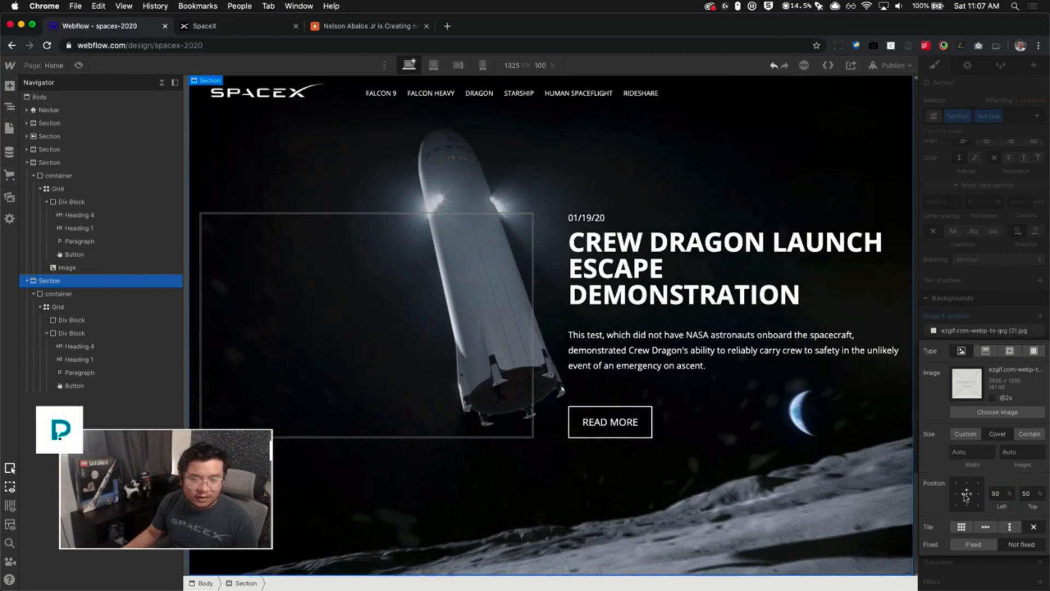
pyautogui.click(995, 493)
pyautogui.write('60')
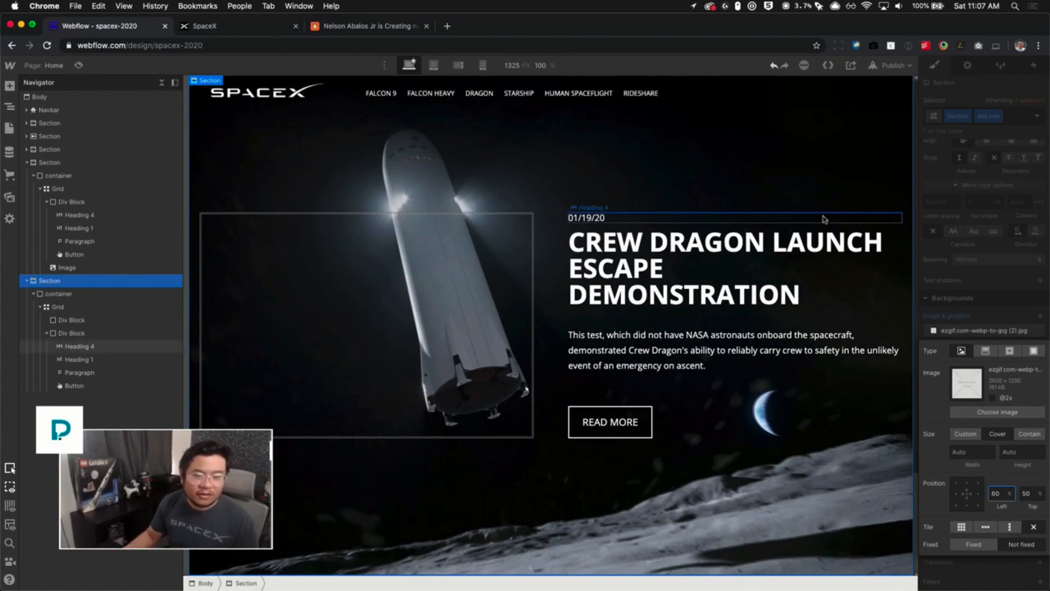
# - Add a new empty Section at the end of the Body for the footer
pyautogui.click(983, 307)
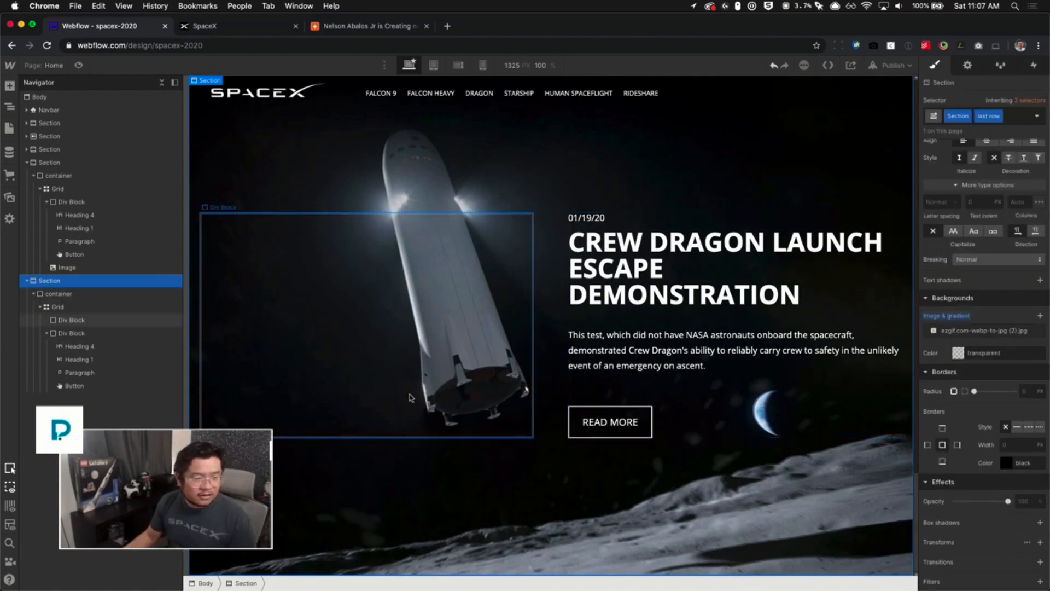
pyautogui.click(195, 32)
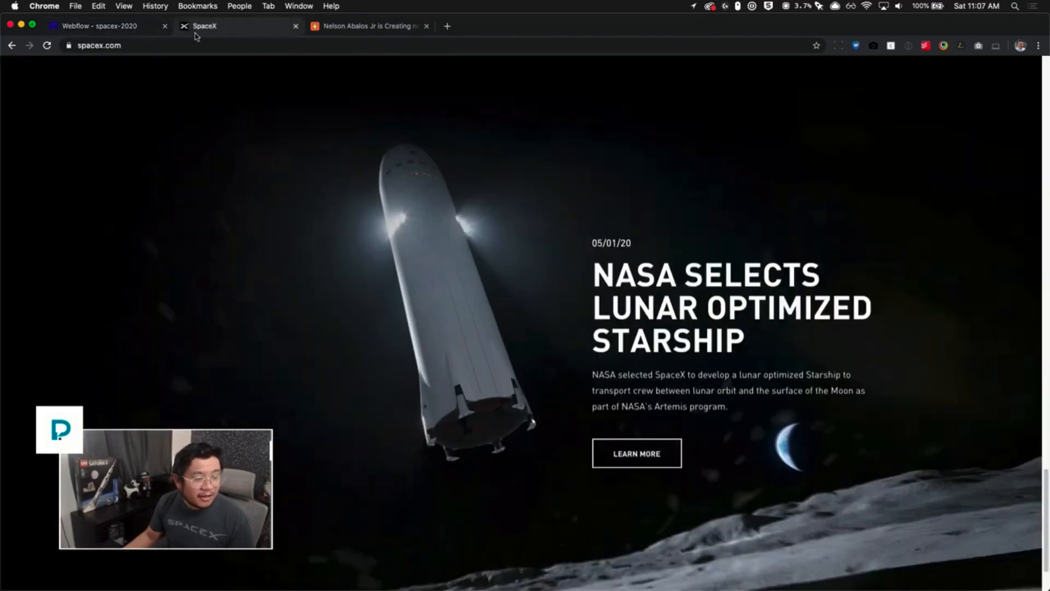
pyautogui.scroll(-3, 440, 456)
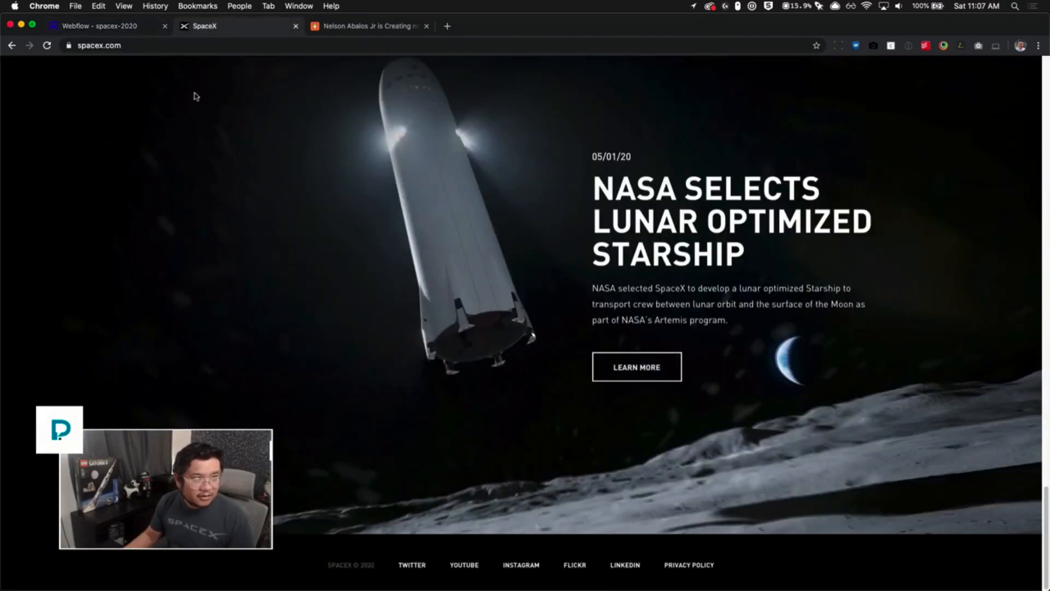
pyautogui.click(142, 27)
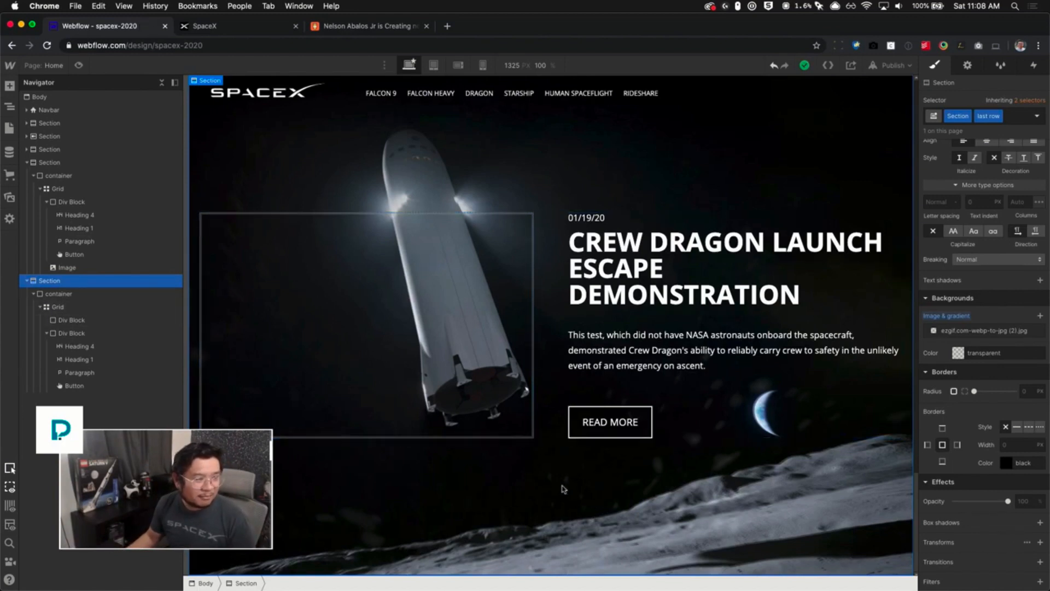
pyautogui.click(26, 163)
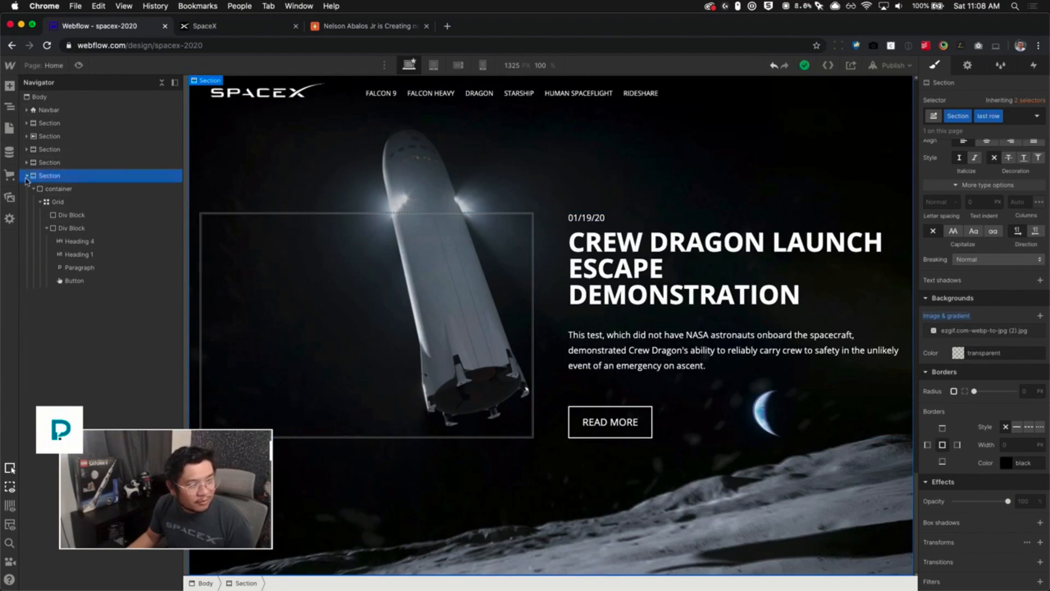
pyautogui.click(26, 175)
pyautogui.click(54, 98)
pyautogui.press('super+e')
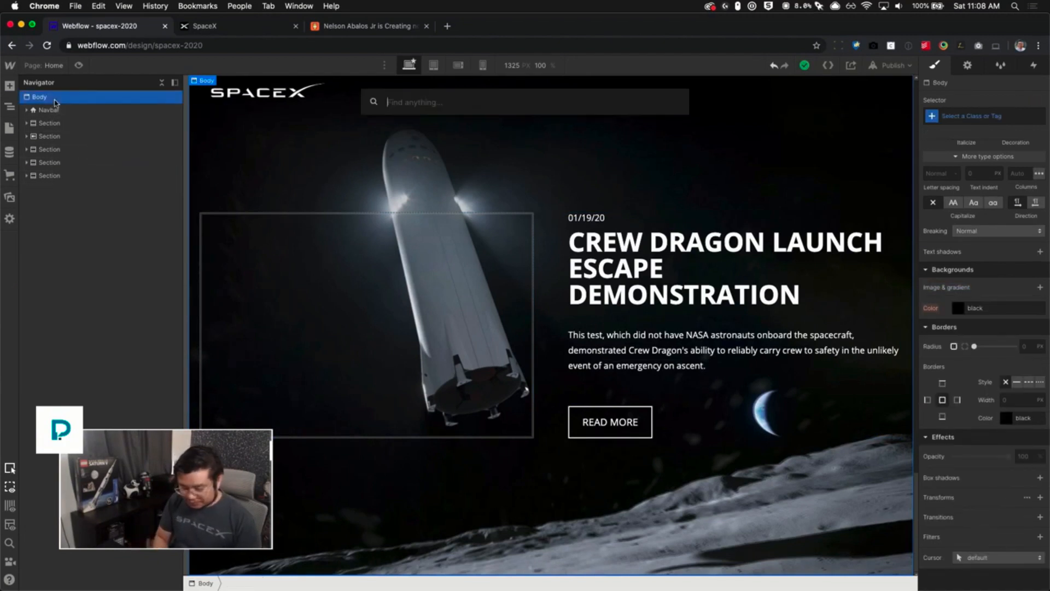
pyautogui.write('sec')
pyautogui.press('Return')
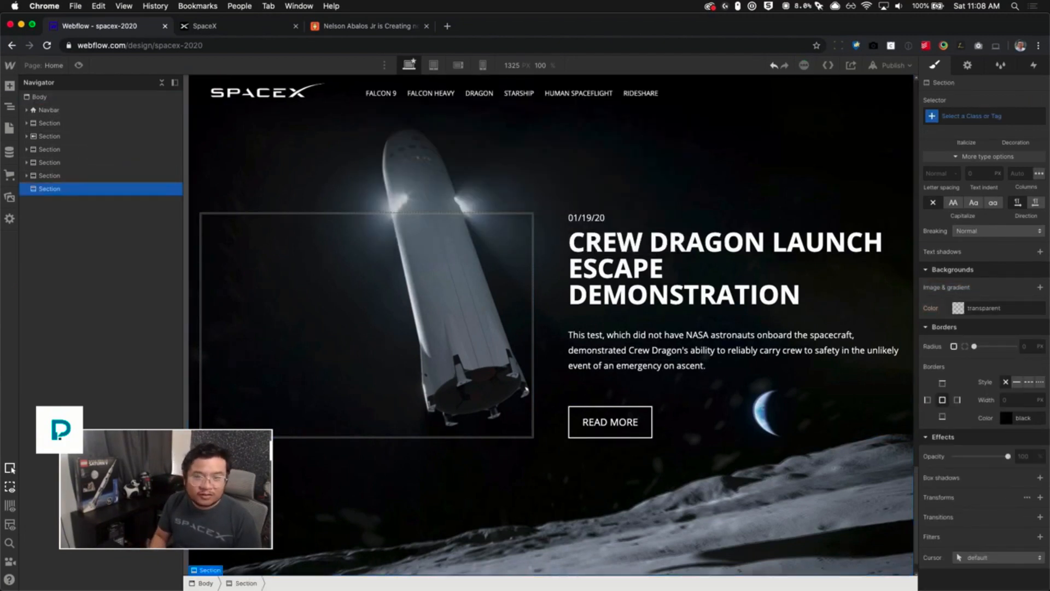
# - Assign a new class named footer to the new section
pyautogui.press('super+Return')
pyautogui.write('footer')
pyautogui.press('Return')
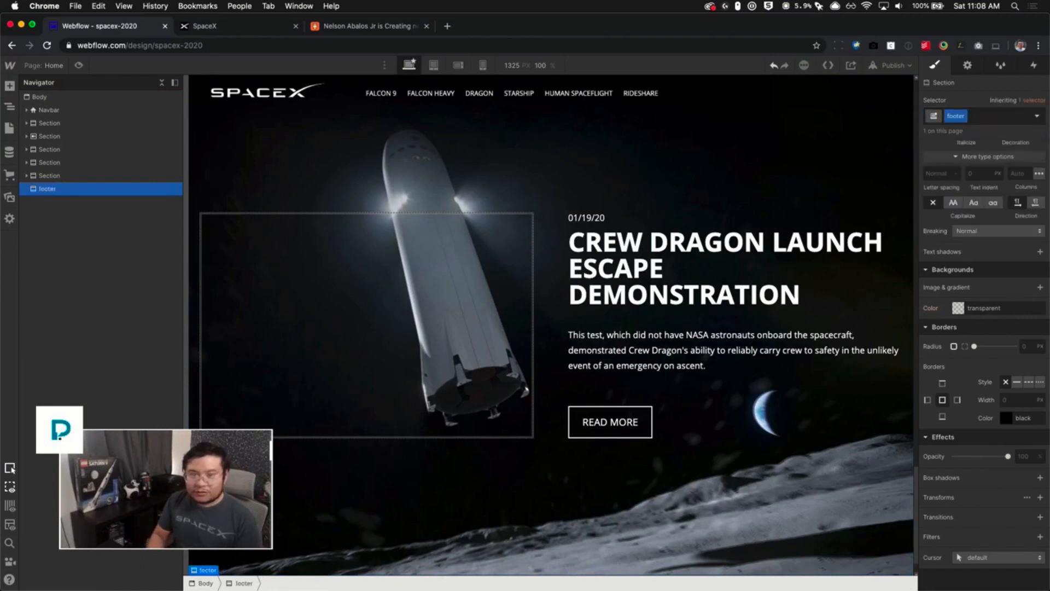
# - Compare with the SpaceX site's footer, then give the footer section 20 px top and bottom padding
pyautogui.click(221, 29)
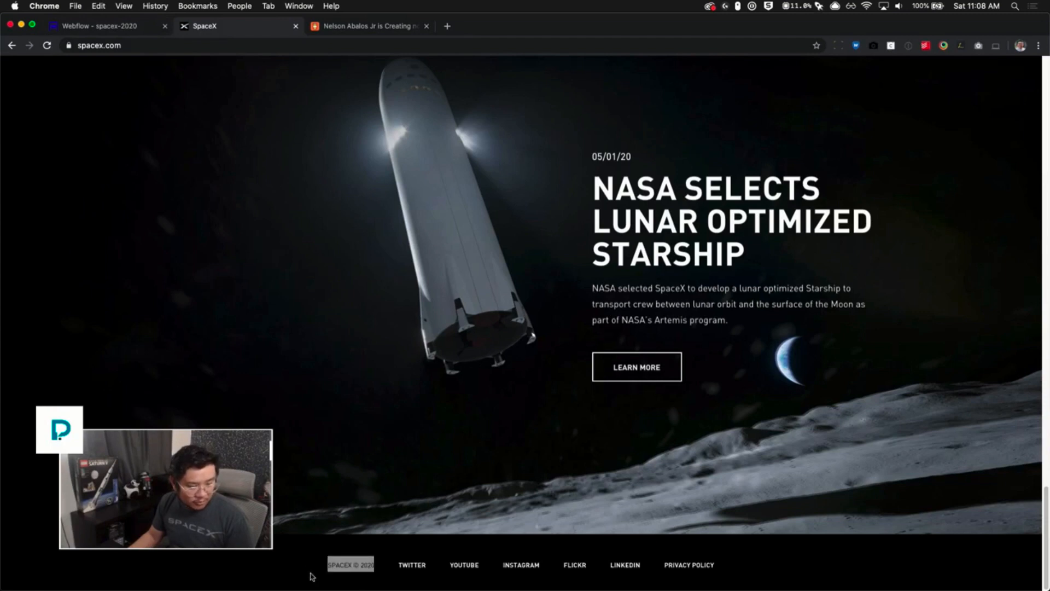
pyautogui.click(129, 27)
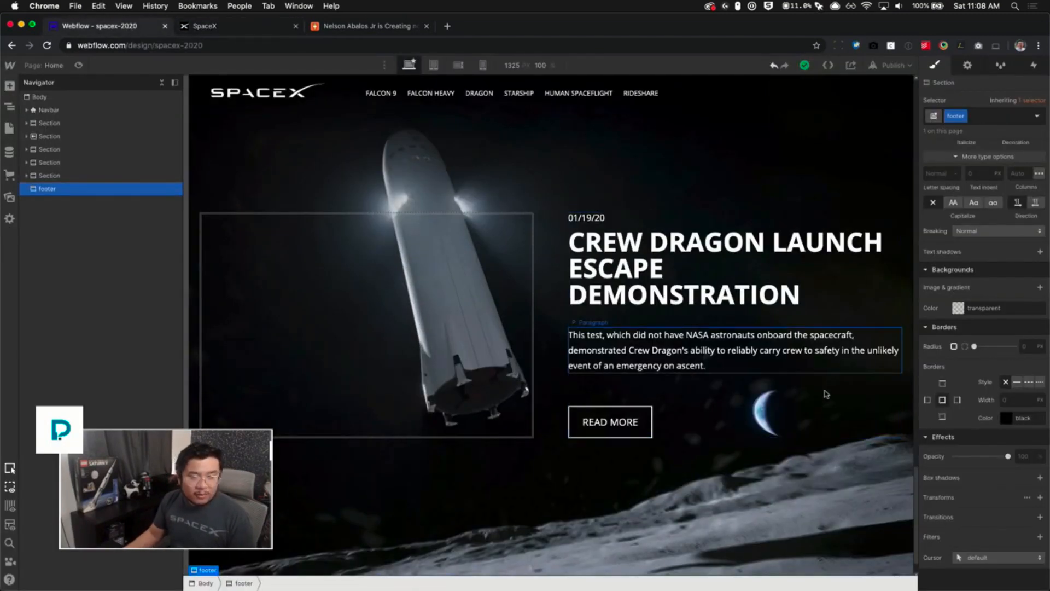
pyautogui.scroll(-2, 705, 493)
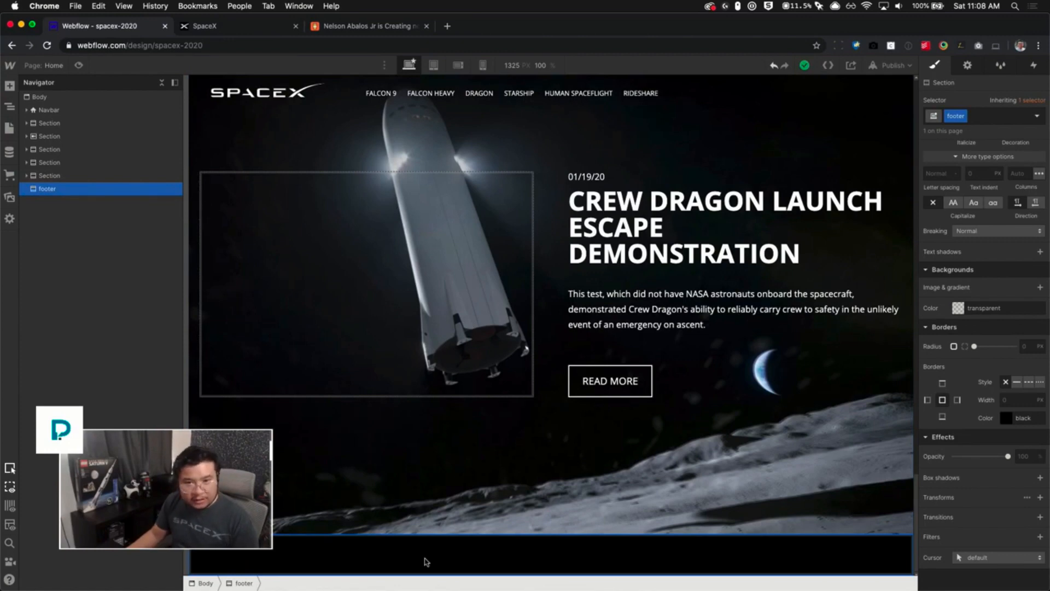
pyautogui.scroll(10, 984, 229)
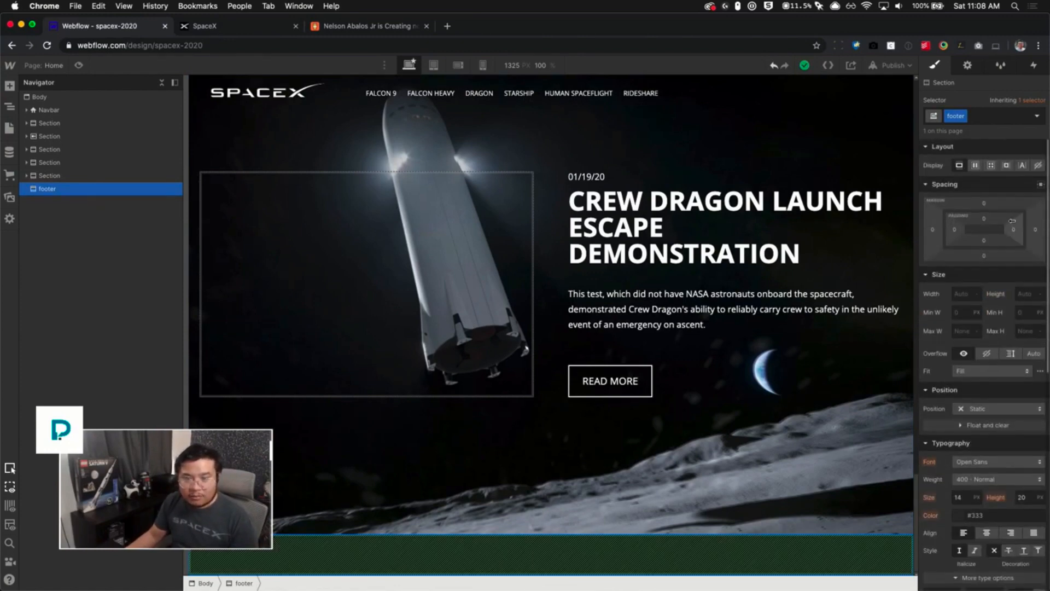
pyautogui.moveTo(1012, 221); pyautogui.dragTo(996, 230)
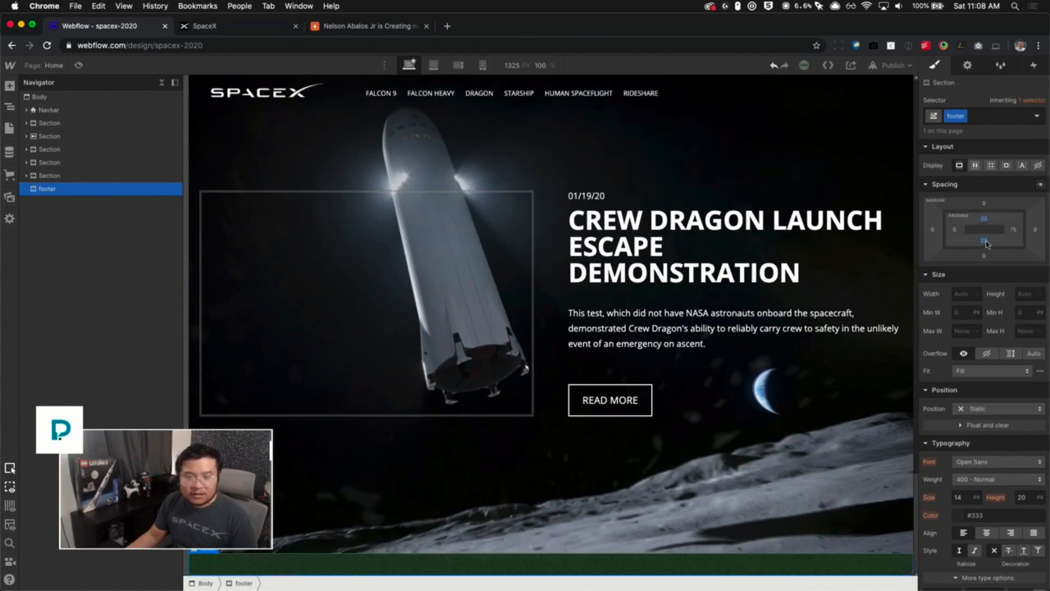
# - Add a div block inside the footer and apply the existing container class to it
pyautogui.hotkey('ctrl', 'e')
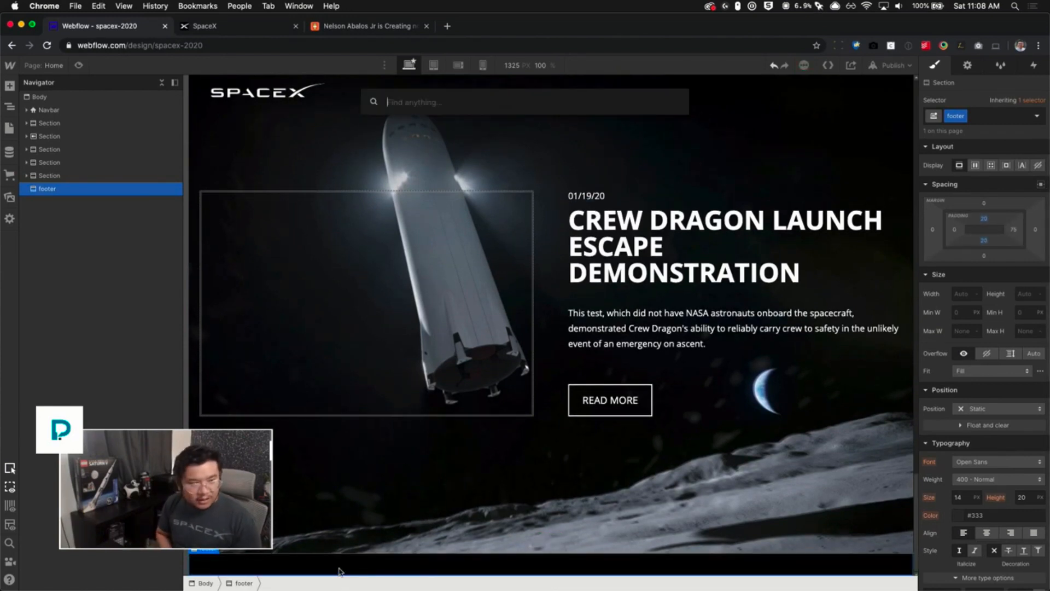
pyautogui.write('div')
pyautogui.press('Return')
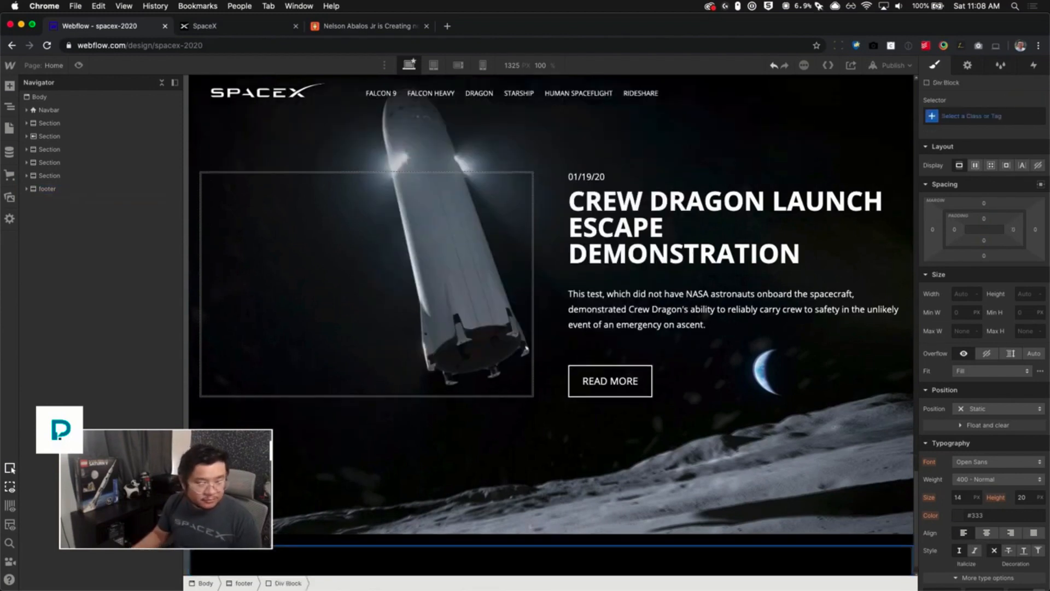
pyautogui.hotkey('ctrl', 'Return')
pyautogui.write('con')
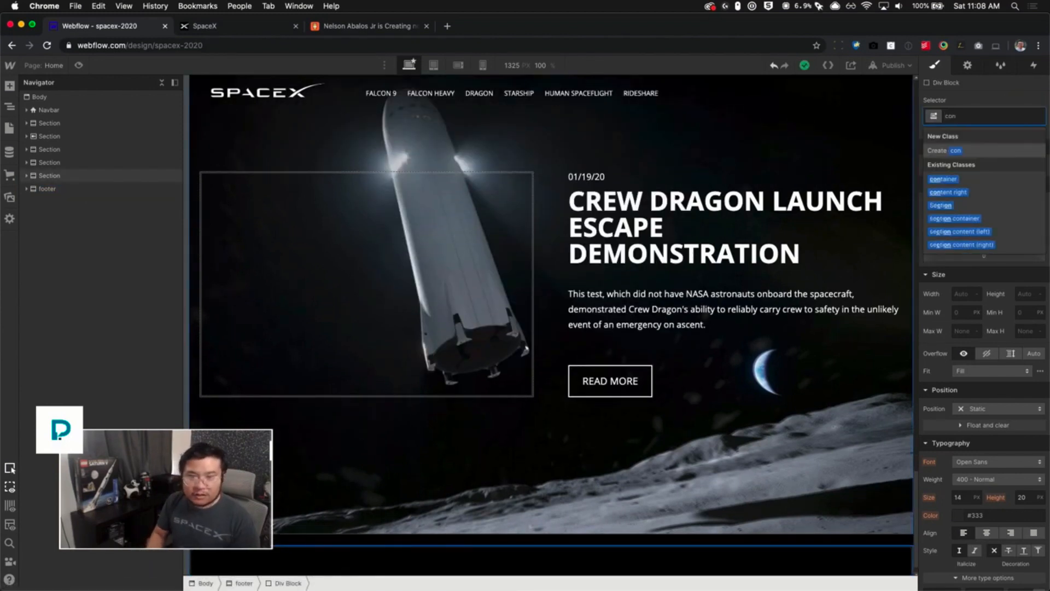
pyautogui.press('Down')
pyautogui.press('Return')
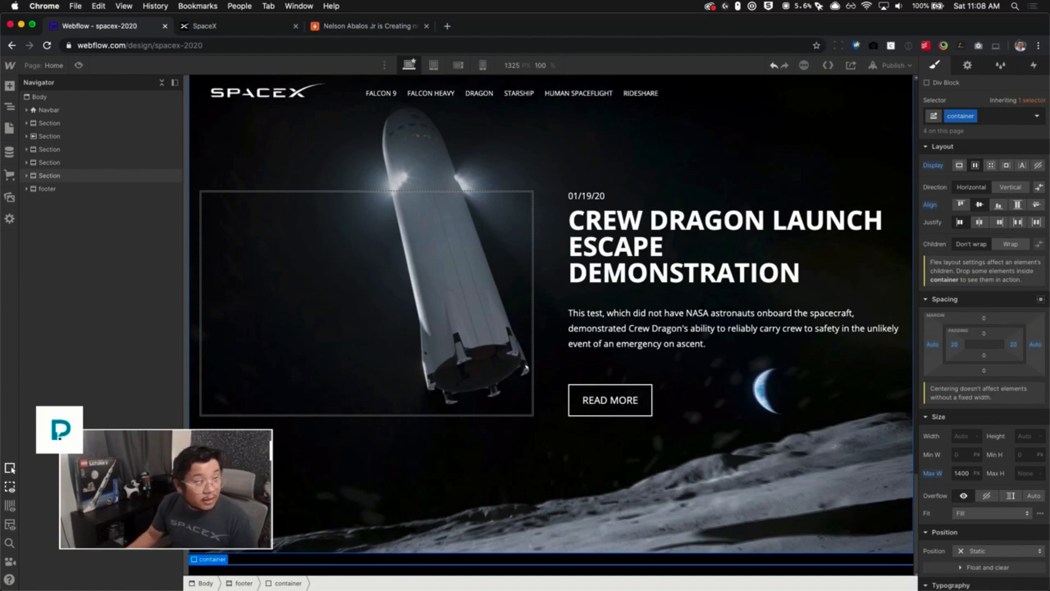
# - Add a Text Block inside the footer's container
pyautogui.click(27, 189)
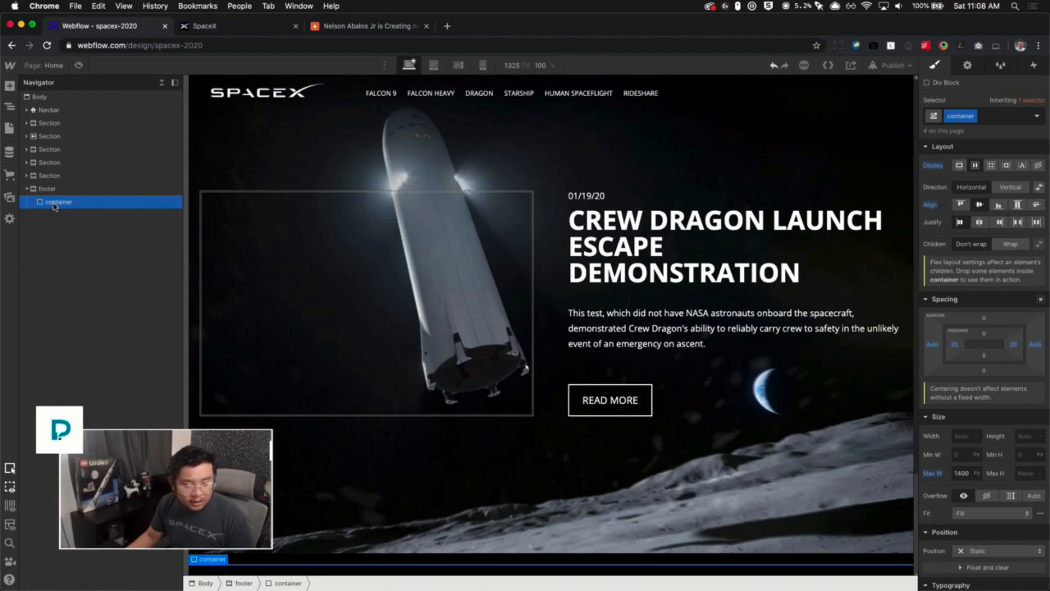
pyautogui.press('super+e')
pyautogui.write('text')
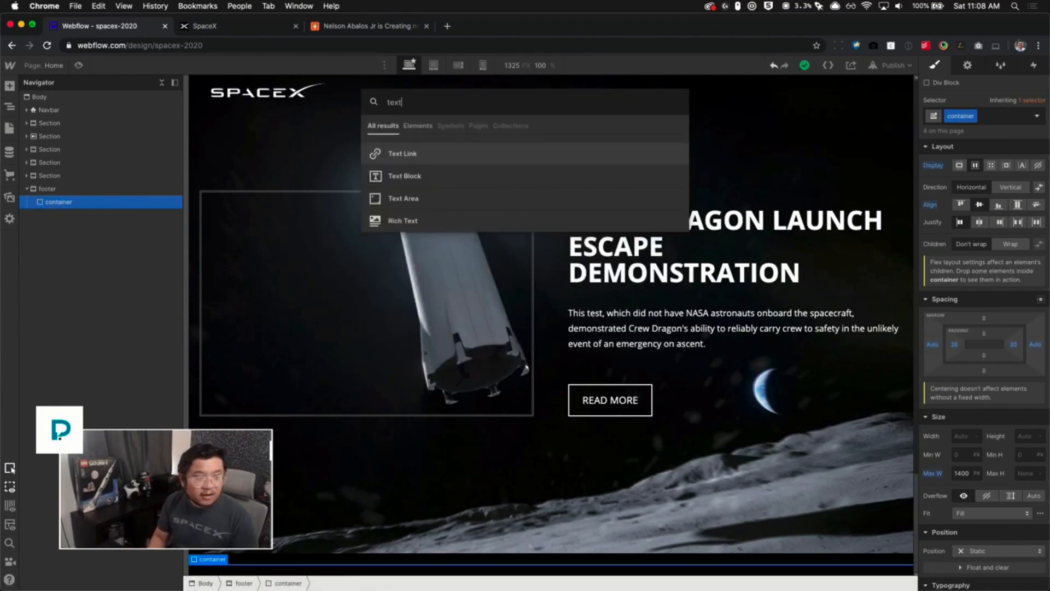
pyautogui.press('Down')
pyautogui.press('Return')
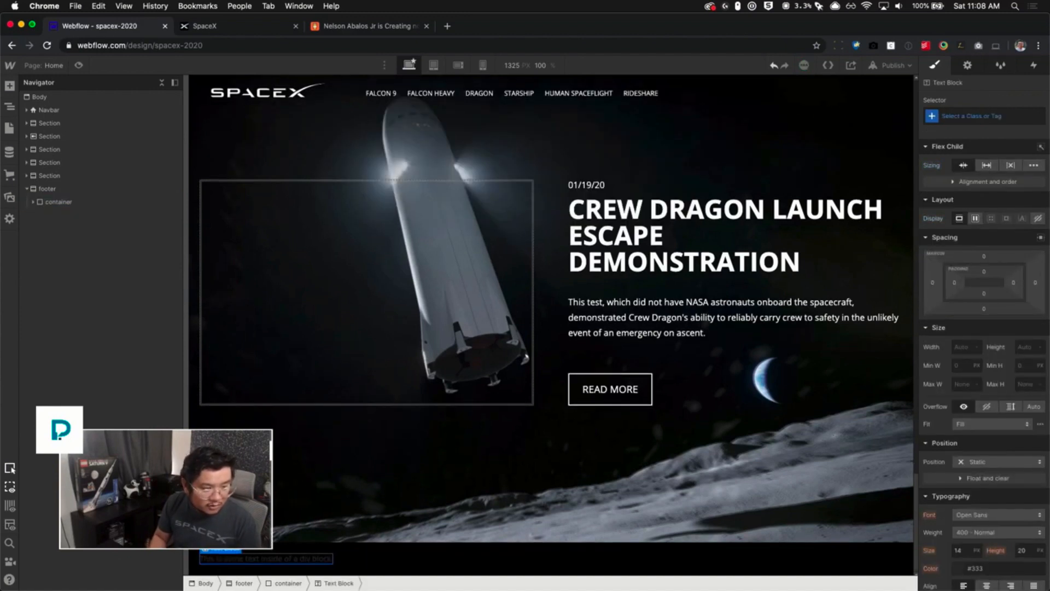
# - Set the text block's content to "This page was created for educational purposes only. I was inspired by SpaceX."
pyautogui.doubleClick(299, 558)
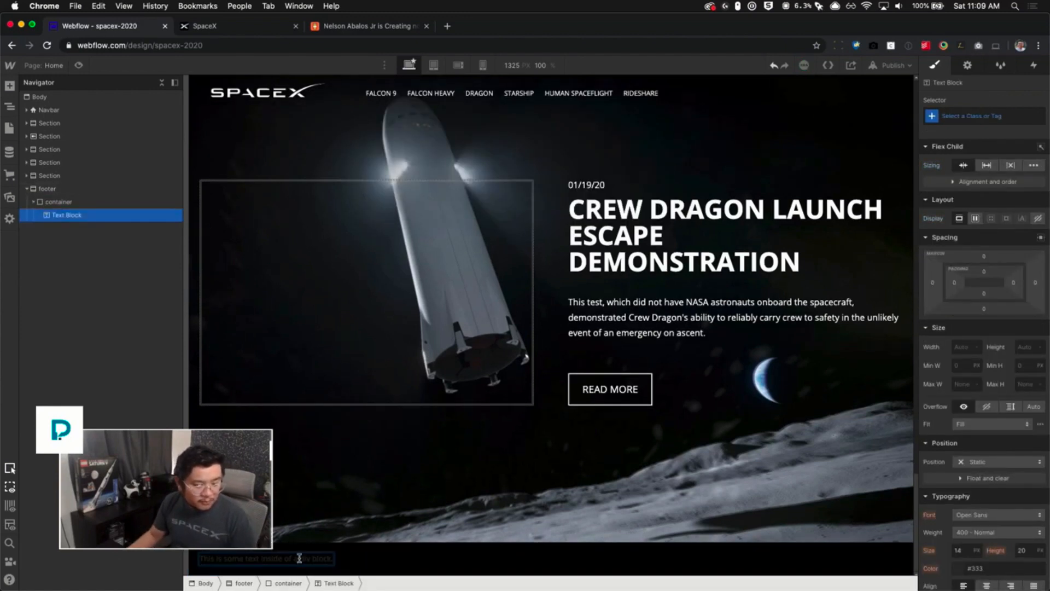
pyautogui.write('SPACEX © 2020')
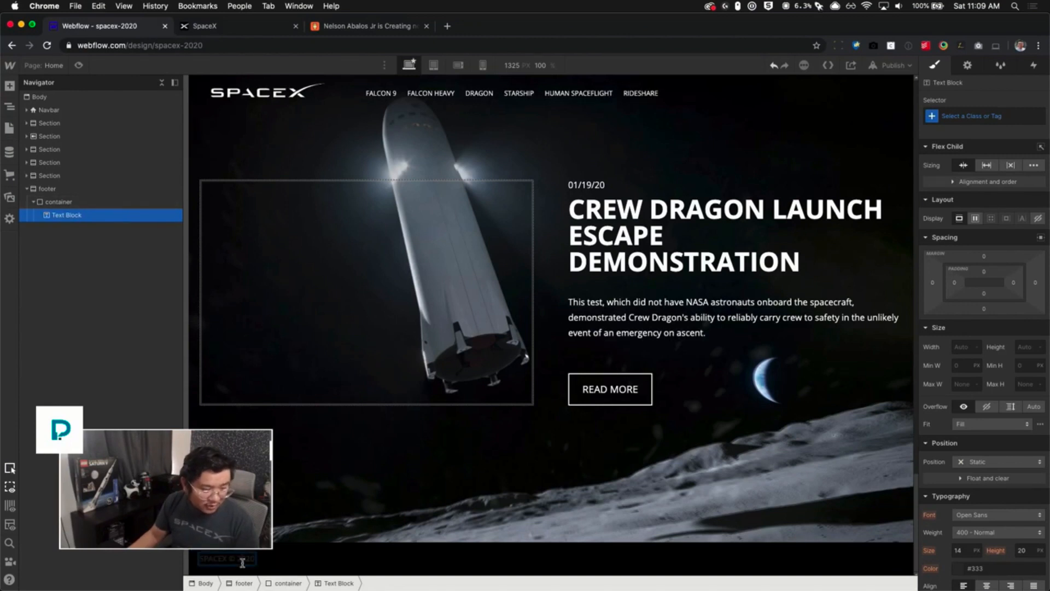
pyautogui.press('super+a')
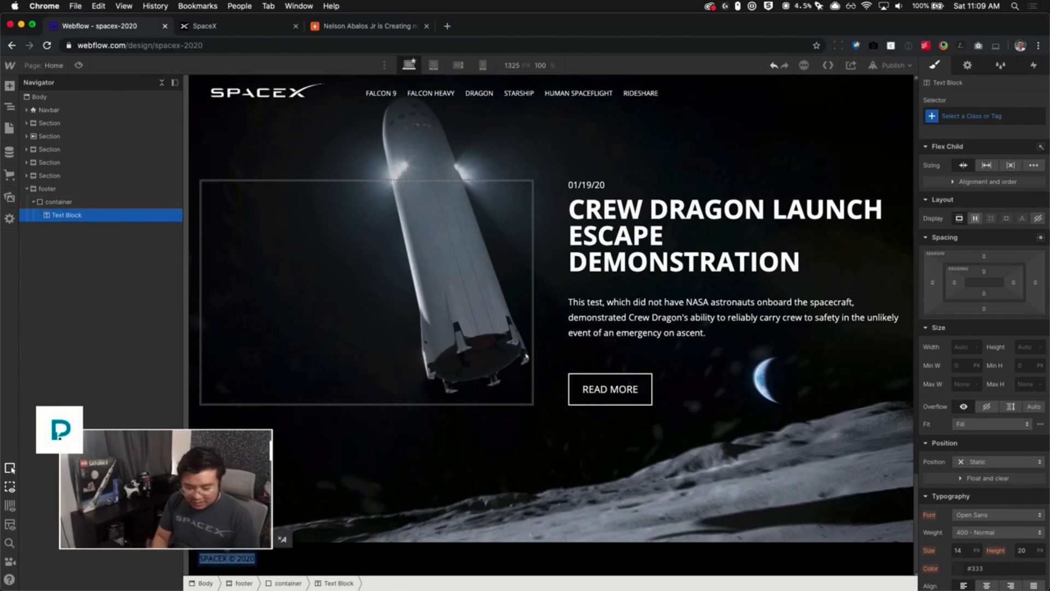
pyautogui.write('This is')
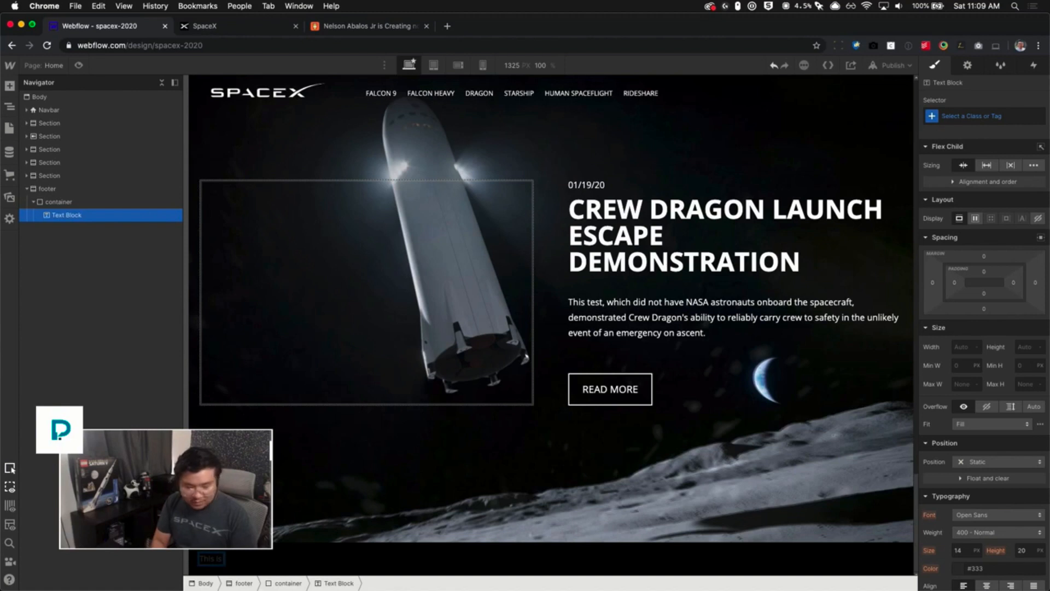
pyautogui.press('super+a')
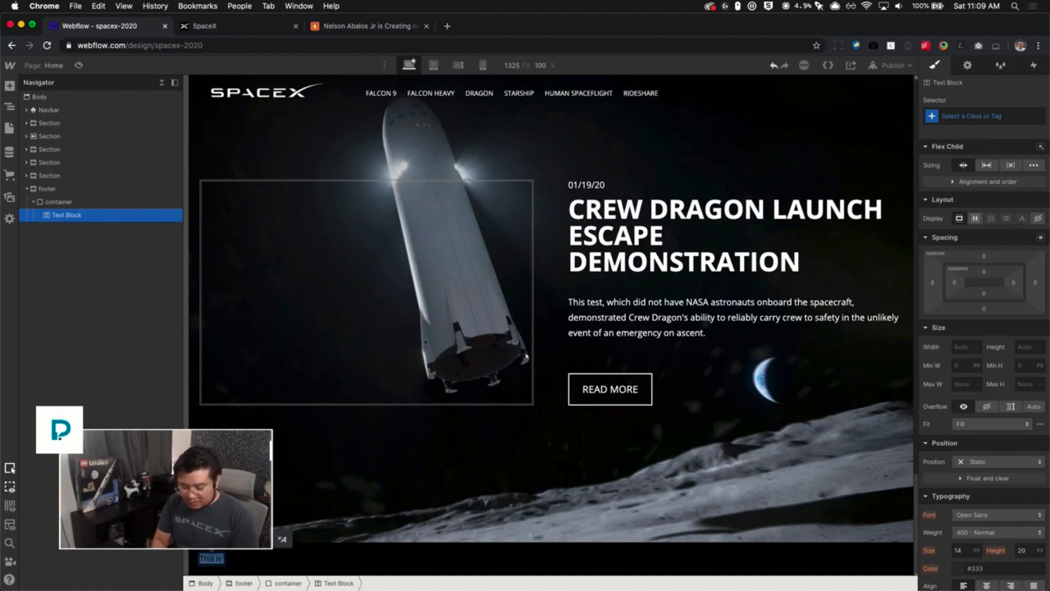
pyautogui.write('This pa')
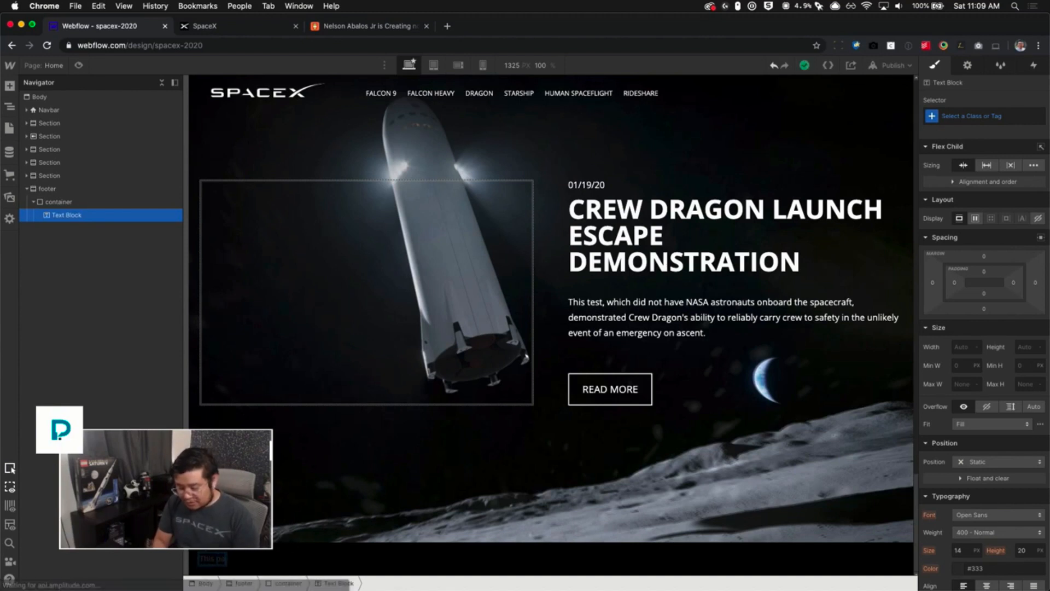
pyautogui.write('ge was creat')
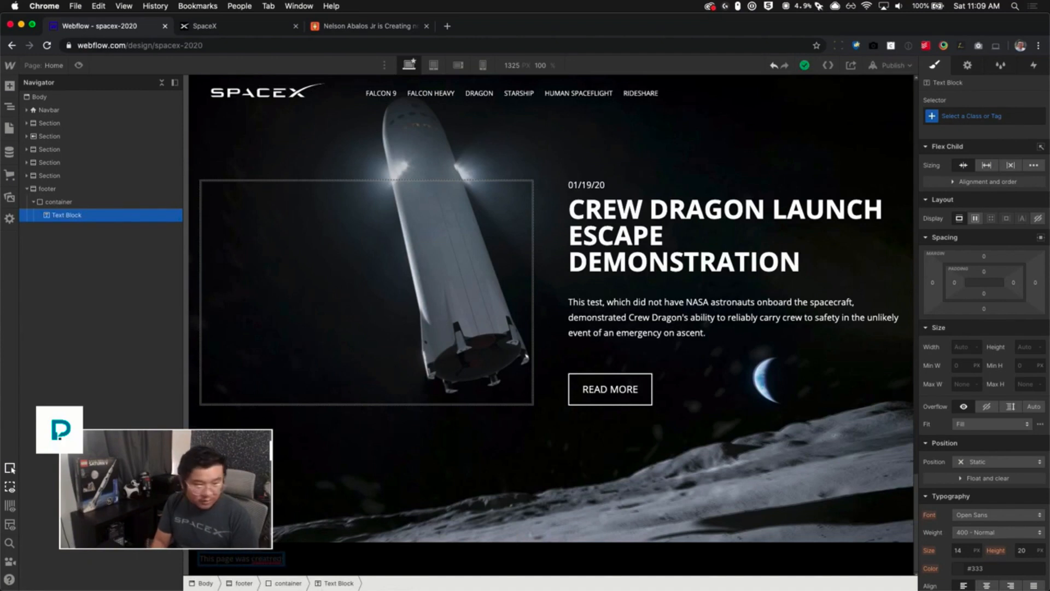
pyautogui.write('ed')
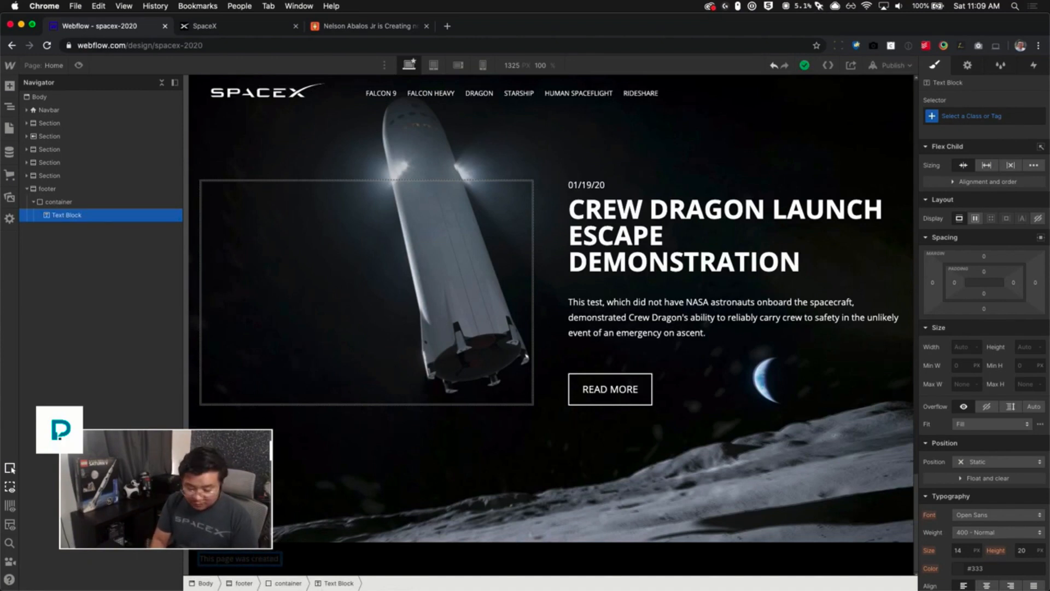
pyautogui.write(' for educa')
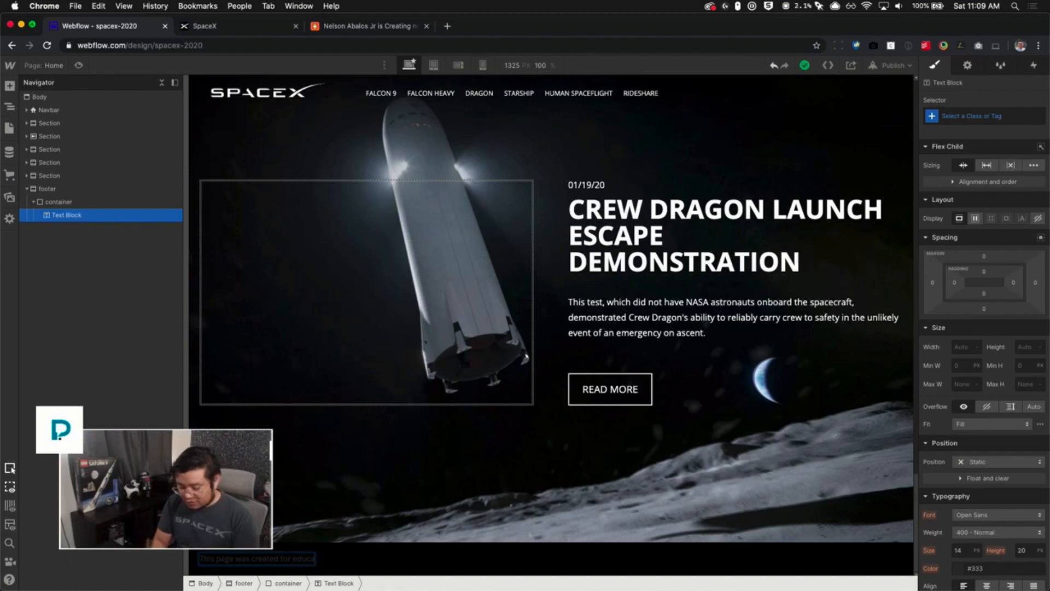
pyautogui.write('tional purposes only.')
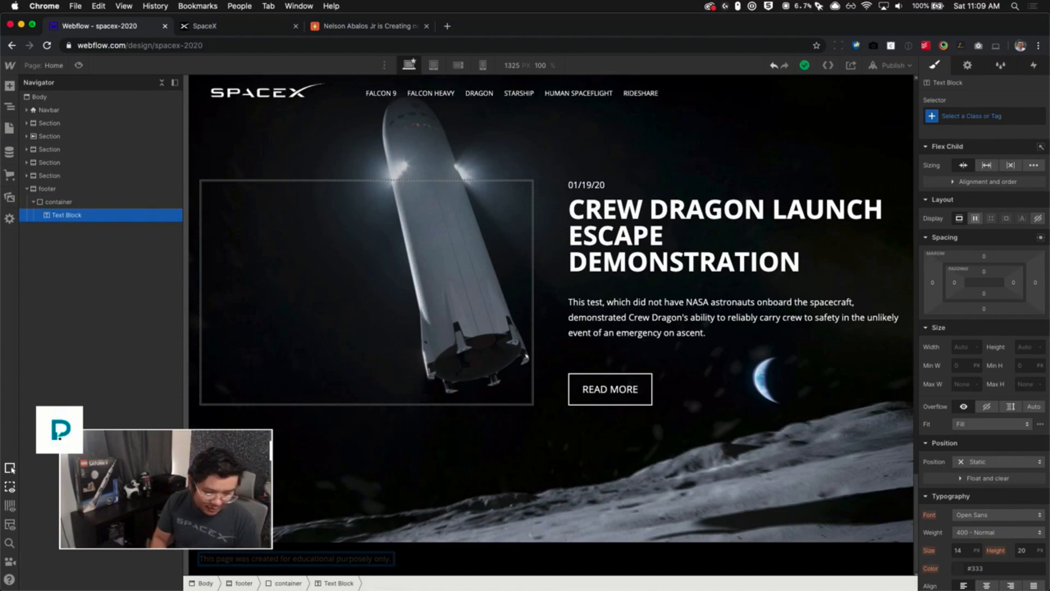
pyautogui.write(' I was insp')
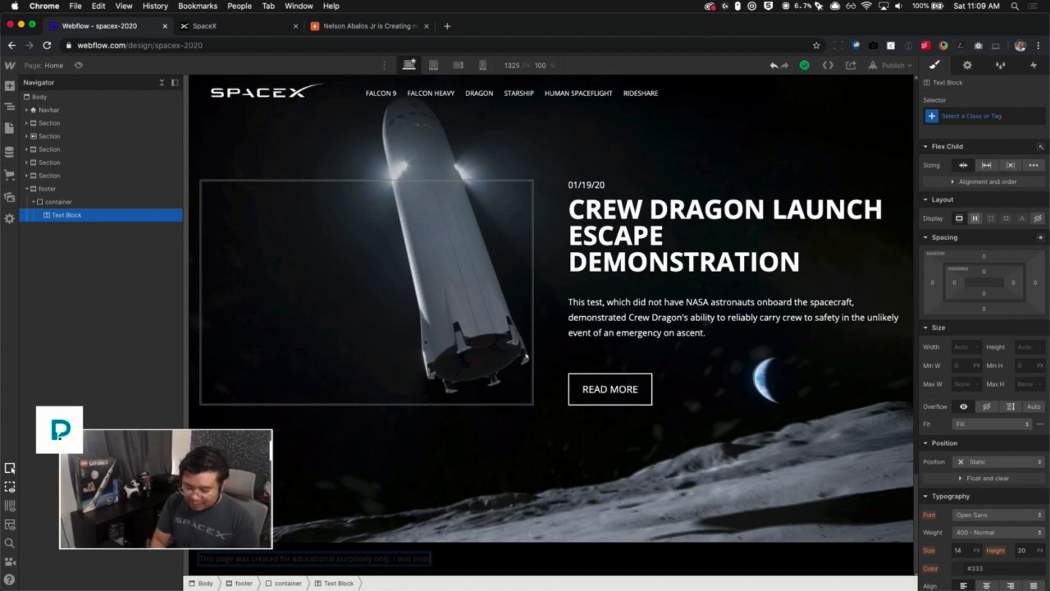
pyautogui.write('ired by SpaceX')
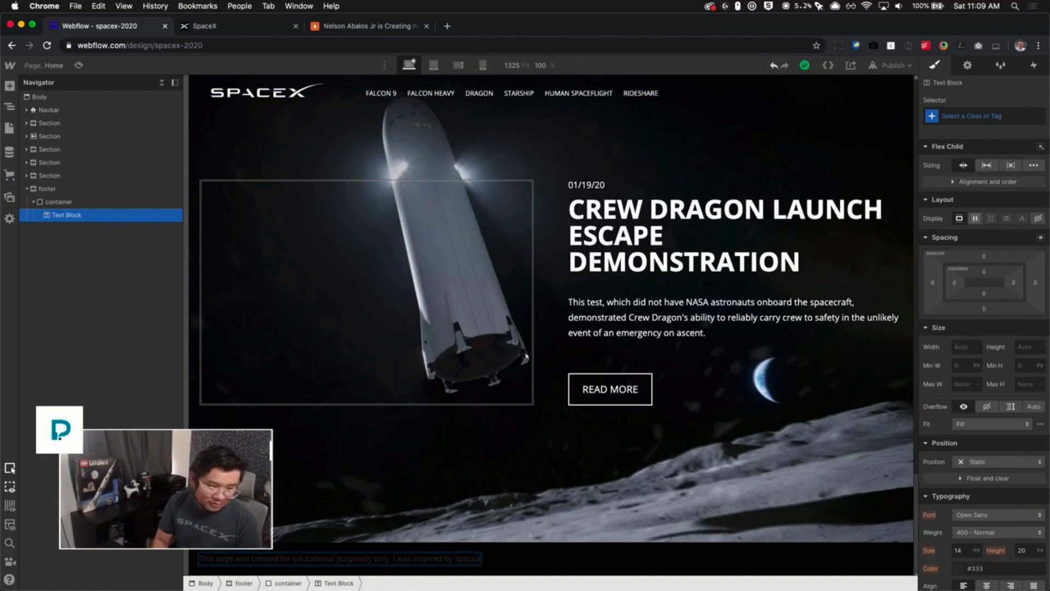
pyautogui.write('.')
pyautogui.press('Escape')
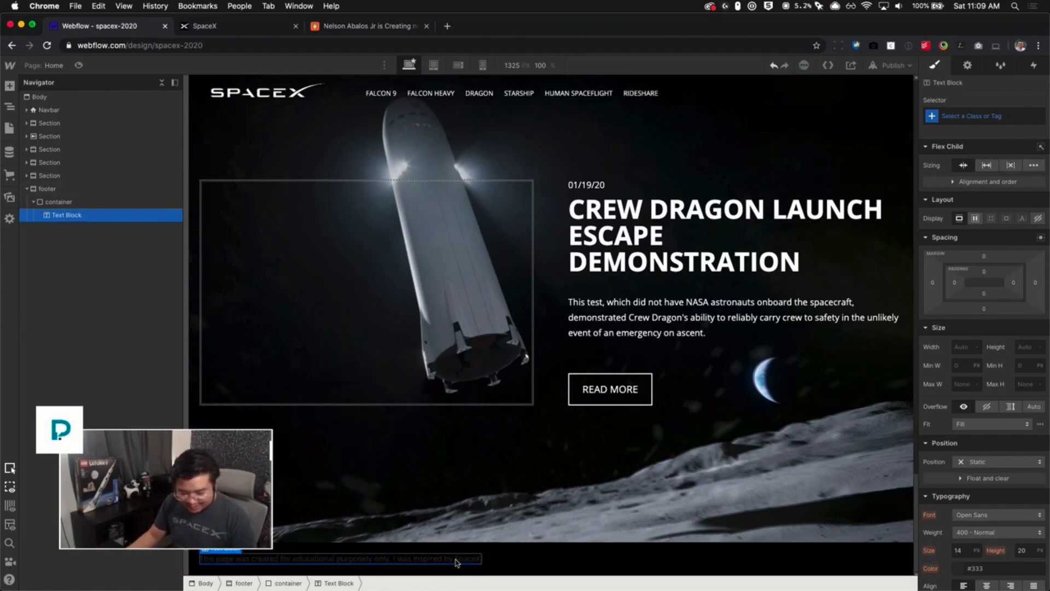
pyautogui.press('super+t')
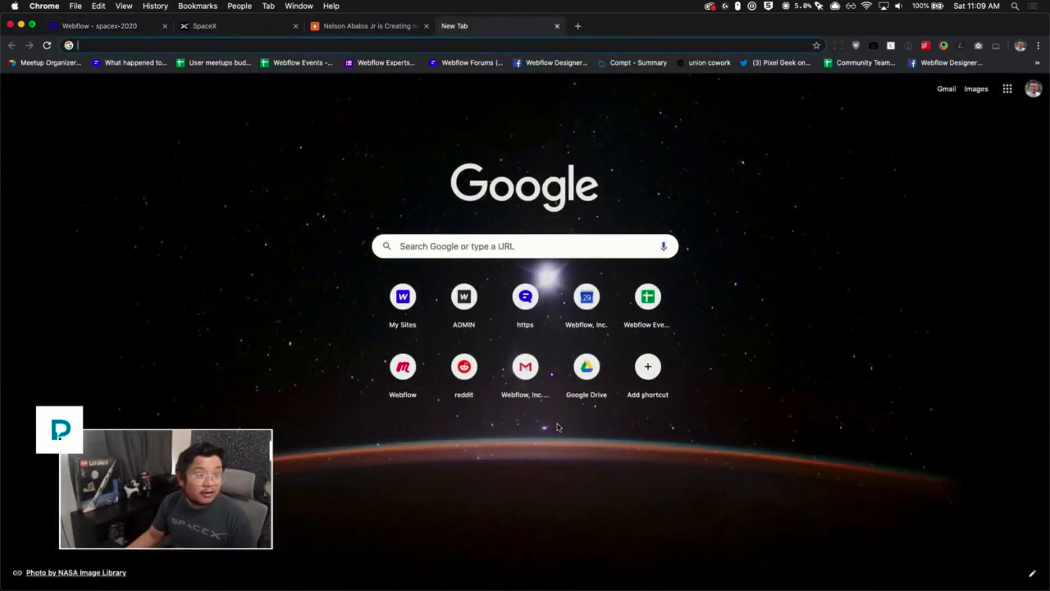
pyautogui.press('super+w')
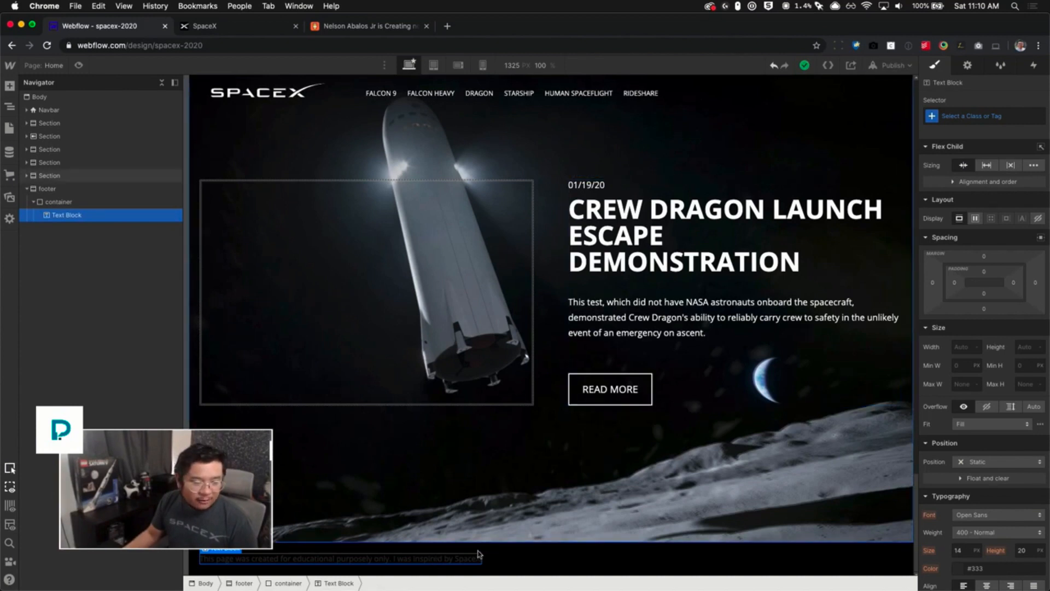
# - Add a Text Link after the footer text block and close its link settings
pyautogui.press('super+e')
pyautogui.write('link')
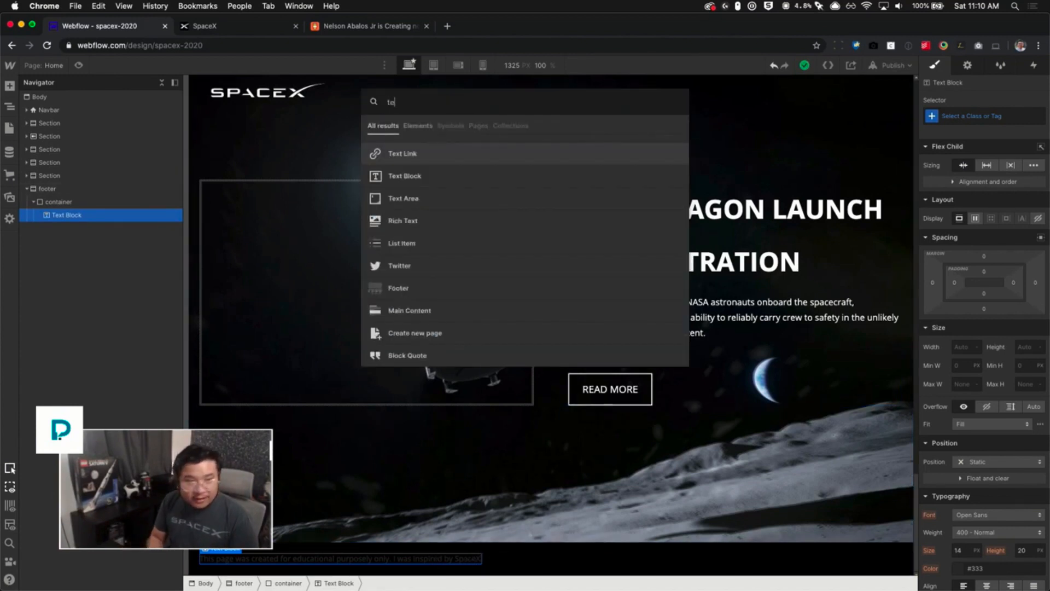
pyautogui.press('Return')
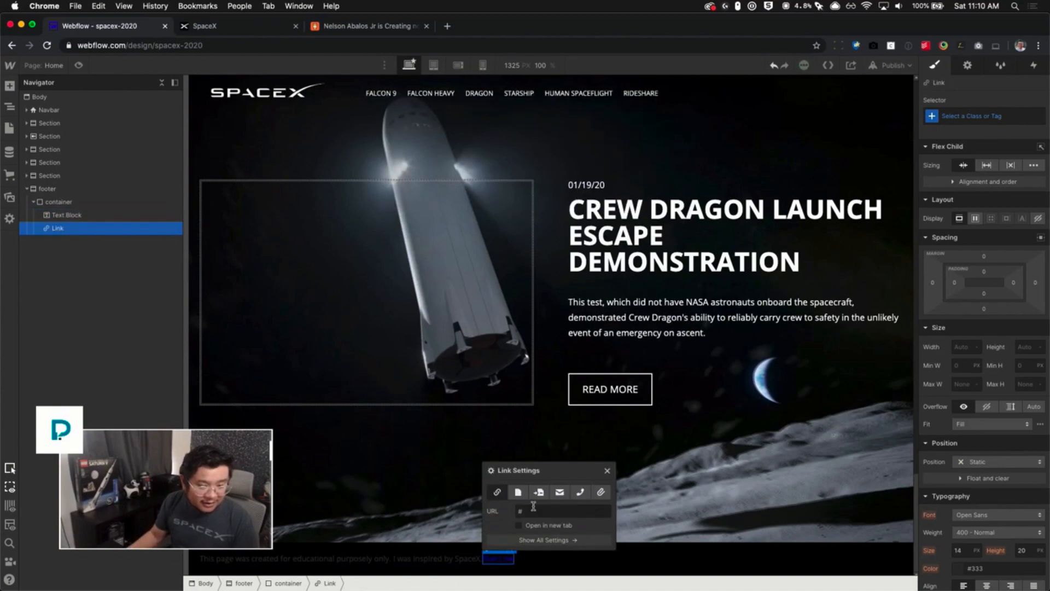
pyautogui.click(607, 470)
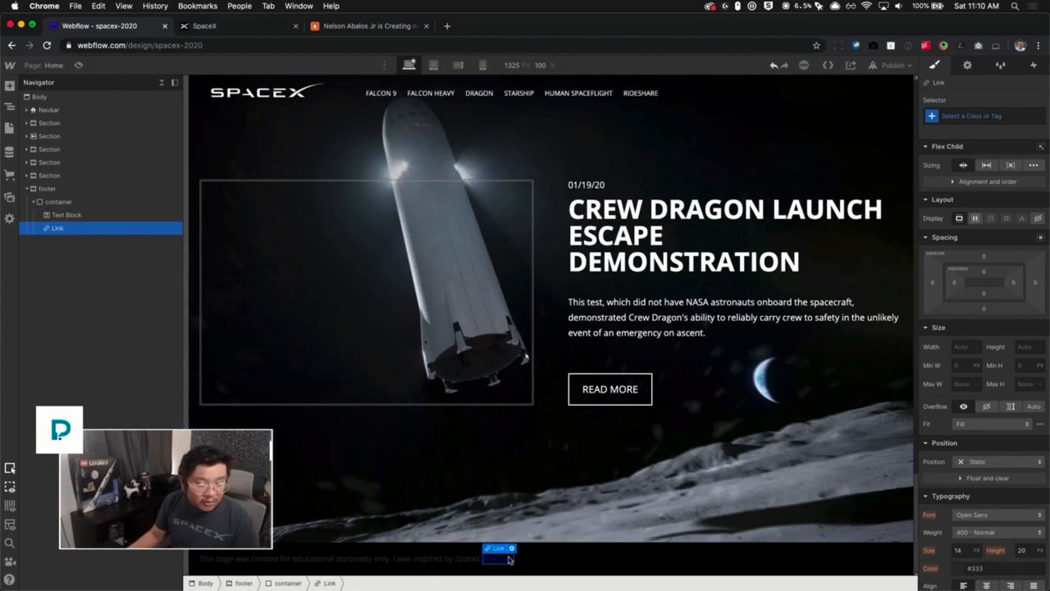
# - Give the link a new class named footer link and set its text color to white
pyautogui.press('super+Return')
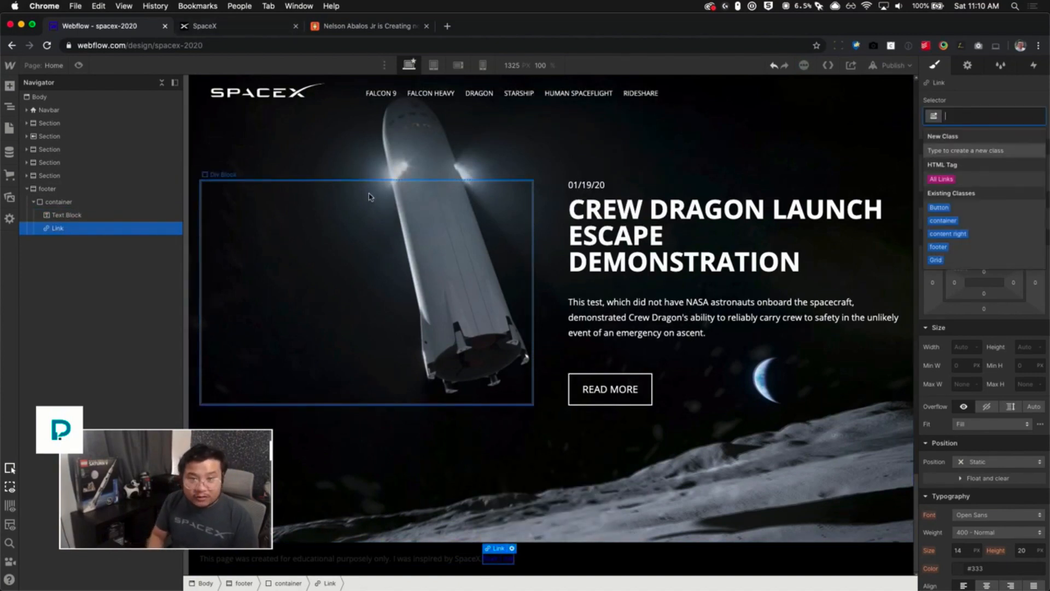
pyautogui.write('footer link')
pyautogui.press('Return')
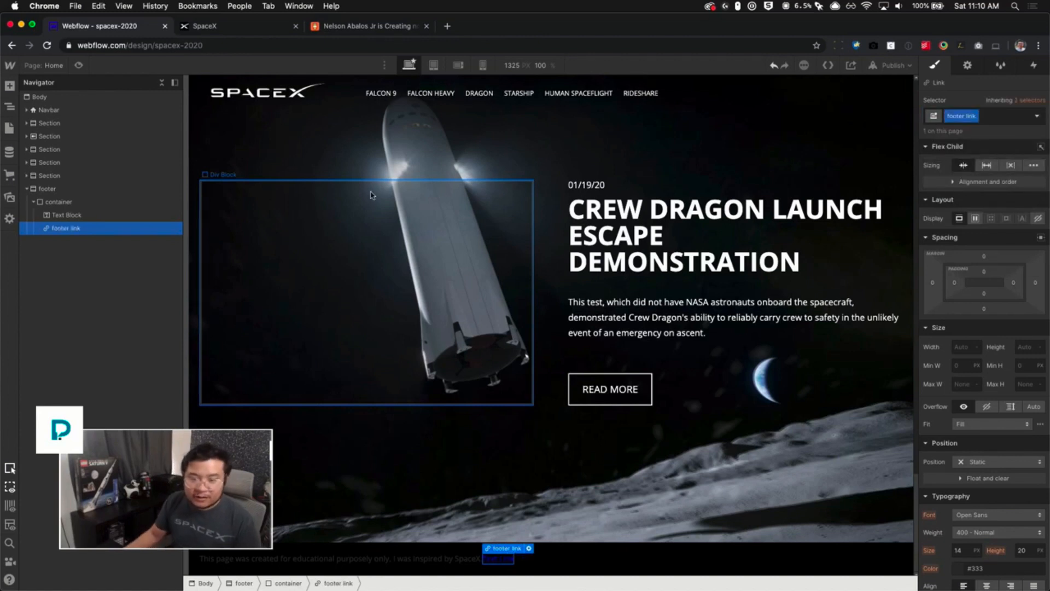
pyautogui.click(979, 568)
pyautogui.write('white')
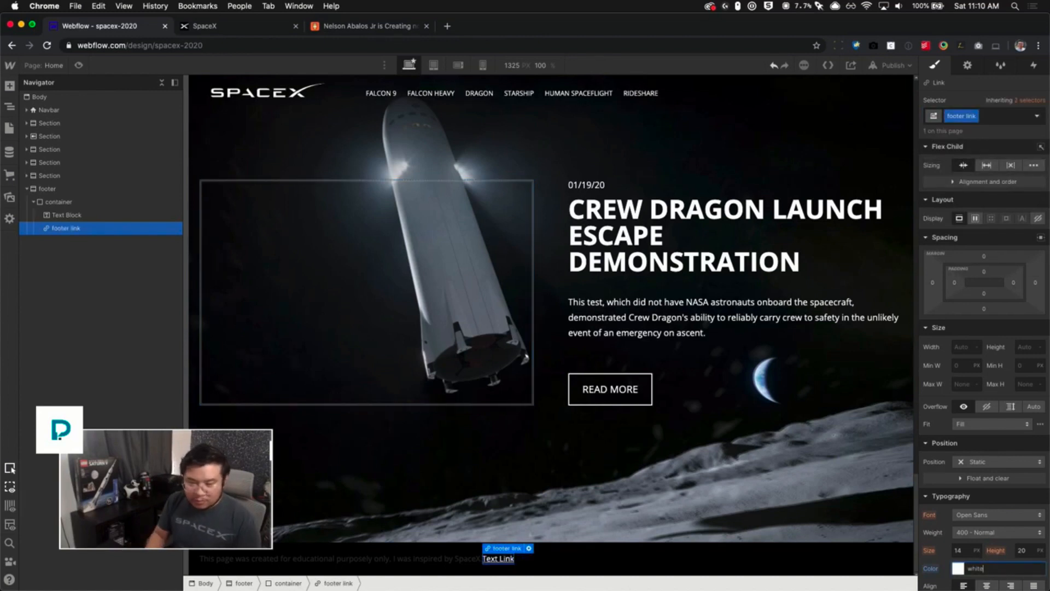
pyautogui.scroll(-5, 1017, 551)
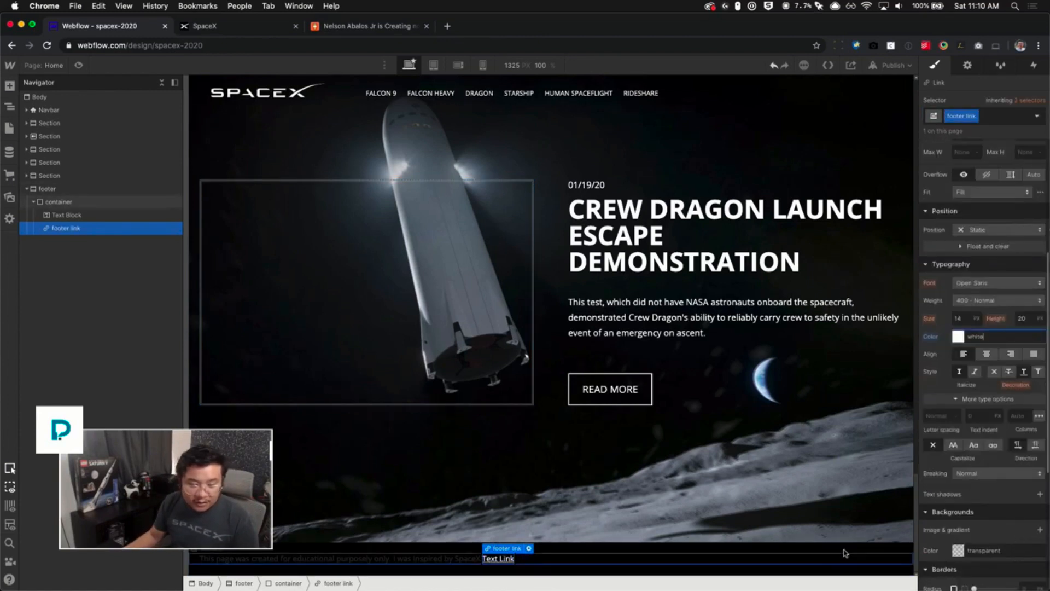
# - Set the footer section's text transform to uppercase
pyautogui.click(846, 552)
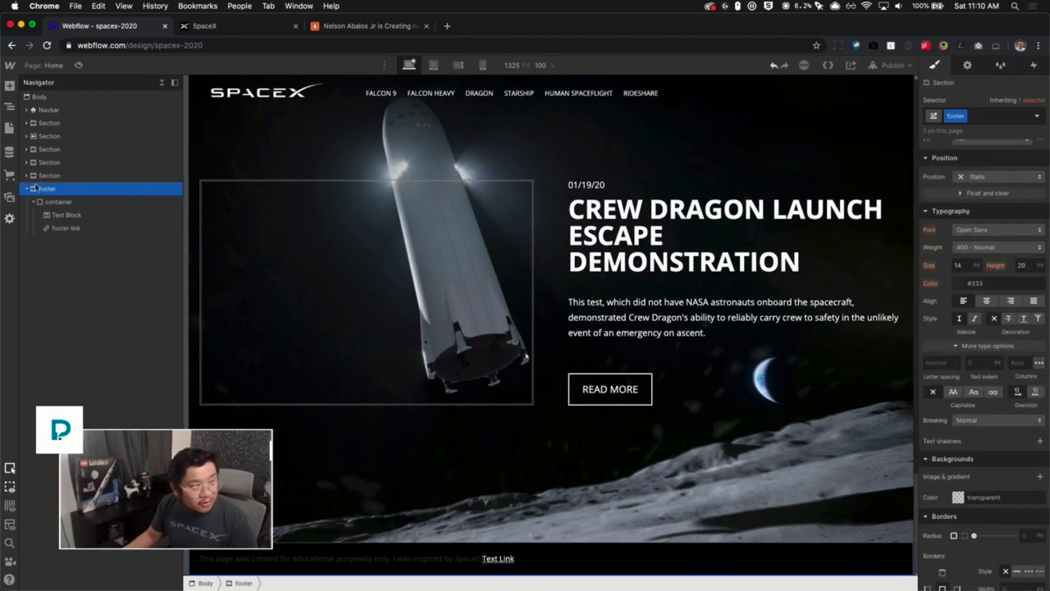
pyautogui.click(953, 392)
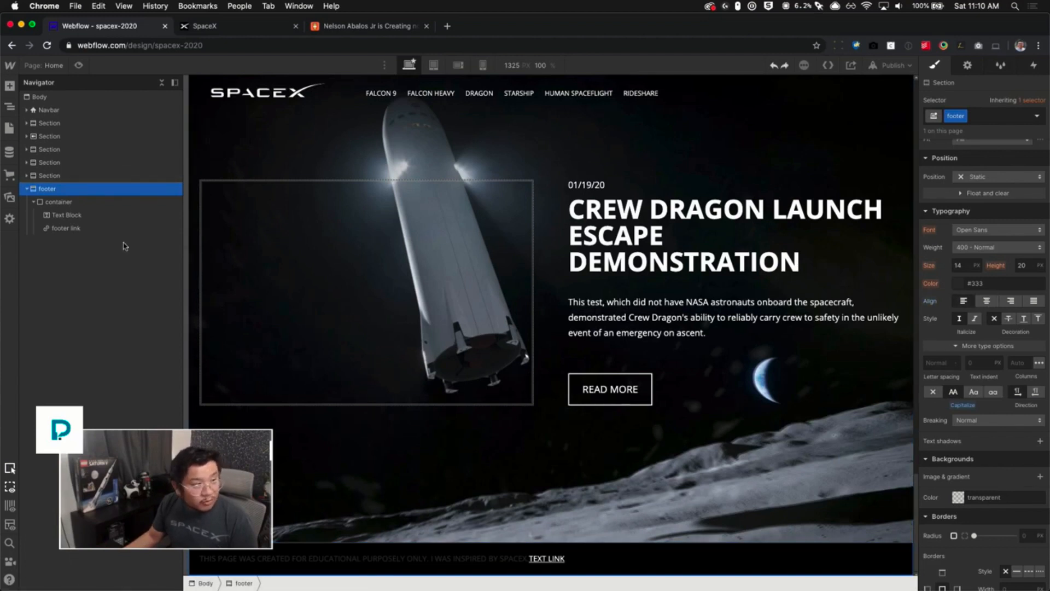
# - Give the footer's container a combo class named footer container and center its content horizontally
pyautogui.click(87, 203)
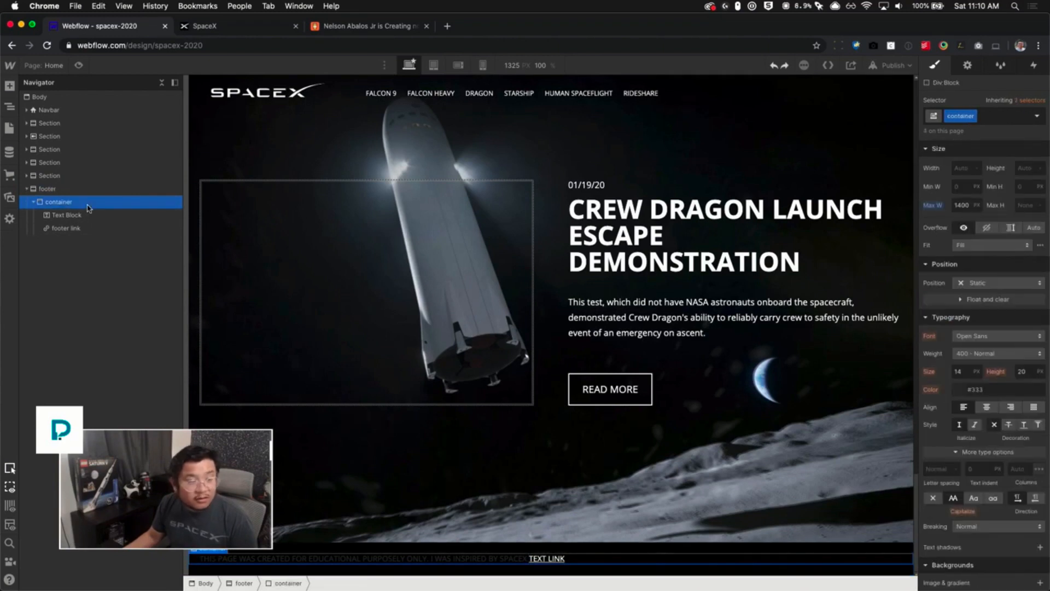
pyautogui.click(1010, 117)
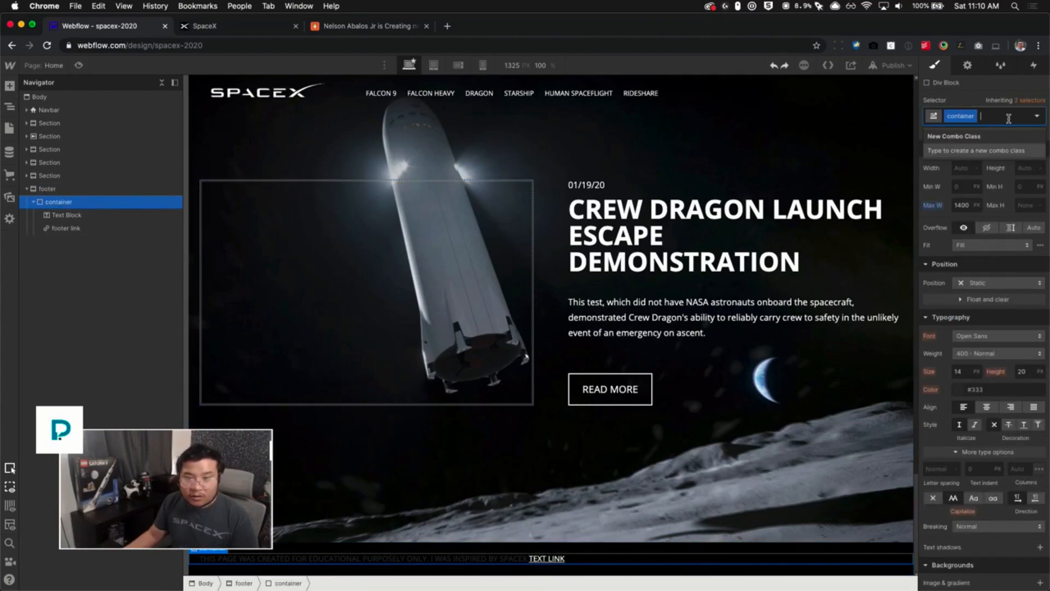
pyautogui.write('footer container')
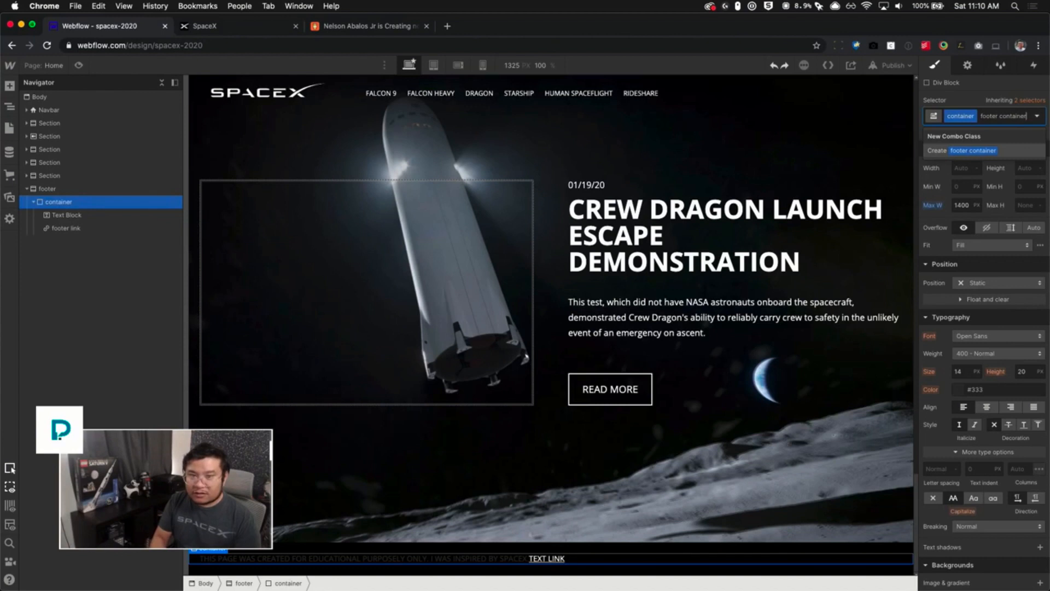
pyautogui.press('Return')
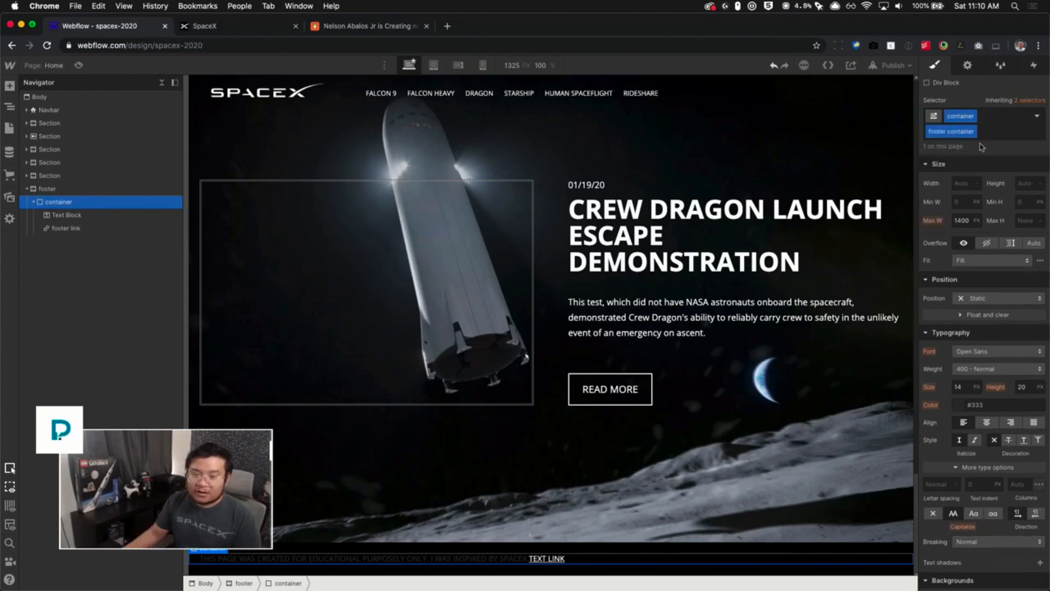
pyautogui.click(987, 422)
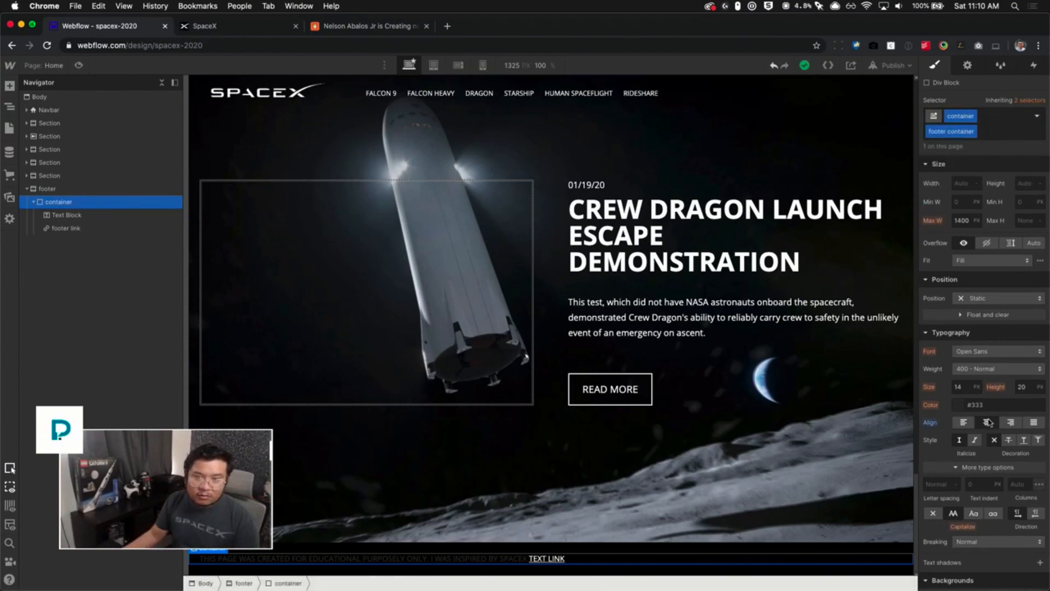
pyautogui.scroll(4, 961, 341)
pyautogui.scroll(1, 961, 341)
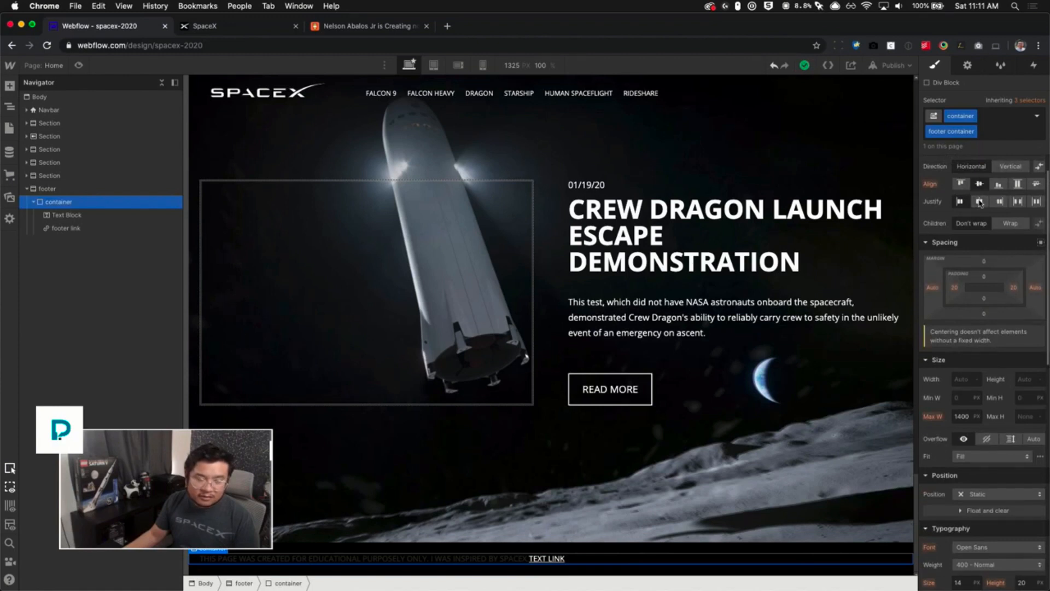
pyautogui.click(979, 202)
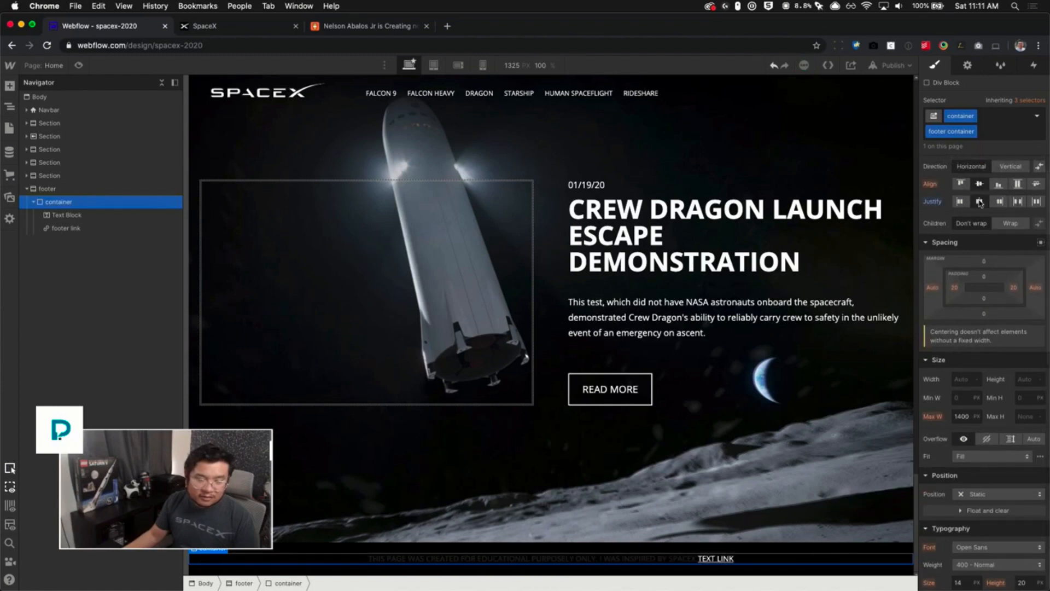
pyautogui.click(973, 134)
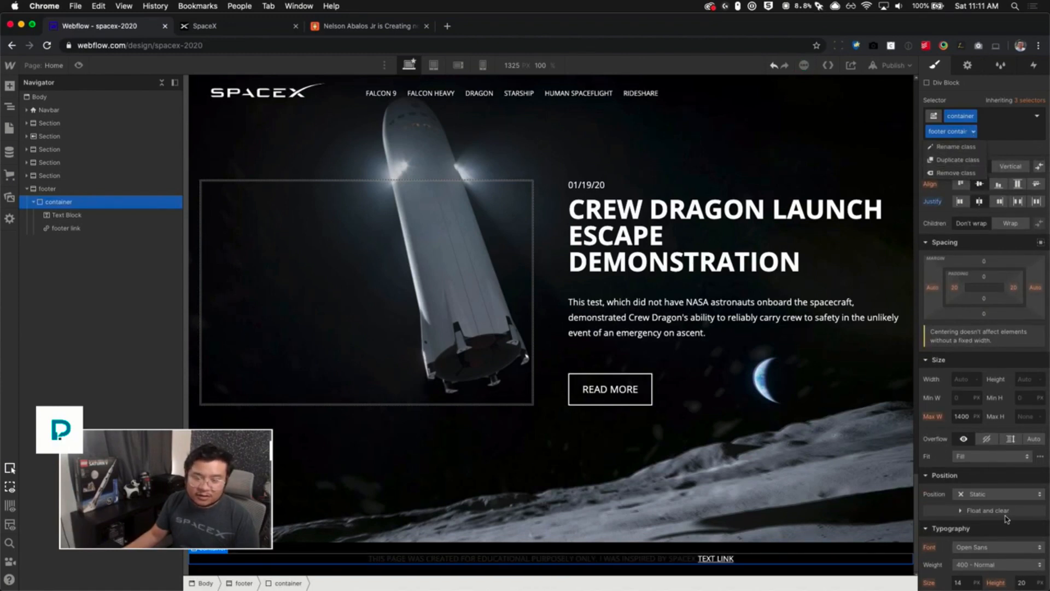
pyautogui.scroll(-6, 962, 481)
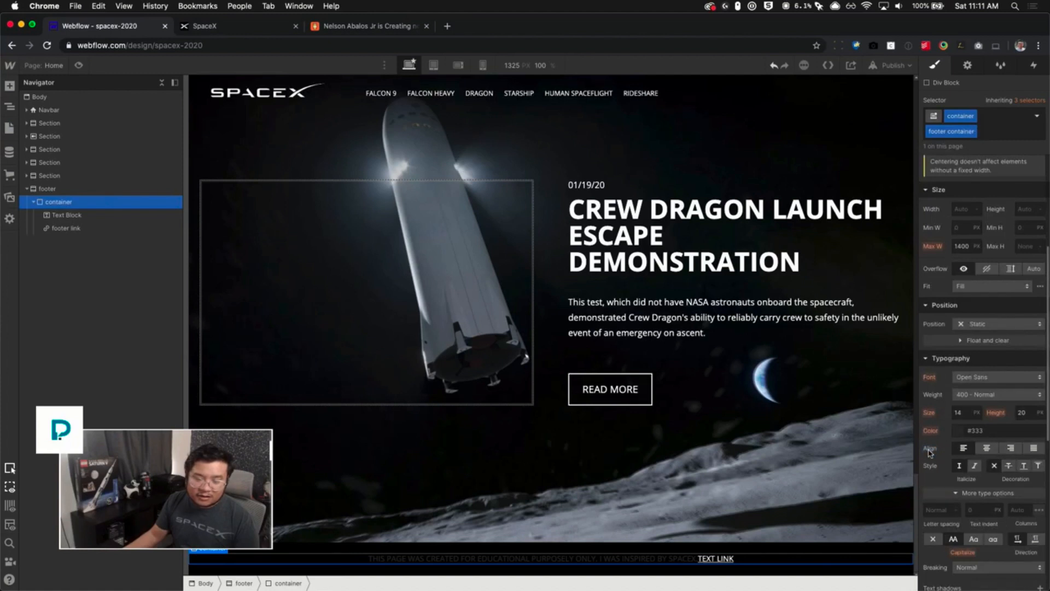
# - Replace the footer text block's content with "SPACEX ROCKS"
pyautogui.click(644, 558)
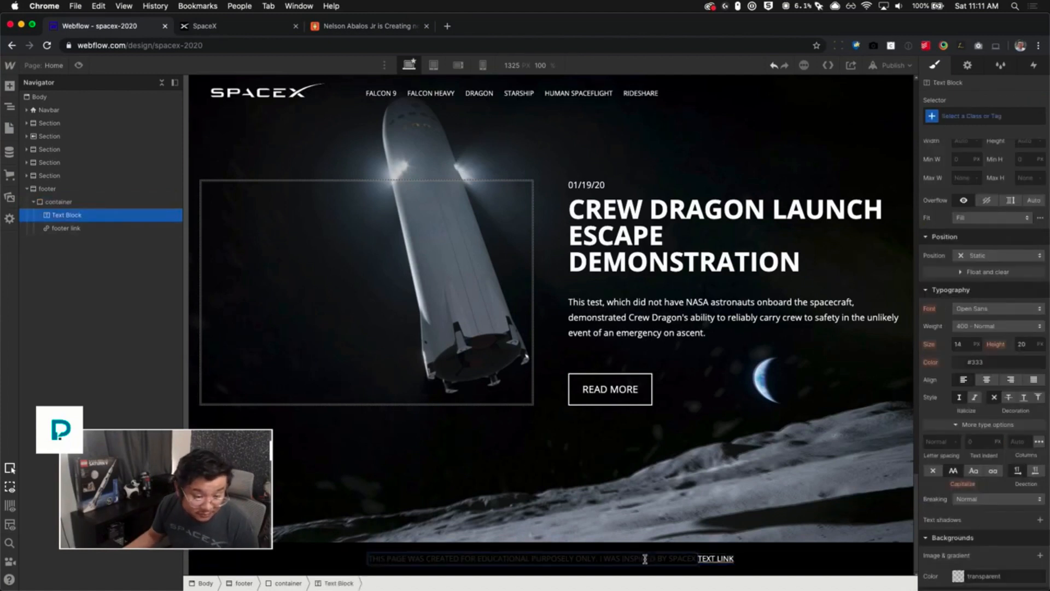
pyautogui.doubleClick(600, 558)
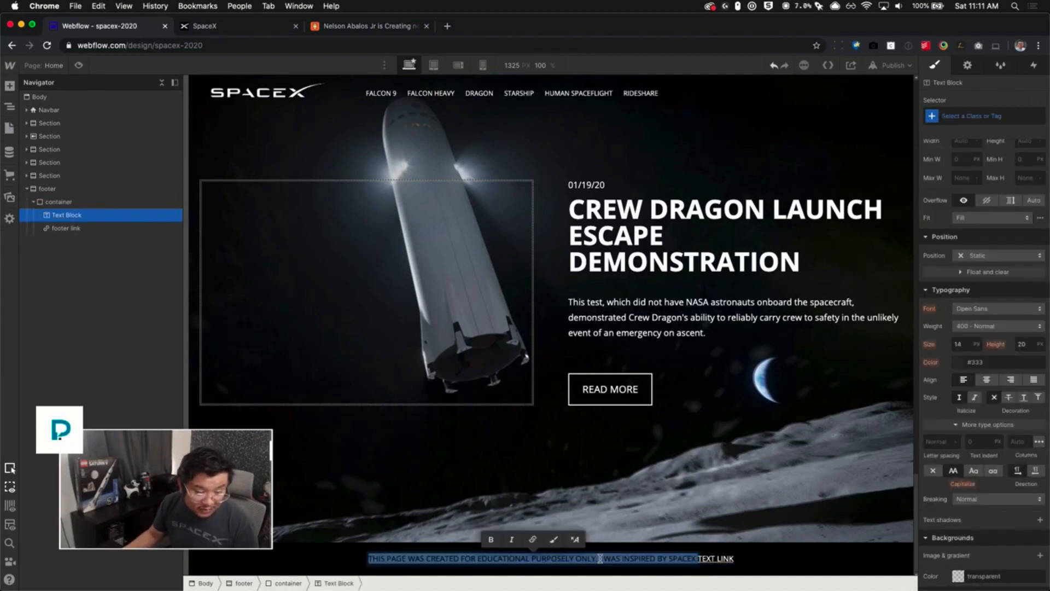
pyautogui.press('BackSpace')
pyautogui.write('SPACEX ')
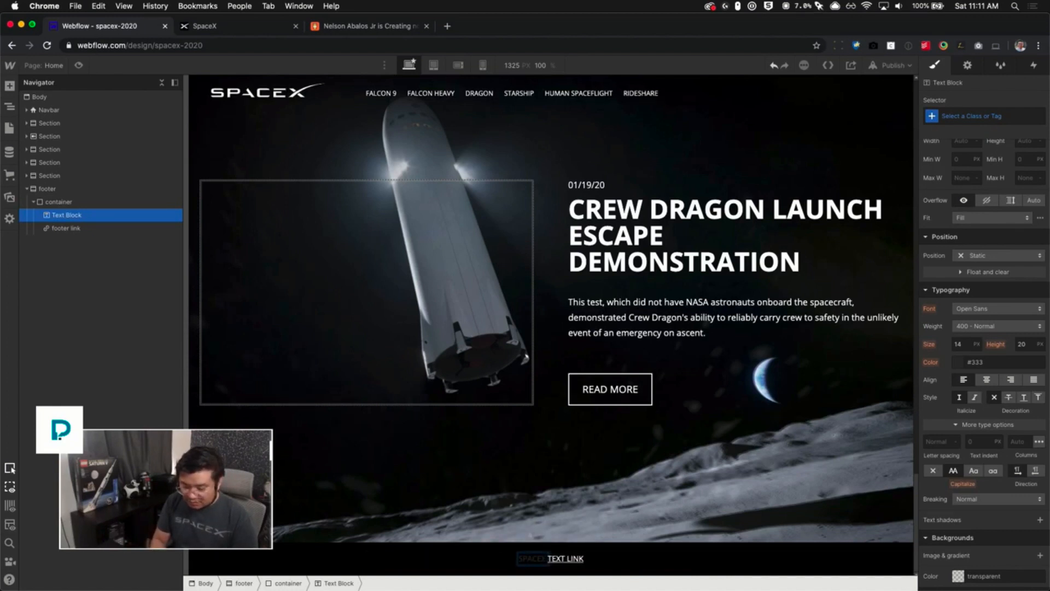
pyautogui.write('ROCKS')
pyautogui.press('Escape')
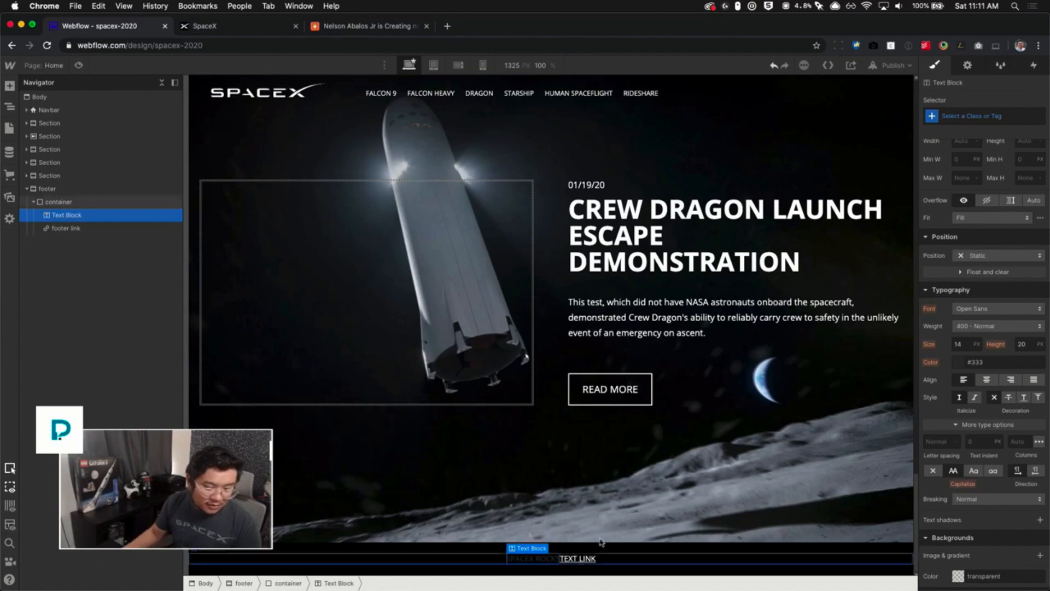
# - Add a left margin to the footer link to separate it from the text block
pyautogui.click(578, 557)
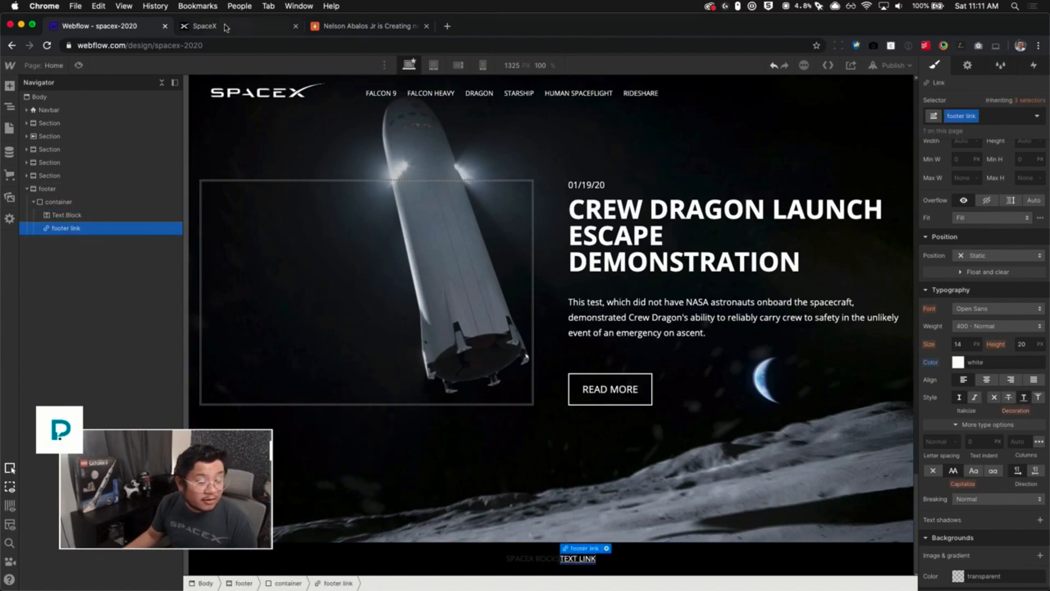
pyautogui.scroll(5, 950, 290)
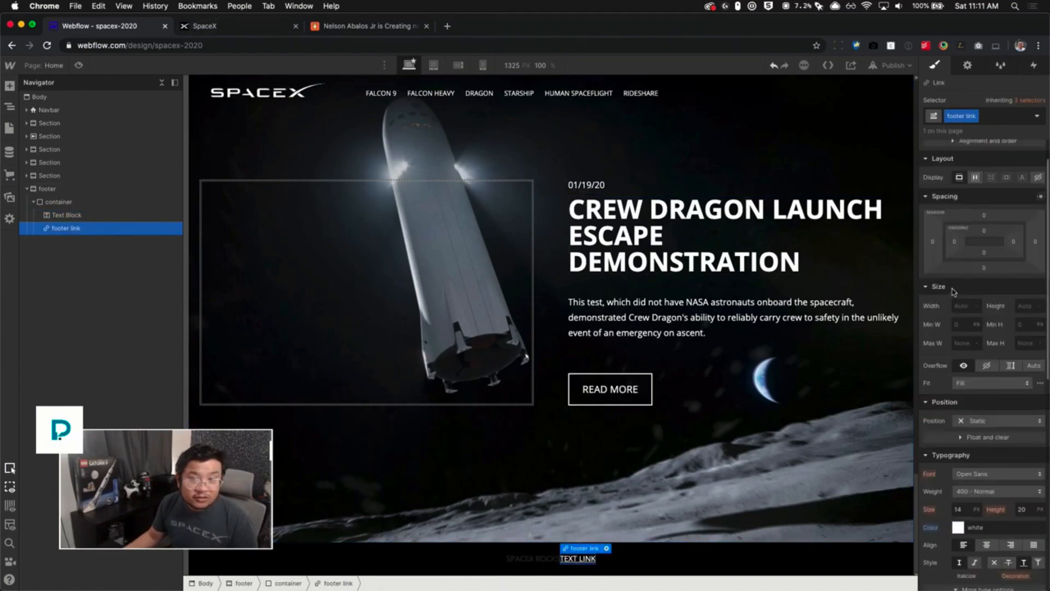
pyautogui.moveTo(932, 283); pyautogui.dragTo(922, 283)
pyautogui.moveTo(922, 283); pyautogui.dragTo(921, 284)
pyautogui.scroll(-5, 987, 508)
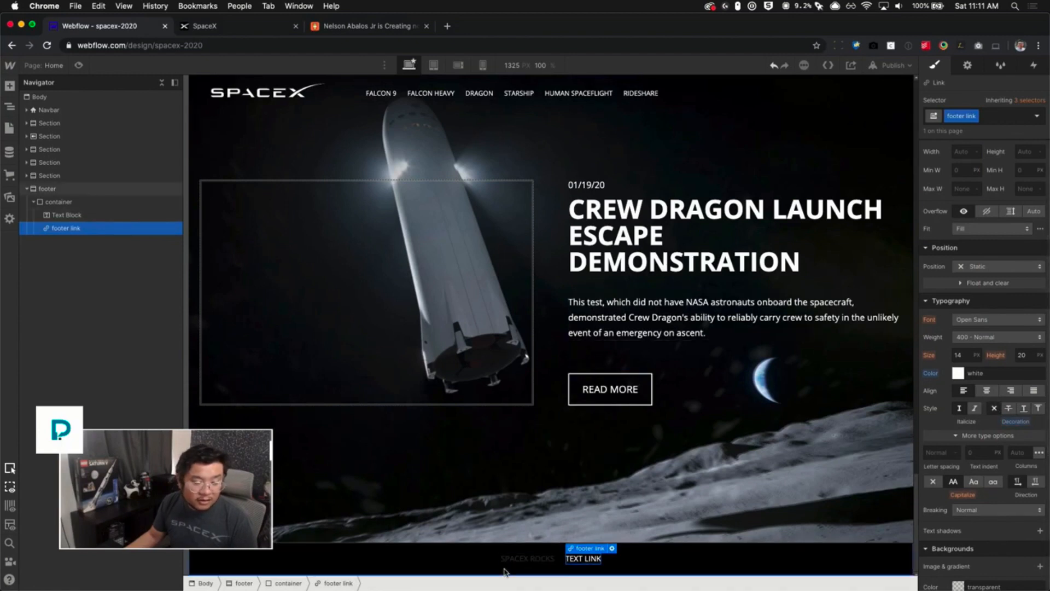
# - Set the footer section's font size to 12 px and line height to 1.3
pyautogui.click(681, 553)
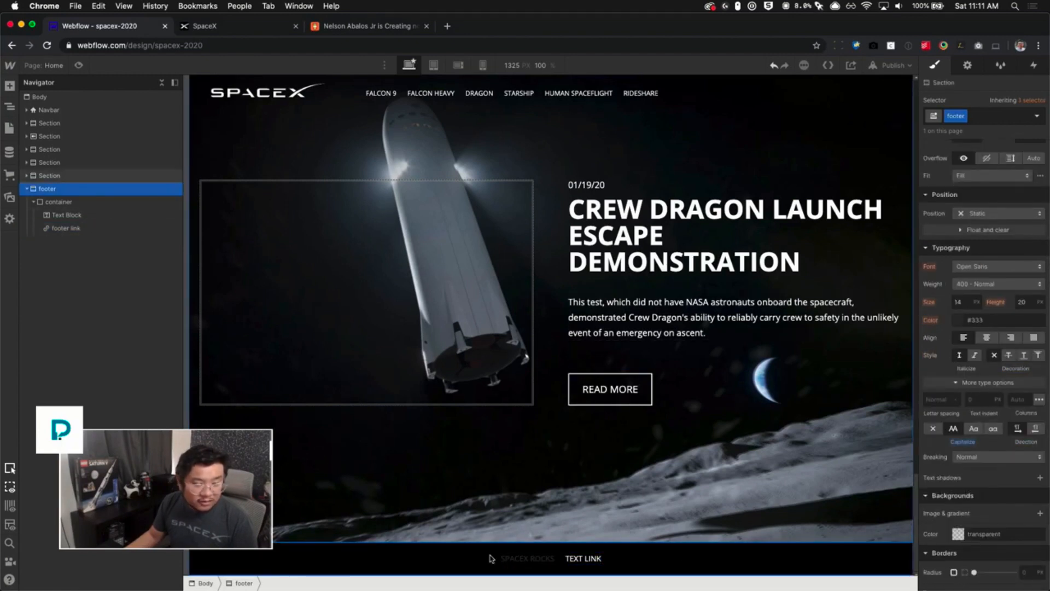
pyautogui.click(965, 302)
pyautogui.write('12')
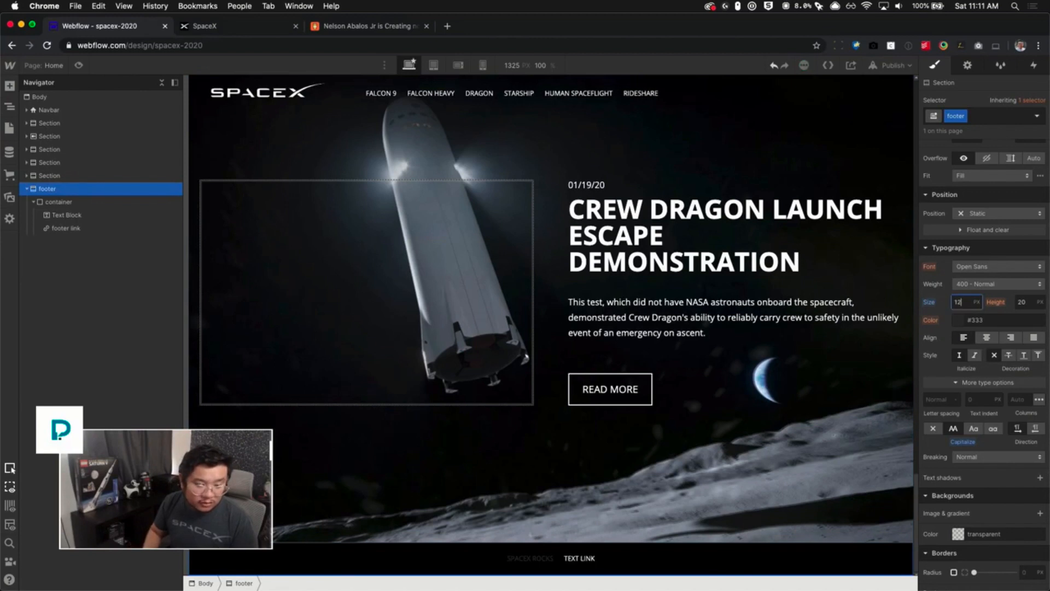
pyautogui.press('Tab')
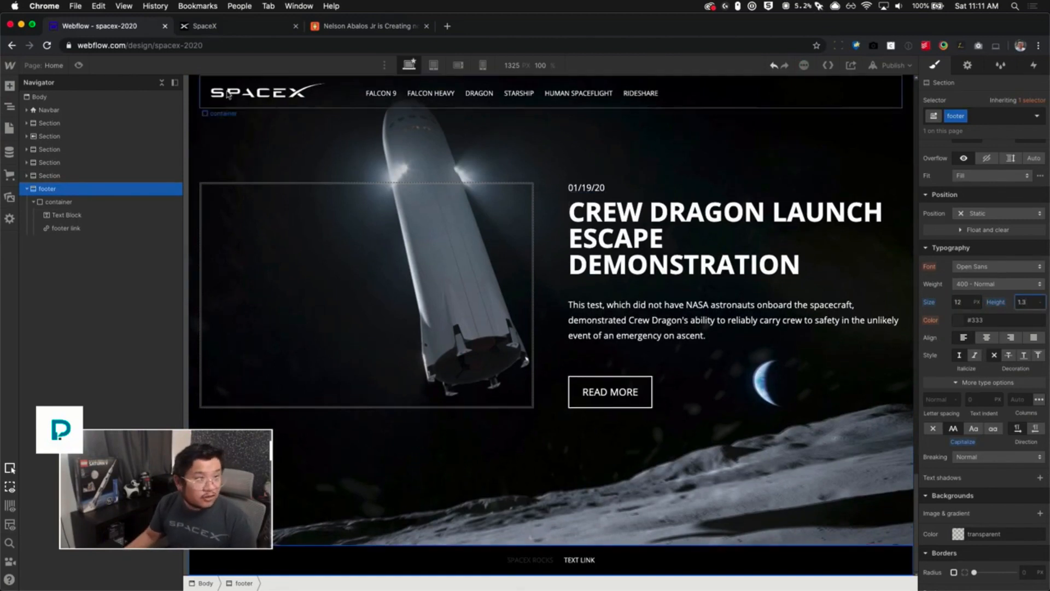
# - Check the live SpaceX footer and change the footer link's text to TWITTER
pyautogui.click(209, 27)
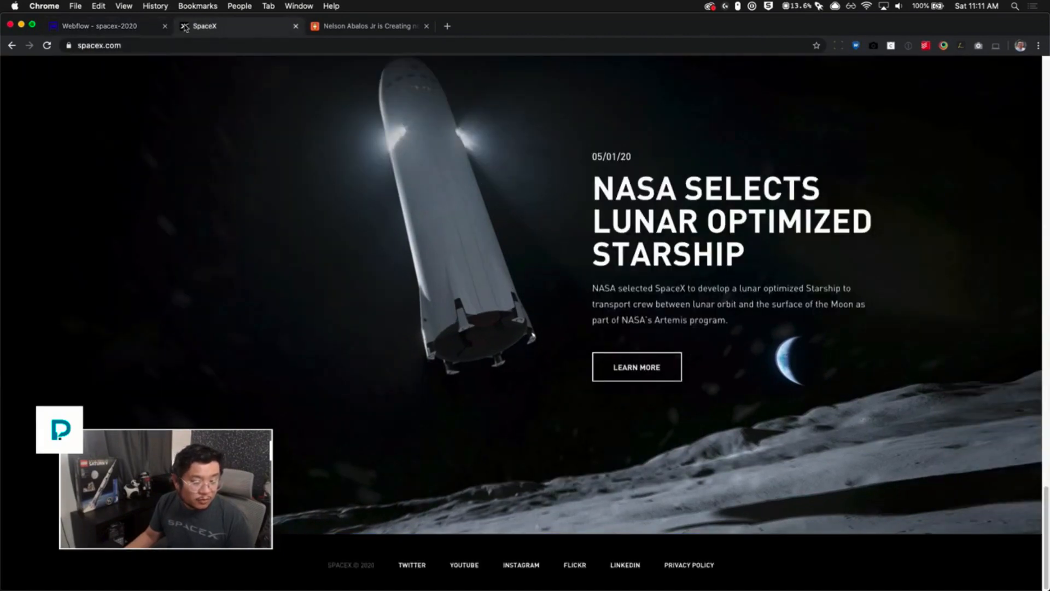
pyautogui.click(140, 26)
pyautogui.click(588, 559)
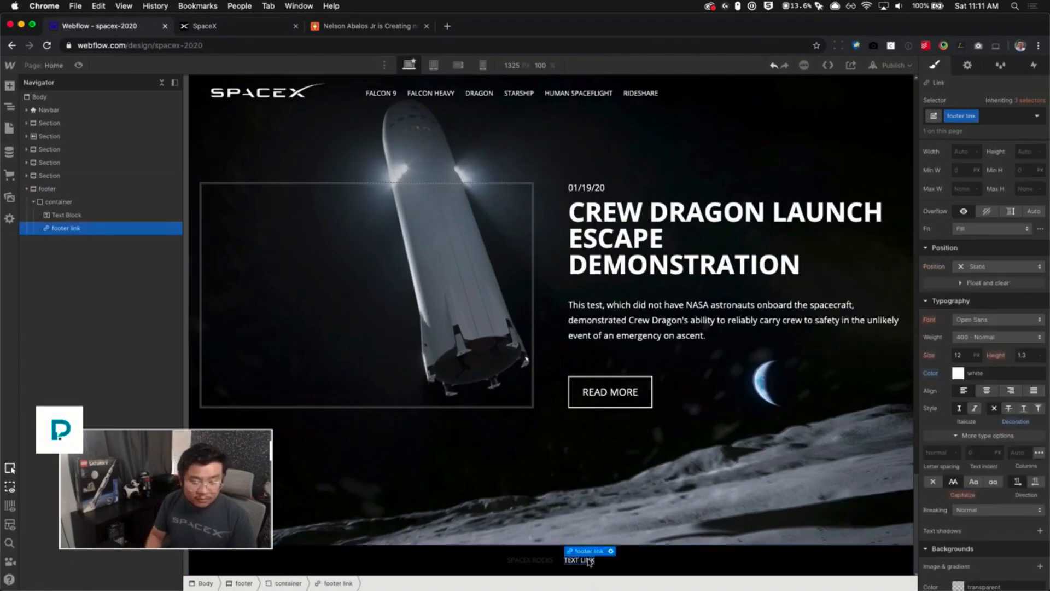
pyautogui.doubleClick(588, 559)
pyautogui.write('TWITTER')
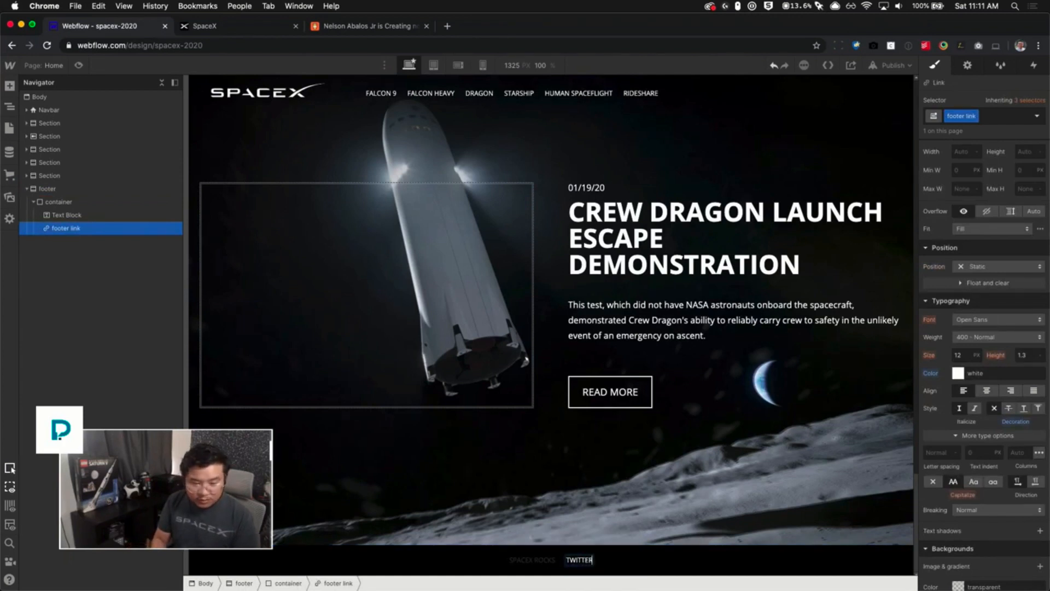
pyautogui.press('Escape')
# - Copy the TWITTER link and paste it twice after itself
pyautogui.press('super+c')
pyautogui.press('super+v')
pyautogui.press('super+v')
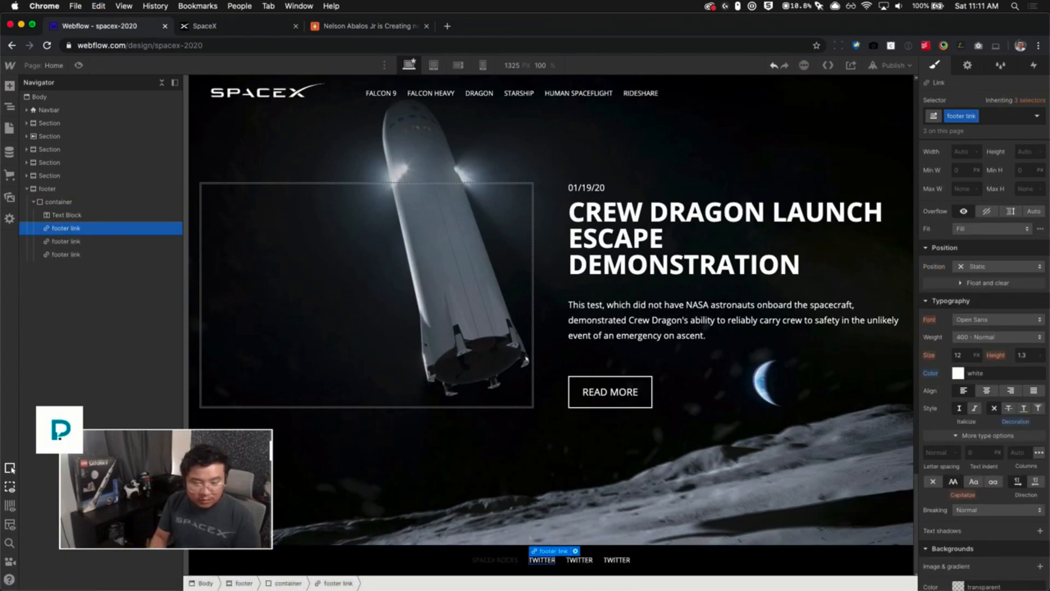
# - Change the second footer link's text to YOUTUBE
pyautogui.press('Down')
pyautogui.press('Return')
pyautogui.press('super+a')
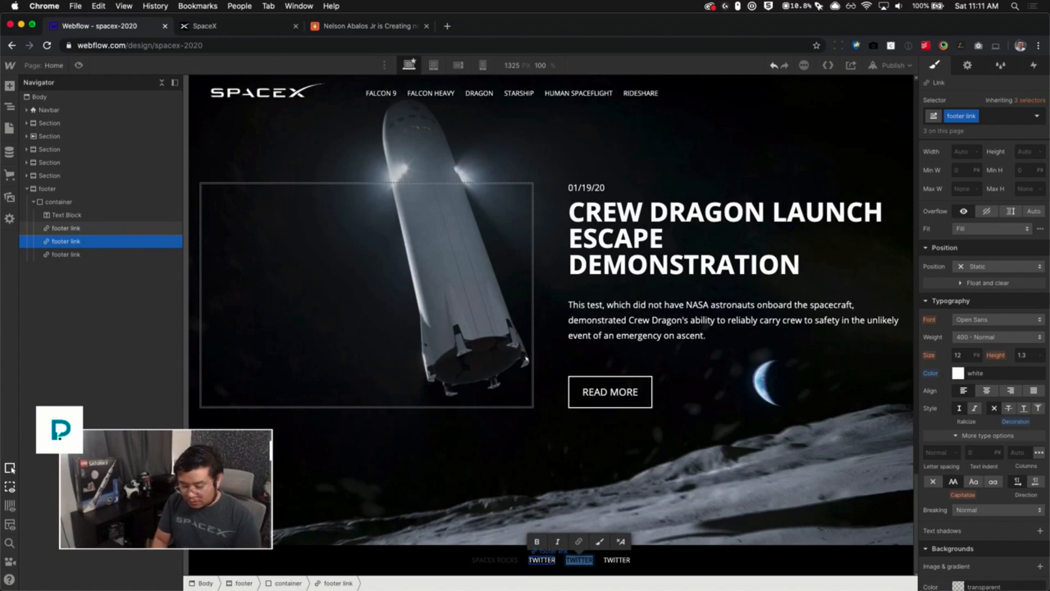
pyautogui.write('YOUTUBE')
pyautogui.press('Escape')
# - Change the third footer link's text to INSTAGRAM
pyautogui.press('Down')
pyautogui.press('Return')
pyautogui.press('super+a')
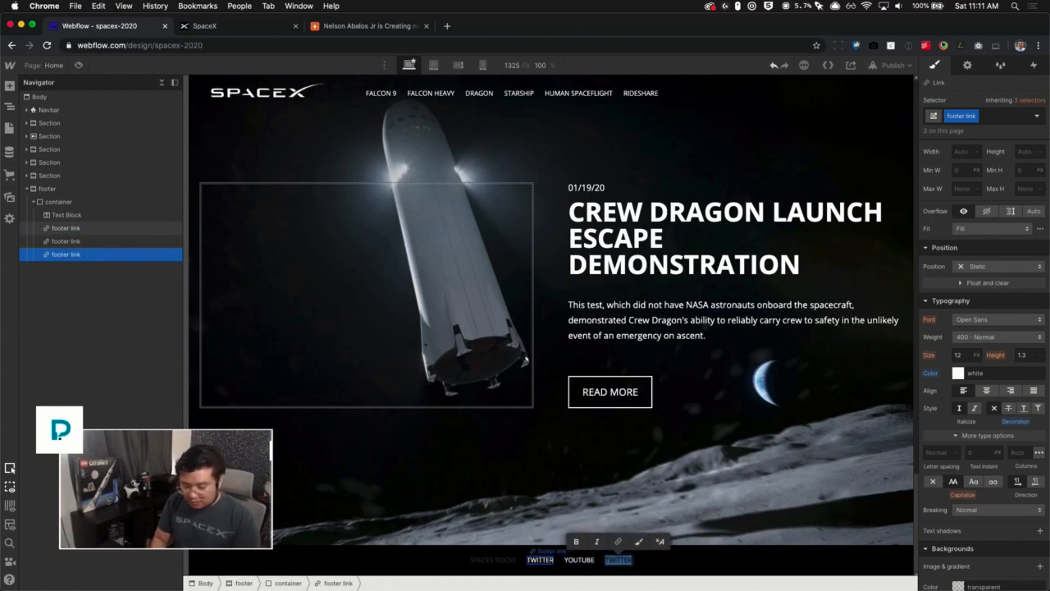
pyautogui.write('INSTAGRAM')
pyautogui.press('Escape')
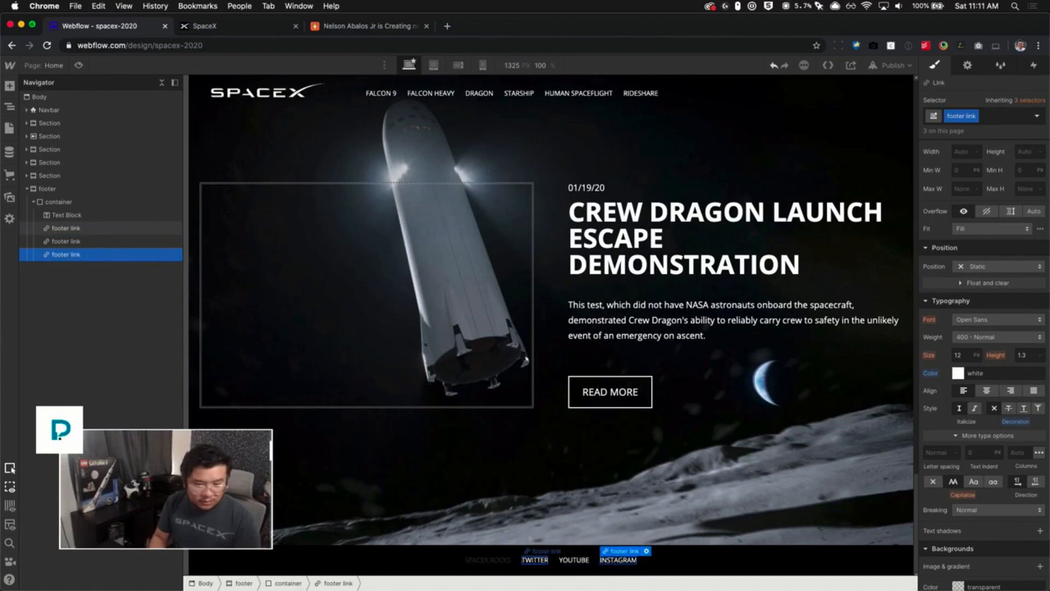
# - Duplicate the INSTAGRAM link three times
pyautogui.press('super+d')
pyautogui.press('super+d')
pyautogui.press('super+d')
# - Check the live SpaceX footer and change the fourth link's text to Flickr
pyautogui.press('Down')
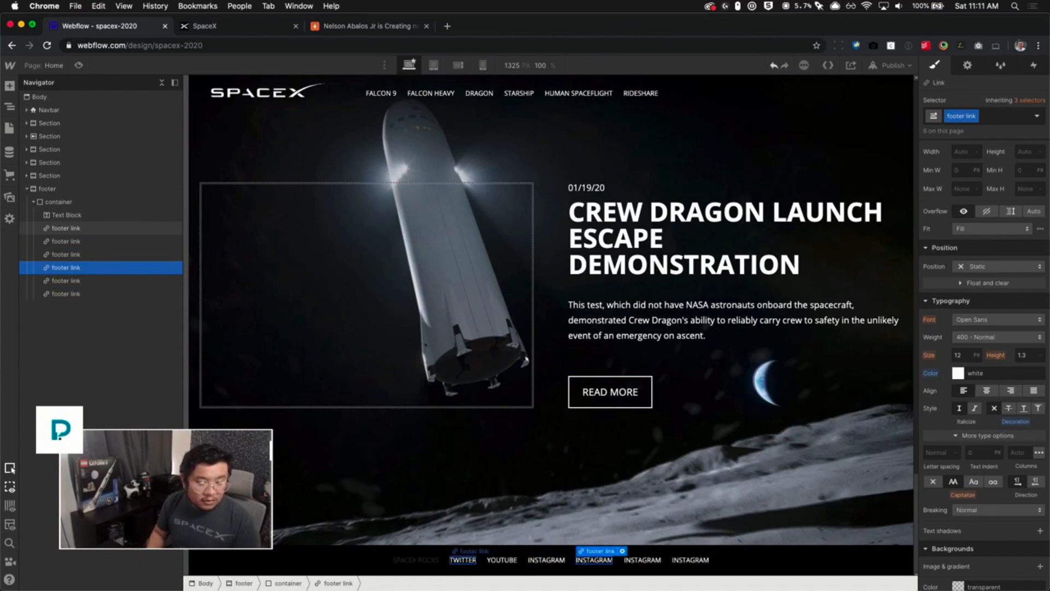
pyautogui.click(205, 26)
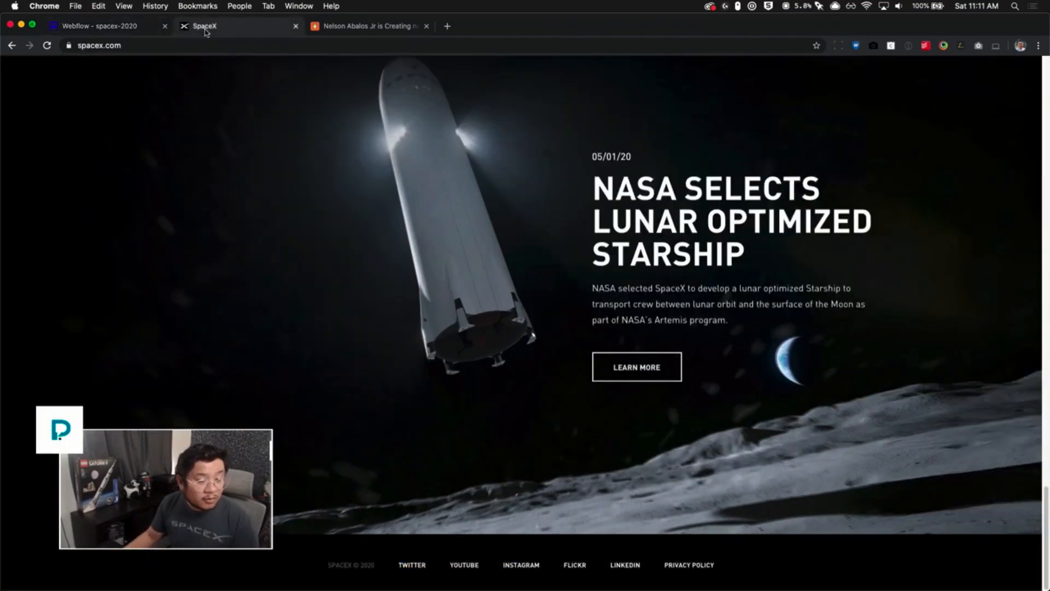
pyautogui.click(136, 29)
pyautogui.press('Return')
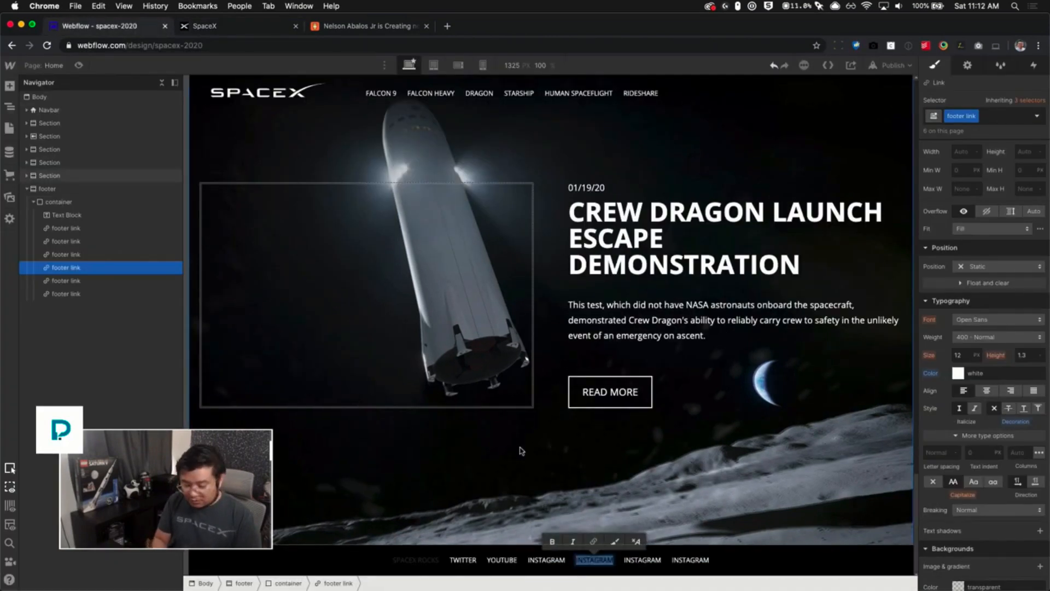
pyautogui.write('Flickr')
# - Change the fifth footer link's text to LinkedIn
pyautogui.click(617, 559)
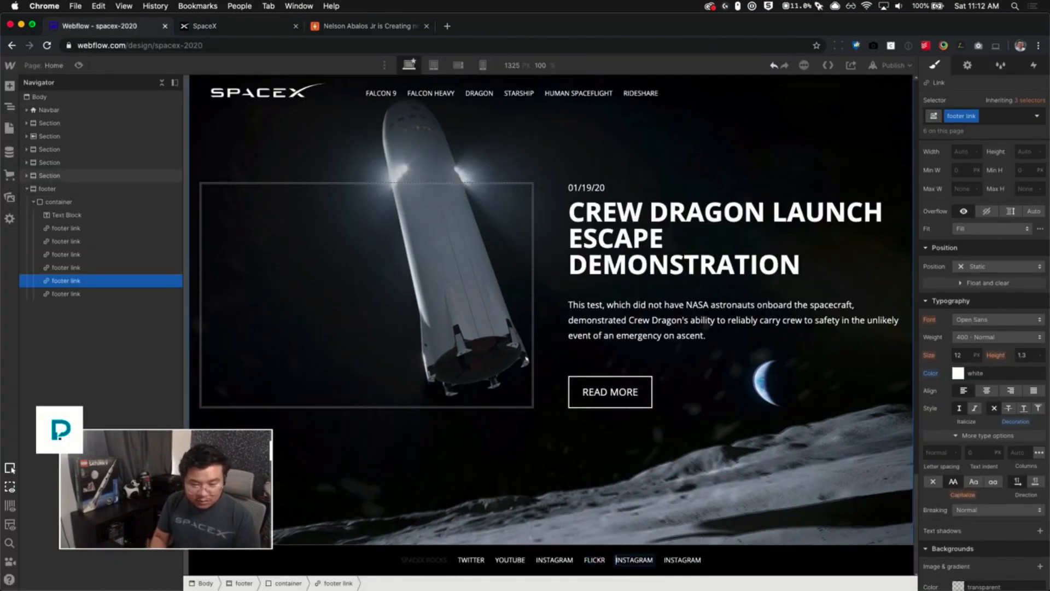
pyautogui.press('Return')
pyautogui.write('LinkedIn')
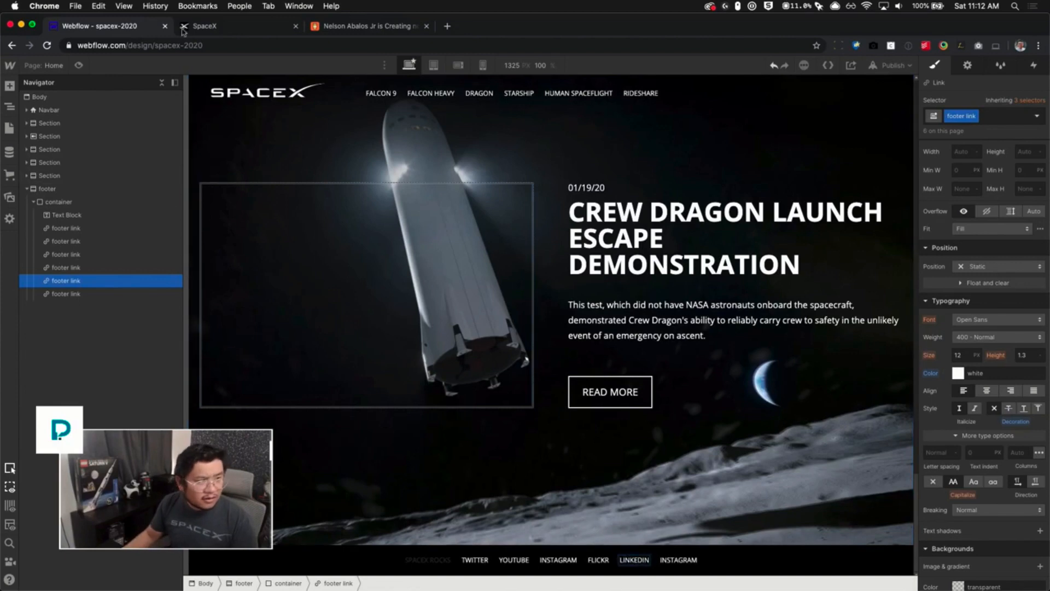
# - Change the last footer link's text to Privacy Policy
pyautogui.click(183, 31)
pyautogui.click(134, 32)
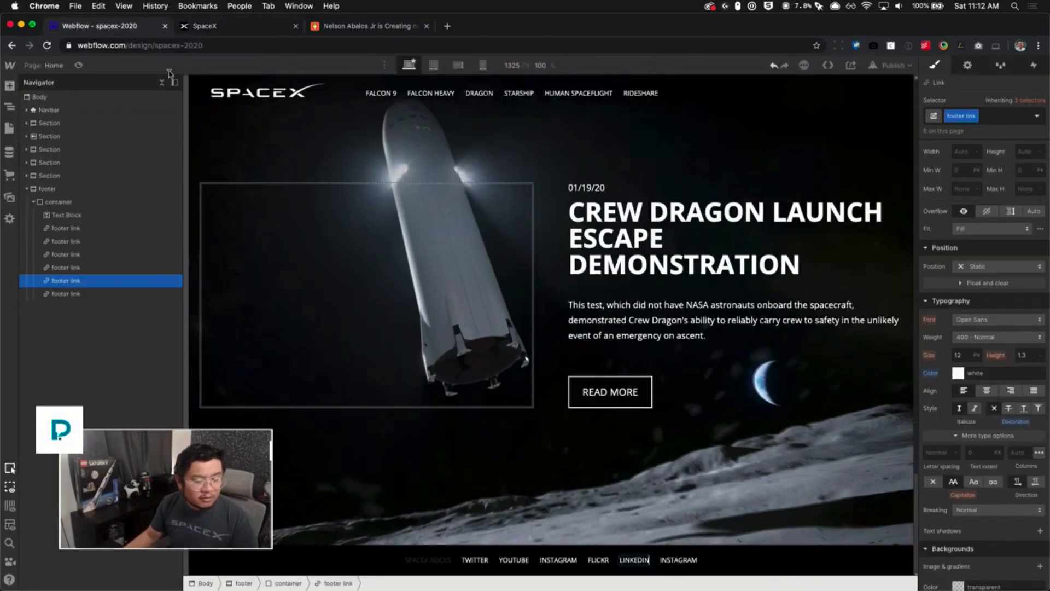
pyautogui.click(678, 559)
pyautogui.press('Return')
pyautogui.write('Privacy')
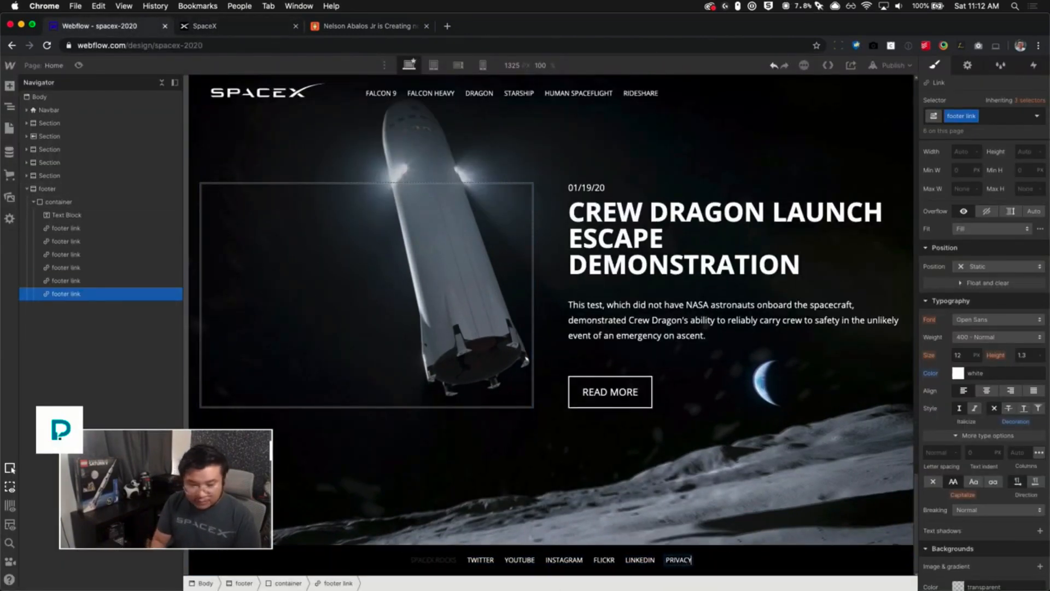
pyautogui.write(' Policy')
pyautogui.press('Escape')
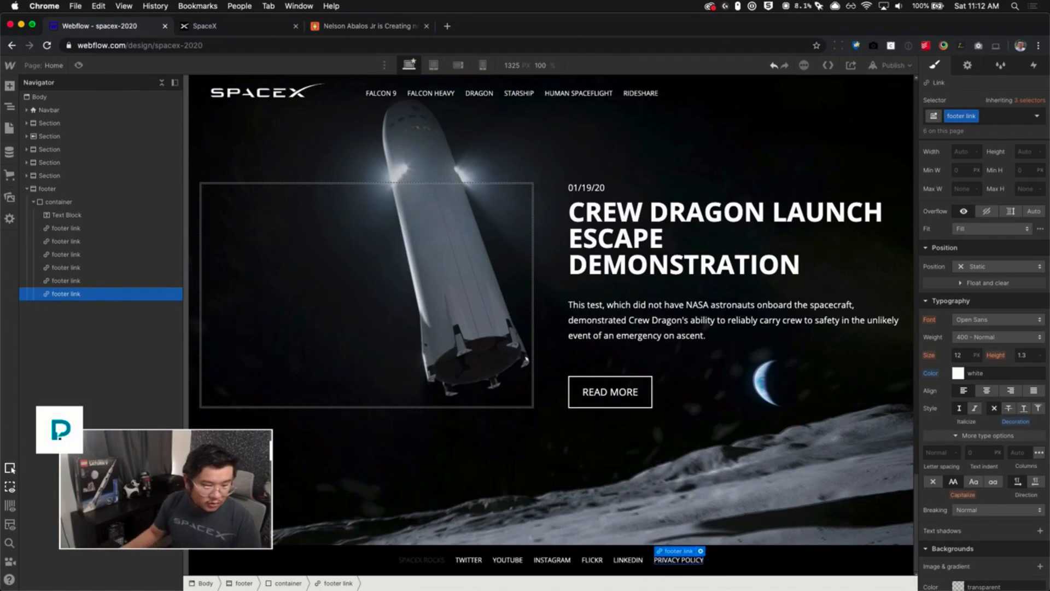
# - Inspect the copyright text's styling in the live SpaceX site's footer
pyautogui.hotkey('ctrl', 'Tab')
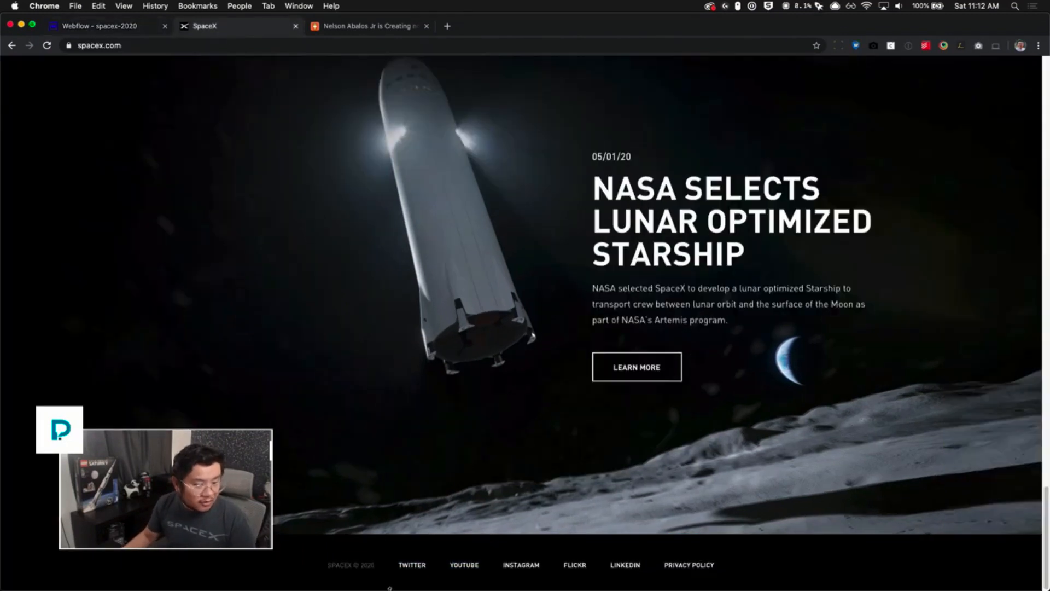
pyautogui.rightClick(355, 562)
pyautogui.click(392, 553)
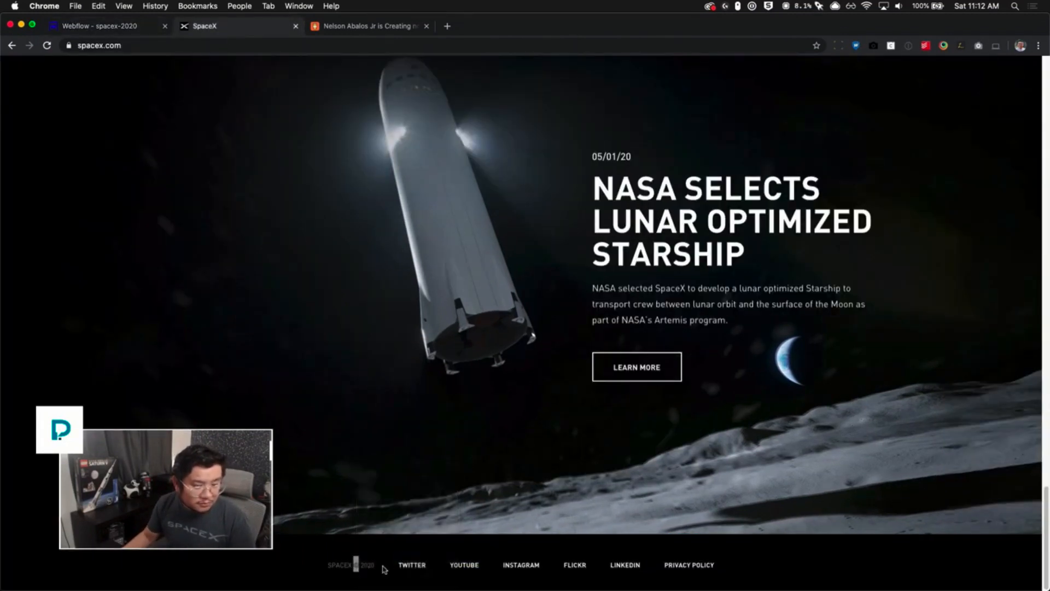
pyautogui.scroll(-2, 985, 540)
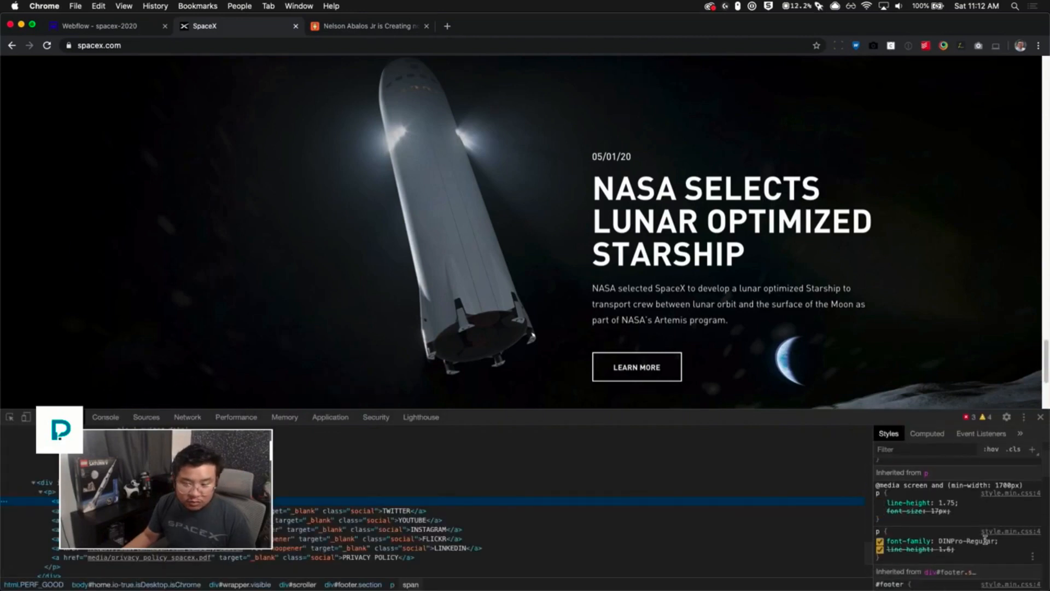
pyautogui.scroll(-2, 986, 539)
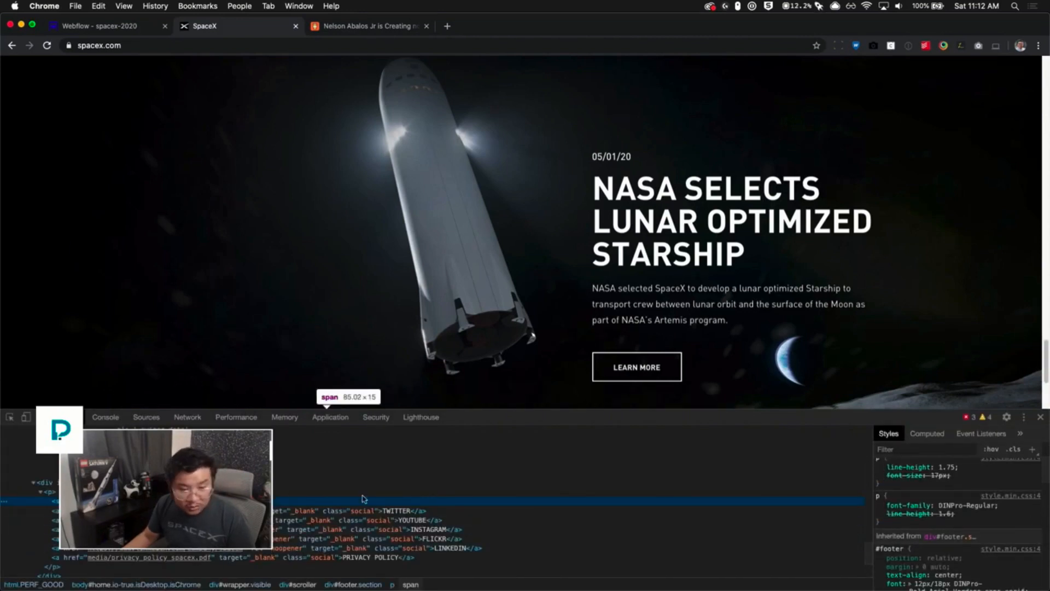
pyautogui.scroll(-5, 941, 508)
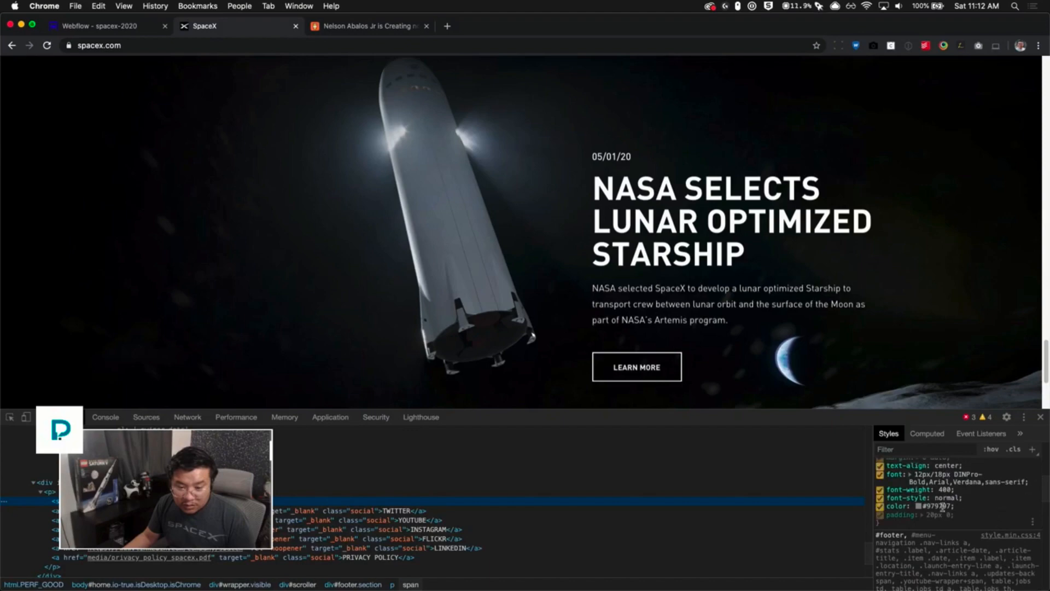
pyautogui.click(146, 28)
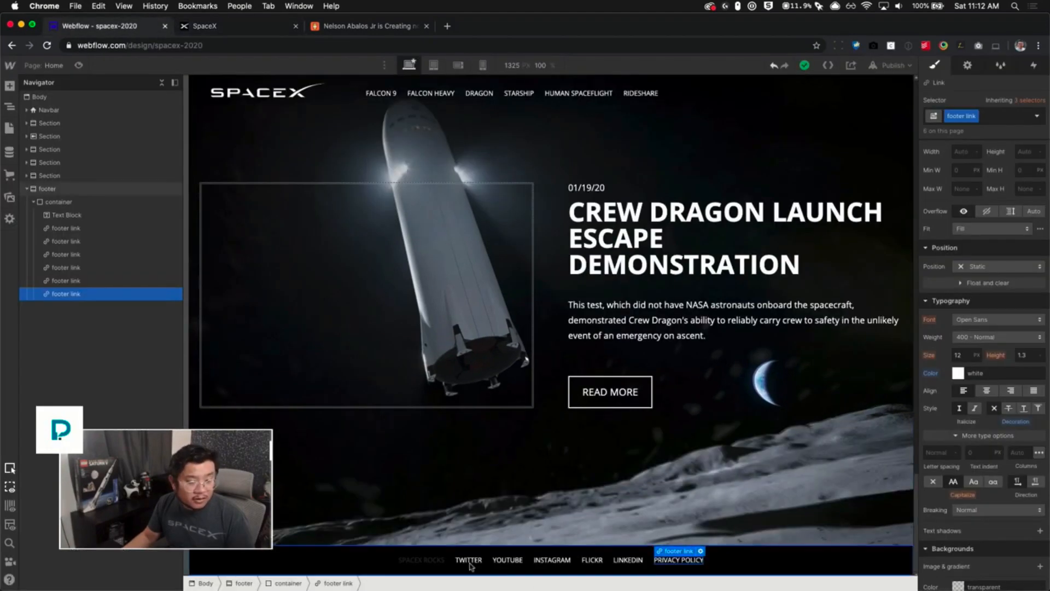
# - Set the footer text block's color to #979797 and give it the class copyright
pyautogui.click(66, 215)
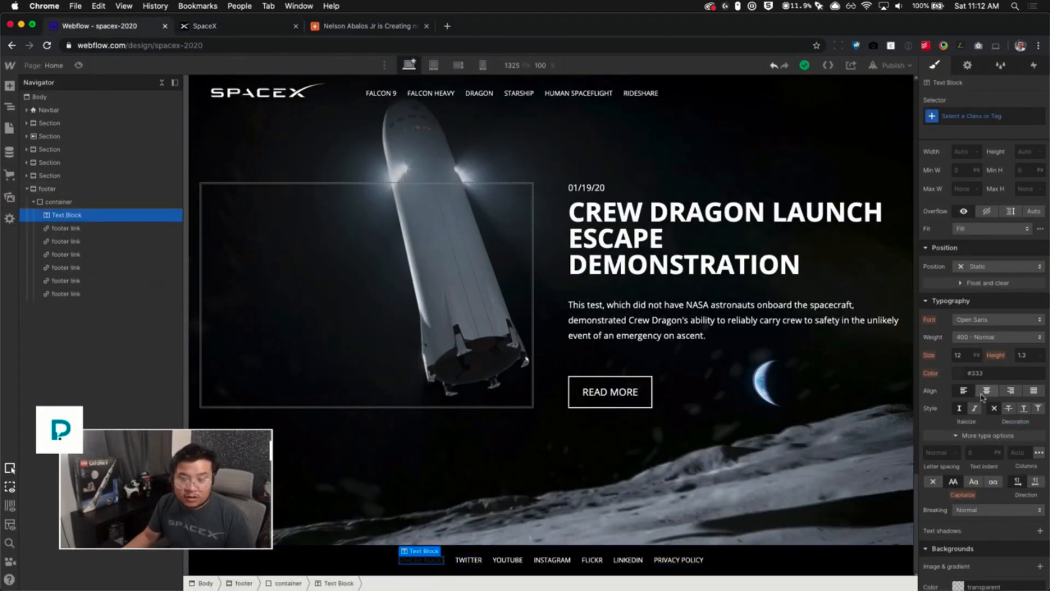
pyautogui.click(988, 373)
pyautogui.write('979797')
pyautogui.press('Return')
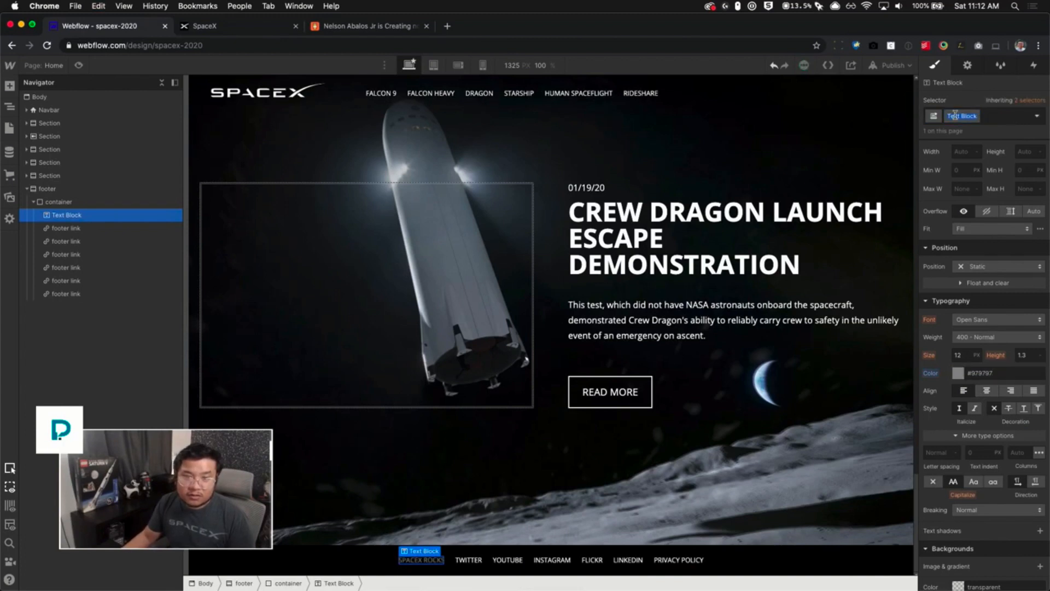
pyautogui.write('copyright')
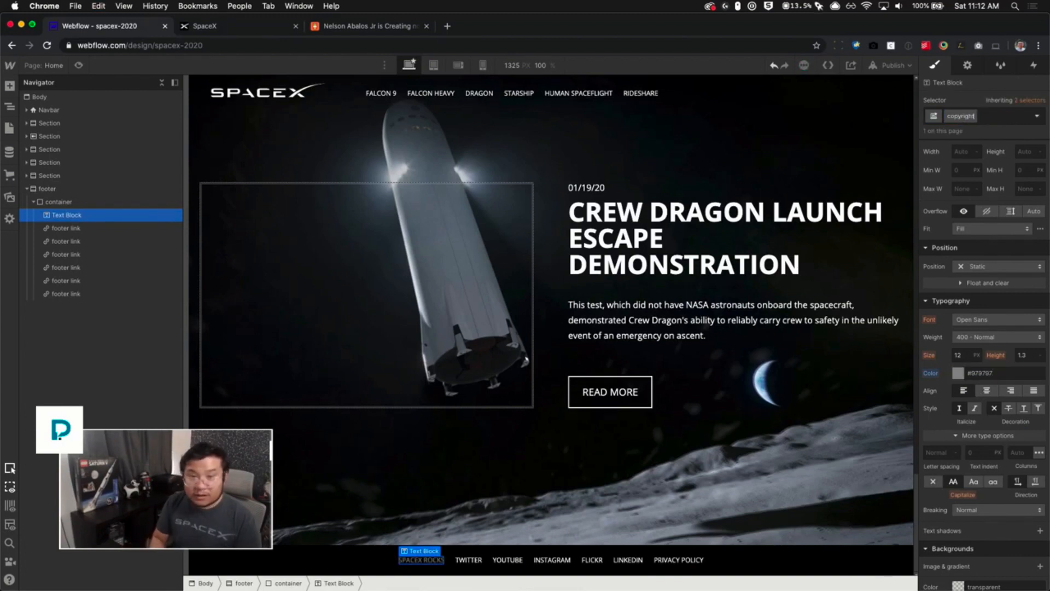
pyautogui.press('Return')
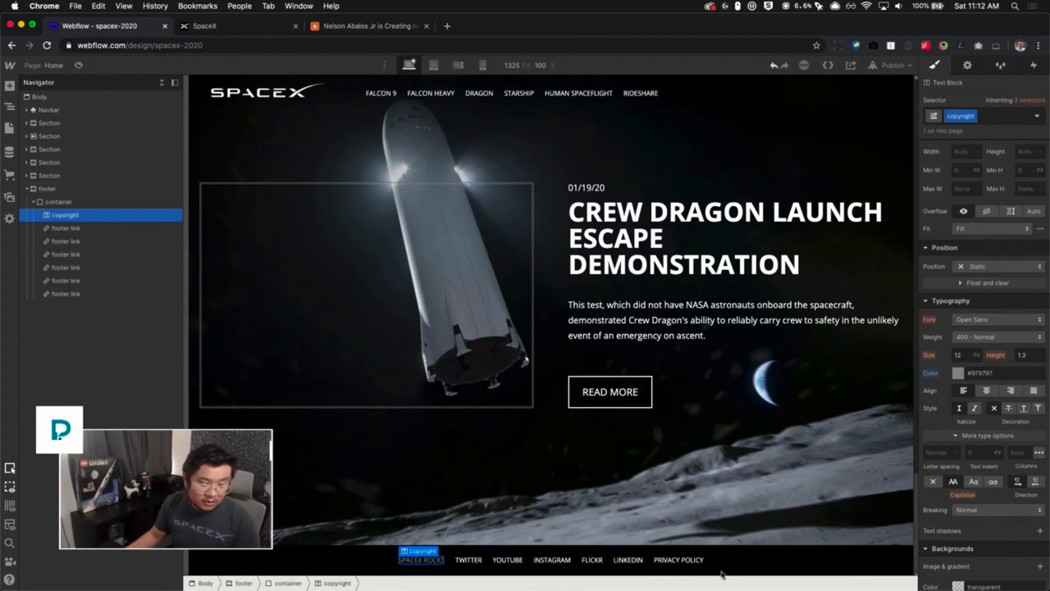
# - Preview the page from the top
pyautogui.click(747, 556)
pyautogui.click(757, 525)
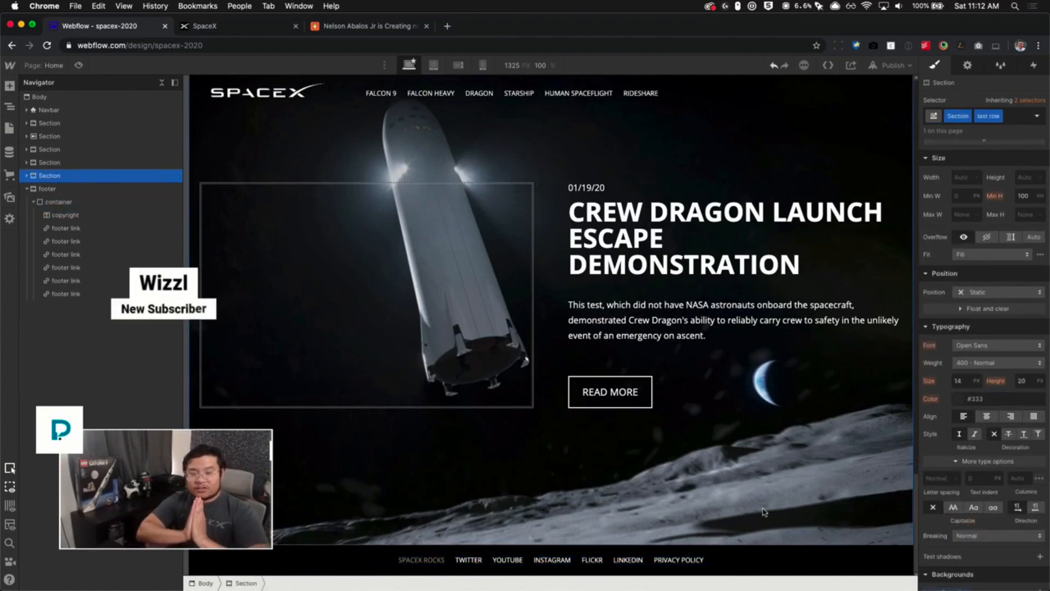
pyautogui.scroll(15, 625, 256)
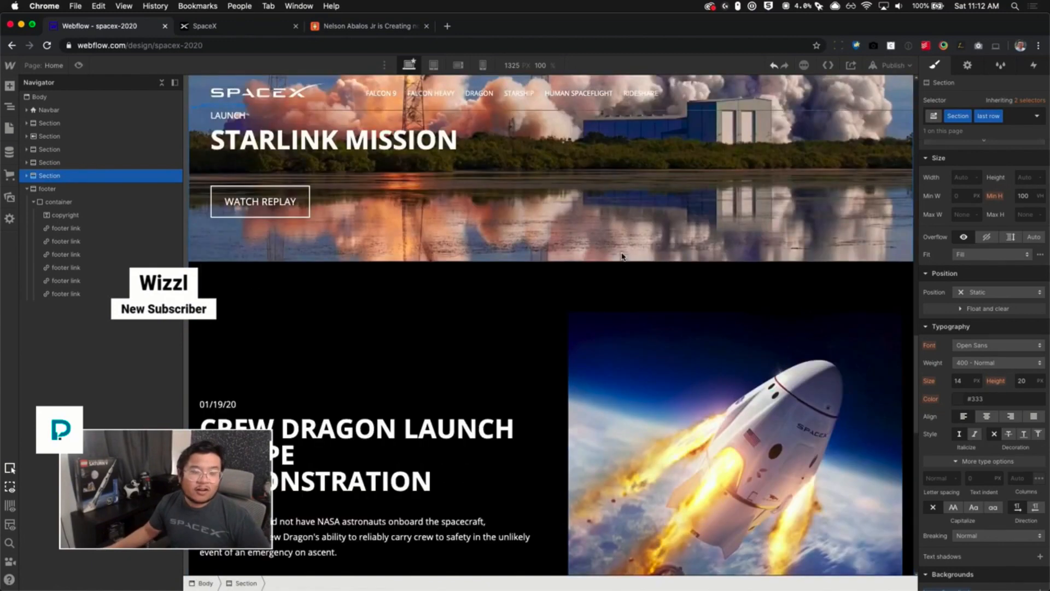
pyautogui.scroll(5, 622, 251)
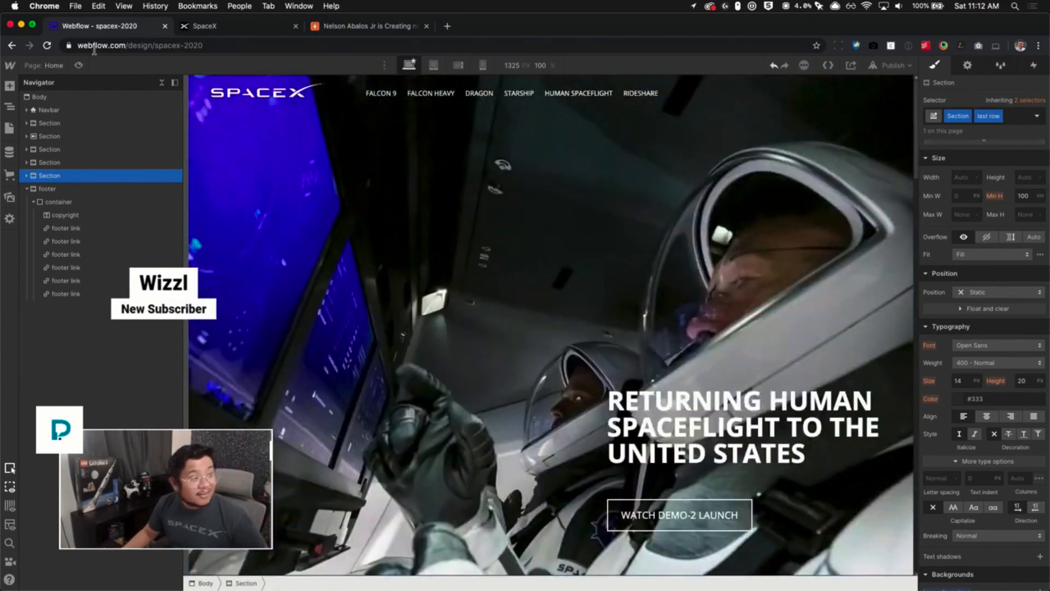
pyautogui.click(74, 65)
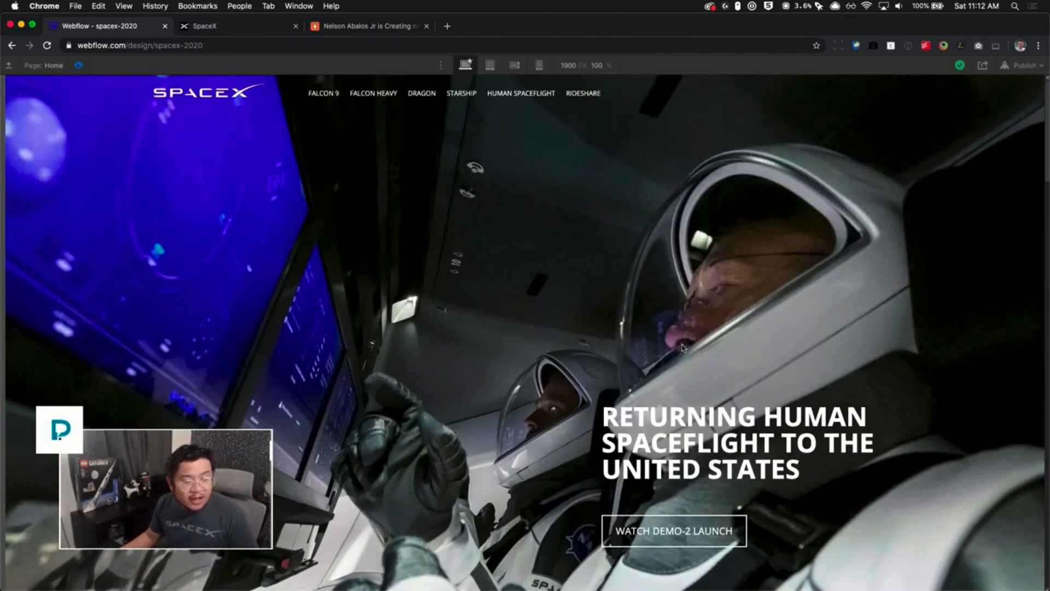
pyautogui.hotkey('ctrl', 'Up')
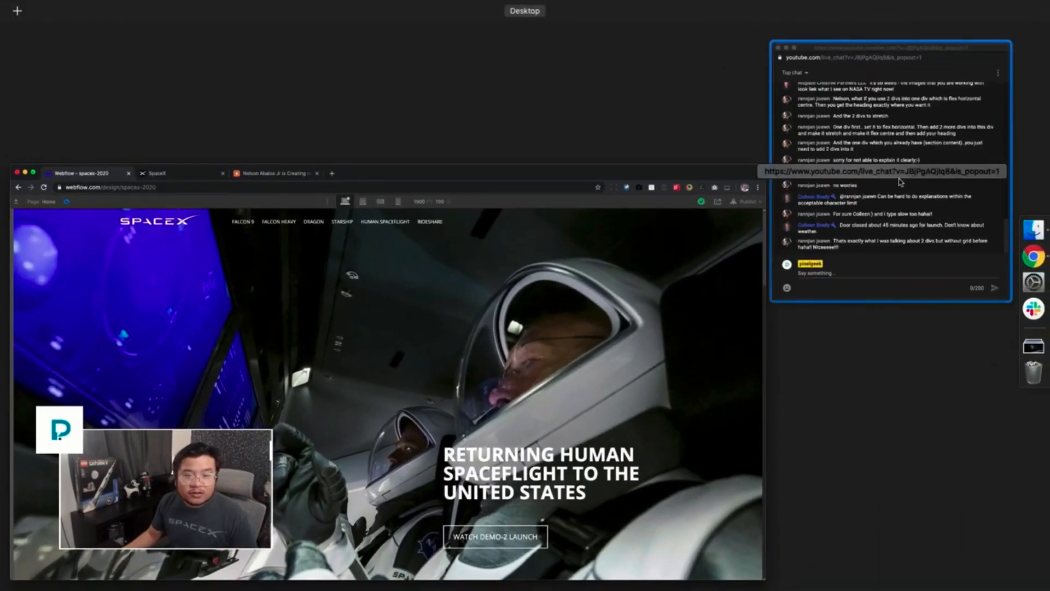
pyautogui.click(900, 182)
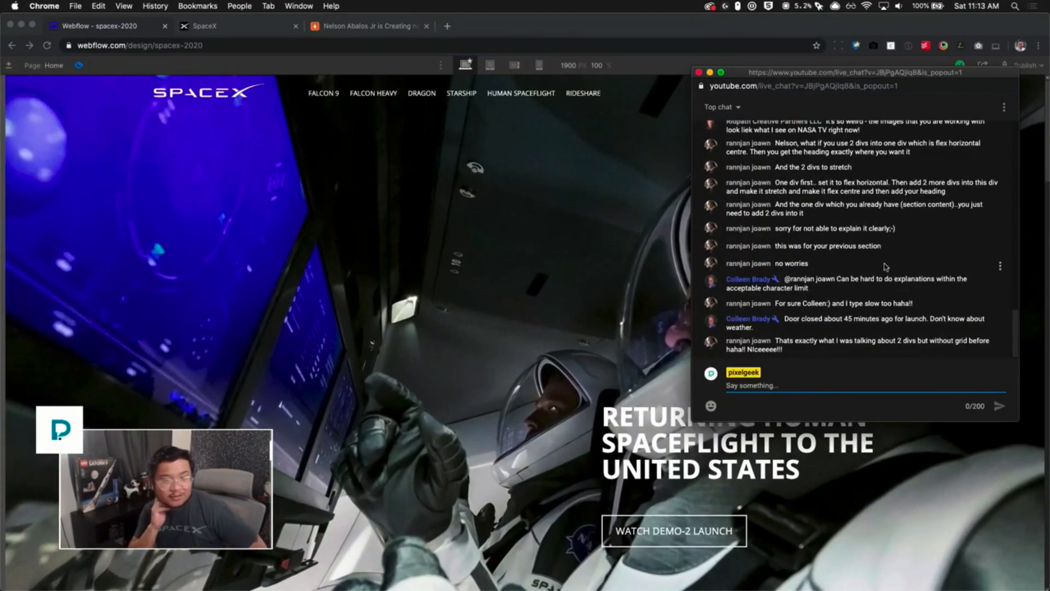
pyautogui.scroll(10, 865, 257)
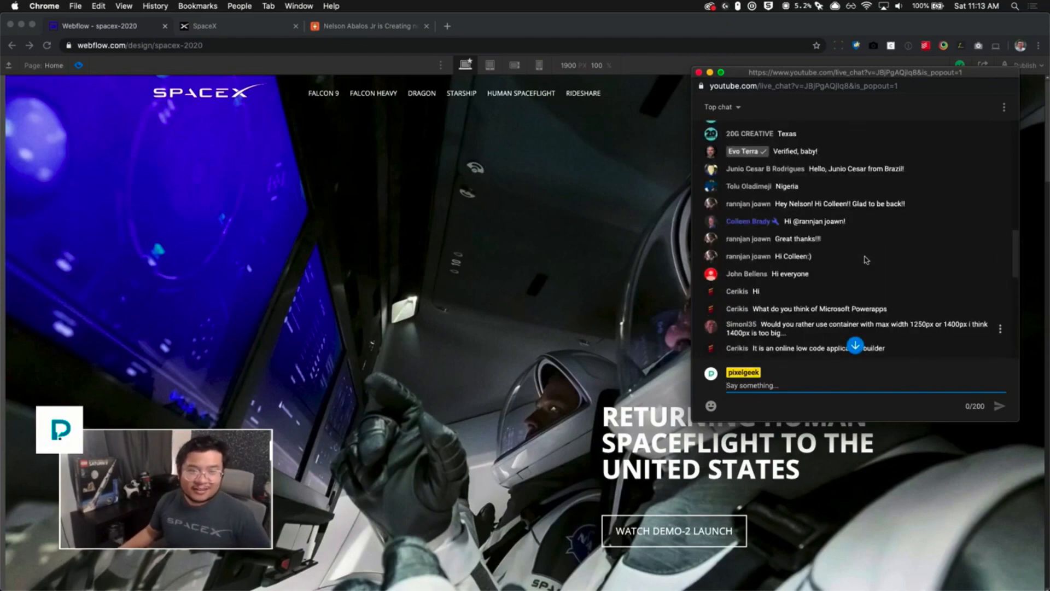
pyautogui.scroll(-10, 865, 258)
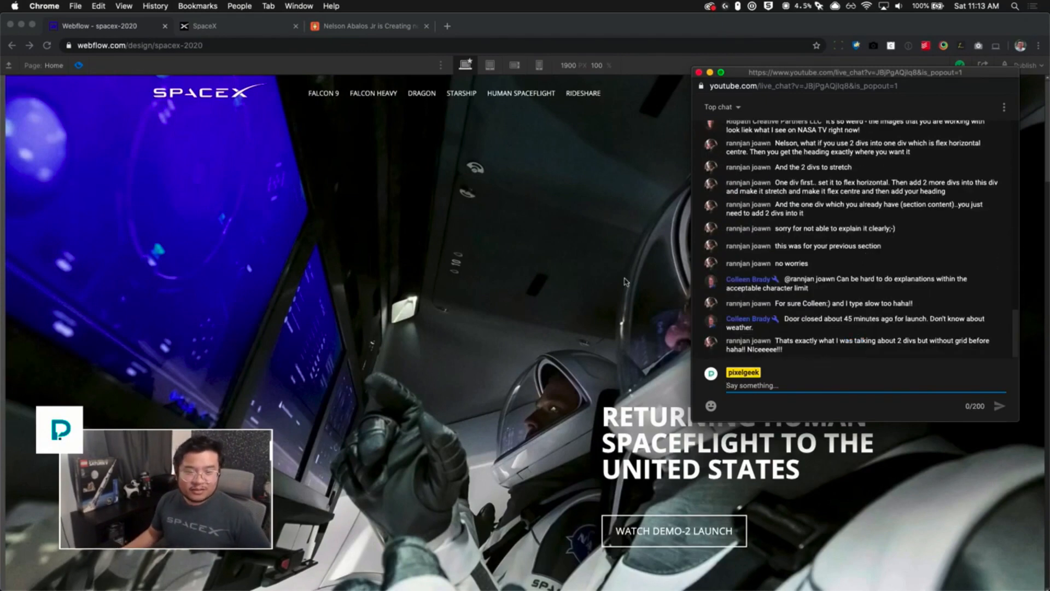
pyautogui.click(579, 281)
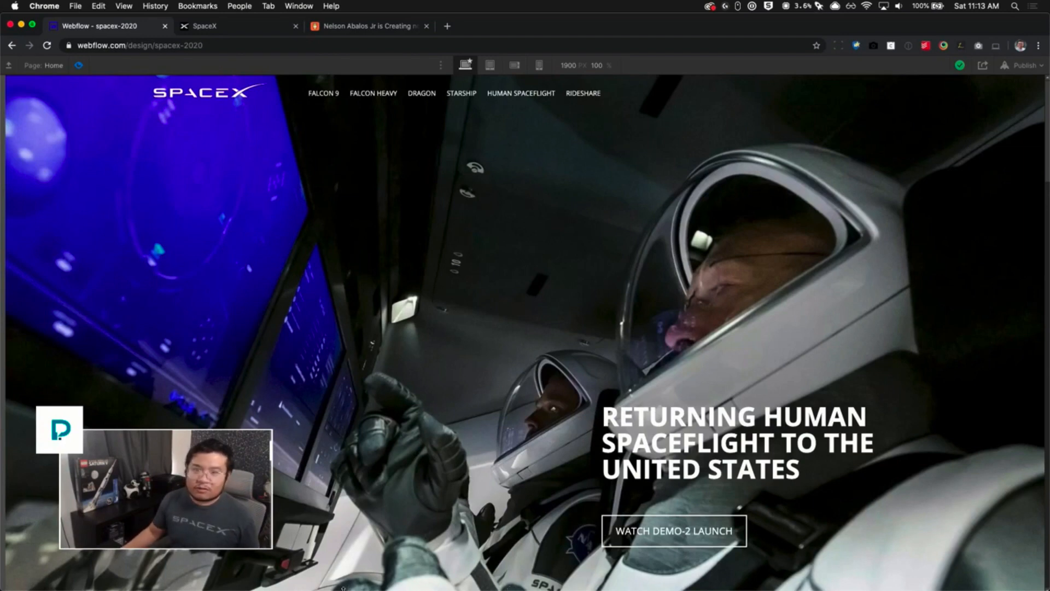
# - Close the developer tools on the live SpaceX site and view its top section
pyautogui.click(223, 32)
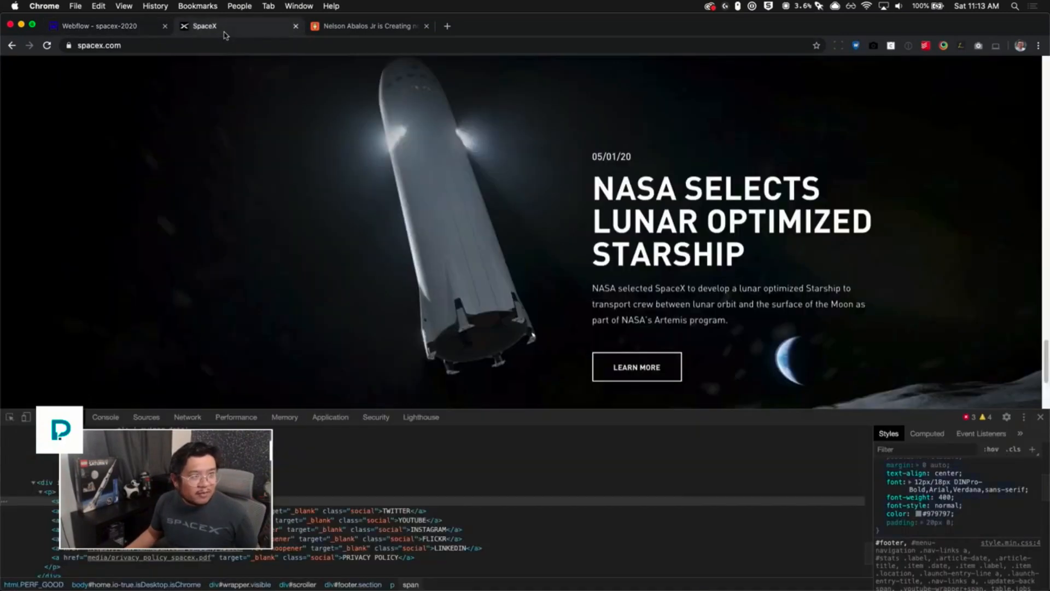
pyautogui.click(1040, 417)
pyautogui.scroll(15, 985, 355)
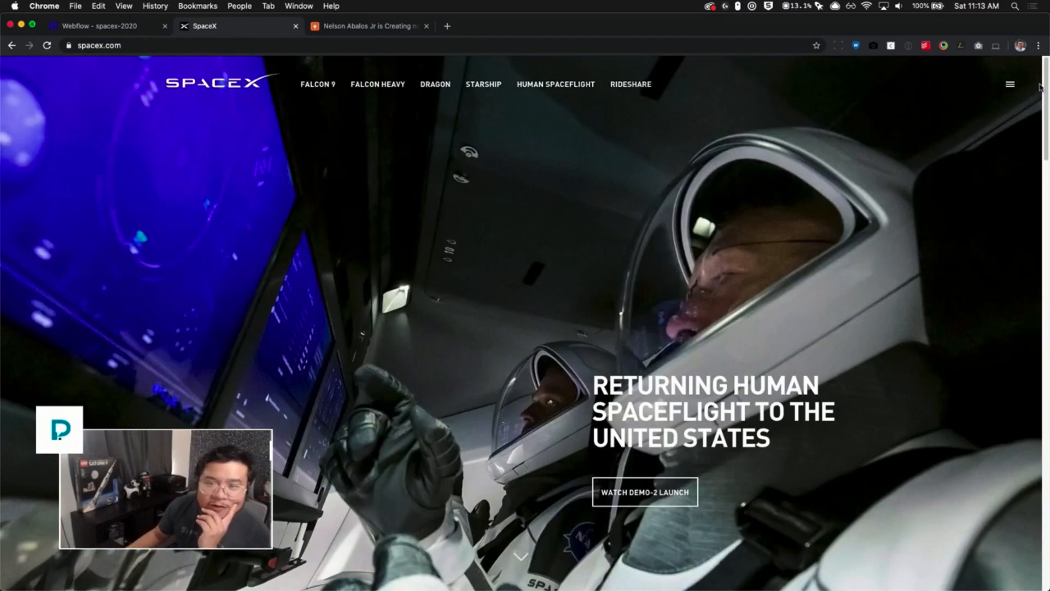
pyautogui.moveTo(1045, 83); pyautogui.dragTo(1045, 55)
pyautogui.click(113, 28)
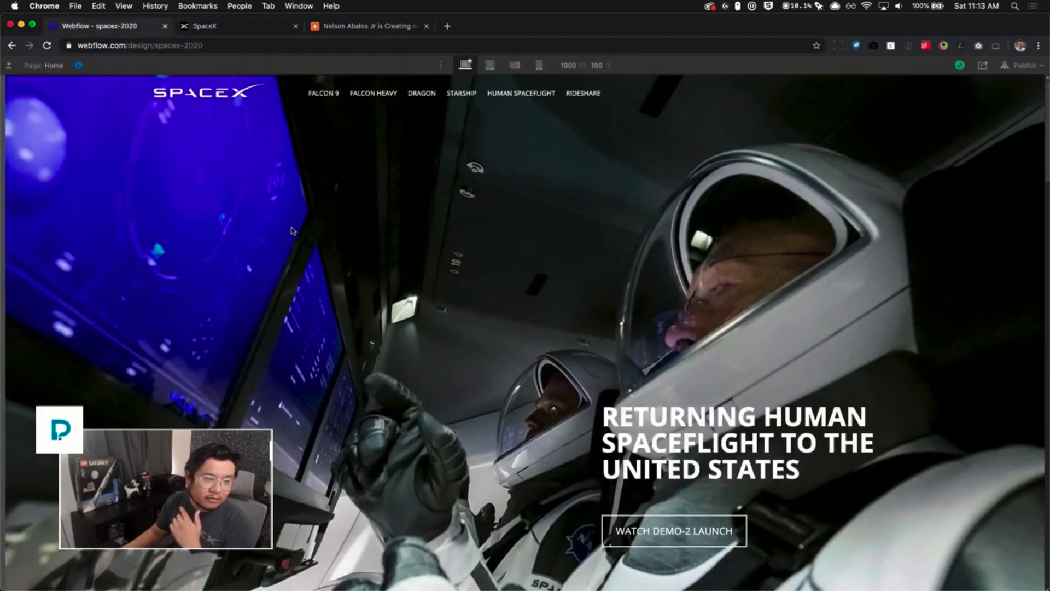
# - Leave preview and add a Page scrolled page trigger interaction
pyautogui.click(78, 65)
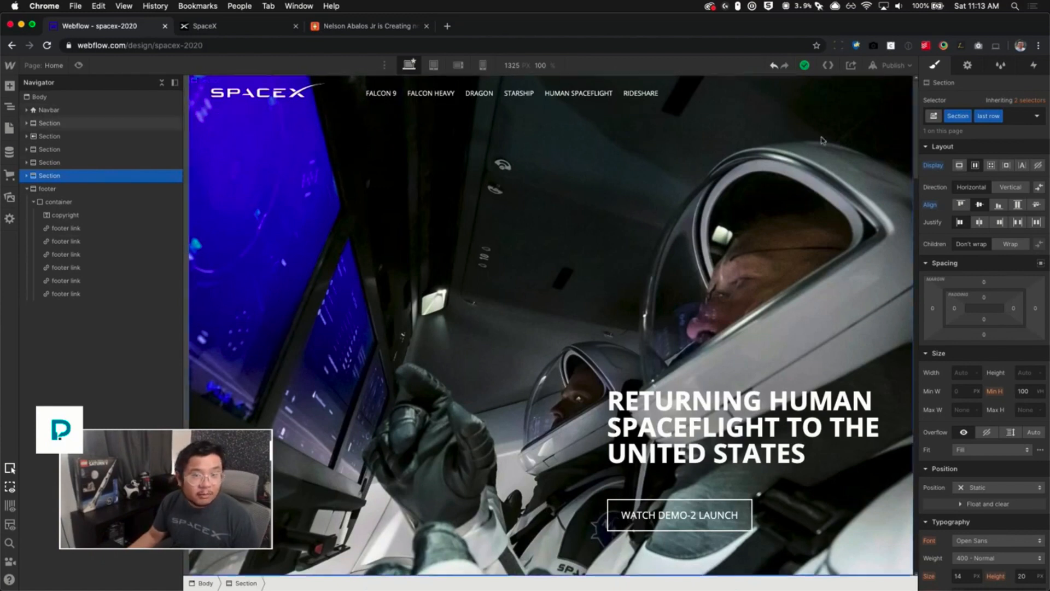
pyautogui.press('h')
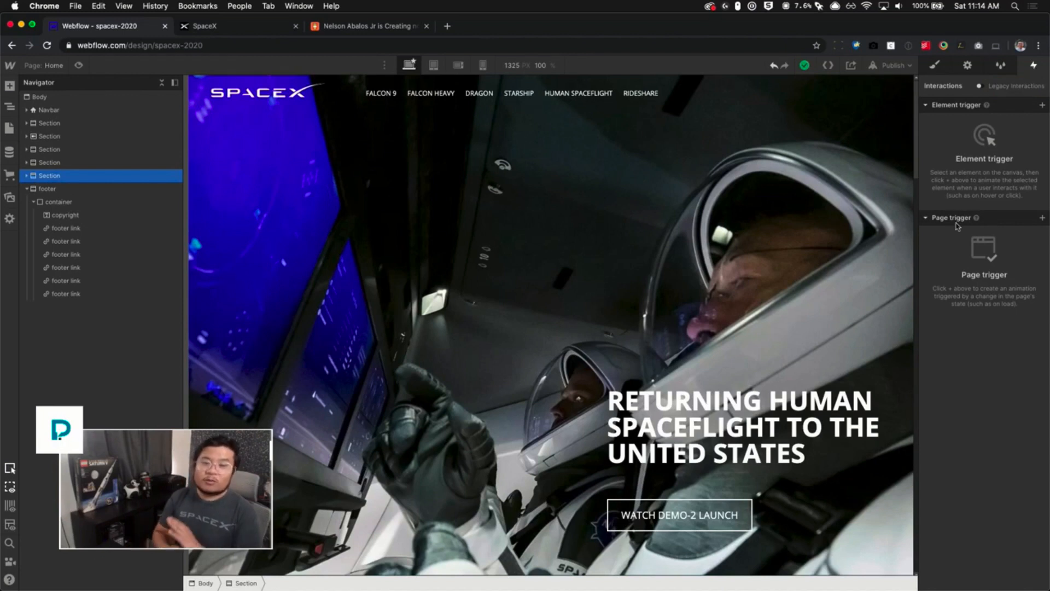
pyautogui.click(1041, 218)
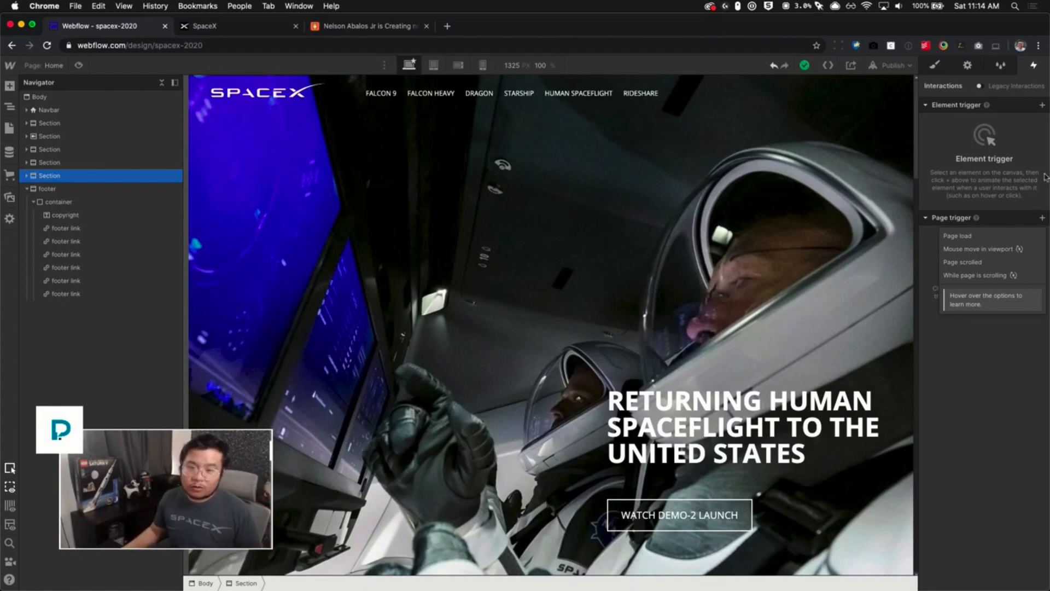
pyautogui.moveTo(979, 271)
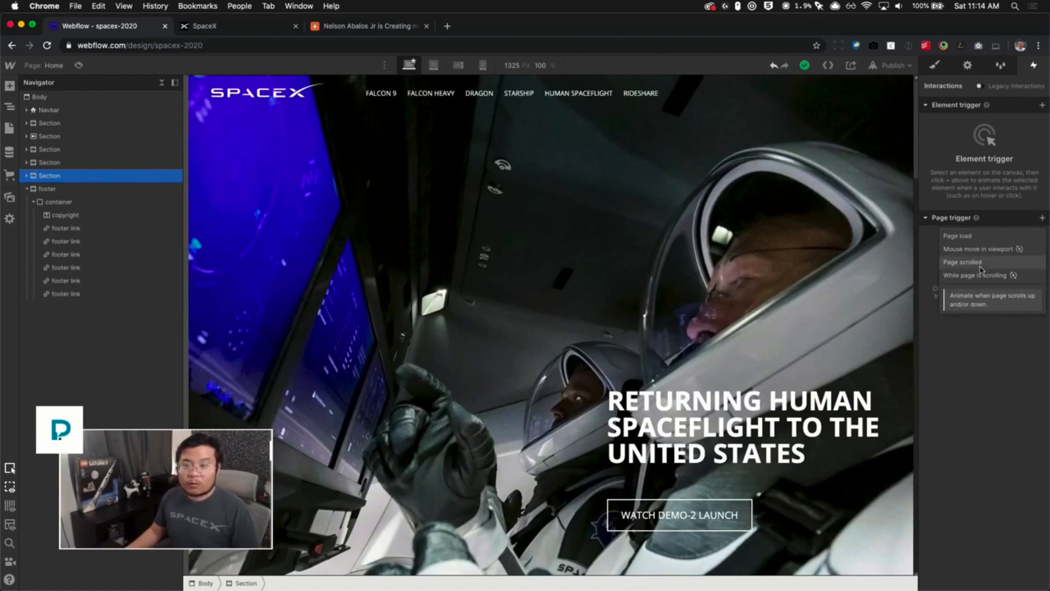
pyautogui.click(980, 263)
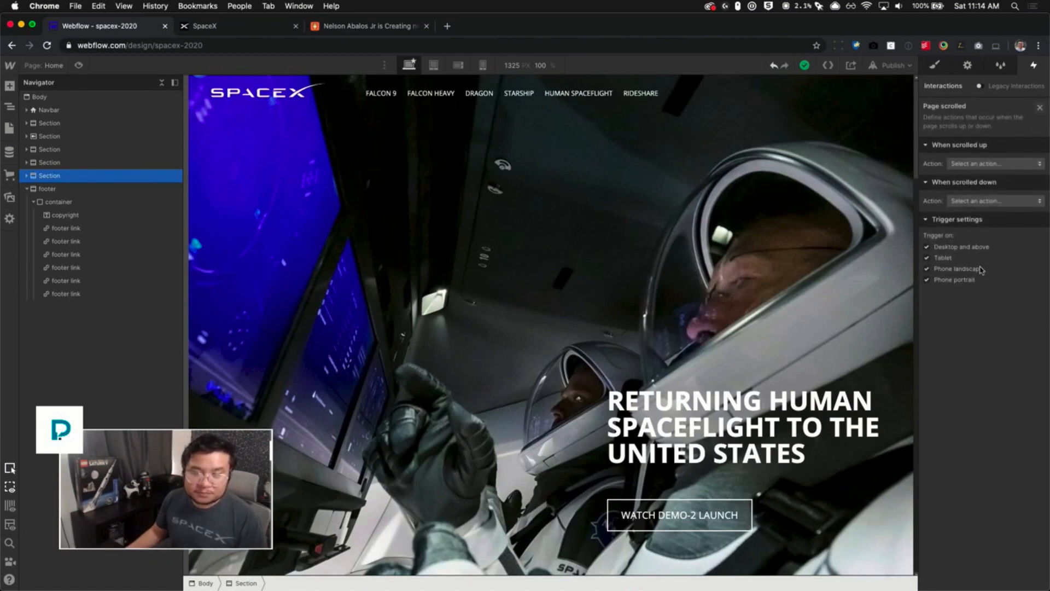
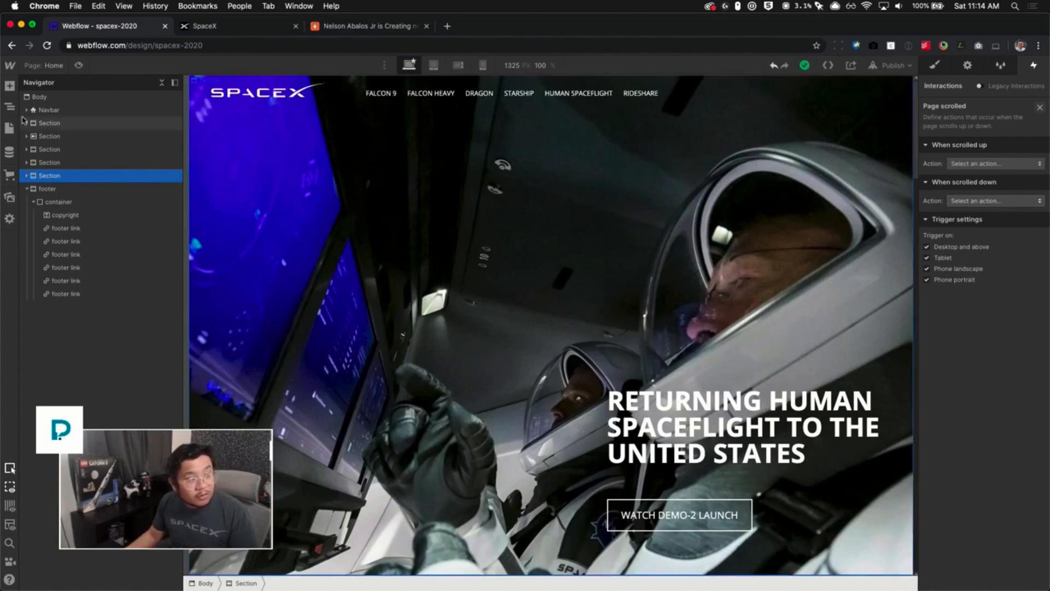
# - Add the combo class "nav container" to the container inside the Navbar
pyautogui.click(27, 110)
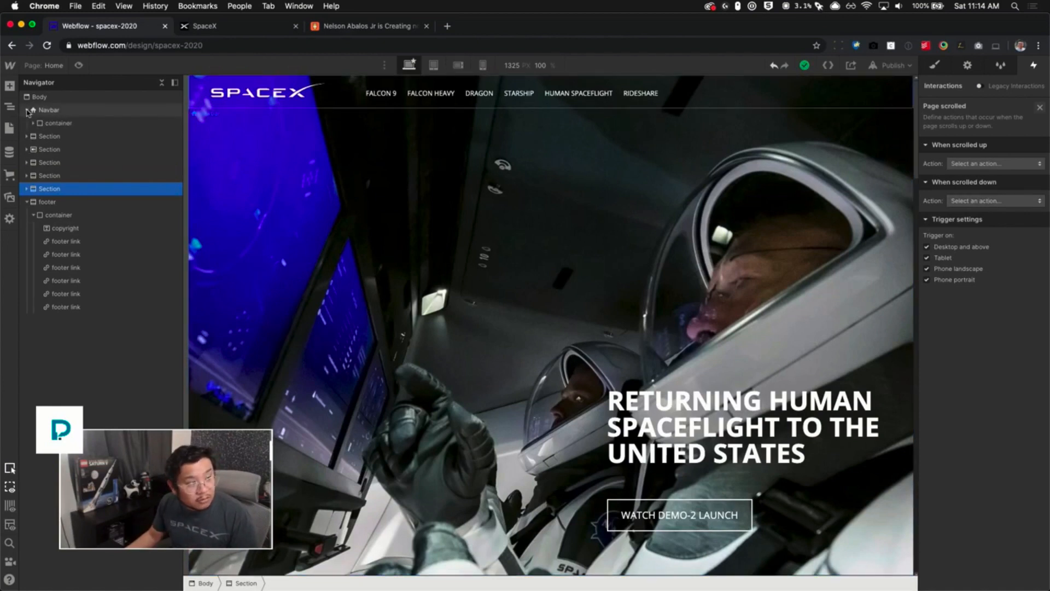
pyautogui.click(71, 125)
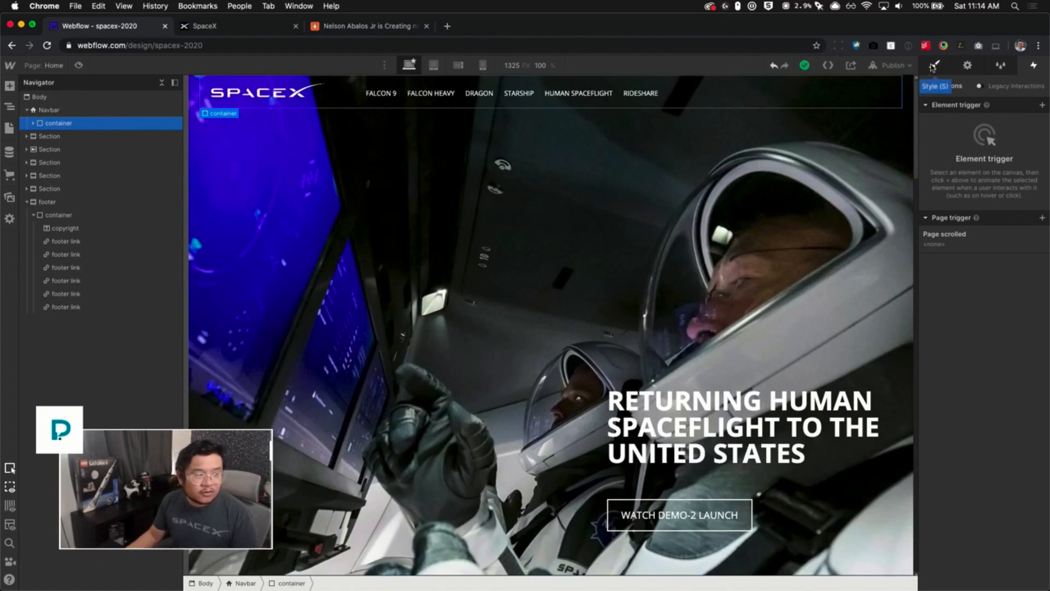
pyautogui.press('s')
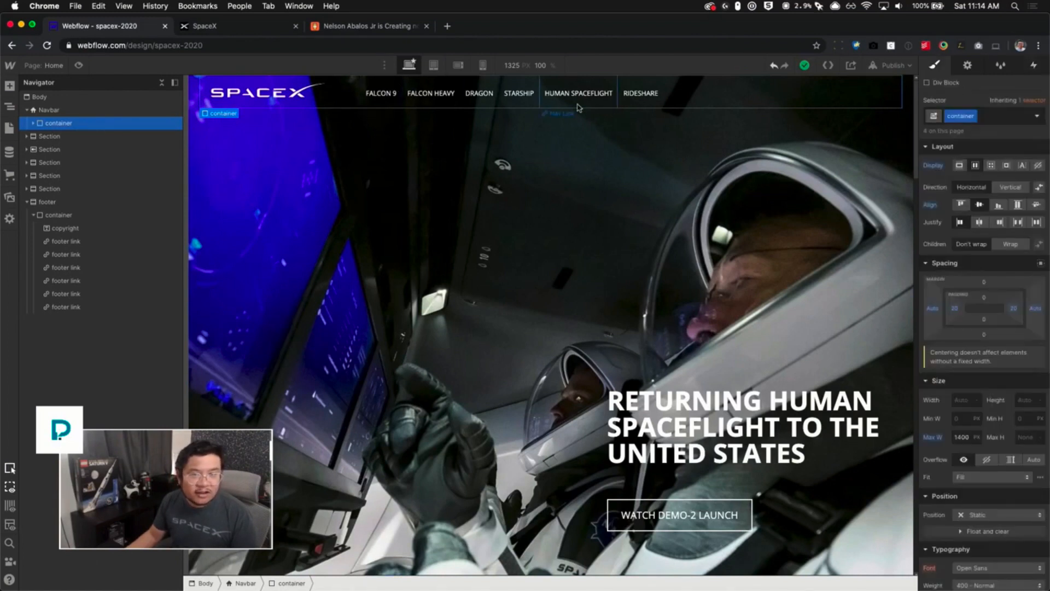
pyautogui.click(987, 119)
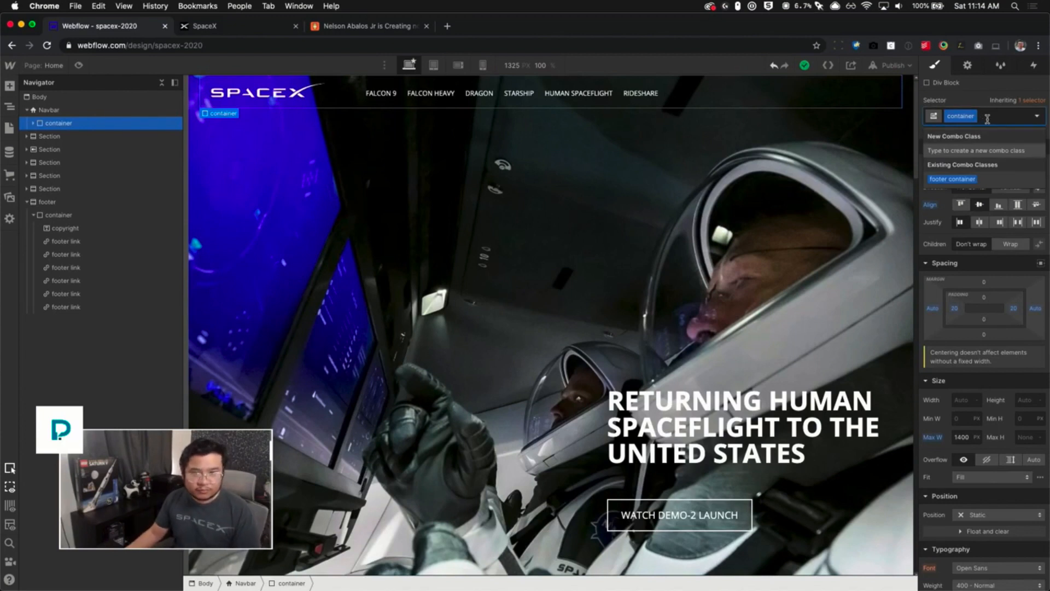
pyautogui.write('nav container')
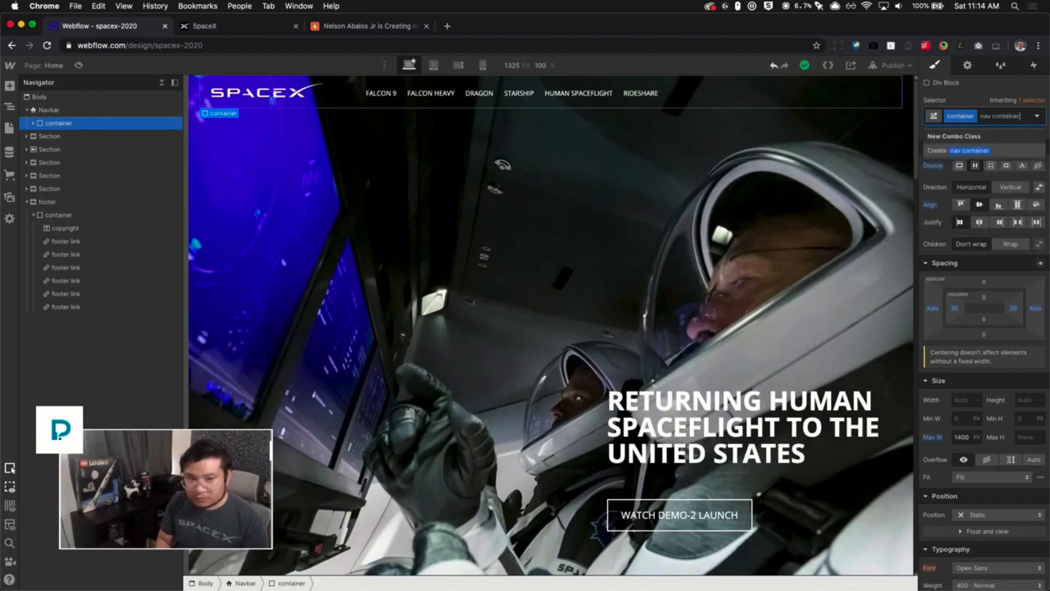
pyautogui.press('Return')
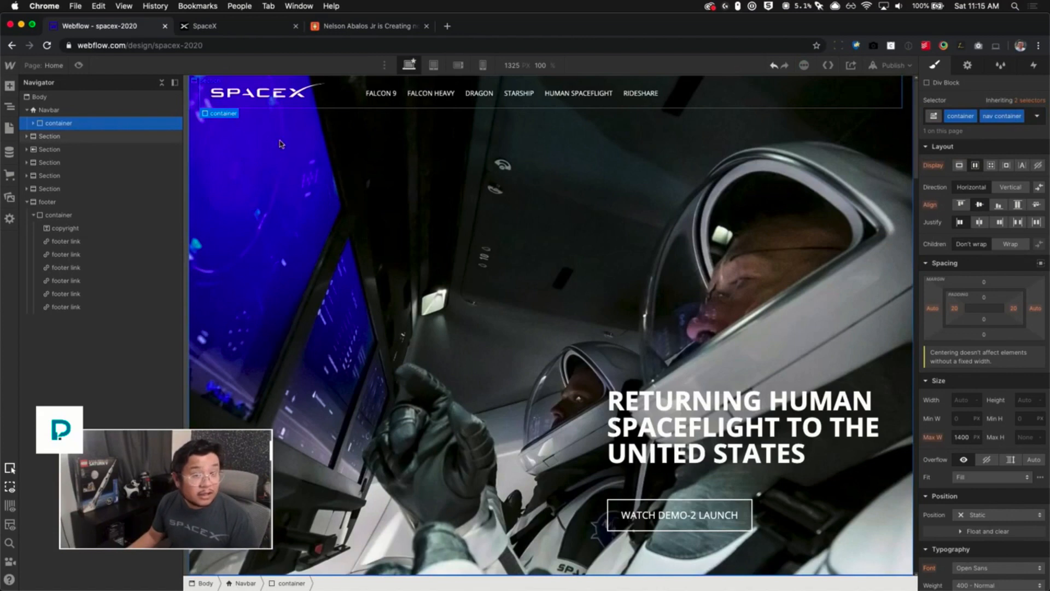
# - Set the page-scrolled trigger's scrolled-down action to Start an animation
pyautogui.click(1033, 65)
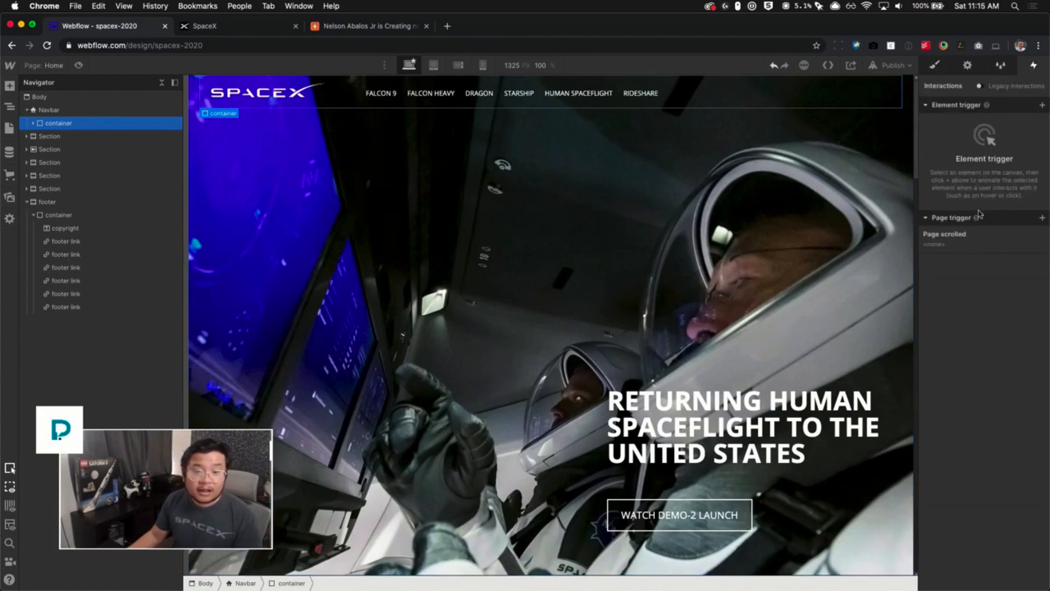
pyautogui.click(948, 242)
pyautogui.click(985, 201)
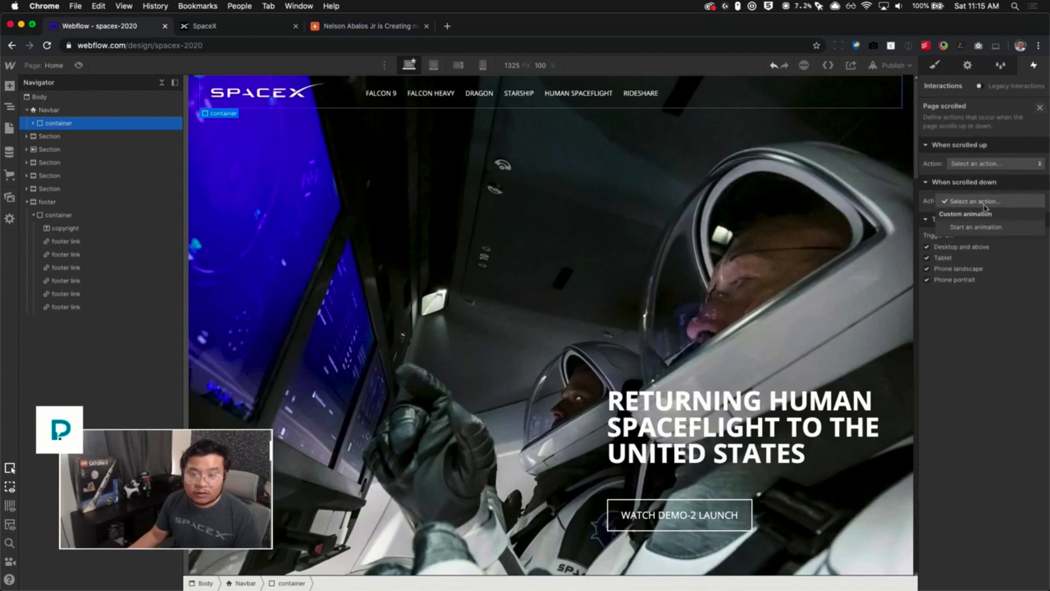
pyautogui.click(984, 226)
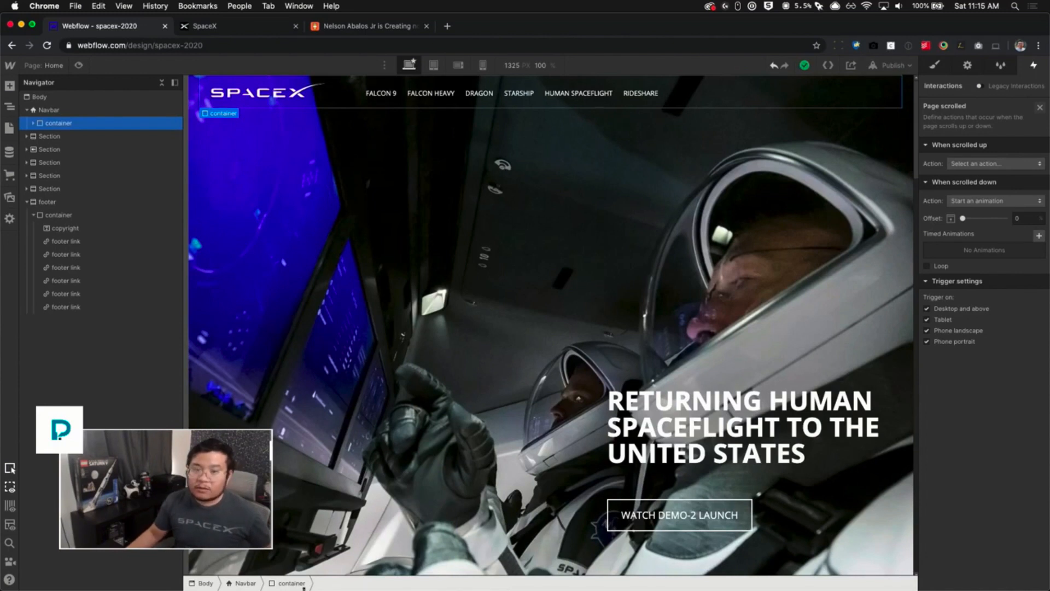
# - Create a new timed animation for scrolling down named "fade out nav"
pyautogui.click(10, 579)
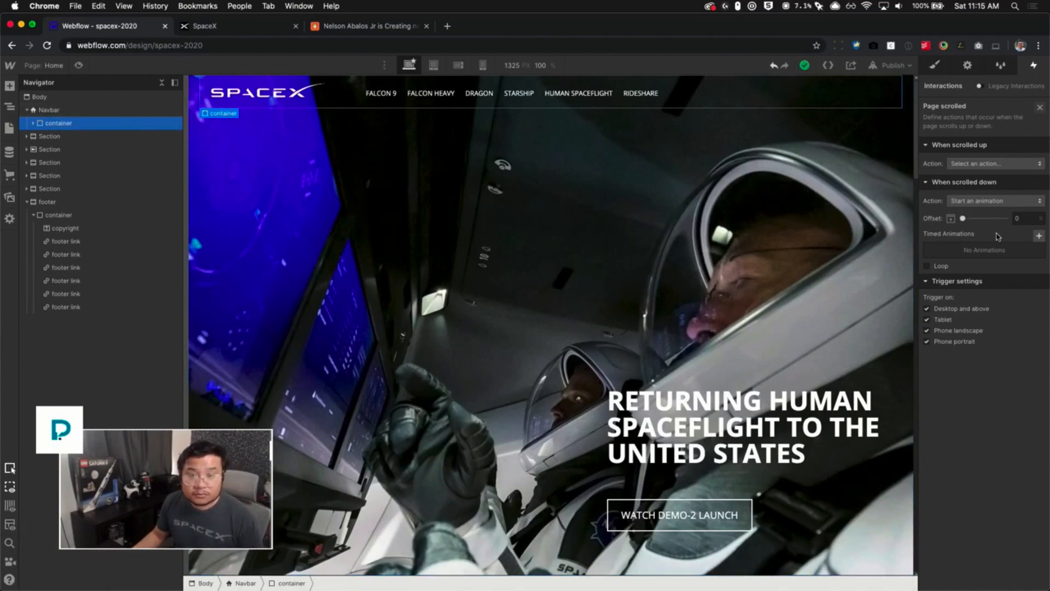
pyautogui.click(1038, 237)
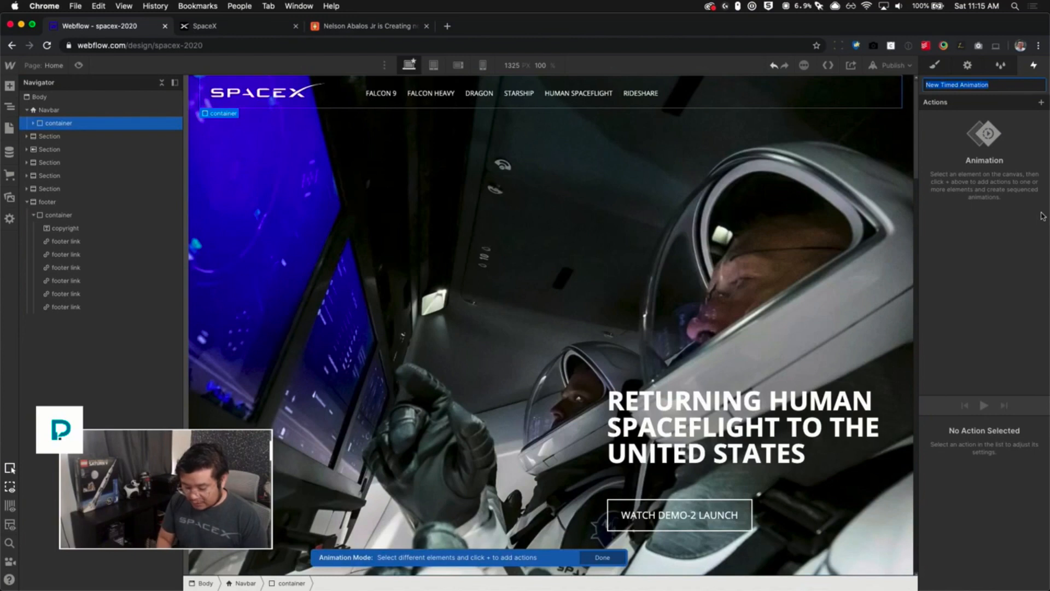
pyautogui.write('fade')
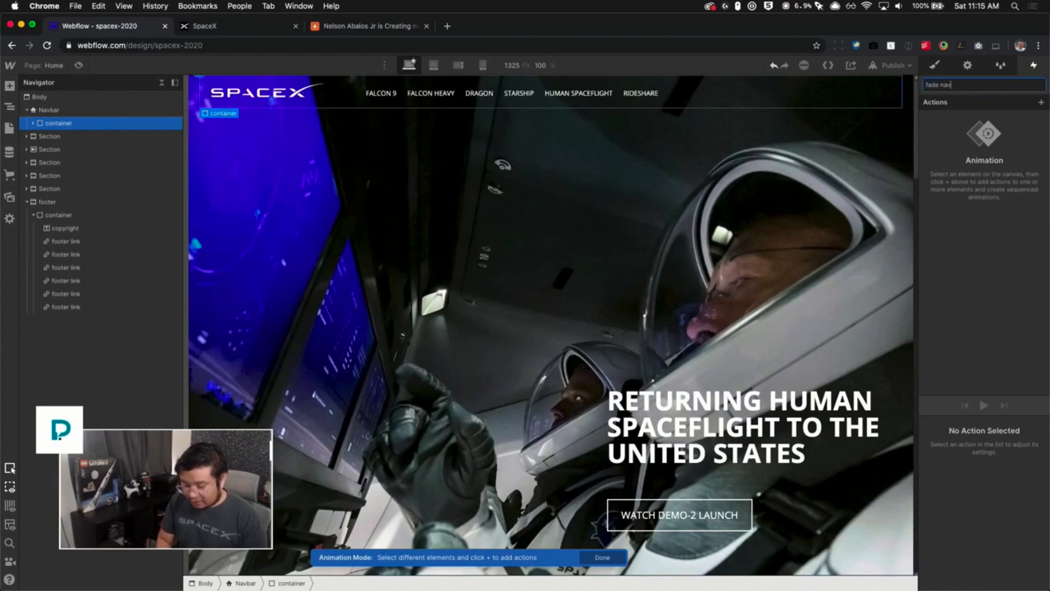
pyautogui.write(' out n')
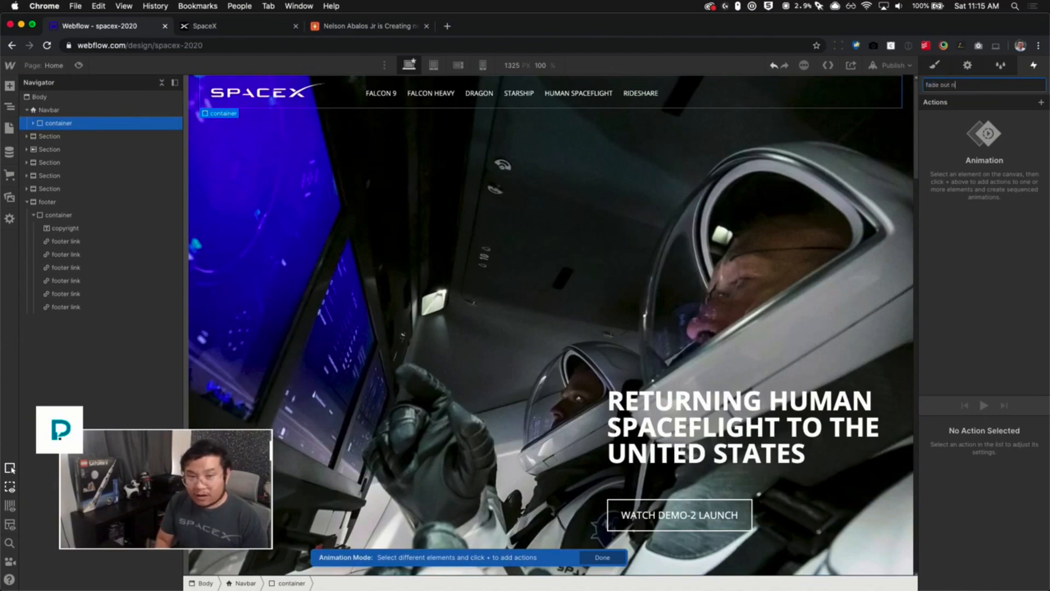
pyautogui.write('av')
pyautogui.press('Return')
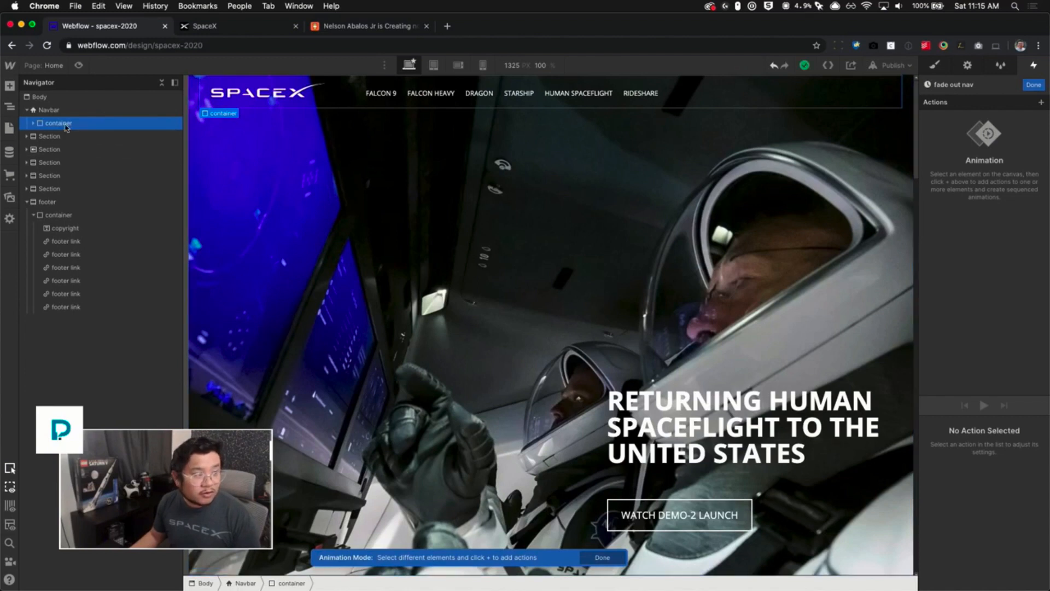
# - Add an Opacity action to the animation and make it affect all elements with the nav container class
pyautogui.click(1040, 103)
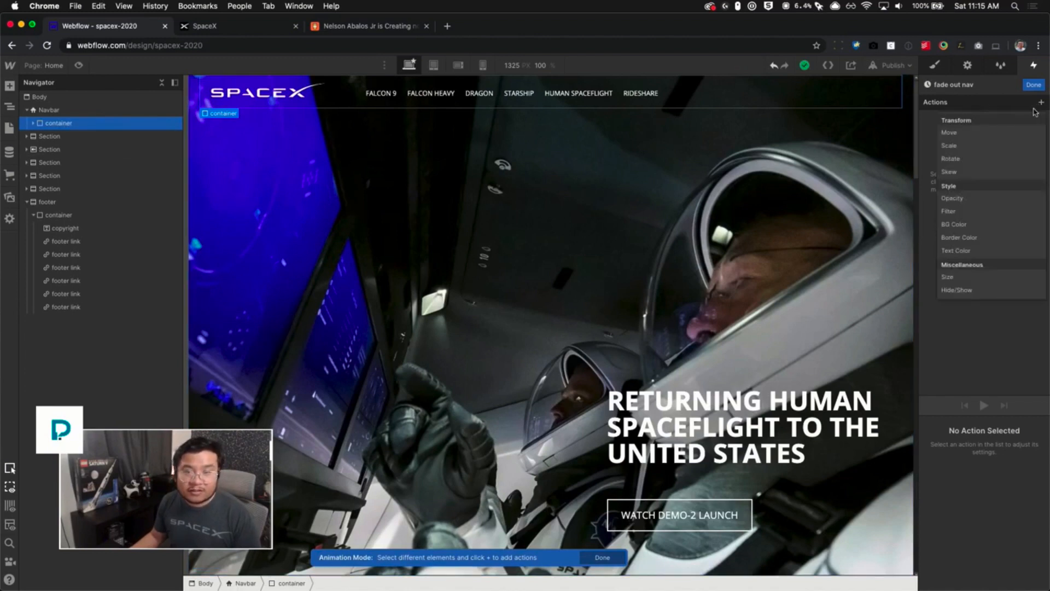
pyautogui.click(1009, 199)
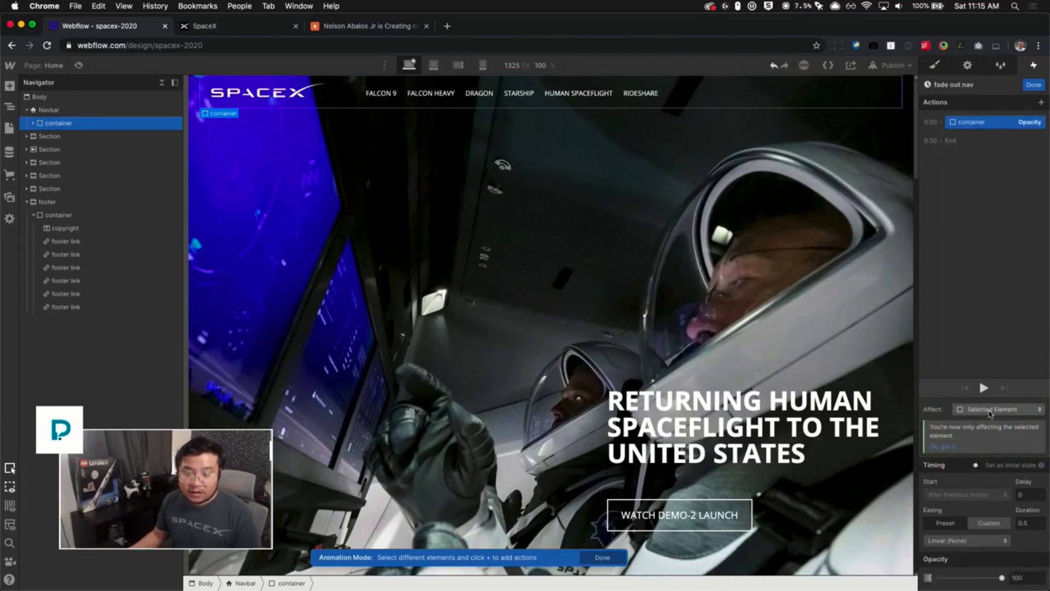
pyautogui.click(990, 413)
pyautogui.click(985, 400)
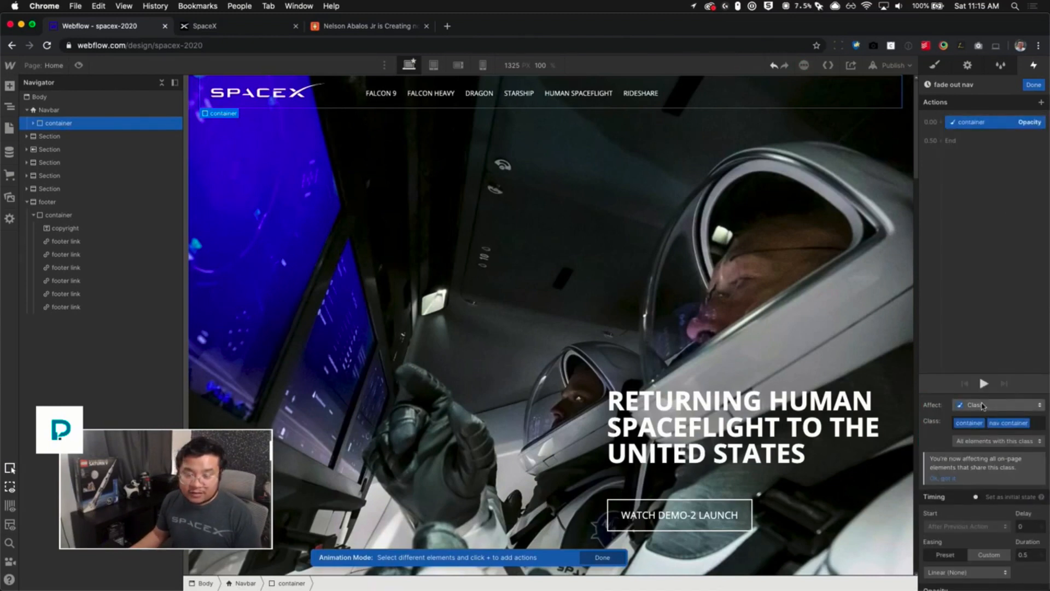
pyautogui.click(982, 406)
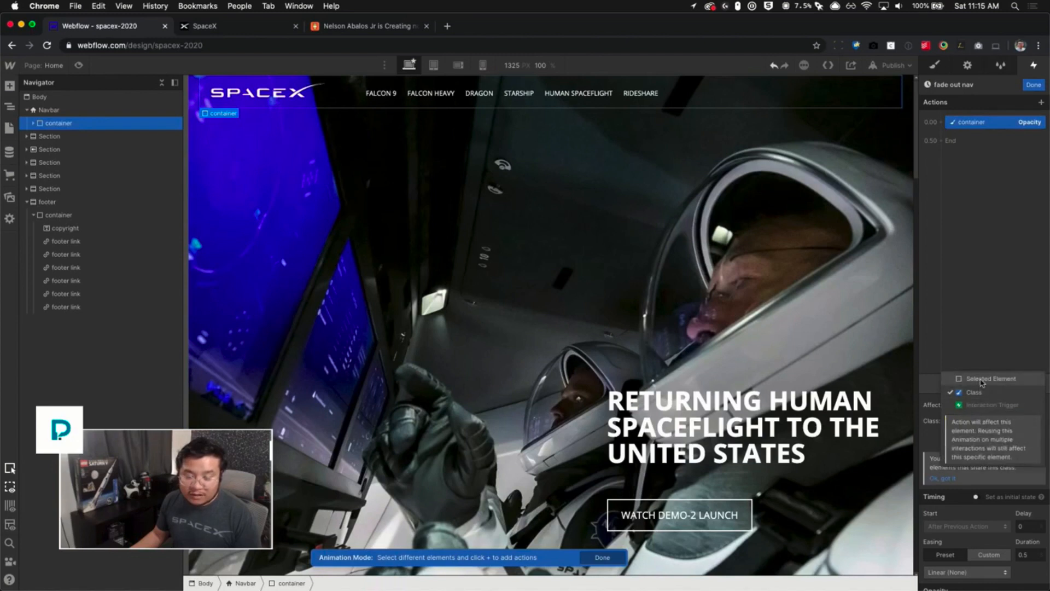
pyautogui.click(980, 393)
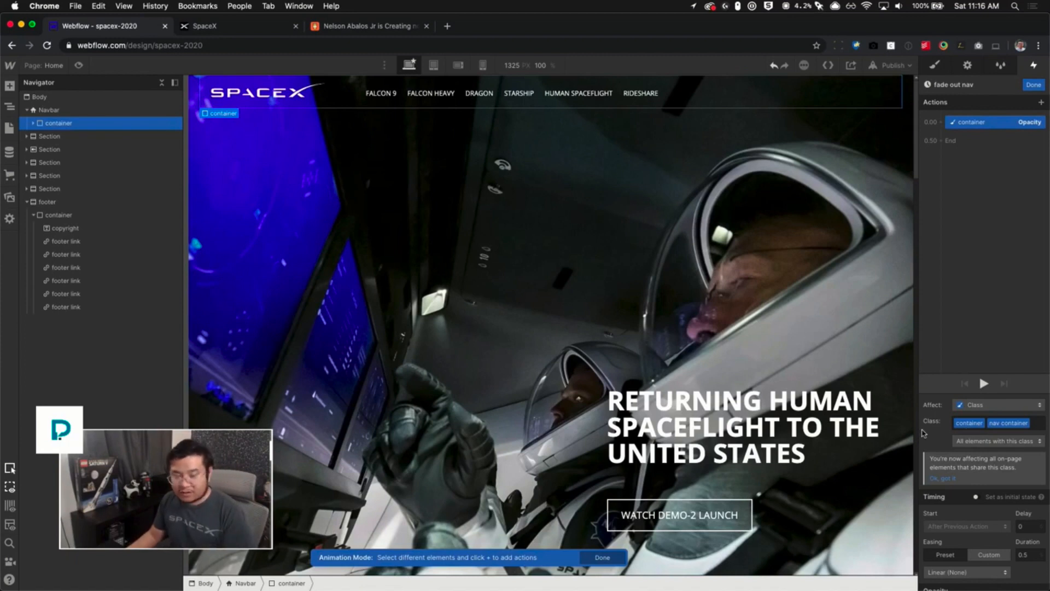
# - Set the opacity action's easing to Ease
pyautogui.scroll(-2, 951, 435)
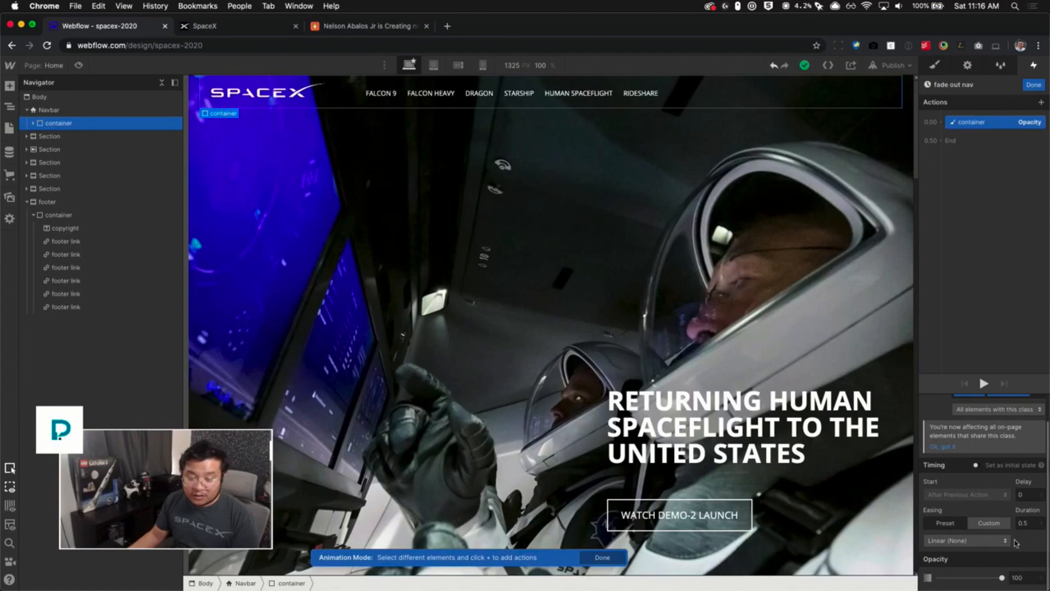
pyautogui.click(1000, 541)
pyautogui.click(956, 92)
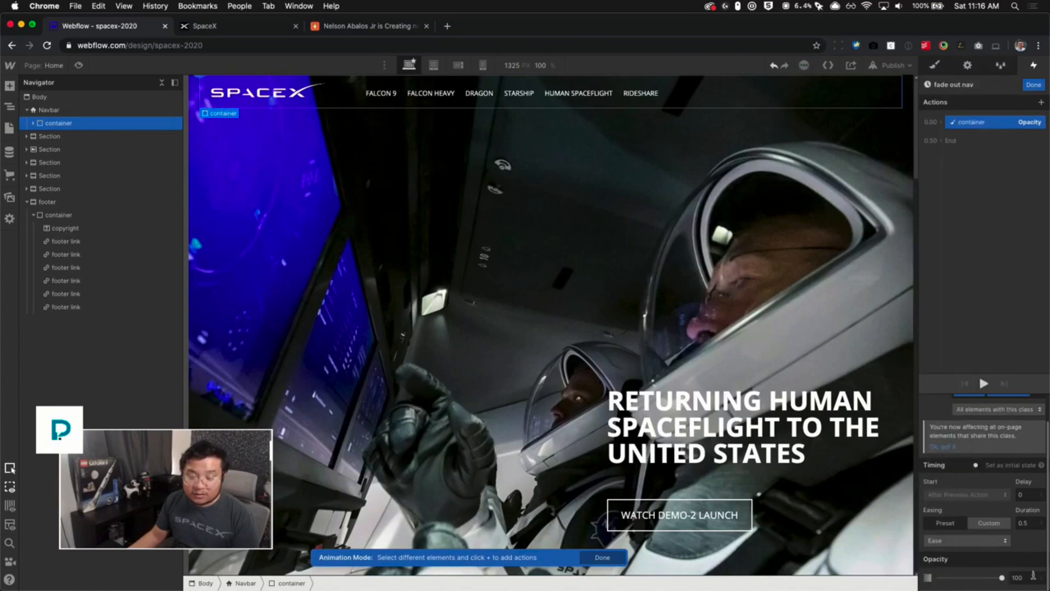
# - Set the action's opacity to 0, preview the animation, and finish editing it
pyautogui.click(1032, 576)
pyautogui.write('0')
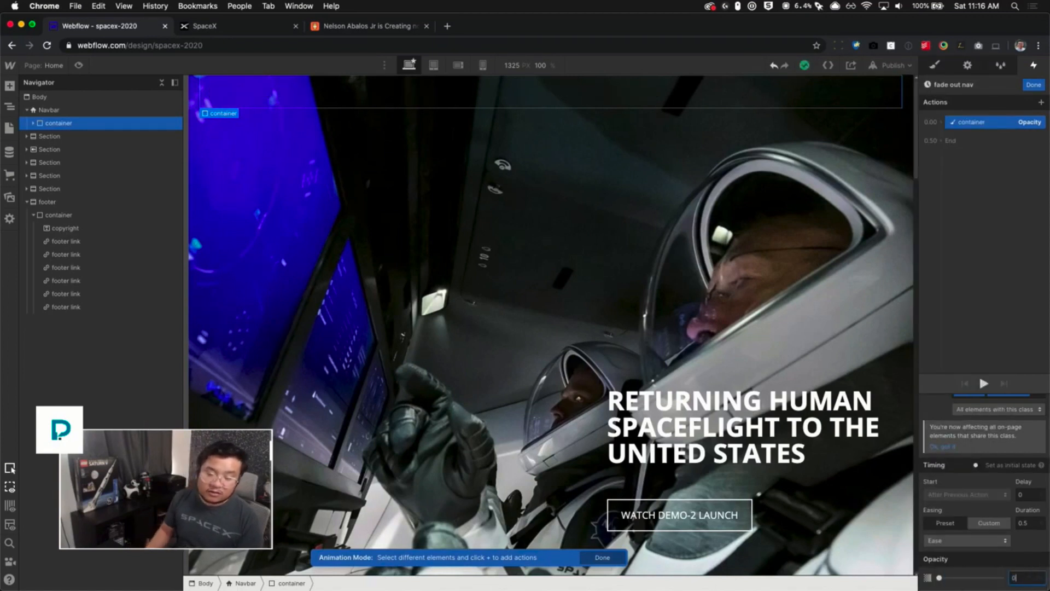
pyautogui.click(984, 384)
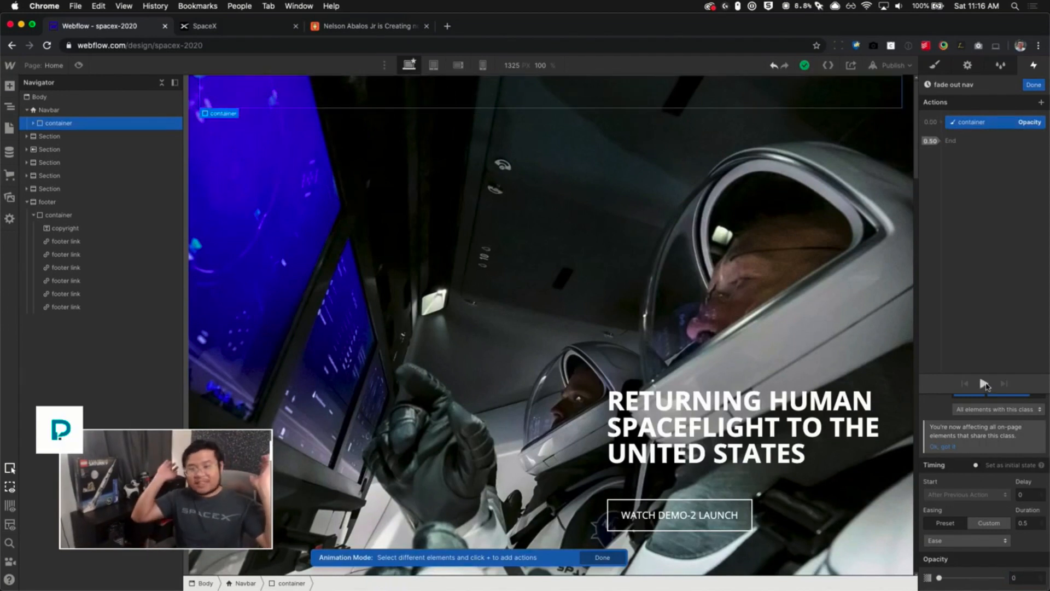
pyautogui.click(984, 384)
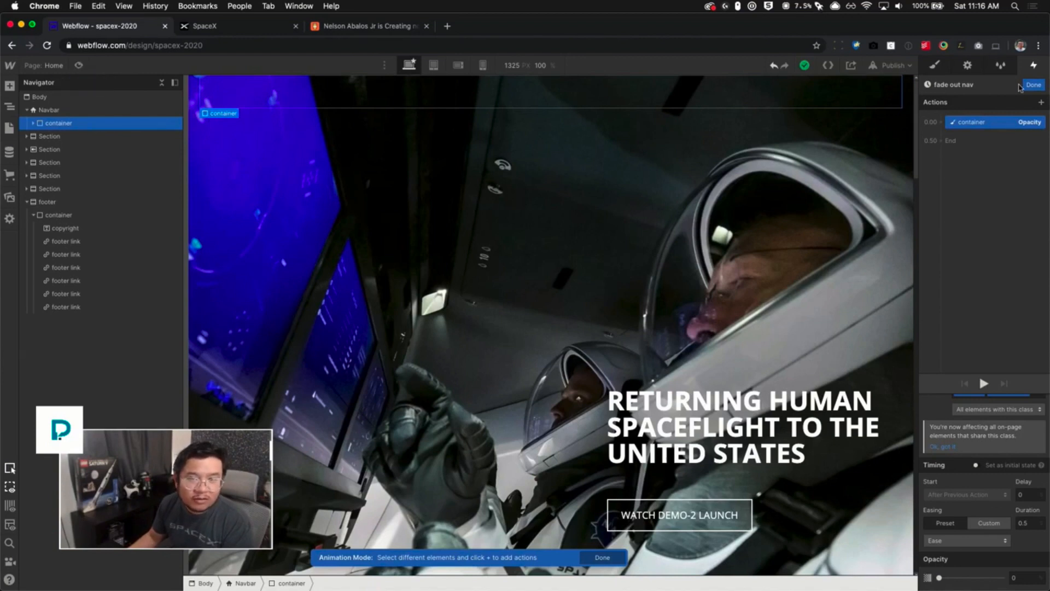
pyautogui.click(1028, 85)
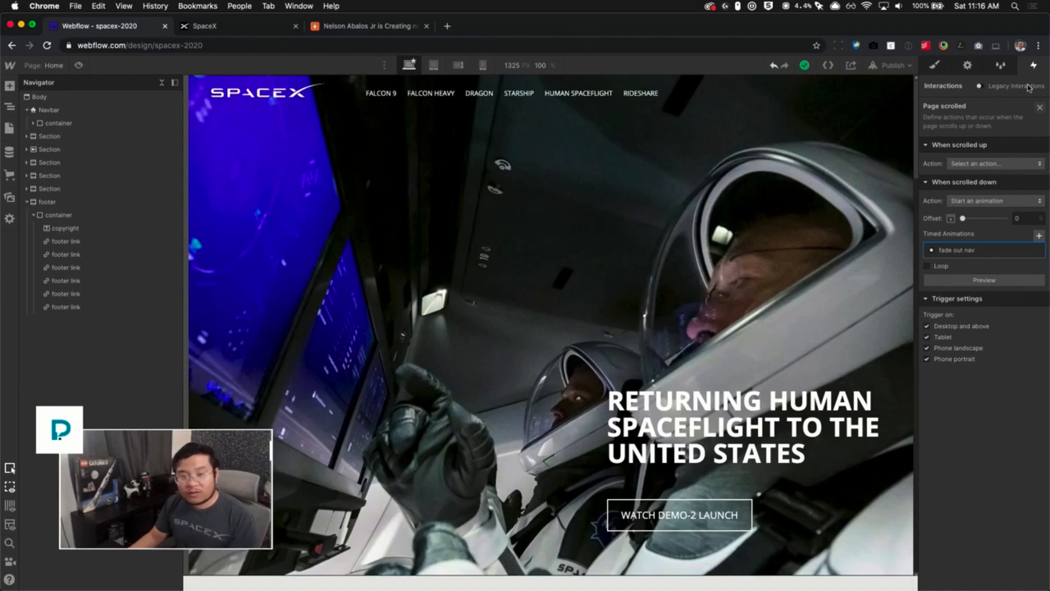
# - Set the scrolled-up action to Start an animation and duplicate the "fade out nav" animation there
pyautogui.click(1010, 165)
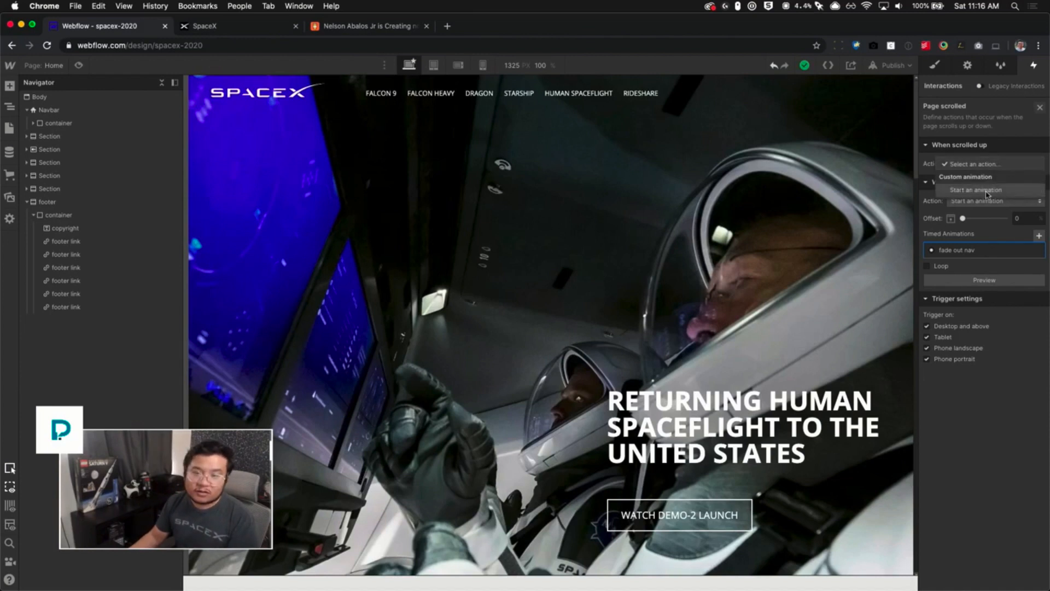
pyautogui.click(988, 192)
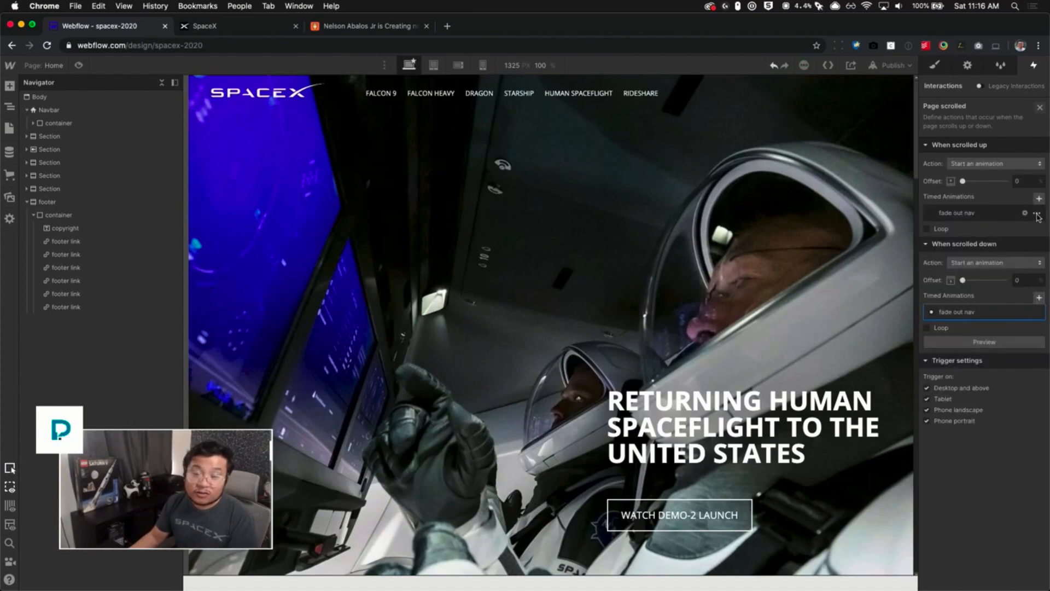
pyautogui.click(1037, 214)
pyautogui.click(1006, 255)
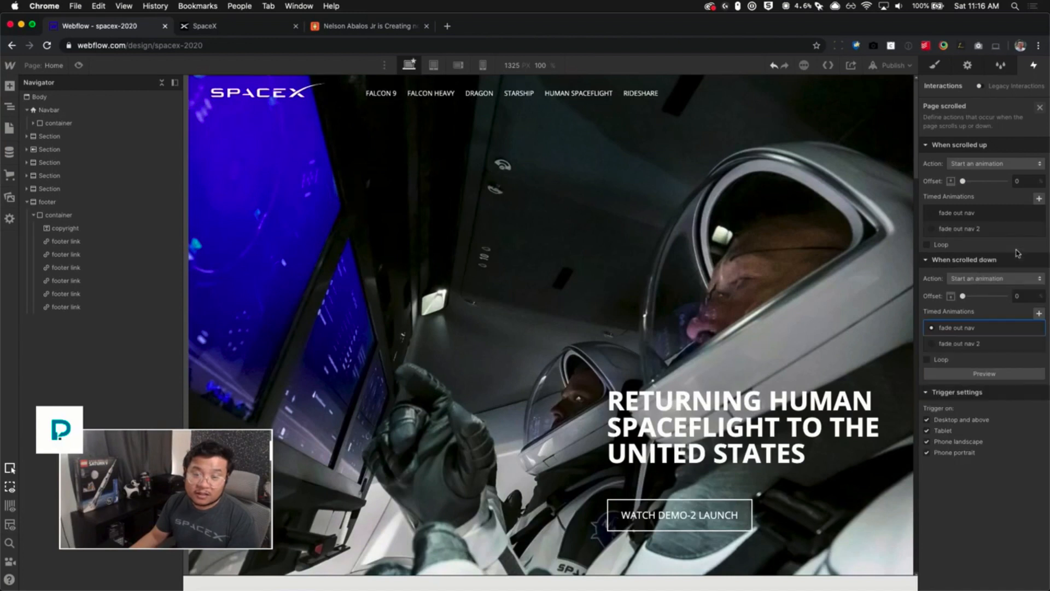
# - Open the duplicated scrolled-up animation and rename it "fade in nav"
pyautogui.click(963, 230)
pyautogui.click(982, 86)
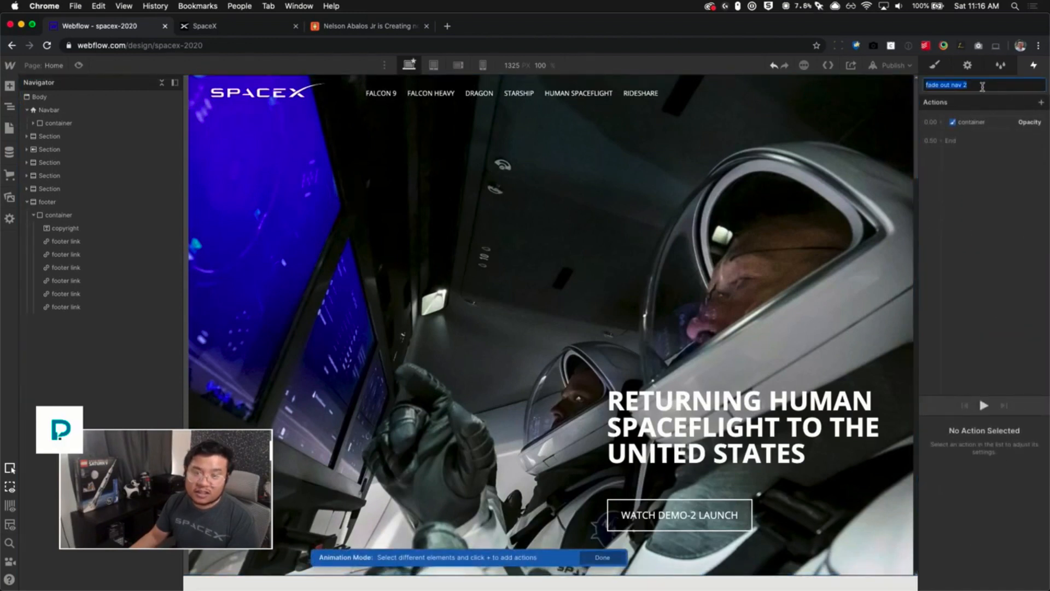
pyautogui.press('Right')
pyautogui.press('BackSpace')
pyautogui.press('BackSpace')
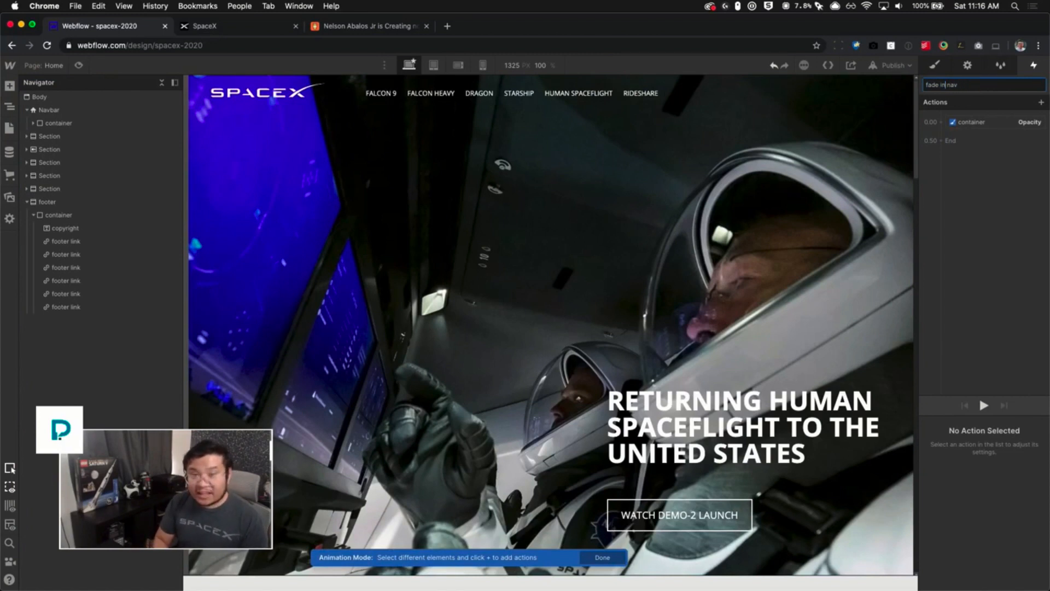
pyautogui.write('in')
pyautogui.press('Return')
# - Set the "fade in nav" opacity action's opacity to 100
pyautogui.click(1024, 122)
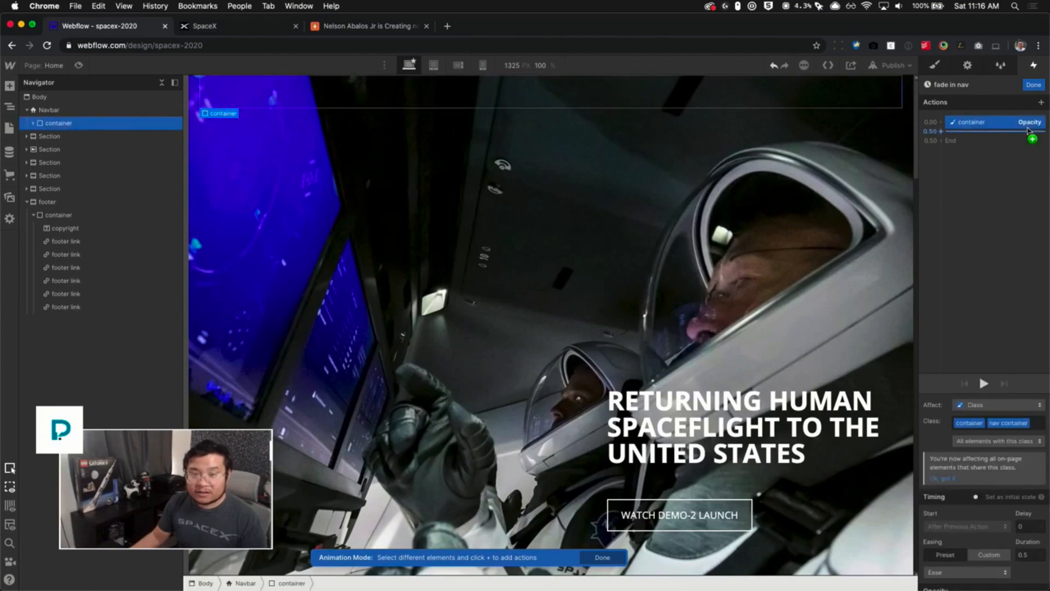
pyautogui.moveTo(1027, 130); pyautogui.dragTo(1000, 129)
pyautogui.scroll(-2, 1024, 547)
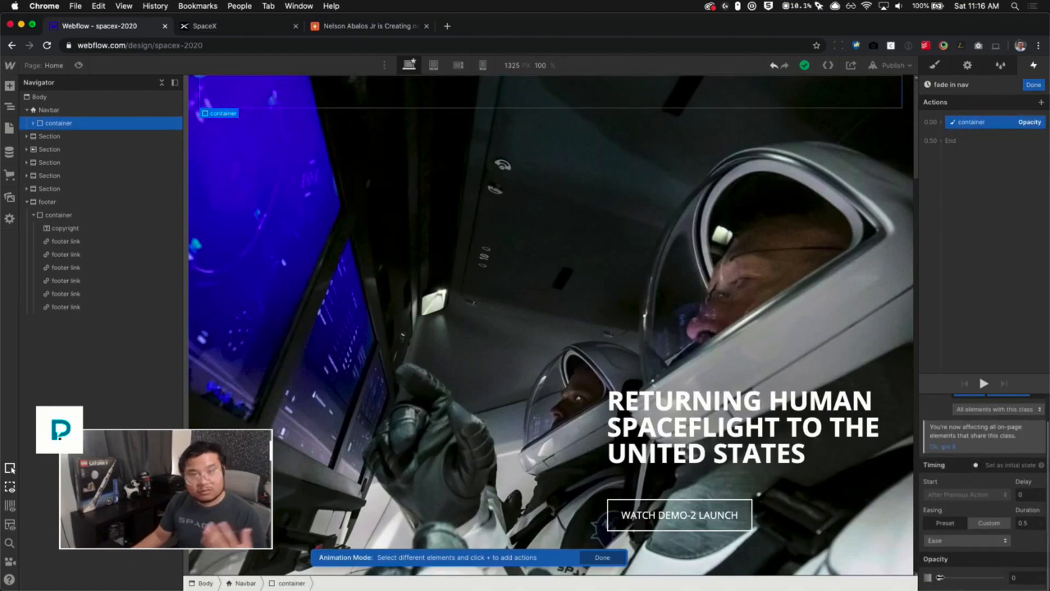
pyautogui.write('00')
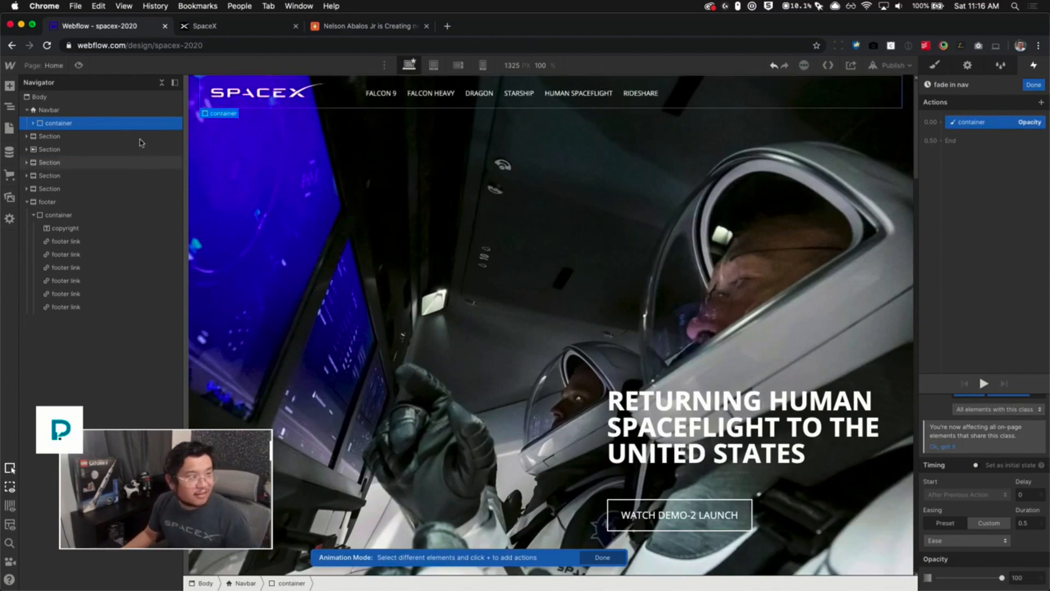
# - Preview the page and scroll down to test the navbar fade
pyautogui.click(80, 65)
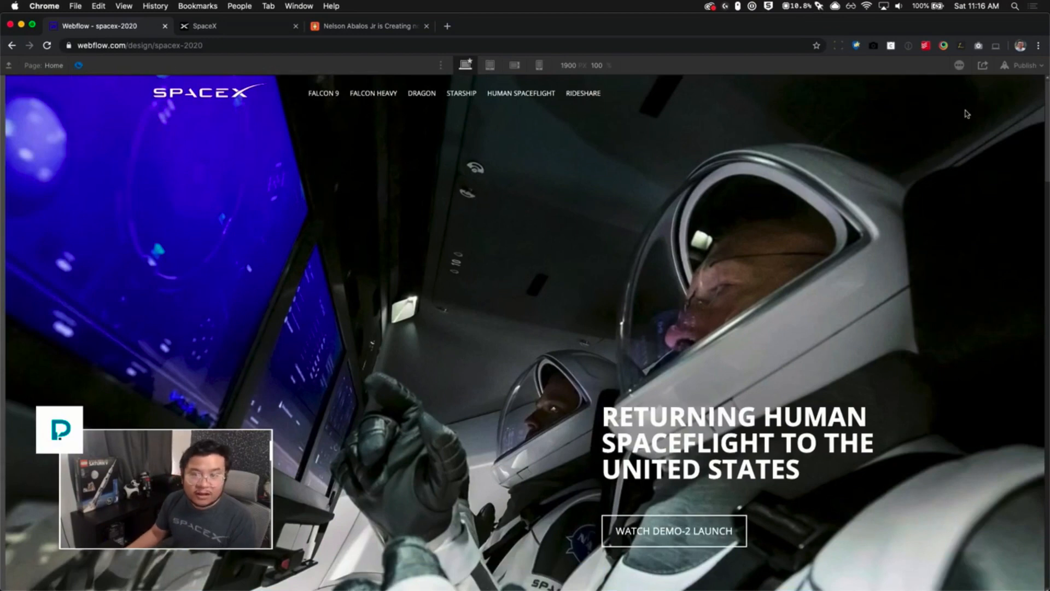
pyautogui.scroll(-5, 849, 288)
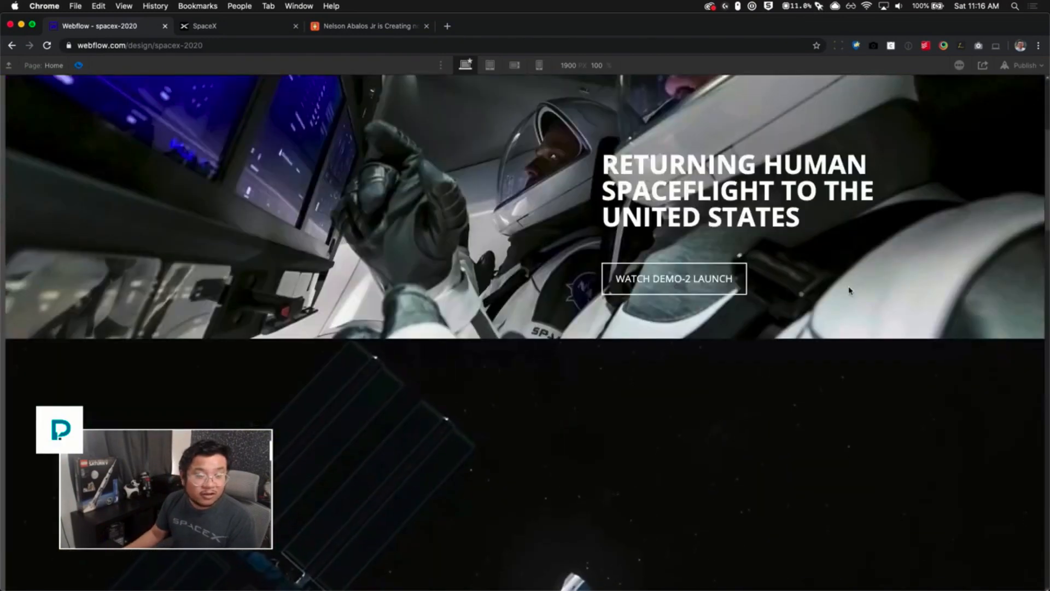
# - Scroll back up in the preview to test the navbar fade-in, exit preview, and close the animation editor
pyautogui.scroll(5, 849, 290)
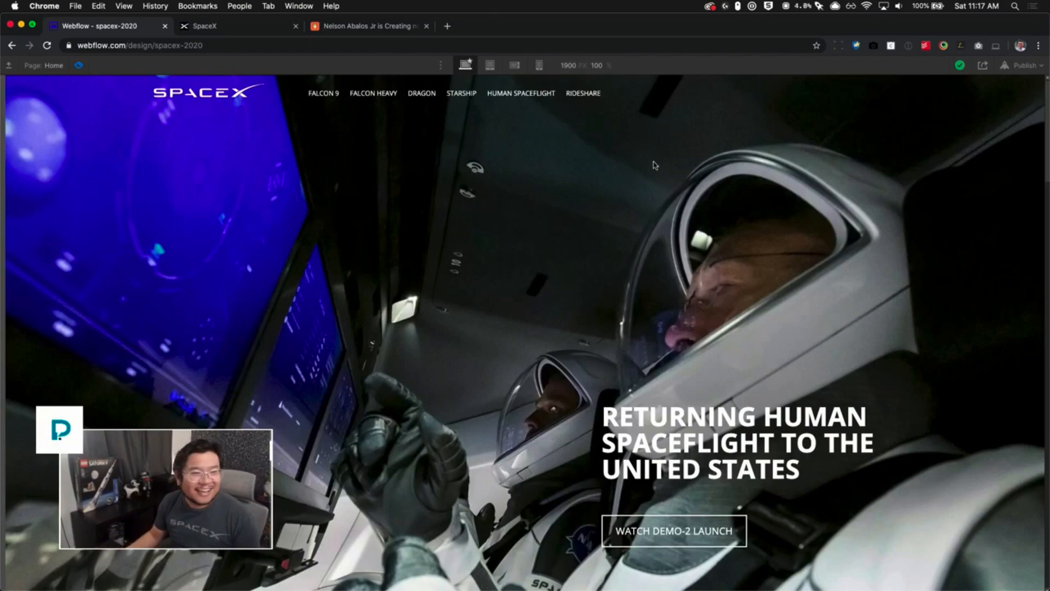
pyautogui.click(78, 65)
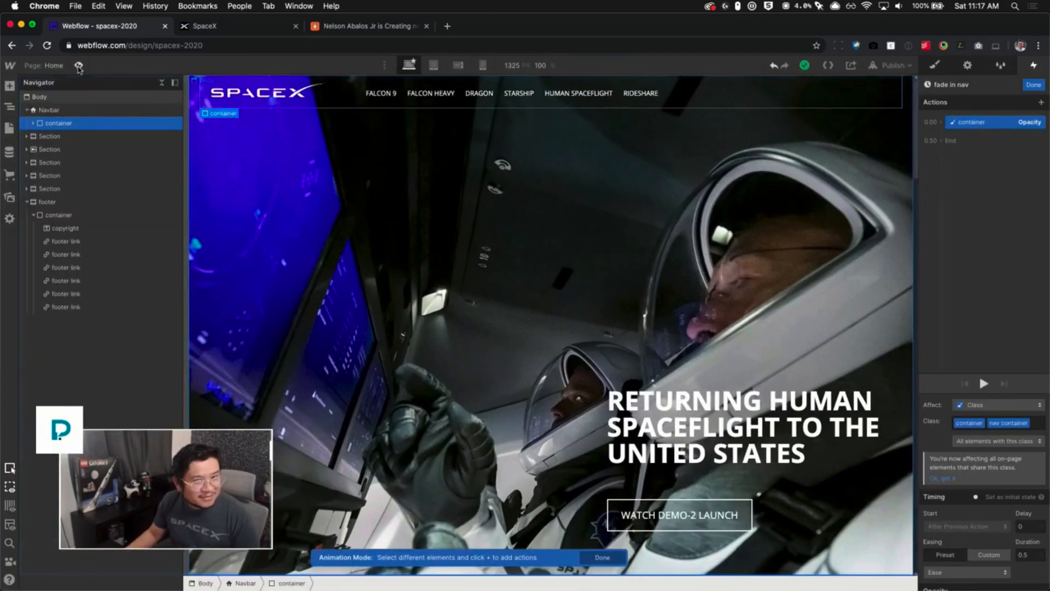
pyautogui.click(1034, 84)
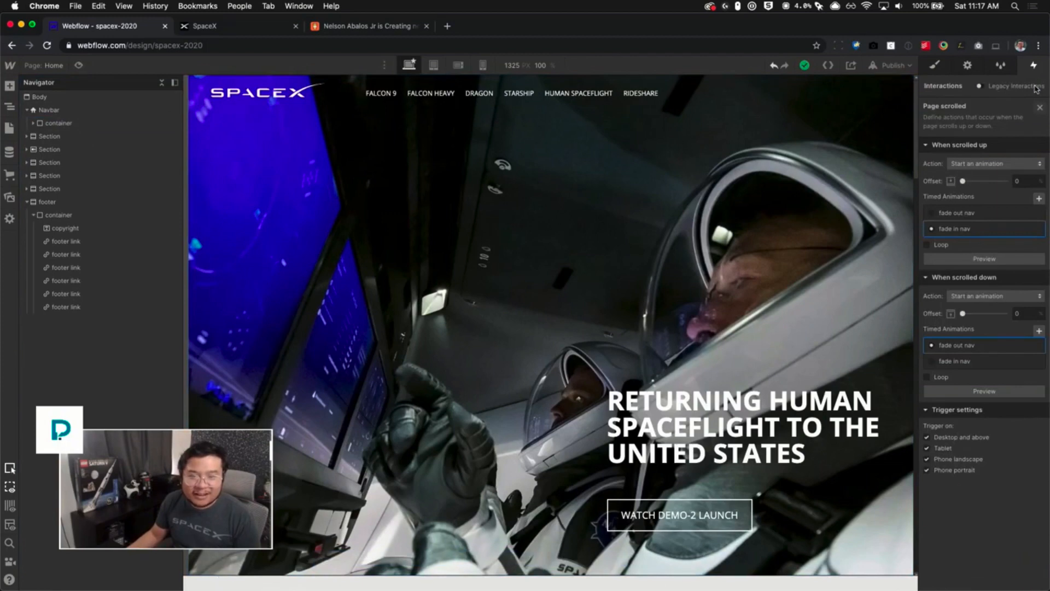
# - Switch to the live SpaceX site and scroll up and down to examine how its navbar behaves
pyautogui.click(260, 29)
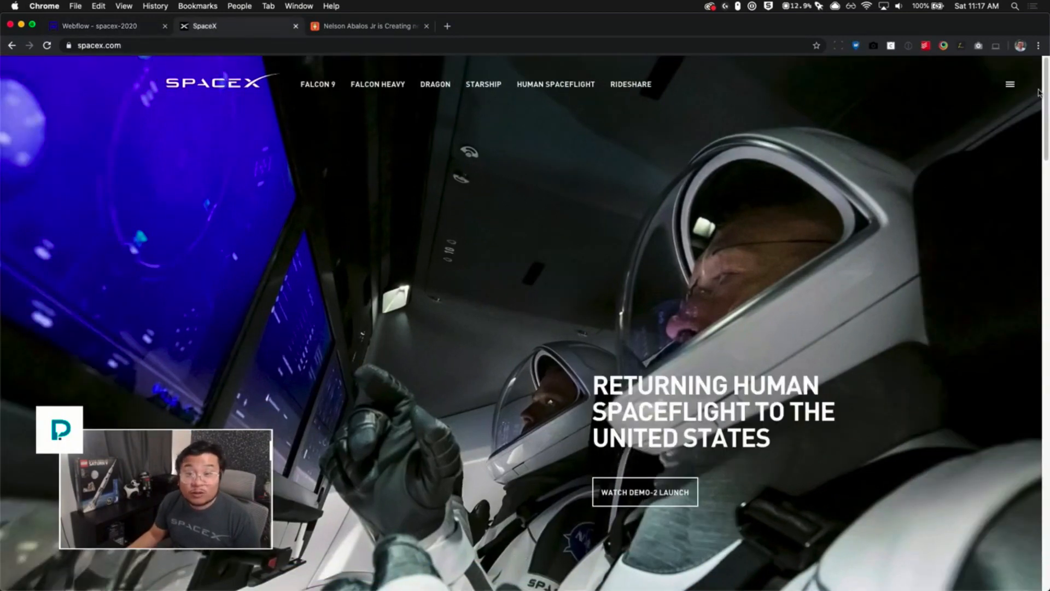
pyautogui.moveTo(1044, 93); pyautogui.dragTo(1024, 232)
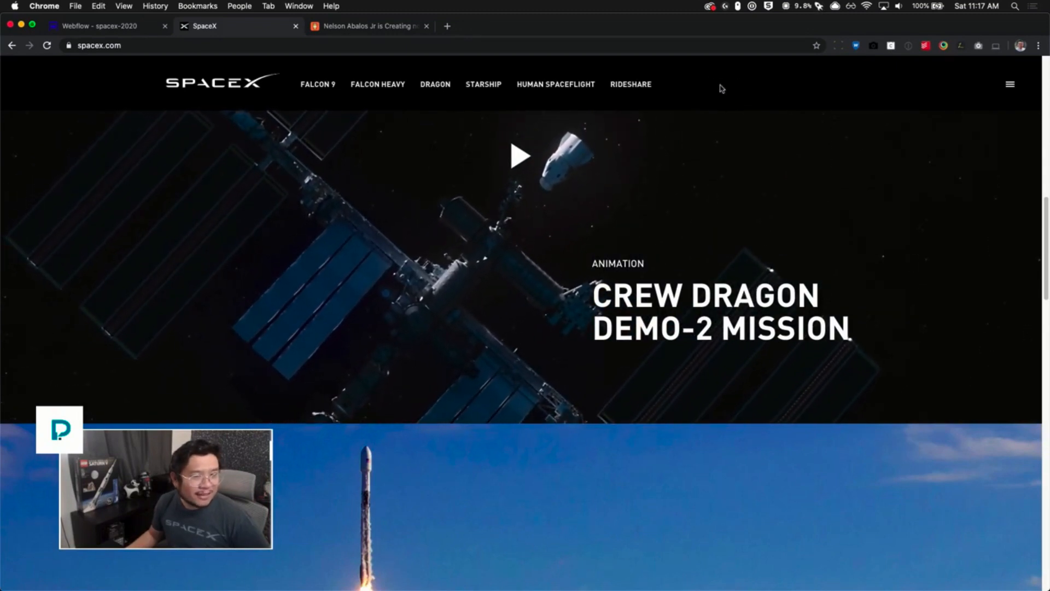
pyautogui.scroll(3, 823, 219)
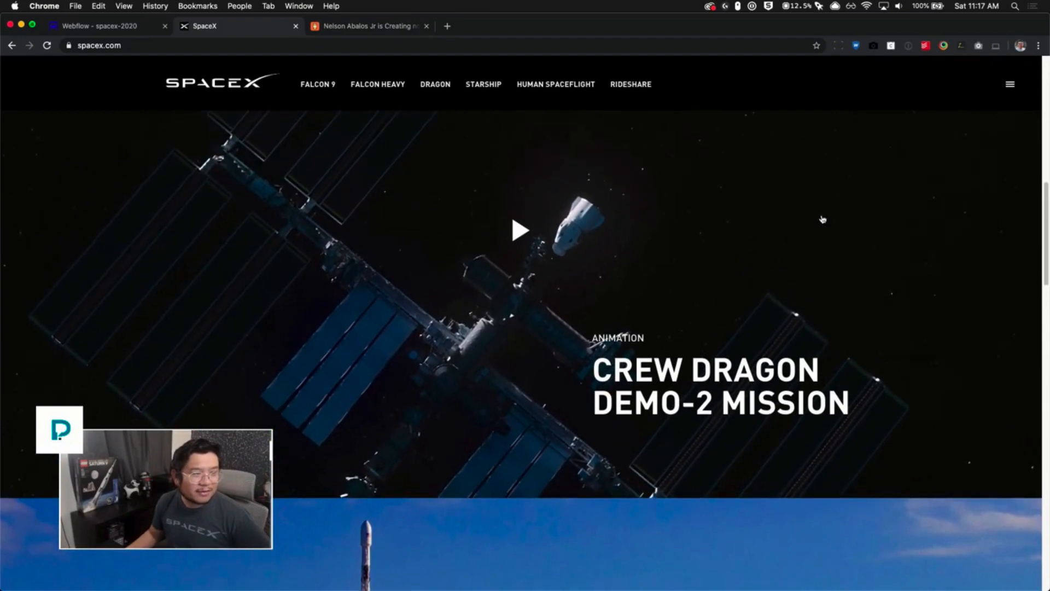
pyautogui.scroll(6, 822, 219)
pyautogui.scroll(-5, 821, 216)
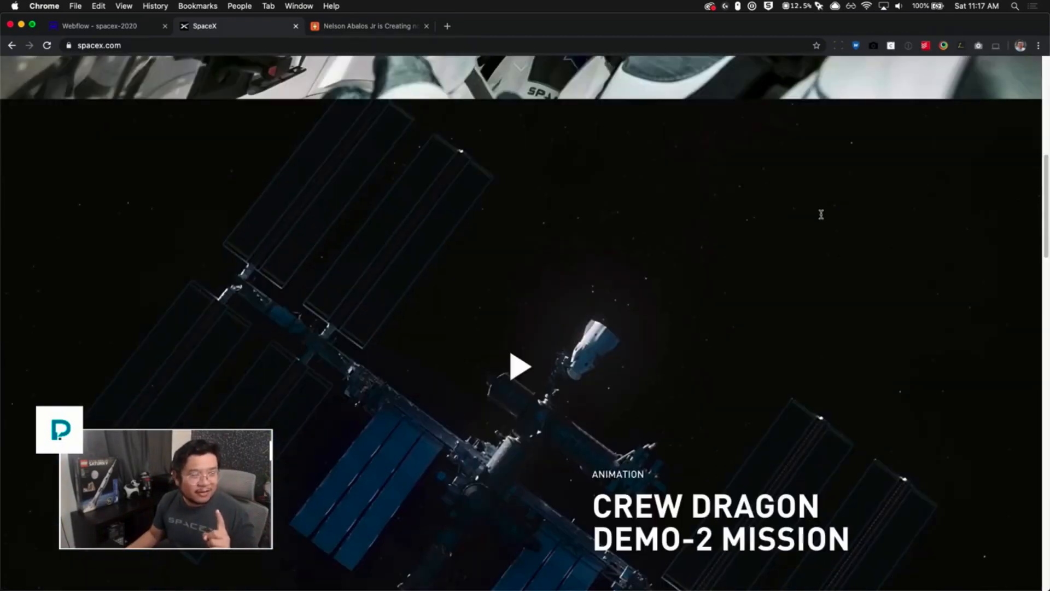
pyautogui.scroll(-15, 821, 214)
pyautogui.scroll(7, 822, 219)
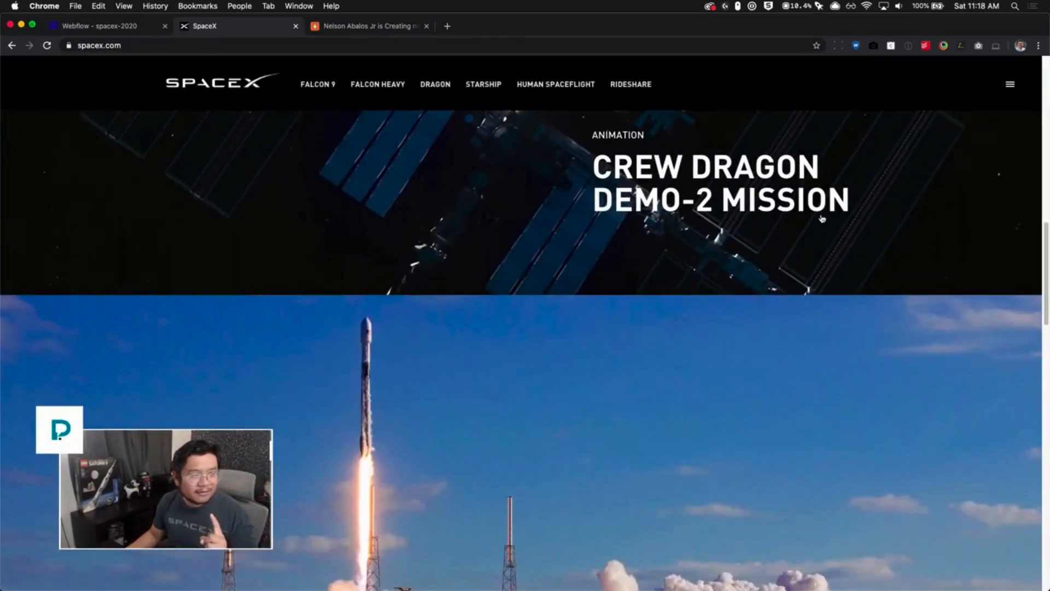
pyautogui.scroll(7, 822, 218)
pyautogui.scroll(7, 822, 219)
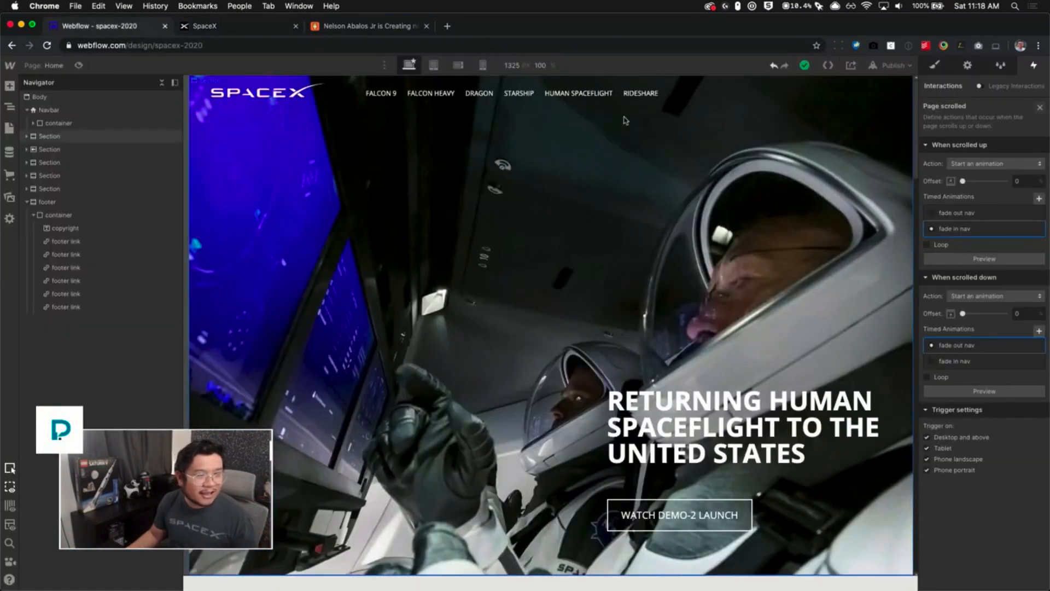
# - Add a Div Block inside the Navbar and give it a new class named "background bar"
pyautogui.click(936, 65)
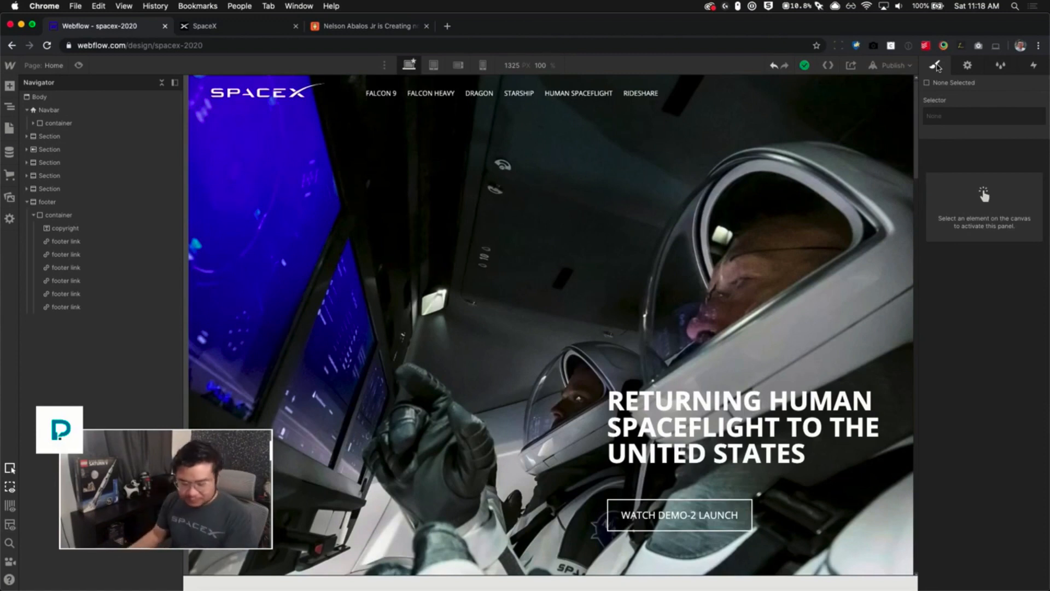
pyautogui.click(109, 111)
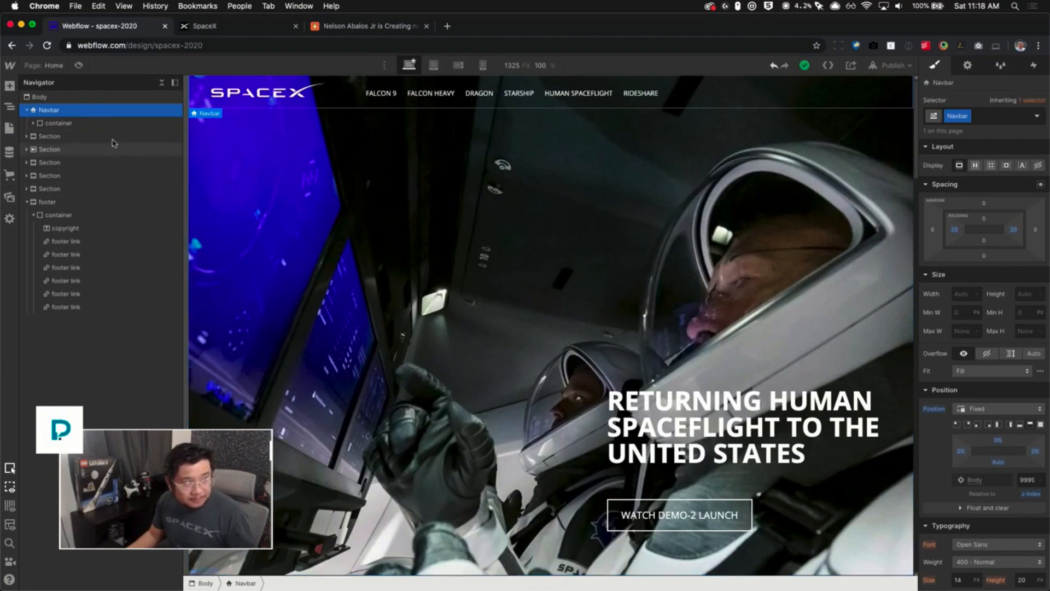
pyautogui.press('a')
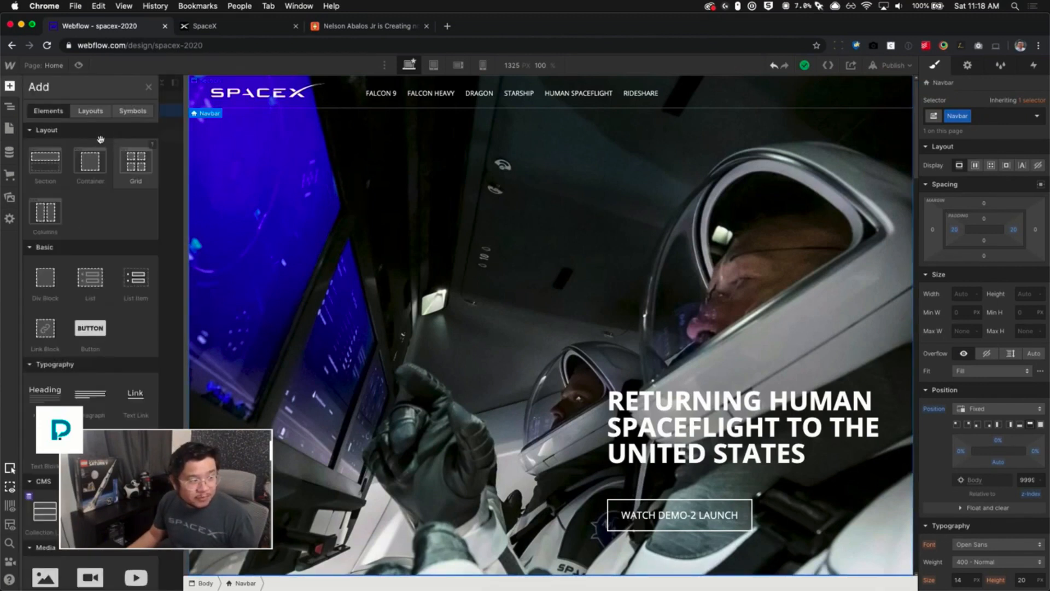
pyautogui.moveTo(38, 282); pyautogui.dragTo(140, 137)
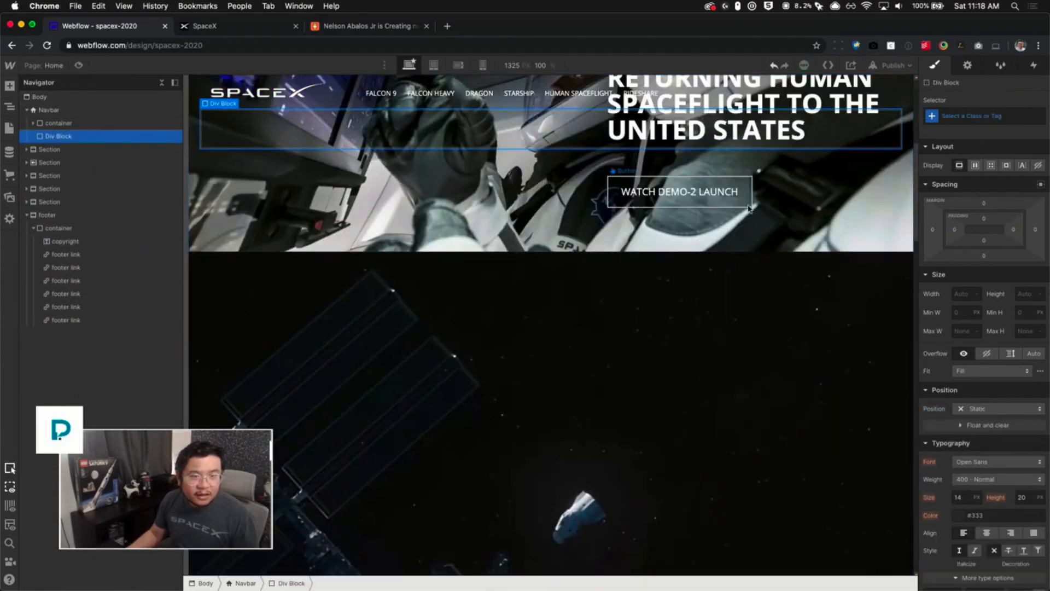
pyautogui.click(984, 116)
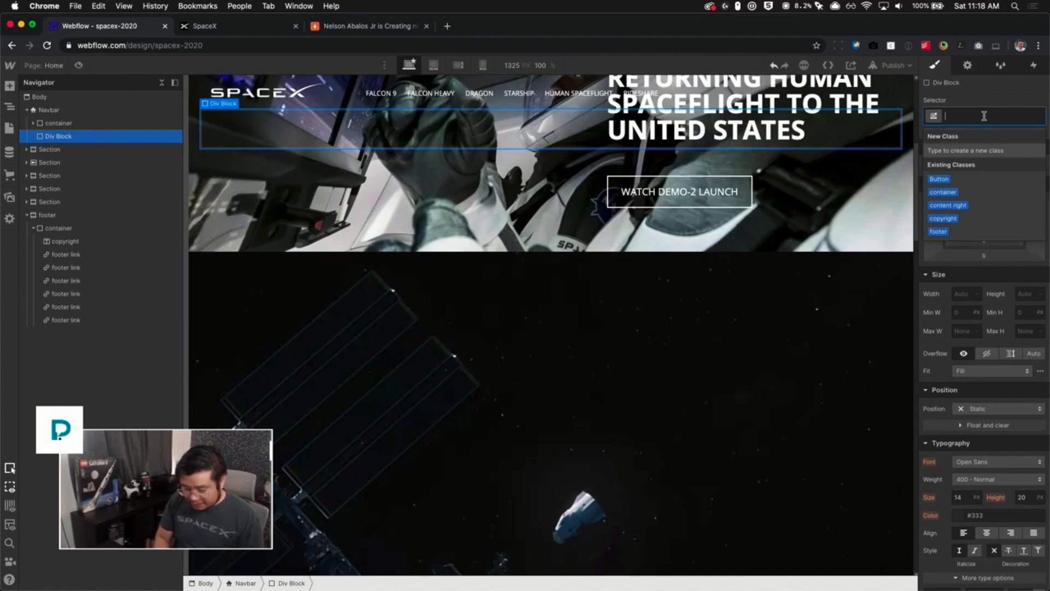
pyautogui.write('background')
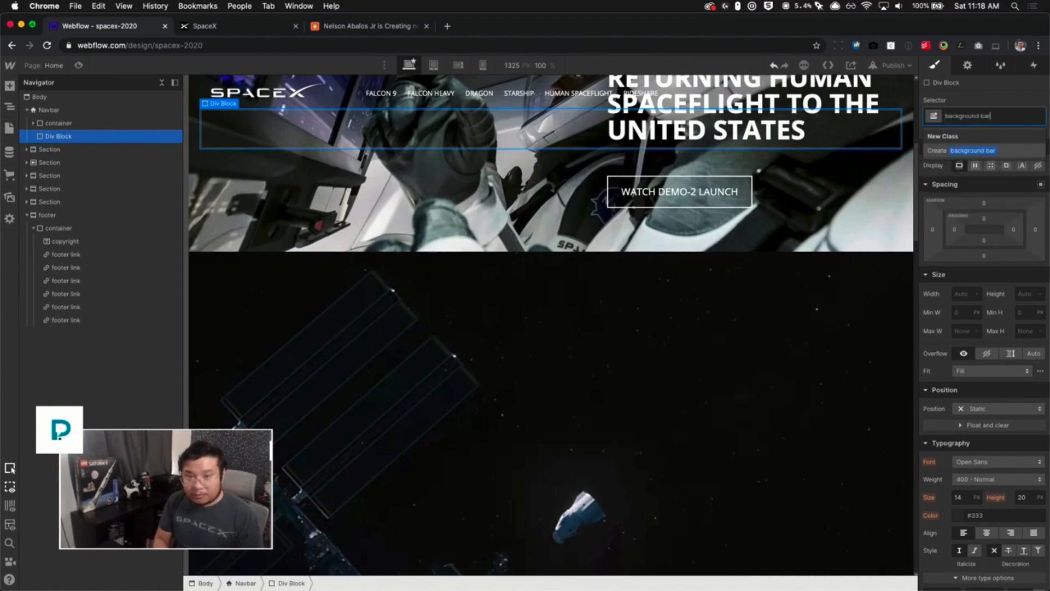
pyautogui.write(' bar')
pyautogui.press('Return')
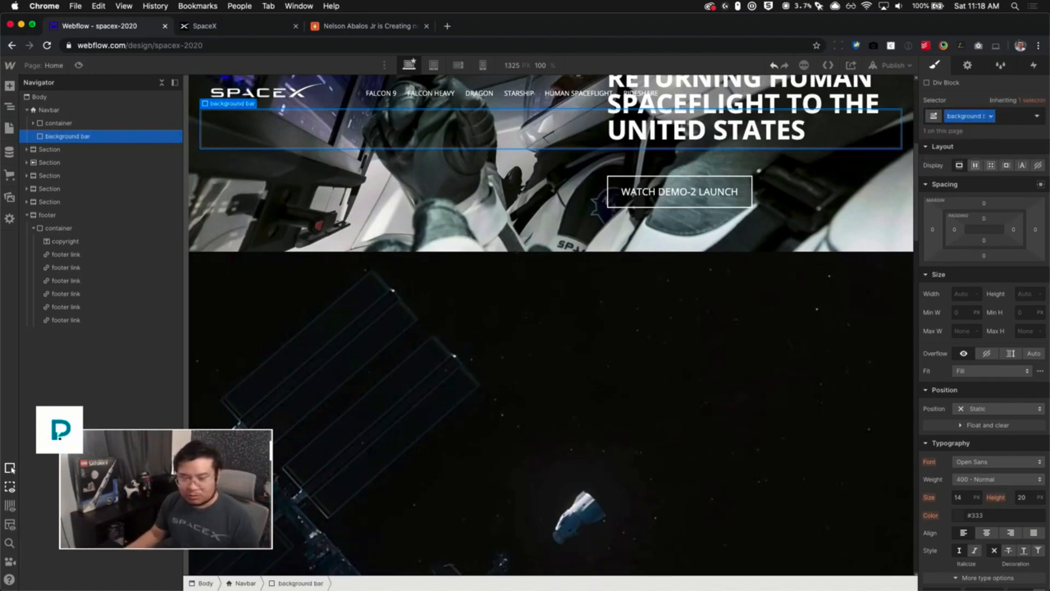
# - Set the background bar's position to Absolute using the full-cover preset
pyautogui.click(996, 416)
pyautogui.click(993, 433)
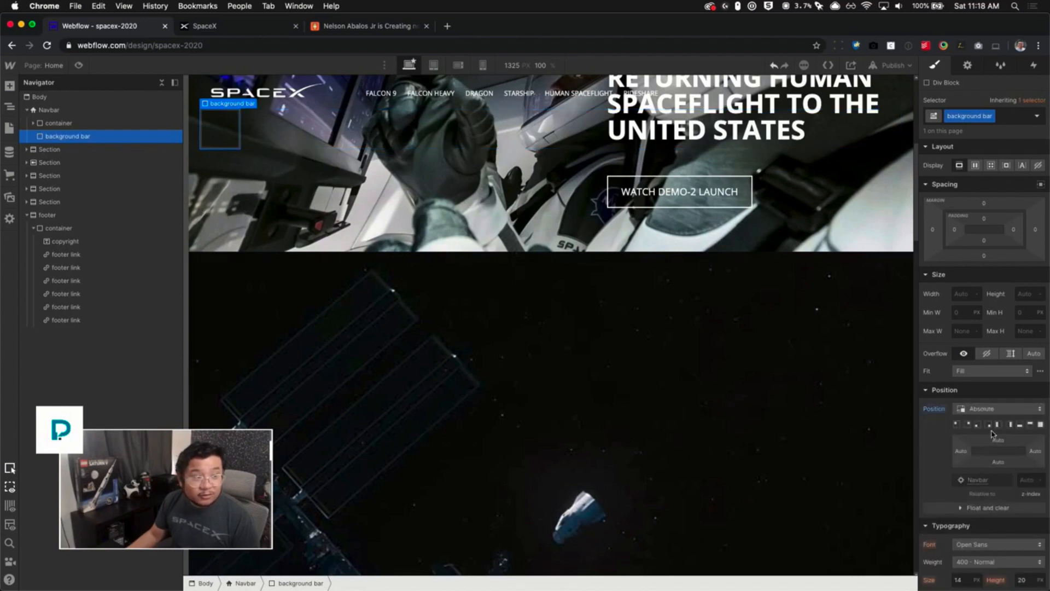
pyautogui.click(1039, 425)
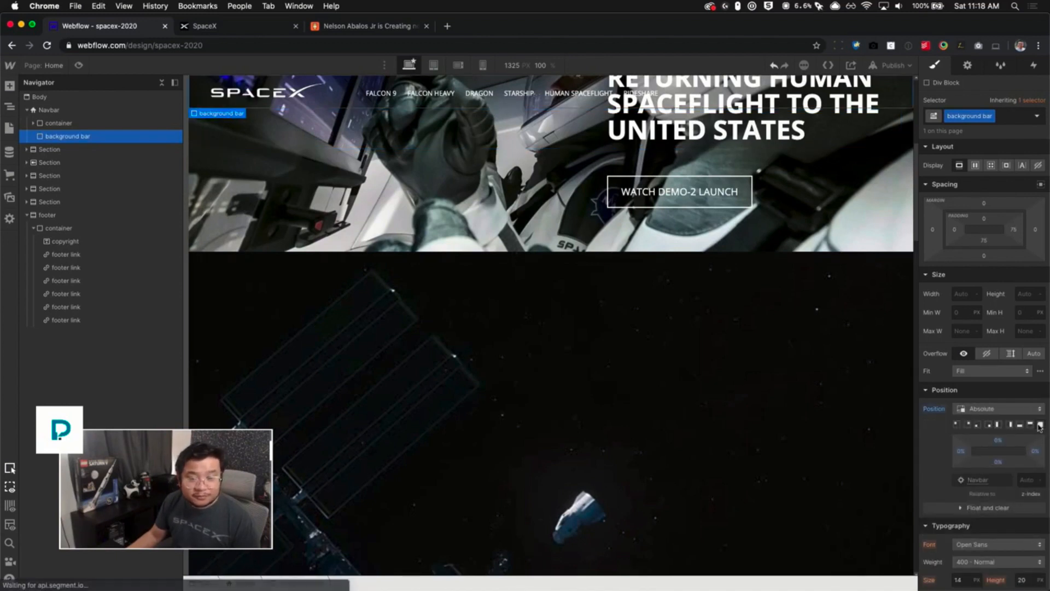
pyautogui.scroll(6, 804, 367)
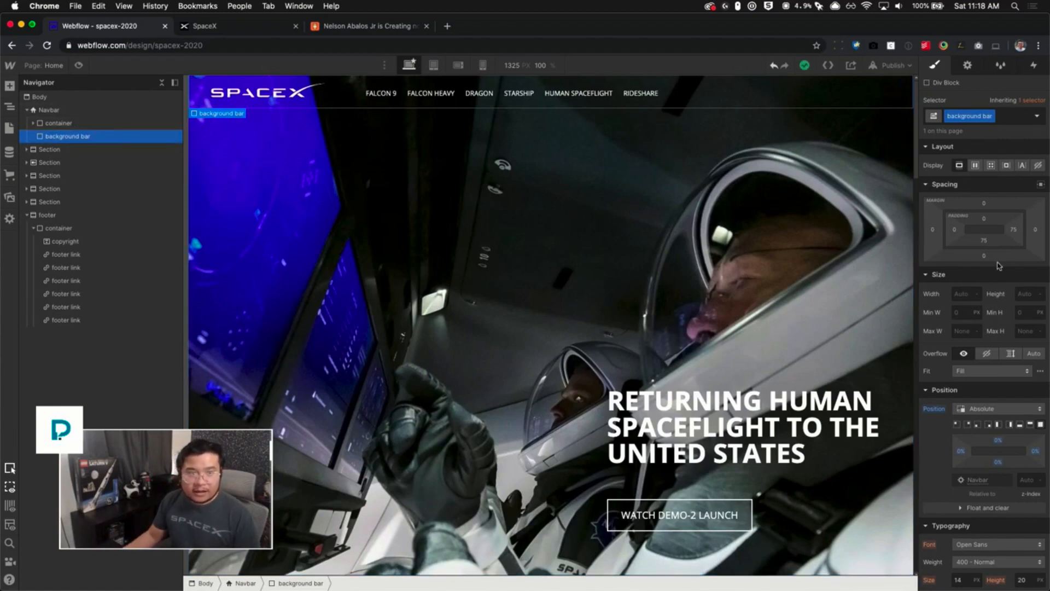
# - Set the background bar's background color to black at 100% opacity
pyautogui.scroll(-2, 989, 376)
pyautogui.scroll(-5, 989, 376)
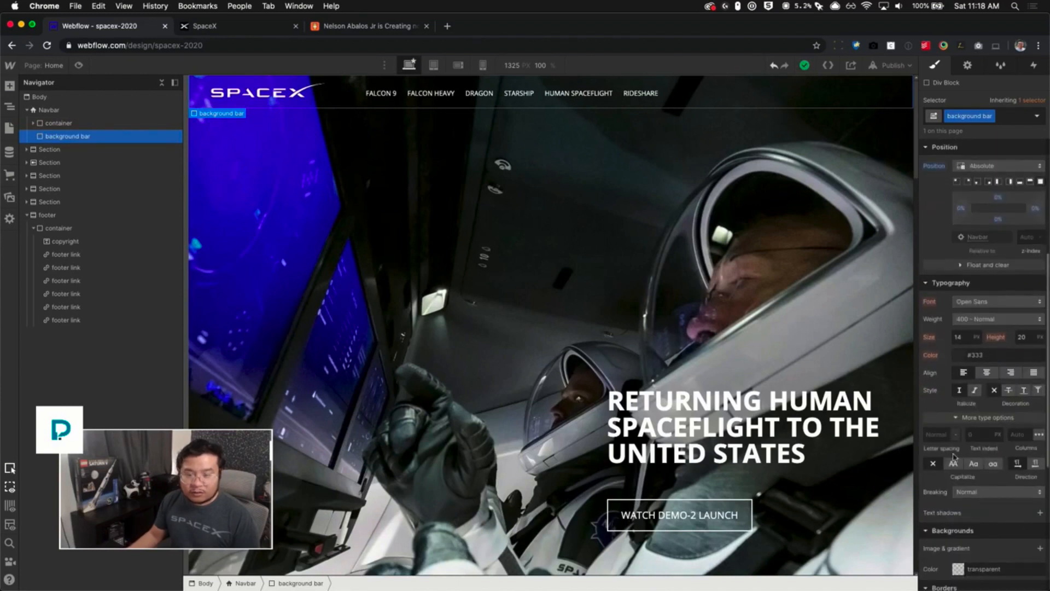
pyautogui.click(958, 569)
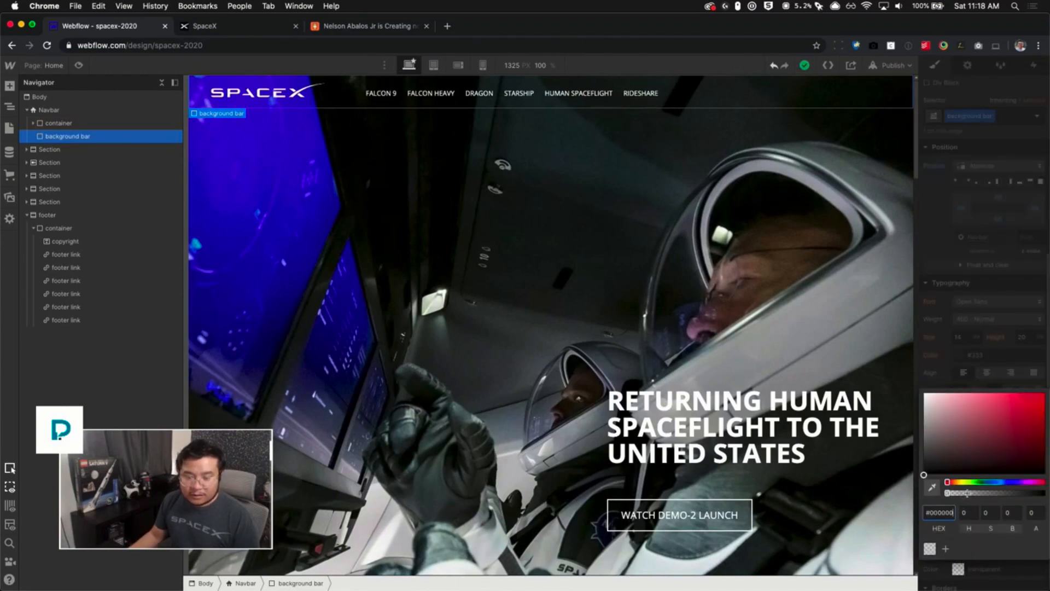
pyautogui.moveTo(967, 493); pyautogui.dragTo(1043, 493)
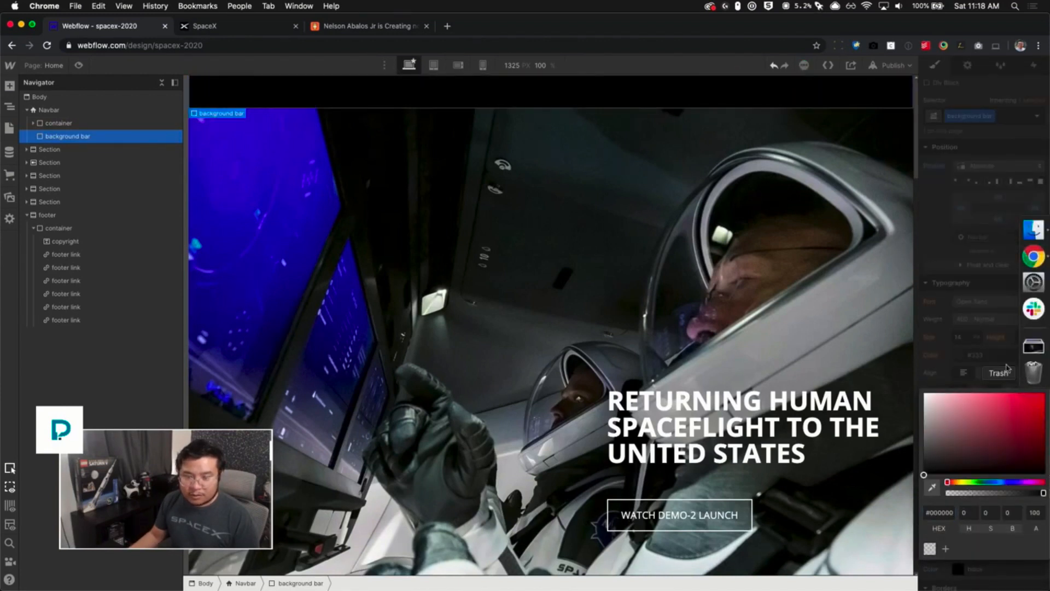
pyautogui.click(946, 355)
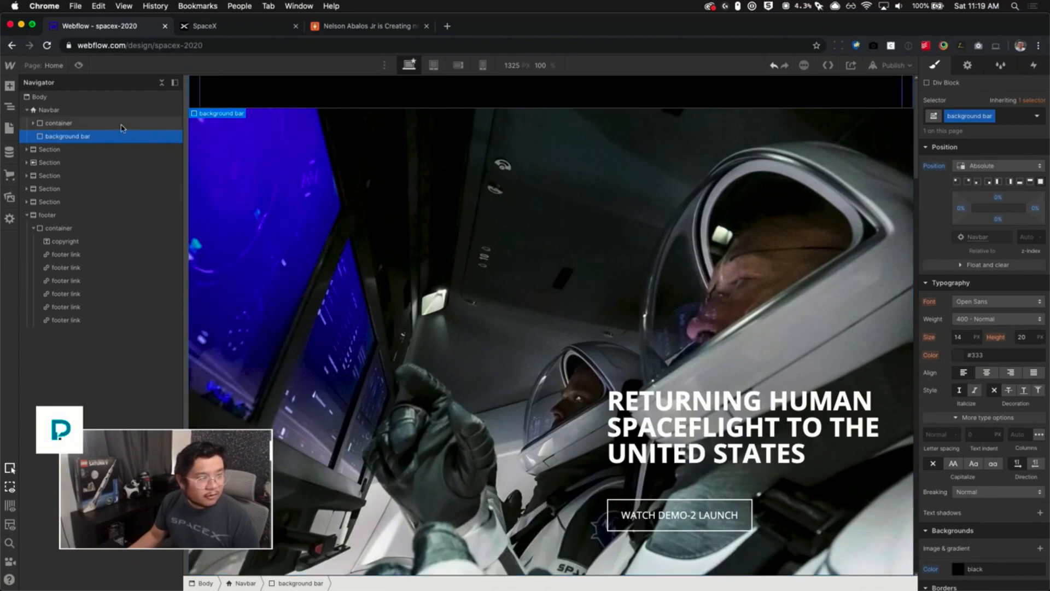
# - Select the nav container and set its position to Relative with a z-index of 1
pyautogui.click(86, 123)
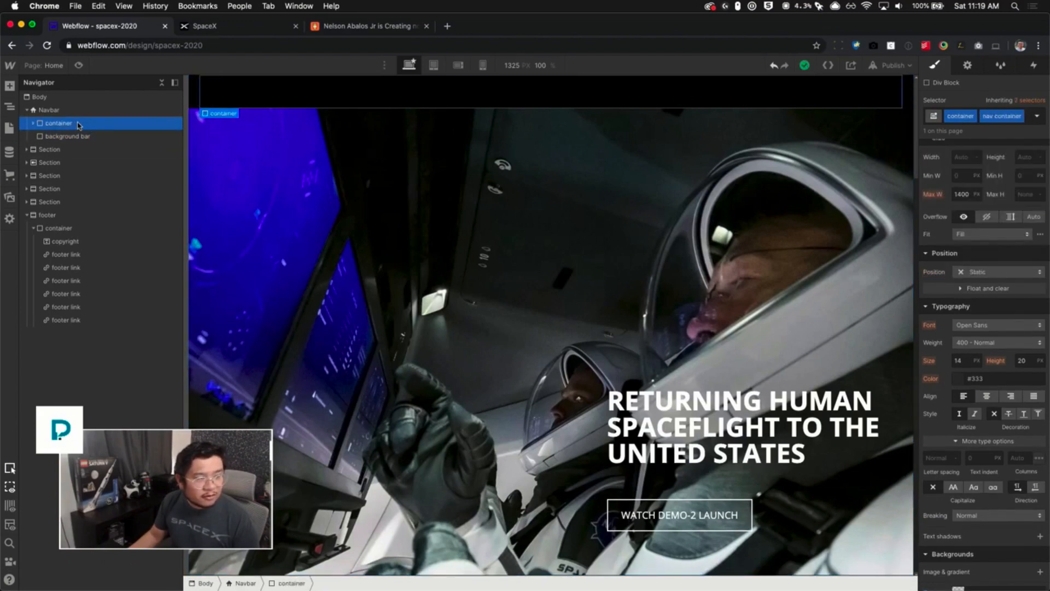
pyautogui.scroll(6, 992, 340)
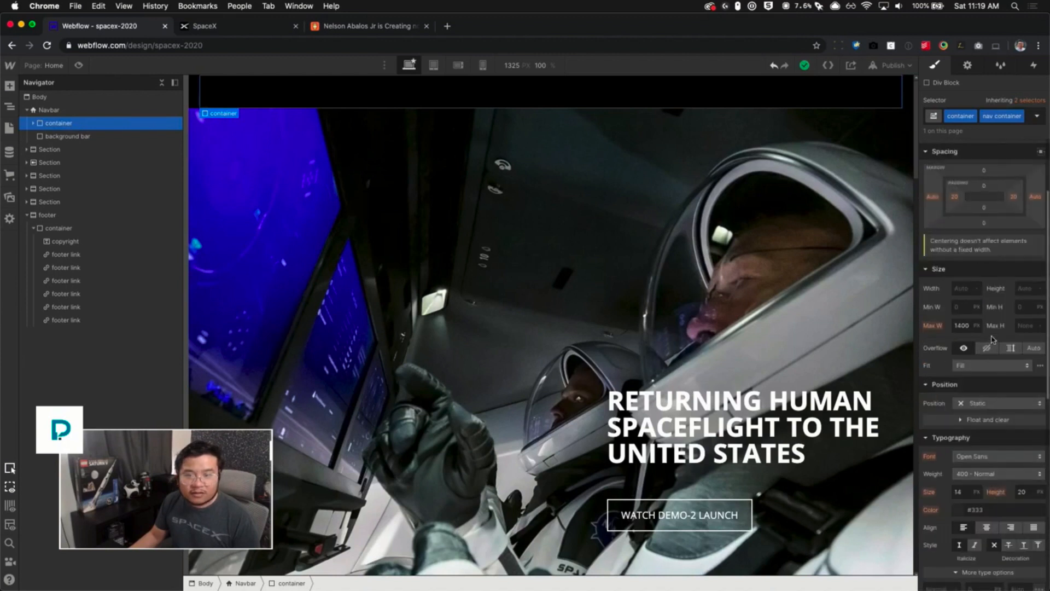
pyautogui.scroll(-6, 991, 339)
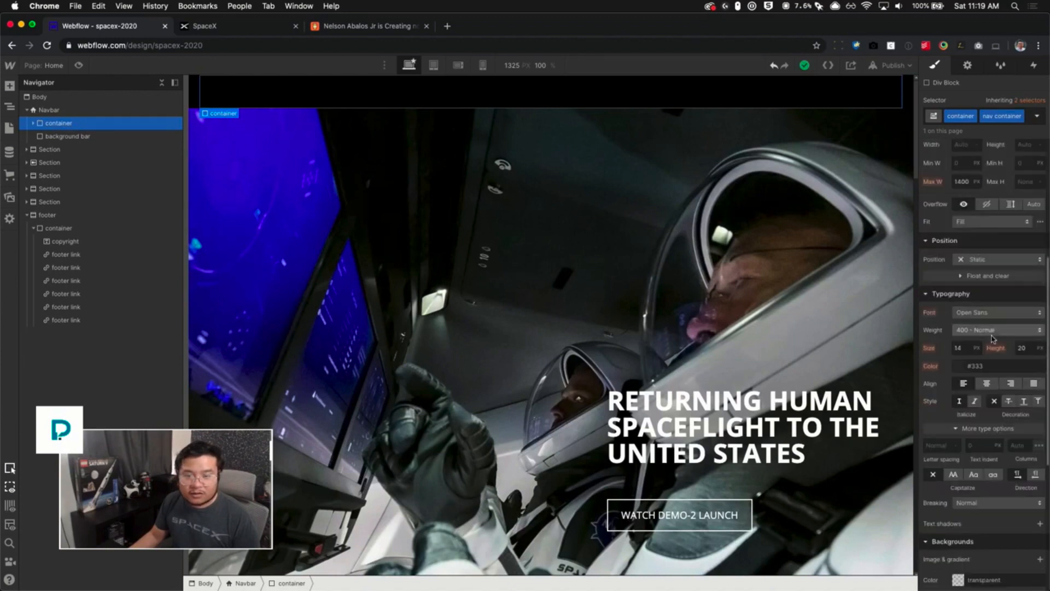
pyautogui.click(984, 259)
pyautogui.click(973, 272)
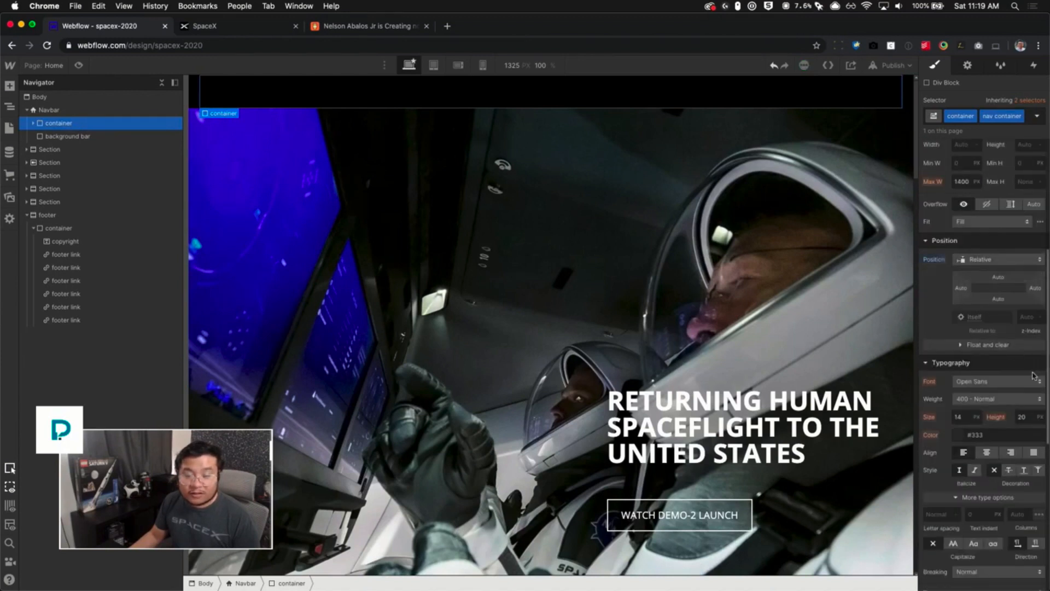
pyautogui.click(1028, 316)
pyautogui.write('1')
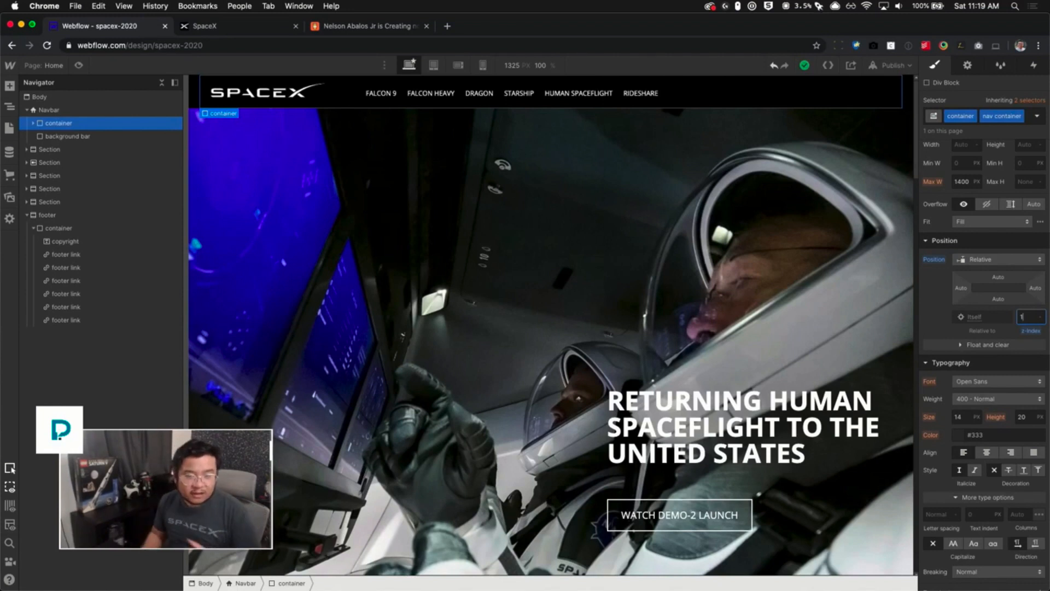
pyautogui.click(982, 260)
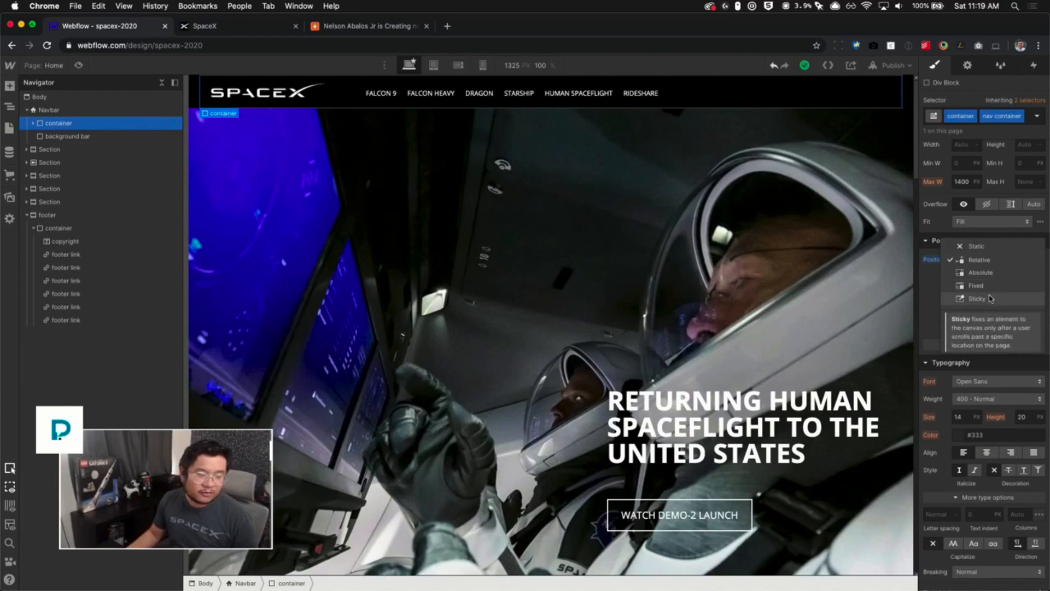
pyautogui.click(924, 304)
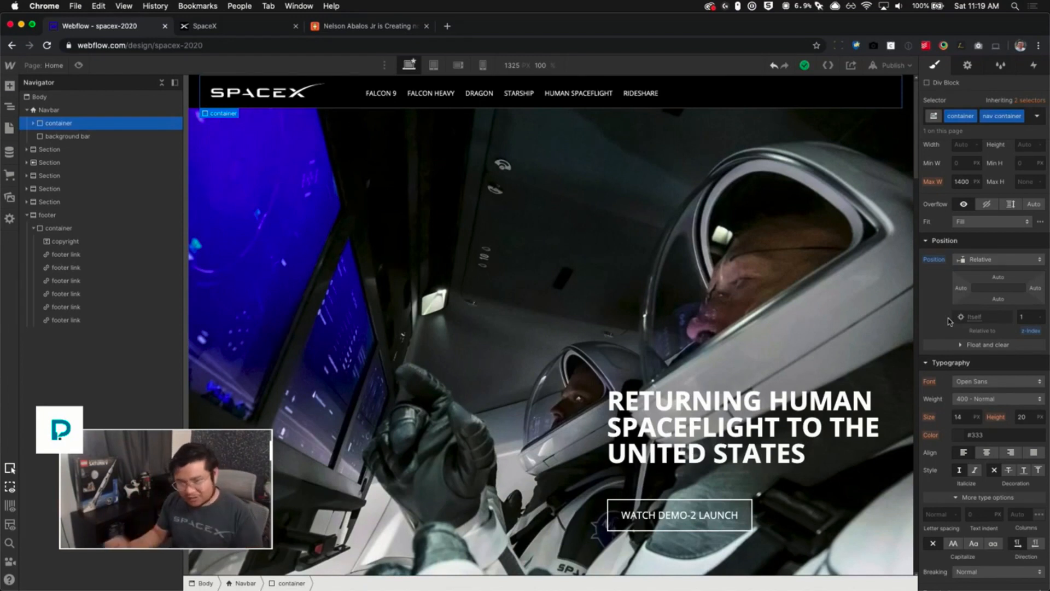
pyautogui.click(1023, 317)
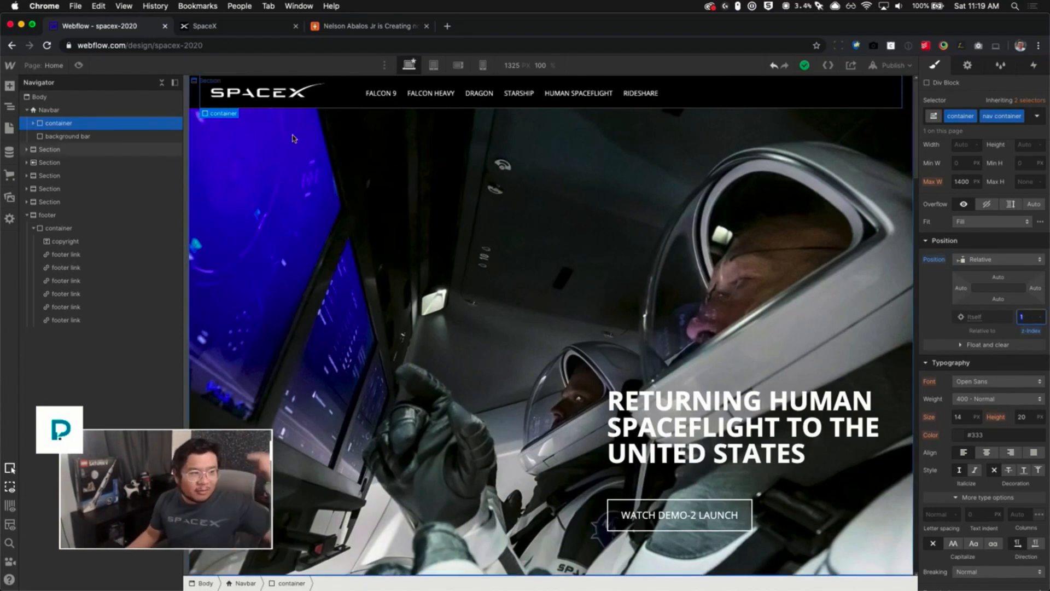
# - Examine how the navbar and background bar behave while scrolling the hero section
pyautogui.click(152, 137)
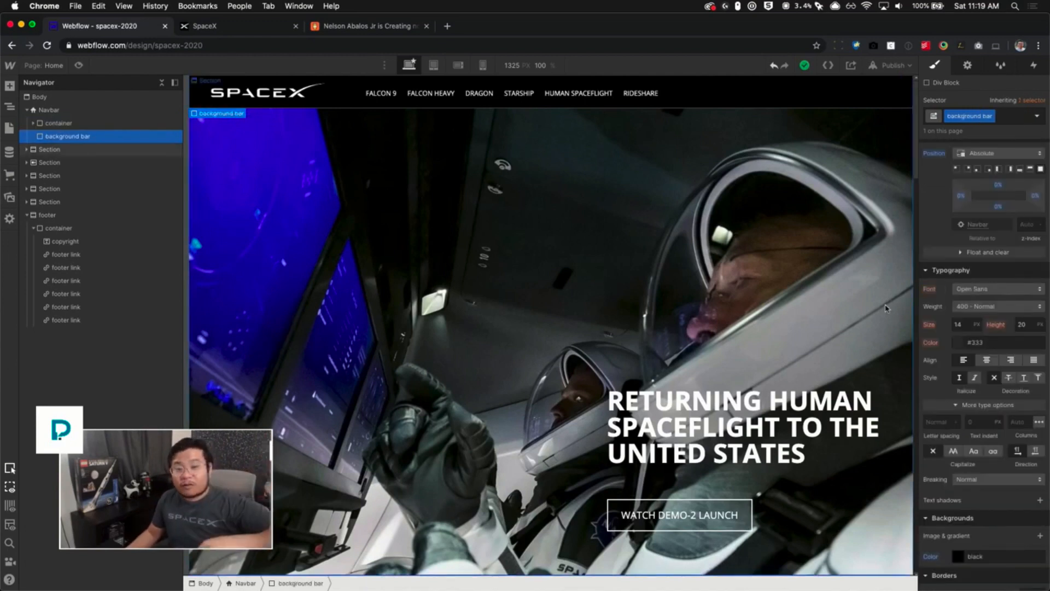
pyautogui.scroll(-2, 1006, 277)
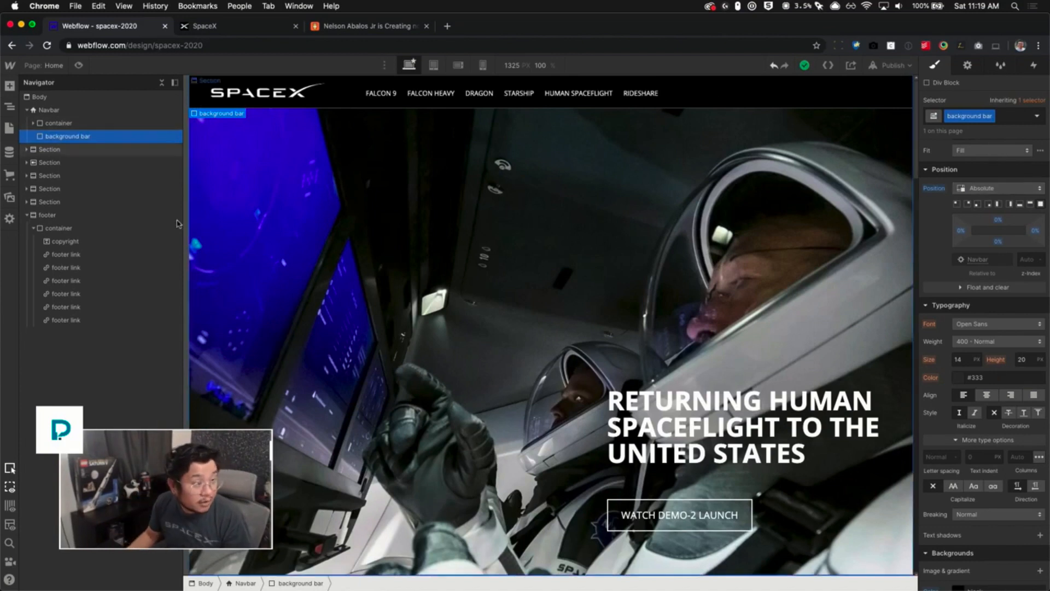
pyautogui.scroll(-1, 563, 241)
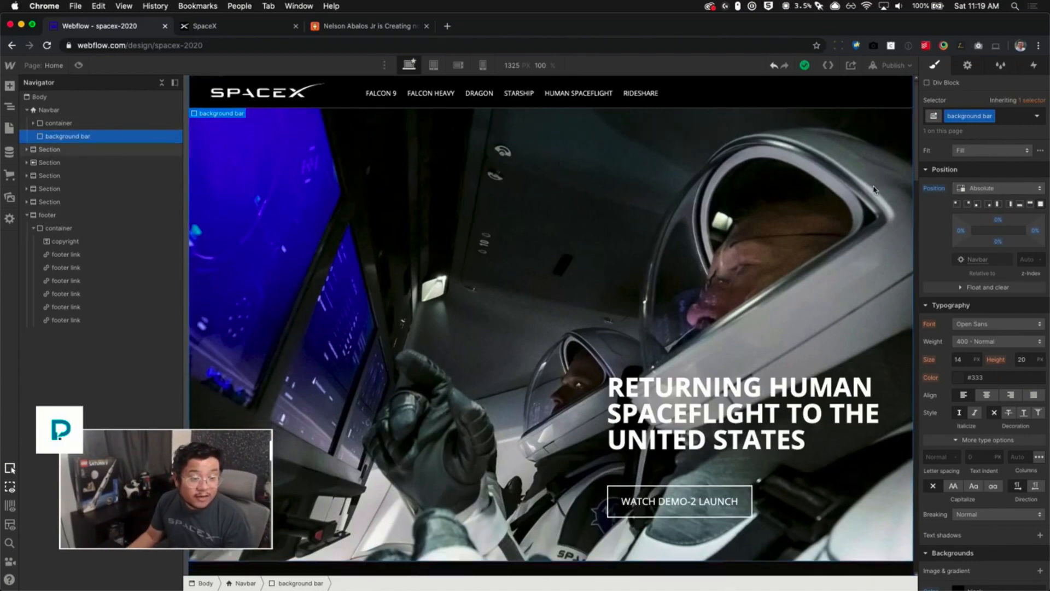
pyautogui.click(255, 292)
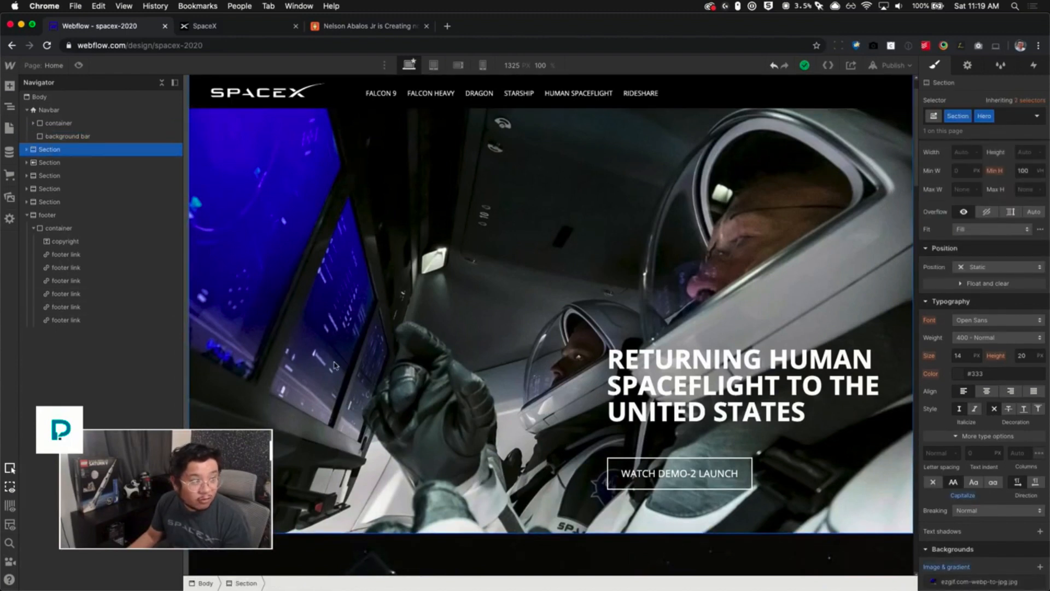
pyautogui.scroll(1, 493, 382)
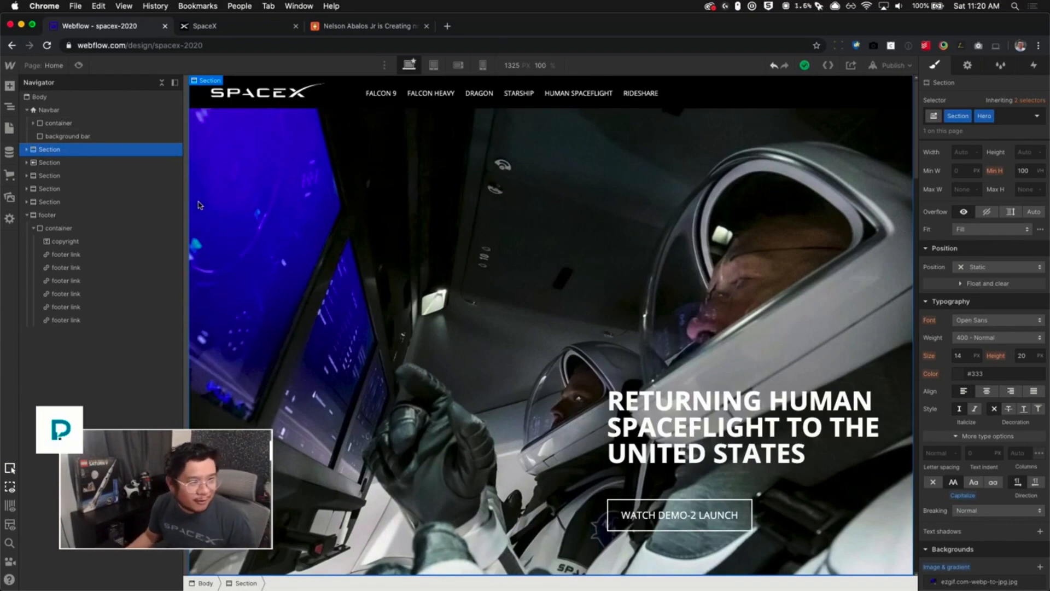
pyautogui.scroll(-1, 345, 273)
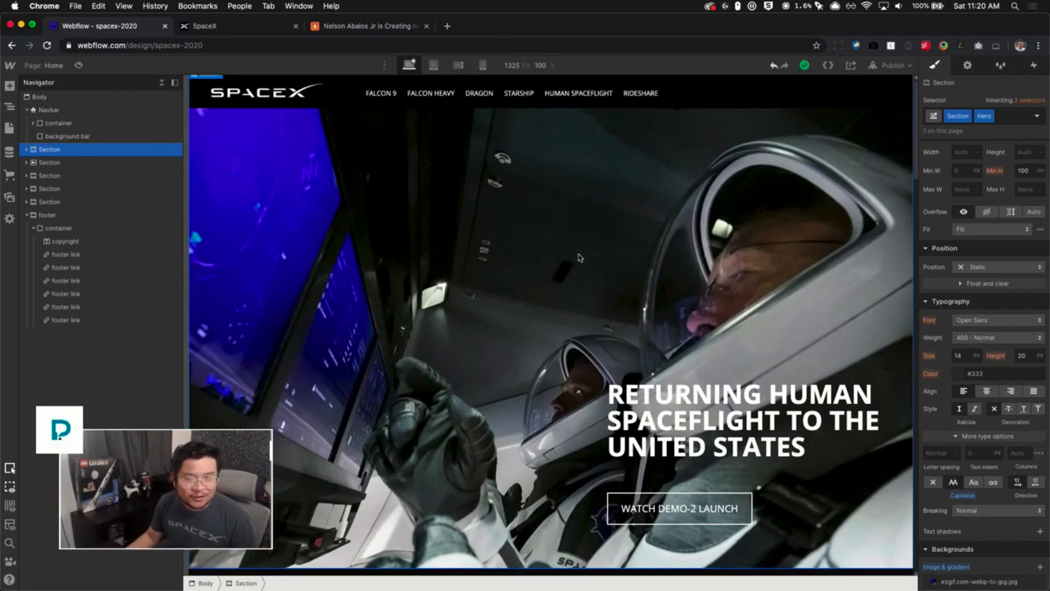
pyautogui.scroll(1, 738, 193)
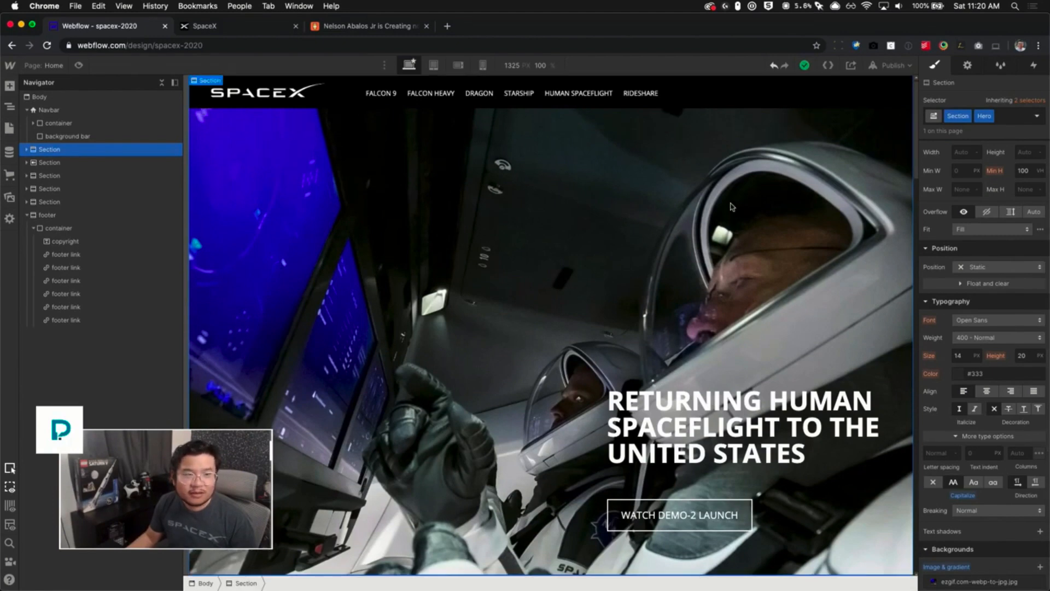
pyautogui.scroll(-10, 602, 287)
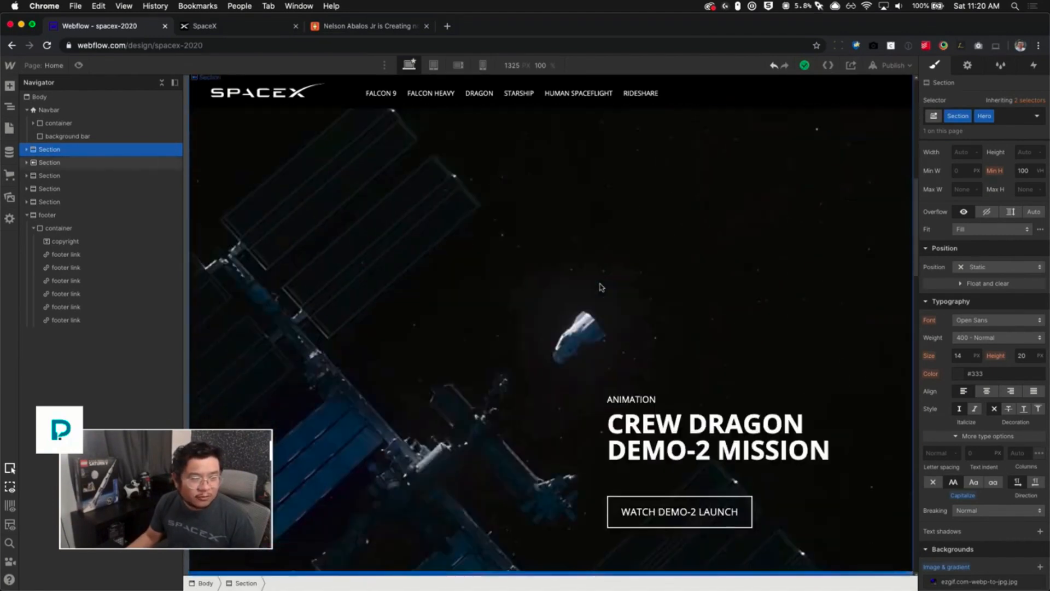
pyautogui.scroll(10, 602, 286)
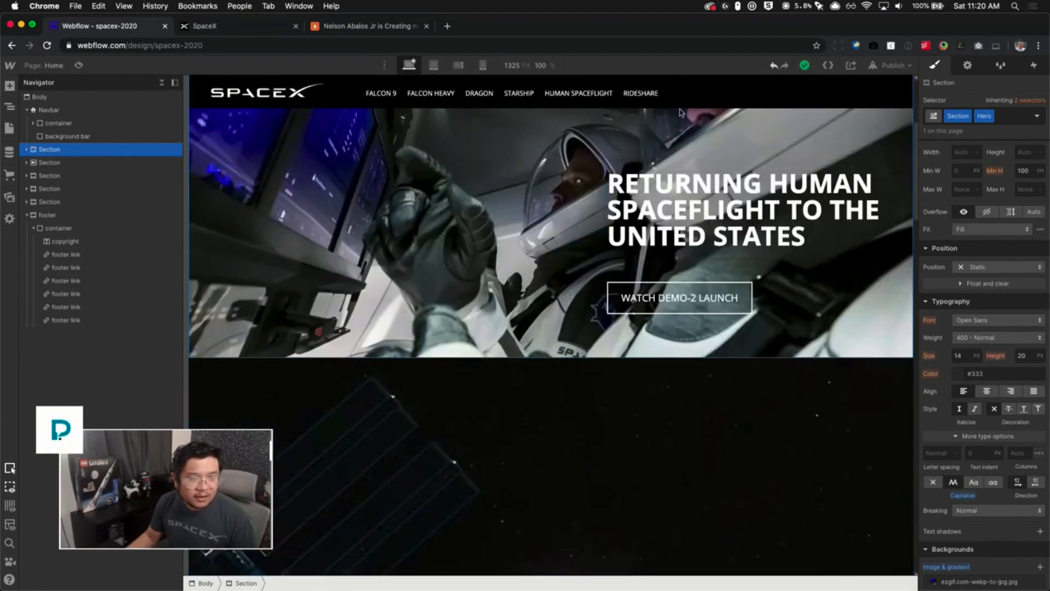
# - Switch the background bar's absolute position to the top-bar preset
pyautogui.click(98, 139)
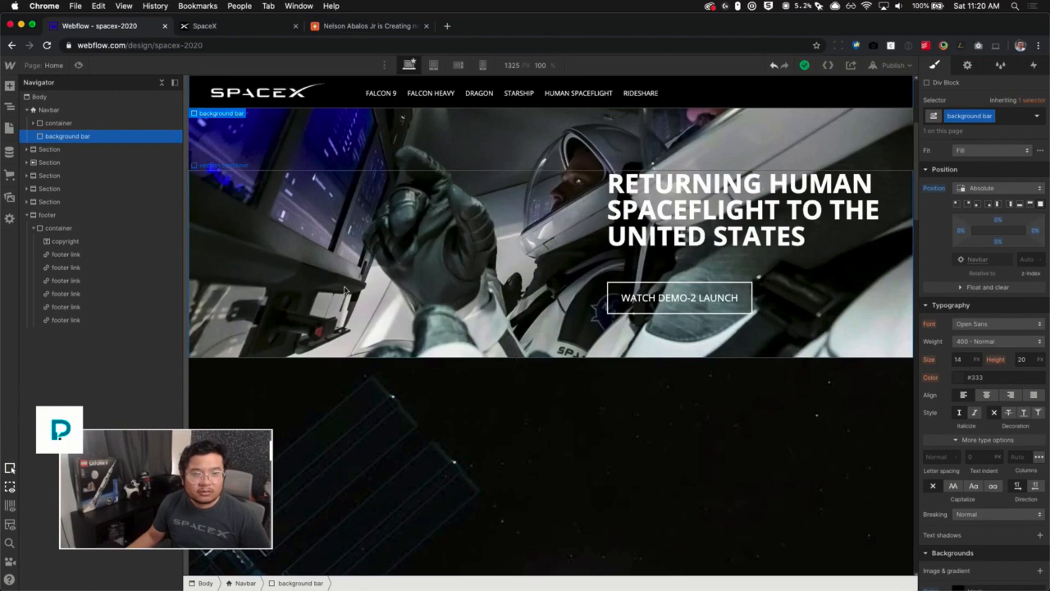
pyautogui.scroll(4, 462, 305)
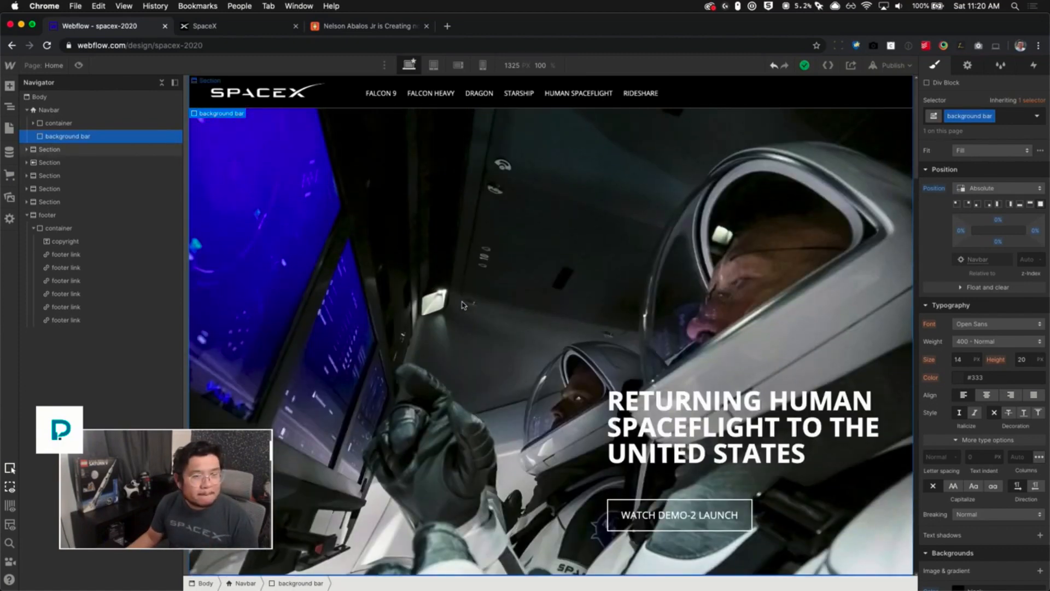
pyautogui.click(1028, 204)
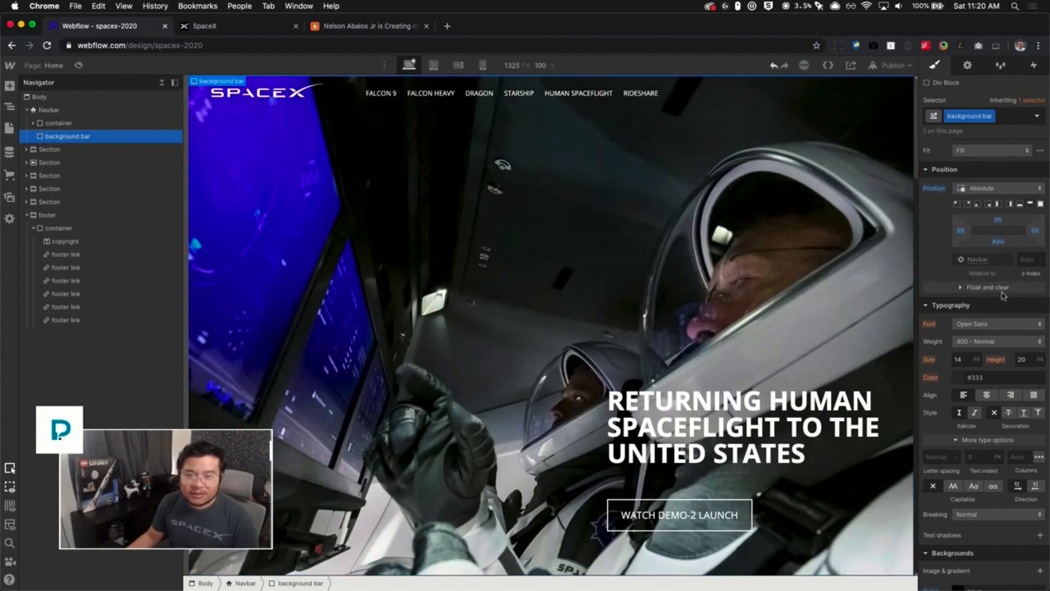
# - Set the background bar's height to 100%
pyautogui.scroll(6, 1003, 294)
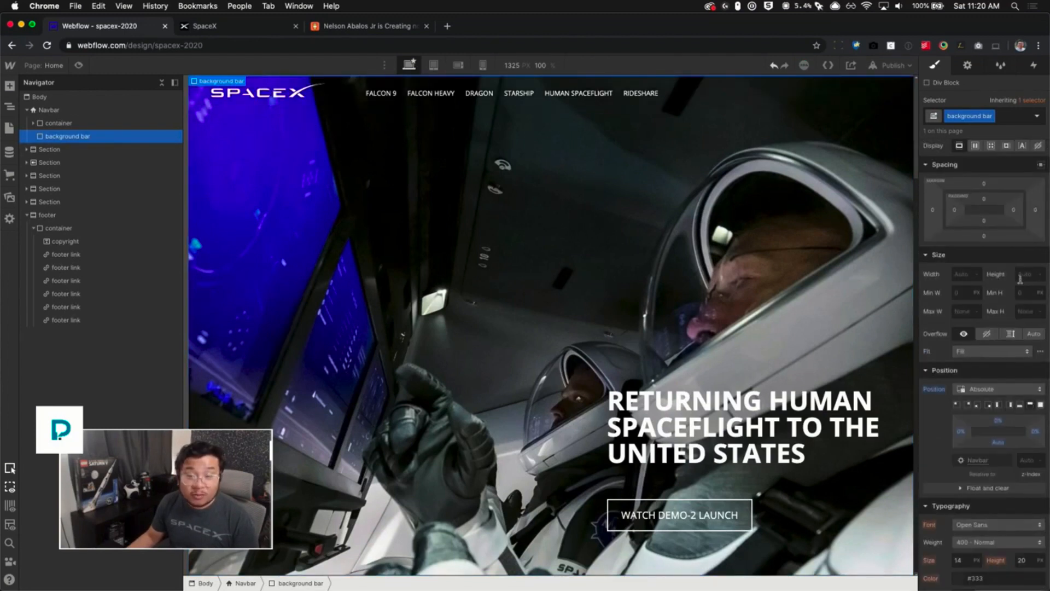
pyautogui.click(1023, 274)
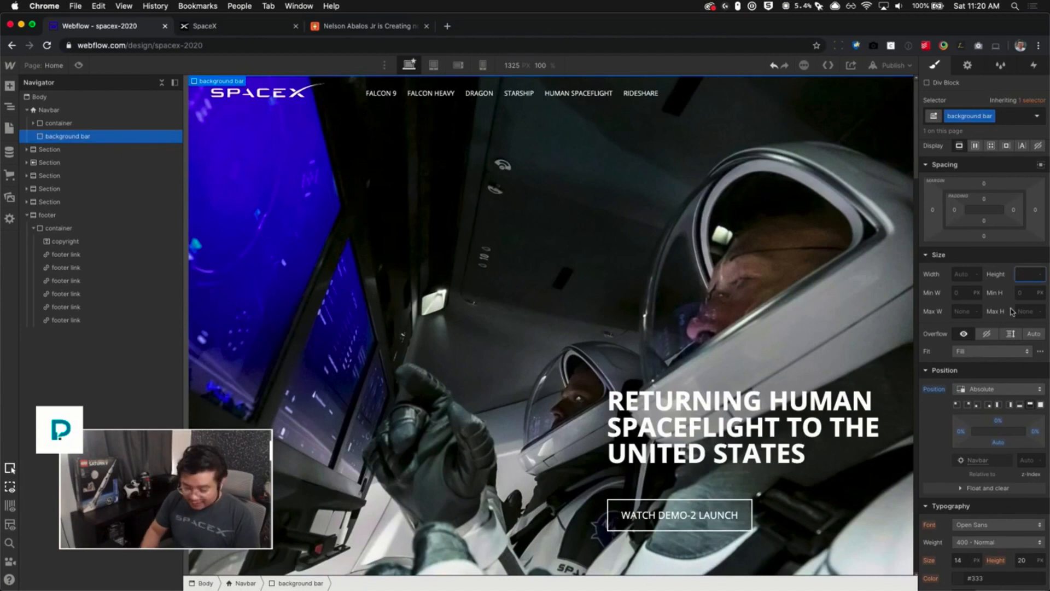
pyautogui.write('100%')
pyautogui.press('BackSpace')
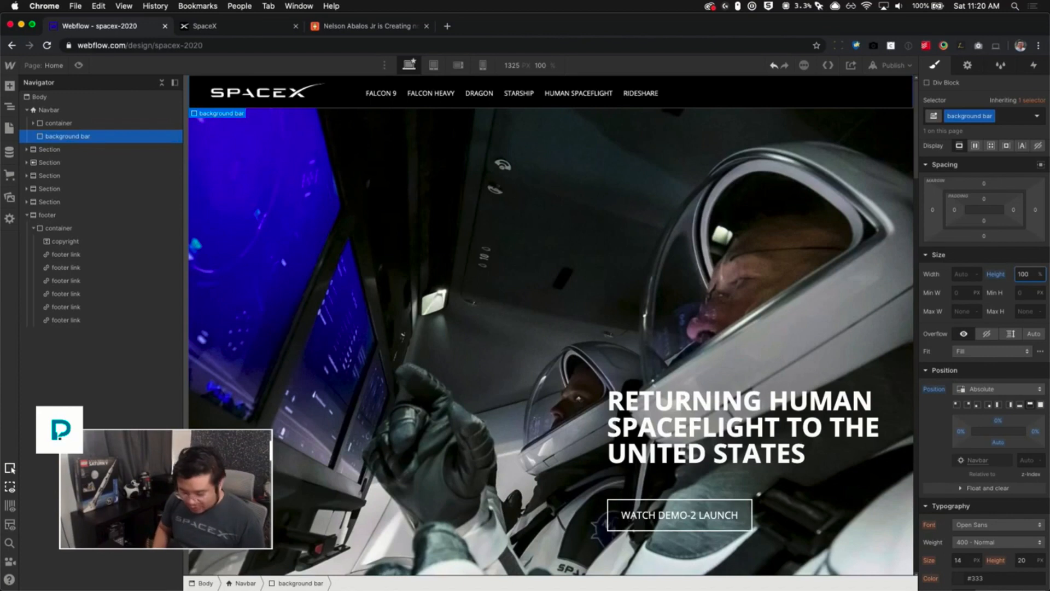
pyautogui.press('Down')
pyautogui.press('Down')
pyautogui.press('Down')
pyautogui.press('Down')
pyautogui.press('Down')
pyautogui.press('Down')
pyautogui.press('Down')
pyautogui.press('Down')
pyautogui.press('Down')
pyautogui.press('Down')
pyautogui.press('Down')
pyautogui.press('Down')
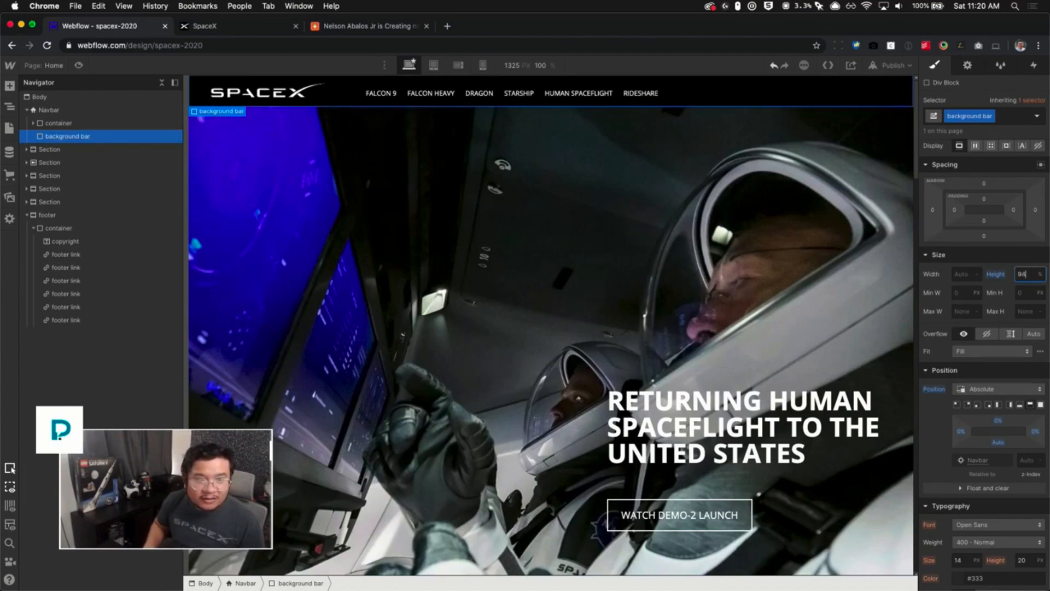
pyautogui.press('Down')
pyautogui.press('Down')
pyautogui.press('Down')
pyautogui.press('Down')
pyautogui.press('Down')
pyautogui.press('Down')
pyautogui.press('Down')
pyautogui.press('Down')
pyautogui.press('Down')
pyautogui.press('Down')
pyautogui.press('Down')
pyautogui.press('Down')
pyautogui.press('Down')
pyautogui.press('Down')
pyautogui.press('Down')
pyautogui.press('Down')
pyautogui.press('Down')
pyautogui.press('Down')
pyautogui.press('Down')
pyautogui.press('Down')
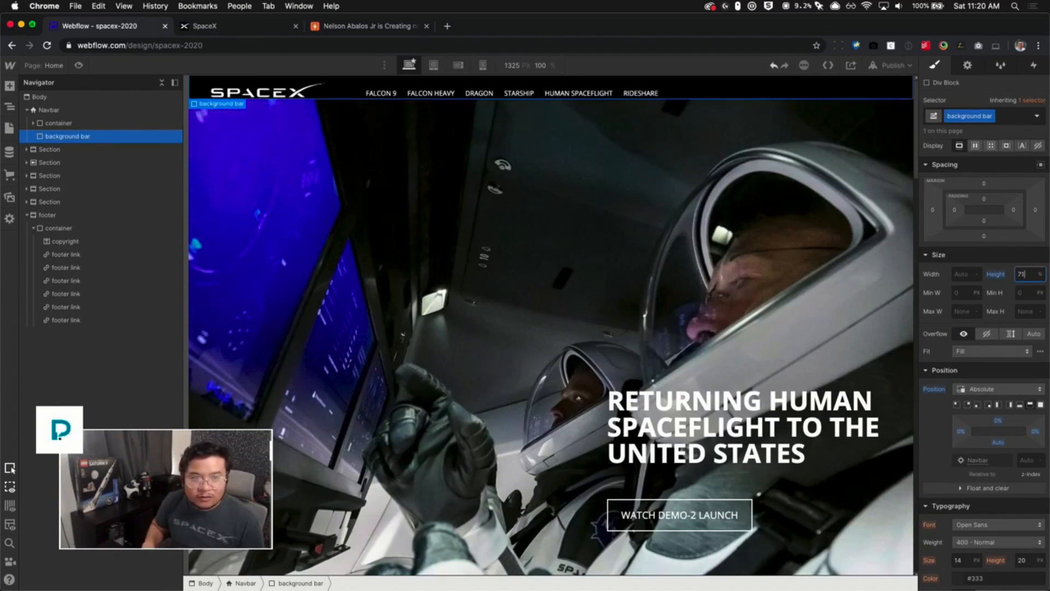
pyautogui.press('Down')
pyautogui.press('Down')
pyautogui.press('Down')
pyautogui.press('Down')
pyautogui.press('Down')
pyautogui.press('Down')
pyautogui.press('Down')
pyautogui.press('Down')
pyautogui.press('Down')
pyautogui.press('Down')
pyautogui.press('Down')
pyautogui.press('Down')
pyautogui.press('Down')
pyautogui.press('Down')
pyautogui.press('Down')
pyautogui.press('Down')
pyautogui.press('Down')
pyautogui.press('Down')
pyautogui.press('Down')
pyautogui.press('Down')
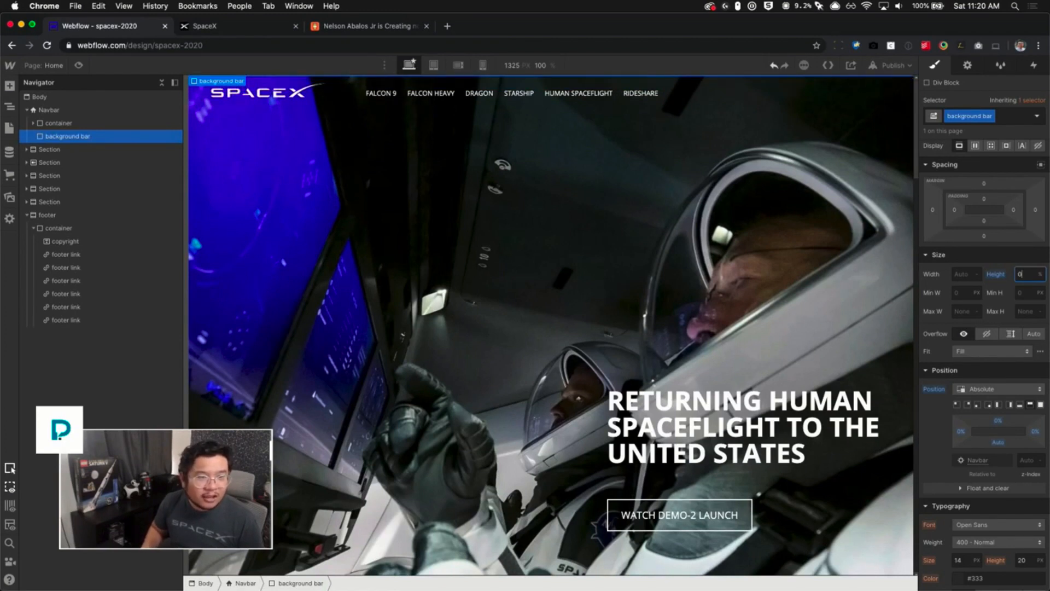
pyautogui.hotkey('shift', 'Up')
pyautogui.hotkey('shift', 'Up')
pyautogui.hotkey('shift', 'Up')
pyautogui.hotkey('shift', 'Up')
pyautogui.hotkey('shift', 'Up')
pyautogui.hotkey('shift', 'Up')
pyautogui.hotkey('shift', 'Up')
pyautogui.hotkey('shift', 'Up')
pyautogui.hotkey('shift', 'Up')
pyautogui.hotkey('shift', 'Up')
pyautogui.hotkey('shift', 'Up')
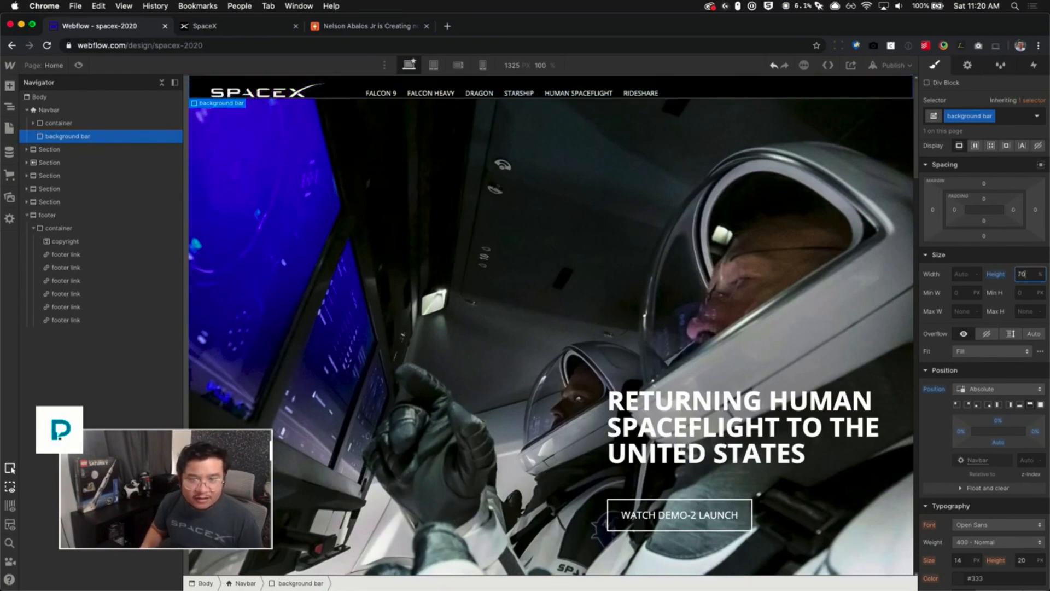
pyautogui.hotkey('shift', 'Down')
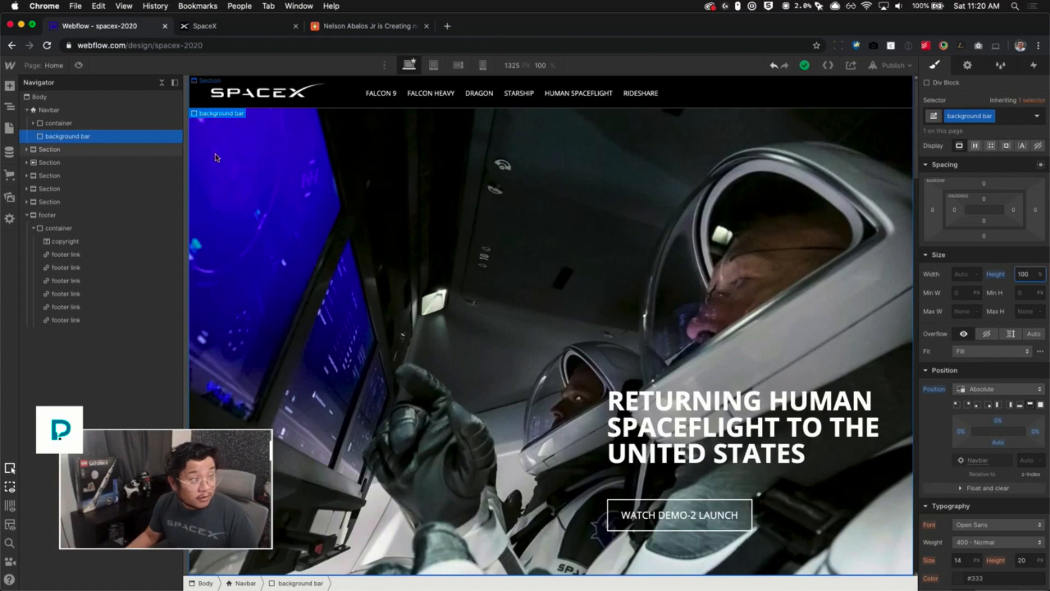
# - Add a Scroll into view element trigger to the hero Section
pyautogui.click(60, 150)
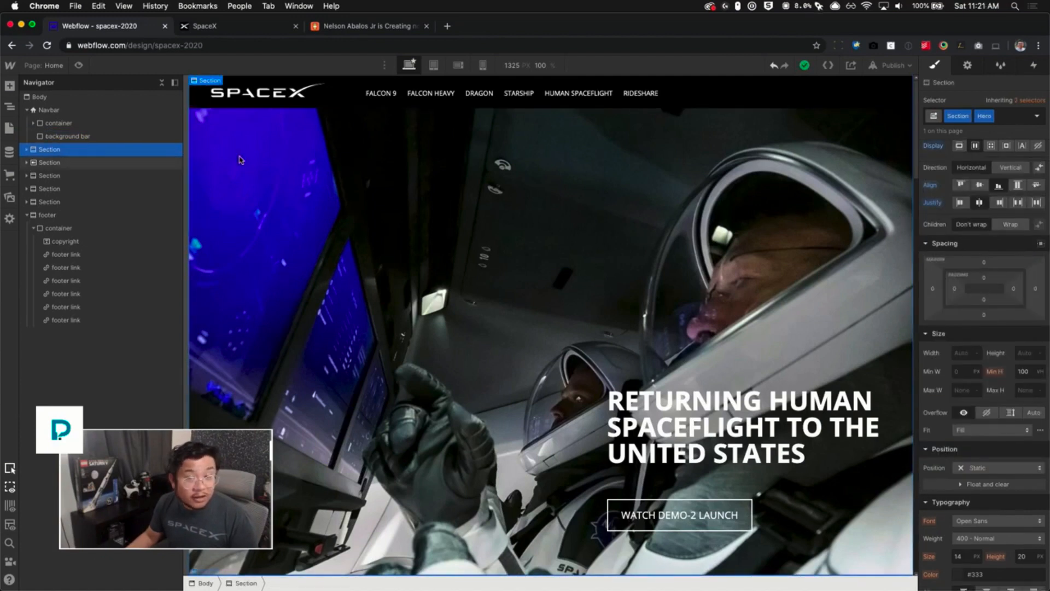
pyautogui.click(1035, 66)
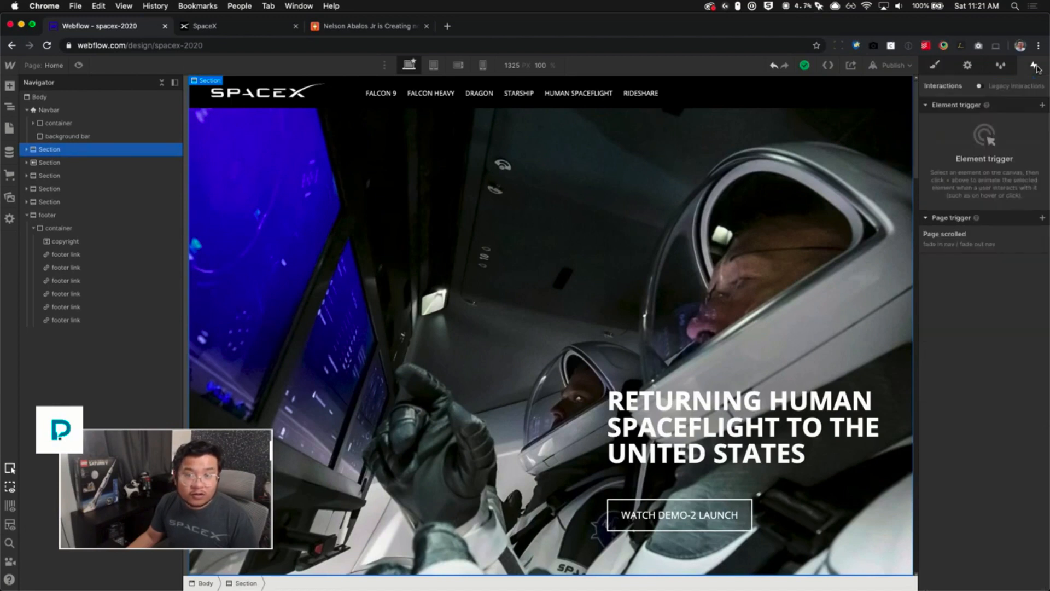
pyautogui.click(1043, 105)
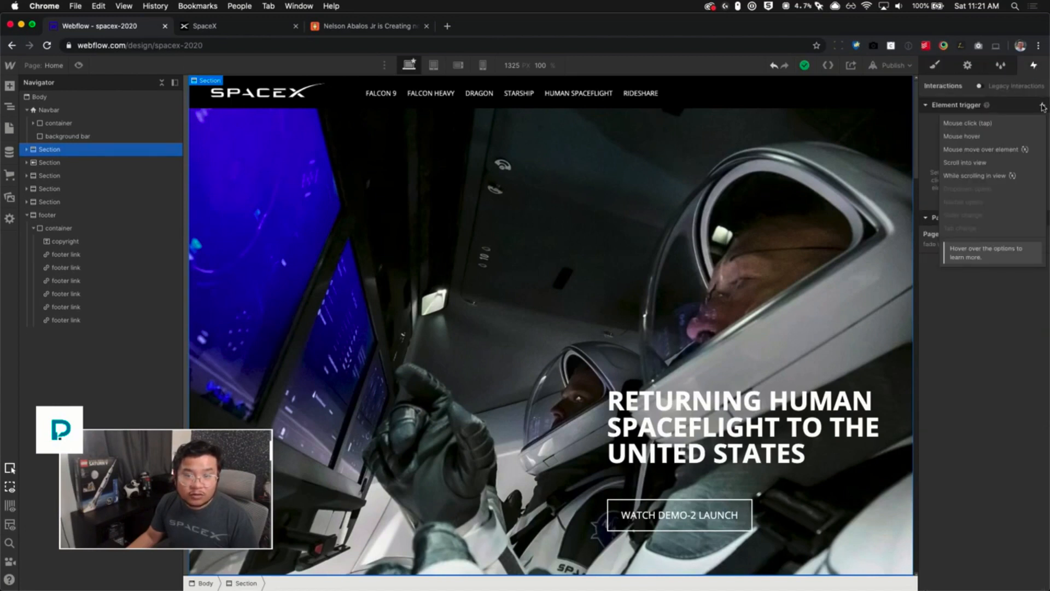
pyautogui.click(982, 165)
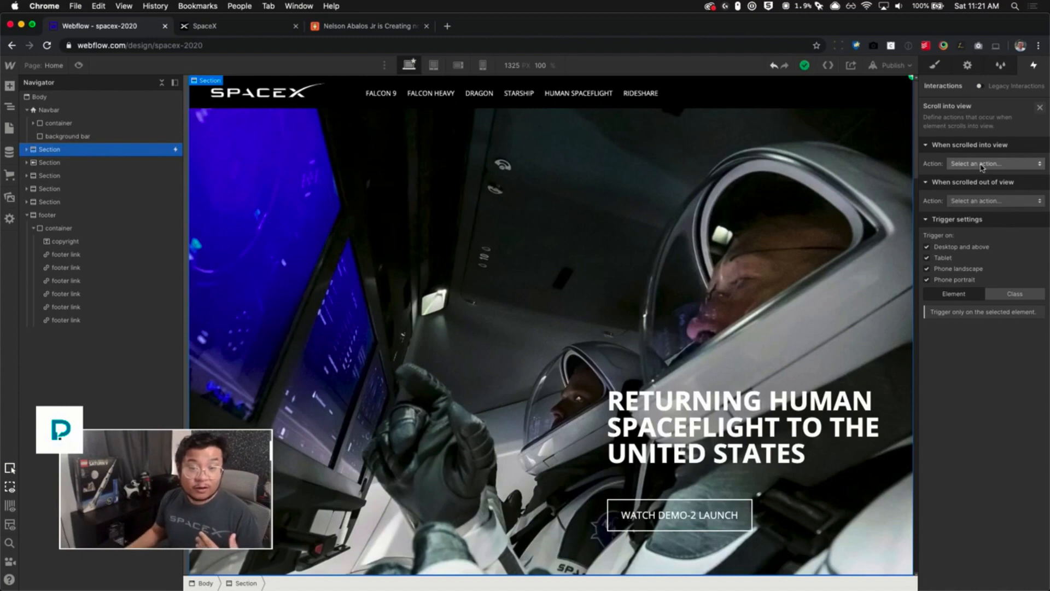
# - For scrolling out of view, start a new timed animation named "show background bar"
pyautogui.click(995, 203)
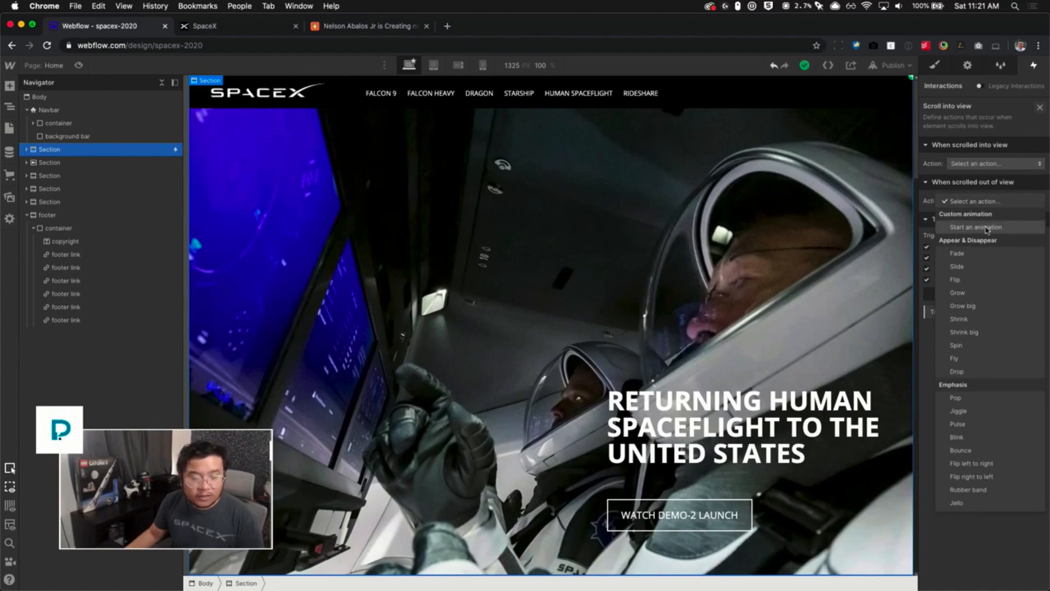
pyautogui.click(987, 229)
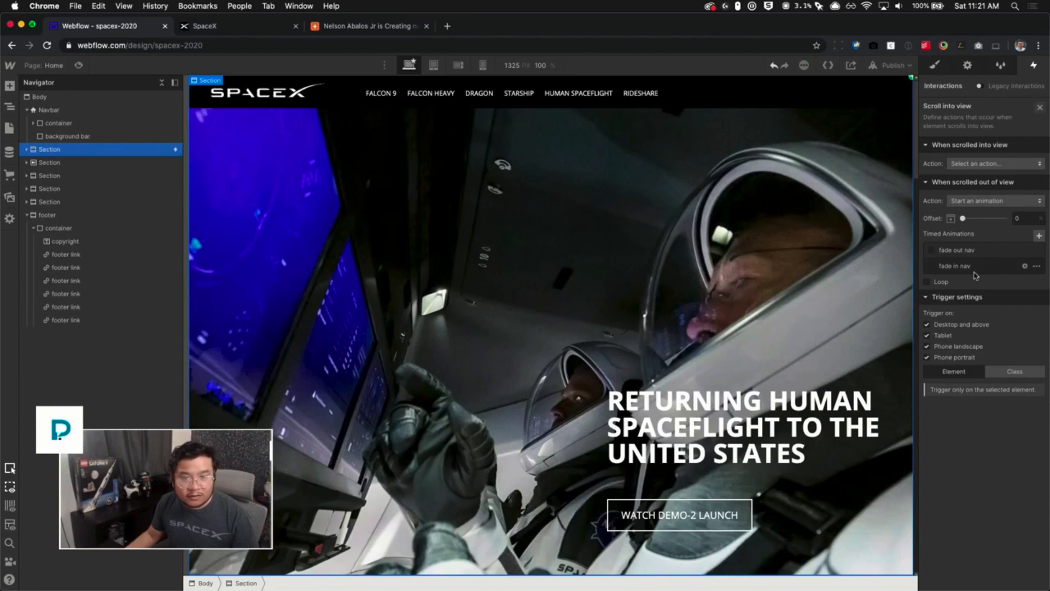
pyautogui.click(1039, 236)
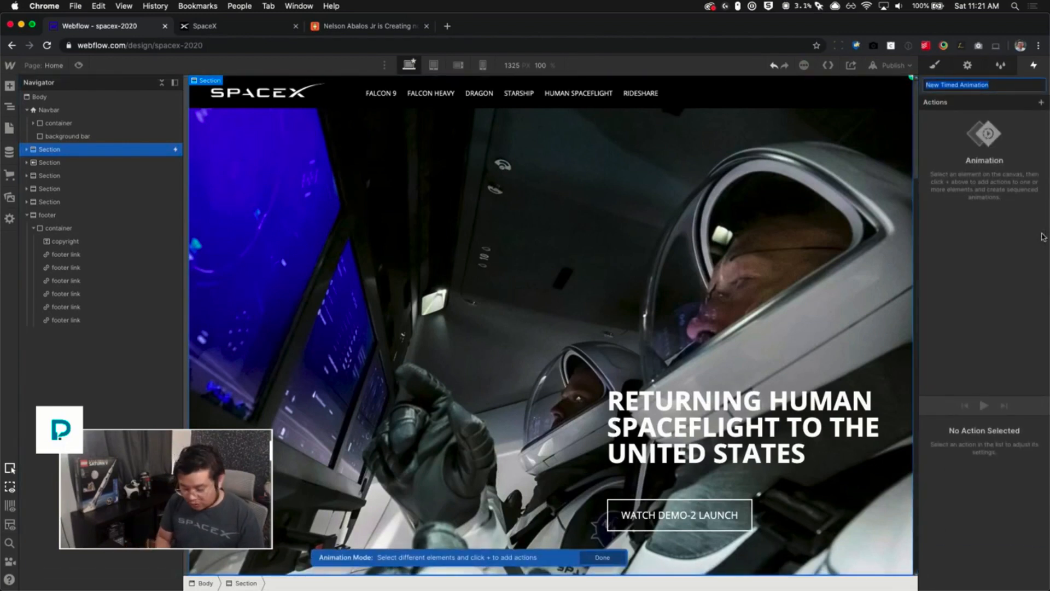
pyautogui.write('show backgrou')
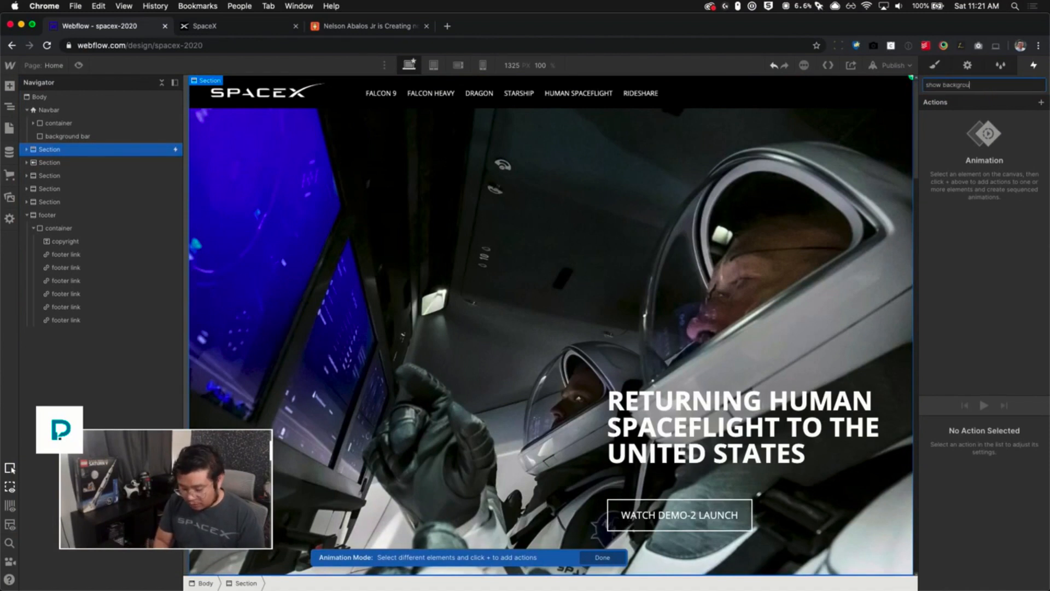
pyautogui.write('nd bar')
pyautogui.press('Return')
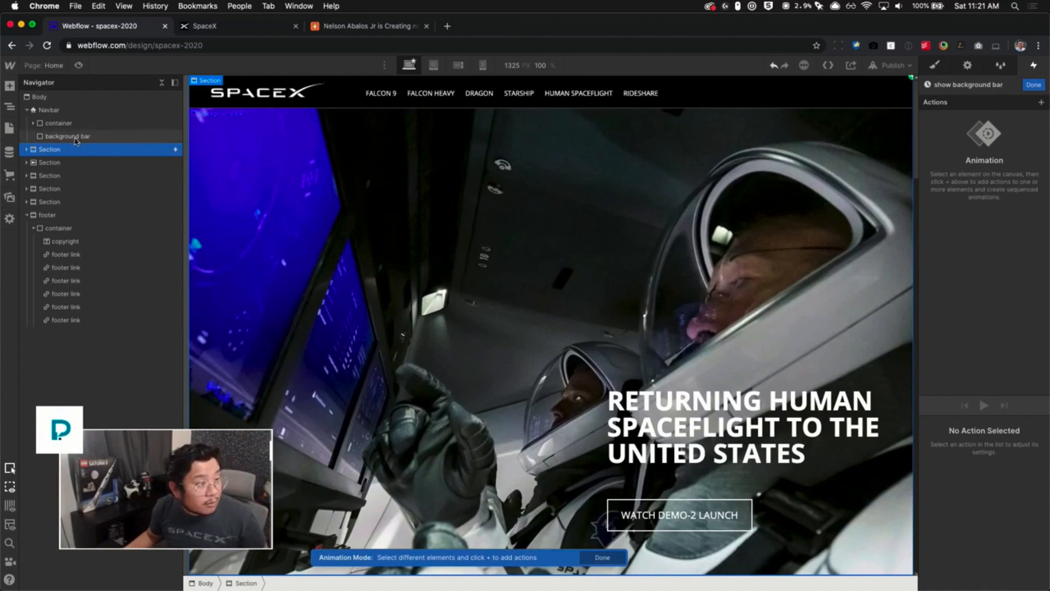
# - Add a Size action targeting the background bar class and set its easing to Ease
pyautogui.click(147, 136)
pyautogui.click(1041, 103)
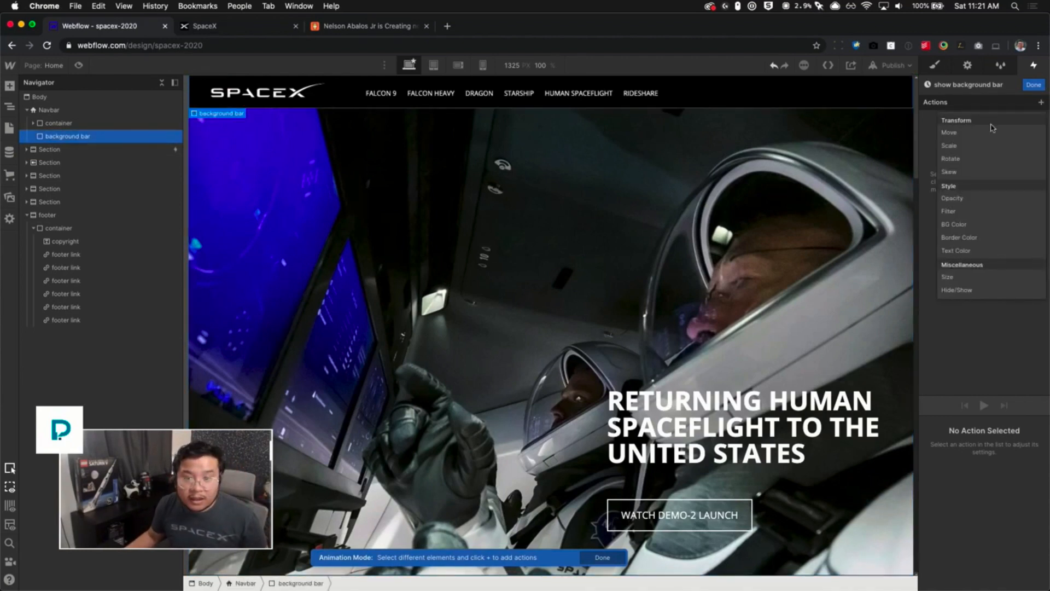
pyautogui.click(959, 277)
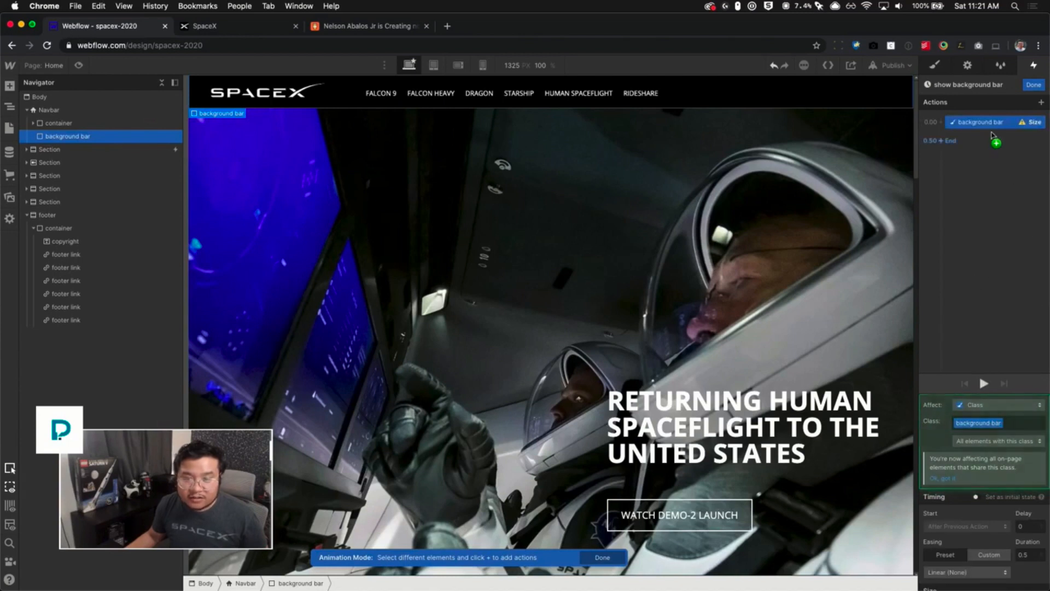
pyautogui.scroll(-2, 995, 506)
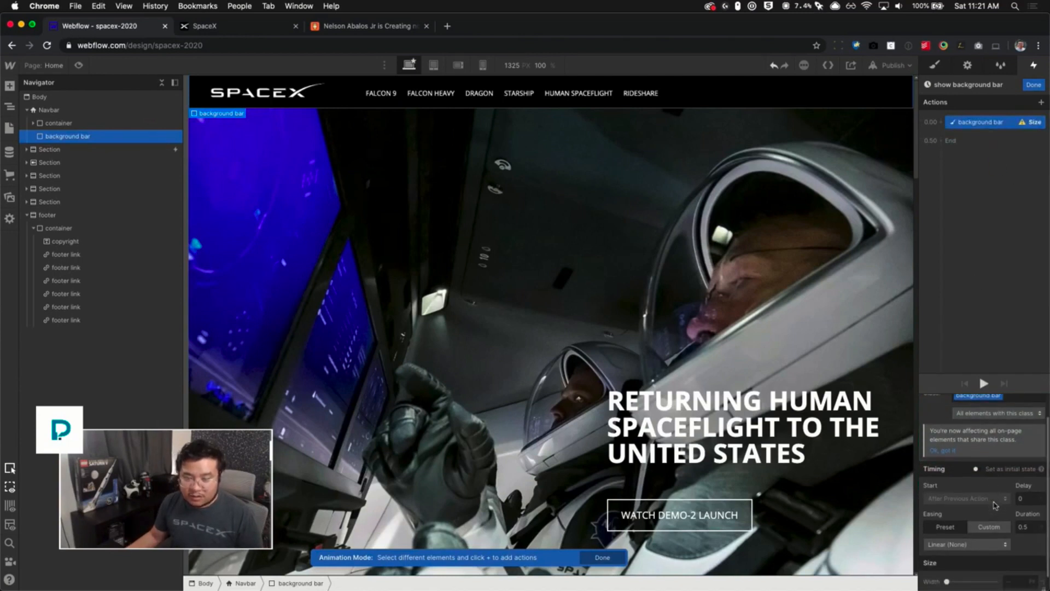
pyautogui.scroll(2, 984, 489)
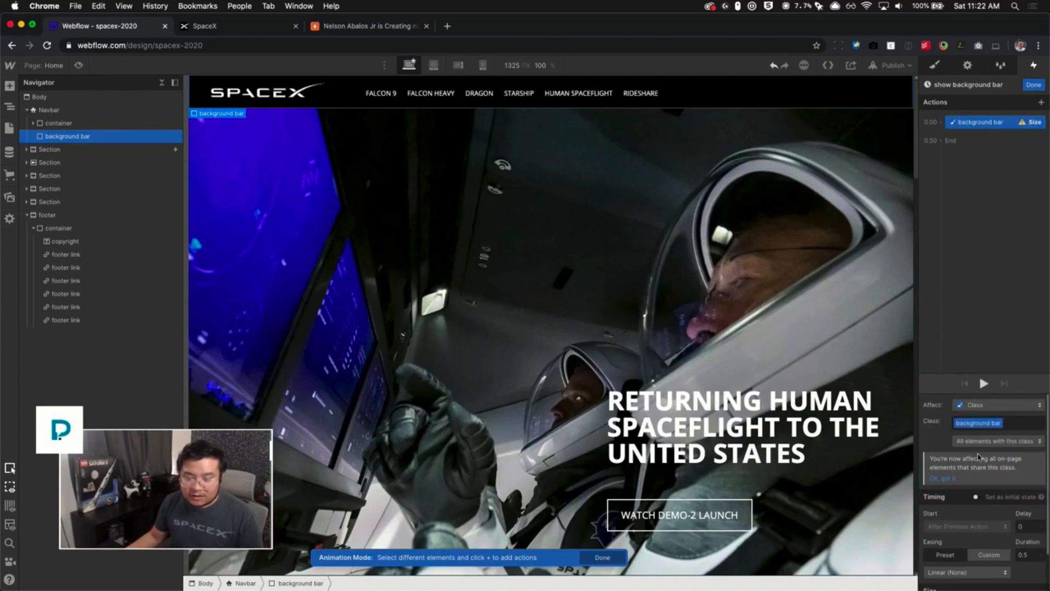
pyautogui.scroll(-3, 979, 437)
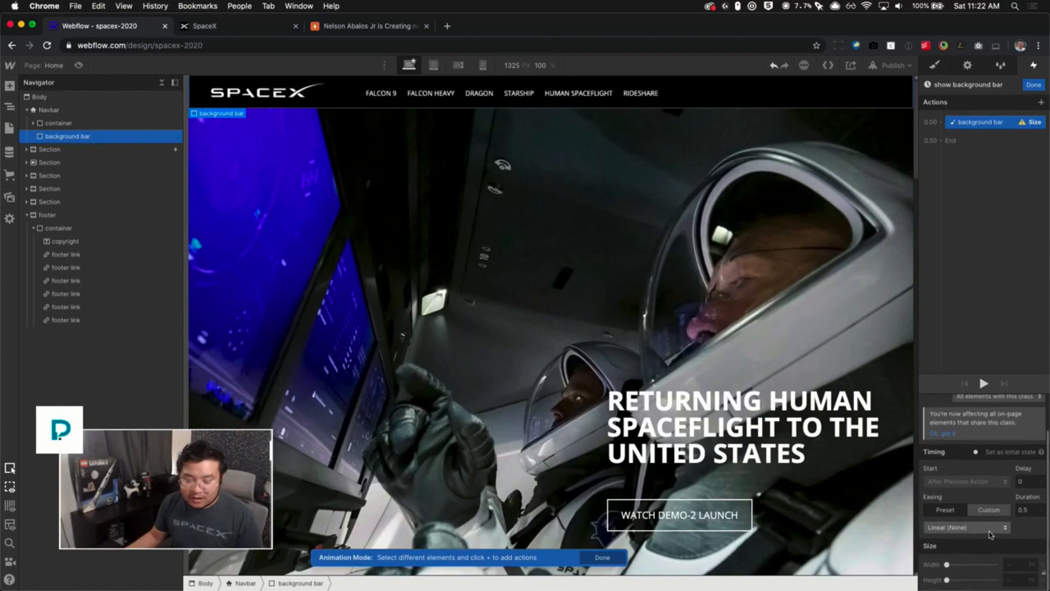
pyautogui.click(979, 532)
pyautogui.click(935, 91)
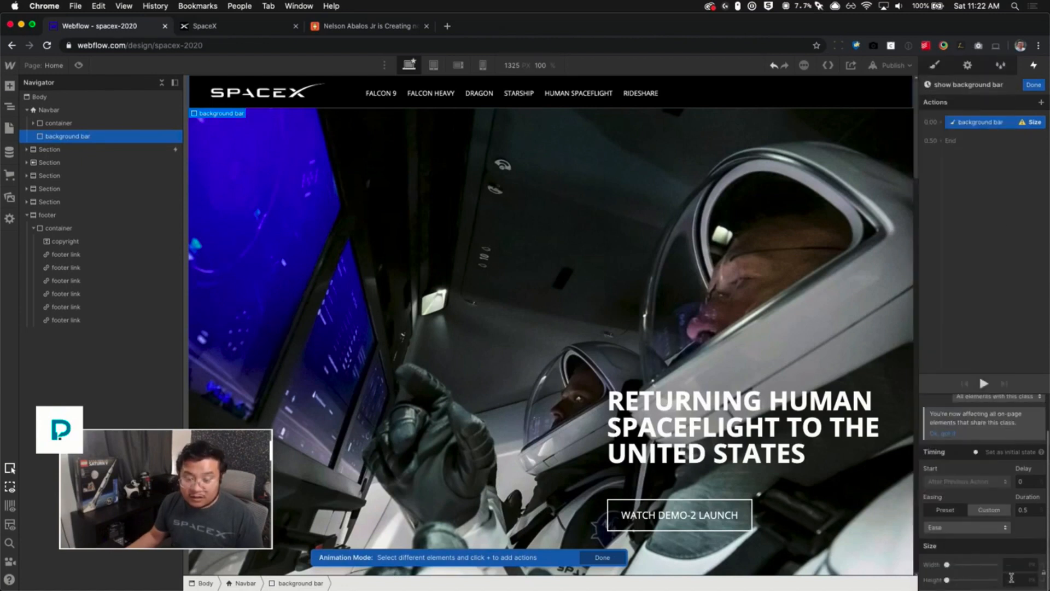
# - Set the Size action's end height to 100% and finish editing the show background bar animation
pyautogui.write('100')
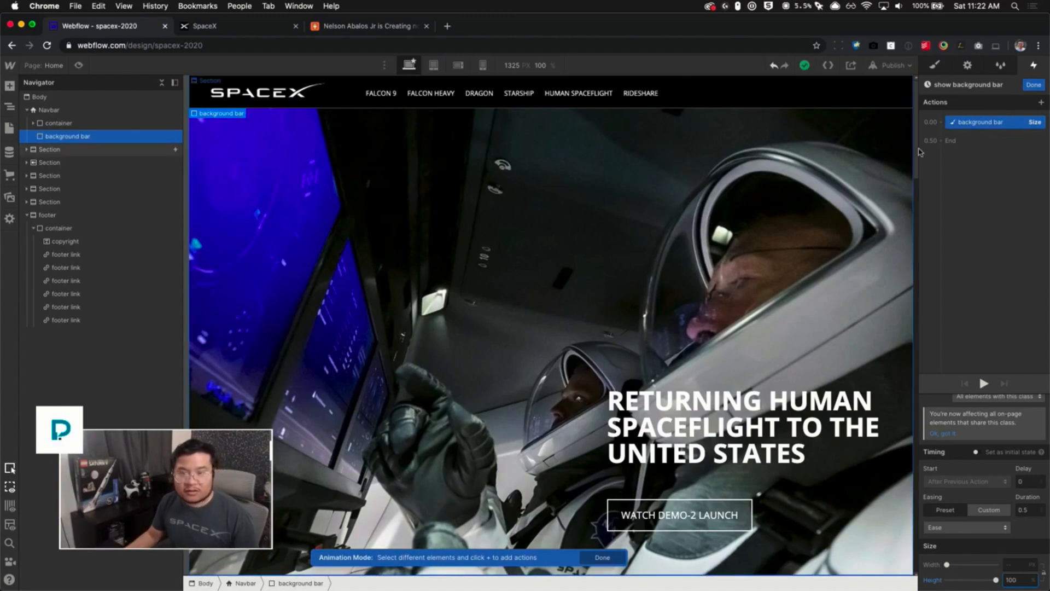
pyautogui.click(1033, 85)
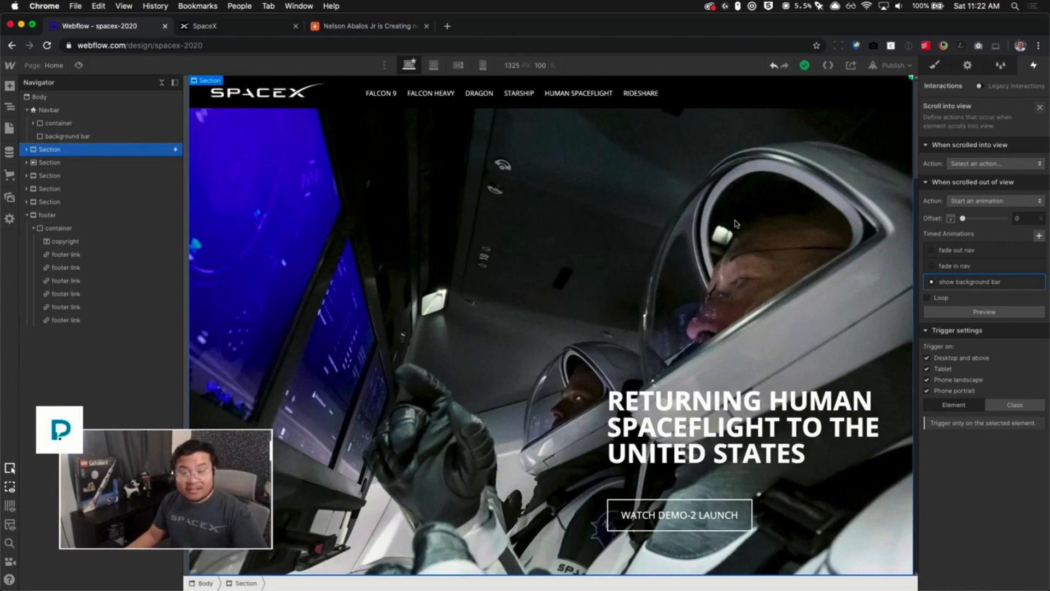
# - For scrolling into view, start an animation and use a duplicate of the show background bar animation
pyautogui.click(968, 166)
pyautogui.click(976, 194)
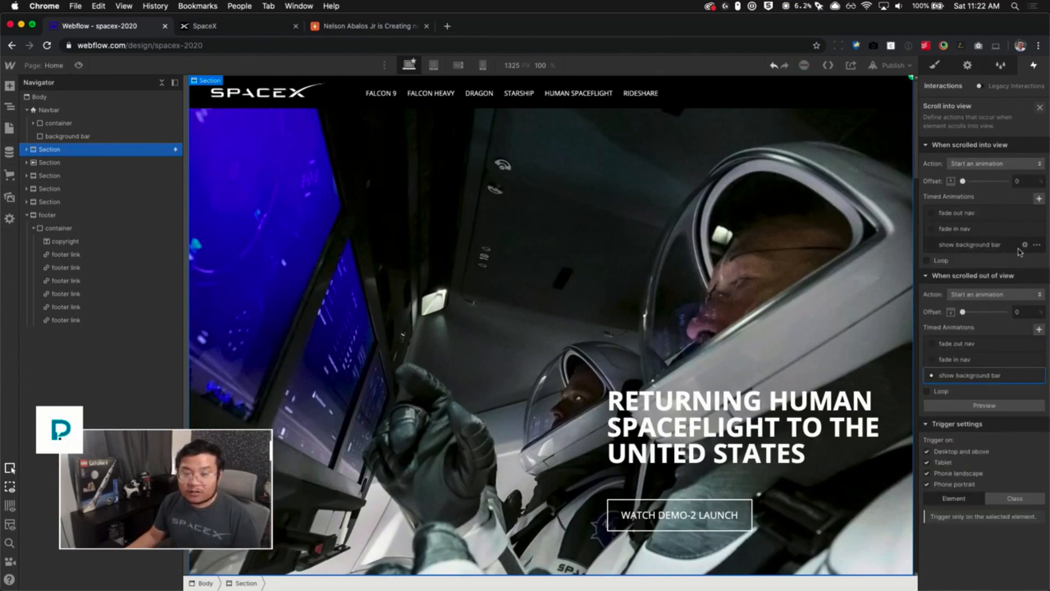
pyautogui.click(1037, 248)
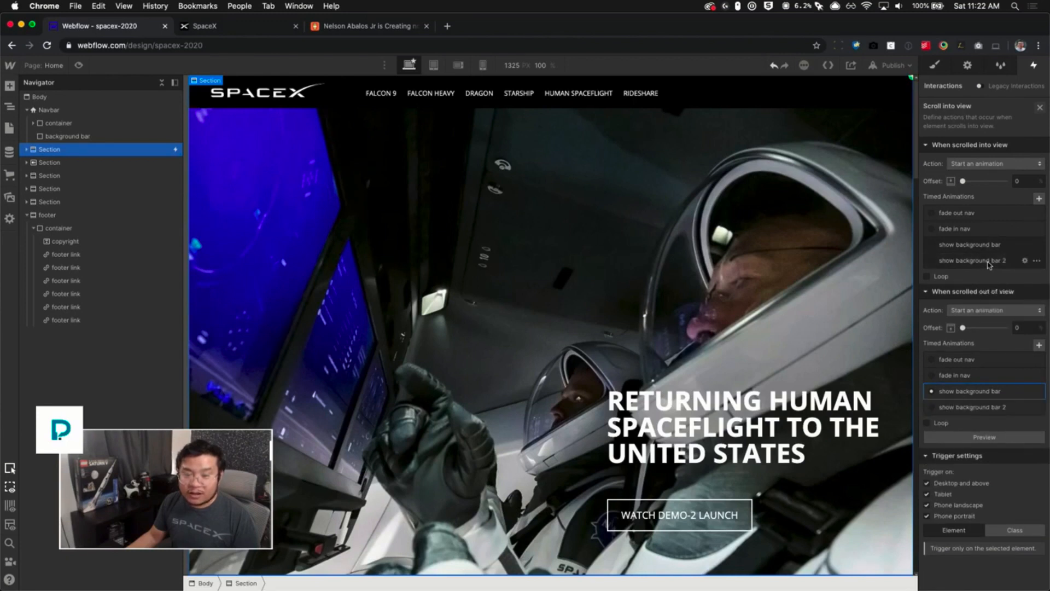
pyautogui.click(989, 262)
# - Rename the duplicated animation to "hide background bar"
pyautogui.click(959, 84)
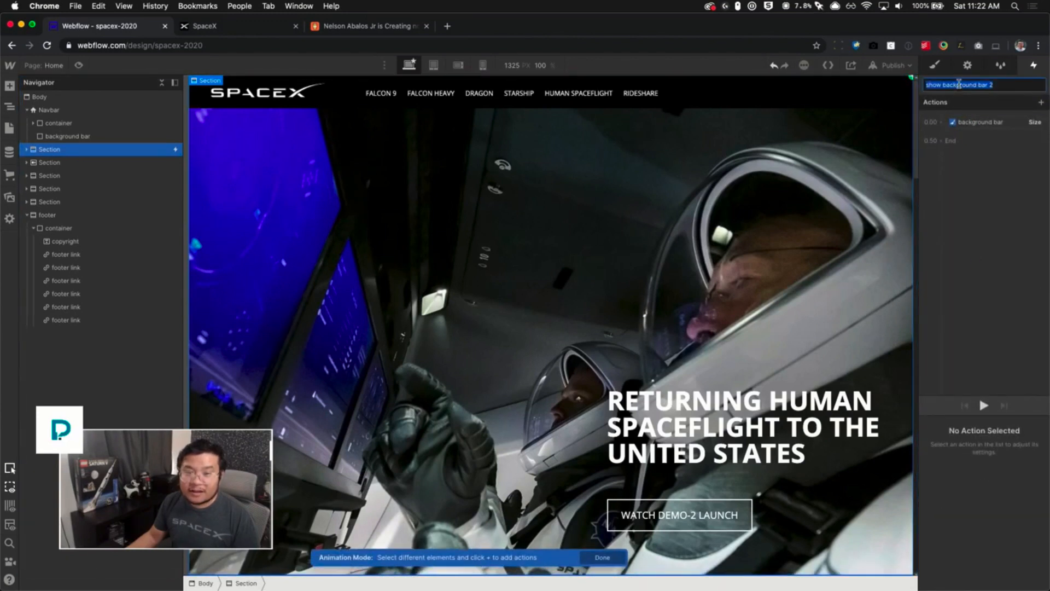
pyautogui.doubleClick(936, 83)
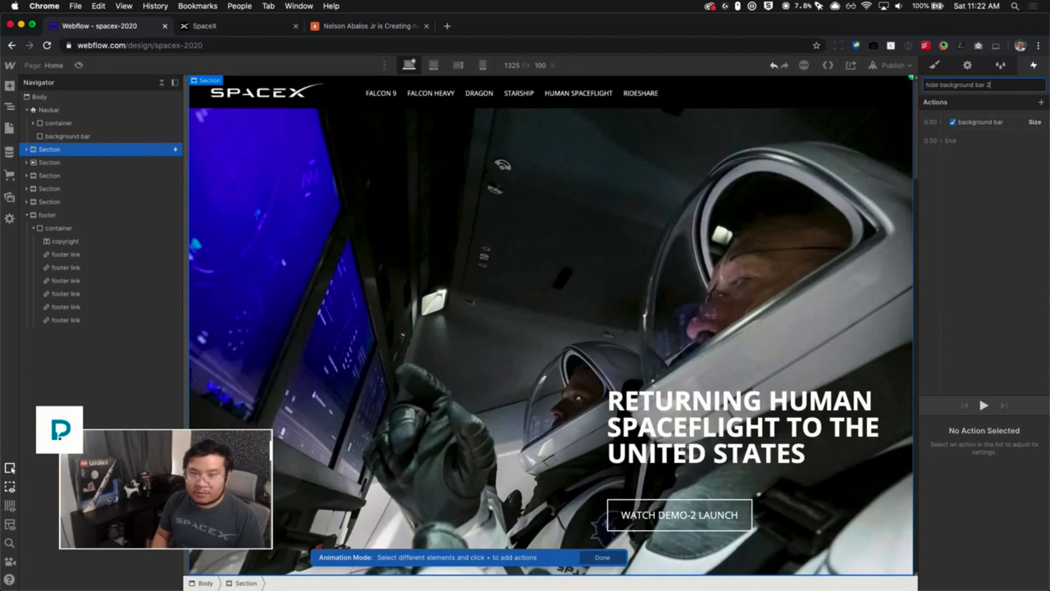
pyautogui.press('Return')
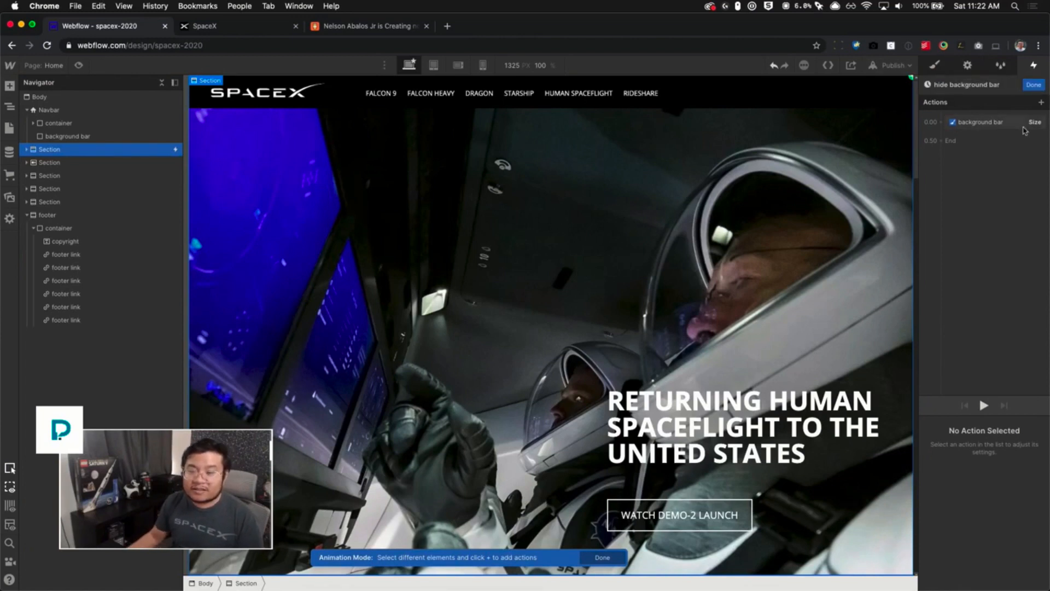
# - Set the hide background bar Size action's height to 0% and finish editing the animation
pyautogui.click(1018, 123)
pyautogui.scroll(-2, 1013, 537)
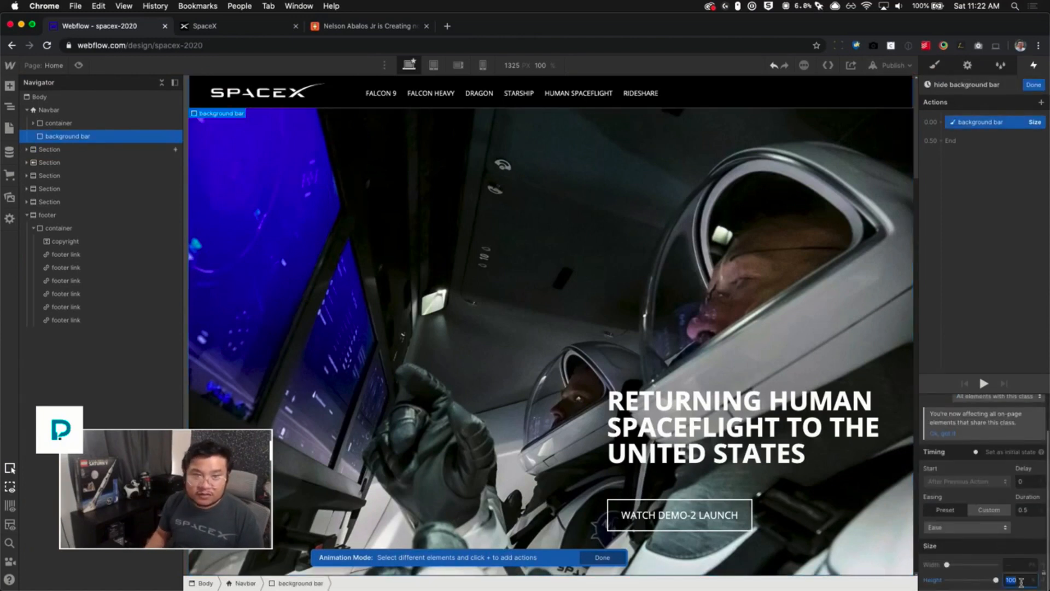
pyautogui.write('0')
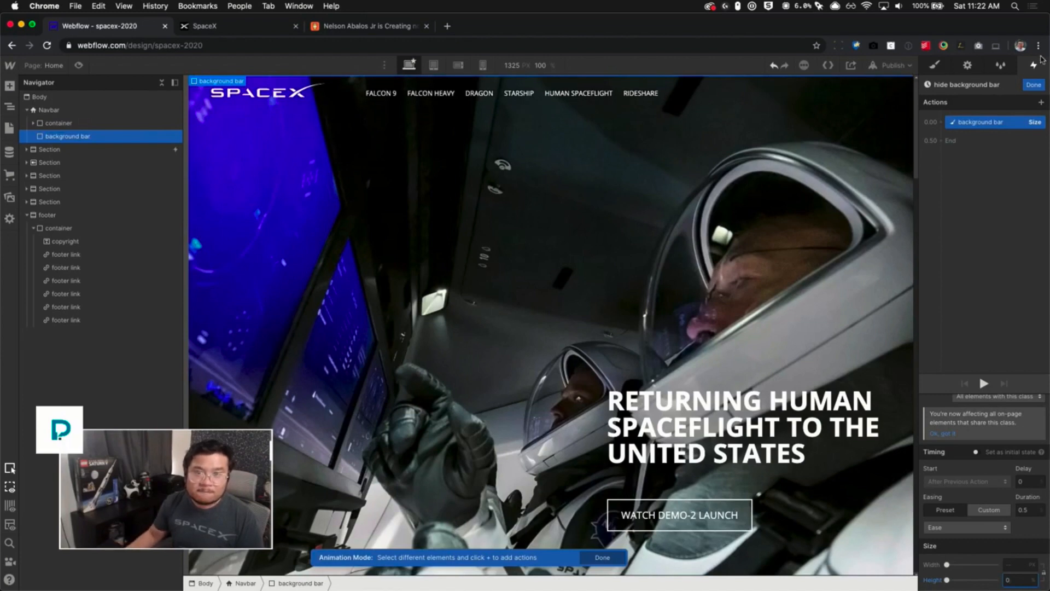
pyautogui.click(1033, 86)
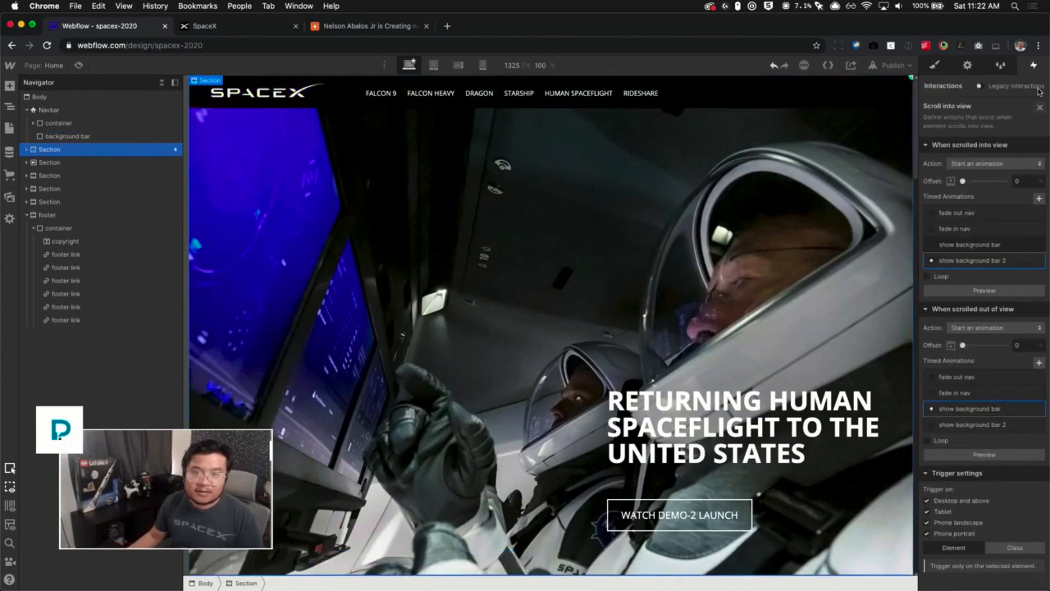
# - Preview the page and scroll down and up to check the navbar background bar animation
pyautogui.click(80, 65)
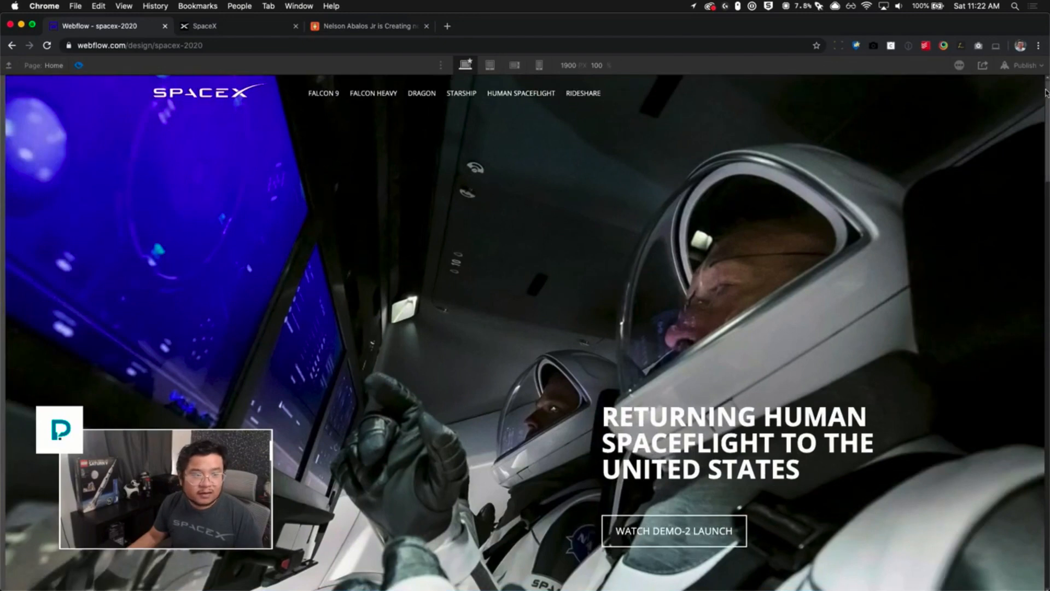
pyautogui.scroll(-7, 1045, 93)
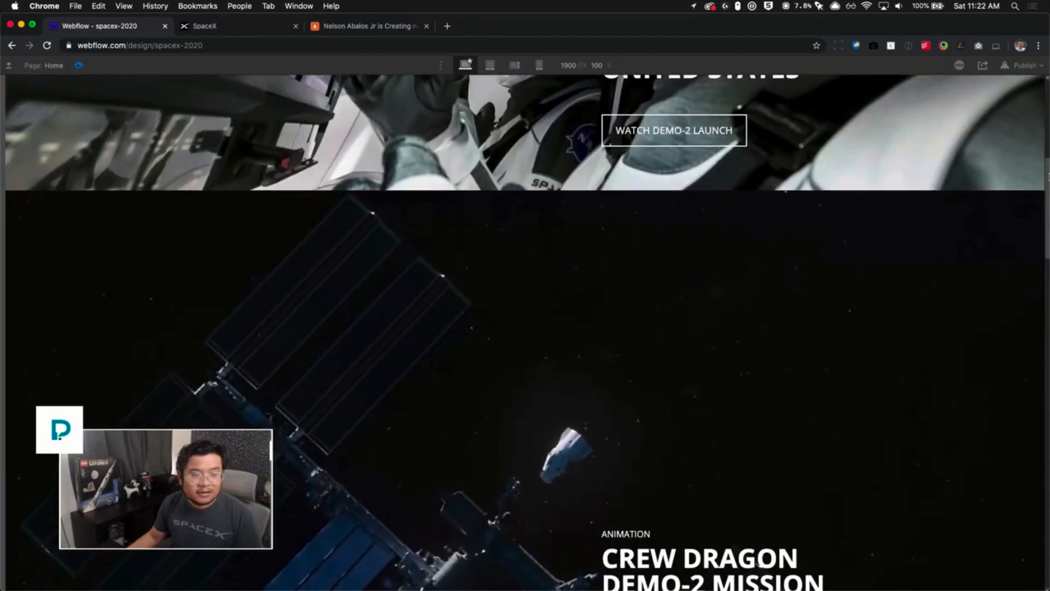
pyautogui.scroll(-2, 1045, 93)
pyautogui.scroll(5, 1045, 93)
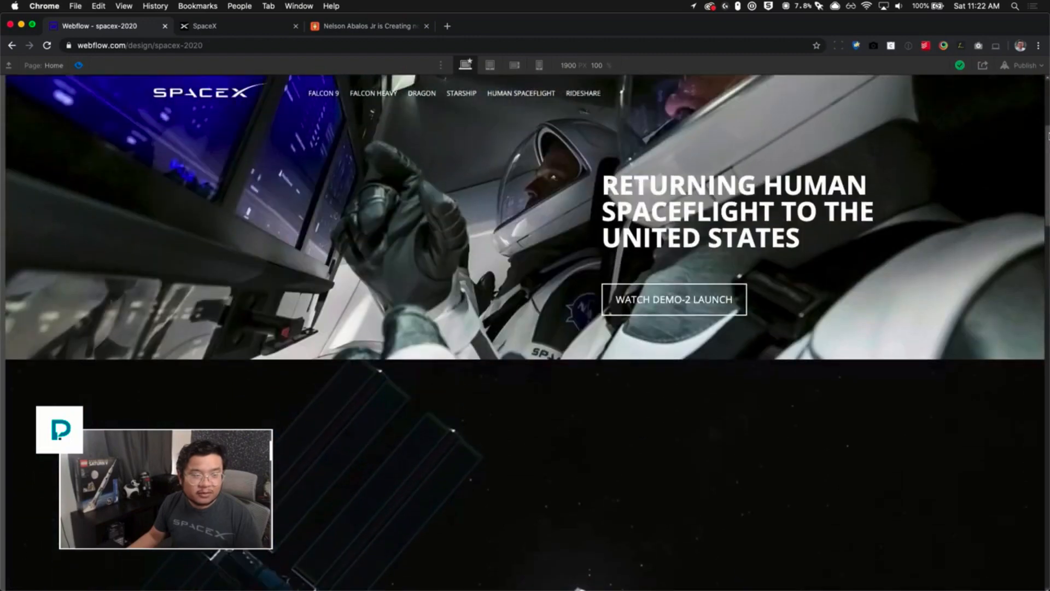
pyautogui.moveTo(1049, 136); pyautogui.dragTo(1047, 198)
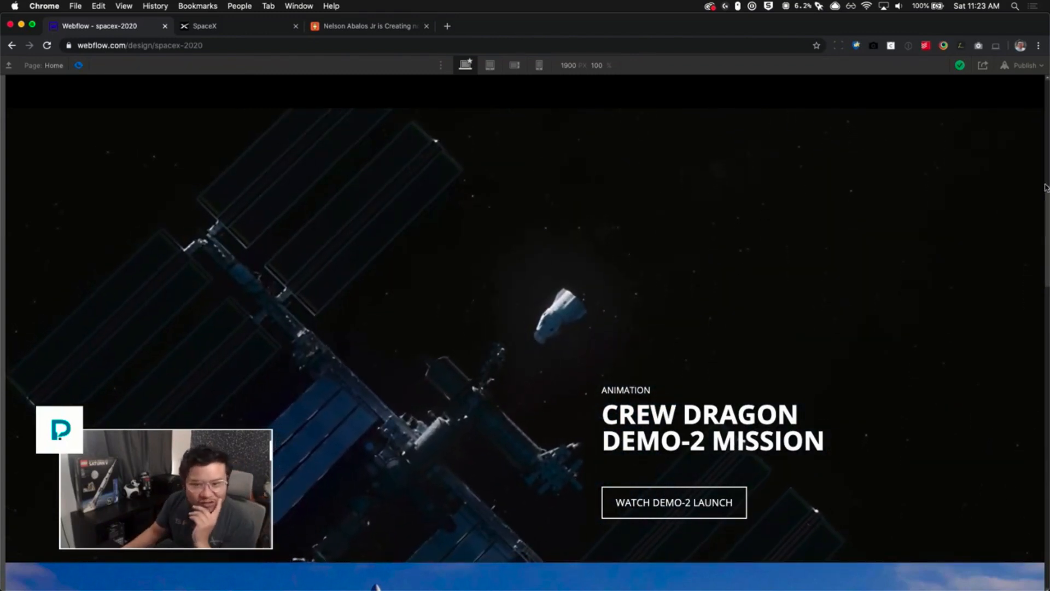
pyautogui.moveTo(1047, 199); pyautogui.dragTo(1047, 192)
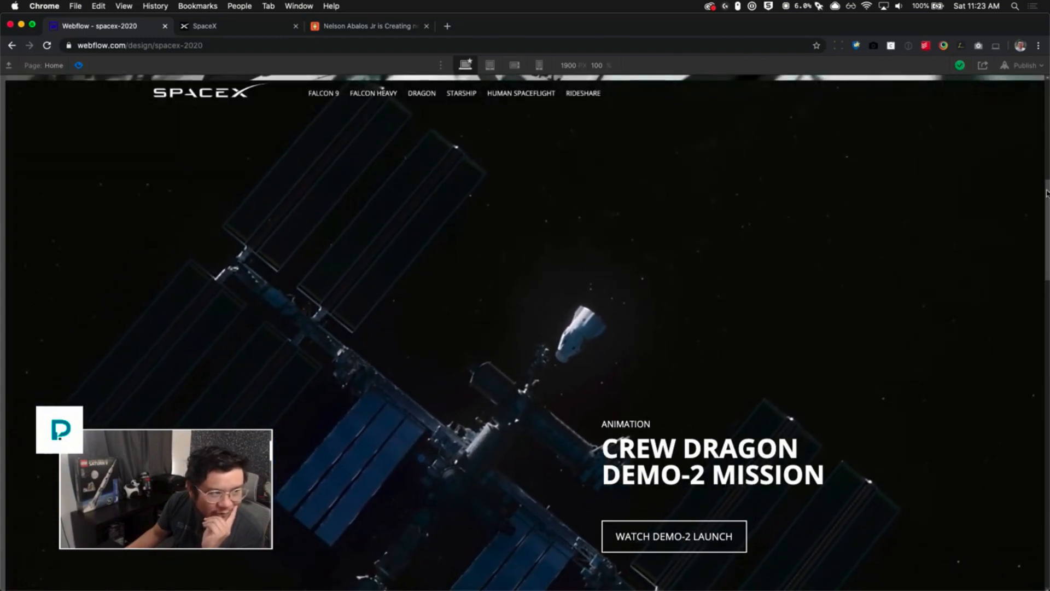
pyautogui.scroll(3, 853, 268)
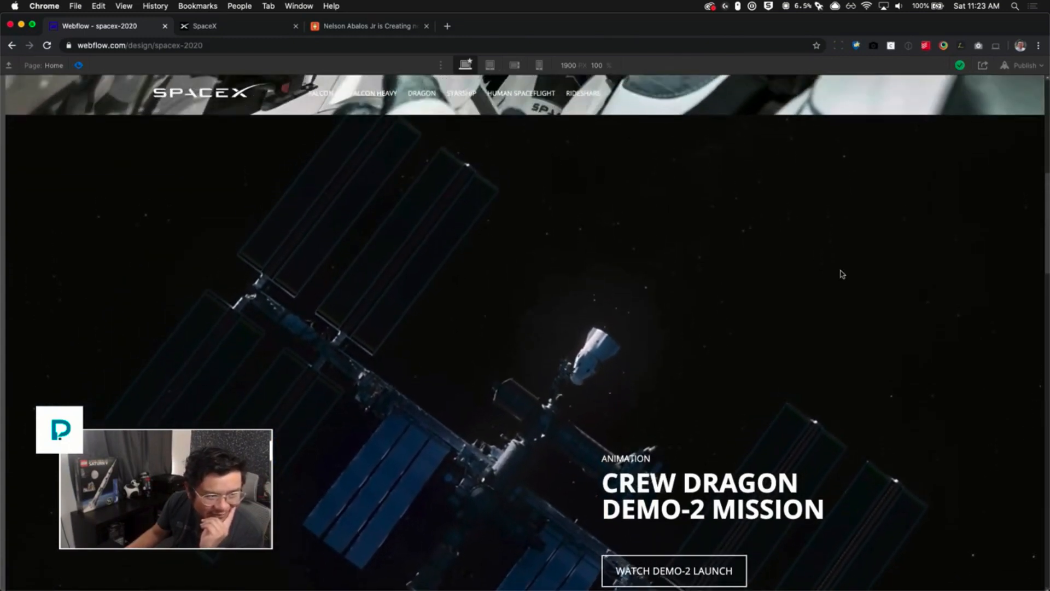
pyautogui.scroll(-5, 839, 283)
pyautogui.scroll(-1, 834, 301)
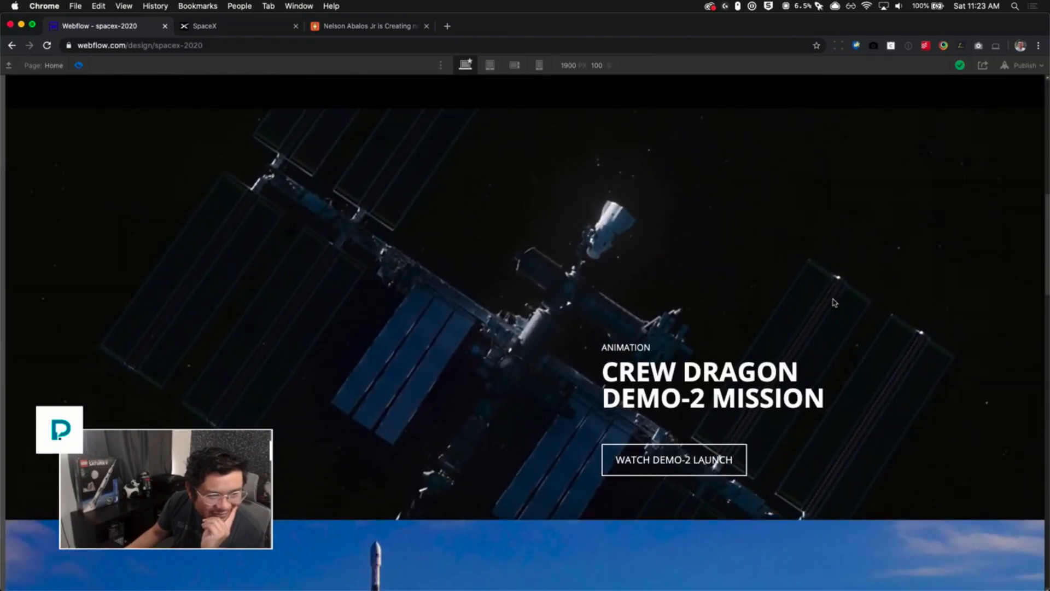
pyautogui.scroll(3, 834, 302)
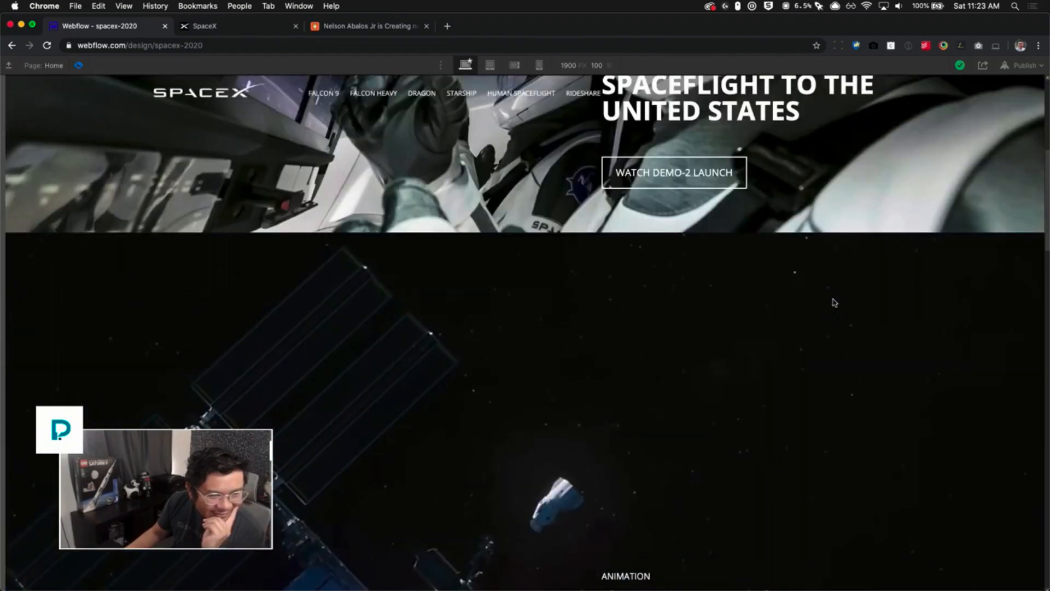
pyautogui.scroll(5, 834, 302)
pyautogui.scroll(1, 834, 302)
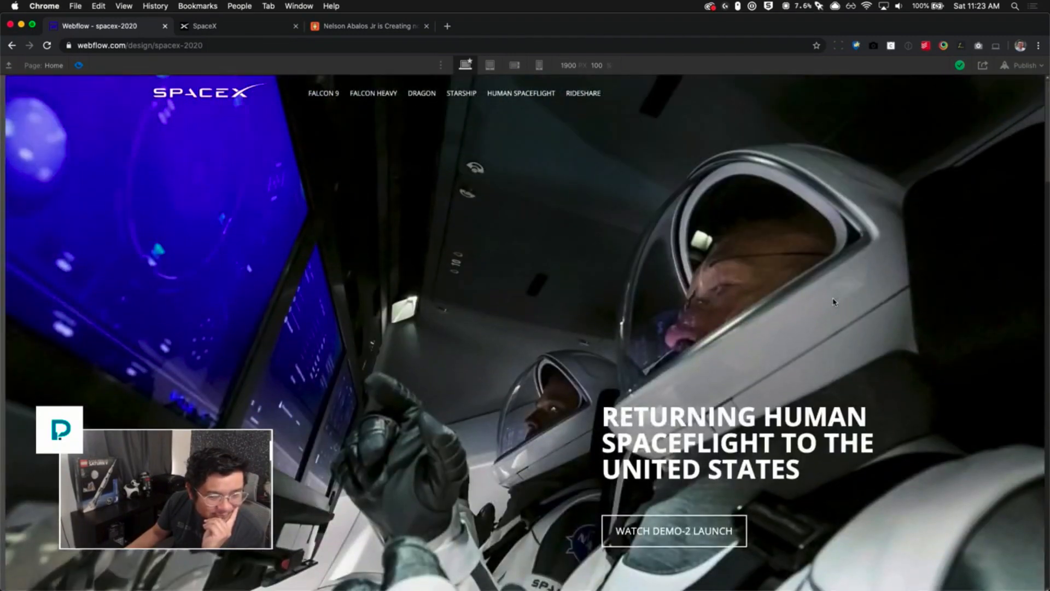
# - Switch to the live SpaceX site and scroll to compare its navbar behaviour
pyautogui.click(255, 26)
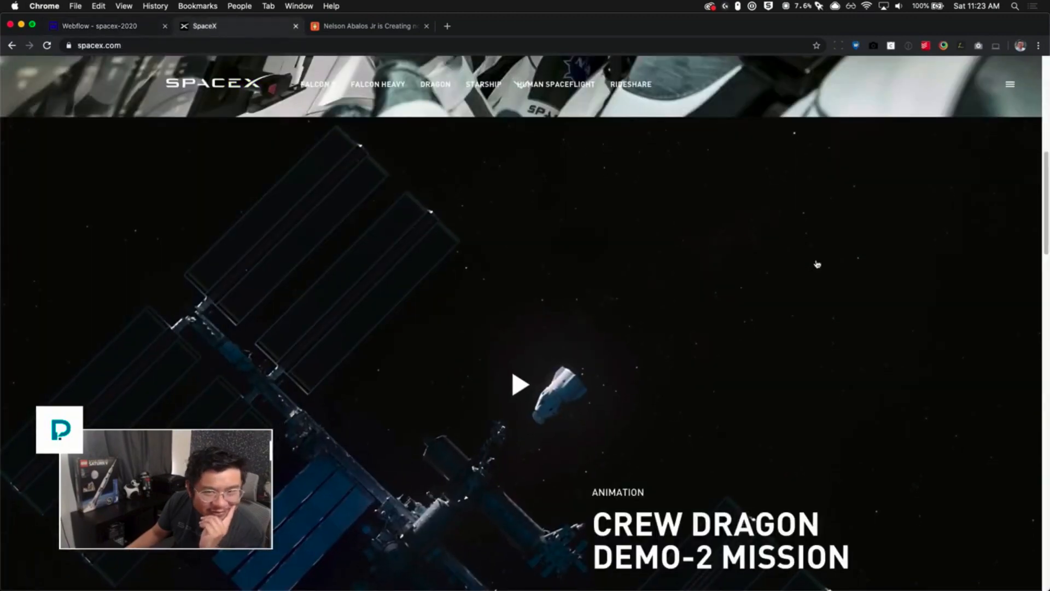
pyautogui.scroll(5, 816, 262)
pyautogui.scroll(-10, 815, 261)
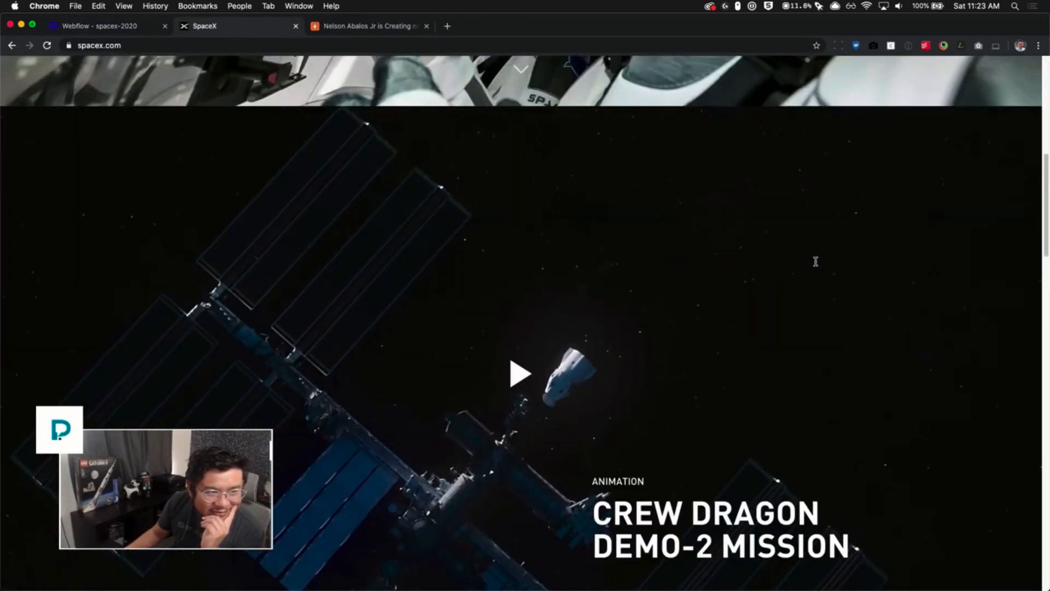
pyautogui.scroll(-1, 815, 262)
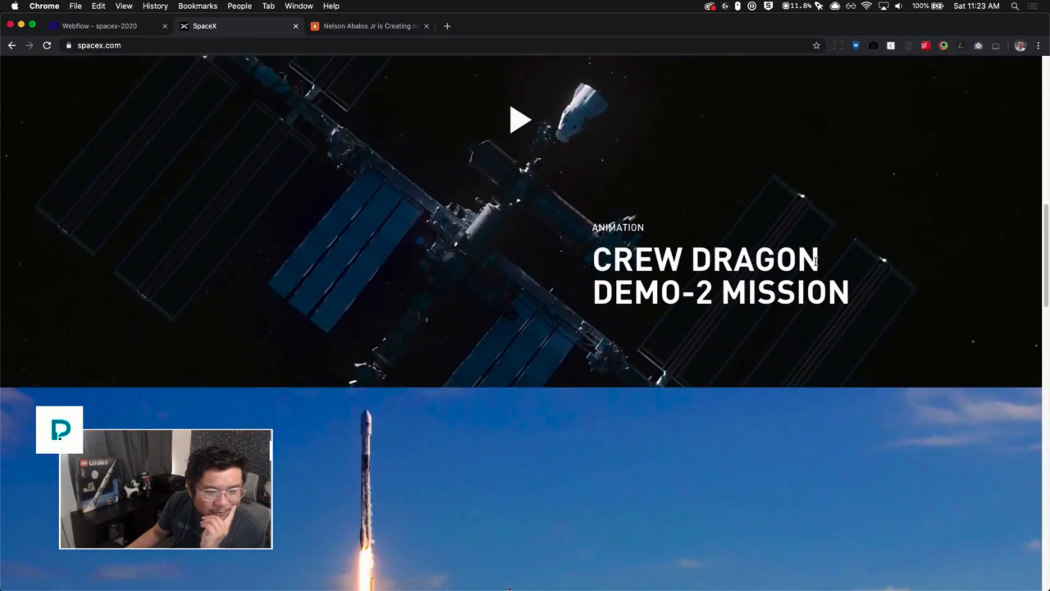
pyautogui.scroll(2, 815, 265)
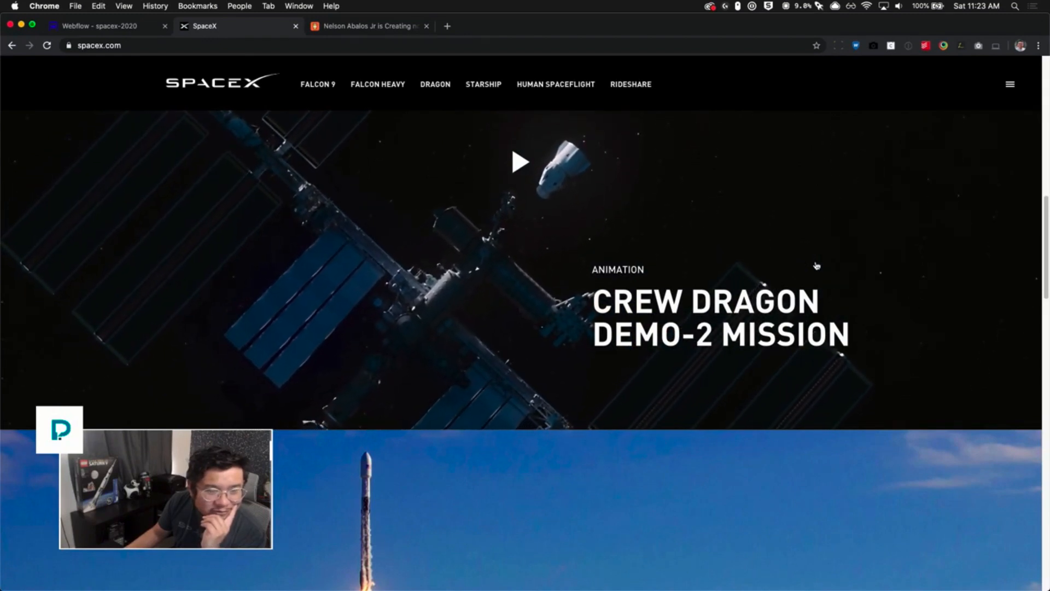
pyautogui.scroll(1, 816, 266)
pyautogui.scroll(5, 816, 266)
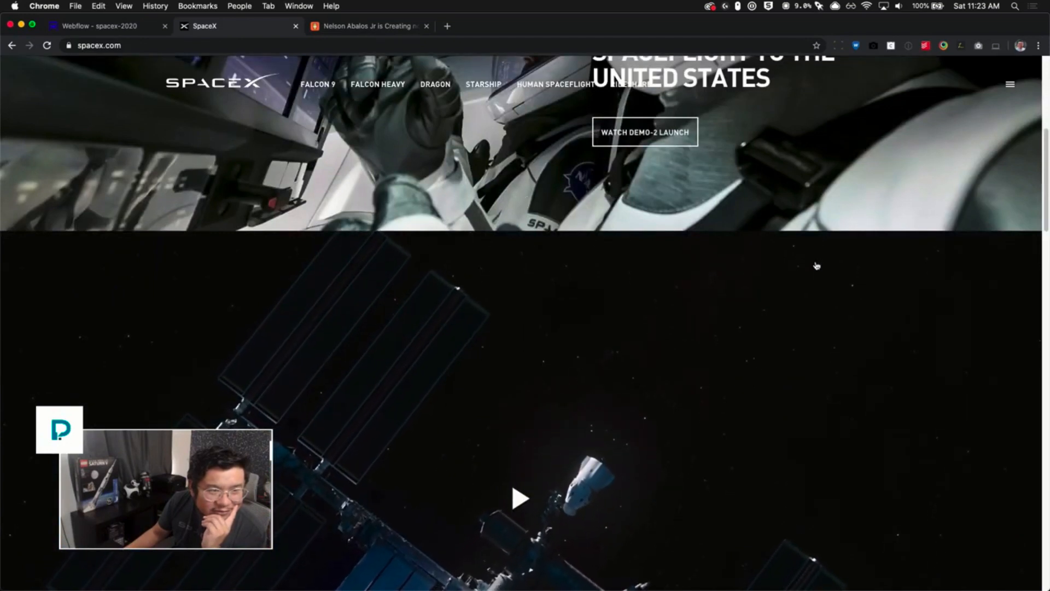
pyautogui.scroll(-2, 817, 266)
pyautogui.scroll(-2, 817, 266)
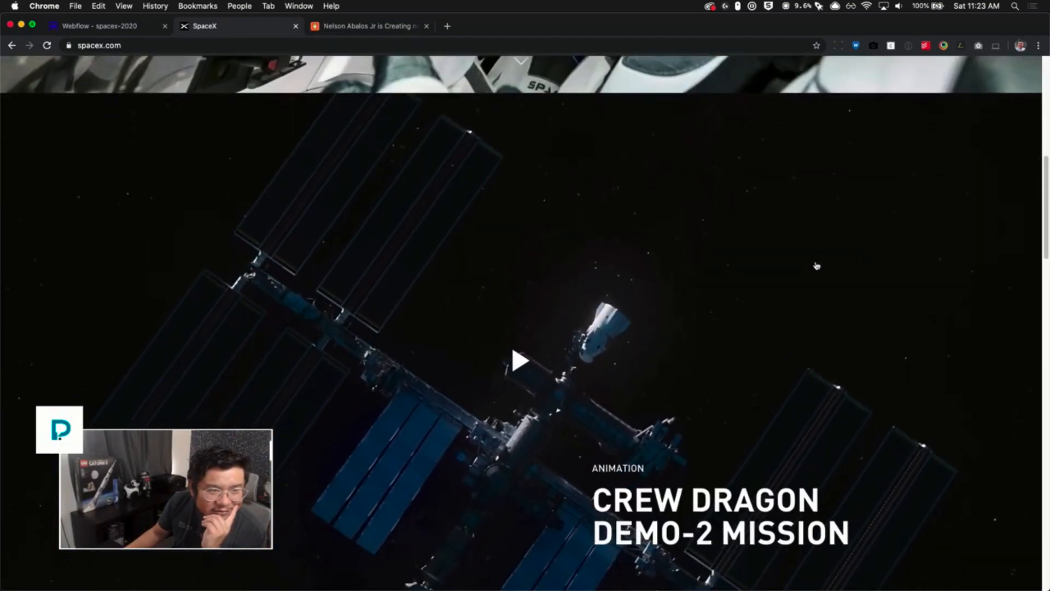
pyautogui.scroll(-1, 817, 266)
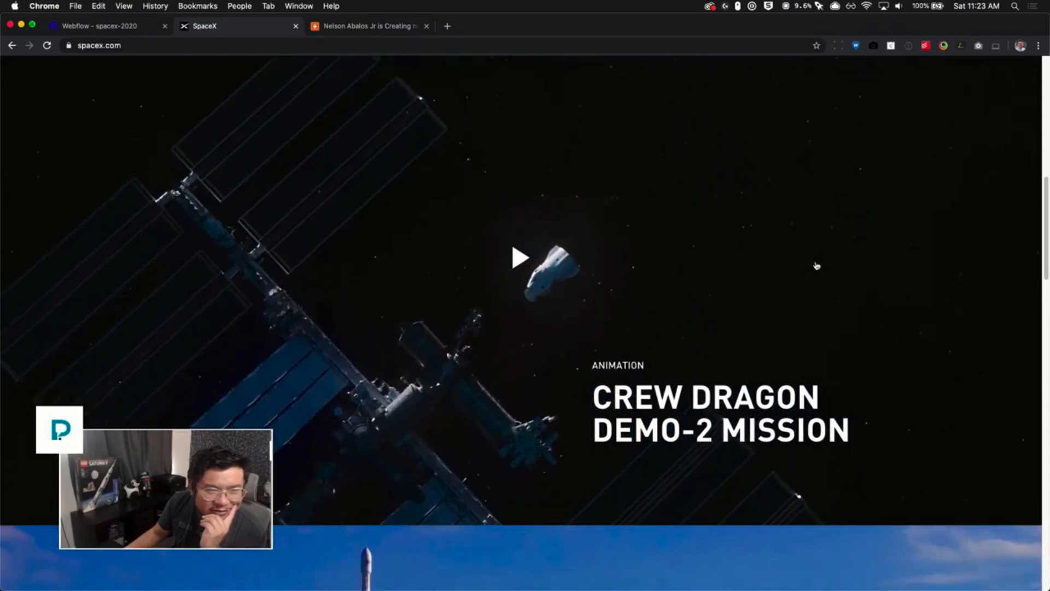
# - Return to the Webflow project and preview the page again while scrolling down and up
pyautogui.click(145, 28)
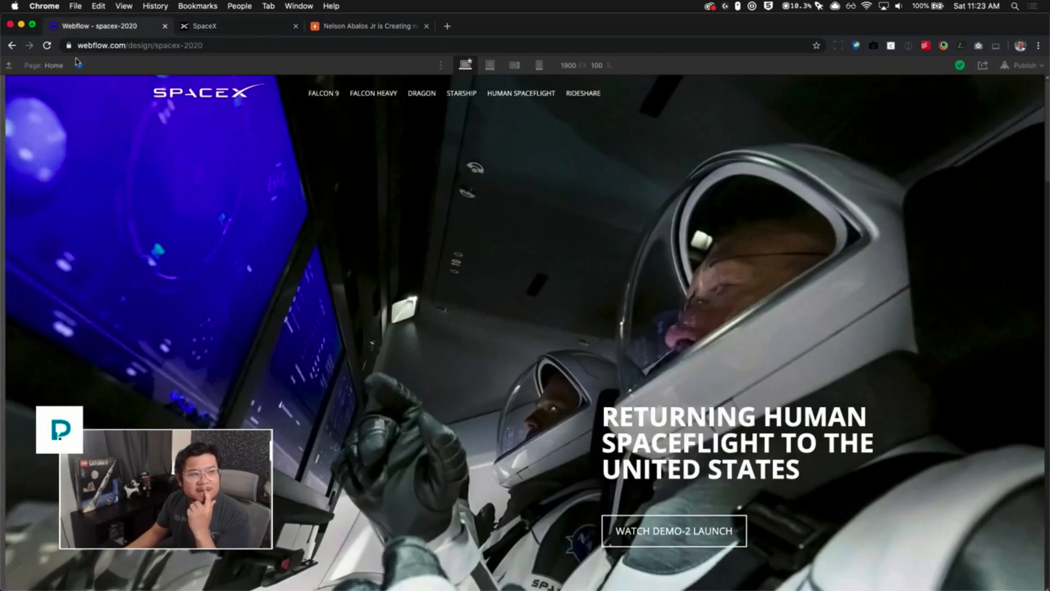
pyautogui.click(79, 65)
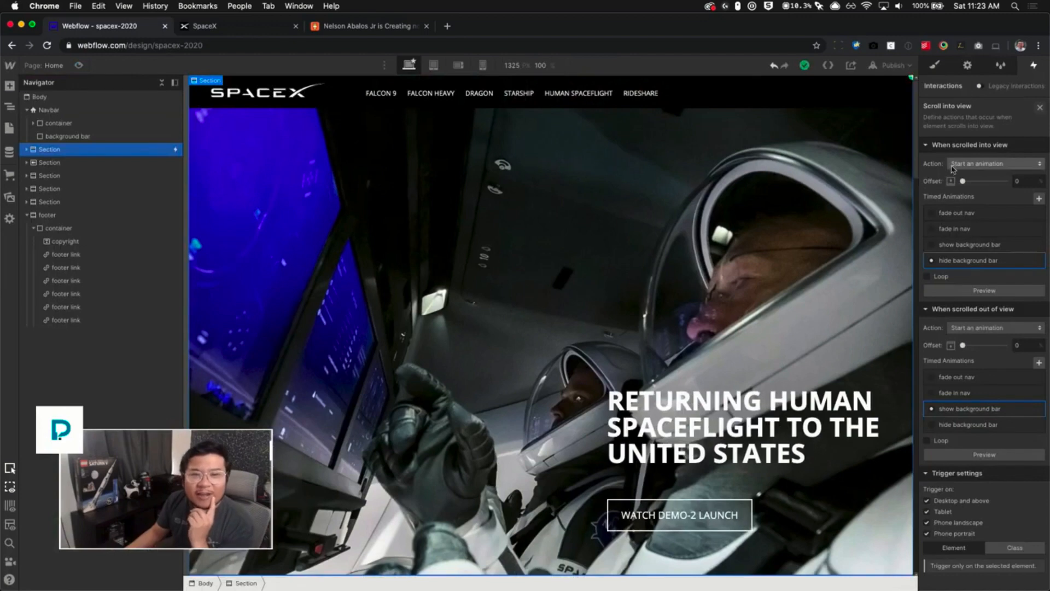
pyautogui.click(79, 66)
pyautogui.scroll(-10, 982, 85)
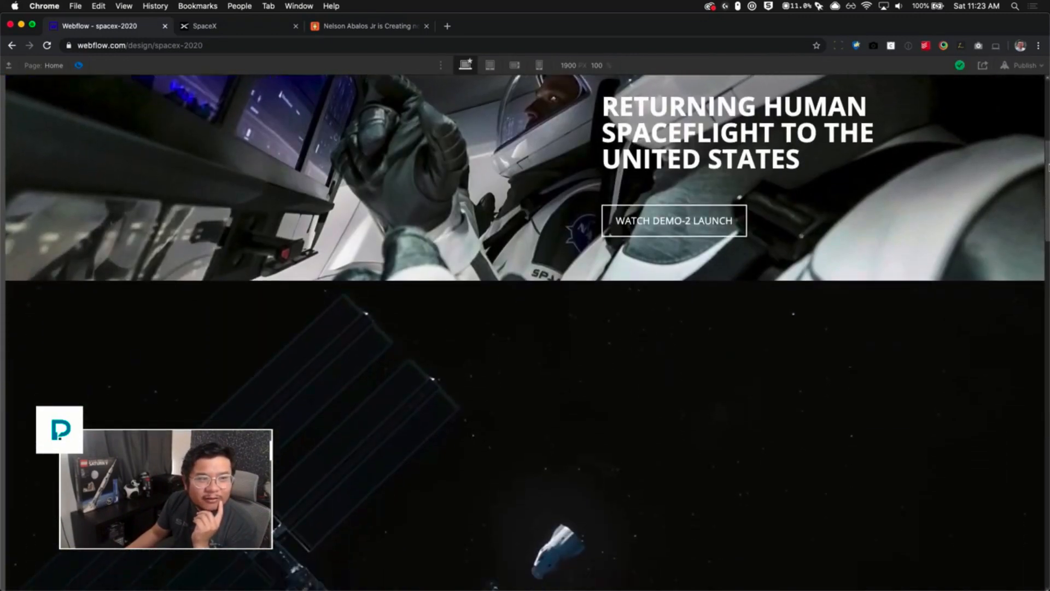
pyautogui.scroll(-3, 525, 328)
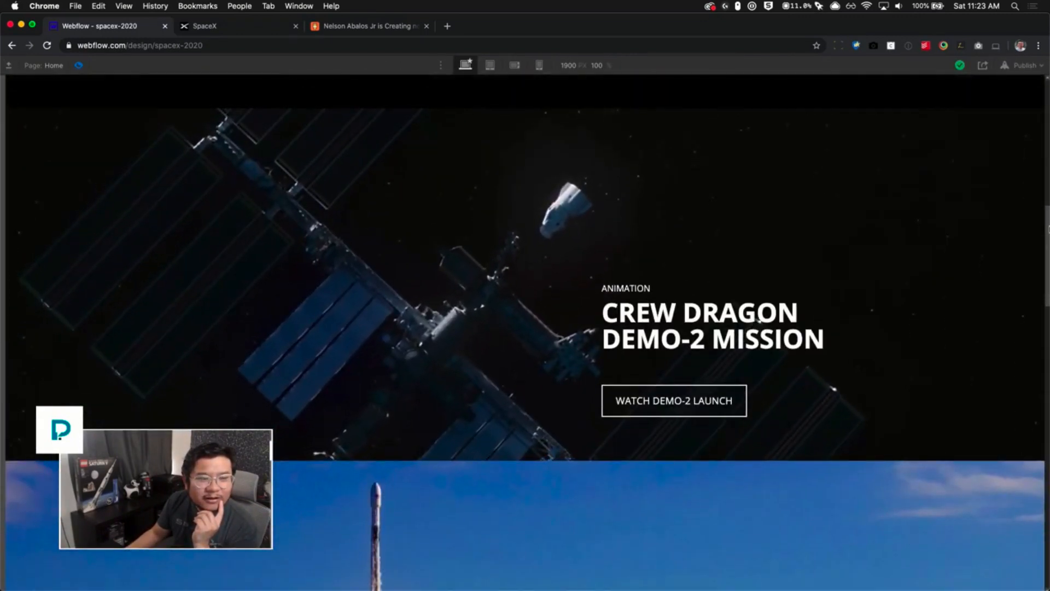
pyautogui.moveTo(1048, 227); pyautogui.dragTo(1048, 92)
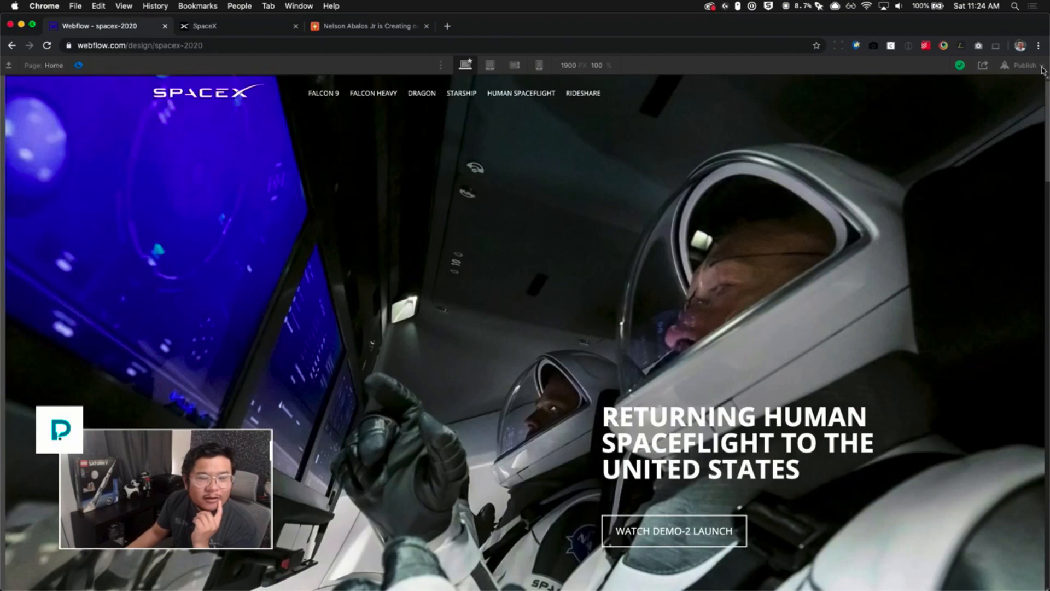
# - Remove the scroll-out-of-view action from the Section's Scroll into view trigger and close the trigger
pyautogui.click(77, 65)
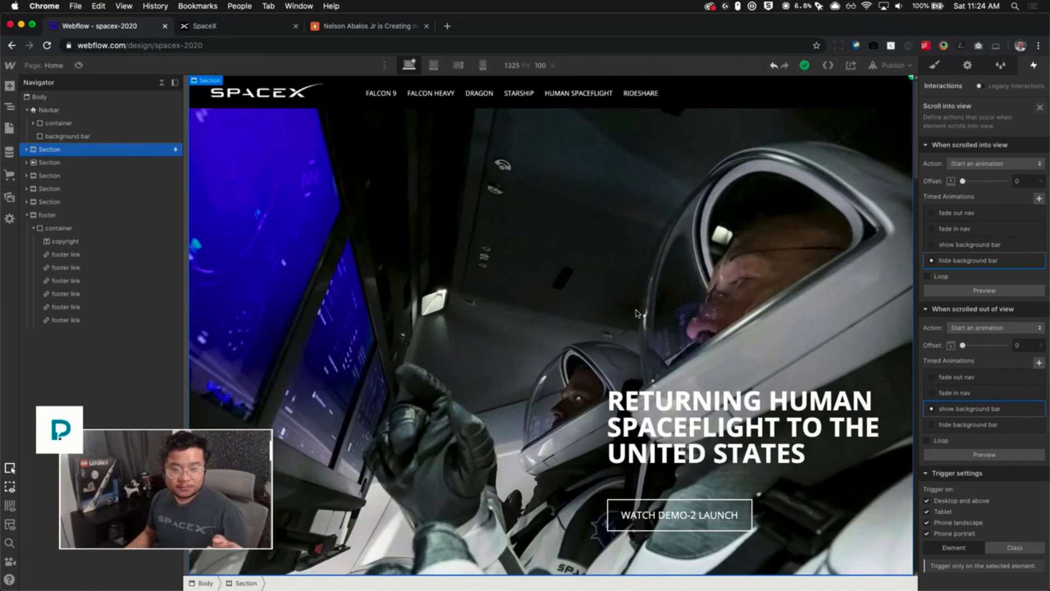
pyautogui.click(984, 327)
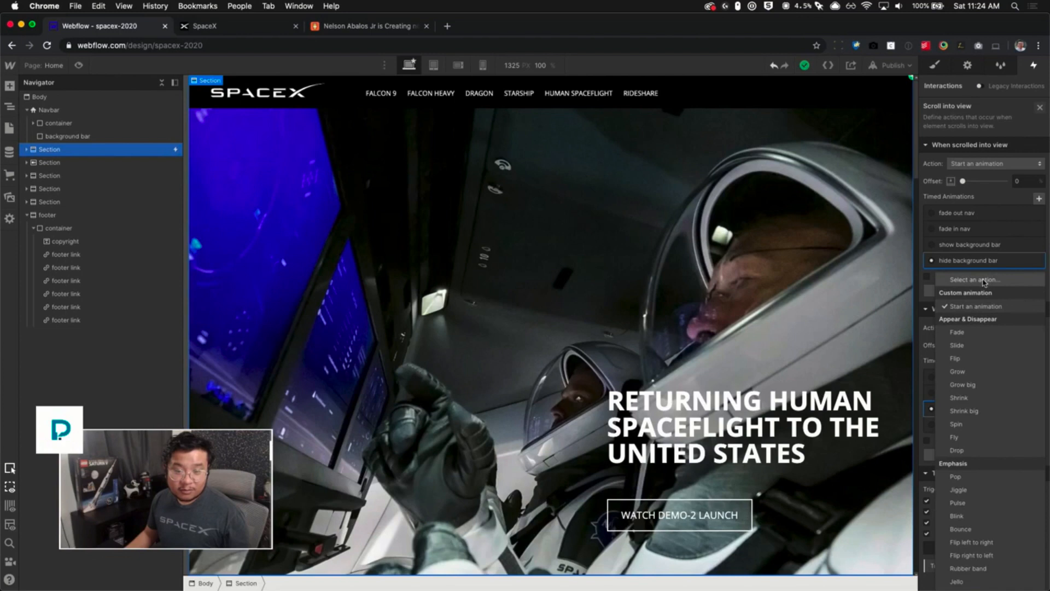
pyautogui.click(984, 280)
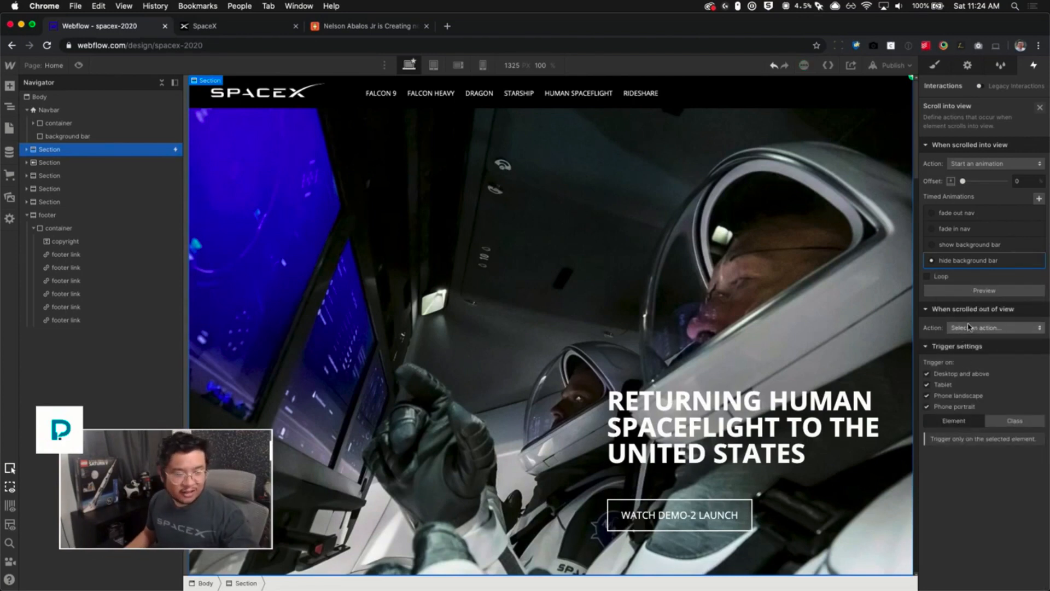
pyautogui.click(1039, 108)
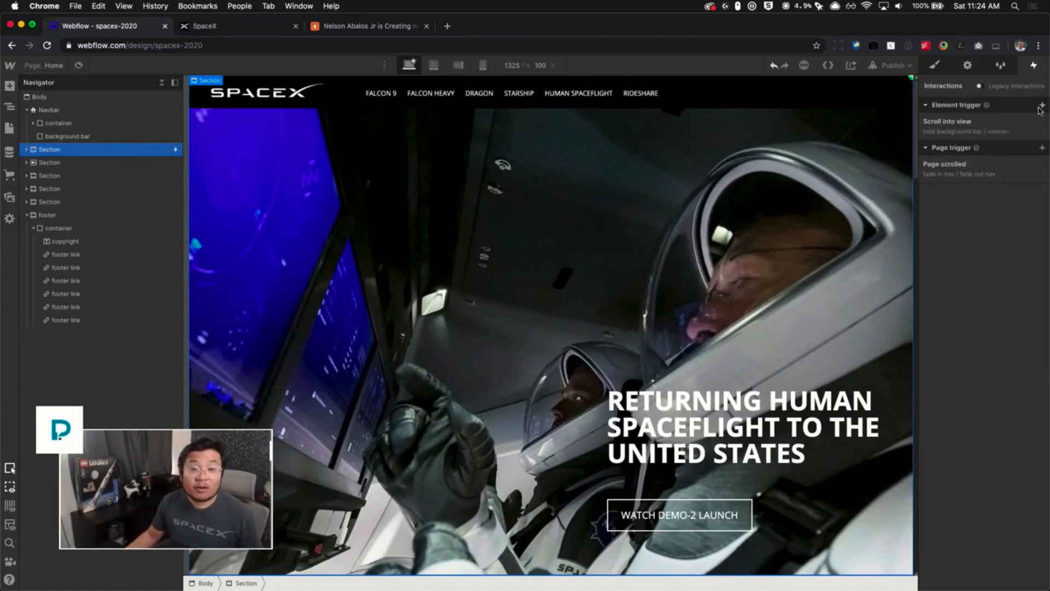
# - Add a new Page scrolled trigger that starts the show background bar animation when the page is scrolled up
pyautogui.click(958, 174)
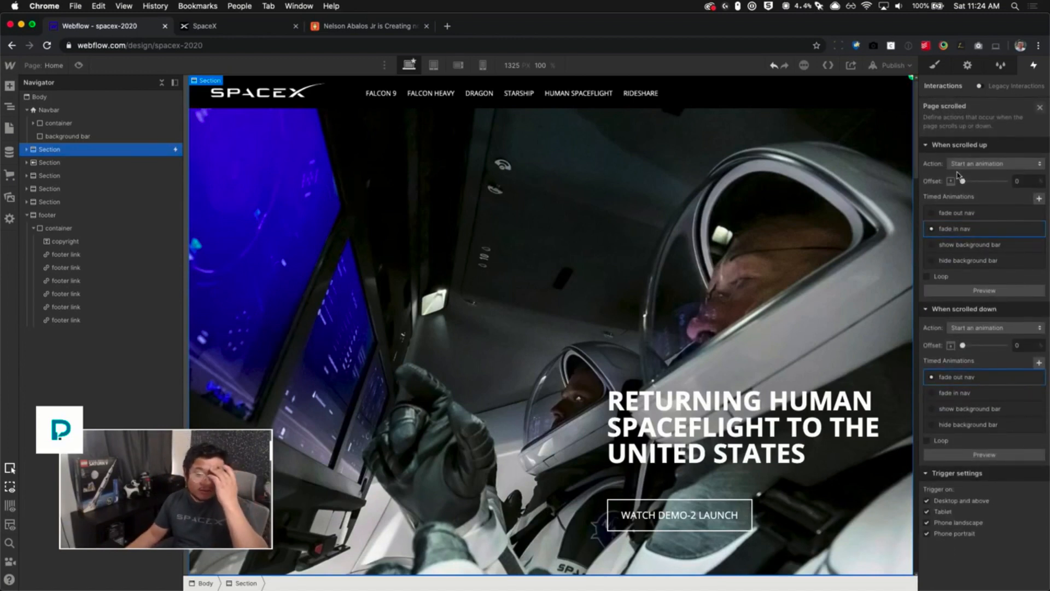
pyautogui.click(1040, 107)
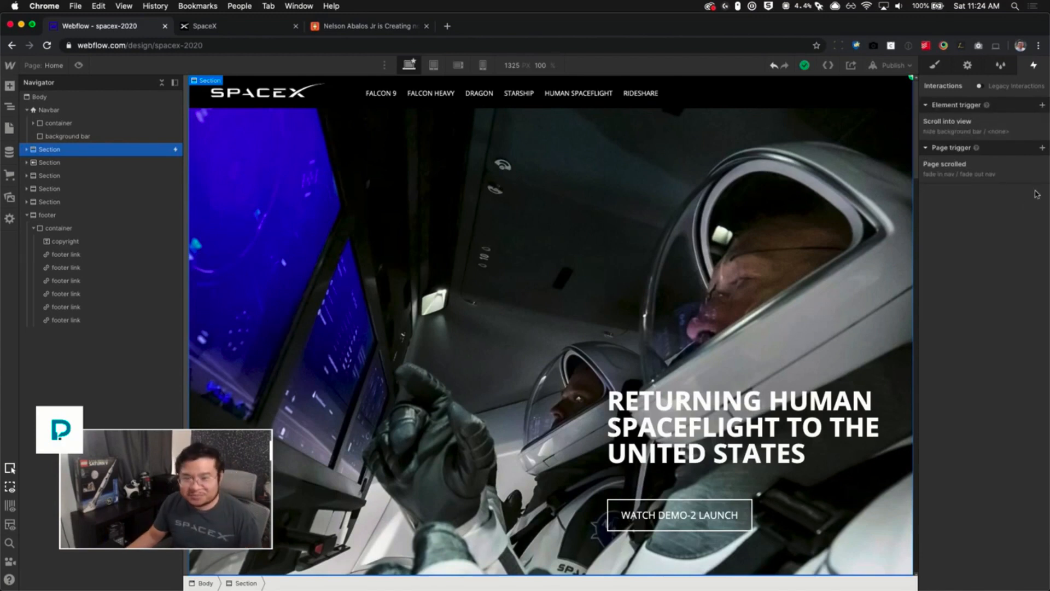
pyautogui.click(1041, 149)
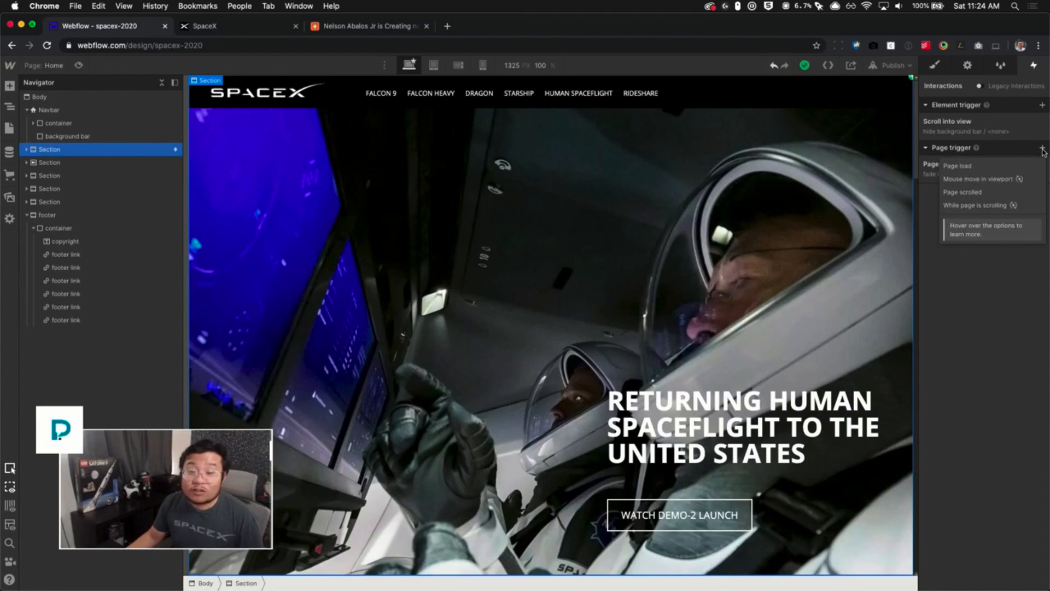
pyautogui.click(971, 193)
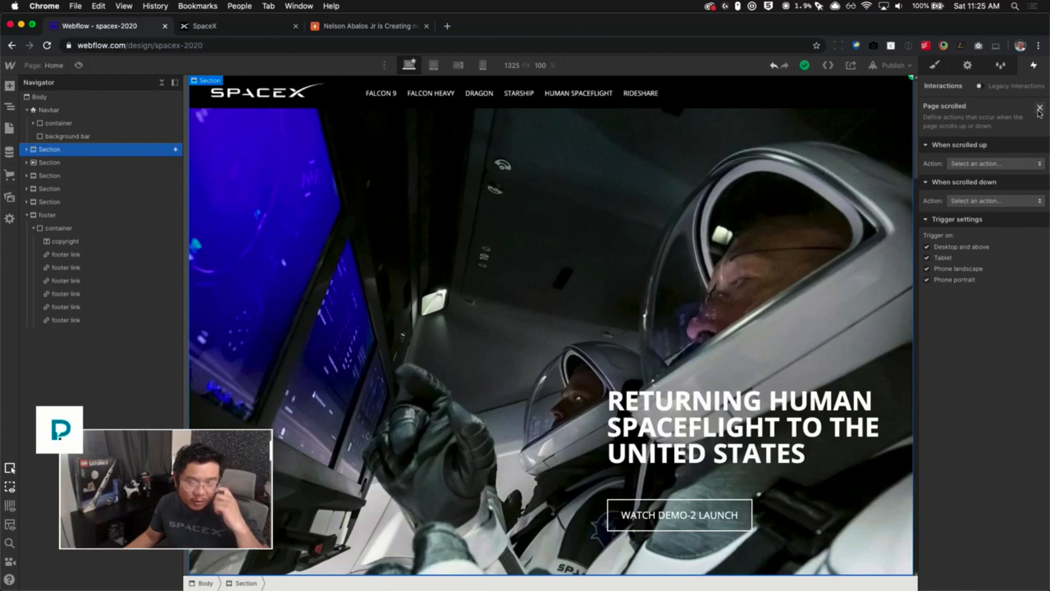
pyautogui.click(1004, 164)
pyautogui.click(963, 187)
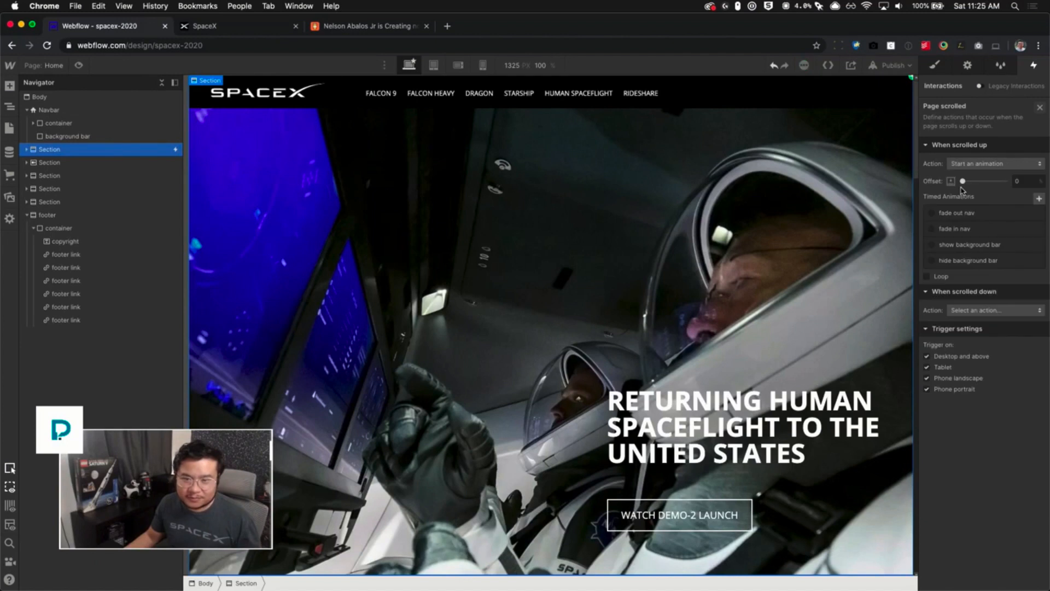
pyautogui.click(965, 251)
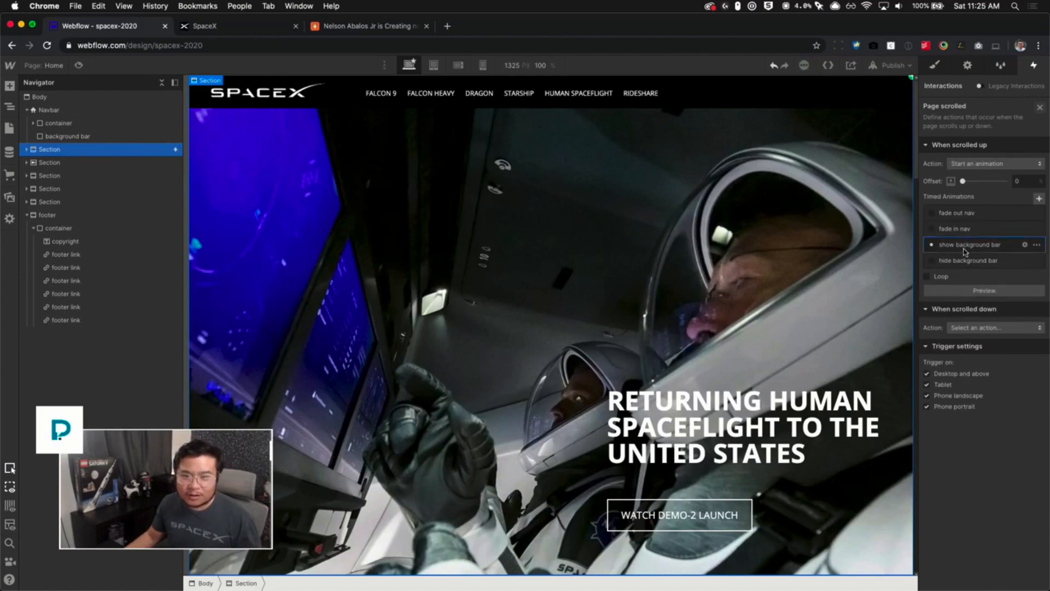
# - Preview the page, scrolling down and up to check the navbar's background bar behaviour
pyautogui.click(78, 66)
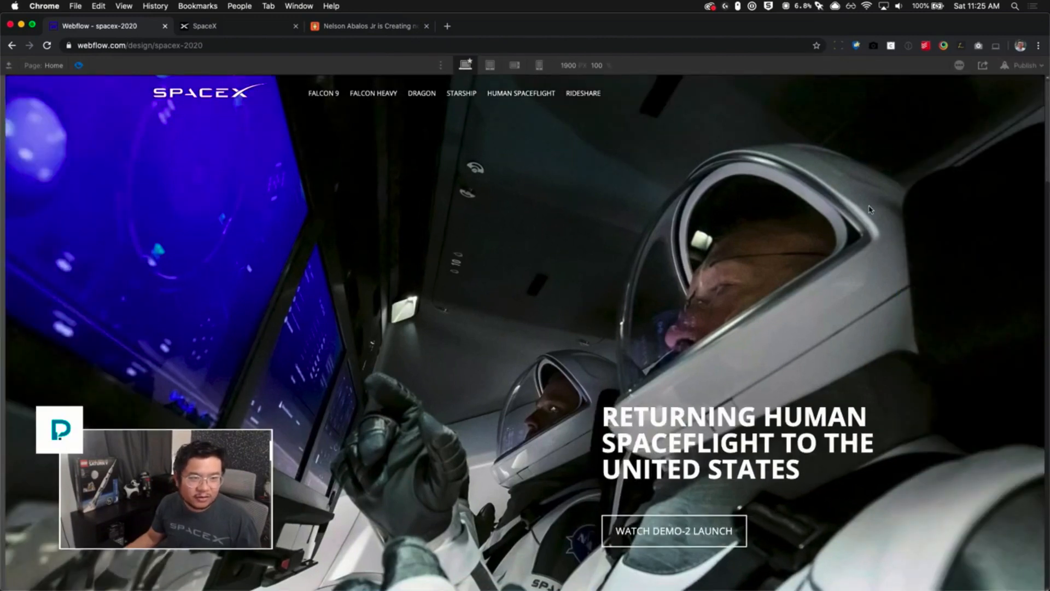
pyautogui.scroll(-3, 870, 207)
pyautogui.scroll(-2, 817, 207)
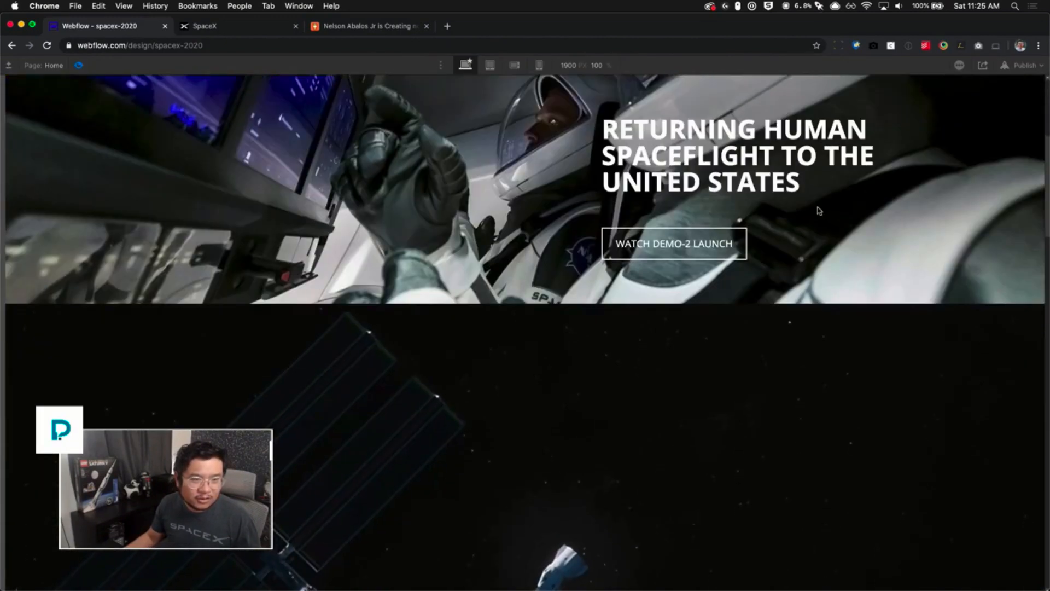
pyautogui.scroll(-2, 818, 210)
pyautogui.scroll(-3, 818, 210)
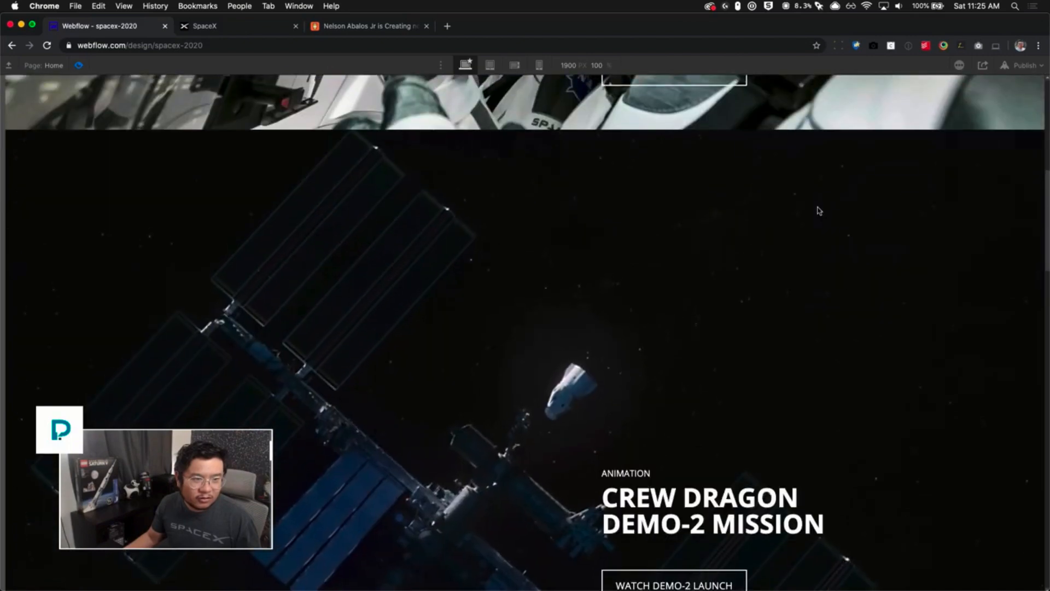
pyautogui.scroll(3, 819, 211)
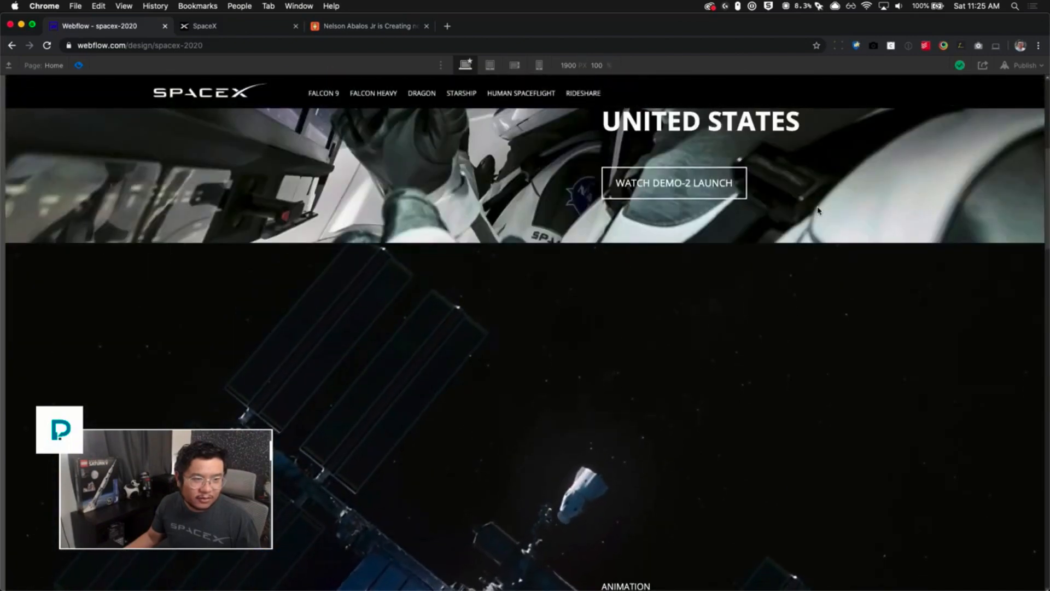
pyautogui.scroll(-4, 818, 211)
pyautogui.scroll(-5, 818, 211)
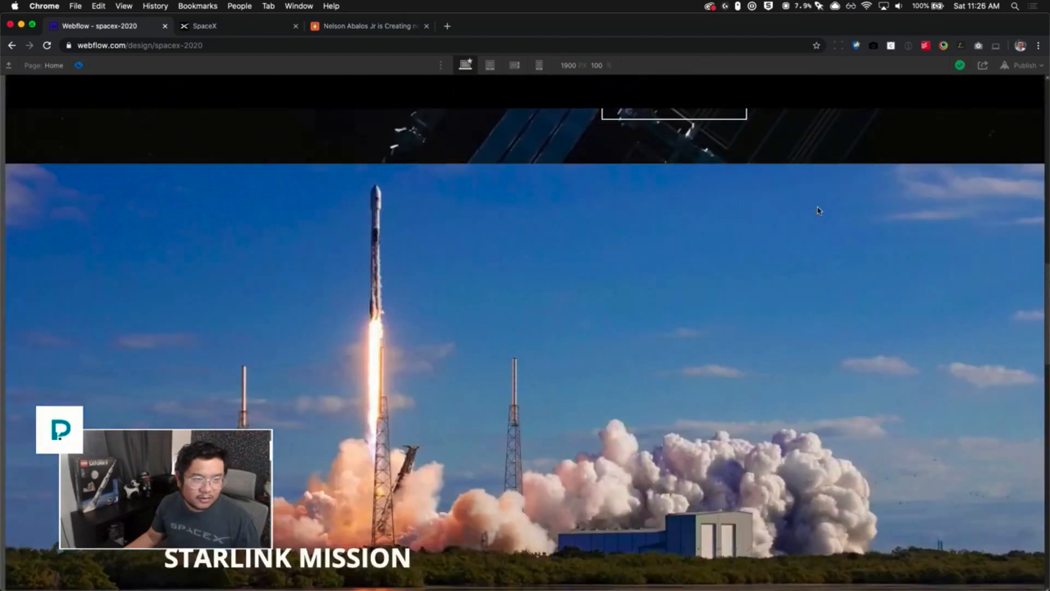
pyautogui.scroll(5, 819, 210)
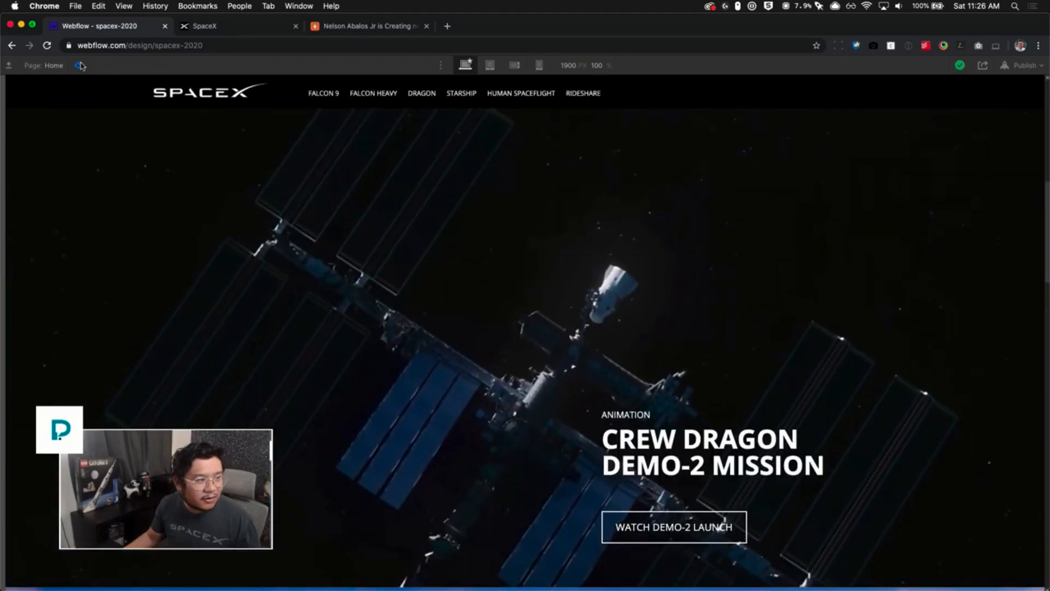
pyautogui.press('super+shift+p')
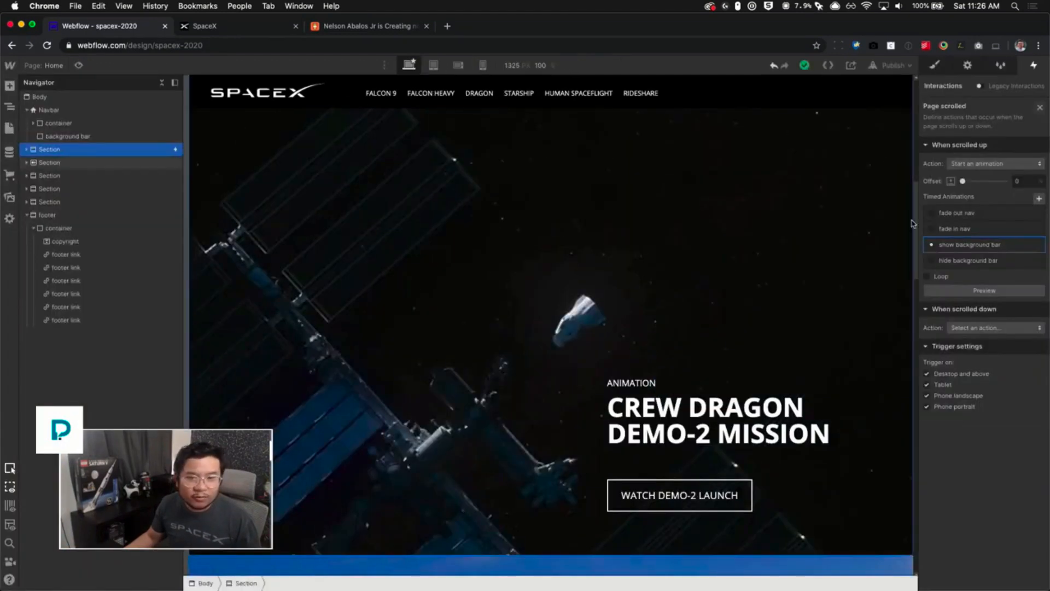
# - Set the new trigger's scrolled-down action to start the hide background bar animation
pyautogui.click(983, 331)
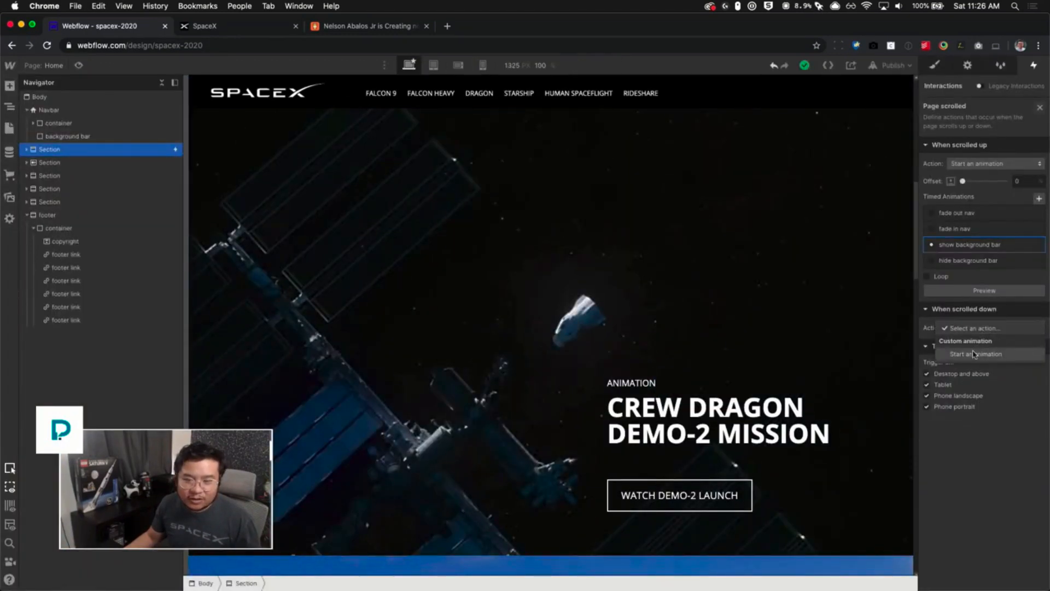
pyautogui.click(975, 353)
pyautogui.click(975, 428)
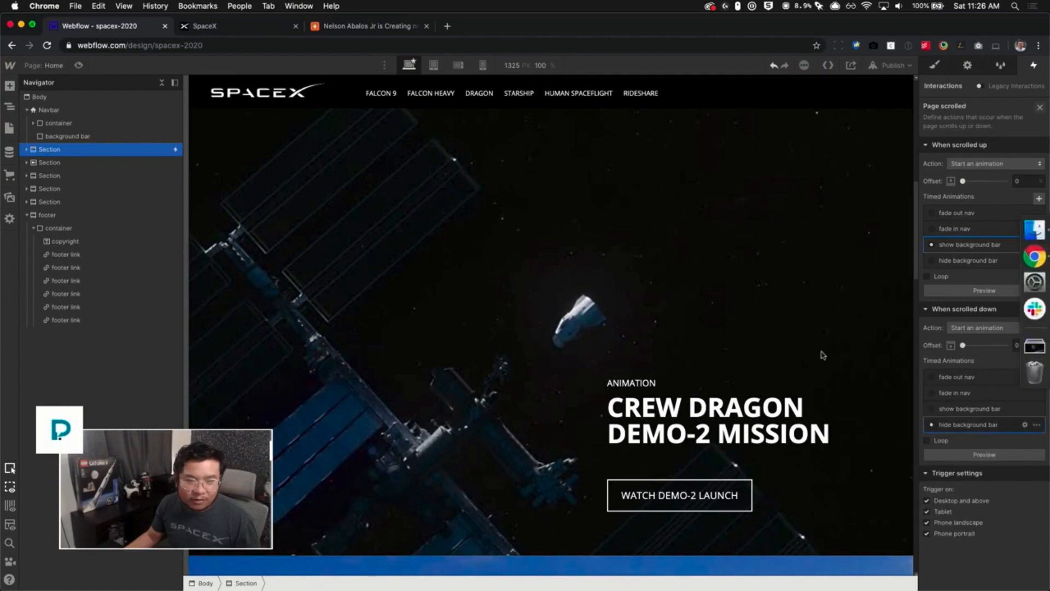
# - Preview the page again, repeatedly scrolling down and up to test the navbar and background bar animations
pyautogui.click(80, 65)
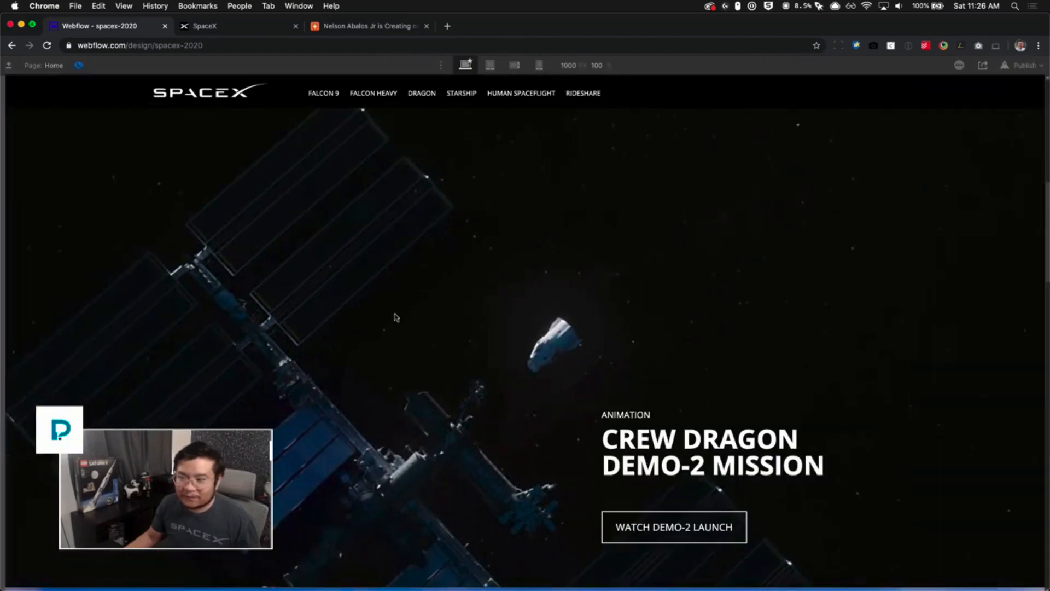
pyautogui.scroll(-10, 395, 316)
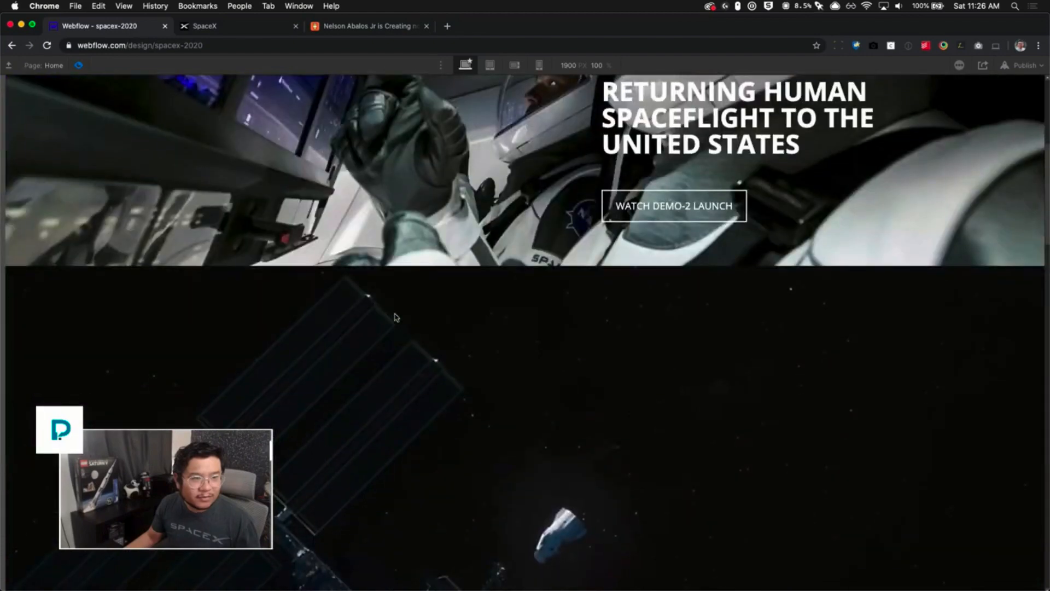
pyautogui.scroll(-5, 395, 316)
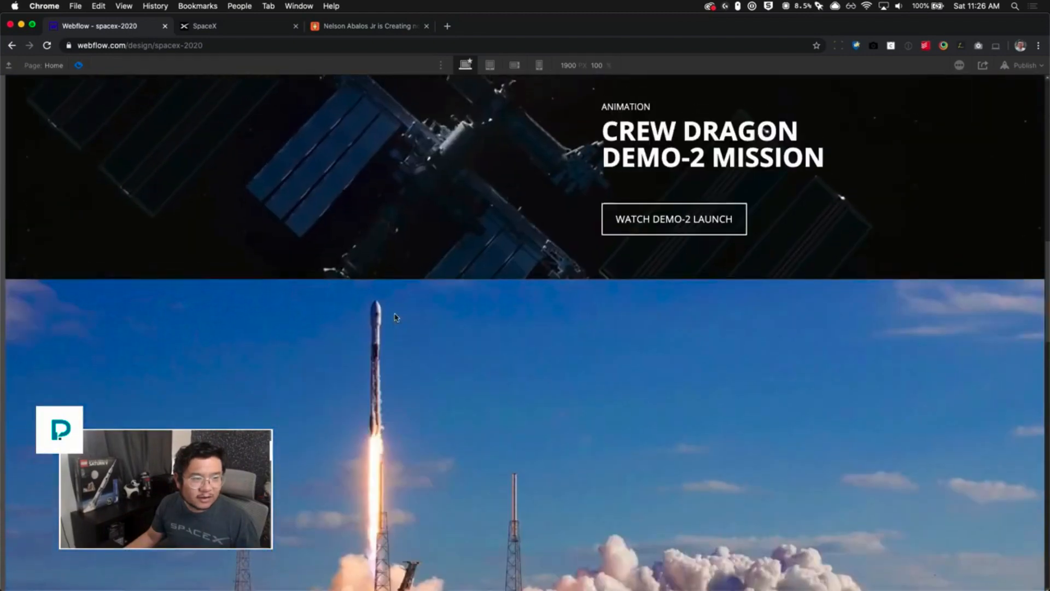
pyautogui.scroll(1, 395, 316)
pyautogui.scroll(5, 395, 317)
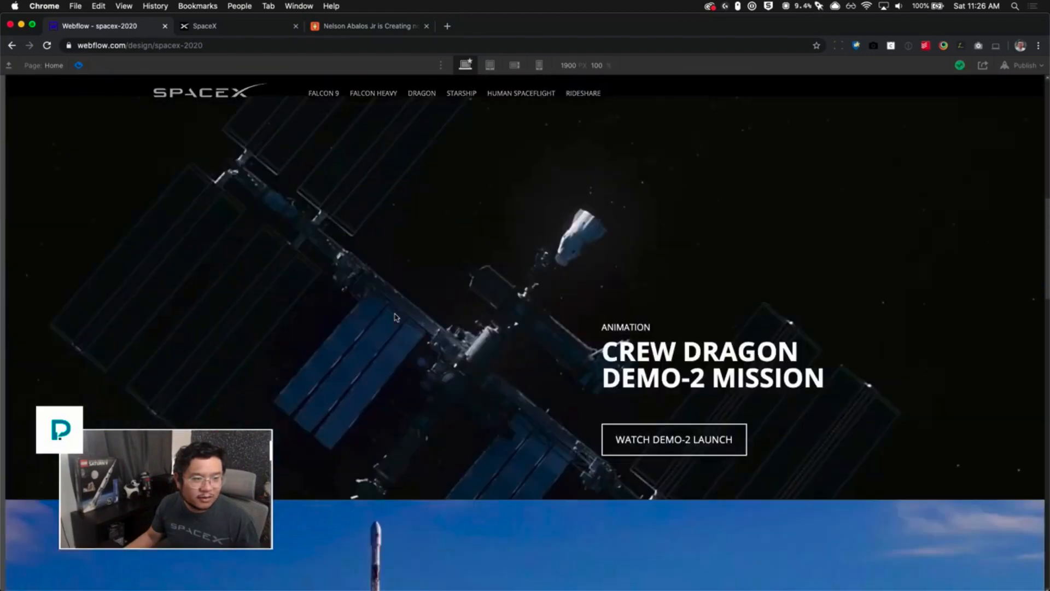
pyautogui.scroll(4, 394, 316)
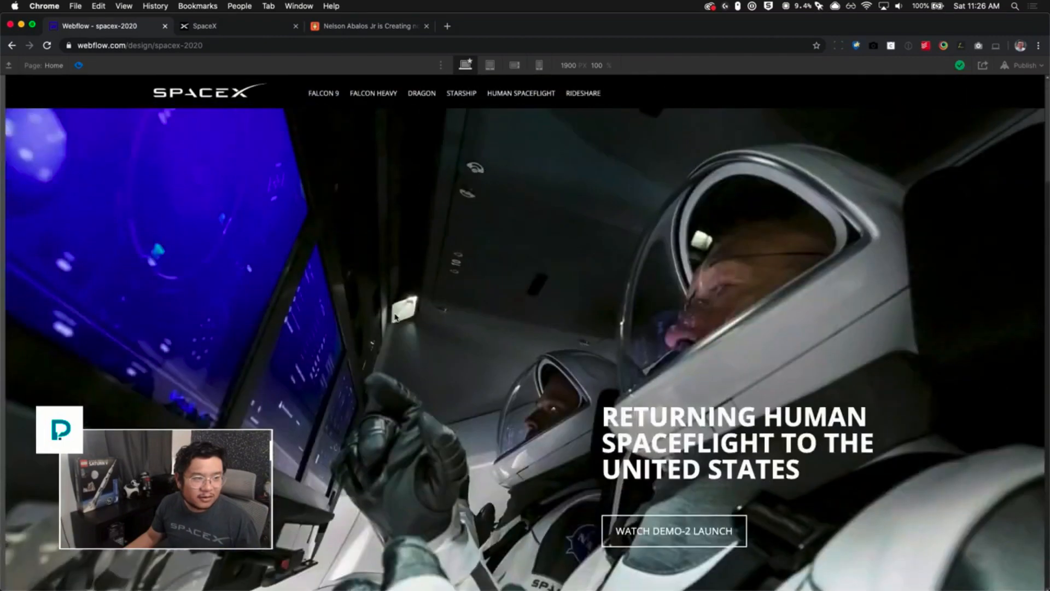
pyautogui.scroll(-5, 396, 317)
pyautogui.scroll(5, 396, 317)
pyautogui.scroll(-8, 484, 276)
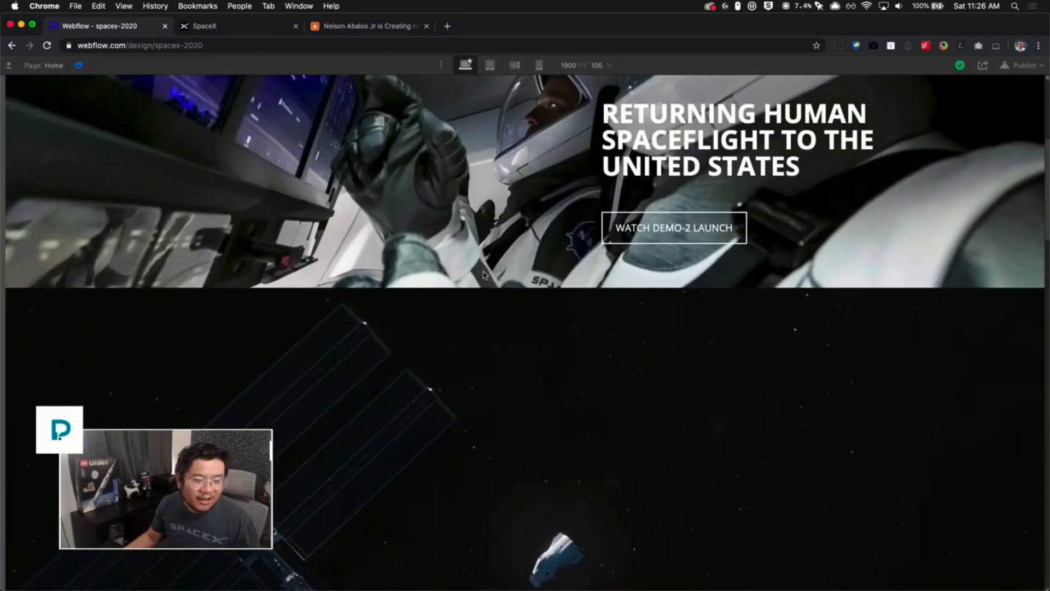
pyautogui.scroll(-10, 484, 276)
pyautogui.scroll(10, 484, 276)
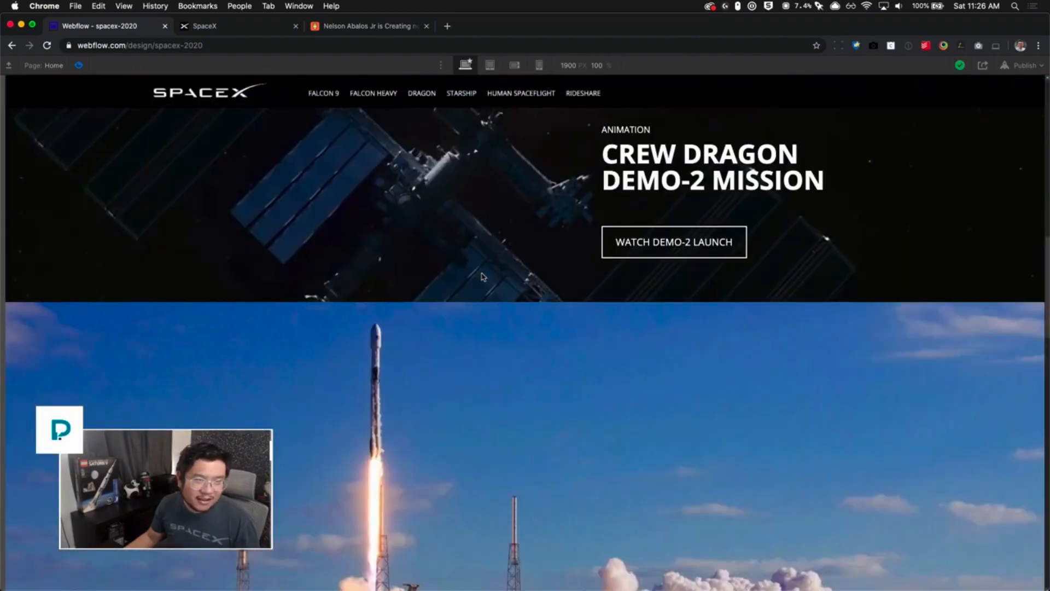
pyautogui.scroll(8, 484, 276)
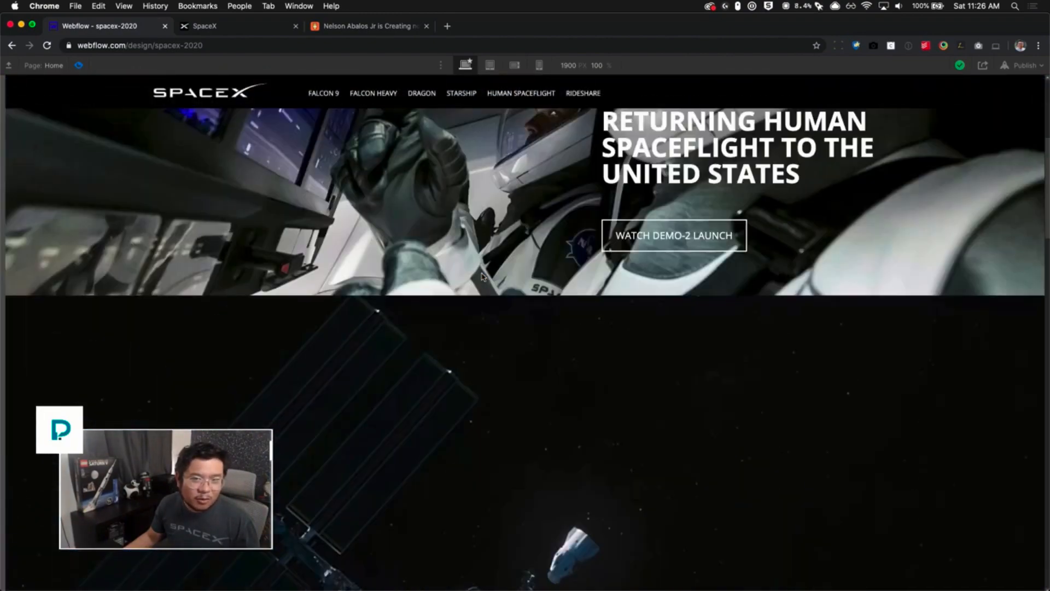
pyautogui.scroll(-5, 484, 276)
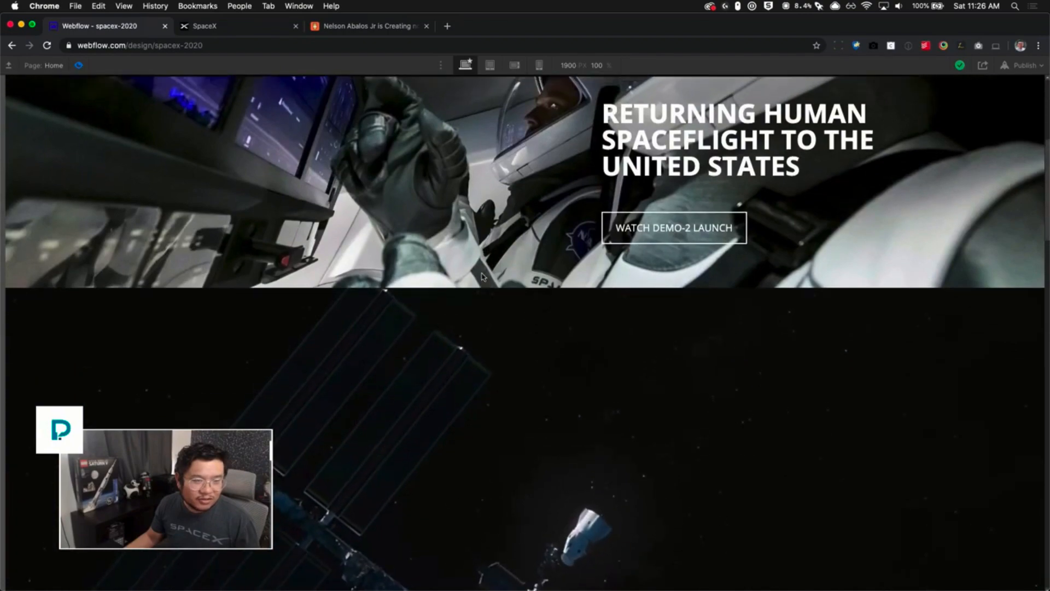
pyautogui.scroll(6, 483, 276)
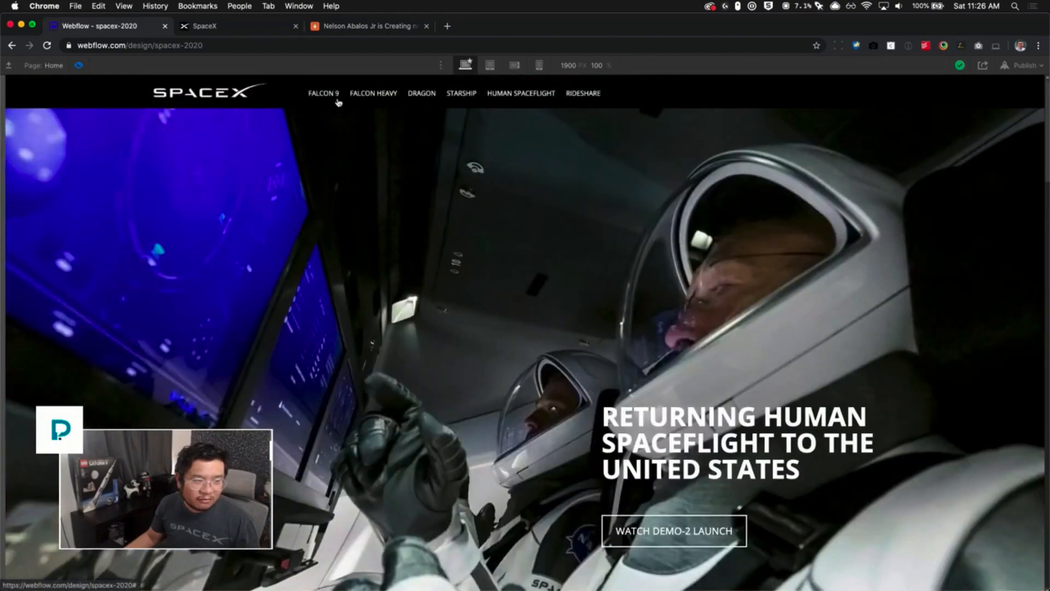
pyautogui.scroll(-1, 370, 304)
pyautogui.scroll(-15, 370, 304)
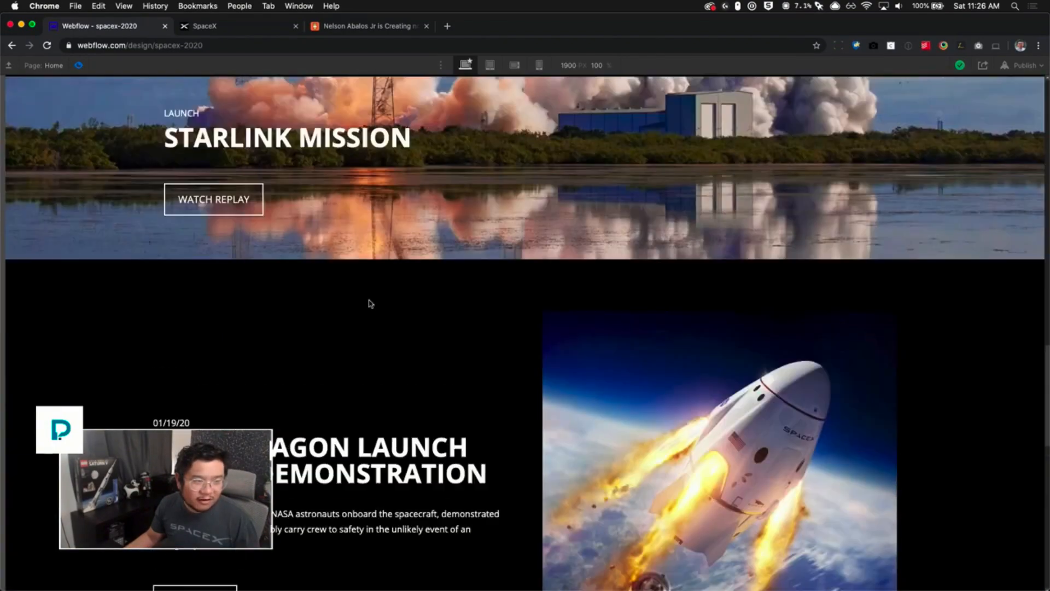
pyautogui.scroll(6, 370, 304)
pyautogui.scroll(5, 370, 304)
pyautogui.scroll(-1, 370, 303)
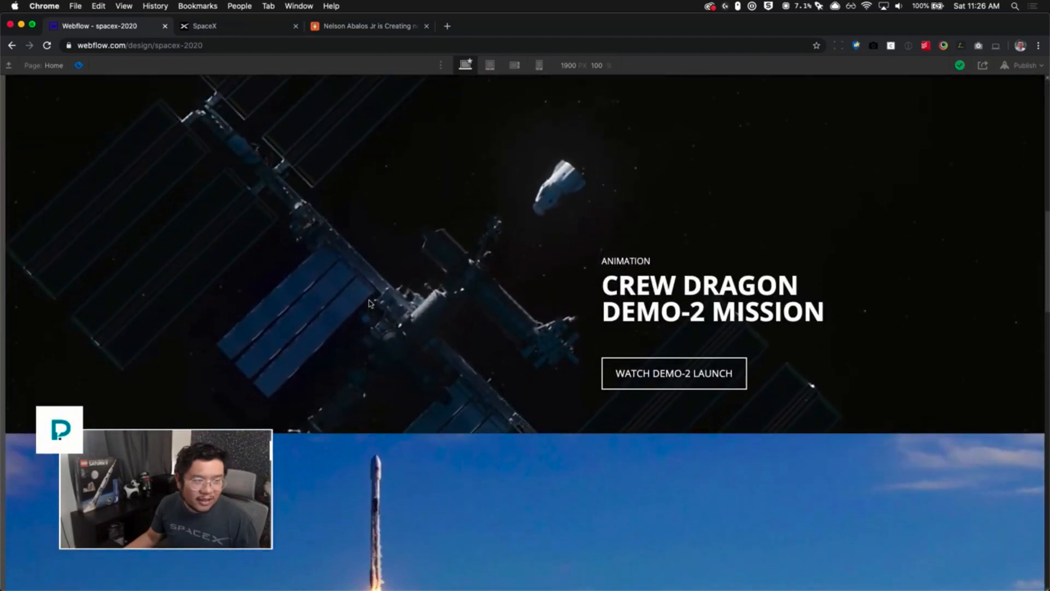
pyautogui.scroll(6, 370, 303)
pyautogui.scroll(5, 369, 303)
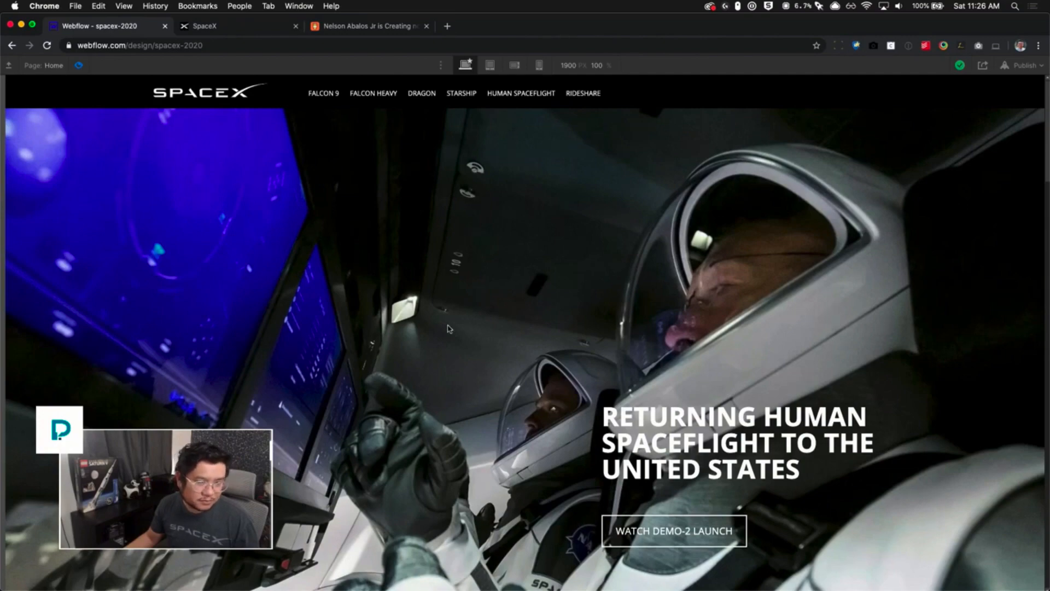
pyautogui.scroll(-15, 447, 328)
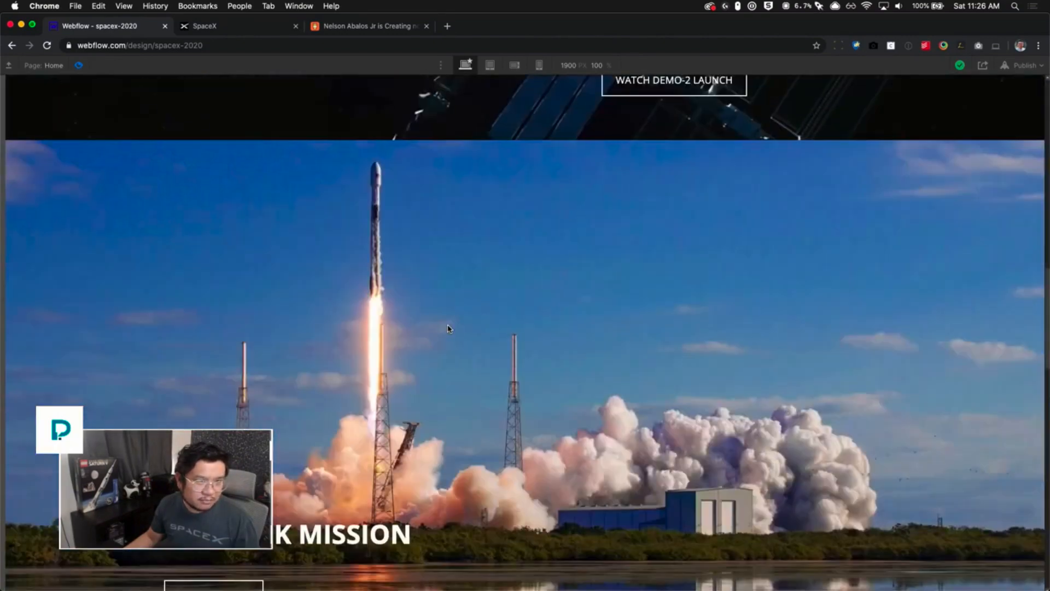
pyautogui.scroll(6, 447, 328)
pyautogui.scroll(5, 447, 328)
pyautogui.scroll(-4, 447, 328)
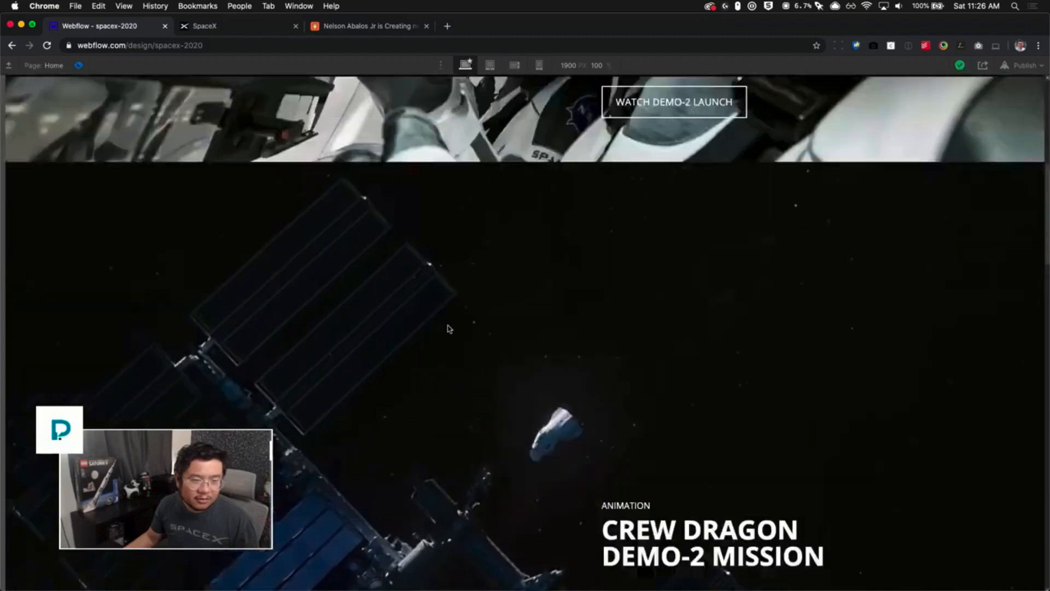
pyautogui.scroll(6, 447, 328)
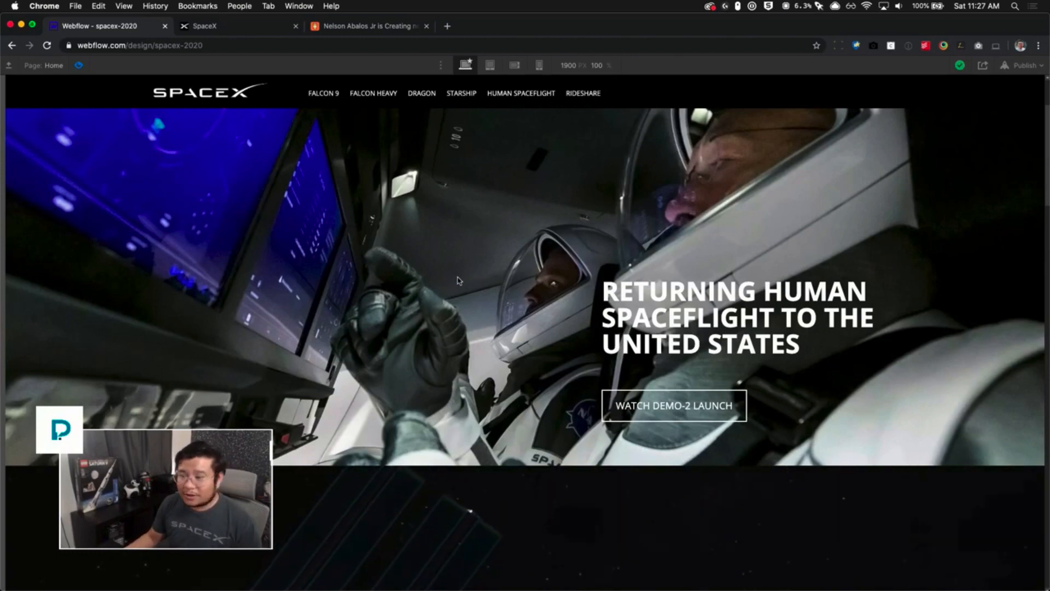
pyautogui.scroll(-1, 460, 281)
pyautogui.scroll(3, 459, 281)
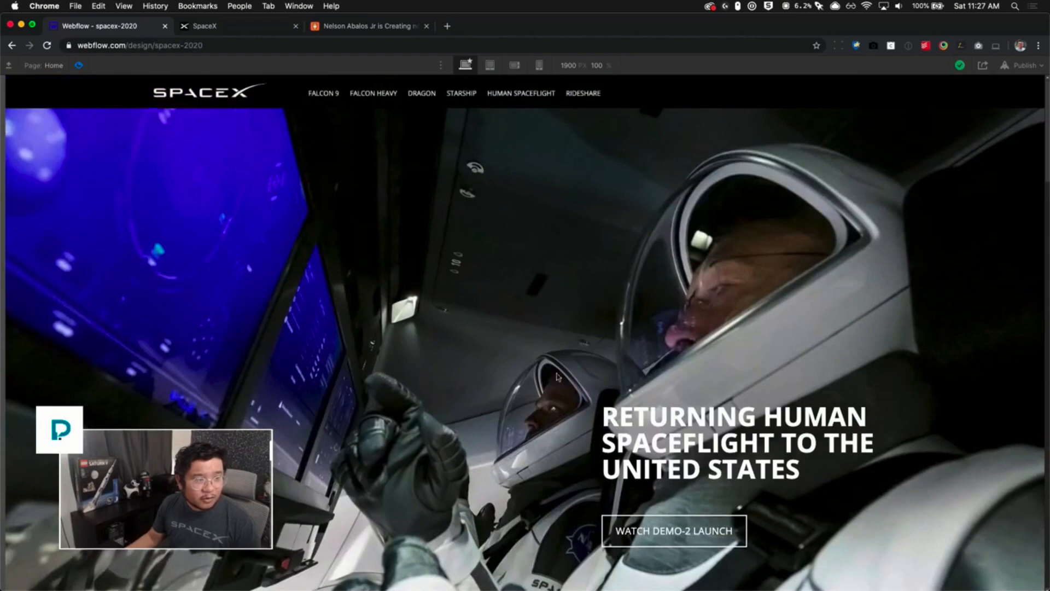
# - Switch to the live SpaceX site and scroll up and down to compare its navbar behaviour
pyautogui.click(238, 25)
pyautogui.scroll(-3, 480, 392)
pyautogui.scroll(8, 481, 393)
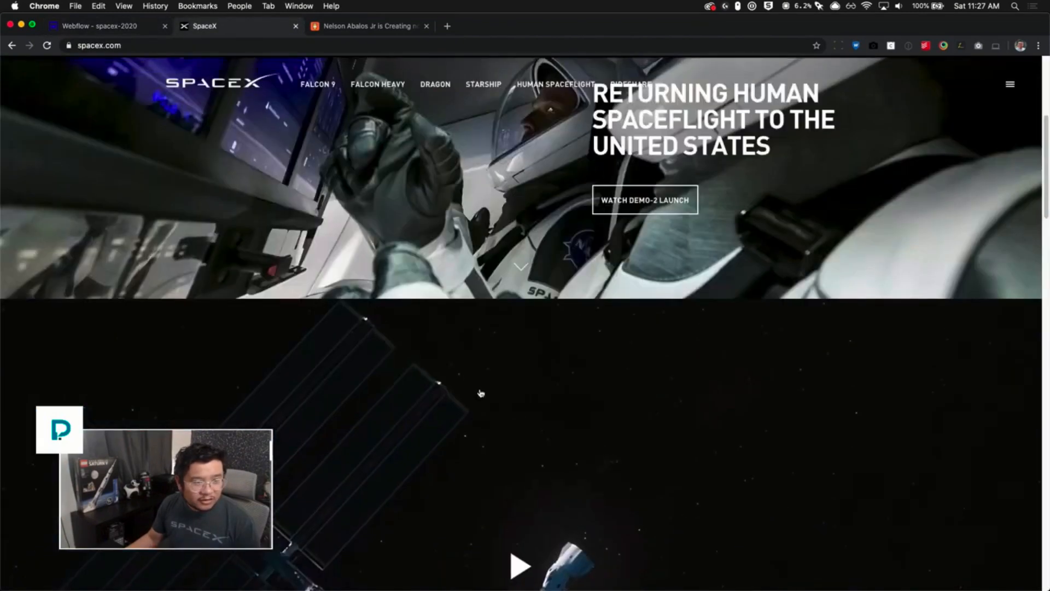
pyautogui.scroll(3, 480, 392)
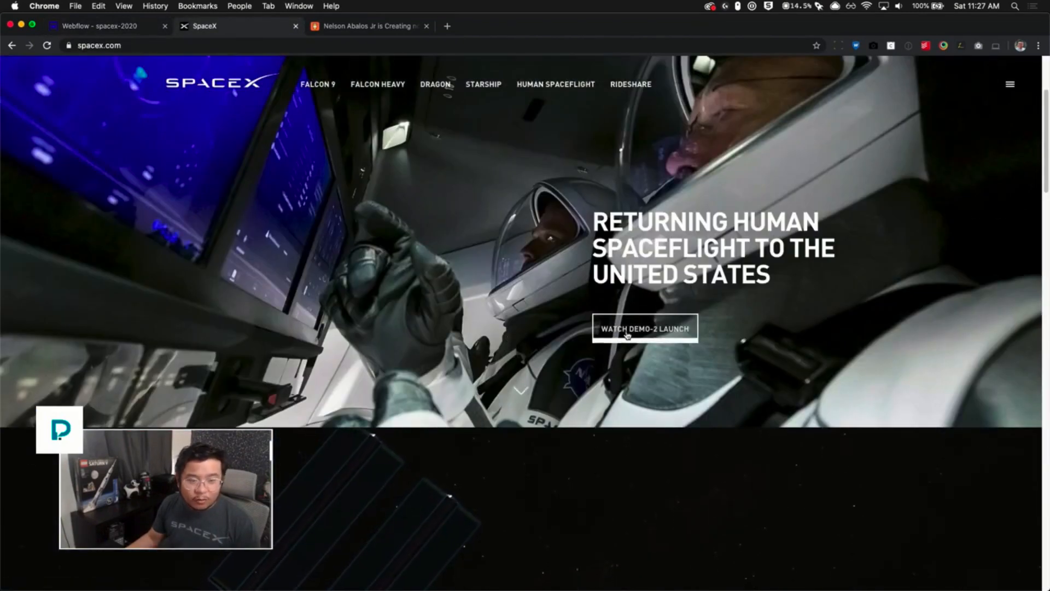
pyautogui.scroll(-5, 640, 332)
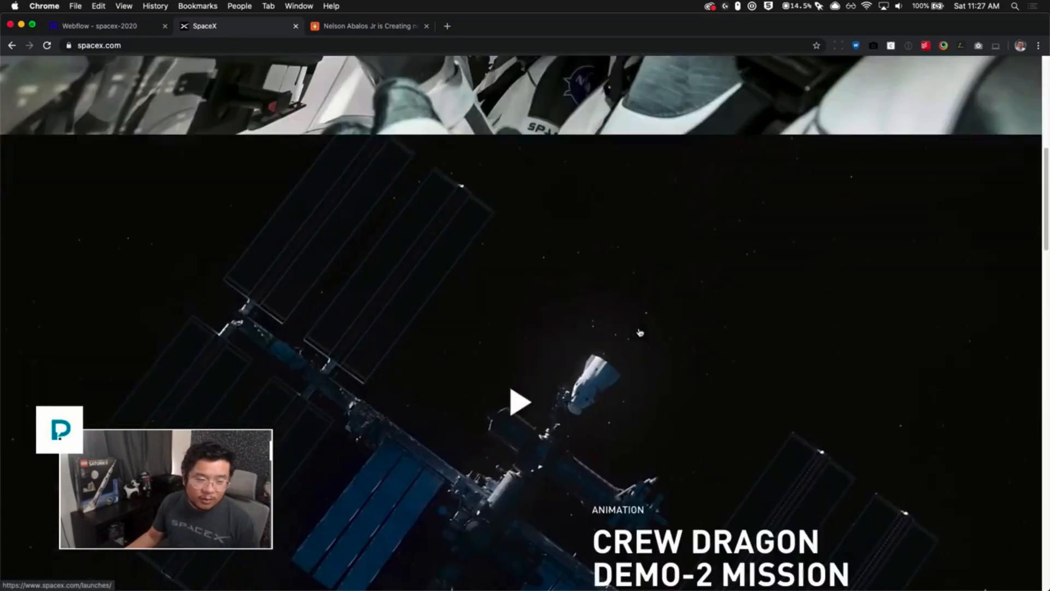
# - Return to the Designer from preview and select the hero's WATCH DEMO-2 LAUNCH button
pyautogui.scroll(6, 521, 421)
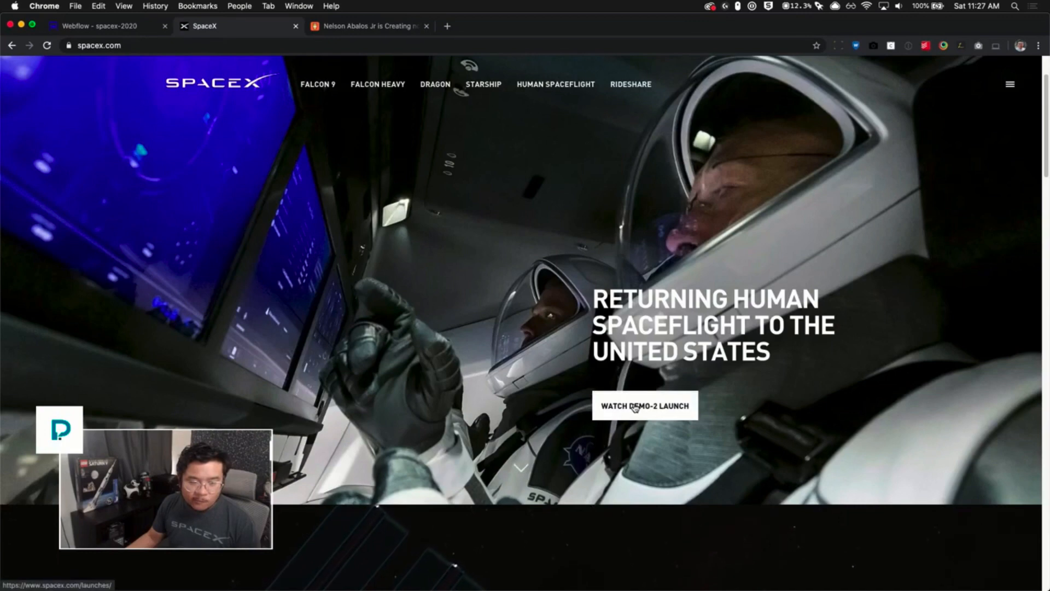
pyautogui.click(129, 26)
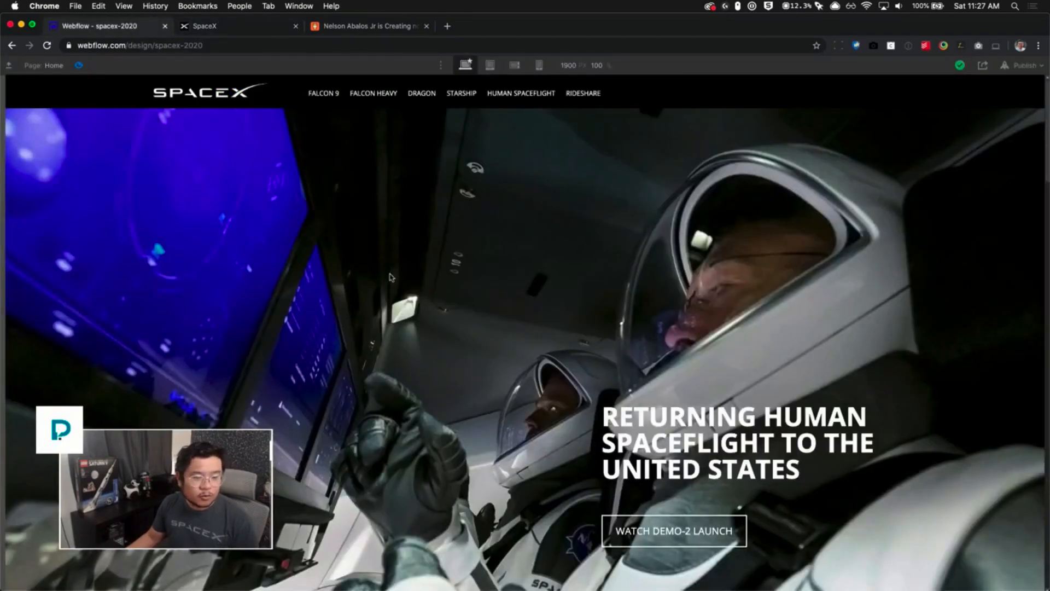
pyautogui.click(81, 66)
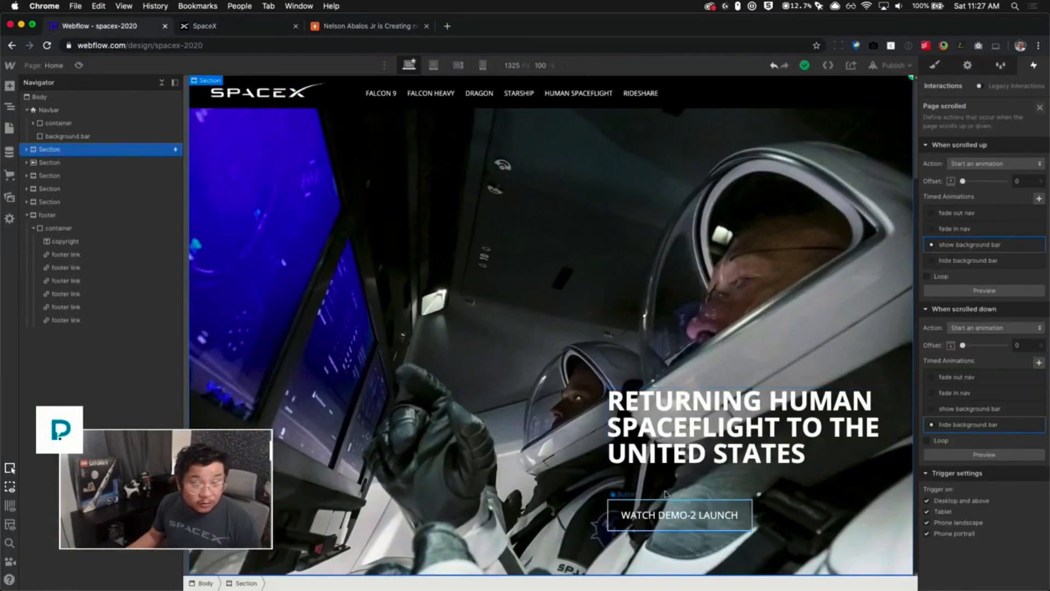
pyautogui.click(693, 516)
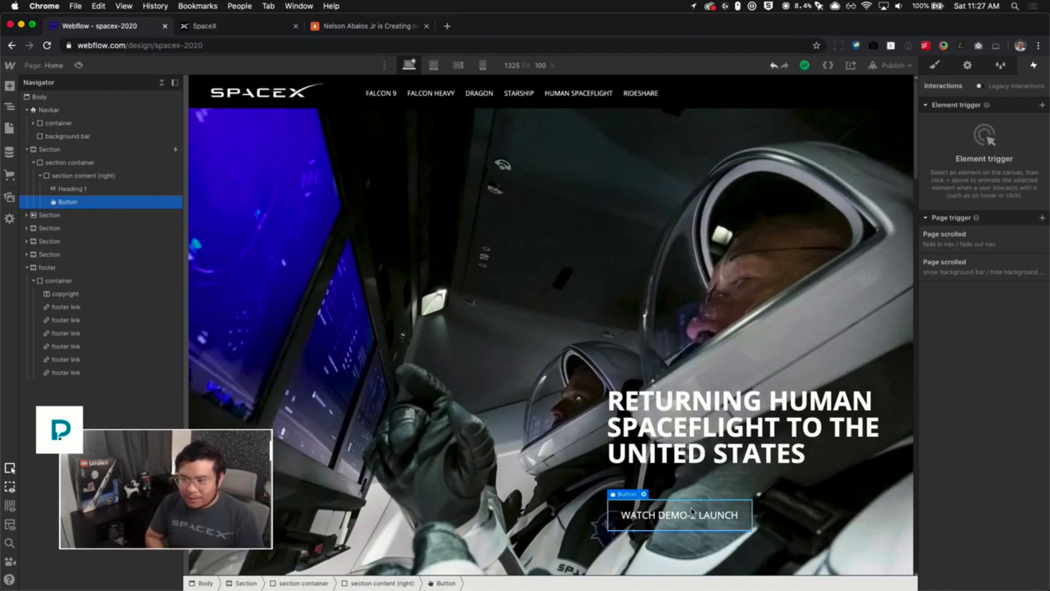
pyautogui.scroll(-3, 692, 511)
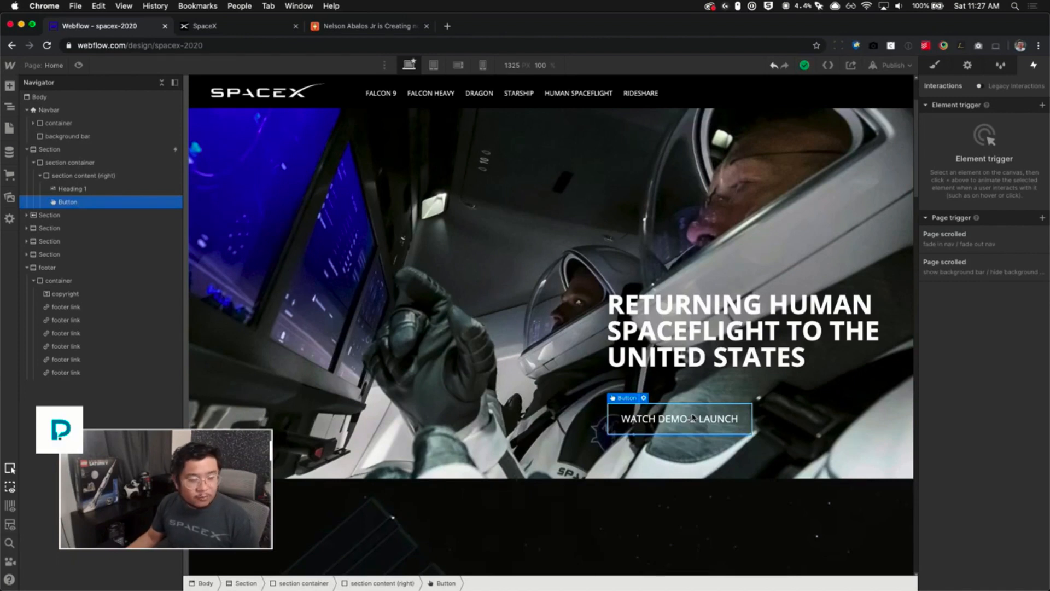
pyautogui.press('super+e')
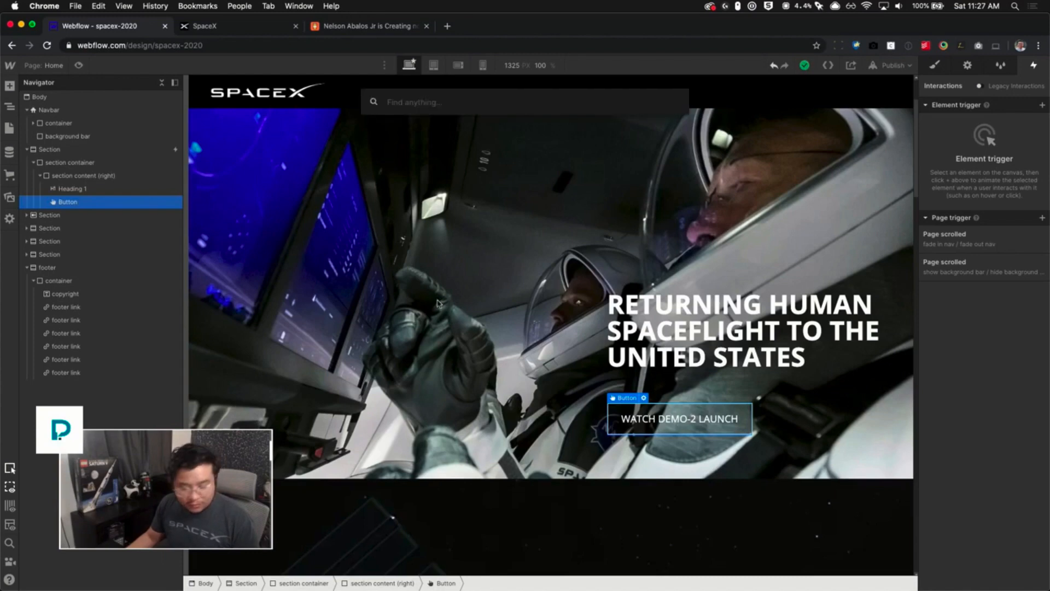
pyautogui.write('div')
pyautogui.press('Return')
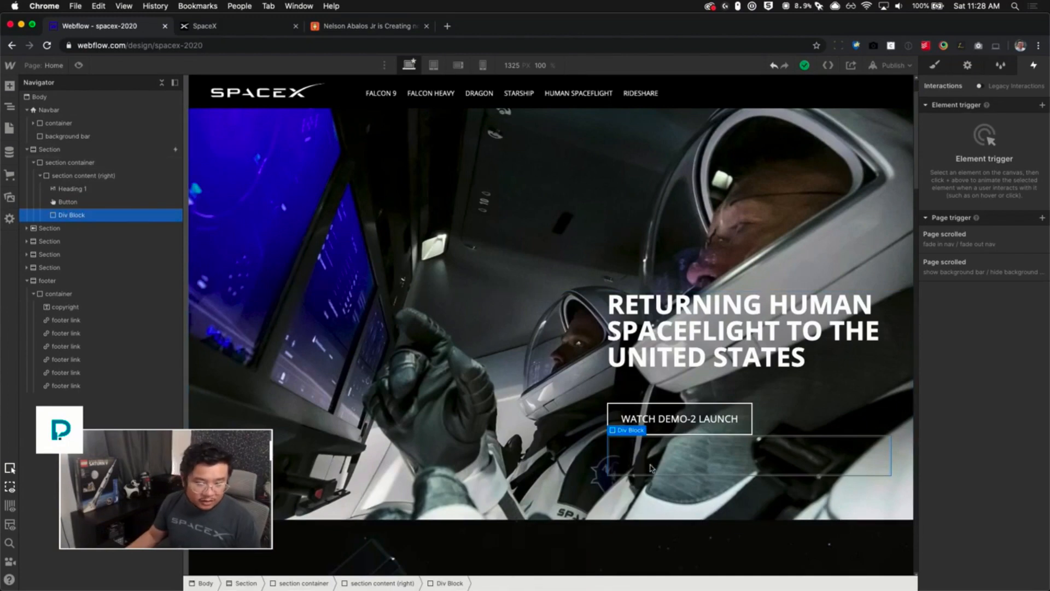
pyautogui.press('Delete')
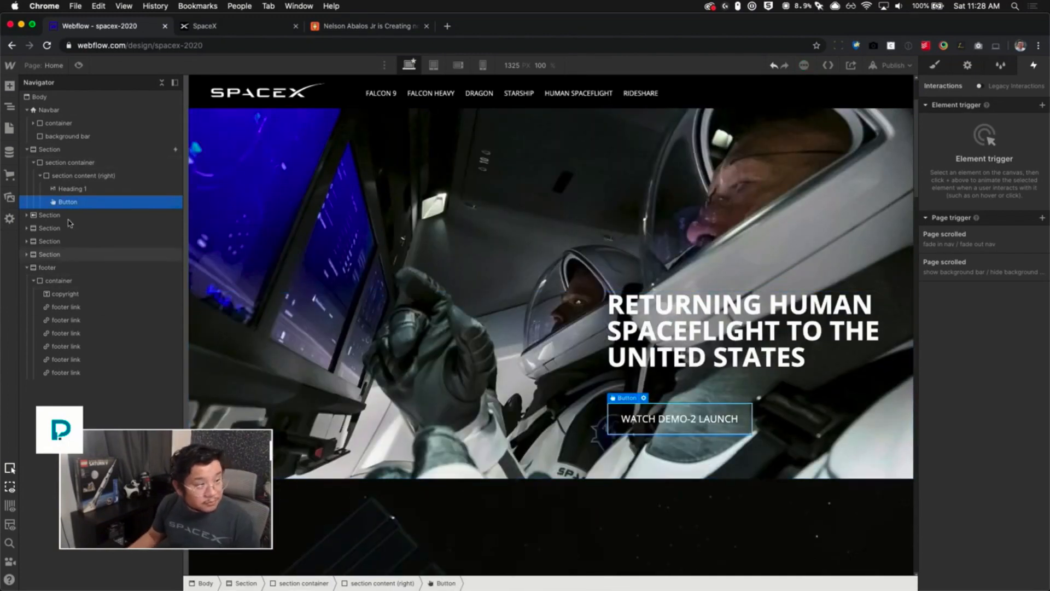
# - Add a Link Block after the button and close its link settings
pyautogui.press('super+e')
pyautogui.write('link')
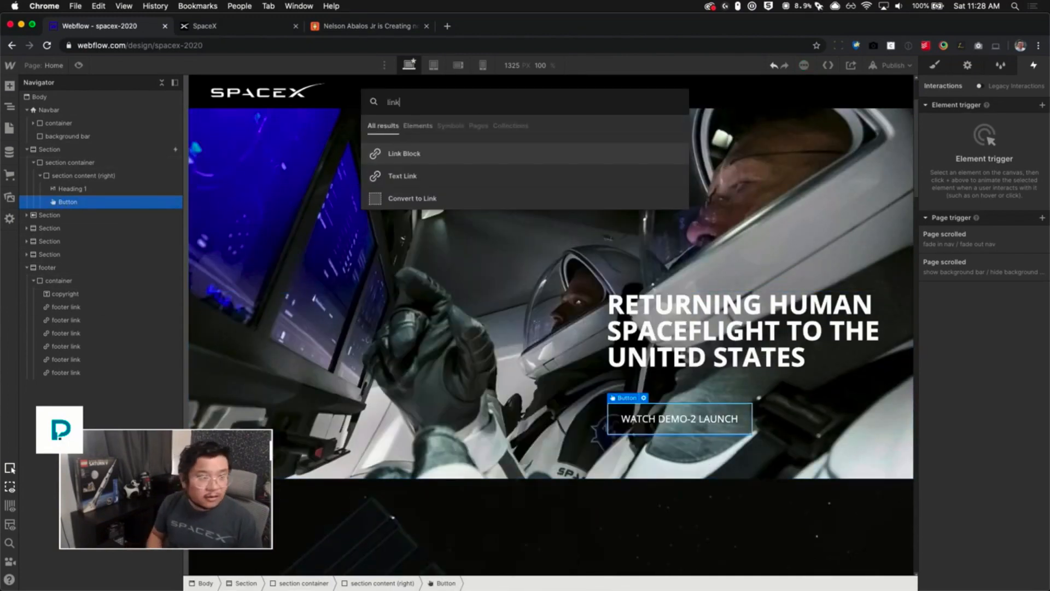
pyautogui.press('Return')
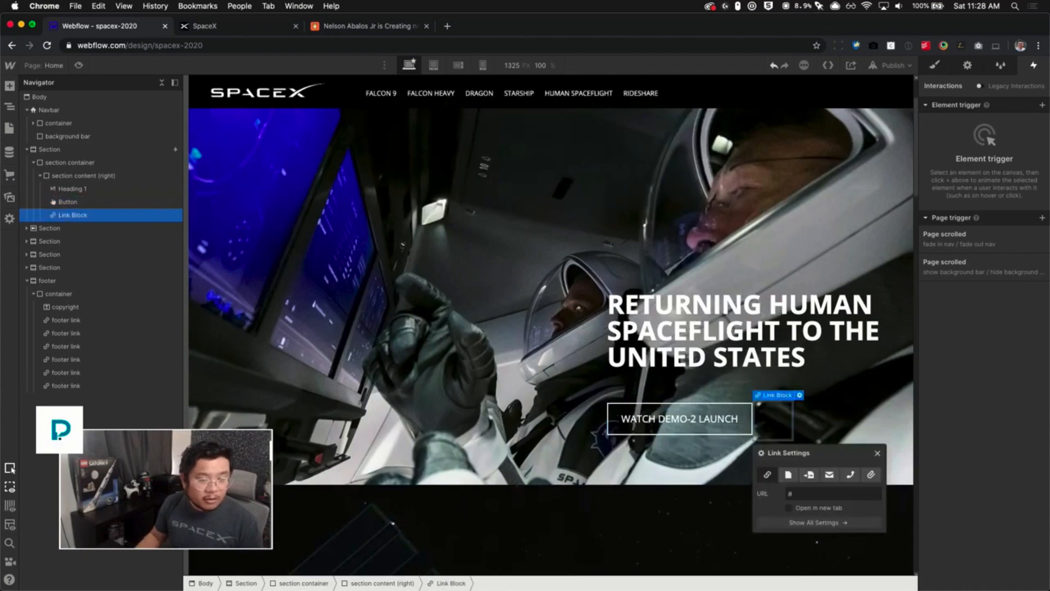
pyautogui.click(877, 453)
# - Insert a Text Block inside the link block and replace its text with WATCH DEMO-2 LAUNCH
pyautogui.press('super+k')
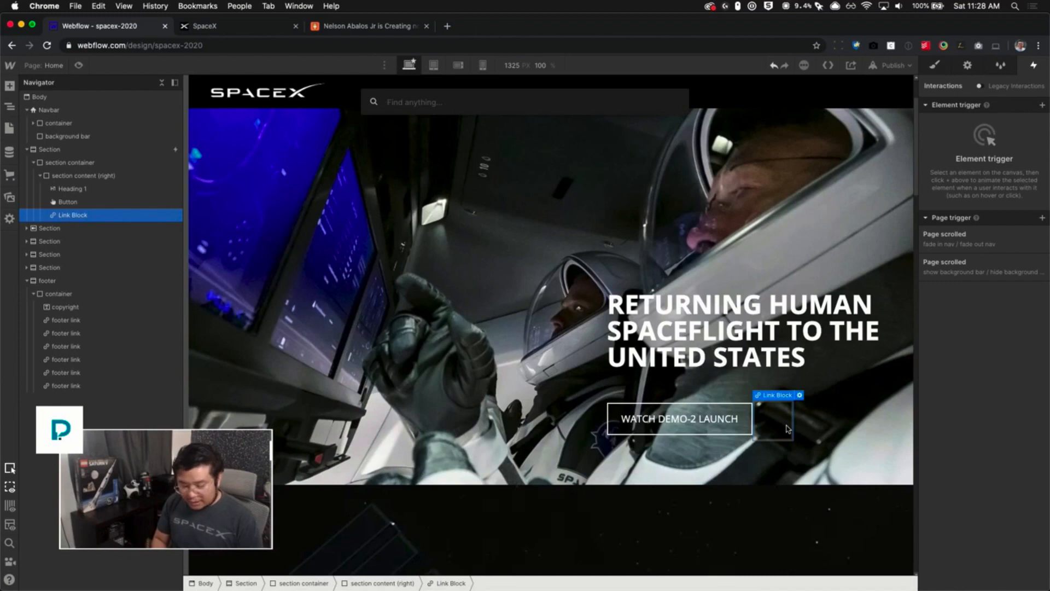
pyautogui.write('text')
pyautogui.press('Down')
pyautogui.press('Return')
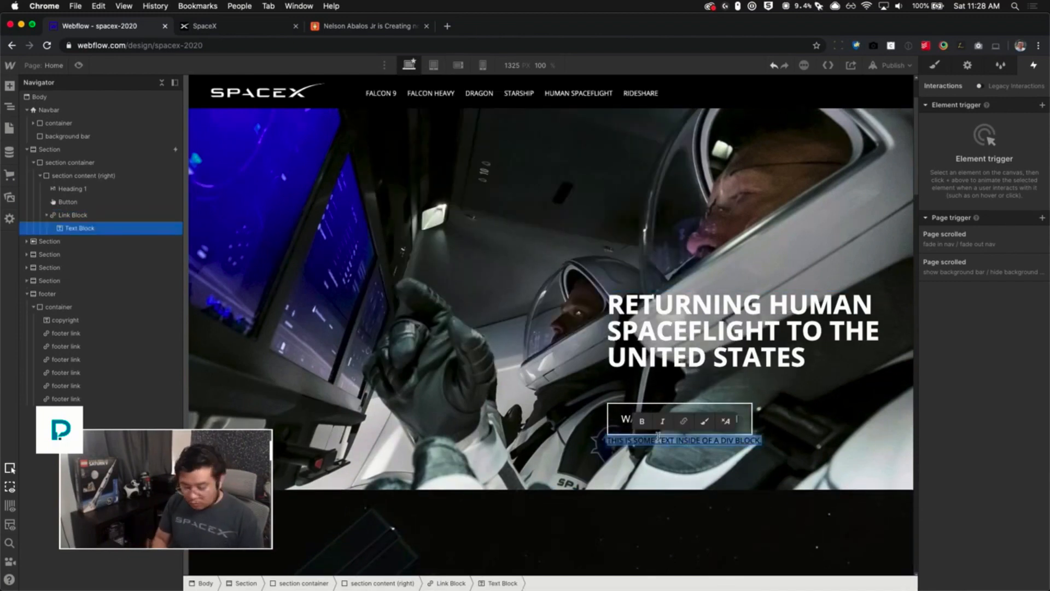
pyautogui.press('BackSpace')
pyautogui.write('WATCH DEMO-2 LAUNCH')
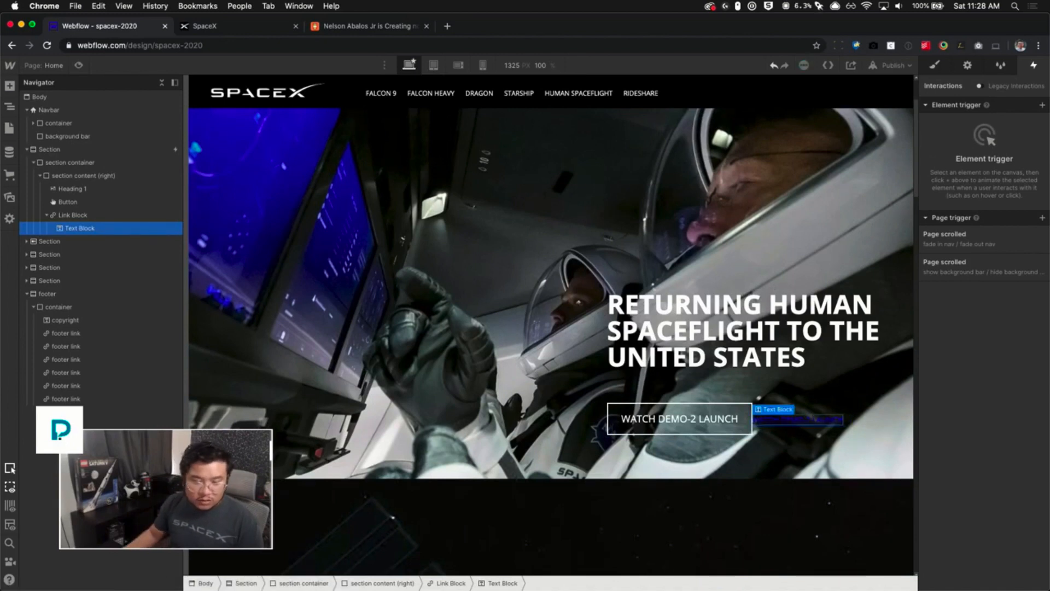
# - Select the link block and apply the existing Button class to it
pyautogui.click(94, 216)
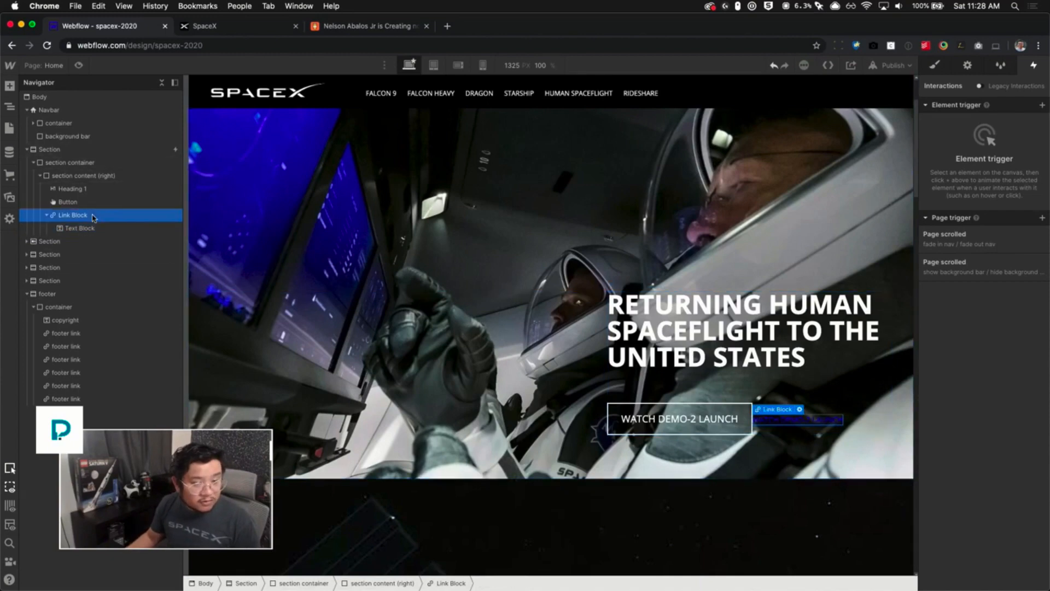
pyautogui.press('s')
pyautogui.press('super+Return')
pyautogui.write('but')
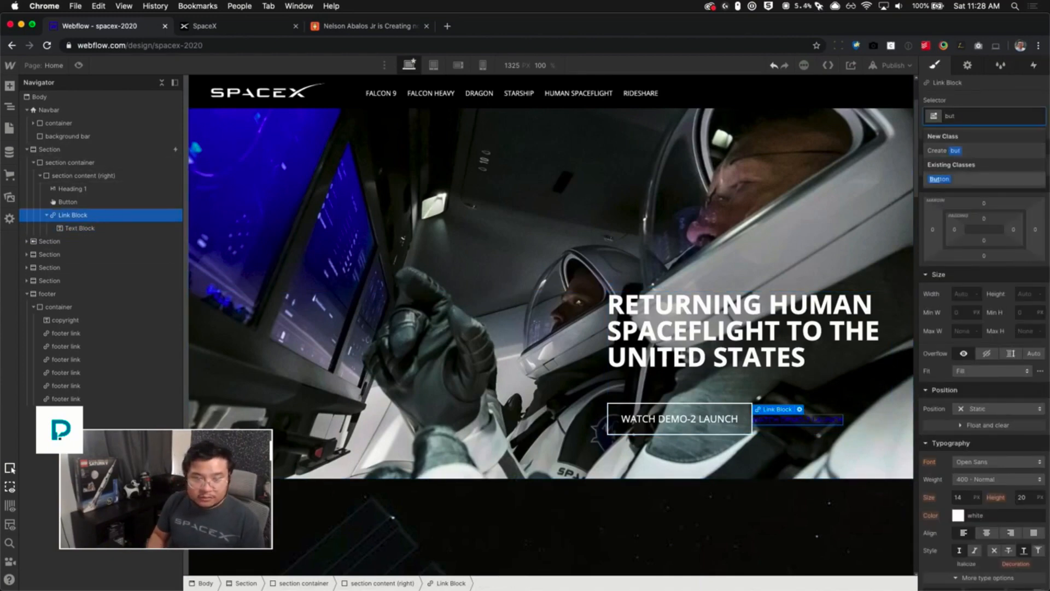
pyautogui.press('Return')
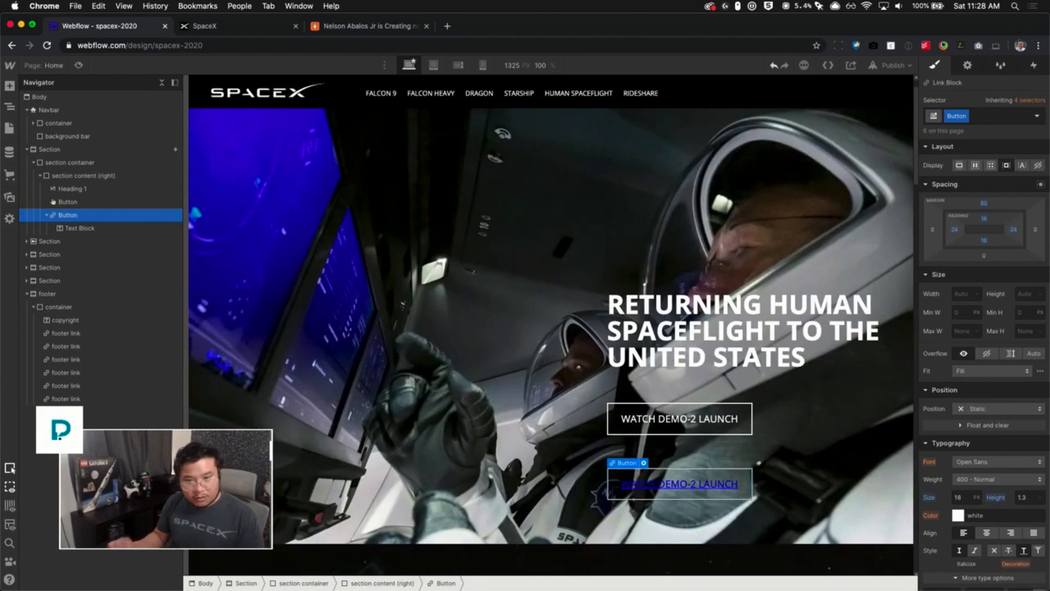
pyautogui.click(957, 515)
pyautogui.press('Return')
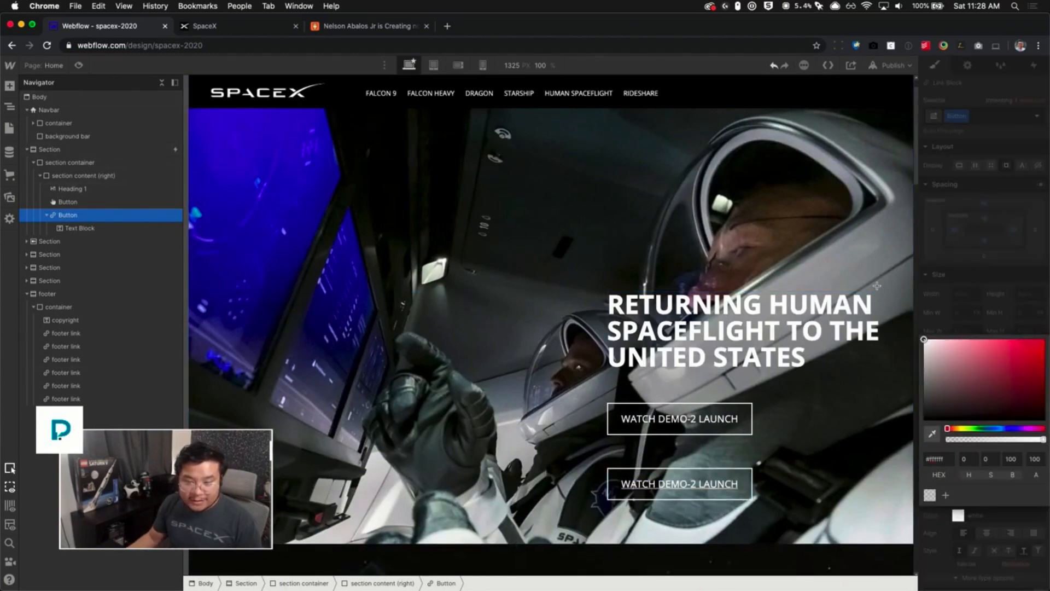
pyautogui.click(999, 559)
pyautogui.click(994, 550)
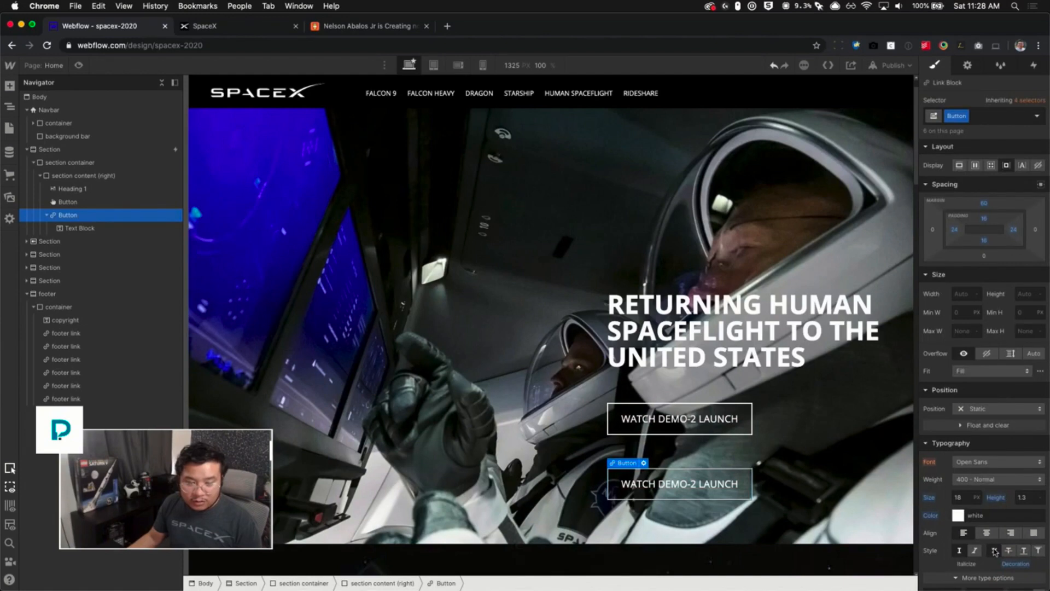
# - Delete the original WATCH DEMO-2 LAUNCH button and set the new button's position to Relative
pyautogui.click(728, 415)
pyautogui.press('Delete')
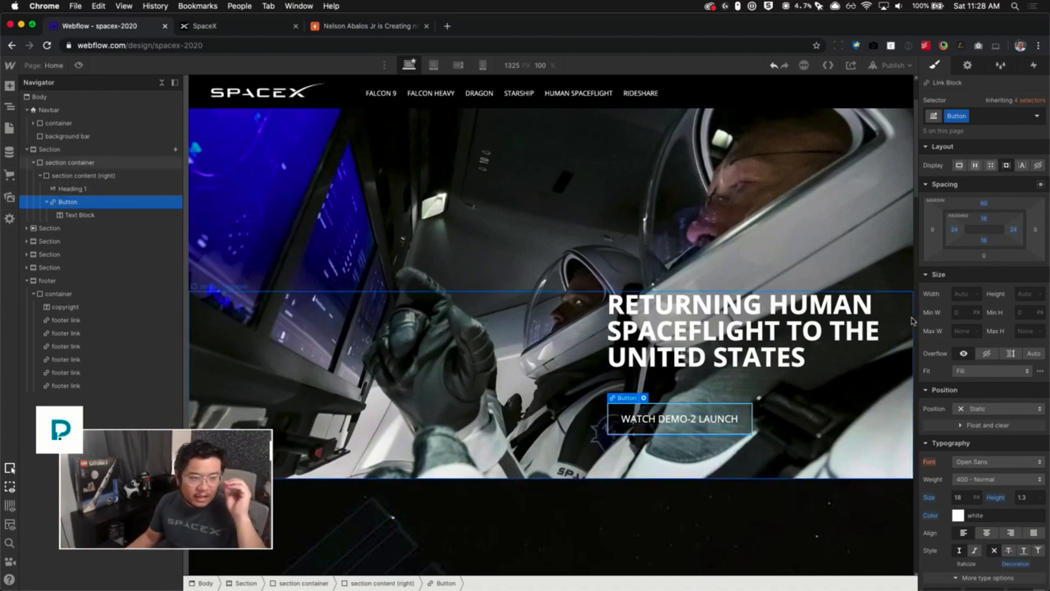
pyautogui.click(988, 415)
pyautogui.click(987, 421)
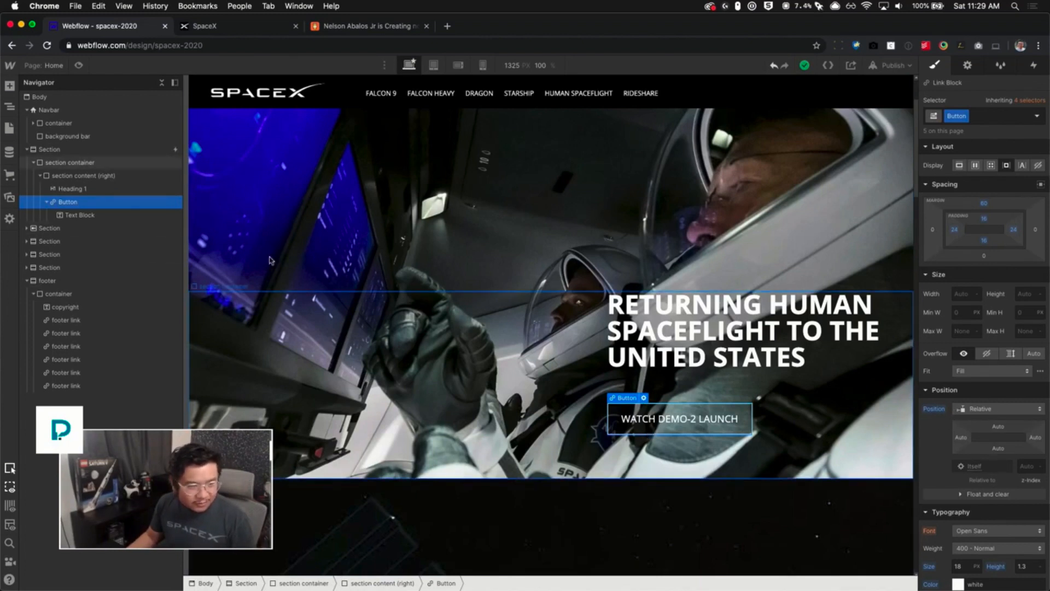
# - Add a Div Block inside the new button after its text and give it the class button background
pyautogui.click(96, 217)
pyautogui.press('super+e')
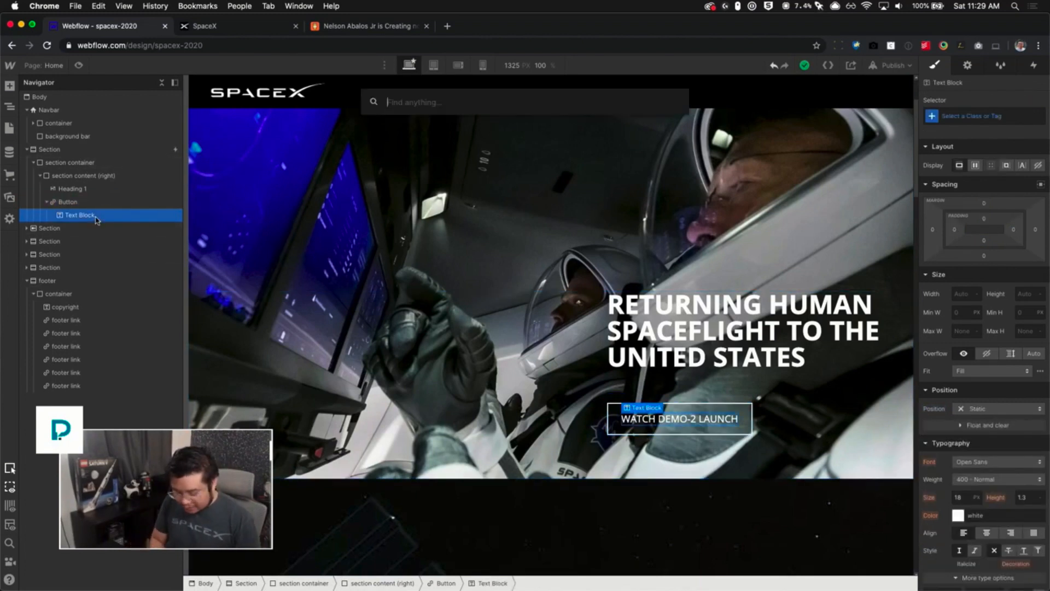
pyautogui.write('div')
pyautogui.press('Return')
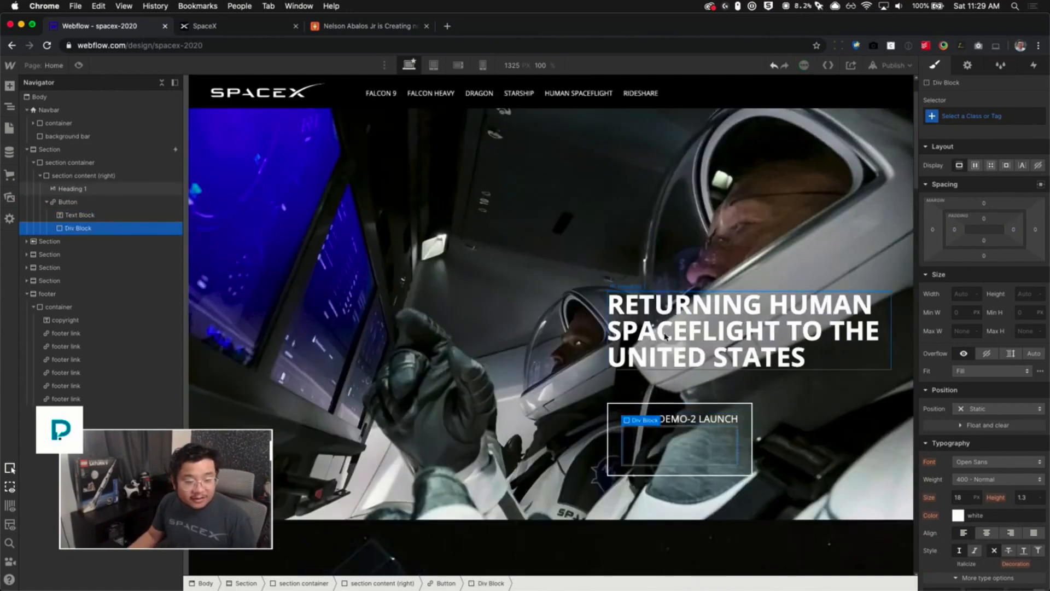
pyautogui.click(977, 116)
pyautogui.write('bu')
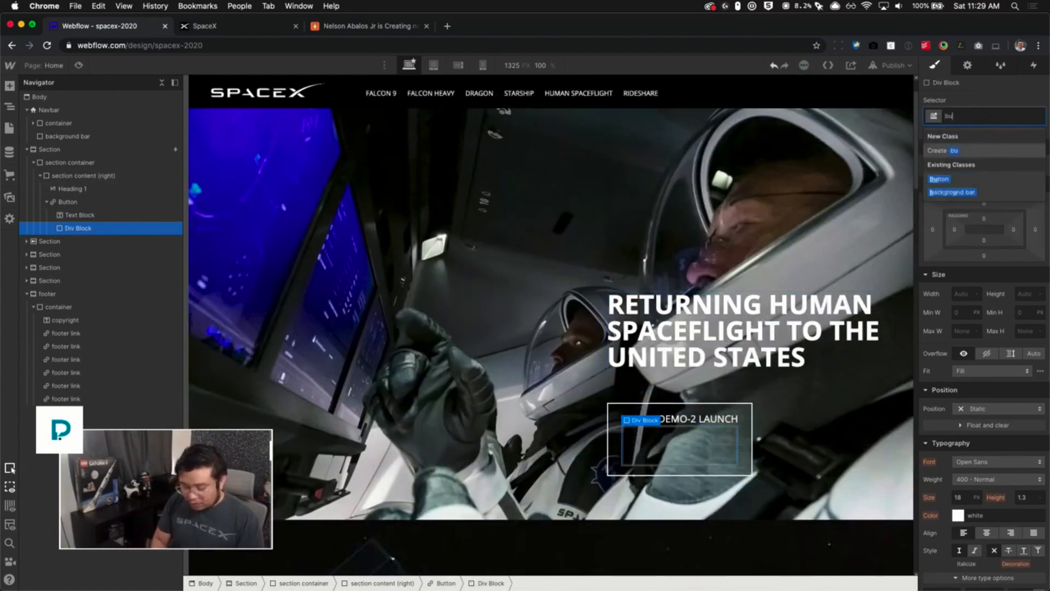
pyautogui.write('tton background')
pyautogui.press('Return')
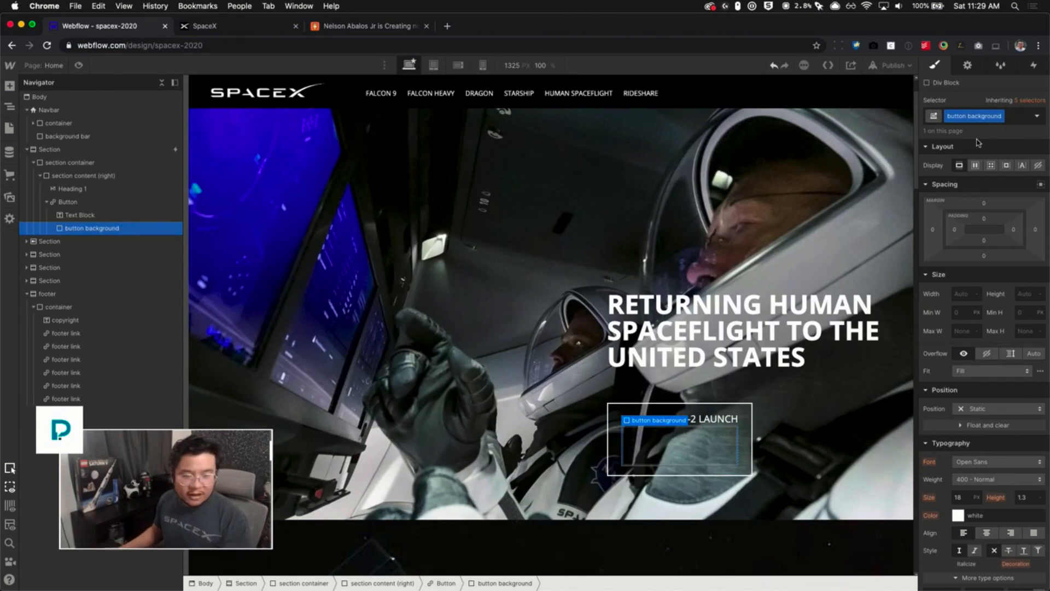
# - Position the button background absolutely so it fills the whole button
pyautogui.click(980, 408)
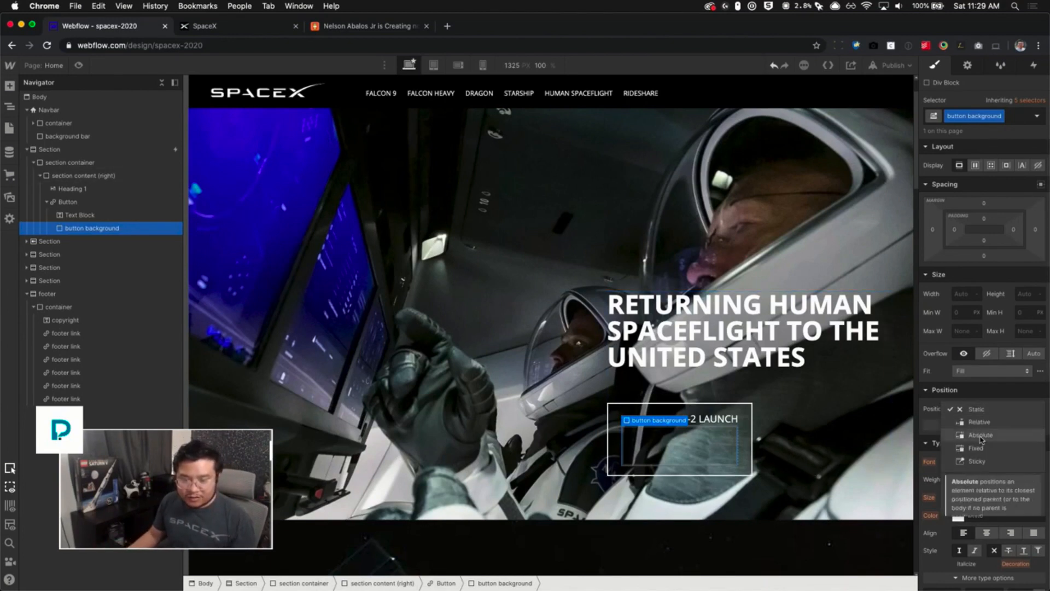
pyautogui.click(980, 436)
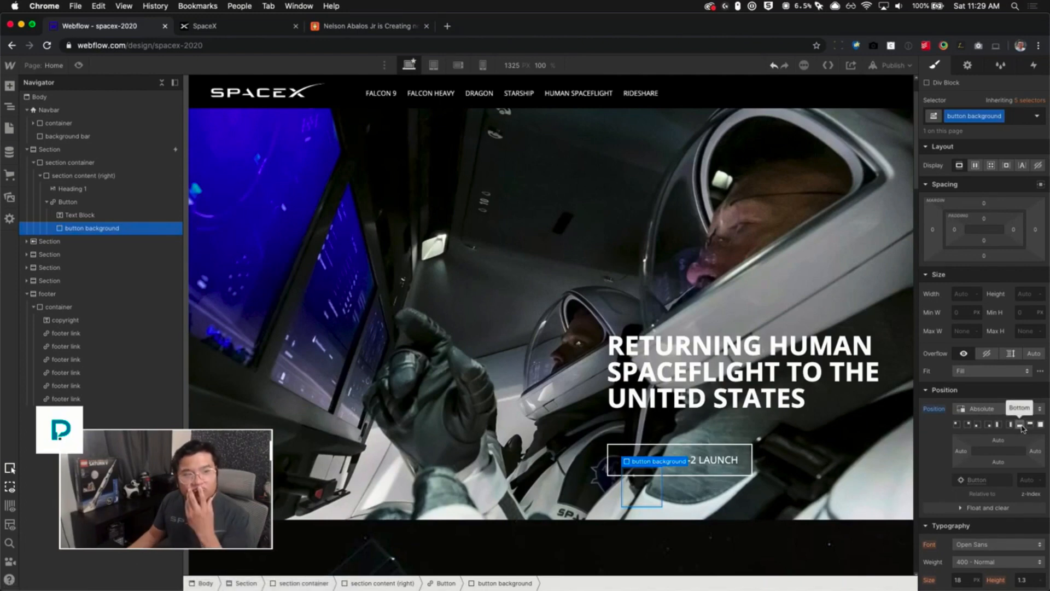
pyautogui.click(266, 30)
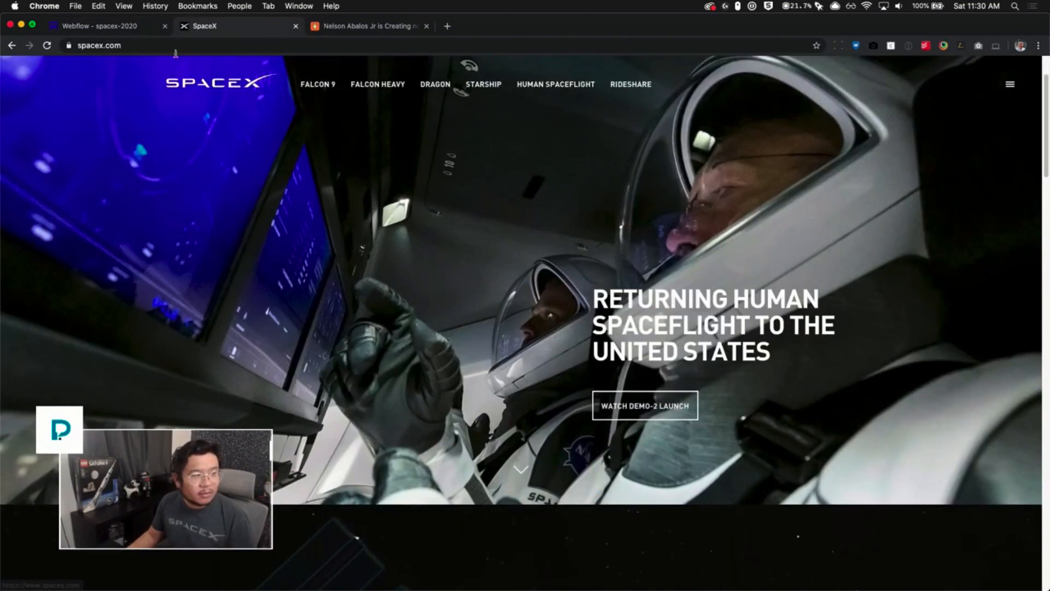
pyautogui.click(133, 28)
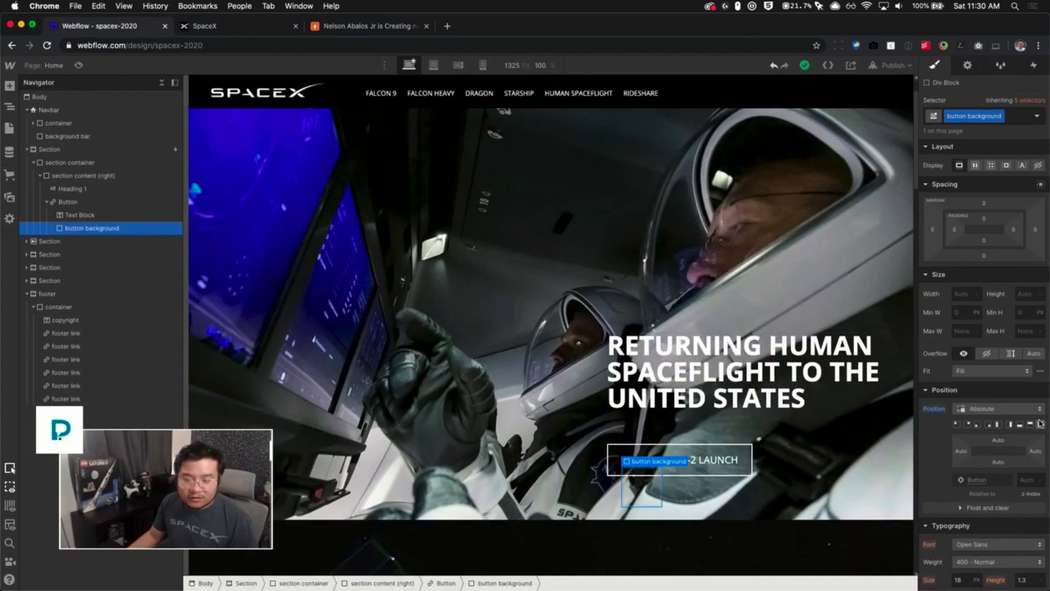
pyautogui.click(1040, 423)
pyautogui.scroll(-4, 998, 520)
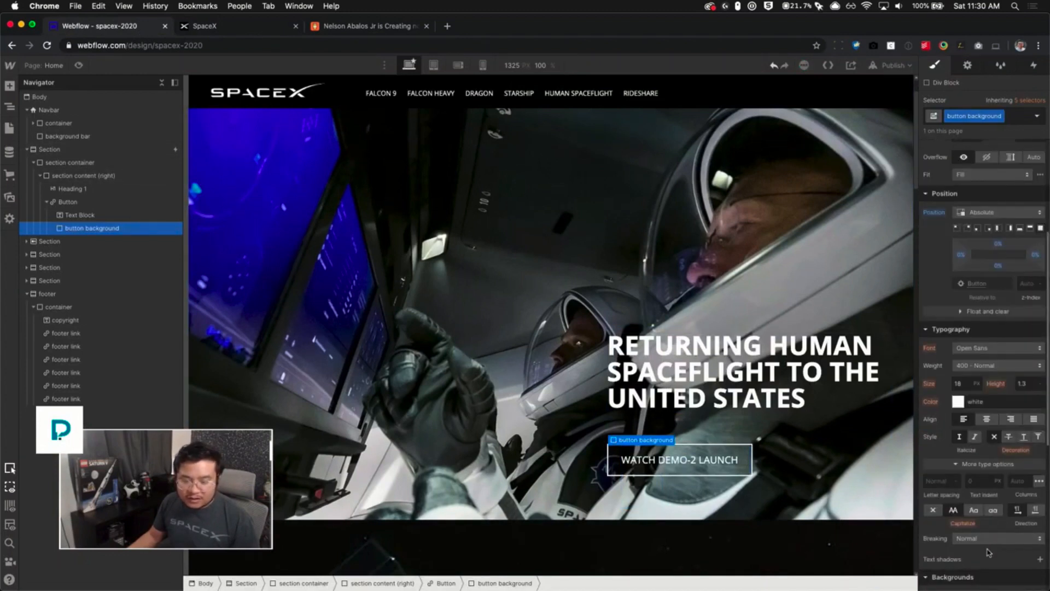
# - Set the button background's color to white
pyautogui.scroll(-3, 988, 552)
pyautogui.click(984, 555)
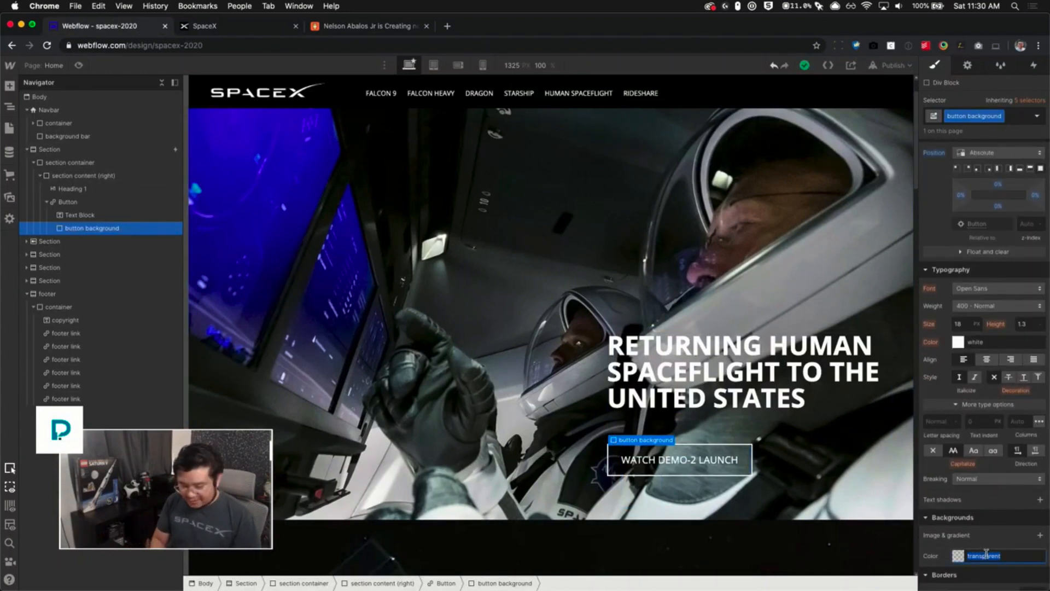
pyautogui.write('whites')
pyautogui.press('BackSpace')
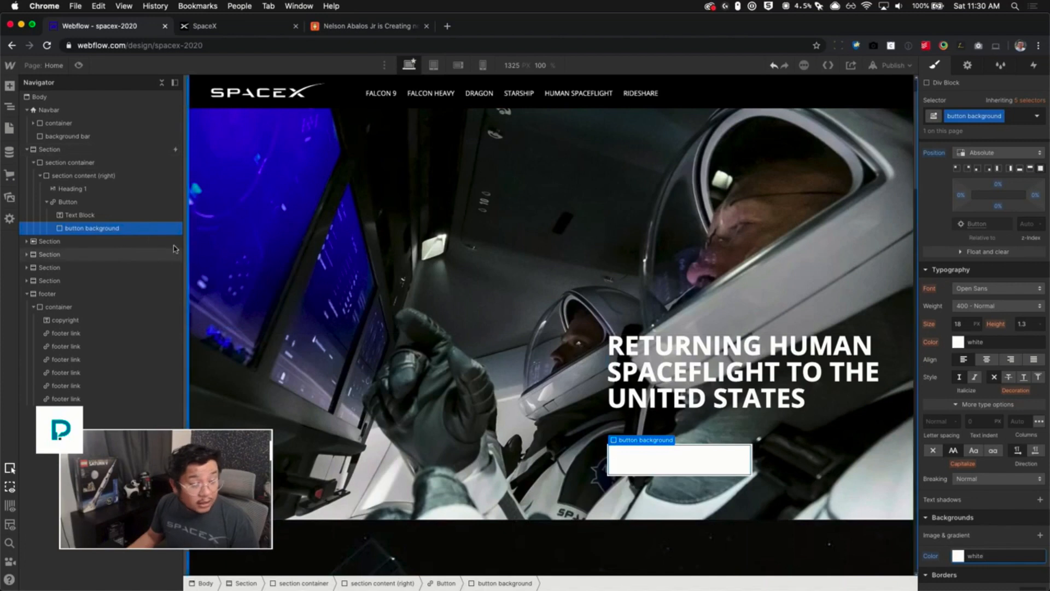
# - Give the button's text block a new class named button label
pyautogui.click(120, 217)
pyautogui.click(958, 116)
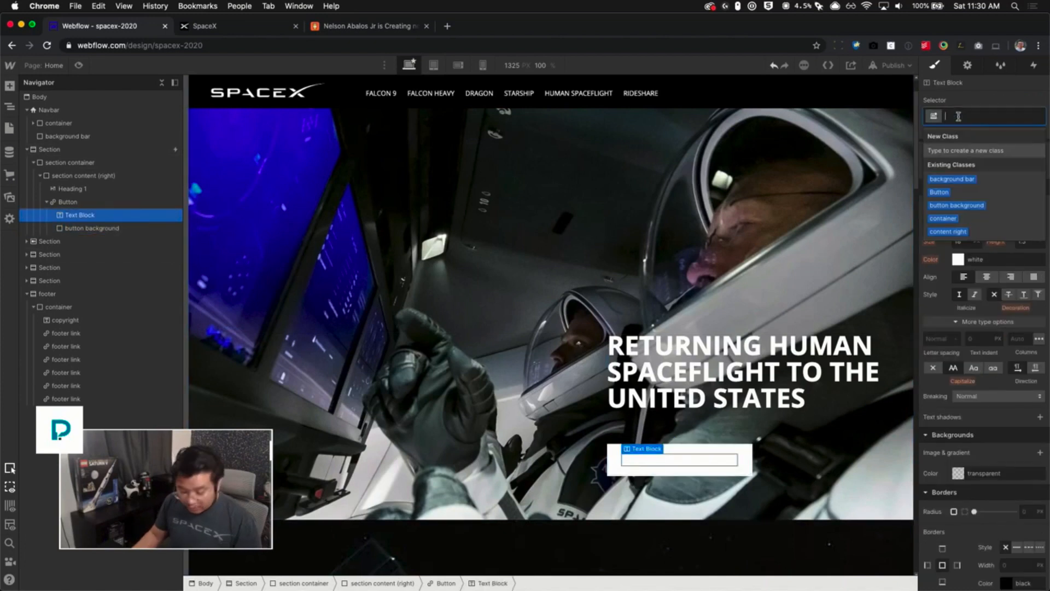
pyautogui.write('button label')
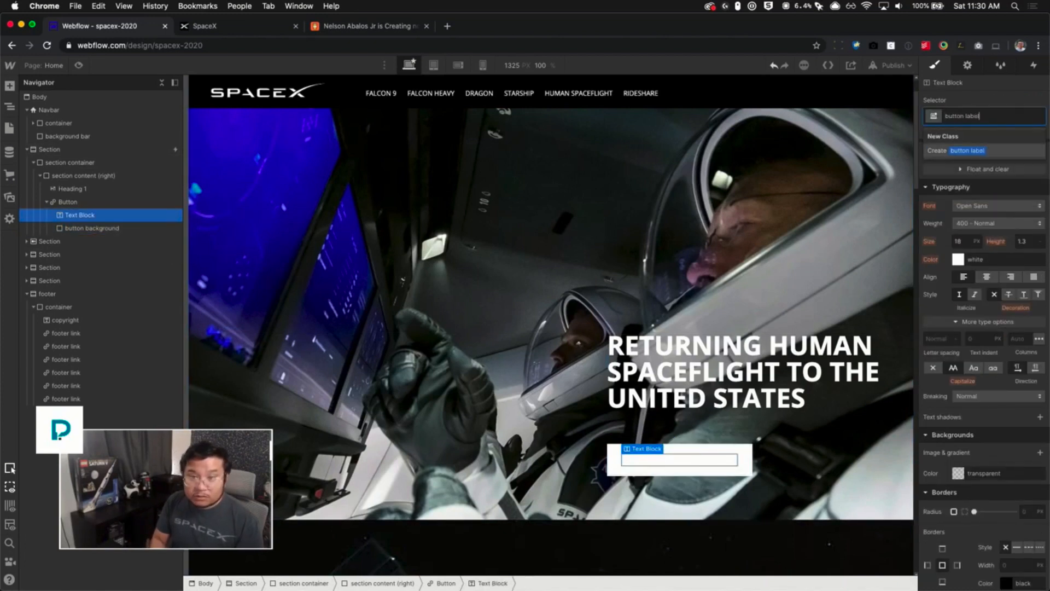
pyautogui.press('Return')
pyautogui.scroll(5, 1003, 304)
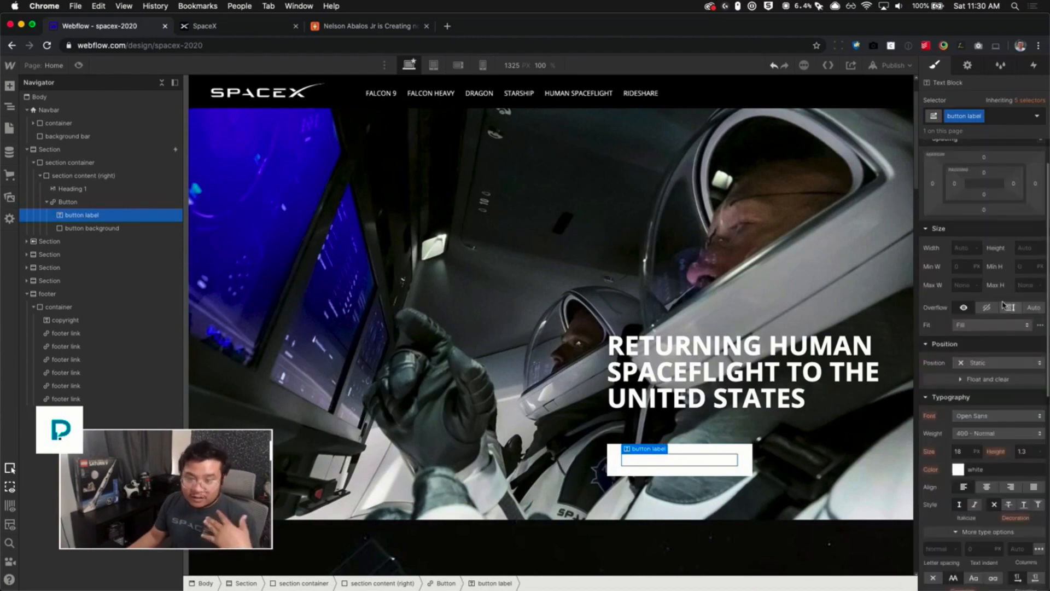
# - Set the button label's position to Relative with a z-index of 1
pyautogui.click(978, 363)
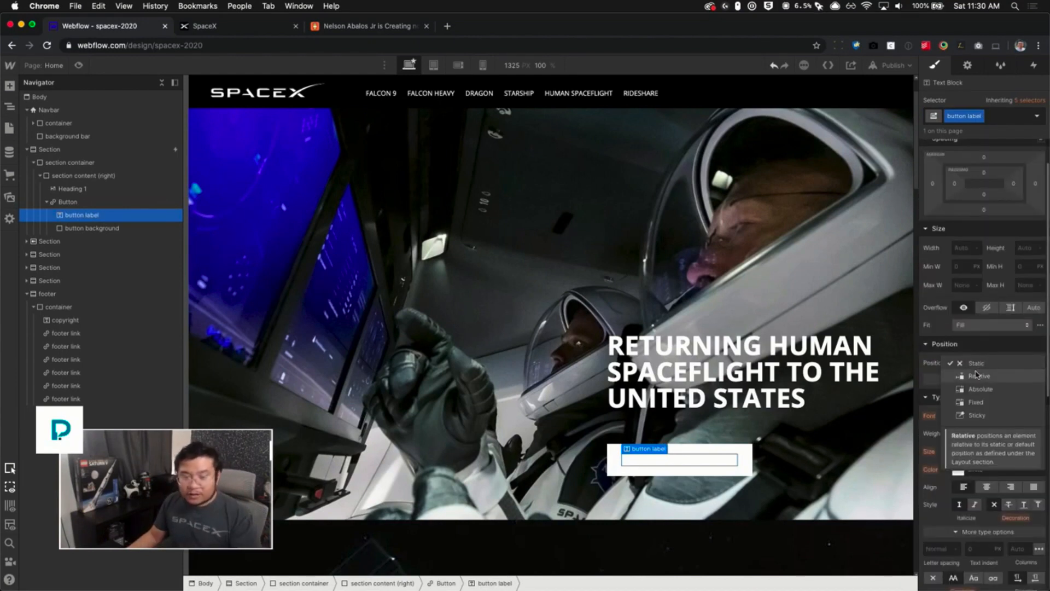
pyautogui.click(974, 375)
pyautogui.click(1028, 420)
pyautogui.write('1')
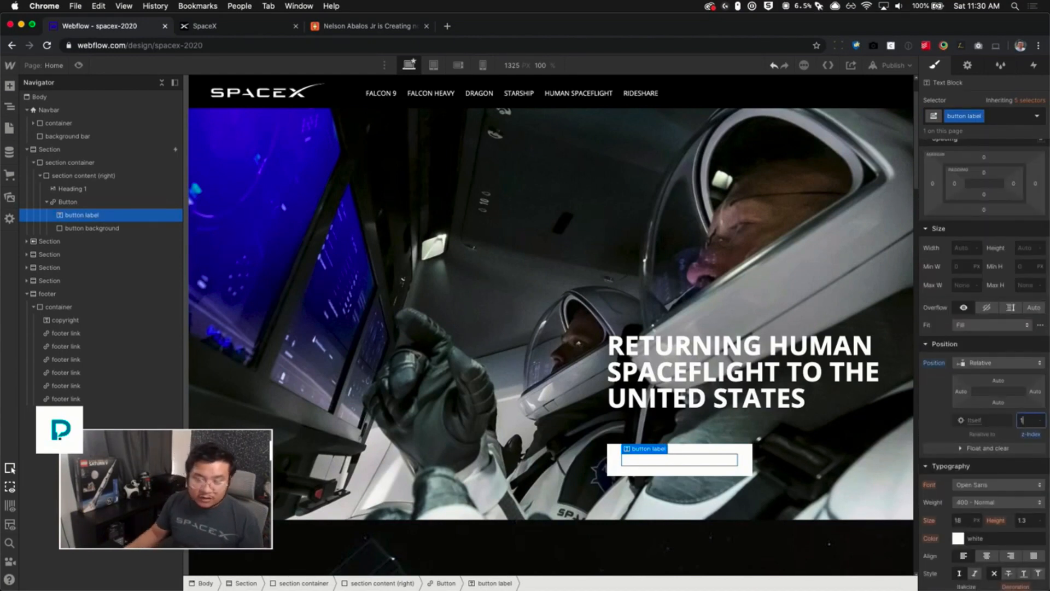
pyautogui.scroll(-3, 998, 492)
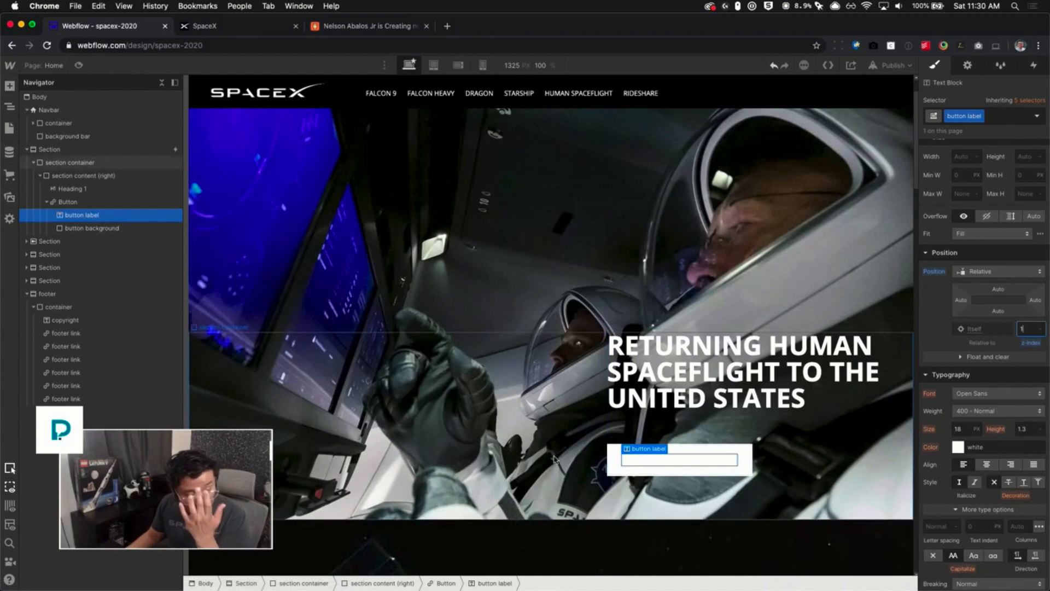
# - Switch the Button to its Hover state and set its font color to black
pyautogui.click(98, 202)
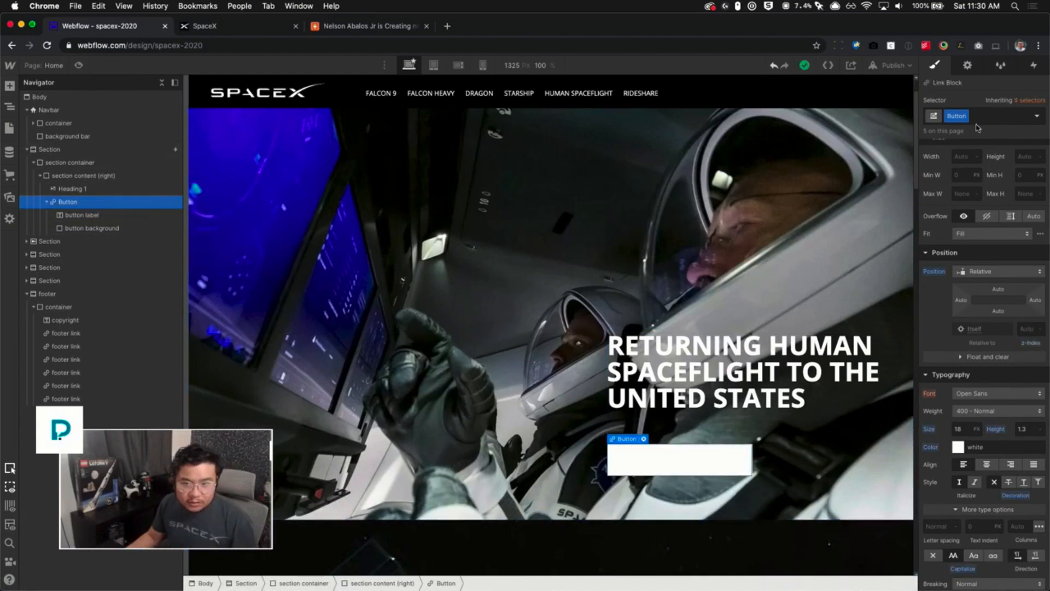
pyautogui.click(1037, 117)
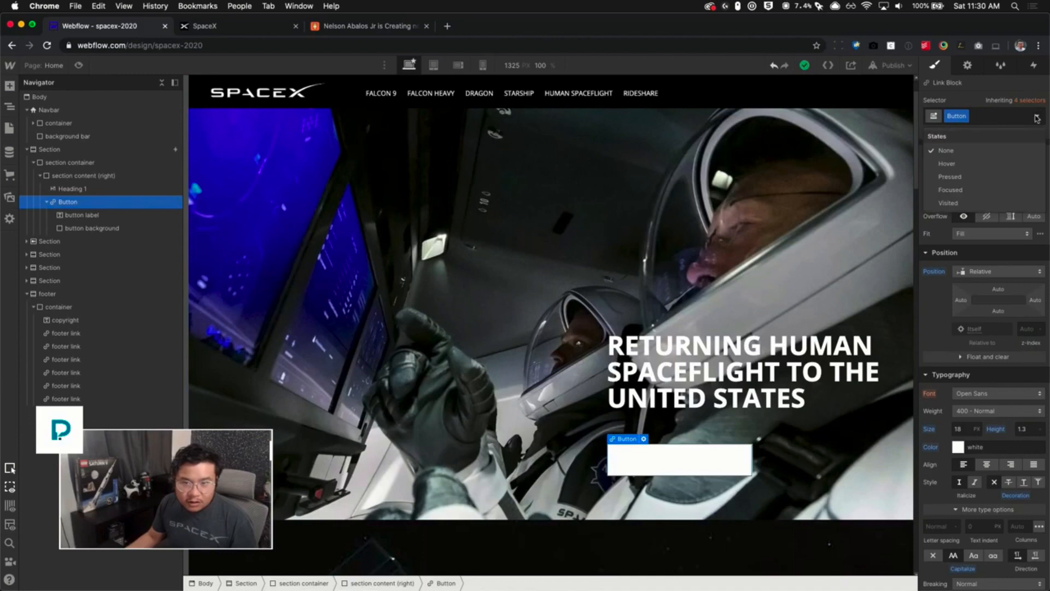
pyautogui.click(957, 164)
pyautogui.scroll(5, 1000, 154)
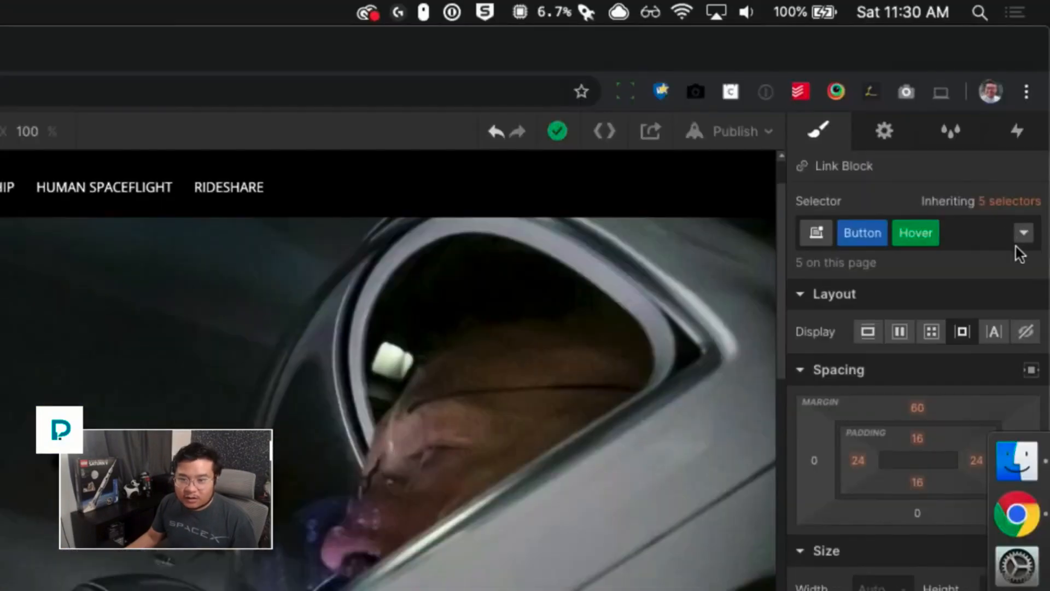
pyautogui.click(1032, 144)
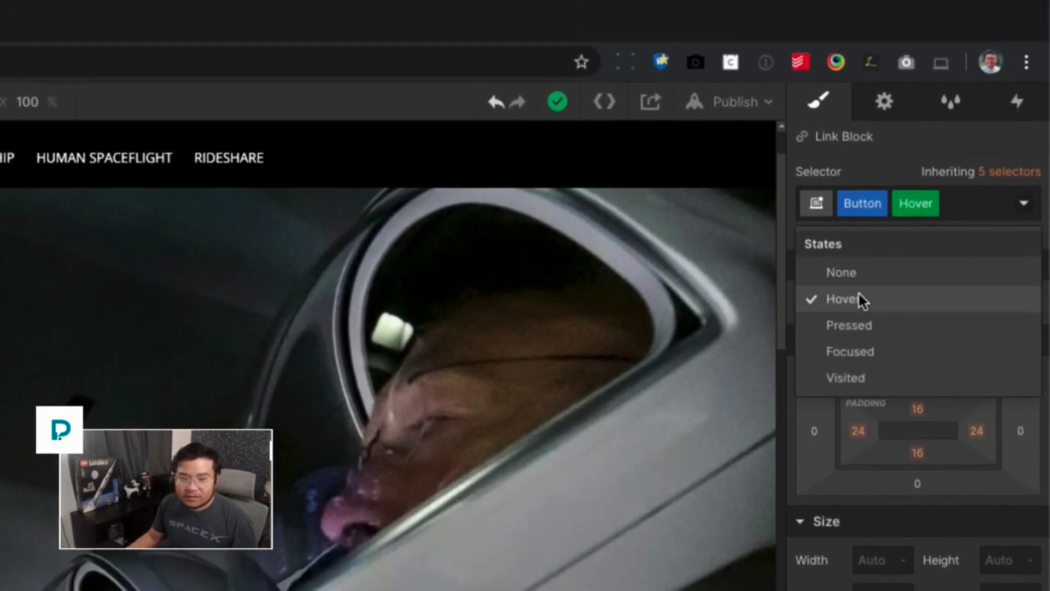
pyautogui.click(858, 244)
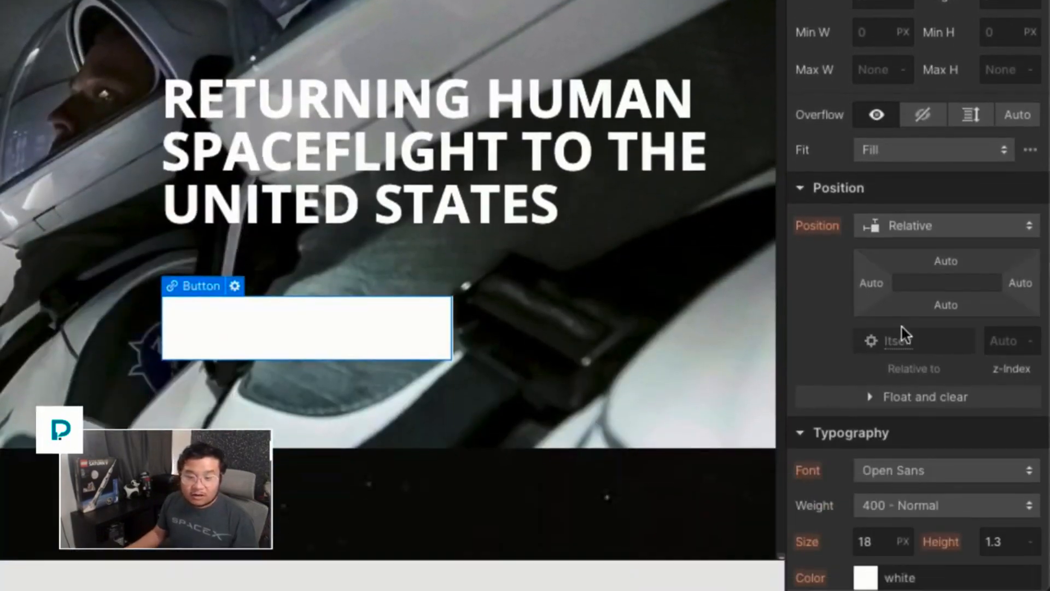
pyautogui.scroll(-2, 903, 547)
pyautogui.click(866, 500)
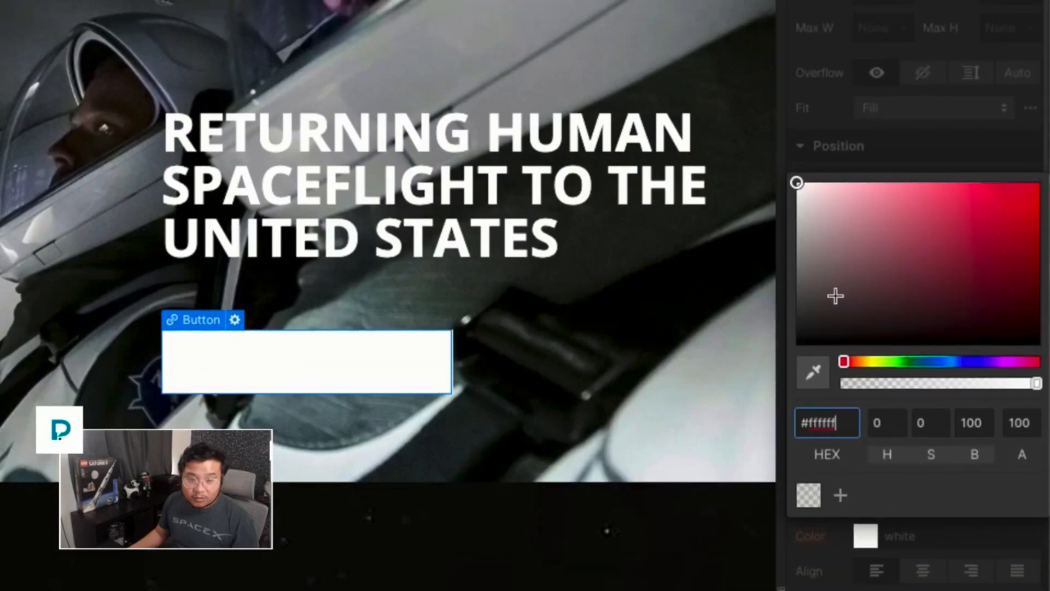
pyautogui.moveTo(832, 266); pyautogui.dragTo(759, 343)
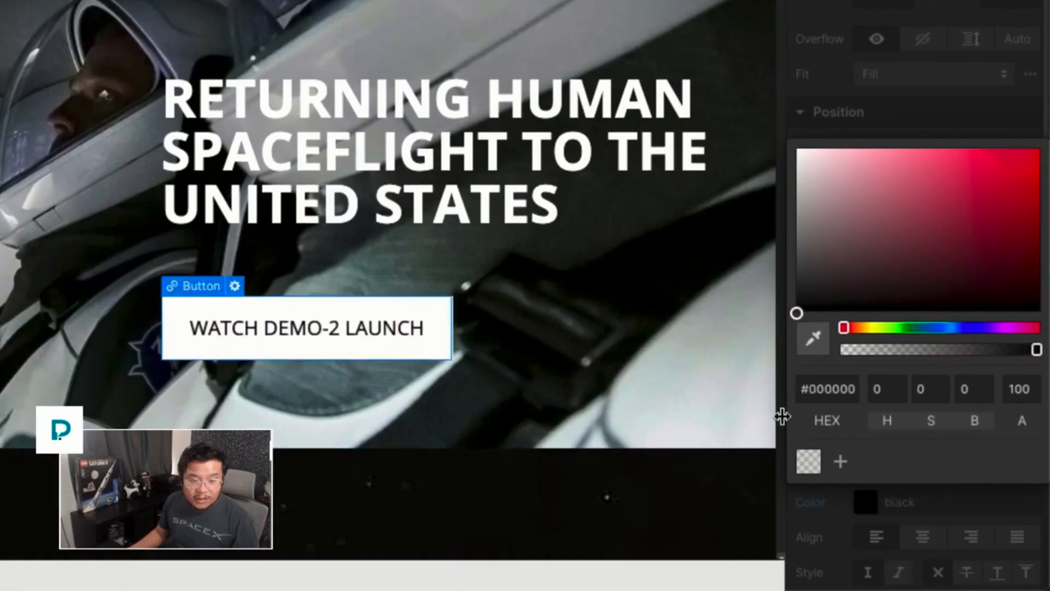
pyautogui.click(921, 516)
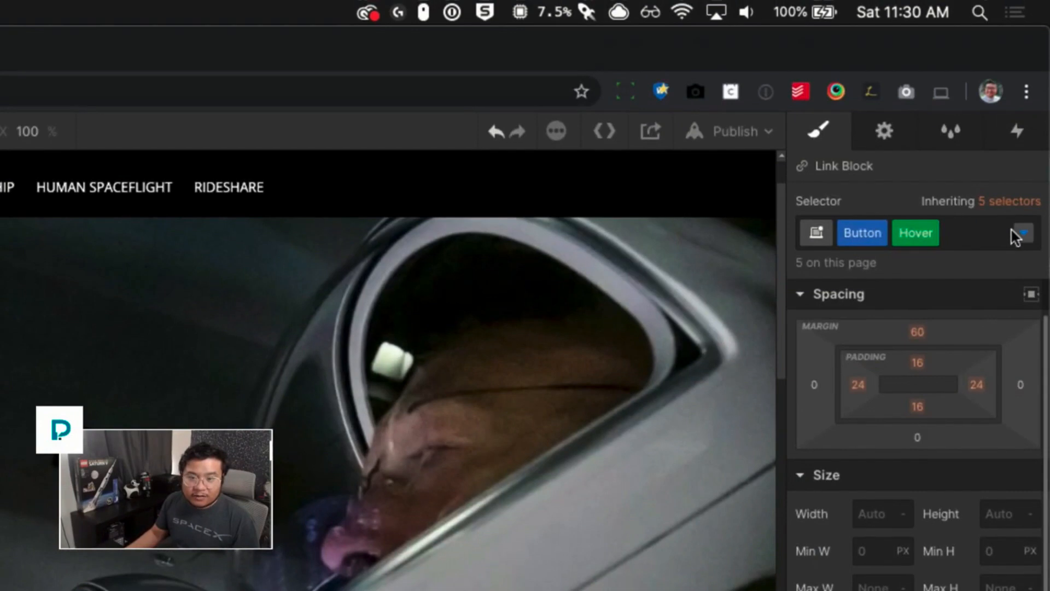
# - Return the Button to its normal state and add a 200 ms Font Color transition with ease
pyautogui.click(1019, 234)
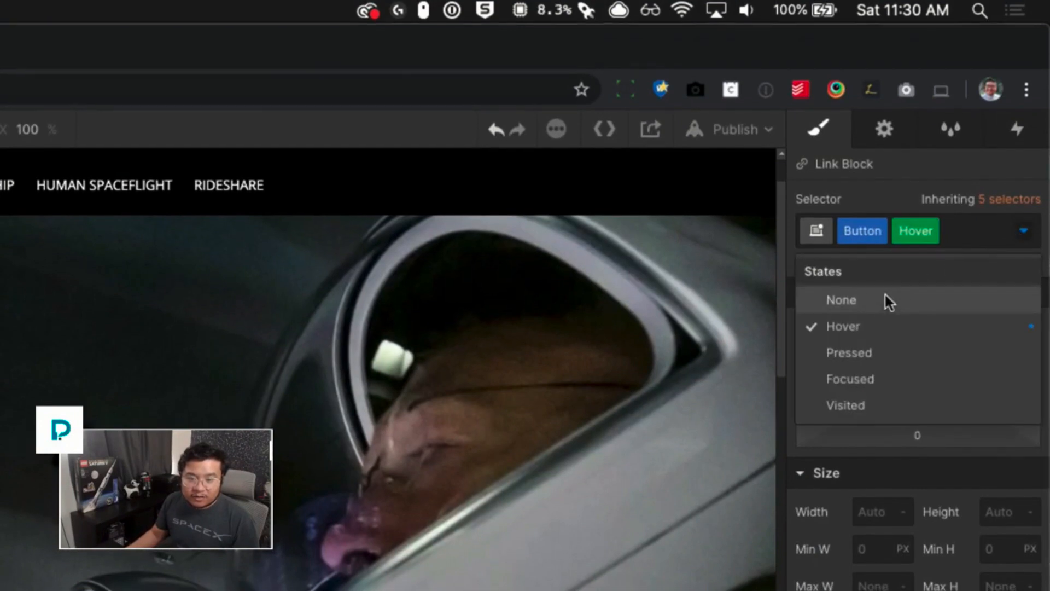
pyautogui.click(873, 301)
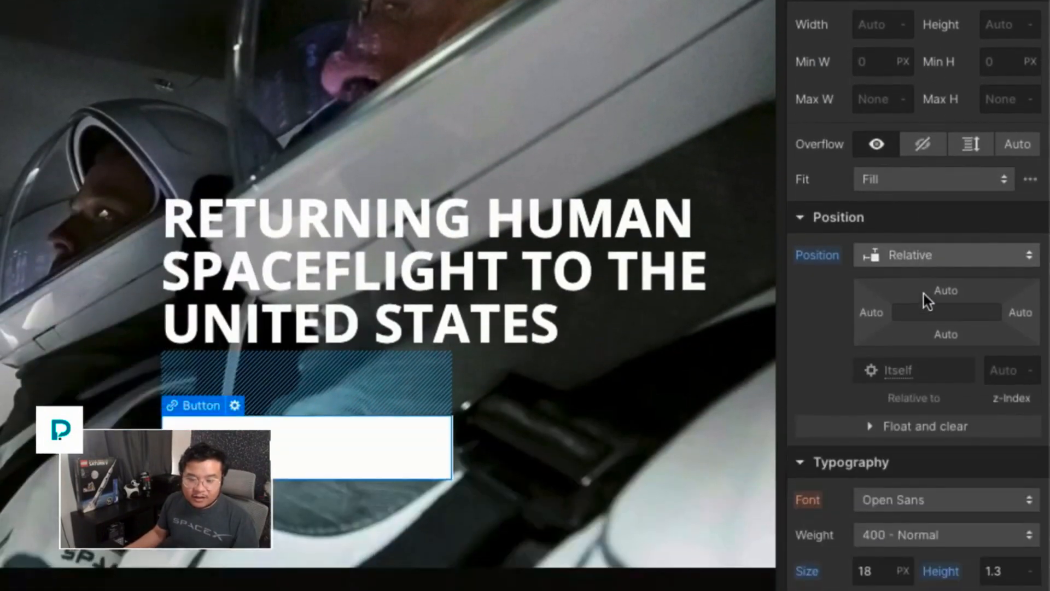
pyautogui.scroll(-10, 924, 294)
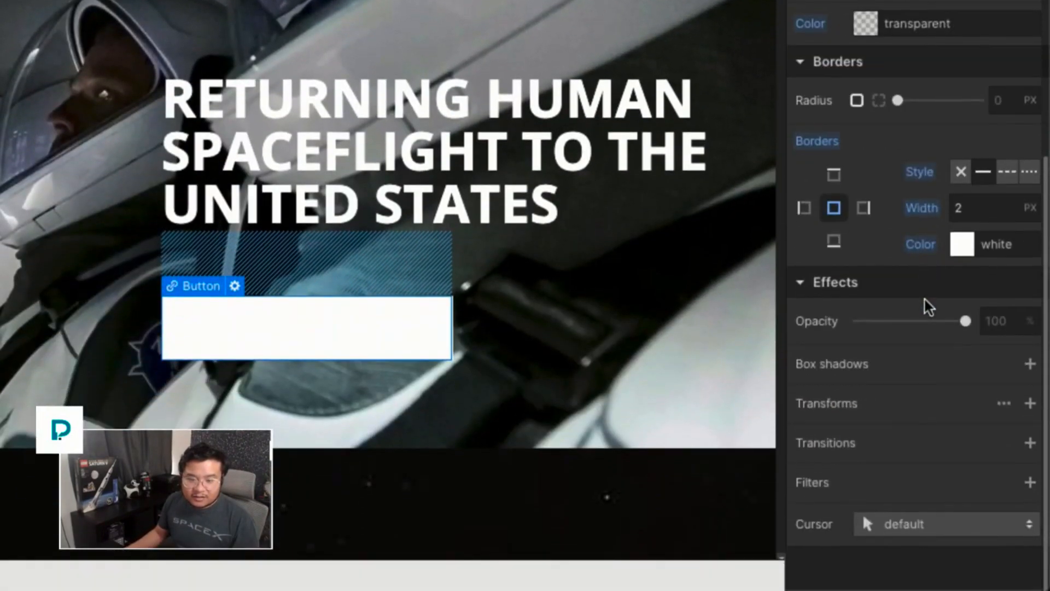
pyautogui.click(1028, 444)
pyautogui.click(930, 350)
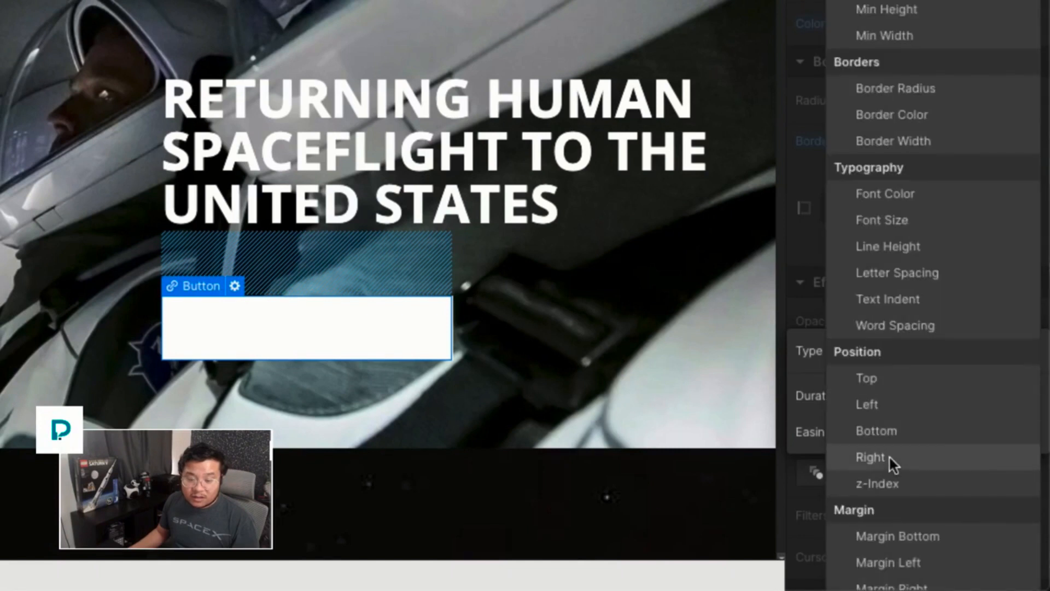
pyautogui.scroll(-1, 894, 476)
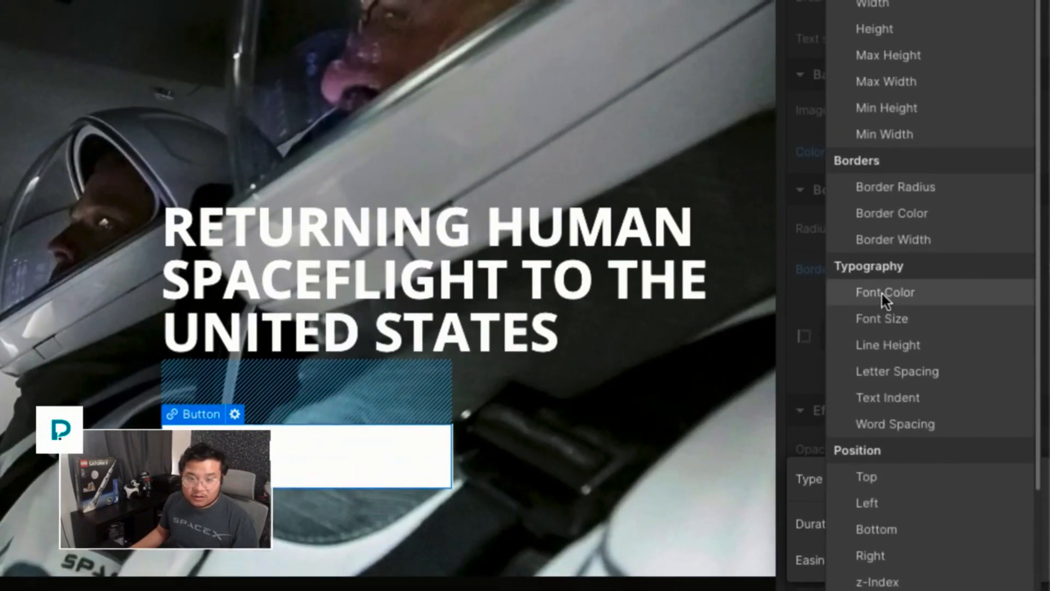
pyautogui.click(881, 278)
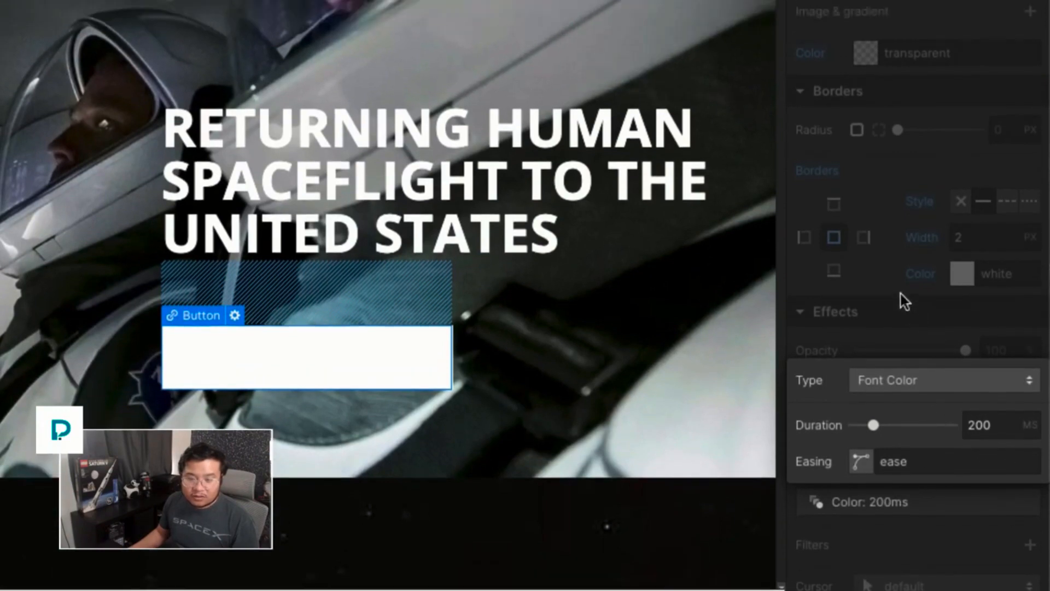
pyautogui.click(900, 294)
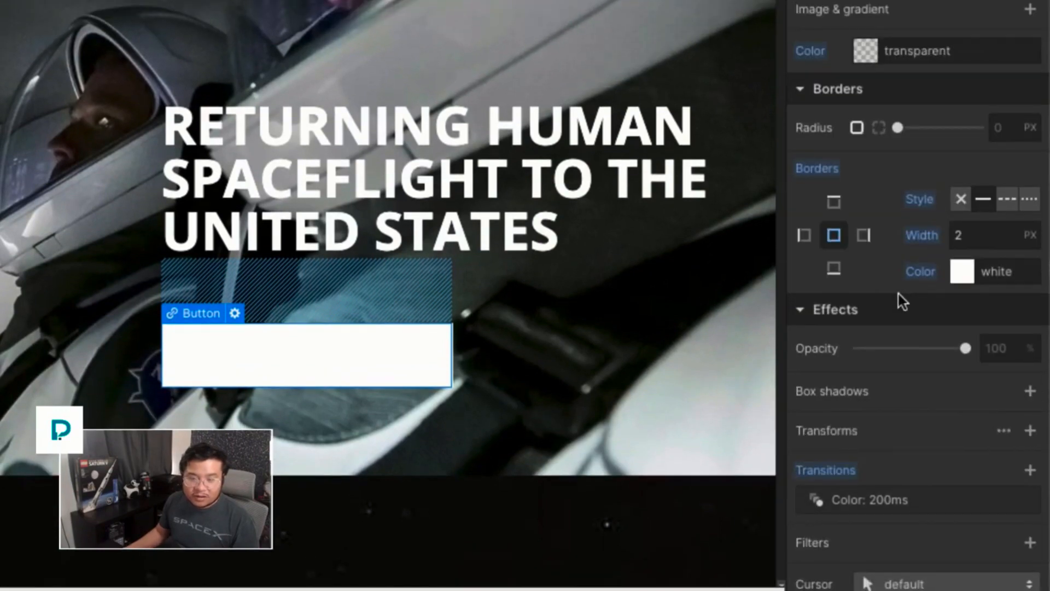
# - Add a Move transform to the button background, shifting it -100% vertically
pyautogui.scroll(-1, 897, 294)
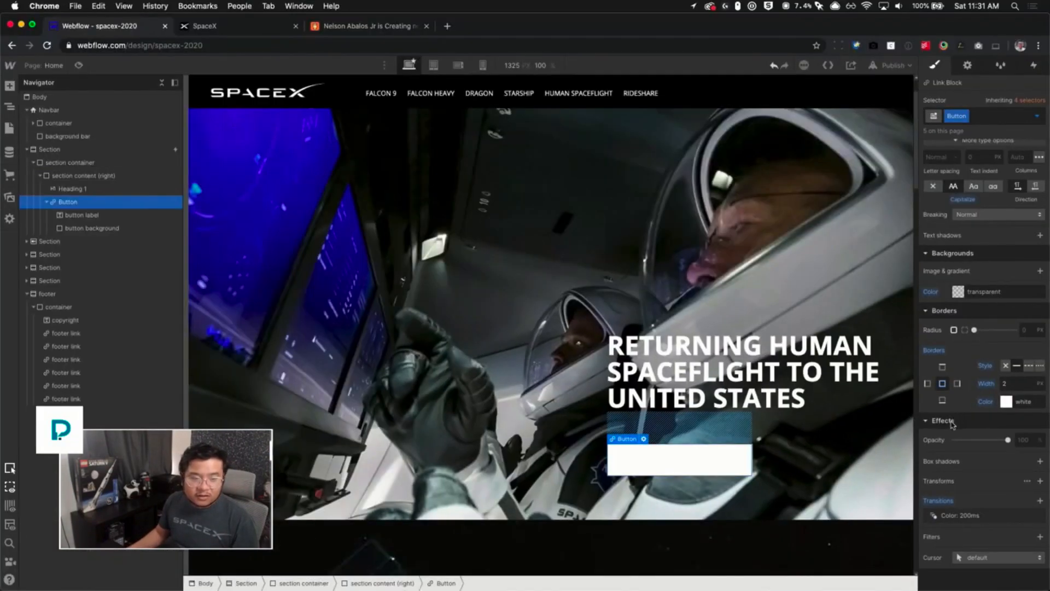
pyautogui.click(651, 363)
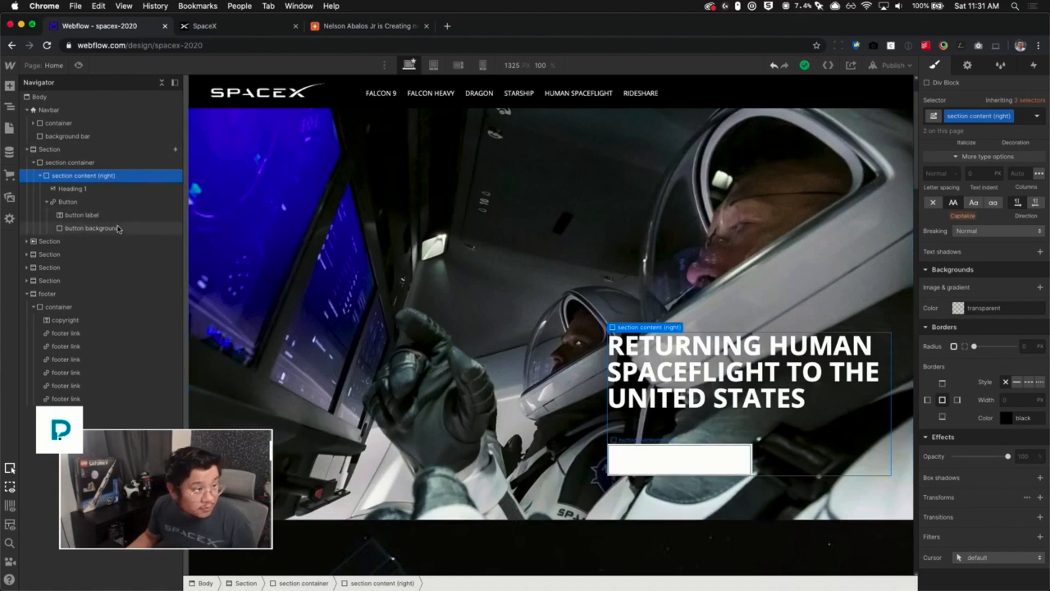
pyautogui.click(100, 230)
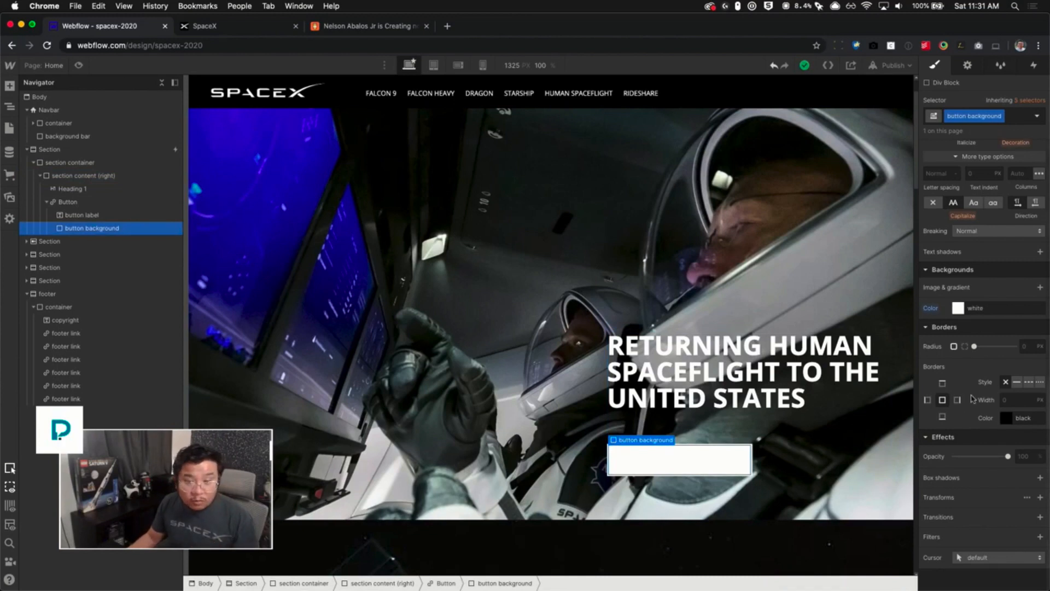
pyautogui.click(1041, 498)
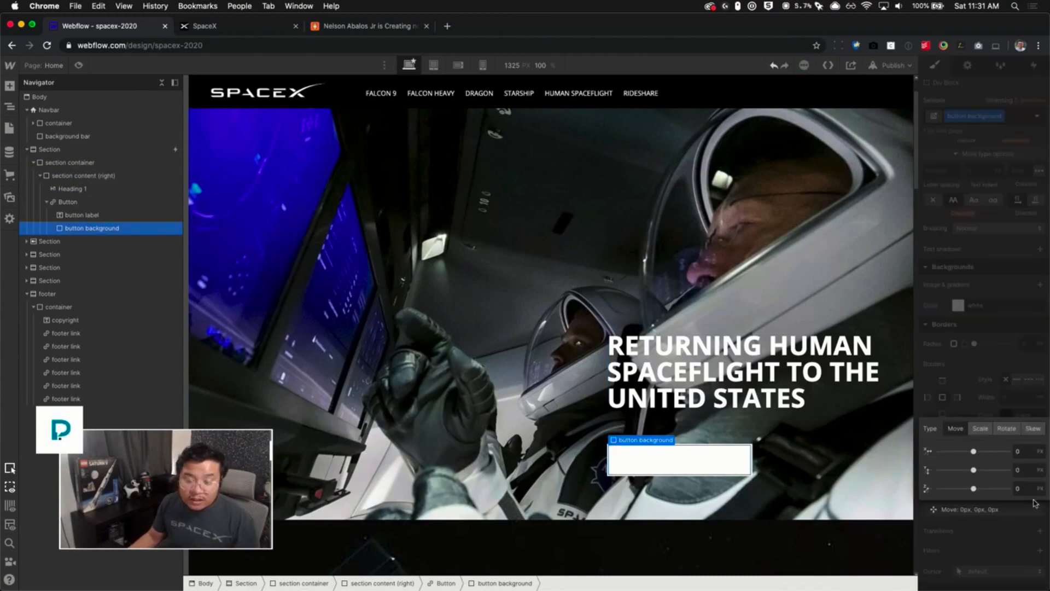
pyautogui.moveTo(973, 470); pyautogui.dragTo(978, 469)
pyautogui.moveTo(973, 469); pyautogui.dragTo(979, 469)
pyautogui.click(1020, 470)
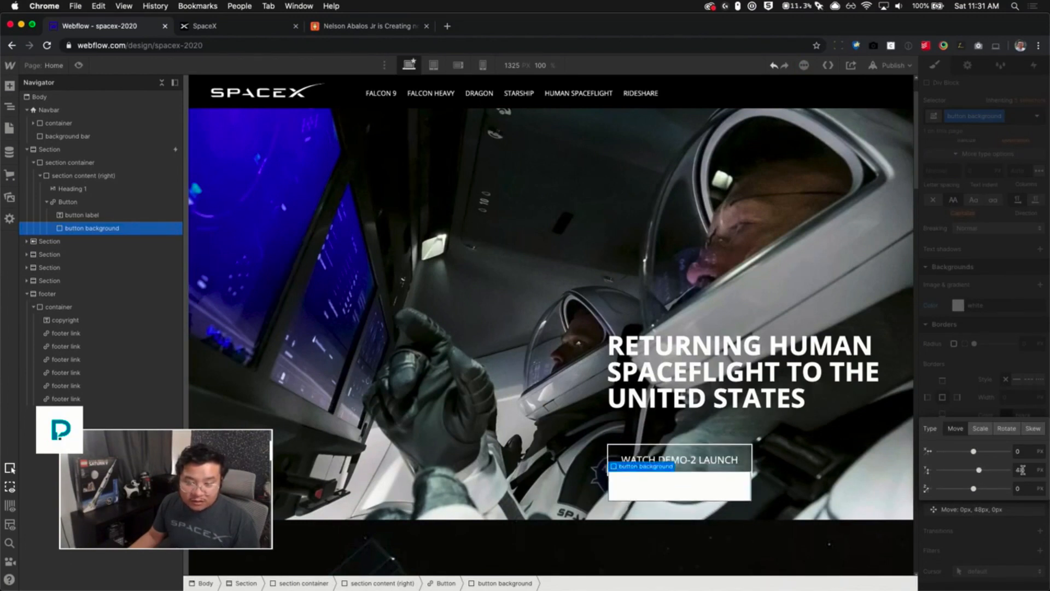
pyautogui.write('100%')
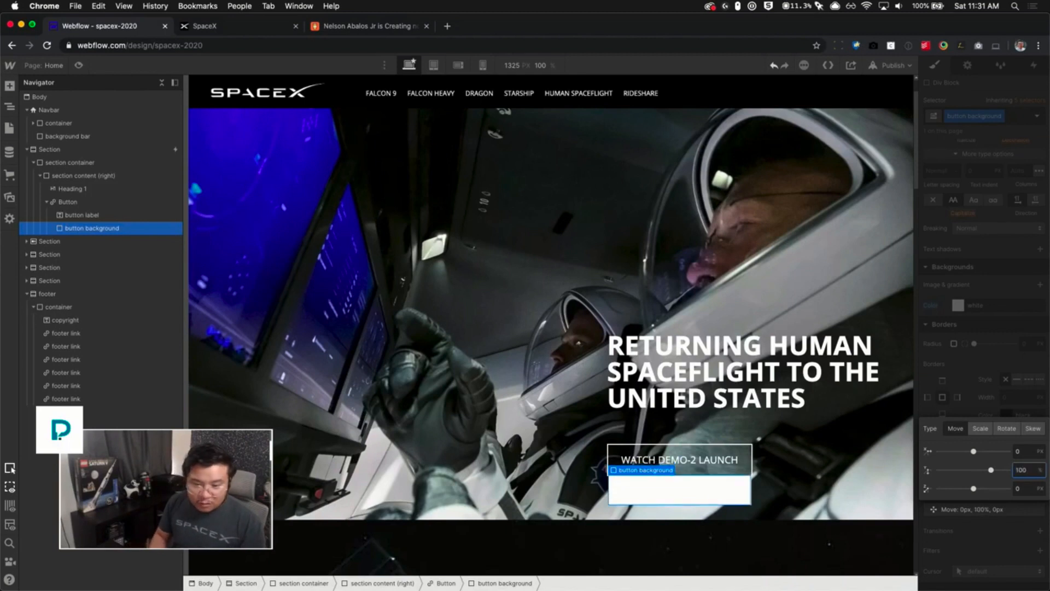
pyautogui.press('BackSpace')
pyautogui.press('BackSpace')
pyautogui.press('BackSpace')
pyautogui.write('60')
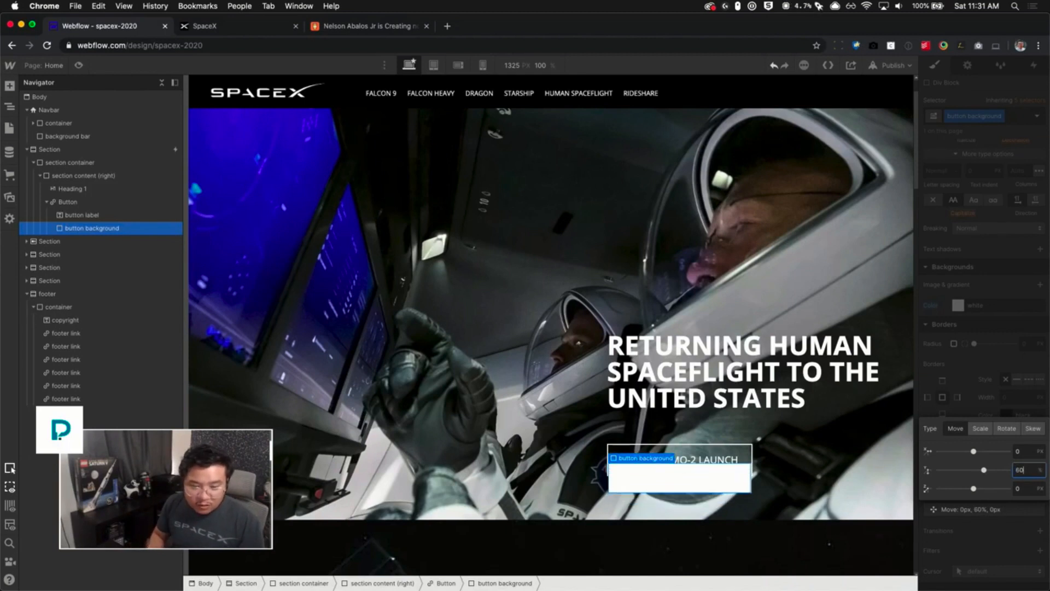
pyautogui.press('BackSpace')
pyautogui.press('BackSpace')
pyautogui.write('0')
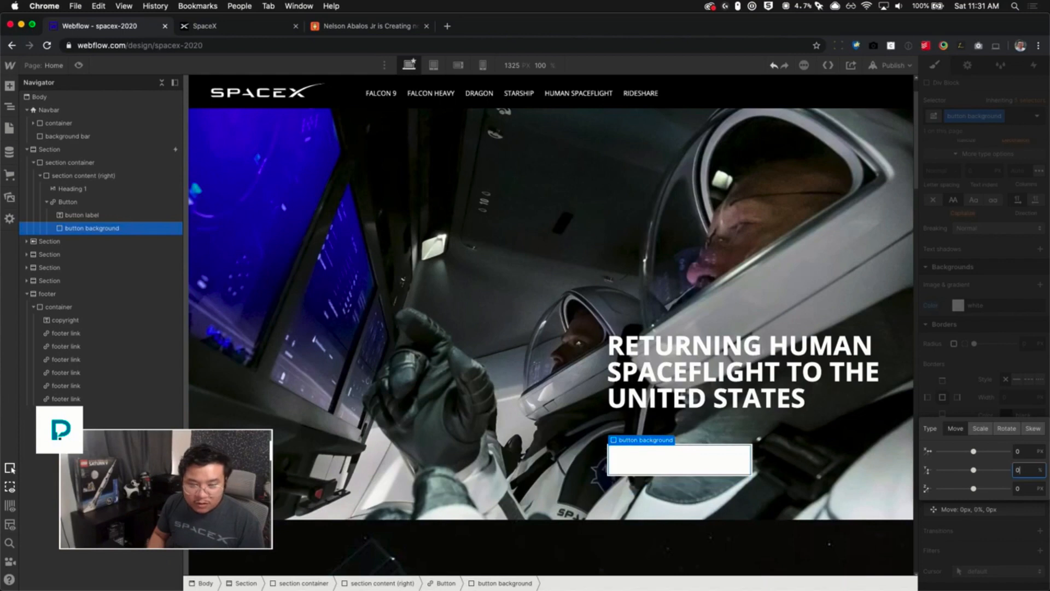
pyautogui.press('BackSpace')
pyautogui.write('-100')
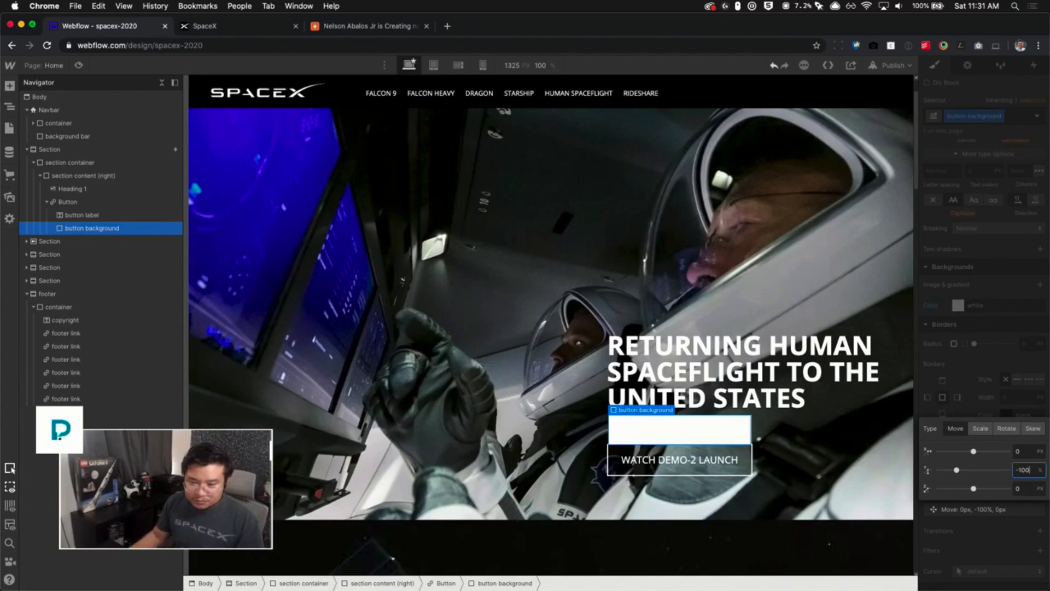
pyautogui.click(977, 398)
pyautogui.keyDown('alt'); pyautogui.click(952, 495); pyautogui.keyUp('alt')
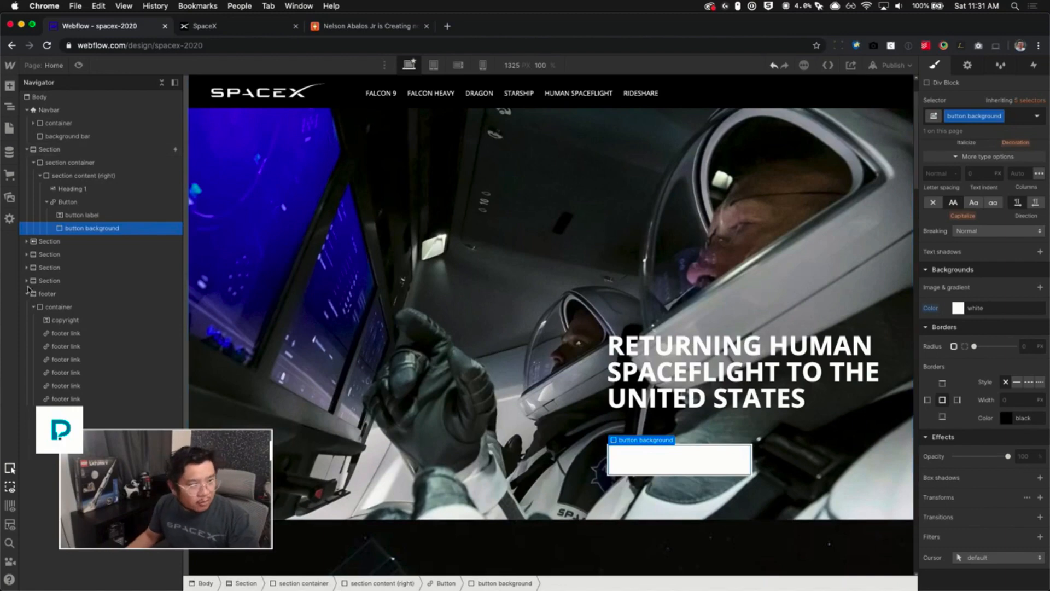
# - Set the Button's overflow to hidden
pyautogui.click(59, 202)
pyautogui.scroll(3, 979, 350)
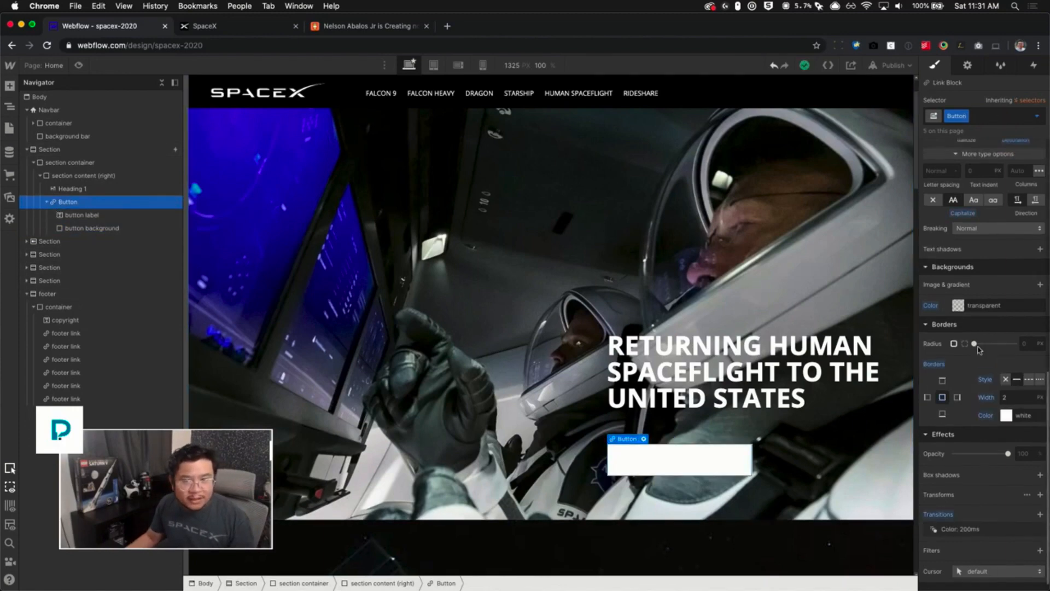
pyautogui.scroll(5, 982, 328)
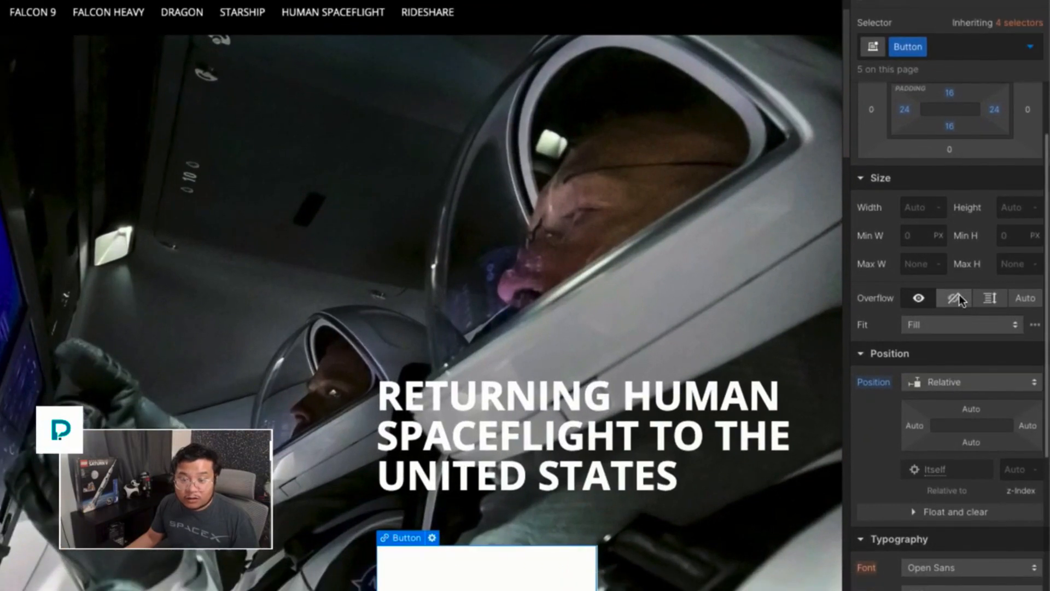
pyautogui.click(955, 298)
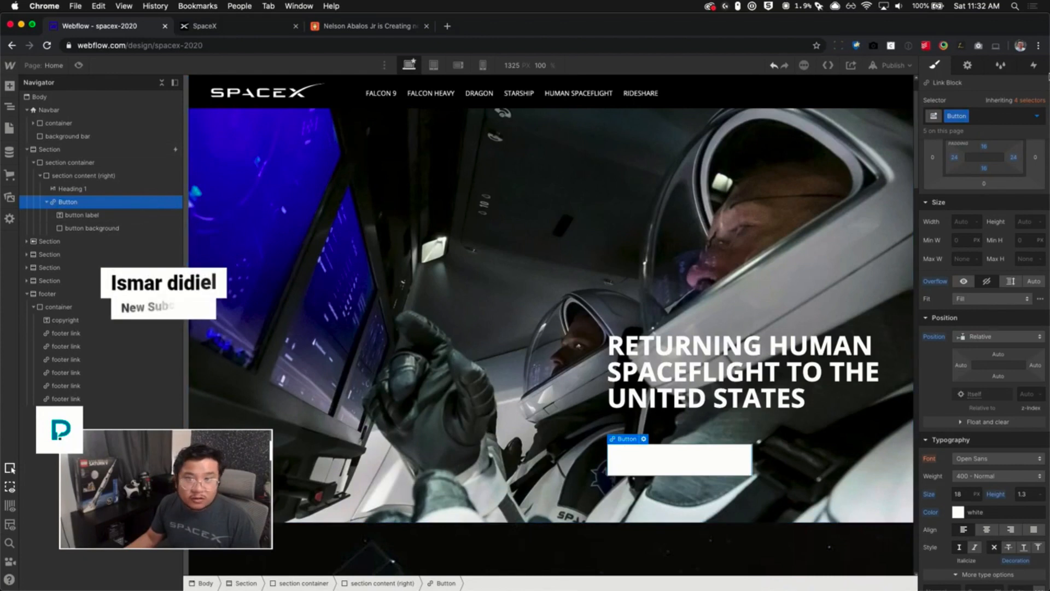
# - Add a Mouse hover trigger to the Button that starts a new timed animation named "button on hover"
pyautogui.click(1035, 65)
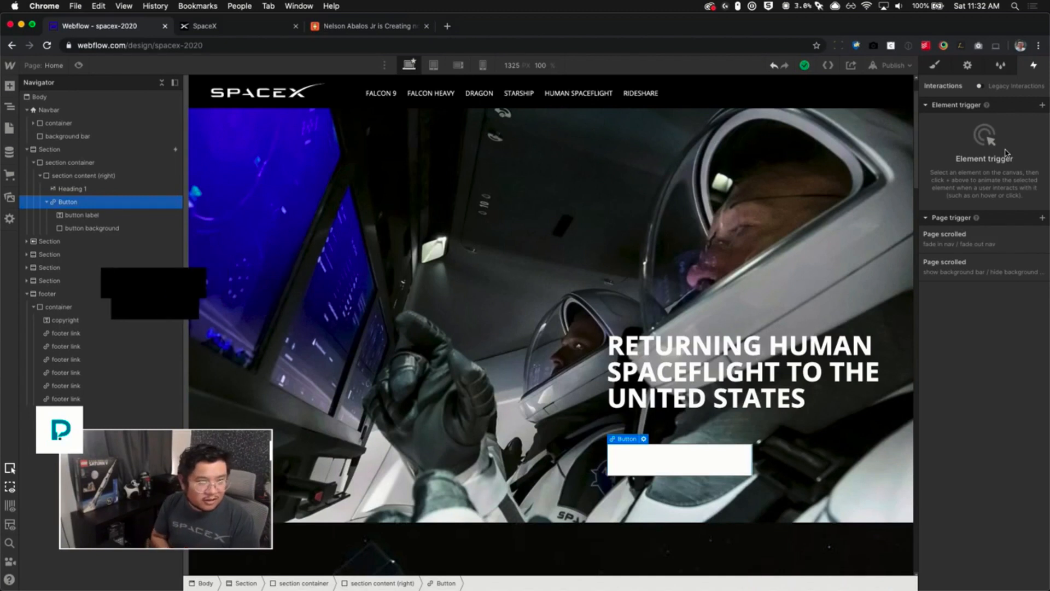
pyautogui.click(1042, 105)
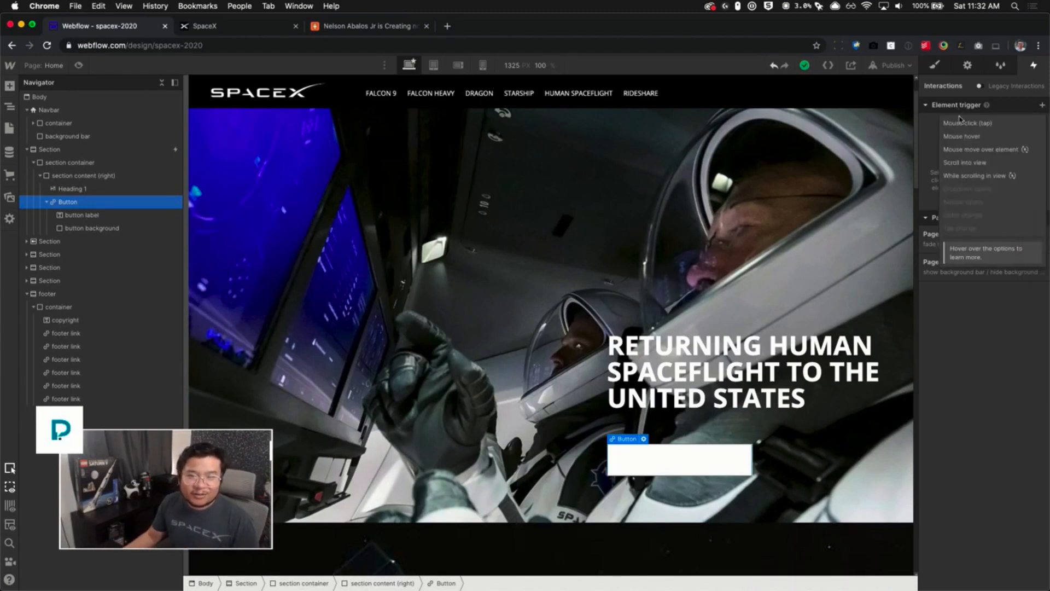
pyautogui.click(961, 136)
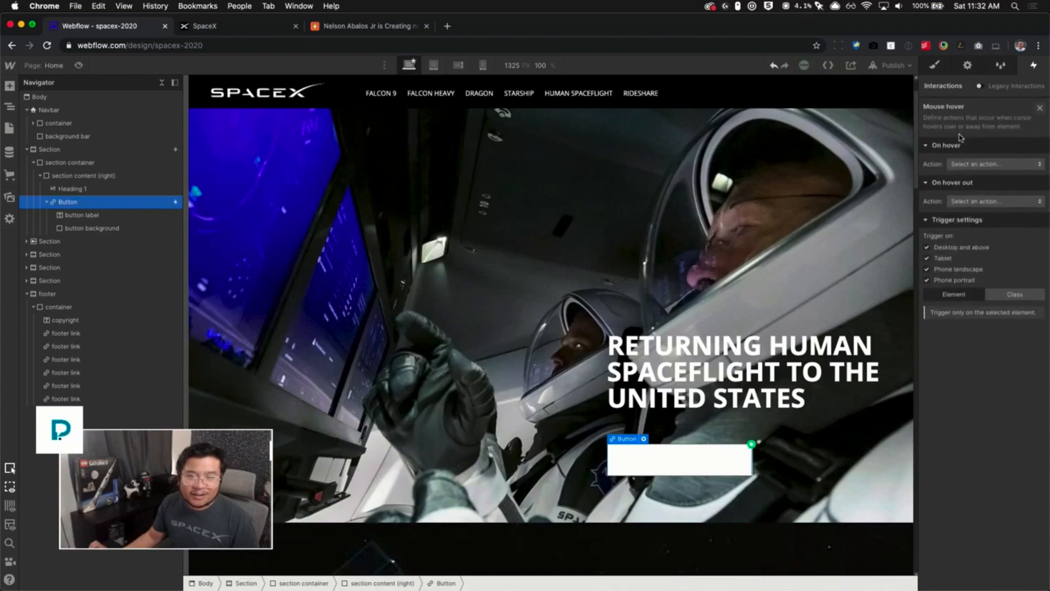
pyautogui.click(966, 166)
pyautogui.click(965, 189)
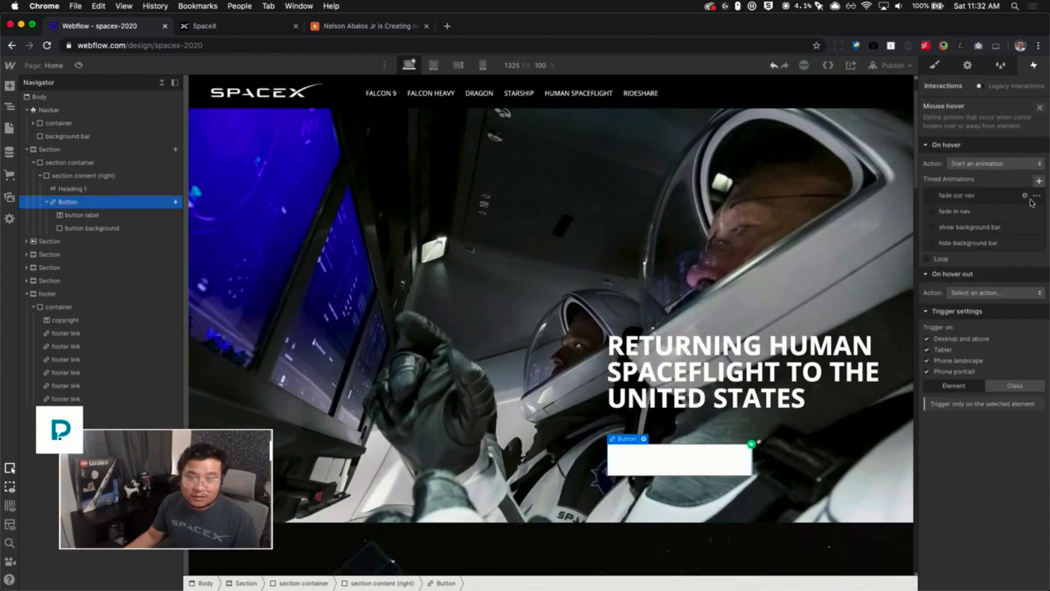
pyautogui.click(1039, 180)
pyautogui.write('button on hover')
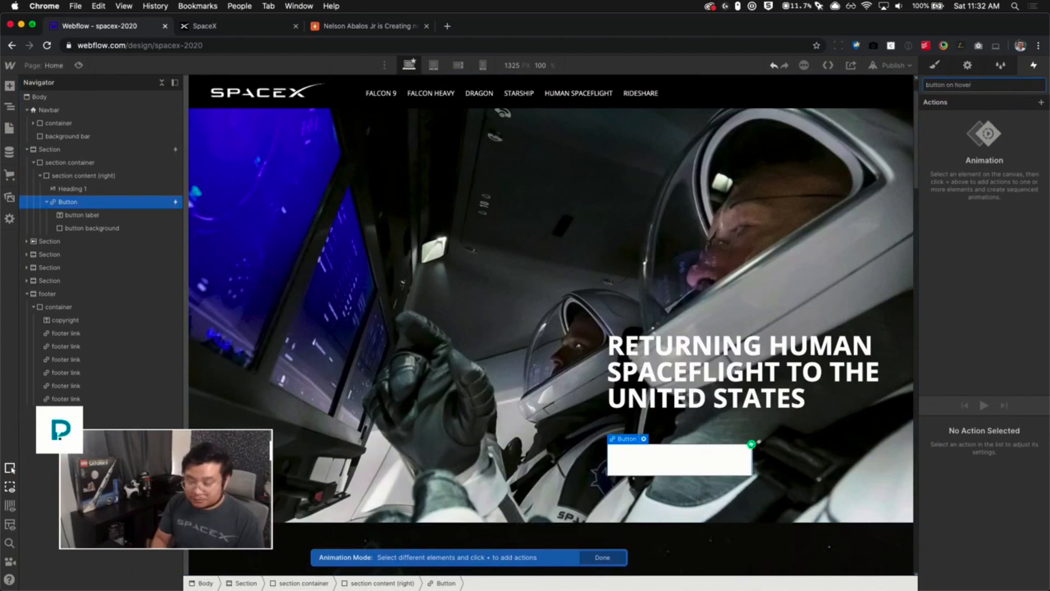
pyautogui.press('Return')
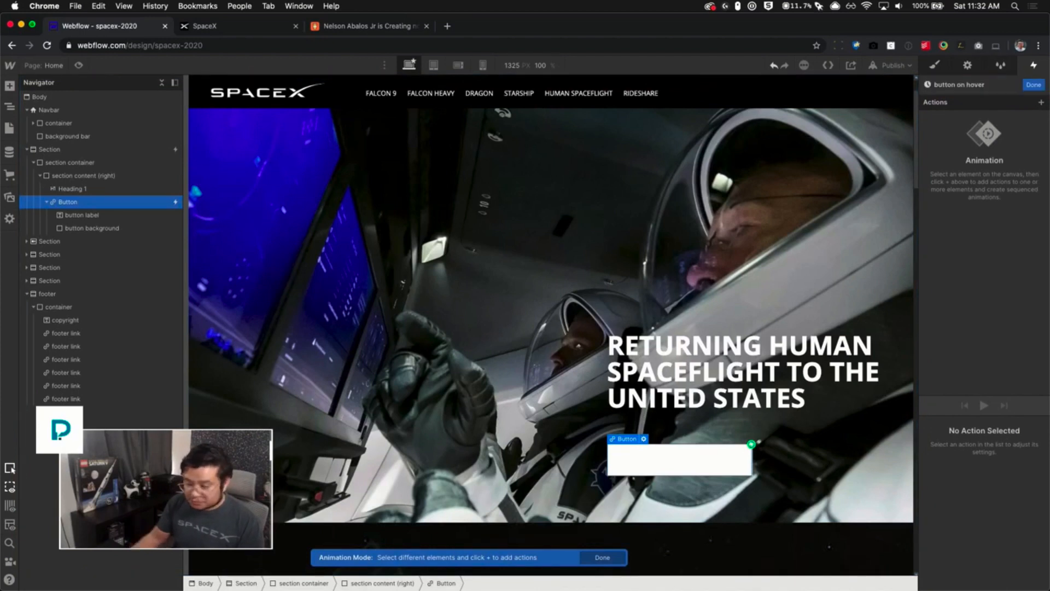
# - Add a Move action on the button background, marked as initial state, with the Y move set to 100%
pyautogui.click(1041, 104)
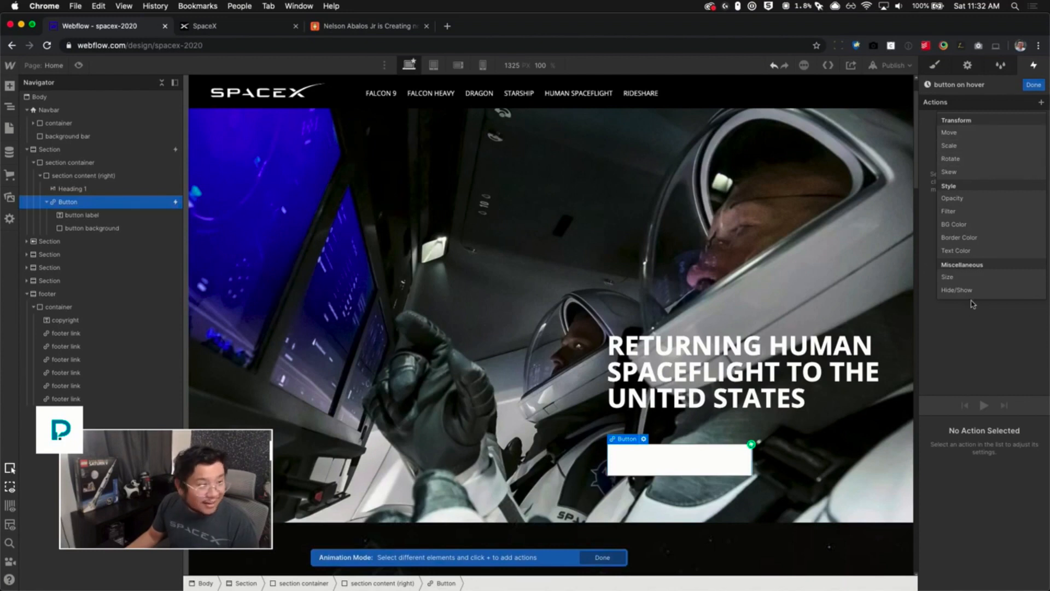
pyautogui.click(979, 334)
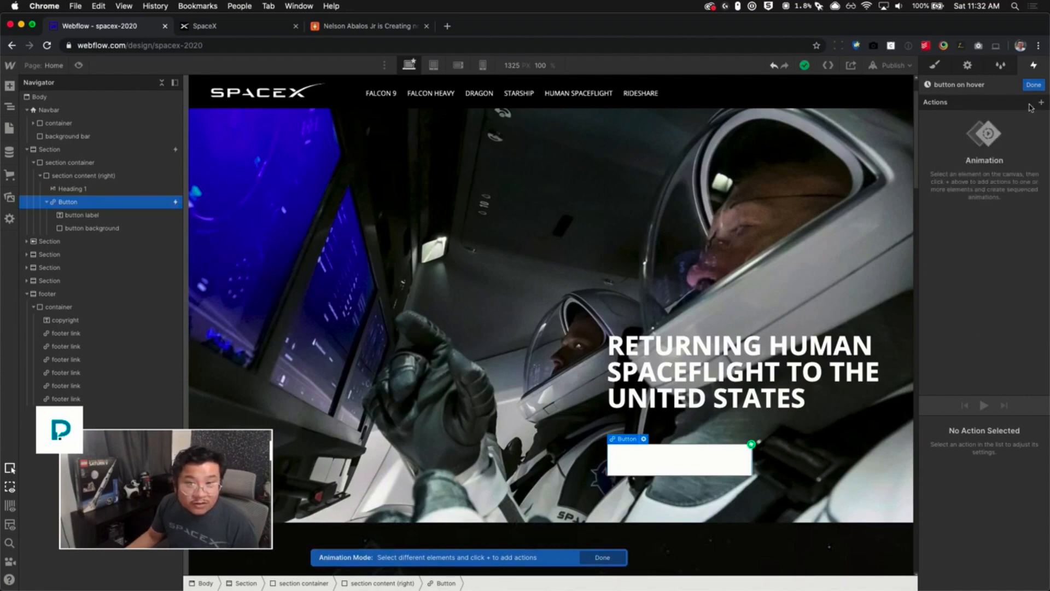
pyautogui.click(116, 228)
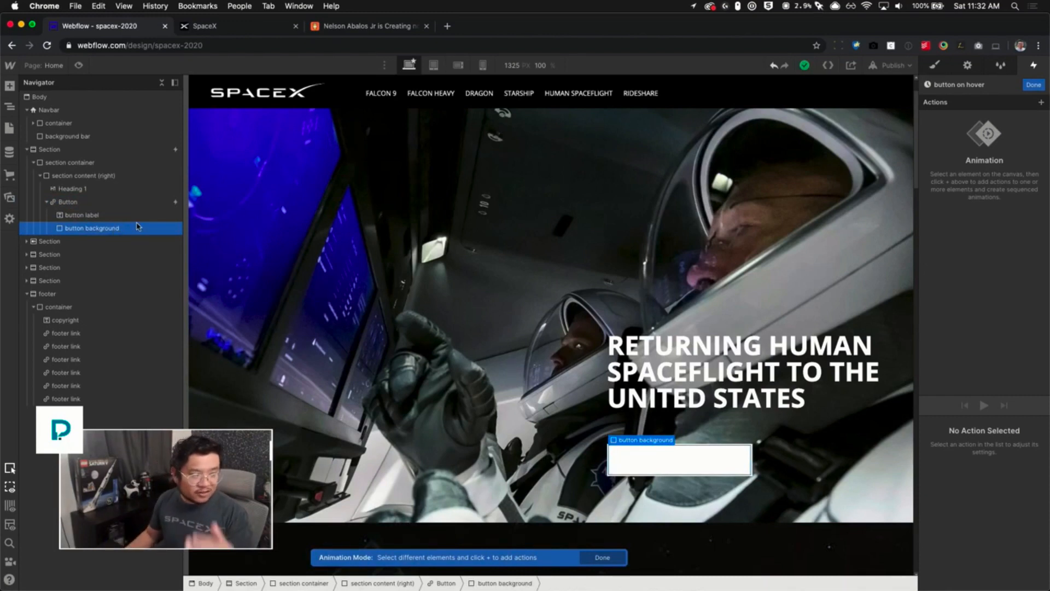
pyautogui.click(1040, 102)
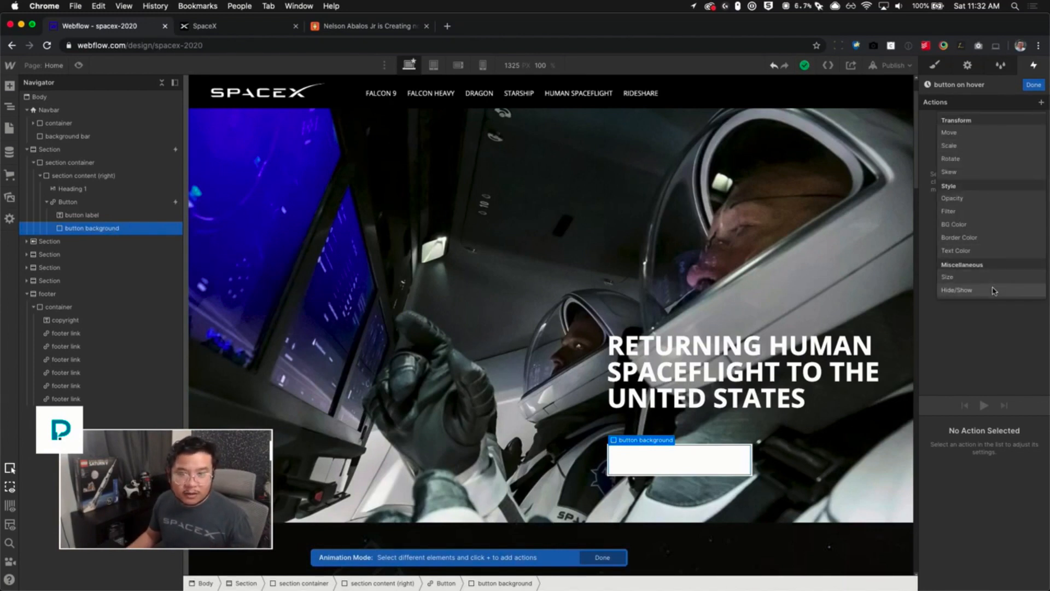
pyautogui.click(972, 137)
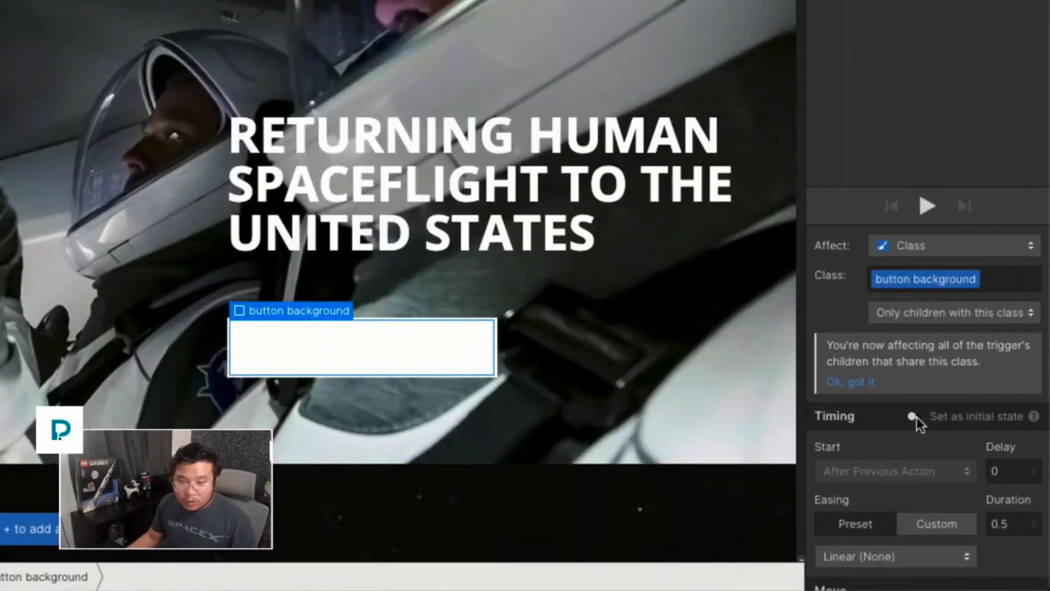
pyautogui.click(915, 417)
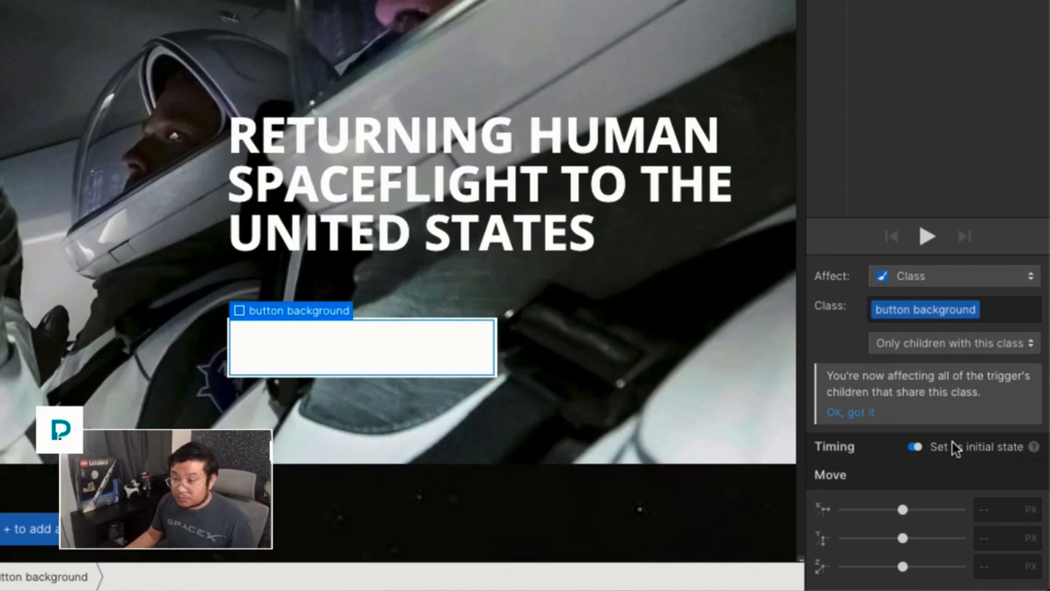
pyautogui.click(1003, 543)
pyautogui.write('100%')
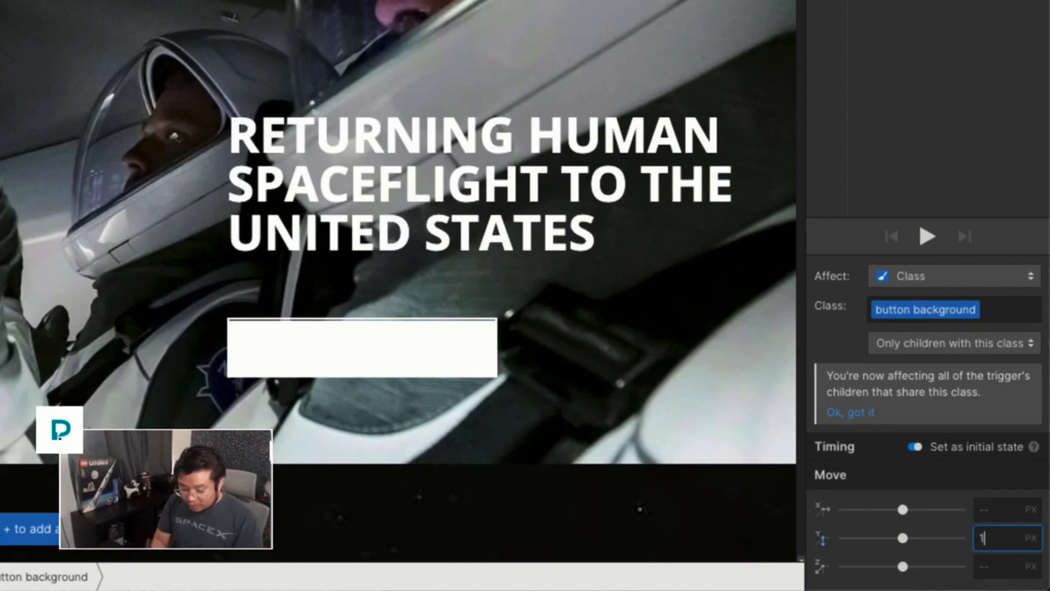
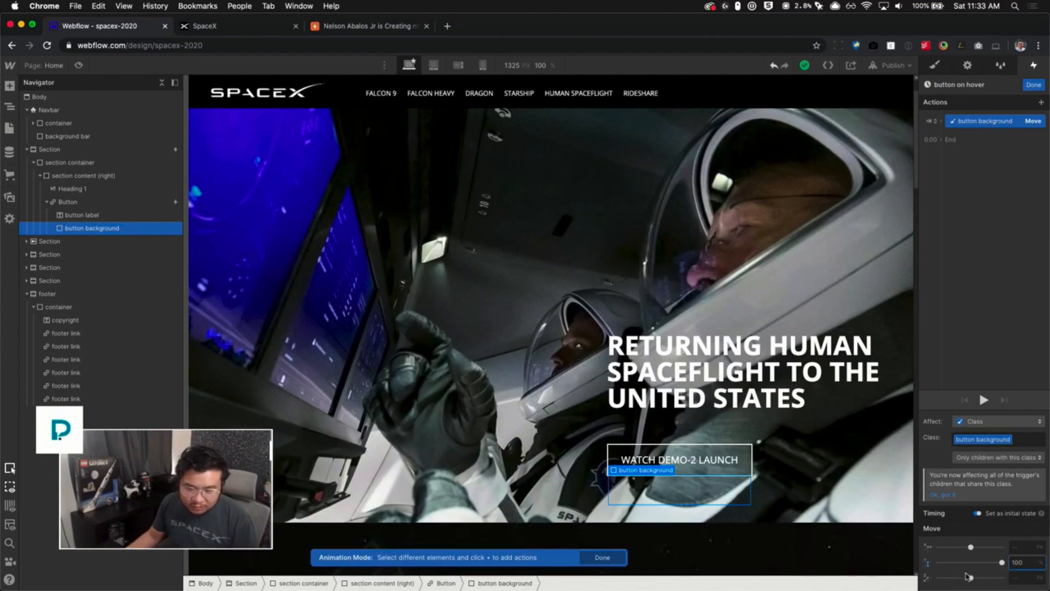
# - Add a second Move action on the button background with Ease easing and Y move set to 0%, then close the animation
pyautogui.click(957, 139)
pyautogui.click(946, 173)
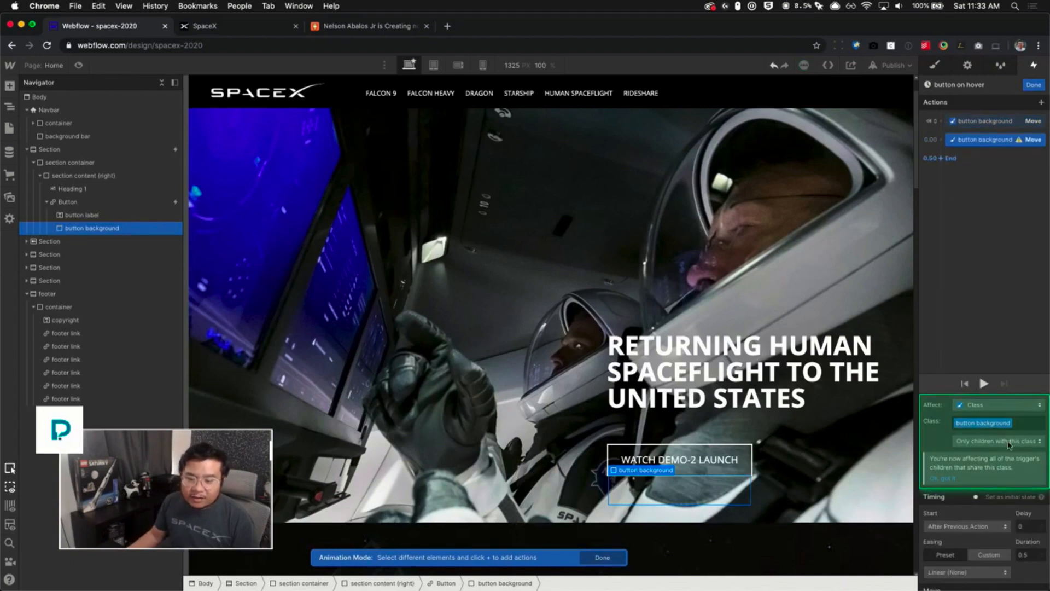
pyautogui.scroll(-3, 962, 493)
pyautogui.click(960, 508)
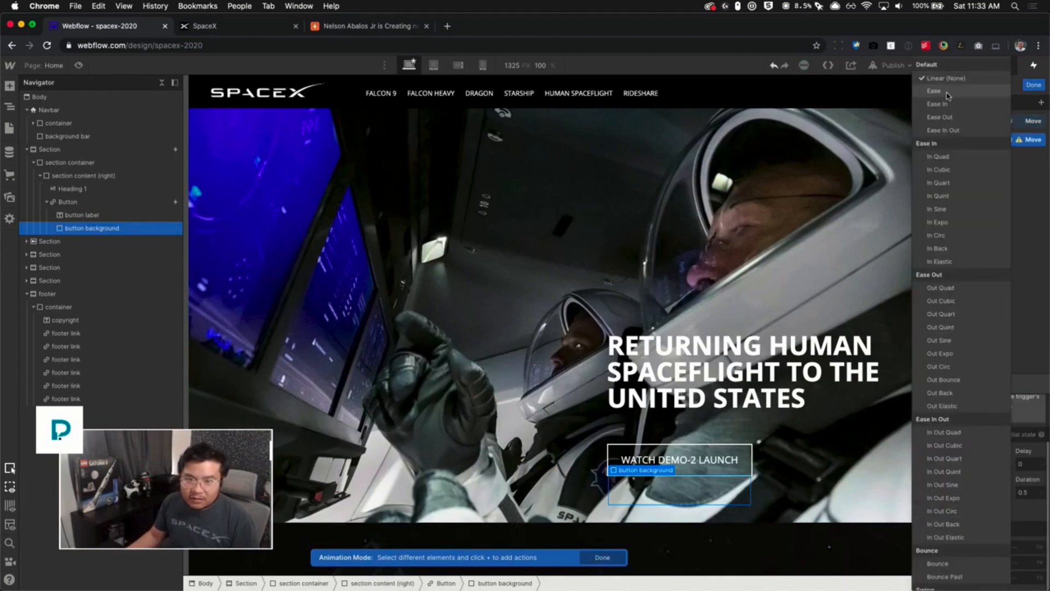
pyautogui.click(988, 425)
pyautogui.click(1022, 562)
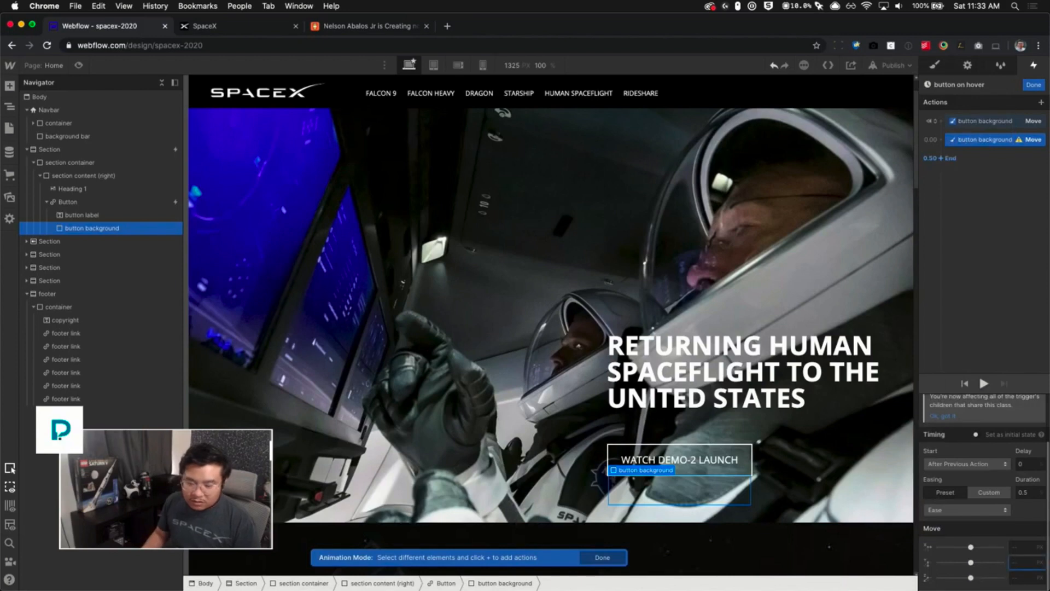
pyautogui.write('0')
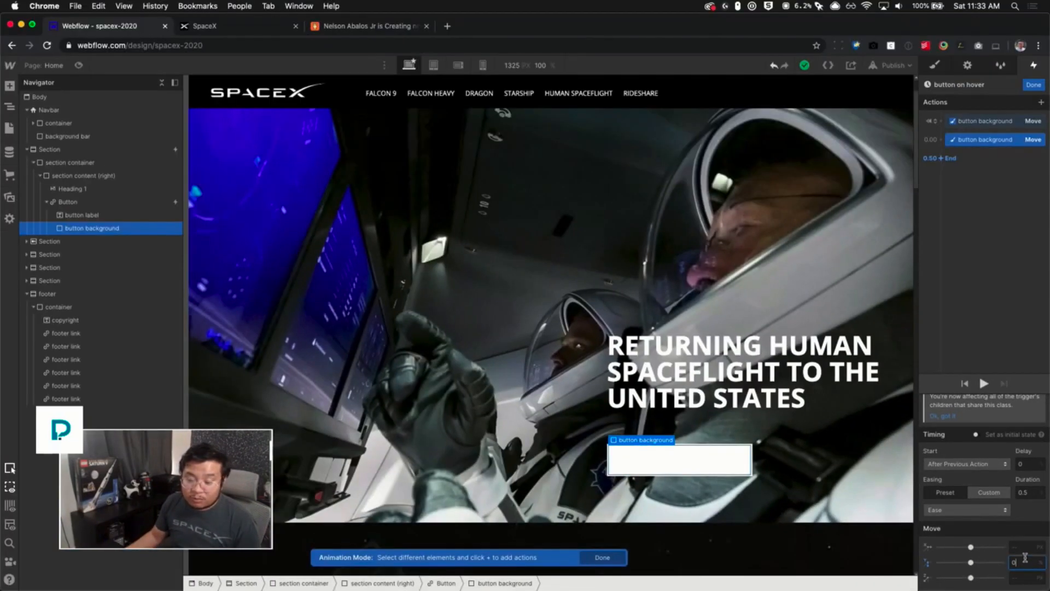
pyautogui.click(982, 130)
pyautogui.click(981, 144)
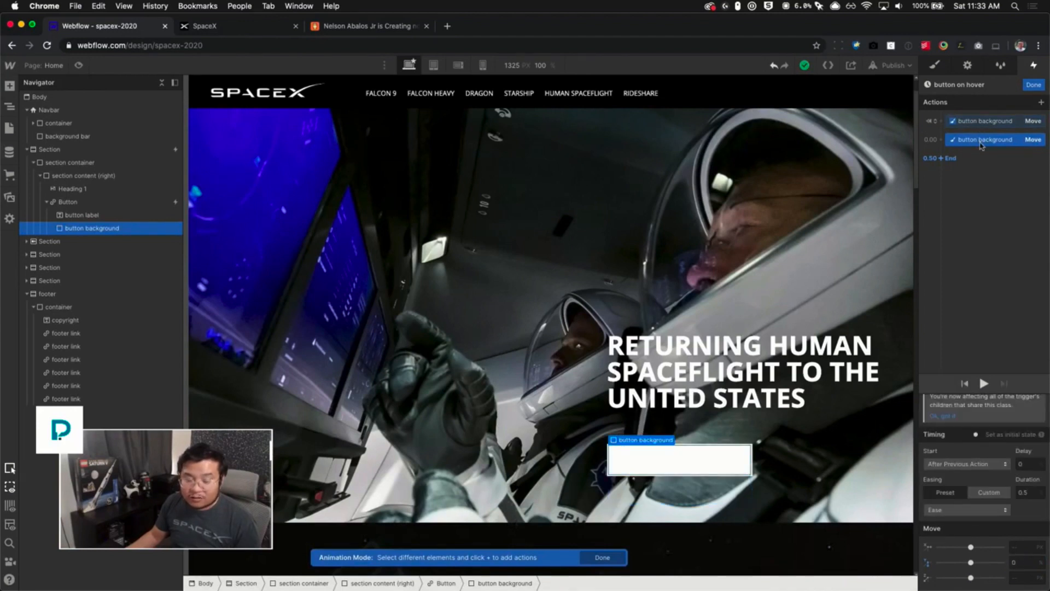
pyautogui.click(1034, 84)
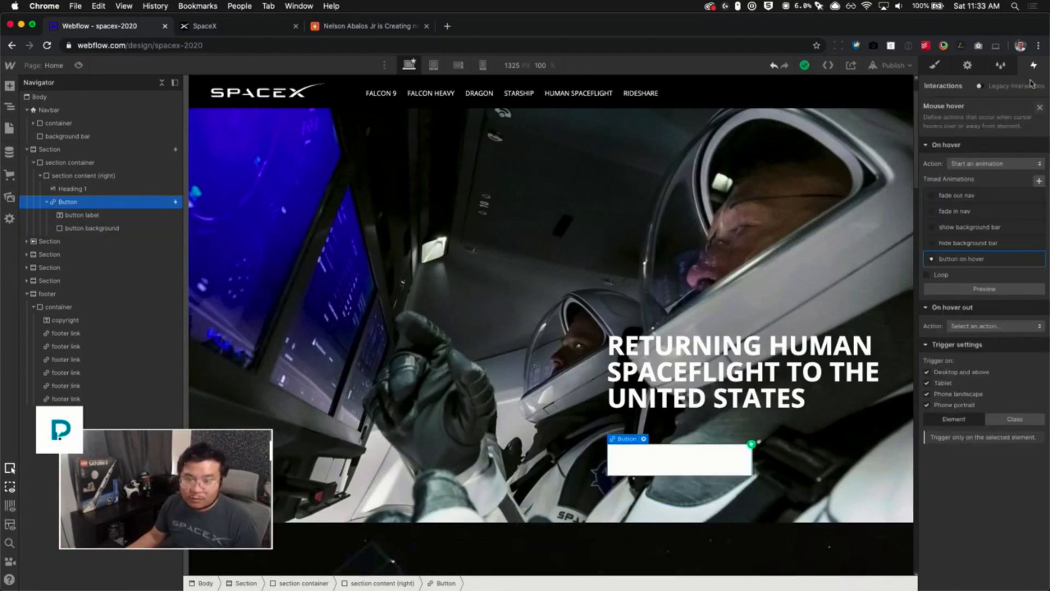
# - Set the hover-out trigger to start an animation and duplicate the "button on hover" animation for it
pyautogui.click(963, 326)
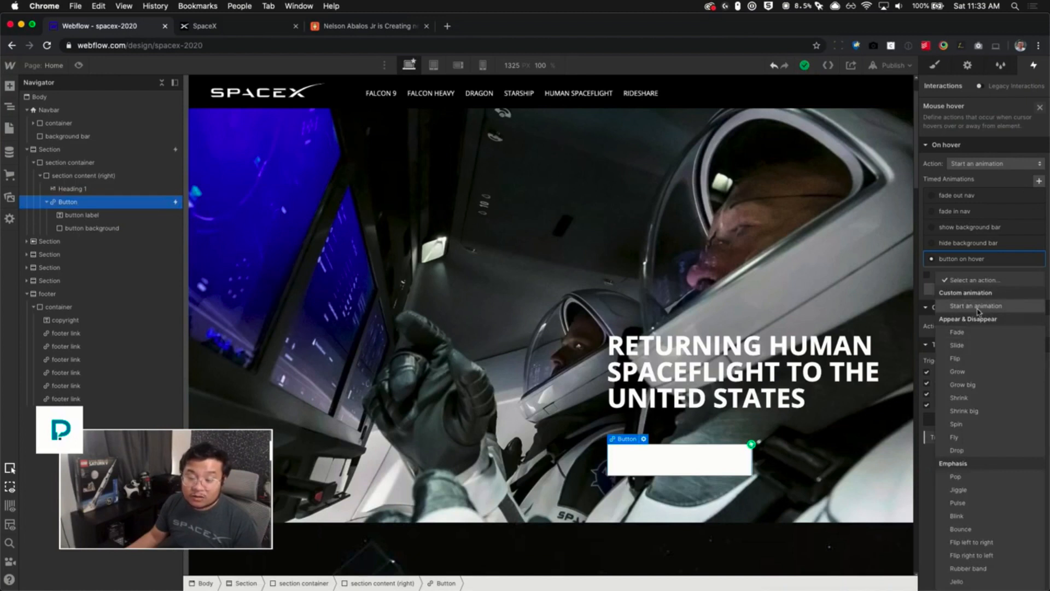
pyautogui.click(980, 345)
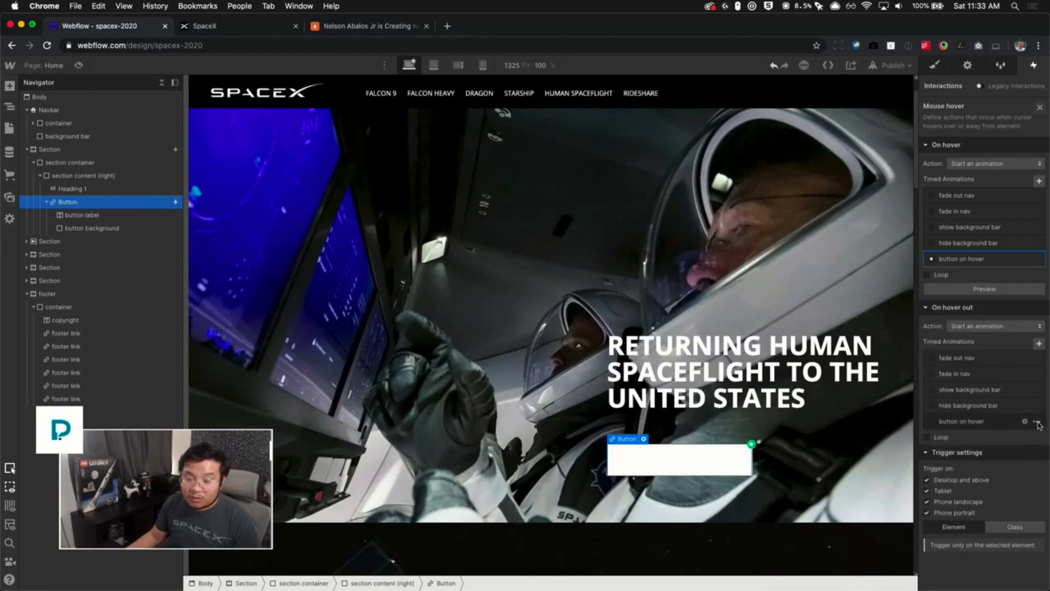
pyautogui.click(1036, 422)
pyautogui.click(1009, 463)
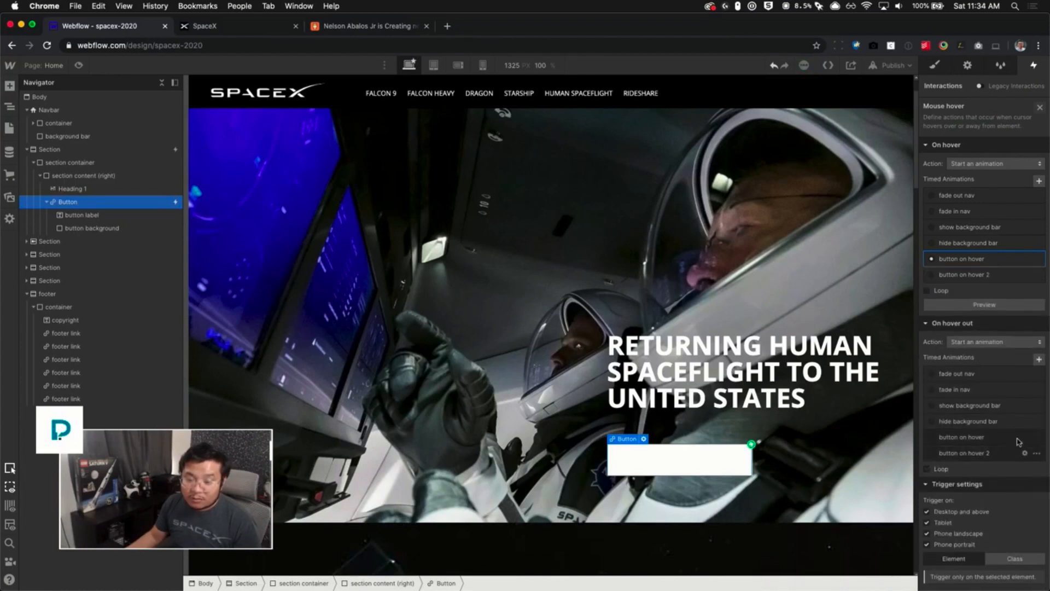
# - Open the duplicated animation and rename it "button on hover out"
pyautogui.click(977, 457)
pyautogui.click(977, 458)
pyautogui.click(979, 86)
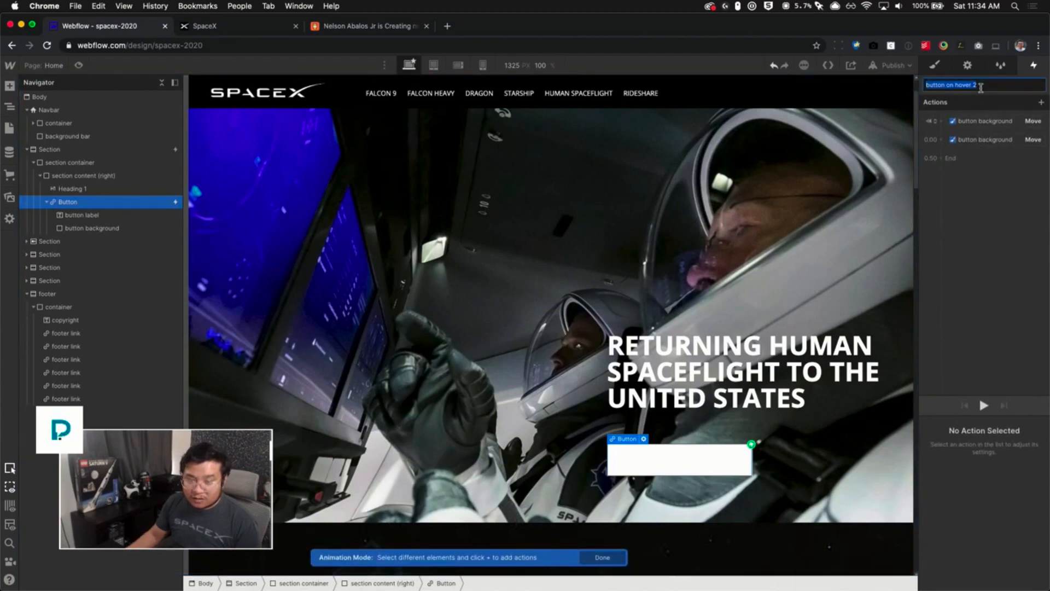
pyautogui.press('Right')
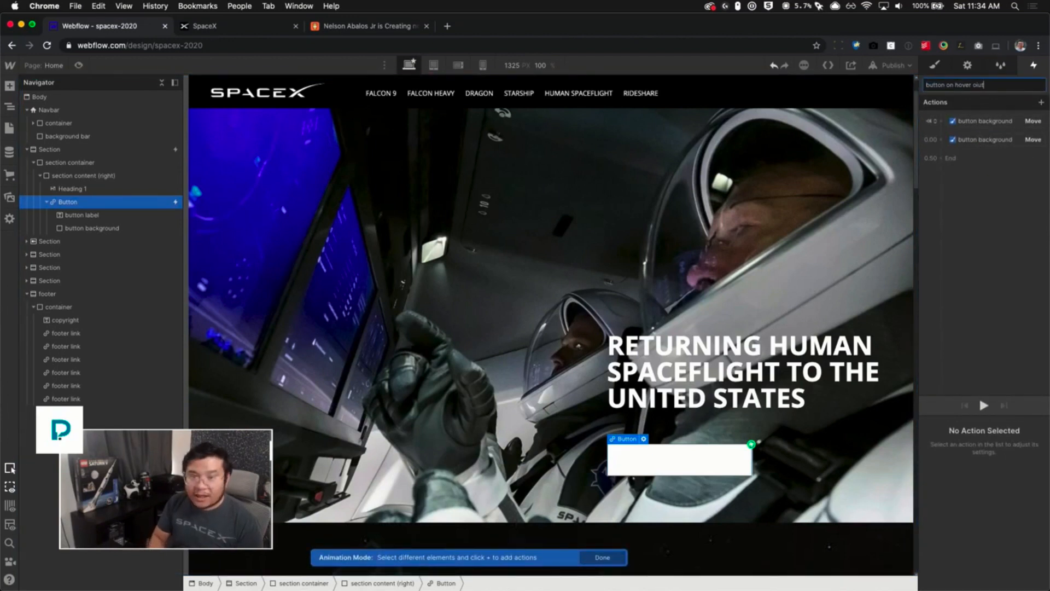
pyautogui.write('oiut')
pyautogui.press('BackSpace')
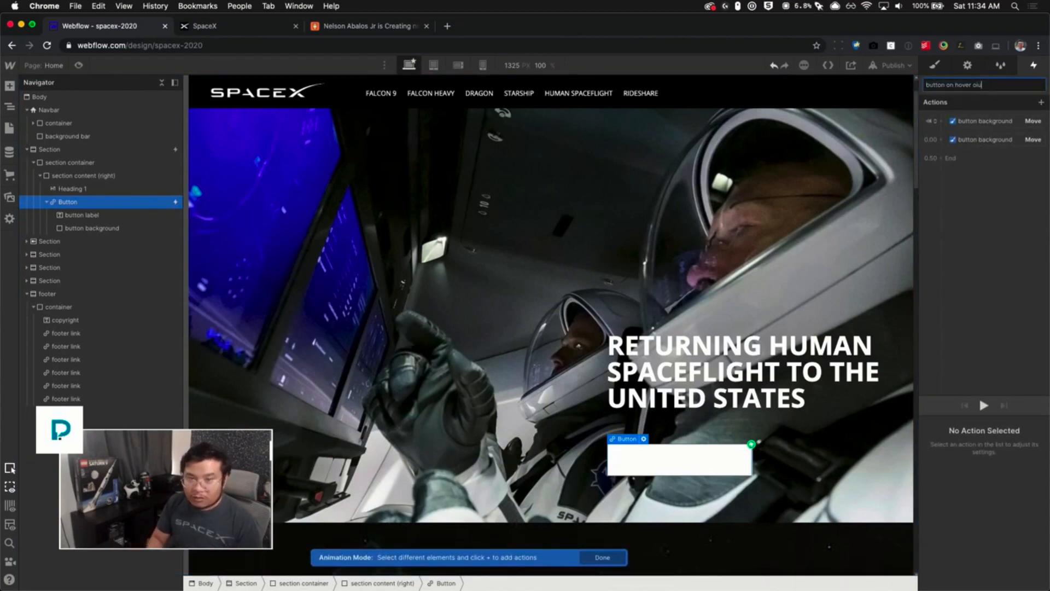
pyautogui.press('Return')
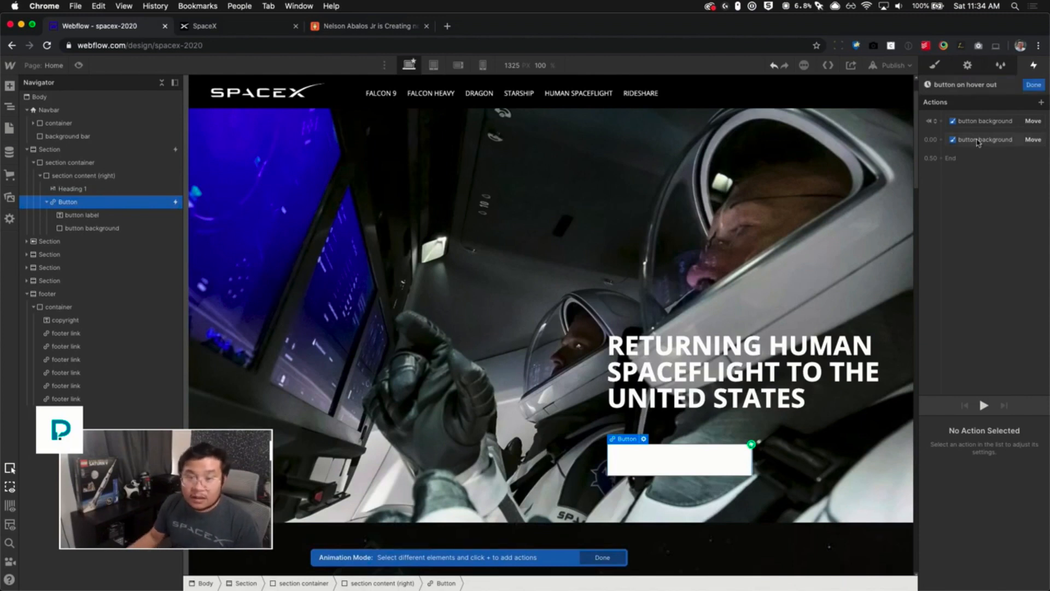
# - Delete the initial-state action in "button on hover out" and set the remaining Move action's Y move to -100%
pyautogui.click(973, 121)
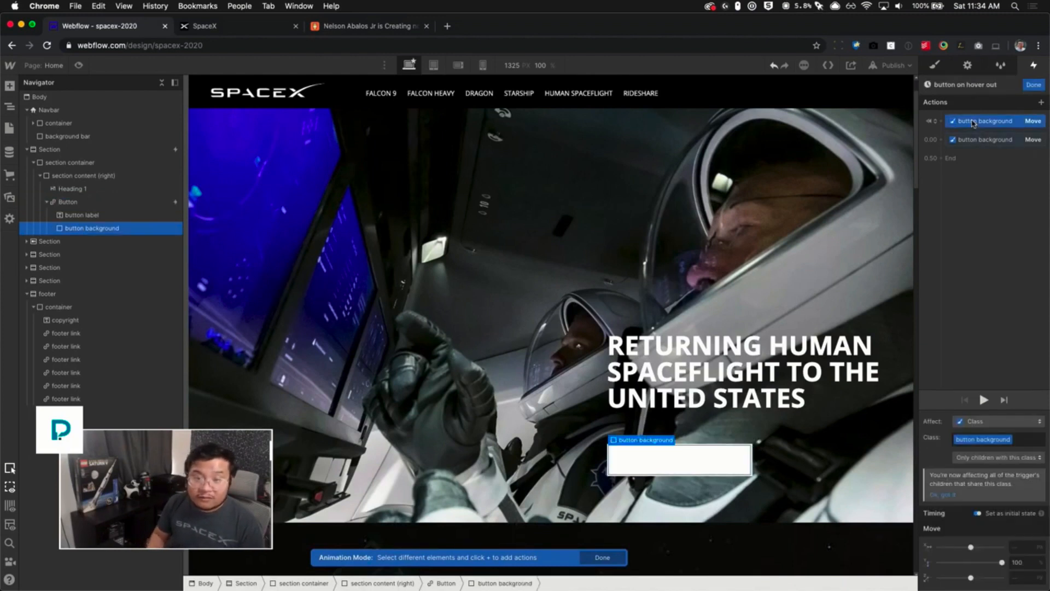
pyautogui.press('Delete')
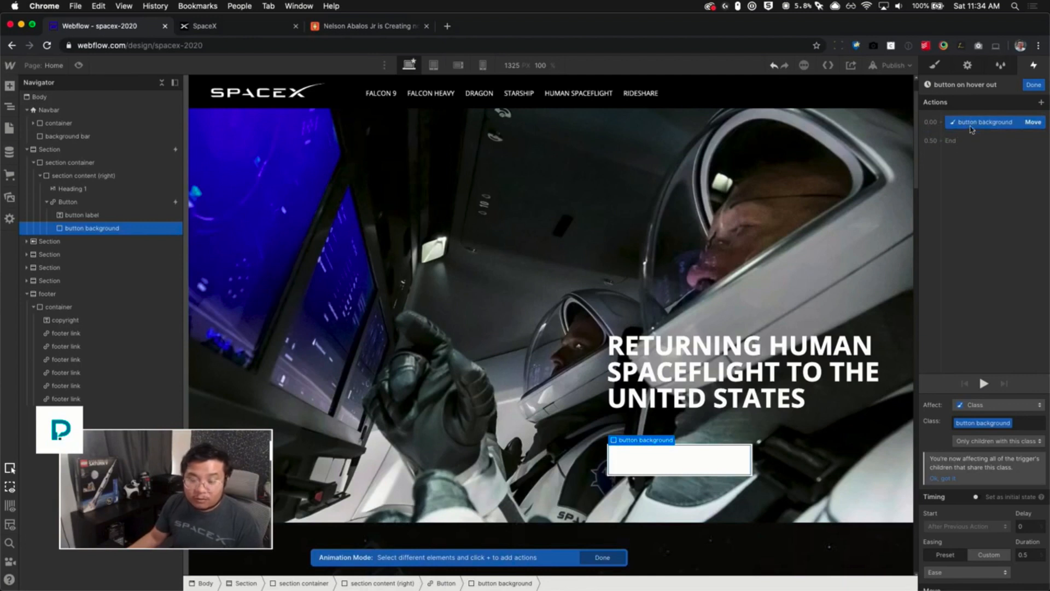
pyautogui.scroll(-3, 1001, 457)
pyautogui.click(1022, 561)
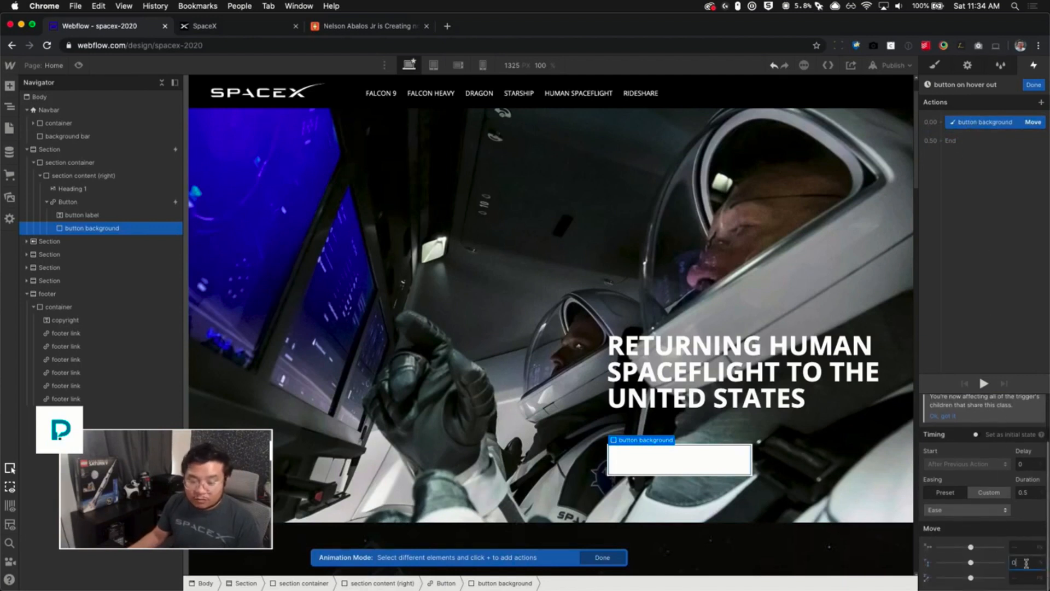
pyautogui.write('-100')
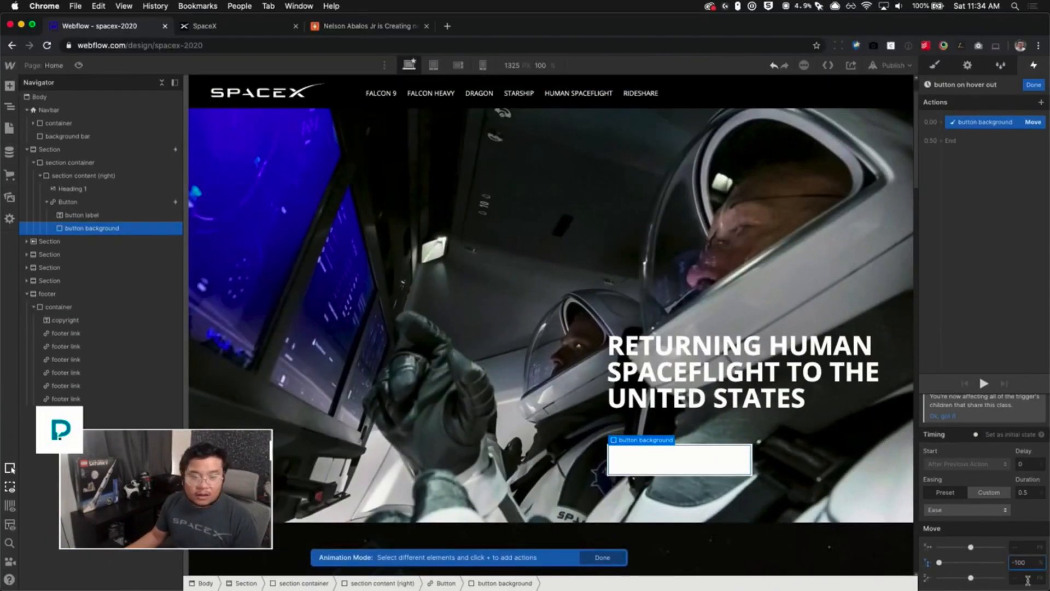
pyautogui.click(1033, 84)
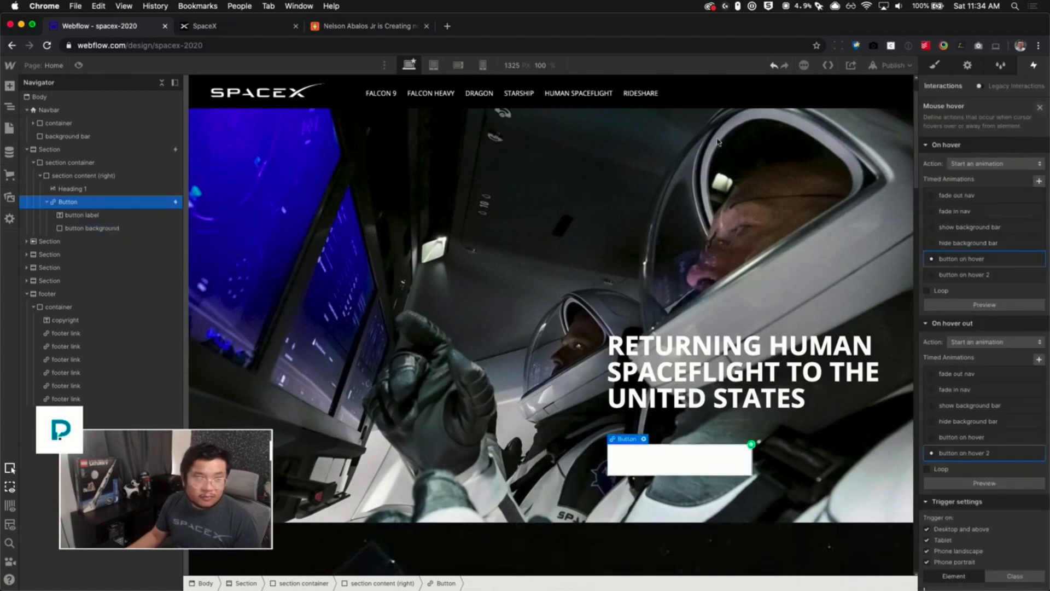
# - Preview the page to test the button hover interaction
pyautogui.click(78, 65)
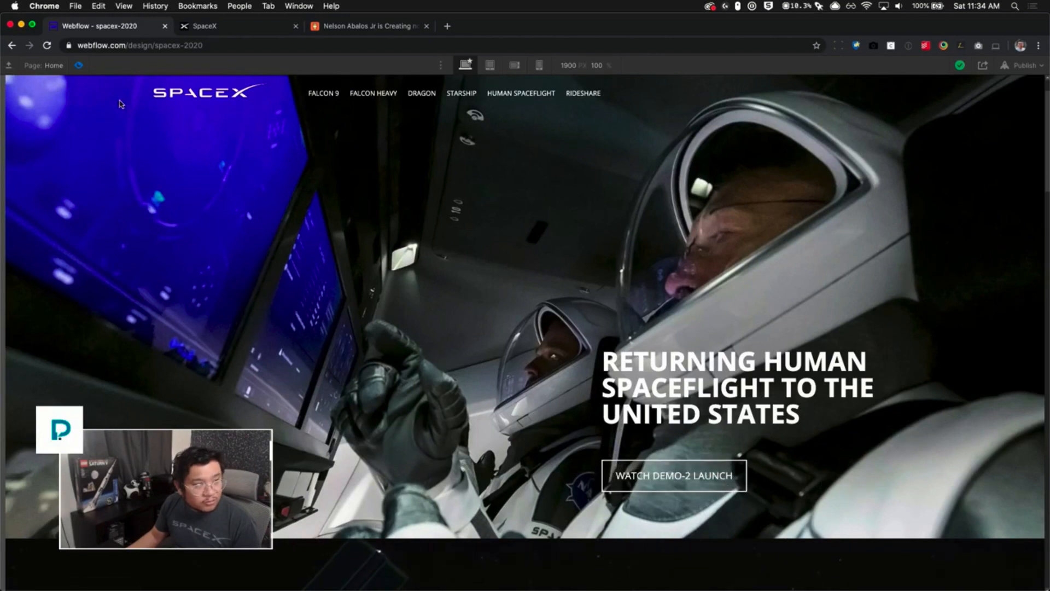
pyautogui.click(80, 65)
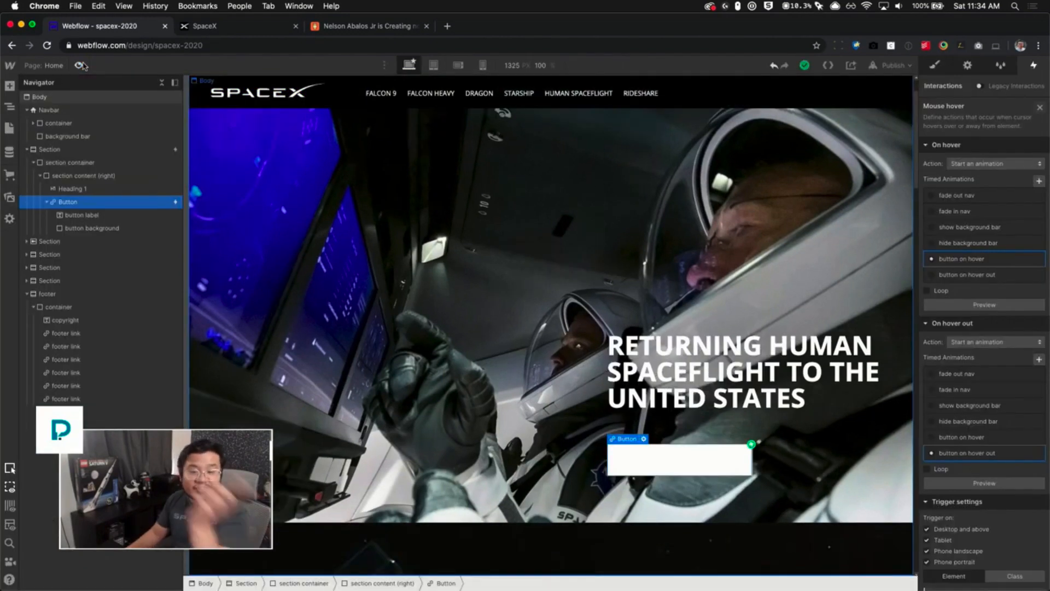
pyautogui.click(971, 457)
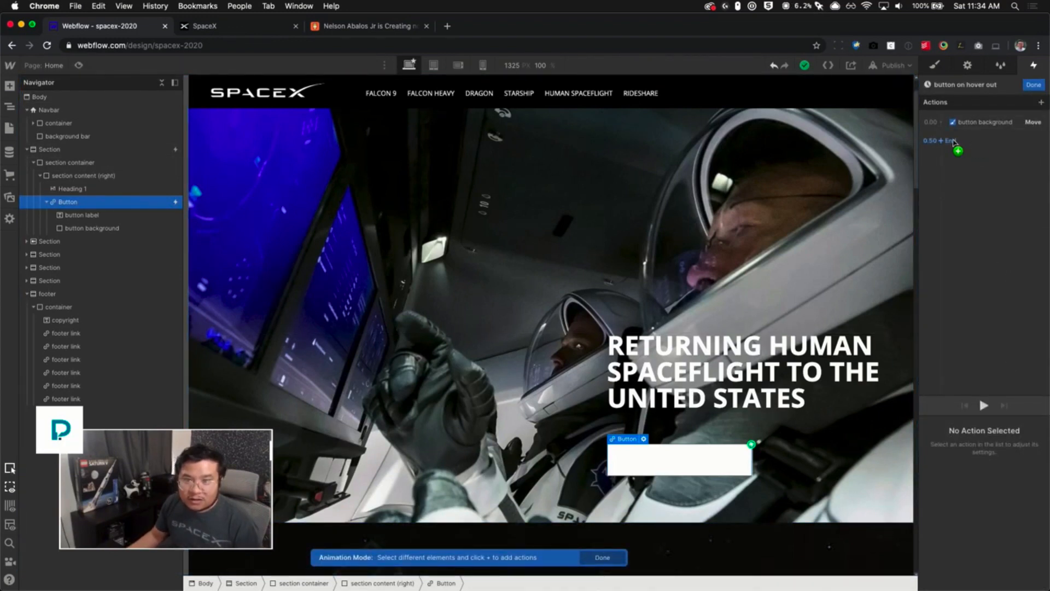
pyautogui.click(953, 143)
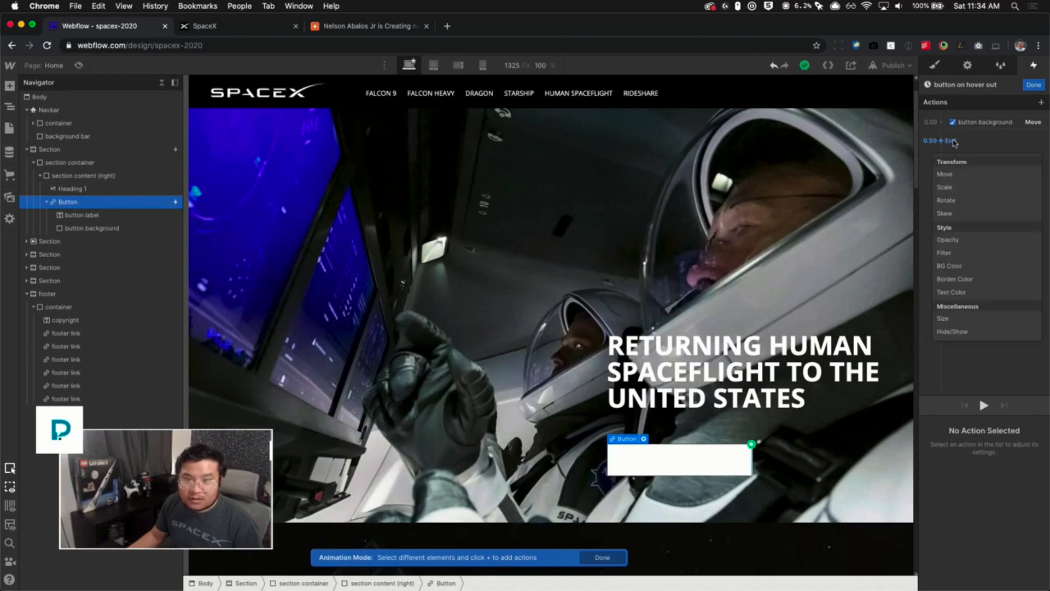
pyautogui.click(959, 177)
pyautogui.press('super+z')
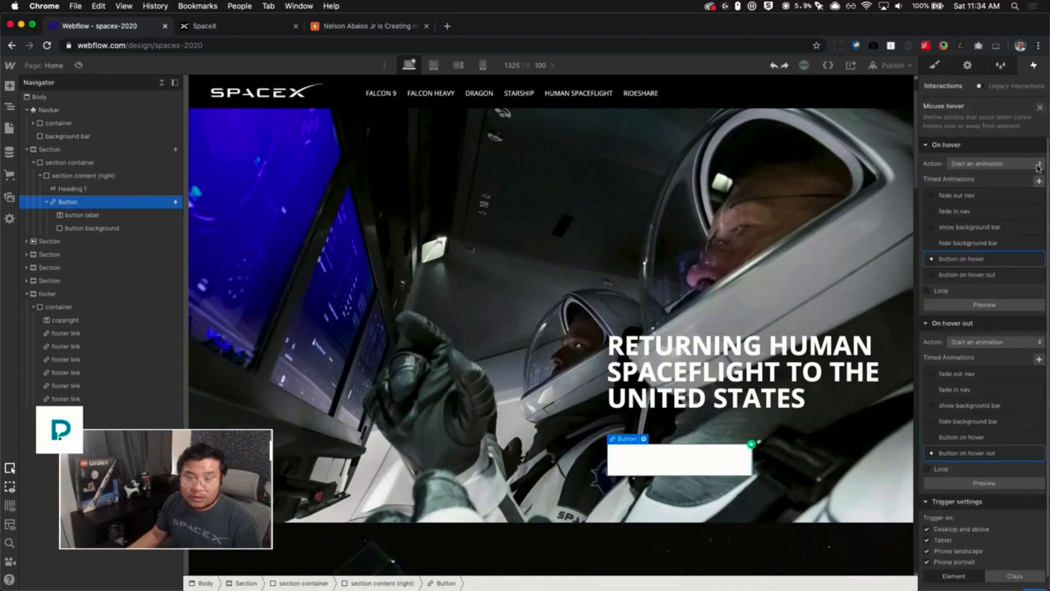
# - In "button on hover out", add another Move action on the button background with Y move 100% and duration 0
pyautogui.scroll(-3, 992, 456)
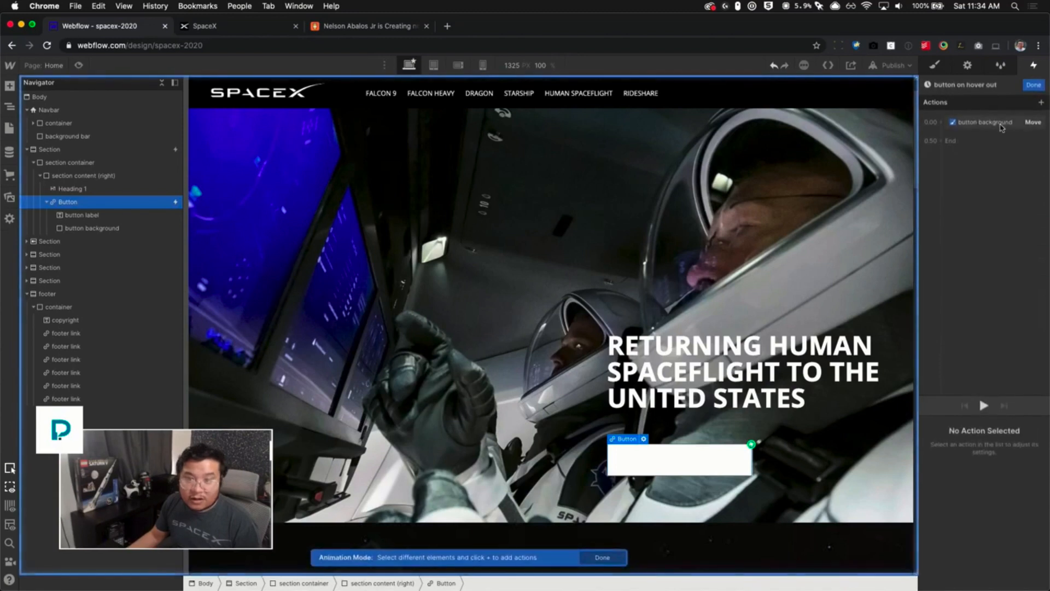
pyautogui.click(994, 123)
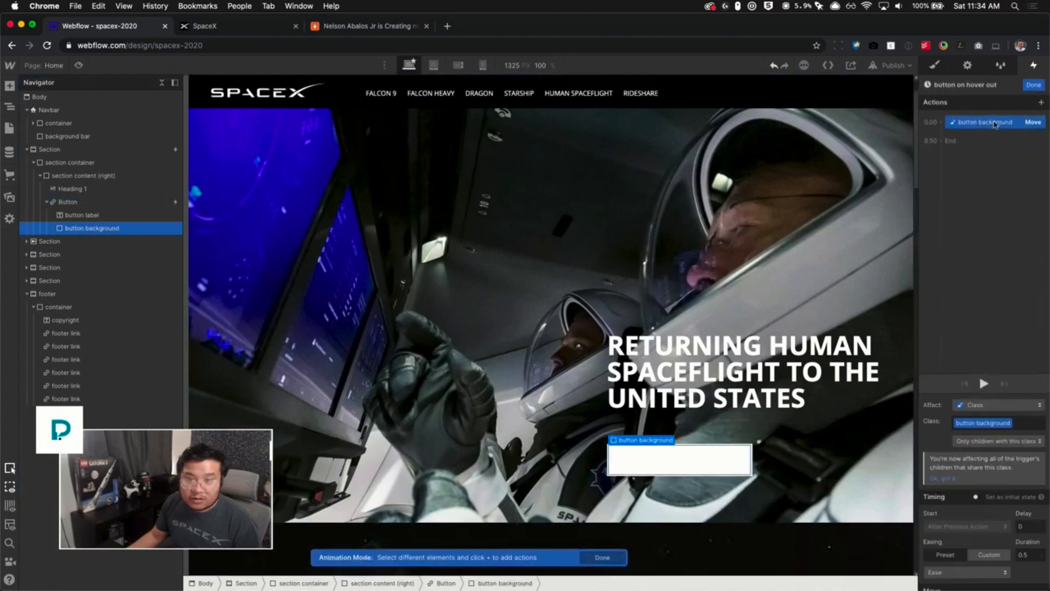
pyautogui.click(949, 141)
pyautogui.click(961, 170)
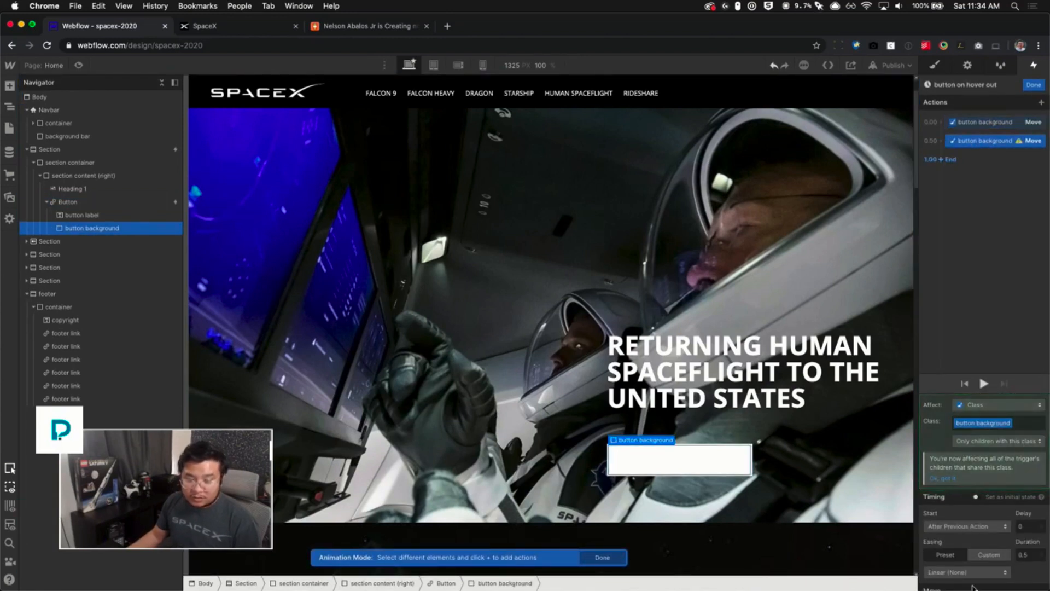
pyautogui.scroll(-2, 984, 547)
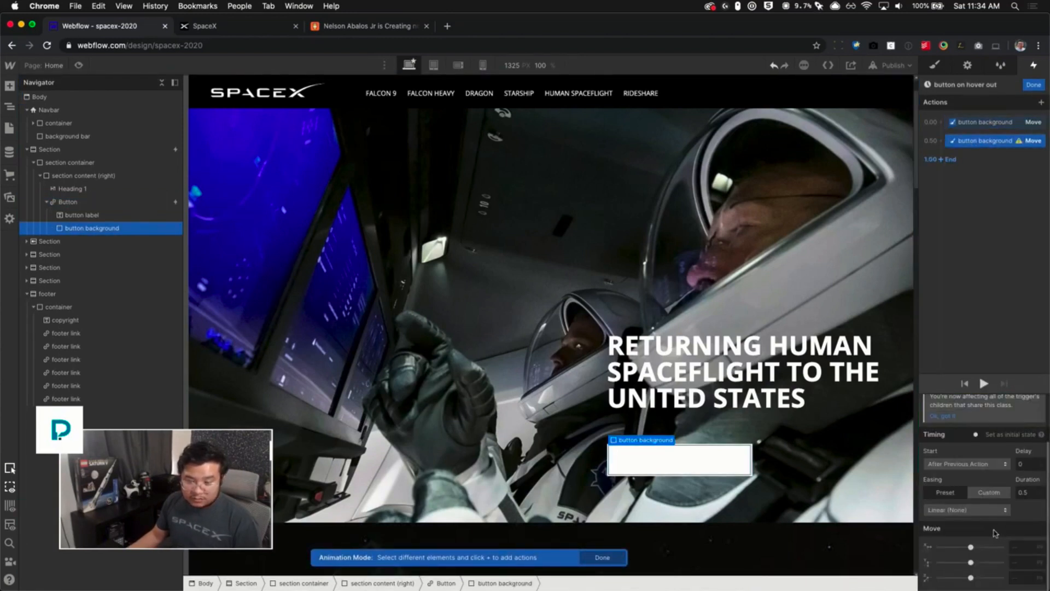
pyautogui.click(1021, 565)
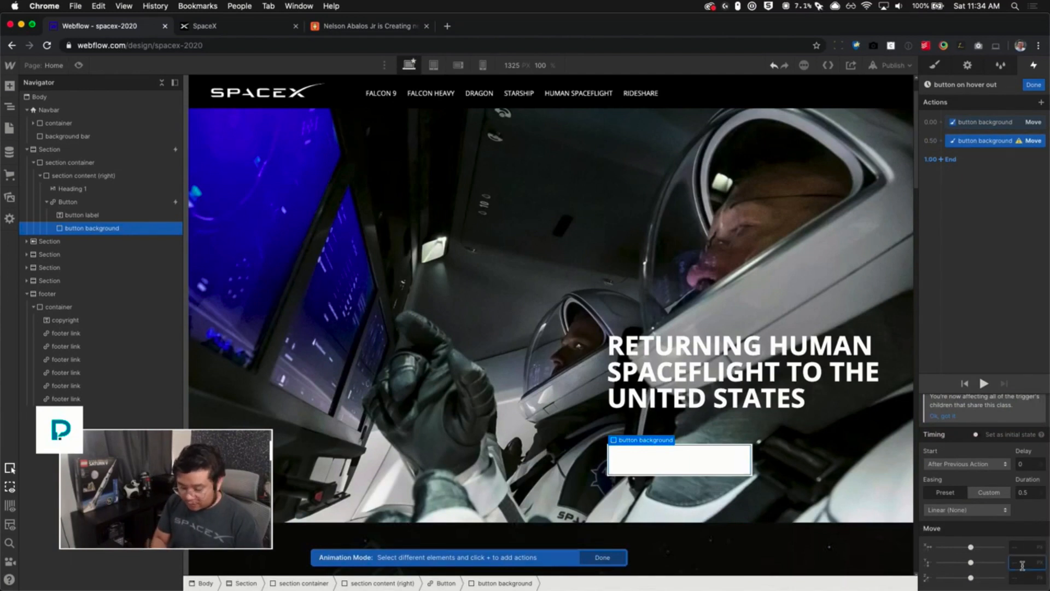
pyautogui.write('0')
pyautogui.press('BackSpace')
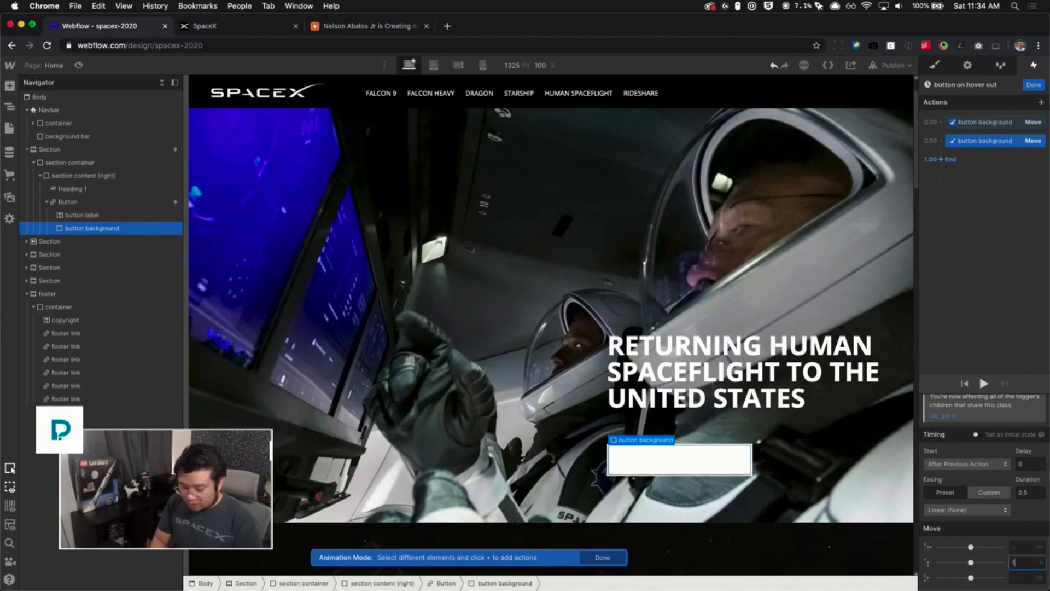
pyautogui.write('100')
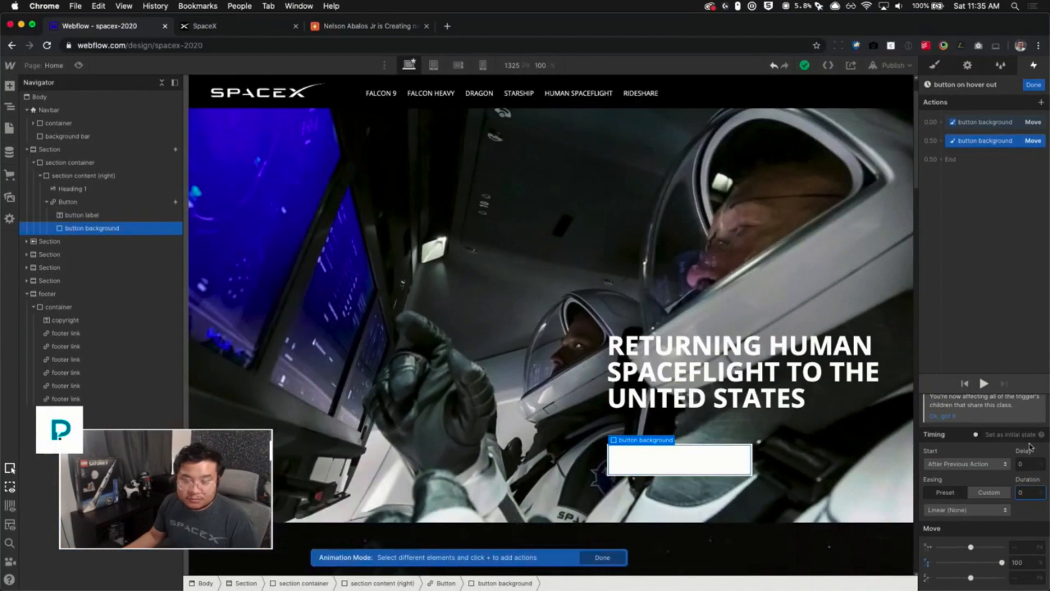
# - Preview the page again to test the button hover and hover-out animations
pyautogui.scroll(2, 1029, 445)
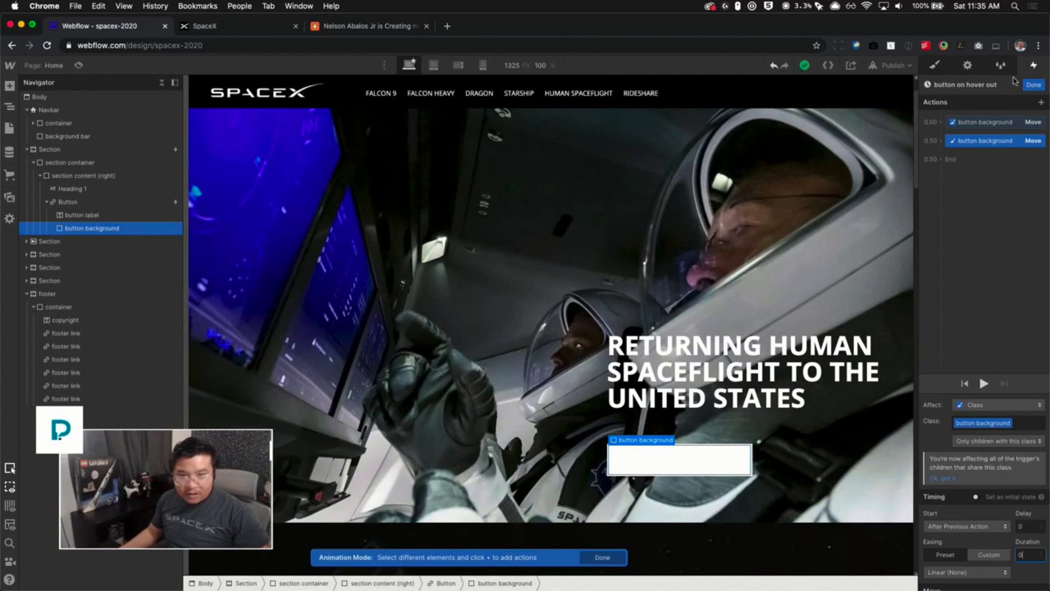
pyautogui.press('super+shift+p')
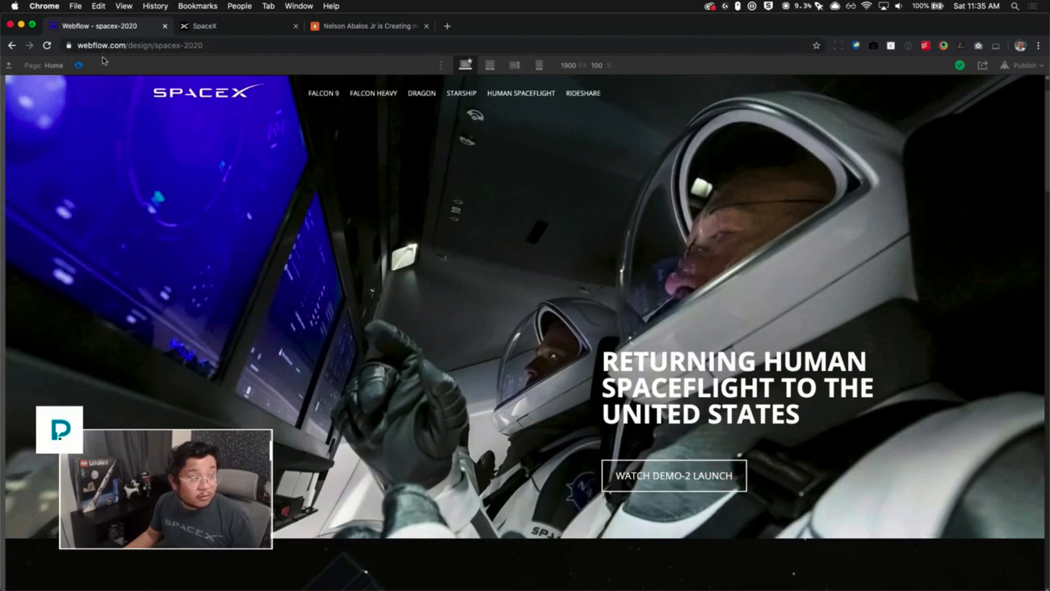
pyautogui.click(80, 65)
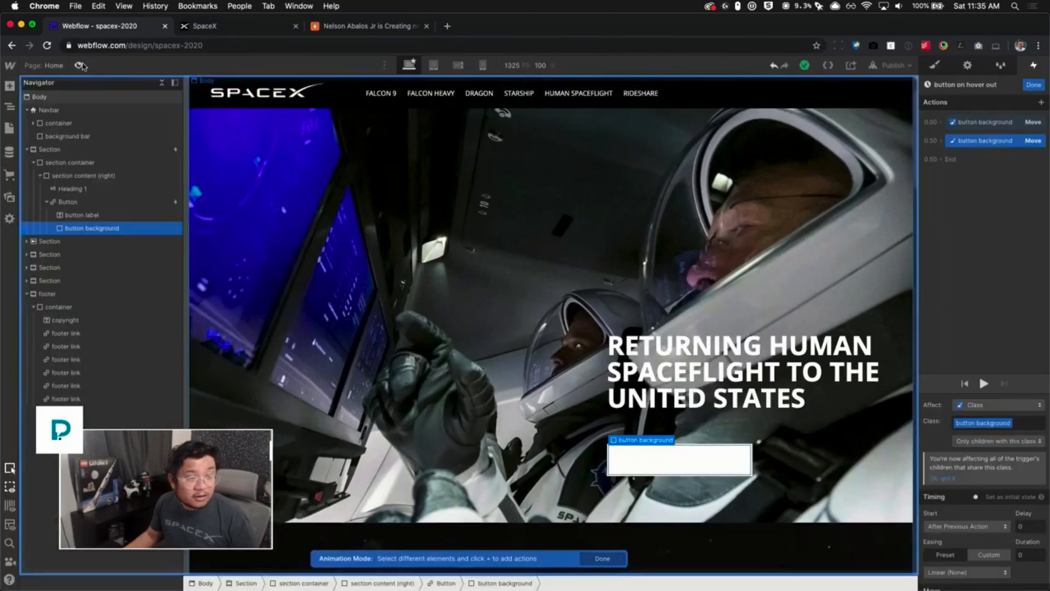
# - Set the easing of the first Move action in "button on hover out" to In Out Quad
pyautogui.click(991, 124)
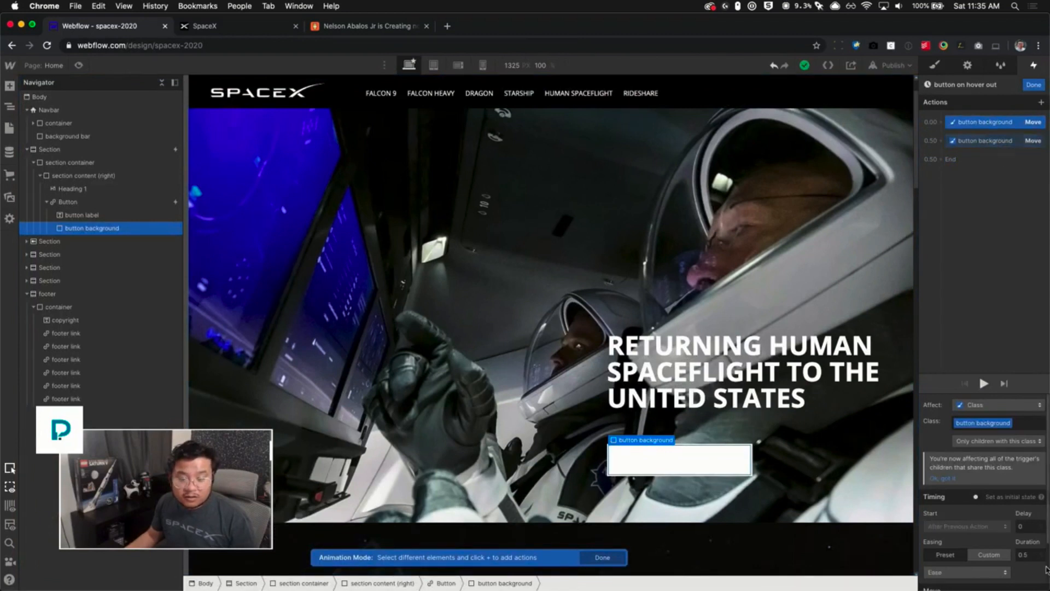
pyautogui.click(998, 574)
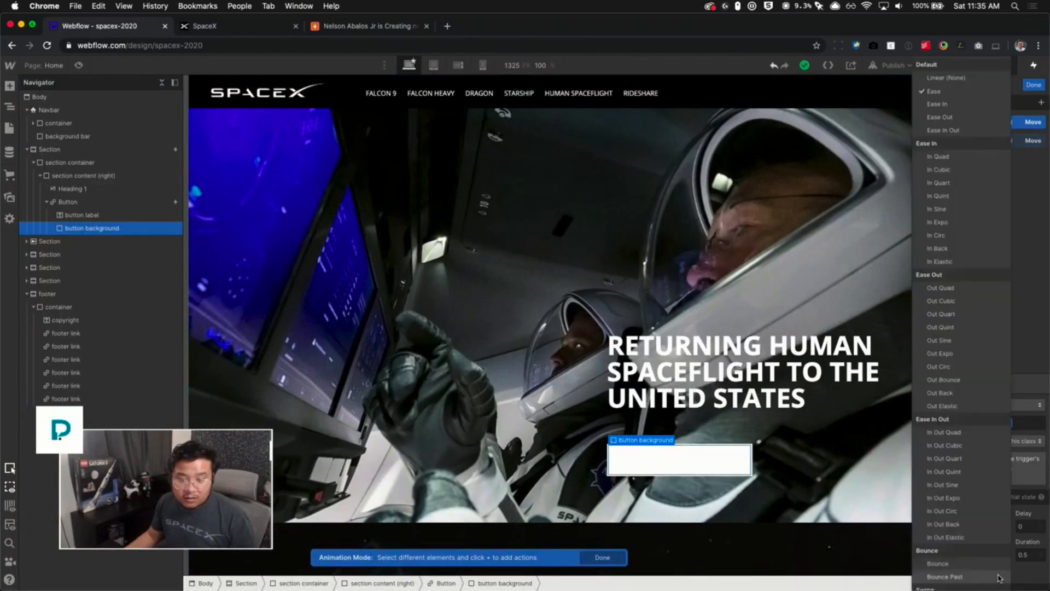
pyautogui.click(973, 432)
pyautogui.click(983, 383)
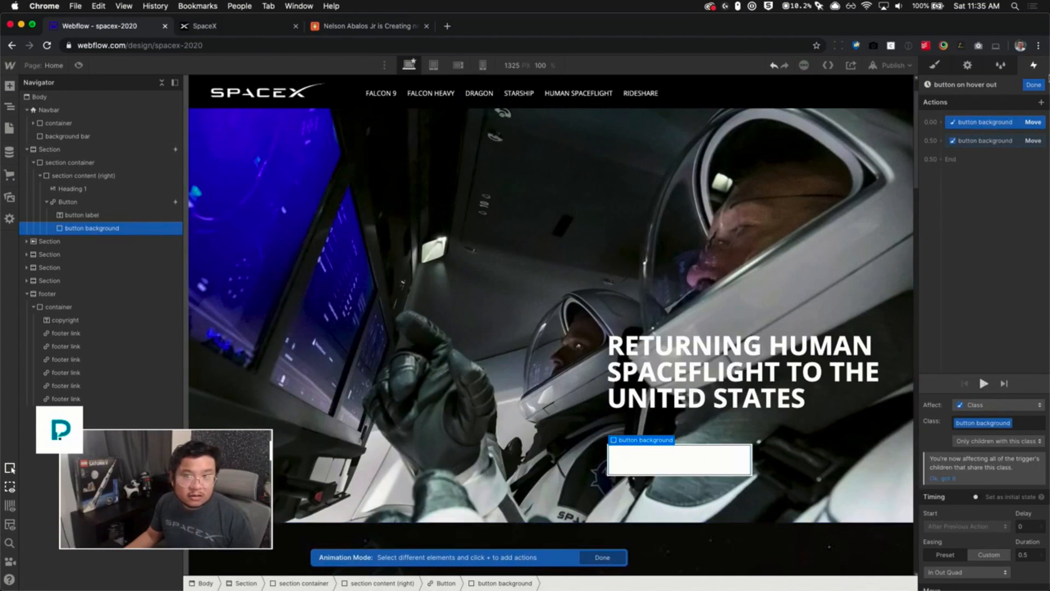
# - Open "button on hover" and set its second Move action's easing to In Out Quad
pyautogui.click(1035, 85)
pyautogui.click(979, 259)
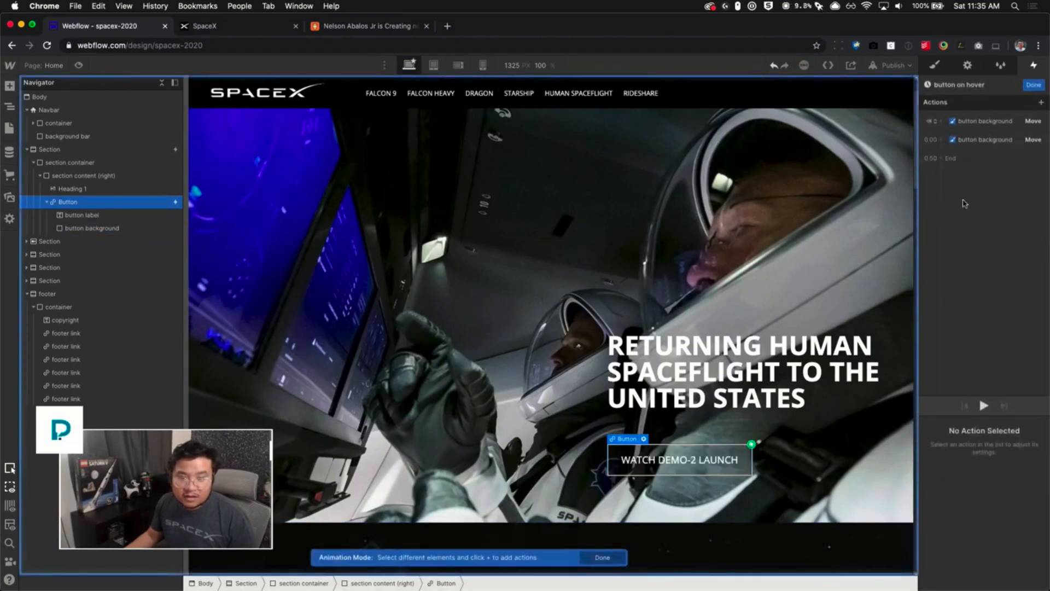
pyautogui.click(987, 138)
pyautogui.scroll(-1, 984, 492)
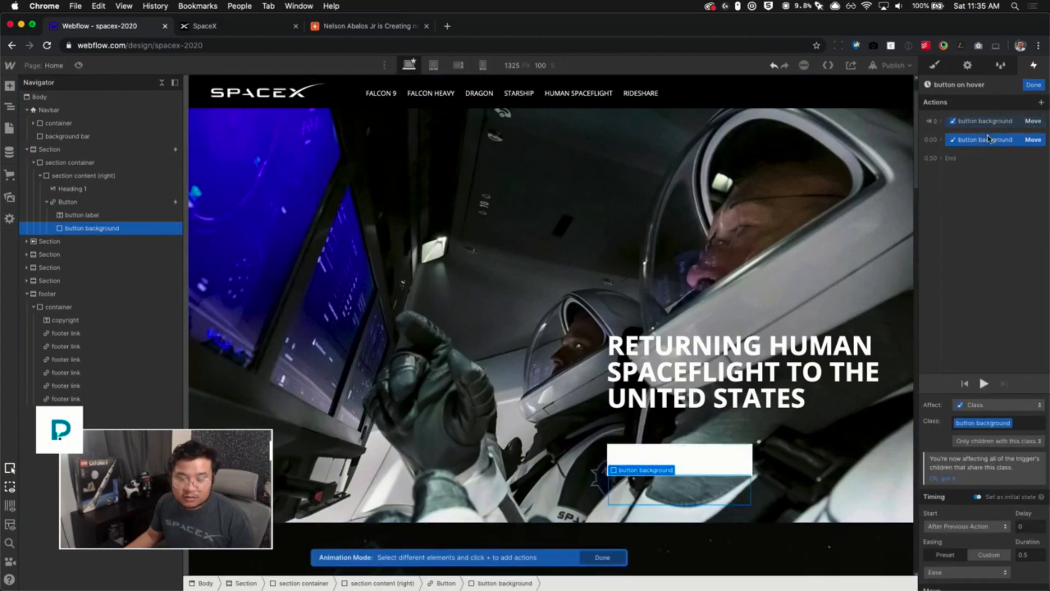
pyautogui.click(968, 571)
pyautogui.click(960, 435)
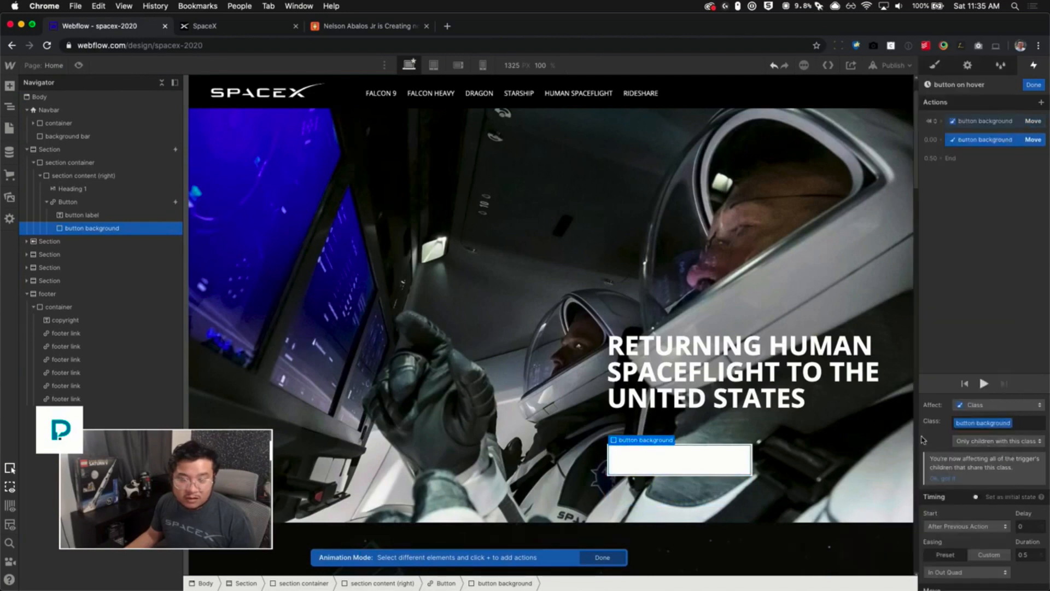
# - Preview the page to test the button hover easing
pyautogui.click(78, 65)
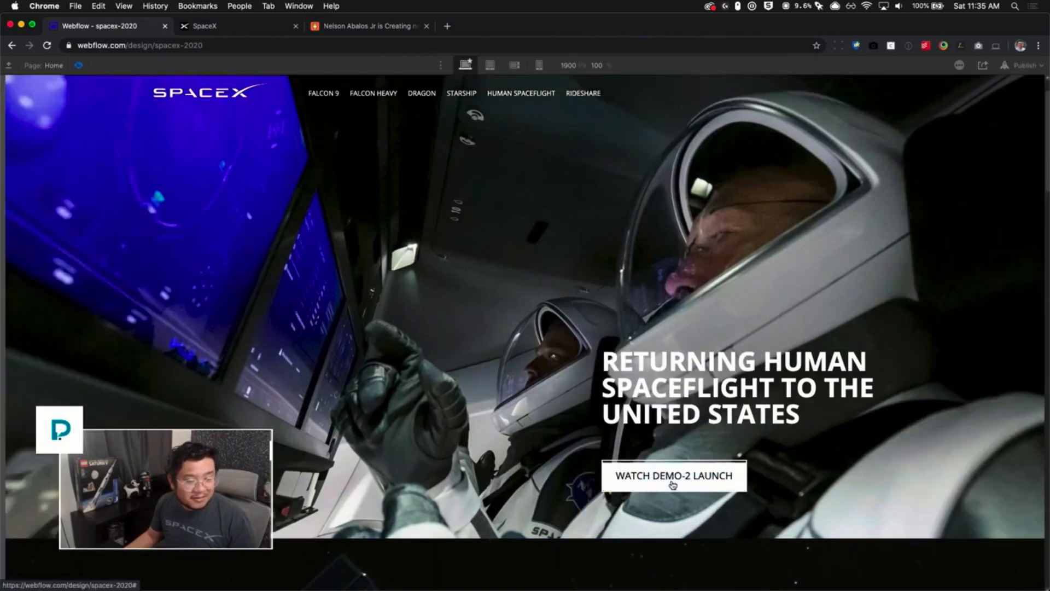
pyautogui.click(78, 66)
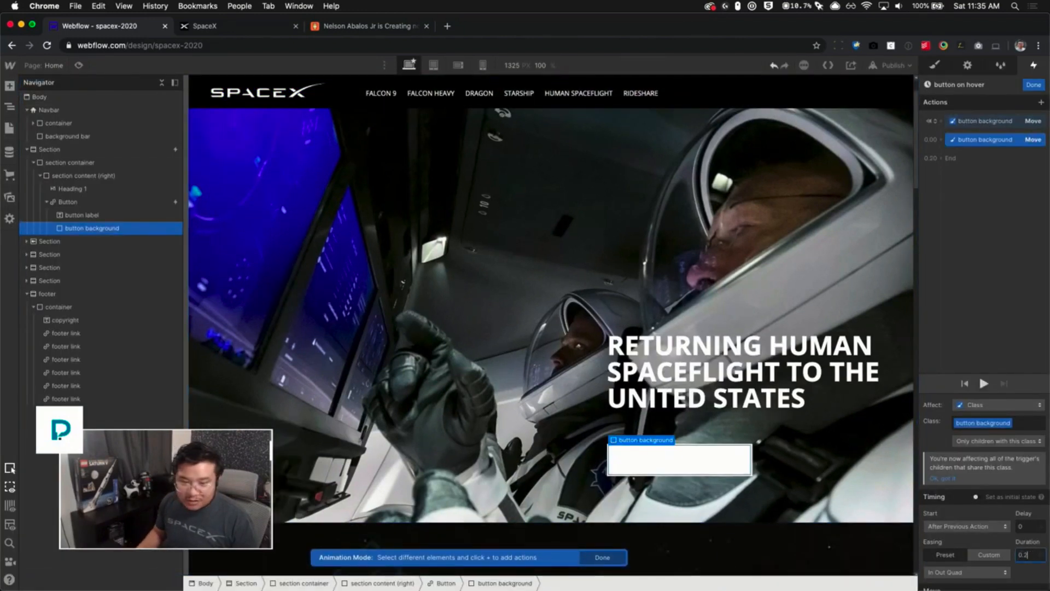
# - Close the hover animation and set the first Move action in "button on hover out" to a 0.2 duration
pyautogui.click(1030, 90)
pyautogui.click(985, 452)
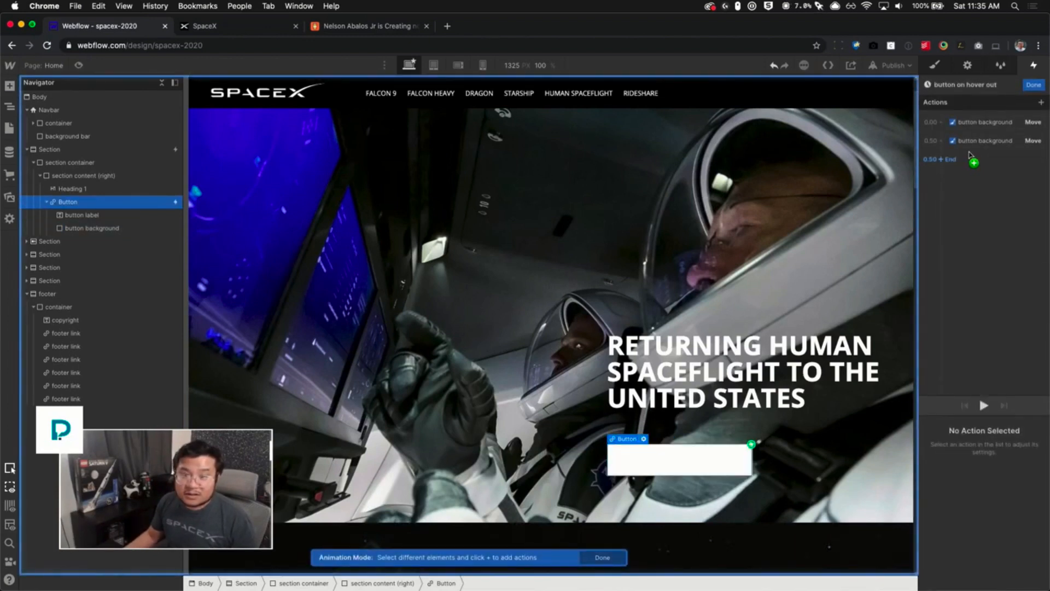
pyautogui.click(979, 141)
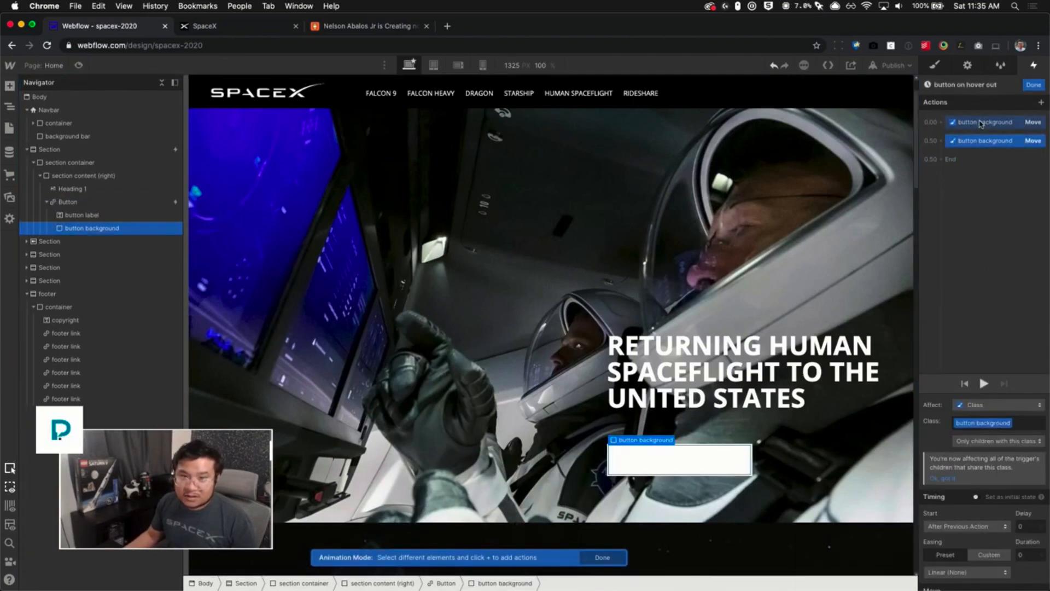
pyautogui.click(980, 122)
pyautogui.scroll(-2, 979, 536)
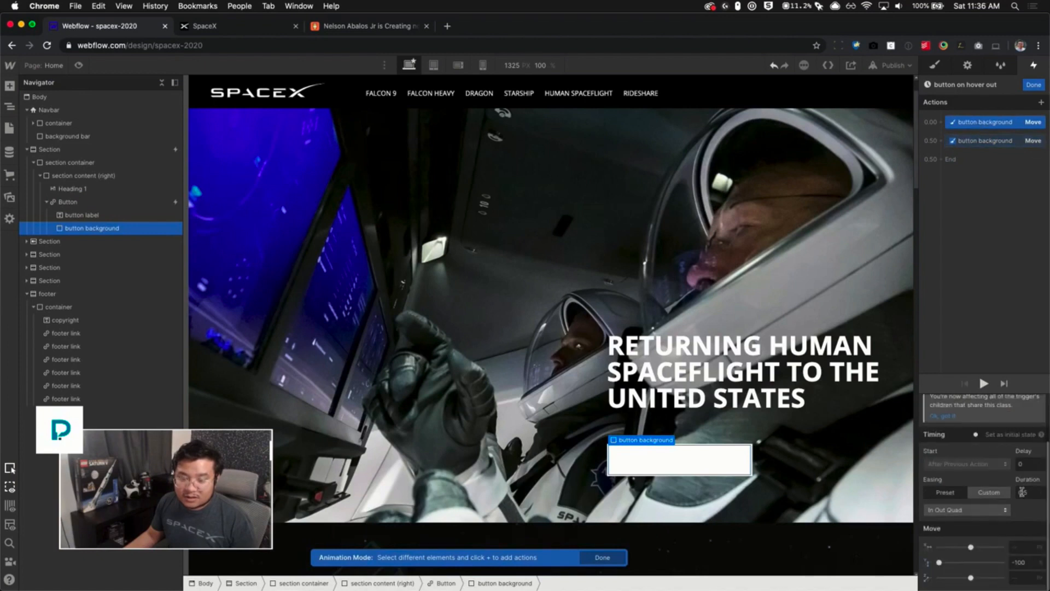
pyautogui.write('0.2')
pyautogui.press('Return')
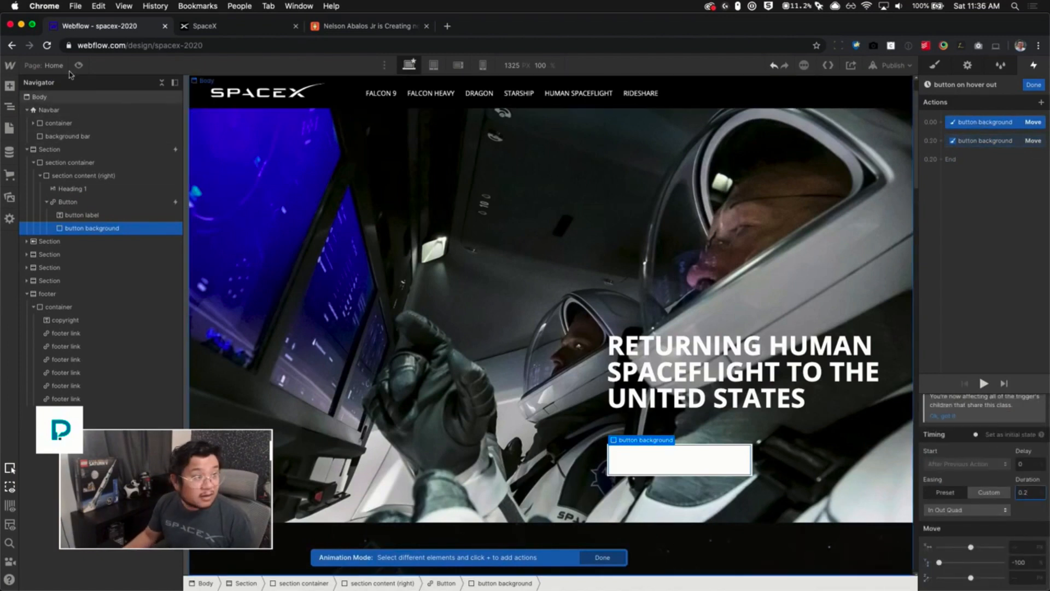
# - Preview the page again to test the faster hover animations
pyautogui.click(82, 66)
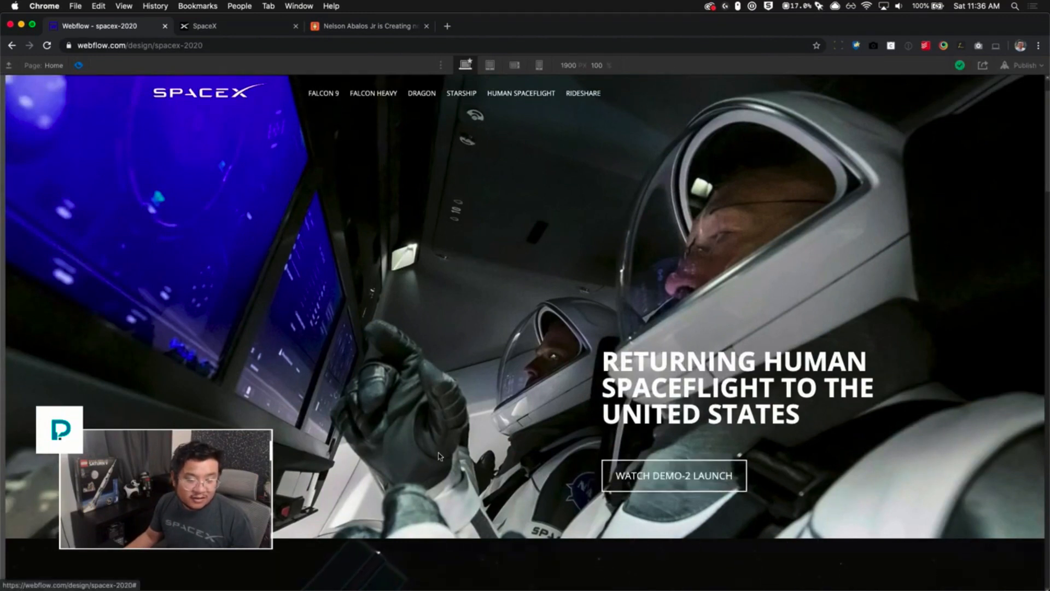
pyautogui.click(78, 66)
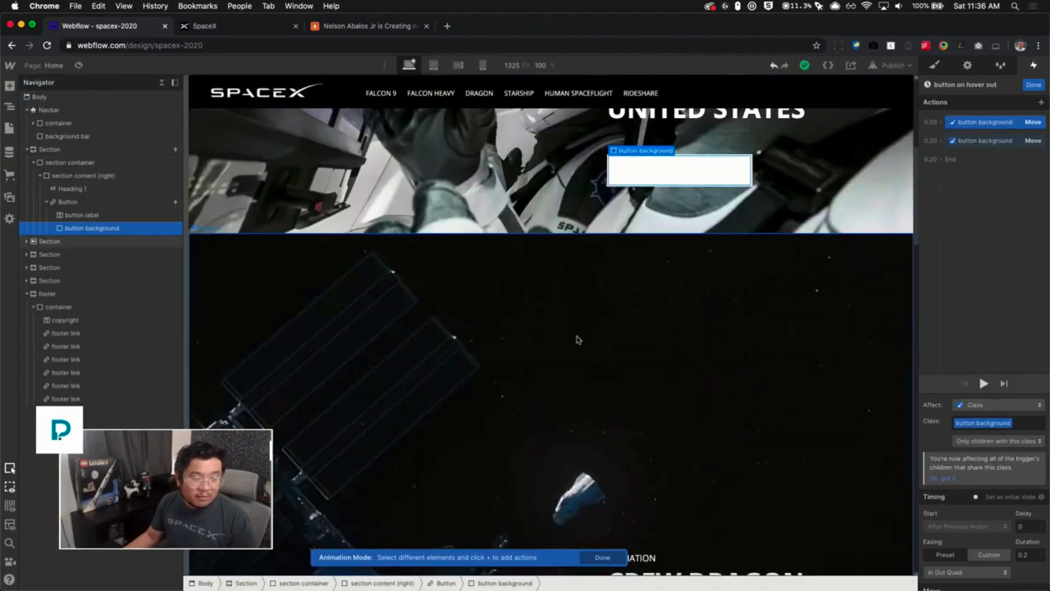
# - Copy the hero button and paste it into the Crew Dragon Demo-2 Mission section, replacing that section's old button
pyautogui.click(90, 202)
pyautogui.press('s')
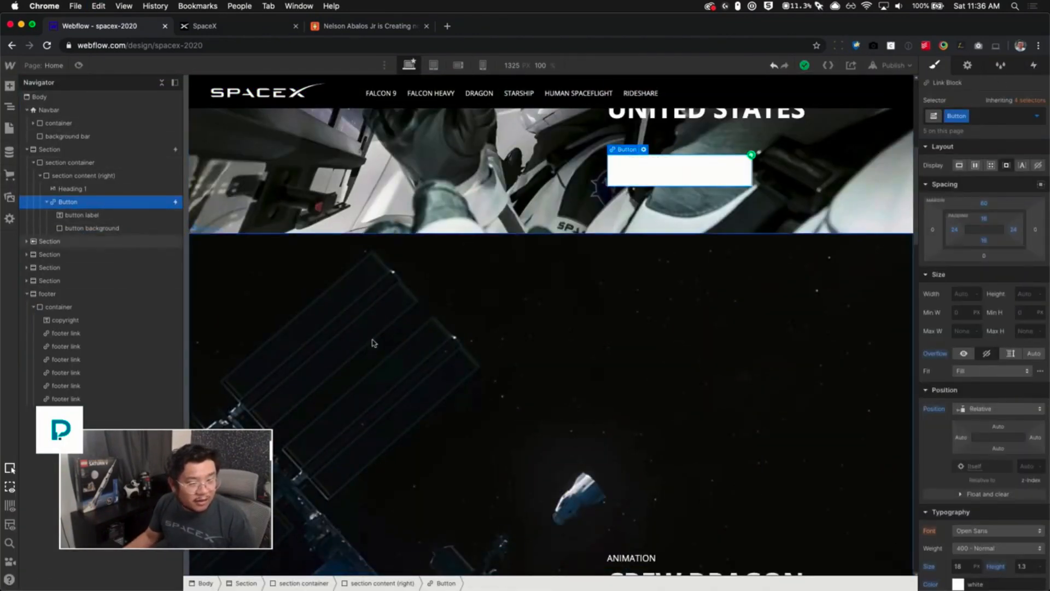
pyautogui.scroll(-4, 383, 360)
pyautogui.click(715, 394)
pyautogui.press('super+c')
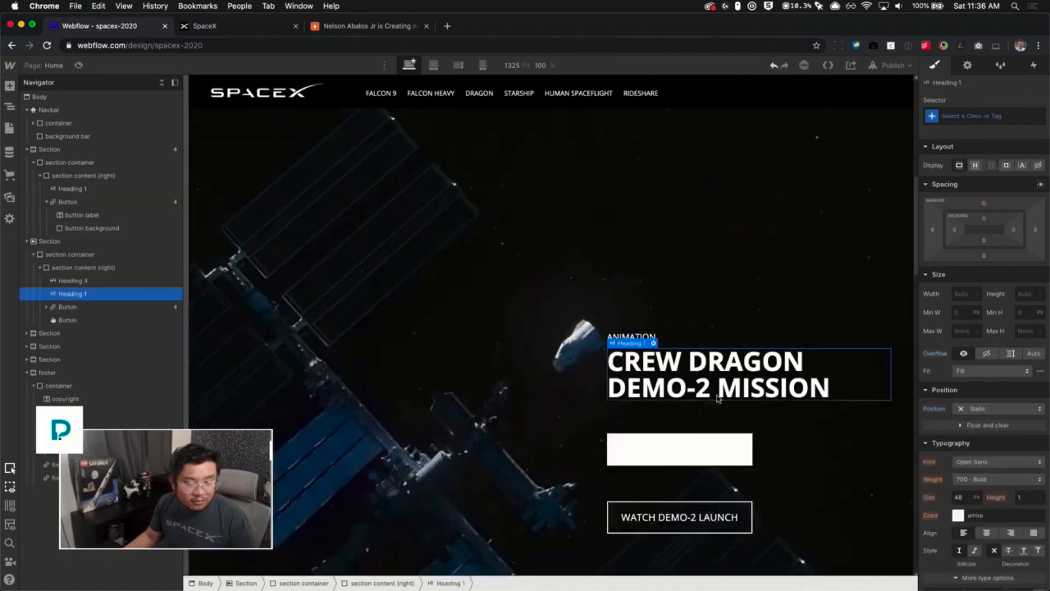
pyautogui.click(717, 504)
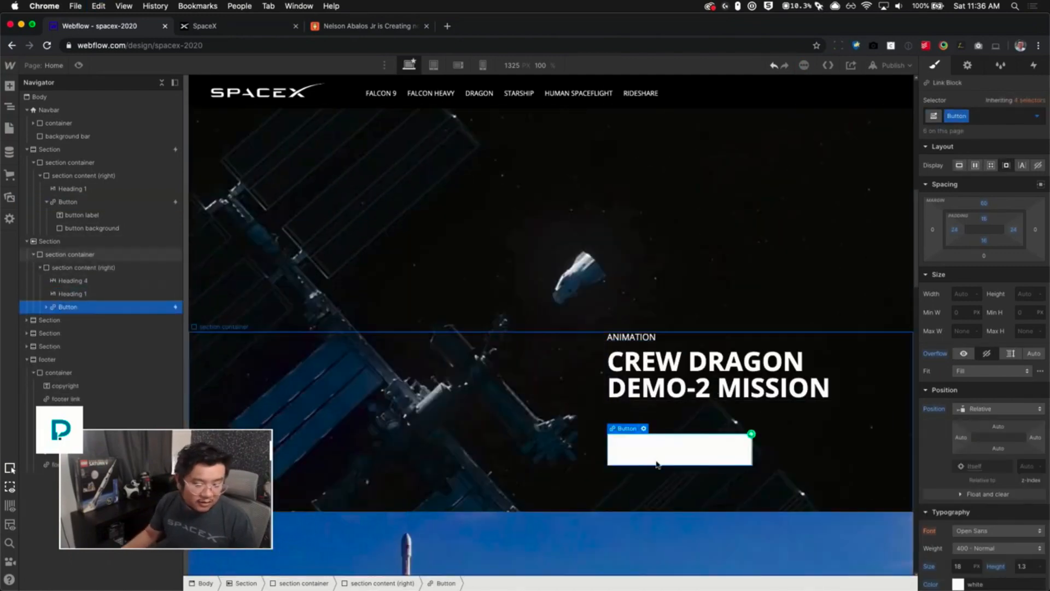
pyautogui.scroll(-10, 653, 462)
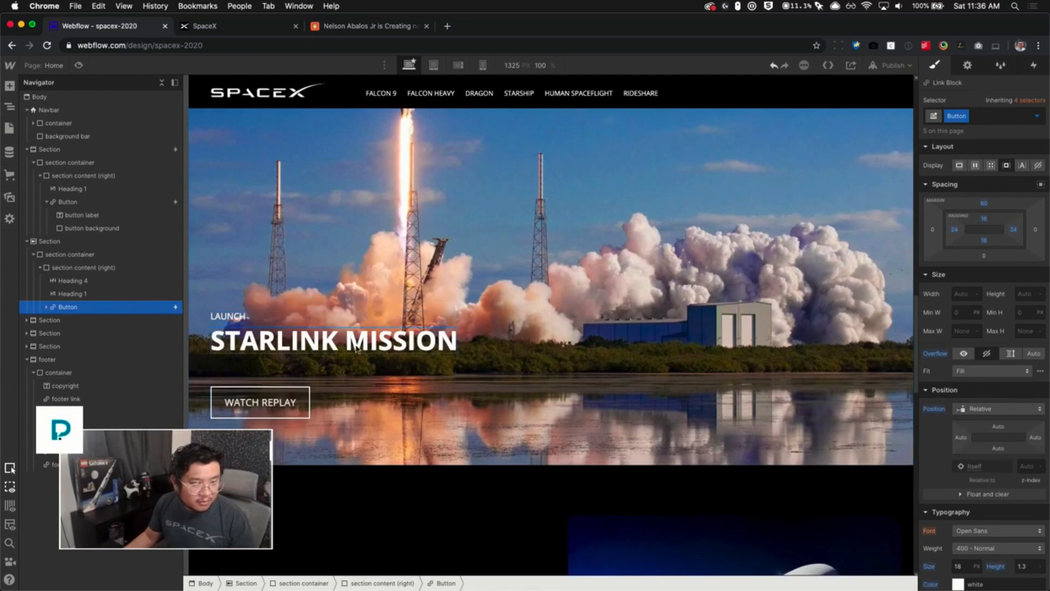
# - Paste the animated button into the Starlink Mission section and delete the old WATCH REPLAY button
pyautogui.click(288, 410)
pyautogui.press('super+v')
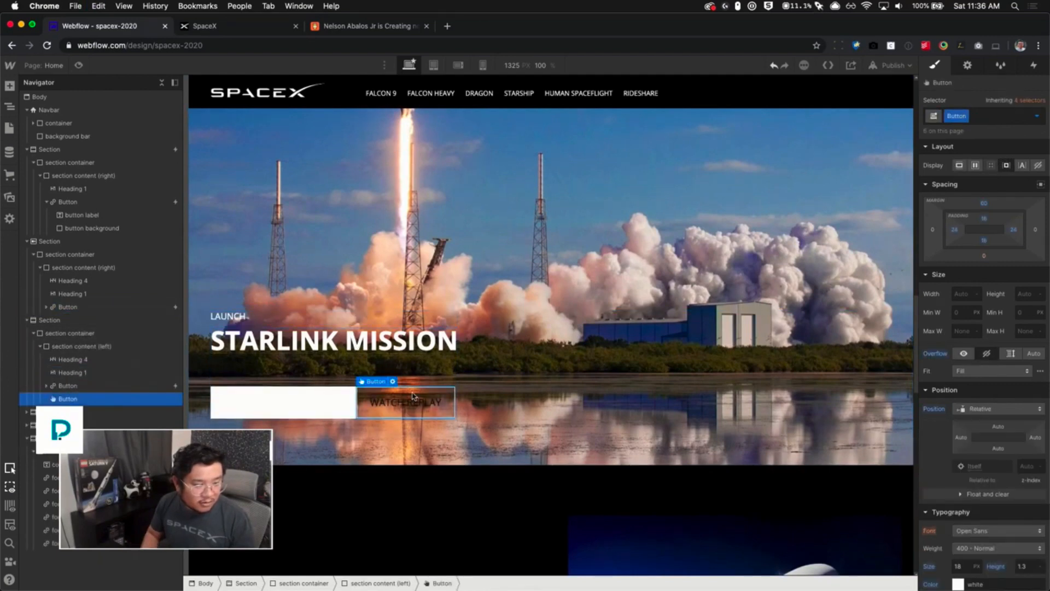
pyautogui.press('Delete')
# - Paste the animated button into the Crew Dragon Launch Escape section and delete its old READ MORE button
pyautogui.scroll(-8, 414, 407)
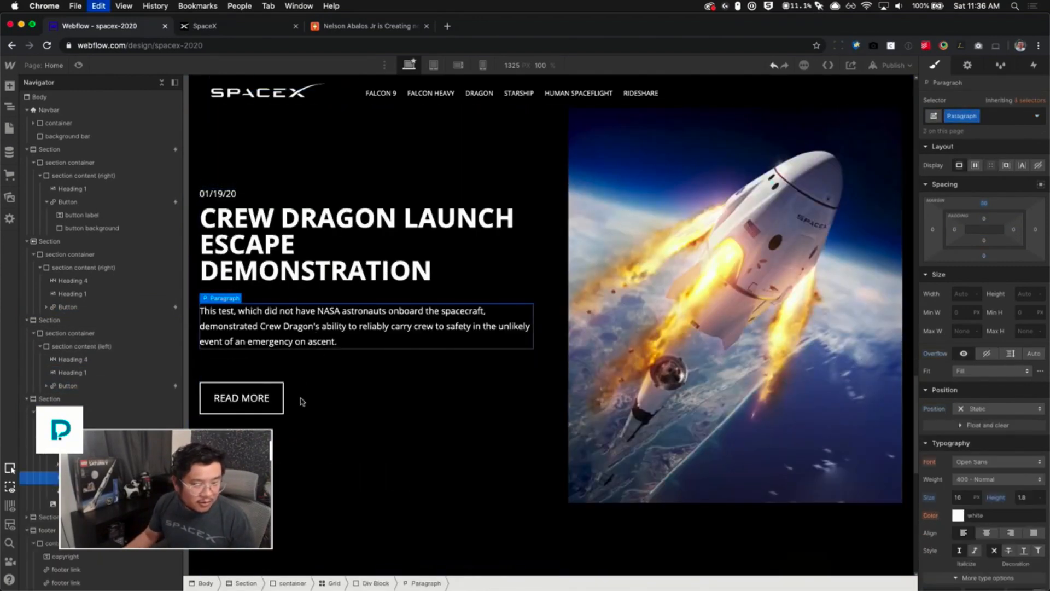
pyautogui.press('super+v')
pyautogui.press('Delete')
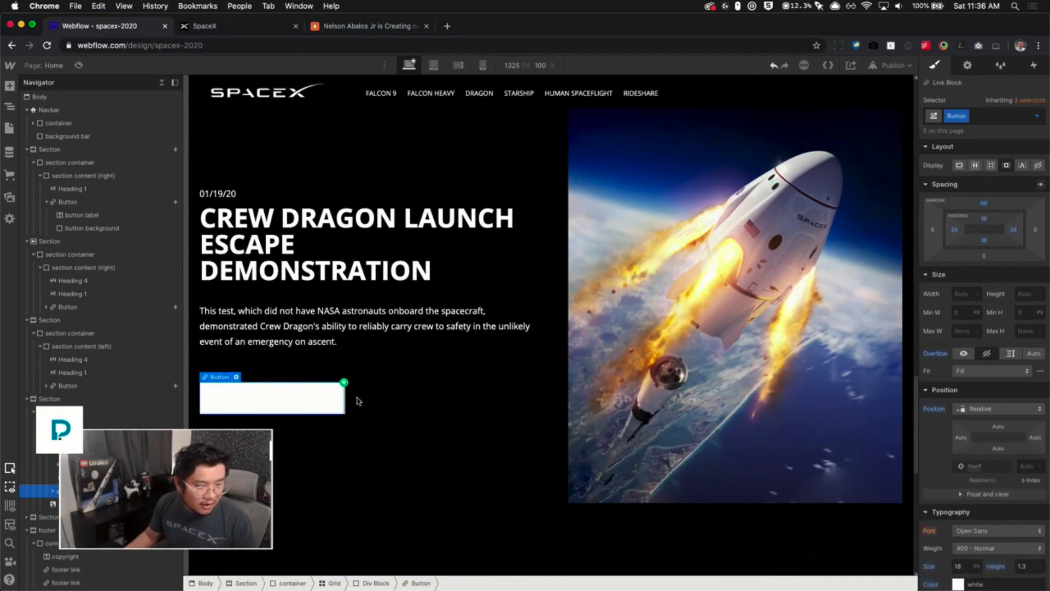
pyautogui.doubleClick(281, 399)
pyautogui.press('super+a')
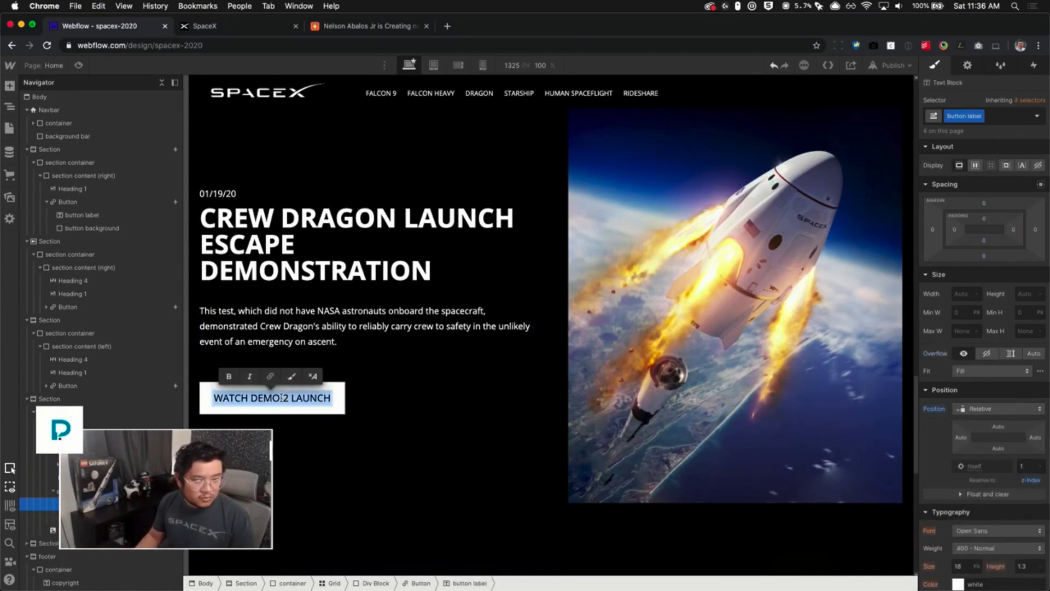
pyautogui.press('Escape')
# - Replace the button in the lunar Starship section with the animated button and clear its label text
pyautogui.scroll(-10, 404, 418)
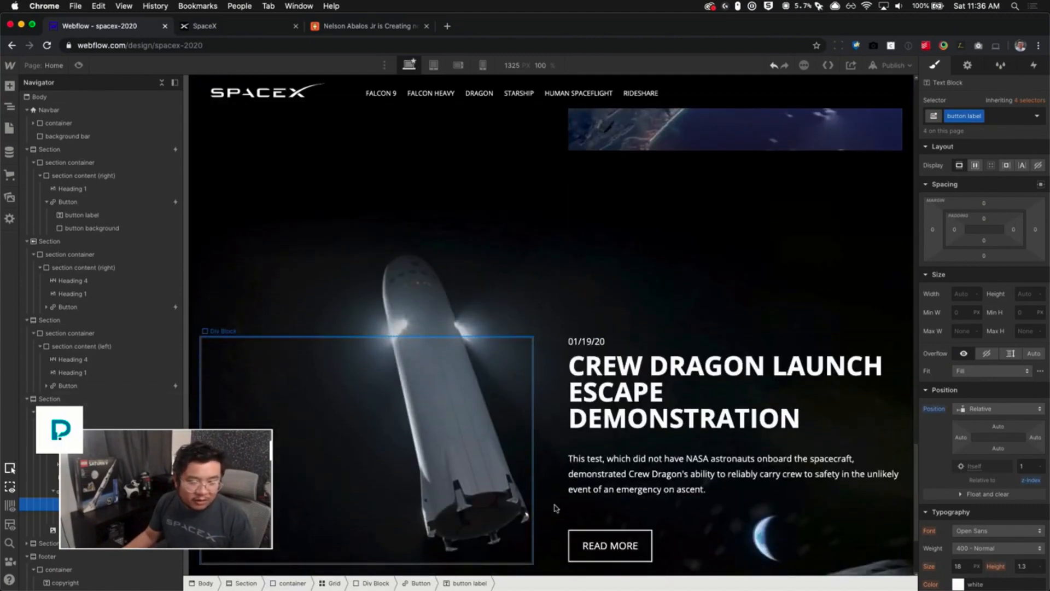
pyautogui.click(669, 475)
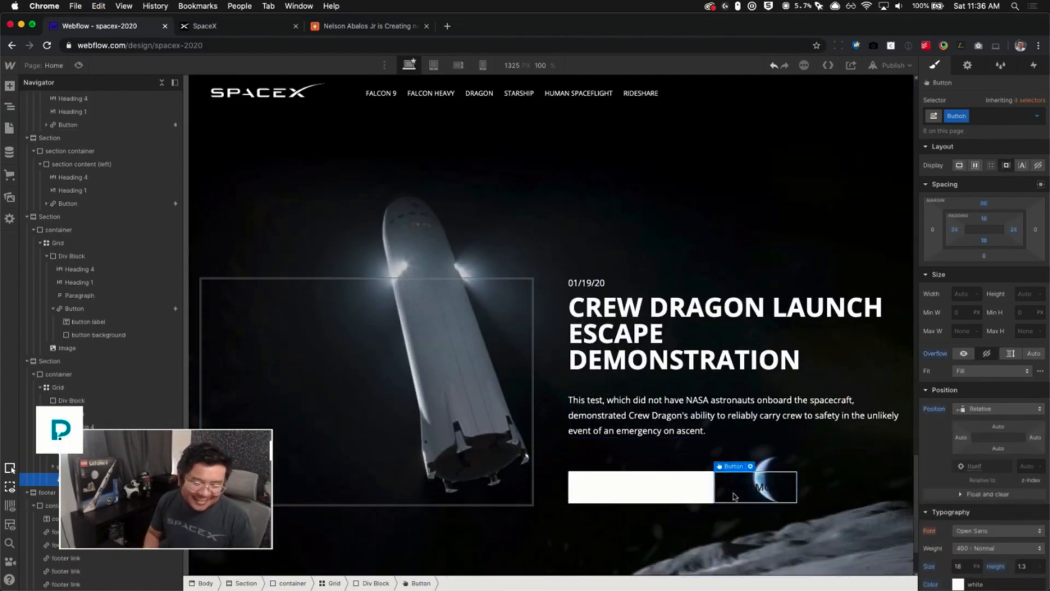
pyautogui.click(613, 487)
pyautogui.doubleClick(613, 487)
pyautogui.press('super+a')
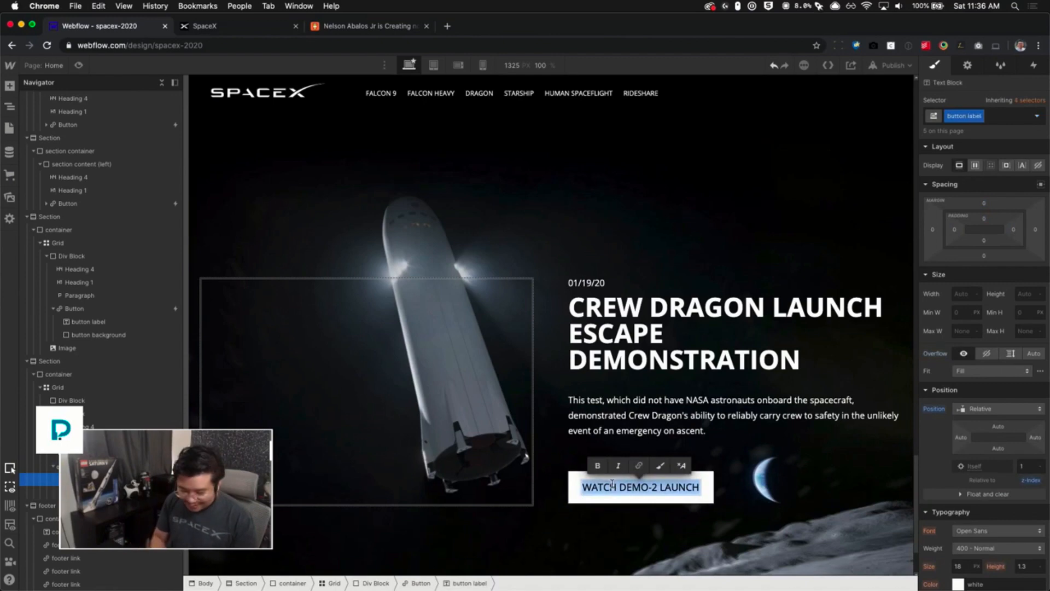
pyautogui.write('READ MORE')
pyautogui.press('super+a')
pyautogui.press('BackSpace')
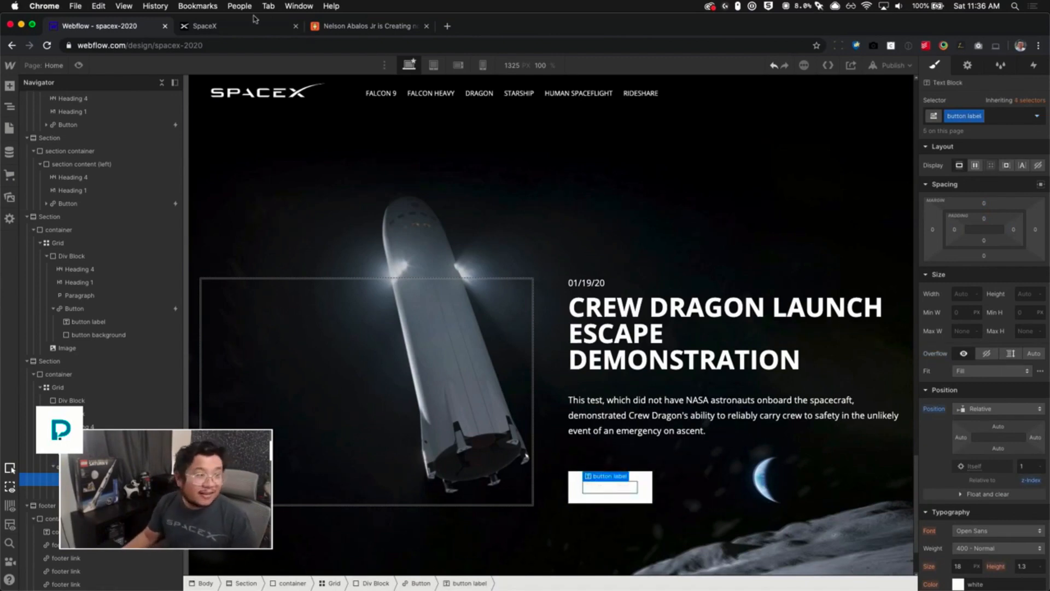
# - Switch to the SpaceX site tab and scroll through the sections to check their button labels
pyautogui.click(240, 26)
pyautogui.scroll(-20, 351, 417)
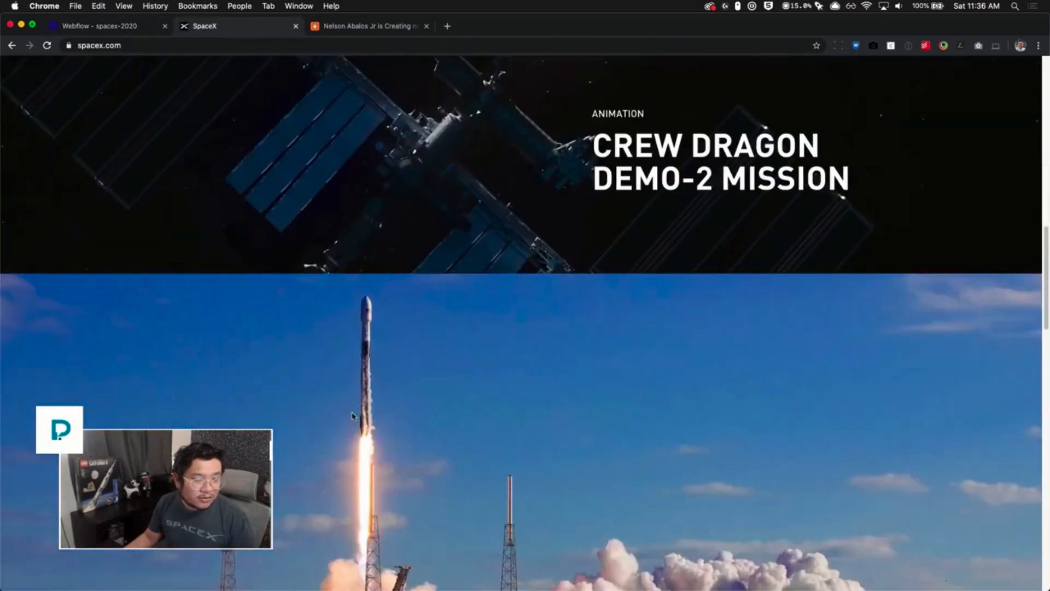
pyautogui.scroll(-15, 350, 412)
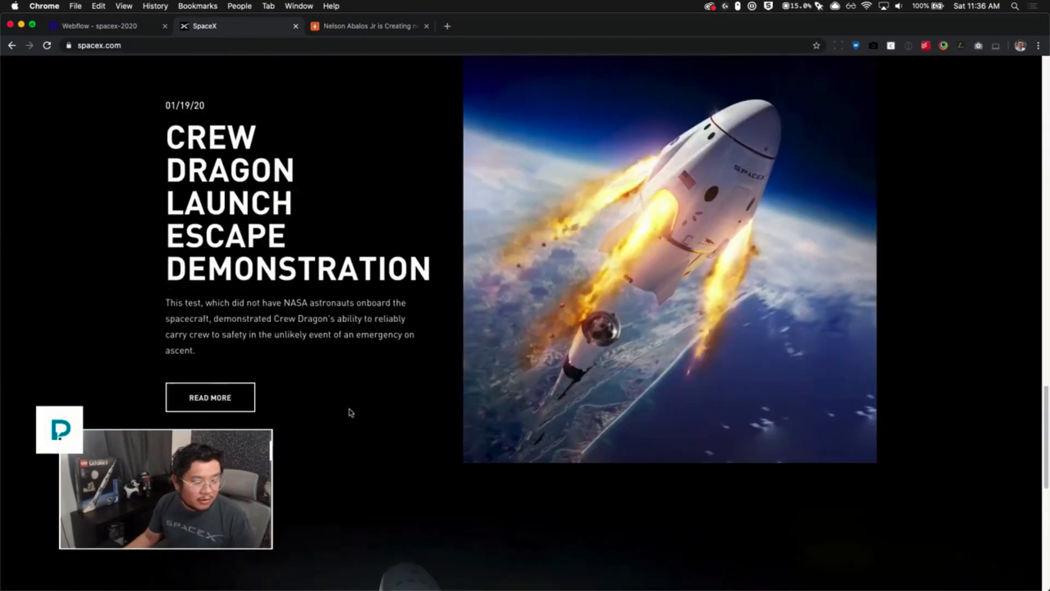
pyautogui.scroll(-2, 350, 412)
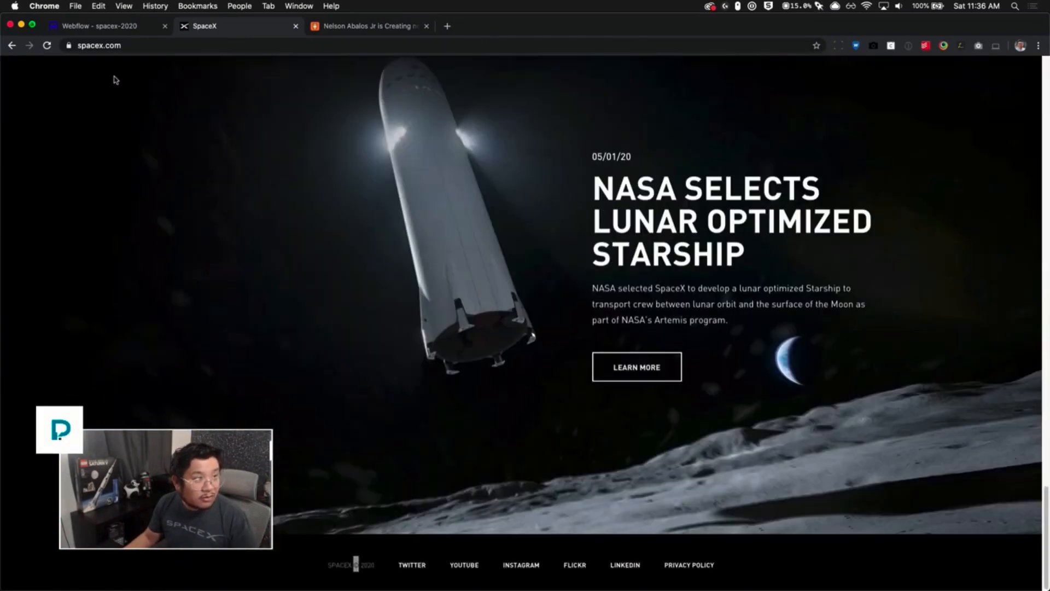
# - Return to Webflow and set the Starship section button label to "LEARN MORE"
pyautogui.click(114, 28)
pyautogui.doubleClick(588, 488)
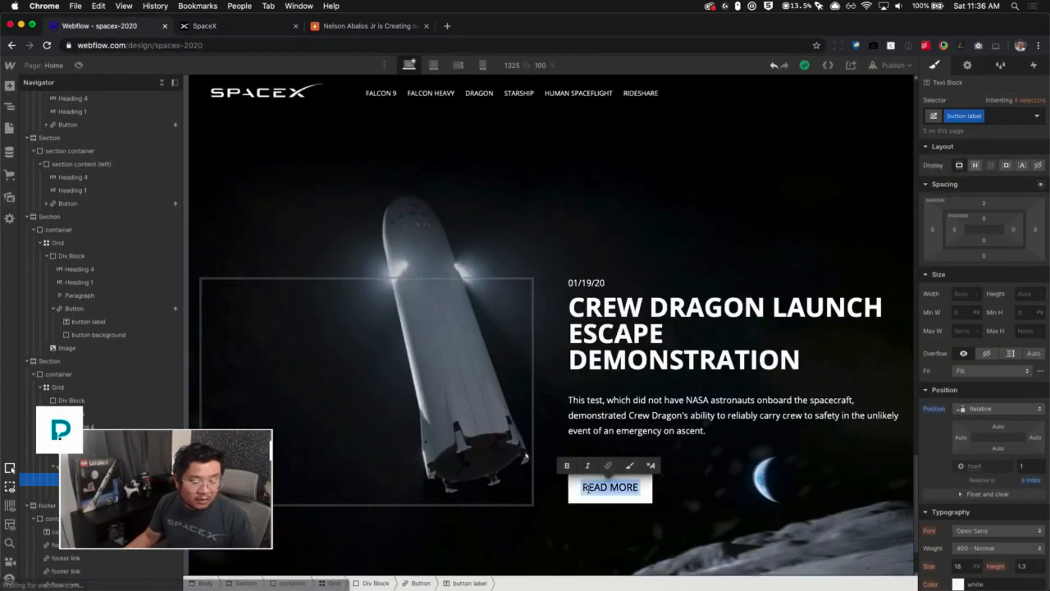
pyautogui.write('LEARN MORE')
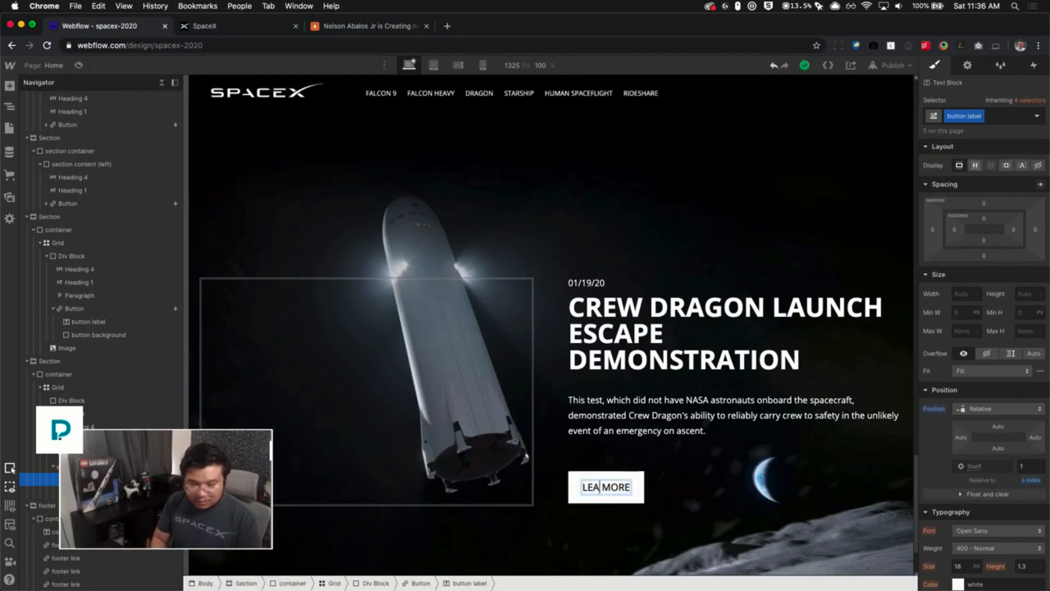
# - Change the Crew Dragon Launch Escape section's button label to "WATCH REPLAY"
pyautogui.scroll(3, 498, 415)
pyautogui.scroll(5, 497, 416)
pyautogui.doubleClick(295, 426)
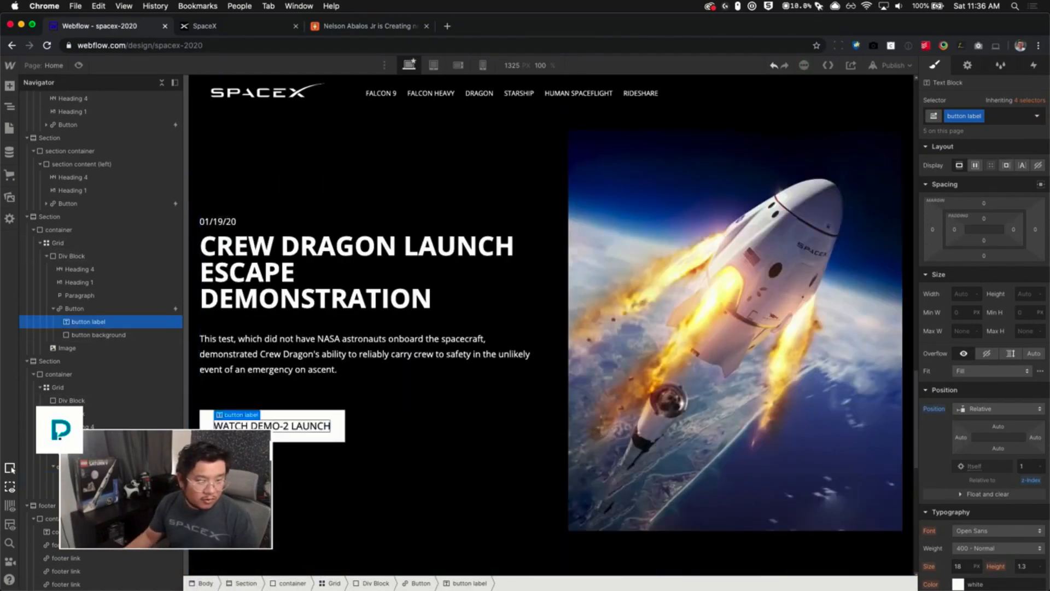
pyautogui.moveTo(251, 426); pyautogui.dragTo(383, 429)
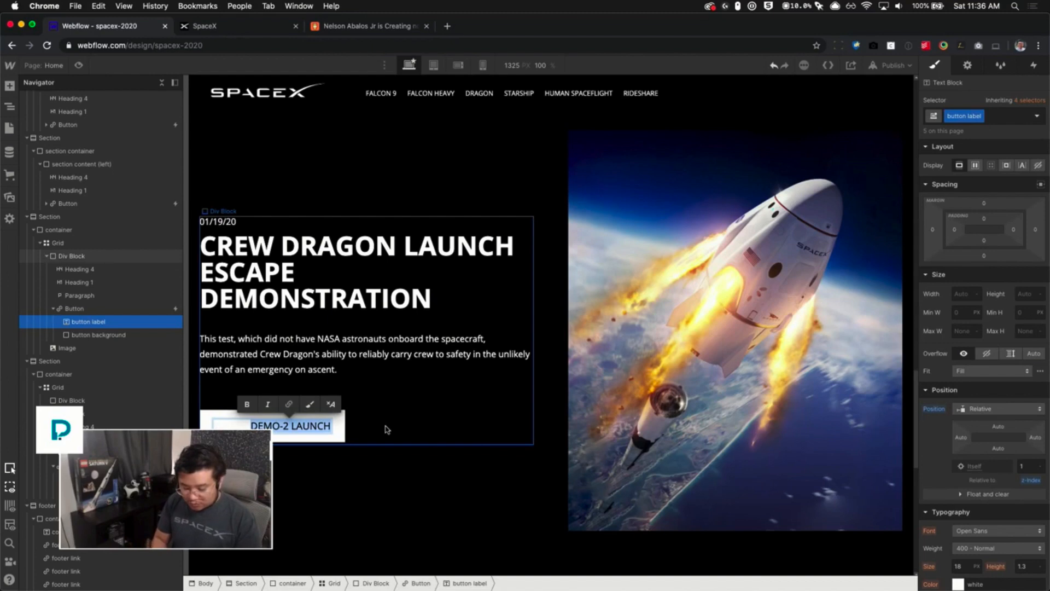
pyautogui.write('WATCH REPLAY')
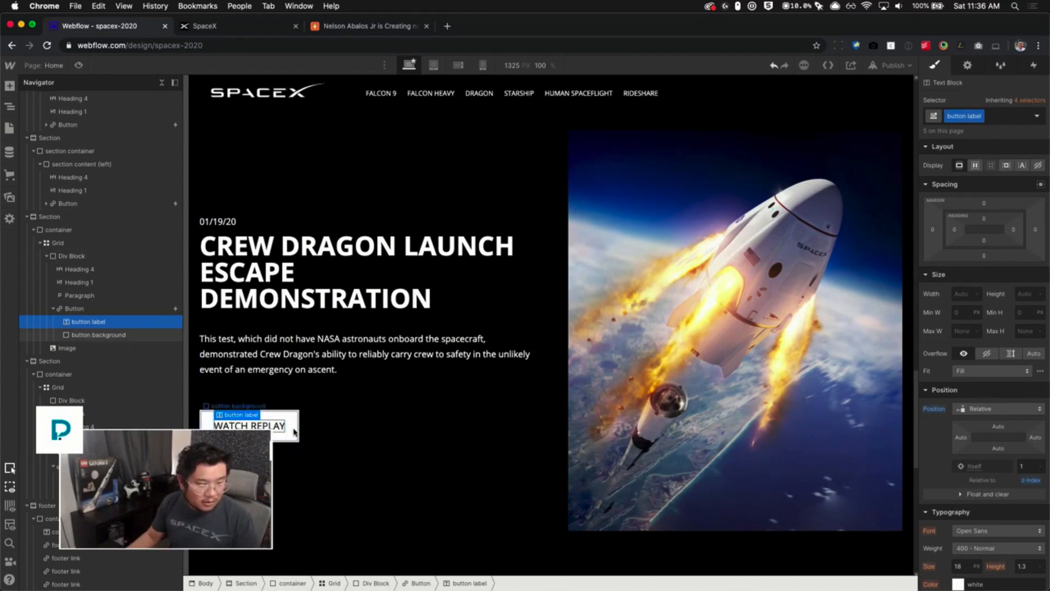
pyautogui.scroll(-10, 325, 402)
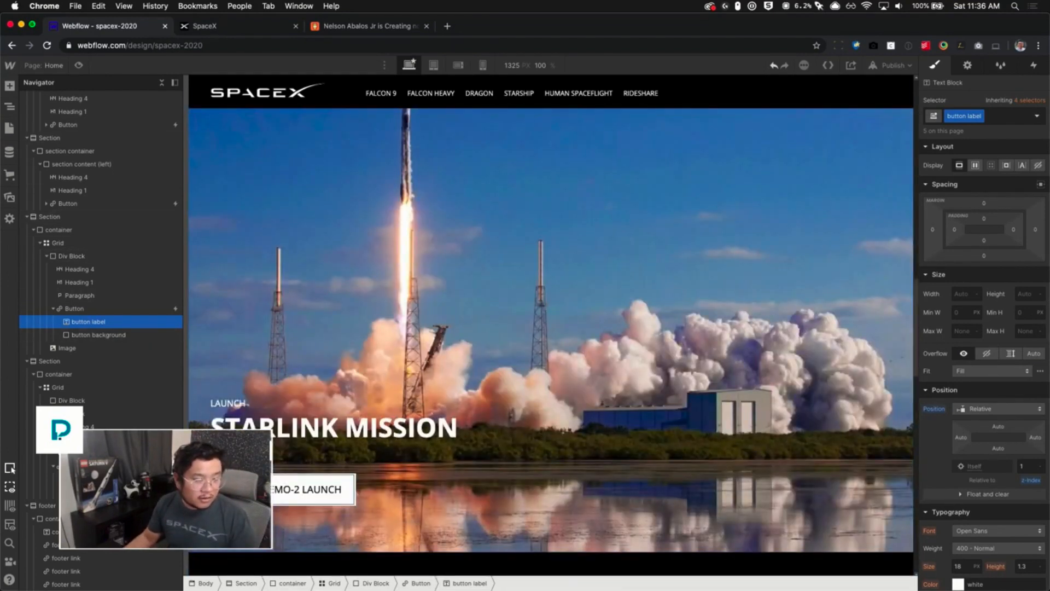
# - Switch to the SpaceX site tab, scroll up through the sections to check their button labels, and return to Webflow
pyautogui.click(230, 26)
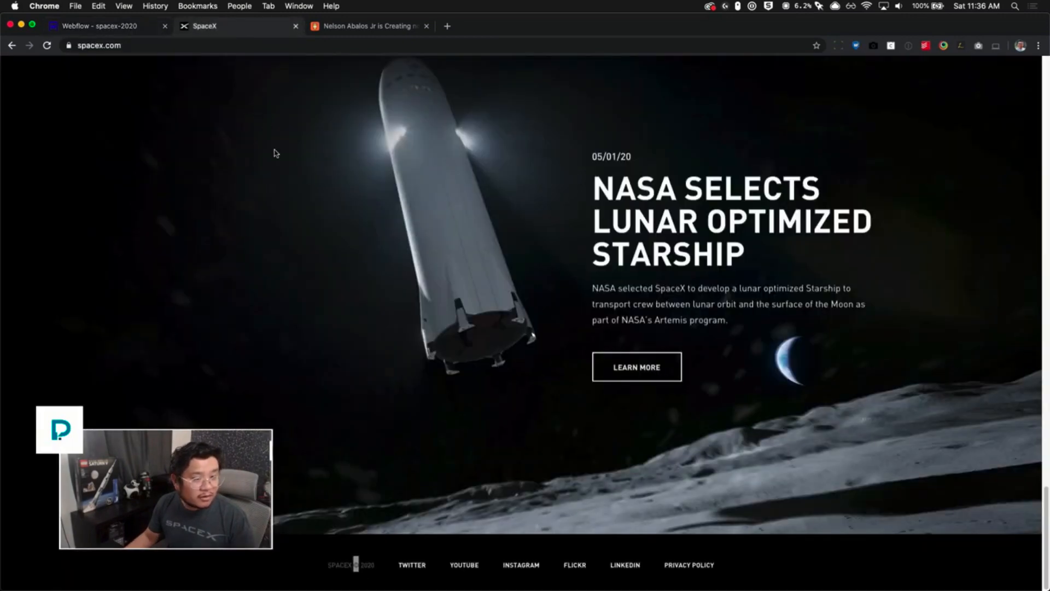
pyautogui.scroll(5, 199, 303)
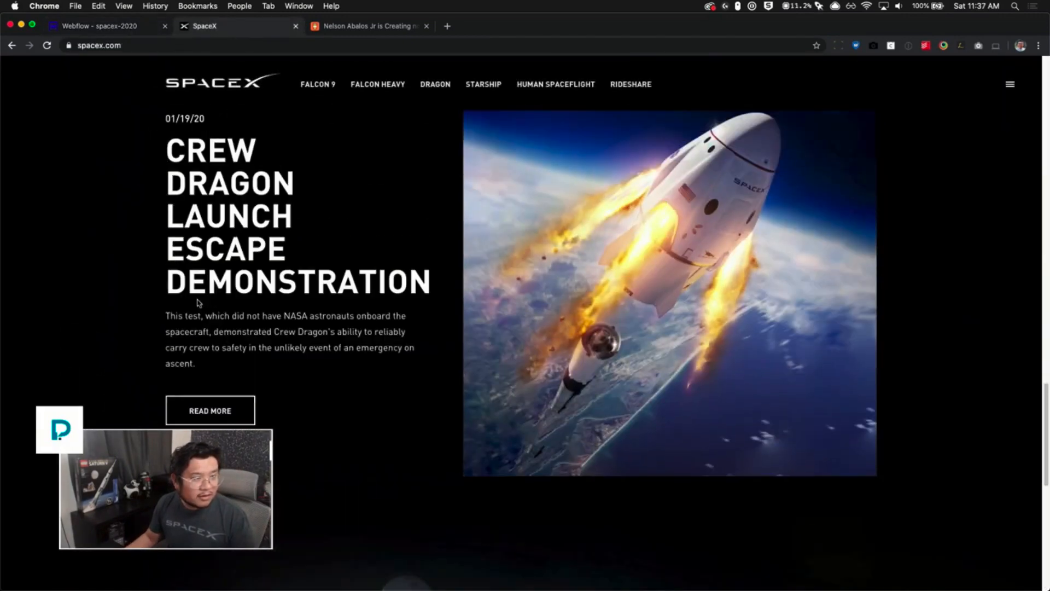
pyautogui.scroll(5, 198, 302)
pyautogui.click(92, 30)
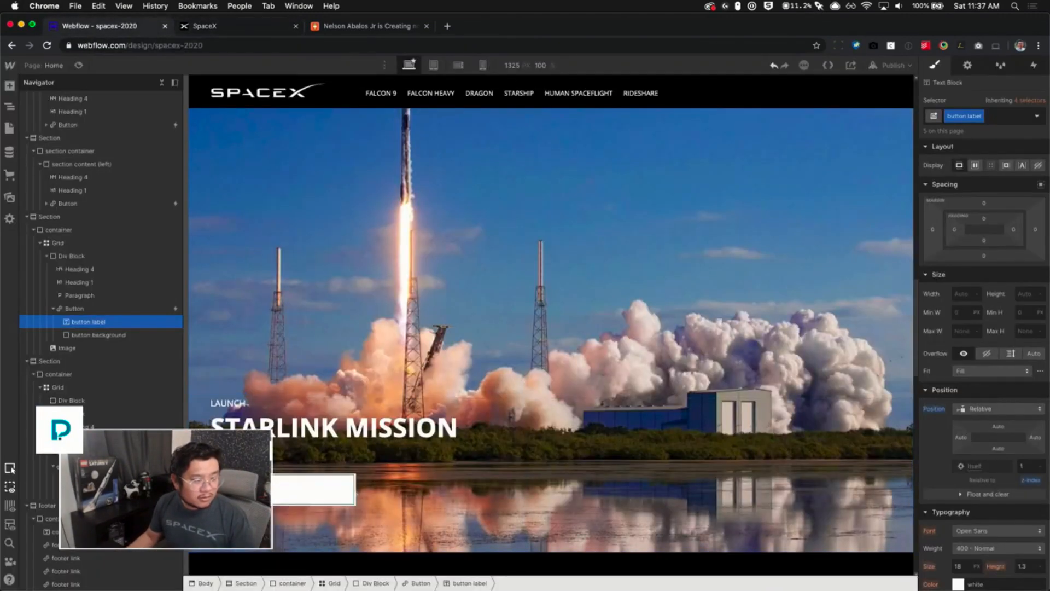
# - Set the Starlink Mission section's button label to "WATCH REPLAY"
pyautogui.doubleClick(287, 488)
pyautogui.write('WATCH REPLAY')
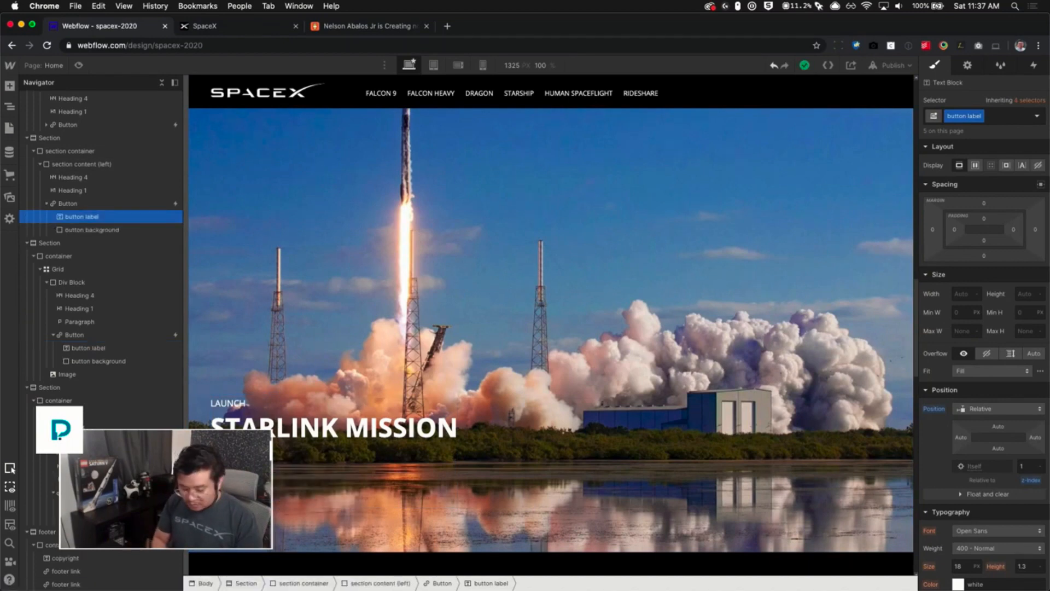
pyautogui.press('Escape')
# - Change the Crew Dragon Launch Escape section's button label to "READ MORE"
pyautogui.scroll(-2, 450, 438)
pyautogui.scroll(-5, 449, 438)
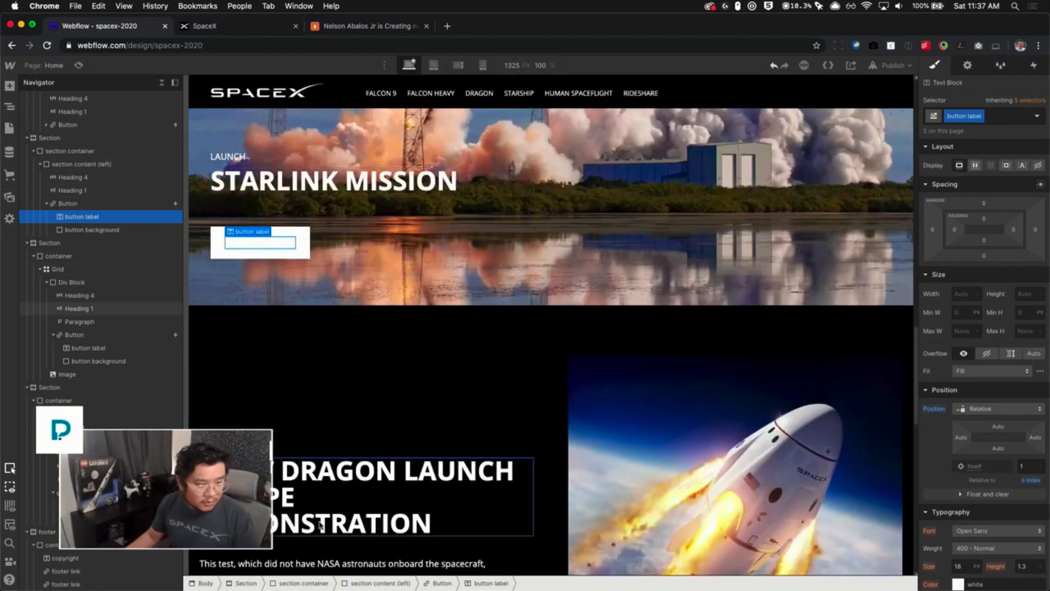
pyautogui.doubleClick(253, 403)
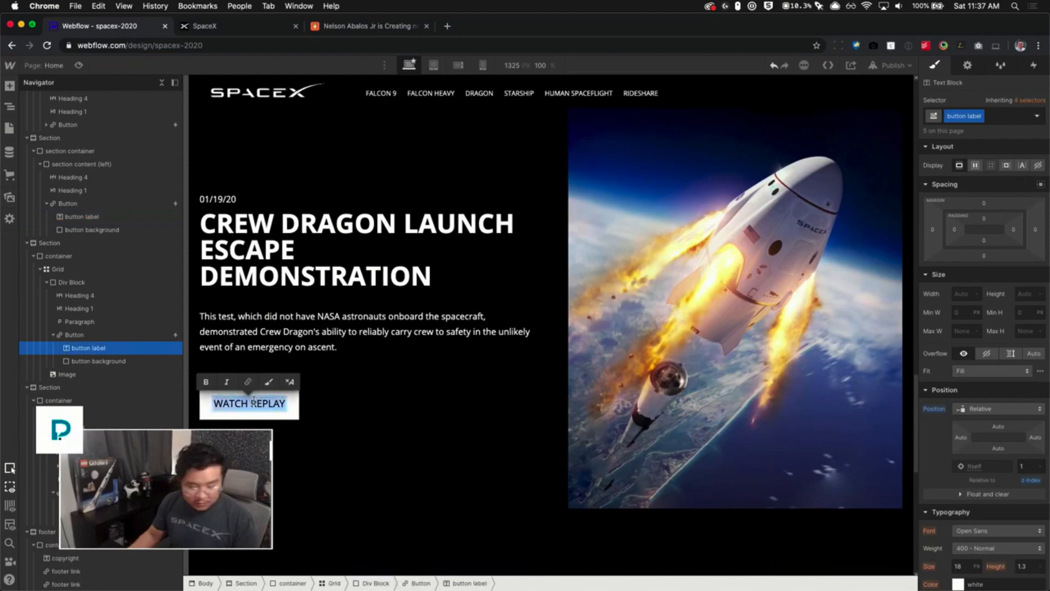
pyautogui.write('READ MORE')
pyautogui.press('Escape')
pyautogui.scroll(-5, 606, 386)
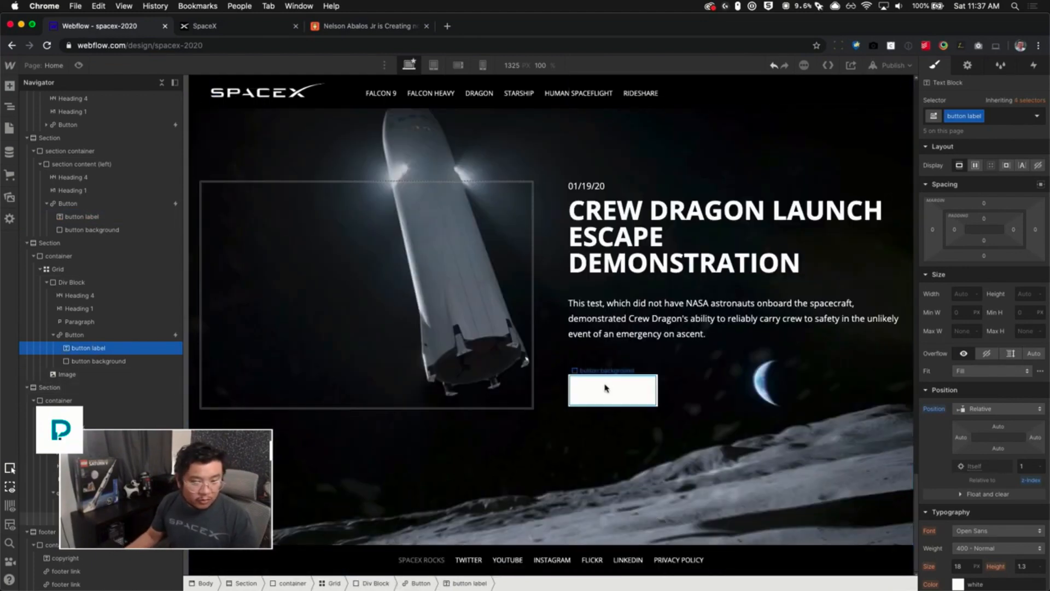
pyautogui.doubleClick(606, 388)
pyautogui.press('Escape')
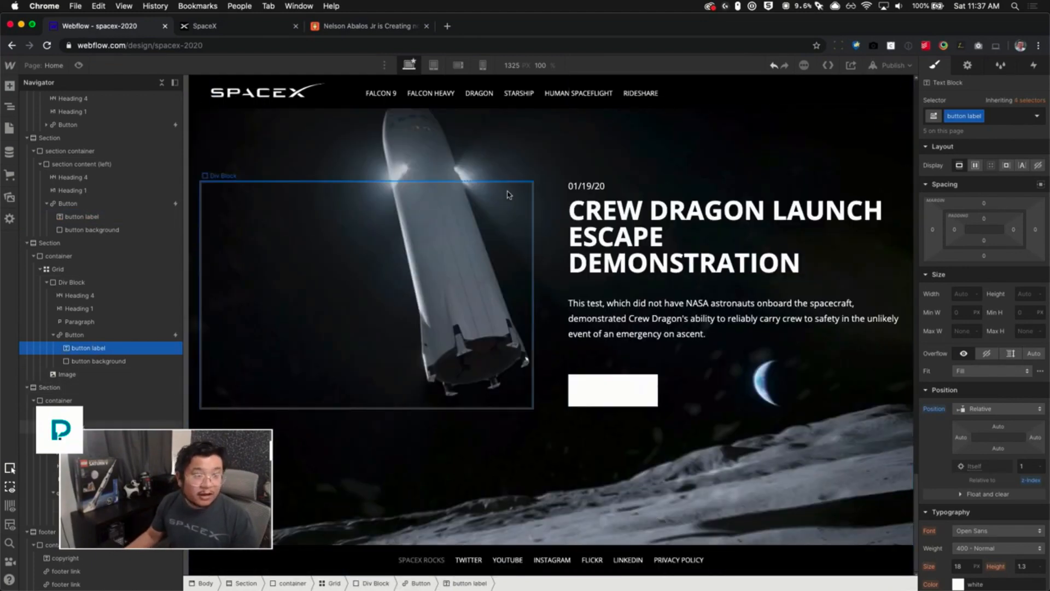
# - Publish the site to the spacex-2020.webflow.io domain and open the published site
pyautogui.click(893, 65)
pyautogui.click(854, 199)
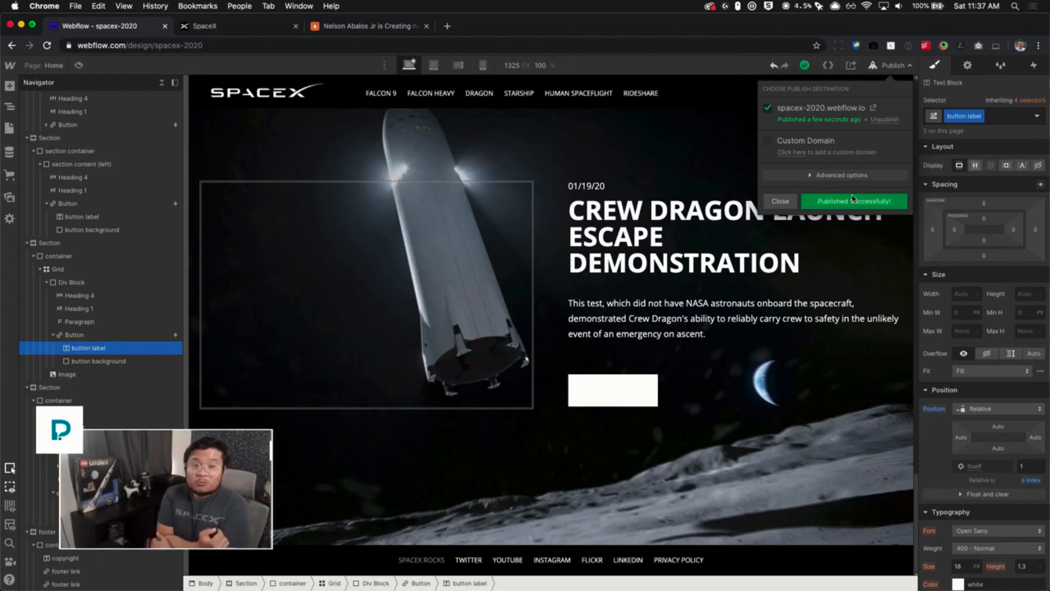
pyautogui.click(872, 110)
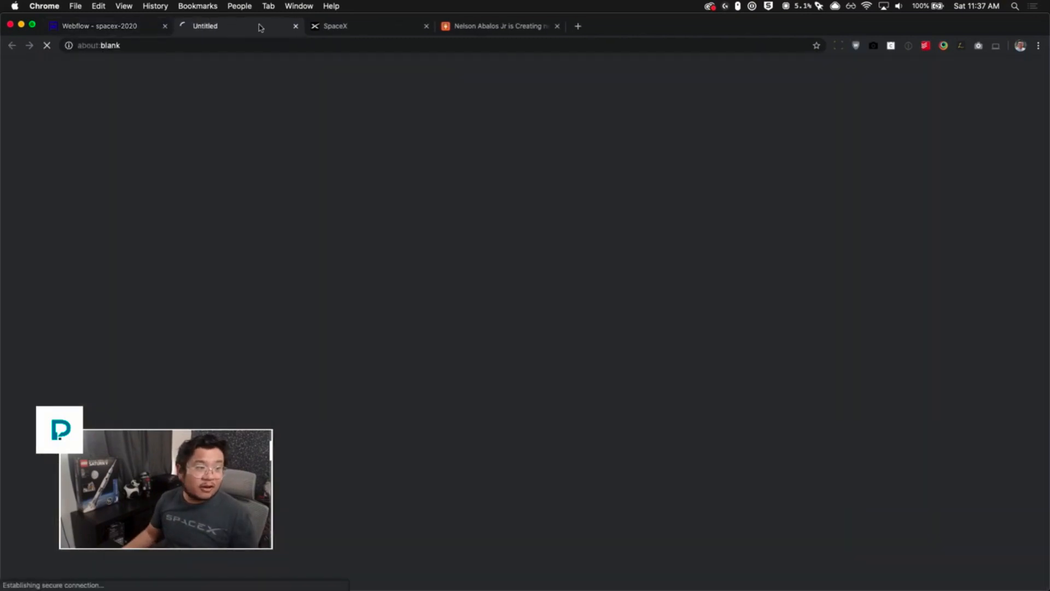
# - Copy the published site's URL and paste it into the YouTube live chat window
pyautogui.click(237, 39)
pyautogui.press('super+c')
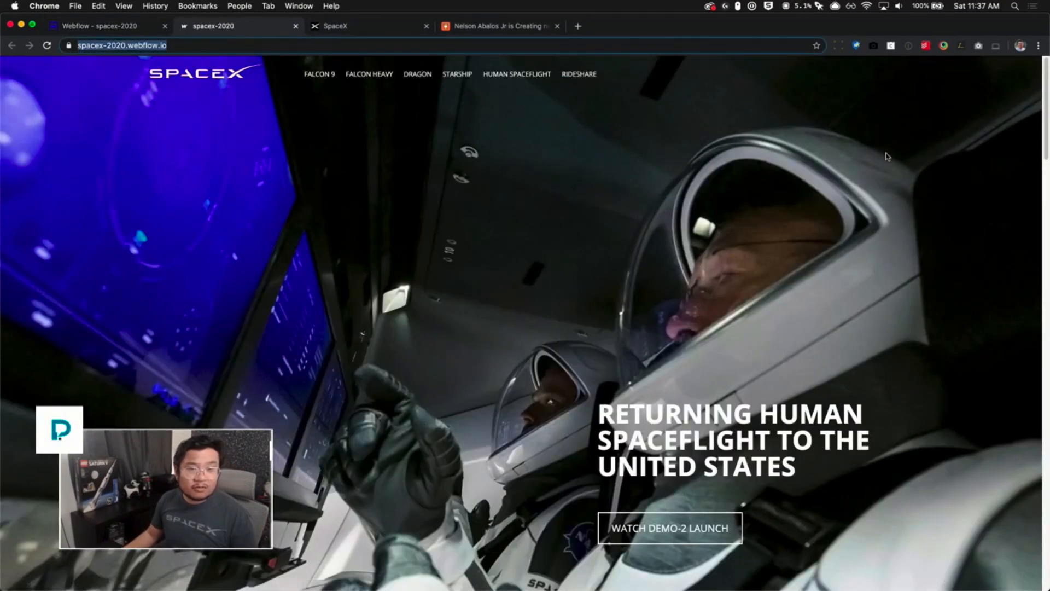
pyautogui.hotkey('ctrl', 'Up')
pyautogui.click(864, 179)
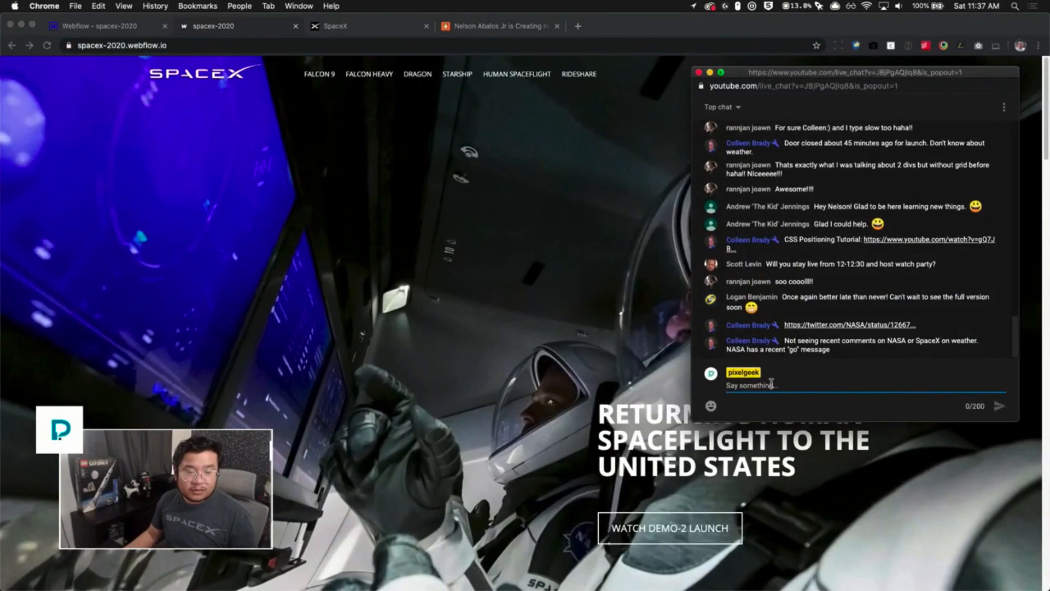
pyautogui.press('super+v')
pyautogui.click(508, 227)
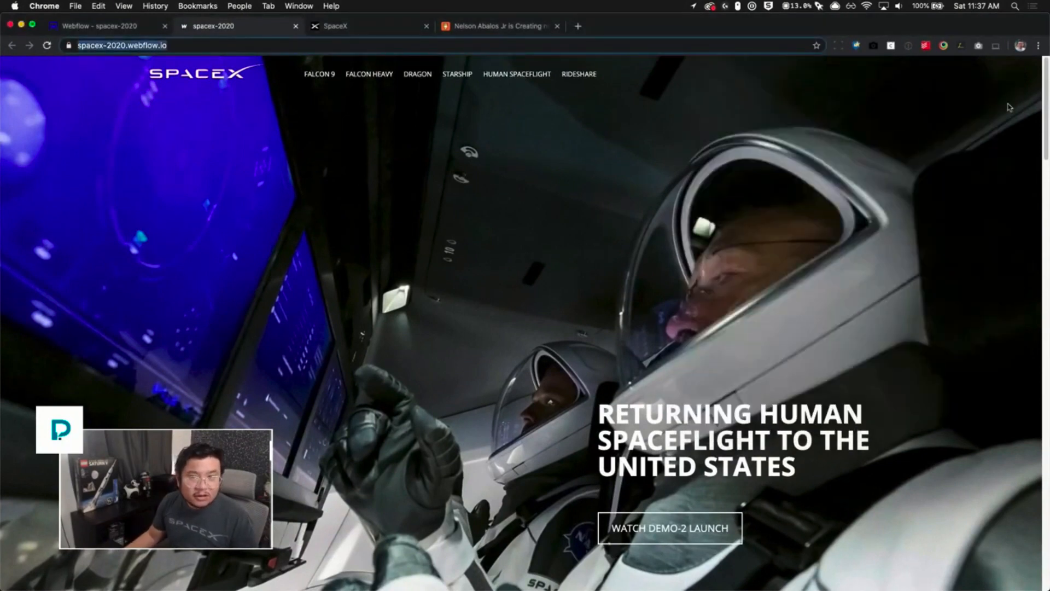
pyautogui.moveTo(1046, 75); pyautogui.dragTo(1004, 46)
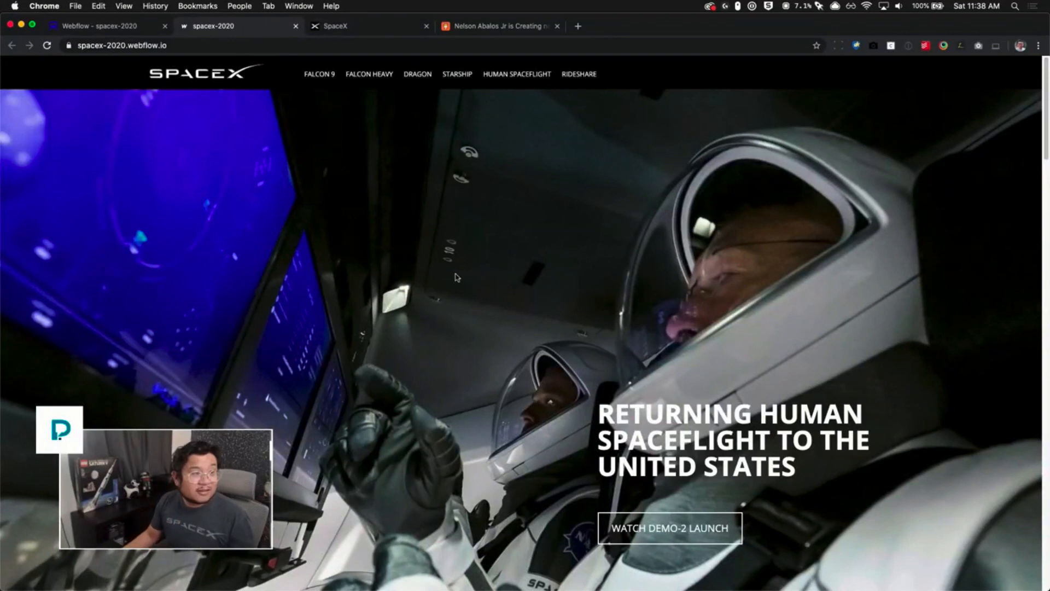